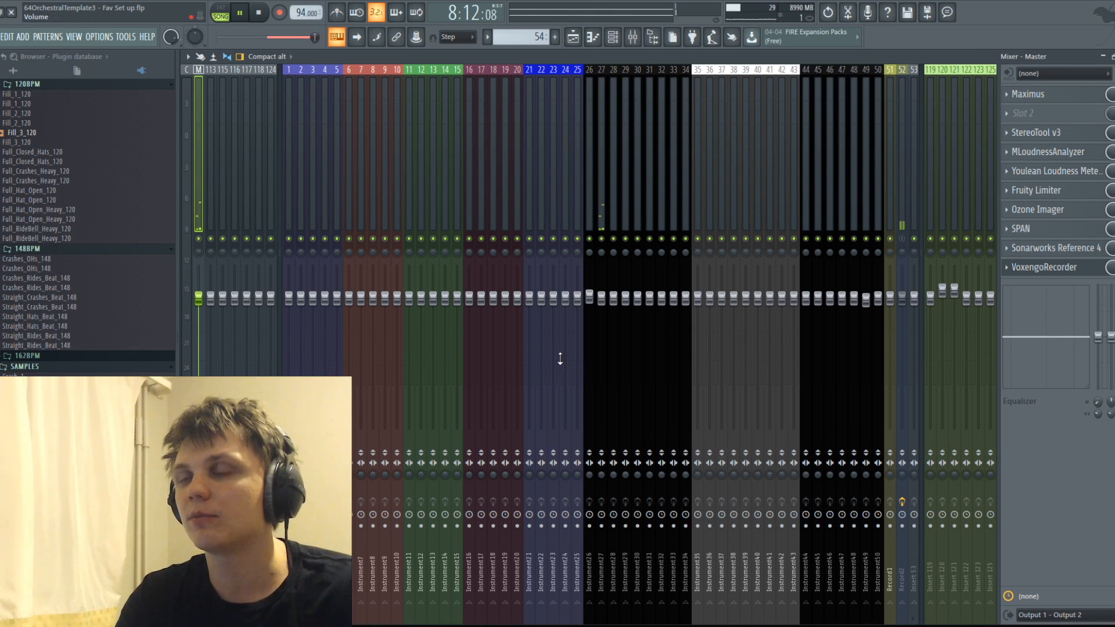
Clear all notes of the Piano 2 WET channel in pattern 54.
{"action": "left_click", "coordinate": [572, 36]}
{"action": "key", "text": "space"}
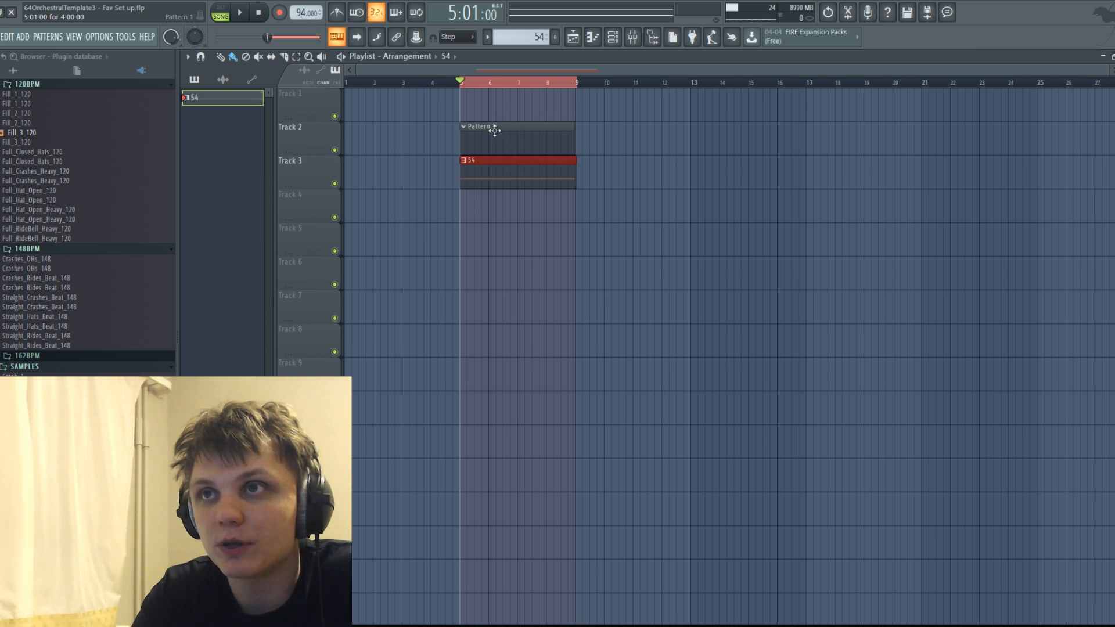
{"action": "left_click", "coordinate": [463, 84]}
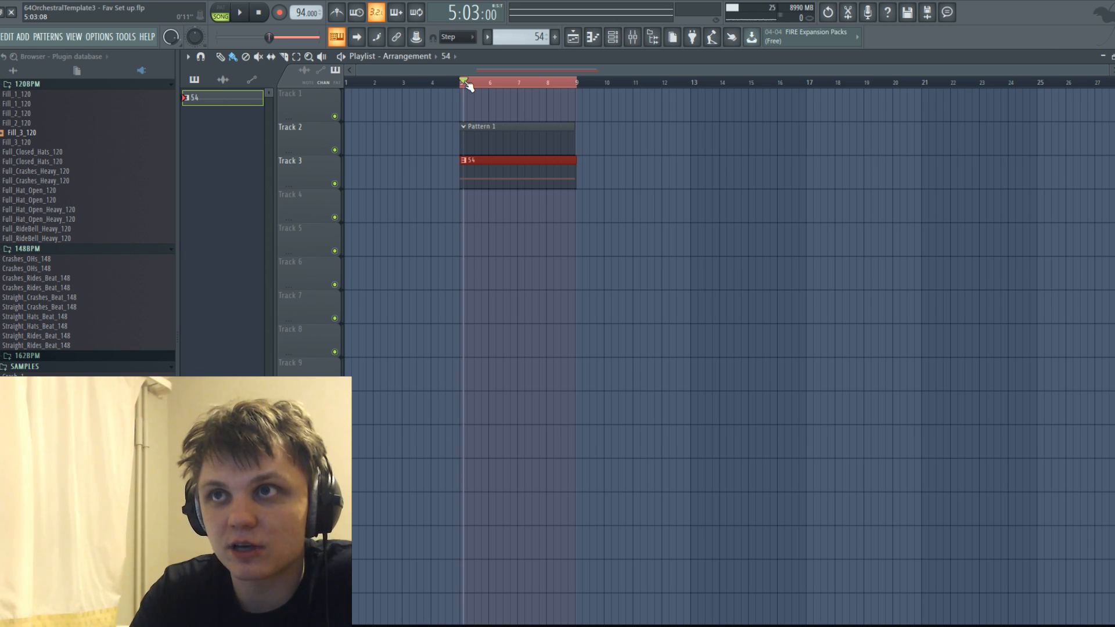
{"action": "left_click", "coordinate": [592, 36]}
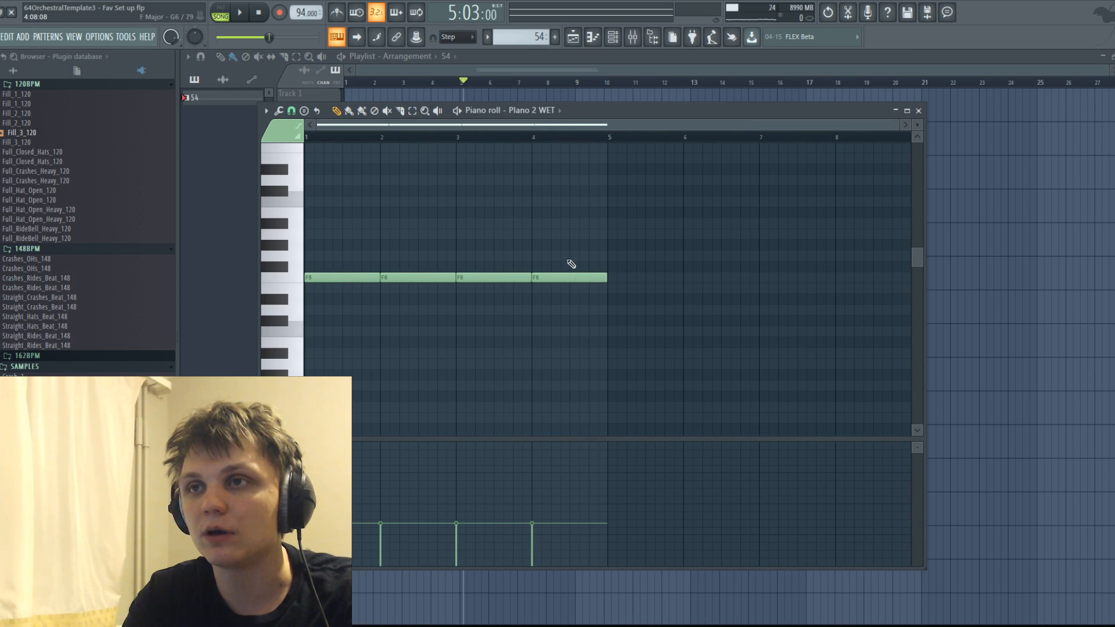
{"action": "key", "text": "ctrl+a"}
{"action": "key", "text": "Delete"}
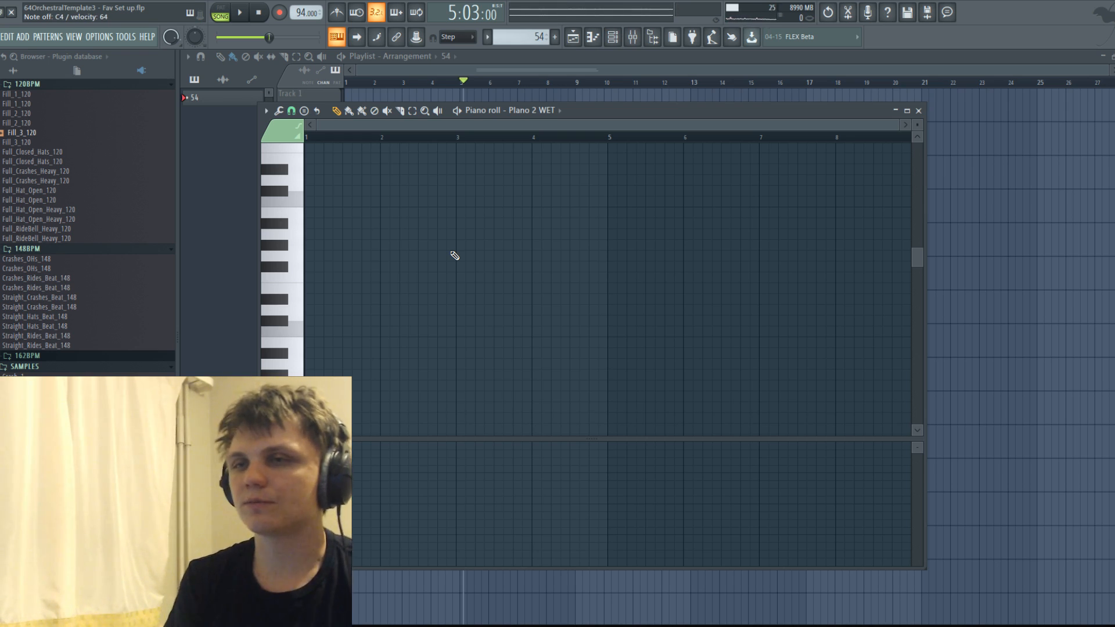
Set the project tempo to 145 BPM by tapping it in with the tempo tapper.
{"action": "left_click", "coordinate": [731, 37]}
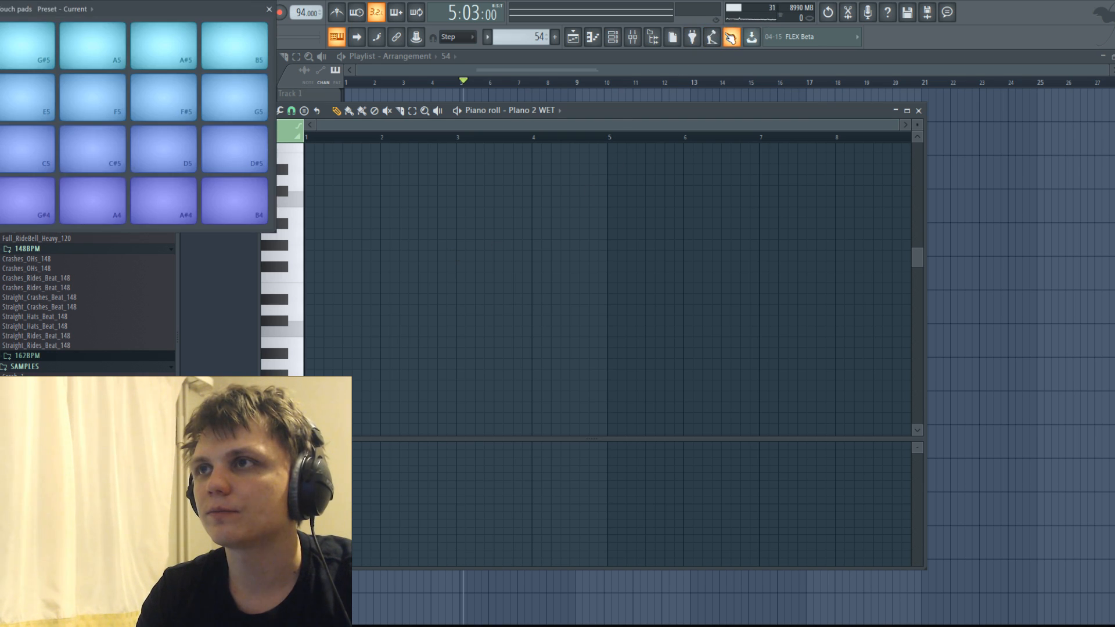
{"action": "left_click", "coordinate": [730, 37]}
{"action": "left_click", "coordinate": [712, 37]}
{"action": "left_click", "coordinate": [560, 291]}
{"action": "left_click", "coordinate": [562, 292]}
{"action": "left_click", "coordinate": [561, 291]}
{"action": "left_click", "coordinate": [564, 291]}
{"action": "left_click", "coordinate": [564, 290]}
{"action": "left_click", "coordinate": [566, 291]}
{"action": "left_click", "coordinate": [572, 295]}
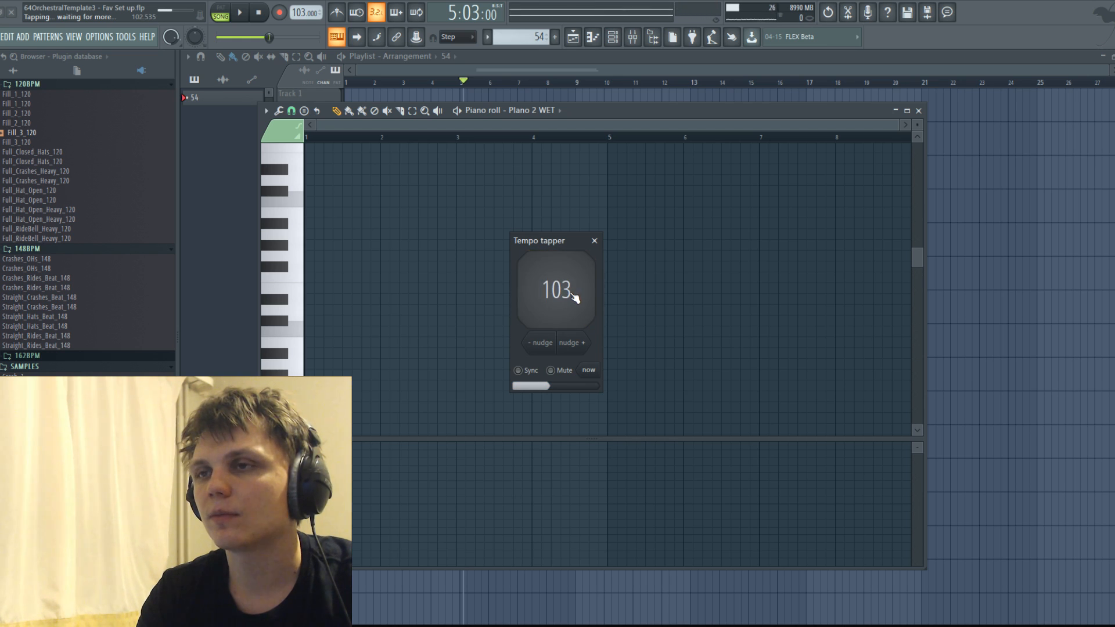
{"action": "left_click", "coordinate": [560, 284]}
{"action": "left_click", "coordinate": [560, 283]}
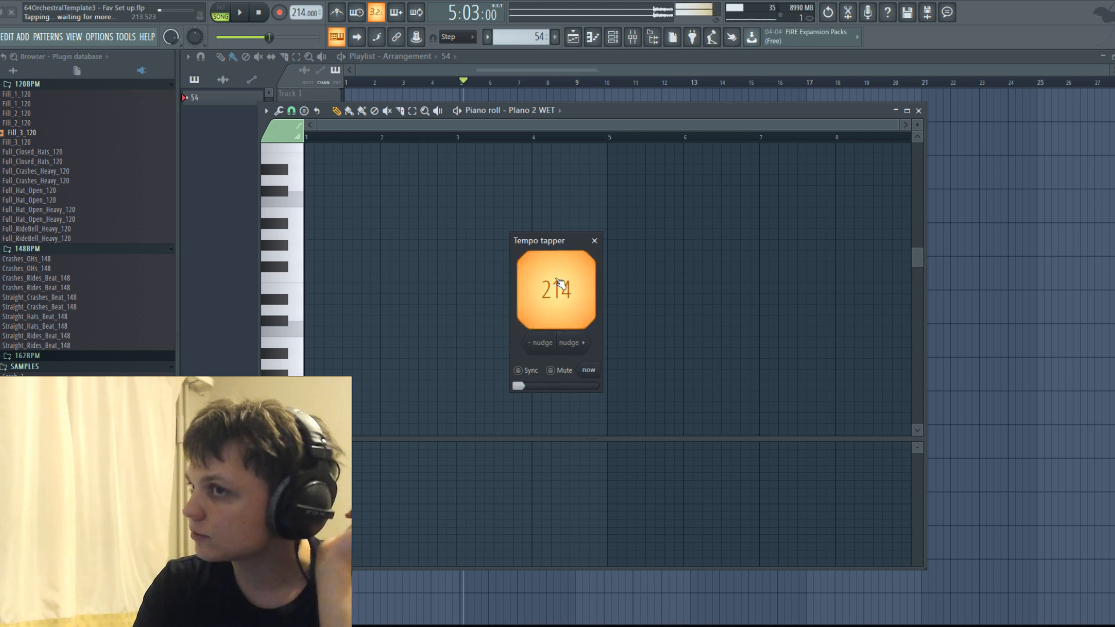
{"action": "left_click", "coordinate": [562, 286]}
{"action": "left_click", "coordinate": [564, 290]}
{"action": "left_click", "coordinate": [566, 292]}
{"action": "left_click", "coordinate": [570, 299]}
{"action": "left_click", "coordinate": [568, 305]}
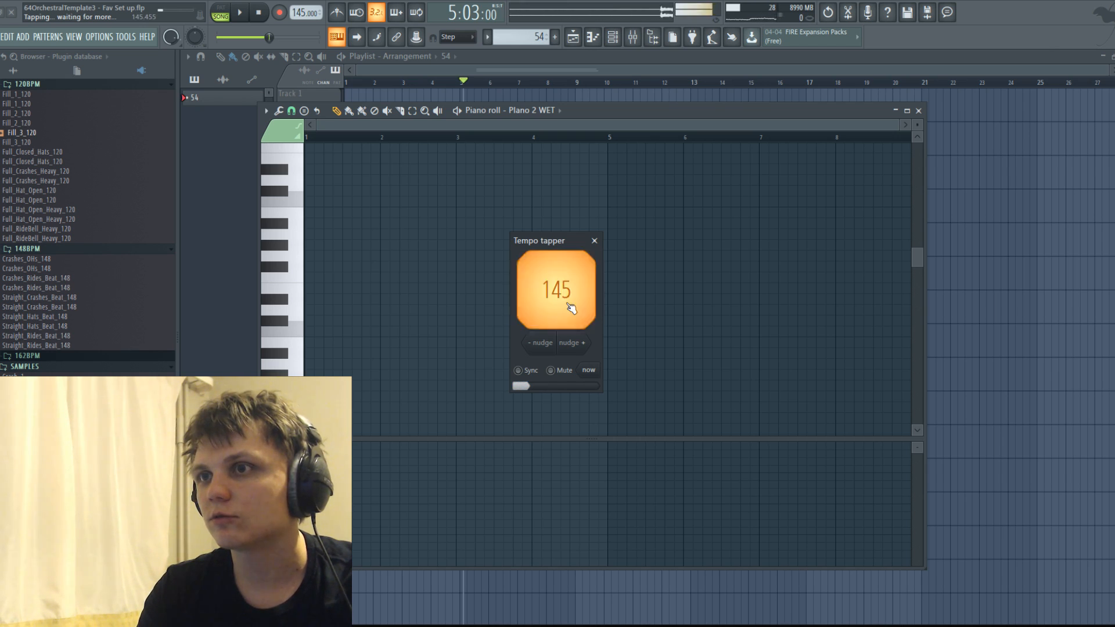
{"action": "left_click", "coordinate": [594, 240]}
{"action": "left_click", "coordinate": [918, 110]}
Remove the Pattern 1 clip from Track 2 and extend the 54 clip on Track 3 to bar 23.
{"action": "key", "text": "space"}
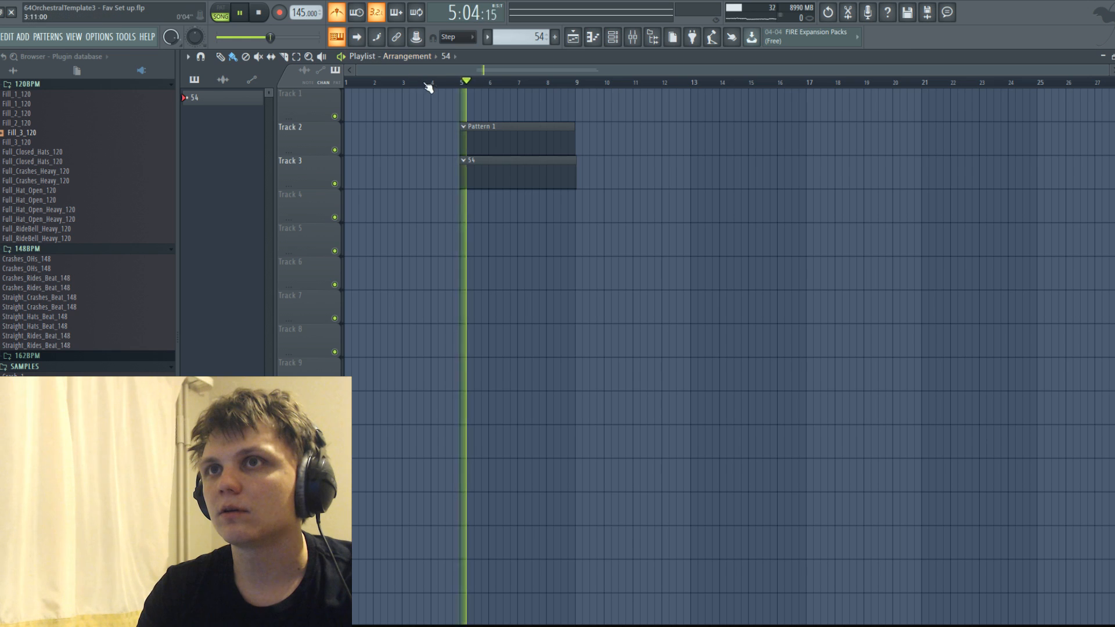
{"action": "right_click", "coordinate": [525, 140]}
{"action": "left_click_drag", "start_coordinate": [575, 166], "coordinate": [978, 166]}
Play the empty arrangement from bar 5 and rehearse the piano part against the metronome.
{"action": "key", "text": "space"}
{"action": "key", "text": "space"}
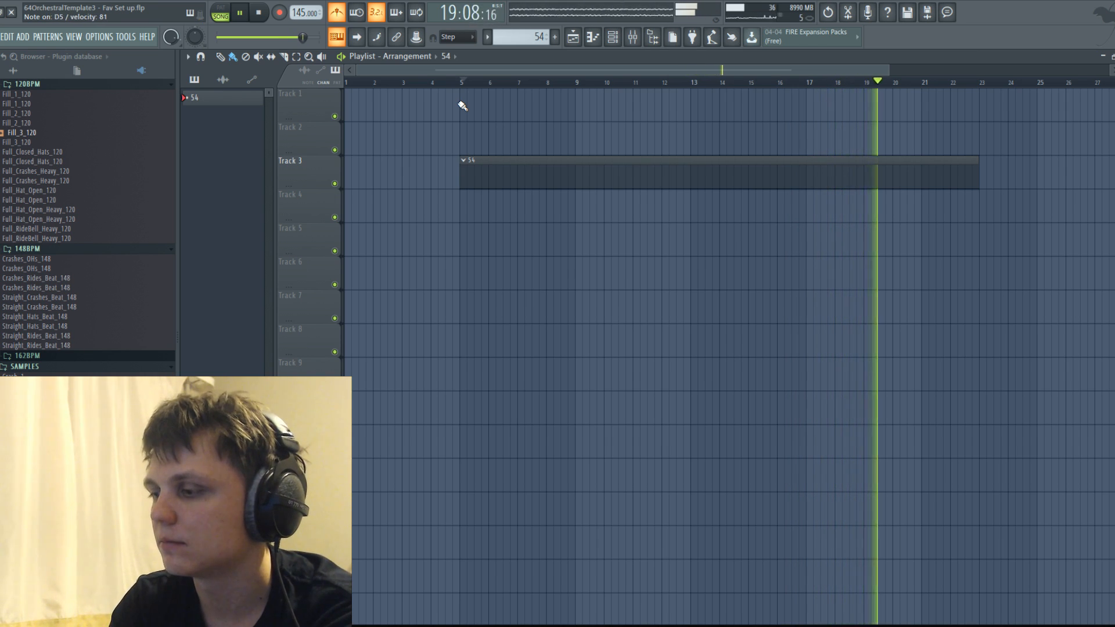
{"action": "key", "text": "space"}
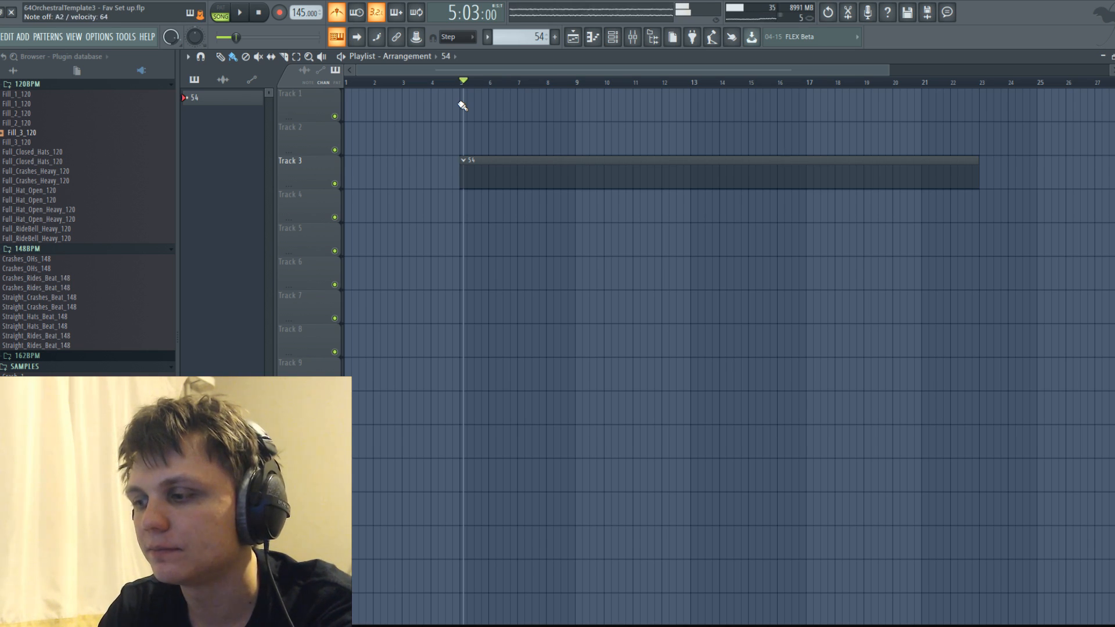
{"action": "key", "text": "space"}
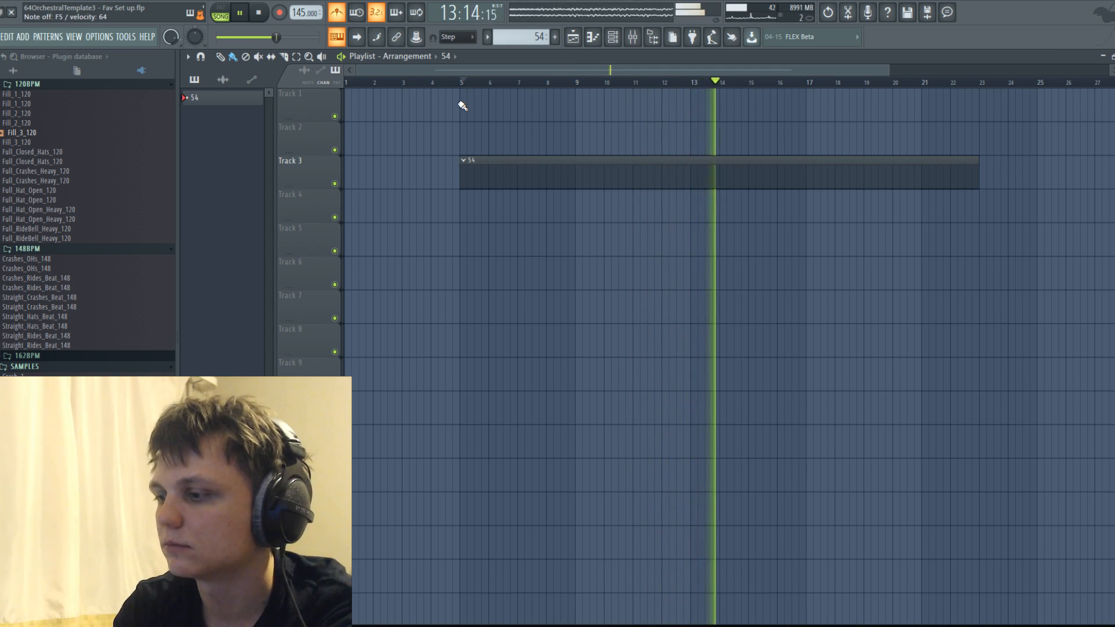
{"action": "key", "text": "space"}
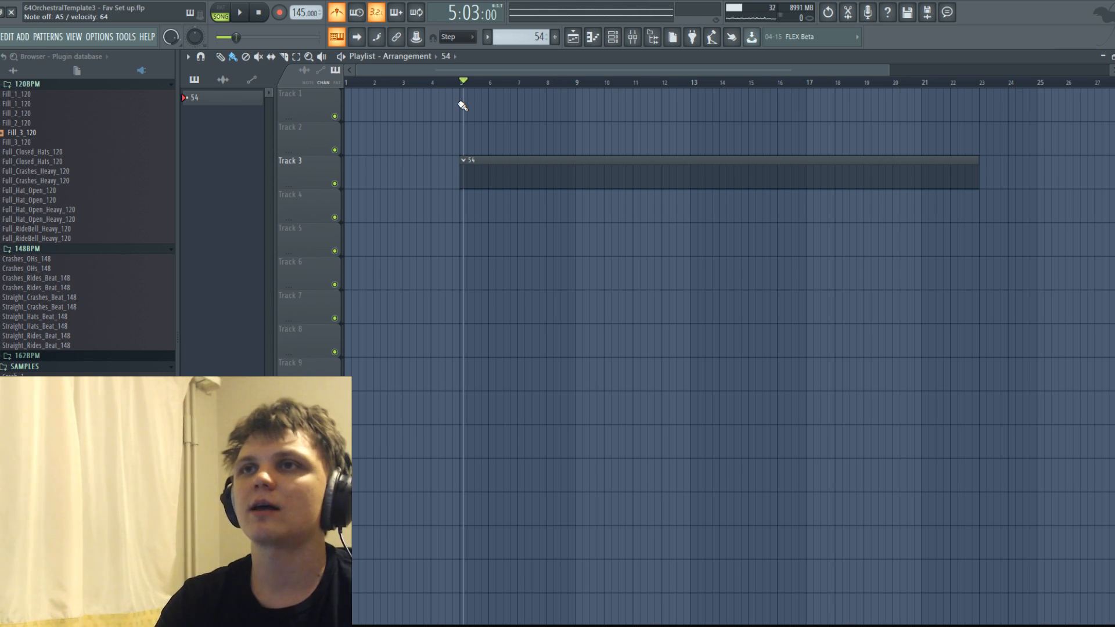
{"action": "left_click", "coordinate": [613, 40]}
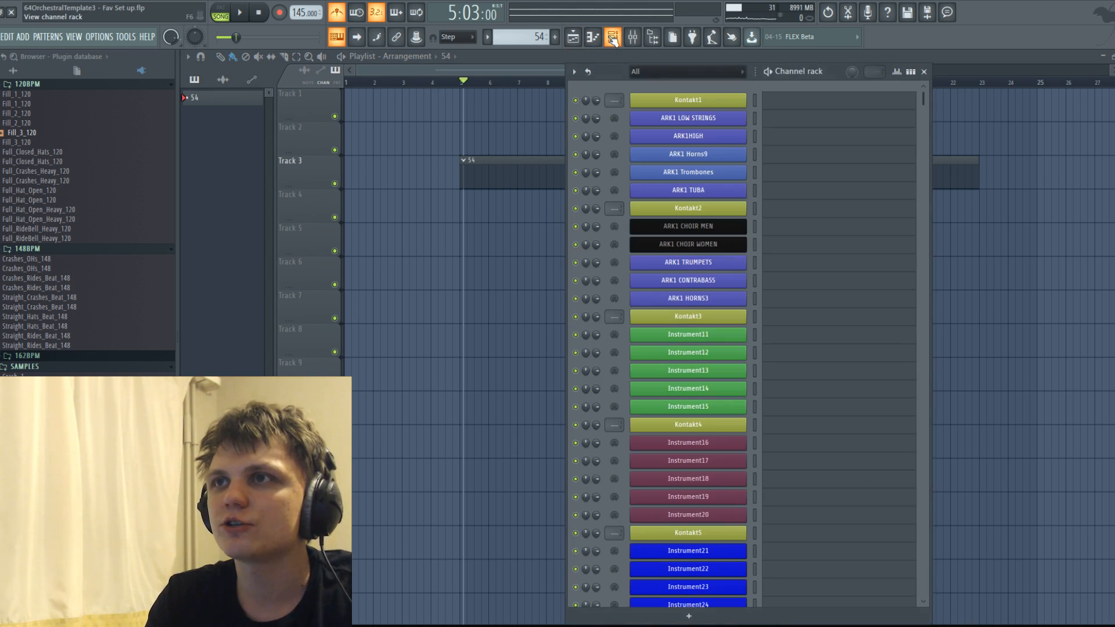
{"action": "left_click", "coordinate": [613, 40]}
{"action": "left_click", "coordinate": [597, 39]}
{"action": "left_click", "coordinate": [597, 39]}
{"action": "left_click", "coordinate": [598, 39]}
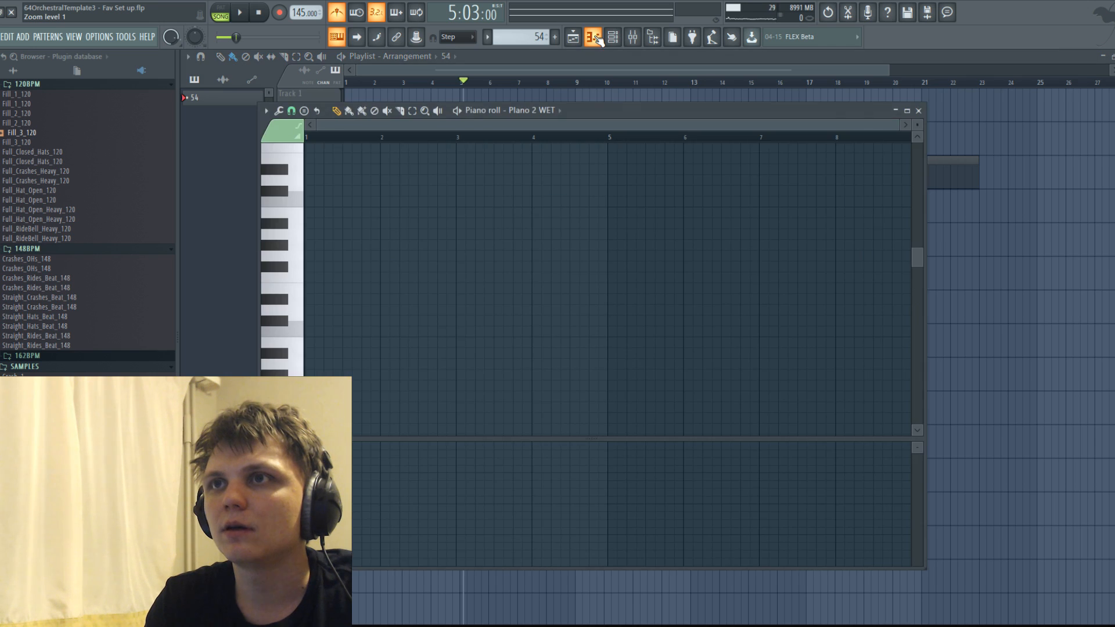
{"action": "left_click", "coordinate": [594, 38]}
Arm recording and record the piano performance into the 54 clip from the start of bar 5 to about bar 13.
{"action": "left_click", "coordinate": [465, 87]}
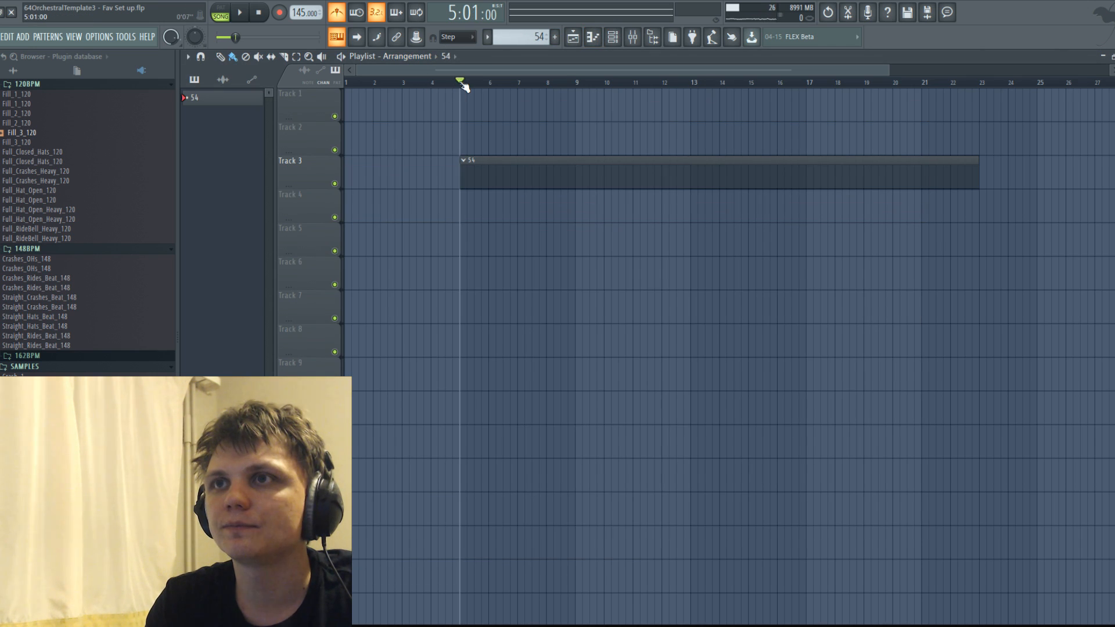
{"action": "left_click", "coordinate": [279, 13]}
{"action": "left_click", "coordinate": [530, 380]}
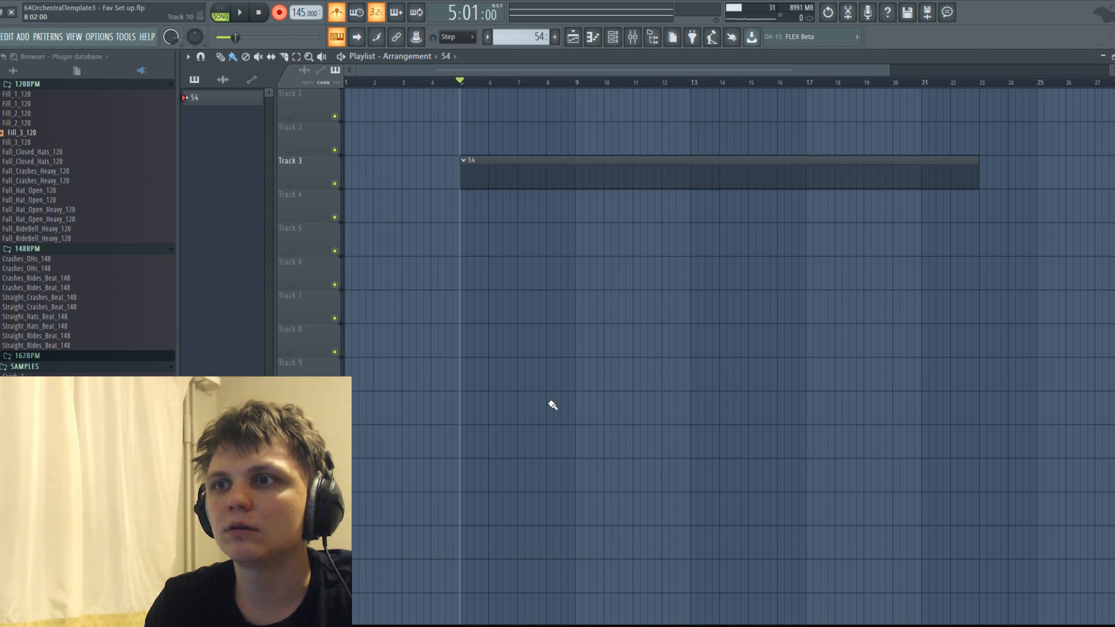
{"action": "left_click", "coordinate": [243, 13]}
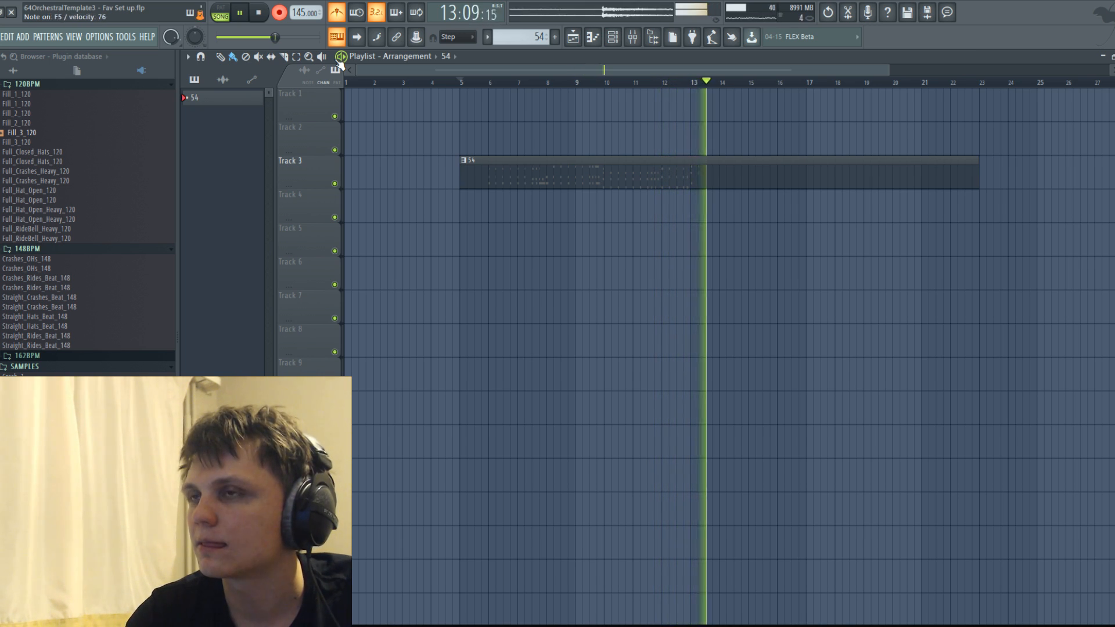
{"action": "key", "text": "space"}
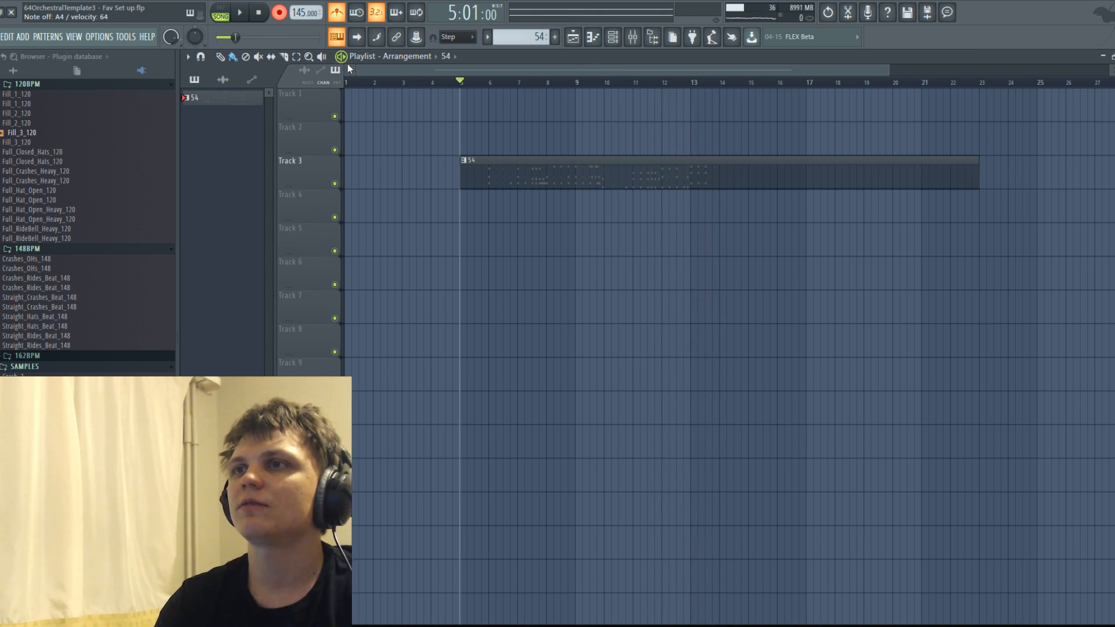
Open the recorded 54 clip in the piano roll and draw a long A3 bass note from bar 2 to just before bar 4.
{"action": "double_click", "coordinate": [568, 175]}
{"action": "scroll", "coordinate": [205, 224], "scroll_direction": "up", "scroll_amount": 3}
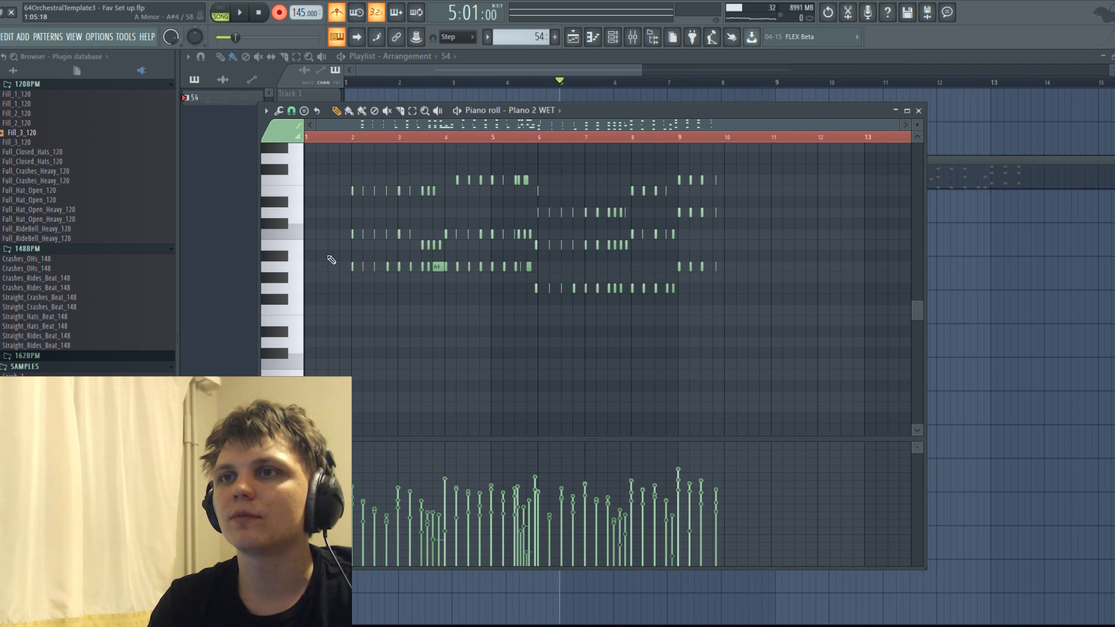
{"action": "mouse_move", "coordinate": [359, 366]}
{"action": "left_mouse_down"}
{"action": "mouse_move", "coordinate": [401, 409]}
{"action": "mouse_move", "coordinate": [442, 396]}
{"action": "left_mouse_up"}
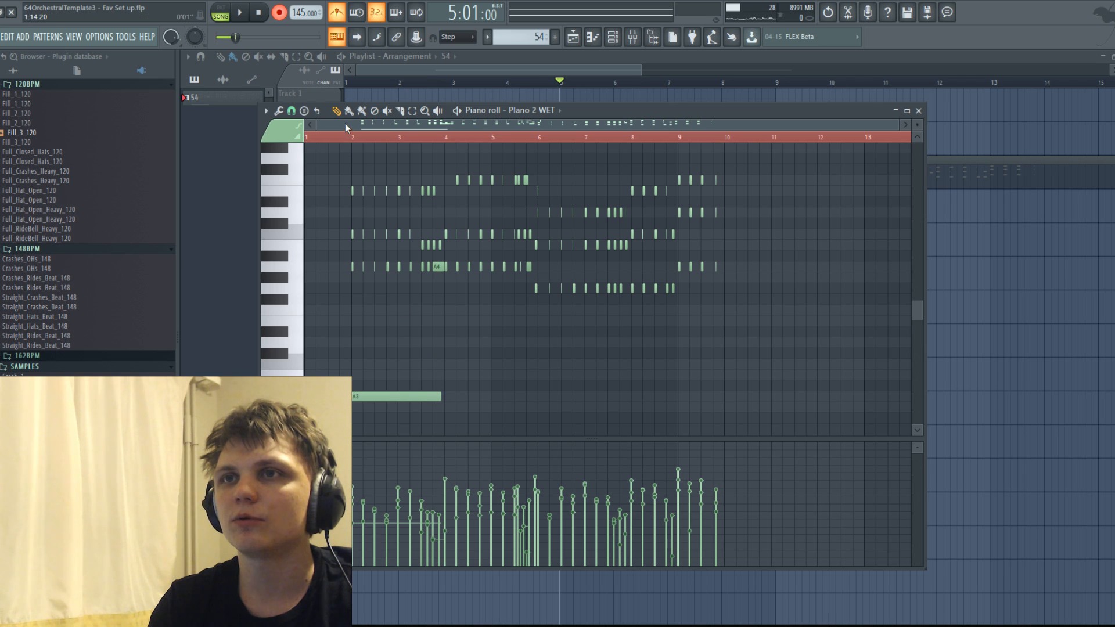
{"action": "key", "text": "space"}
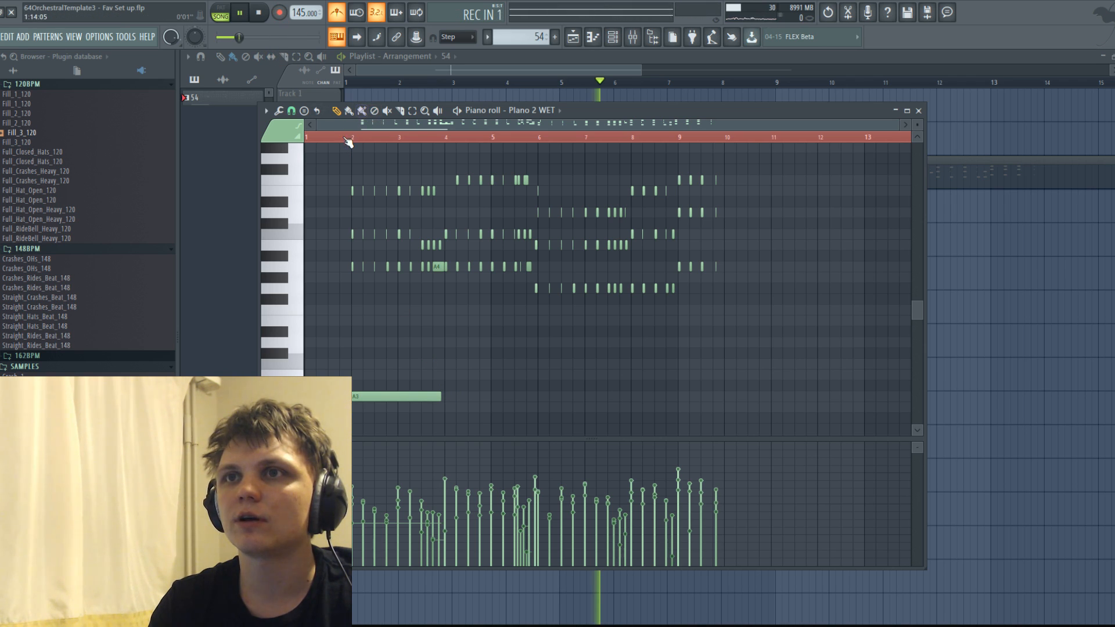
{"action": "scroll", "coordinate": [431, 361], "scroll_direction": "up", "scroll_amount": 2}
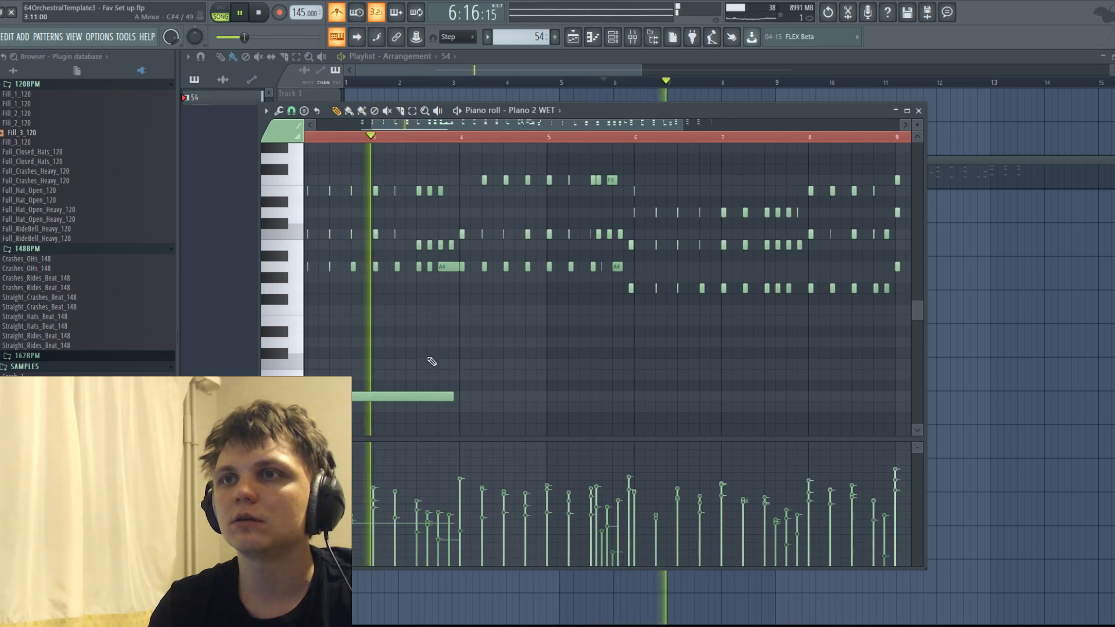
{"action": "key", "text": "space"}
Add two more long bass notes under the chords, F3 from bar 4 and G3 from bar 6.
{"action": "left_click", "coordinate": [475, 417]}
{"action": "mouse_move", "coordinate": [478, 421]}
{"action": "left_mouse_down"}
{"action": "mouse_move", "coordinate": [482, 372]}
{"action": "mouse_move", "coordinate": [472, 432]}
{"action": "mouse_move", "coordinate": [473, 405]}
{"action": "mouse_move", "coordinate": [481, 419]}
{"action": "left_mouse_up"}
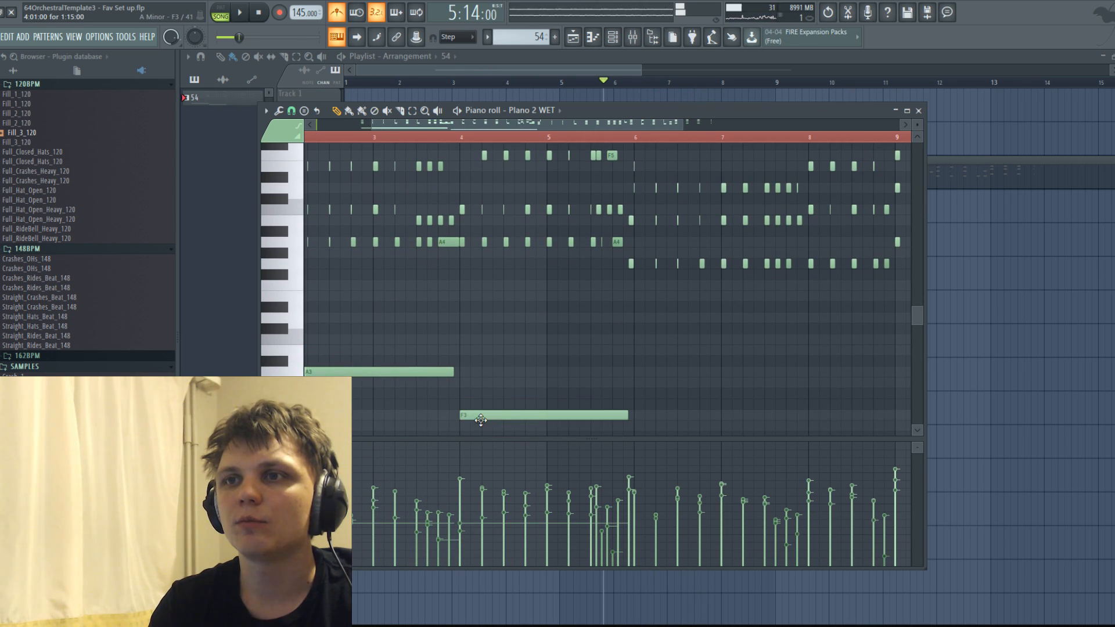
{"action": "key", "text": "space"}
{"action": "scroll", "coordinate": [444, 350], "scroll_direction": "down", "scroll_amount": 2}
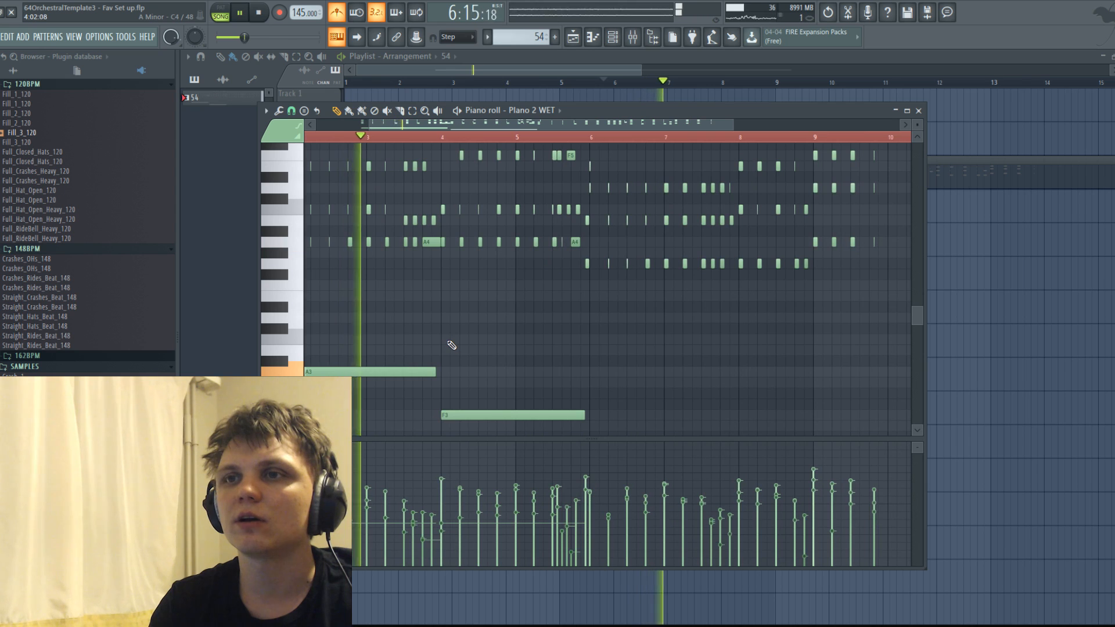
{"action": "left_click", "coordinate": [594, 395]}
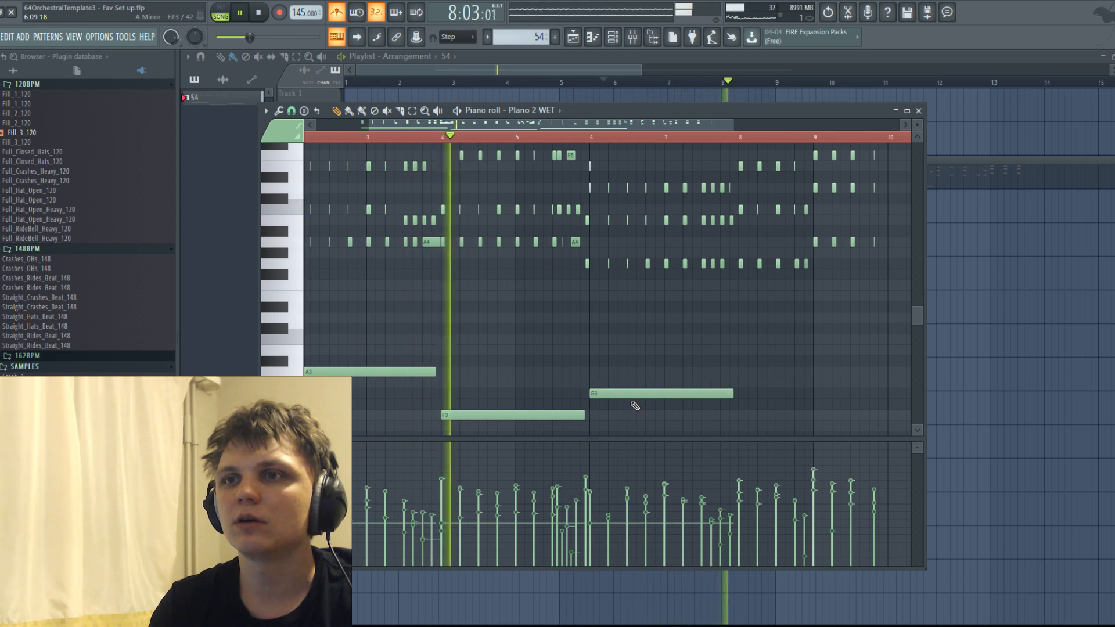
Select the three long bass notes and raise their velocity.
{"action": "scroll", "coordinate": [635, 405], "scroll_direction": "down", "scroll_amount": 2}
{"action": "key", "text": "ctrl+a"}
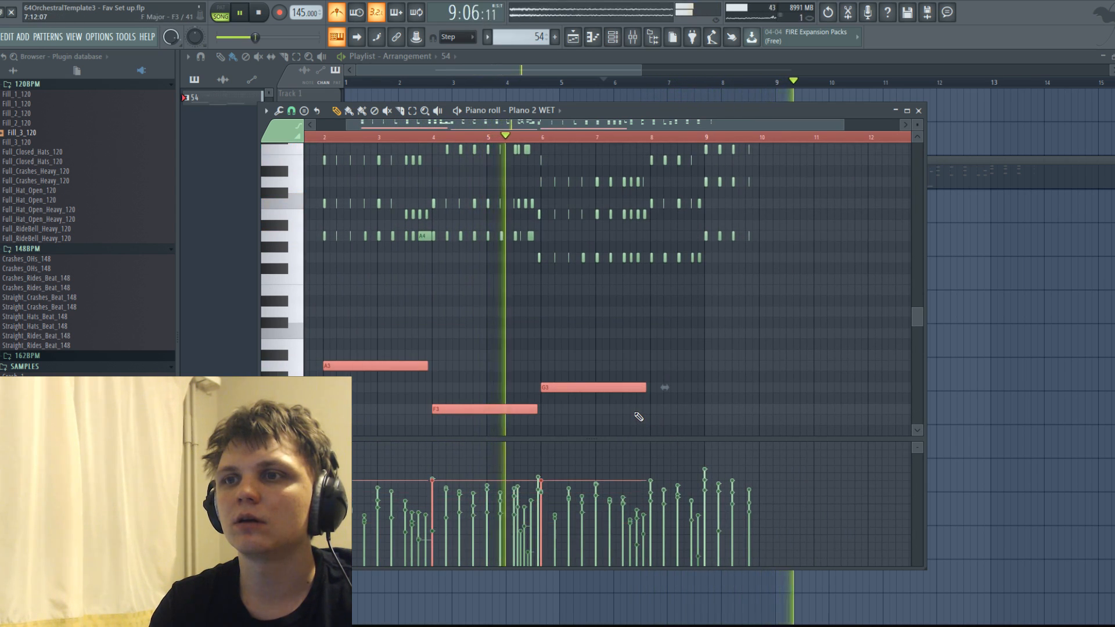
{"action": "key", "text": "space"}
Play back the arrangement from the playlist to hear the recorded chords together with the bass notes.
{"action": "left_click", "coordinate": [612, 37]}
{"action": "left_click", "coordinate": [633, 37]}
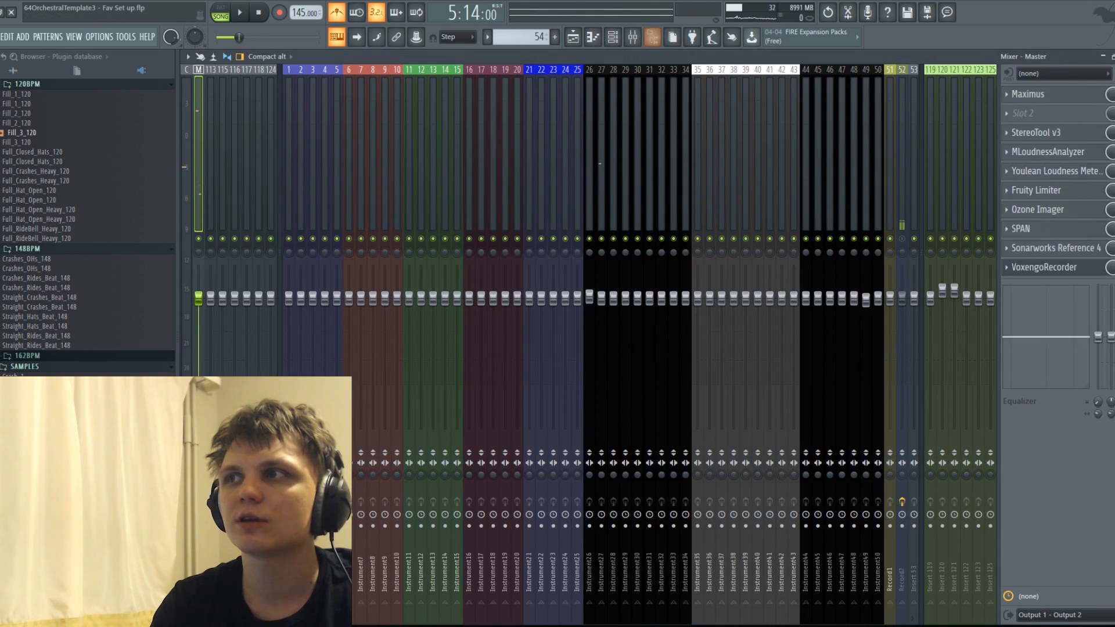
{"action": "left_click", "coordinate": [573, 37]}
{"action": "key", "text": "space"}
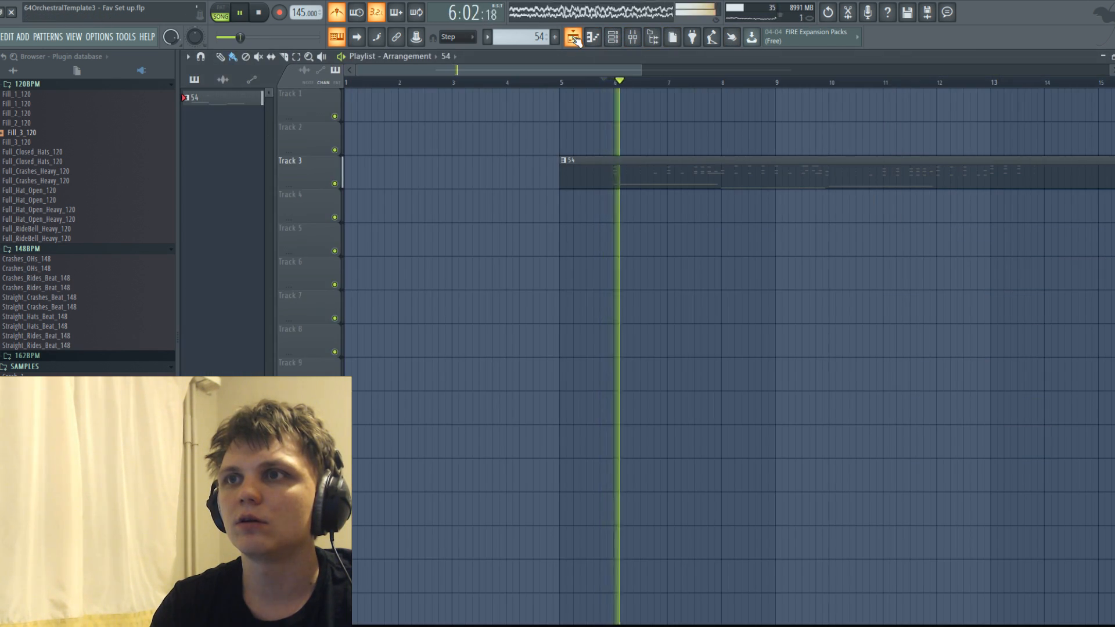
{"action": "key", "text": "space"}
{"action": "key", "text": "space"}
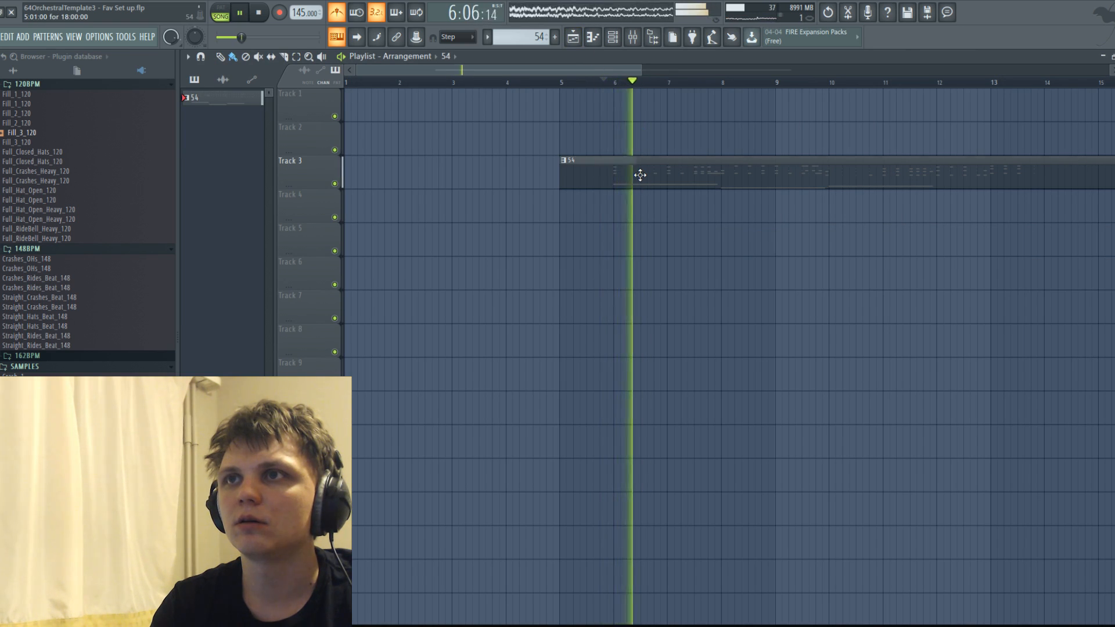
{"action": "double_click", "coordinate": [639, 174]}
{"action": "key", "text": "space"}
Move the knee of the master band's curve in Maximus on the Master track to a higher input level, checking it during playback.
{"action": "left_click", "coordinate": [612, 36]}
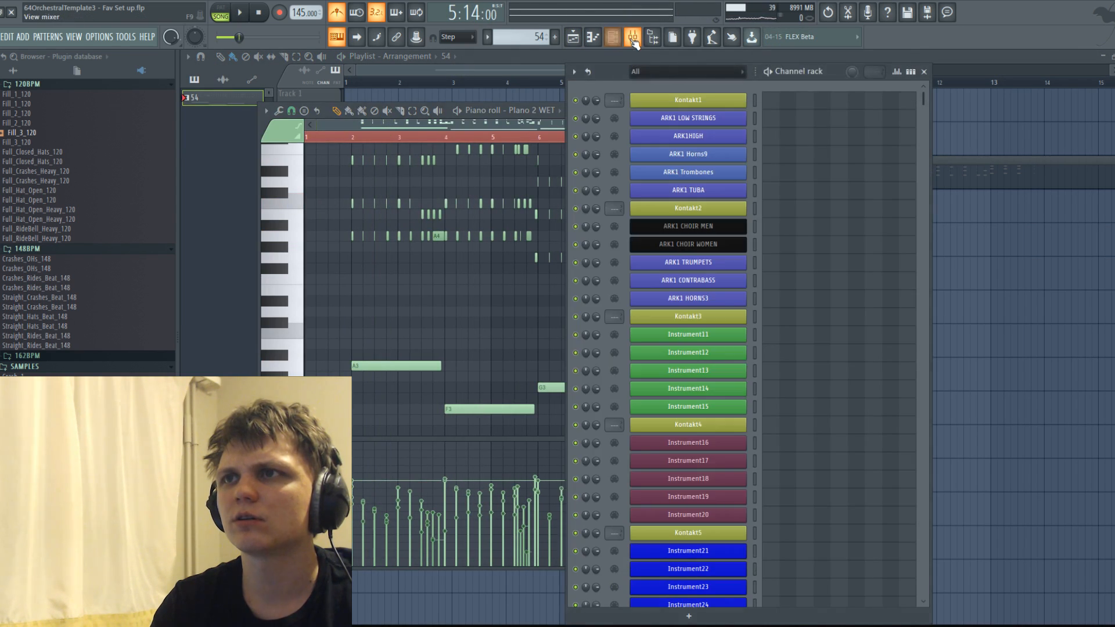
{"action": "left_click", "coordinate": [633, 37]}
{"action": "left_click", "coordinate": [1044, 98]}
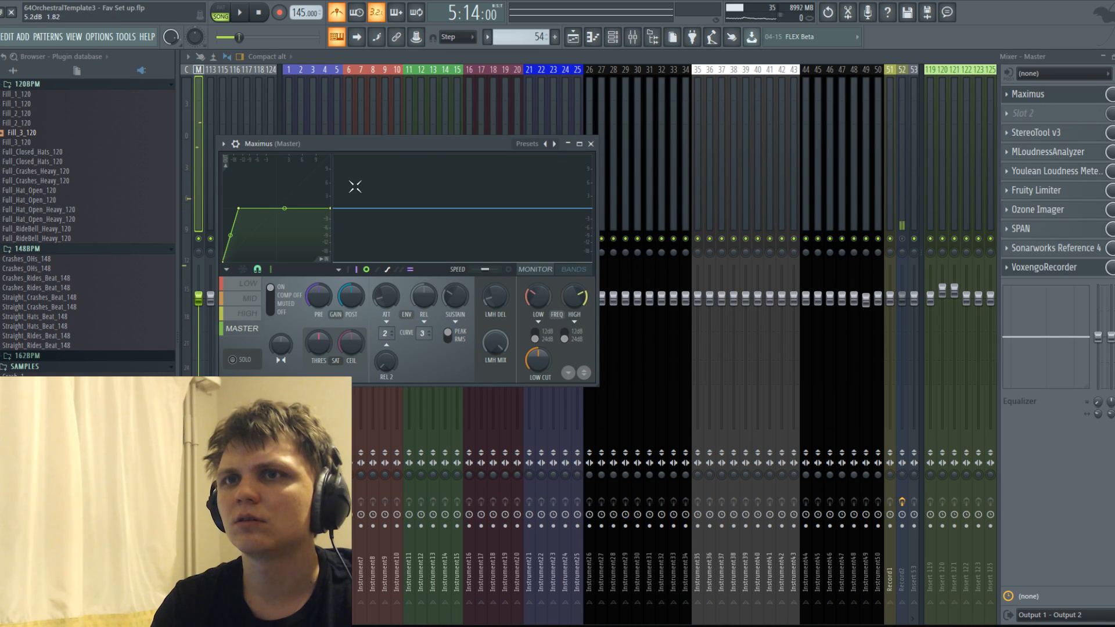
{"action": "left_click_drag", "start_coordinate": [244, 209], "coordinate": [250, 211]}
{"action": "key", "text": "space"}
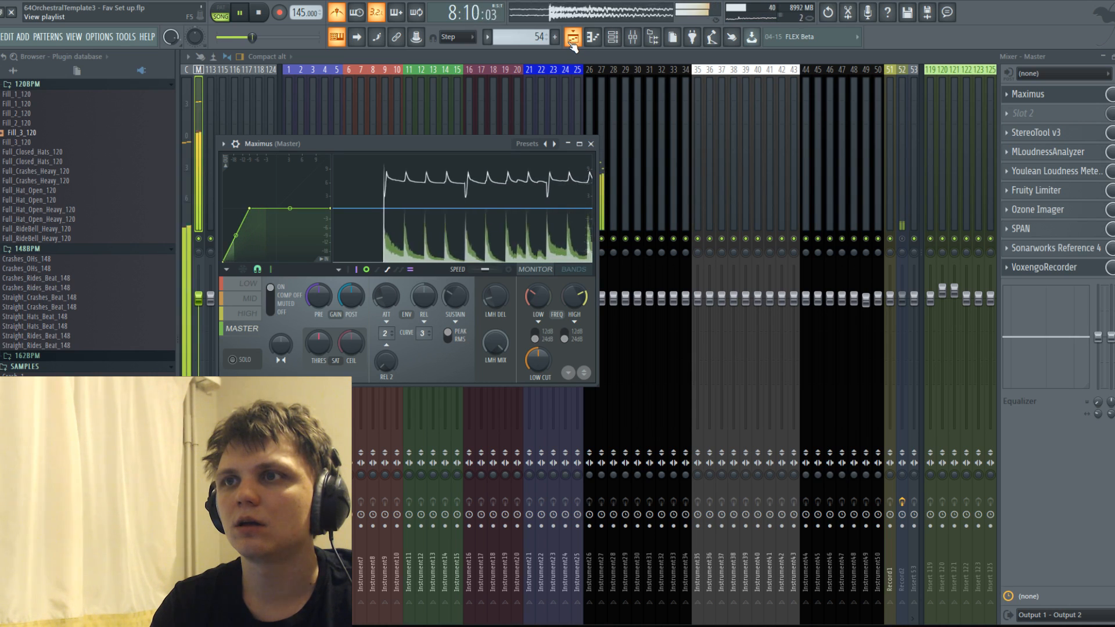
{"action": "key", "text": "space"}
{"action": "left_click_drag", "start_coordinate": [249, 208], "coordinate": [271, 207]}
{"action": "key", "text": "space"}
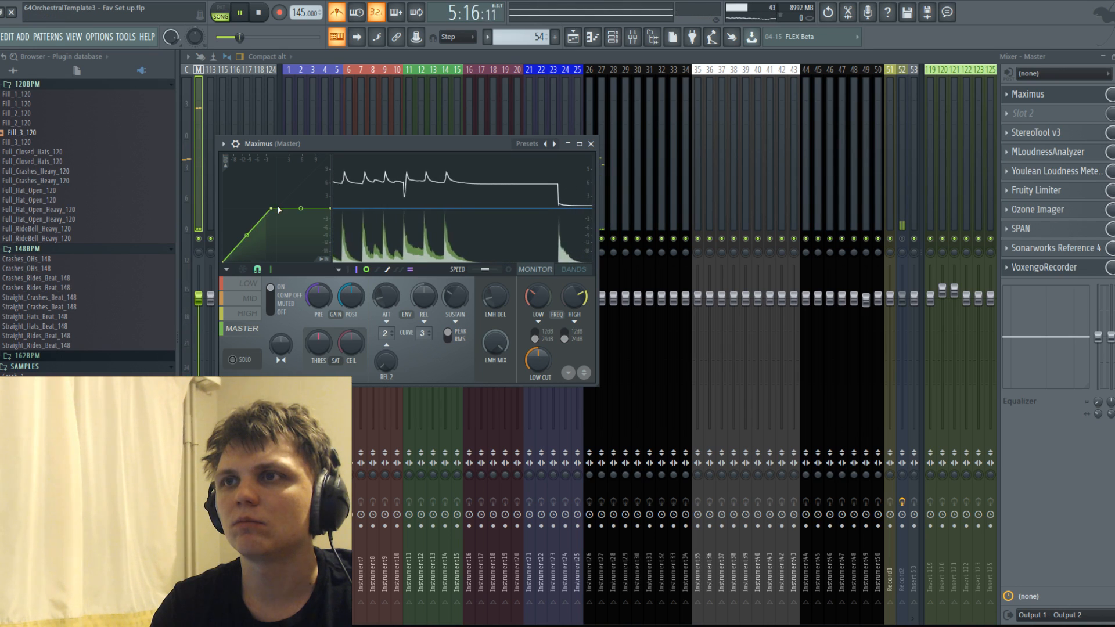
{"action": "key", "text": "space"}
{"action": "left_click", "coordinate": [590, 144]}
{"action": "key", "text": "space"}
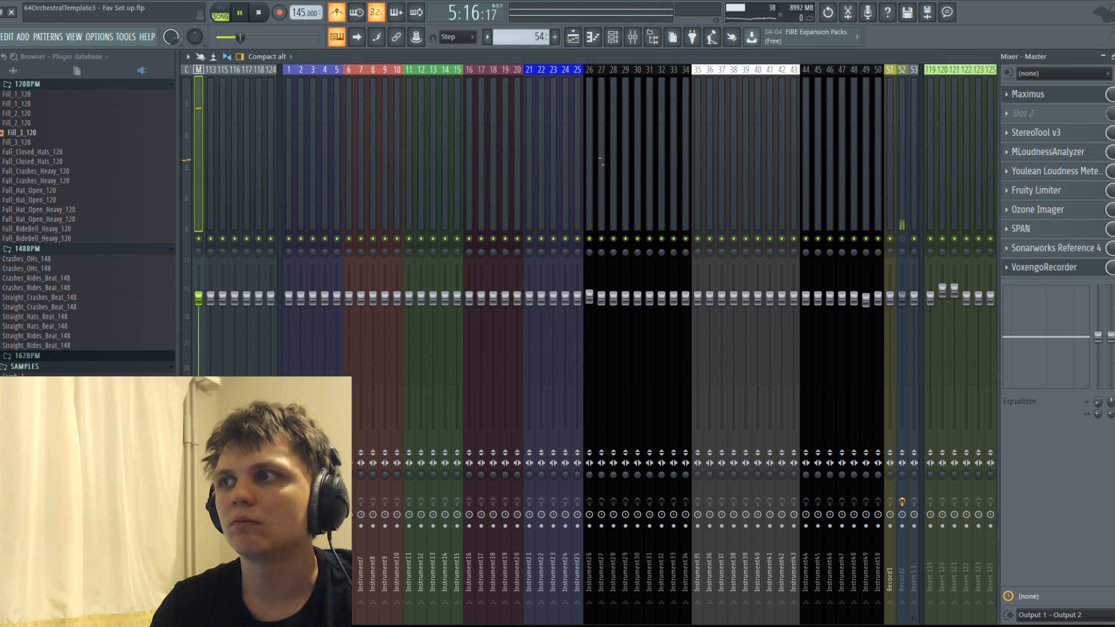
Open the Piano 2 WET part in the piano roll and play it back to check the chord timing around bar 5.
{"action": "left_click", "coordinate": [598, 37]}
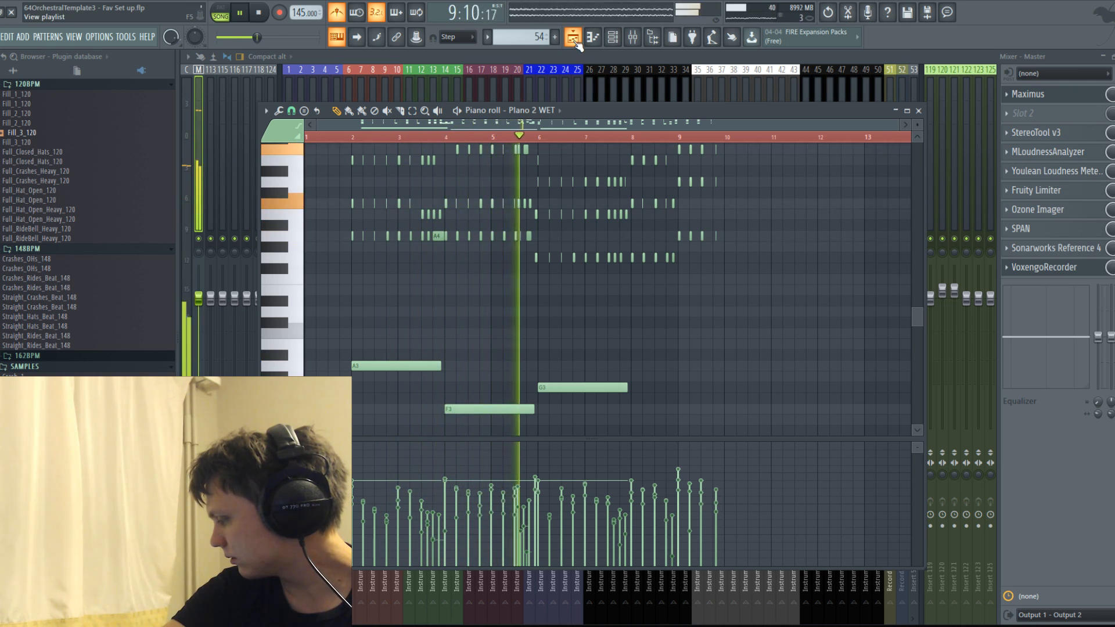
{"action": "key", "text": "space"}
{"action": "scroll", "coordinate": [436, 291], "scroll_direction": "up", "scroll_amount": 3}
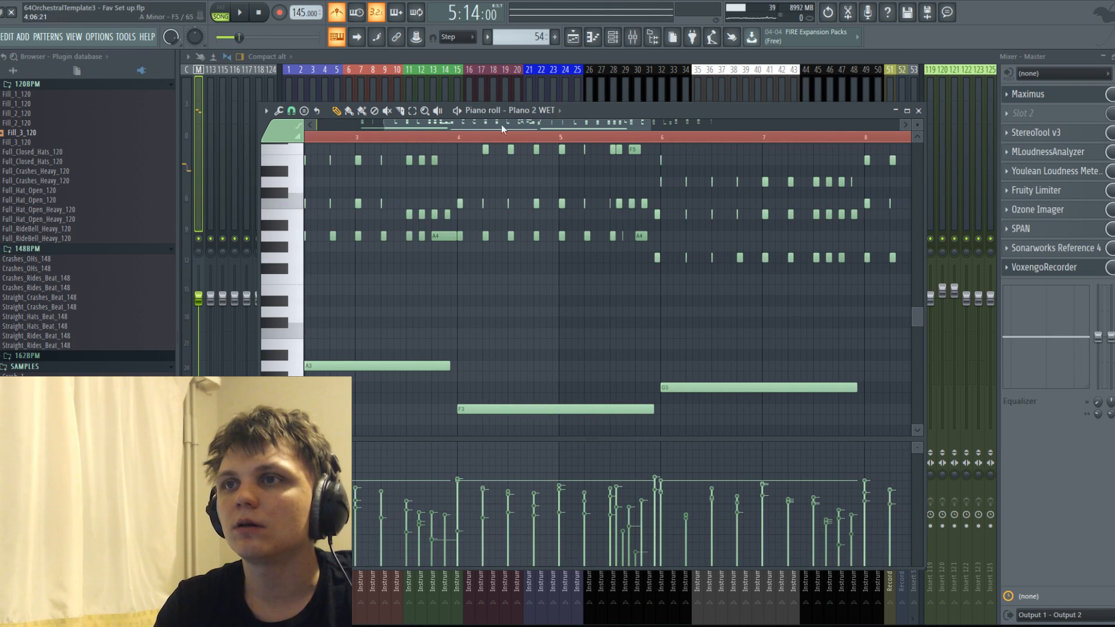
{"action": "left_click_drag", "start_coordinate": [469, 123], "coordinate": [355, 132]}
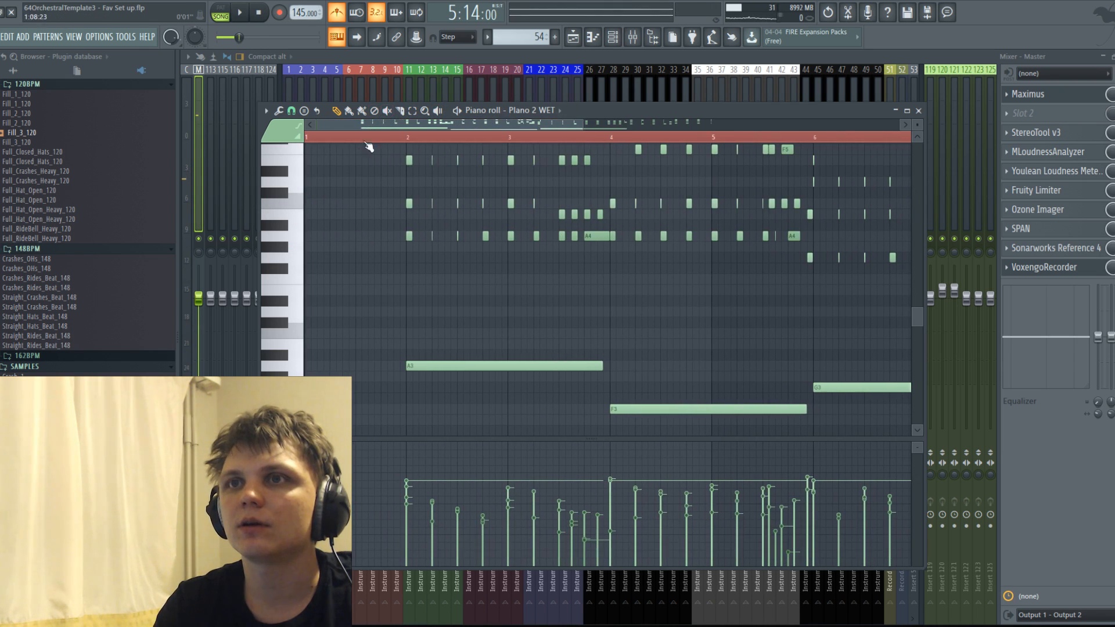
{"action": "key", "text": "space"}
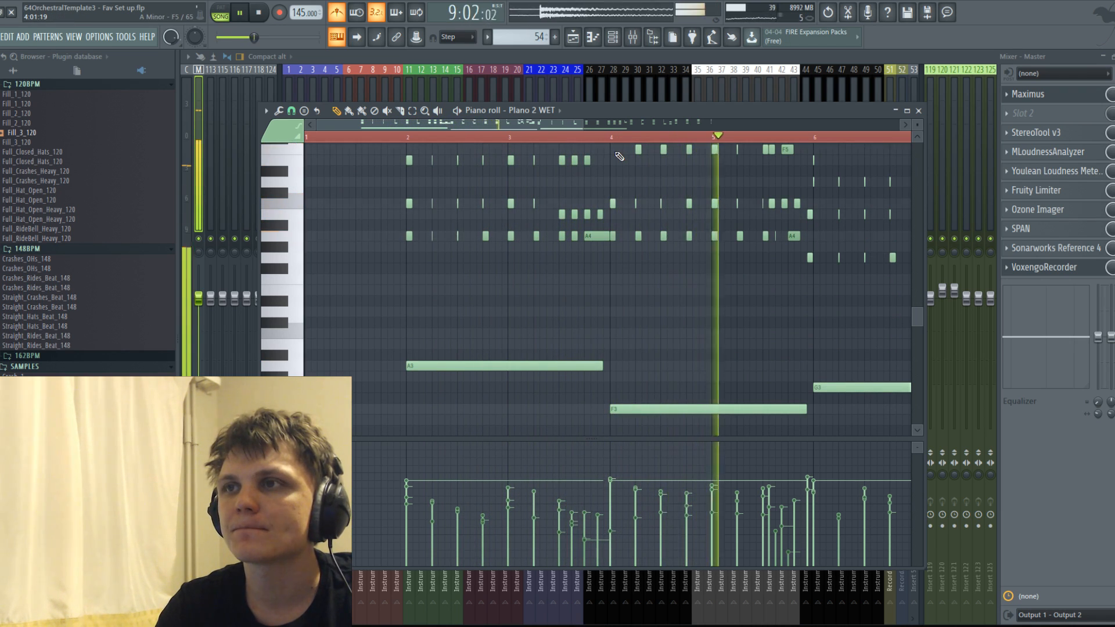
{"action": "left_click_drag", "start_coordinate": [574, 124], "coordinate": [639, 124]}
{"action": "scroll", "coordinate": [598, 209], "scroll_direction": "up", "scroll_amount": 3}
{"action": "key", "text": "space"}
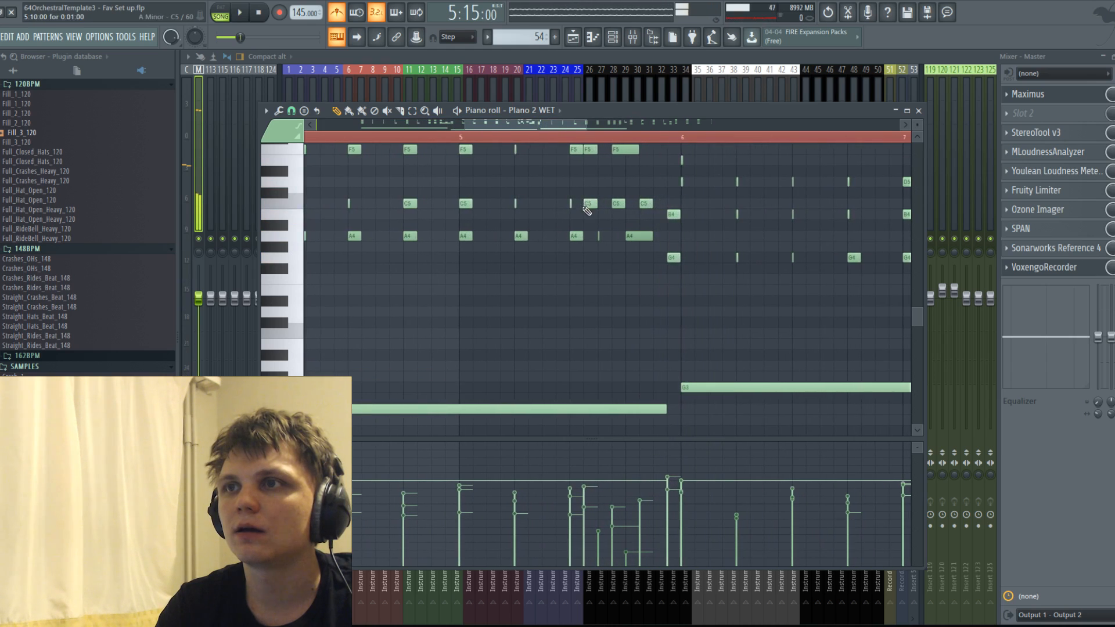
Move the last three C5 notes of bar 5 one step later.
{"action": "scroll", "coordinate": [598, 238], "scroll_direction": "up", "scroll_amount": 2}
{"action": "left_click_drag", "start_coordinate": [590, 269], "coordinate": [659, 268]}
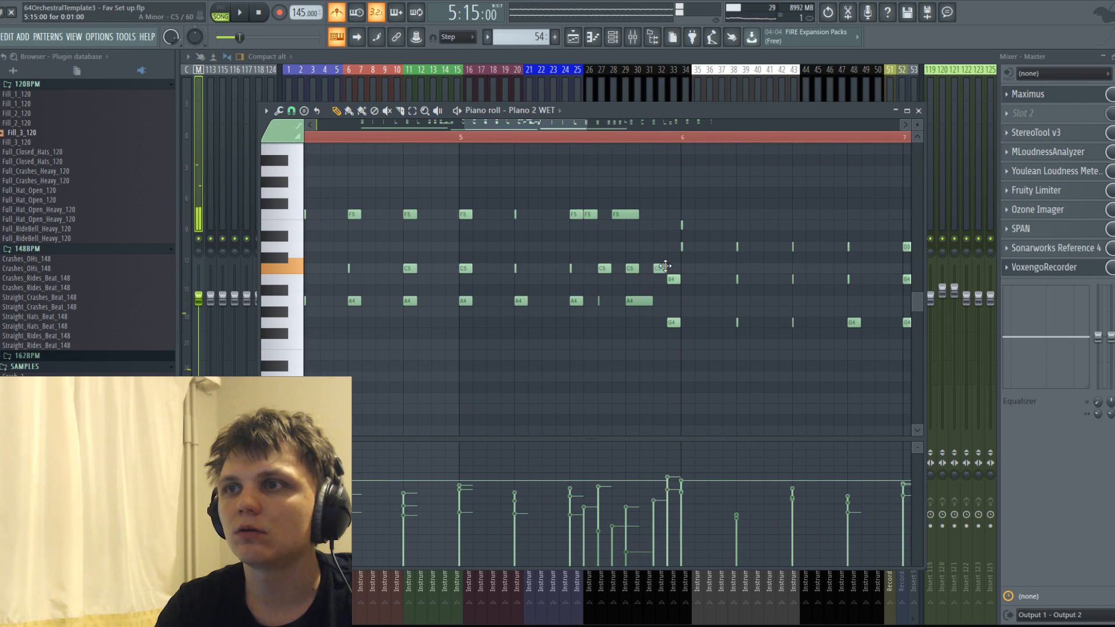
{"action": "scroll", "coordinate": [666, 272], "scroll_direction": "down", "scroll_amount": 3}
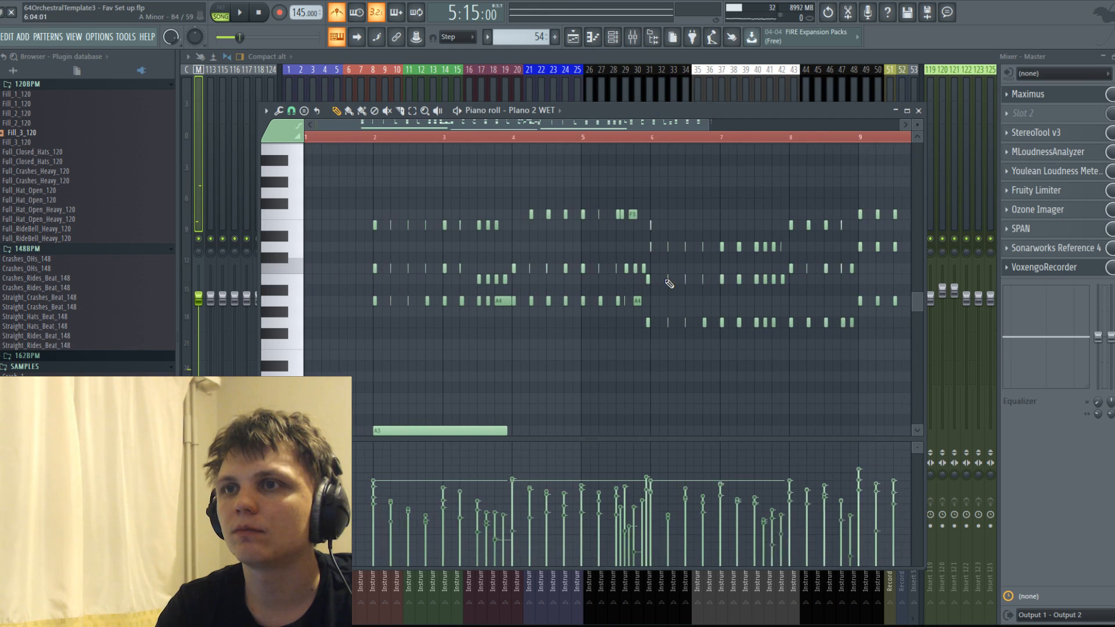
Move the early B4 and G4 chord notes just before bar 6 onto the start of bar 6.
{"action": "scroll", "coordinate": [665, 286], "scroll_direction": "up", "scroll_amount": 3}
{"action": "left_click_drag", "start_coordinate": [625, 274], "coordinate": [617, 321]}
{"action": "left_click", "coordinate": [645, 330]}
{"action": "key", "text": "ctrl+z"}
{"action": "left_click_drag", "start_coordinate": [632, 269], "coordinate": [634, 325]}
{"action": "left_click", "coordinate": [623, 343]}
{"action": "right_click", "coordinate": [622, 344]}
Realign the last F5 notes of bar 5 with the C5 notes and add a closing F5 and A4 before bar 6.
{"action": "left_click", "coordinate": [576, 214]}
{"action": "left_click_drag", "start_coordinate": [576, 215], "coordinate": [548, 215]}
{"action": "left_click", "coordinate": [607, 214]}
{"action": "left_click", "coordinate": [605, 301]}
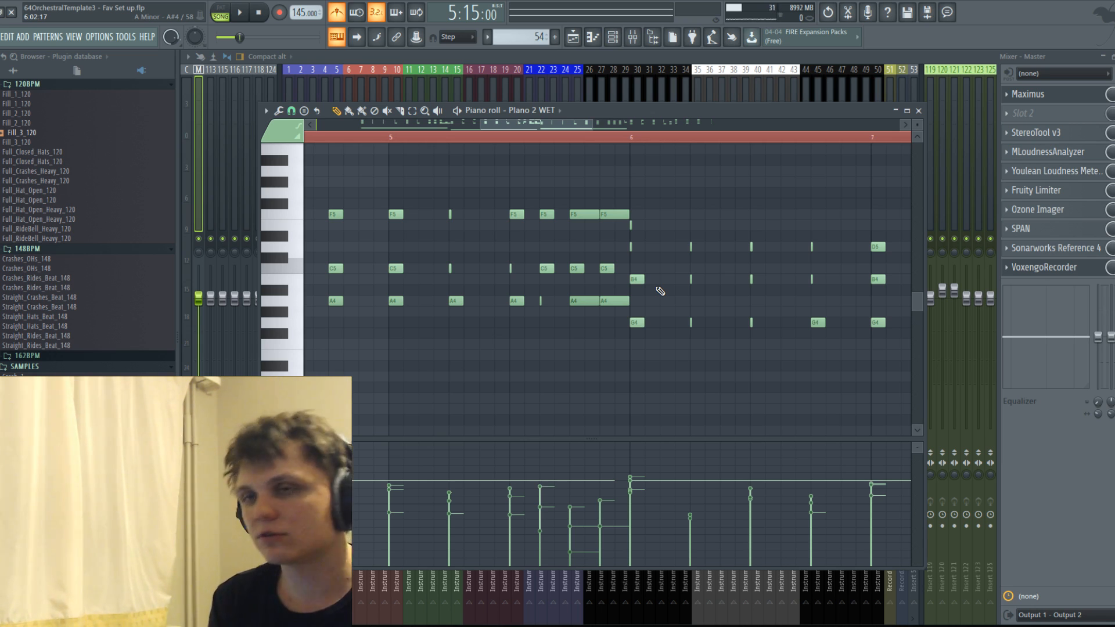
Play back the piano part from bar 2 through bar 9 to hear the corrected chord timing.
{"action": "scroll", "coordinate": [546, 306], "scroll_direction": "down", "scroll_amount": 6}
{"action": "scroll", "coordinate": [506, 285], "scroll_direction": "down", "scroll_amount": 3}
{"action": "scroll", "coordinate": [504, 274], "scroll_direction": "up", "scroll_amount": 1}
{"action": "scroll", "coordinate": [508, 277], "scroll_direction": "up", "scroll_amount": 1}
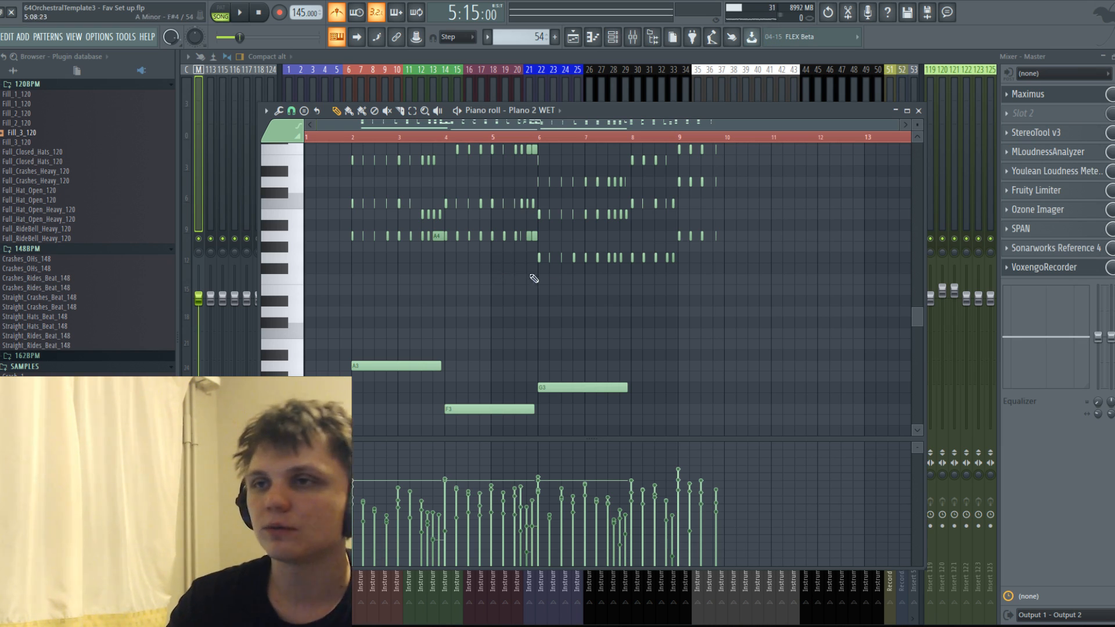
{"action": "scroll", "coordinate": [379, 193], "scroll_direction": "up", "scroll_amount": 3}
{"action": "left_click", "coordinate": [353, 140]}
{"action": "key", "text": "space"}
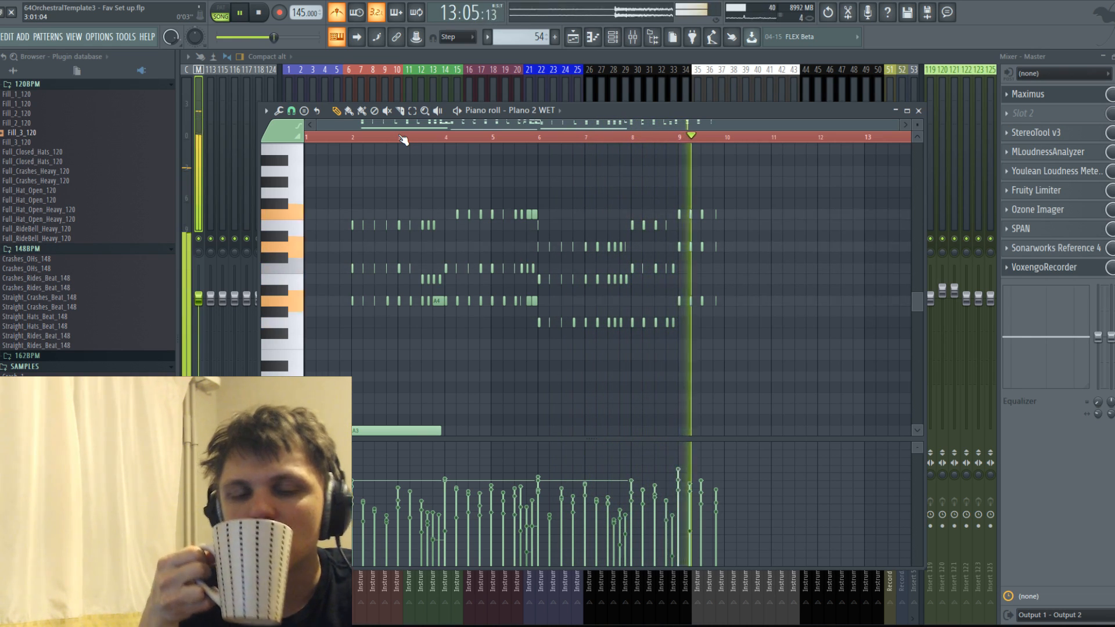
{"action": "key", "text": "space"}
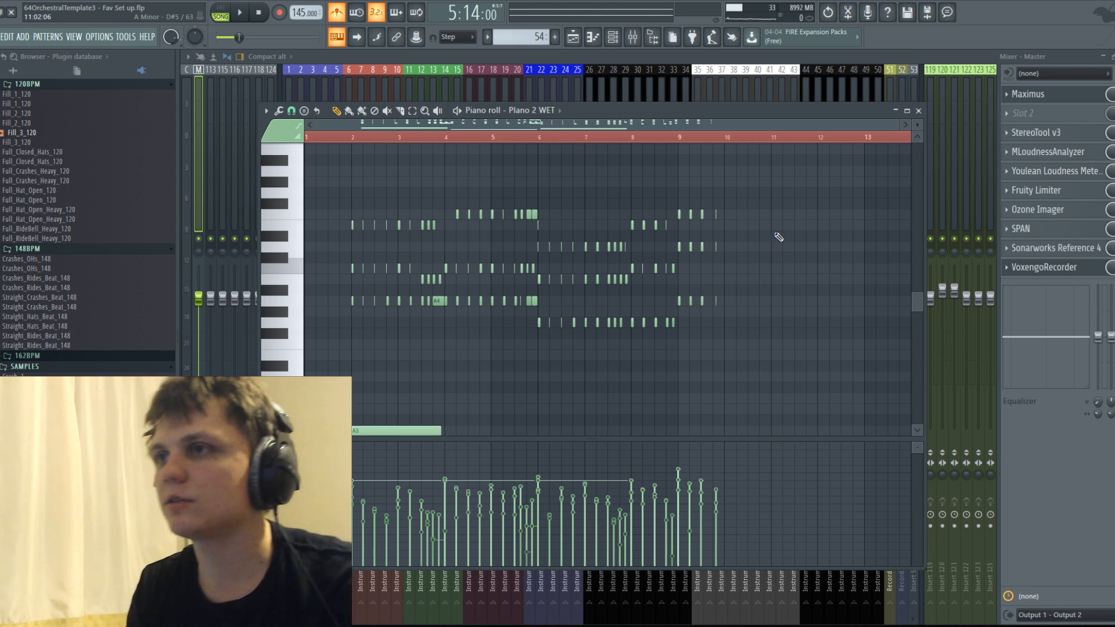
Add a bass note on C4 under the chords starting at bar 8.
{"action": "scroll", "coordinate": [749, 237], "scroll_direction": "up", "scroll_amount": 3, "text": "ctrl"}
{"action": "scroll", "coordinate": [634, 213], "scroll_direction": "down", "scroll_amount": 6}
{"action": "scroll", "coordinate": [634, 212], "scroll_direction": "down", "scroll_amount": 3, "text": "ctrl"}
{"action": "scroll", "coordinate": [629, 259], "scroll_direction": "up", "scroll_amount": 2}
{"action": "left_click", "coordinate": [633, 343]}
{"action": "left_click_drag", "start_coordinate": [635, 343], "coordinate": [649, 266]}
Start playback of the part and save the project.
{"action": "key", "text": "space"}
{"action": "scroll", "coordinate": [443, 292], "scroll_direction": "up", "scroll_amount": 3, "text": "ctrl"}
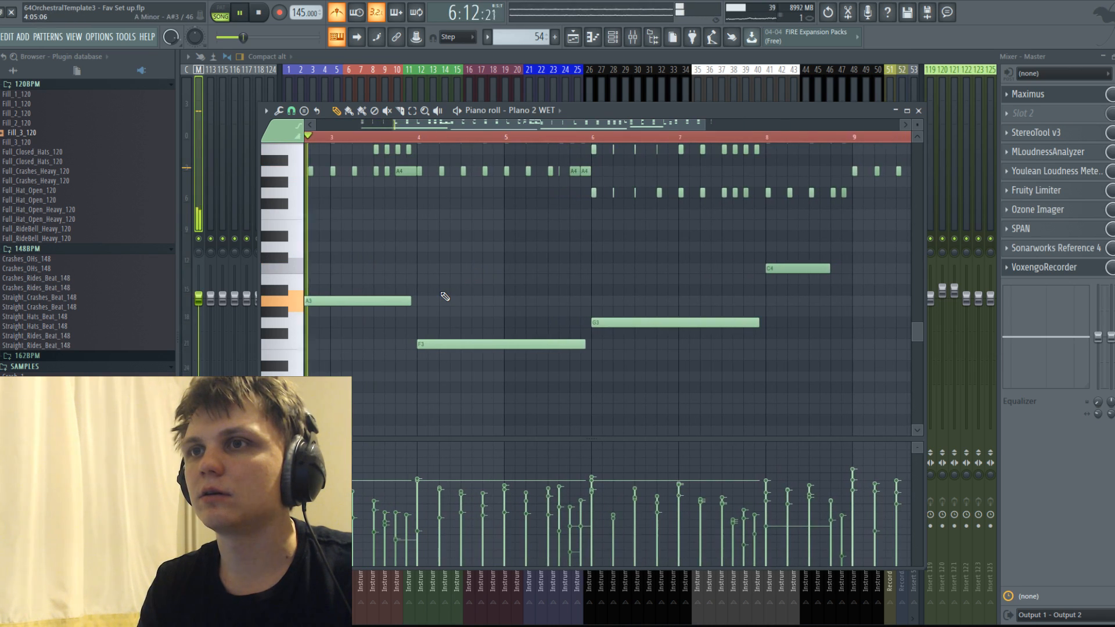
{"action": "left_click", "coordinate": [1, 37]}
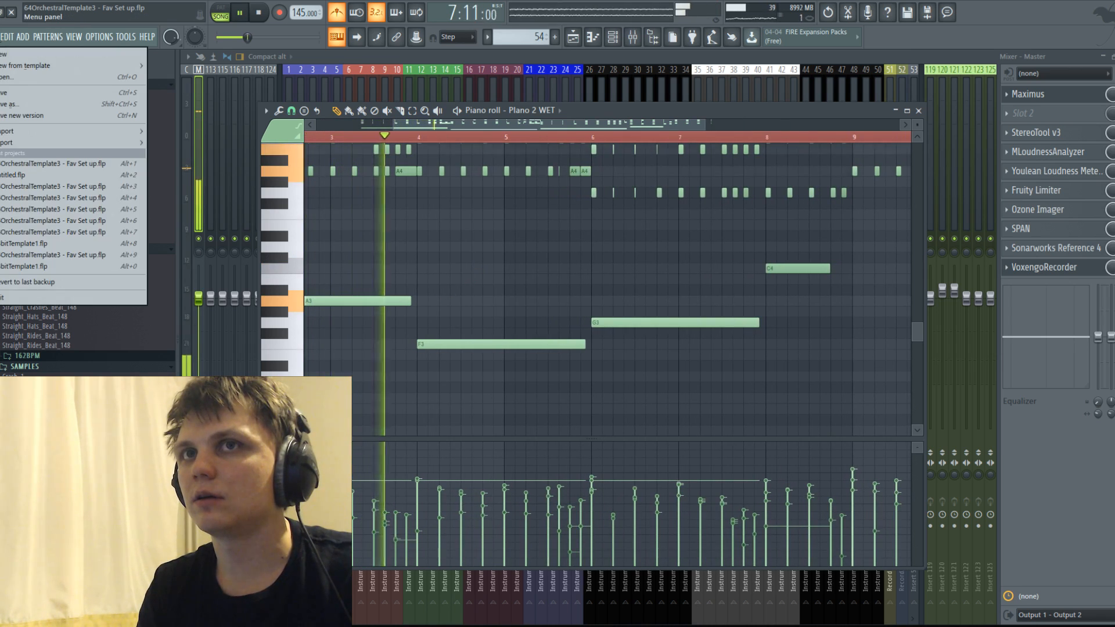
{"action": "left_click", "coordinate": [1, 93]}
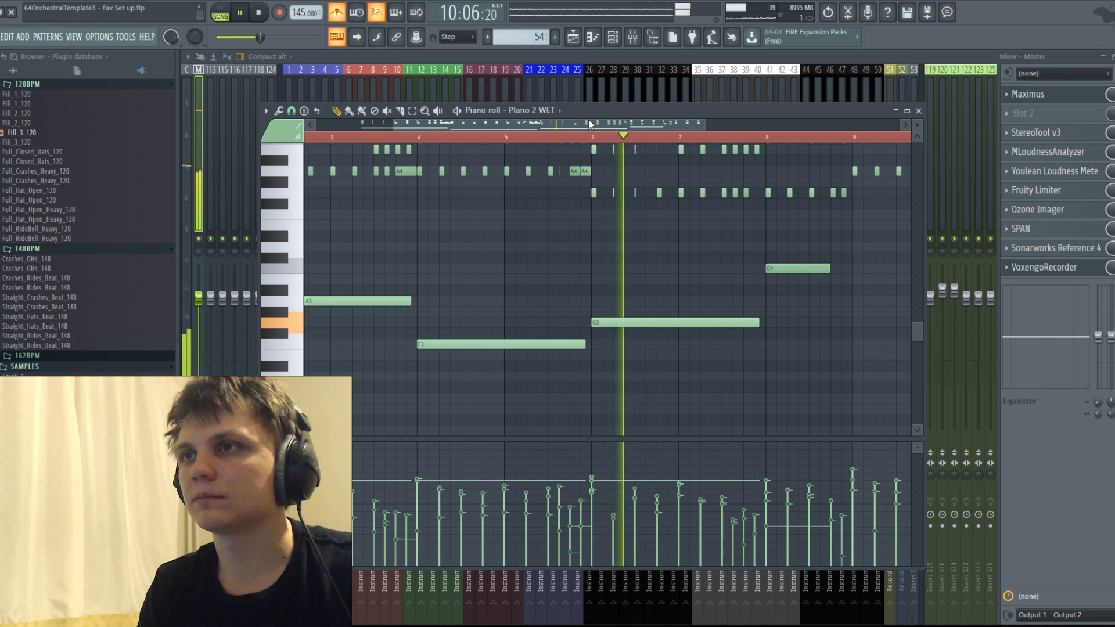
Add a G3 bass note under the final chords, starting at bar 9.
{"action": "scroll", "coordinate": [812, 229], "scroll_direction": "up", "scroll_amount": 3}
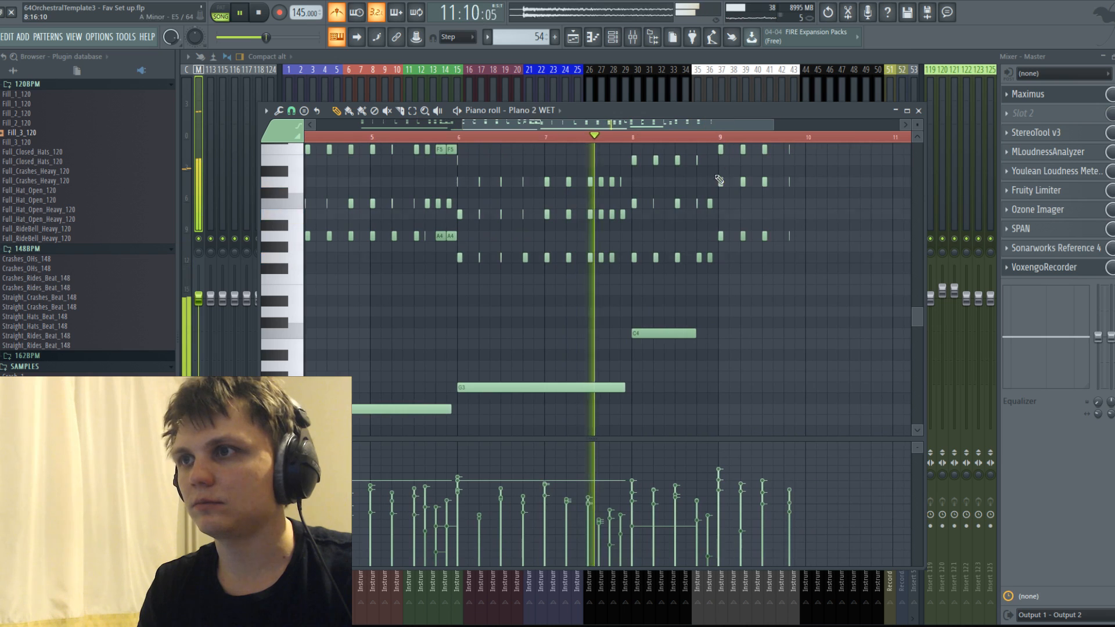
{"action": "scroll", "coordinate": [730, 331], "scroll_direction": "down", "scroll_amount": 2}
{"action": "left_click", "coordinate": [749, 355]}
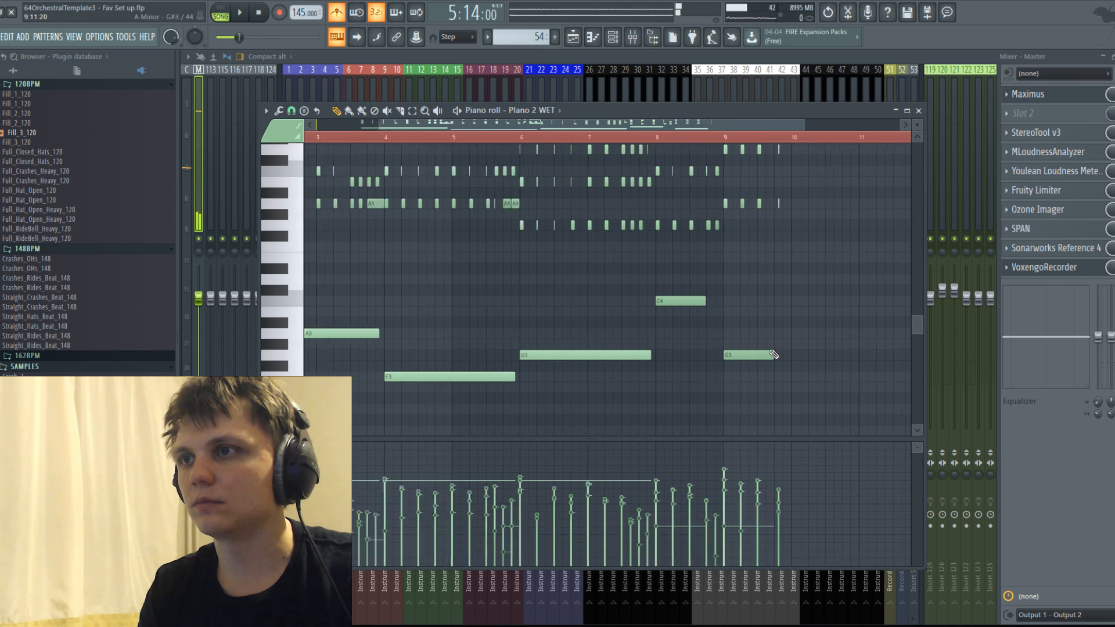
Select the bass notes at bars 8 and 9, raise their velocity to the level of the earlier bass notes, and audition them.
{"action": "left_click_drag", "start_coordinate": [682, 289], "coordinate": [806, 371]}
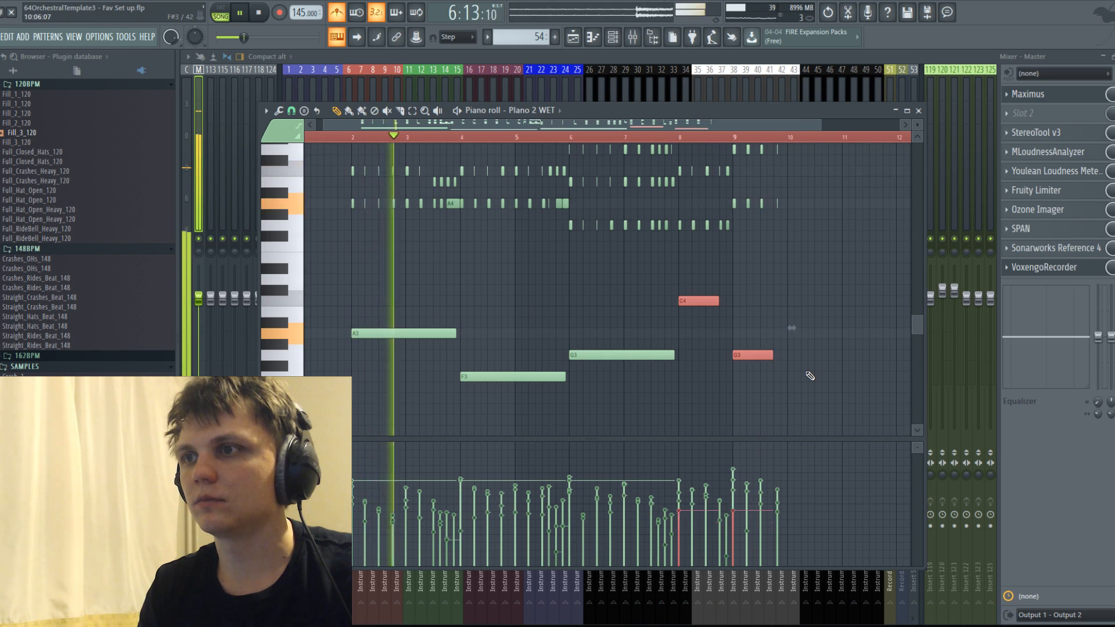
{"action": "left_click", "coordinate": [671, 138]}
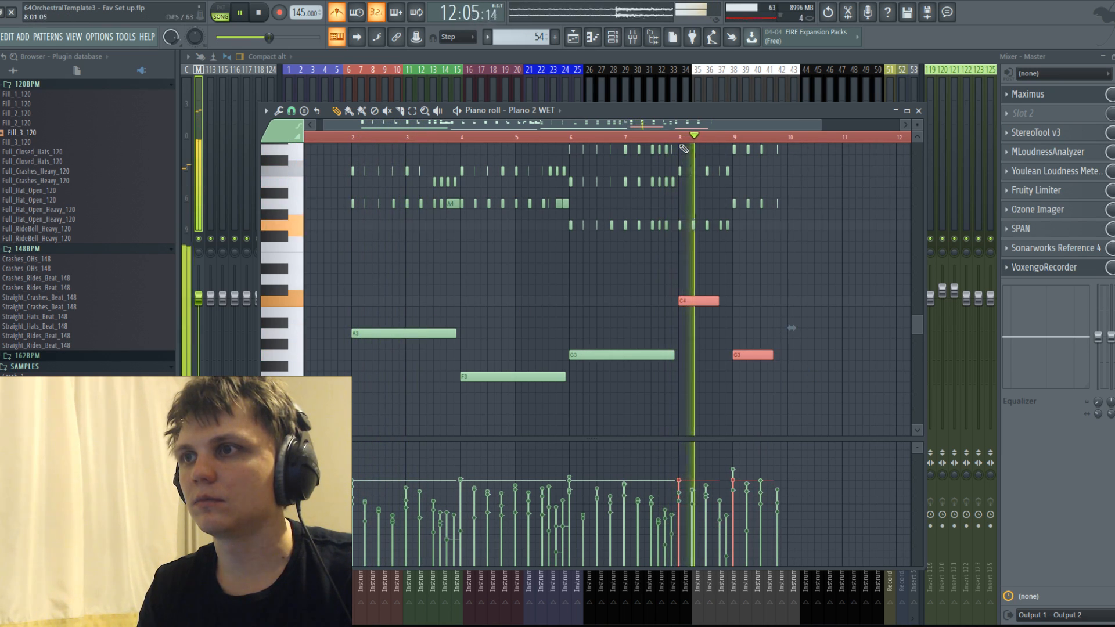
{"action": "key", "text": "space"}
Change the bar 9 bass note to D and lower the last two bass notes an octave, to C3 and D3.
{"action": "left_click", "coordinate": [796, 331]}
{"action": "left_click_drag", "start_coordinate": [752, 354], "coordinate": [750, 274]}
{"action": "left_click_drag", "start_coordinate": [702, 265], "coordinate": [768, 334]}
{"action": "key", "text": "ctrl+Down"}
{"action": "key", "text": "space"}
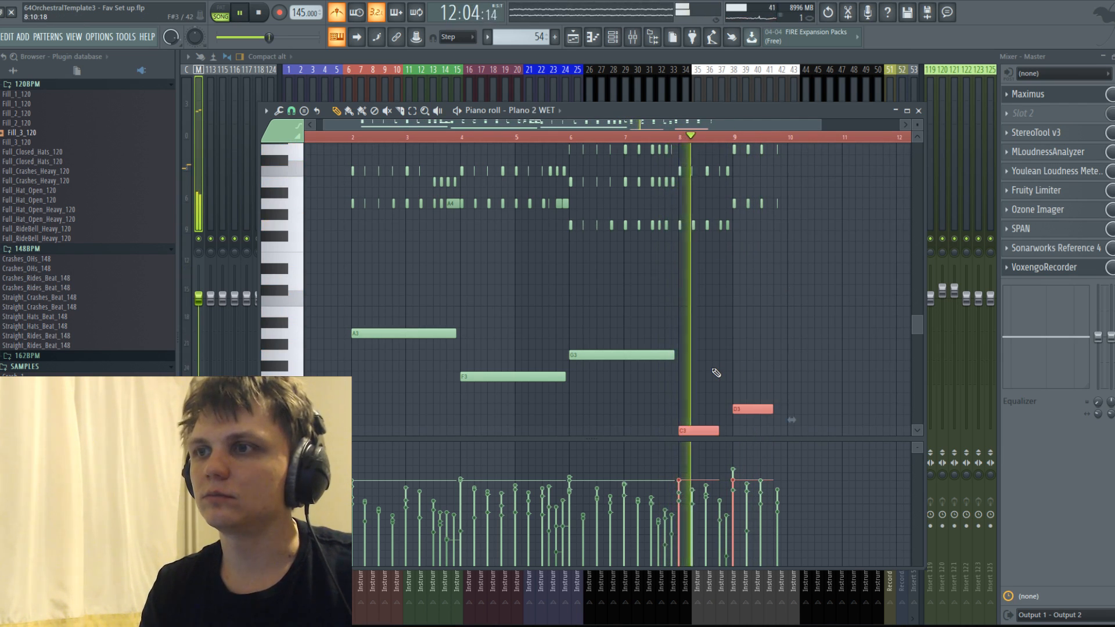
{"action": "scroll", "coordinate": [727, 365], "scroll_direction": "down", "scroll_amount": 3}
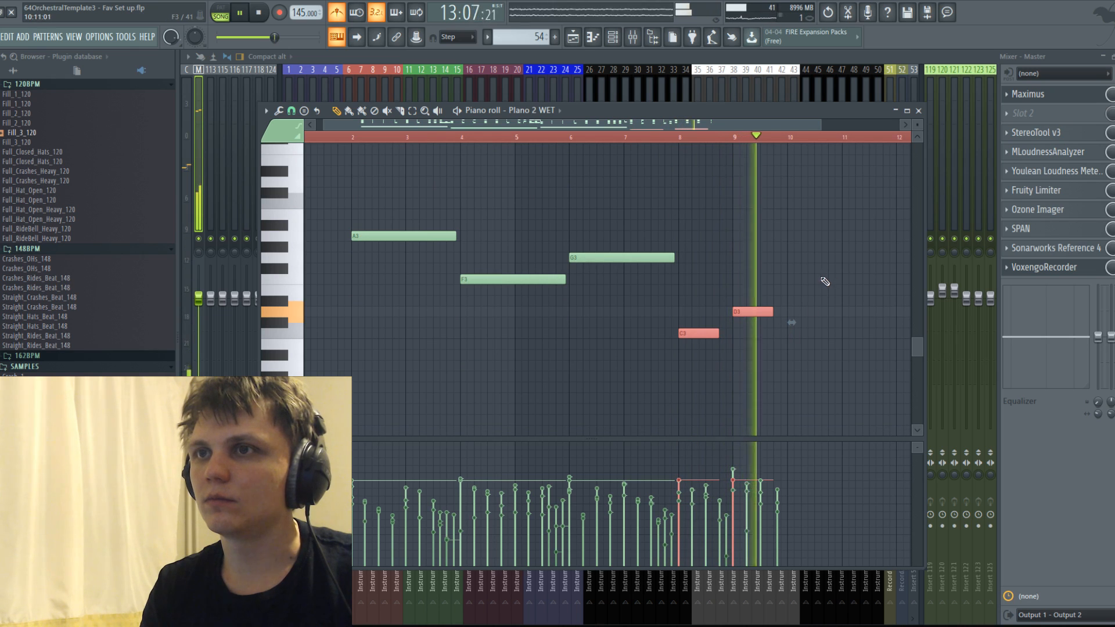
{"action": "left_click", "coordinate": [811, 246]}
{"action": "key", "text": "space"}
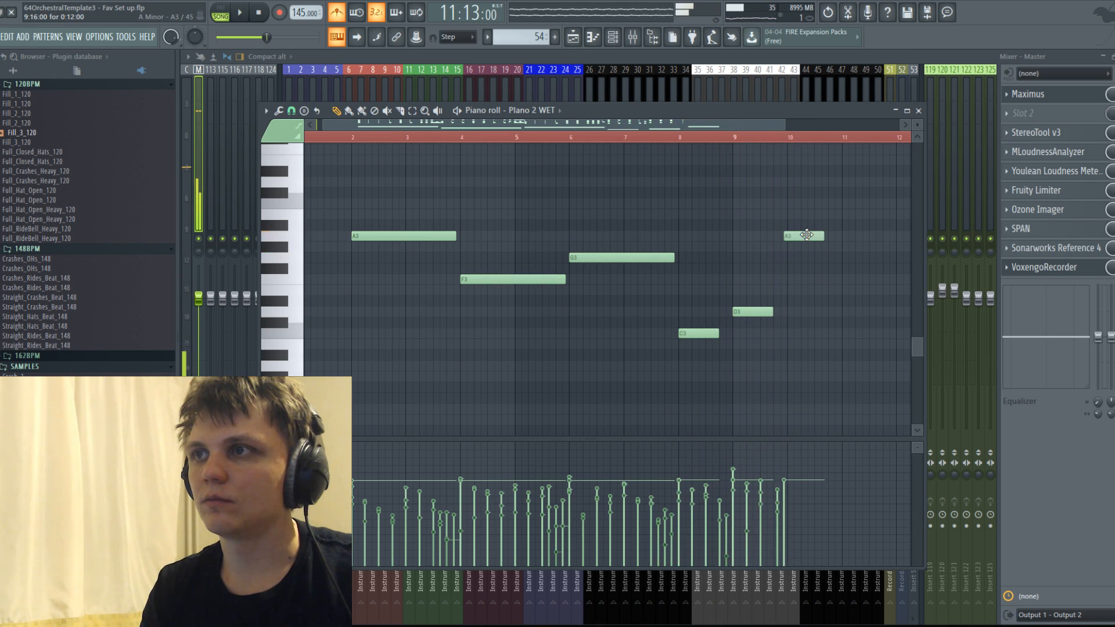
{"action": "right_click", "coordinate": [811, 246]}
Lengthen the C3 and D3 bass notes at bars 8 and 9 to about one bar each.
{"action": "left_click_drag", "start_coordinate": [700, 299], "coordinate": [788, 311]}
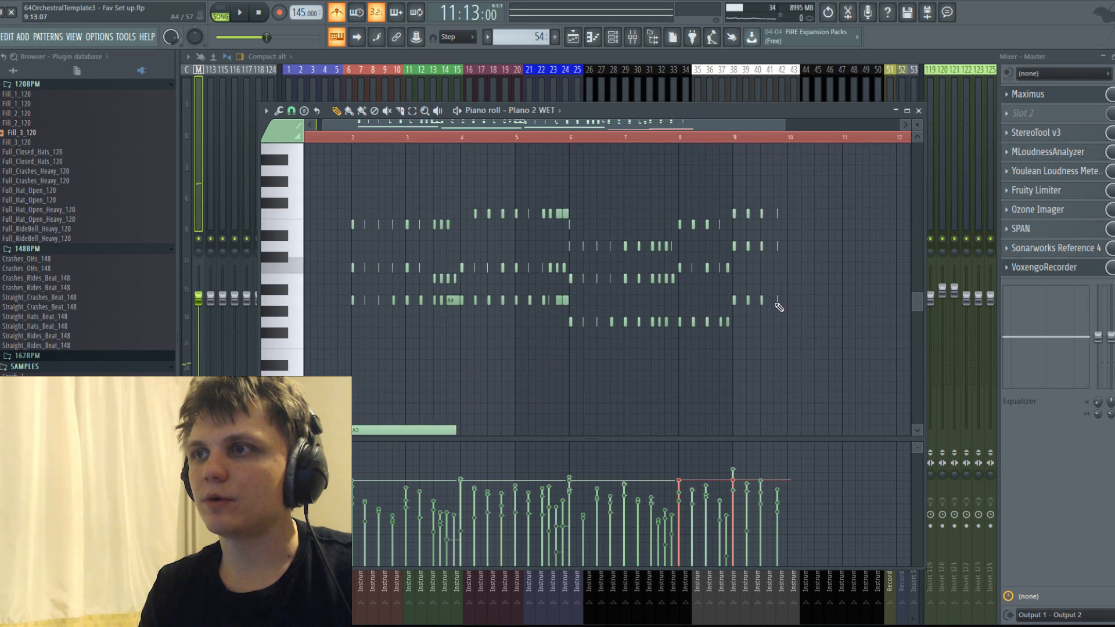
{"action": "scroll", "coordinate": [777, 302], "scroll_direction": "up", "scroll_amount": 3}
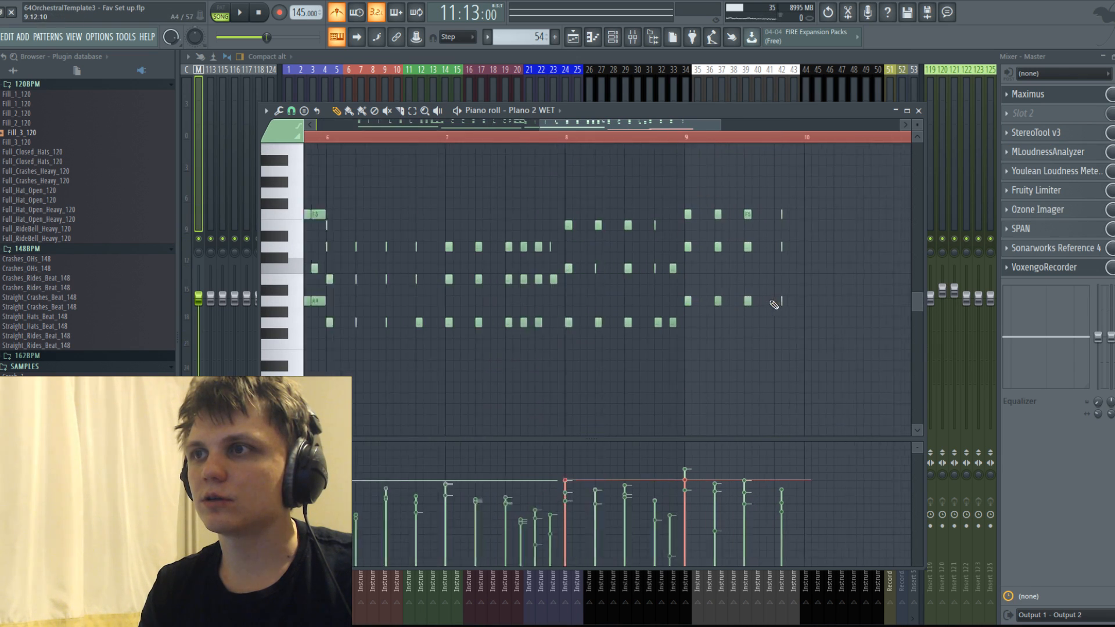
{"action": "left_click_drag", "start_coordinate": [678, 247], "coordinate": [672, 167]}
{"action": "right_click", "coordinate": [689, 173]}
Play back the piano part from near the start to check the chords against the completed bass line.
{"action": "key", "text": "space"}
{"action": "scroll", "coordinate": [683, 279], "scroll_direction": "down", "scroll_amount": 3}
{"action": "scroll", "coordinate": [671, 269], "scroll_direction": "down", "scroll_amount": 3}
{"action": "scroll", "coordinate": [671, 268], "scroll_direction": "down", "scroll_amount": 2}
{"action": "key", "text": "space"}
{"action": "scroll", "coordinate": [620, 279], "scroll_direction": "down", "scroll_amount": 2}
{"action": "key", "text": "space"}
{"action": "left_click", "coordinate": [328, 137]}
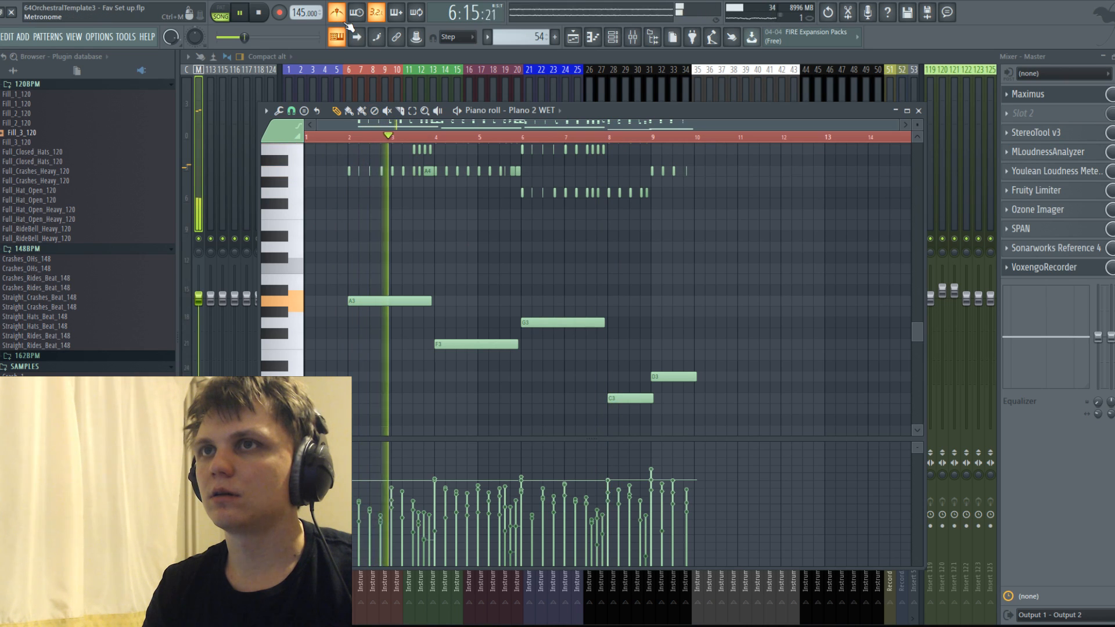
{"action": "key", "text": "space"}
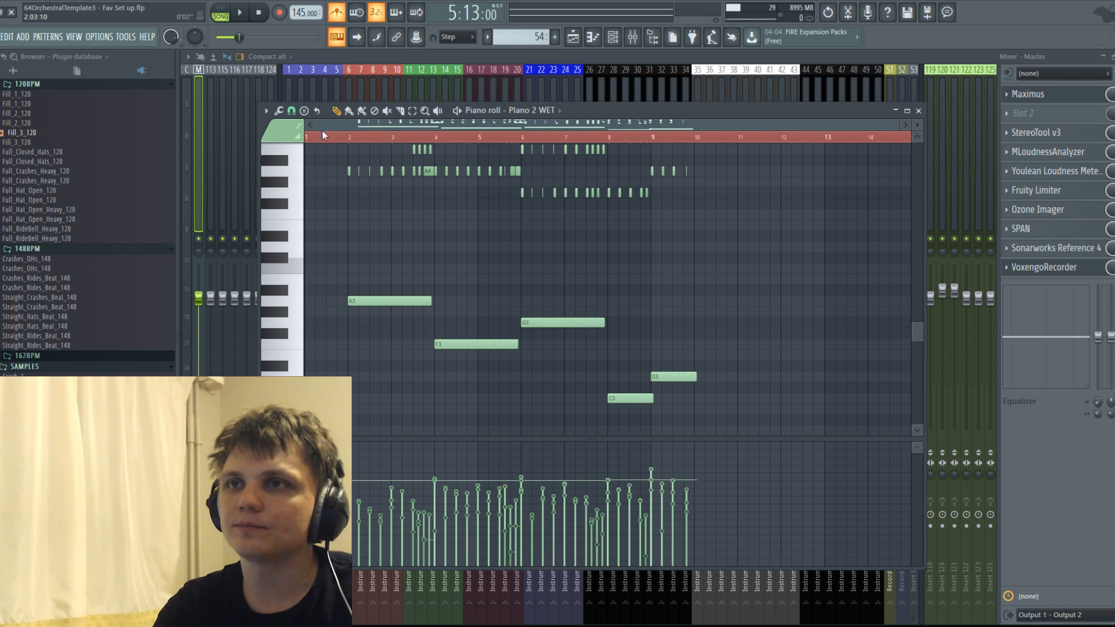
Replay the opening bars of the part and switch to the playlist view.
{"action": "scroll", "coordinate": [383, 296], "scroll_direction": "up", "scroll_amount": 4}
{"action": "key", "text": "space"}
{"action": "scroll", "coordinate": [384, 296], "scroll_direction": "down", "scroll_amount": 3}
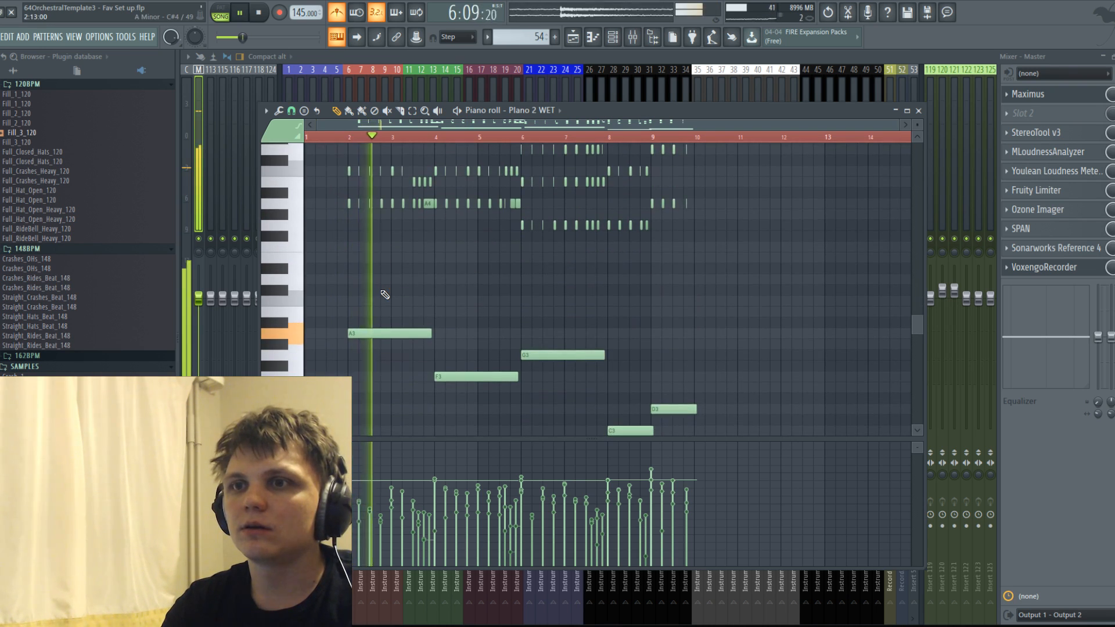
{"action": "key", "text": "space"}
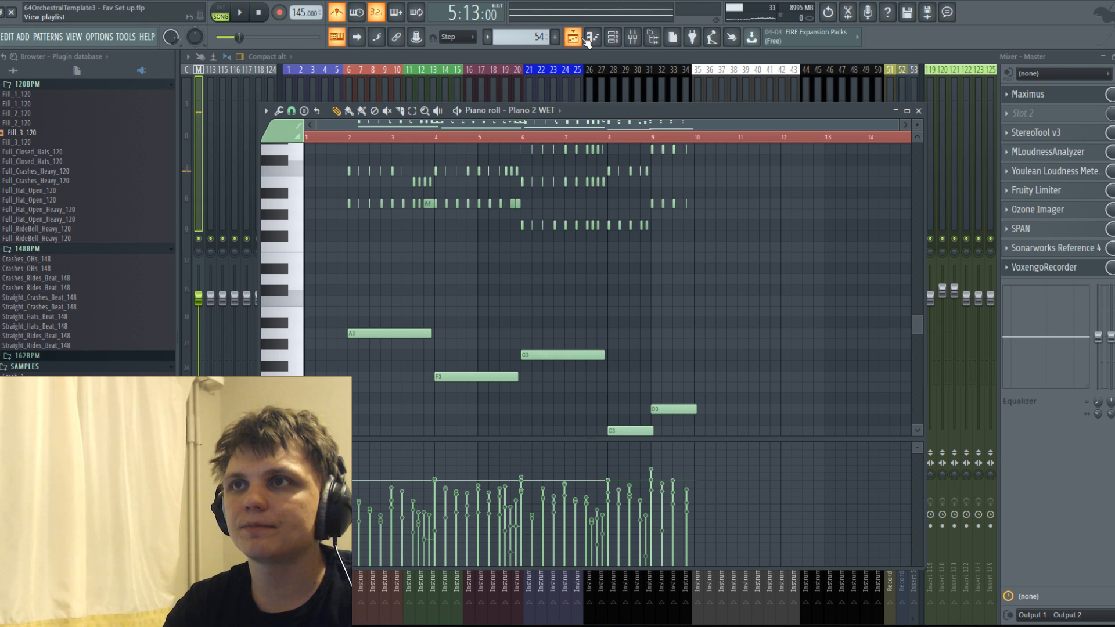
{"action": "key", "text": "F5"}
{"action": "key", "text": "space"}
{"action": "key", "text": "space"}
{"action": "scroll", "coordinate": [522, 122], "scroll_direction": "down", "scroll_amount": 2}
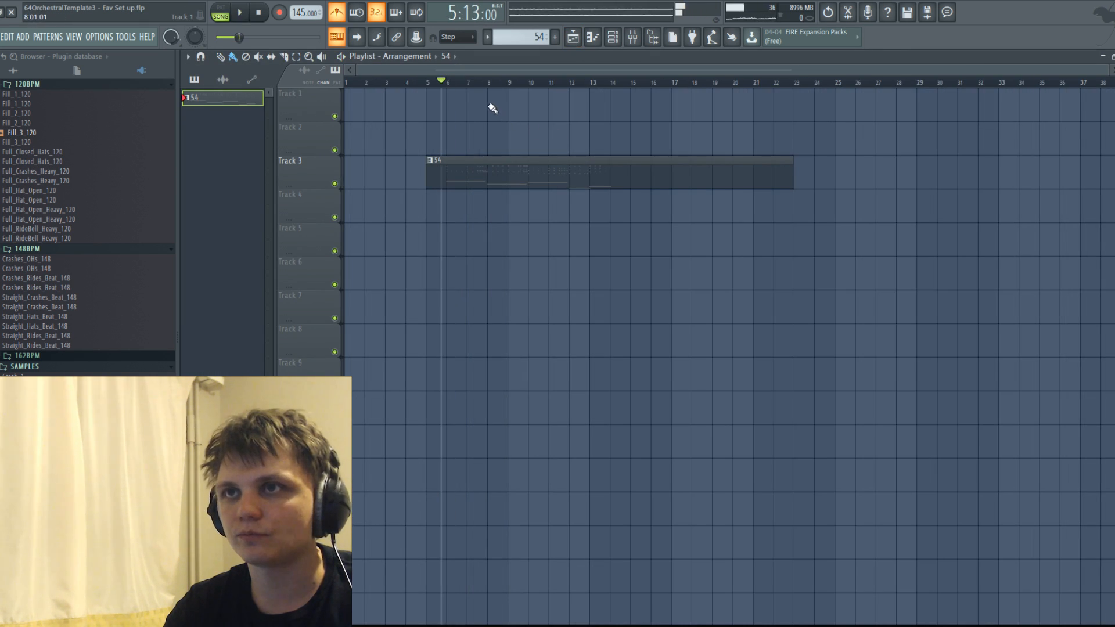
Find the STRINGS SPICC instrument in the channel rack and open its library browser.
{"action": "left_click", "coordinate": [613, 39]}
{"action": "scroll", "coordinate": [718, 261], "scroll_direction": "down", "scroll_amount": 15}
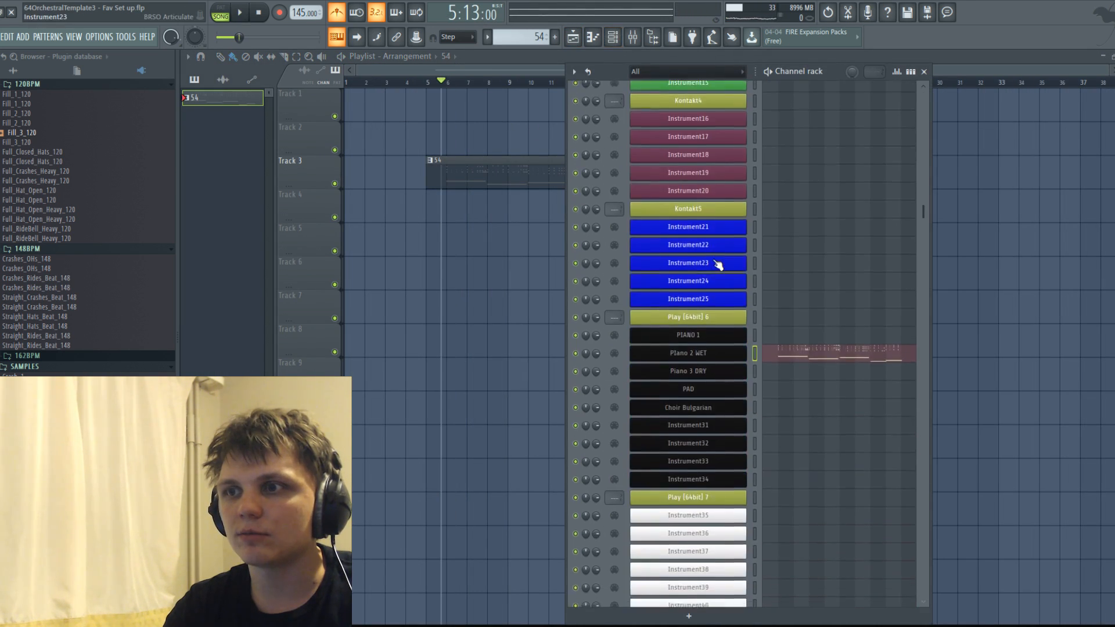
{"action": "scroll", "coordinate": [720, 238], "scroll_direction": "up", "scroll_amount": 6}
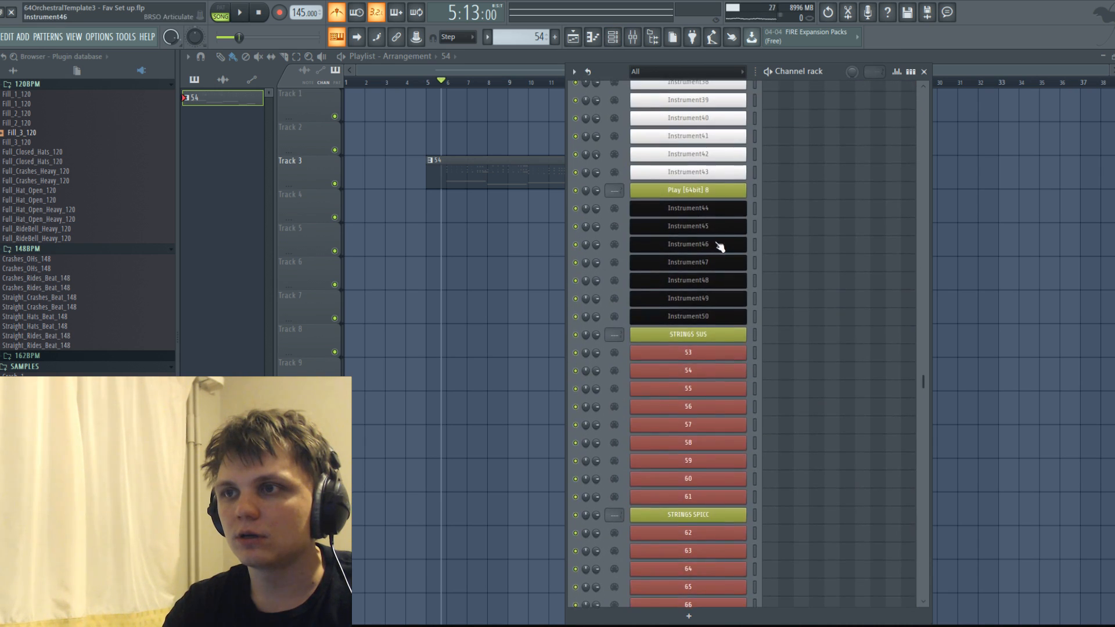
{"action": "scroll", "coordinate": [725, 406], "scroll_direction": "down", "scroll_amount": 2}
{"action": "left_click", "coordinate": [727, 408]}
{"action": "left_click", "coordinate": [208, 78]}
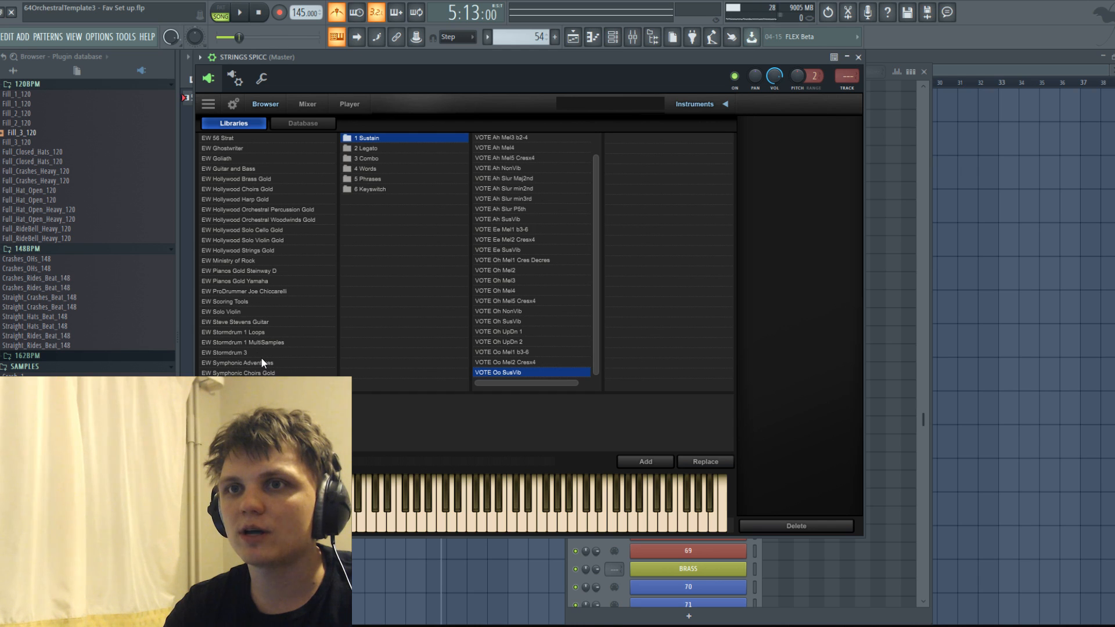
Add the CBS Big Sus patch from EW Symphonic Orchestra Gold Complete, under Gold Strings, 9 Double Basses, 1 Long.
{"action": "left_click", "coordinate": [219, 200]}
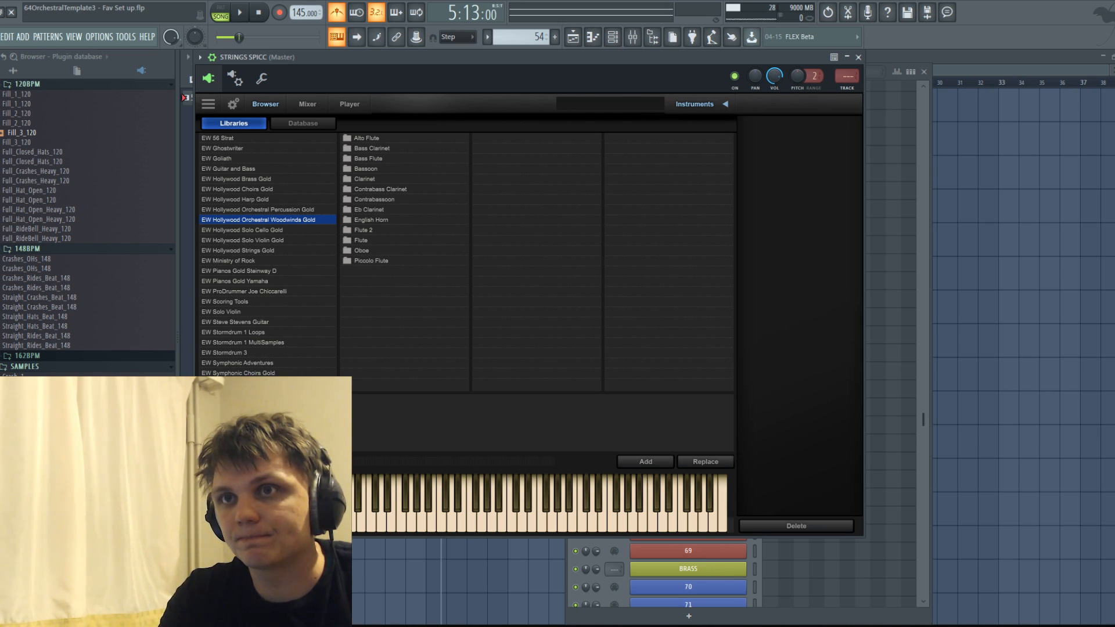
{"action": "left_click", "coordinate": [239, 383]}
{"action": "left_click", "coordinate": [368, 168]}
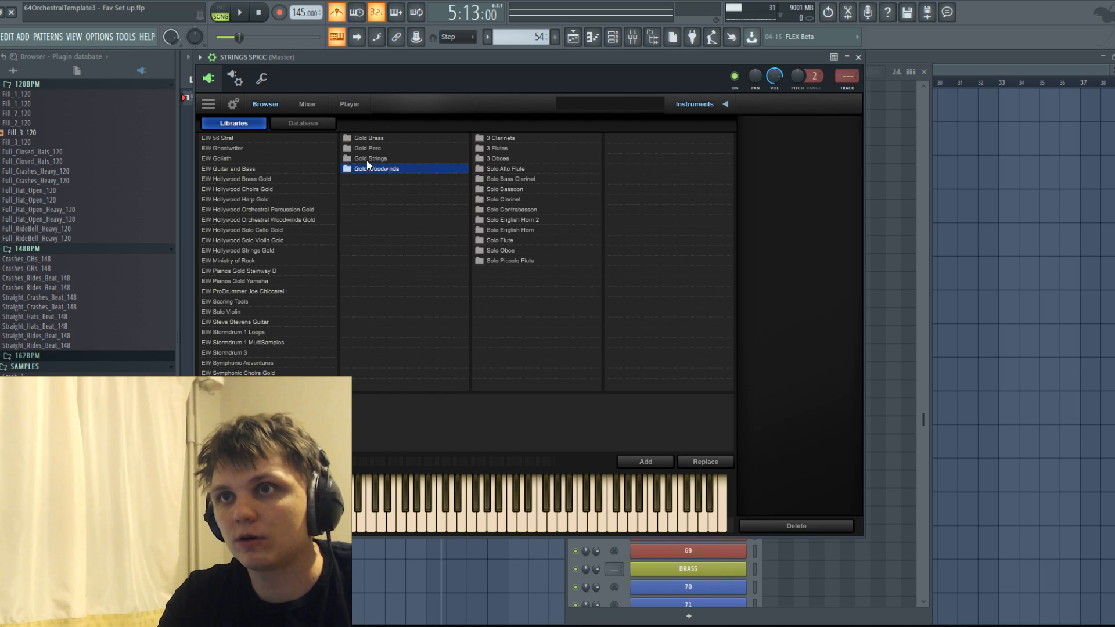
{"action": "left_click", "coordinate": [367, 159]}
{"action": "left_click", "coordinate": [507, 159]}
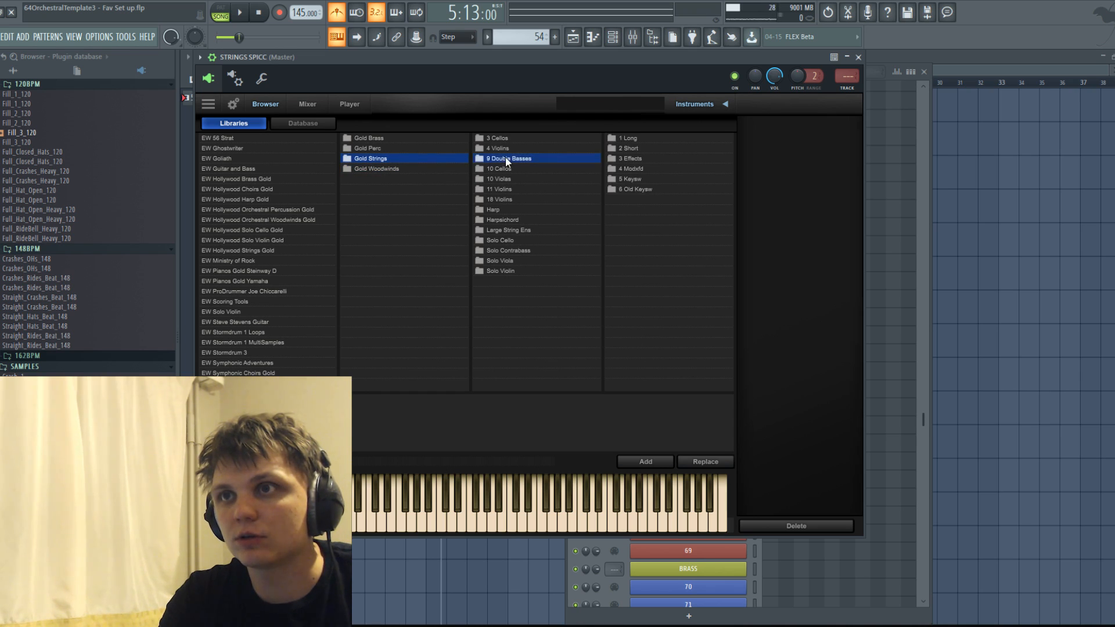
{"action": "left_click", "coordinate": [633, 140]}
{"action": "left_click", "coordinate": [632, 138]}
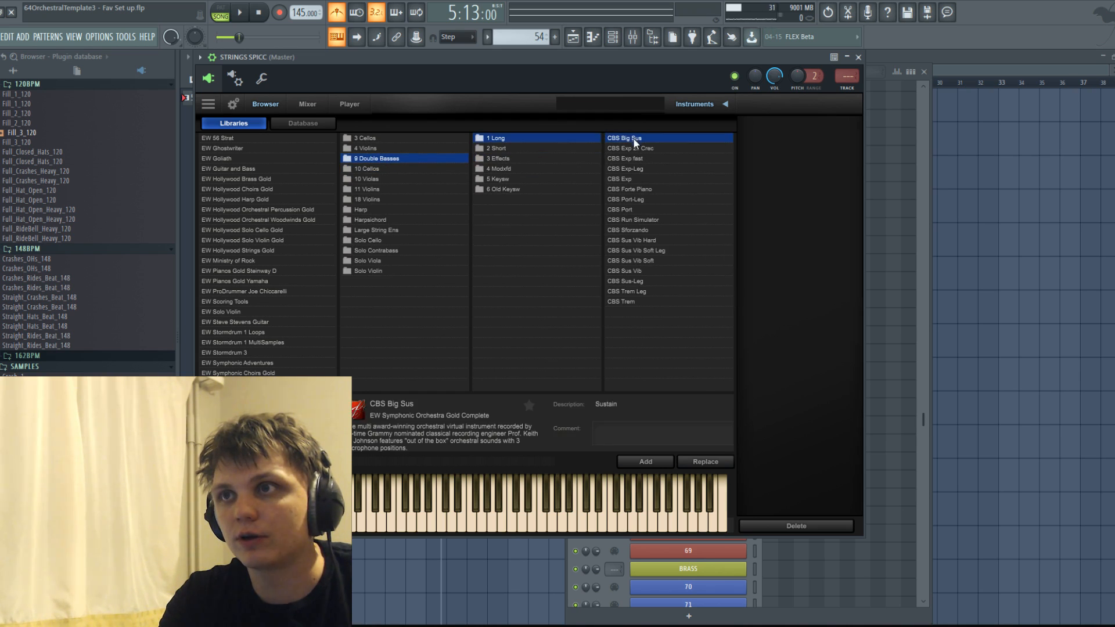
{"action": "left_click", "coordinate": [633, 463]}
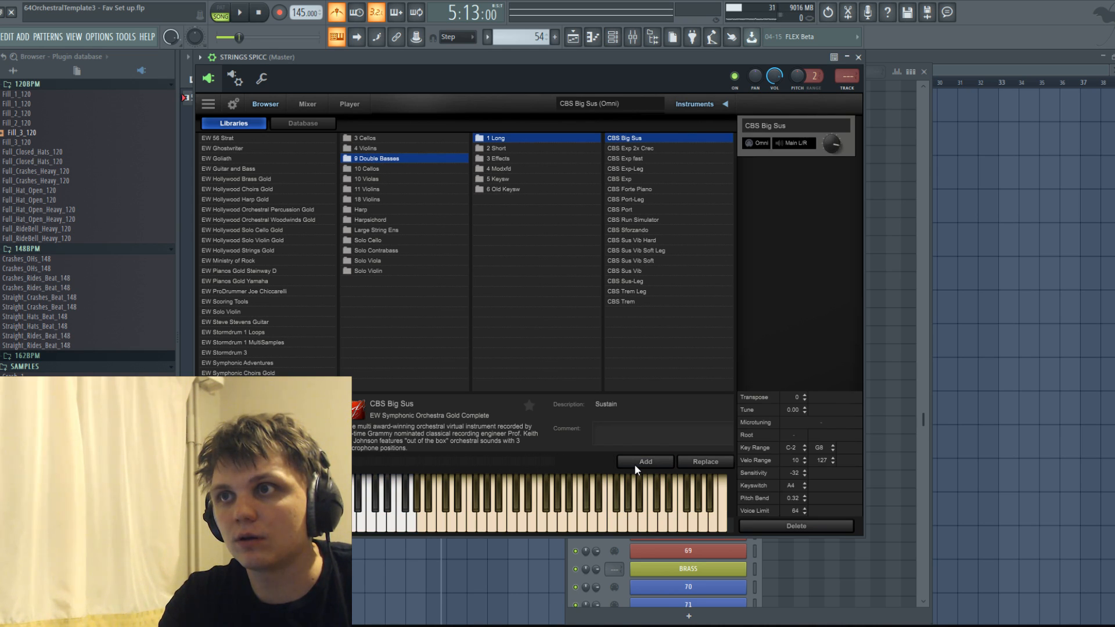
Add the VCS Spiccato RR x6 and VCS Spiccato RR patches from Gold Strings, 10 Cellos, 2 Short.
{"action": "left_click", "coordinate": [395, 169]}
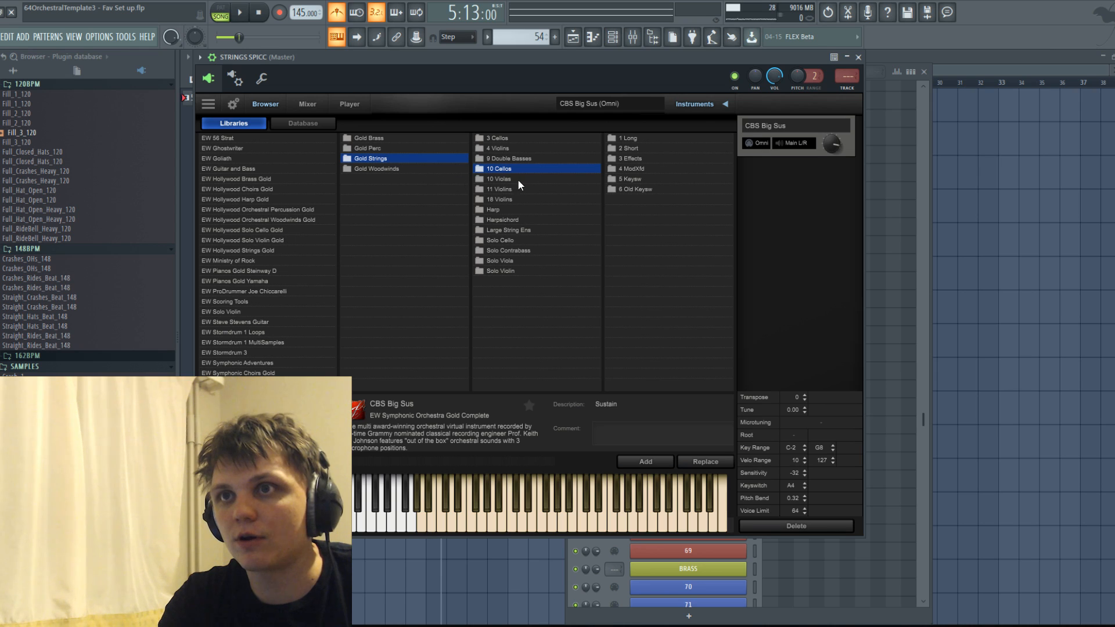
{"action": "left_click", "coordinate": [621, 139]}
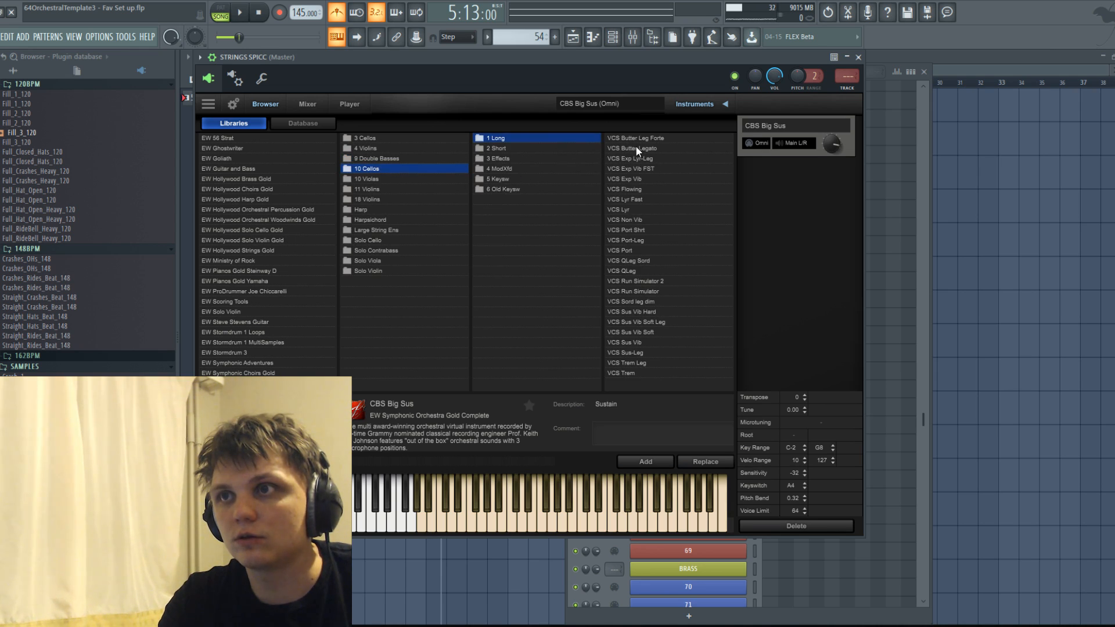
{"action": "left_click", "coordinate": [515, 148]}
{"action": "left_click", "coordinate": [664, 138]}
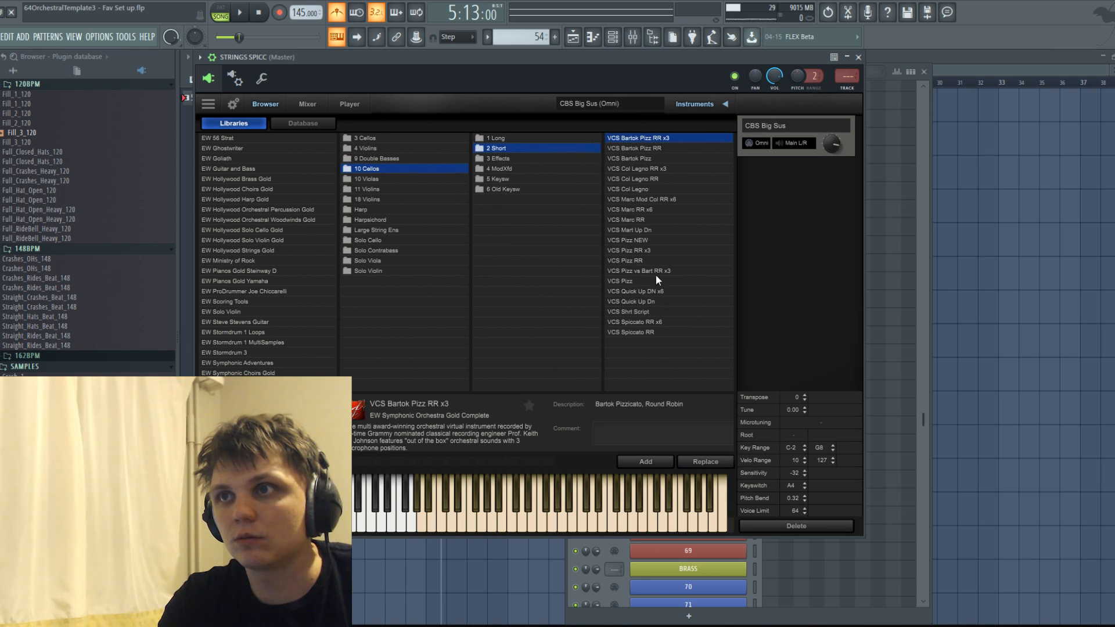
{"action": "left_click", "coordinate": [637, 332]}
{"action": "left_click", "coordinate": [645, 322]}
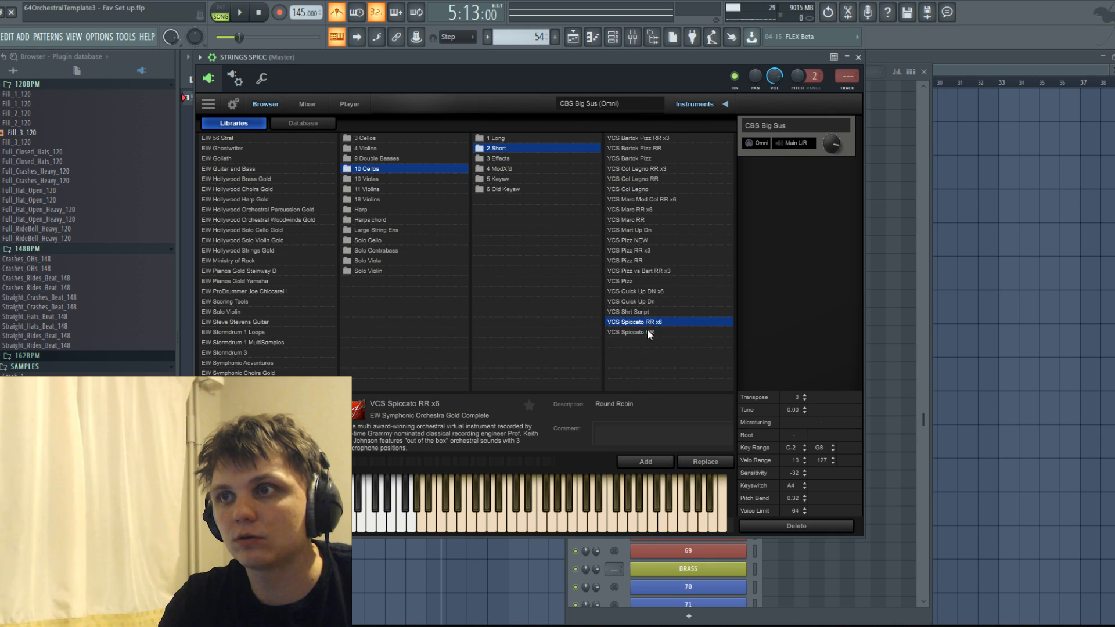
{"action": "left_click", "coordinate": [646, 461]}
{"action": "left_click", "coordinate": [638, 332]}
{"action": "left_click", "coordinate": [645, 461]}
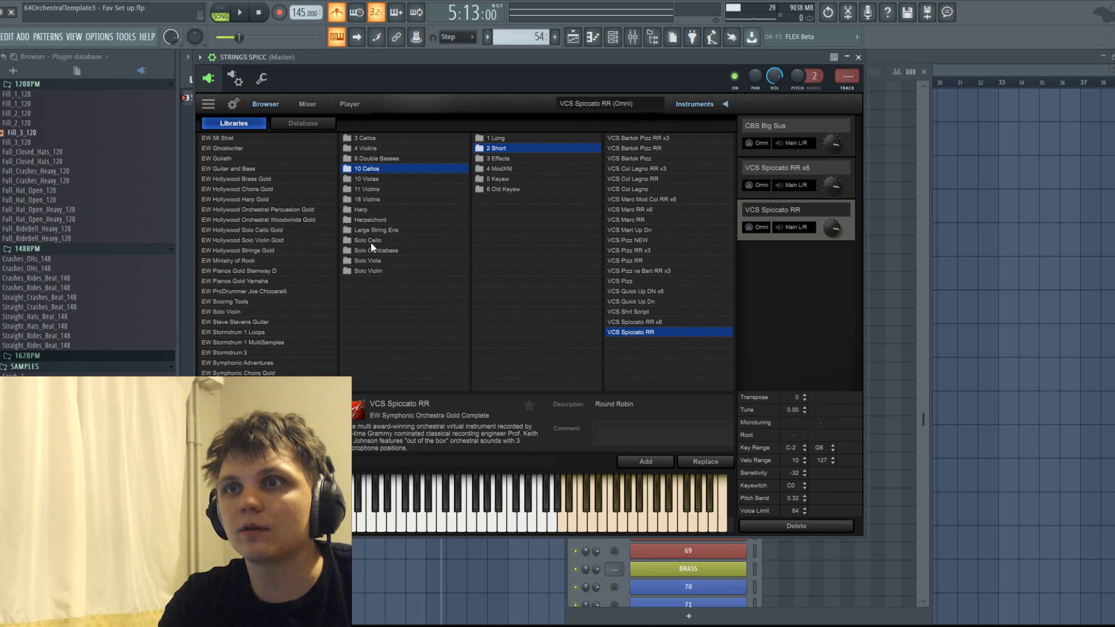
Add the VAS Stac RR x8 patch from 10 Violas, 2 Short.
{"action": "left_click", "coordinate": [364, 178]}
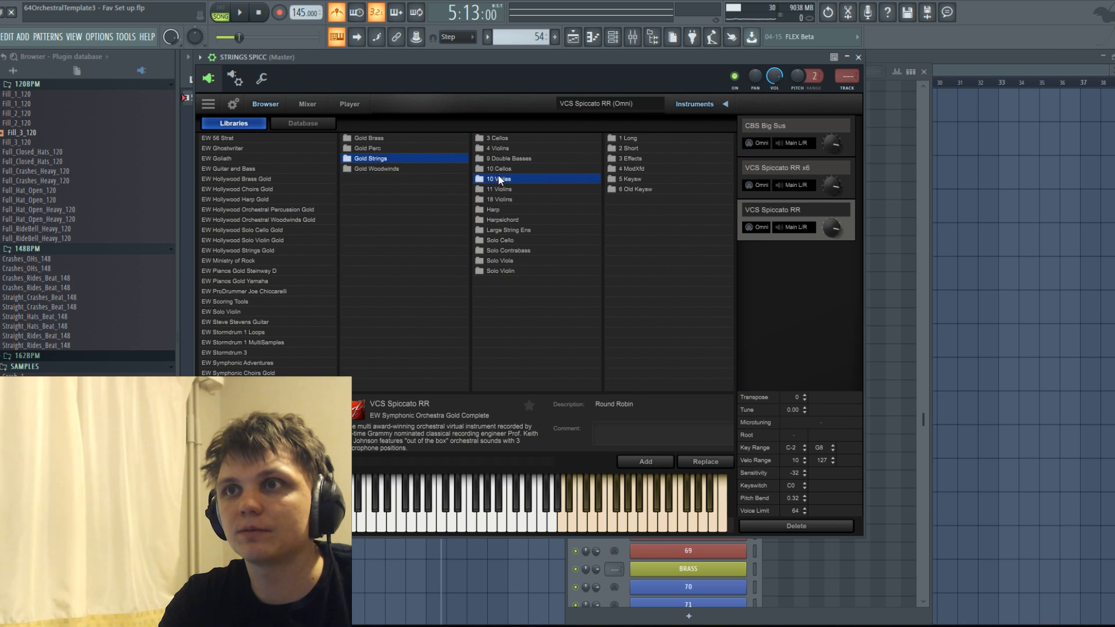
{"action": "left_click", "coordinate": [637, 149]}
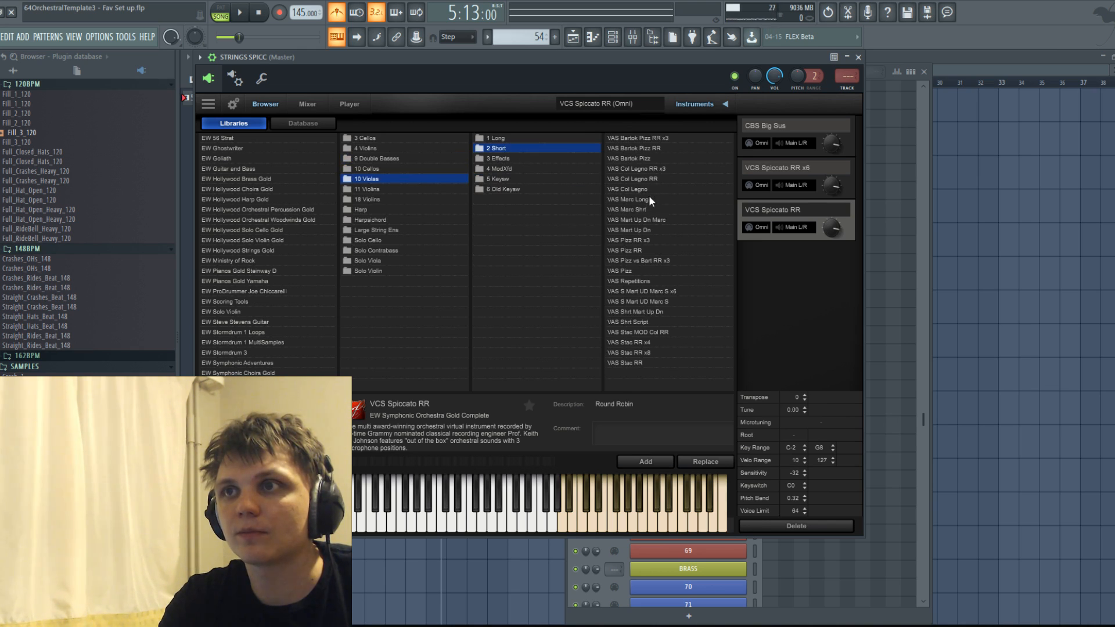
{"action": "left_click", "coordinate": [629, 366]}
{"action": "left_click", "coordinate": [636, 352]}
{"action": "left_click", "coordinate": [641, 462]}
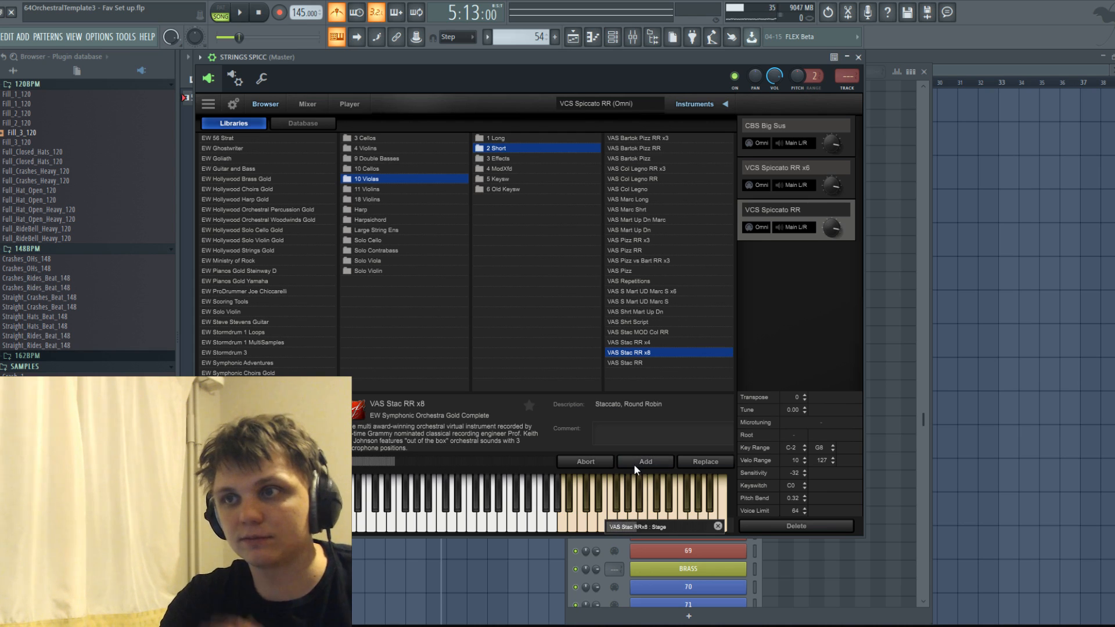
Add the 11V Stac RR x2 patch from 11 Violins, 2 Short.
{"action": "left_click", "coordinate": [371, 189]}
{"action": "left_click", "coordinate": [637, 138]}
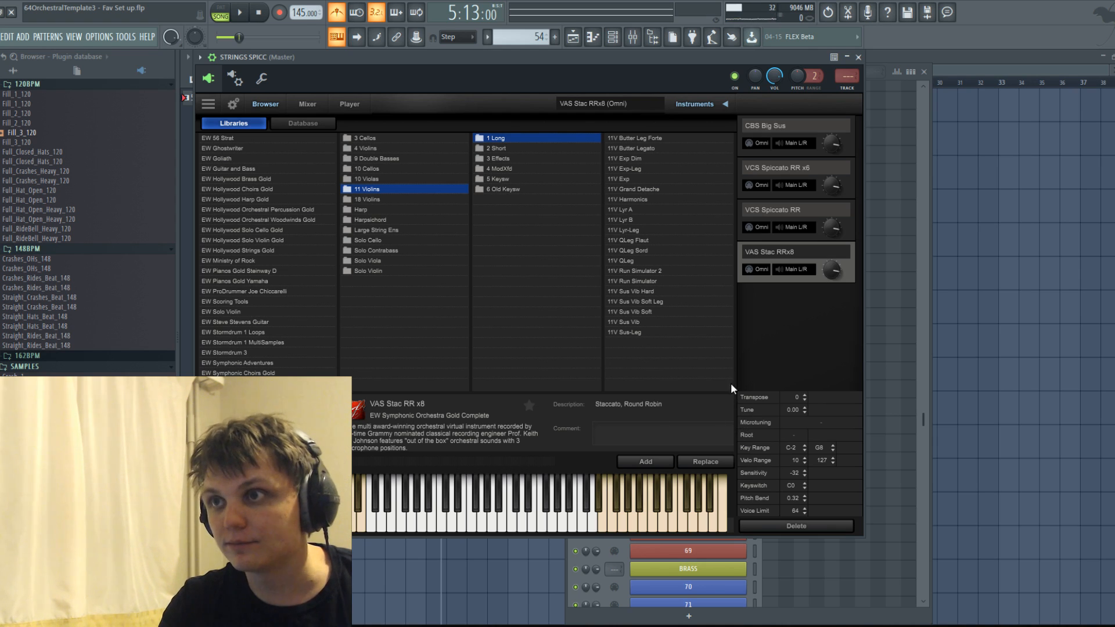
{"action": "left_click", "coordinate": [633, 322]}
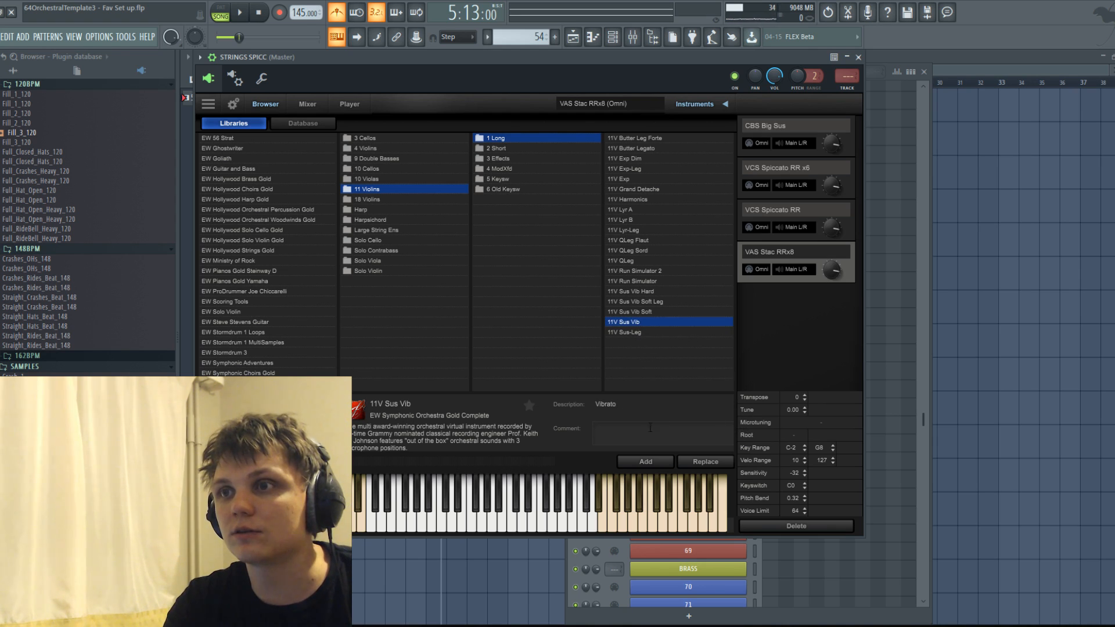
{"action": "left_click", "coordinate": [502, 149]}
{"action": "left_click", "coordinate": [648, 353]}
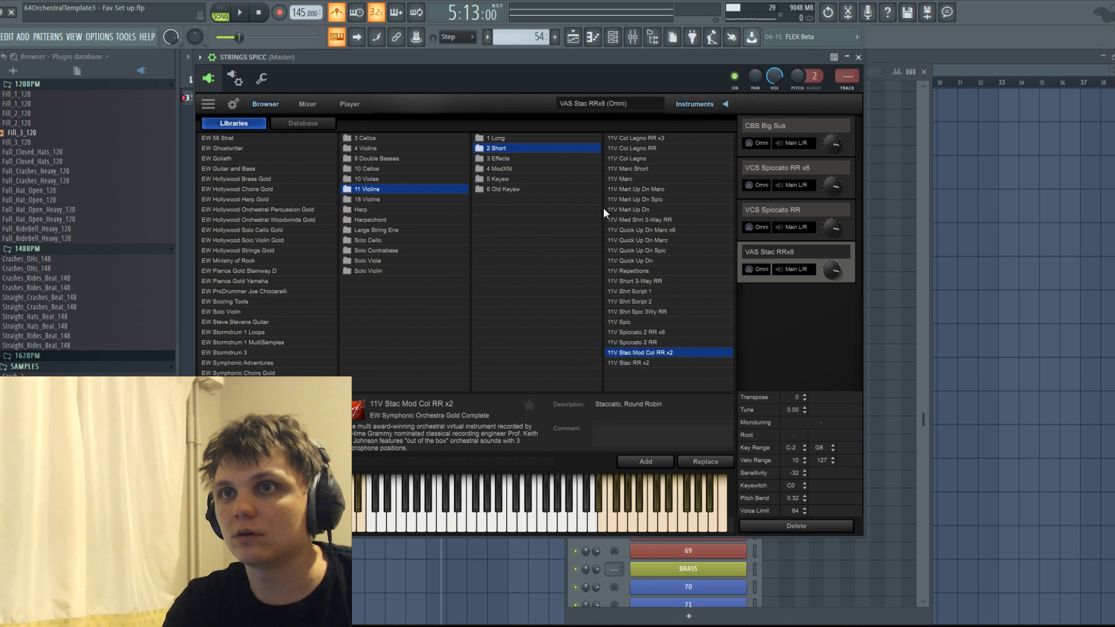
{"action": "left_click", "coordinate": [647, 365]}
{"action": "left_click", "coordinate": [653, 355]}
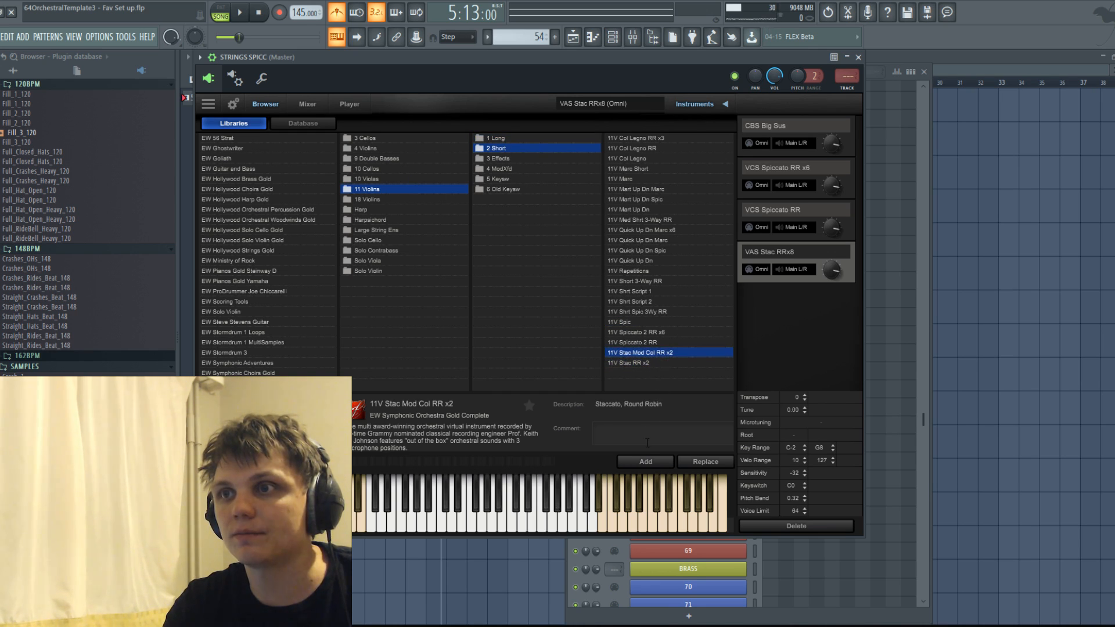
{"action": "left_click", "coordinate": [644, 363]}
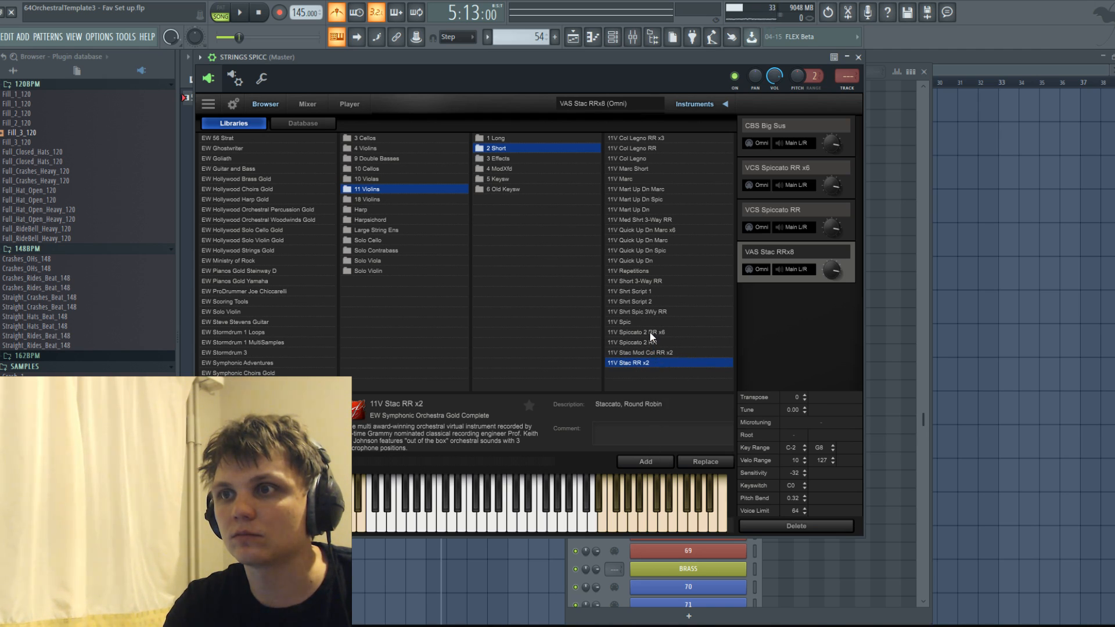
{"action": "left_click", "coordinate": [643, 460]}
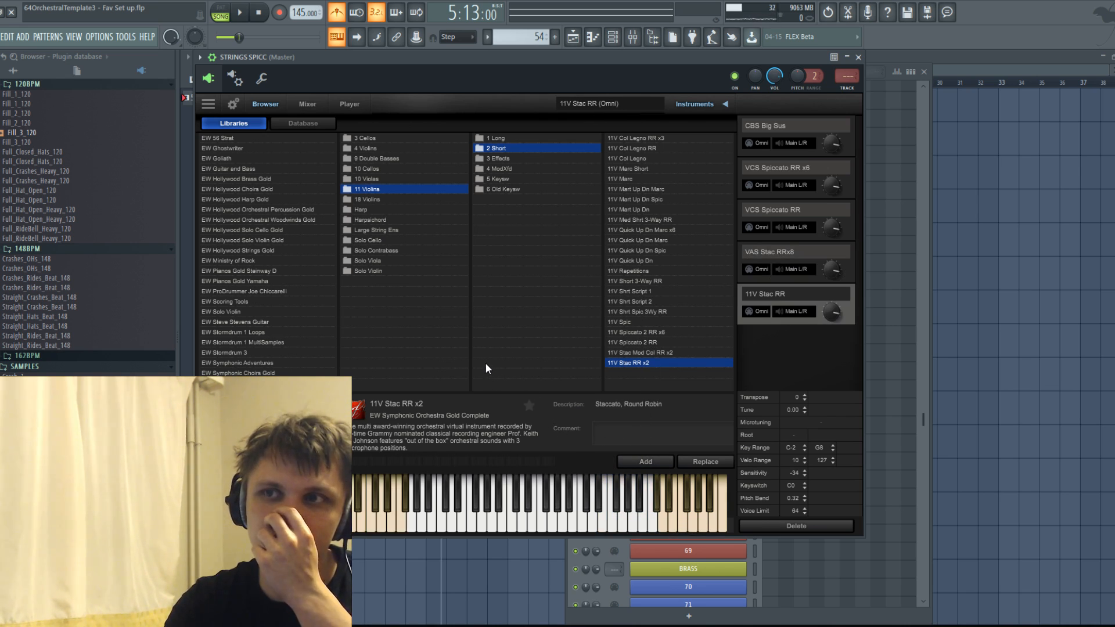
Add the 18V Spiccato RR x4 patch from 18 Violins, 2 Short.
{"action": "left_click", "coordinate": [377, 200]}
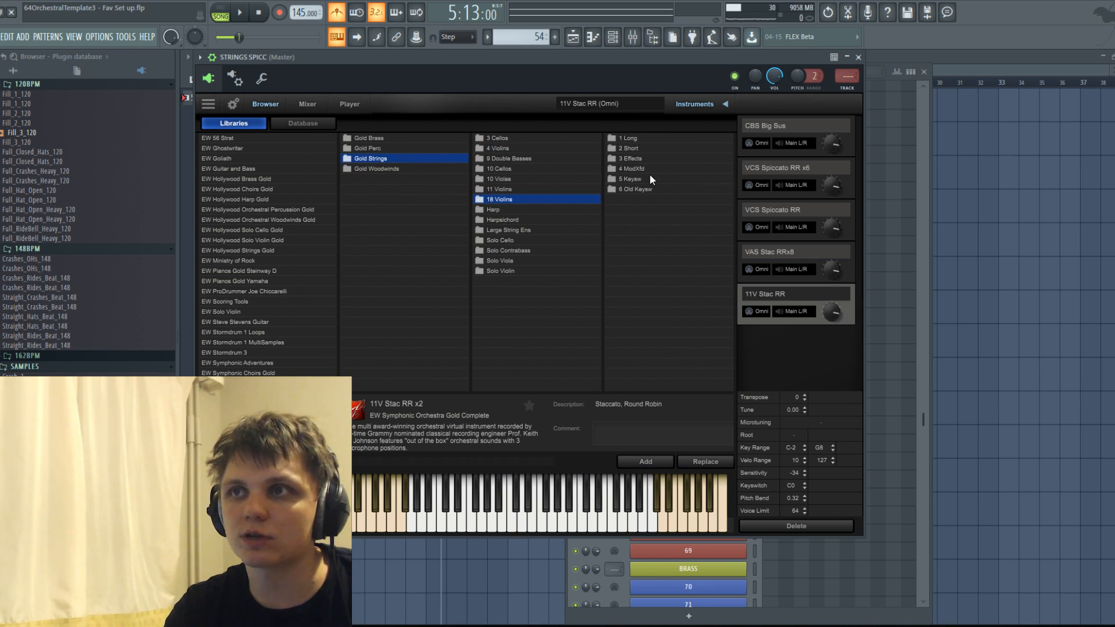
{"action": "left_click", "coordinate": [635, 142]}
{"action": "left_click", "coordinate": [529, 157]}
{"action": "left_click", "coordinate": [514, 149]}
{"action": "left_click", "coordinate": [643, 342]}
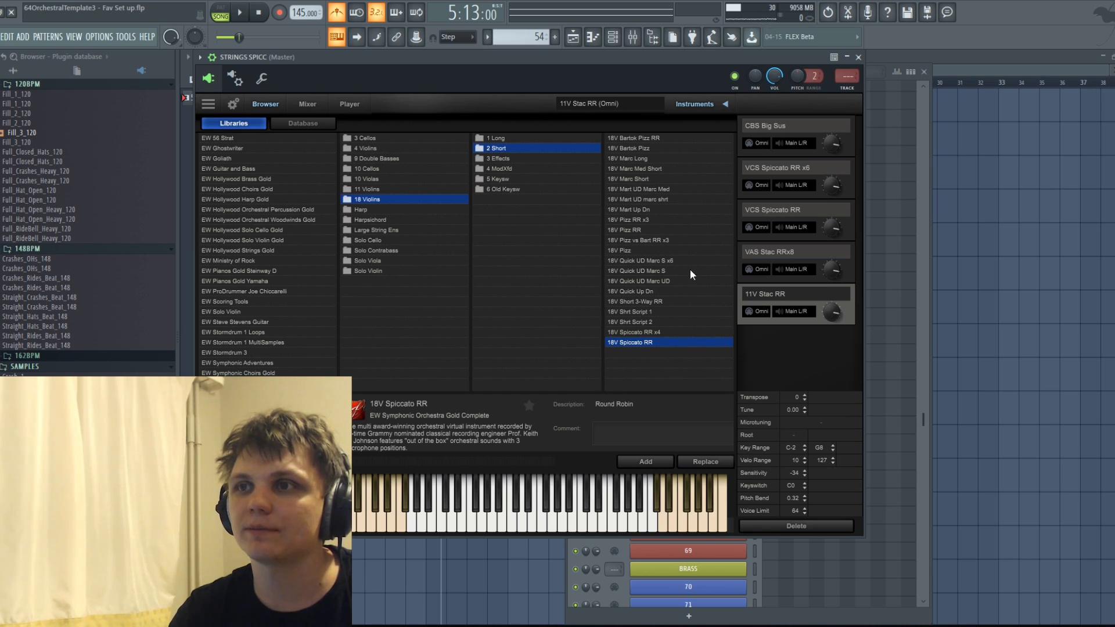
{"action": "left_click", "coordinate": [651, 331]}
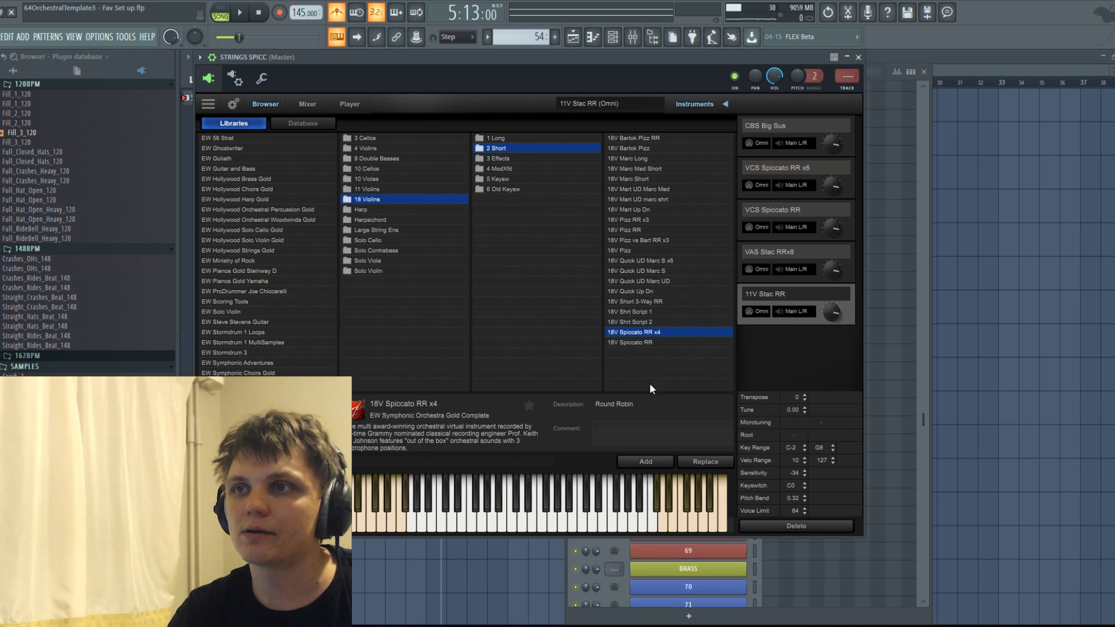
{"action": "left_click", "coordinate": [656, 461]}
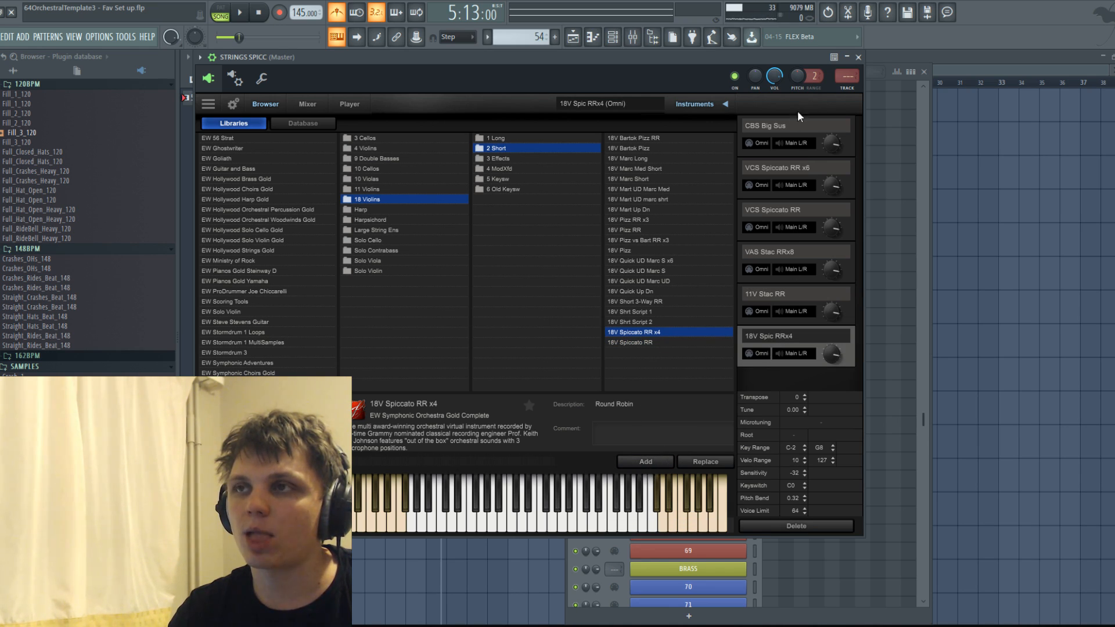
Set CBS Big Sus to MIDI channel 1, and VCS Spiccato RR x6 to channel 2 with output 3 & 4.
{"action": "left_click", "coordinate": [758, 143]}
{"action": "left_click", "coordinate": [769, 182]}
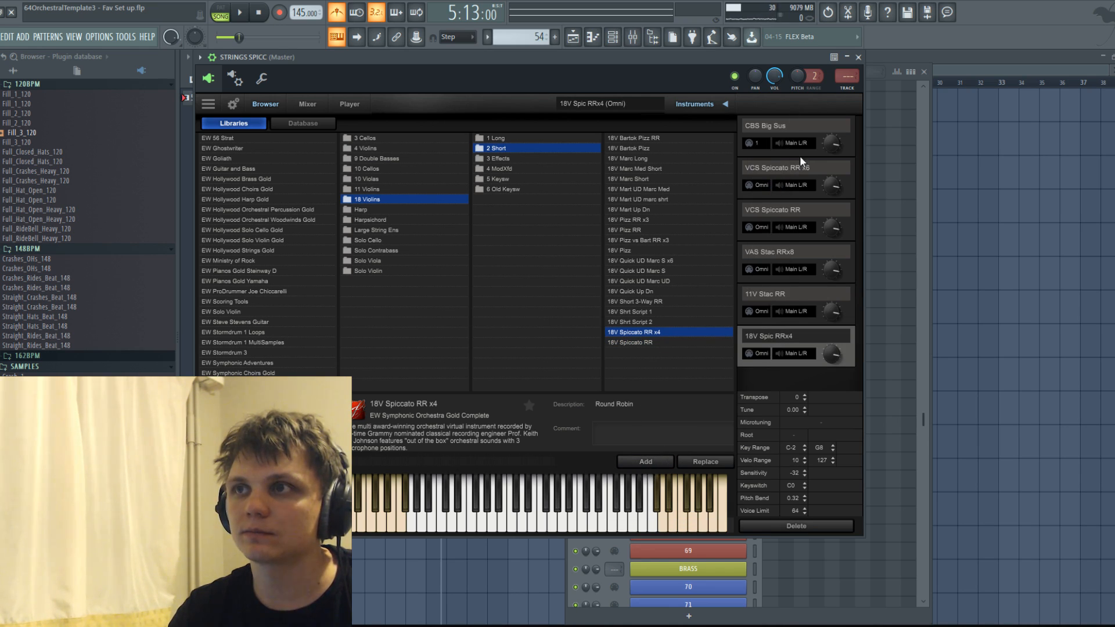
{"action": "left_click", "coordinate": [751, 185]}
{"action": "left_click", "coordinate": [768, 232]}
{"action": "left_click", "coordinate": [812, 184]}
{"action": "left_click", "coordinate": [800, 205]}
Set VCS Spiccato RR to MIDI channel 3 with output 5 & 6, and VAS Stac RRx8 to channel 4 with output 7 & 8.
{"action": "left_click", "coordinate": [758, 227]}
{"action": "left_click", "coordinate": [767, 282]}
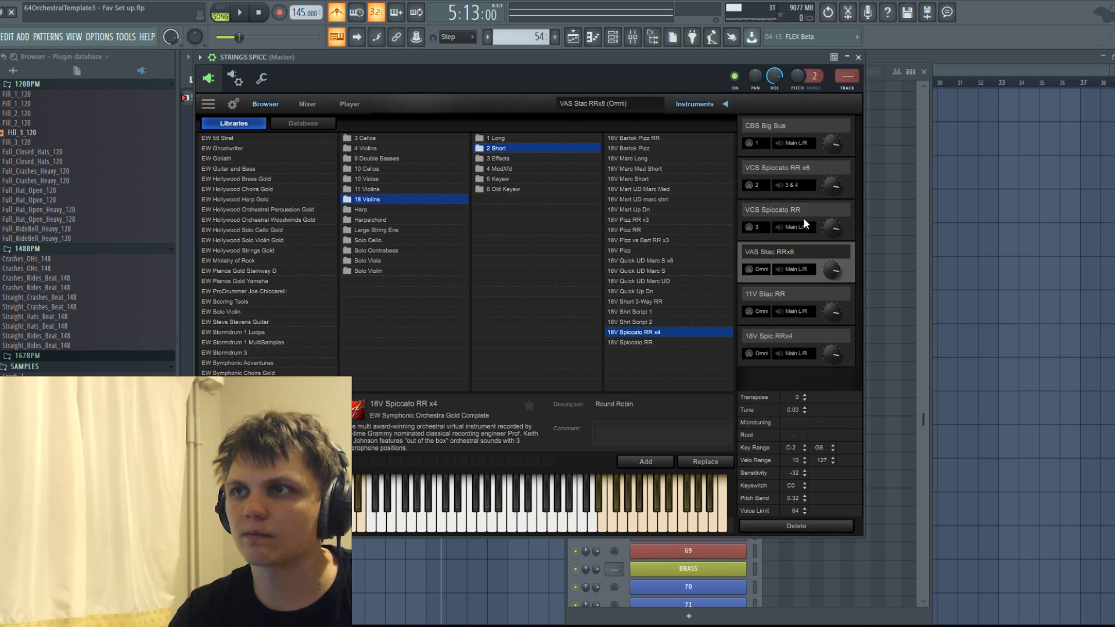
{"action": "left_click", "coordinate": [798, 227]}
{"action": "left_click", "coordinate": [795, 256]}
{"action": "left_click", "coordinate": [764, 268]}
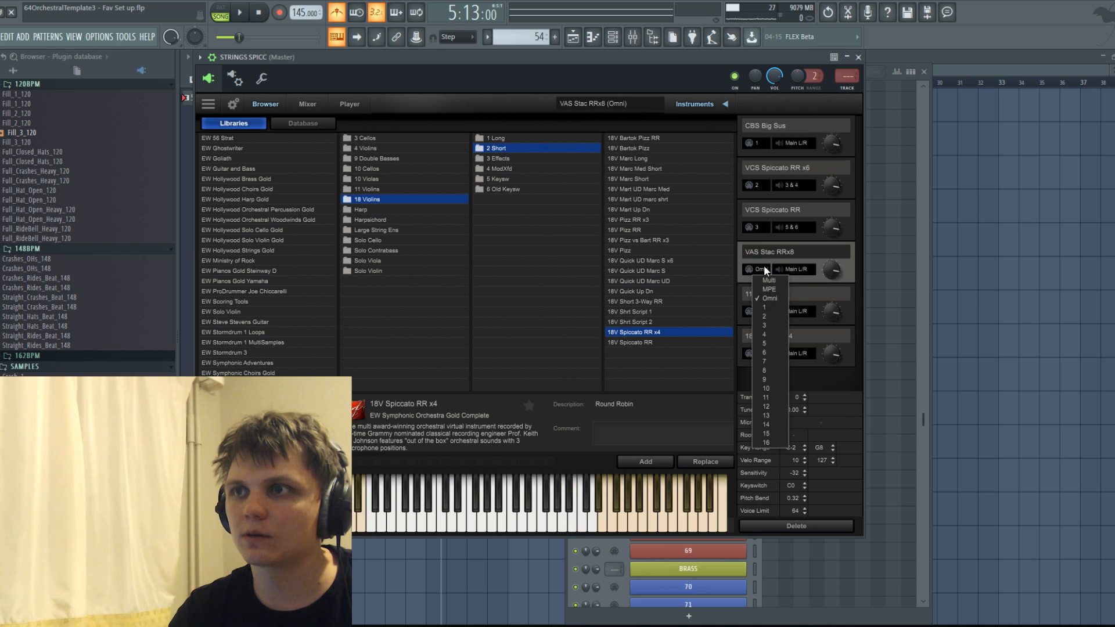
{"action": "left_click", "coordinate": [765, 333]}
{"action": "left_click", "coordinate": [793, 272]}
{"action": "left_click", "coordinate": [804, 308]}
Set 11V Stac RR to MIDI channel 5 with output 9 & 10, and 18V Spic RRx4 to channel 6 with output 11 & 12.
{"action": "left_click", "coordinate": [757, 312]}
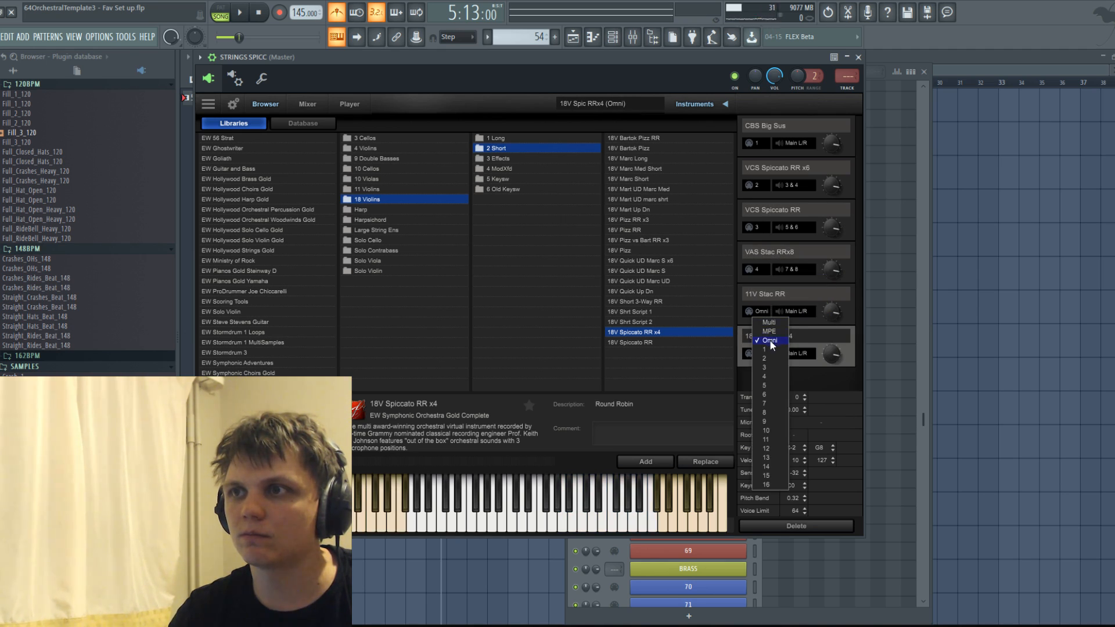
{"action": "left_click", "coordinate": [765, 385]}
{"action": "left_click", "coordinate": [803, 310]}
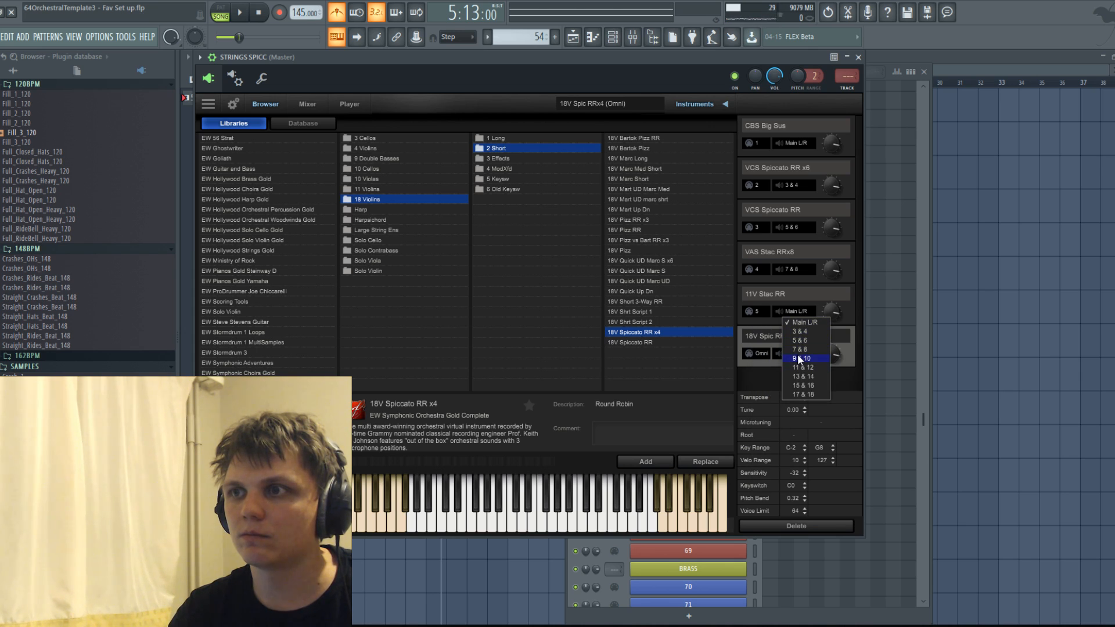
{"action": "left_click", "coordinate": [800, 359]}
{"action": "left_click", "coordinate": [758, 354]}
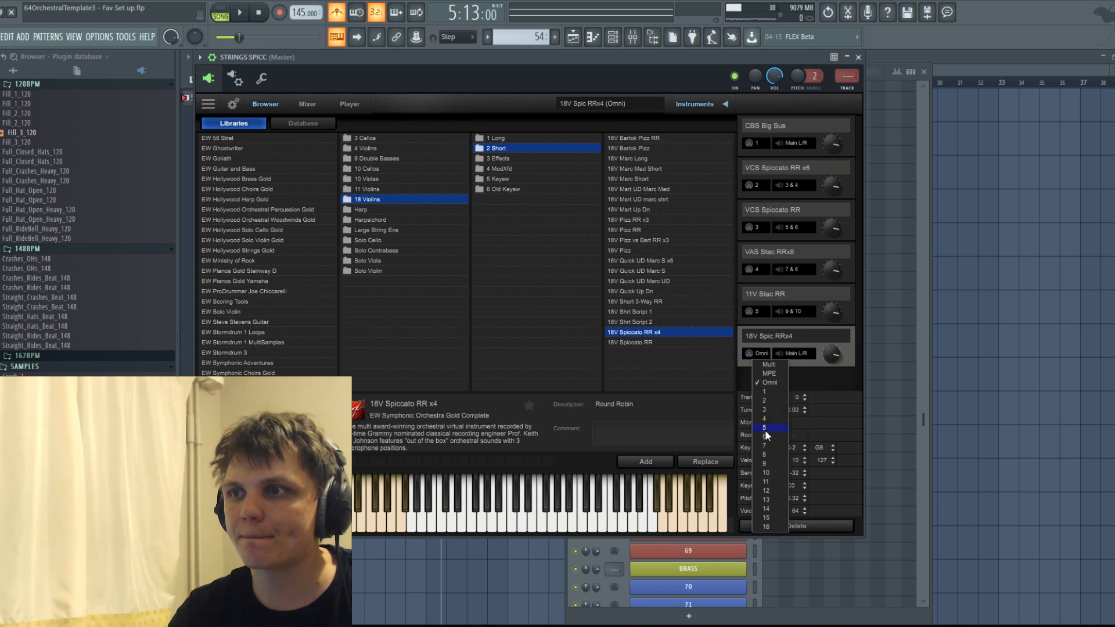
{"action": "left_click", "coordinate": [767, 417]}
{"action": "left_click", "coordinate": [799, 357]}
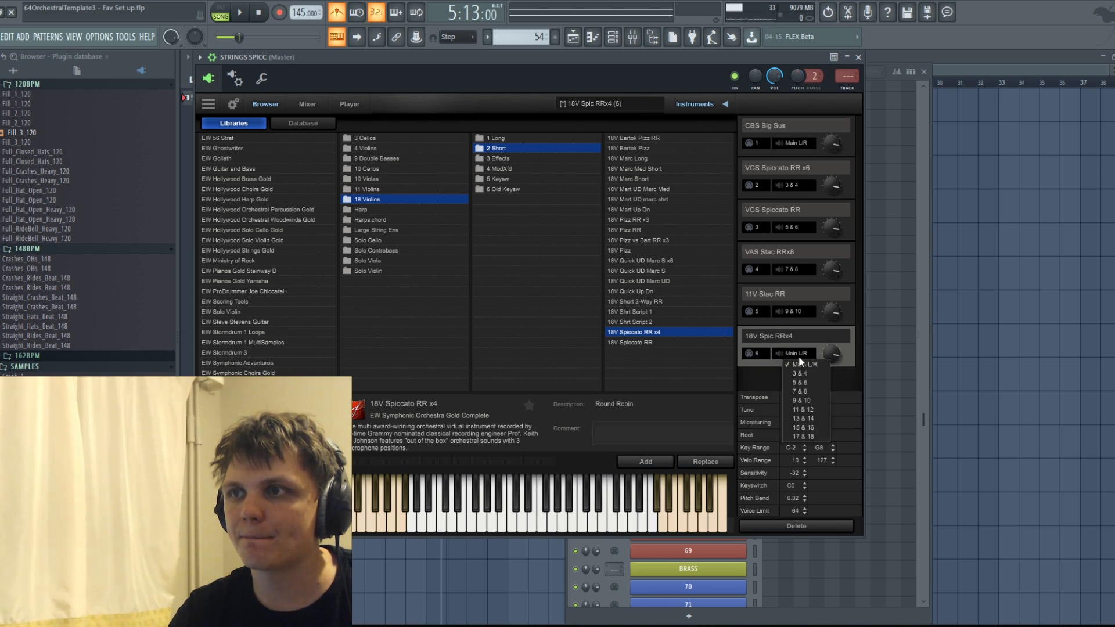
{"action": "left_click", "coordinate": [802, 409]}
{"action": "left_click", "coordinate": [776, 120]}
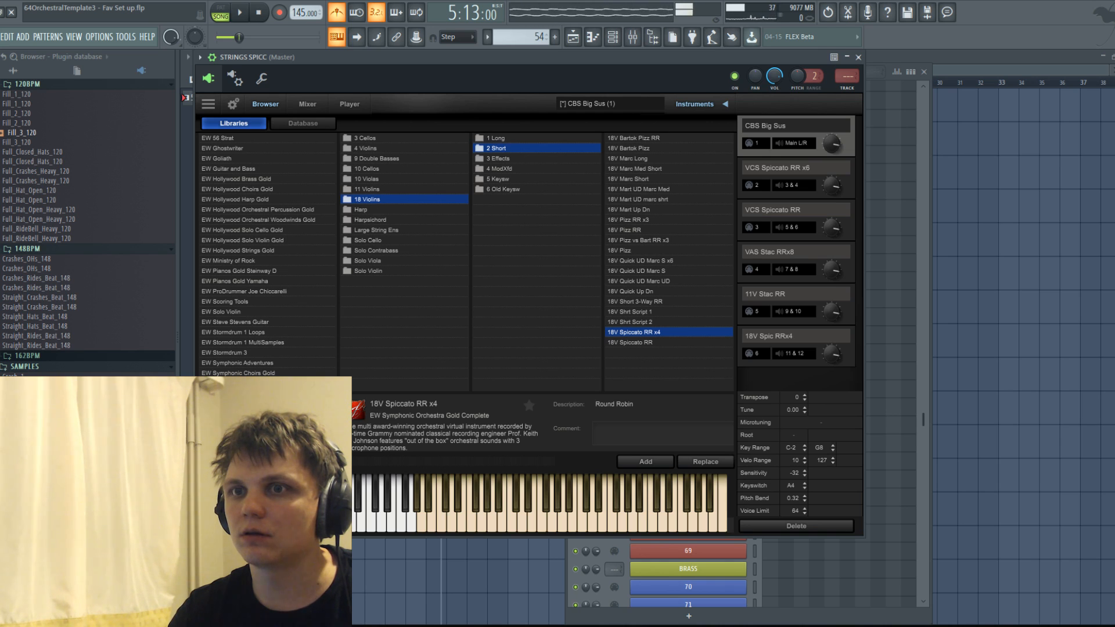
Open the piano roll of the pattern 54 clip on Track 3 and switch it to channel 62.
{"action": "left_click", "coordinate": [573, 36]}
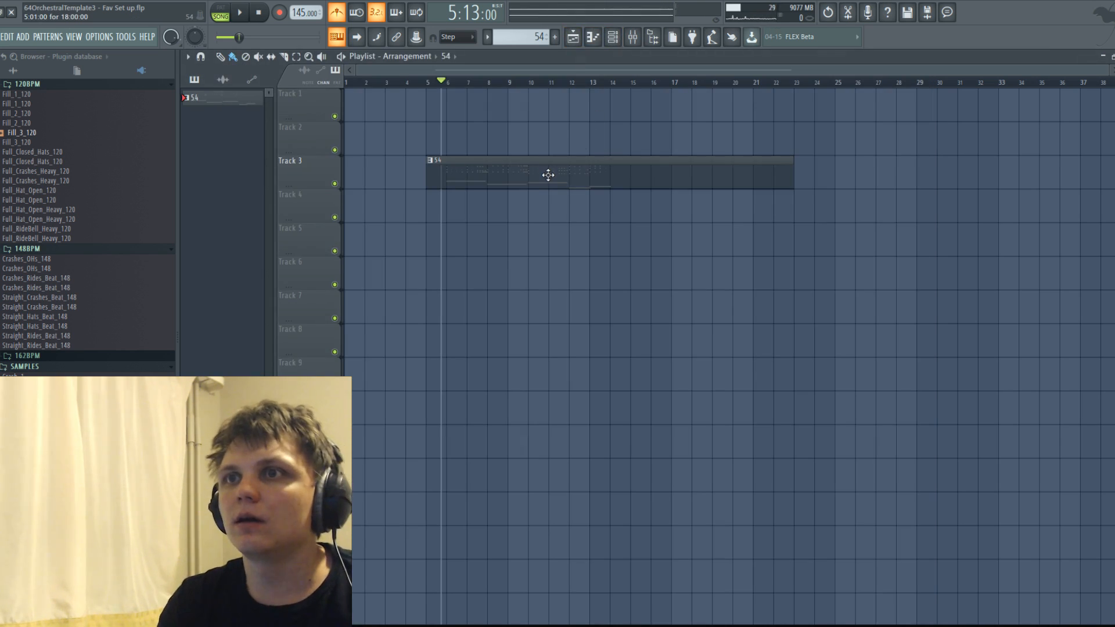
{"action": "double_click", "coordinate": [550, 174]}
{"action": "scroll", "coordinate": [568, 206], "scroll_direction": "up", "scroll_amount": 3}
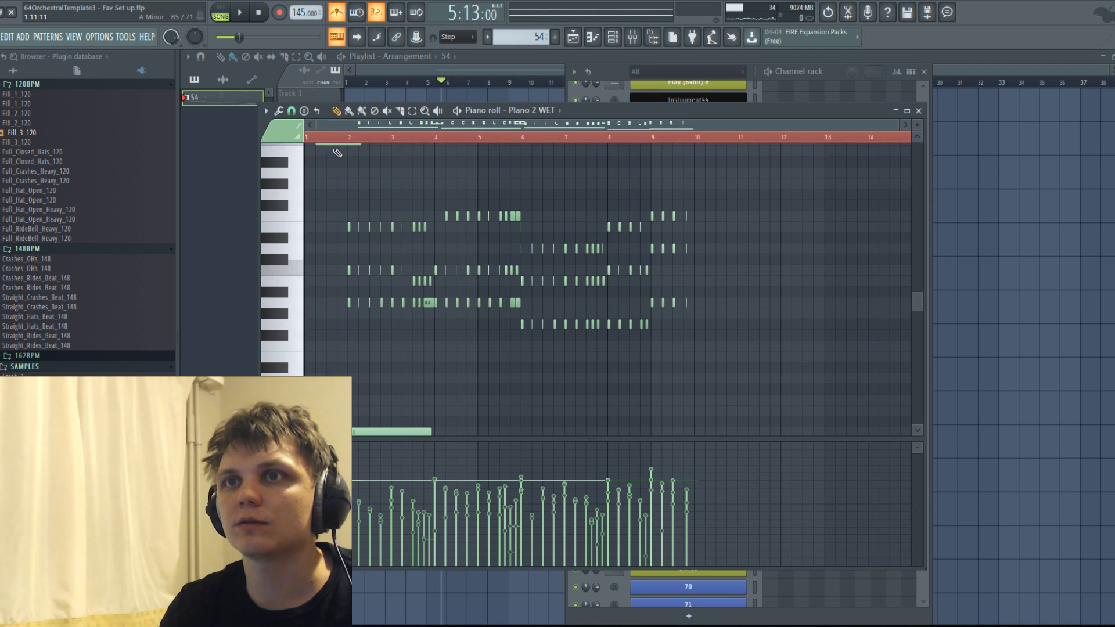
{"action": "left_click", "coordinate": [510, 110]}
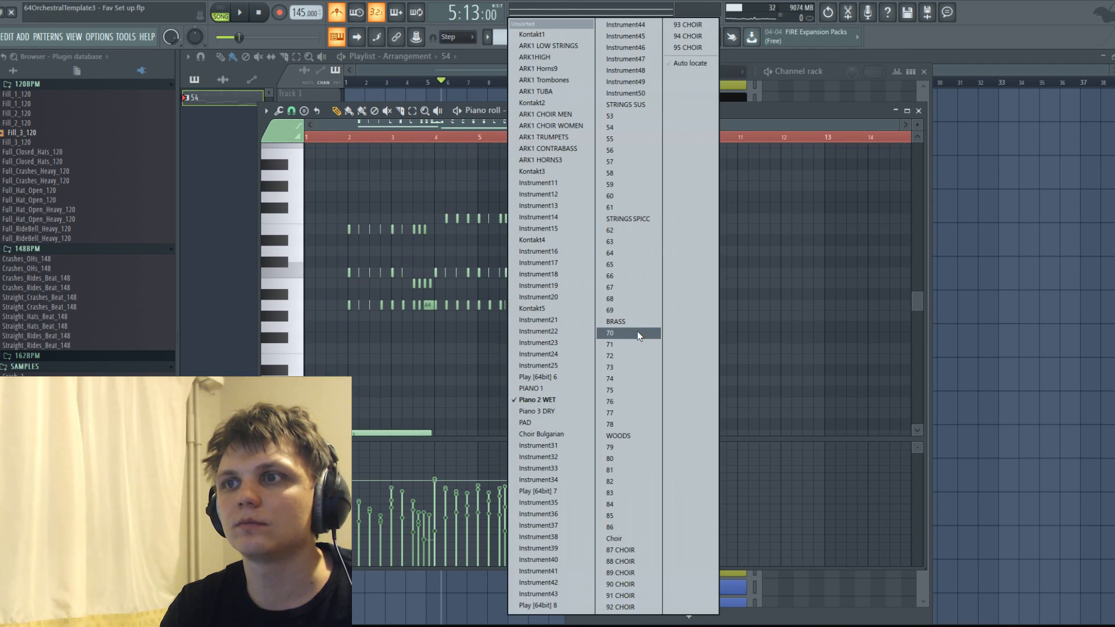
{"action": "left_click", "coordinate": [651, 234]}
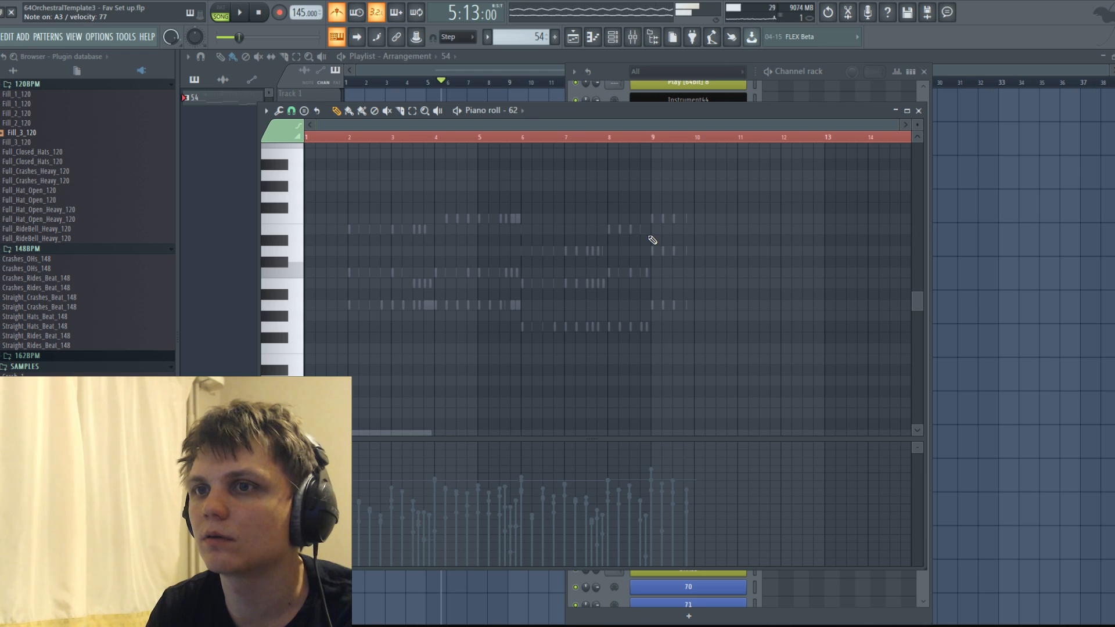
Replace CBS Big Sus in STRINGS SPICC with CBS Pizz from the 9 Double Basses short patches, discarding the unsaved changes.
{"action": "left_click", "coordinate": [827, 70]}
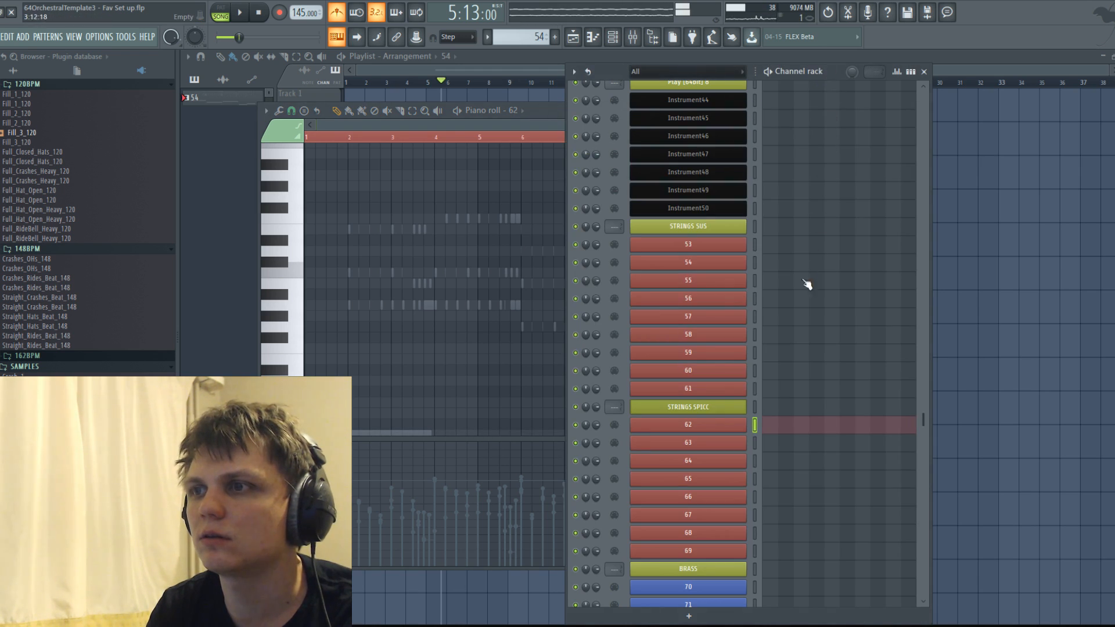
{"action": "left_click", "coordinate": [714, 406]}
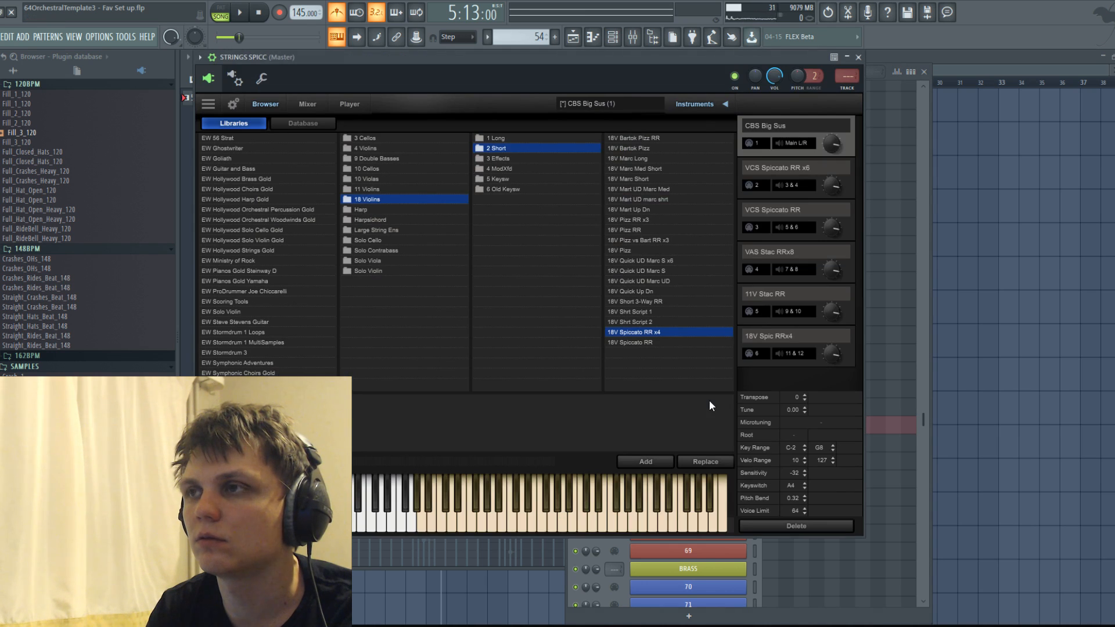
{"action": "left_click", "coordinate": [375, 157]}
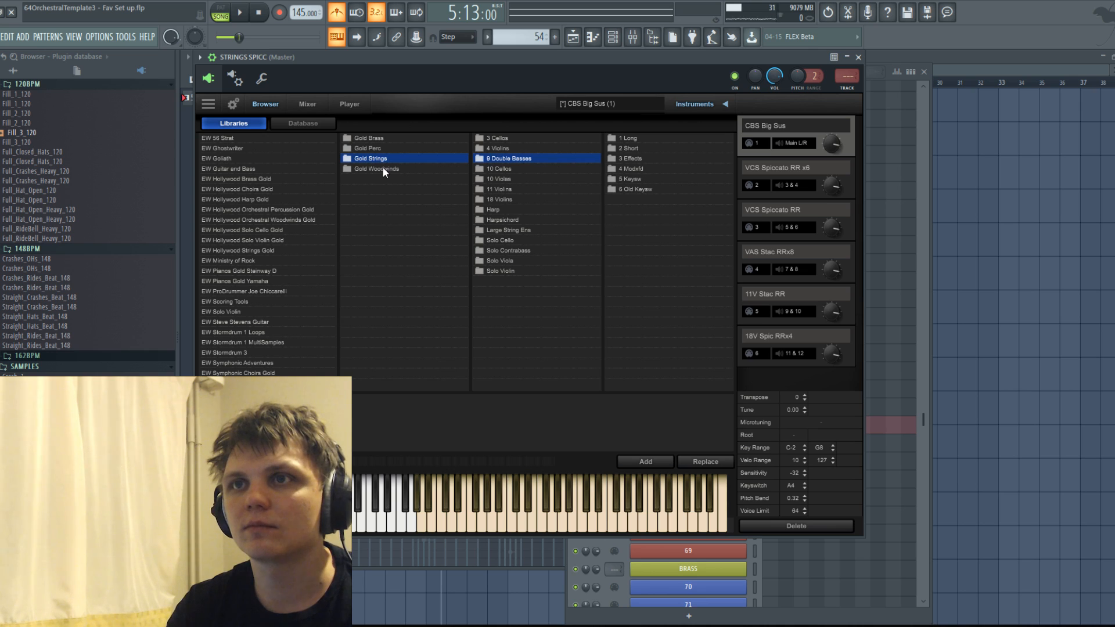
{"action": "left_click", "coordinate": [628, 149]}
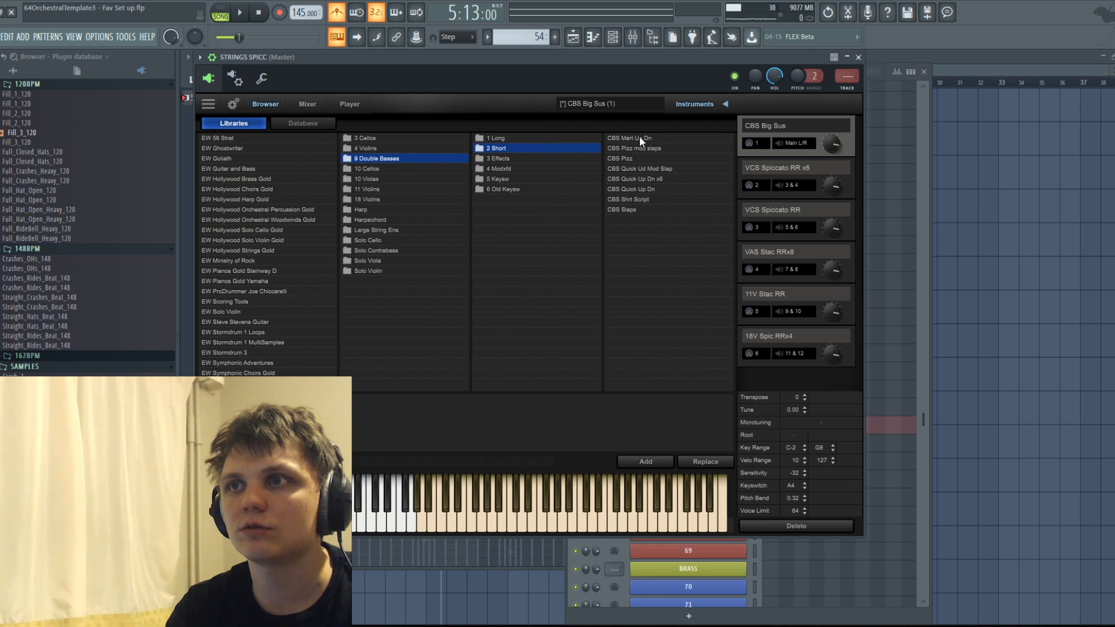
{"action": "left_click", "coordinate": [628, 210]}
{"action": "left_click", "coordinate": [635, 161]}
{"action": "left_click", "coordinate": [698, 459]}
{"action": "left_click", "coordinate": [663, 448]}
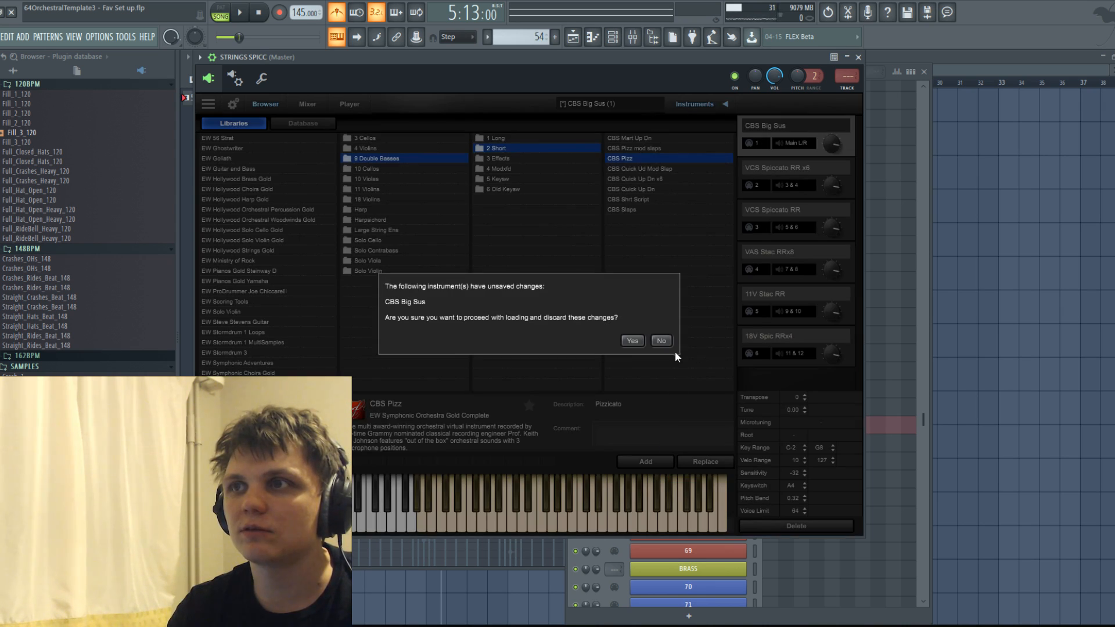
{"action": "left_click", "coordinate": [632, 340]}
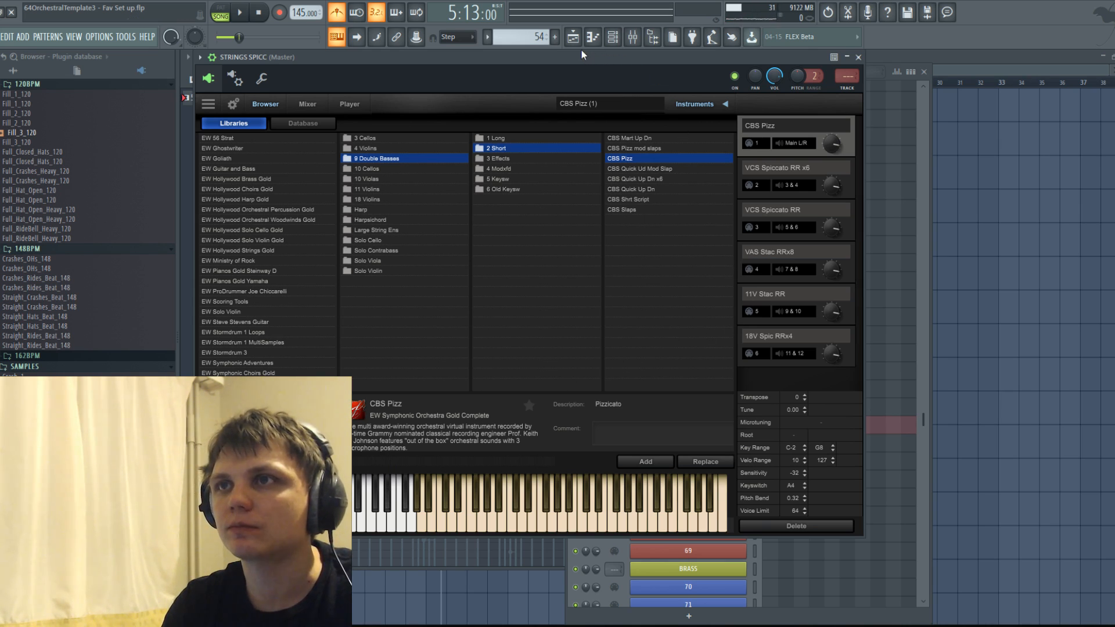
Select the VAS Stac RRx8 part and make channel 63 under STRINGS SPICC the active channel in the channel rack.
{"action": "left_click", "coordinate": [782, 245]}
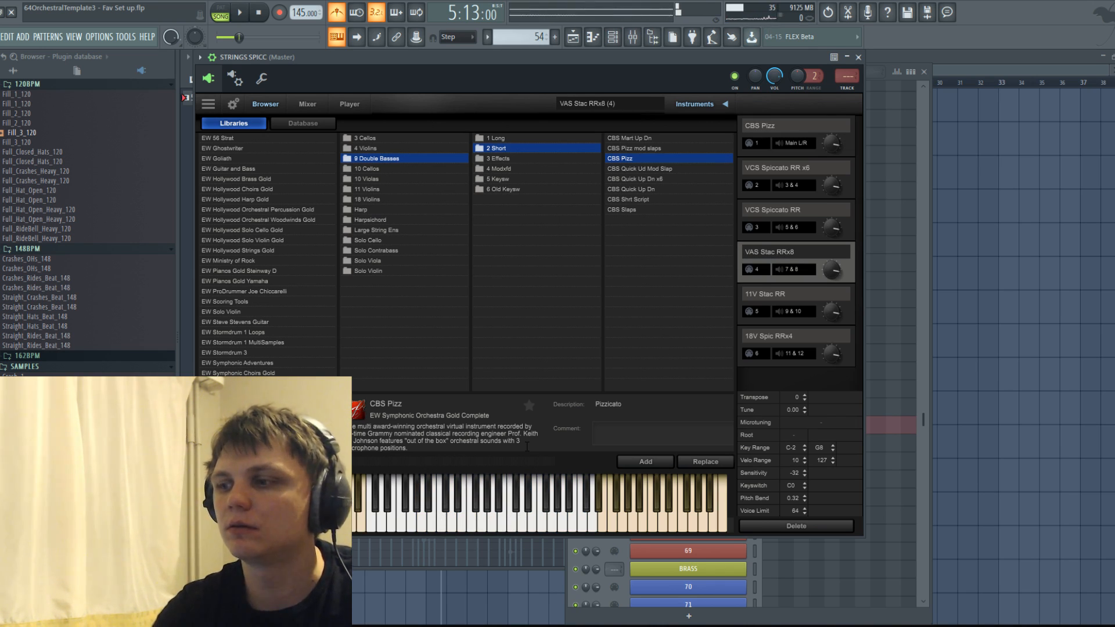
{"action": "left_click", "coordinate": [920, 197]}
{"action": "scroll", "coordinate": [753, 426], "scroll_direction": "down", "scroll_amount": 5}
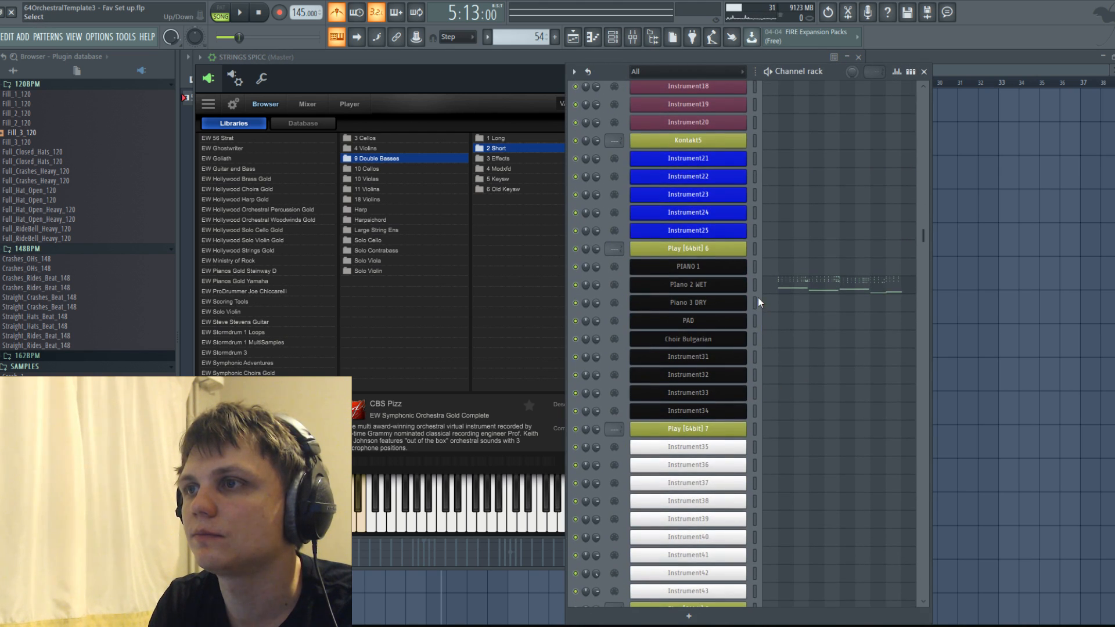
{"action": "scroll", "coordinate": [755, 327], "scroll_direction": "down", "scroll_amount": 2}
{"action": "scroll", "coordinate": [754, 365], "scroll_direction": "down", "scroll_amount": 6}
{"action": "scroll", "coordinate": [756, 378], "scroll_direction": "down", "scroll_amount": 7}
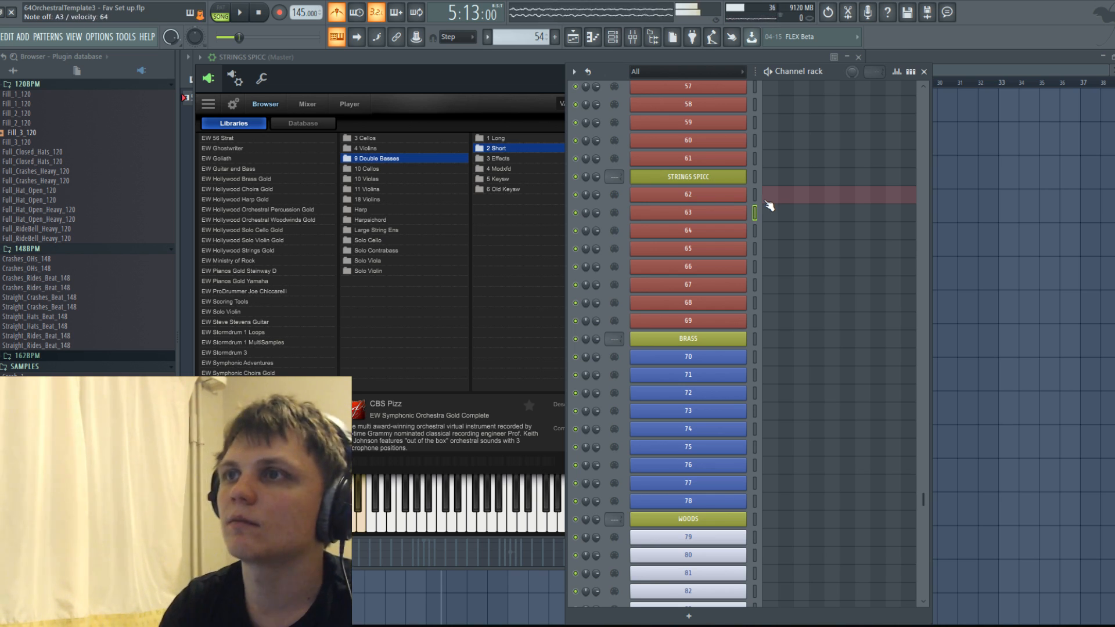
Record a channel 63 part into the pattern 54 clip from bar 5 of the playlist, capturing notes and automation.
{"action": "left_click", "coordinate": [572, 37]}
{"action": "scroll", "coordinate": [410, 140], "scroll_direction": "up", "scroll_amount": 4}
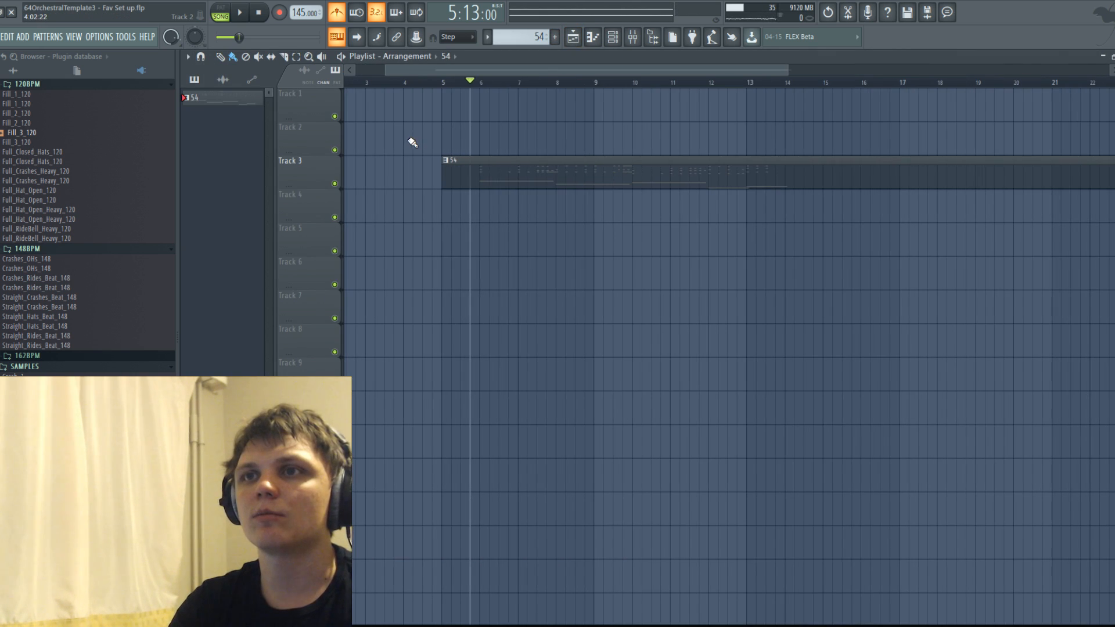
{"action": "left_click", "coordinate": [448, 84]}
{"action": "key", "text": "r"}
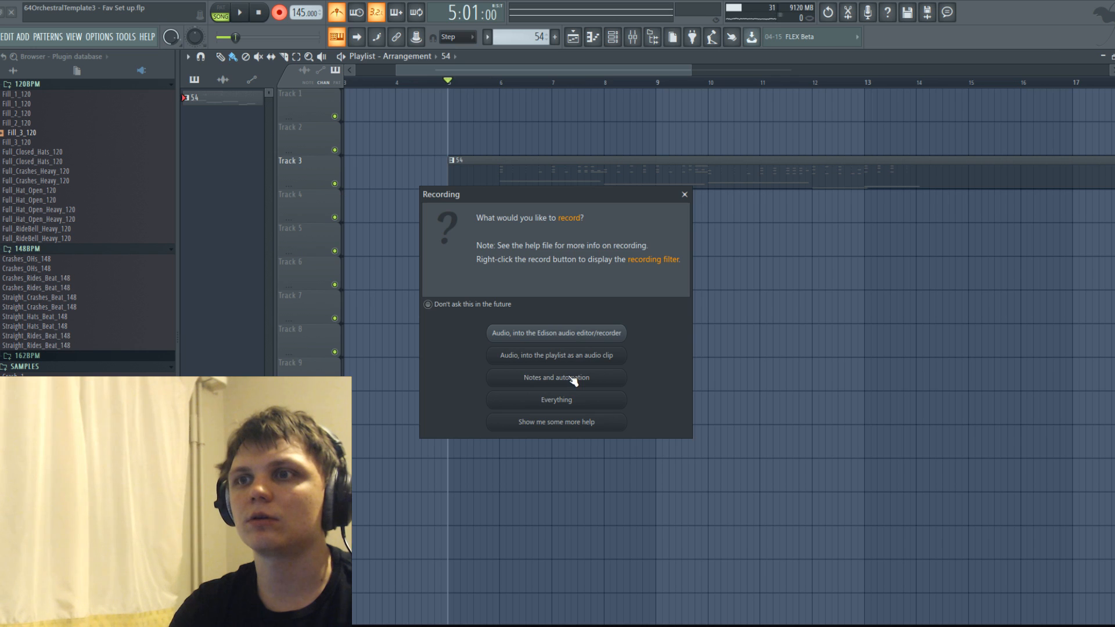
{"action": "left_click", "coordinate": [573, 379]}
{"action": "key", "text": "space"}
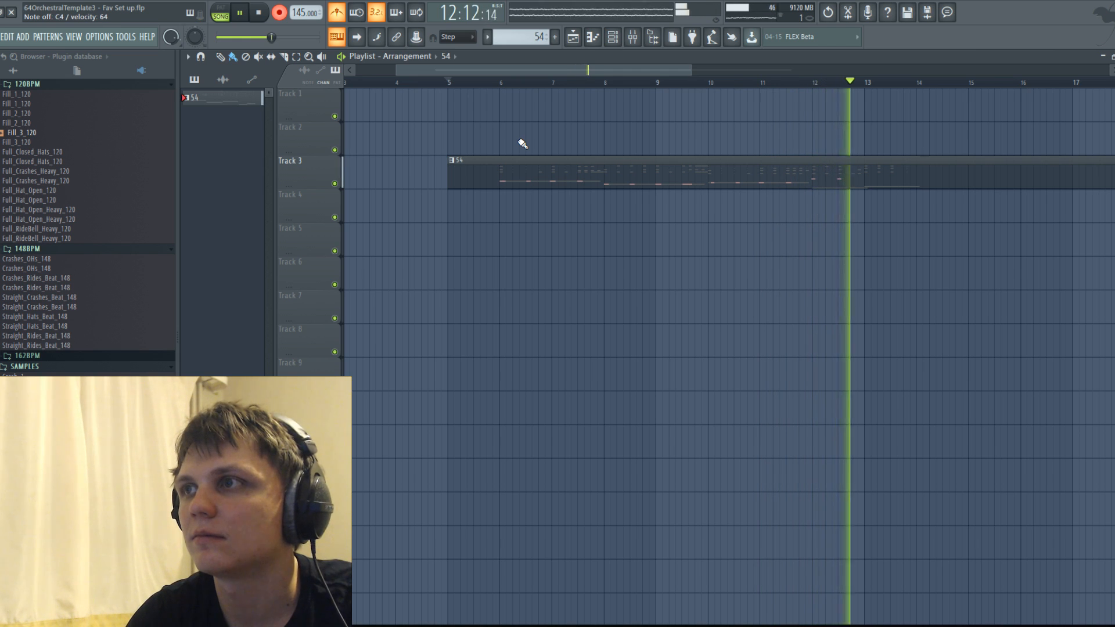
{"action": "key", "text": "space"}
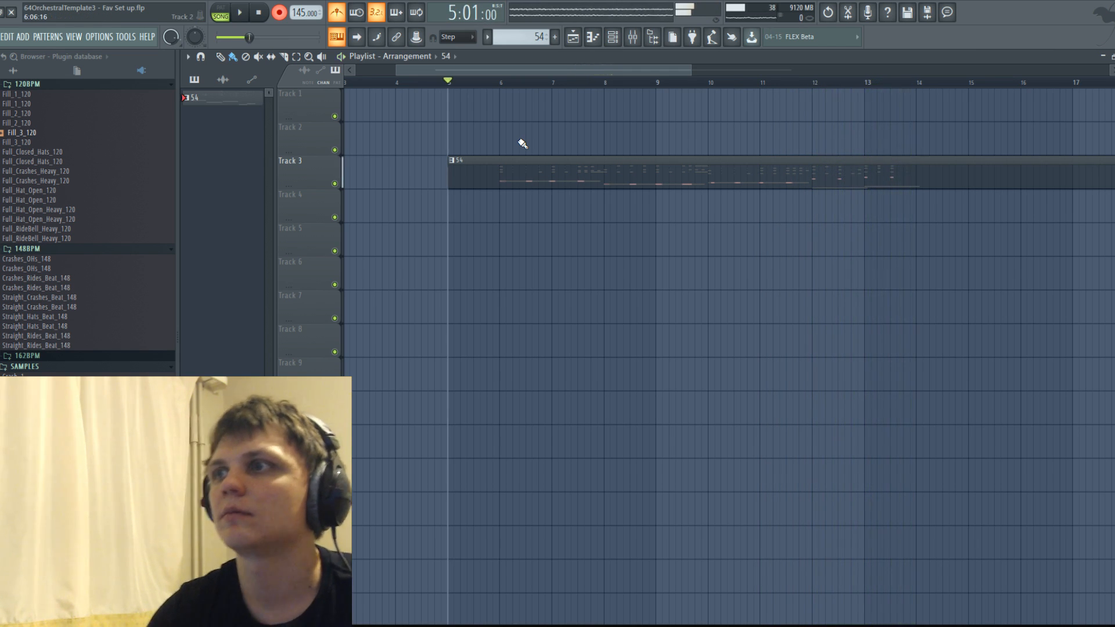
Open the piano roll of the pattern 54 clip and bring up the recorded notes of channel 63.
{"action": "double_click", "coordinate": [520, 176]}
{"action": "scroll", "coordinate": [442, 225], "scroll_direction": "down", "scroll_amount": 6}
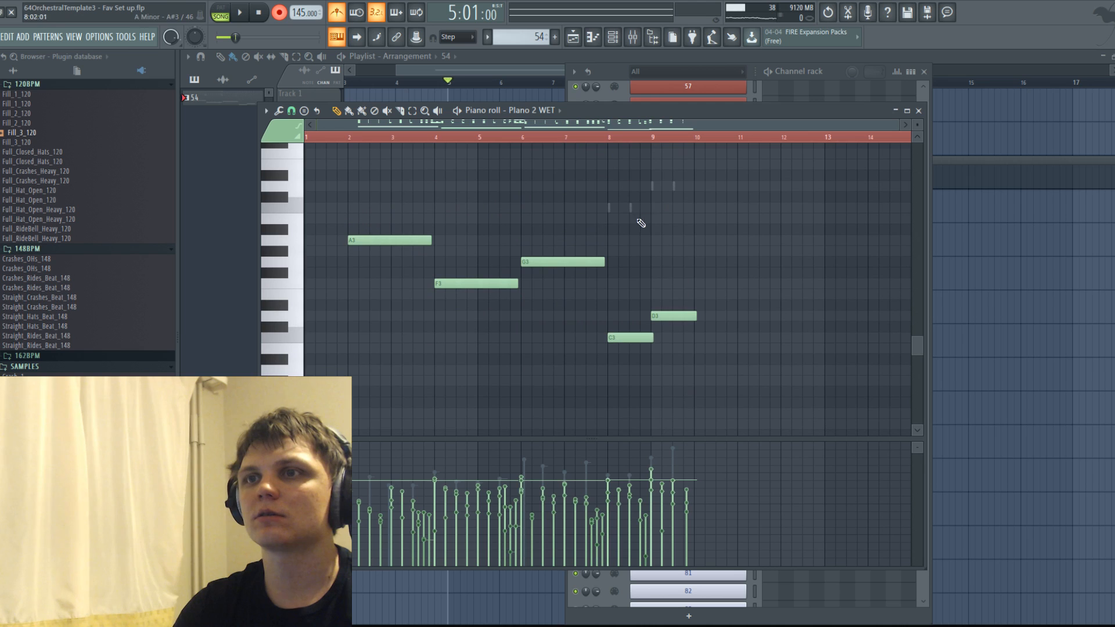
{"action": "right_click", "coordinate": [631, 208]}
{"action": "right_click", "coordinate": [631, 208]}
{"action": "scroll", "coordinate": [440, 224], "scroll_direction": "up", "scroll_amount": 3}
{"action": "scroll", "coordinate": [389, 259], "scroll_direction": "down", "scroll_amount": 3}
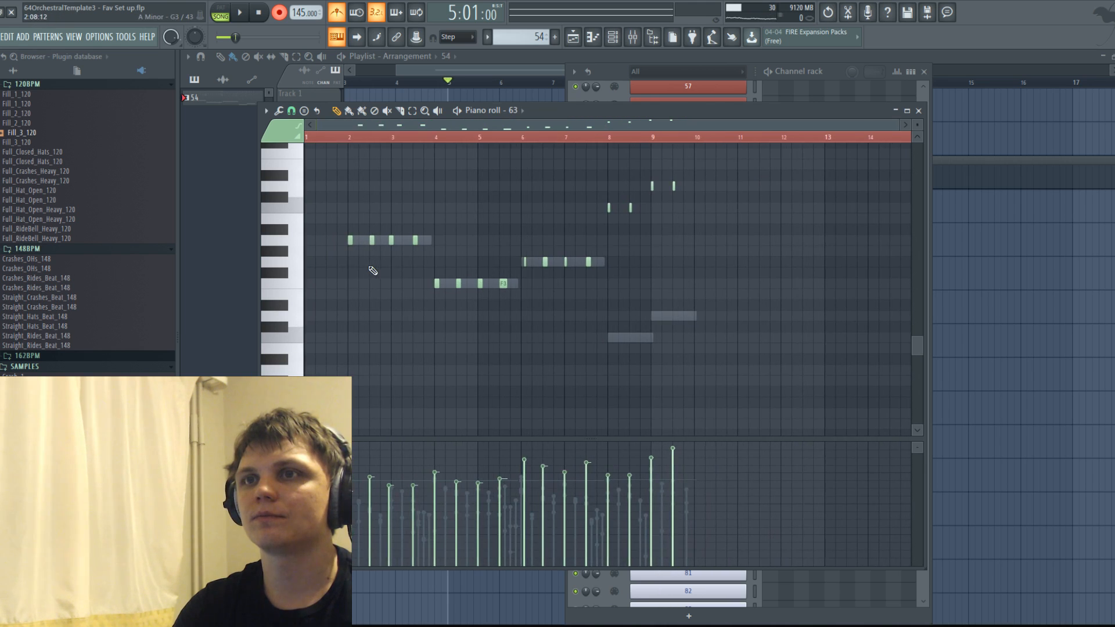
Move the first G3 note at bar 6 slightly earlier onto the bar line.
{"action": "scroll", "coordinate": [423, 266], "scroll_direction": "up", "scroll_amount": 2}
{"action": "left_click_drag", "start_coordinate": [583, 251], "coordinate": [600, 272]}
{"action": "scroll", "coordinate": [600, 273], "scroll_direction": "up", "scroll_amount": 4}
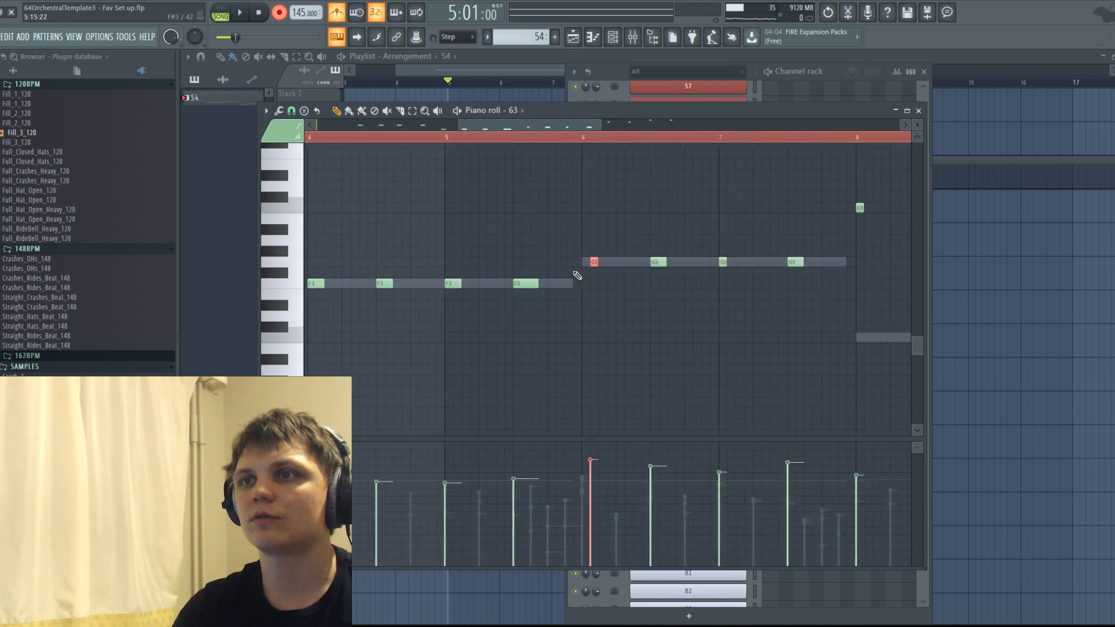
{"action": "left_click", "coordinate": [601, 251]}
{"action": "key", "text": "ctrl+z"}
{"action": "left_click_drag", "start_coordinate": [603, 263], "coordinate": [590, 263]}
Duplicate the whole channel 63 phrase so that the copy starts at bar 10.
{"action": "scroll", "coordinate": [572, 237], "scroll_direction": "down", "scroll_amount": 5}
{"action": "left_click_drag", "start_coordinate": [335, 170], "coordinate": [763, 352]}
{"action": "key", "text": "ctrl+c"}
{"action": "key", "text": "ctrl+v"}
{"action": "left_click_drag", "start_coordinate": [328, 242], "coordinate": [684, 242]}
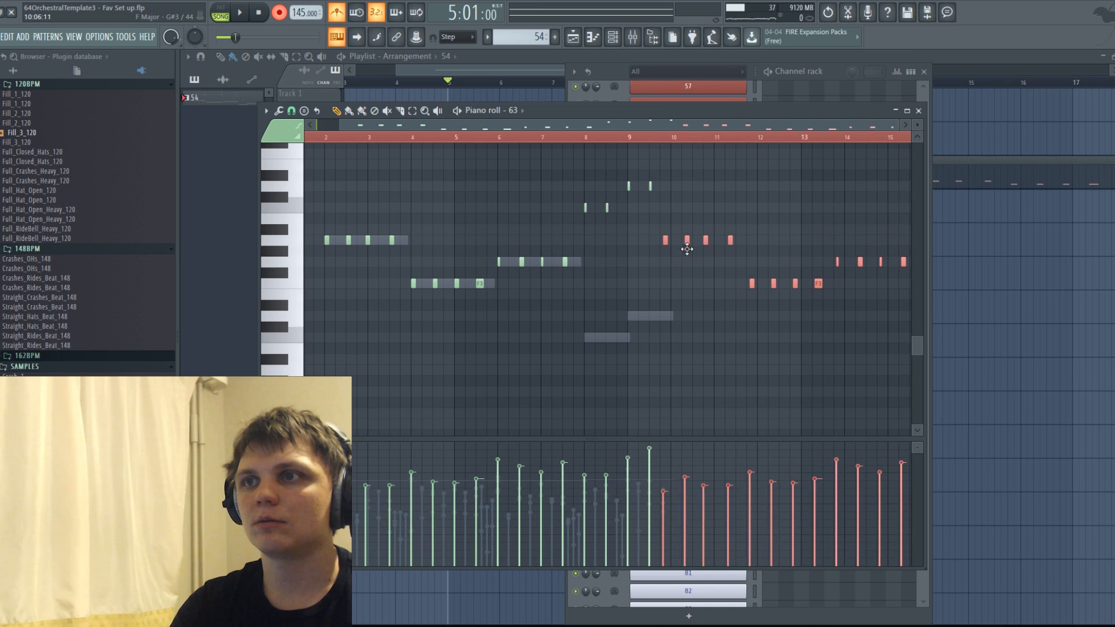
{"action": "scroll", "coordinate": [498, 228], "scroll_direction": "down", "scroll_amount": 3}
{"action": "key", "text": "space"}
{"action": "key", "text": "space"}
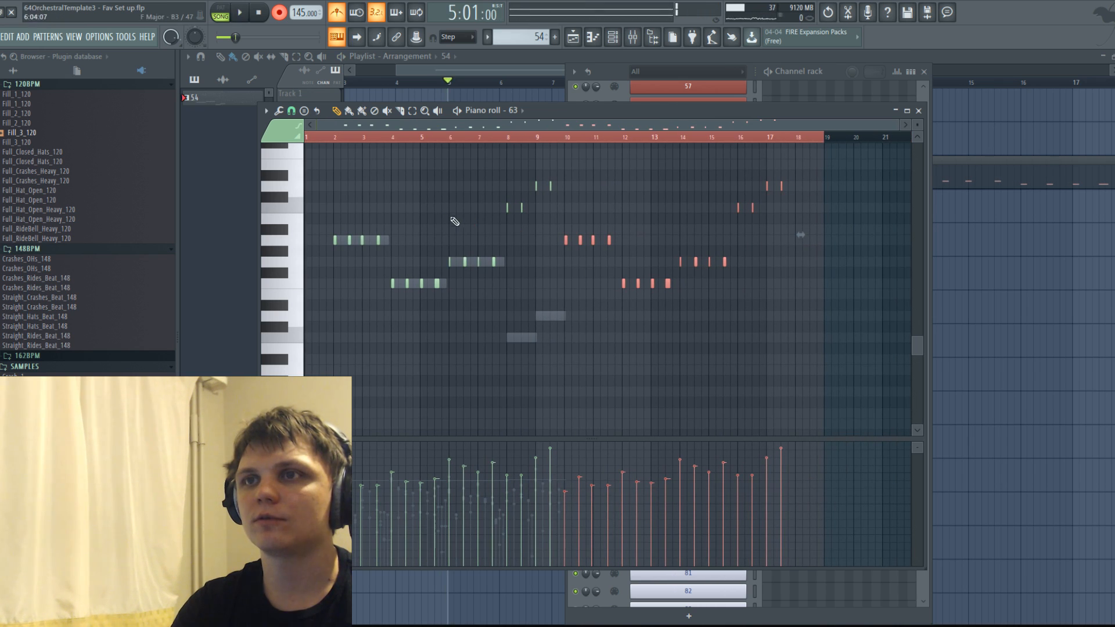
Copy all channel 63 notes into channel 62 and align them to start at bar 2.
{"action": "key", "text": "ctrl+a"}
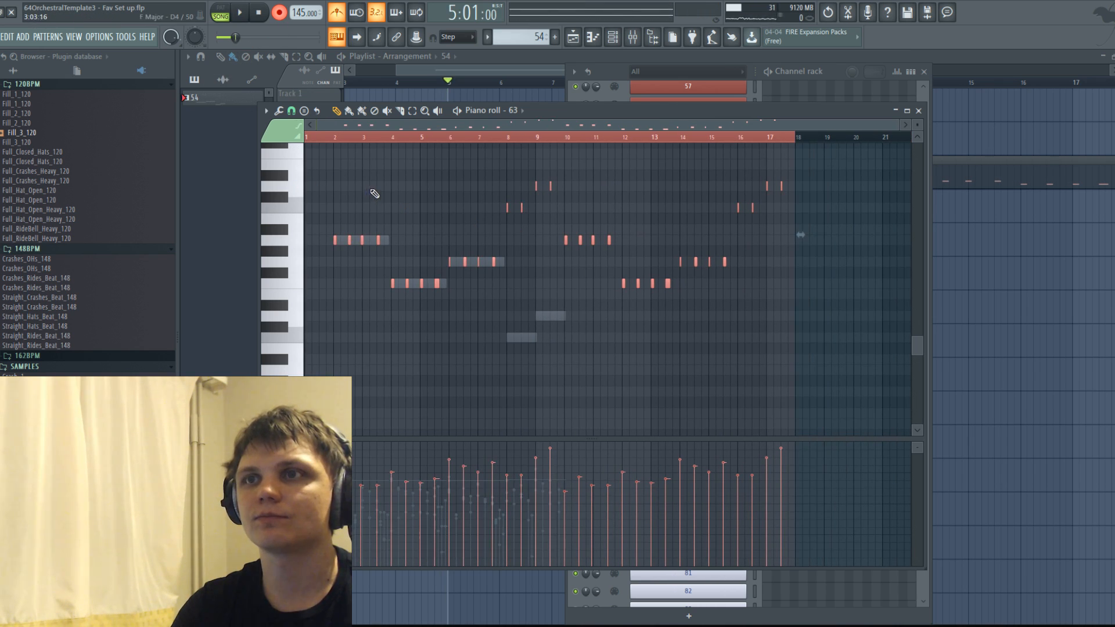
{"action": "left_click", "coordinate": [525, 111]}
{"action": "left_click", "coordinate": [617, 220]}
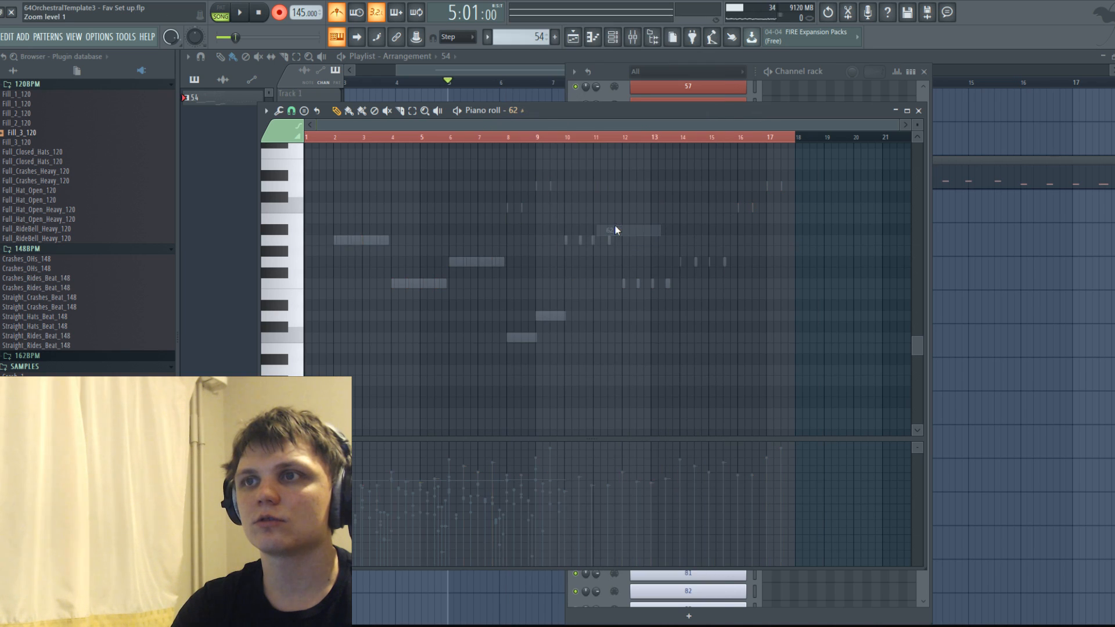
{"action": "left_click_drag", "start_coordinate": [333, 238], "coordinate": [364, 239]}
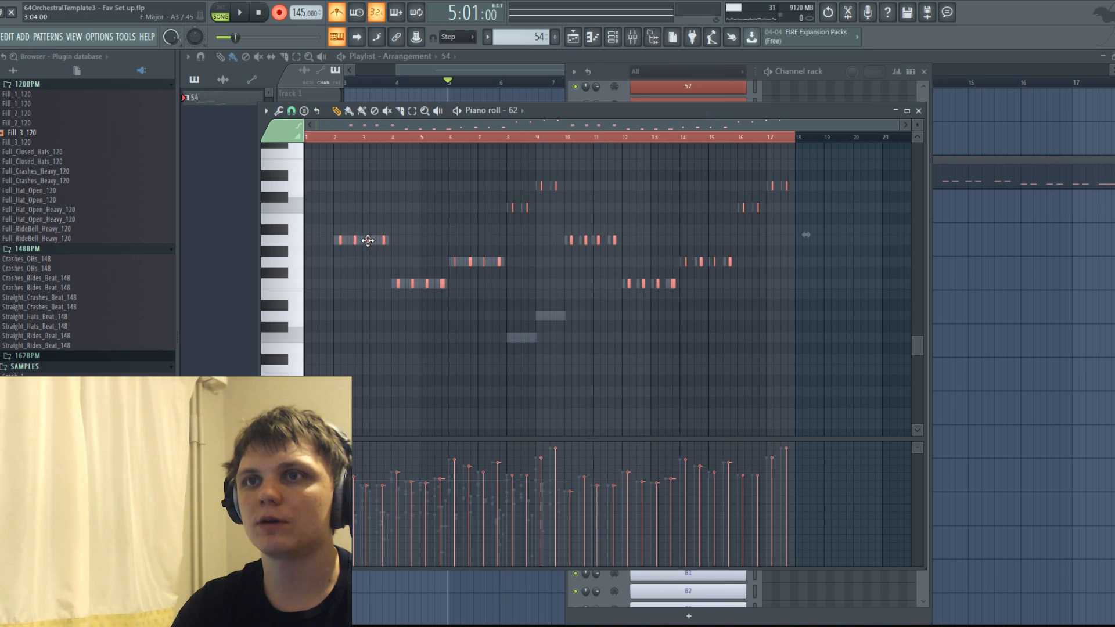
{"action": "scroll", "coordinate": [331, 248], "scroll_direction": "up", "scroll_amount": 4}
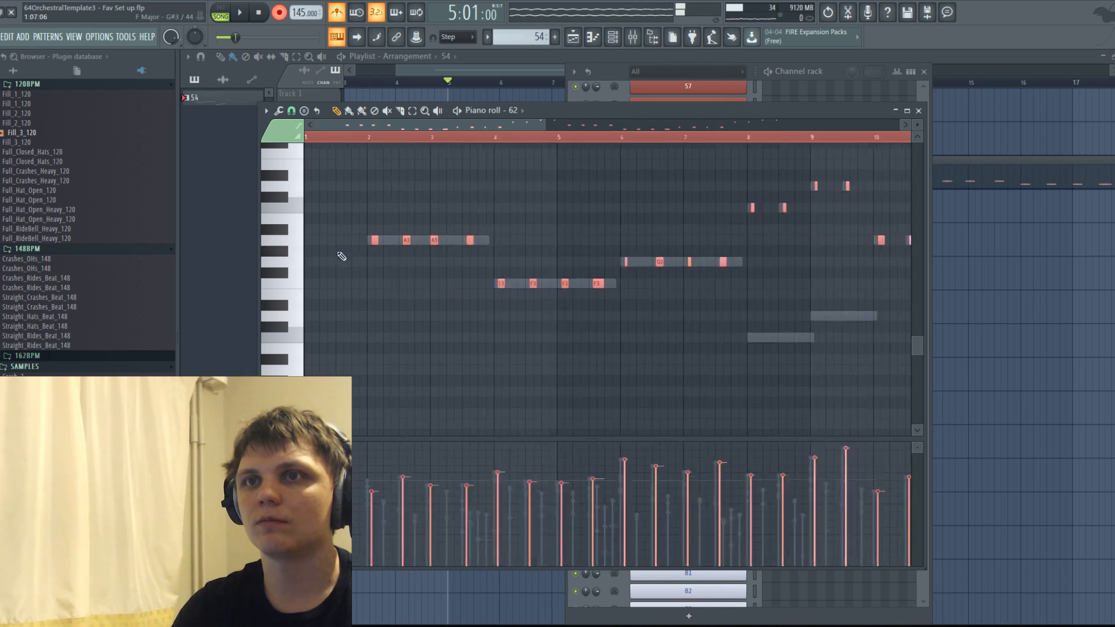
Play back the doubled string parts and nudge the third A3 note slightly later, onto bar 3.
{"action": "key", "text": "space"}
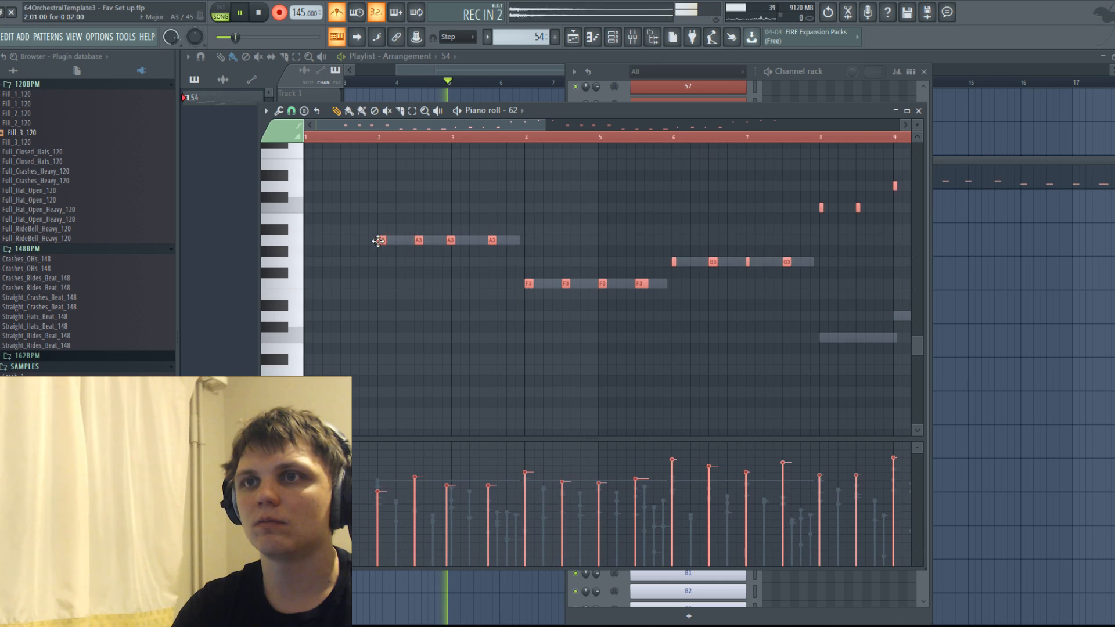
{"action": "scroll", "coordinate": [427, 172], "scroll_direction": "down", "scroll_amount": 1}
{"action": "scroll", "coordinate": [427, 171], "scroll_direction": "down", "scroll_amount": 2}
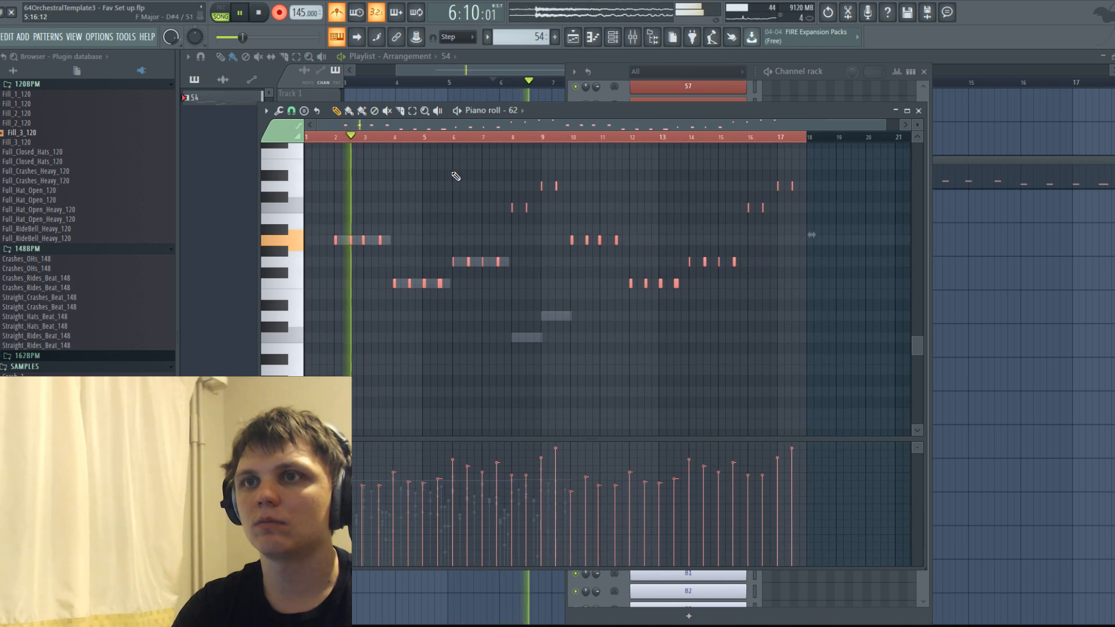
{"action": "scroll", "coordinate": [311, 205], "scroll_direction": "up", "scroll_amount": 3}
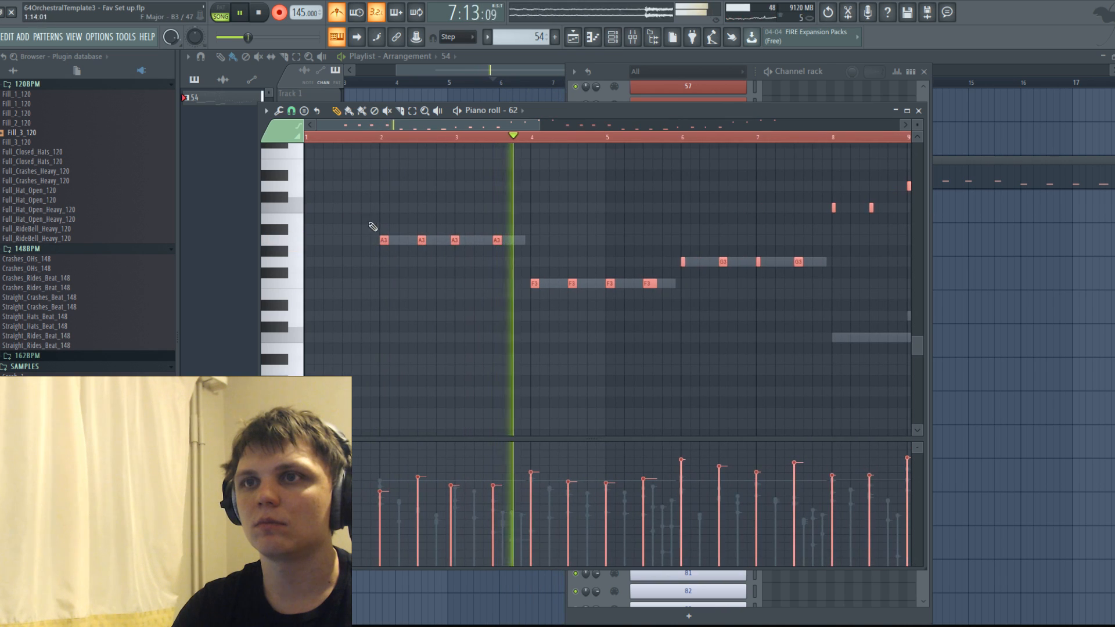
{"action": "scroll", "coordinate": [417, 249], "scroll_direction": "up", "scroll_amount": 3}
{"action": "left_click", "coordinate": [489, 284]}
{"action": "left_click_drag", "start_coordinate": [490, 239], "coordinate": [498, 238]}
{"action": "key", "text": "space"}
Switch the piano roll between channels 62 and 63 and play back the layered parts.
{"action": "left_click", "coordinate": [522, 110]}
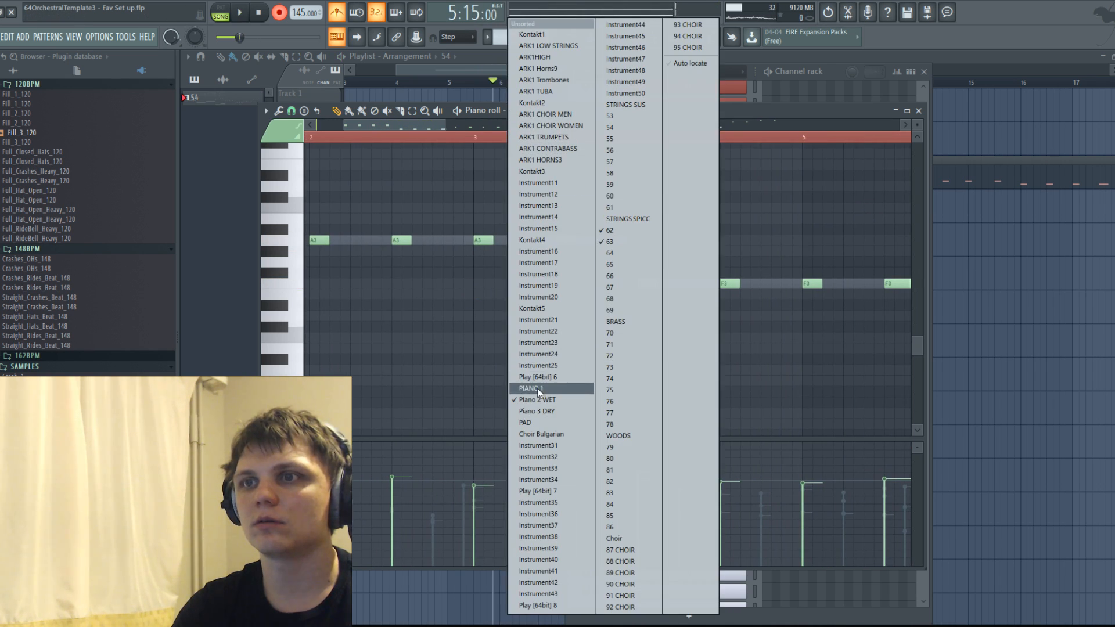
{"action": "left_click", "coordinate": [616, 230]}
{"action": "key", "text": "space"}
{"action": "key", "text": "space"}
{"action": "left_click", "coordinate": [517, 111]}
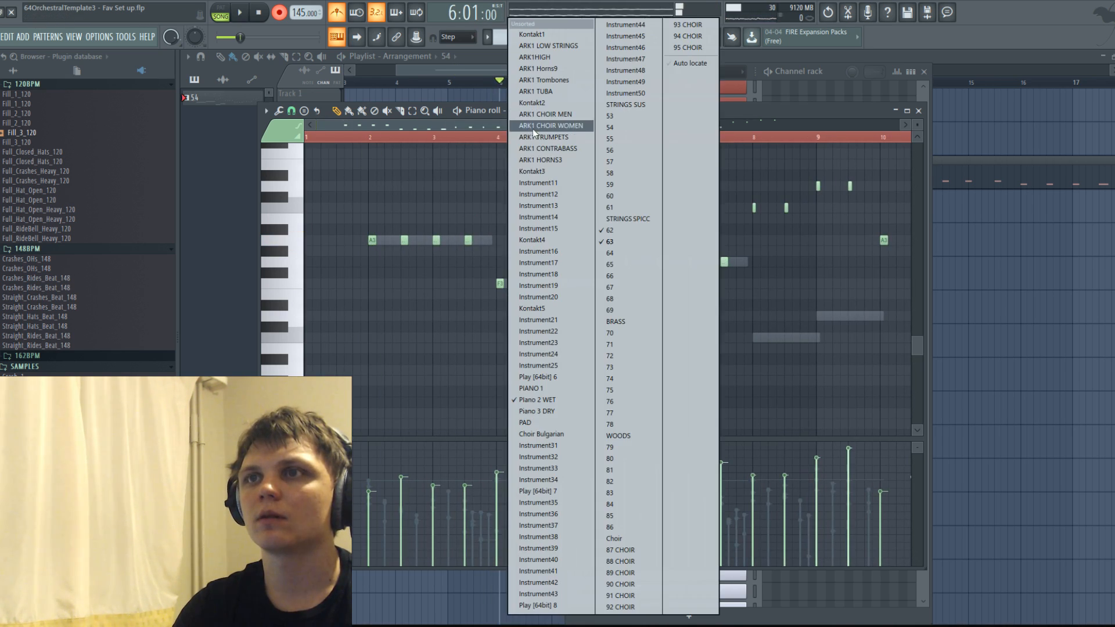
{"action": "left_click", "coordinate": [626, 264]}
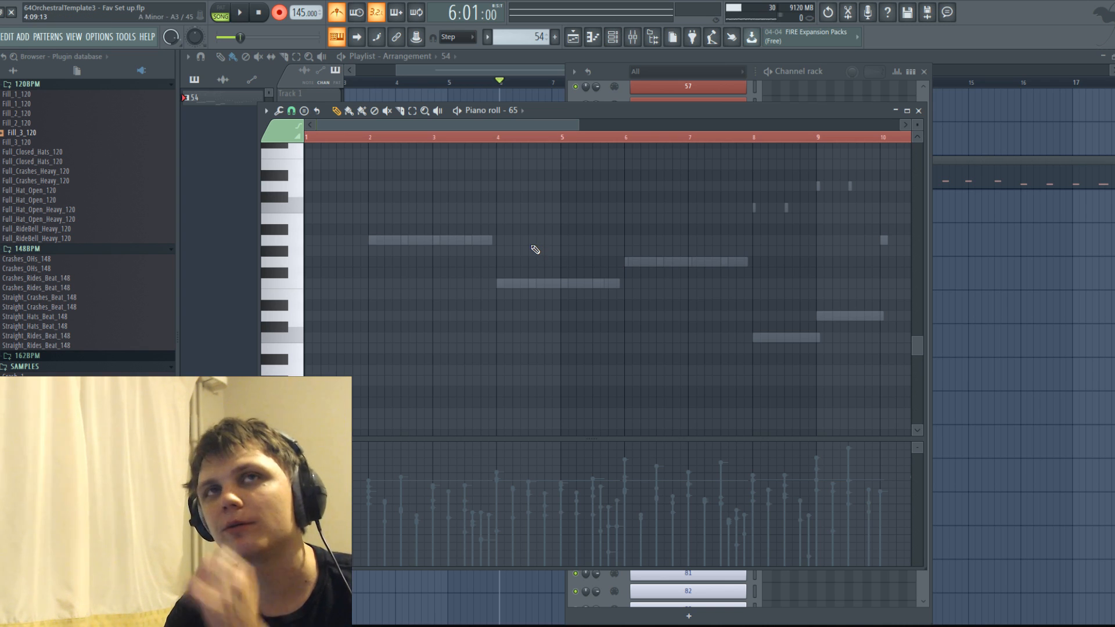
{"action": "double_click", "coordinate": [410, 240]}
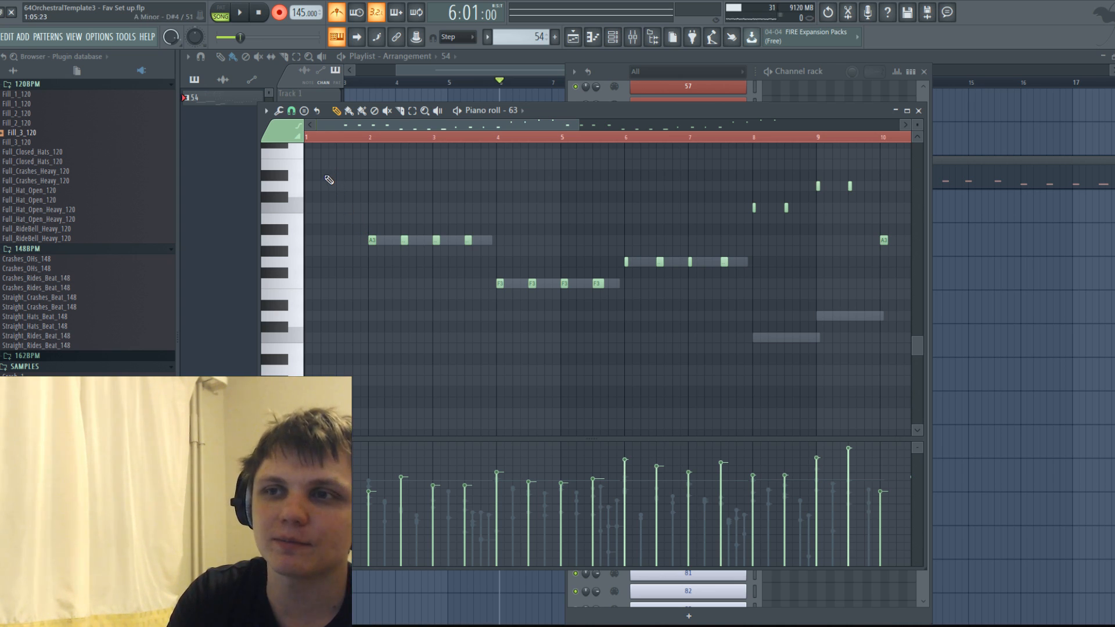
Move the piano roll window aside and switch it to channel 65.
{"action": "left_click", "coordinate": [524, 112]}
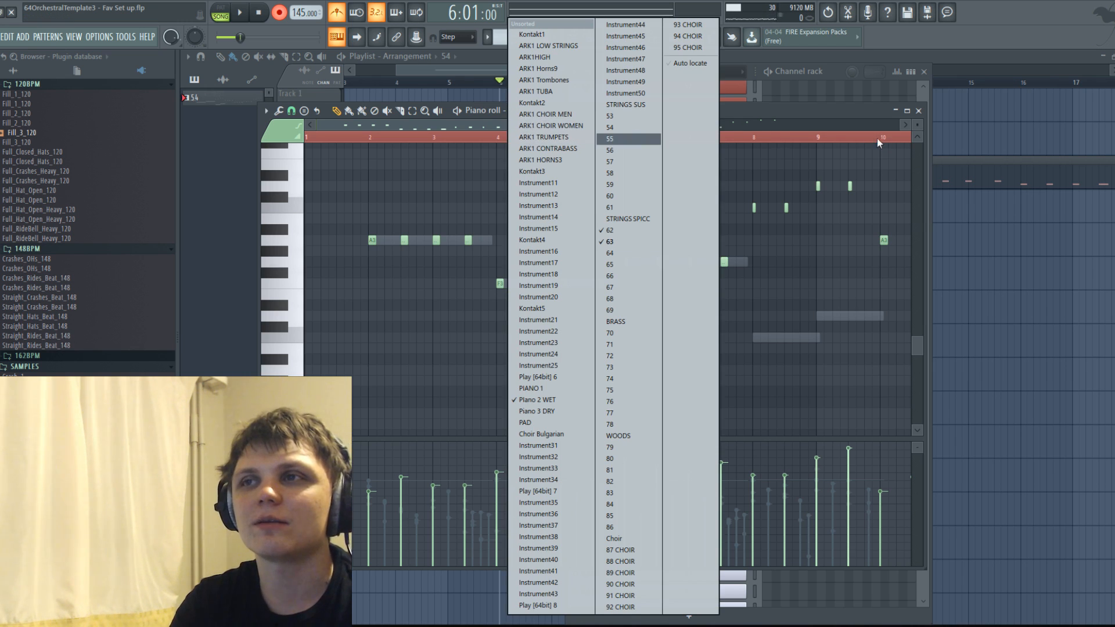
{"action": "left_click_drag", "start_coordinate": [781, 114], "coordinate": [810, 119]}
{"action": "left_click", "coordinate": [588, 141]}
{"action": "mouse_move", "coordinate": [627, 126]}
{"action": "left_mouse_down"}
{"action": "mouse_move", "coordinate": [614, 125]}
{"action": "mouse_move", "coordinate": [636, 119]}
{"action": "left_mouse_up"}
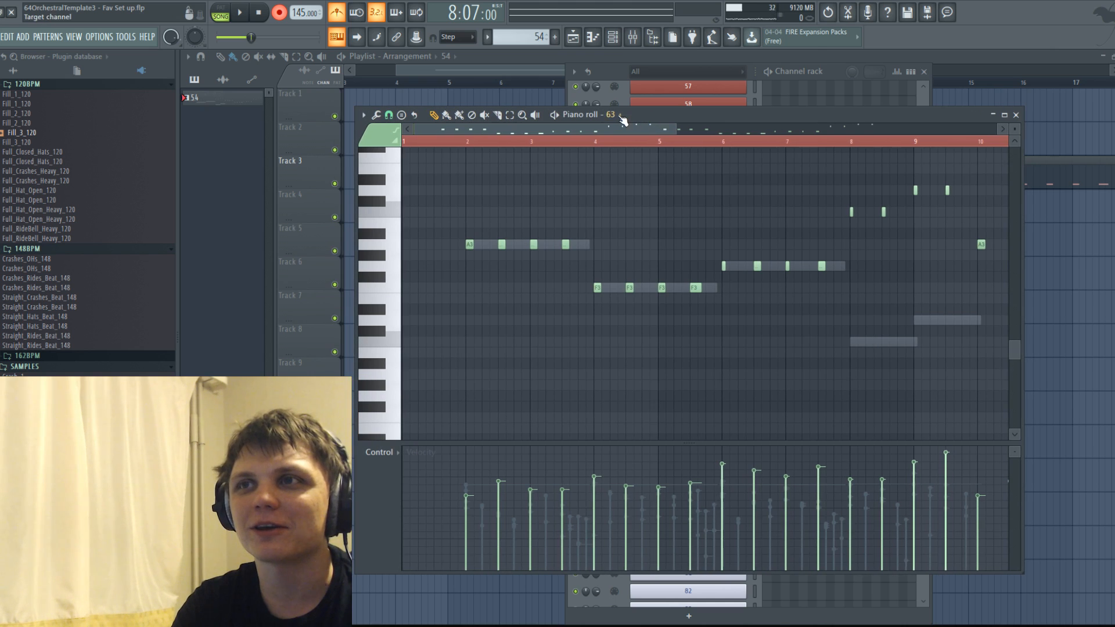
{"action": "left_click", "coordinate": [618, 115]}
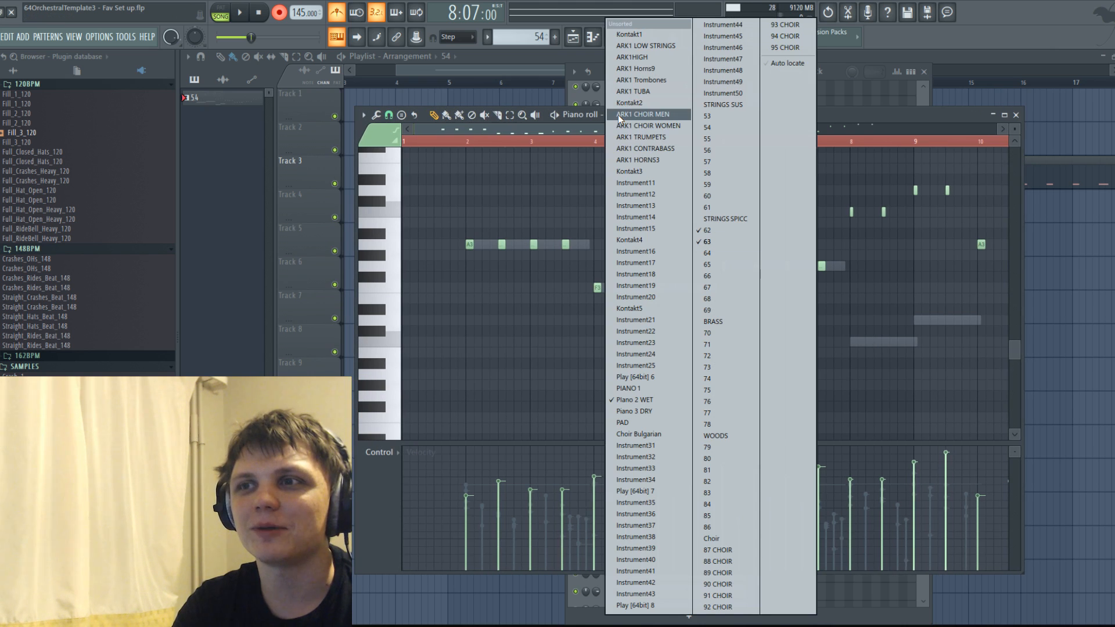
{"action": "left_click", "coordinate": [719, 265]}
{"action": "scroll", "coordinate": [562, 291], "scroll_direction": "up", "scroll_amount": 3}
{"action": "scroll", "coordinate": [545, 288], "scroll_direction": "down", "scroll_amount": 2}
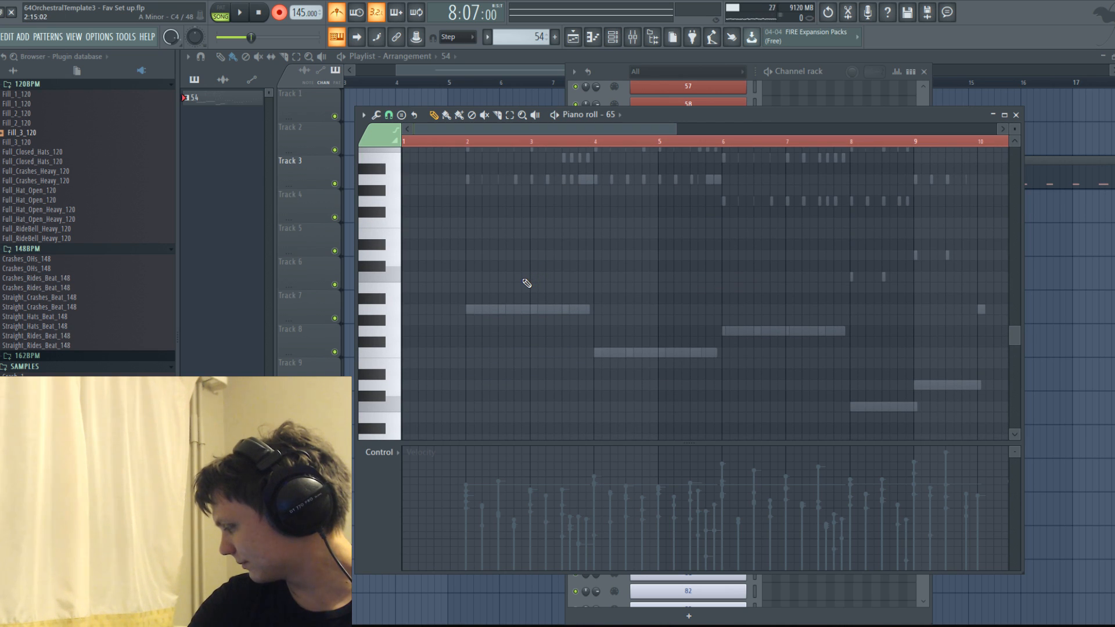
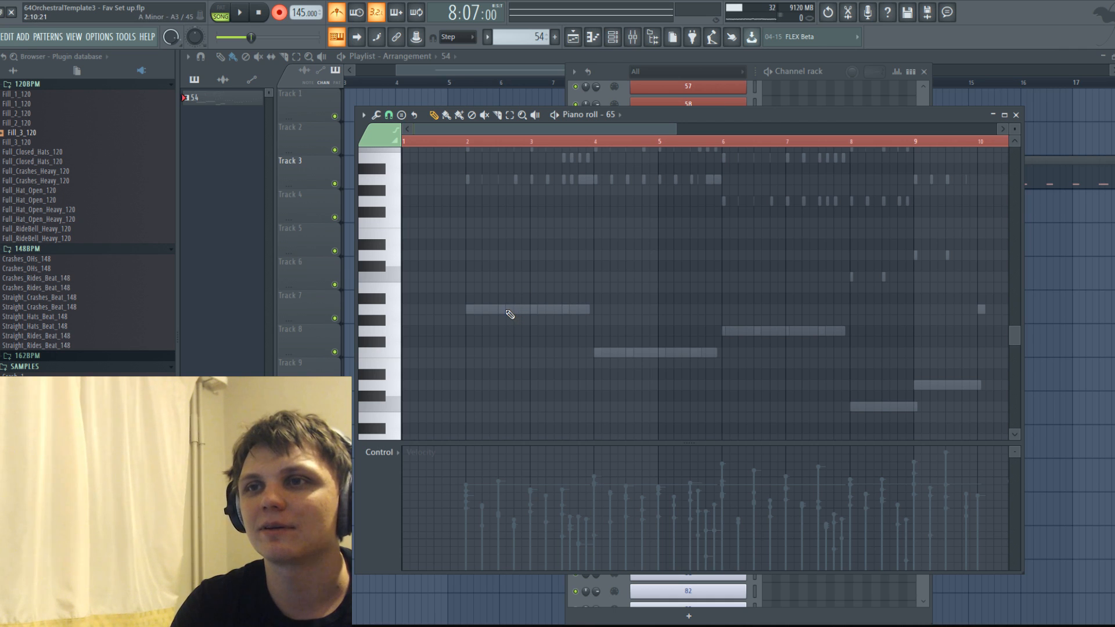
Copy all the upper chord notes of Piano 2 WET, without the long bass notes, into channel 65.
{"action": "double_click", "coordinate": [509, 312]}
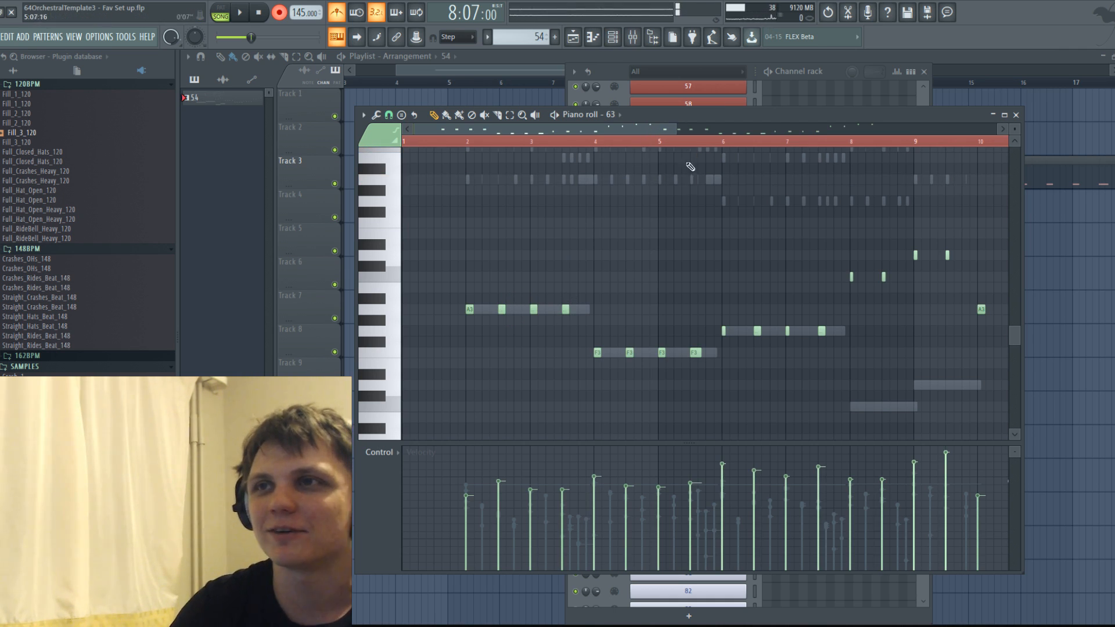
{"action": "scroll", "coordinate": [587, 297], "scroll_direction": "up", "scroll_amount": 4}
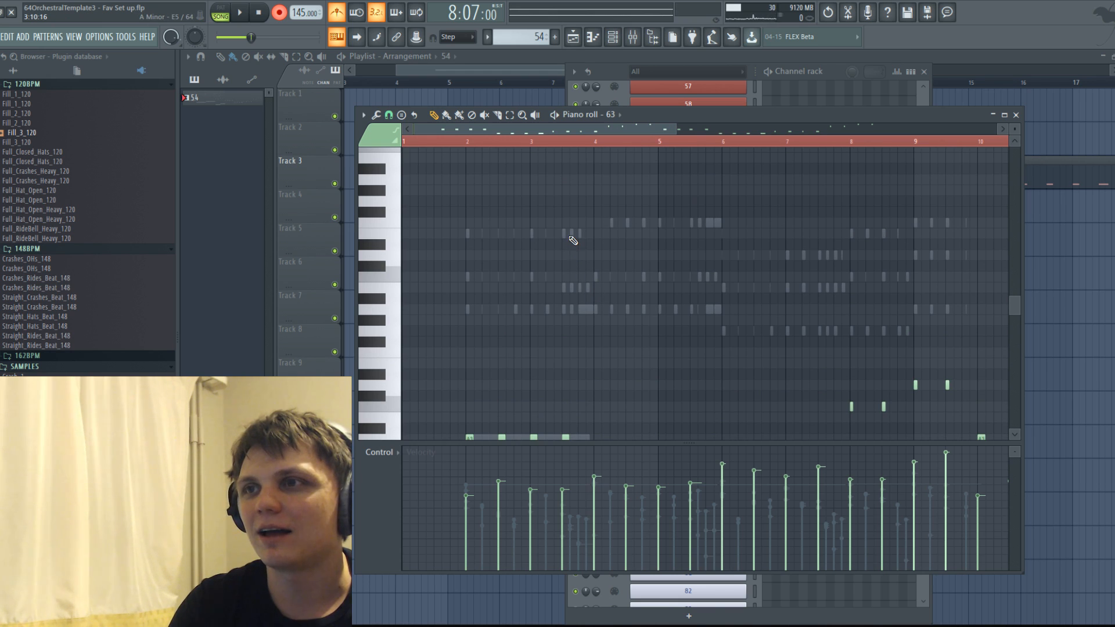
{"action": "right_click", "coordinate": [568, 235]}
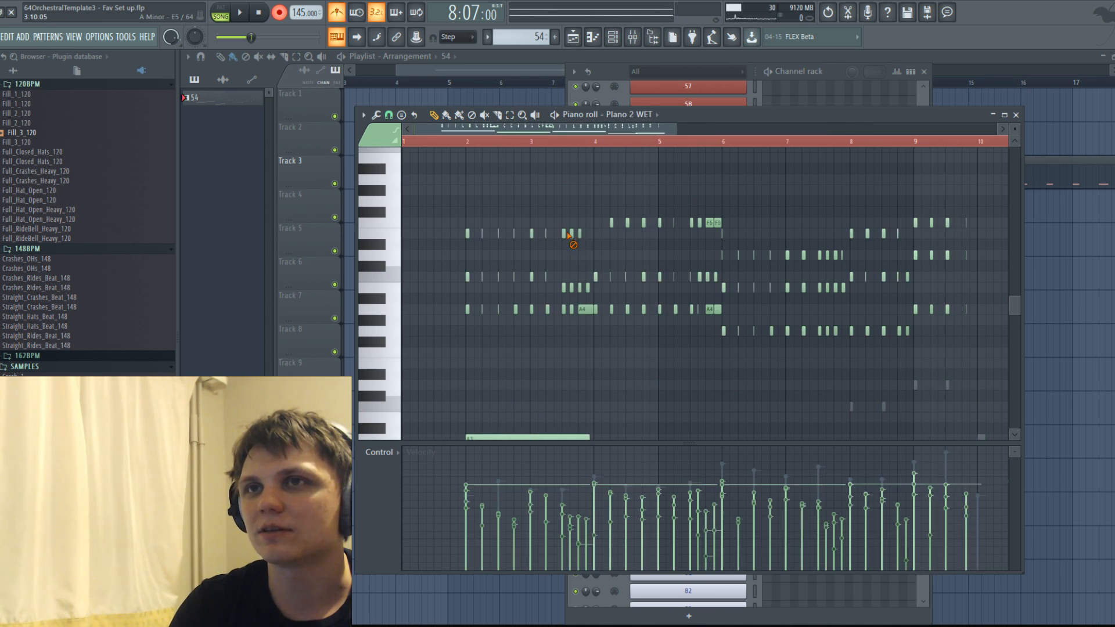
{"action": "scroll", "coordinate": [604, 254], "scroll_direction": "down", "scroll_amount": 3}
{"action": "scroll", "coordinate": [604, 253], "scroll_direction": "up", "scroll_amount": 2}
{"action": "left_click_drag", "start_coordinate": [458, 155], "coordinate": [1008, 390]}
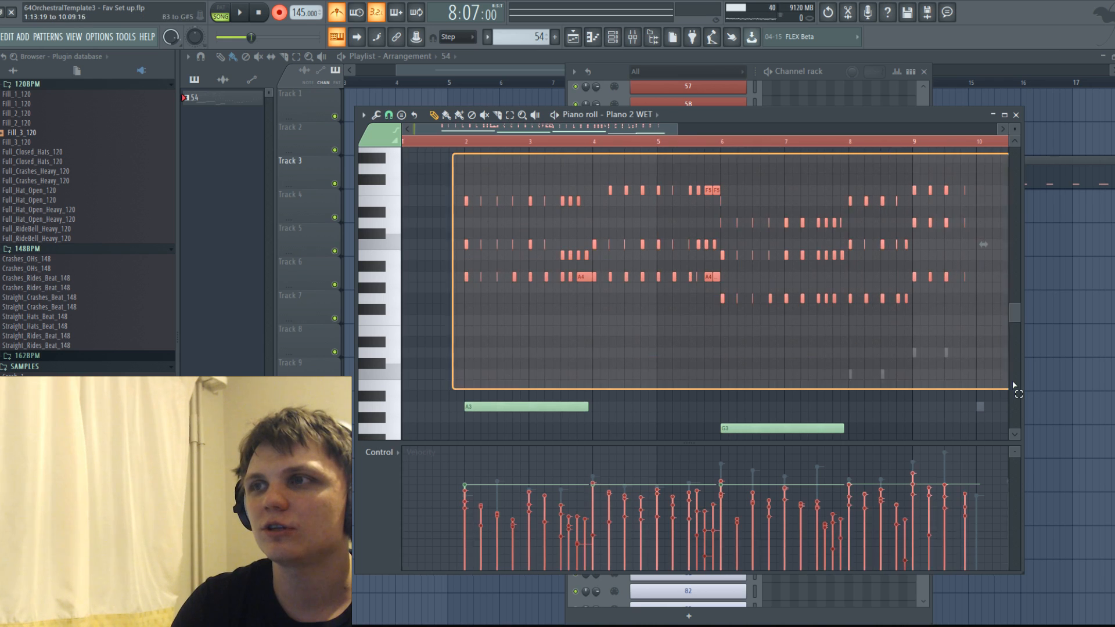
{"action": "left_click", "coordinate": [650, 115]}
{"action": "left_click", "coordinate": [650, 114]}
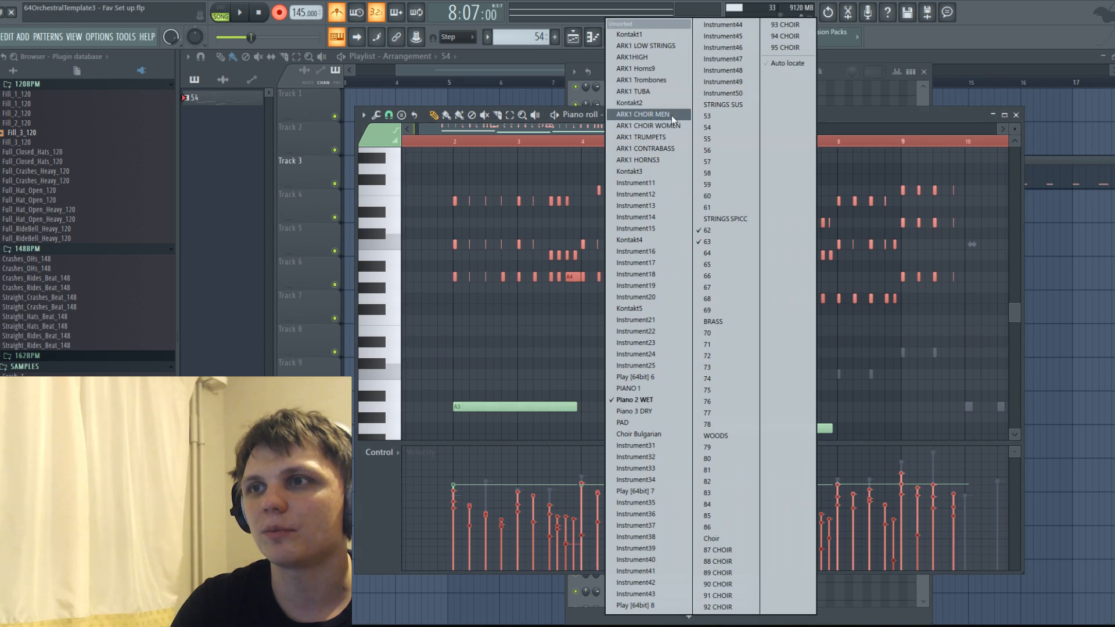
{"action": "left_click", "coordinate": [566, 127]}
{"action": "left_click", "coordinate": [661, 113]}
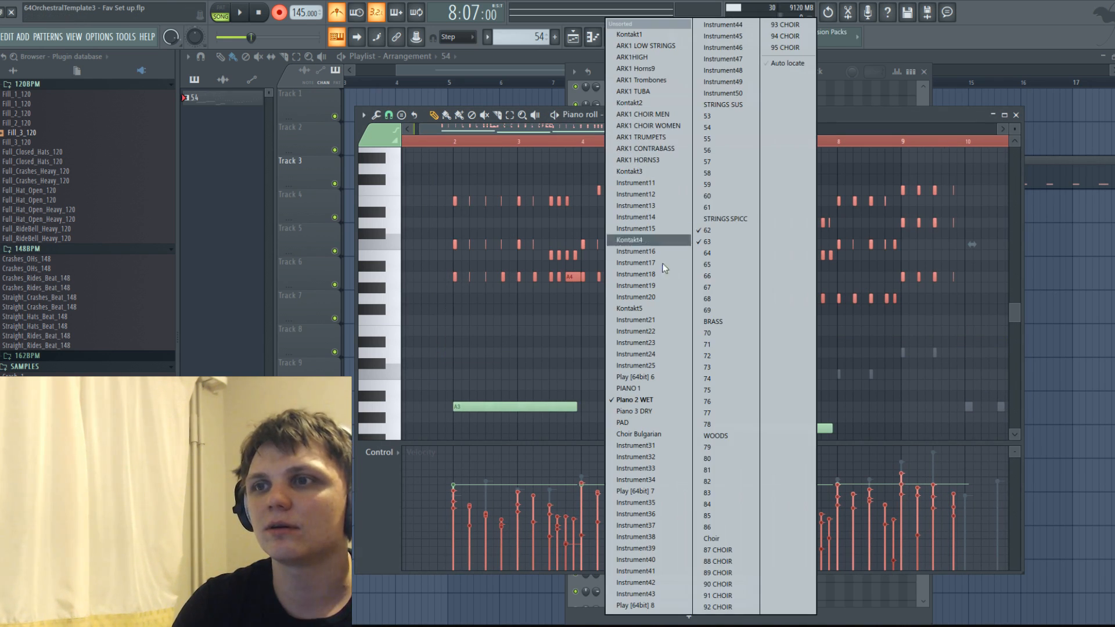
{"action": "left_click", "coordinate": [721, 265]}
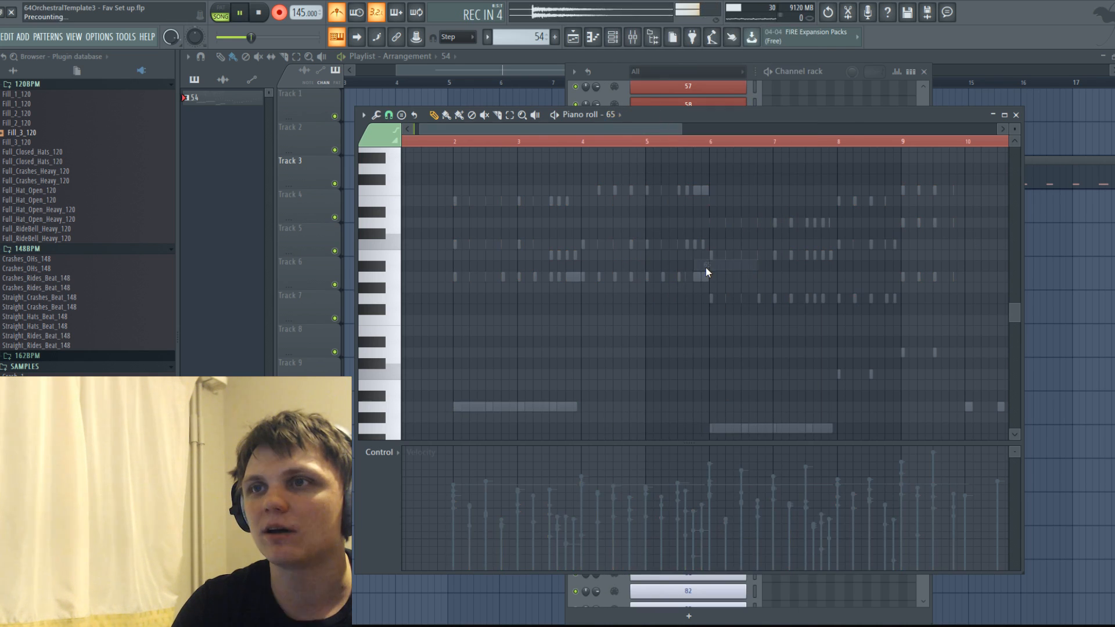
{"action": "left_click_drag", "start_coordinate": [558, 275], "coordinate": [567, 274]}
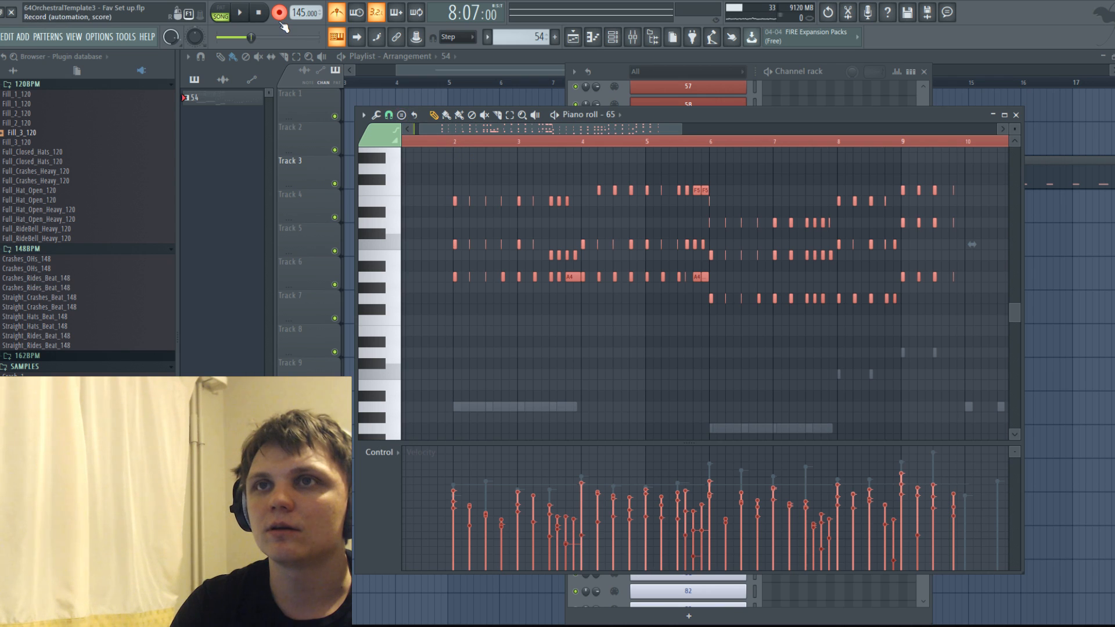
Turn off recording and play back the copied chords in channel 65.
{"action": "left_click", "coordinate": [459, 142]}
{"action": "left_click", "coordinate": [390, 279]}
{"action": "left_click", "coordinate": [390, 244]}
{"action": "left_click", "coordinate": [391, 202]}
{"action": "key", "text": "space"}
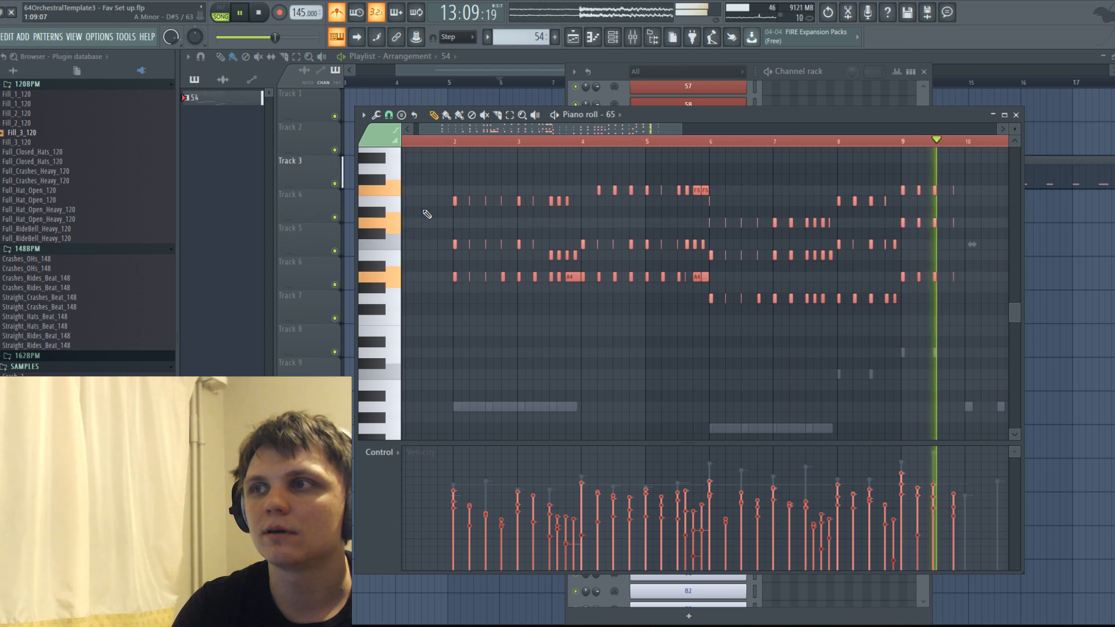
{"action": "key", "text": "space"}
Move the last short chord of bar 9 slightly earlier in both channel 65 and Piano 2 WET.
{"action": "scroll", "coordinate": [973, 282], "scroll_direction": "up", "scroll_amount": 5}
{"action": "left_click_drag", "start_coordinate": [876, 166], "coordinate": [874, 281]}
{"action": "right_click", "coordinate": [888, 282]}
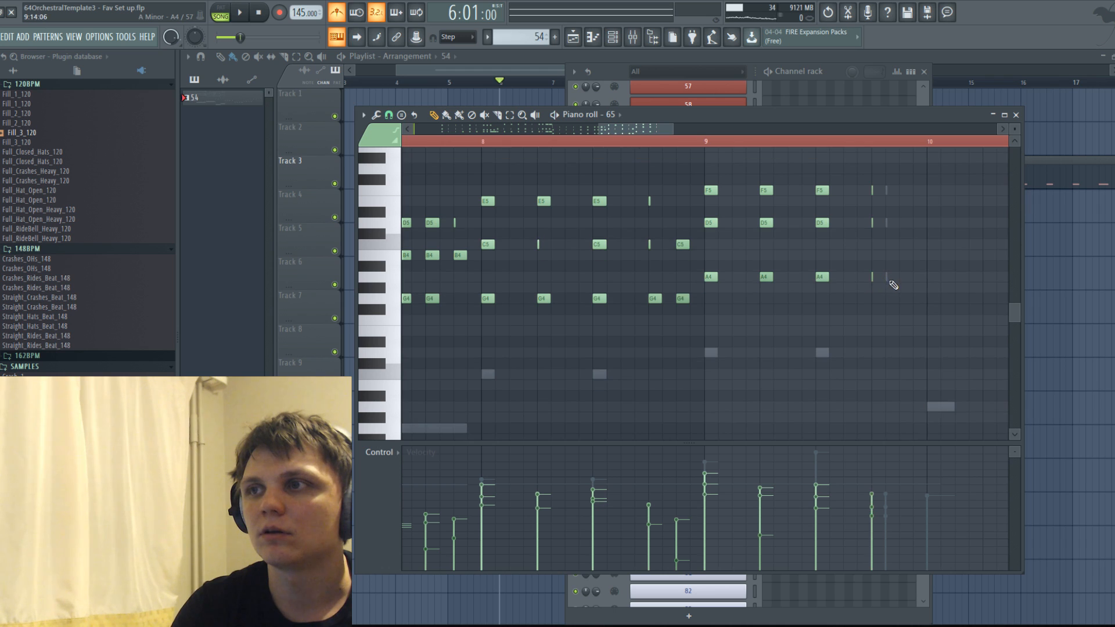
{"action": "right_click", "coordinate": [889, 281]}
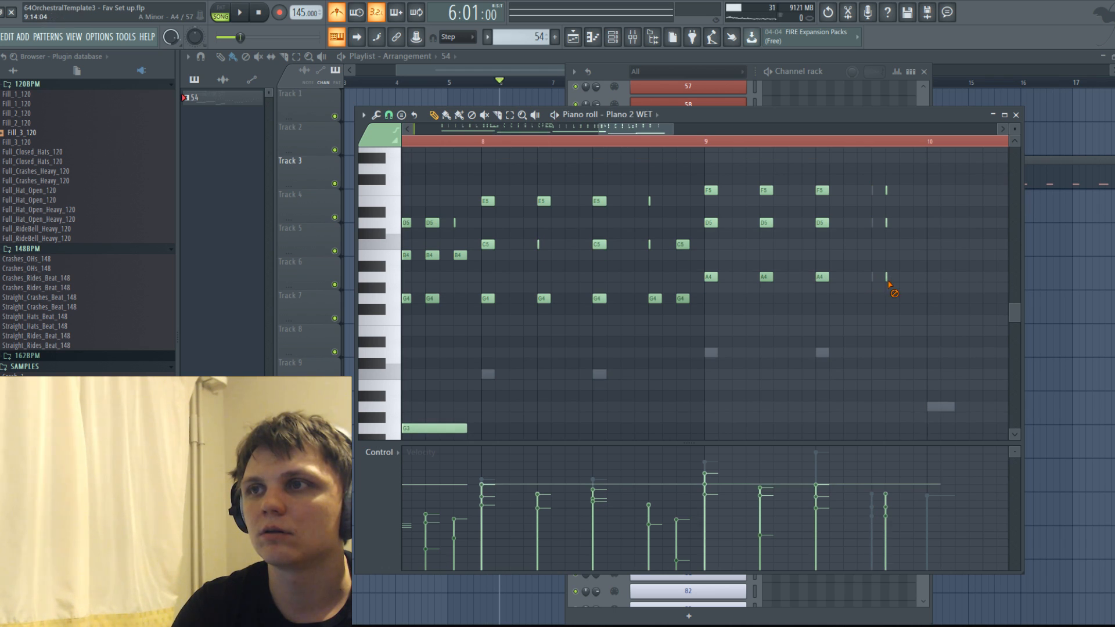
{"action": "left_click_drag", "start_coordinate": [877, 154], "coordinate": [872, 276]}
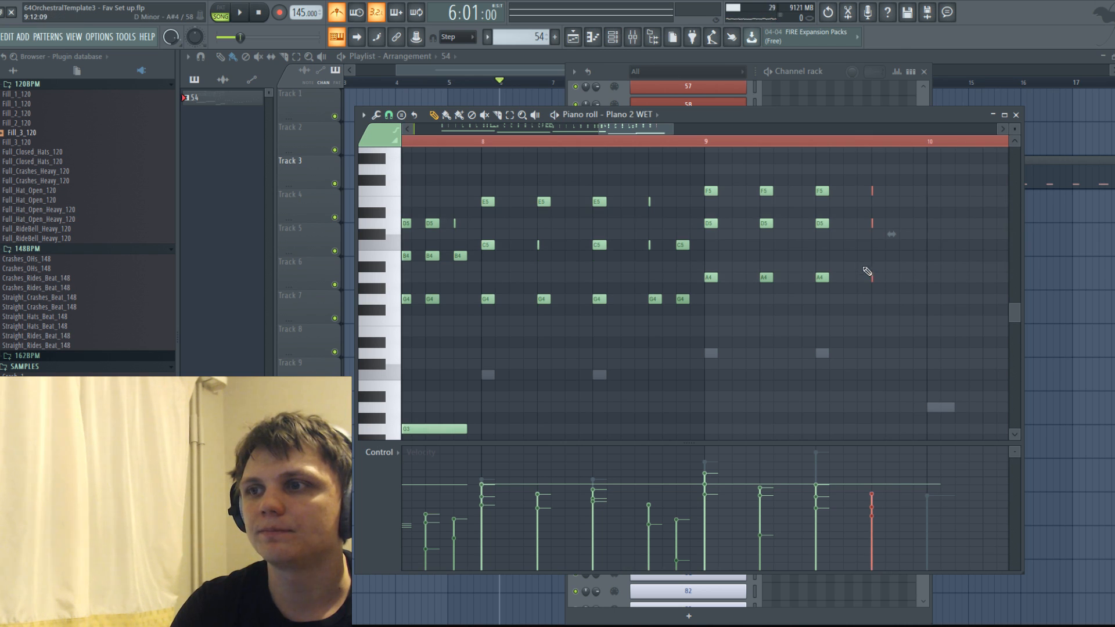
Delete the five long bass notes A3, F3, G3, C3 and D3 from Piano 2 WET and play back.
{"action": "scroll", "coordinate": [865, 268], "scroll_direction": "down", "scroll_amount": 3}
{"action": "scroll", "coordinate": [871, 288], "scroll_direction": "down", "scroll_amount": 3}
{"action": "scroll", "coordinate": [799, 277], "scroll_direction": "down", "scroll_amount": 5}
{"action": "key", "text": "space"}
{"action": "key", "text": "space"}
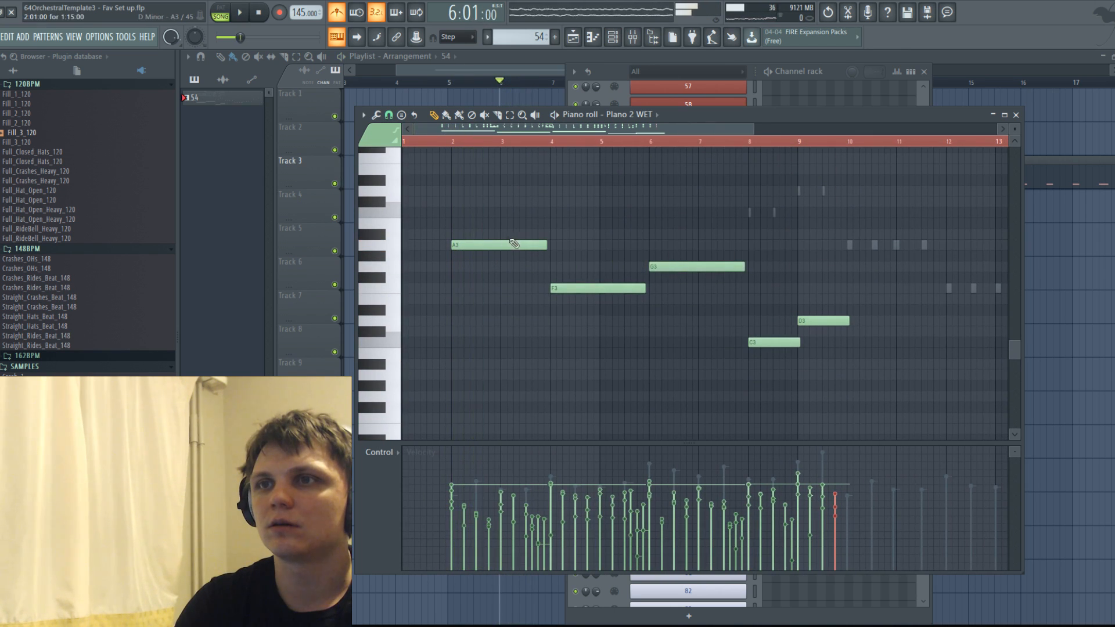
{"action": "right_click", "coordinate": [499, 244]}
{"action": "right_click", "coordinate": [598, 288]}
{"action": "right_click", "coordinate": [697, 267]}
{"action": "right_click", "coordinate": [772, 342]}
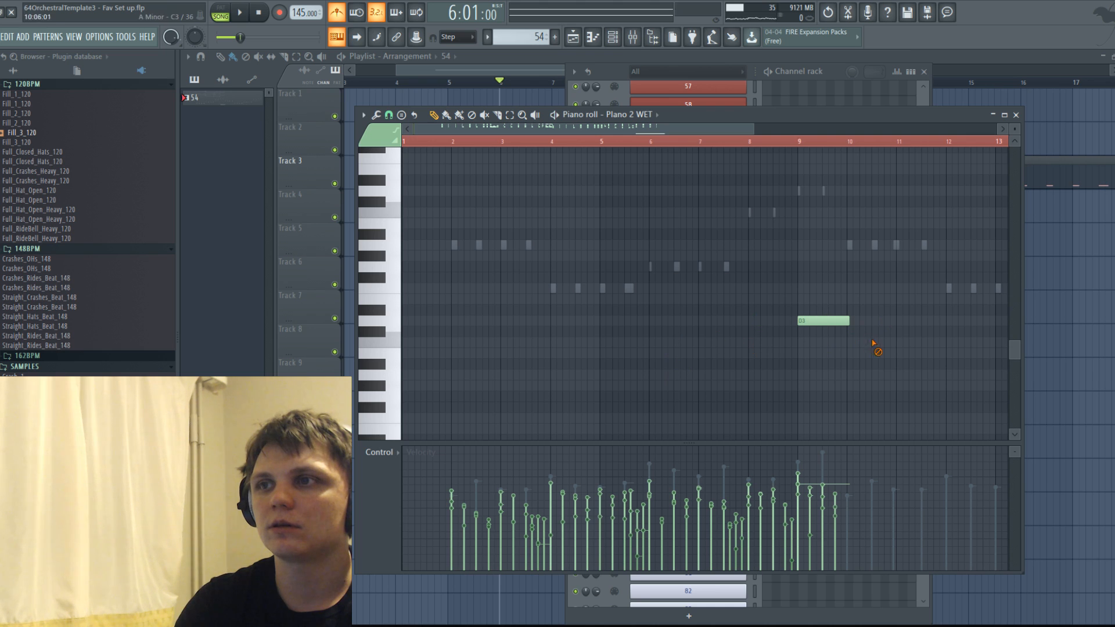
{"action": "right_click", "coordinate": [831, 318]}
{"action": "scroll", "coordinate": [778, 311], "scroll_direction": "up", "scroll_amount": 4}
{"action": "key", "text": "space"}
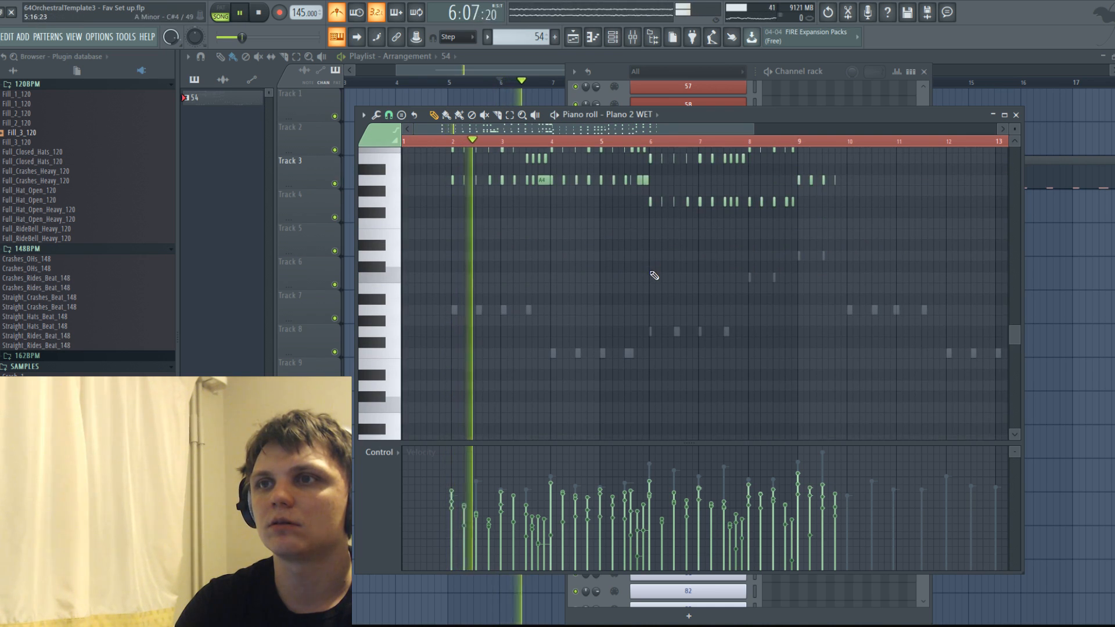
{"action": "scroll", "coordinate": [545, 262], "scroll_direction": "up", "scroll_amount": 2}
{"action": "scroll", "coordinate": [507, 271], "scroll_direction": "up", "scroll_amount": 2, "text": "ctrl"}
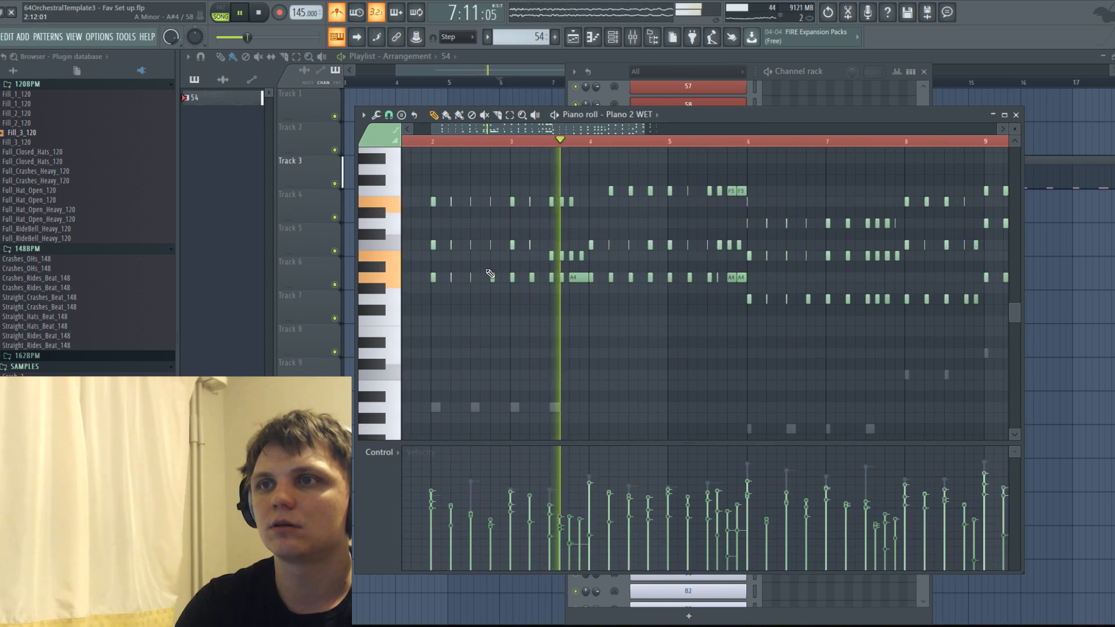
{"action": "key", "text": "space"}
Copy the lowest line of the Piano 2 WET chords, the A4 and G4 notes, into channel 64.
{"action": "left_click", "coordinate": [627, 114]}
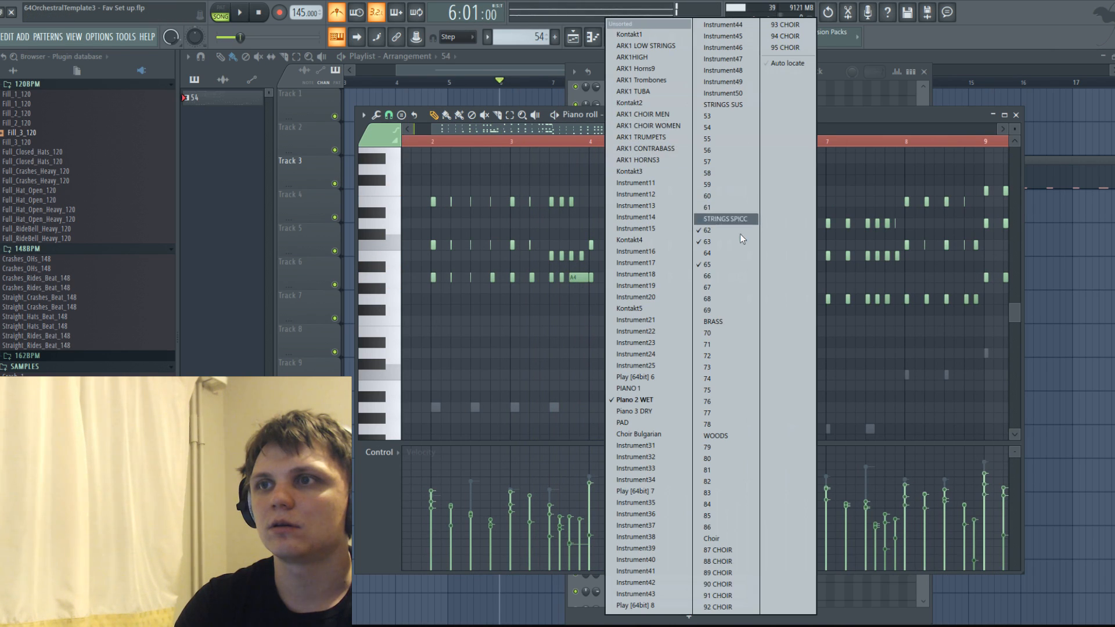
{"action": "left_click", "coordinate": [712, 257]}
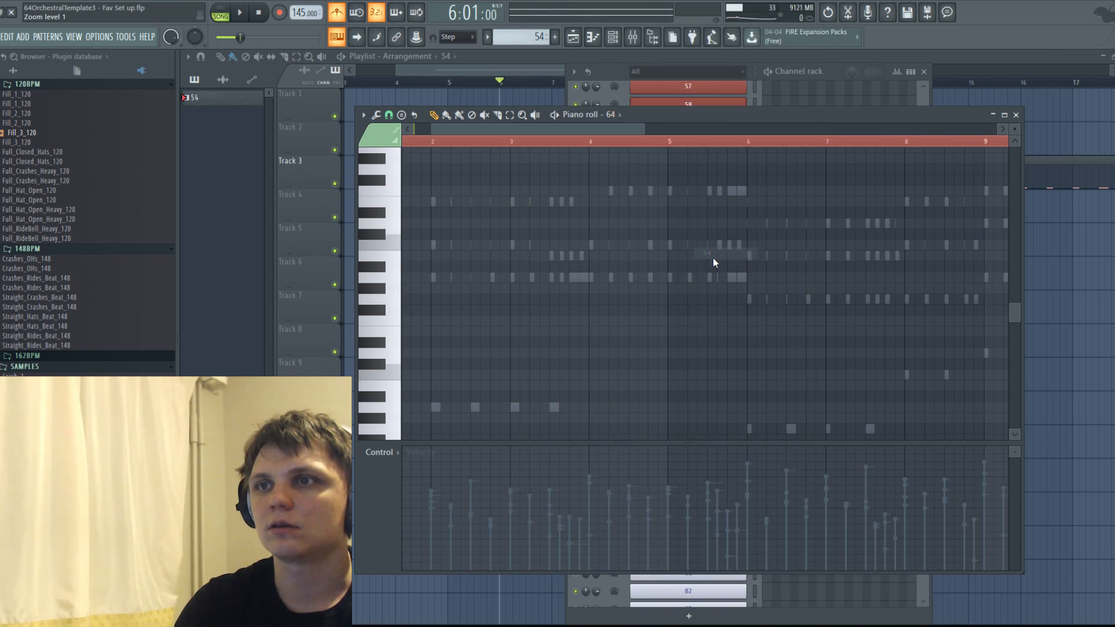
{"action": "right_click", "coordinate": [671, 278]}
{"action": "right_click", "coordinate": [671, 279]}
{"action": "scroll", "coordinate": [697, 289], "scroll_direction": "down", "scroll_amount": 2}
{"action": "left_click_drag", "start_coordinate": [883, 343], "coordinate": [378, 275]}
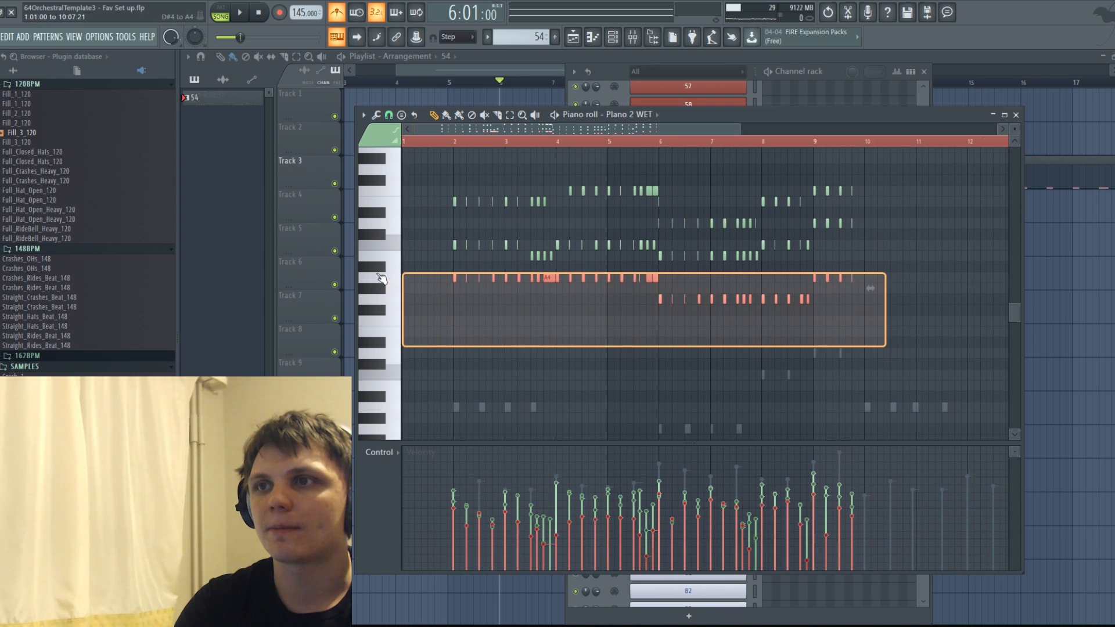
{"action": "left_click", "coordinate": [658, 116]}
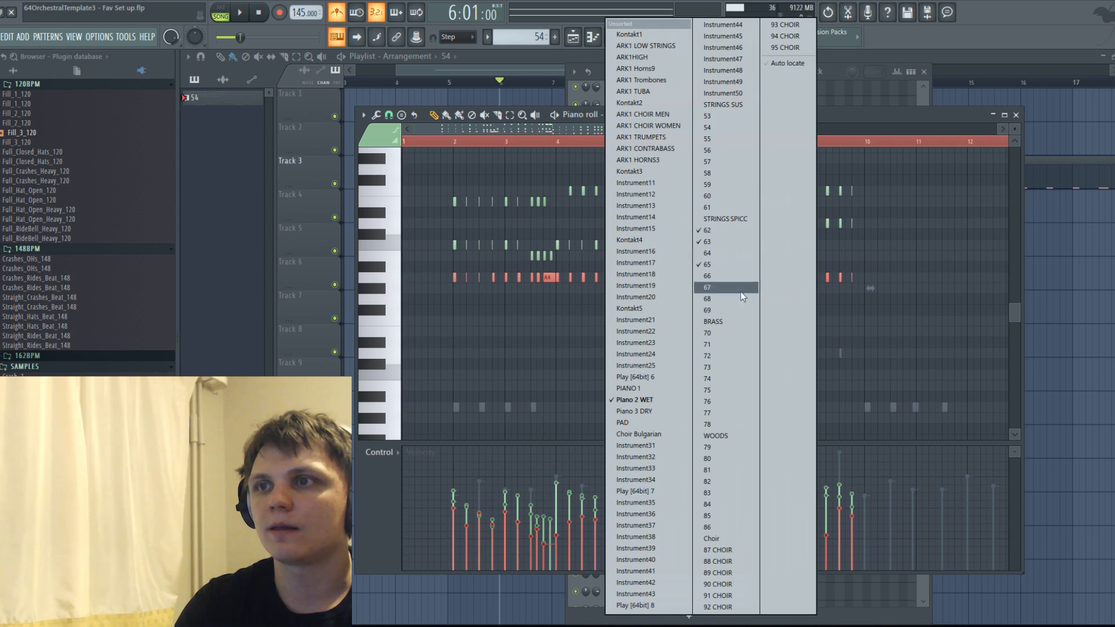
{"action": "left_click", "coordinate": [717, 257]}
Duplicate the channel 64 line five semitones lower, on E4 and D4, and play back.
{"action": "left_click_drag", "start_coordinate": [497, 289], "coordinate": [549, 328]}
{"action": "scroll", "coordinate": [549, 415], "scroll_direction": "up", "scroll_amount": 4}
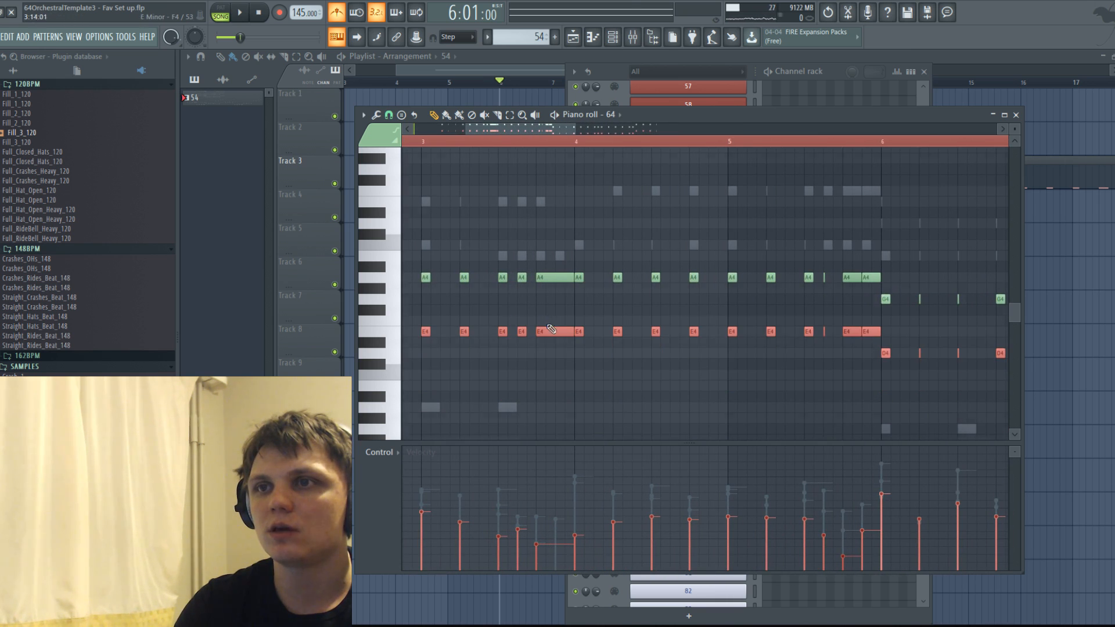
{"action": "key", "text": "space"}
{"action": "scroll", "coordinate": [577, 362], "scroll_direction": "down", "scroll_amount": 4}
{"action": "scroll", "coordinate": [573, 344], "scroll_direction": "down", "scroll_amount": 4}
{"action": "scroll", "coordinate": [570, 338], "scroll_direction": "down", "scroll_amount": 2}
{"action": "scroll", "coordinate": [583, 312], "scroll_direction": "up", "scroll_amount": 3}
{"action": "scroll", "coordinate": [582, 314], "scroll_direction": "up", "scroll_amount": 5}
{"action": "key", "text": "space"}
Lower the duplicated E4 notes of bars 4 and 5 in channel 64 to C4.
{"action": "left_click", "coordinate": [556, 364]}
{"action": "right_click", "coordinate": [555, 364]}
{"action": "scroll", "coordinate": [592, 332], "scroll_direction": "up", "scroll_amount": 3}
{"action": "left_click_drag", "start_coordinate": [560, 309], "coordinate": [808, 379]}
Play back the layered string parts and check the two-voice line in channel 64.
{"action": "key", "text": "space"}
{"action": "scroll", "coordinate": [830, 389], "scroll_direction": "down", "scroll_amount": 4}
{"action": "scroll", "coordinate": [885, 325], "scroll_direction": "down", "scroll_amount": 4}
{"action": "scroll", "coordinate": [878, 274], "scroll_direction": "up", "scroll_amount": 3}
{"action": "left_click_drag", "start_coordinate": [576, 131], "coordinate": [591, 131]}
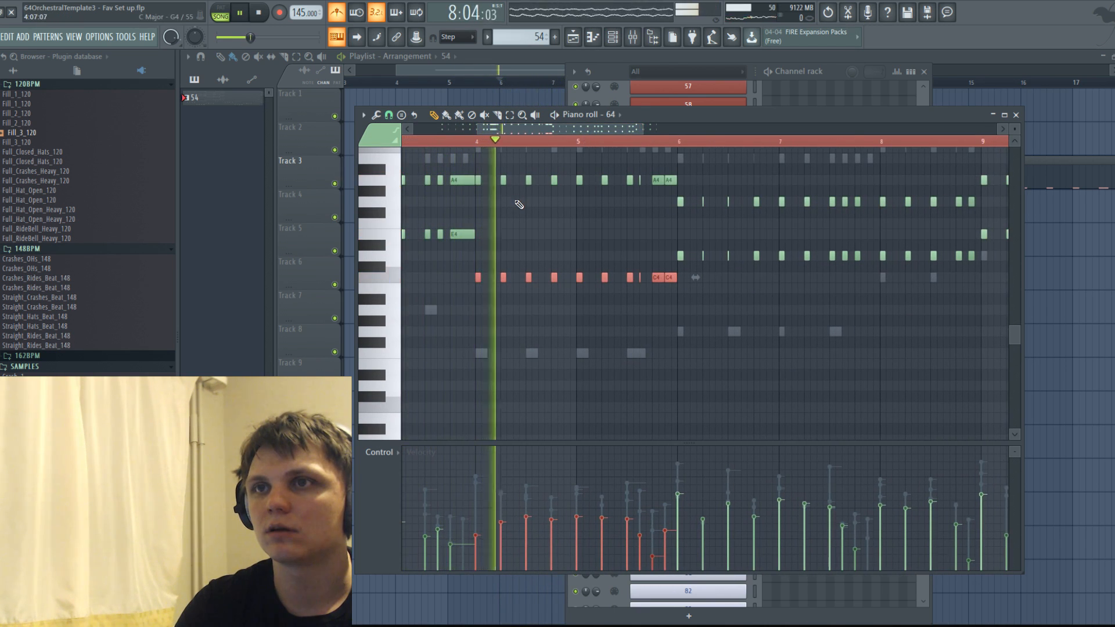
{"action": "scroll", "coordinate": [377, 261], "scroll_direction": "up", "scroll_amount": 2}
{"action": "scroll", "coordinate": [457, 273], "scroll_direction": "down", "scroll_amount": 4}
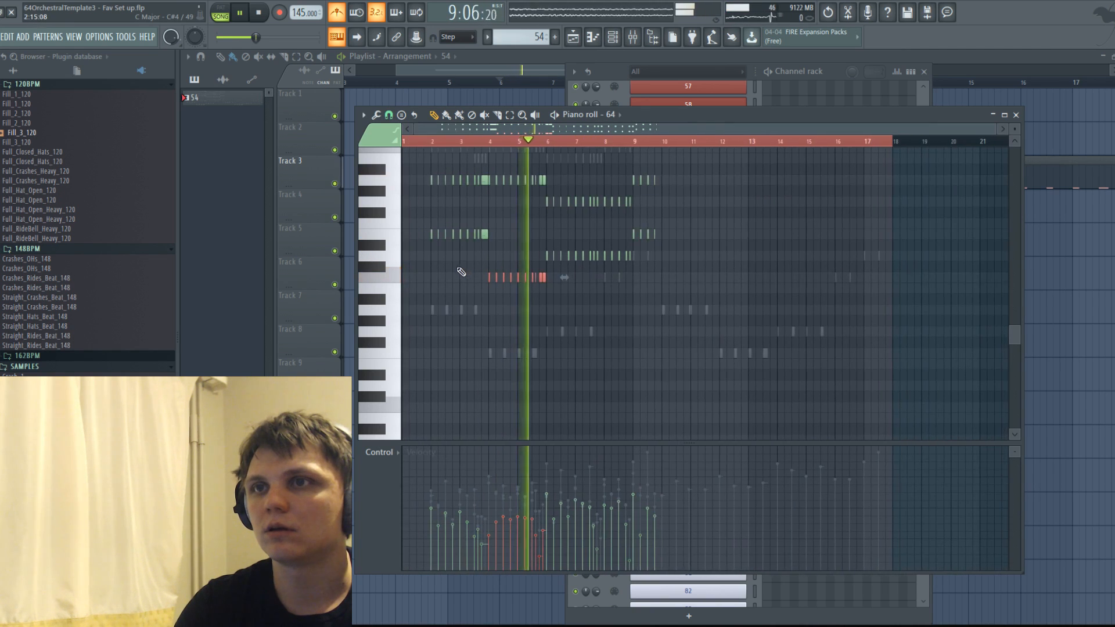
{"action": "scroll", "coordinate": [490, 266], "scroll_direction": "up", "scroll_amount": 2}
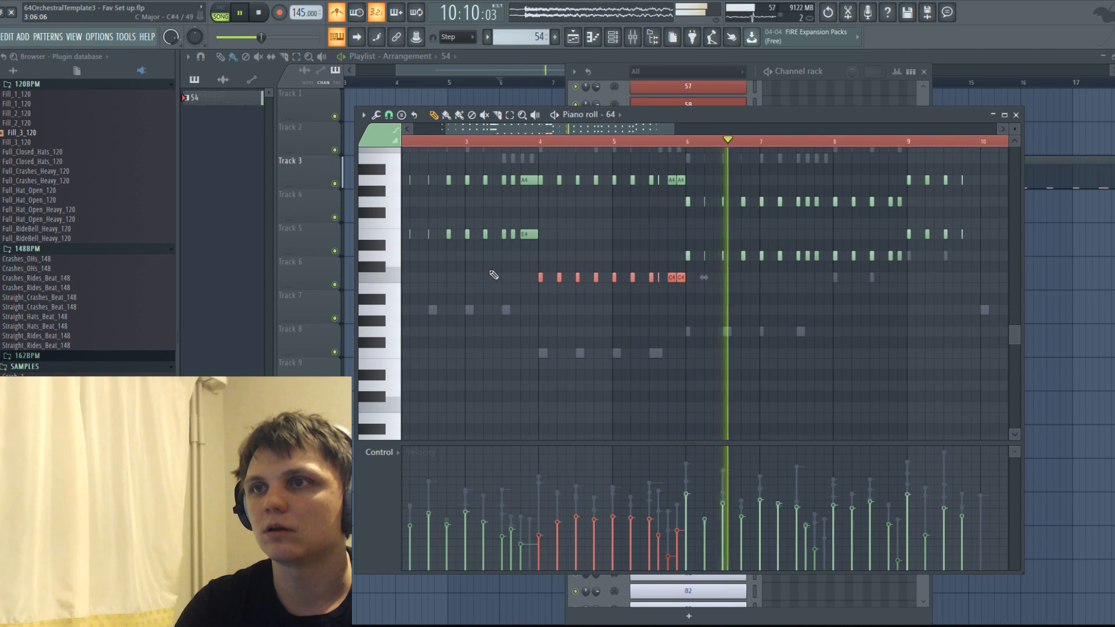
{"action": "key", "text": "space"}
Lower the last three E4 notes before bar 4 in channel 64 to D4 and play back.
{"action": "scroll", "coordinate": [537, 264], "scroll_direction": "up", "scroll_amount": 3}
{"action": "left_click_drag", "start_coordinate": [587, 235], "coordinate": [583, 257]}
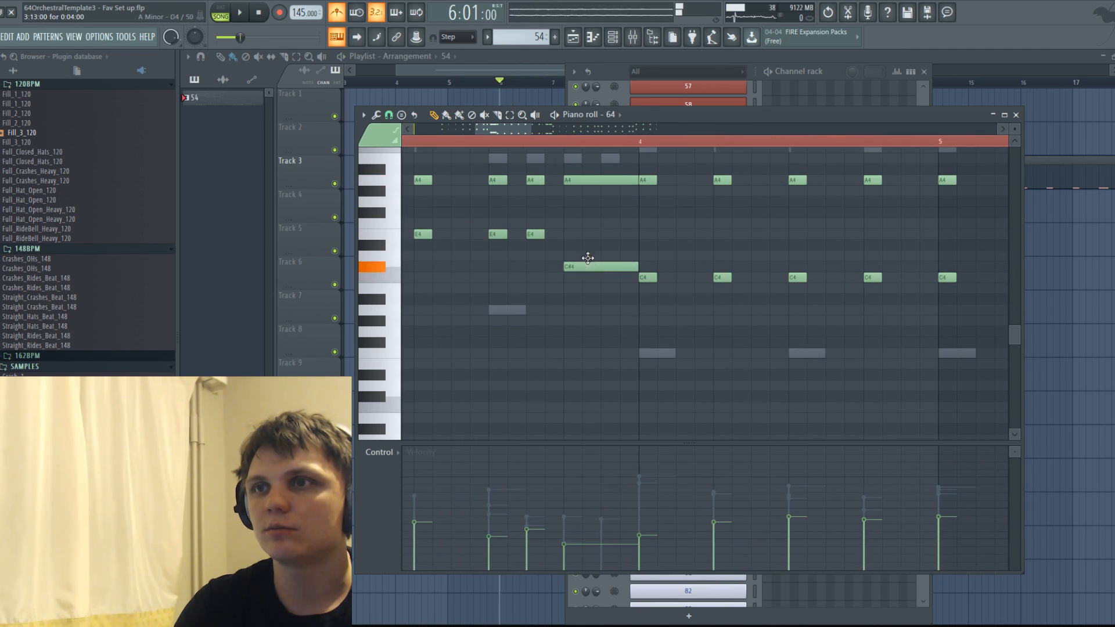
{"action": "left_click_drag", "start_coordinate": [529, 234], "coordinate": [553, 238]}
{"action": "scroll", "coordinate": [552, 239], "scroll_direction": "down", "scroll_amount": 2}
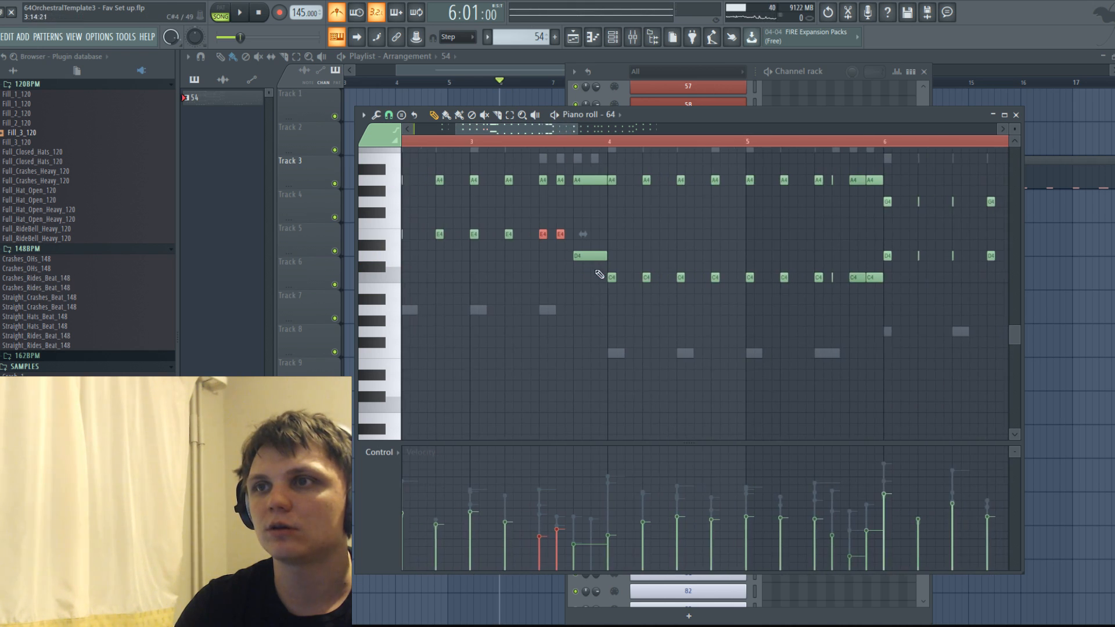
{"action": "left_click_drag", "start_coordinate": [560, 234], "coordinate": [561, 255]}
{"action": "key", "text": "space"}
{"action": "scroll", "coordinate": [575, 280], "scroll_direction": "up", "scroll_amount": 3}
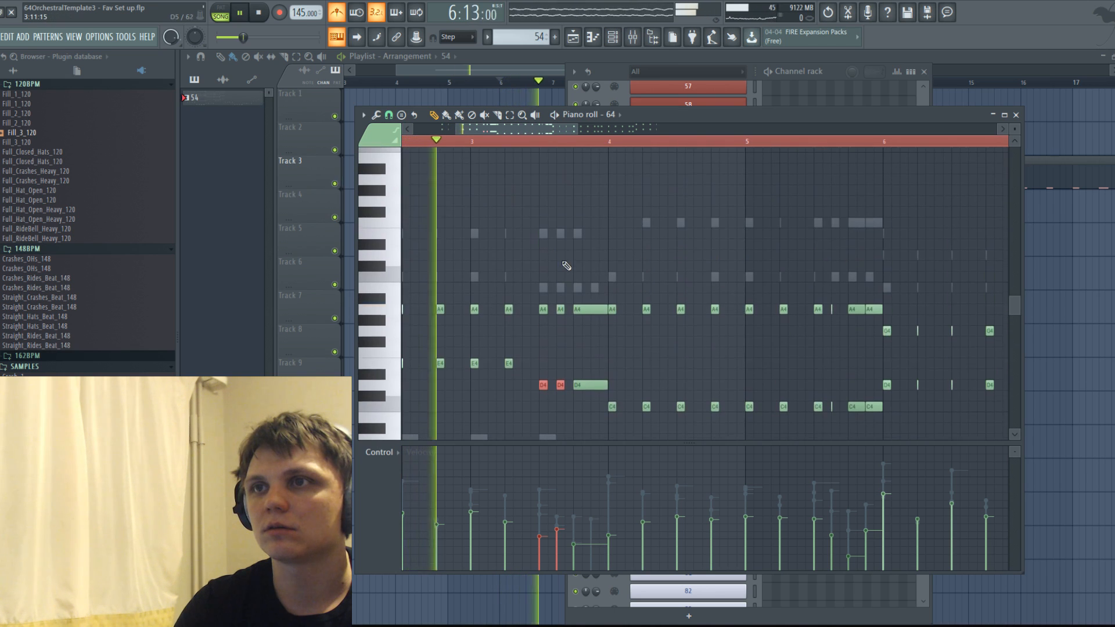
{"action": "key", "text": "space"}
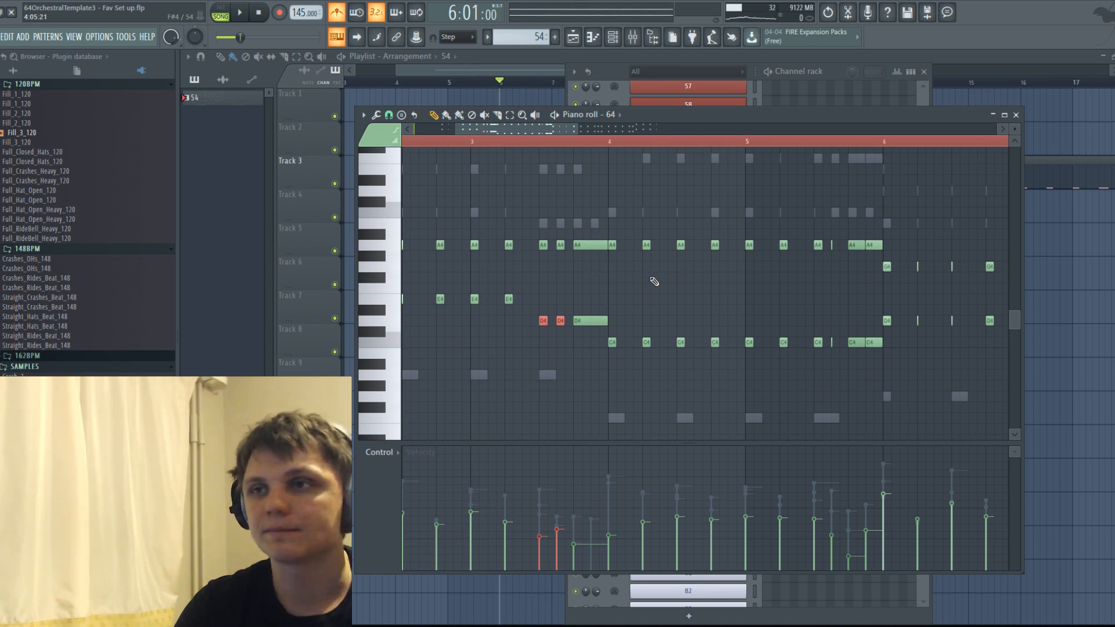
{"action": "scroll", "coordinate": [653, 281], "scroll_direction": "down", "scroll_amount": 2}
{"action": "scroll", "coordinate": [761, 292], "scroll_direction": "down", "scroll_amount": 2}
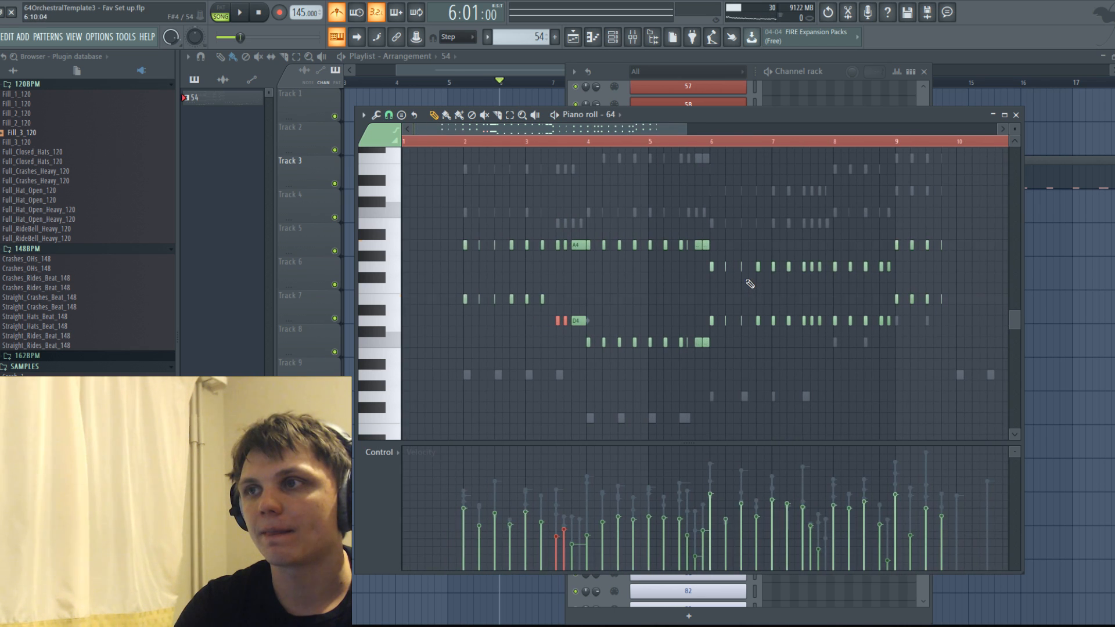
Add a two-step G3 note at 3:13:00 in channel 62, raise its velocity and play back.
{"action": "key", "text": "space"}
{"action": "scroll", "coordinate": [674, 276], "scroll_direction": "down", "scroll_amount": 2}
{"action": "right_click", "coordinate": [560, 313]}
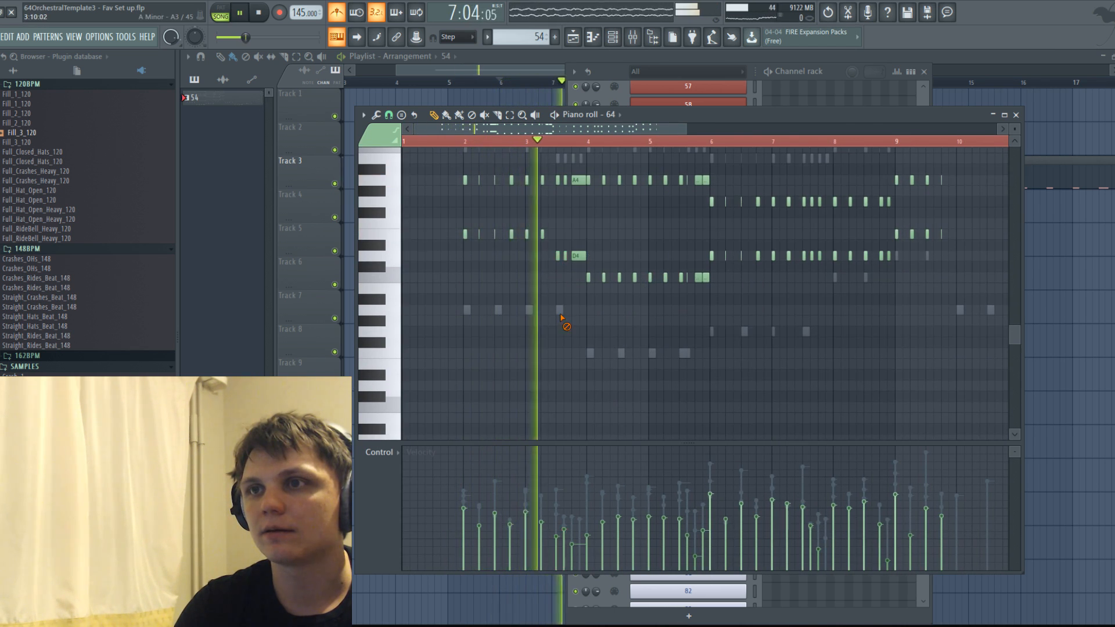
{"action": "right_click", "coordinate": [560, 313]}
{"action": "key", "text": "space"}
{"action": "left_click", "coordinate": [584, 331]}
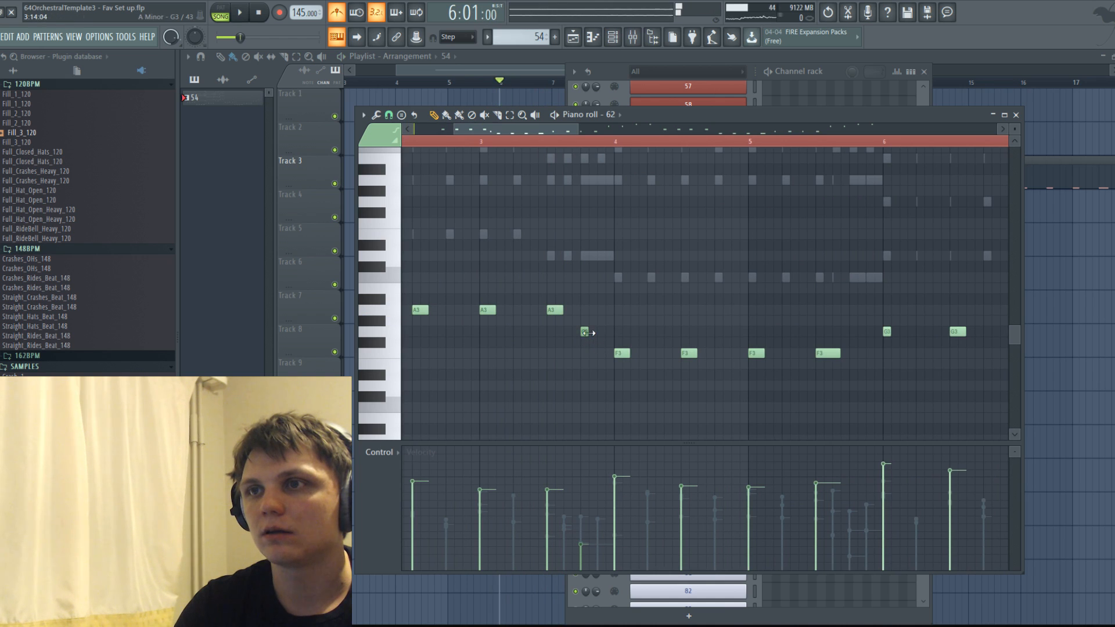
{"action": "key", "text": "space"}
{"action": "left_click_drag", "start_coordinate": [614, 336], "coordinate": [593, 330]}
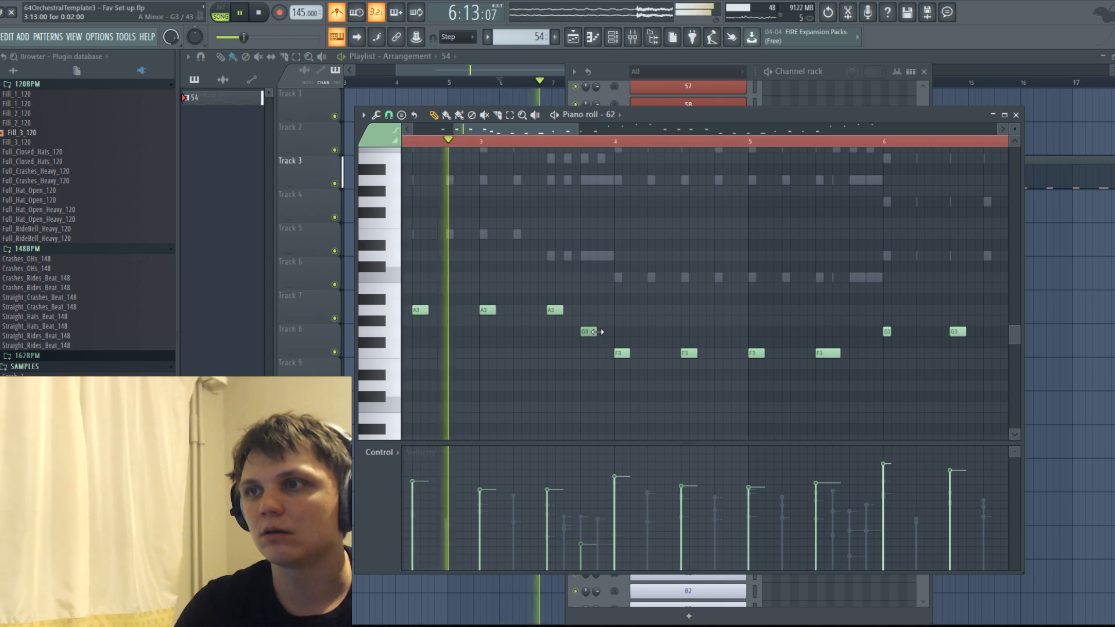
{"action": "key", "text": "space"}
{"action": "scroll", "coordinate": [591, 332], "scroll_direction": "up", "scroll_amount": 5}
{"action": "key", "text": "space"}
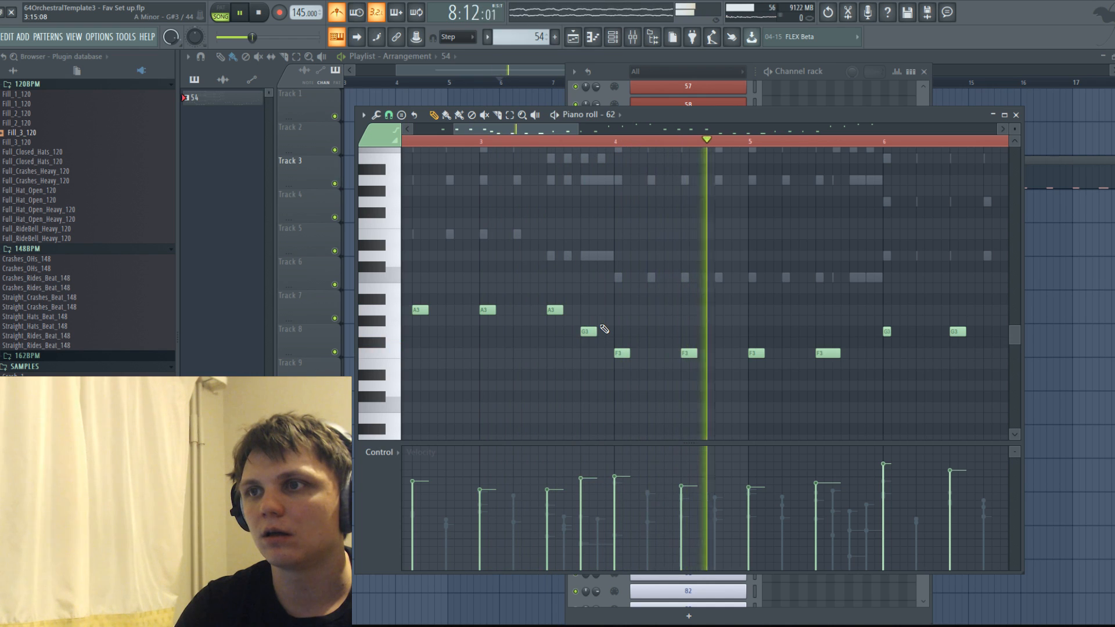
Add an A3 note just before bar 8 in channel 62 and play back from about bar 6.
{"action": "left_click", "coordinate": [591, 141]}
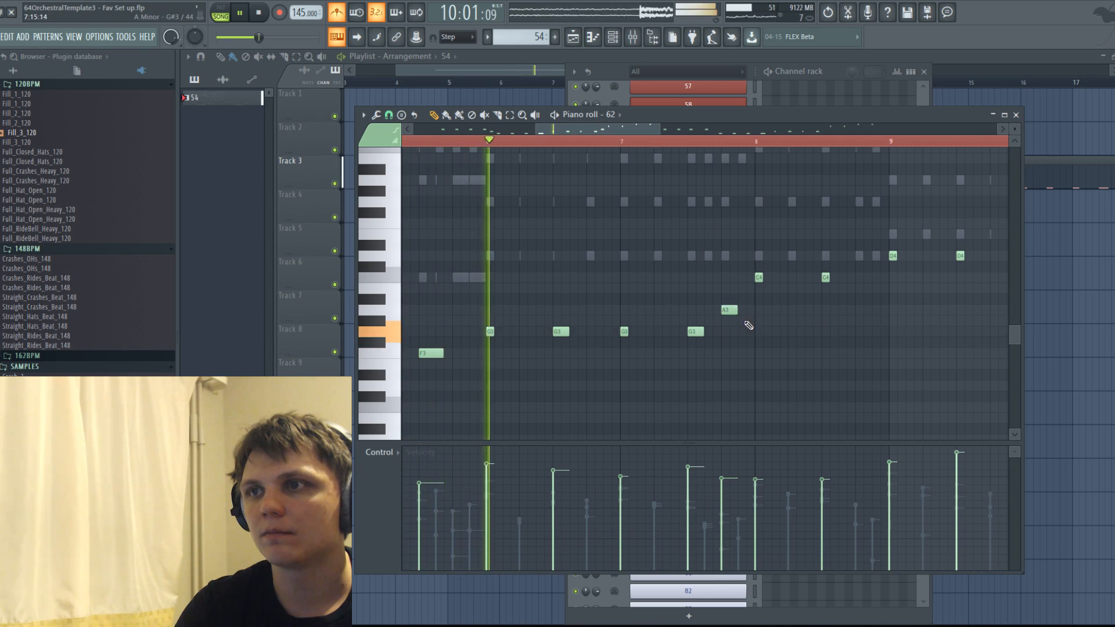
{"action": "scroll", "coordinate": [771, 322], "scroll_direction": "down", "scroll_amount": 2}
{"action": "scroll", "coordinate": [900, 300], "scroll_direction": "up", "scroll_amount": 2}
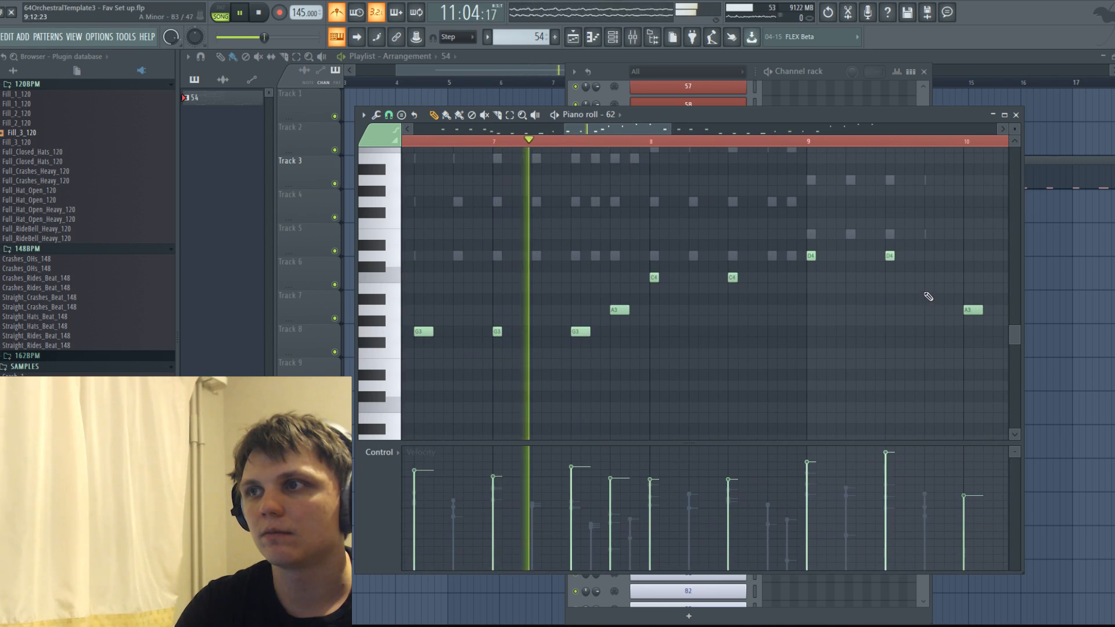
Add two-step C4 and B3 notes leading into bar 10 in channel 62 while playing back.
{"action": "left_click", "coordinate": [951, 288]}
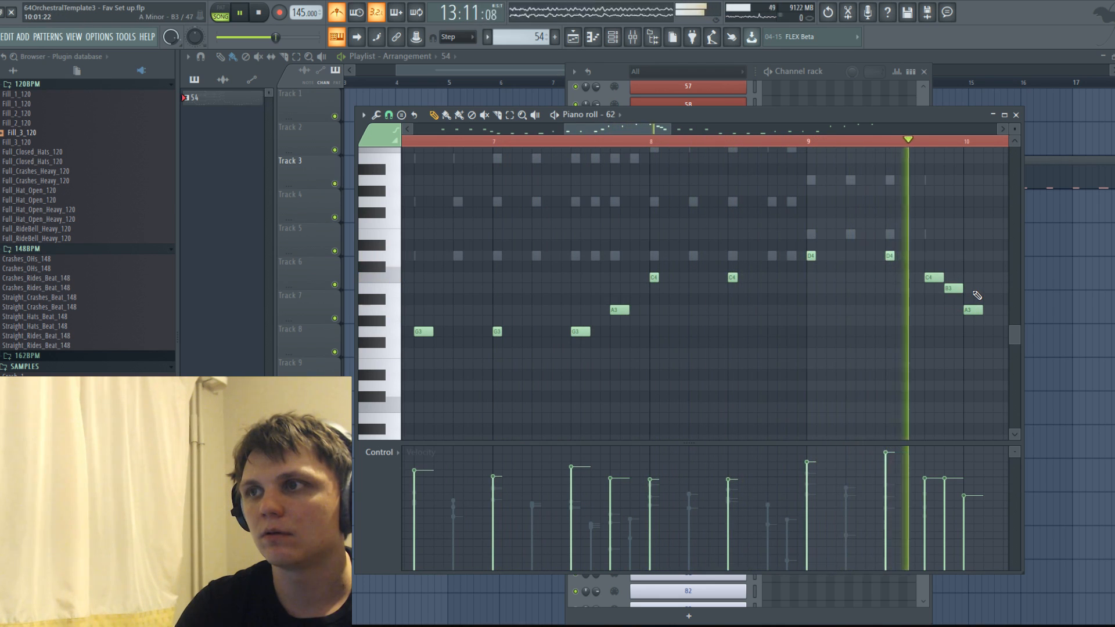
{"action": "scroll", "coordinate": [977, 296], "scroll_direction": "down", "scroll_amount": 3}
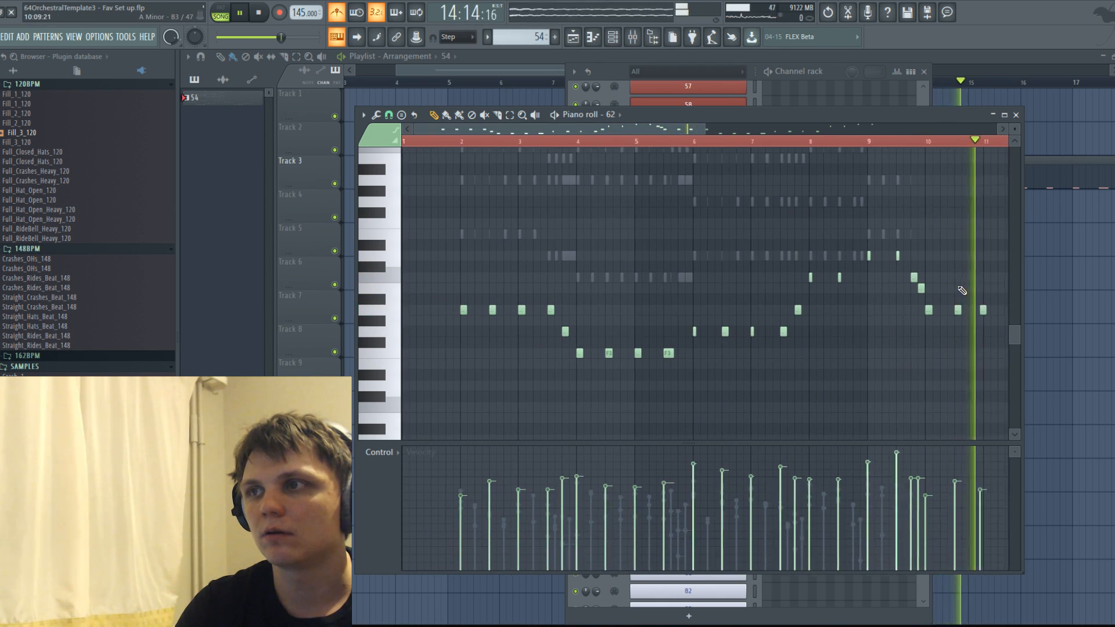
{"action": "scroll", "coordinate": [940, 288], "scroll_direction": "up", "scroll_amount": 5}
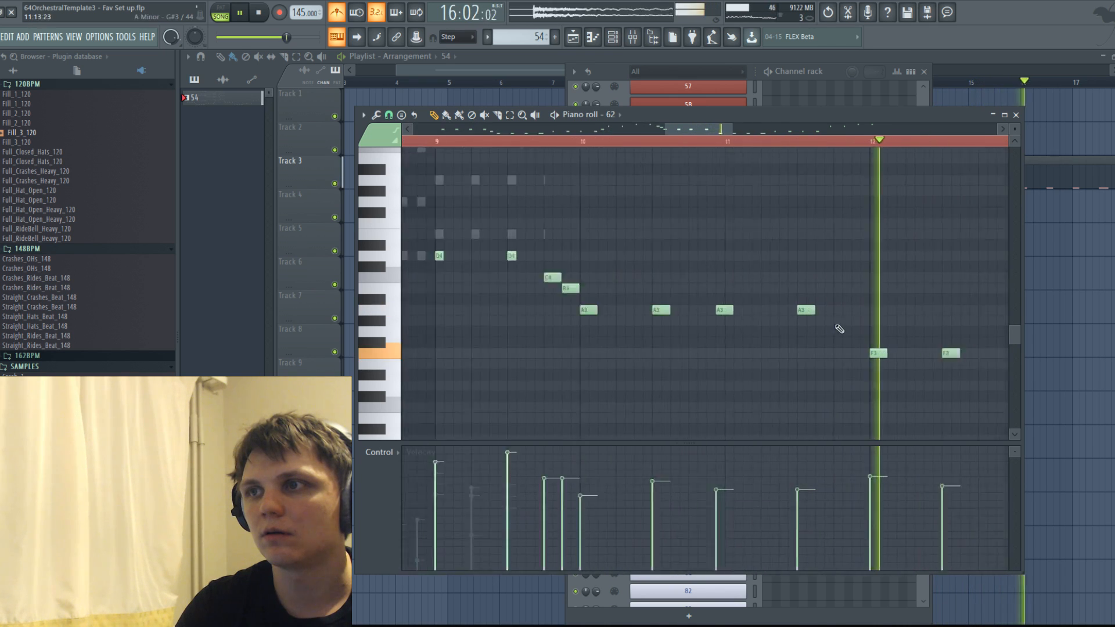
{"action": "mouse_move", "coordinate": [610, 310]}
{"action": "left_mouse_down"}
{"action": "mouse_move", "coordinate": [629, 310]}
{"action": "mouse_move", "coordinate": [618, 309]}
{"action": "left_mouse_up"}
{"action": "right_click", "coordinate": [595, 311]}
{"action": "right_click", "coordinate": [595, 310]}
Delete all notes from channel 63 and stop playback.
{"action": "scroll", "coordinate": [617, 309], "scroll_direction": "down", "scroll_amount": 5}
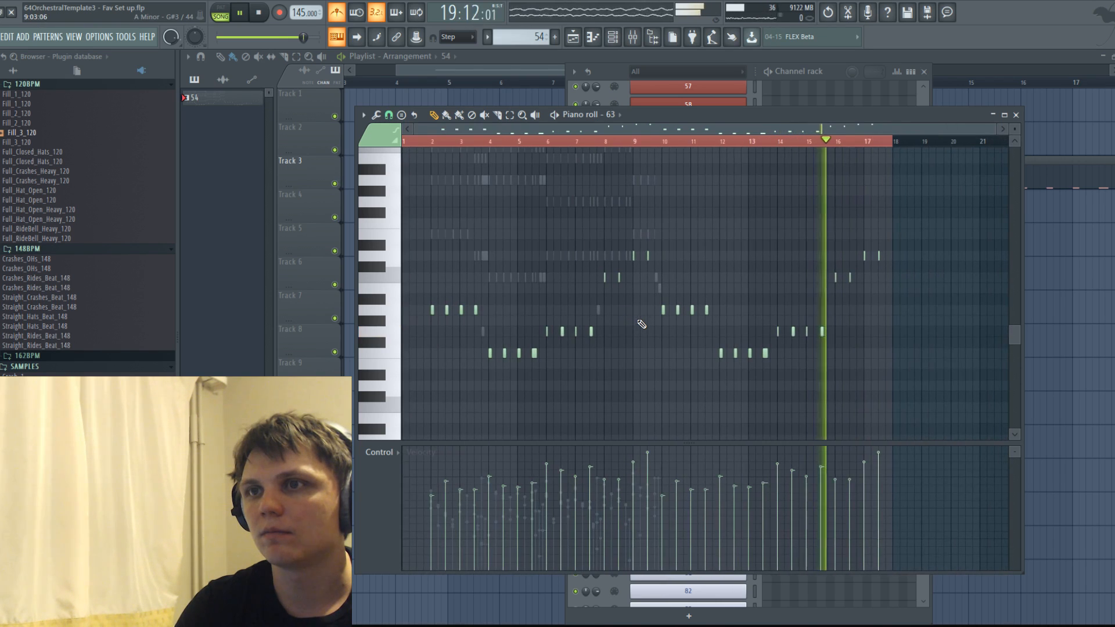
{"action": "left_click_drag", "start_coordinate": [960, 378], "coordinate": [667, 186]}
{"action": "key", "text": "Delete"}
{"action": "key", "text": "space"}
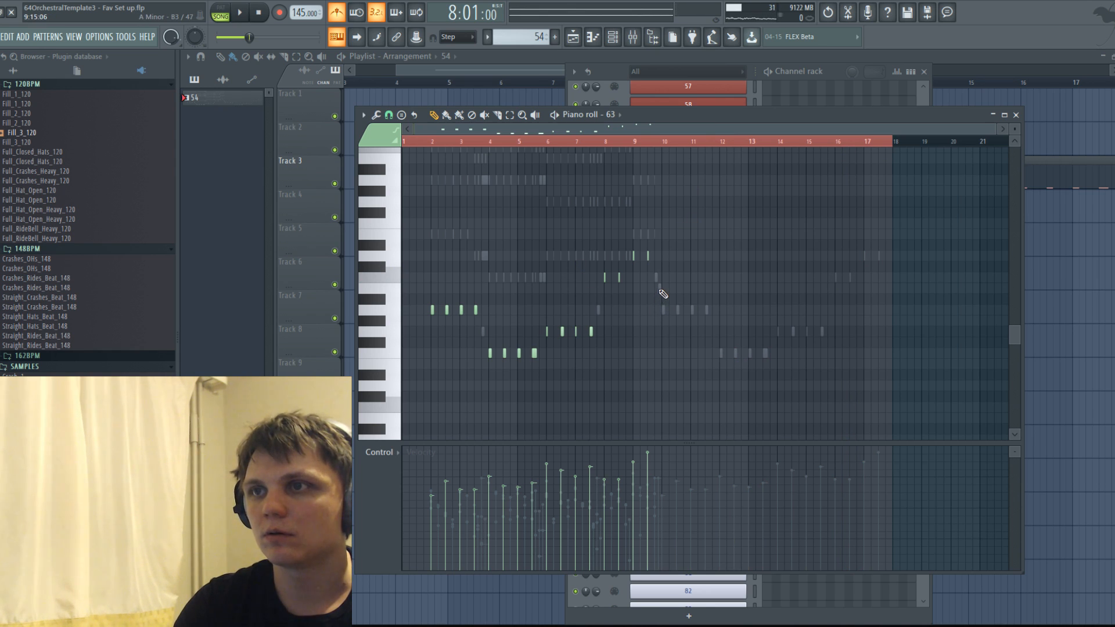
{"action": "key", "text": "ctrl+a"}
{"action": "key", "text": "Delete"}
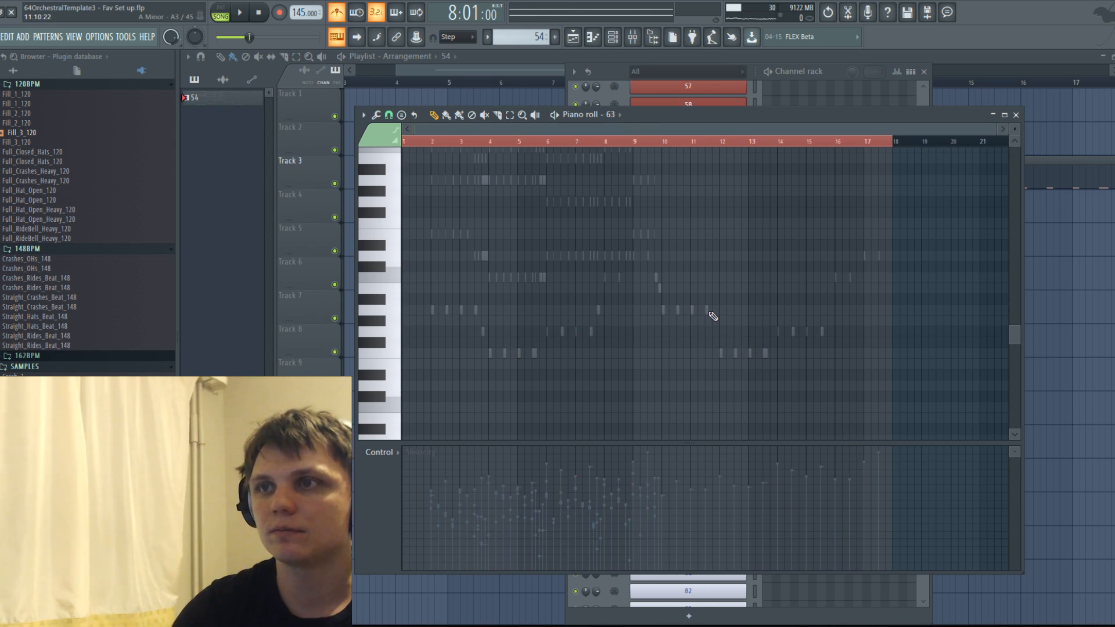
Copy all notes from channel 62 into channel 63 and align them to start at bar 2.
{"action": "double_click", "coordinate": [659, 286]}
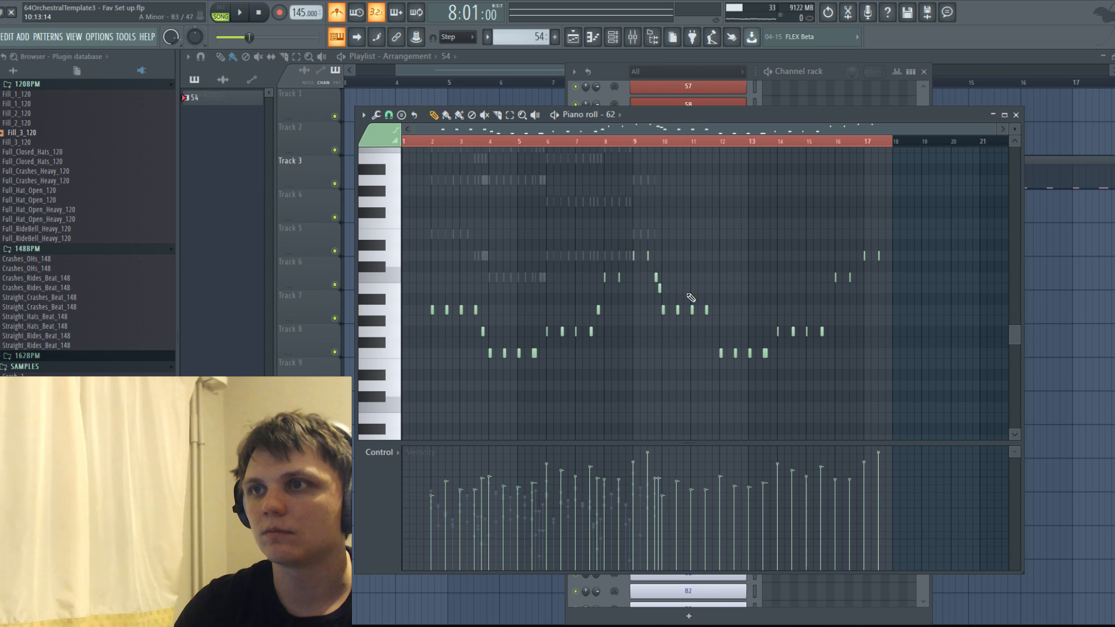
{"action": "left_click", "coordinate": [618, 121]}
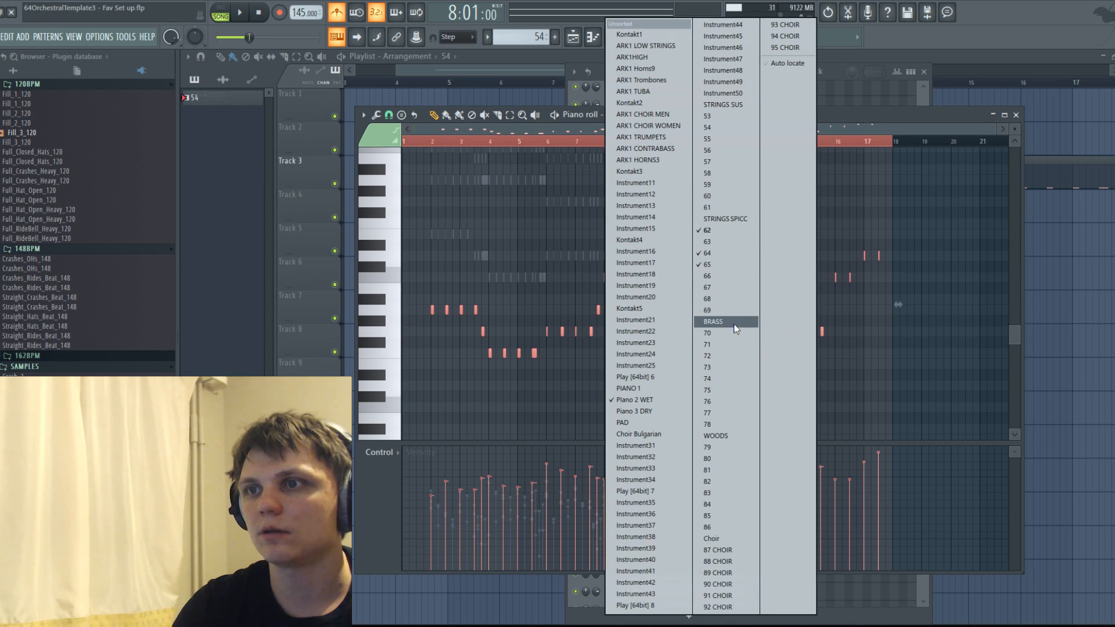
{"action": "left_click", "coordinate": [727, 230]}
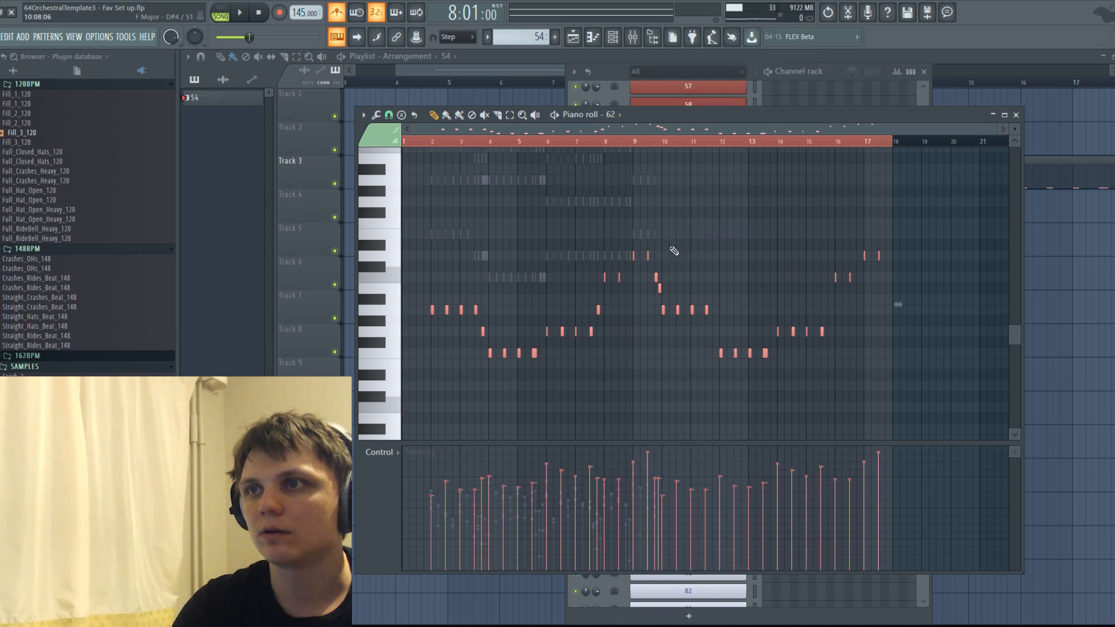
{"action": "left_click", "coordinate": [624, 116]}
{"action": "left_click", "coordinate": [712, 240]}
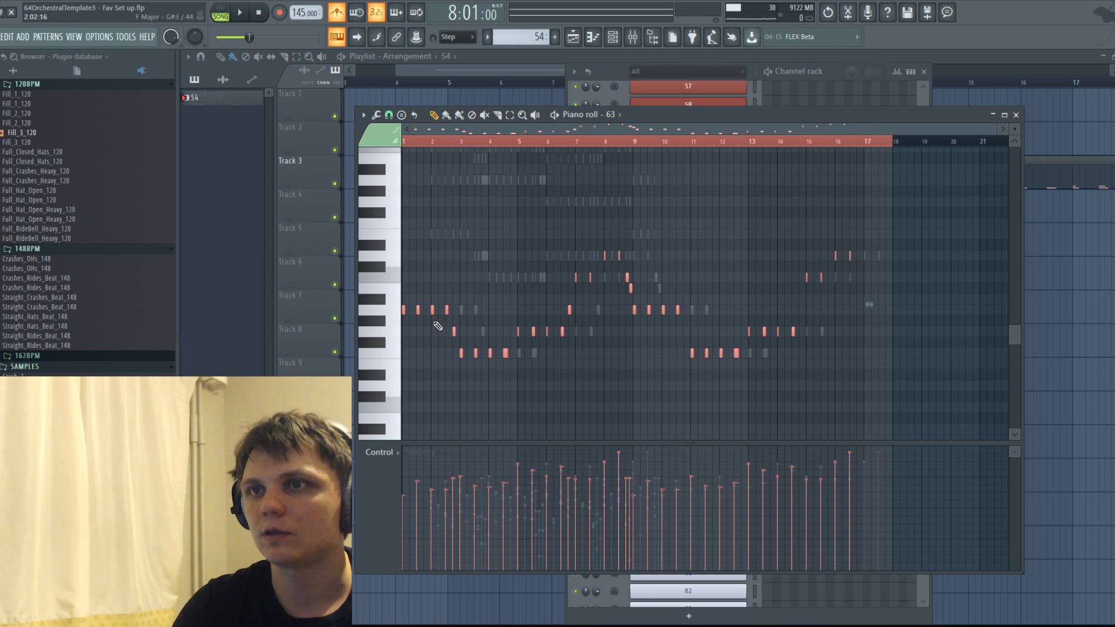
{"action": "left_click_drag", "start_coordinate": [446, 312], "coordinate": [476, 318]}
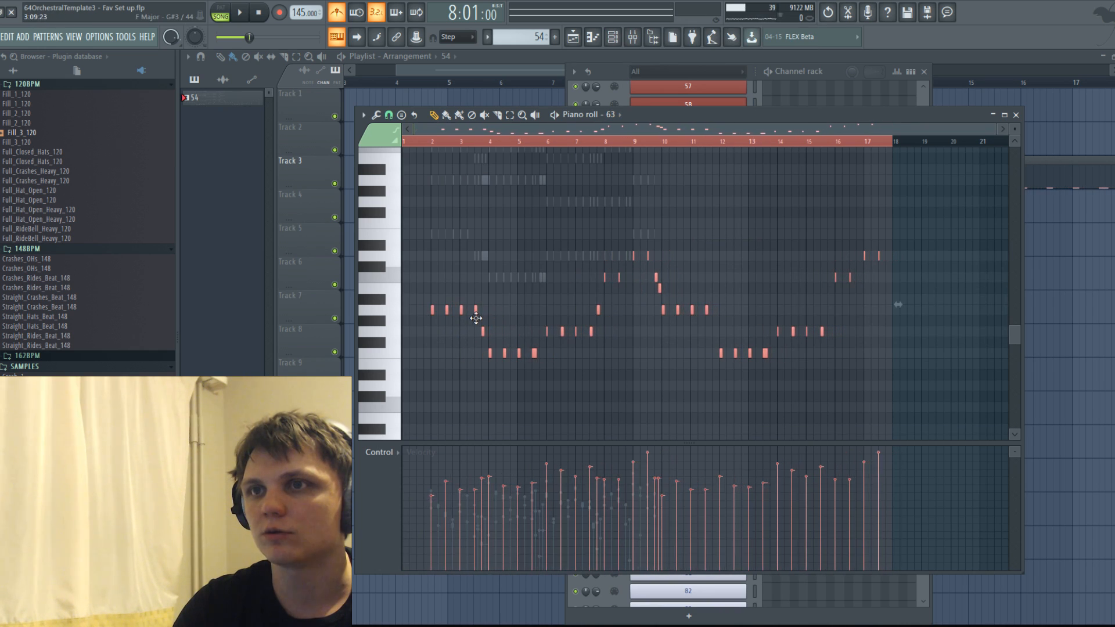
Add an upper voice of E4, D4 and C4 notes above the bass across bars 2 to 5 in channel 63.
{"action": "scroll", "coordinate": [444, 221], "scroll_direction": "up", "scroll_amount": 6}
{"action": "left_click", "coordinate": [479, 235]}
{"action": "left_click", "coordinate": [544, 235]}
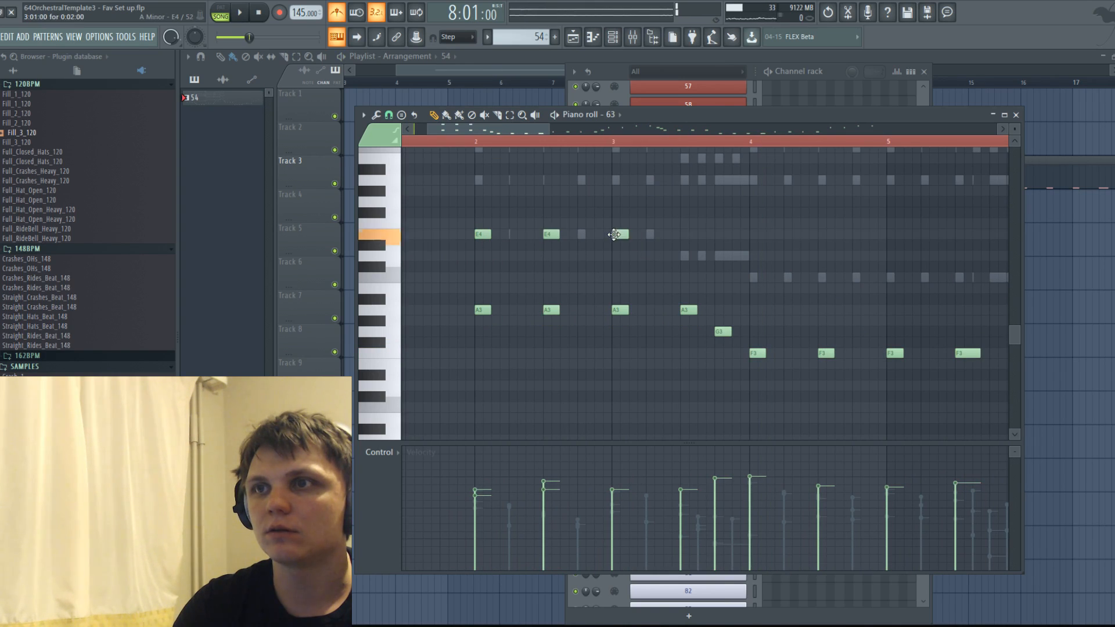
{"action": "left_click", "coordinate": [682, 256]}
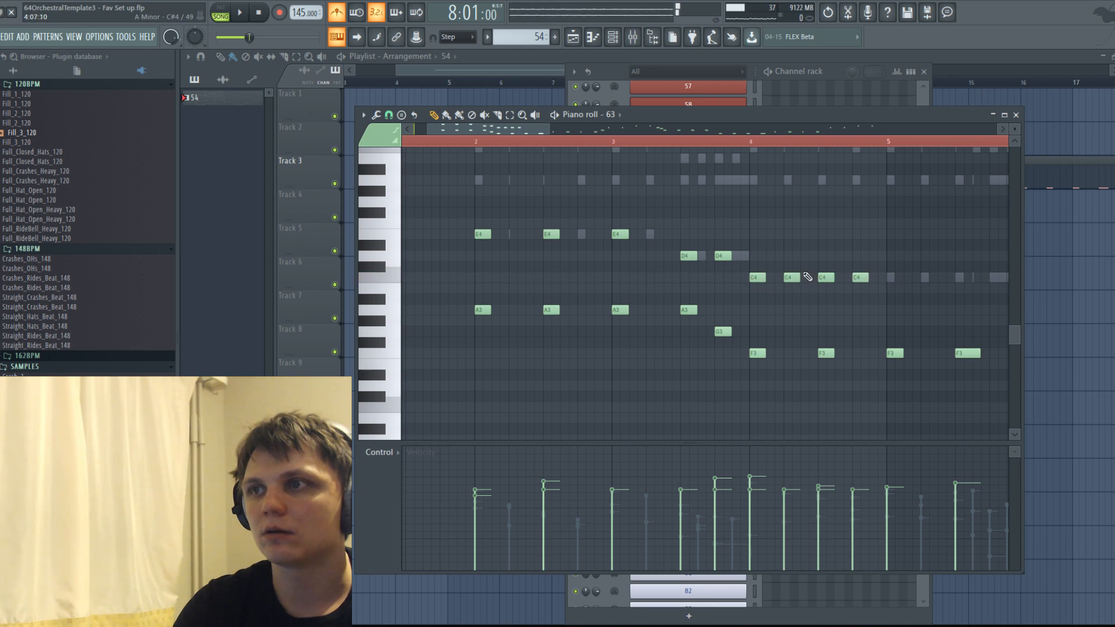
{"action": "left_click", "coordinate": [897, 280]}
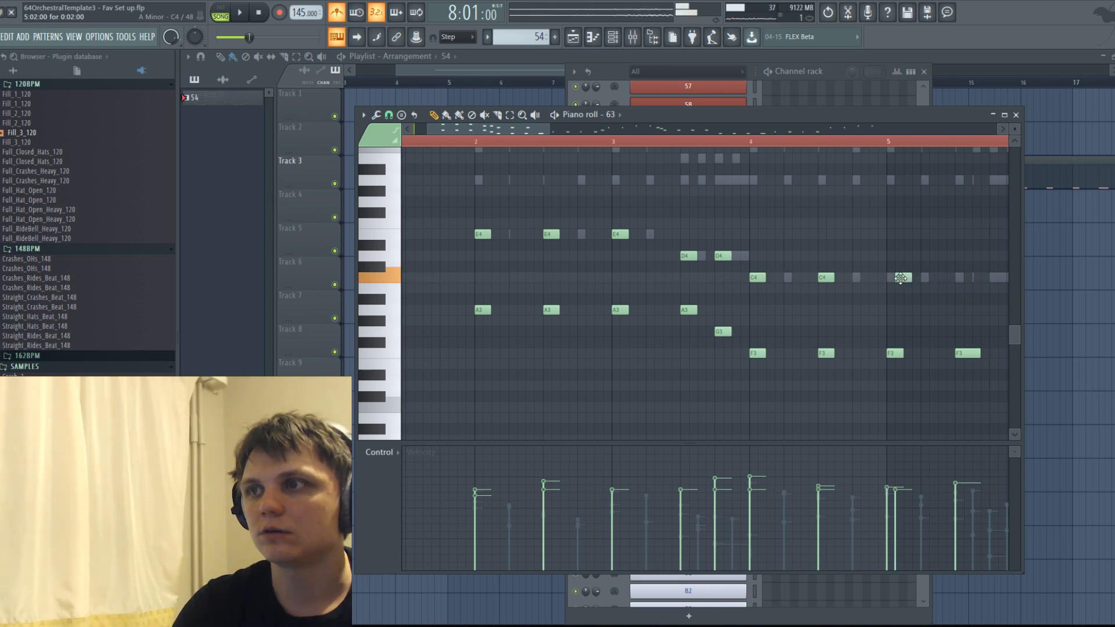
{"action": "left_click", "coordinate": [957, 278]}
Add D4 notes above each bass note in bars 6 and 7 in channel 63.
{"action": "scroll", "coordinate": [876, 258], "scroll_direction": "down", "scroll_amount": 4}
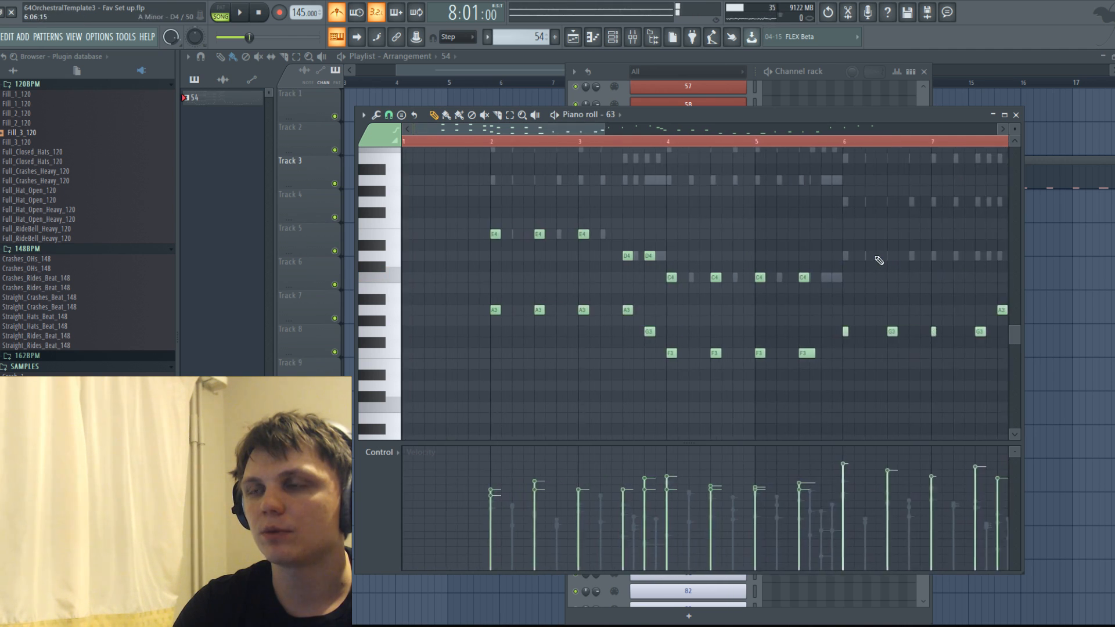
{"action": "scroll", "coordinate": [720, 308], "scroll_direction": "up", "scroll_amount": 4}
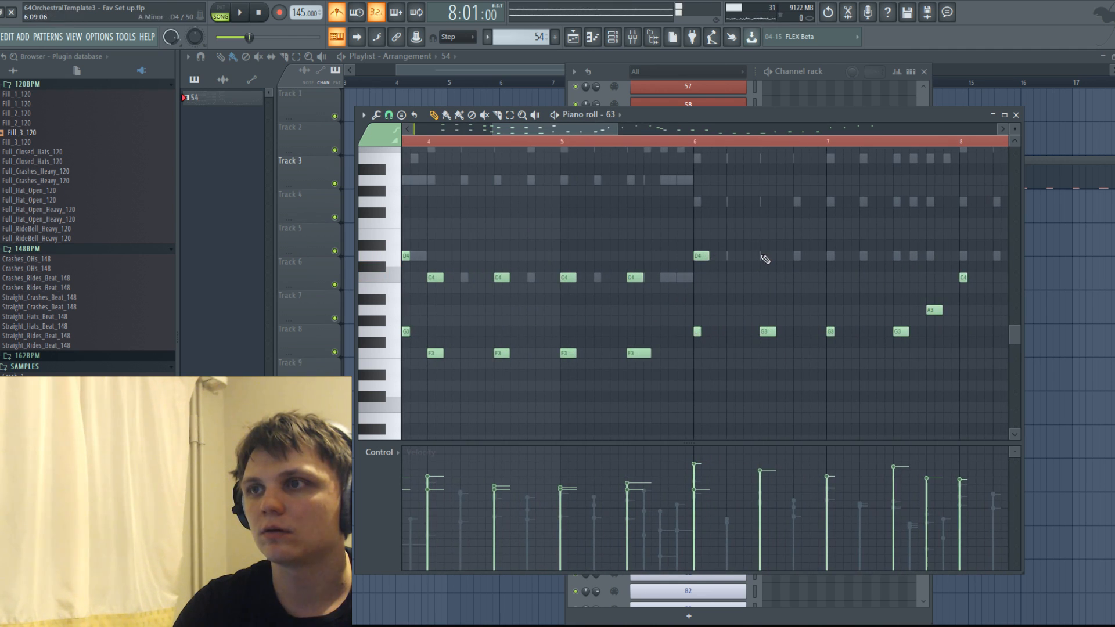
{"action": "left_click", "coordinate": [931, 256]}
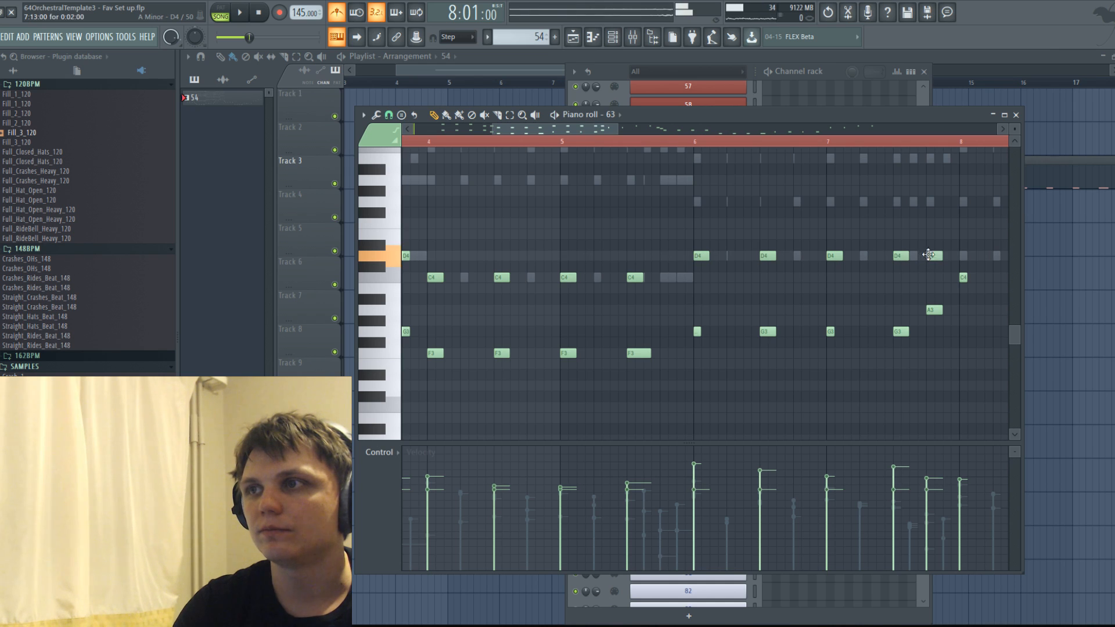
Select the C4 and D4 notes in bars 8 and 9 of channel 63 and lower them one octave.
{"action": "left_click_drag", "start_coordinate": [605, 131], "coordinate": [663, 131]}
{"action": "left_click_drag", "start_coordinate": [672, 273], "coordinate": [823, 310]}
{"action": "left_click_drag", "start_coordinate": [969, 348], "coordinate": [769, 245]}
{"action": "left_click_drag", "start_coordinate": [904, 323], "coordinate": [677, 219]}
{"action": "key", "text": "ctrl+Down"}
{"action": "scroll", "coordinate": [775, 288], "scroll_direction": "down", "scroll_amount": 2}
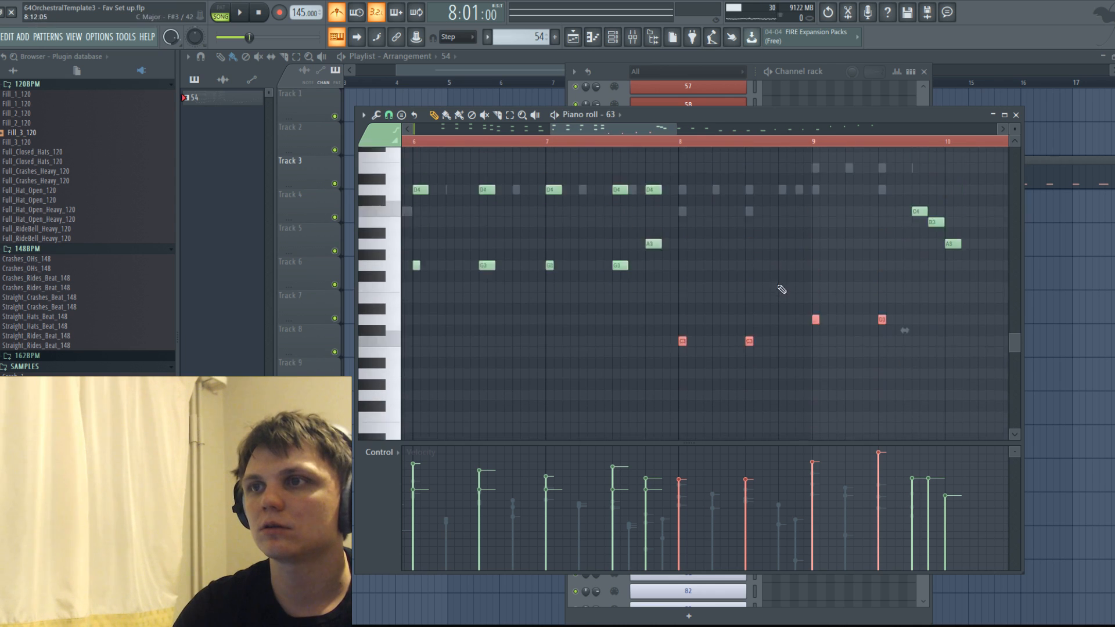
Lower the matching C4 and D4 notes in bars 8 and 9 of channel 62 by one octave.
{"action": "scroll", "coordinate": [778, 283], "scroll_direction": "up", "scroll_amount": 2}
{"action": "key", "text": "ctrl+Up"}
{"action": "left_click_drag", "start_coordinate": [664, 176], "coordinate": [887, 315]}
{"action": "key", "text": "ctrl+Down"}
{"action": "scroll", "coordinate": [614, 341], "scroll_direction": "up", "scroll_amount": 2}
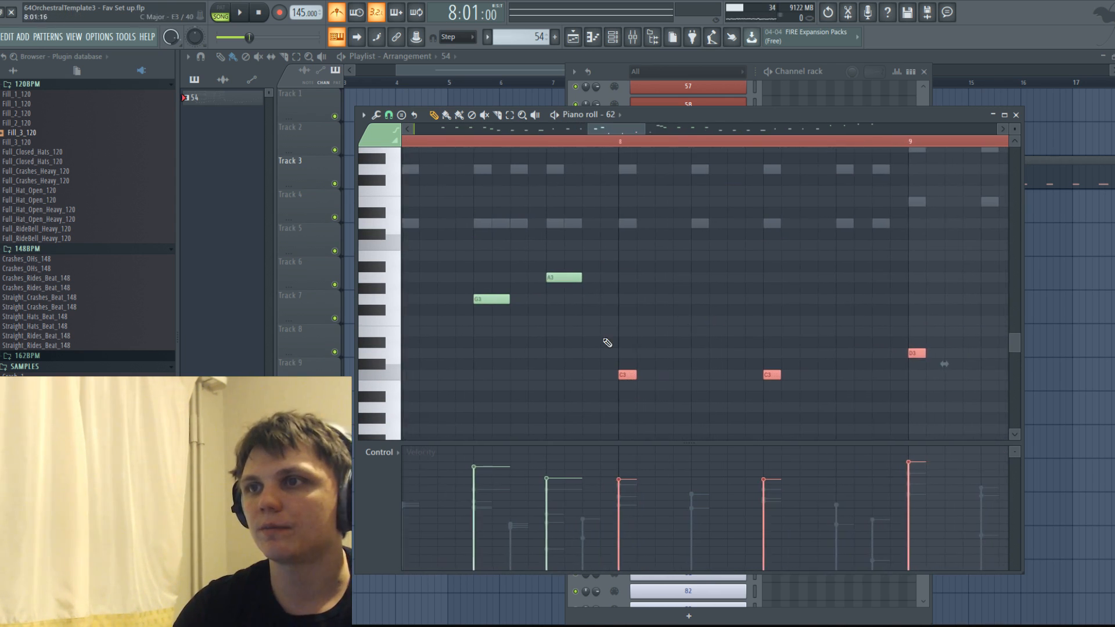
Lower the A3 note just before bar 8 to D3 in channels 62 and 63 and play back.
{"action": "left_click_drag", "start_coordinate": [567, 278], "coordinate": [565, 353]}
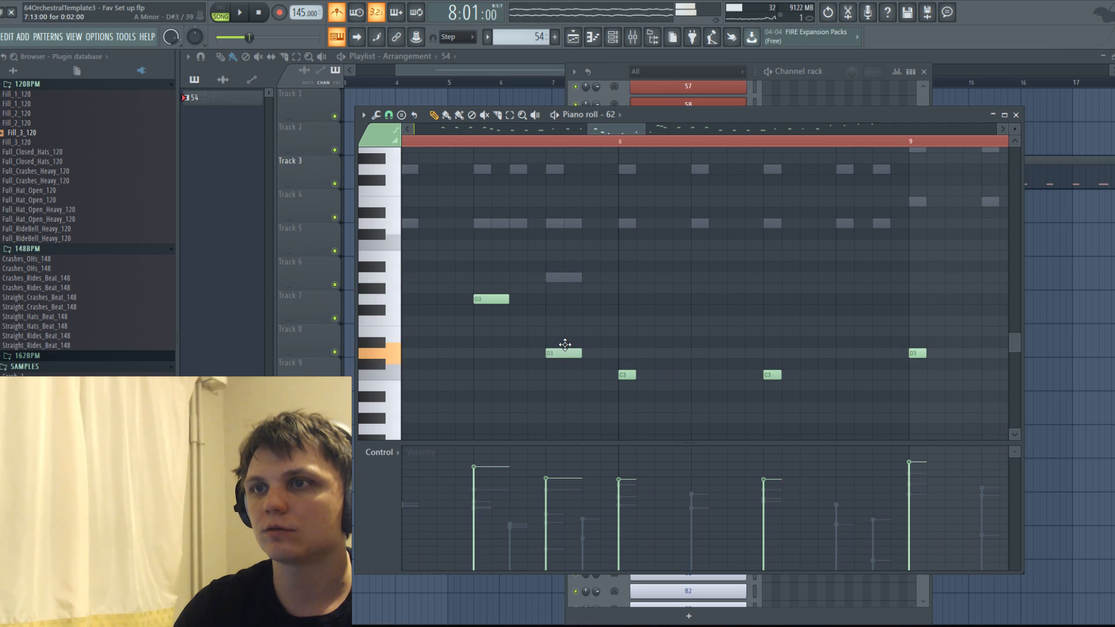
{"action": "right_click", "coordinate": [562, 280]}
{"action": "left_click_drag", "start_coordinate": [563, 280], "coordinate": [574, 354]}
{"action": "key", "text": "space"}
{"action": "scroll", "coordinate": [581, 325], "scroll_direction": "down", "scroll_amount": 3}
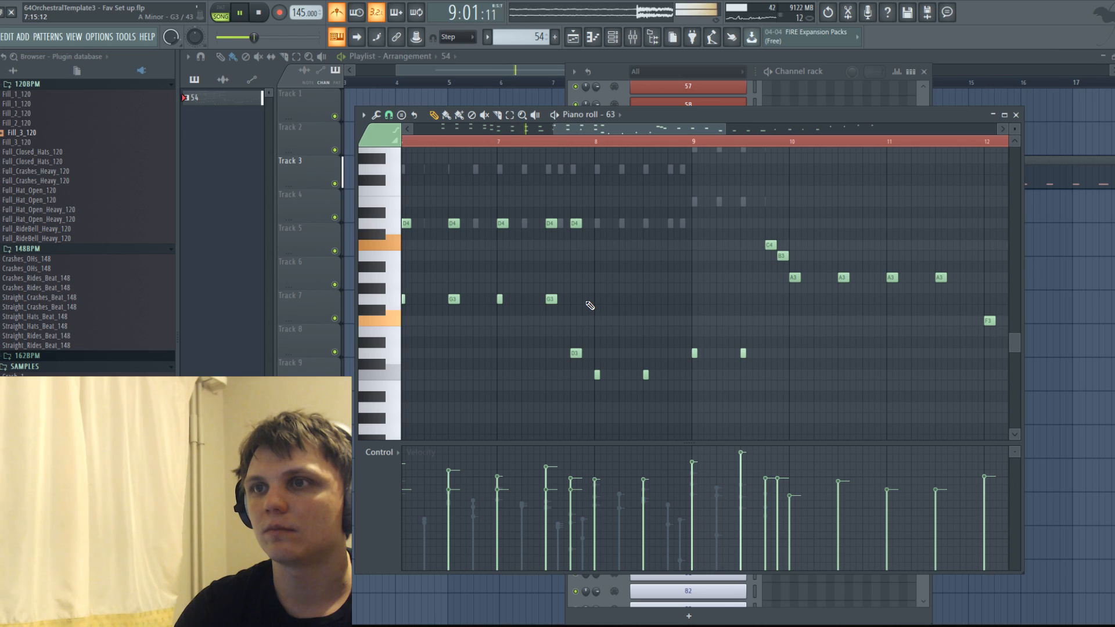
{"action": "scroll", "coordinate": [580, 302], "scroll_direction": "down", "scroll_amount": 2}
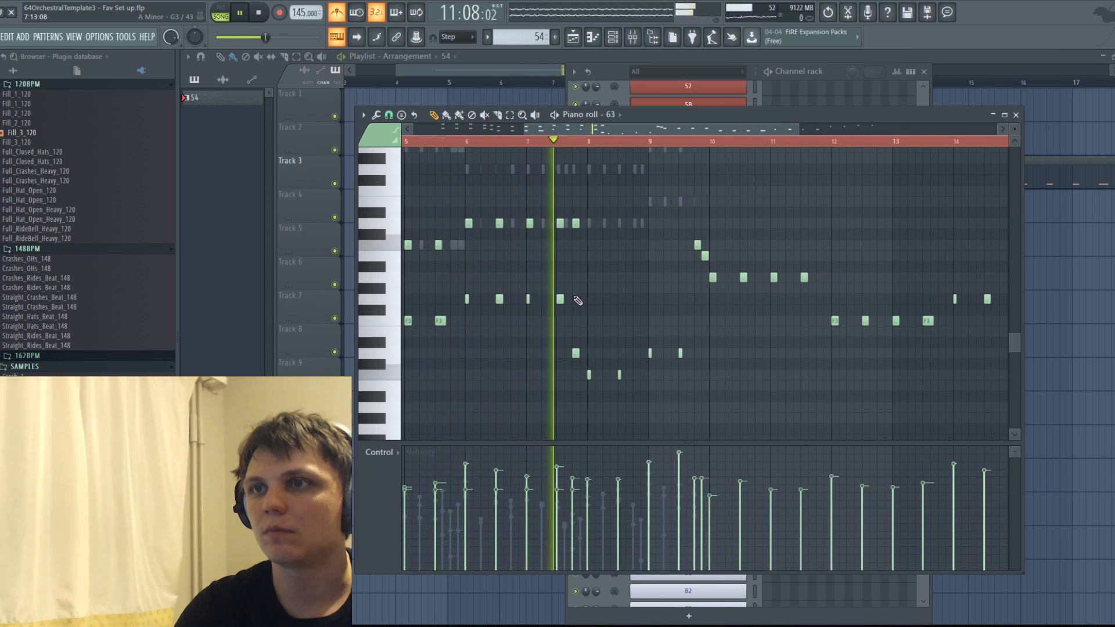
{"action": "scroll", "coordinate": [659, 311], "scroll_direction": "up", "scroll_amount": 3}
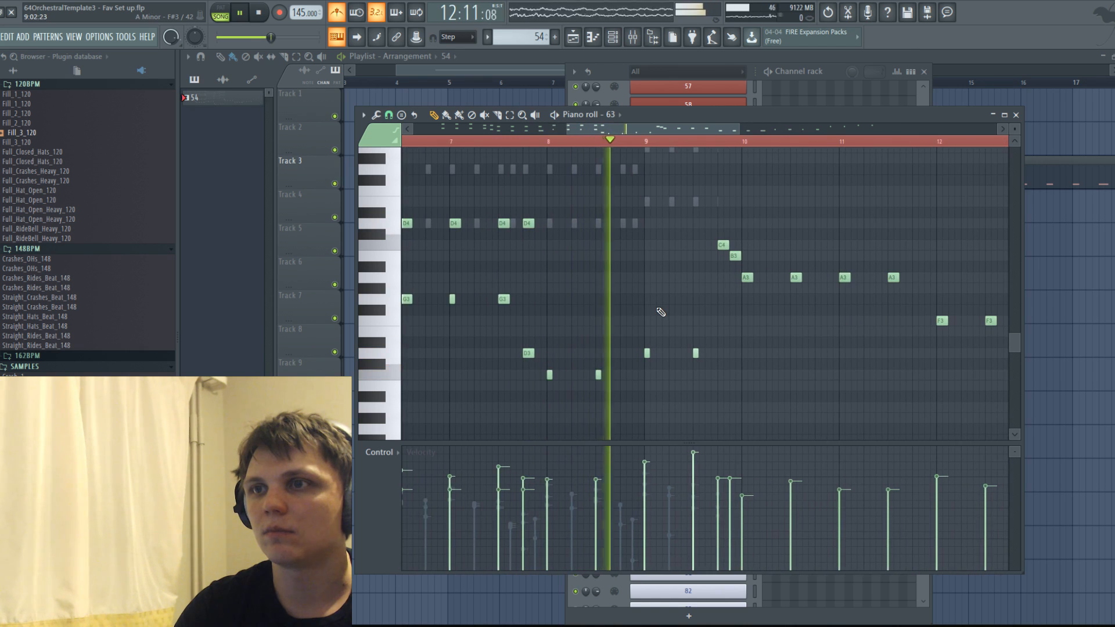
{"action": "scroll", "coordinate": [682, 314], "scroll_direction": "up", "scroll_amount": 2}
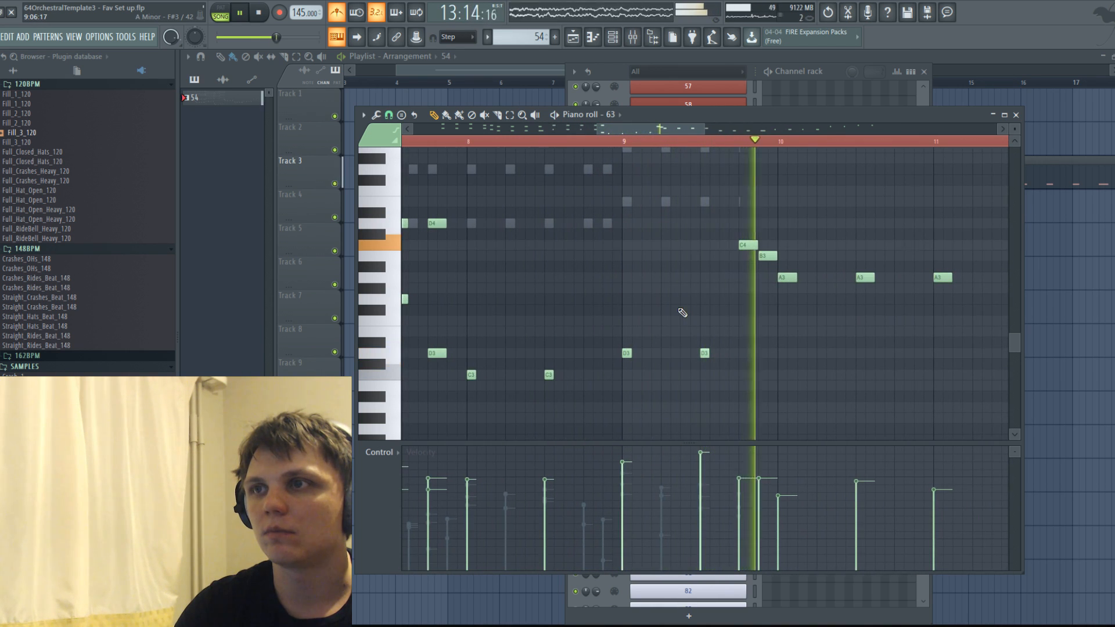
{"action": "scroll", "coordinate": [756, 305], "scroll_direction": "down", "scroll_amount": 5}
{"action": "scroll", "coordinate": [754, 308], "scroll_direction": "up", "scroll_amount": 4}
Delete all channel 63 notes from bar 10 onward and stop playback.
{"action": "left_click_drag", "start_coordinate": [725, 208], "coordinate": [773, 271]}
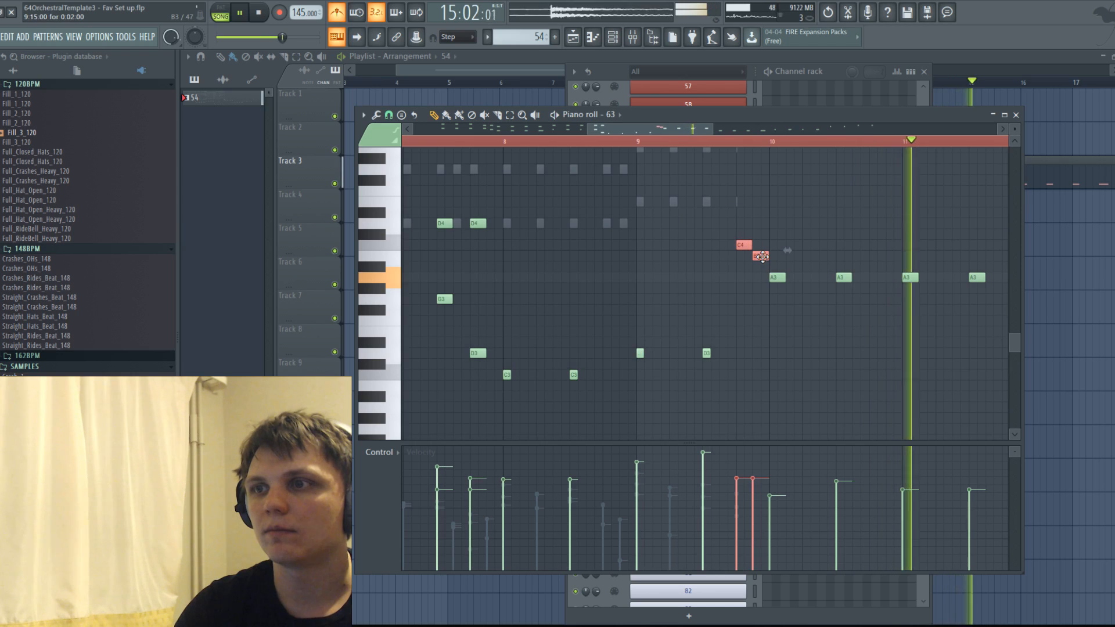
{"action": "scroll", "coordinate": [760, 348], "scroll_direction": "down", "scroll_amount": 5}
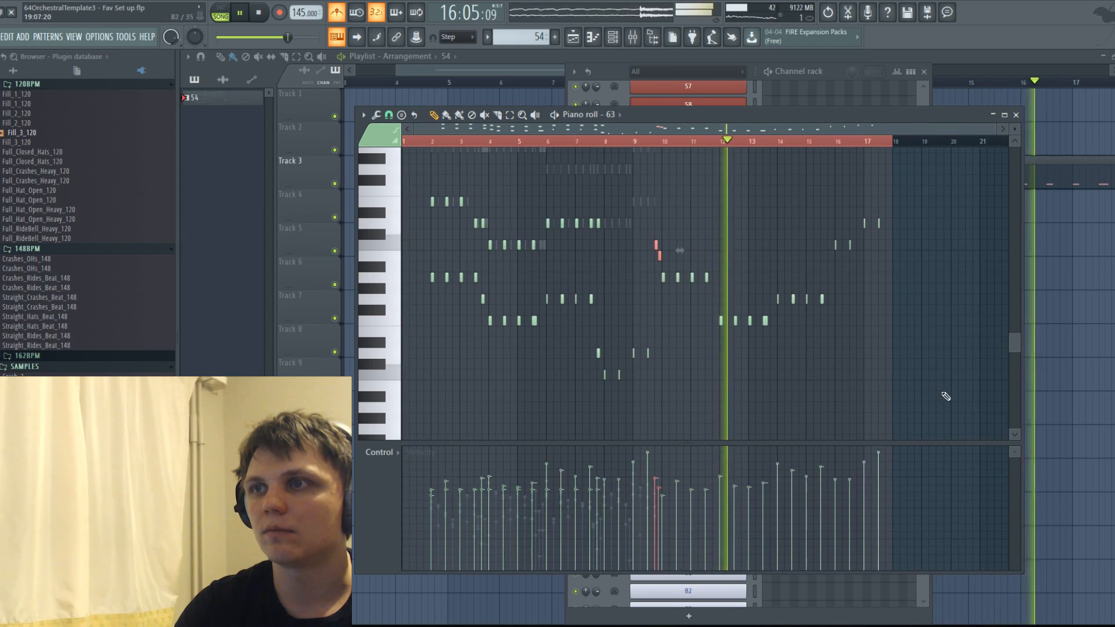
{"action": "left_click_drag", "start_coordinate": [942, 391], "coordinate": [681, 183]}
{"action": "key", "text": "Delete"}
{"action": "key", "text": "space"}
Add two D4 notes above the bass in bar 8 and two E4 notes in bar 9 of channel 63.
{"action": "scroll", "coordinate": [601, 210], "scroll_direction": "up", "scroll_amount": 5}
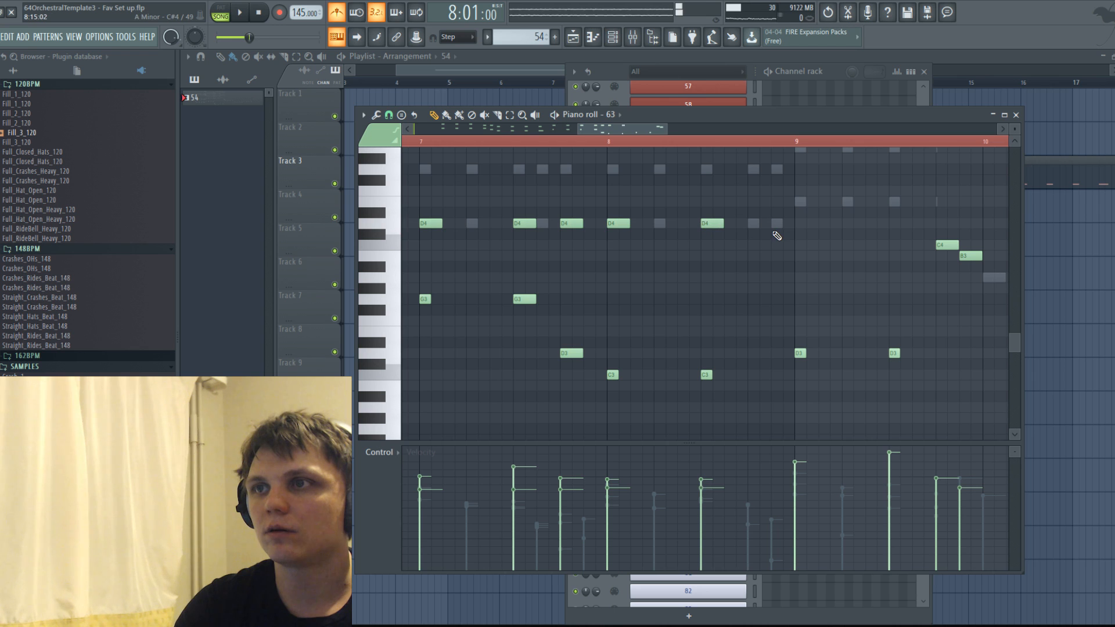
{"action": "left_click", "coordinate": [804, 203]}
{"action": "scroll", "coordinate": [700, 251], "scroll_direction": "down", "scroll_amount": 4}
{"action": "scroll", "coordinate": [845, 282], "scroll_direction": "up", "scroll_amount": 4}
Duplicate the whole channel 63 phrase from bars 2 to 9 so it repeats from bar 10.
{"action": "scroll", "coordinate": [638, 257], "scroll_direction": "down", "scroll_amount": 3}
{"action": "scroll", "coordinate": [637, 256], "scroll_direction": "down", "scroll_amount": 4}
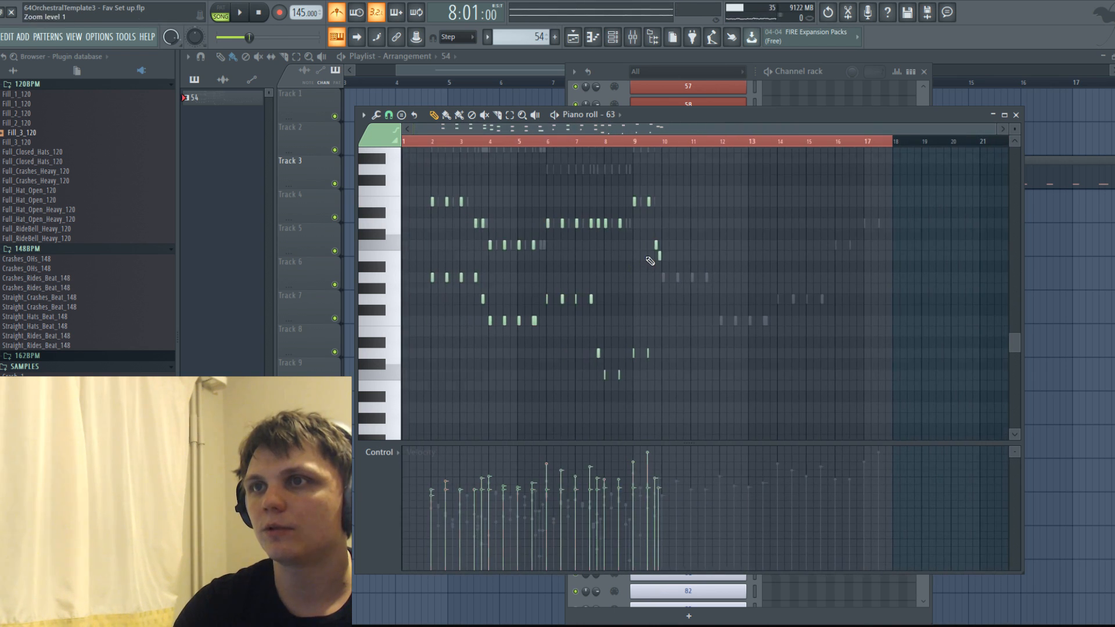
{"action": "left_click_drag", "start_coordinate": [418, 200], "coordinate": [676, 196]}
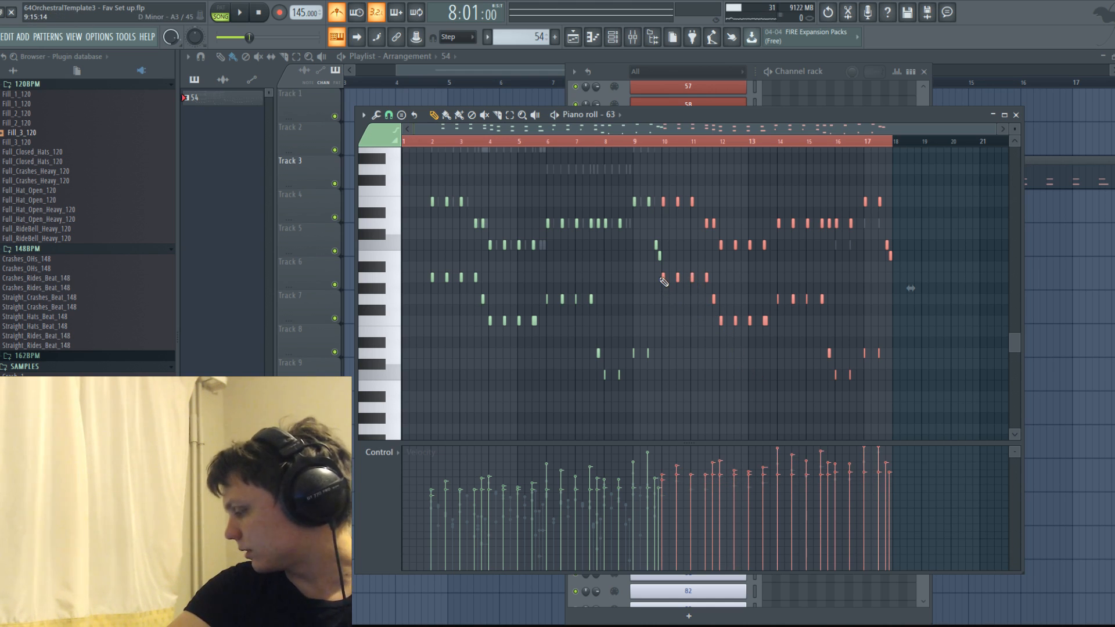
{"action": "scroll", "coordinate": [595, 297], "scroll_direction": "up", "scroll_amount": 2}
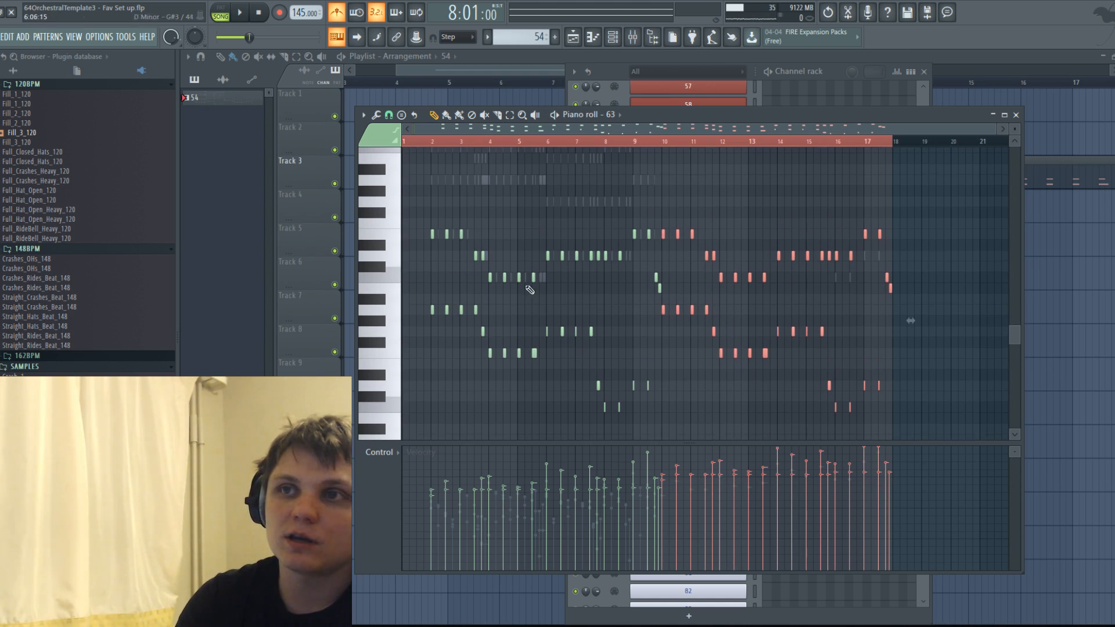
Vary the velocities of all channel 63 notes, lowering the last few before bar 18, and play back.
{"action": "key", "text": "ctrl+a"}
{"action": "scroll", "coordinate": [595, 348], "scroll_direction": "down", "scroll_amount": 2}
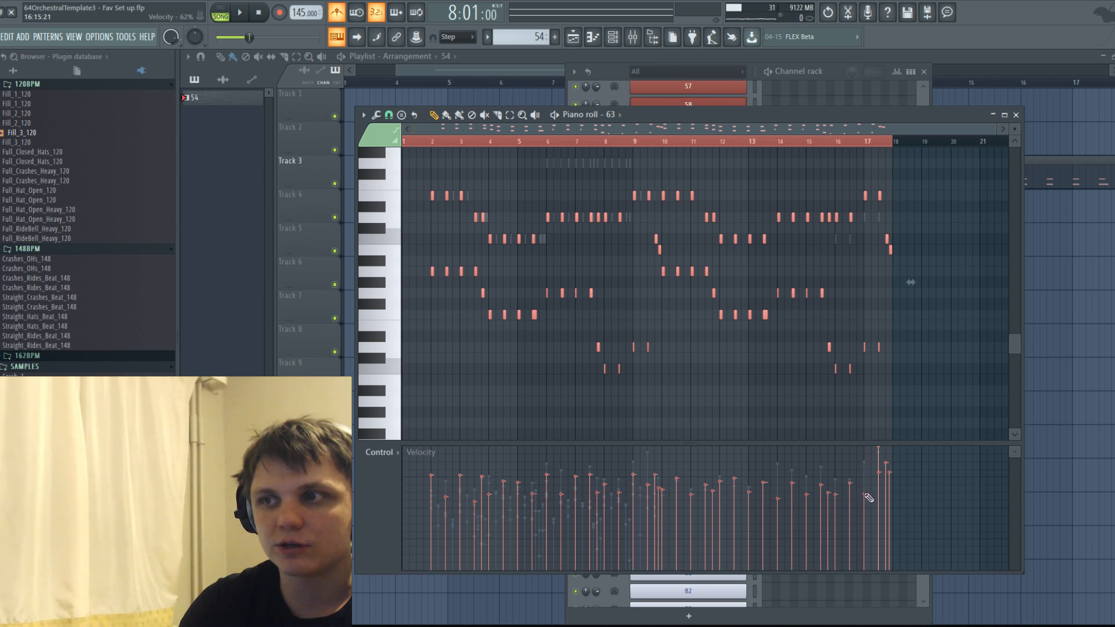
{"action": "key", "text": "space"}
{"action": "key", "text": "space"}
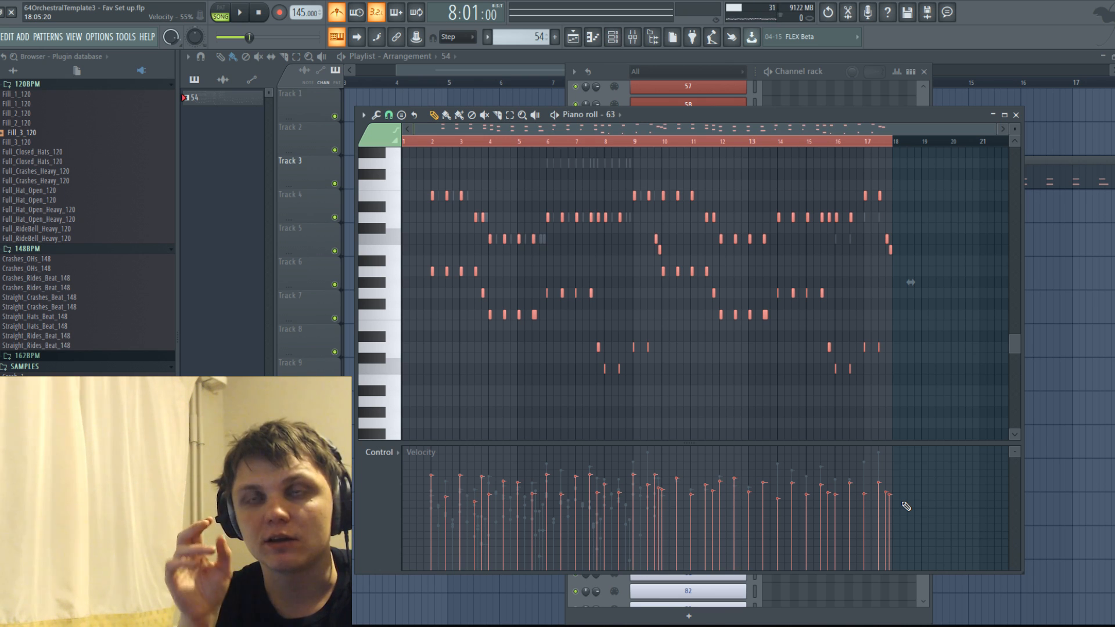
{"action": "scroll", "coordinate": [412, 331], "scroll_direction": "up", "scroll_amount": 5, "text": "ctrl"}
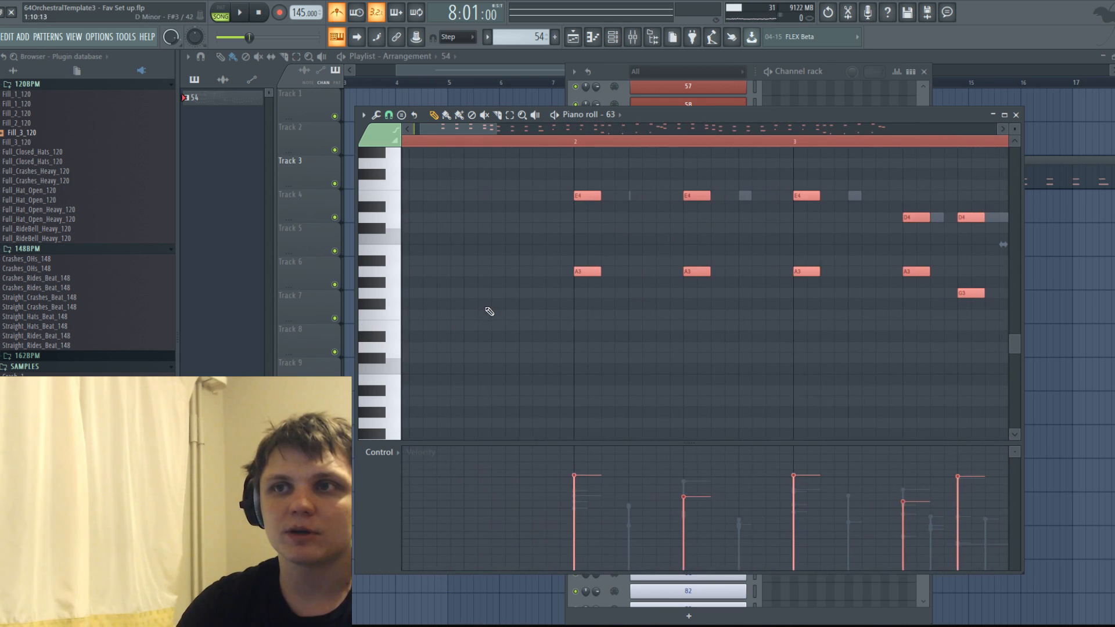
{"action": "mouse_move", "coordinate": [631, 274]}
{"action": "left_mouse_down"}
{"action": "mouse_move", "coordinate": [589, 305]}
{"action": "mouse_move", "coordinate": [588, 329]}
{"action": "left_mouse_up"}
{"action": "right_click", "coordinate": [587, 329]}
{"action": "scroll", "coordinate": [545, 322], "scroll_direction": "down", "scroll_amount": 5, "text": "ctrl"}
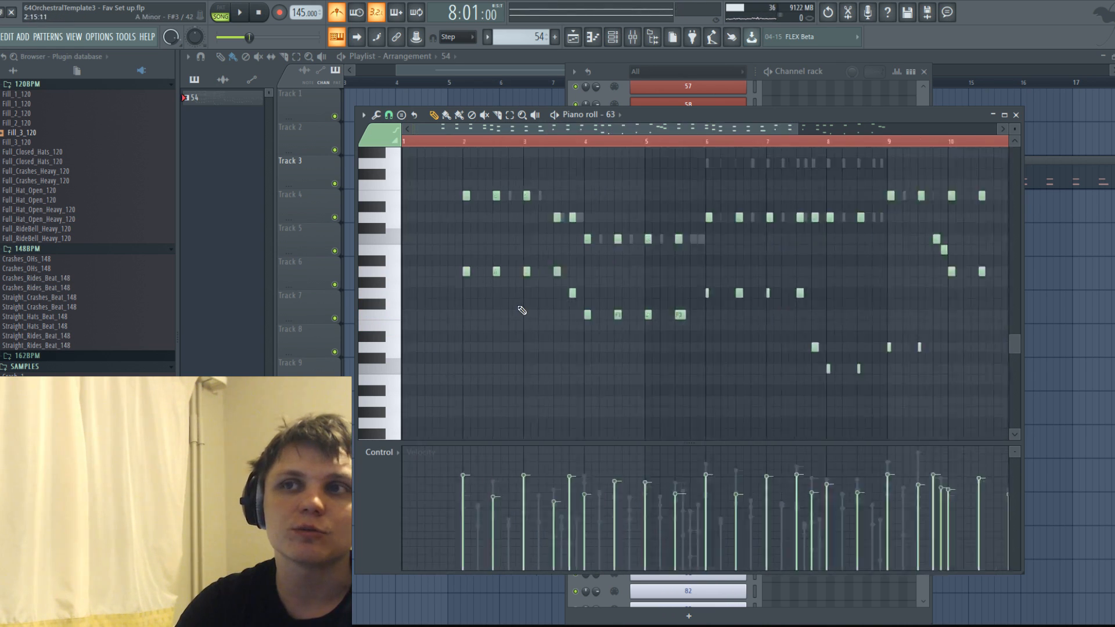
{"action": "scroll", "coordinate": [443, 299], "scroll_direction": "up", "scroll_amount": 5, "text": "ctrl"}
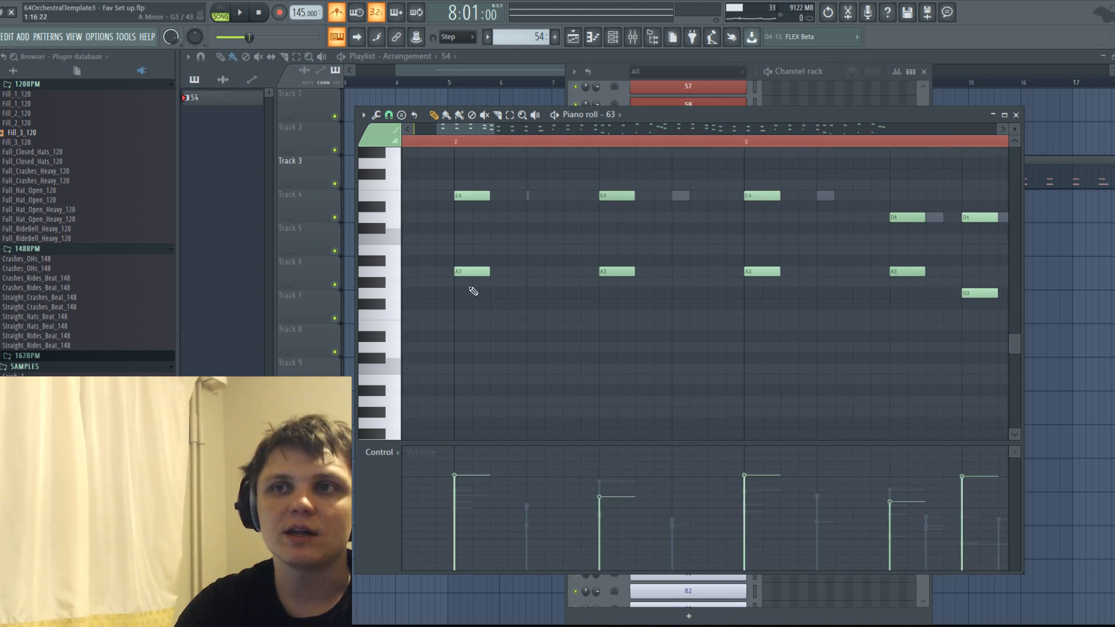
Nudge the second and third A3 and E4 notes in bars 2 and 3 of channel 63 slightly off the grid.
{"action": "left_click", "coordinate": [471, 271]}
{"action": "left_click_drag", "start_coordinate": [619, 271], "coordinate": [623, 275]}
{"action": "left_click_drag", "start_coordinate": [778, 273], "coordinate": [772, 276]}
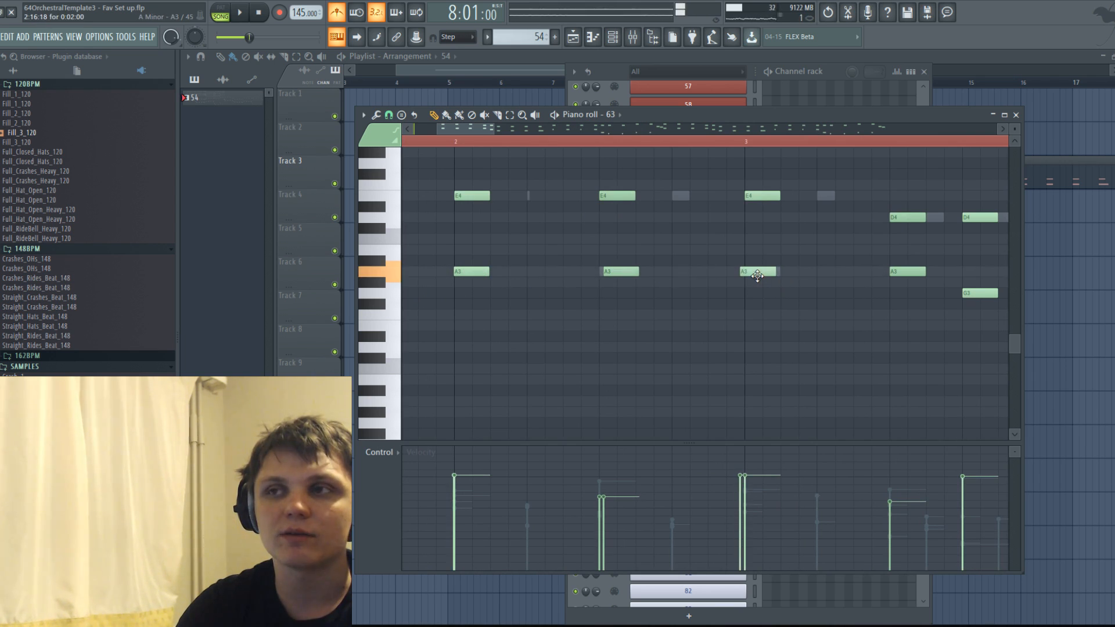
{"action": "left_click_drag", "start_coordinate": [617, 195], "coordinate": [616, 195]}
{"action": "left_click_drag", "start_coordinate": [756, 196], "coordinate": [753, 196]}
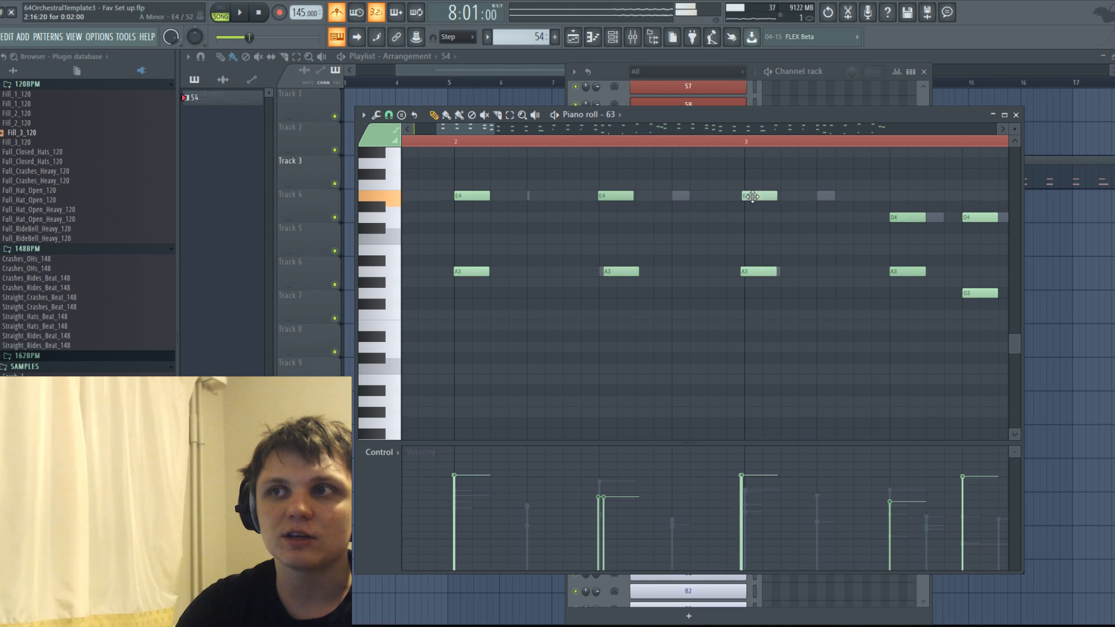
{"action": "left_click_drag", "start_coordinate": [616, 270], "coordinate": [610, 269]}
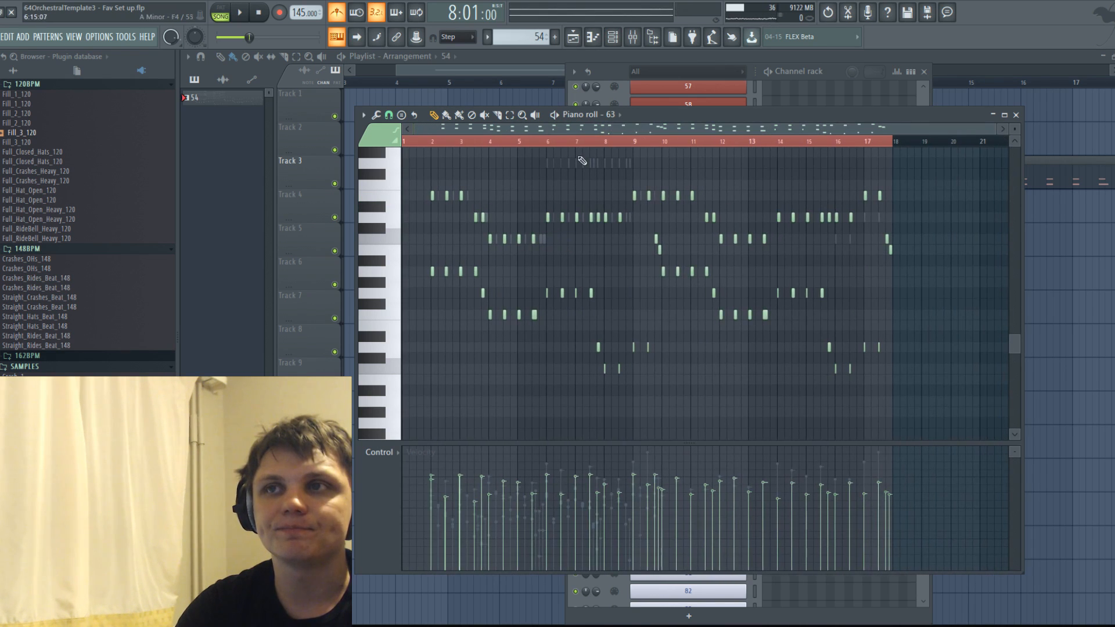
Open channel 65 in the piano roll and examine its chord notes in bars 2 to 9.
{"action": "left_click", "coordinate": [628, 117]}
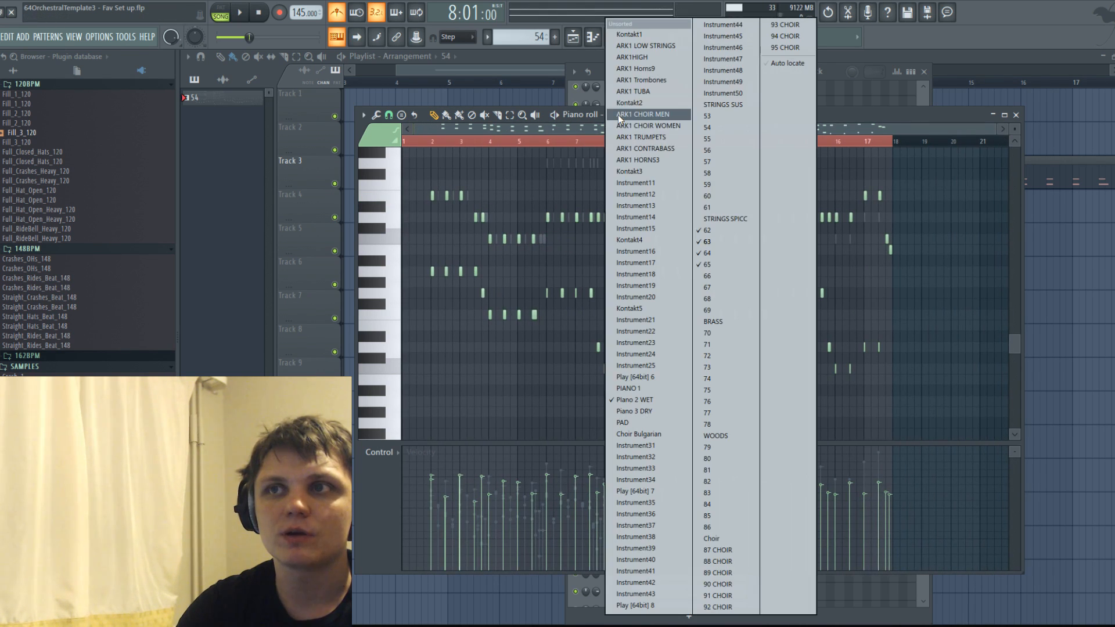
{"action": "left_click", "coordinate": [705, 264]}
{"action": "scroll", "coordinate": [581, 280], "scroll_direction": "up", "scroll_amount": 3}
{"action": "scroll", "coordinate": [583, 283], "scroll_direction": "up", "scroll_amount": 5}
{"action": "scroll", "coordinate": [592, 295], "scroll_direction": "down", "scroll_amount": 2}
{"action": "scroll", "coordinate": [572, 258], "scroll_direction": "down", "scroll_amount": 5}
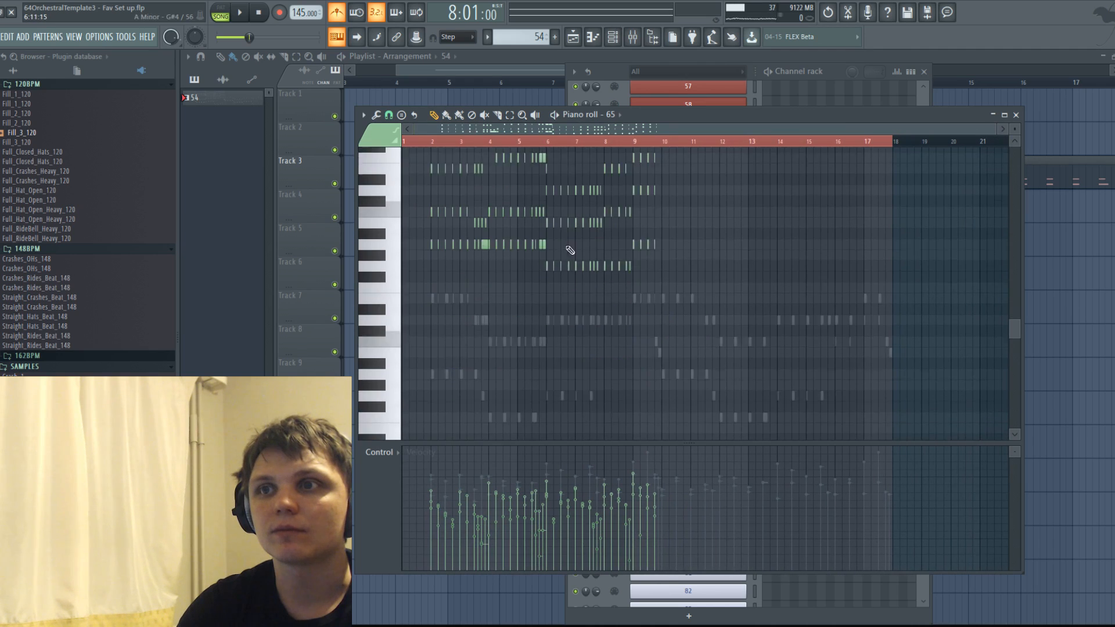
{"action": "left_click", "coordinate": [619, 114]}
{"action": "left_click", "coordinate": [465, 244]}
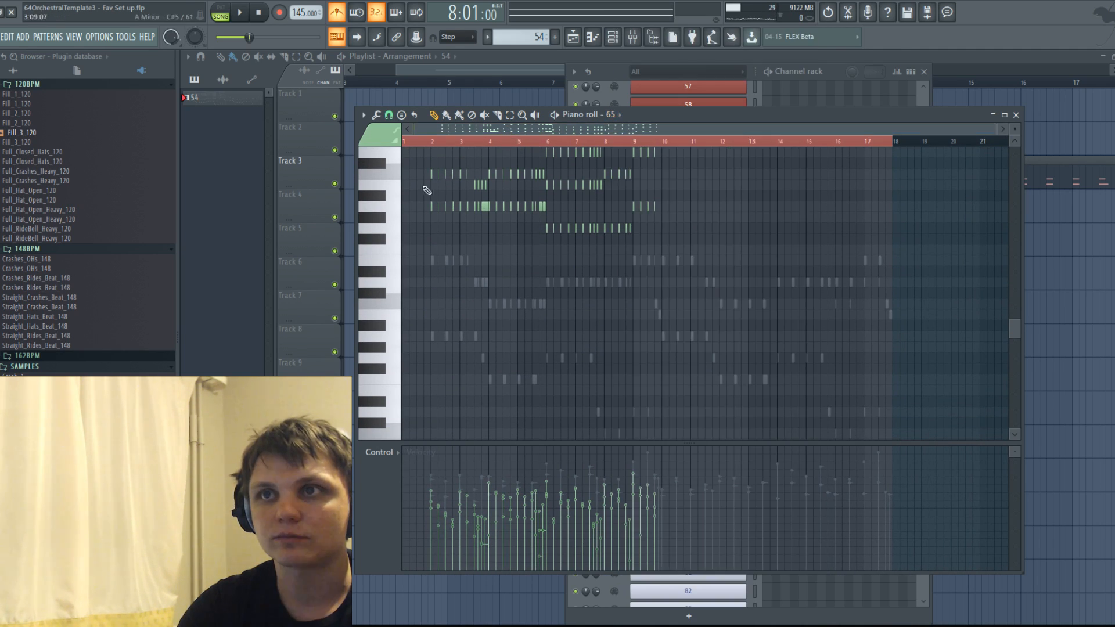
{"action": "scroll", "coordinate": [441, 267], "scroll_direction": "up", "scroll_amount": 3}
{"action": "left_click", "coordinate": [442, 264]}
{"action": "key", "text": "ctrl+z"}
{"action": "scroll", "coordinate": [464, 276], "scroll_direction": "up", "scroll_amount": 4}
{"action": "scroll", "coordinate": [494, 323], "scroll_direction": "up", "scroll_amount": 3}
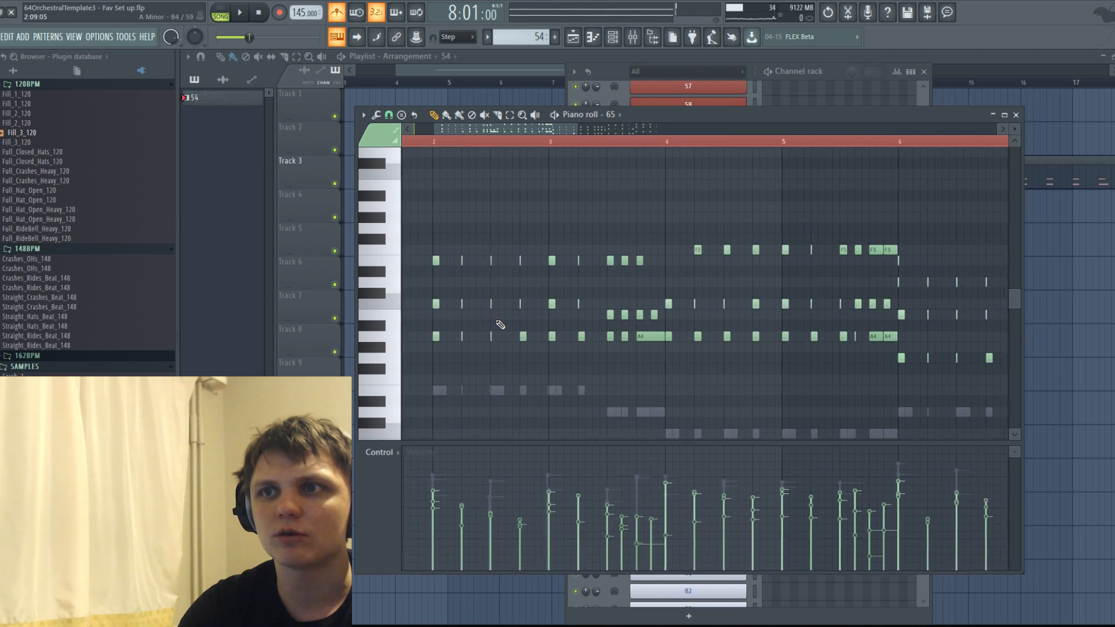
{"action": "right_click", "coordinate": [509, 326]}
{"action": "scroll", "coordinate": [510, 325], "scroll_direction": "down", "scroll_amount": 4}
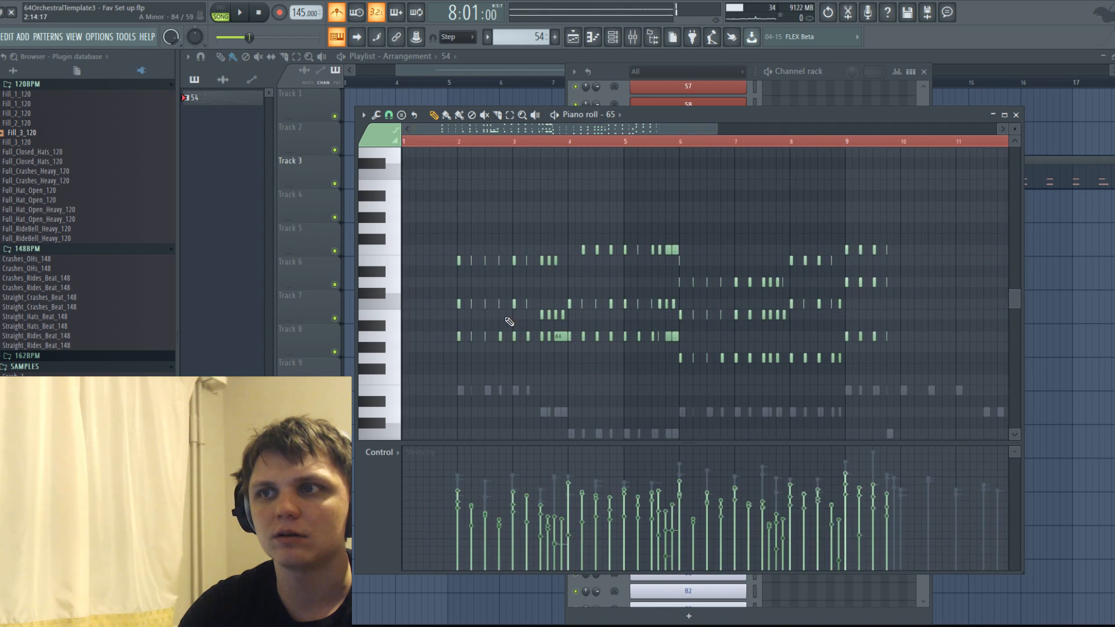
Play back the arrangement with the metronome switched off, and stop it.
{"action": "left_click", "coordinate": [452, 142]}
{"action": "key", "text": "space"}
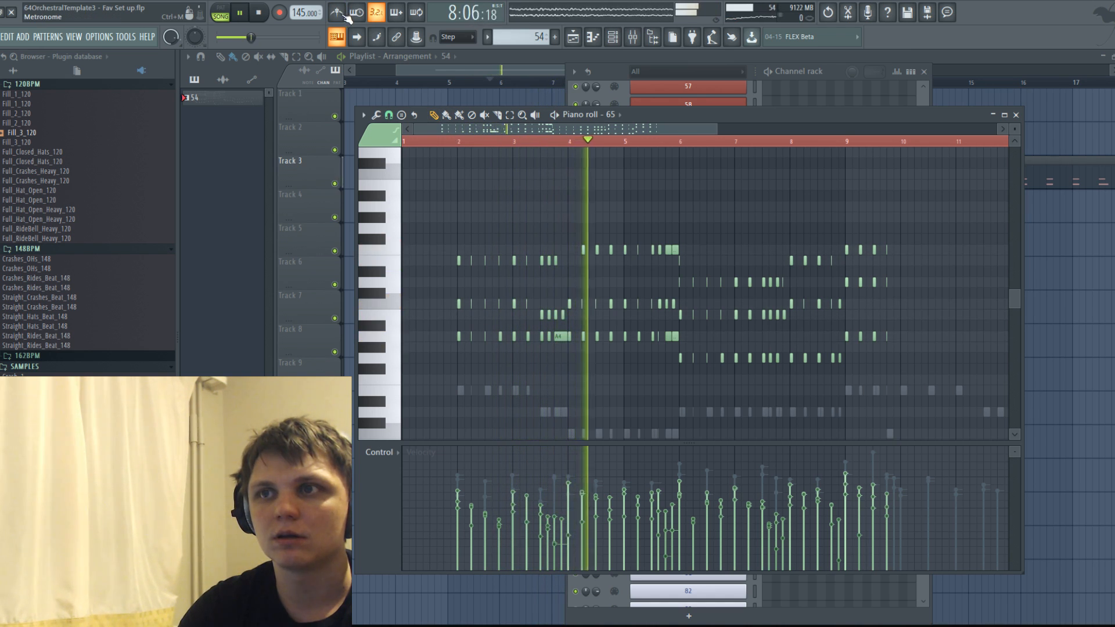
{"action": "key", "text": "space"}
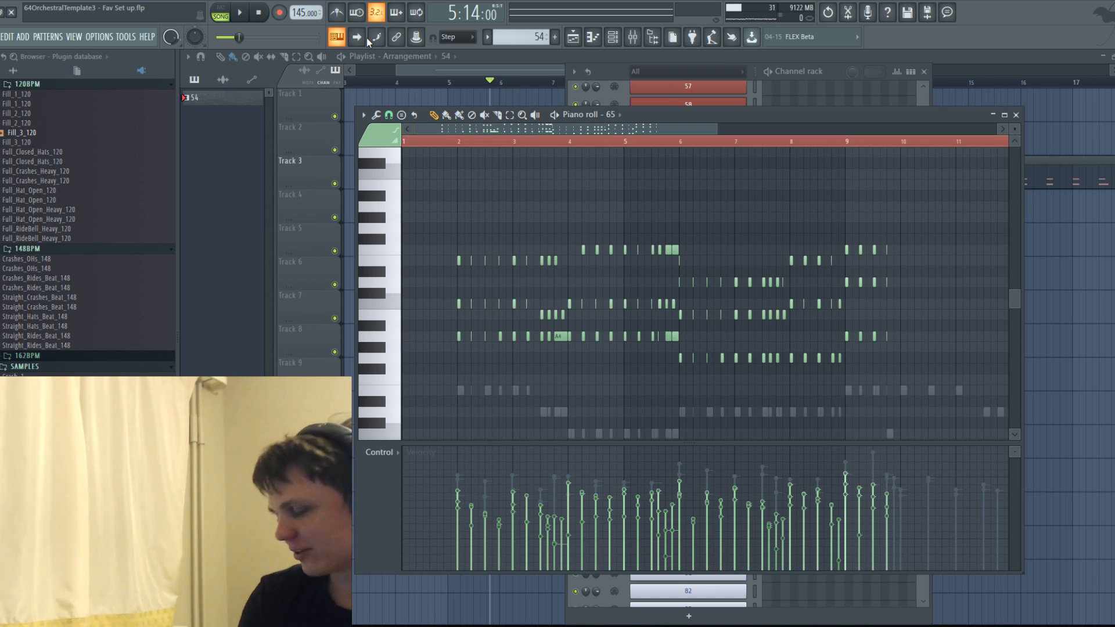
{"action": "scroll", "coordinate": [810, 293], "scroll_direction": "down", "scroll_amount": 2}
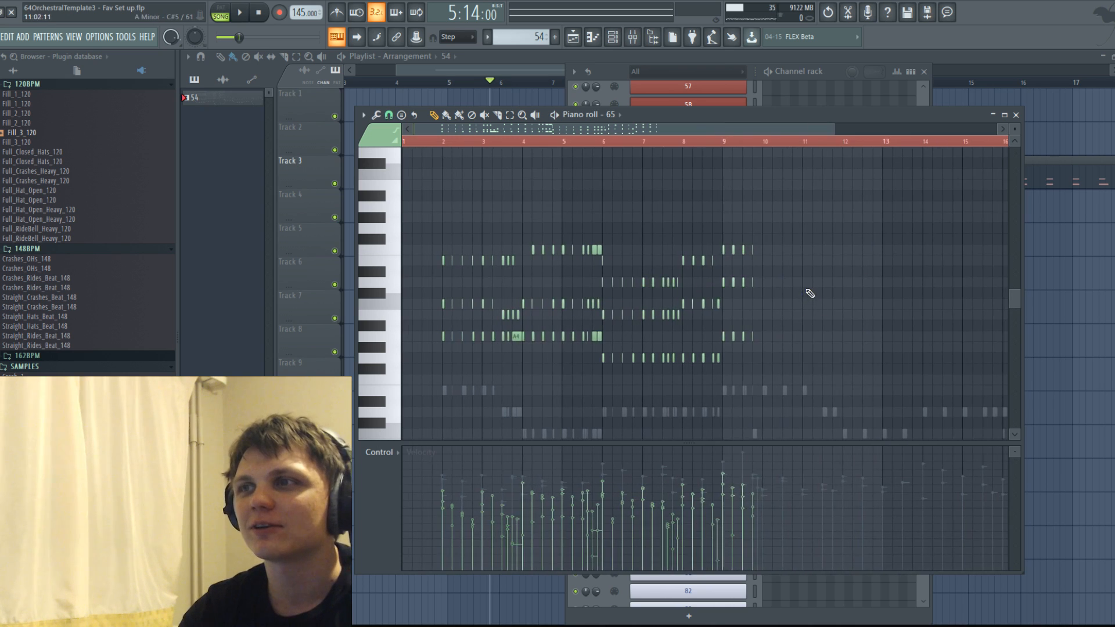
{"action": "scroll", "coordinate": [577, 318], "scroll_direction": "up", "scroll_amount": 3}
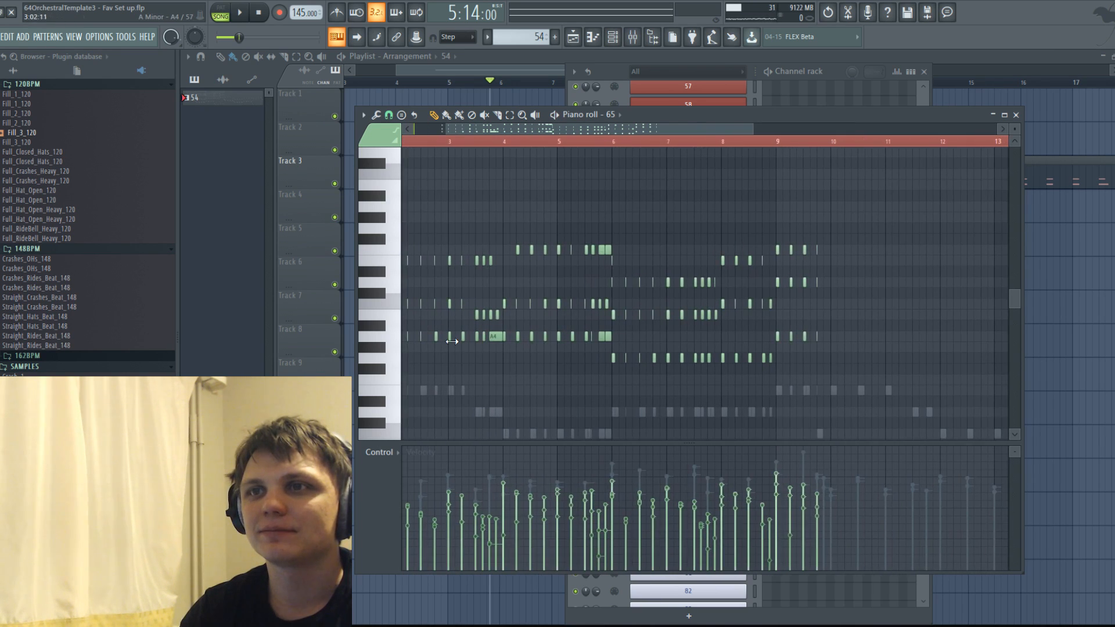
{"action": "scroll", "coordinate": [452, 341], "scroll_direction": "up", "scroll_amount": 2}
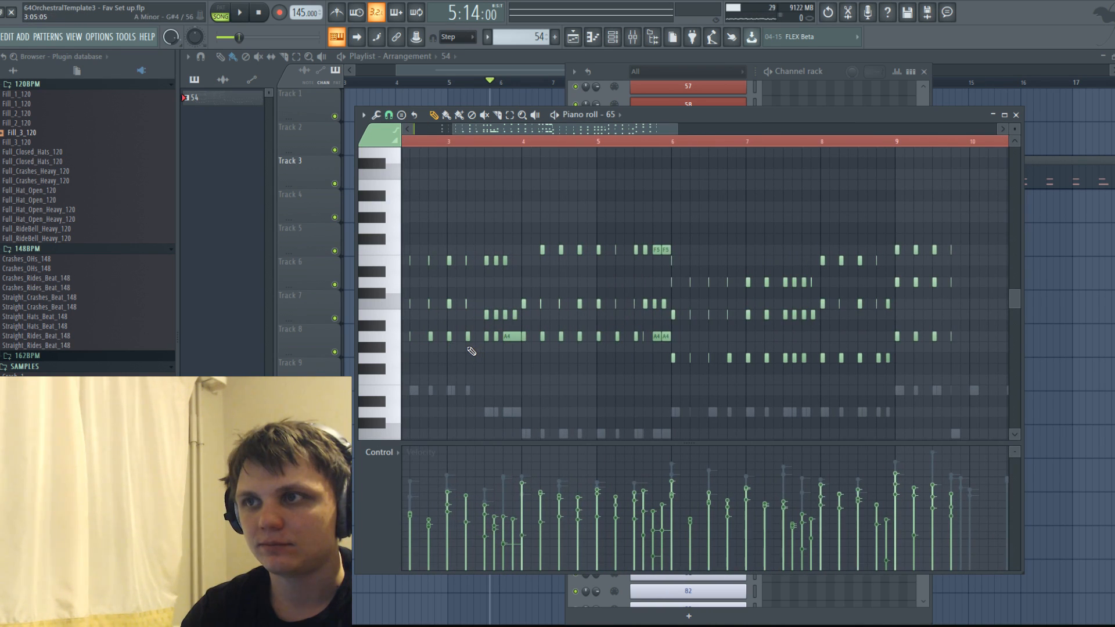
{"action": "left_click_drag", "start_coordinate": [374, 315], "coordinate": [370, 206]}
{"action": "scroll", "coordinate": [418, 241], "scroll_direction": "down", "scroll_amount": 3}
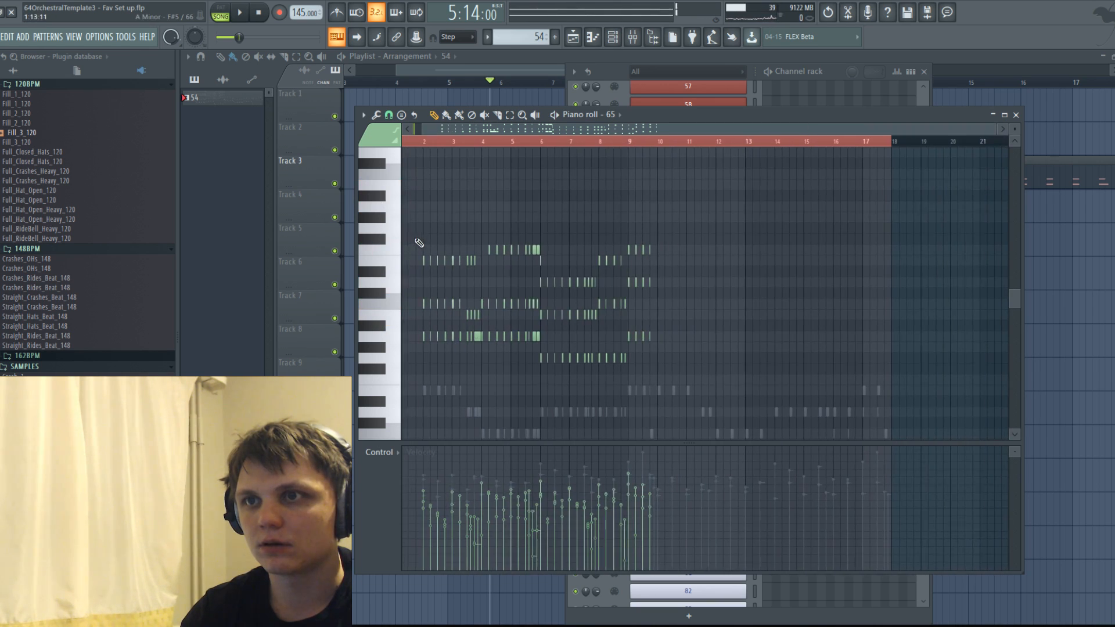
Open channel 66 and place a short A4 note with a matching E5 note at the start of bar 2.
{"action": "left_click", "coordinate": [619, 114]}
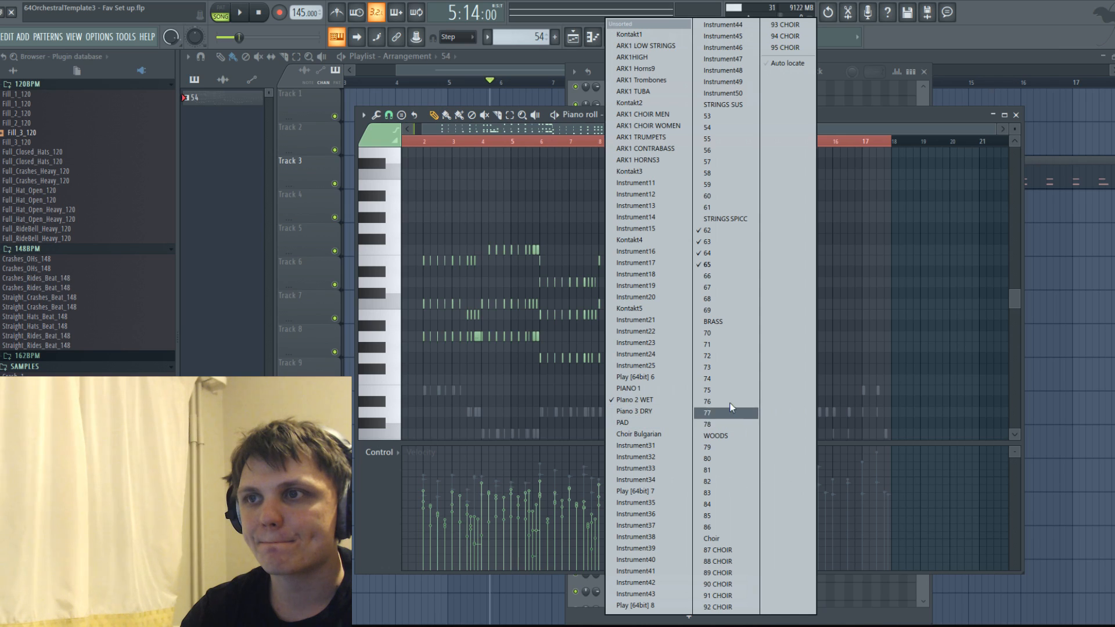
{"action": "left_click", "coordinate": [731, 281]}
{"action": "scroll", "coordinate": [416, 346], "scroll_direction": "up", "scroll_amount": 3}
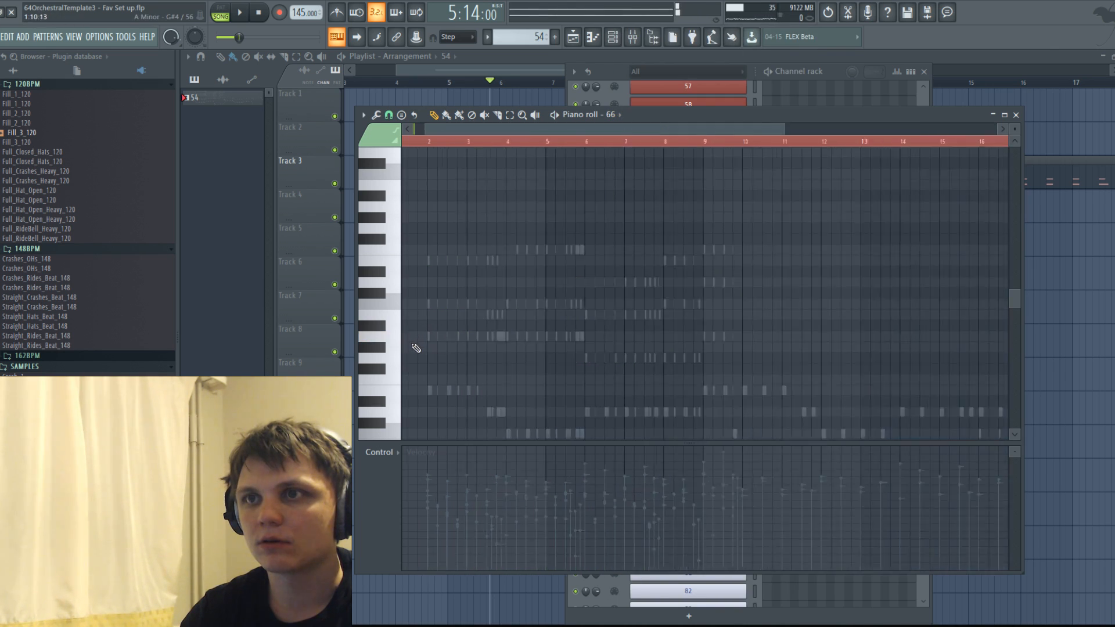
{"action": "scroll", "coordinate": [432, 351], "scroll_direction": "up", "scroll_amount": 2}
{"action": "left_click", "coordinate": [433, 337]}
{"action": "scroll", "coordinate": [447, 342], "scroll_direction": "up", "scroll_amount": 2}
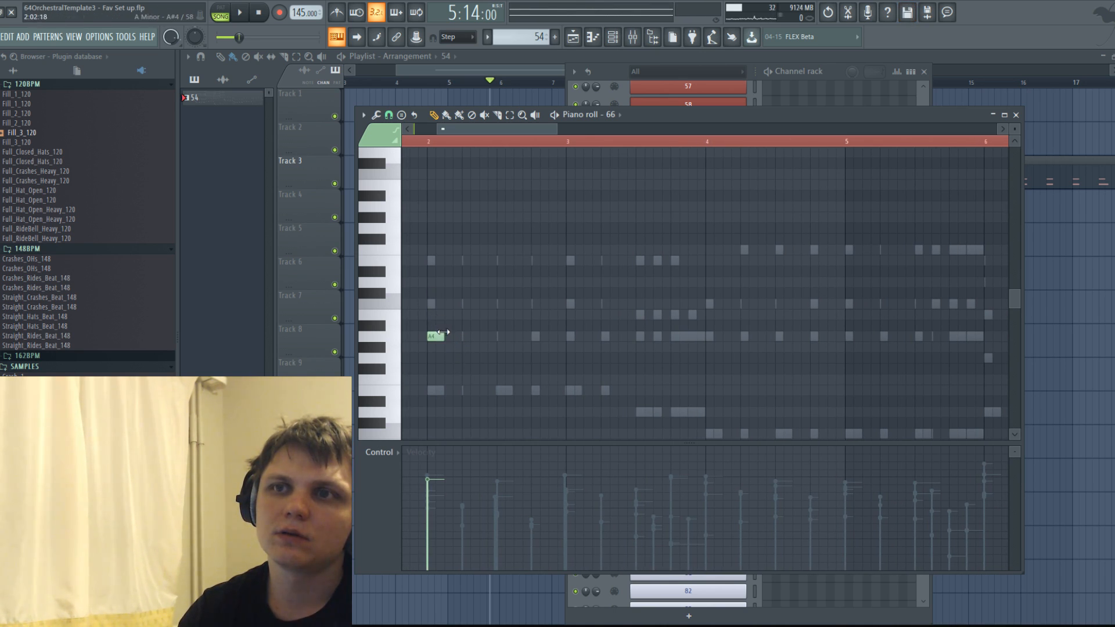
{"action": "left_click_drag", "start_coordinate": [442, 336], "coordinate": [434, 337]}
{"action": "left_click", "coordinate": [434, 261]}
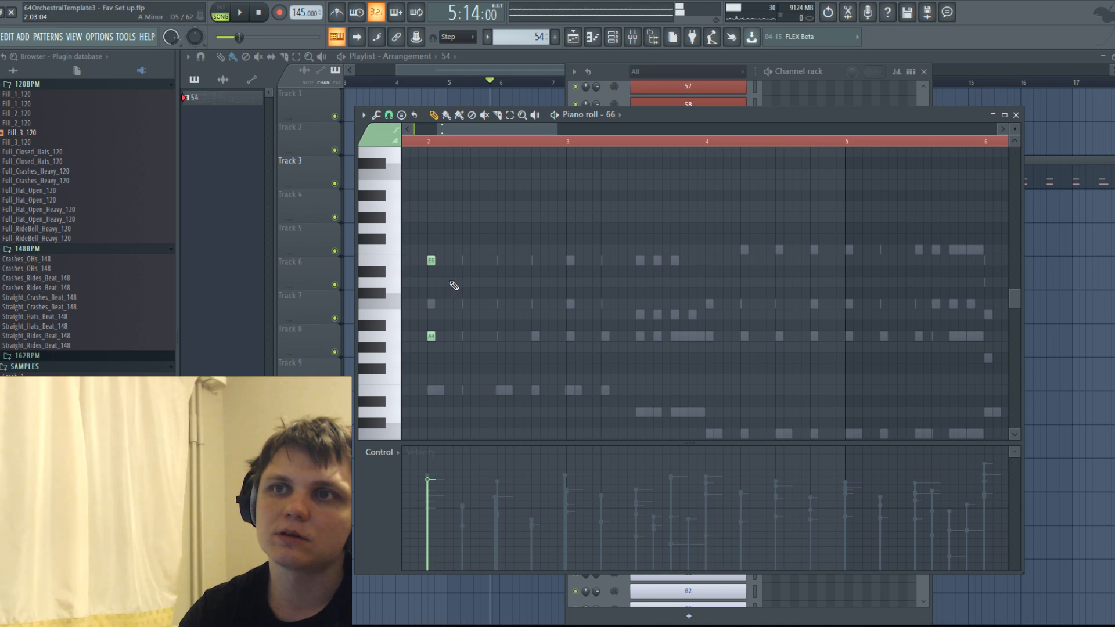
Add three more evenly spaced A4 and E5 pairs in the first half of bar 2 of channel 66.
{"action": "scroll", "coordinate": [453, 273], "scroll_direction": "up", "scroll_amount": 2}
{"action": "left_click", "coordinate": [444, 260]}
{"action": "left_click", "coordinate": [444, 336]}
{"action": "left_click", "coordinate": [474, 260]}
{"action": "left_click", "coordinate": [473, 336]}
{"action": "left_click", "coordinate": [503, 262]}
{"action": "left_click", "coordinate": [503, 338]}
Vary the velocities of the four A4 and E5 pairs, lowering the second and fourth the most.
{"action": "left_click_drag", "start_coordinate": [531, 341], "coordinate": [380, 210]}
{"action": "left_click", "coordinate": [495, 521]}
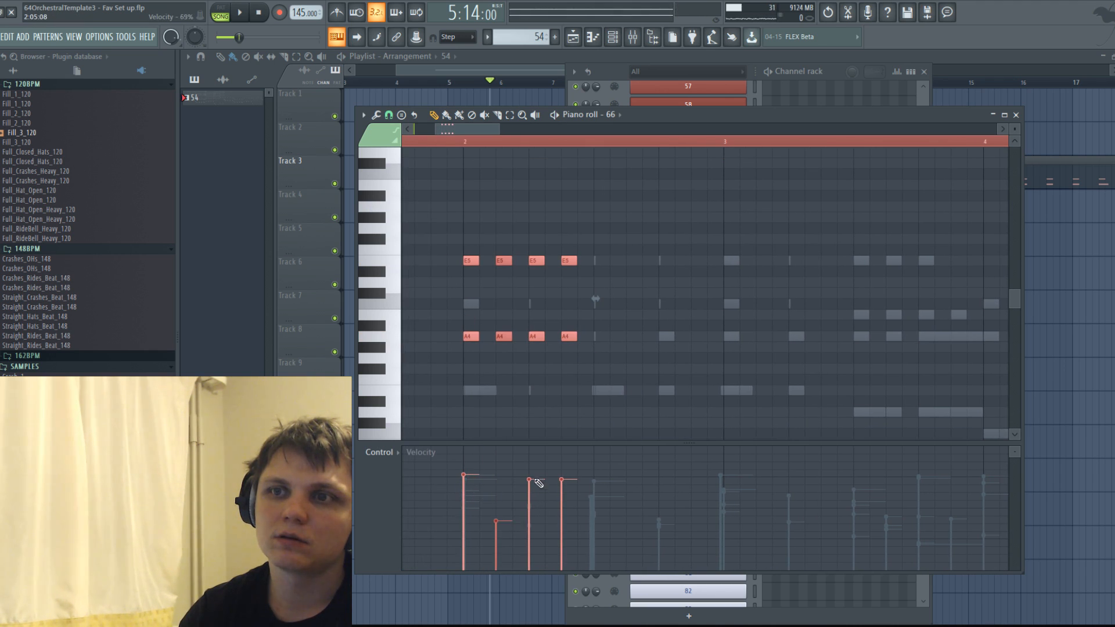
{"action": "left_click", "coordinate": [561, 510]}
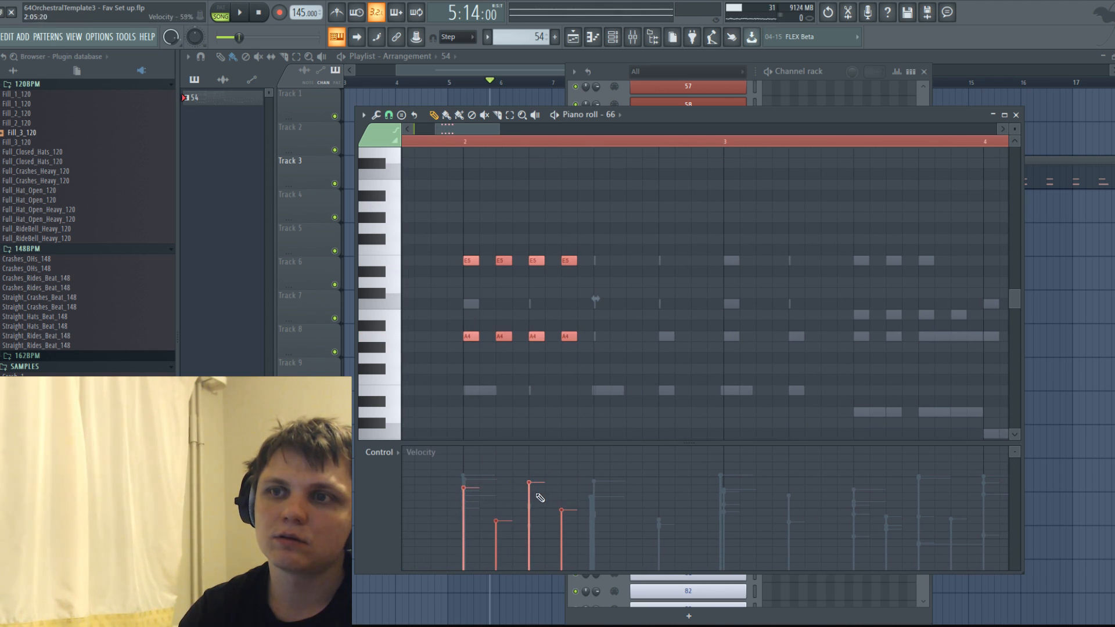
Repeat the channel 66 pattern through bars 2 to 5, raising the E5 notes to F5 in bars 4 and 5.
{"action": "mouse_move", "coordinate": [471, 261]}
{"action": "left_mouse_down", "text": "shift"}
{"action": "mouse_move", "coordinate": [740, 244]}
{"action": "mouse_move", "coordinate": [726, 264]}
{"action": "mouse_move", "coordinate": [744, 260]}
{"action": "left_mouse_up", "text": "shift"}
{"action": "key", "text": "ctrl+a"}
{"action": "mouse_move", "coordinate": [484, 260]}
{"action": "left_mouse_down", "text": "shift"}
{"action": "mouse_move", "coordinate": [1039, 252]}
{"action": "mouse_move", "coordinate": [913, 256]}
{"action": "mouse_move", "coordinate": [693, 233]}
{"action": "mouse_move", "coordinate": [718, 249]}
{"action": "left_mouse_up", "text": "shift"}
{"action": "scroll", "coordinate": [914, 255], "scroll_direction": "down", "scroll_amount": 6, "text": "ctrl"}
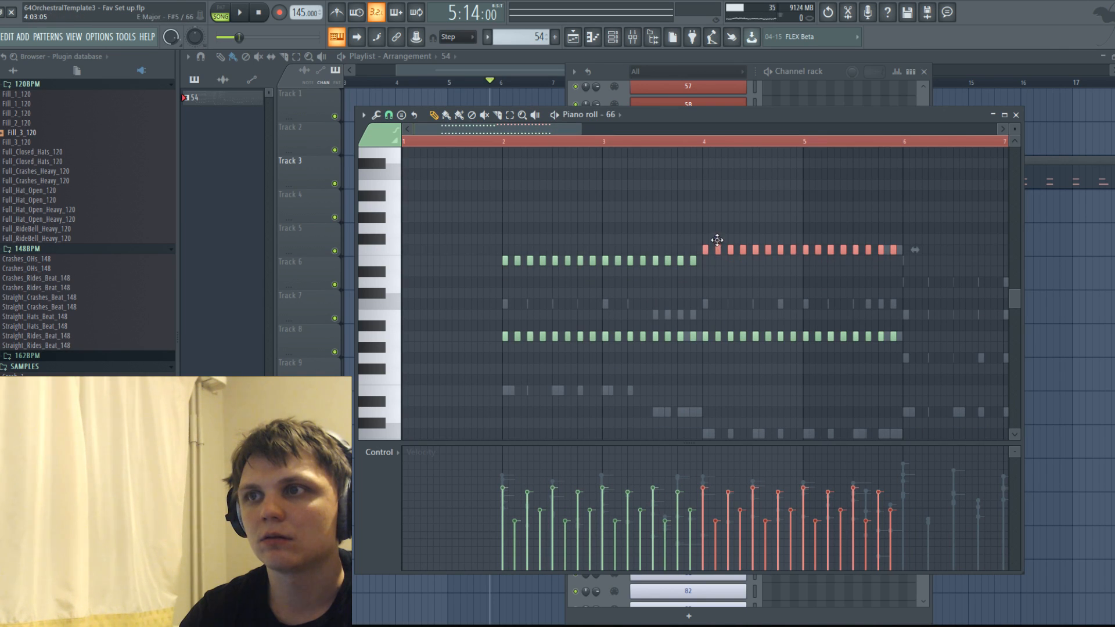
Duplicate the bars 2 to 5 phrase of channel 66 into bars 6 to 9, transposed down two semitones.
{"action": "scroll", "coordinate": [717, 238], "scroll_direction": "down", "scroll_amount": 4, "text": "ctrl"}
{"action": "scroll", "coordinate": [716, 239], "scroll_direction": "up", "scroll_amount": 1, "text": "ctrl"}
{"action": "left_click_drag", "start_coordinate": [417, 201], "coordinate": [770, 373], "text": "ctrl"}
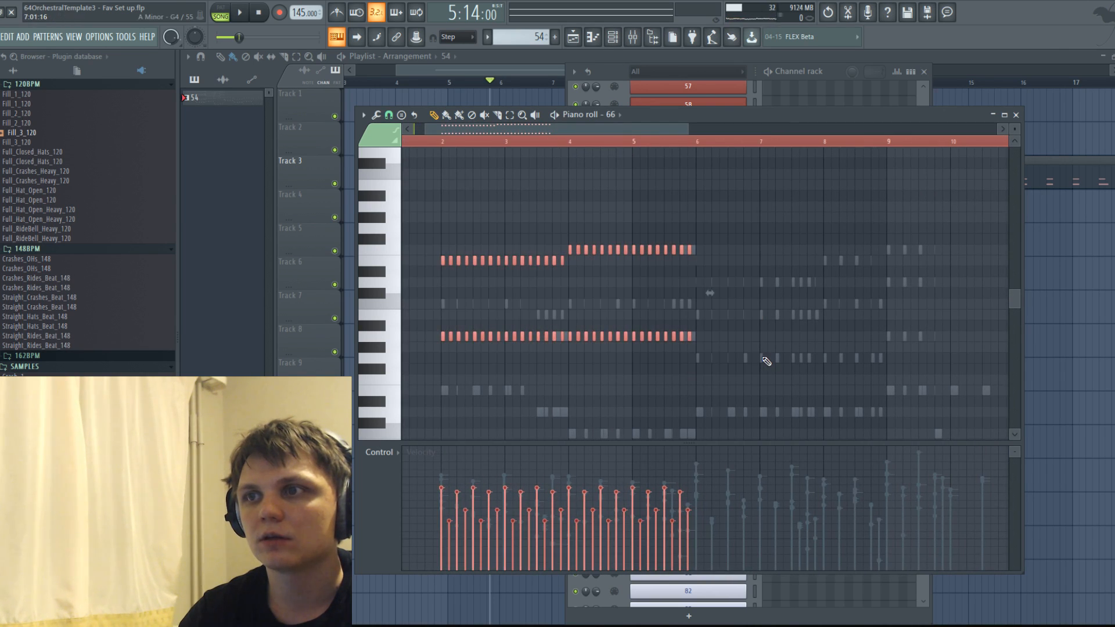
{"action": "key", "text": "ctrl+c"}
{"action": "key", "text": "ctrl+v"}
{"action": "left_click_drag", "start_coordinate": [425, 335], "coordinate": [746, 357]}
{"action": "right_click", "coordinate": [757, 347]}
{"action": "scroll", "coordinate": [757, 347], "scroll_direction": "down", "scroll_amount": 4}
Audition different pitches against the channel 66 chords to find replacements for the upper notes in bars 8 and 9.
{"action": "left_click", "coordinate": [721, 282]}
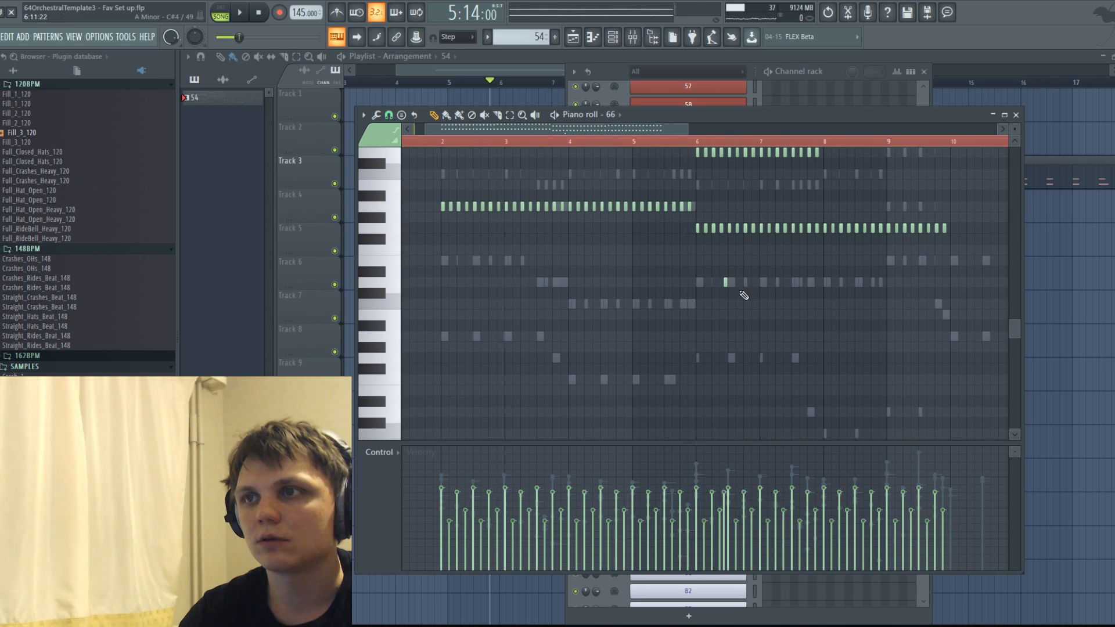
{"action": "right_click", "coordinate": [722, 285]}
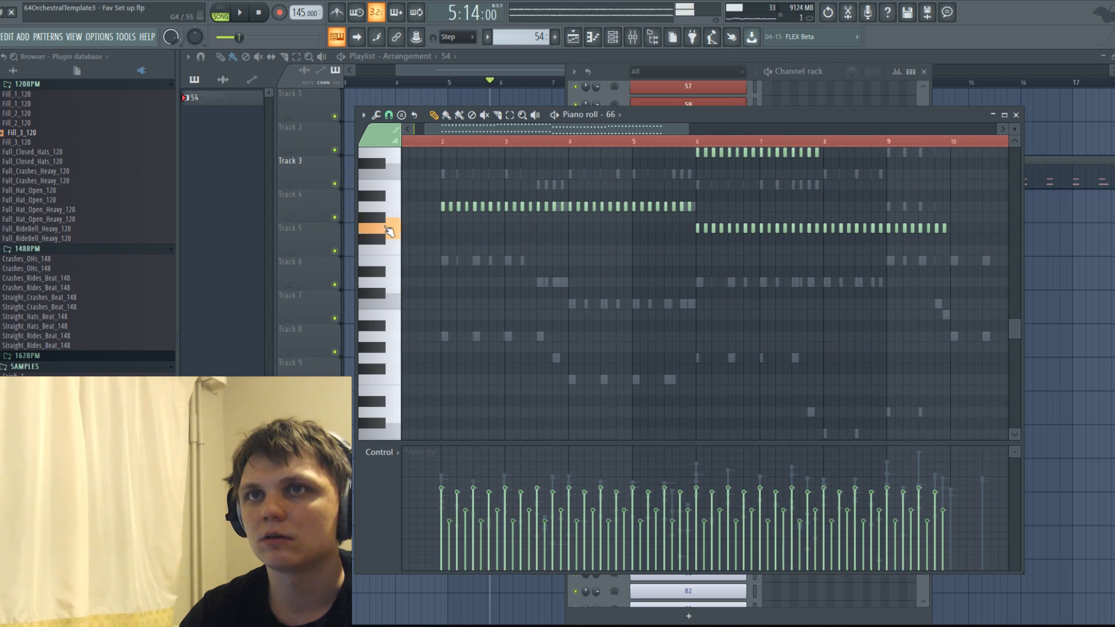
{"action": "scroll", "coordinate": [701, 242], "scroll_direction": "up", "scroll_amount": 2, "text": "ctrl"}
{"action": "scroll", "coordinate": [701, 243], "scroll_direction": "up", "scroll_amount": 4}
{"action": "left_click", "coordinate": [392, 288]}
{"action": "left_click_drag", "start_coordinate": [620, 129], "coordinate": [661, 131]}
{"action": "left_click", "coordinate": [389, 367]}
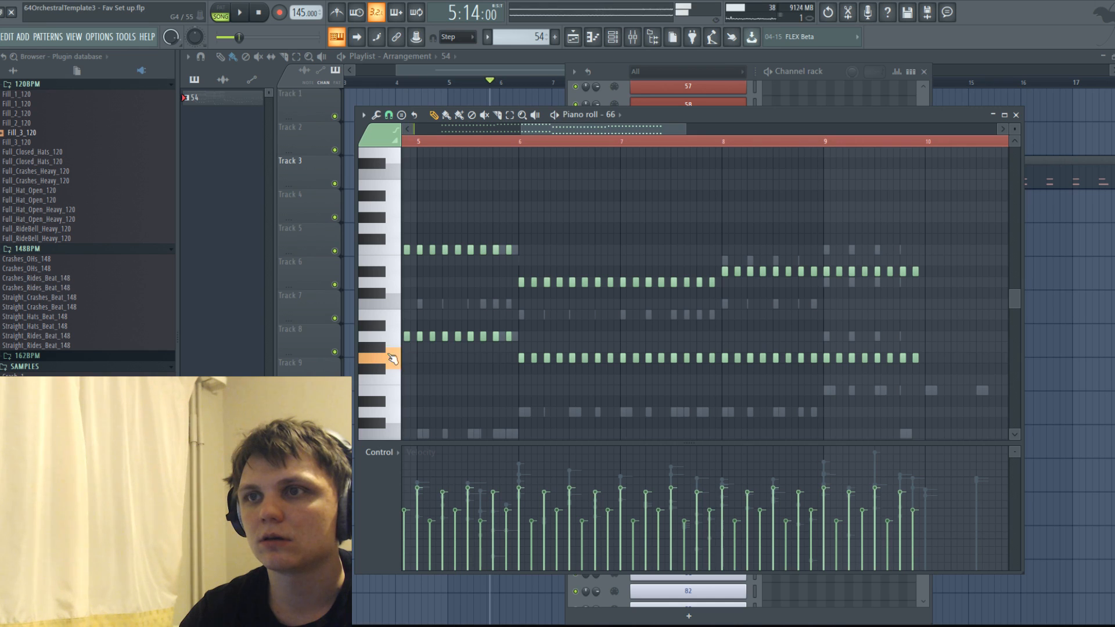
{"action": "left_click", "coordinate": [399, 265]}
{"action": "left_click", "coordinate": [398, 281]}
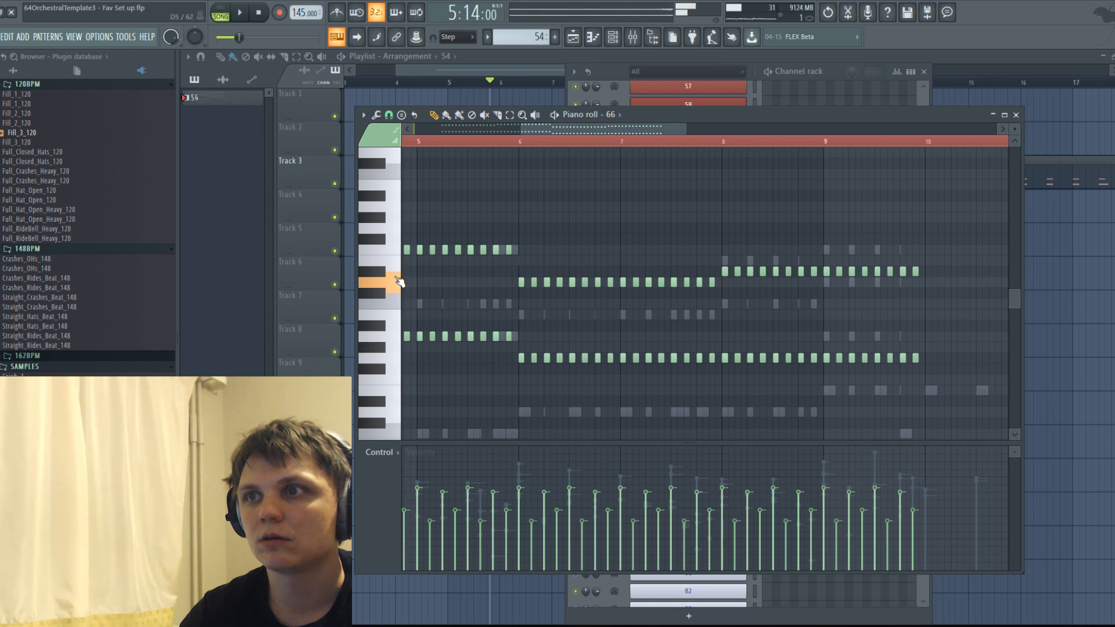
{"action": "left_click", "coordinate": [392, 299]}
{"action": "left_click", "coordinate": [391, 298]}
Move channel 66's upper notes to C5 in bar 8 and D5 in bar 9, and bar 9's lower notes to A4.
{"action": "left_click_drag", "start_coordinate": [723, 235], "coordinate": [969, 345]}
{"action": "left_click_drag", "start_coordinate": [814, 273], "coordinate": [915, 284]}
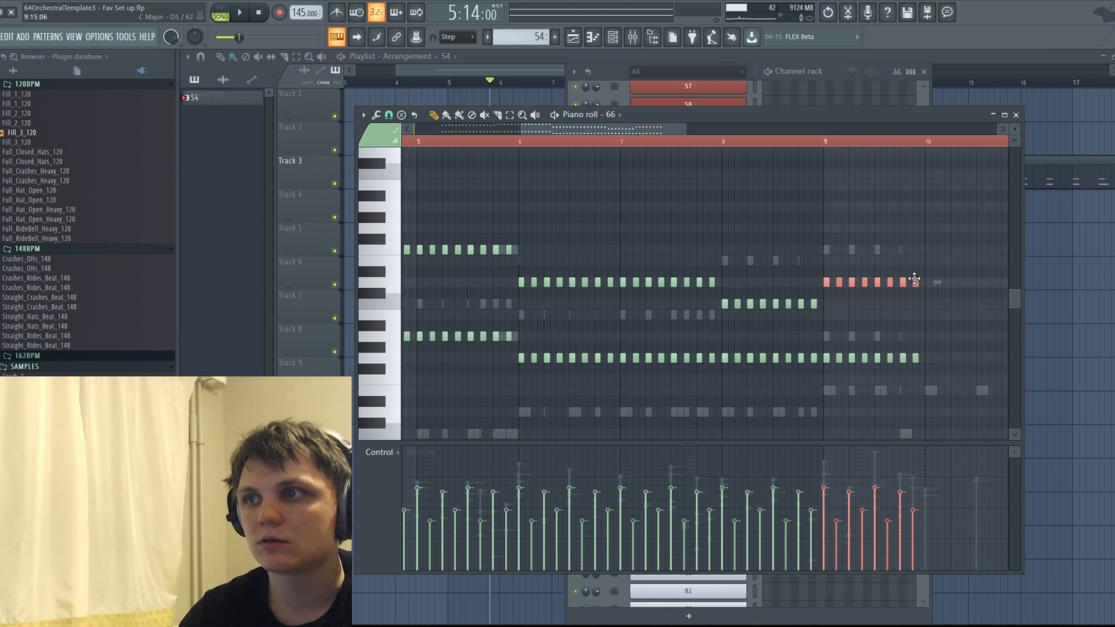
{"action": "scroll", "coordinate": [835, 291], "scroll_direction": "down", "scroll_amount": 2}
{"action": "left_click_drag", "start_coordinate": [822, 281], "coordinate": [980, 329]}
{"action": "left_click_drag", "start_coordinate": [851, 293], "coordinate": [851, 272]}
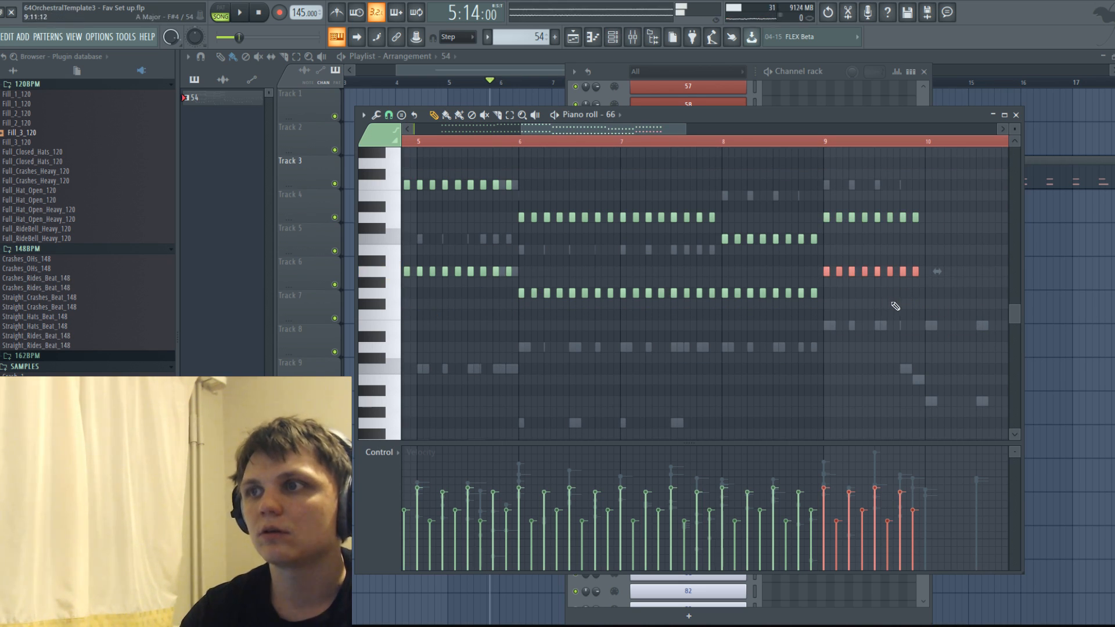
Replace the last F5 notes at the end of bar 5 with E5.
{"action": "scroll", "coordinate": [752, 289], "scroll_direction": "down", "scroll_amount": 2}
{"action": "scroll", "coordinate": [755, 290], "scroll_direction": "up", "scroll_amount": 3}
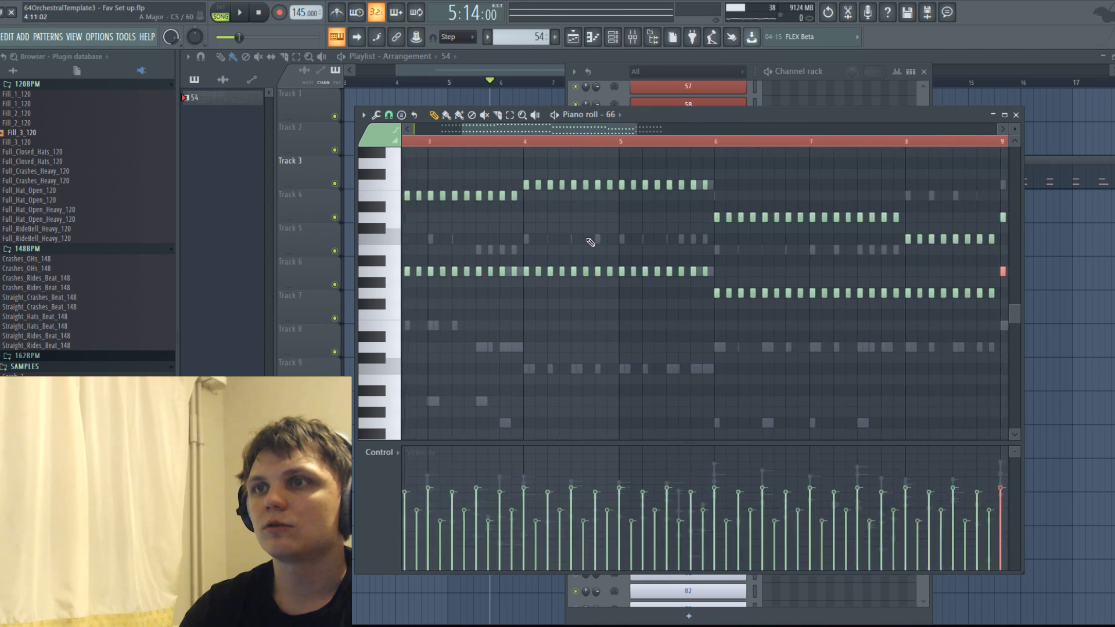
{"action": "mouse_move", "coordinate": [781, 186]}
{"action": "left_mouse_down"}
{"action": "mouse_move", "coordinate": [783, 196]}
{"action": "mouse_move", "coordinate": [805, 186]}
{"action": "mouse_move", "coordinate": [806, 206]}
{"action": "mouse_move", "coordinate": [805, 187]}
{"action": "mouse_move", "coordinate": [789, 197]}
{"action": "left_mouse_up"}
{"action": "right_click", "coordinate": [804, 207]}
{"action": "right_click", "coordinate": [806, 185]}
{"action": "left_click", "coordinate": [805, 196]}
{"action": "right_click", "coordinate": [806, 187]}
{"action": "right_click", "coordinate": [807, 186]}
{"action": "mouse_move", "coordinate": [806, 185]}
{"action": "left_mouse_down"}
{"action": "mouse_move", "coordinate": [788, 196]}
{"action": "mouse_move", "coordinate": [807, 196]}
{"action": "left_mouse_up"}
{"action": "right_click", "coordinate": [796, 186]}
{"action": "right_click", "coordinate": [793, 185]}
{"action": "scroll", "coordinate": [814, 218], "scroll_direction": "down", "scroll_amount": 3}
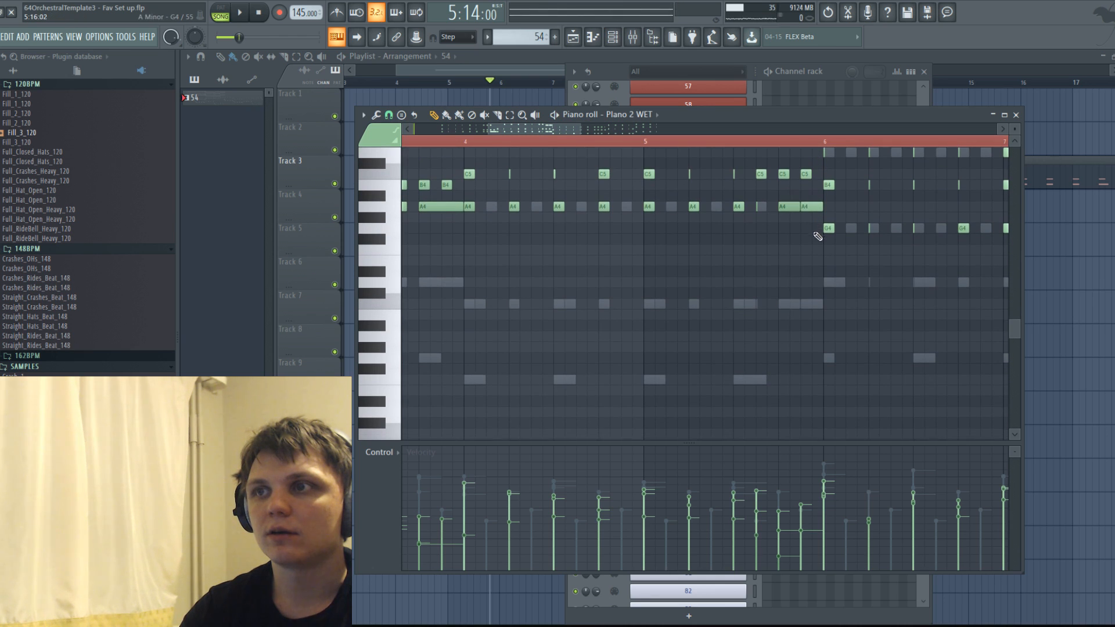
Return to channel 63 in the piano roll and show the empty bars from bar 18 onward.
{"action": "scroll", "coordinate": [785, 279], "scroll_direction": "down", "scroll_amount": 2}
{"action": "scroll", "coordinate": [773, 347], "scroll_direction": "up", "scroll_amount": 2}
{"action": "right_click", "coordinate": [763, 381]}
{"action": "right_click", "coordinate": [763, 382]}
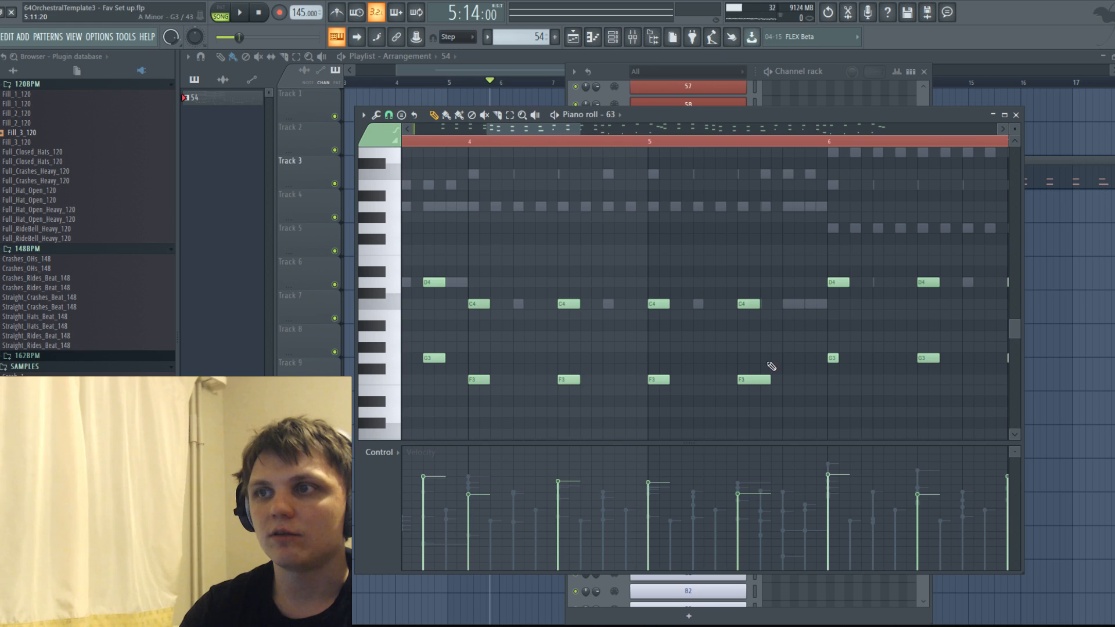
{"action": "scroll", "coordinate": [709, 332], "scroll_direction": "down", "scroll_amount": 3}
{"action": "scroll", "coordinate": [765, 338], "scroll_direction": "down", "scroll_amount": 4}
{"action": "scroll", "coordinate": [658, 225], "scroll_direction": "up", "scroll_amount": 2}
{"action": "left_click_drag", "start_coordinate": [562, 131], "coordinate": [1007, 123]}
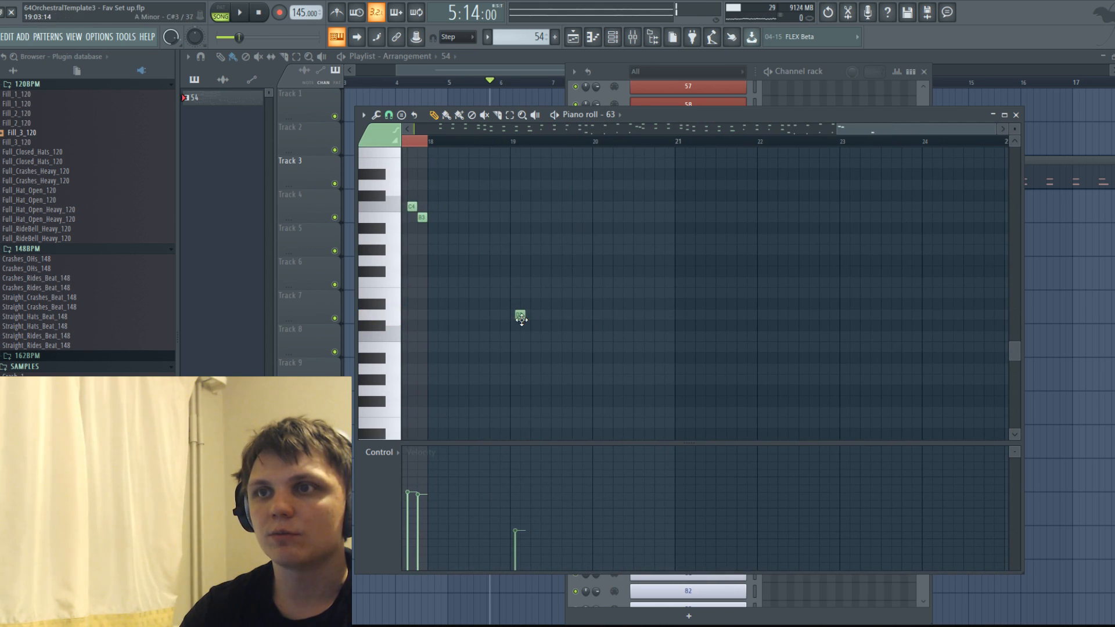
Place four evenly spaced D3 notes in bar 19 and four F#3 notes in bar 20 of channel 63.
{"action": "left_click", "coordinate": [512, 314]}
{"action": "left_click", "coordinate": [535, 314]}
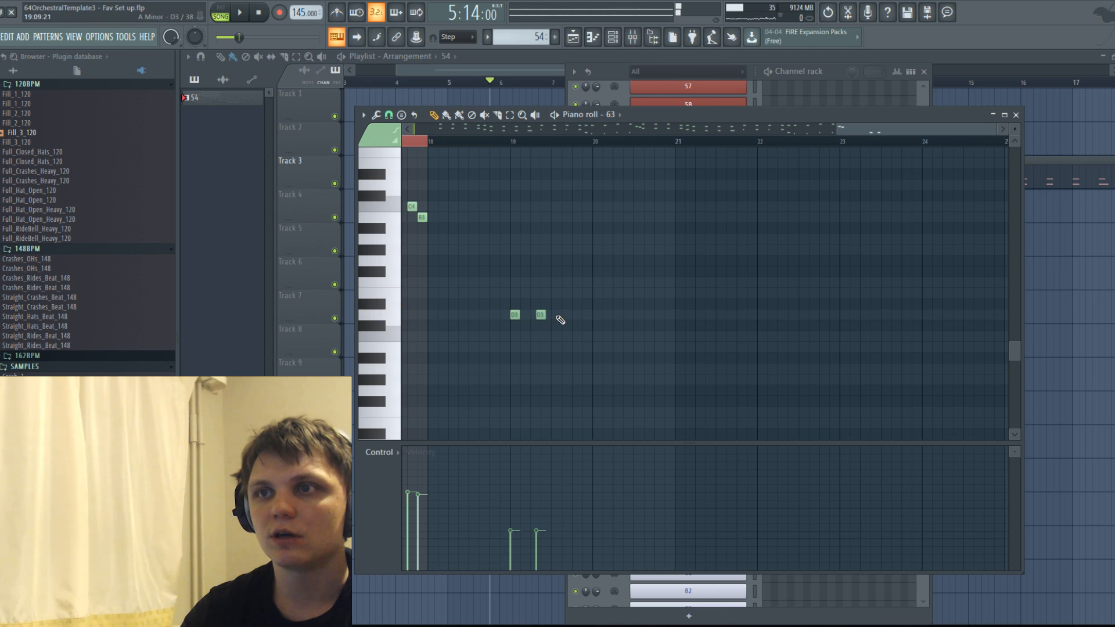
{"action": "left_click", "coordinate": [556, 314]}
{"action": "left_click", "coordinate": [575, 314]}
{"action": "left_click", "coordinate": [598, 271]}
{"action": "left_click", "coordinate": [617, 271]}
{"action": "left_click", "coordinate": [638, 271]}
{"action": "left_click", "coordinate": [652, 272]}
Play the song briefly and close the editor windows to show pattern 54's clip in the playlist.
{"action": "key", "text": "space"}
{"action": "key", "text": "space"}
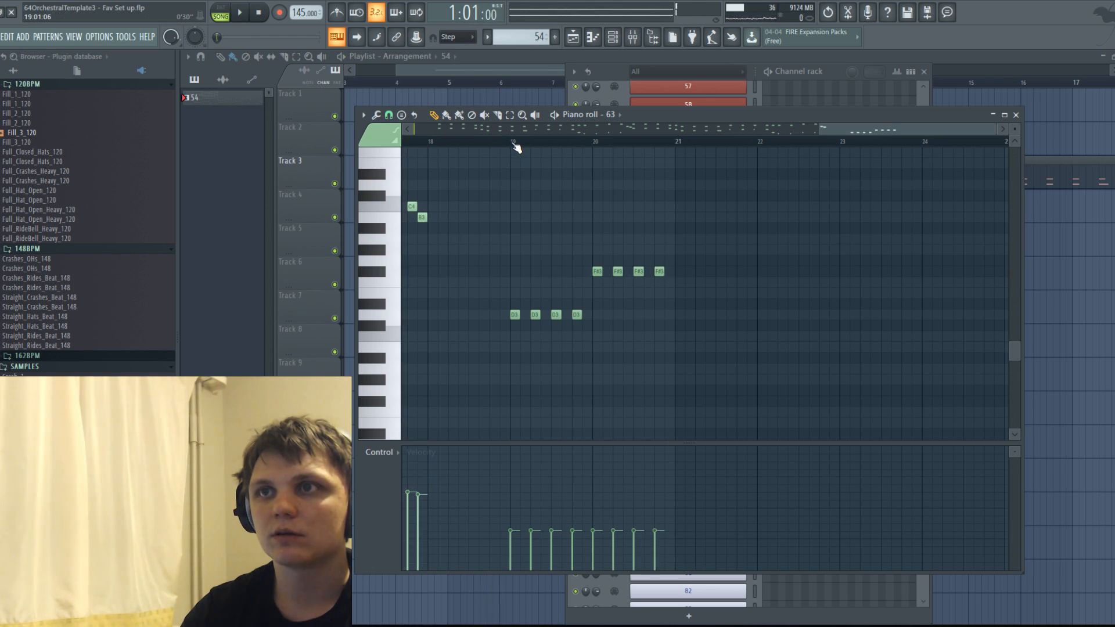
{"action": "key", "text": "F12"}
{"action": "scroll", "coordinate": [668, 104], "scroll_direction": "down", "scroll_amount": 5}
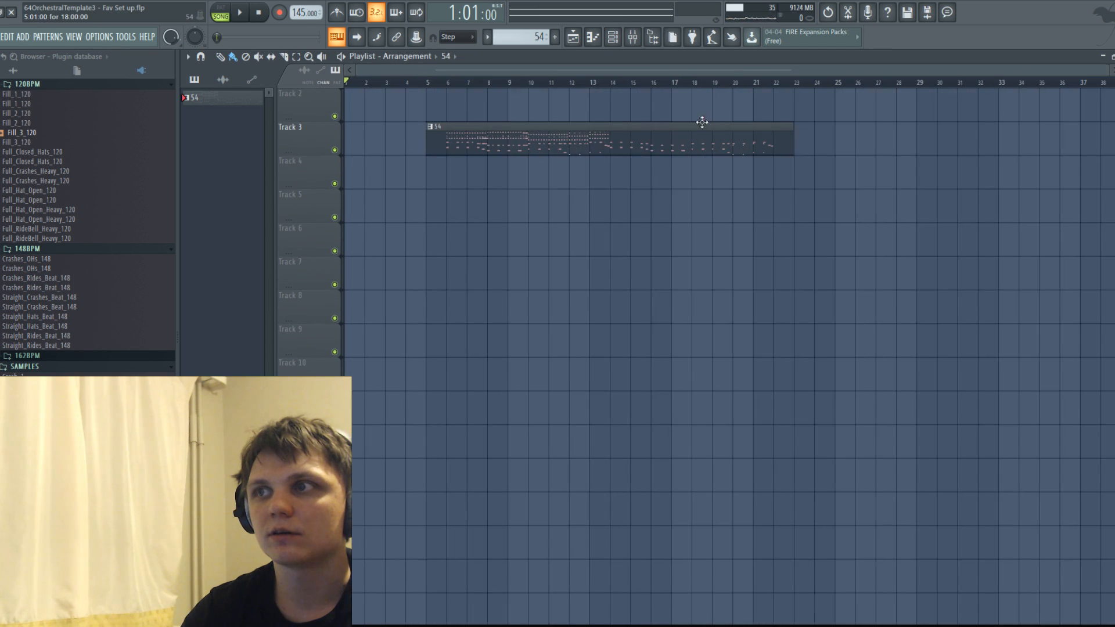
Lengthen pattern 54's clip on Track 3 to about 35 bars and start playback from bar 23.
{"action": "key", "text": "ctrl+b"}
{"action": "key", "text": "ctrl+z"}
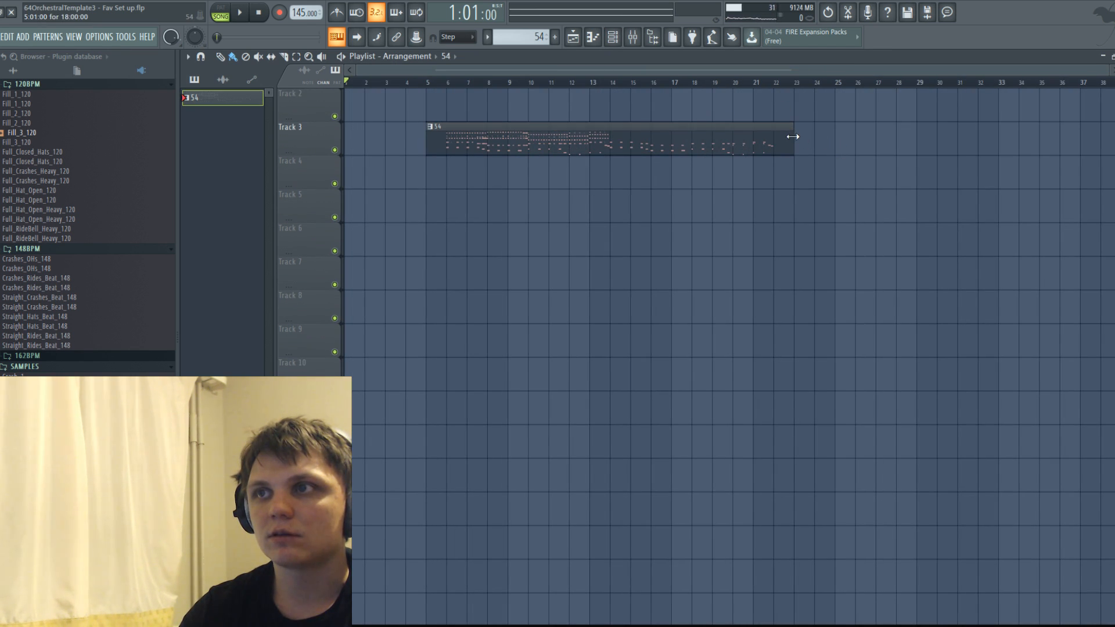
{"action": "left_click_drag", "start_coordinate": [793, 137], "coordinate": [1112, 139]}
{"action": "left_click", "coordinate": [756, 83]}
{"action": "key", "text": "space"}
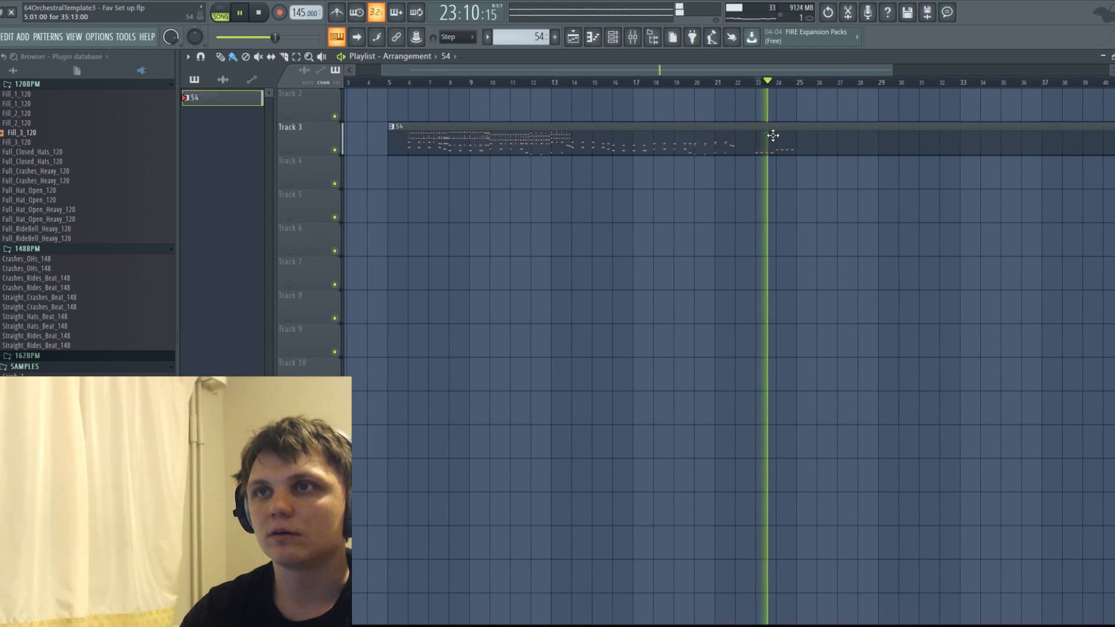
Open channel 63 in the piano roll, select the D3 and F#3 notes in bars 19 and 20, and listen to them.
{"action": "double_click", "coordinate": [769, 140]}
{"action": "key", "text": "space"}
{"action": "right_click", "coordinate": [831, 316]}
{"action": "right_click", "coordinate": [831, 317]}
{"action": "left_click_drag", "start_coordinate": [928, 384], "coordinate": [812, 234], "text": "ctrl"}
{"action": "scroll", "coordinate": [852, 248], "scroll_direction": "up", "scroll_amount": 12, "text": "alt"}
{"action": "key", "text": "space"}
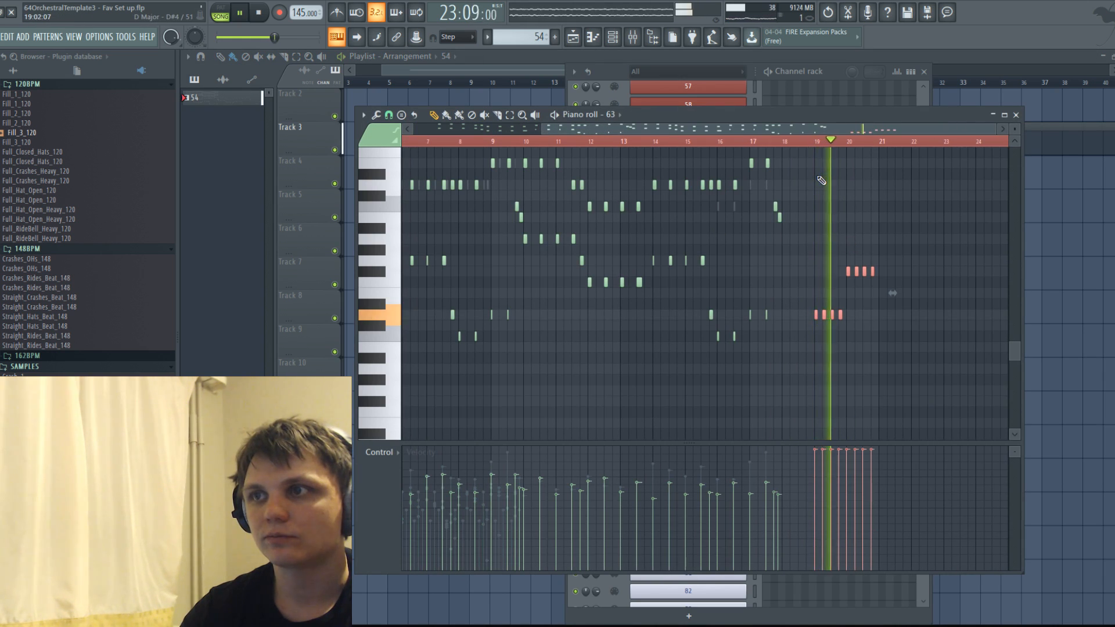
{"action": "scroll", "coordinate": [845, 204], "scroll_direction": "up", "scroll_amount": 4, "text": "ctrl"}
{"action": "left_click", "coordinate": [791, 140]}
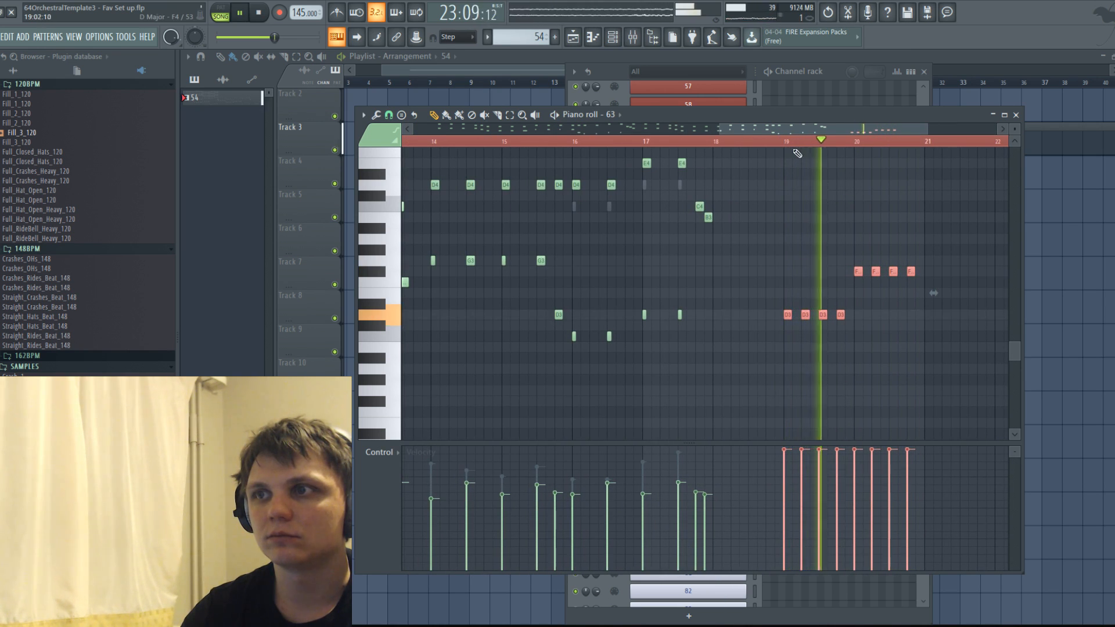
{"action": "scroll", "coordinate": [824, 169], "scroll_direction": "up", "scroll_amount": 3, "text": "ctrl"}
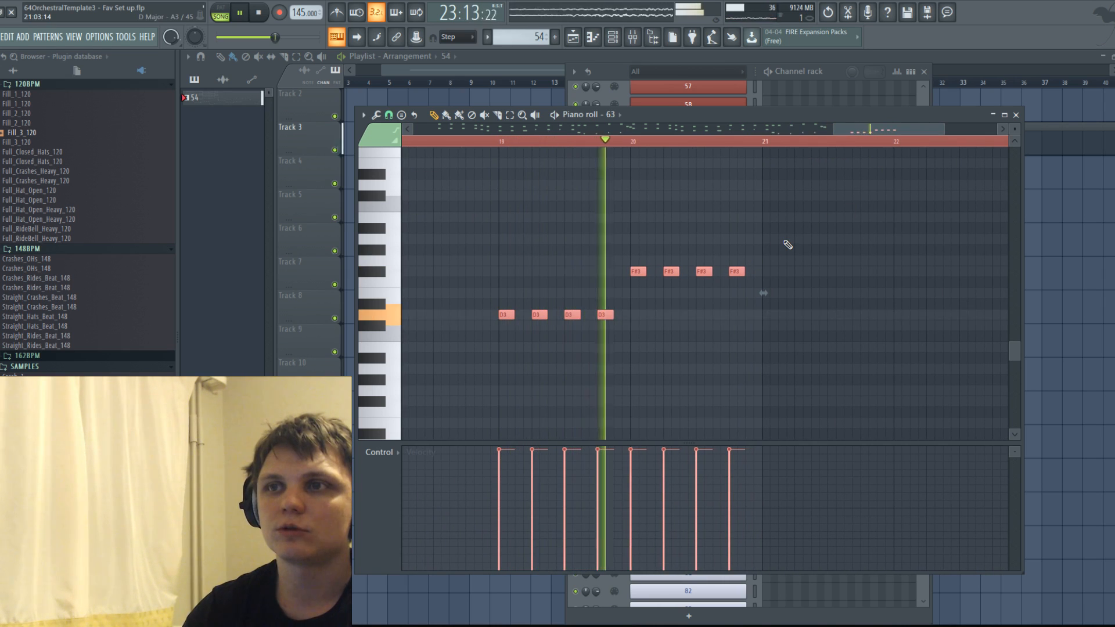
{"action": "key", "text": "space"}
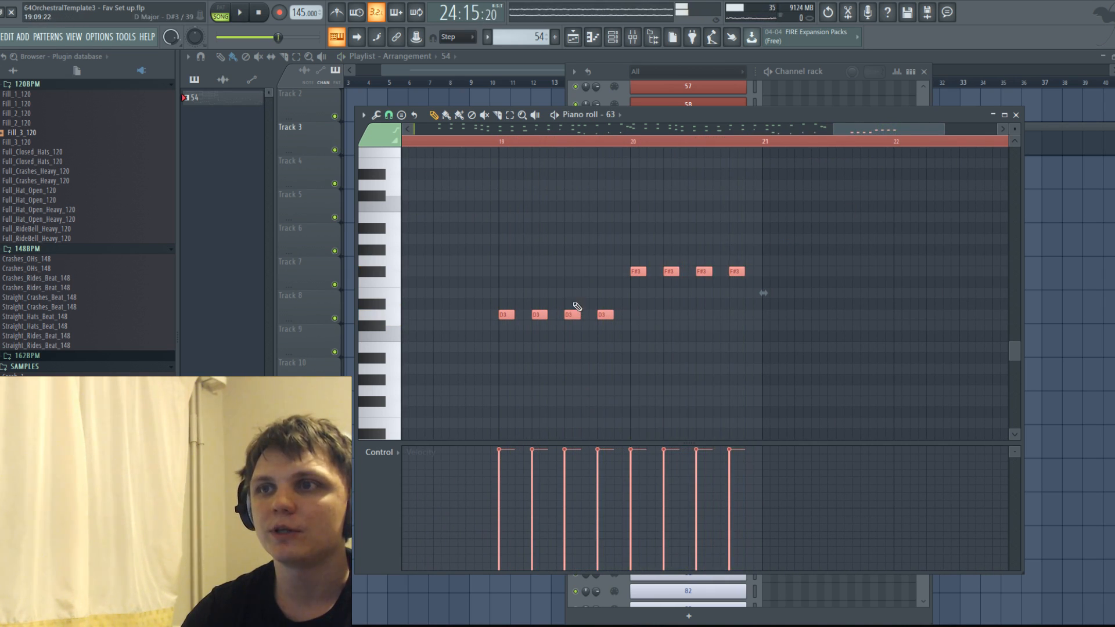
Try an E3 passing note at the end of bar 19 in channel 63 and listen to the phrase.
{"action": "left_click", "coordinate": [618, 282]}
{"action": "left_click_drag", "start_coordinate": [621, 283], "coordinate": [622, 294]}
{"action": "key", "text": "space"}
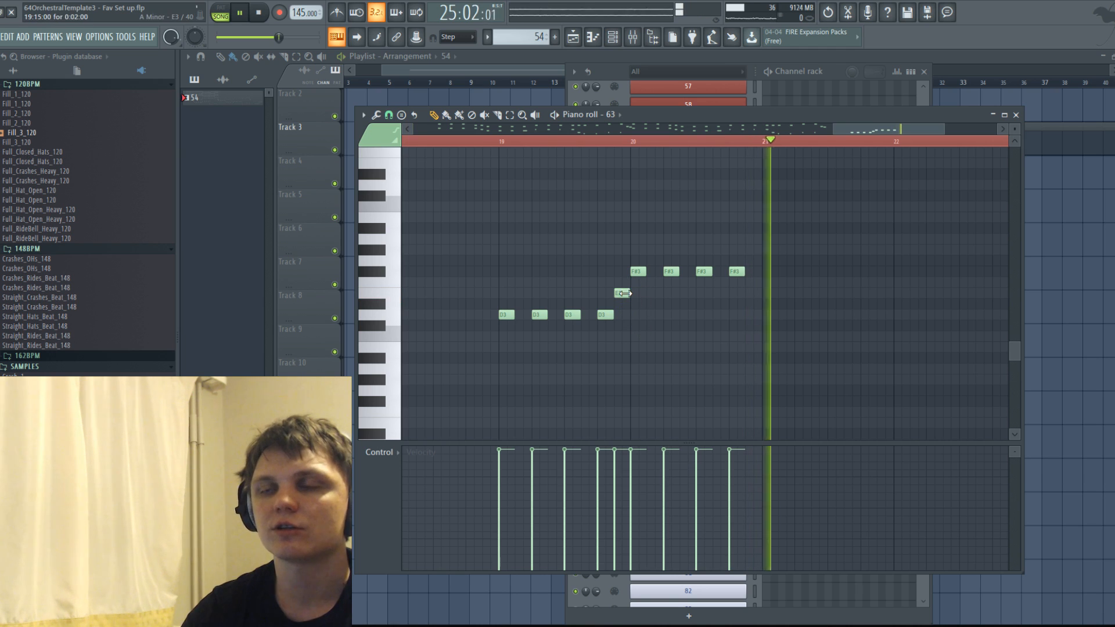
{"action": "left_click", "coordinate": [504, 141]}
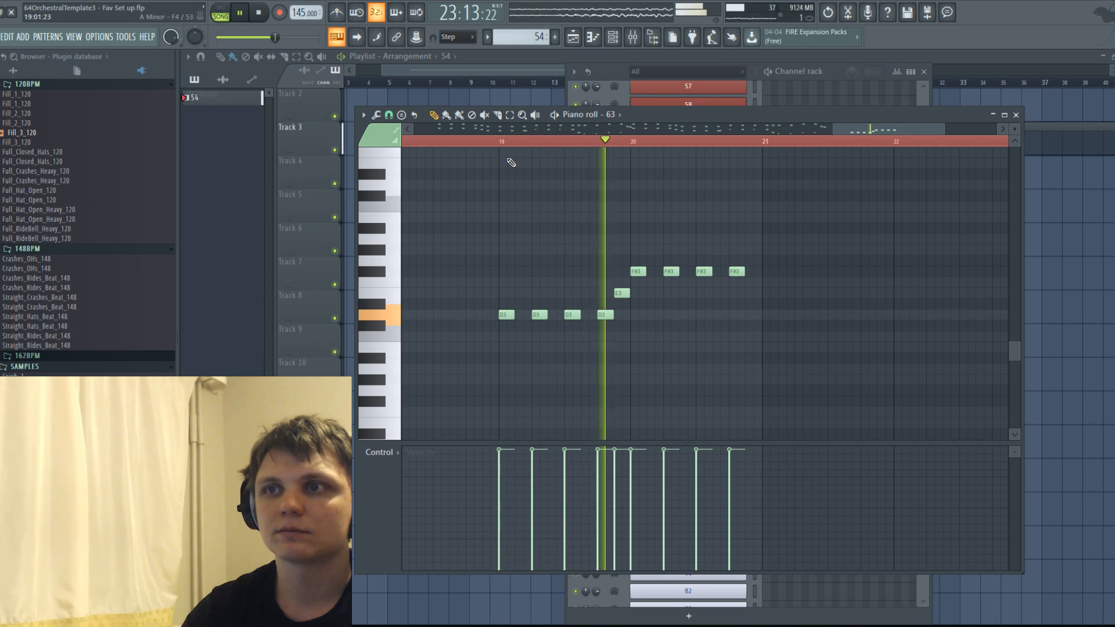
{"action": "key", "text": "space"}
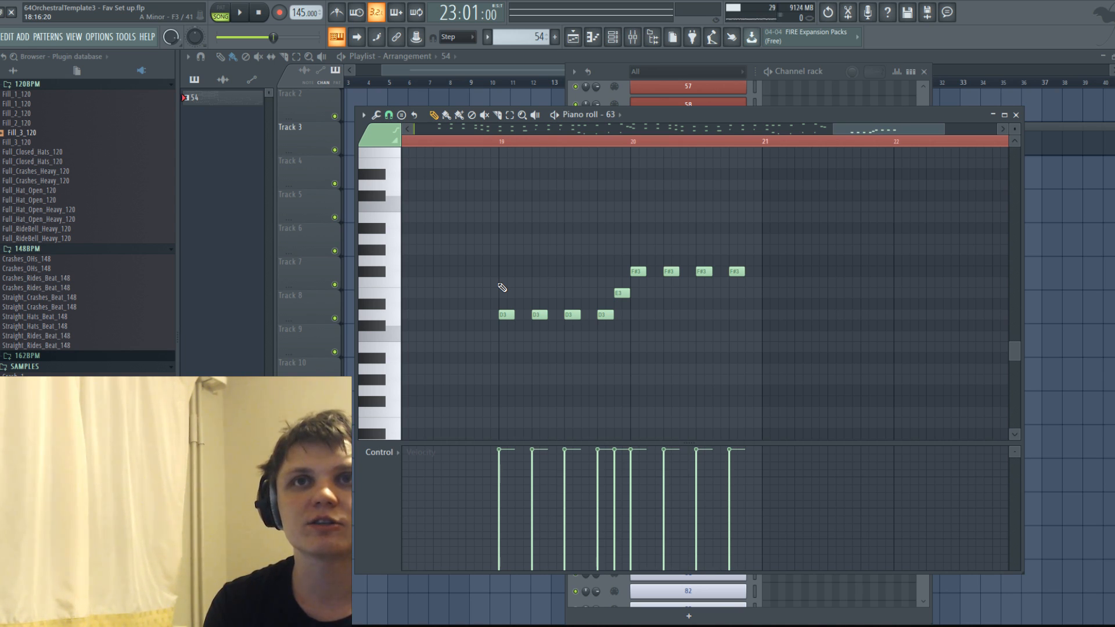
Delete all the D3, E3 and F#3 notes in bars 19 and 20 of channel 63.
{"action": "left_click_drag", "start_coordinate": [488, 229], "coordinate": [930, 417]}
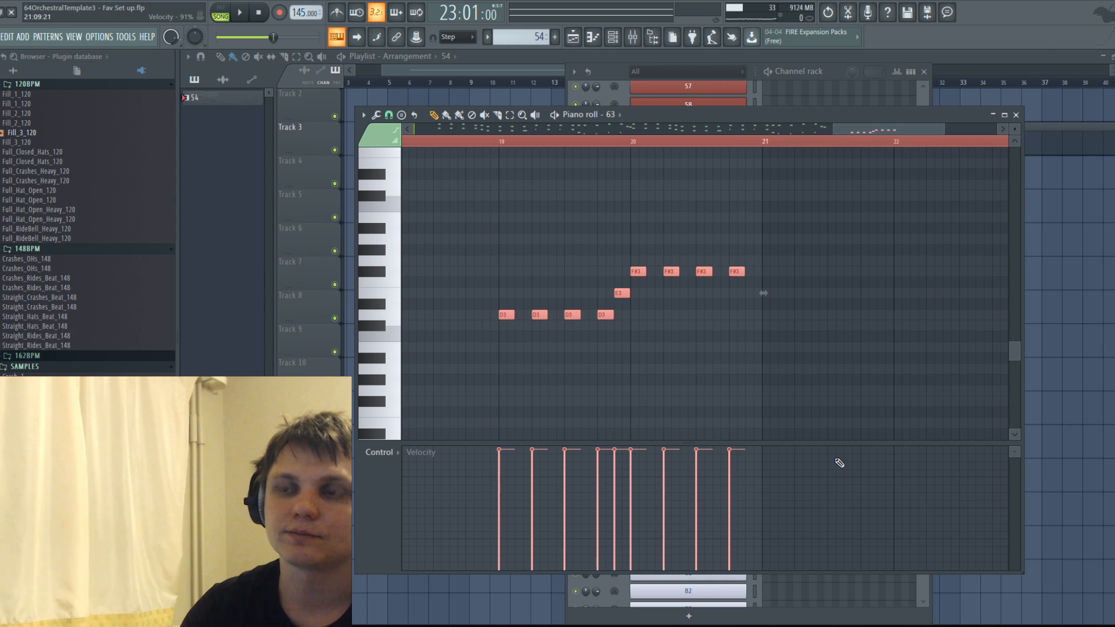
{"action": "key", "text": "Delete"}
{"action": "scroll", "coordinate": [601, 311], "scroll_direction": "down", "scroll_amount": 3}
{"action": "scroll", "coordinate": [600, 311], "scroll_direction": "down", "scroll_amount": 5}
{"action": "scroll", "coordinate": [577, 296], "scroll_direction": "up", "scroll_amount": 3}
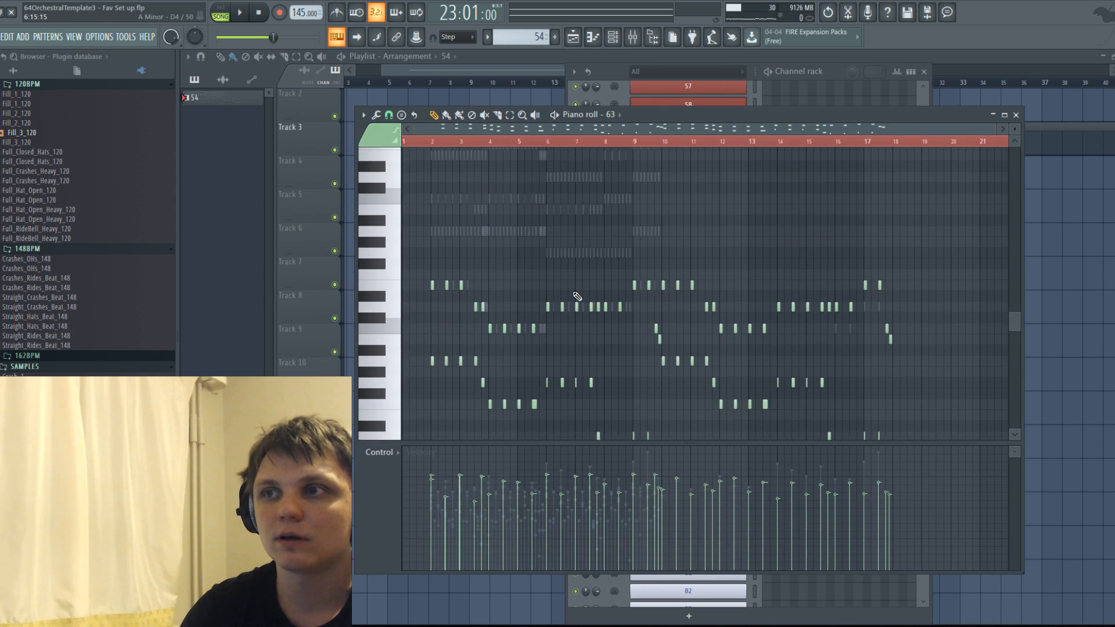
{"action": "scroll", "coordinate": [581, 298], "scroll_direction": "up", "scroll_amount": 2}
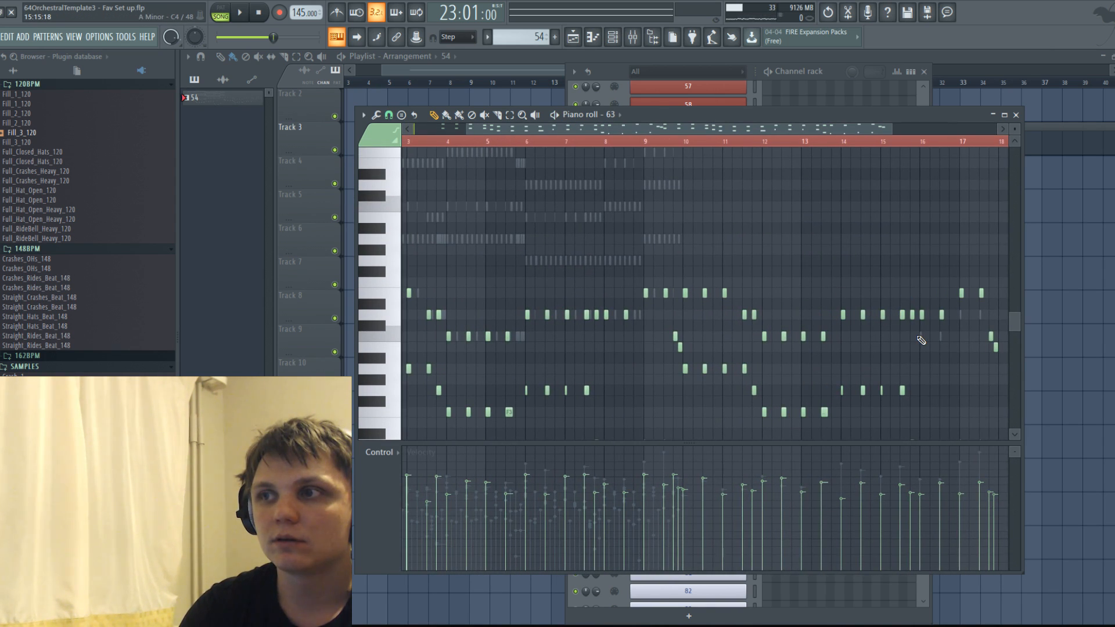
Switch to channel 62 and transpose its notes in bars 16 and 17 down one octave.
{"action": "right_click", "coordinate": [920, 335]}
{"action": "scroll", "coordinate": [936, 333], "scroll_direction": "down", "scroll_amount": 2}
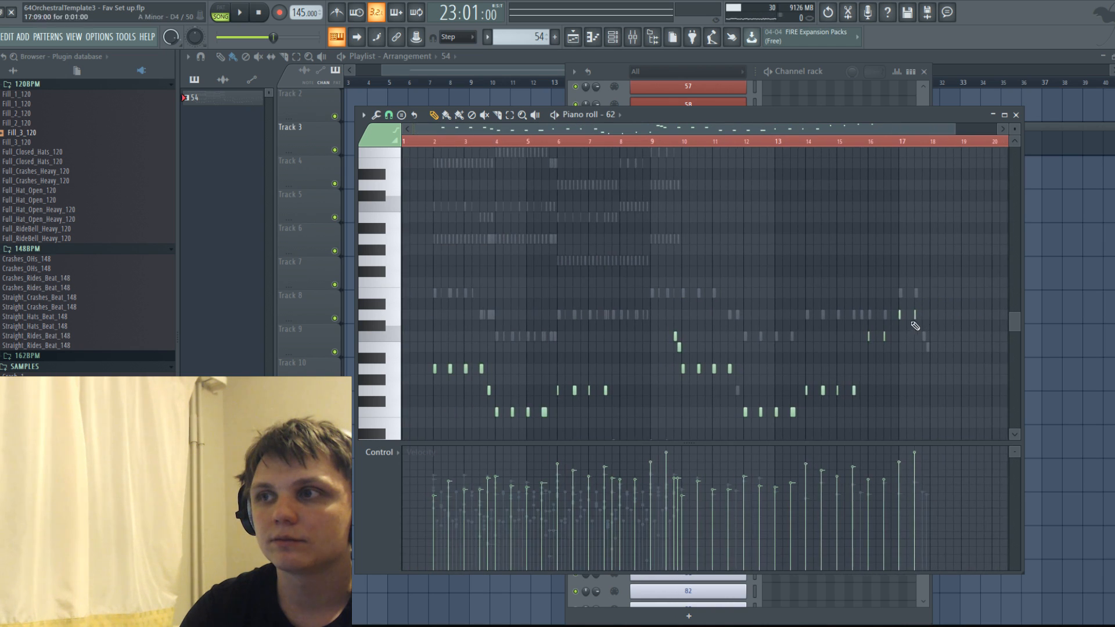
{"action": "scroll", "coordinate": [903, 310], "scroll_direction": "down", "scroll_amount": 4}
{"action": "scroll", "coordinate": [900, 303], "scroll_direction": "up", "scroll_amount": 3}
{"action": "scroll", "coordinate": [902, 307], "scroll_direction": "up", "scroll_amount": 3}
{"action": "left_click_drag", "start_coordinate": [811, 213], "coordinate": [966, 339]}
{"action": "key", "text": "ctrl+Down"}
Add a D3 note at the end of bar 15 in channel 62.
{"action": "scroll", "coordinate": [841, 372], "scroll_direction": "up", "scroll_amount": 2}
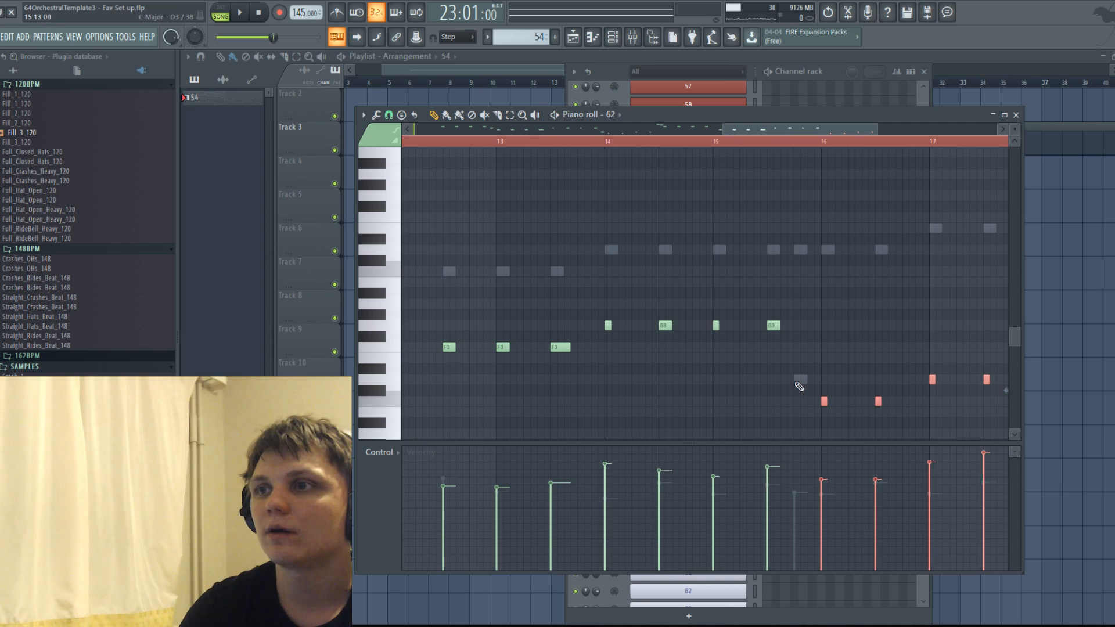
{"action": "left_click", "coordinate": [798, 381]}
{"action": "scroll", "coordinate": [842, 400], "scroll_direction": "down", "scroll_amount": 4}
{"action": "scroll", "coordinate": [903, 388], "scroll_direction": "up", "scroll_amount": 2}
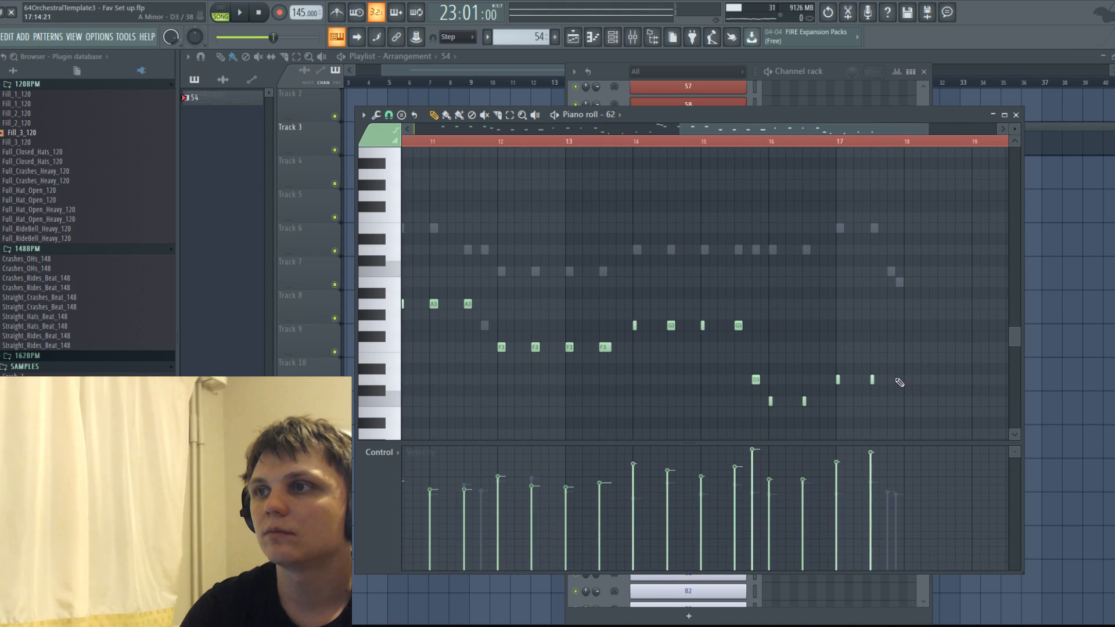
{"action": "scroll", "coordinate": [893, 386], "scroll_direction": "down", "scroll_amount": 3}
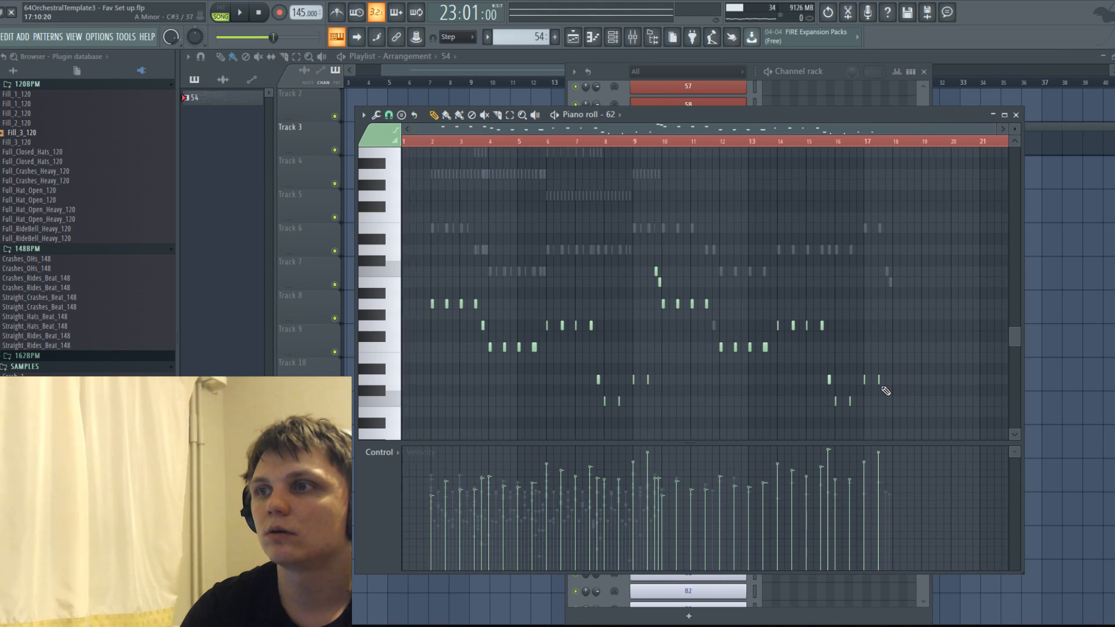
Play the passage from bar 9 with channel 62 open to check its bass line.
{"action": "scroll", "coordinate": [787, 380], "scroll_direction": "up", "scroll_amount": 4}
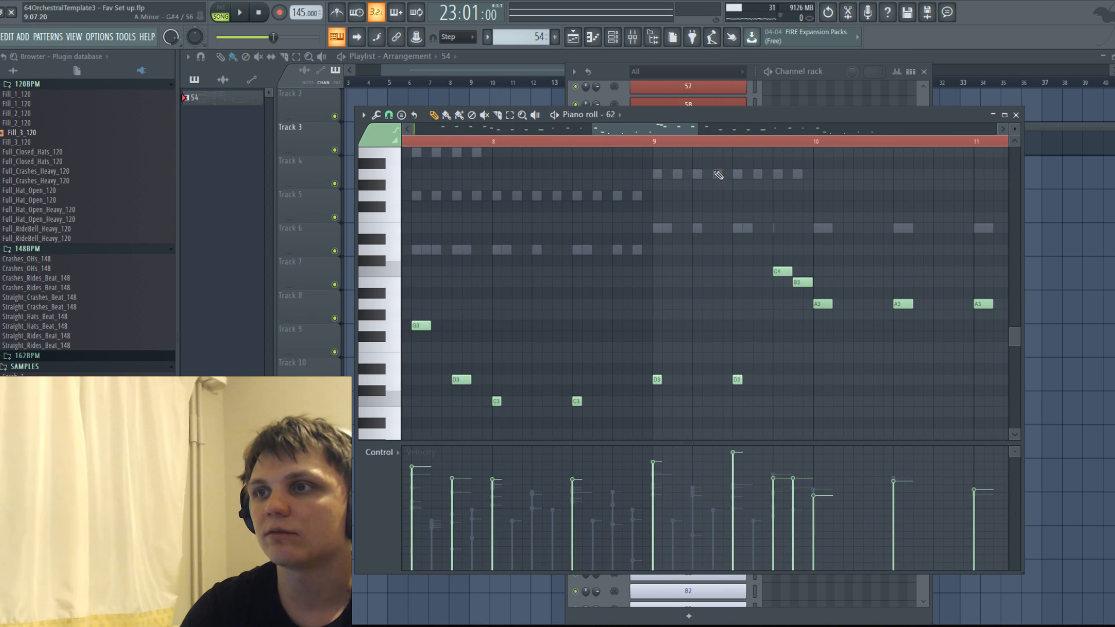
{"action": "left_click", "coordinate": [712, 144]}
{"action": "left_click", "coordinate": [656, 144]}
{"action": "key", "text": "space"}
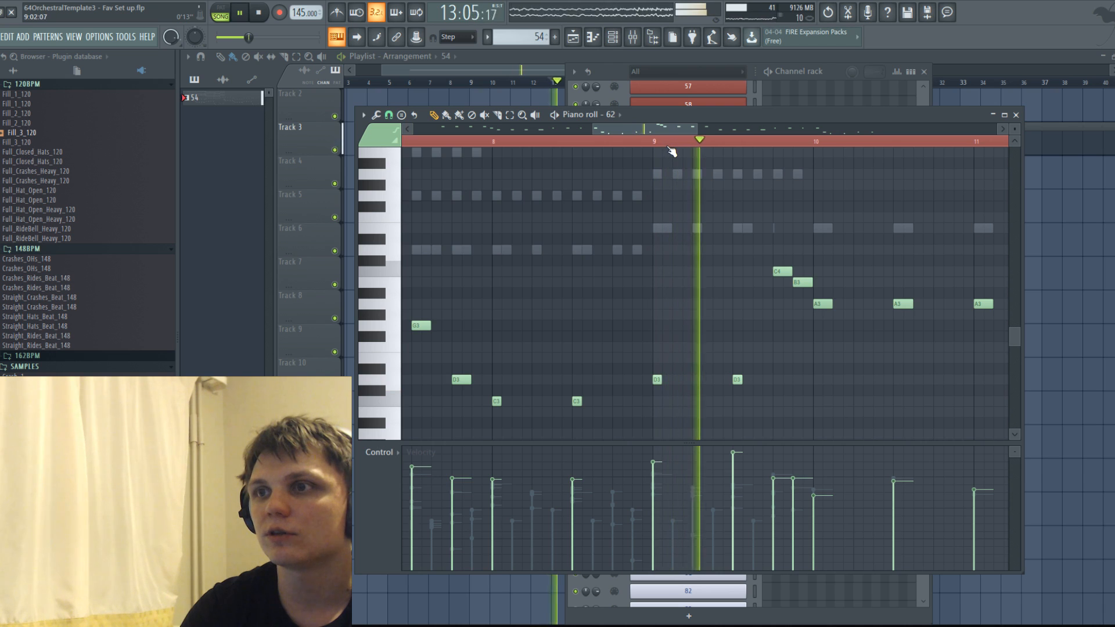
{"action": "key", "text": "space"}
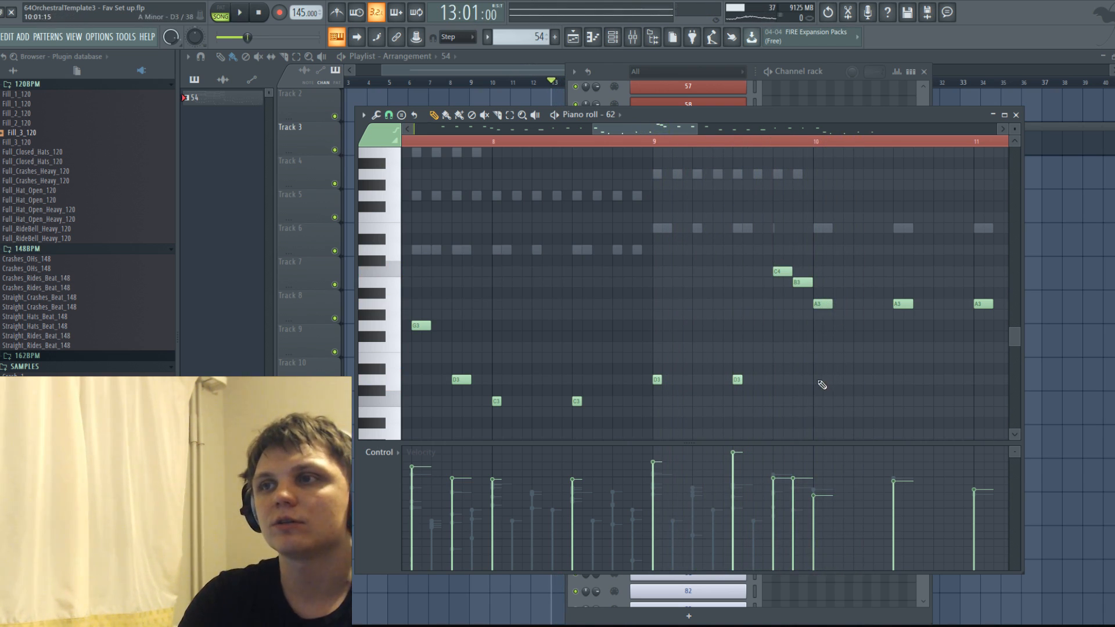
Replace channel 62's C4 and B3 notes at the end of bar 9 with E3 and G3, and listen to the change.
{"action": "left_click", "coordinate": [777, 358]}
{"action": "left_click_drag", "start_coordinate": [784, 329], "coordinate": [805, 328]}
{"action": "left_click", "coordinate": [796, 328]}
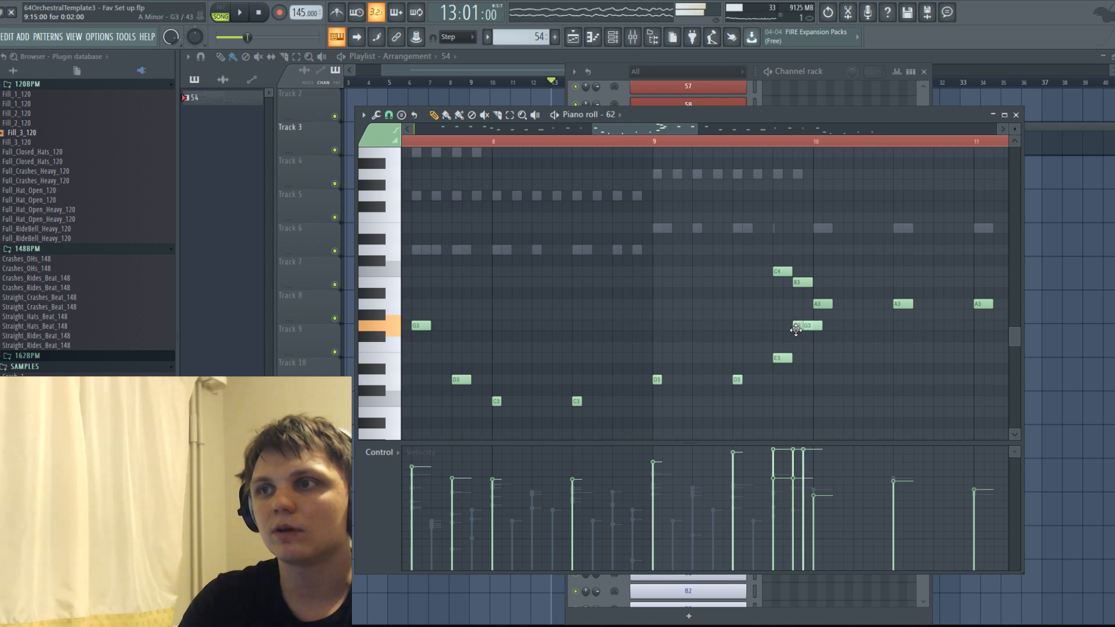
{"action": "right_click", "coordinate": [818, 329]}
{"action": "left_click_drag", "start_coordinate": [756, 248], "coordinate": [810, 294]}
{"action": "key", "text": "Delete"}
{"action": "key", "text": "space"}
{"action": "key", "text": "space"}
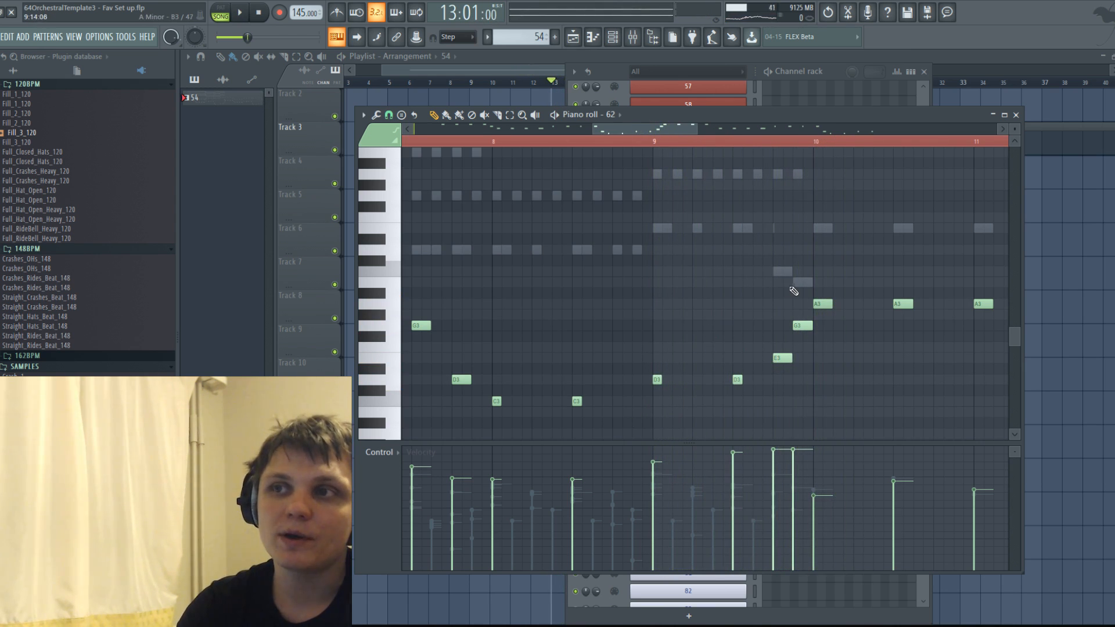
Check channel 63's C4 and B3 notes at the end of bar 9 with playback and return to channel 62.
{"action": "double_click", "coordinate": [800, 284]}
{"action": "key", "text": "space"}
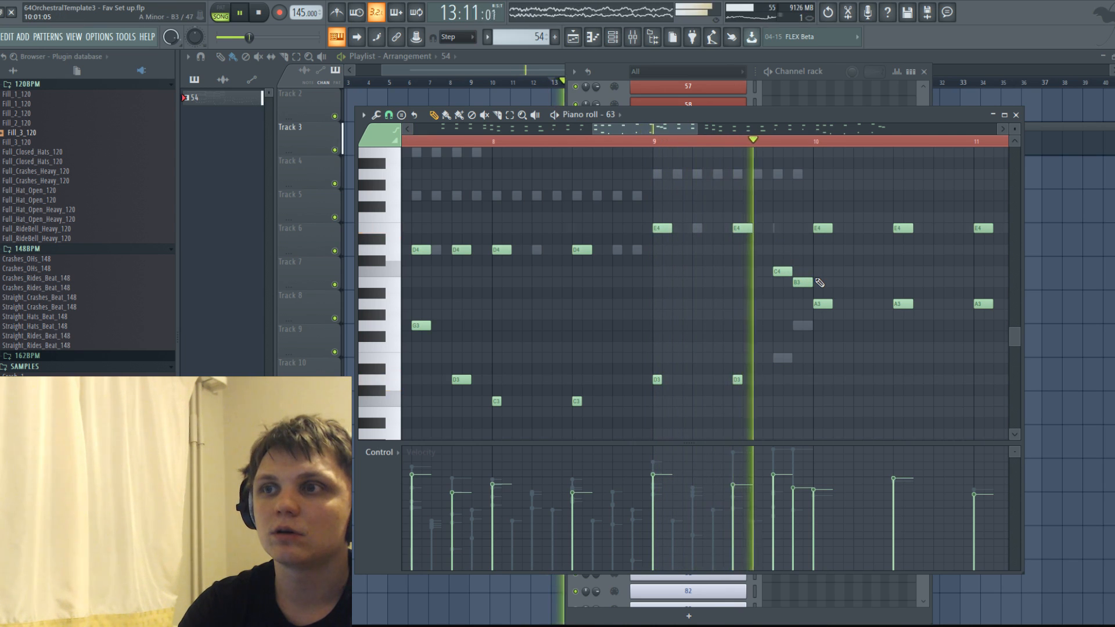
{"action": "key", "text": "space"}
{"action": "double_click", "coordinate": [800, 324]}
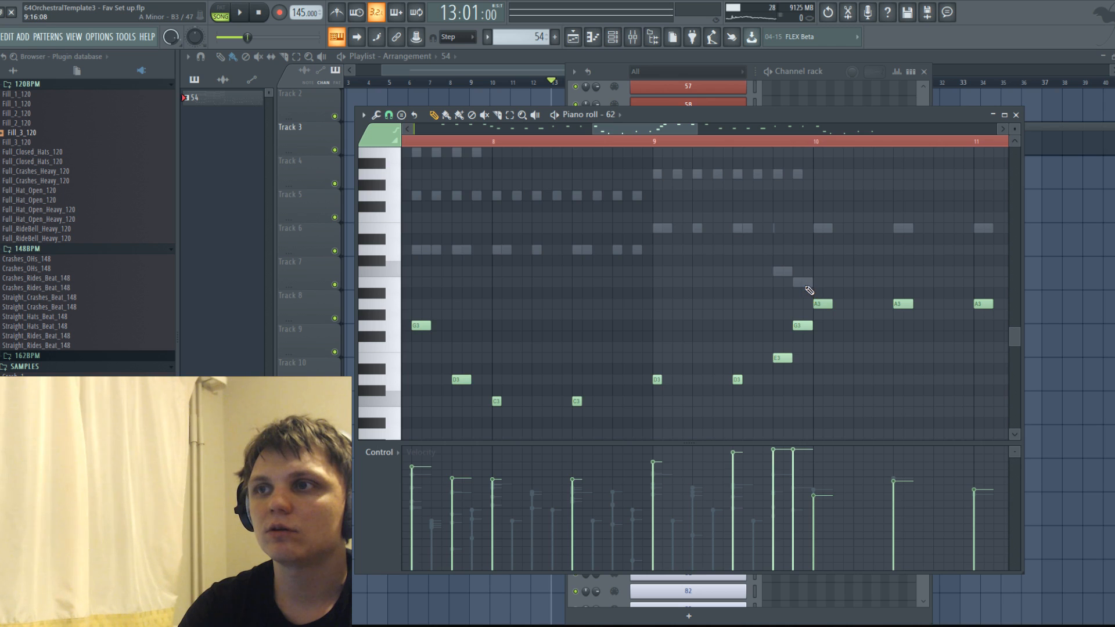
{"action": "scroll", "coordinate": [766, 303], "scroll_direction": "down", "scroll_amount": 3}
{"action": "scroll", "coordinate": [728, 316], "scroll_direction": "down", "scroll_amount": 2}
{"action": "left_click", "coordinate": [3, 37]}
{"action": "left_click", "coordinate": [6, 93]}
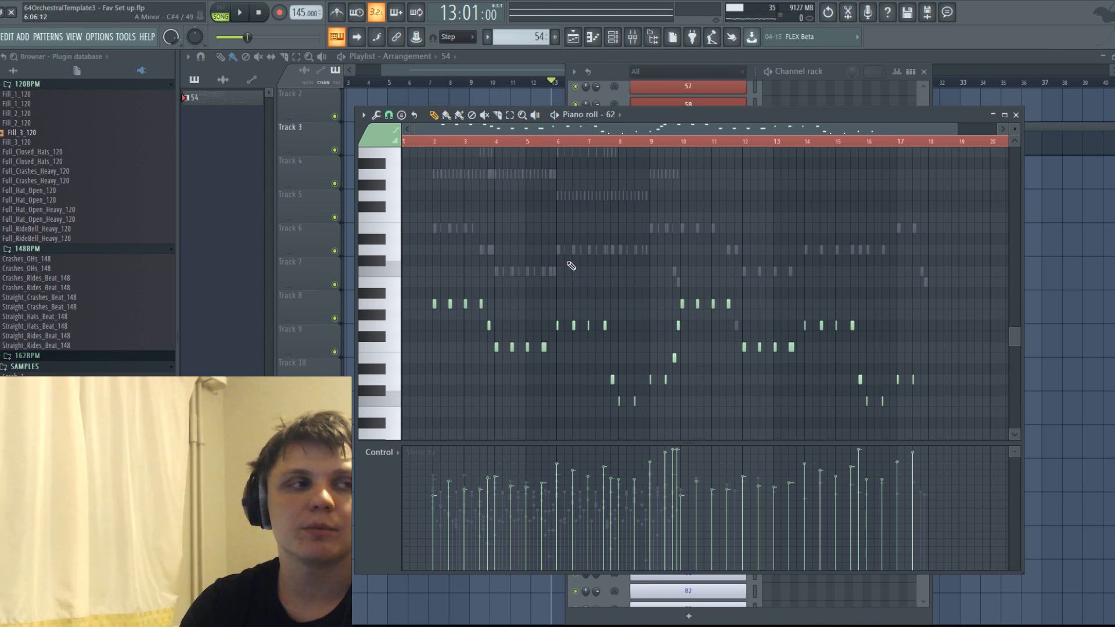
{"action": "scroll", "coordinate": [585, 282], "scroll_direction": "down", "scroll_amount": 1}
{"action": "scroll", "coordinate": [586, 278], "scroll_direction": "up", "scroll_amount": 2}
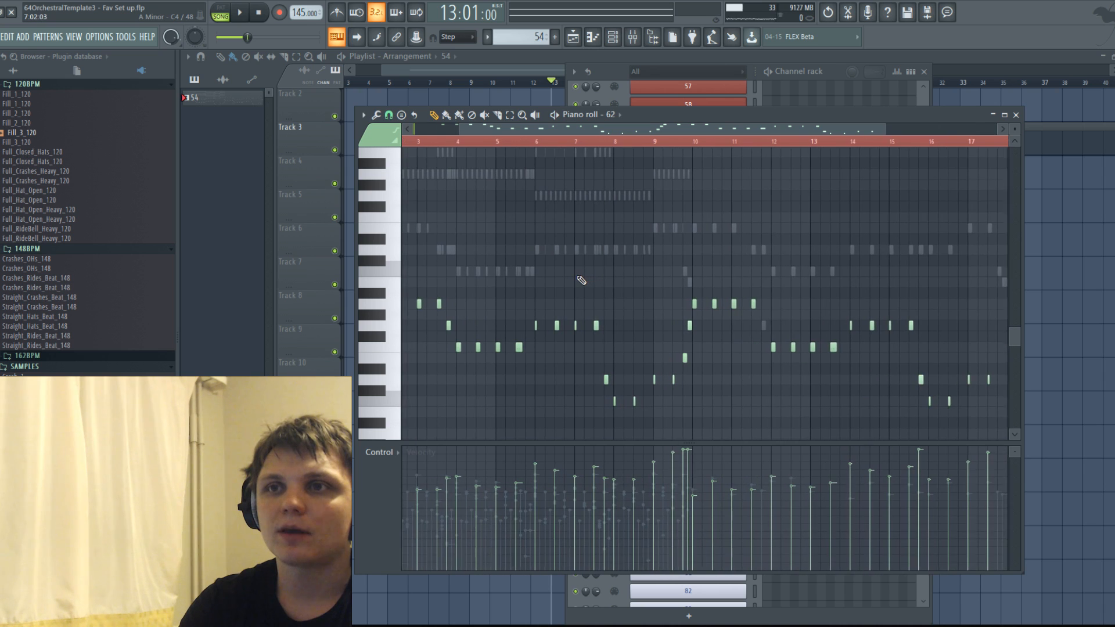
{"action": "scroll", "coordinate": [609, 275], "scroll_direction": "down", "scroll_amount": 2}
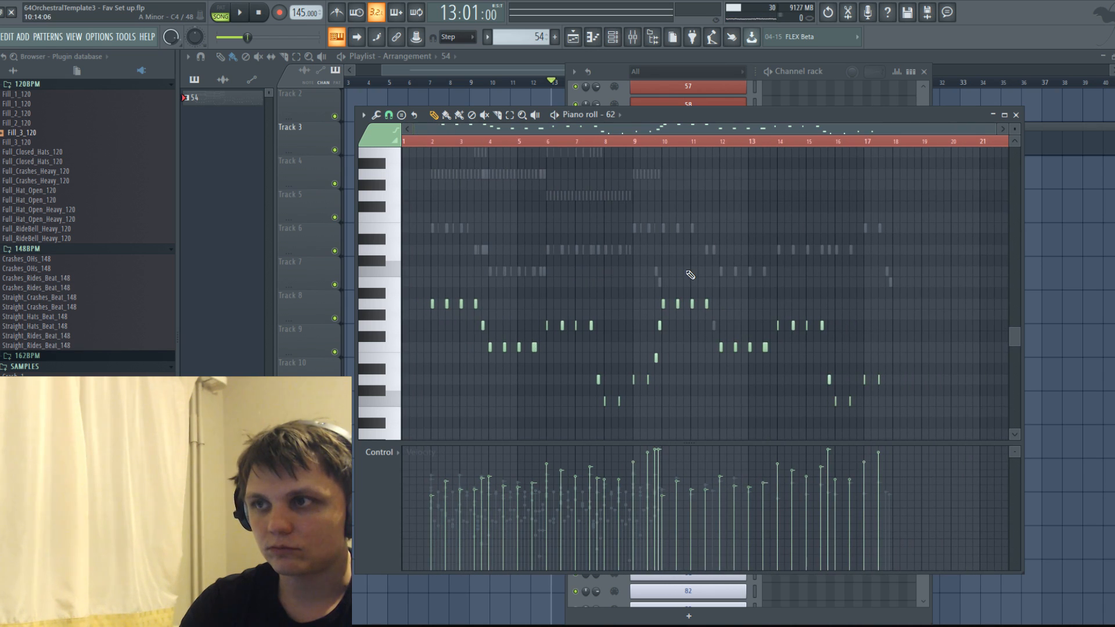
Add E3 and G3 as the last two notes of bar 17 in channel 62.
{"action": "scroll", "coordinate": [690, 274], "scroll_direction": "up", "scroll_amount": 2}
{"action": "left_click", "coordinate": [926, 371]}
{"action": "left_click_drag", "start_coordinate": [927, 372], "coordinate": [904, 359]}
{"action": "scroll", "coordinate": [901, 371], "scroll_direction": "up", "scroll_amount": 2}
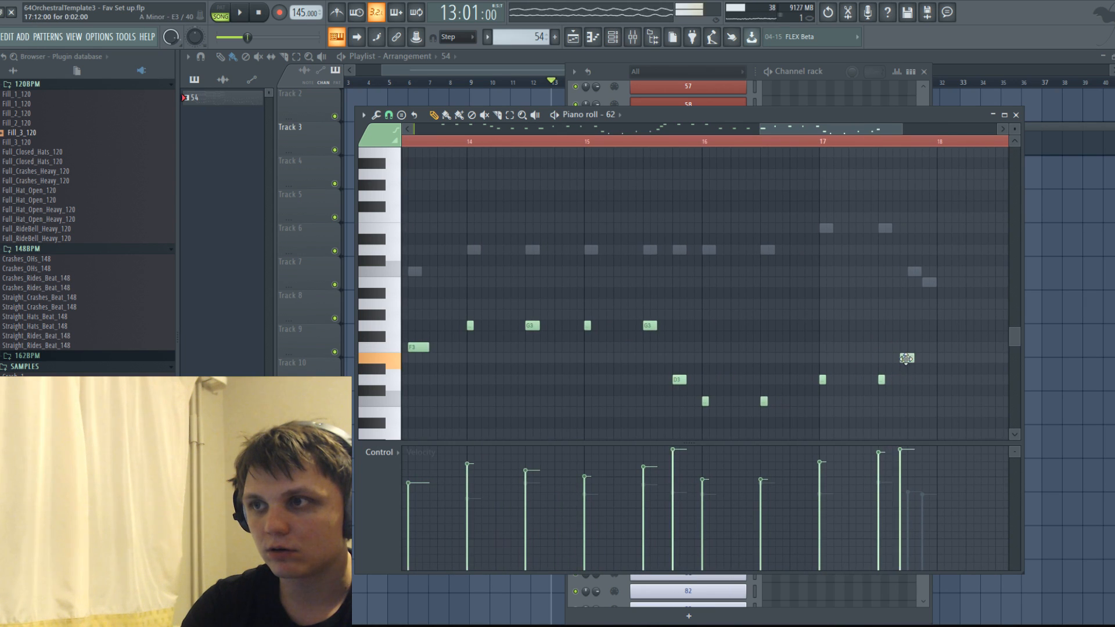
{"action": "scroll", "coordinate": [906, 357], "scroll_direction": "down", "scroll_amount": 4}
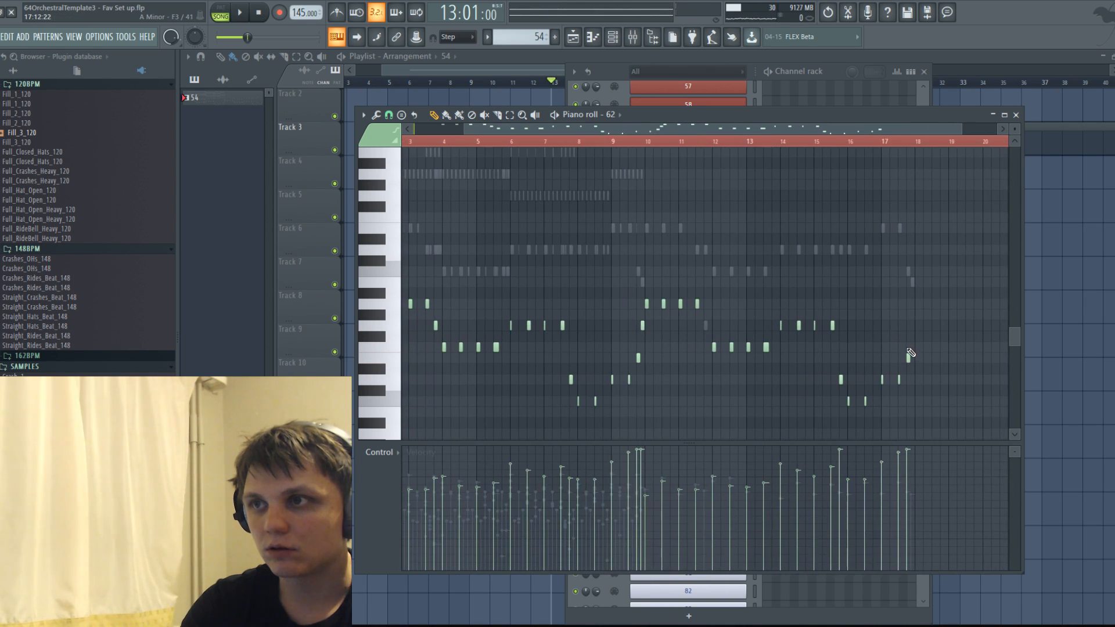
{"action": "left_click_drag", "start_coordinate": [894, 326], "coordinate": [915, 330]}
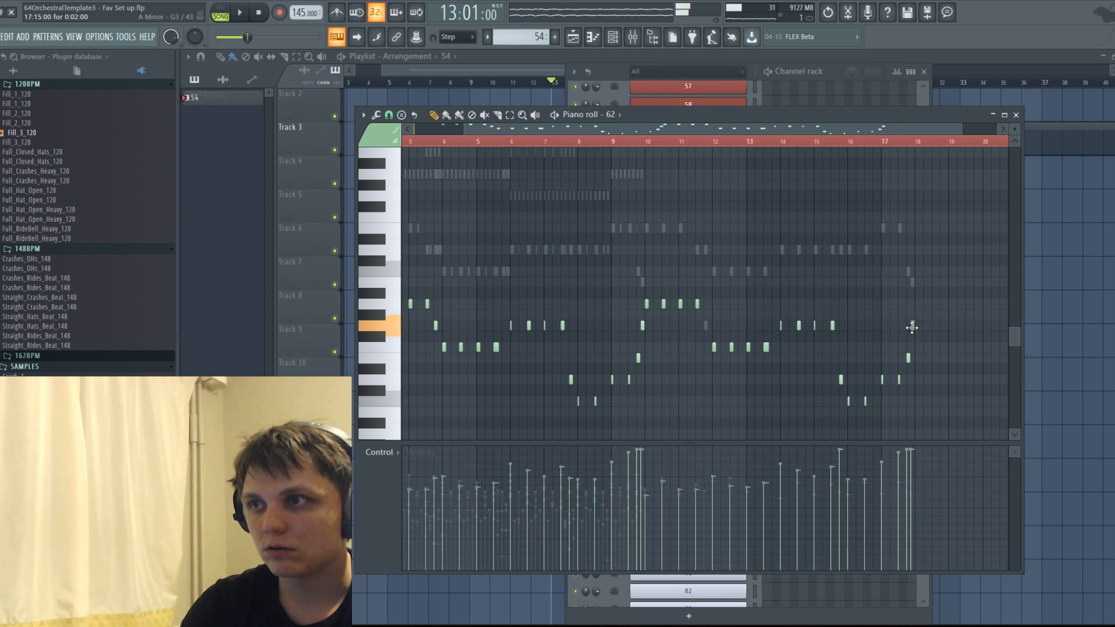
{"action": "scroll", "coordinate": [923, 339], "scroll_direction": "up", "scroll_amount": 2}
Listen to the end of bar 17 and slightly lower the velocity of its last D3, E3 and G3 notes.
{"action": "key", "text": "space"}
{"action": "left_click", "coordinate": [904, 145]}
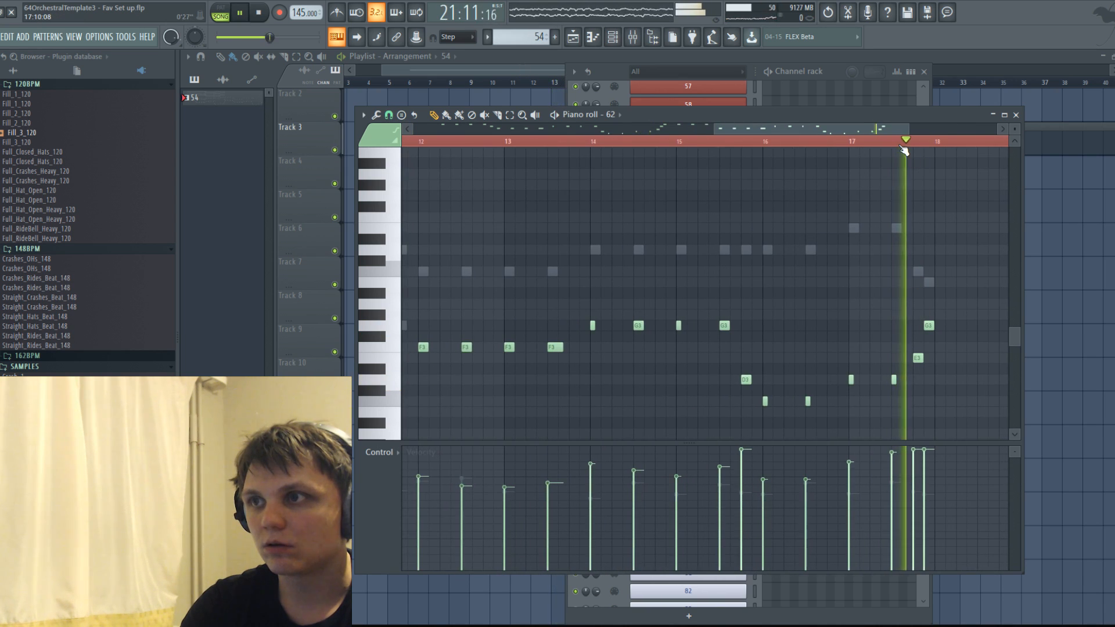
{"action": "scroll", "coordinate": [914, 192], "scroll_direction": "down", "scroll_amount": 3}
{"action": "key", "text": "space"}
{"action": "left_click_drag", "start_coordinate": [927, 308], "coordinate": [901, 381]}
{"action": "scroll", "coordinate": [937, 365], "scroll_direction": "down", "scroll_amount": 2}
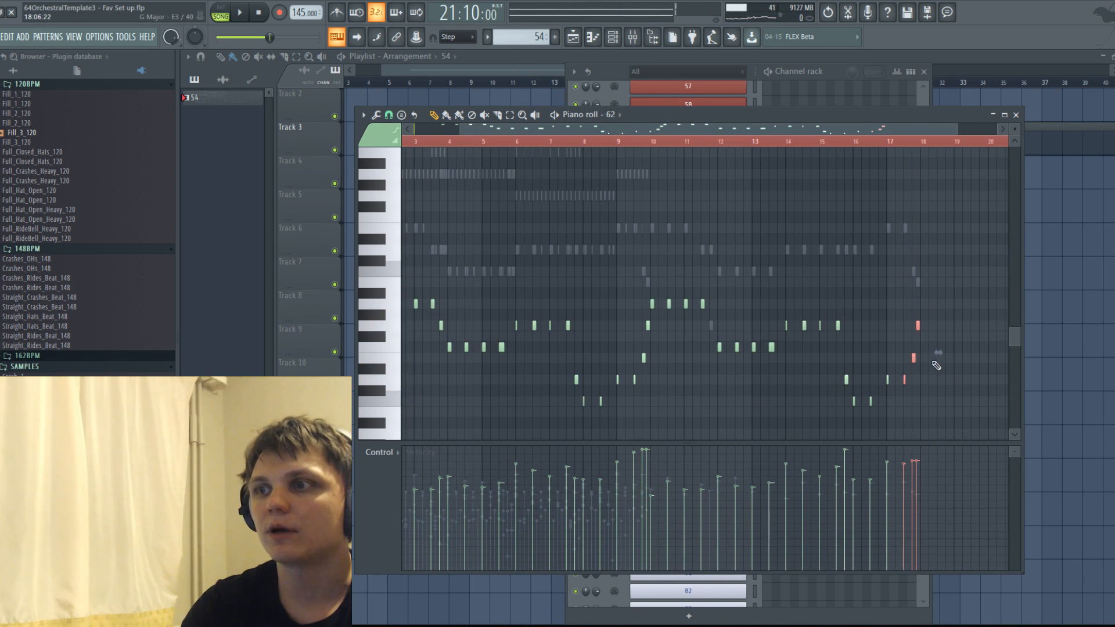
Play the pattern from just before its bar 2 to hear how channel 62's line fits the other parts.
{"action": "key", "text": "space"}
{"action": "scroll", "coordinate": [880, 325], "scroll_direction": "down", "scroll_amount": 1}
{"action": "scroll", "coordinate": [729, 296], "scroll_direction": "down", "scroll_amount": 1}
{"action": "scroll", "coordinate": [564, 274], "scroll_direction": "up", "scroll_amount": 5}
{"action": "key", "text": "space"}
{"action": "left_click", "coordinate": [583, 260]}
{"action": "left_click", "coordinate": [429, 143]}
{"action": "key", "text": "space"}
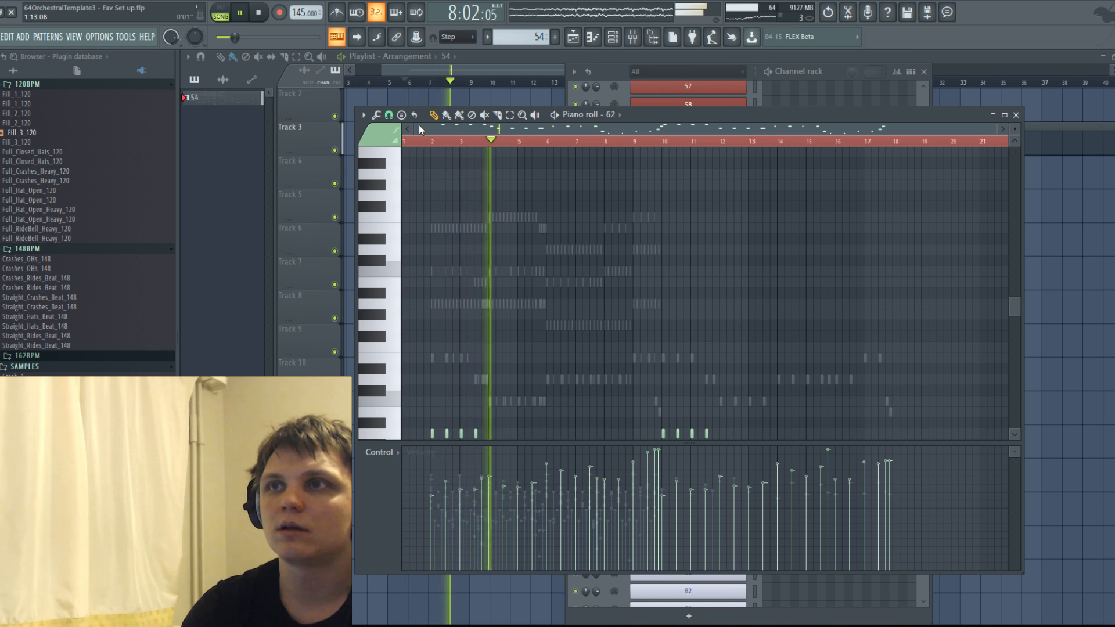
{"action": "scroll", "coordinate": [574, 208], "scroll_direction": "down", "scroll_amount": 4}
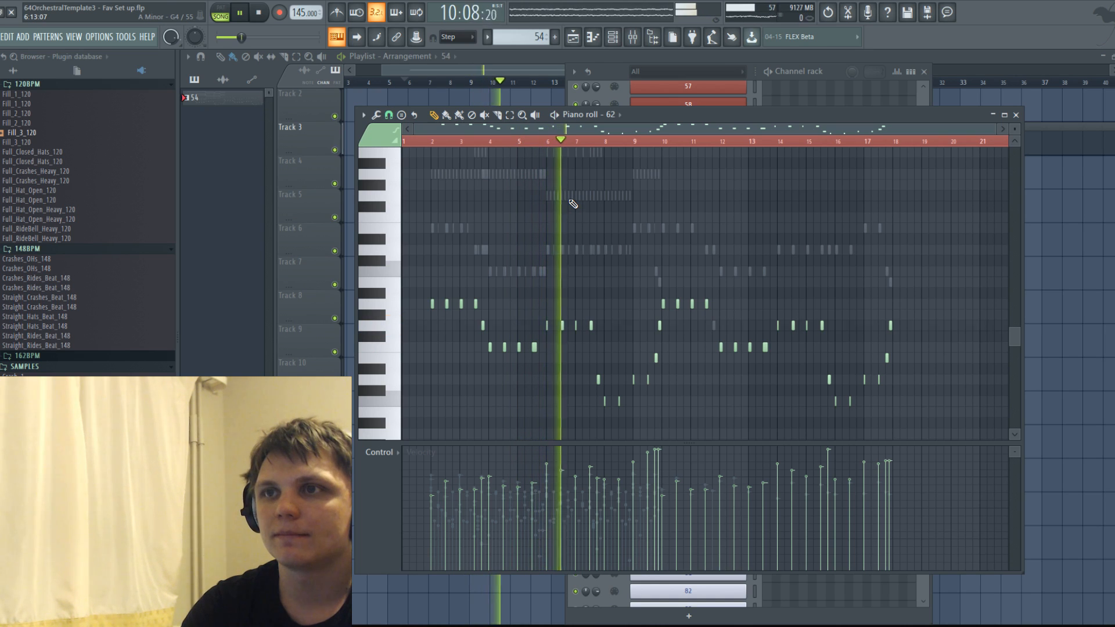
{"action": "scroll", "coordinate": [572, 204], "scroll_direction": "up", "scroll_amount": 3}
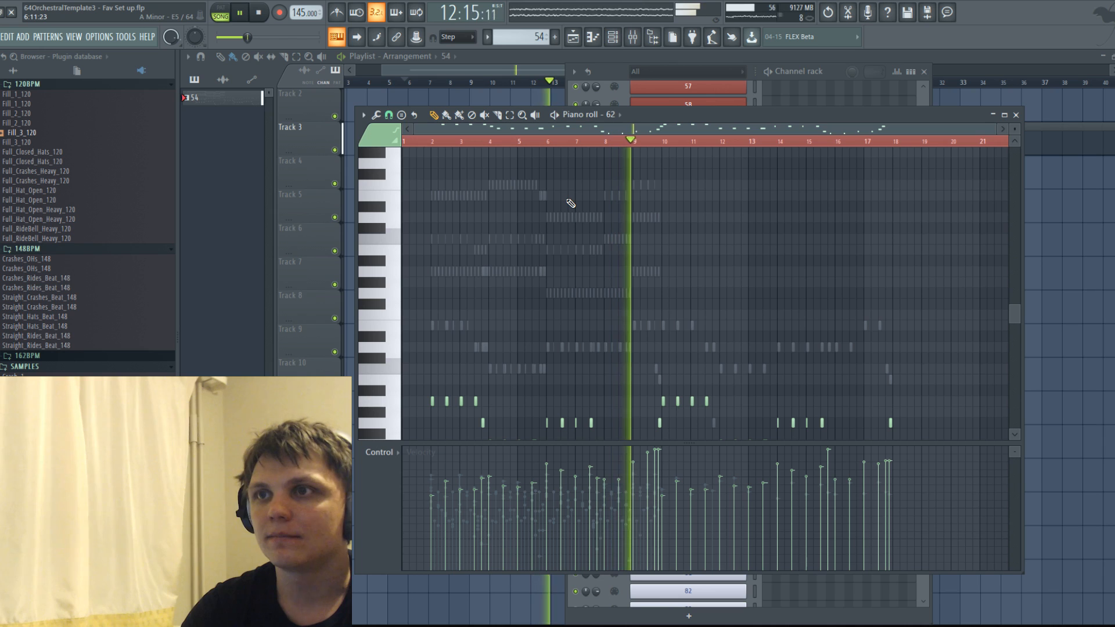
{"action": "key", "text": "space"}
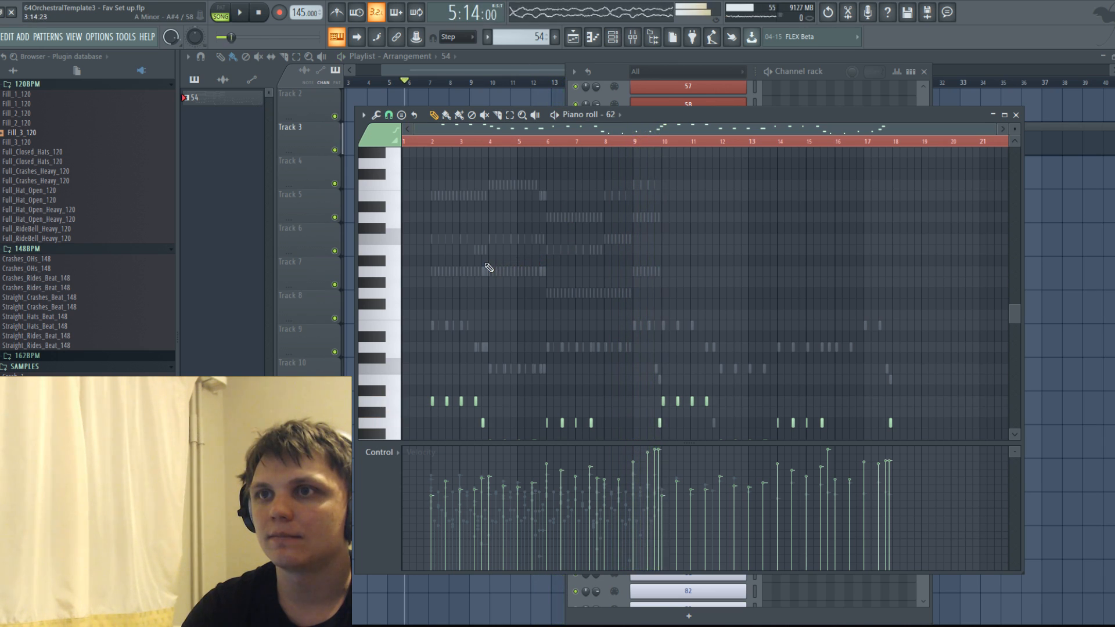
Duplicate all of channel 65's notes from bars 2 to 9 so that the copy starts at bar 10.
{"action": "double_click", "coordinate": [485, 255]}
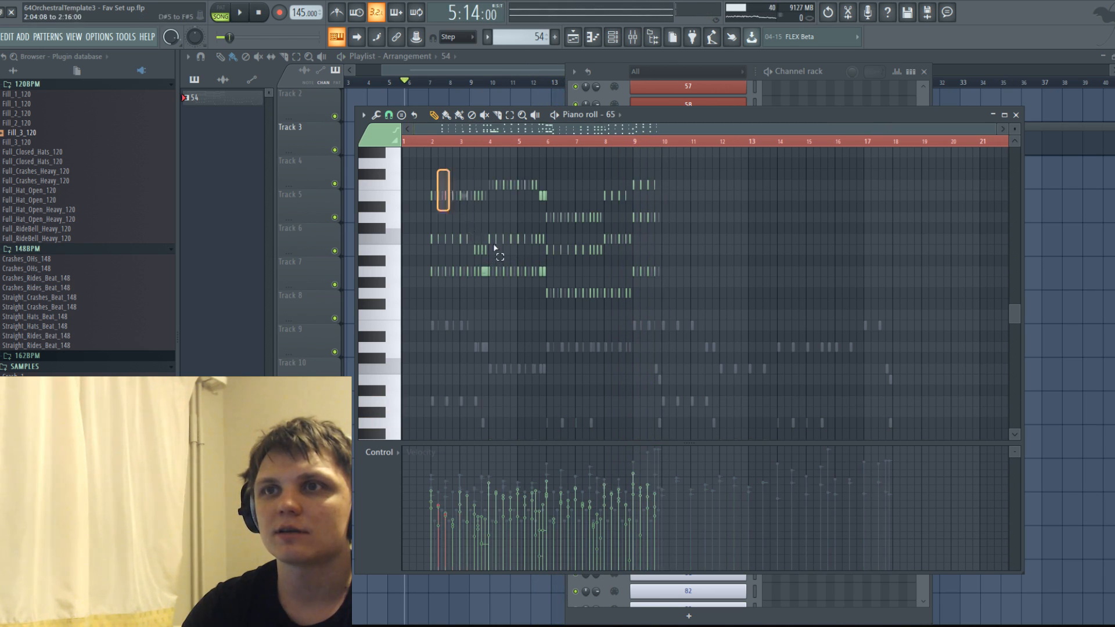
{"action": "left_click_drag", "start_coordinate": [721, 331], "coordinate": [414, 147]}
{"action": "left_click_drag", "start_coordinate": [423, 248], "coordinate": [682, 254]}
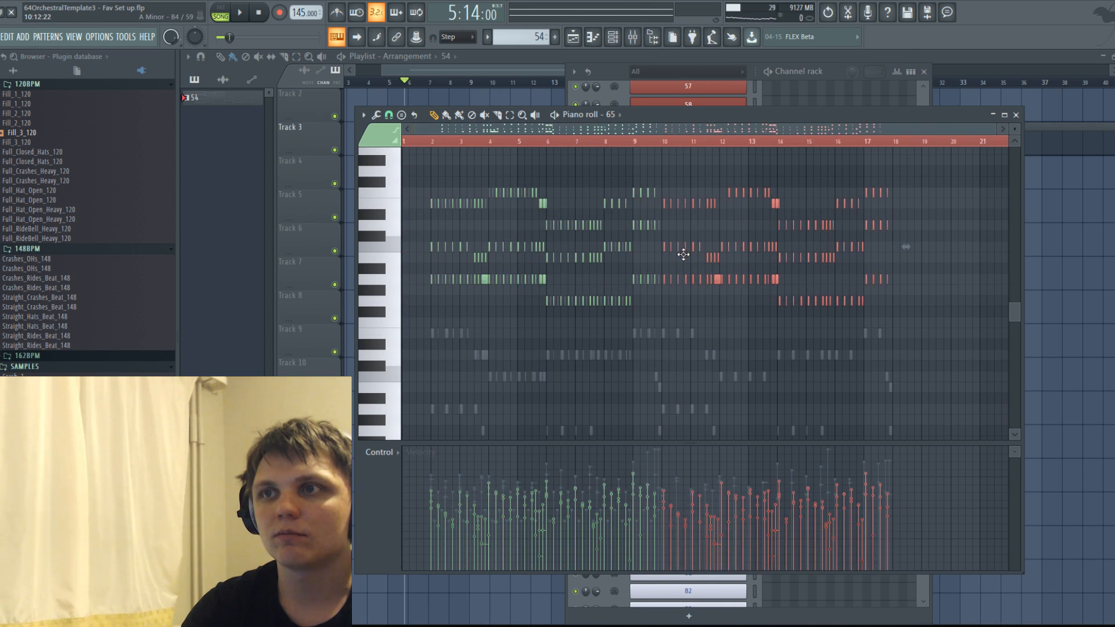
{"action": "scroll", "coordinate": [671, 280], "scroll_direction": "up", "scroll_amount": 3, "text": "ctrl"}
Duplicate all of channel 66's repeated notes so that the copy starts at bar 10.
{"action": "right_click", "coordinate": [638, 279]}
{"action": "right_click", "coordinate": [638, 279]}
{"action": "key", "text": "ctrl+a"}
{"action": "key", "text": "ctrl+c"}
{"action": "key", "text": "ctrl+v"}
{"action": "left_click_drag", "start_coordinate": [525, 284], "coordinate": [742, 277]}
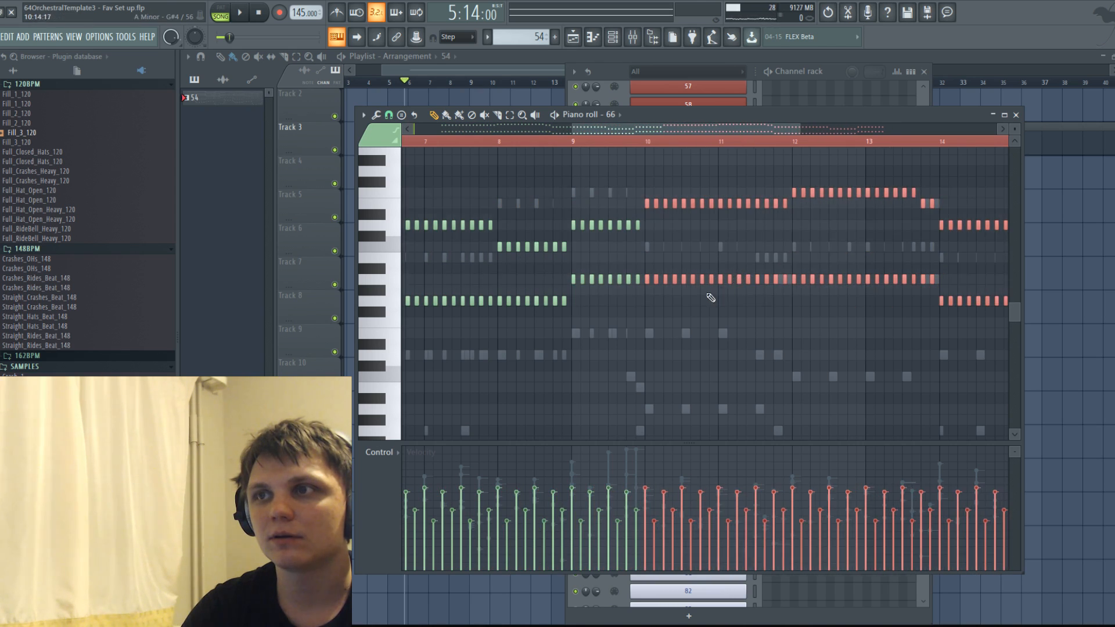
{"action": "scroll", "coordinate": [639, 302], "scroll_direction": "down", "scroll_amount": 3, "text": "ctrl"}
{"action": "left_click", "coordinate": [463, 250]}
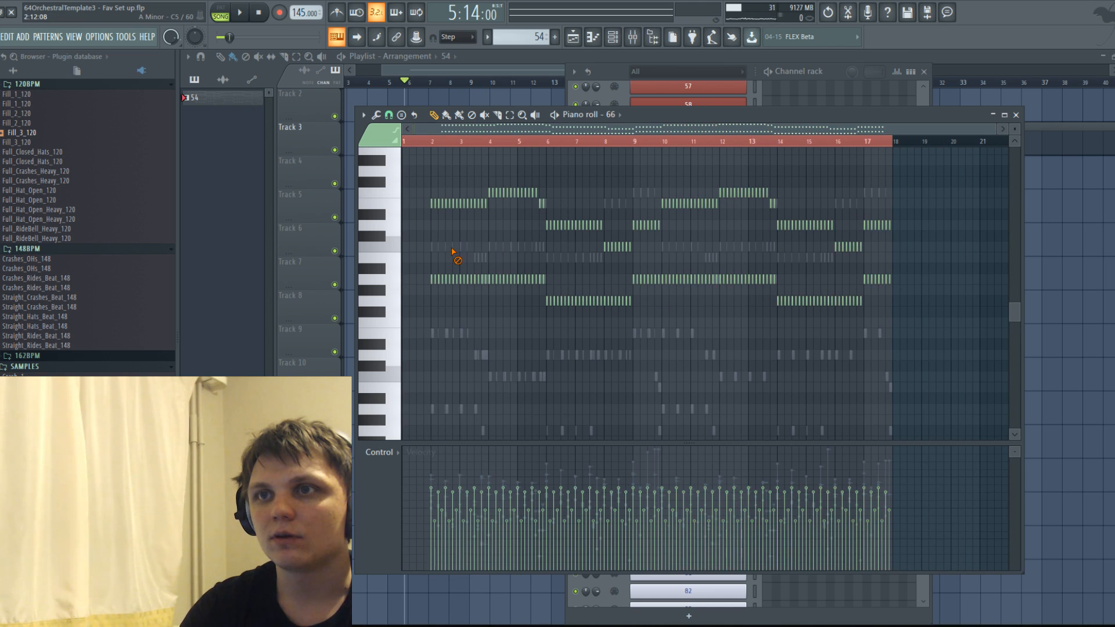
Duplicate all of the Piano 2 WET channel's notes and align the copy with the start of bar 10.
{"action": "right_click", "coordinate": [453, 251]}
{"action": "key", "text": "ctrl+a"}
{"action": "key", "text": "ctrl+c"}
{"action": "key", "text": "ctrl+v"}
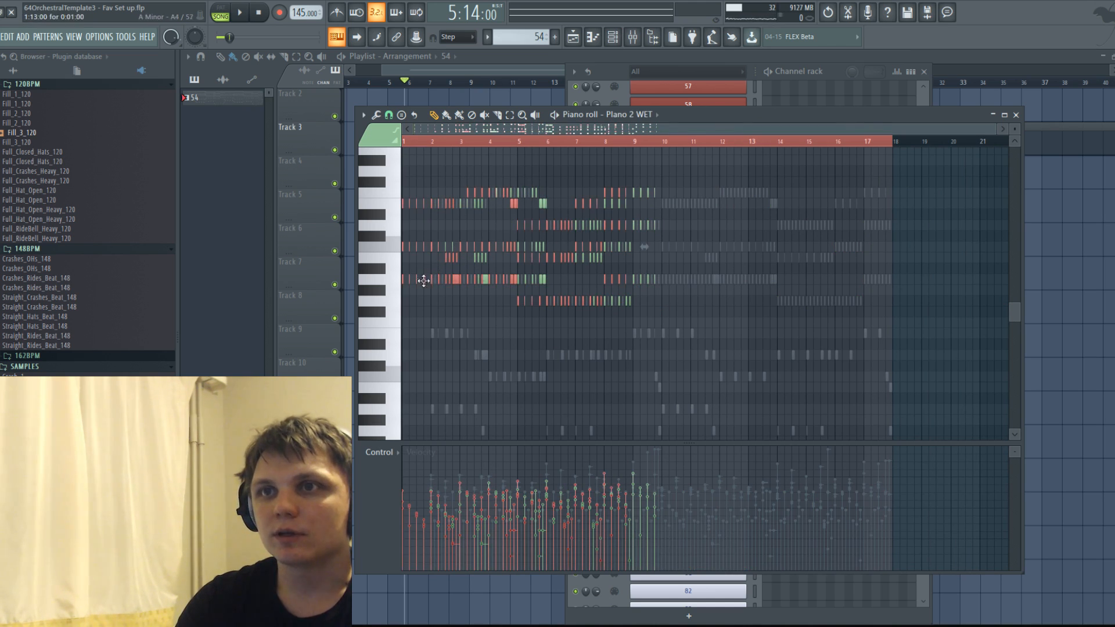
{"action": "left_click_drag", "start_coordinate": [423, 282], "coordinate": [685, 279]}
{"action": "scroll", "coordinate": [677, 297], "scroll_direction": "up", "scroll_amount": 3}
{"action": "scroll", "coordinate": [677, 297], "scroll_direction": "down", "scroll_amount": 3}
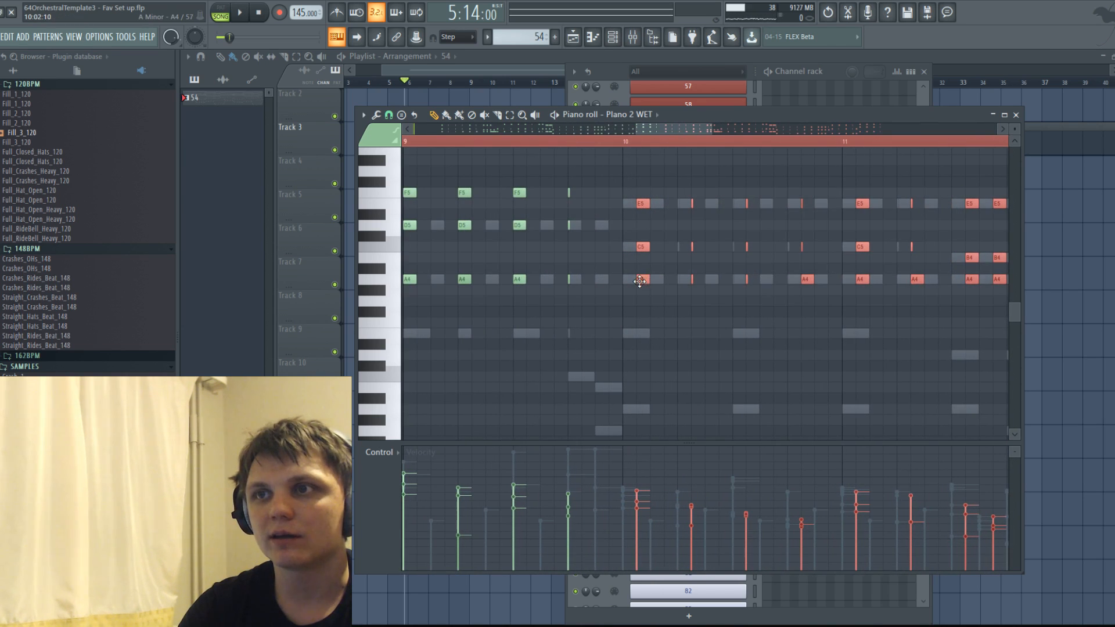
{"action": "scroll", "coordinate": [630, 275], "scroll_direction": "down", "scroll_amount": 1}
{"action": "scroll", "coordinate": [652, 288], "scroll_direction": "up", "scroll_amount": 3}
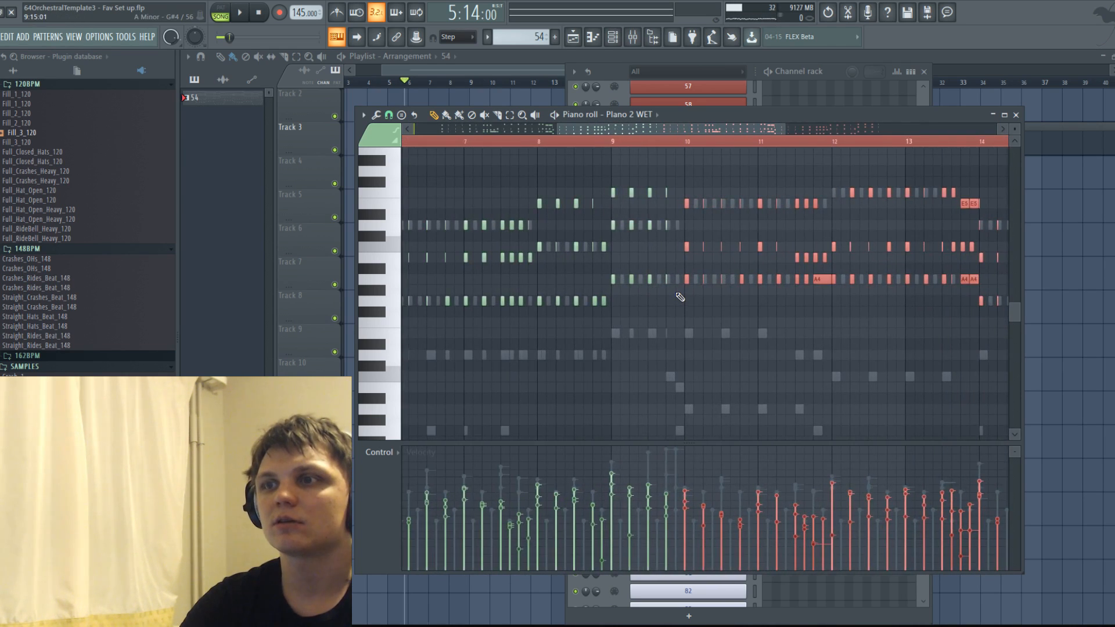
{"action": "scroll", "coordinate": [678, 295], "scroll_direction": "down", "scroll_amount": 3}
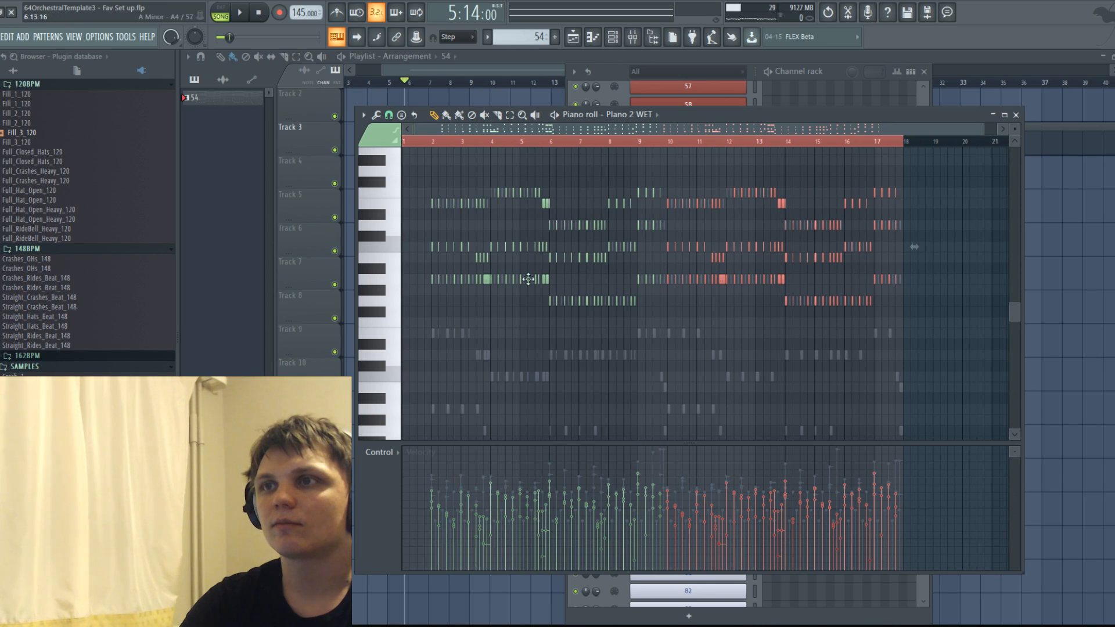
{"action": "scroll", "coordinate": [411, 290], "scroll_direction": "up", "scroll_amount": 2}
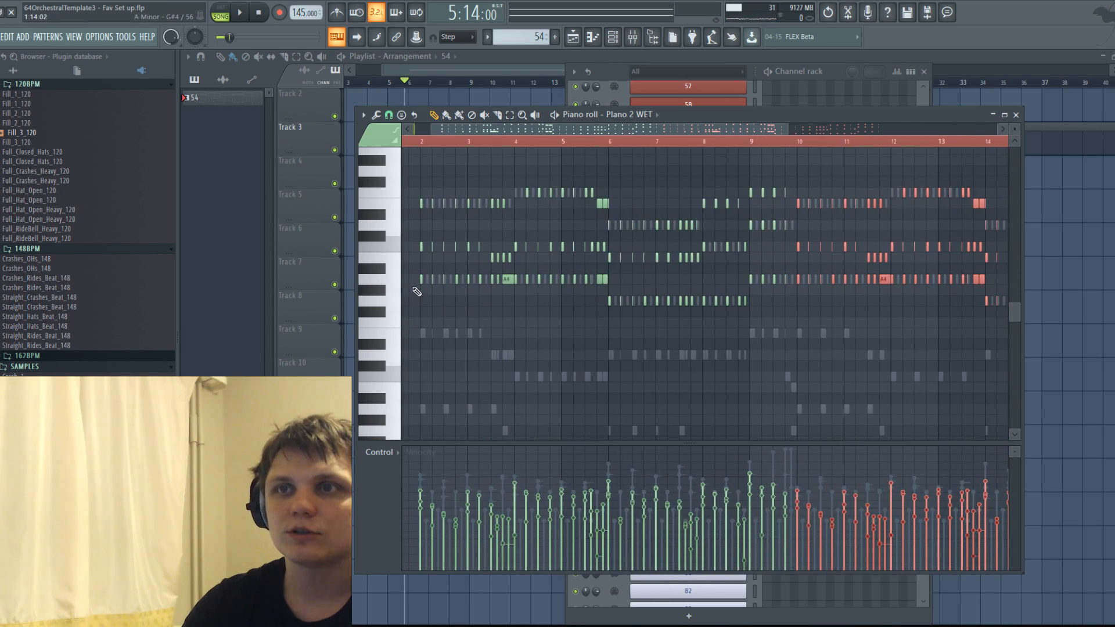
{"action": "scroll", "coordinate": [406, 290], "scroll_direction": "up", "scroll_amount": 1}
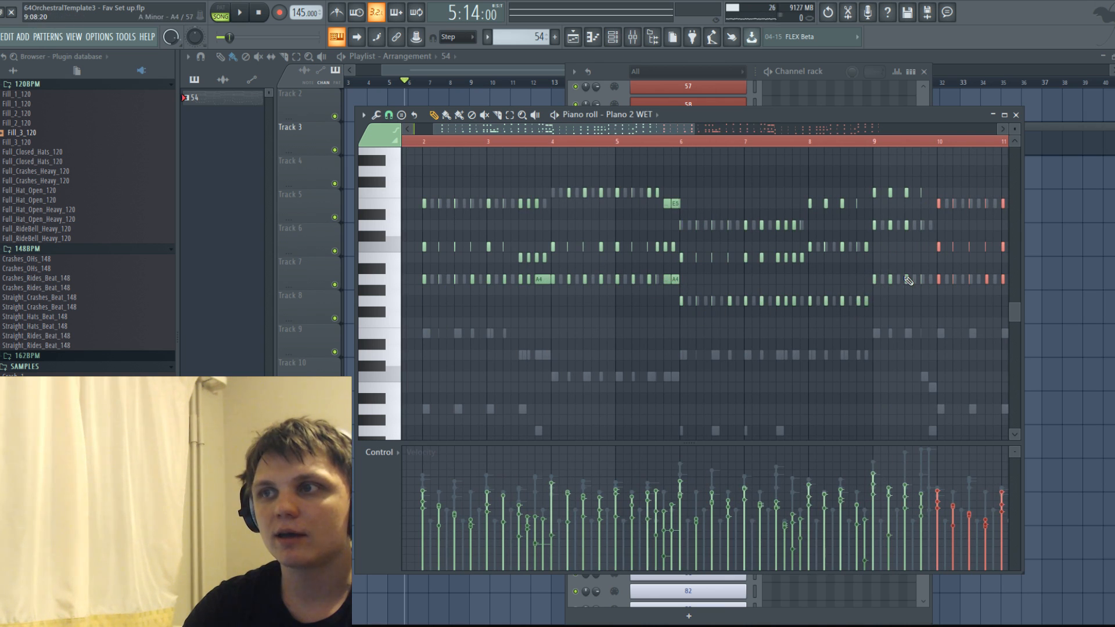
{"action": "scroll", "coordinate": [511, 366], "scroll_direction": "up", "scroll_amount": 1}
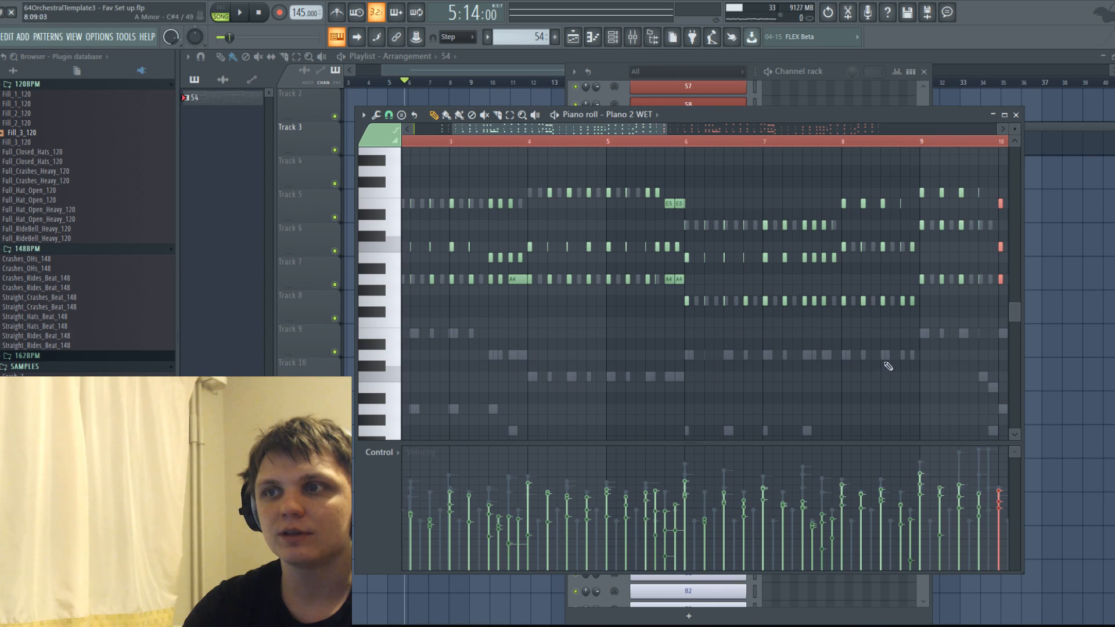
{"action": "scroll", "coordinate": [684, 354], "scroll_direction": "down", "scroll_amount": 3}
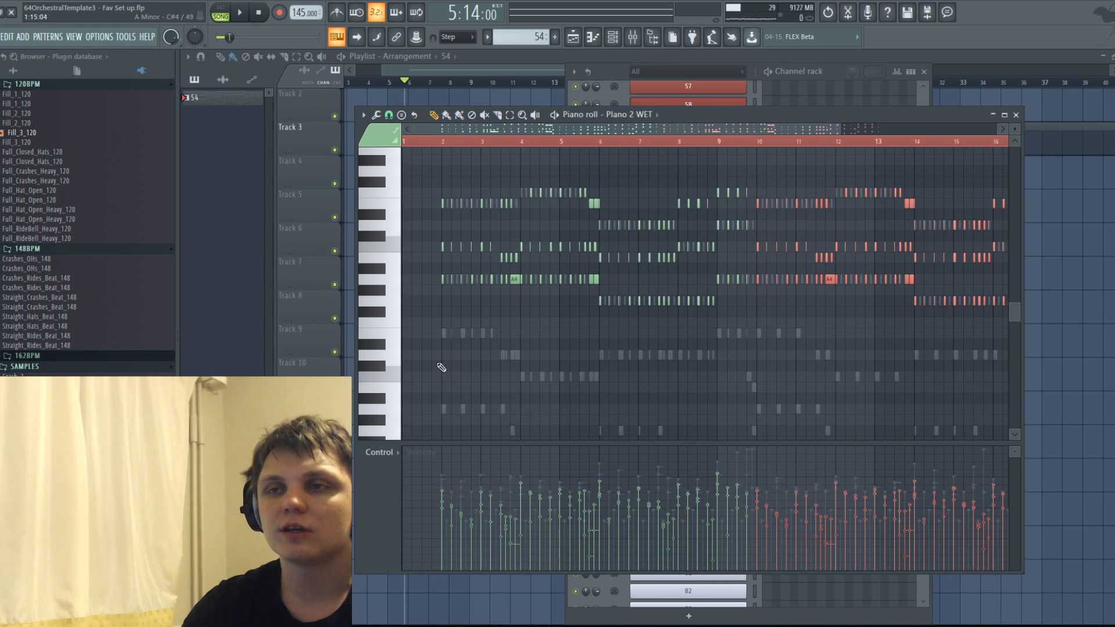
{"action": "scroll", "coordinate": [505, 311], "scroll_direction": "up", "scroll_amount": 3}
{"action": "scroll", "coordinate": [763, 321], "scroll_direction": "down", "scroll_amount": 1}
{"action": "scroll", "coordinate": [654, 283], "scroll_direction": "down", "scroll_amount": 3}
{"action": "left_click", "coordinate": [454, 214]}
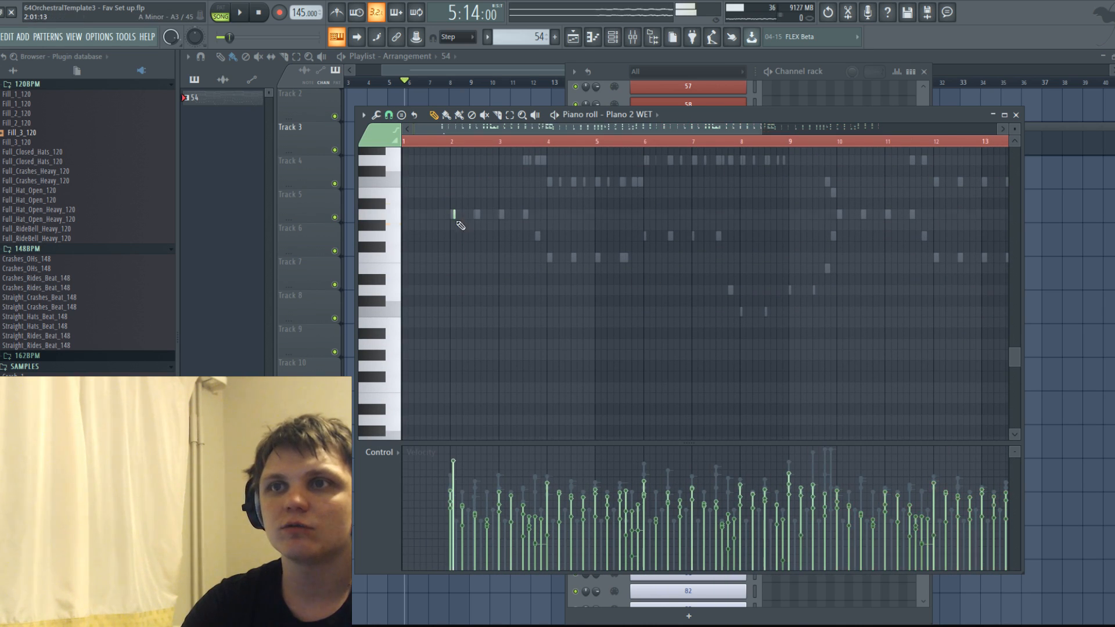
{"action": "left_click_drag", "start_coordinate": [469, 214], "coordinate": [870, 259]}
{"action": "right_click", "coordinate": [870, 259]}
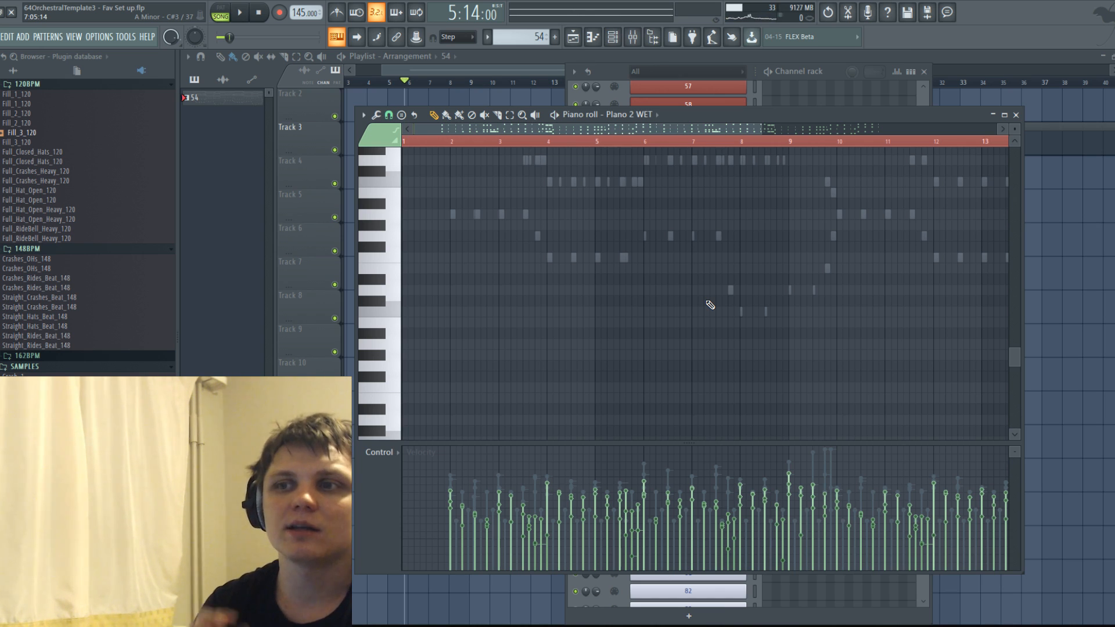
{"action": "scroll", "coordinate": [580, 328], "scroll_direction": "up", "scroll_amount": 4}
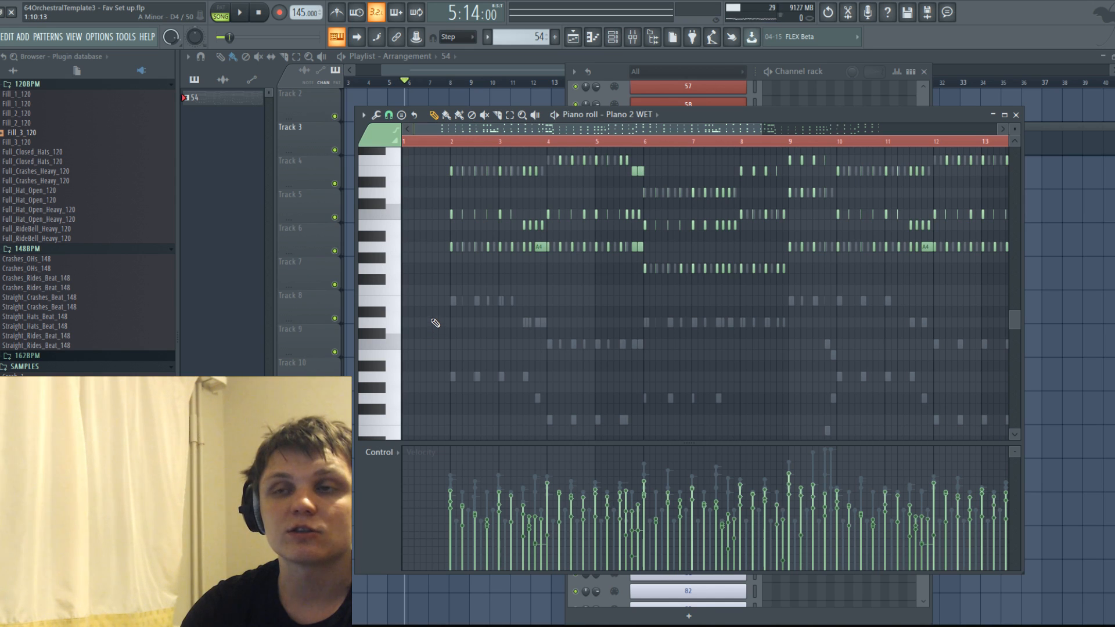
{"action": "left_click", "coordinate": [455, 300]}
{"action": "left_click_drag", "start_coordinate": [505, 300], "coordinate": [507, 300]}
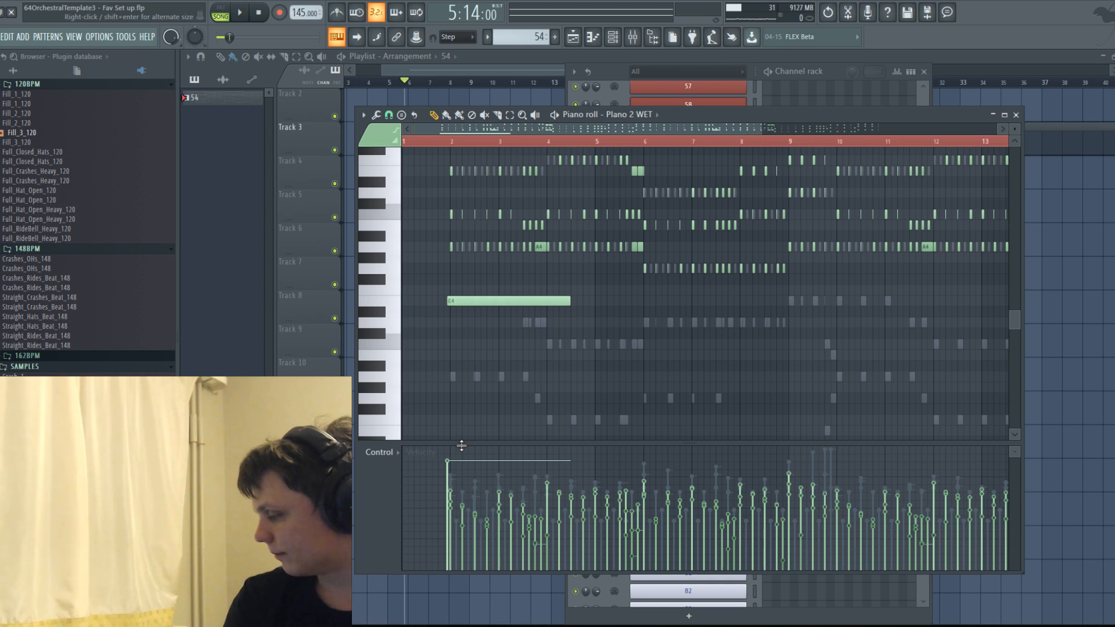
{"action": "key", "text": "ctrl+s"}
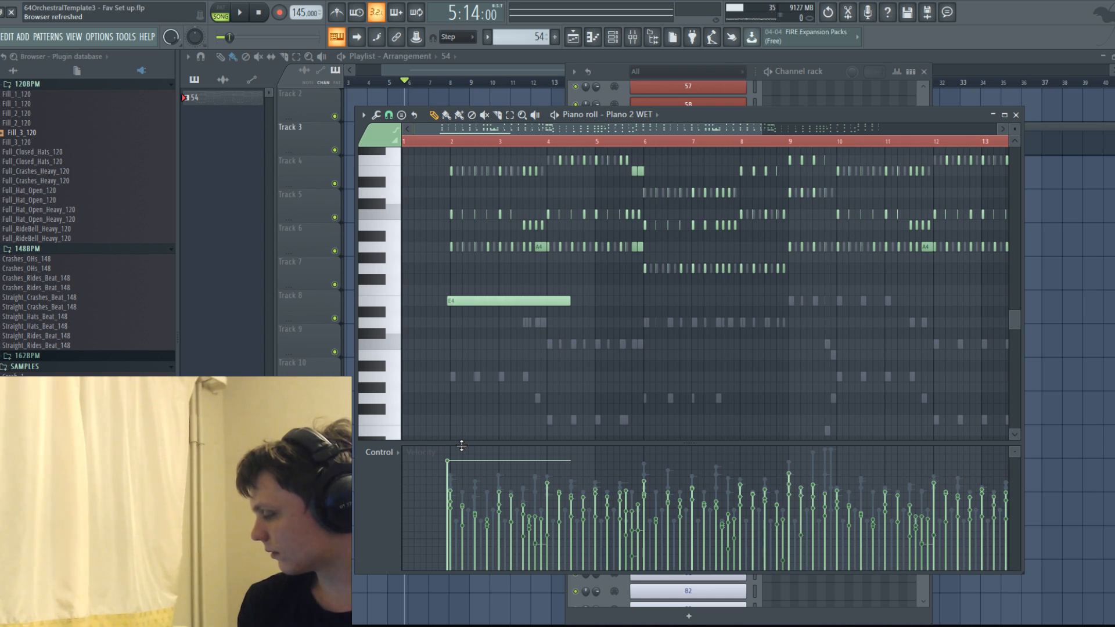
{"action": "right_click", "coordinate": [476, 301]}
Play the pattern from bar 2 to hear the extended piano and string parts together.
{"action": "key", "text": "space"}
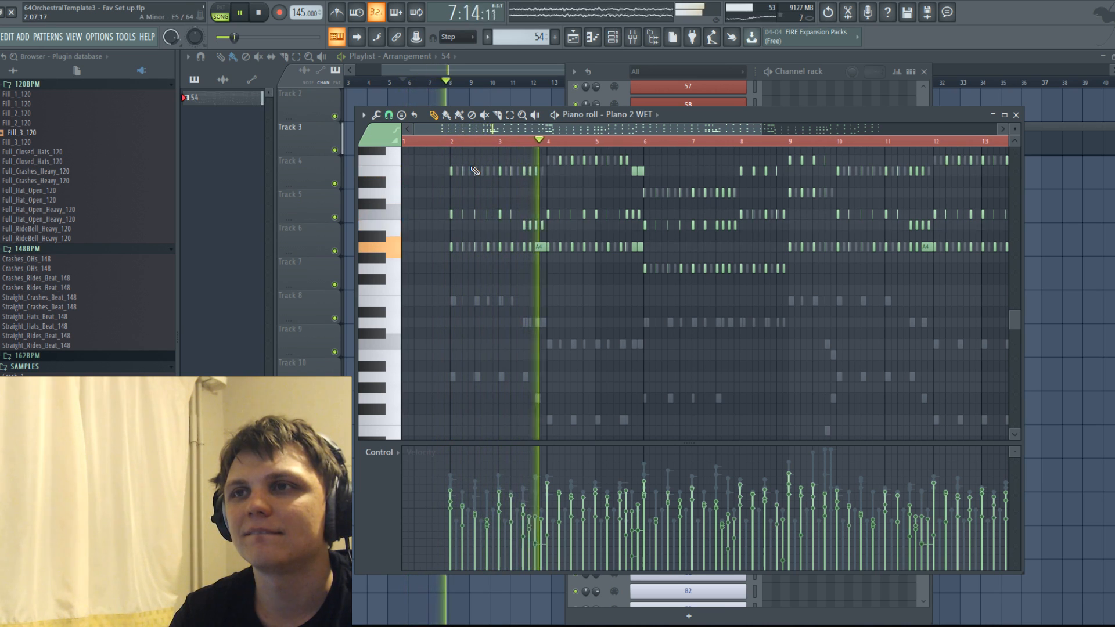
{"action": "key", "text": "ctrl+s"}
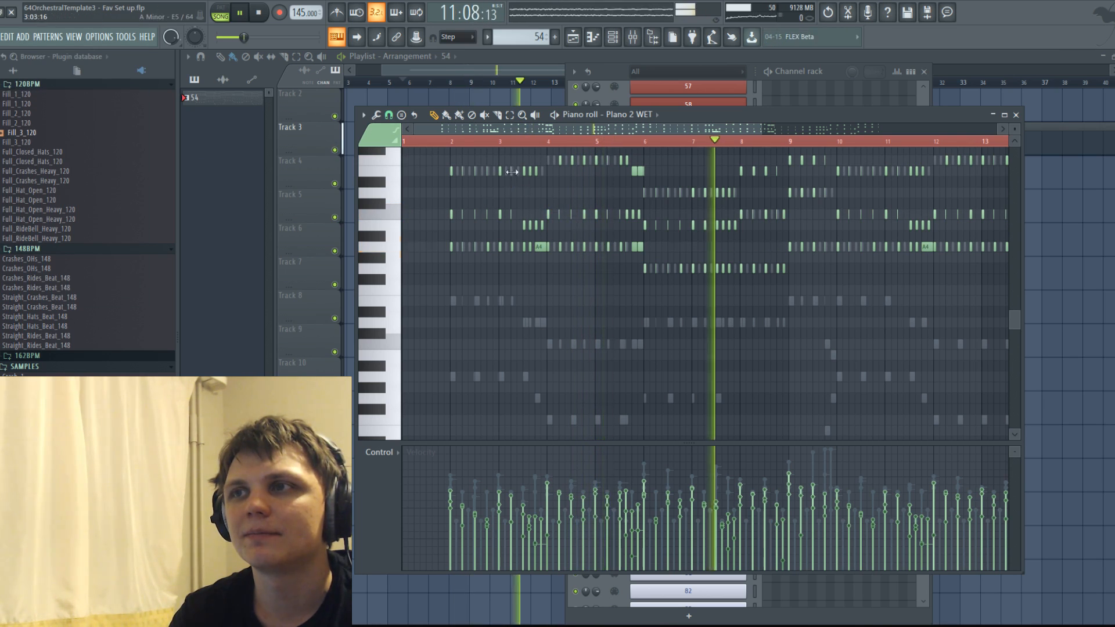
{"action": "scroll", "coordinate": [618, 219], "scroll_direction": "down", "scroll_amount": 2}
{"action": "scroll", "coordinate": [621, 221], "scroll_direction": "down", "scroll_amount": 2}
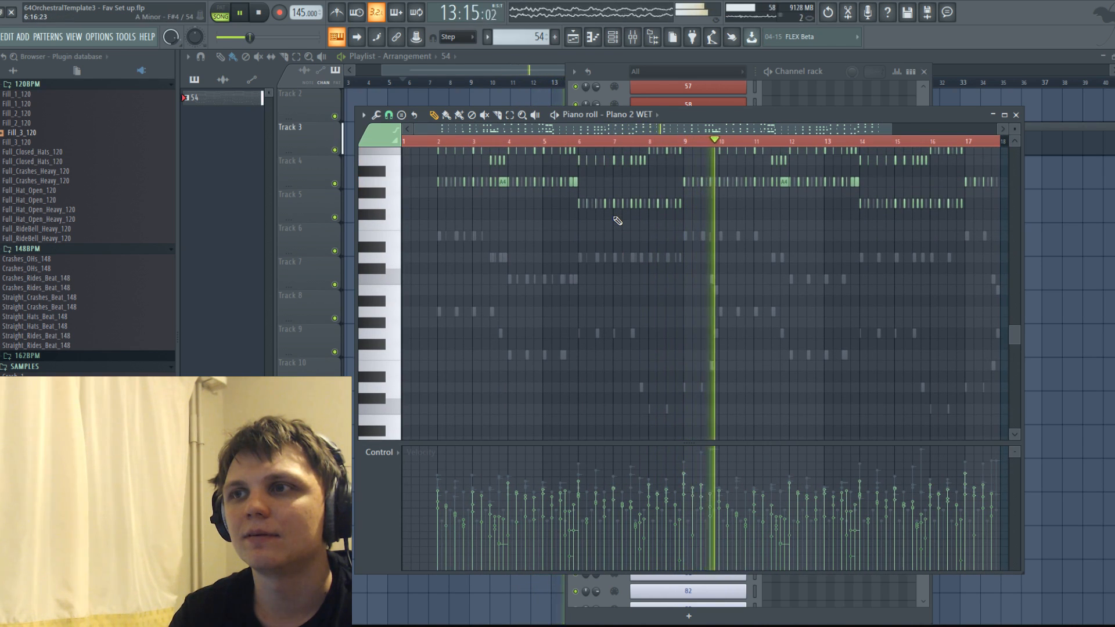
{"action": "scroll", "coordinate": [607, 226], "scroll_direction": "up", "scroll_amount": 5}
{"action": "key", "text": "space"}
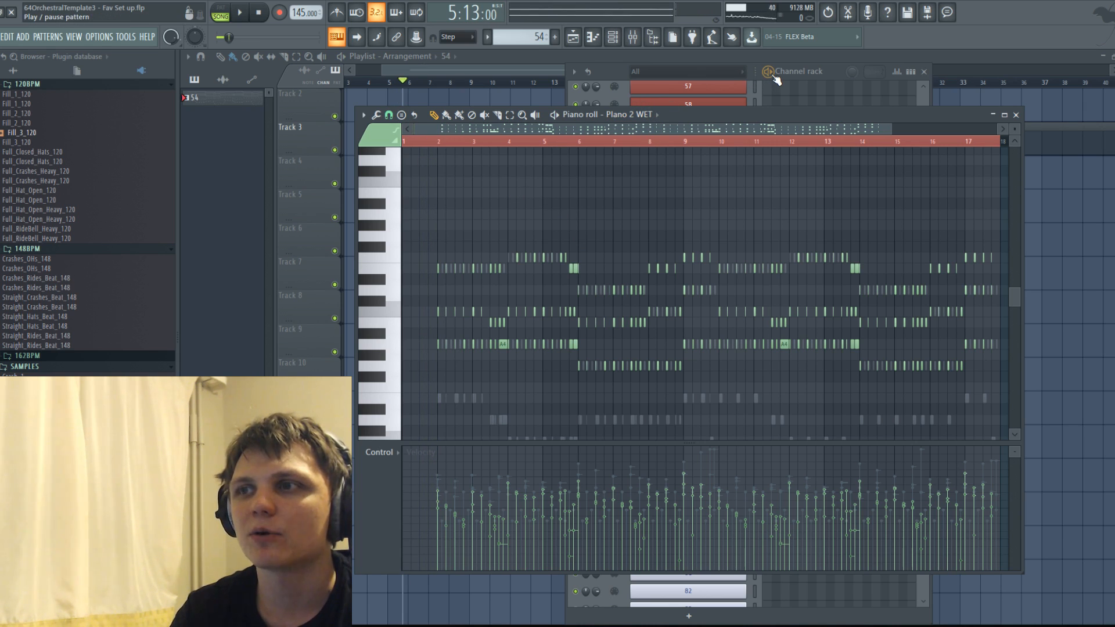
Delete all the inner C5 and B4 notes from the Piano 2 WET channel.
{"action": "scroll", "coordinate": [726, 88], "scroll_direction": "down", "scroll_amount": 3}
{"action": "scroll", "coordinate": [487, 319], "scroll_direction": "down", "scroll_amount": 1}
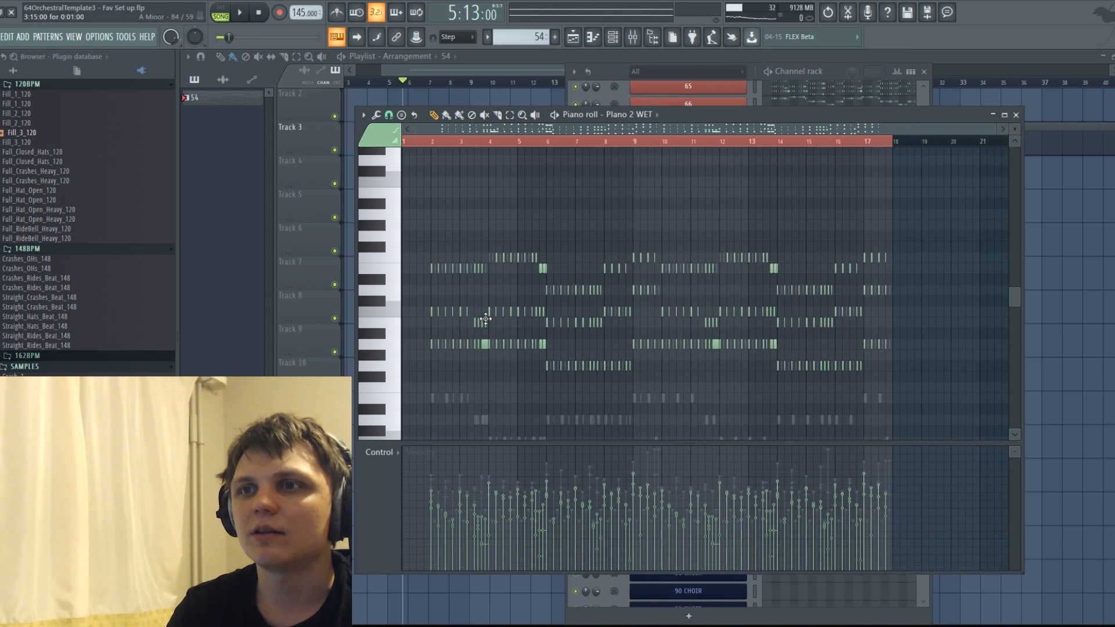
{"action": "scroll", "coordinate": [467, 312], "scroll_direction": "down", "scroll_amount": 3}
{"action": "scroll", "coordinate": [435, 306], "scroll_direction": "down", "scroll_amount": 2}
{"action": "scroll", "coordinate": [435, 305], "scroll_direction": "up", "scroll_amount": 2}
{"action": "scroll", "coordinate": [434, 305], "scroll_direction": "up", "scroll_amount": 1}
{"action": "scroll", "coordinate": [435, 305], "scroll_direction": "up", "scroll_amount": 3}
{"action": "scroll", "coordinate": [435, 305], "scroll_direction": "up", "scroll_amount": 3}
{"action": "left_click", "coordinate": [390, 270]}
{"action": "scroll", "coordinate": [390, 267], "scroll_direction": "down", "scroll_amount": 4}
{"action": "scroll", "coordinate": [401, 259], "scroll_direction": "up", "scroll_amount": 2}
{"action": "scroll", "coordinate": [412, 260], "scroll_direction": "up", "scroll_amount": 1}
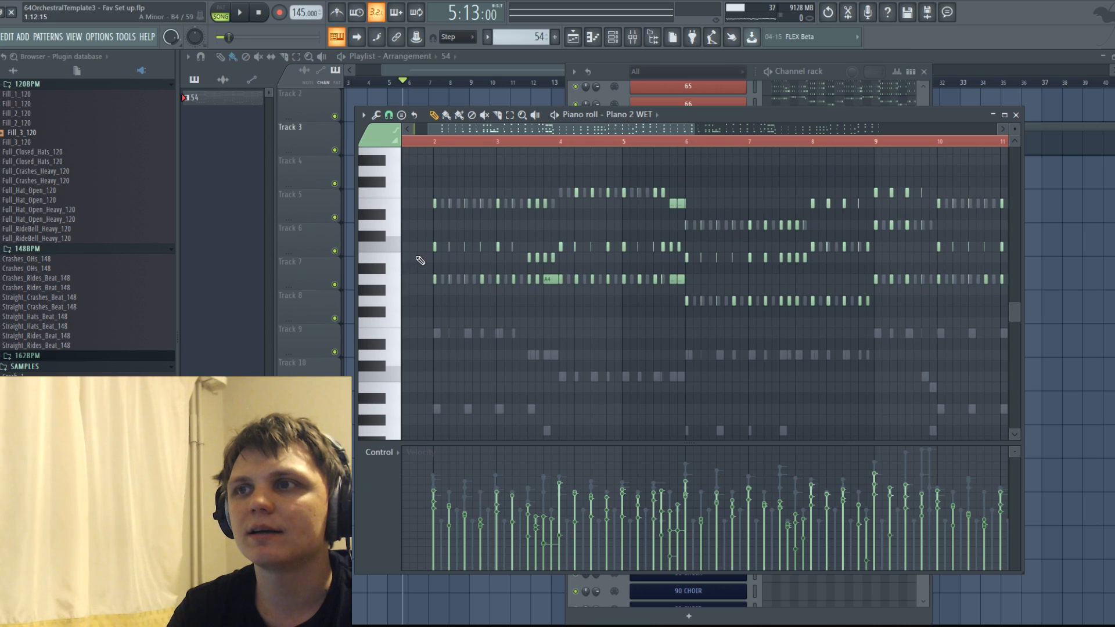
{"action": "left_click", "coordinate": [423, 255]}
{"action": "right_click", "coordinate": [422, 252]}
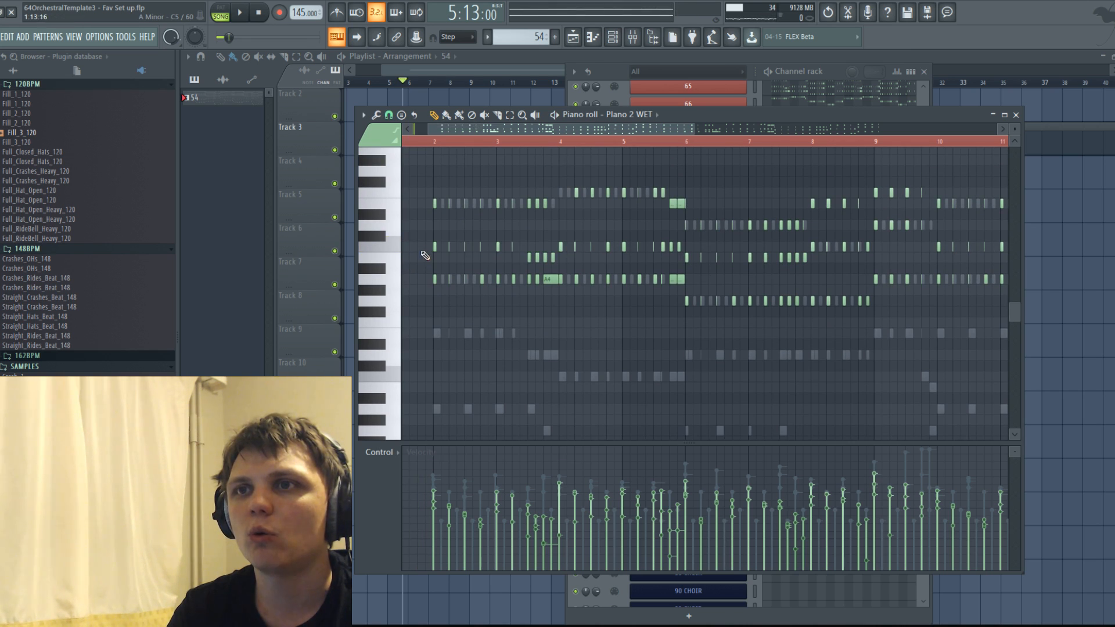
{"action": "mouse_move", "coordinate": [433, 262]}
{"action": "left_mouse_down"}
{"action": "mouse_move", "coordinate": [429, 244]}
{"action": "mouse_move", "coordinate": [421, 254]}
{"action": "mouse_move", "coordinate": [676, 273]}
{"action": "mouse_move", "coordinate": [983, 267]}
{"action": "left_mouse_up"}
{"action": "right_click", "coordinate": [421, 256]}
{"action": "scroll", "coordinate": [430, 255], "scroll_direction": "down", "scroll_amount": 2}
{"action": "mouse_move", "coordinate": [464, 246]}
{"action": "left_mouse_down"}
{"action": "mouse_move", "coordinate": [890, 259]}
{"action": "mouse_move", "coordinate": [938, 249]}
{"action": "mouse_move", "coordinate": [733, 234]}
{"action": "left_mouse_up"}
{"action": "key", "text": "Delete"}
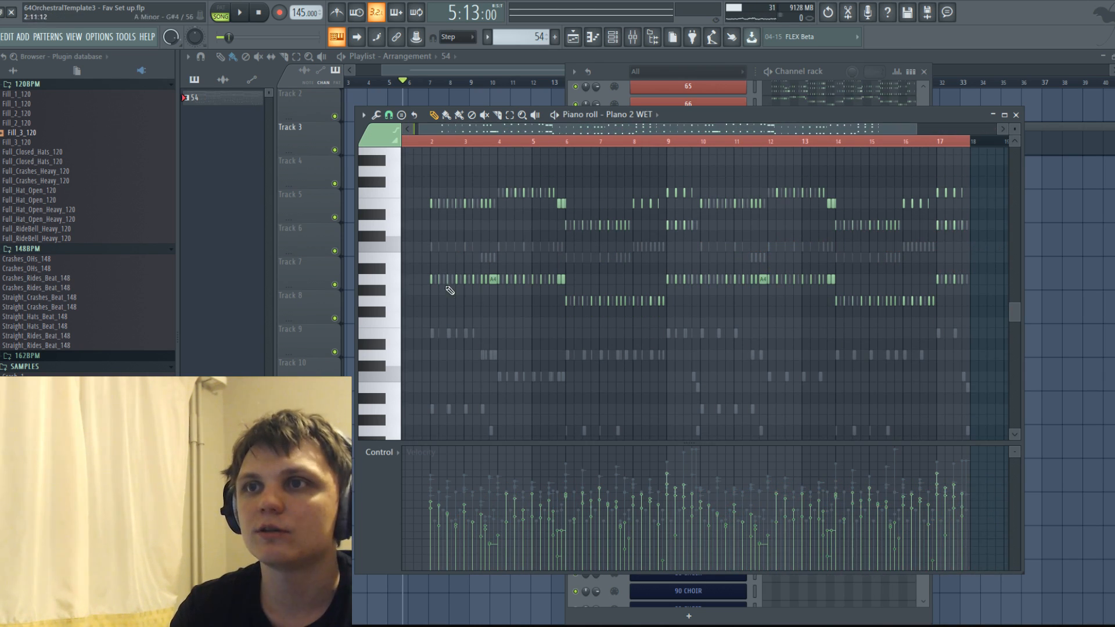
Select channel 65's inner C5 and B4 notes, listen to the pattern with them, and delete them.
{"action": "right_click", "coordinate": [467, 249]}
{"action": "left_click_drag", "start_coordinate": [424, 232], "coordinate": [997, 260]}
{"action": "mouse_move", "coordinate": [517, 250]}
{"action": "left_mouse_down"}
{"action": "mouse_move", "coordinate": [1038, 251]}
{"action": "mouse_move", "coordinate": [243, 222]}
{"action": "mouse_move", "coordinate": [443, 220]}
{"action": "mouse_move", "coordinate": [519, 250]}
{"action": "left_mouse_up"}
{"action": "key", "text": "space"}
{"action": "key", "text": "space"}
{"action": "key", "text": "space"}
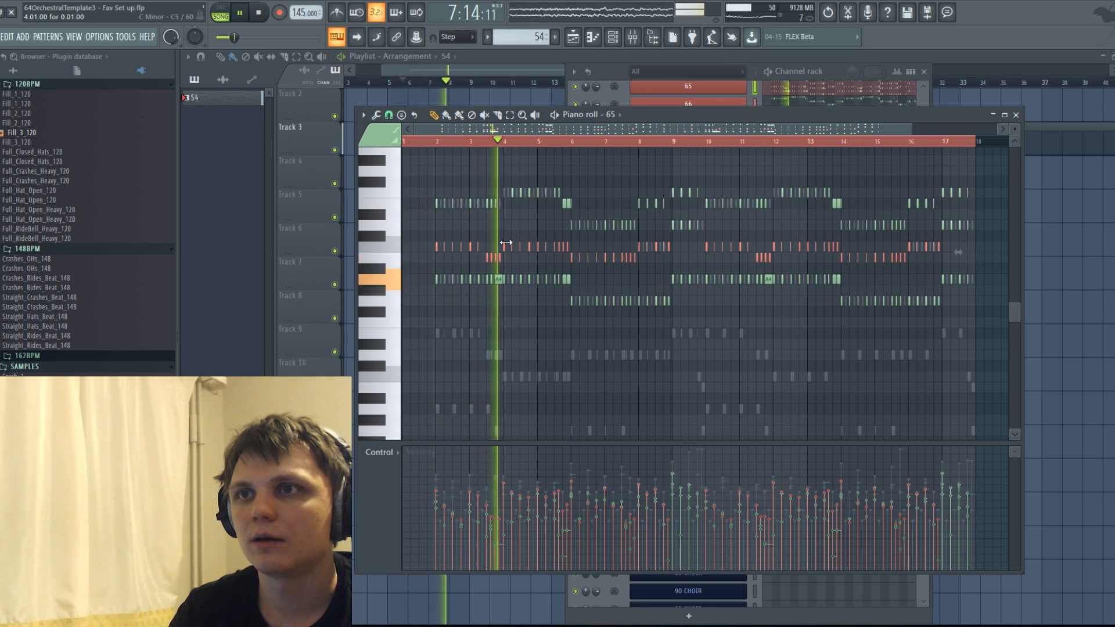
{"action": "key", "text": "space"}
{"action": "key", "text": "Delete"}
Play the pattern, including from just before its bar 8, to hear the chords without channel 65's inner notes.
{"action": "key", "text": "space"}
{"action": "left_click", "coordinate": [635, 141]}
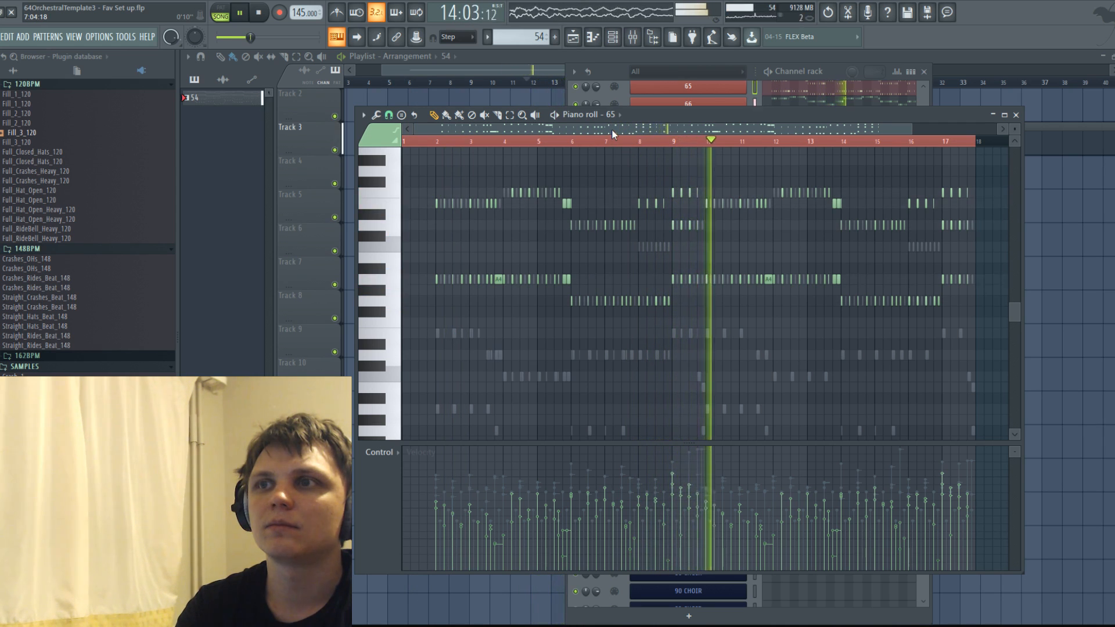
{"action": "key", "text": "space"}
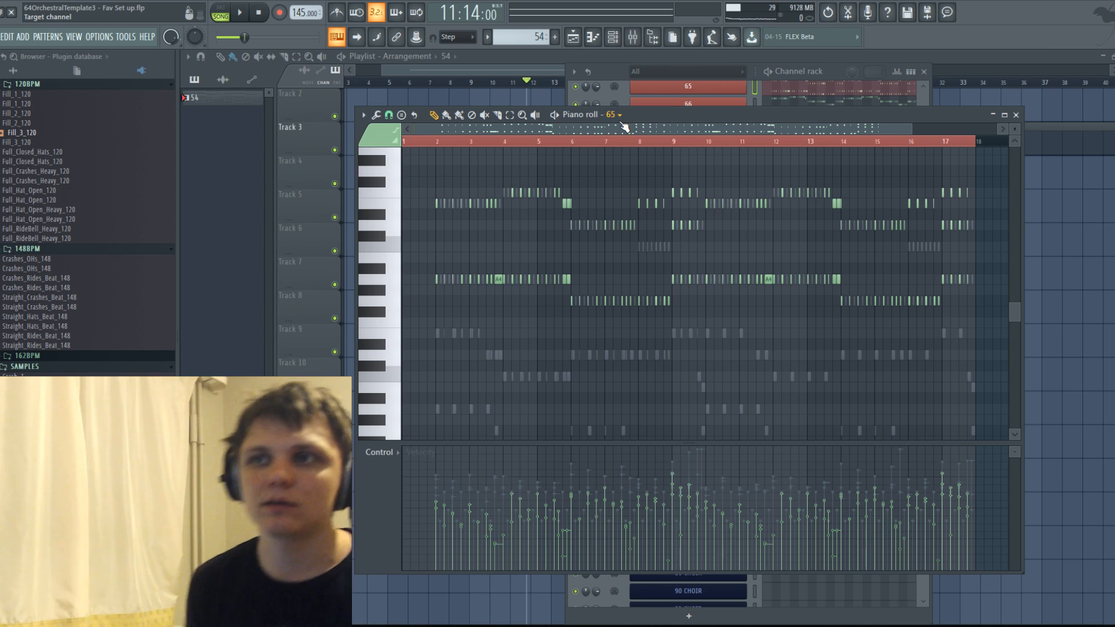
{"action": "scroll", "coordinate": [557, 241], "scroll_direction": "down", "scroll_amount": 3}
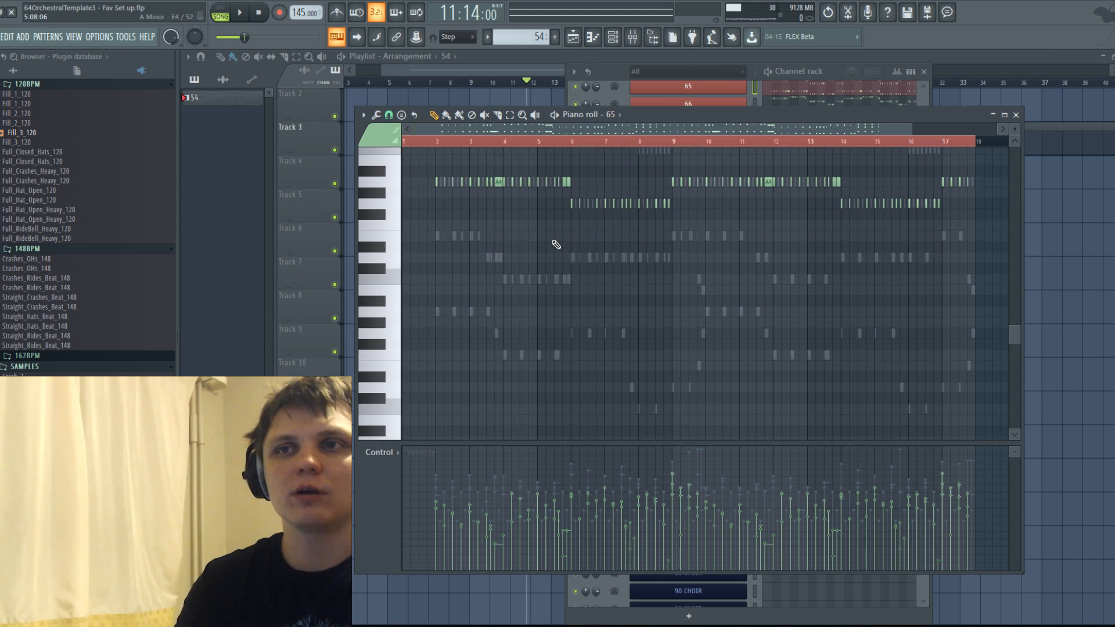
{"action": "scroll", "coordinate": [478, 231], "scroll_direction": "up", "scroll_amount": 2}
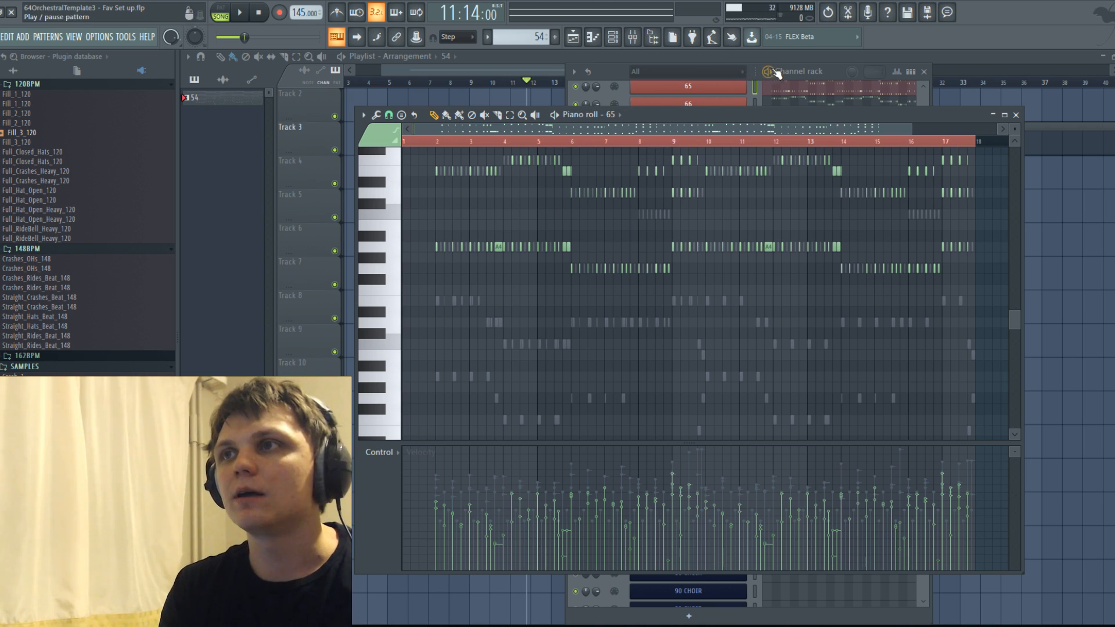
Open the STRINGS SUS channel from the channel rack and show its Play instrument browser.
{"action": "left_click", "coordinate": [835, 68]}
{"action": "scroll", "coordinate": [717, 255], "scroll_direction": "down", "scroll_amount": 5}
{"action": "scroll", "coordinate": [717, 254], "scroll_direction": "up", "scroll_amount": 9}
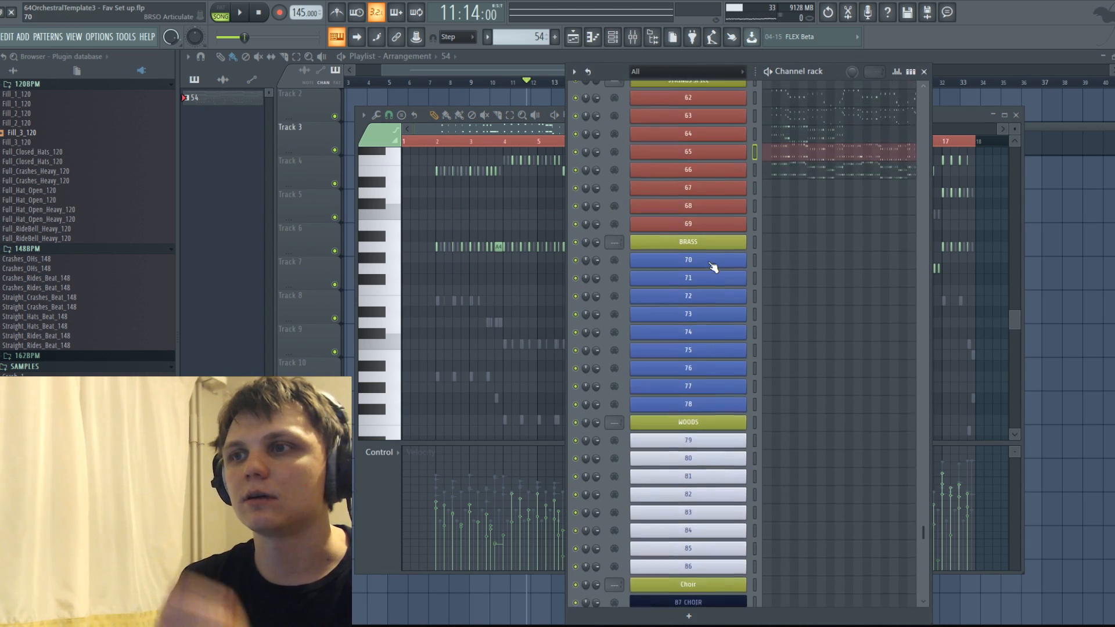
{"action": "left_click", "coordinate": [696, 235]}
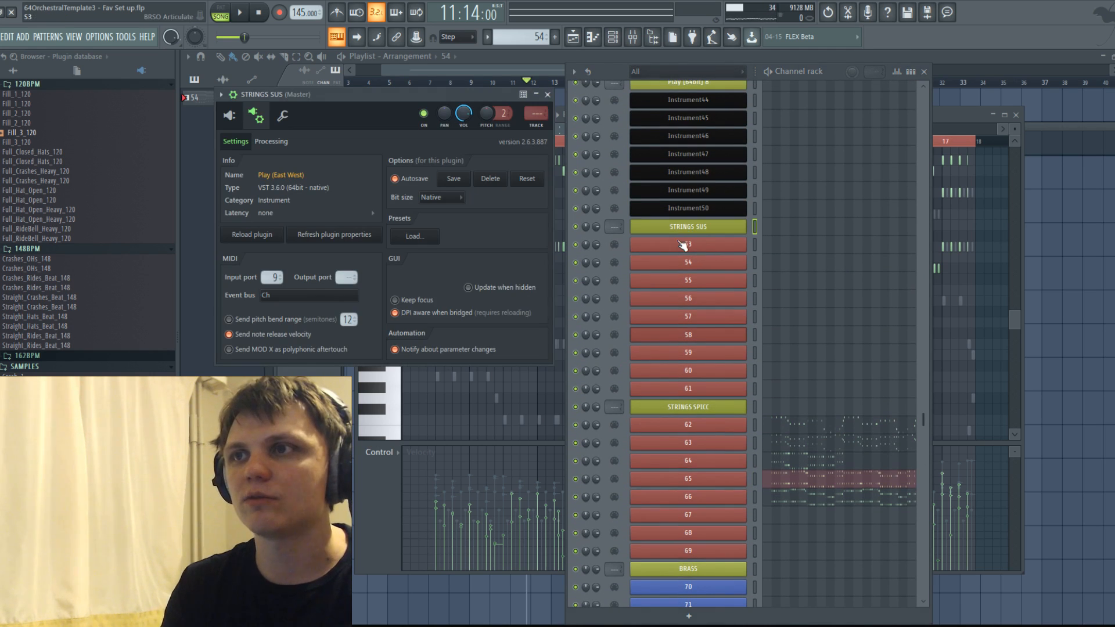
{"action": "left_click", "coordinate": [229, 115]}
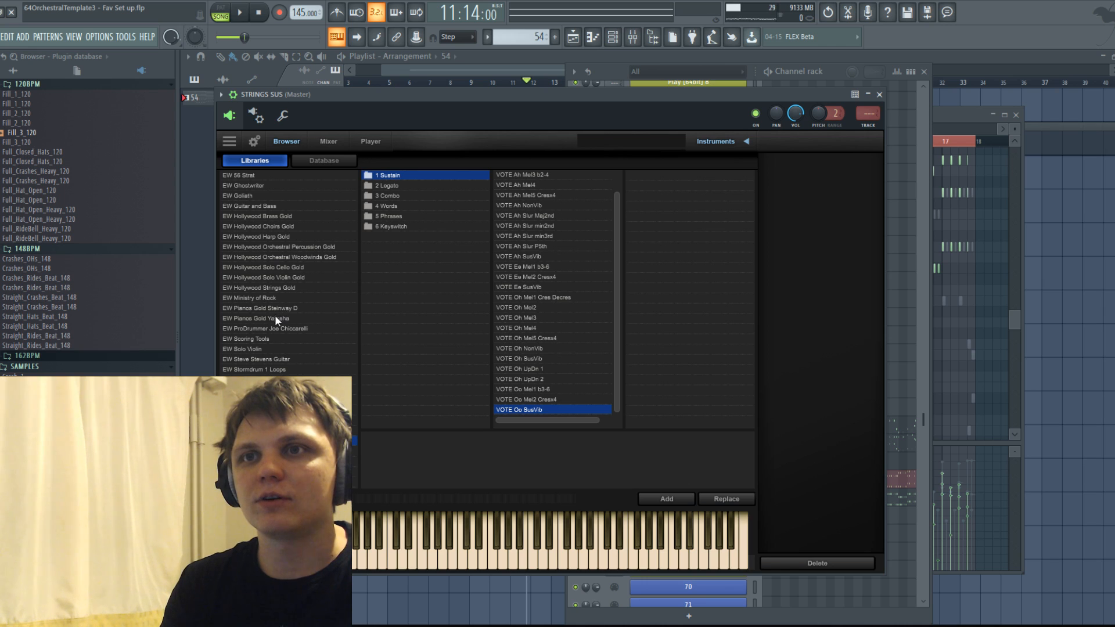
Browse the Hollywood Orchestral Woodwinds and Symphonic Orchestra Gold Complete libraries, including the Gold Perc metals and wood instruments.
{"action": "left_click", "coordinate": [273, 277]}
{"action": "left_click", "coordinate": [272, 258]}
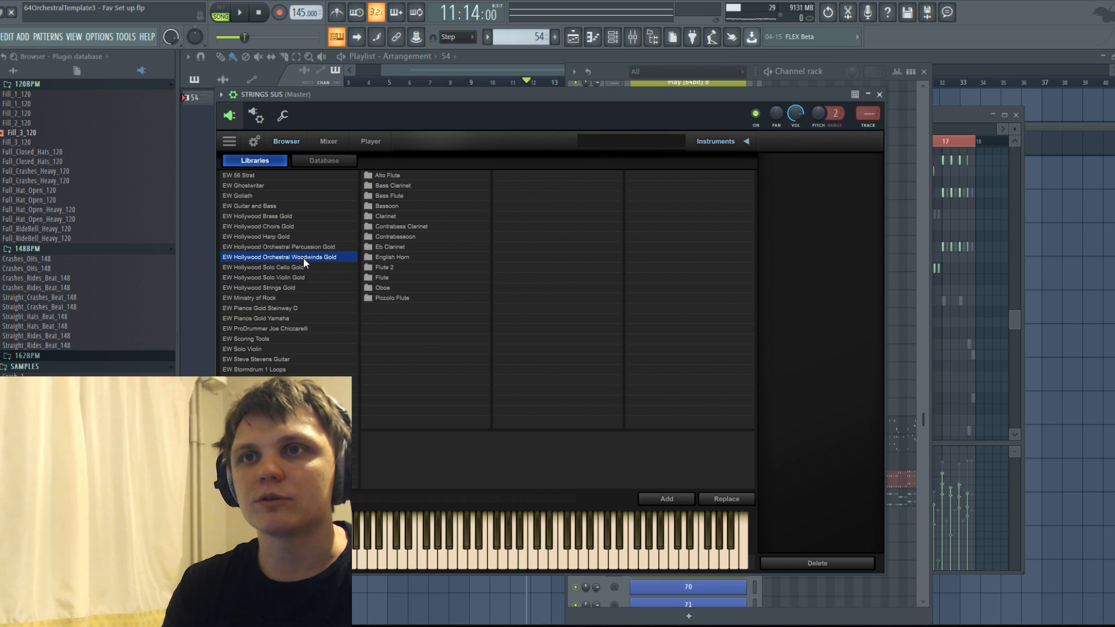
{"action": "left_click", "coordinate": [288, 410]}
{"action": "left_click", "coordinate": [287, 431]}
{"action": "left_click", "coordinate": [288, 420]}
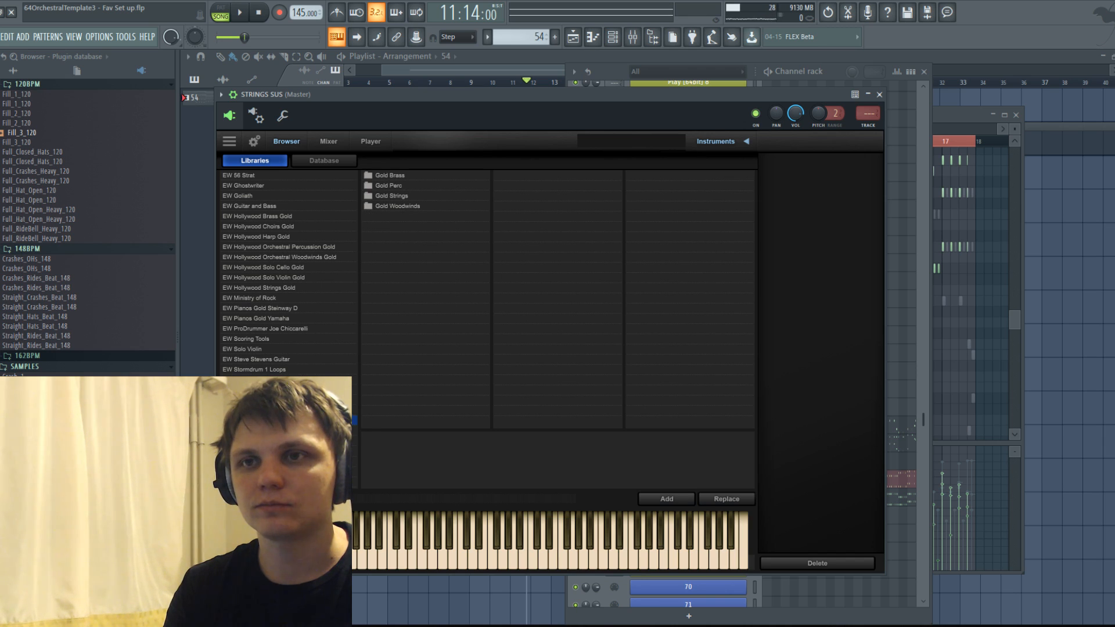
{"action": "left_click", "coordinate": [395, 187]}
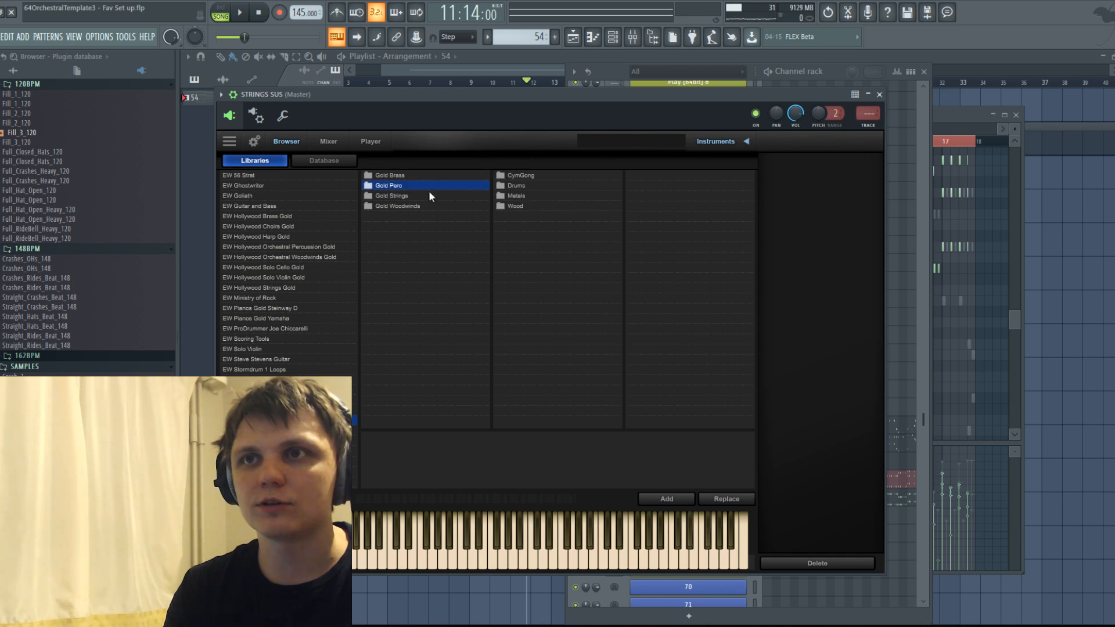
{"action": "left_click", "coordinate": [518, 208]}
{"action": "left_click", "coordinate": [517, 197]}
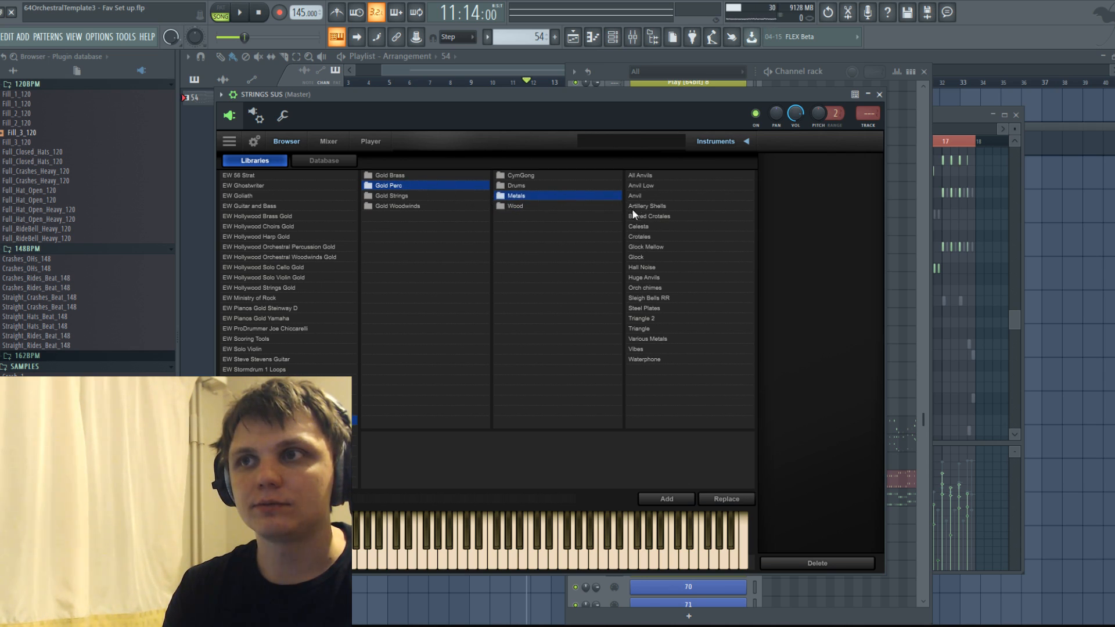
{"action": "left_click", "coordinate": [513, 207]}
{"action": "left_click", "coordinate": [519, 184]}
{"action": "left_click", "coordinate": [518, 207]}
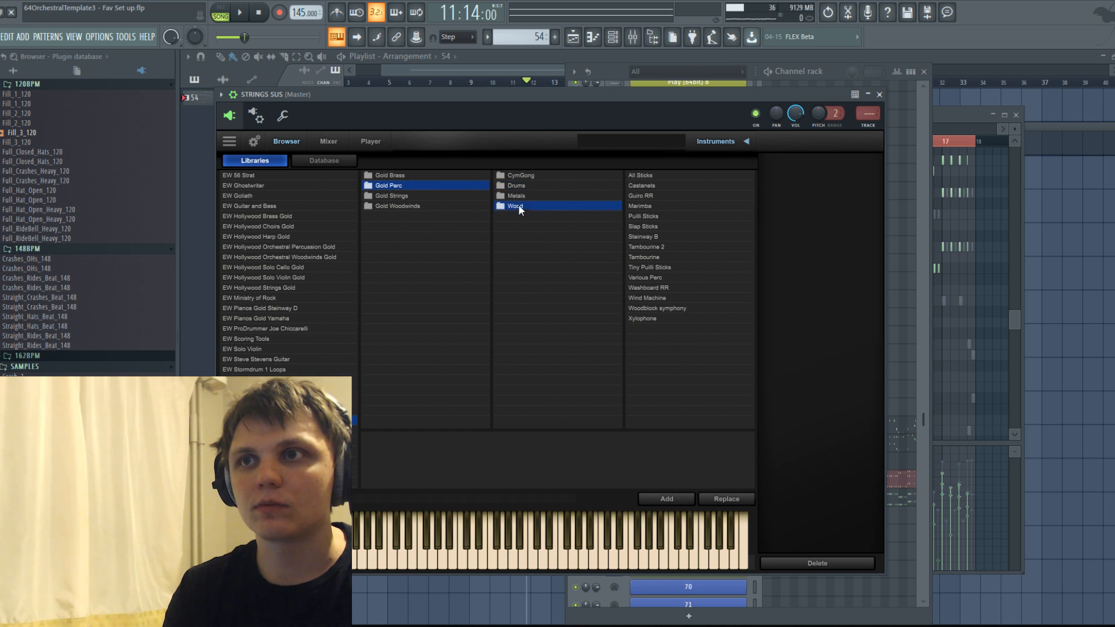
Add two instances of CBS Big Sus from the long articulations of Gold Strings' 9 Double Basses.
{"action": "left_click", "coordinate": [395, 195]}
{"action": "left_click", "coordinate": [394, 186]}
{"action": "left_click", "coordinate": [396, 195]}
{"action": "left_click", "coordinate": [526, 196]}
{"action": "left_click", "coordinate": [656, 176]}
{"action": "left_click", "coordinate": [661, 176]}
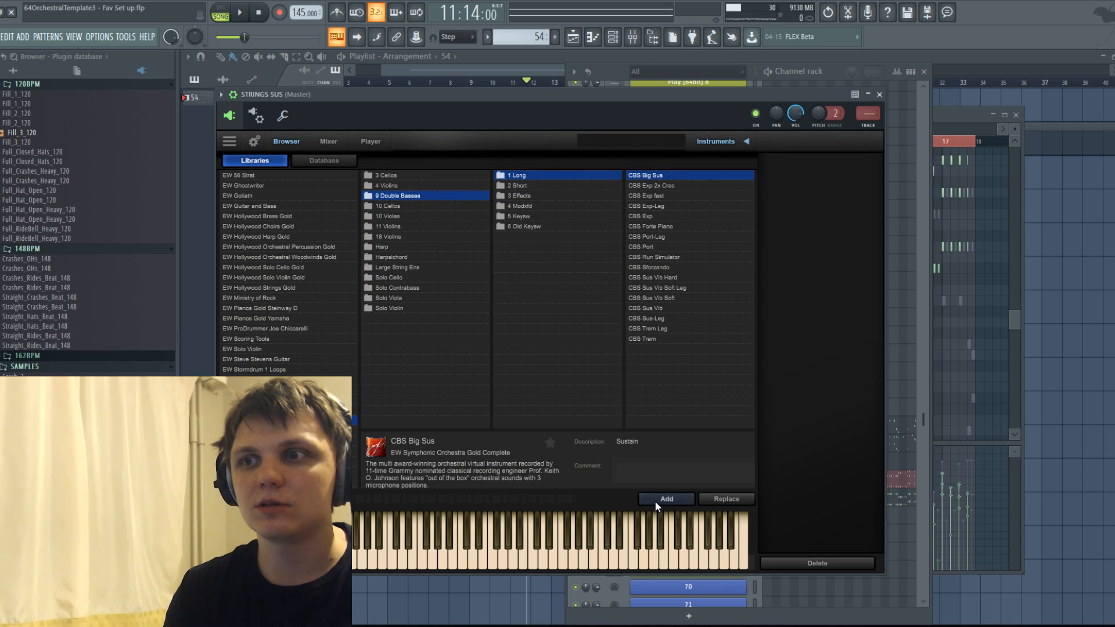
{"action": "left_click", "coordinate": [654, 500]}
{"action": "left_click", "coordinate": [655, 497]}
{"action": "left_click", "coordinate": [523, 176]}
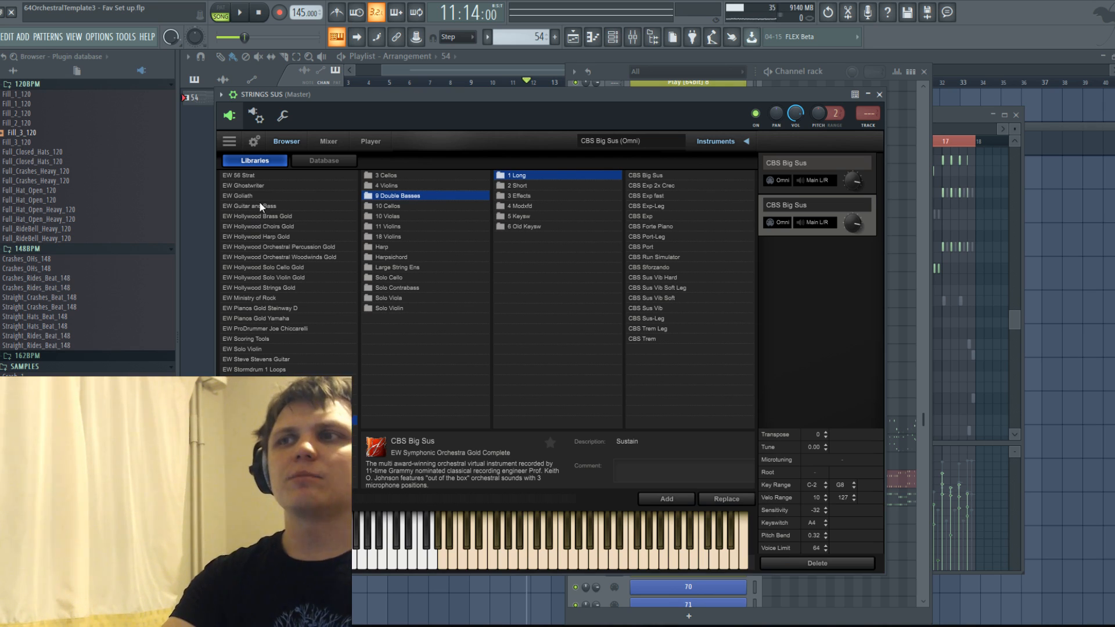
Add VCS Exp Vib and VCS Sus Vib from the long articulations of the 10 Cellos.
{"action": "left_click_drag", "start_coordinate": [506, 105], "coordinate": [555, 112]}
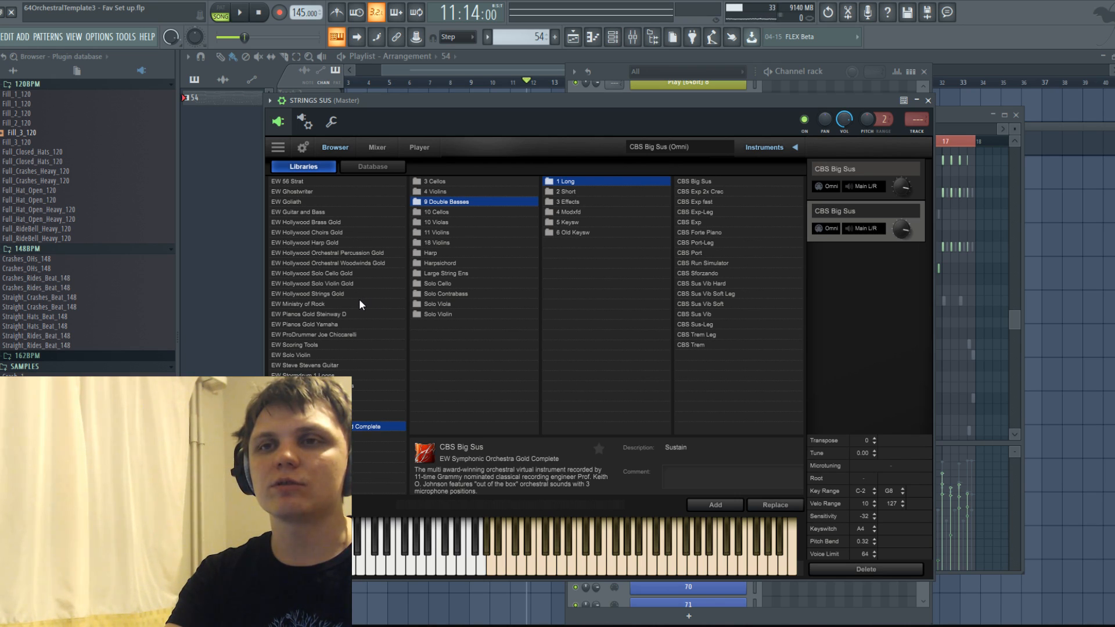
{"action": "left_click_drag", "start_coordinate": [431, 103], "coordinate": [469, 101]}
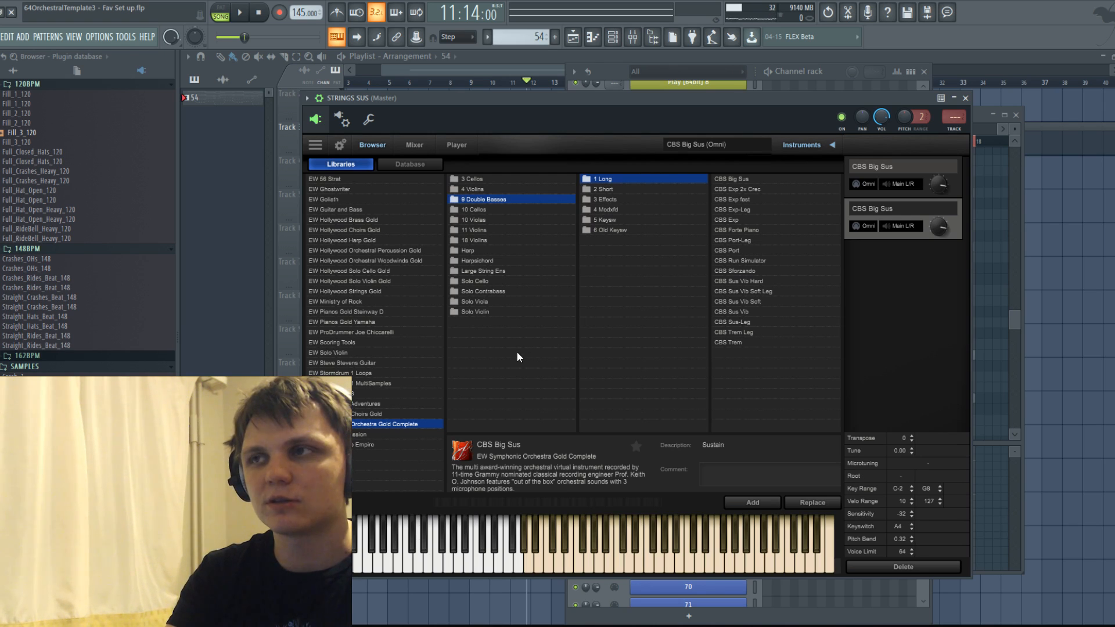
{"action": "left_click", "coordinate": [478, 209]}
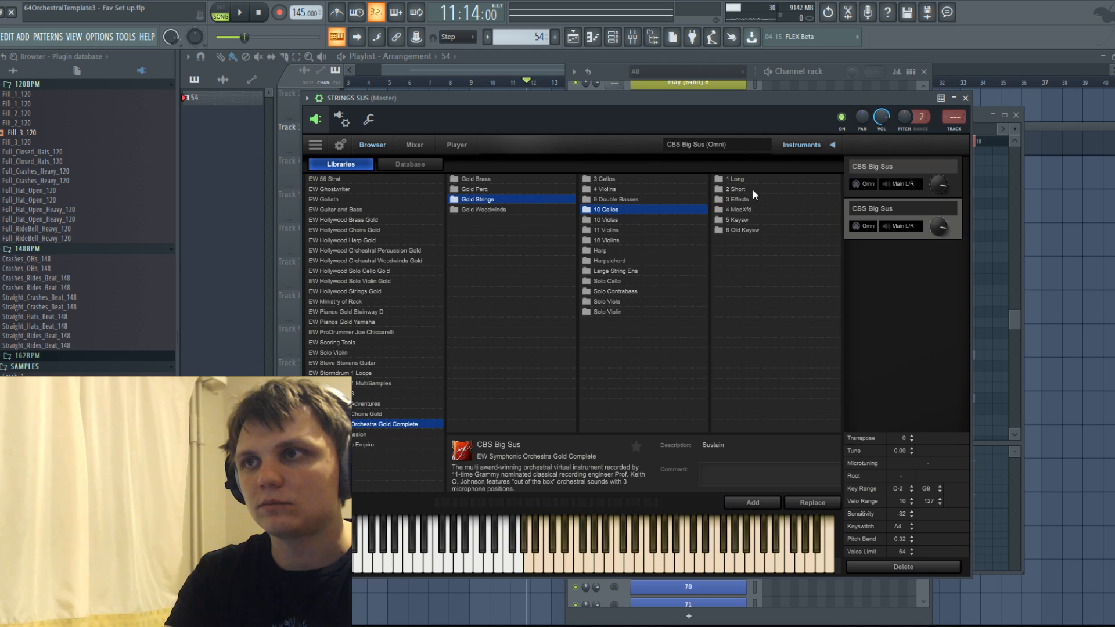
{"action": "left_click", "coordinate": [740, 179]}
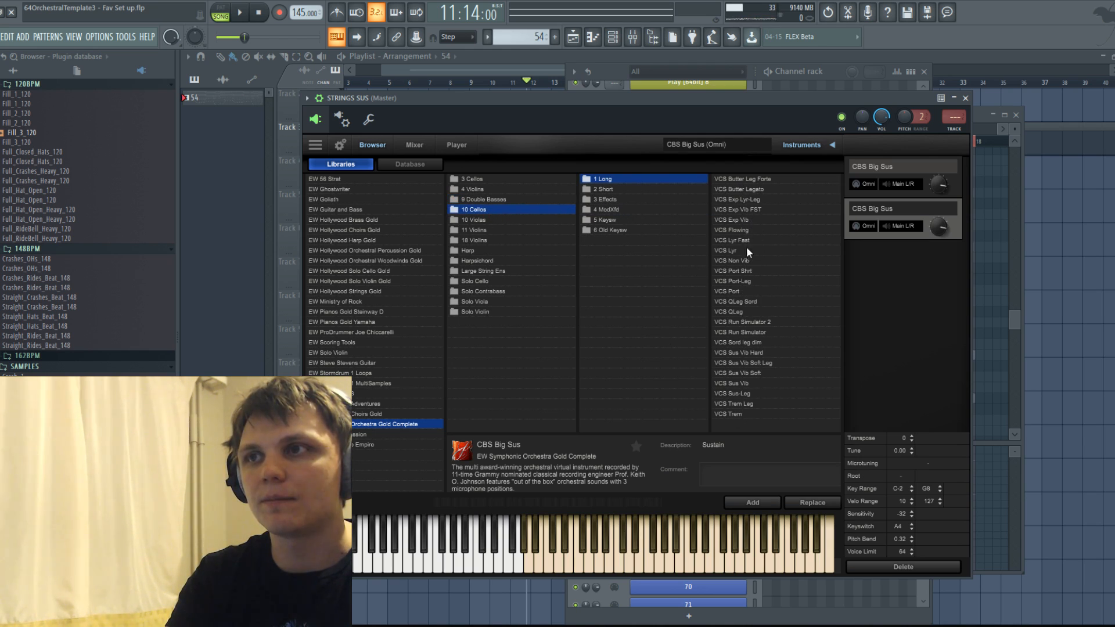
{"action": "left_click", "coordinate": [743, 220]}
{"action": "left_click", "coordinate": [746, 500]}
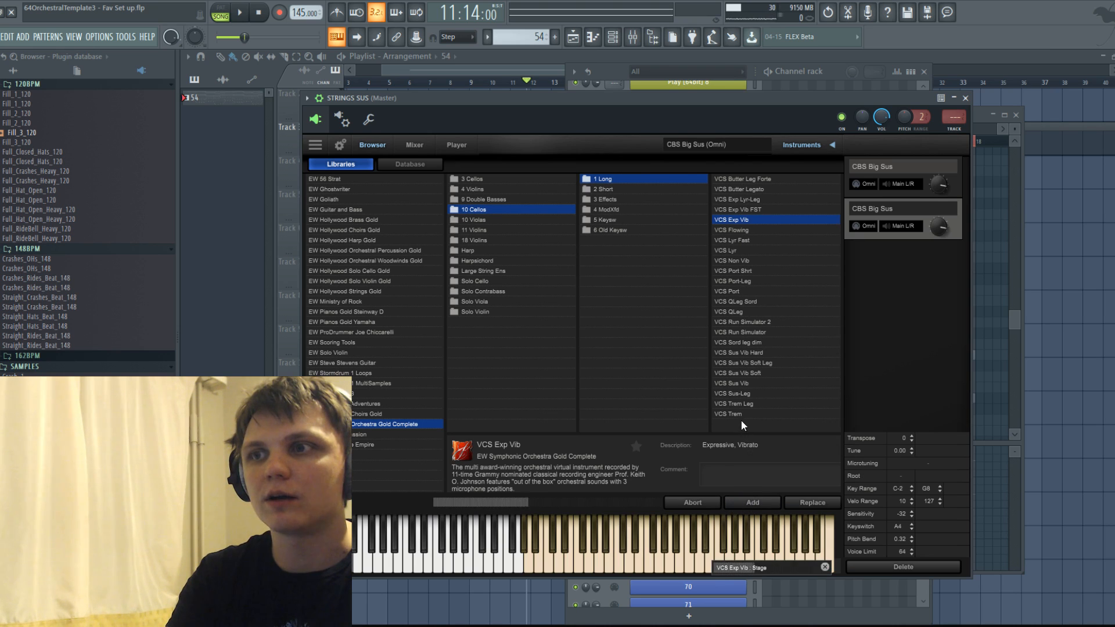
{"action": "left_click", "coordinate": [739, 383]}
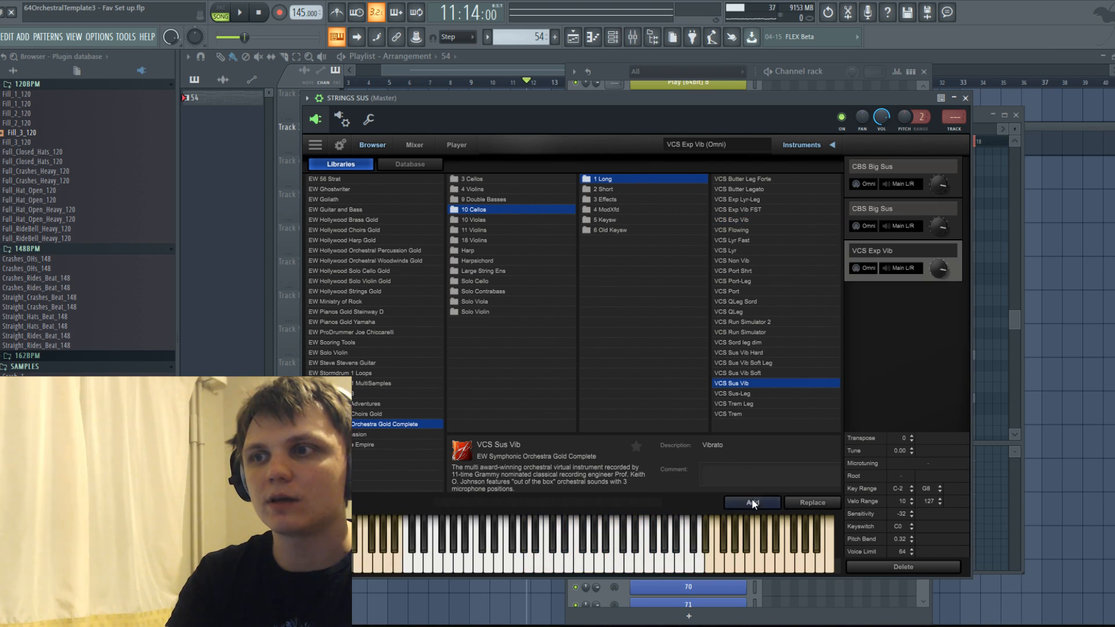
{"action": "left_click", "coordinate": [751, 499]}
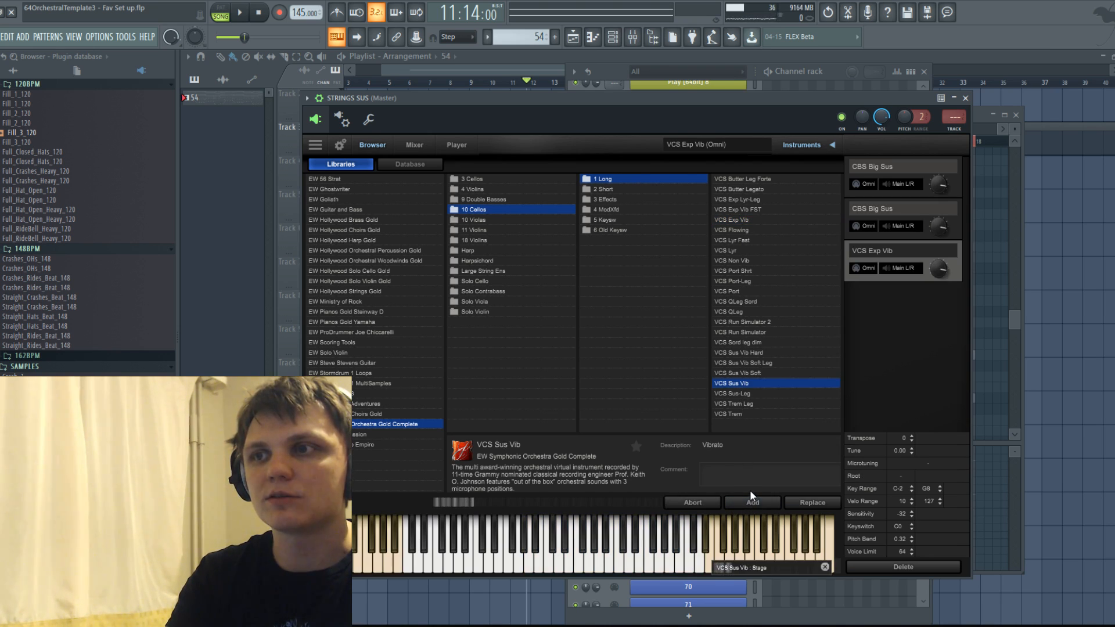
Add VAS Exp-Leg from the long articulations of the 10 Violas.
{"action": "left_click", "coordinate": [477, 220]}
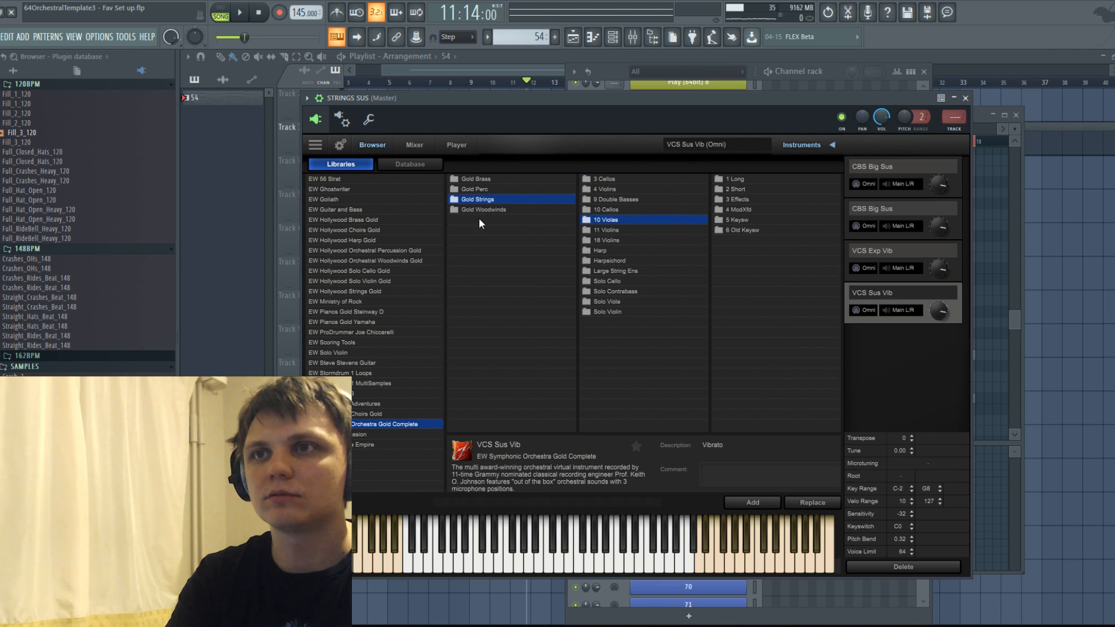
{"action": "left_click", "coordinate": [735, 180]}
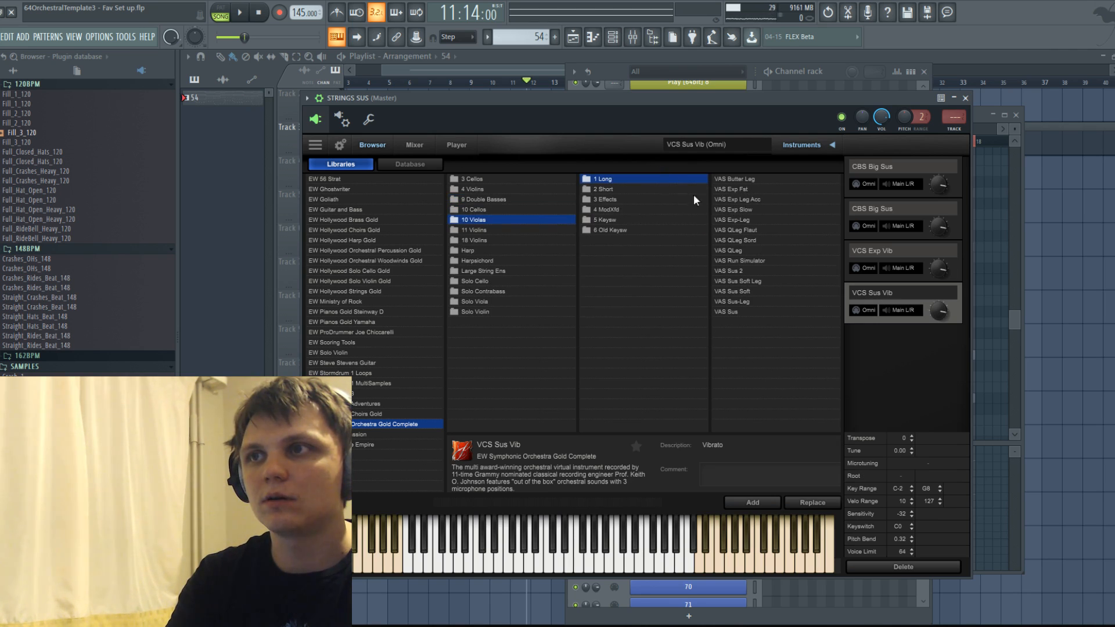
{"action": "left_click", "coordinate": [734, 312]}
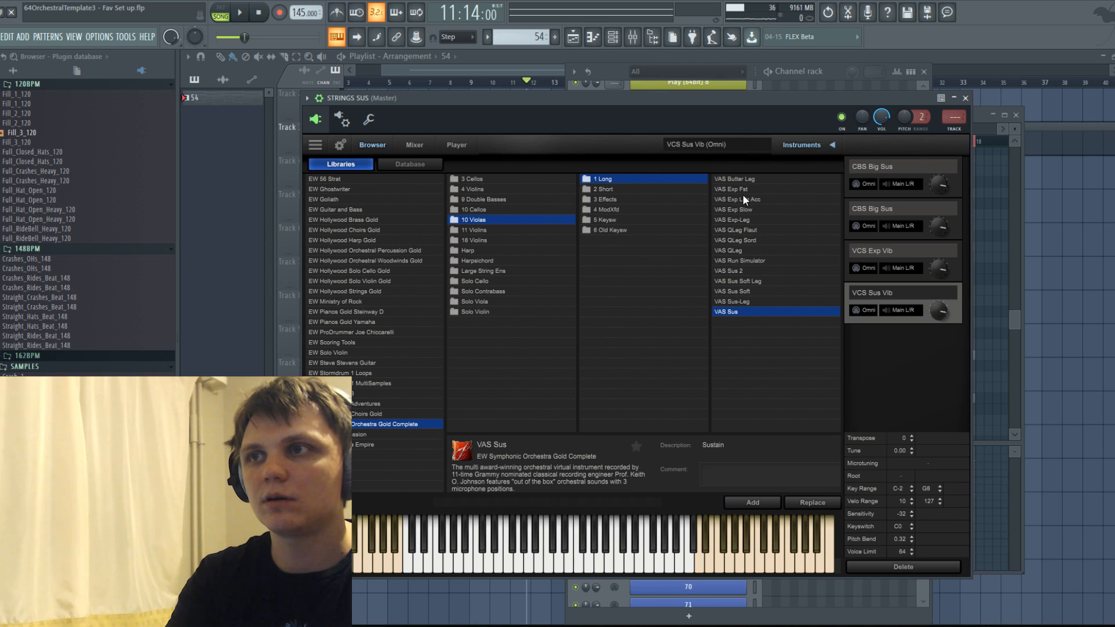
{"action": "left_click", "coordinate": [743, 222]}
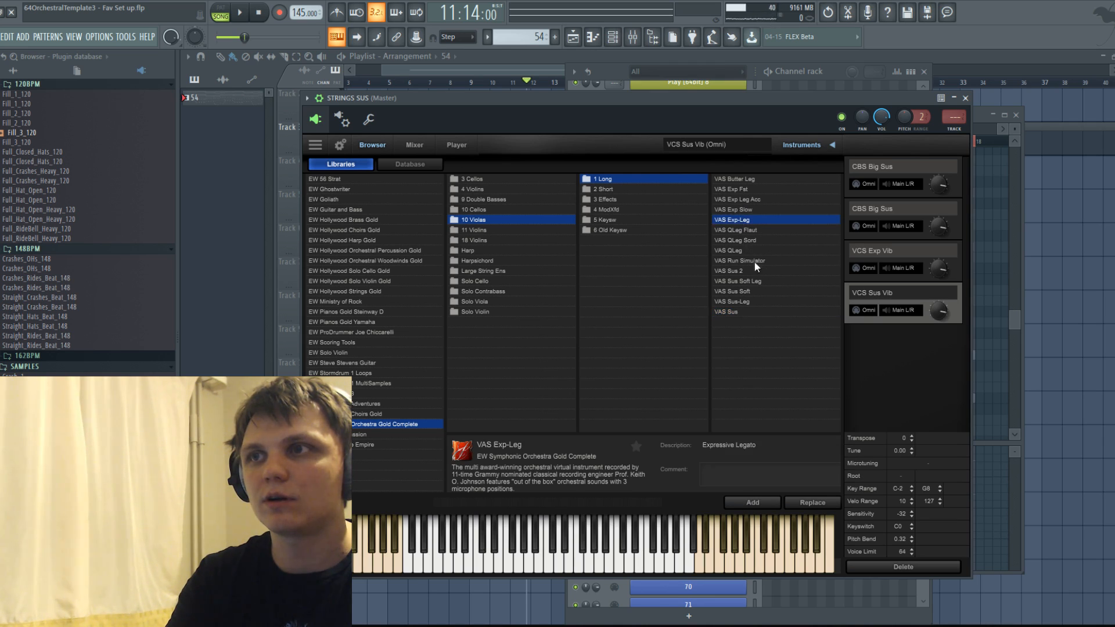
{"action": "left_click", "coordinate": [757, 504]}
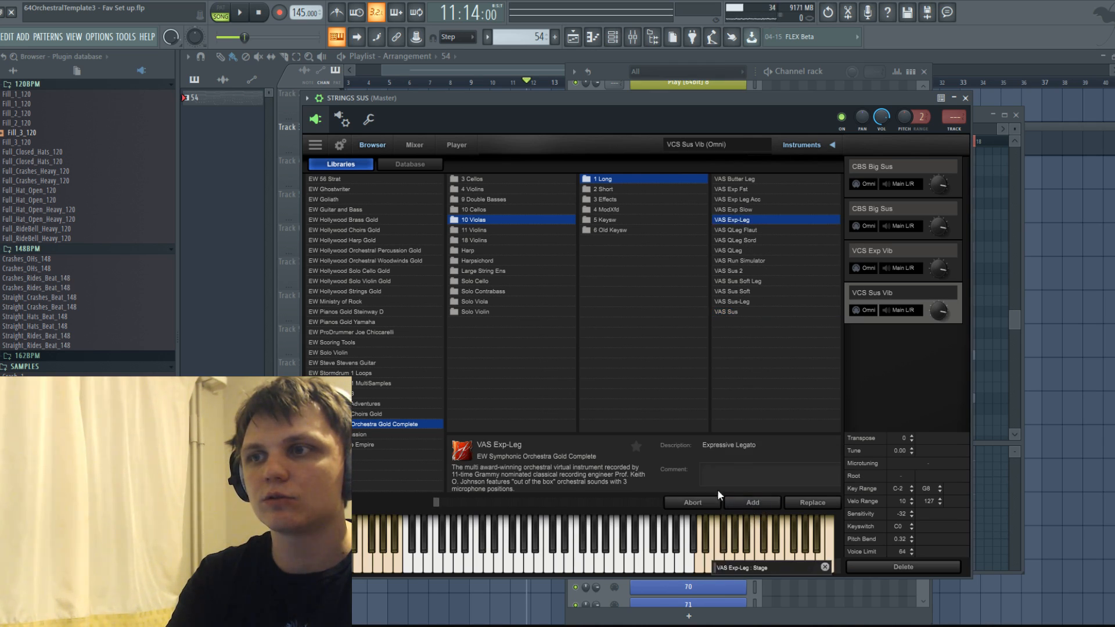
Add 11V Sus Vib from the long articulations of the 11 Violins.
{"action": "left_click", "coordinate": [483, 231]}
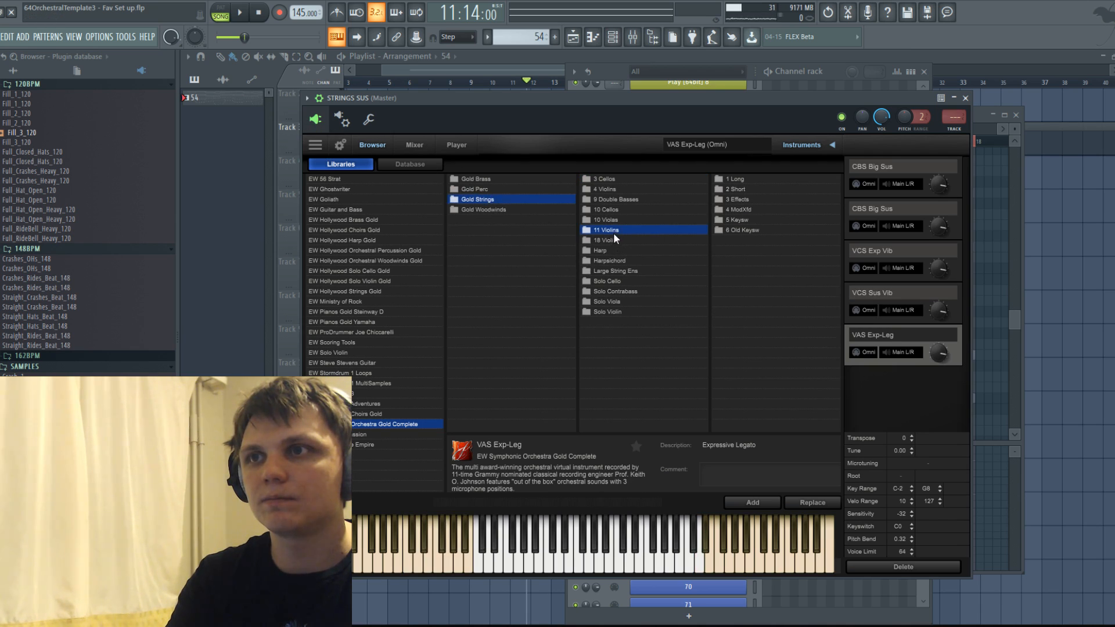
{"action": "left_click", "coordinate": [736, 180]}
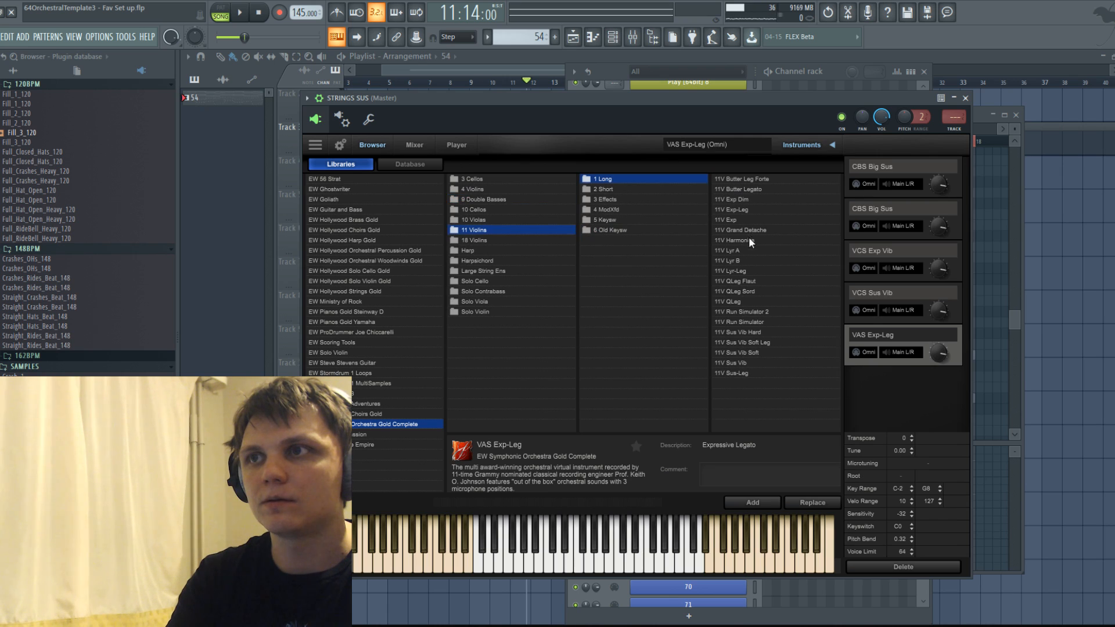
{"action": "left_click", "coordinate": [736, 363]}
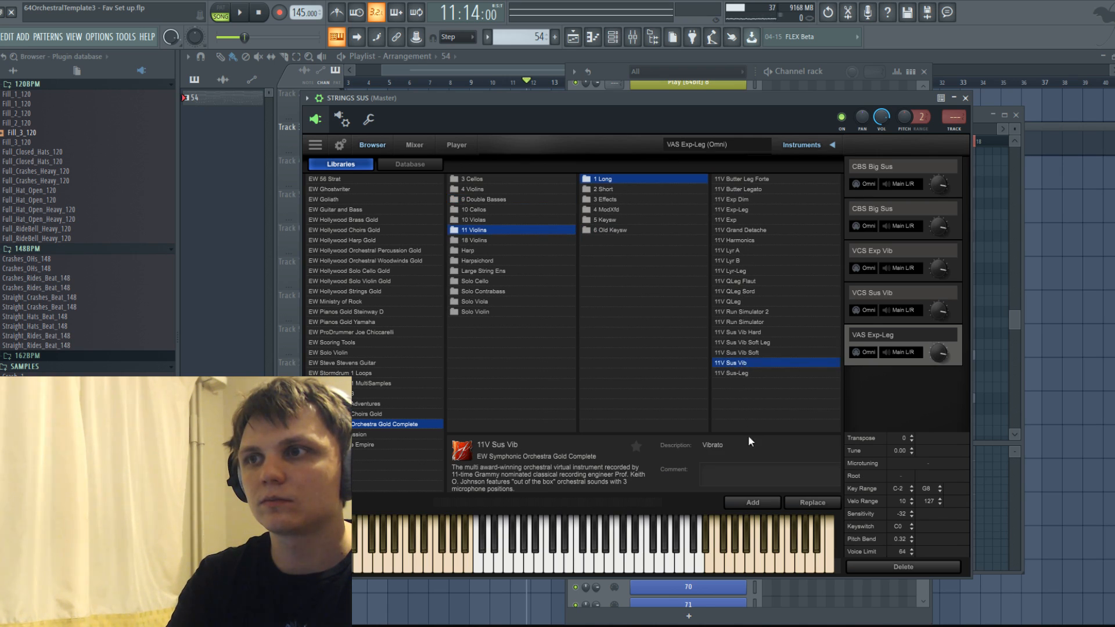
{"action": "left_click", "coordinate": [740, 503]}
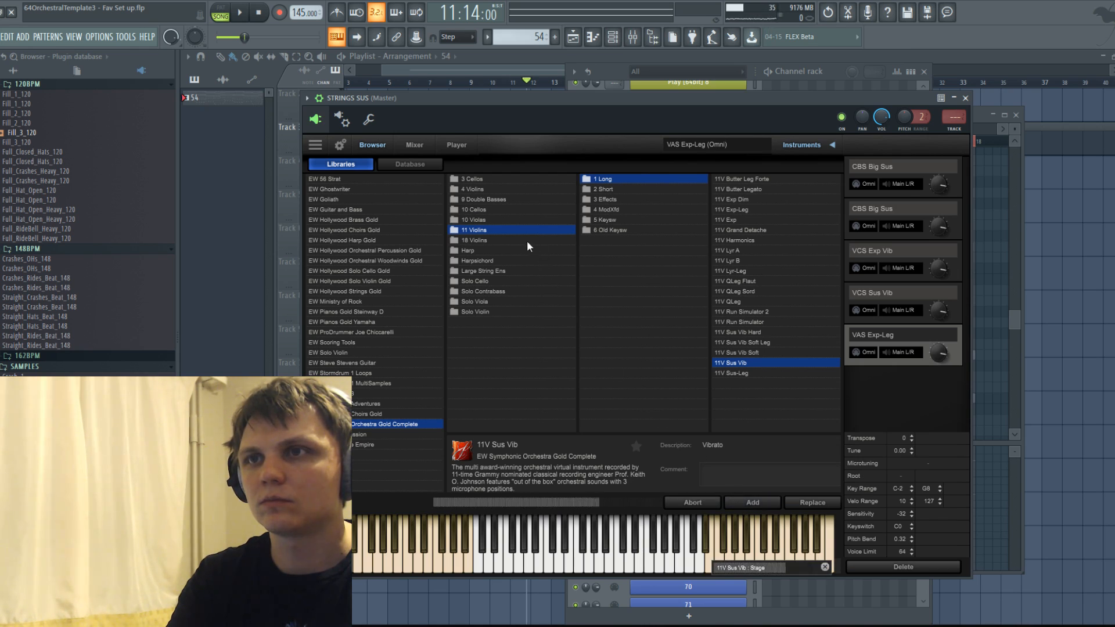
Add 18V Sus-Leg from the long articulations of the 18 Violins.
{"action": "left_click", "coordinate": [484, 250]}
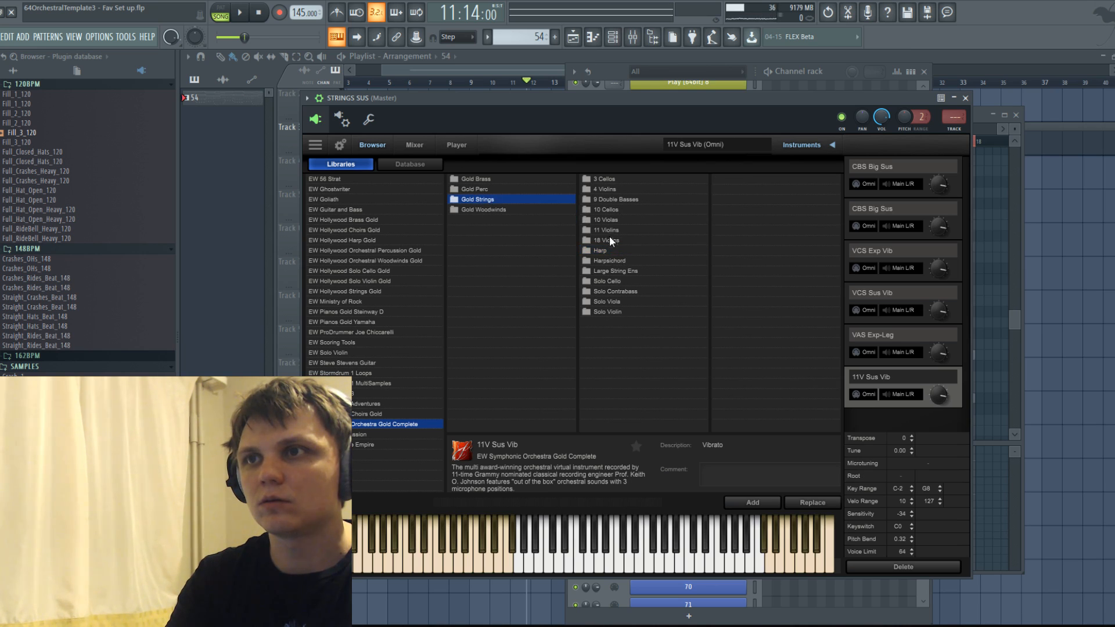
{"action": "left_click", "coordinate": [655, 240]}
{"action": "left_click", "coordinate": [732, 180]}
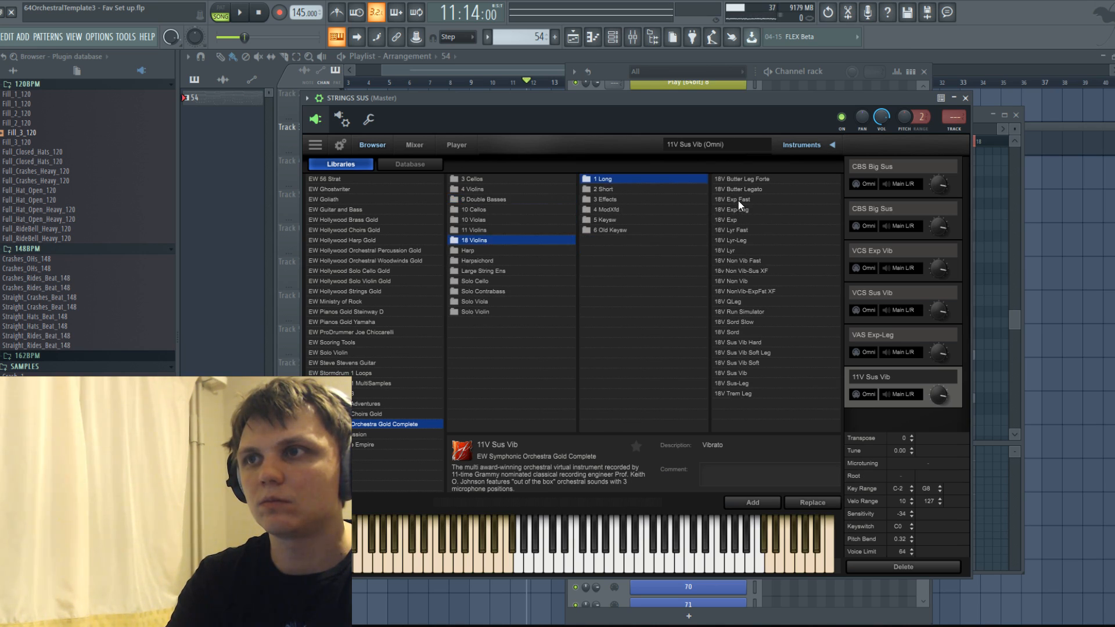
{"action": "left_click", "coordinate": [741, 384]}
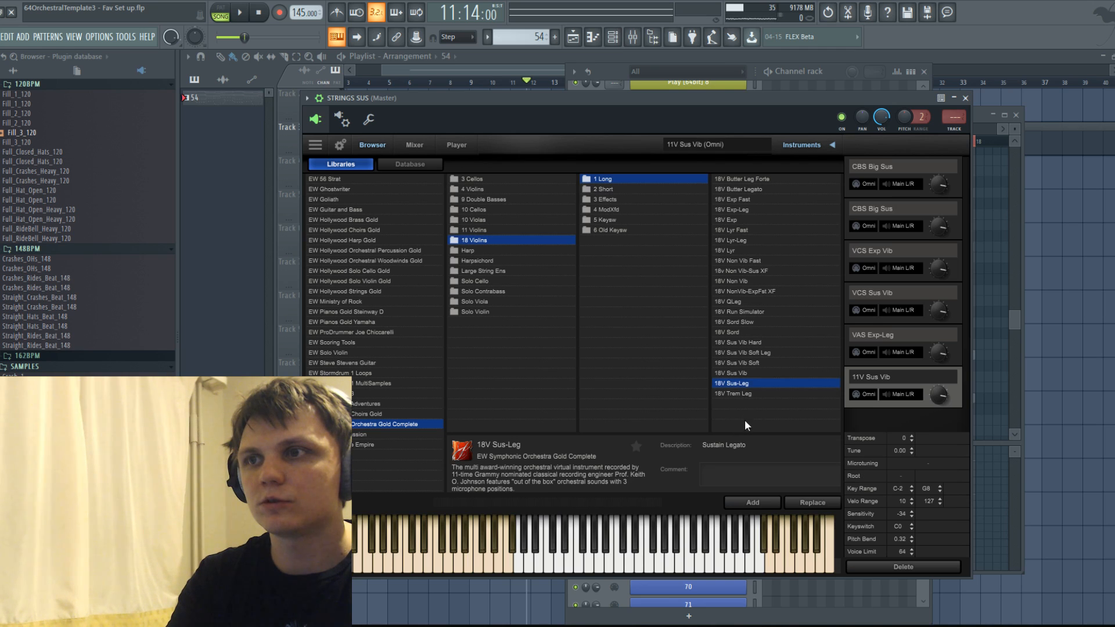
{"action": "left_click", "coordinate": [743, 501]}
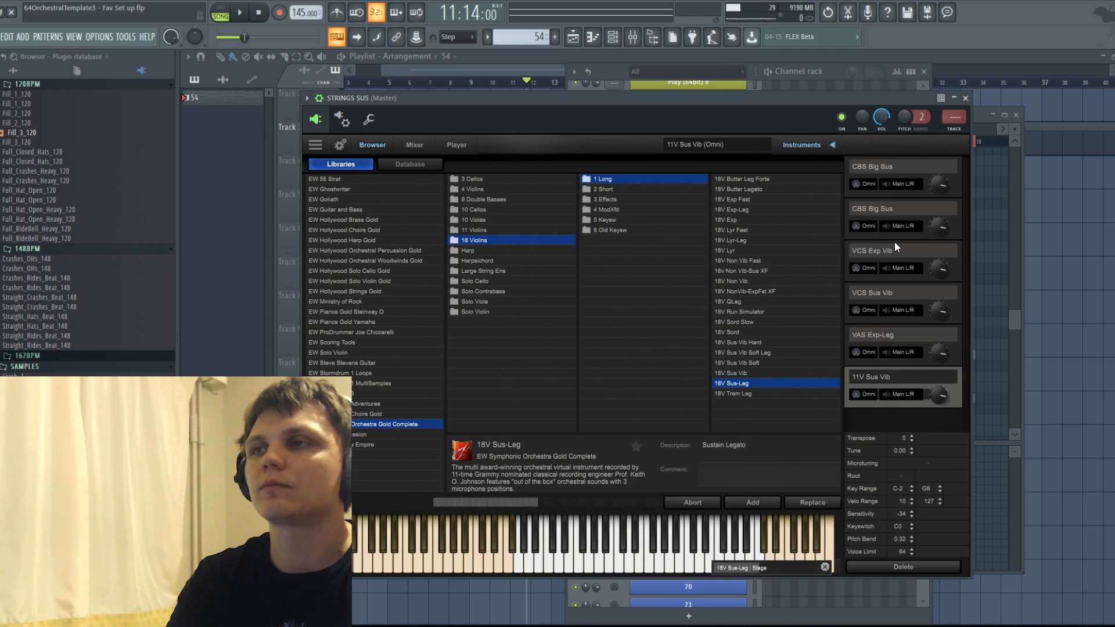
Assign MIDI channels 1 to 7 in order to the seven loaded instruments, from the first CBS Big Sus to 18V Sus-Leg.
{"action": "left_click", "coordinate": [869, 183]}
{"action": "left_click", "coordinate": [876, 221]}
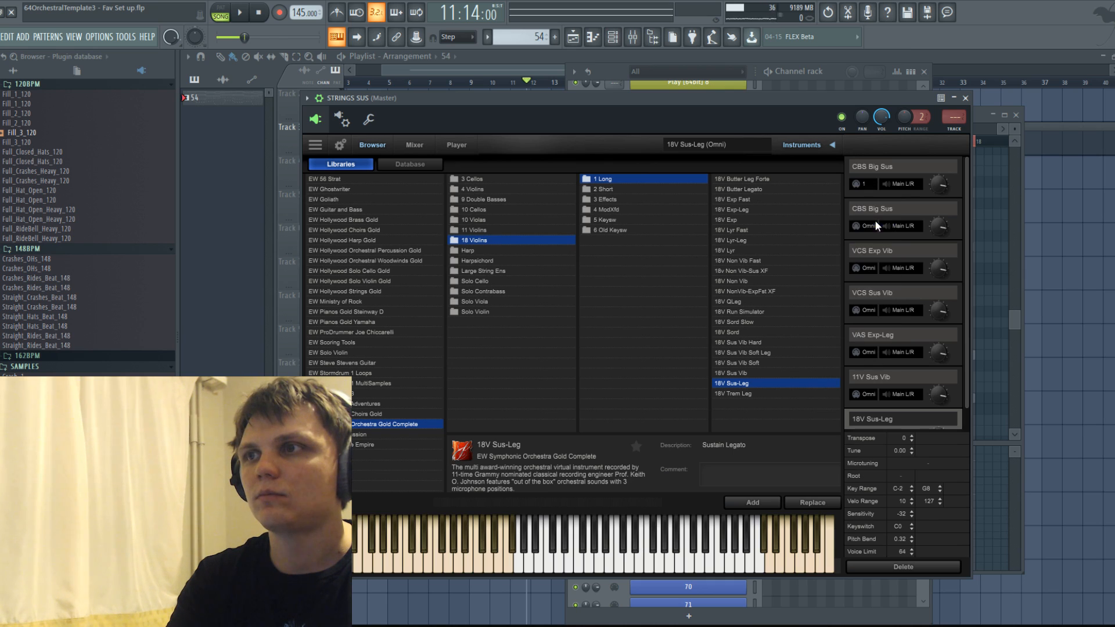
{"action": "left_click", "coordinate": [867, 224]}
{"action": "left_click", "coordinate": [869, 273]}
{"action": "left_click", "coordinate": [867, 268]}
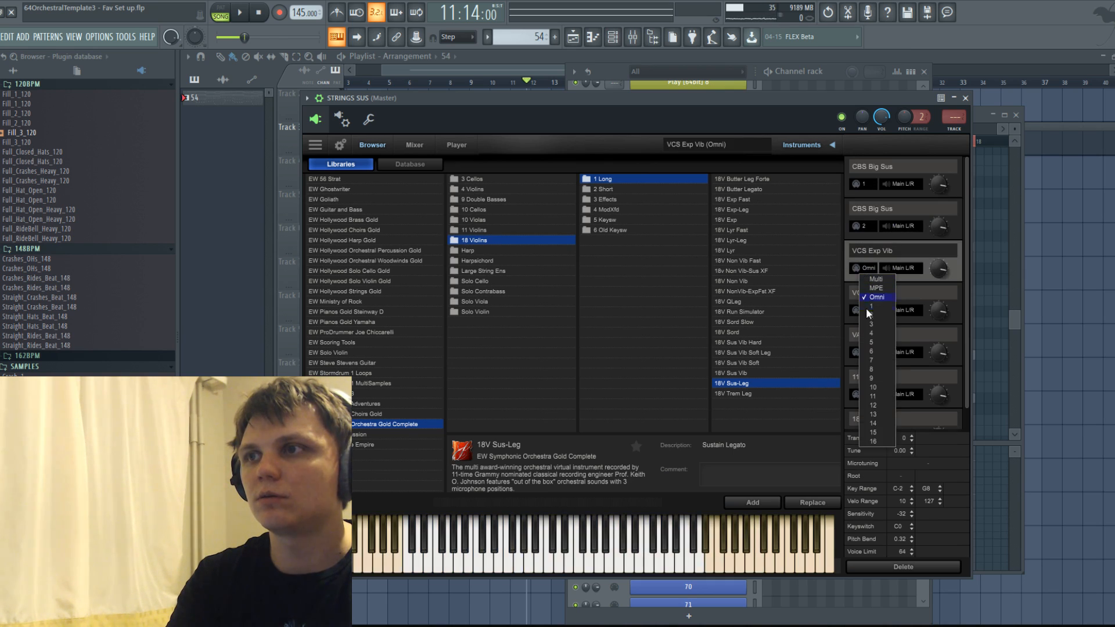
{"action": "left_click", "coordinate": [871, 324]}
{"action": "left_click", "coordinate": [867, 310]}
{"action": "left_click", "coordinate": [871, 375]}
{"action": "left_click", "coordinate": [869, 352]}
{"action": "left_click", "coordinate": [877, 425]}
{"action": "left_click", "coordinate": [867, 373]}
{"action": "left_click", "coordinate": [873, 455]}
{"action": "left_click", "coordinate": [868, 415]}
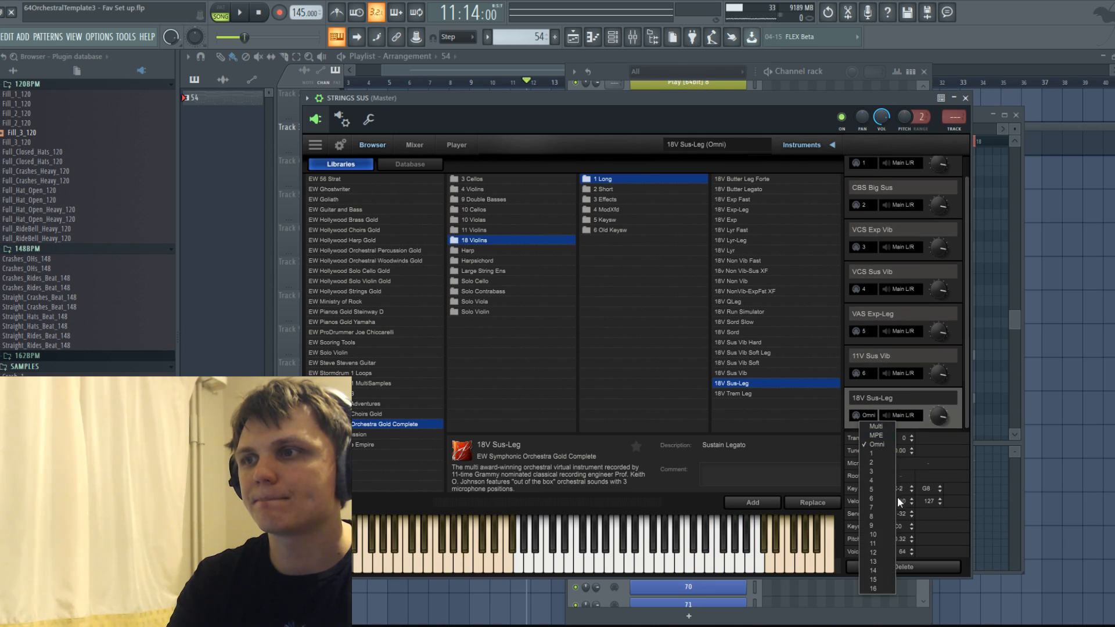
{"action": "left_click", "coordinate": [876, 507]}
Route the second CBS Big Sus through 18V Sus-Leg in order to consecutive stereo outputs, from 3 & 4 to 13 & 14.
{"action": "left_click", "coordinate": [905, 207]}
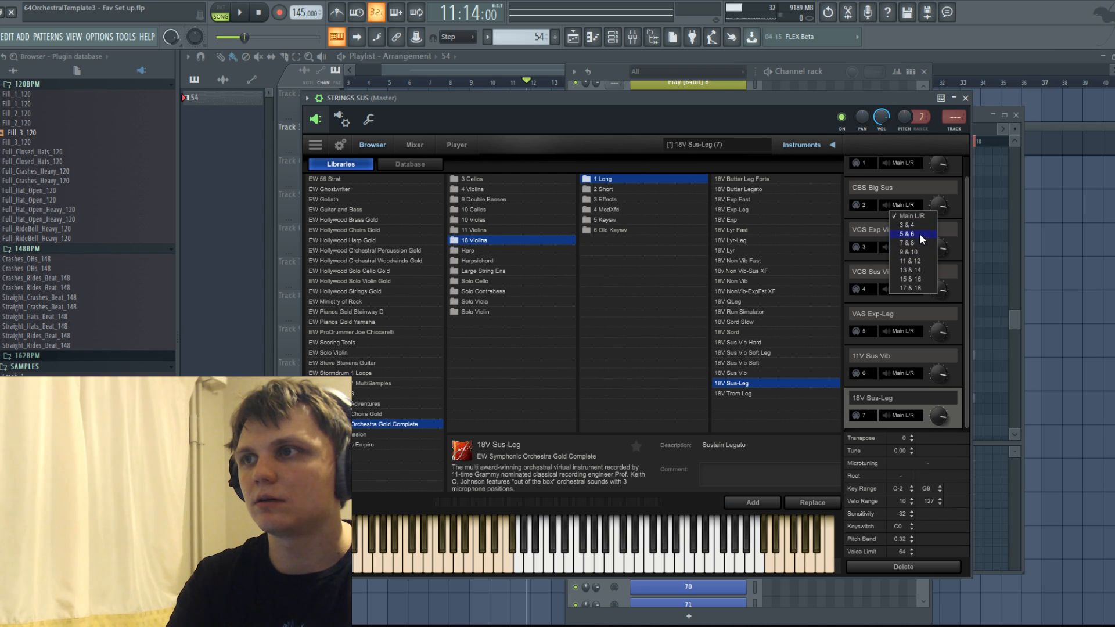
{"action": "left_click", "coordinate": [907, 224]}
{"action": "left_click", "coordinate": [901, 247]}
{"action": "left_click", "coordinate": [907, 277]}
{"action": "left_click", "coordinate": [900, 289]}
{"action": "left_click", "coordinate": [906, 327]}
{"action": "left_click", "coordinate": [901, 331]}
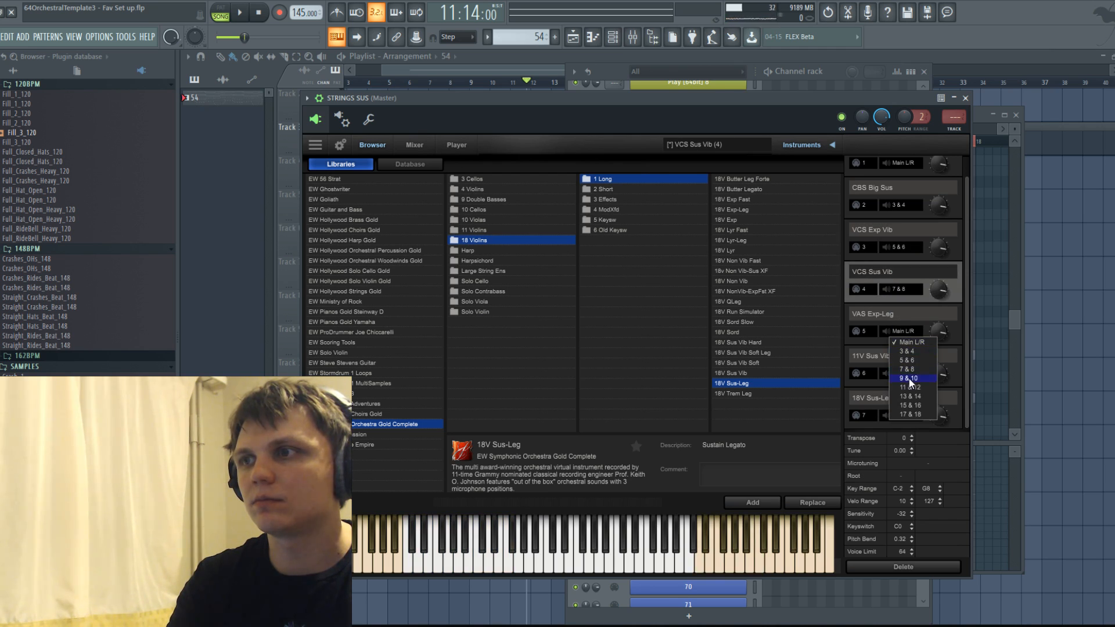
{"action": "left_click", "coordinate": [908, 379]}
{"action": "left_click", "coordinate": [904, 374]}
{"action": "left_click", "coordinate": [910, 421]}
{"action": "left_click", "coordinate": [911, 406]}
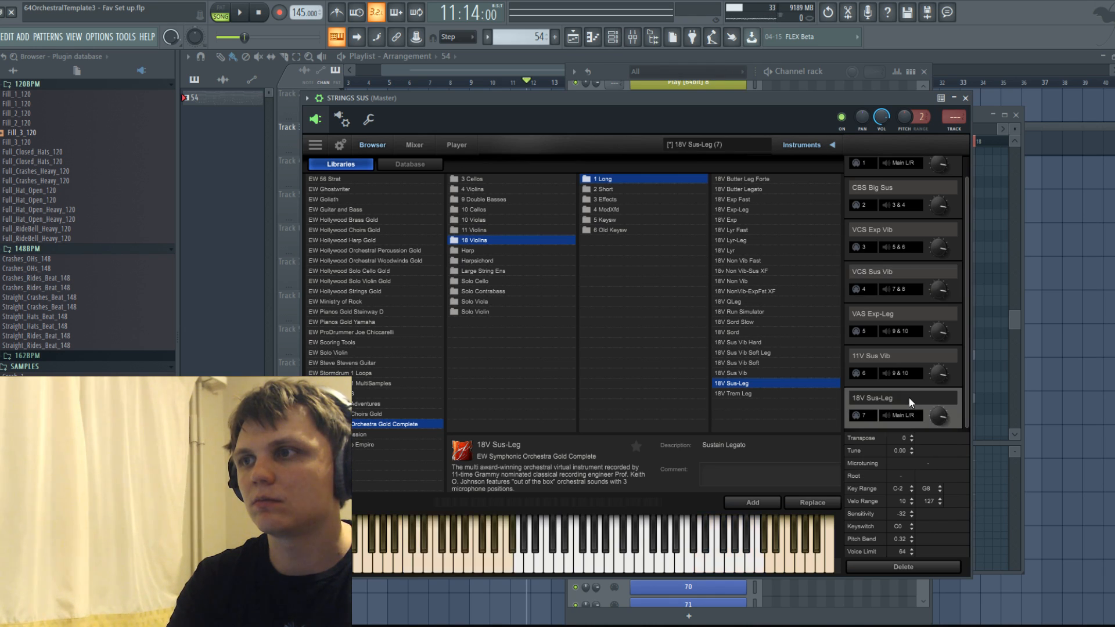
{"action": "left_click", "coordinate": [917, 431]}
{"action": "left_click", "coordinate": [912, 421]}
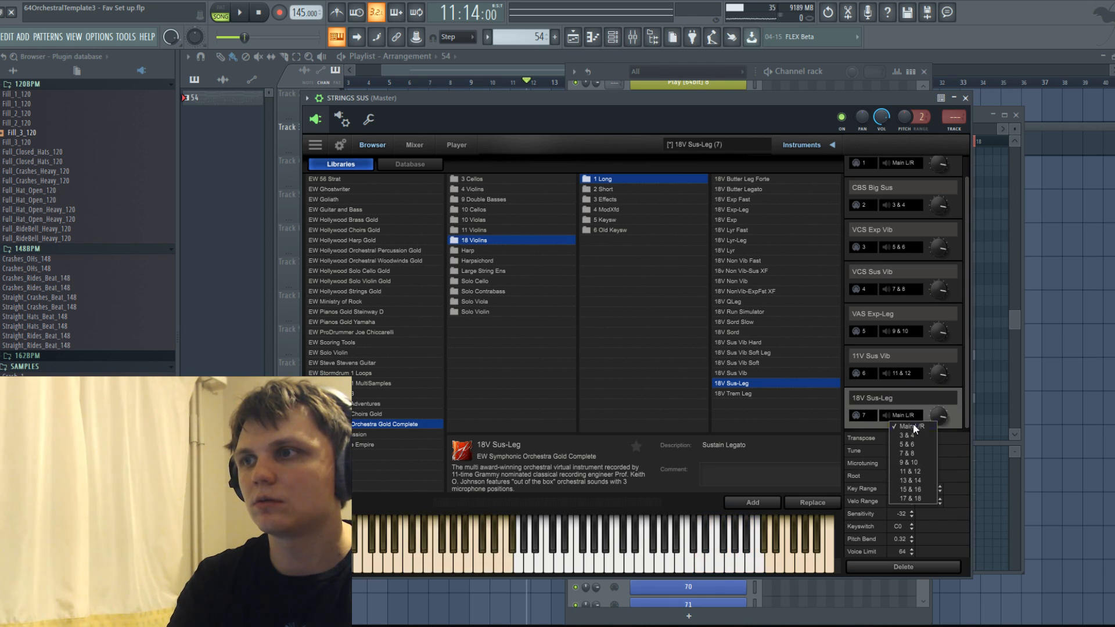
{"action": "left_click", "coordinate": [911, 480]}
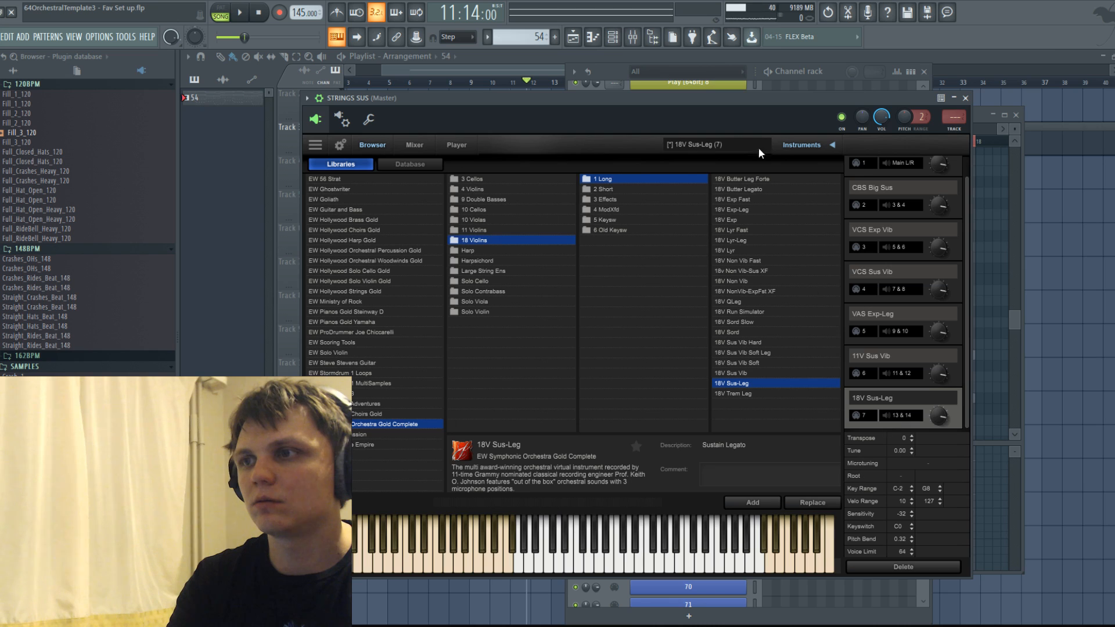
Open pattern 54 in the piano roll and switch the edited channel to 53 under STRINGS SUS.
{"action": "left_click", "coordinate": [572, 37]}
{"action": "left_click", "coordinate": [409, 84]}
{"action": "left_click", "coordinate": [613, 37]}
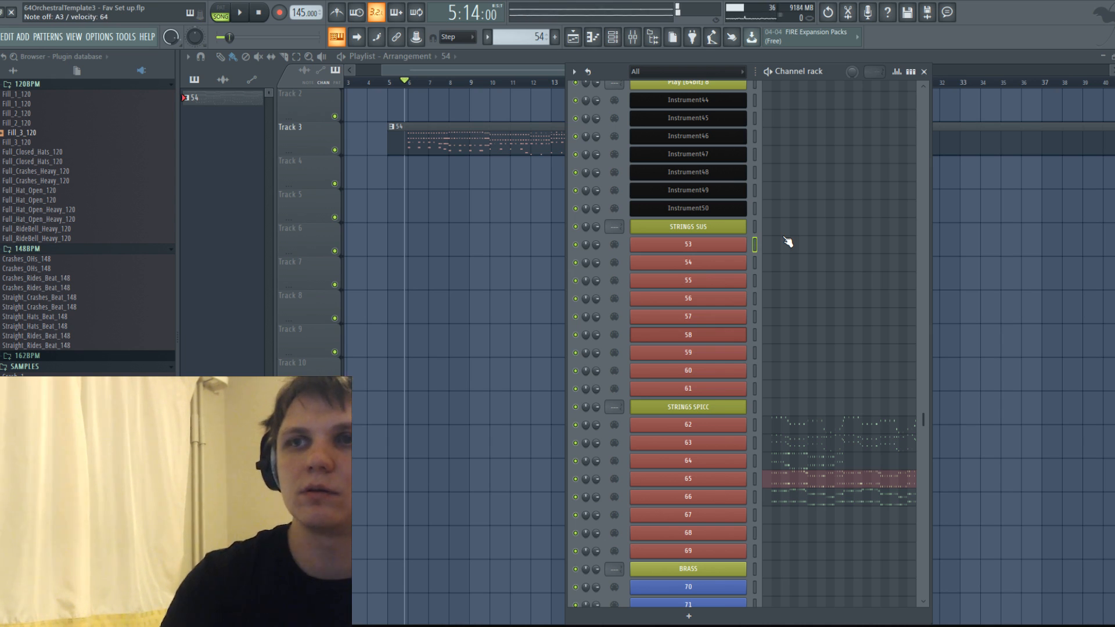
{"action": "double_click", "coordinate": [478, 125]}
{"action": "scroll", "coordinate": [478, 221], "scroll_direction": "up", "scroll_amount": 1}
{"action": "scroll", "coordinate": [646, 111], "scroll_direction": "down", "scroll_amount": 3}
{"action": "scroll", "coordinate": [522, 234], "scroll_direction": "down", "scroll_amount": 4}
{"action": "scroll", "coordinate": [525, 235], "scroll_direction": "down", "scroll_amount": 3}
{"action": "left_click", "coordinate": [645, 110]}
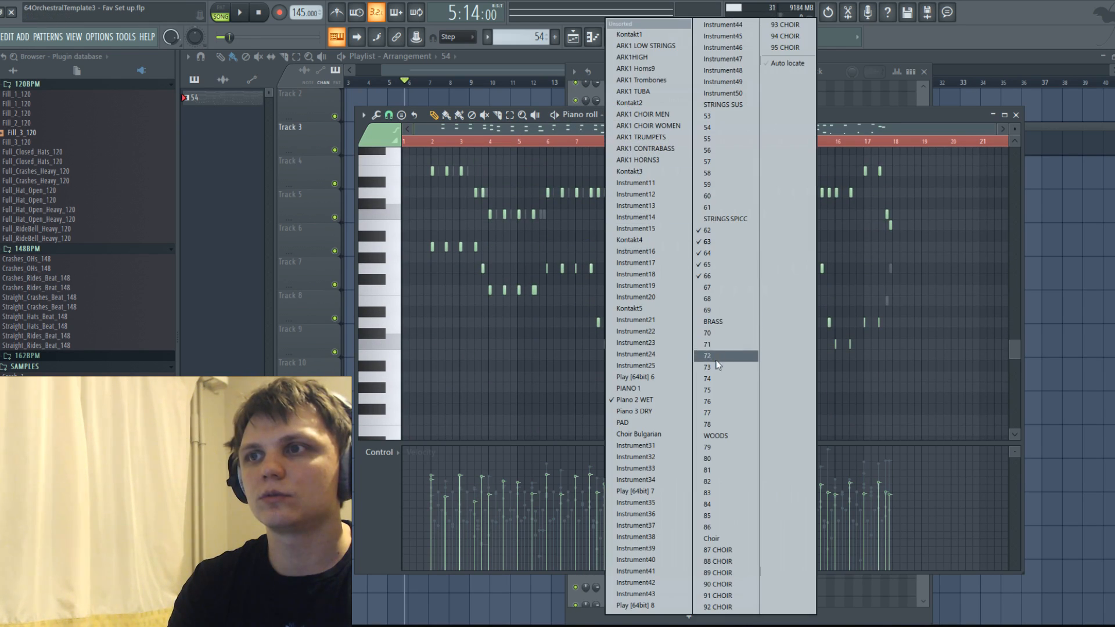
{"action": "left_click", "coordinate": [719, 118]}
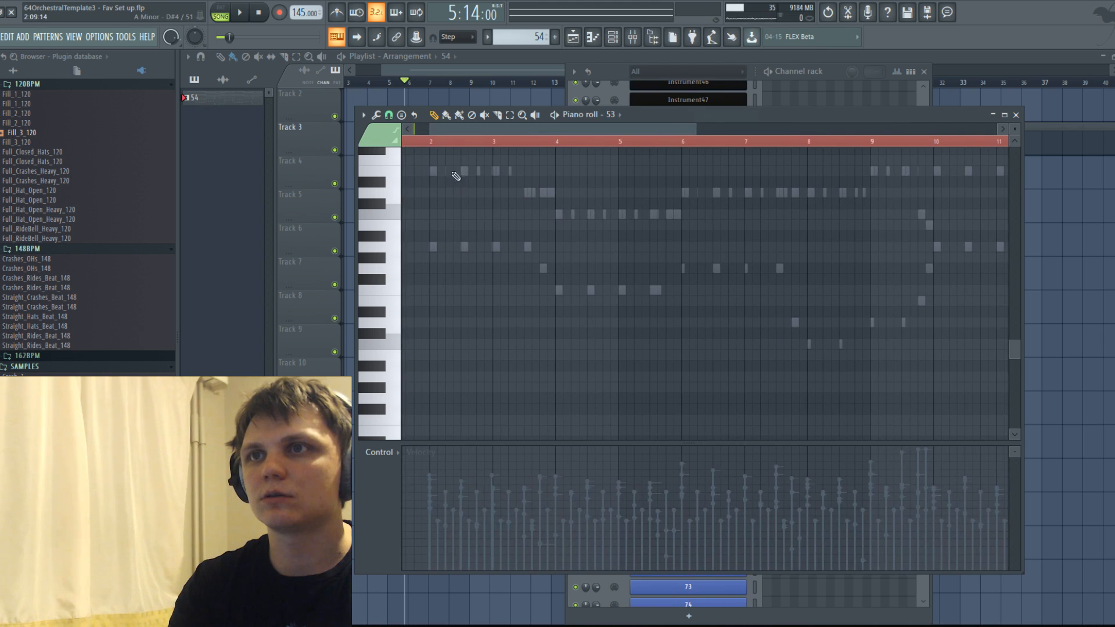
Draw a long A3 from bar 2, a short G3 just before bar 4 and a long F3 from bar 4 following the ghost notes.
{"action": "left_click", "coordinate": [461, 173]}
{"action": "left_click_drag", "start_coordinate": [590, 170], "coordinate": [533, 246]}
{"action": "left_click", "coordinate": [543, 269]}
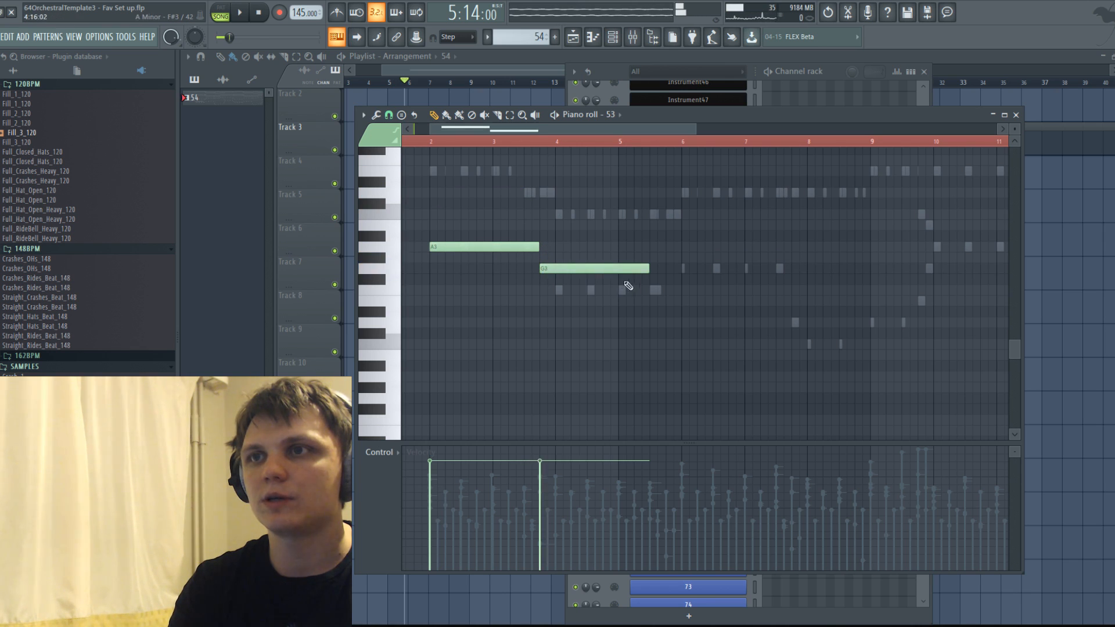
{"action": "left_click_drag", "start_coordinate": [650, 269], "coordinate": [669, 294]}
{"action": "left_click", "coordinate": [562, 289]}
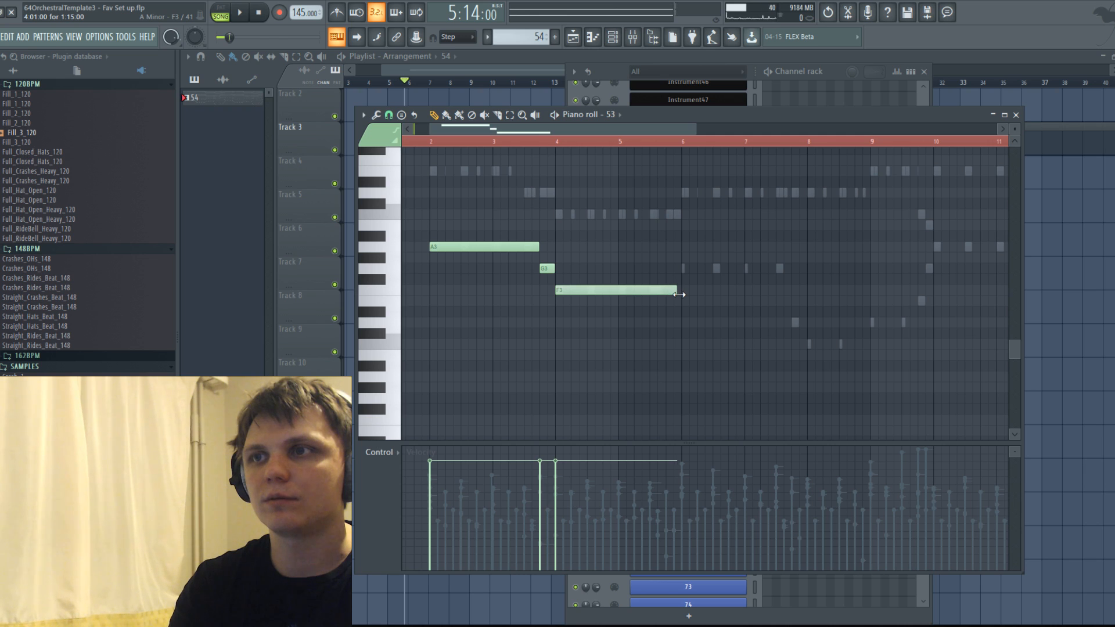
Continue the line with a long G3 from bar 6, a short D3 before bar 8, C3 at bar 8 and D3 at bar 9.
{"action": "left_click", "coordinate": [685, 269]}
{"action": "left_click", "coordinate": [795, 322]}
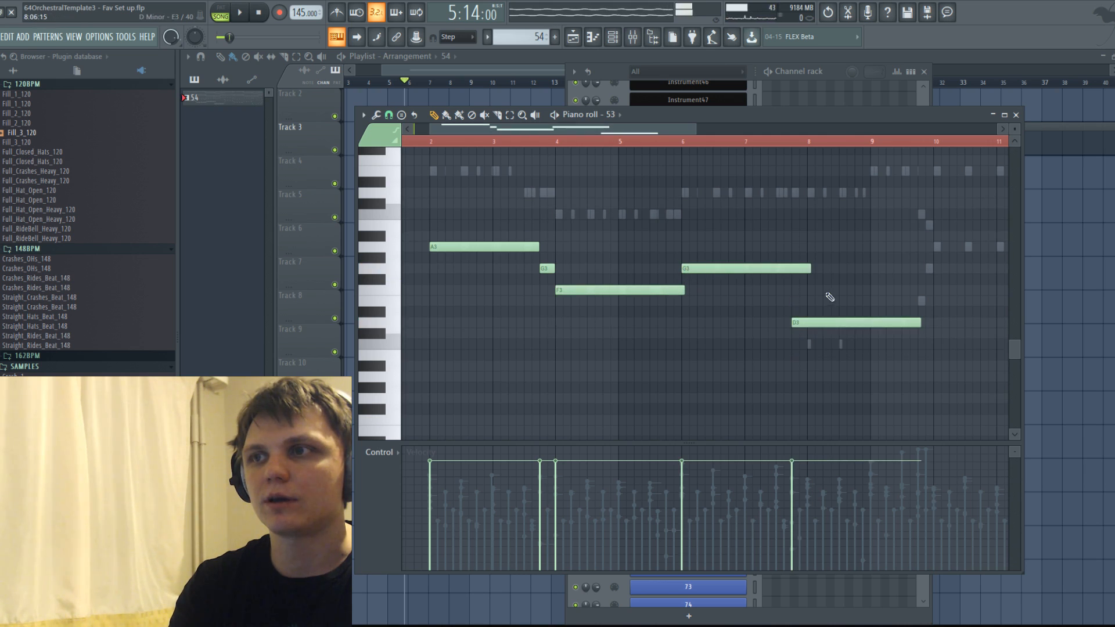
{"action": "left_click_drag", "start_coordinate": [808, 270], "coordinate": [795, 270]}
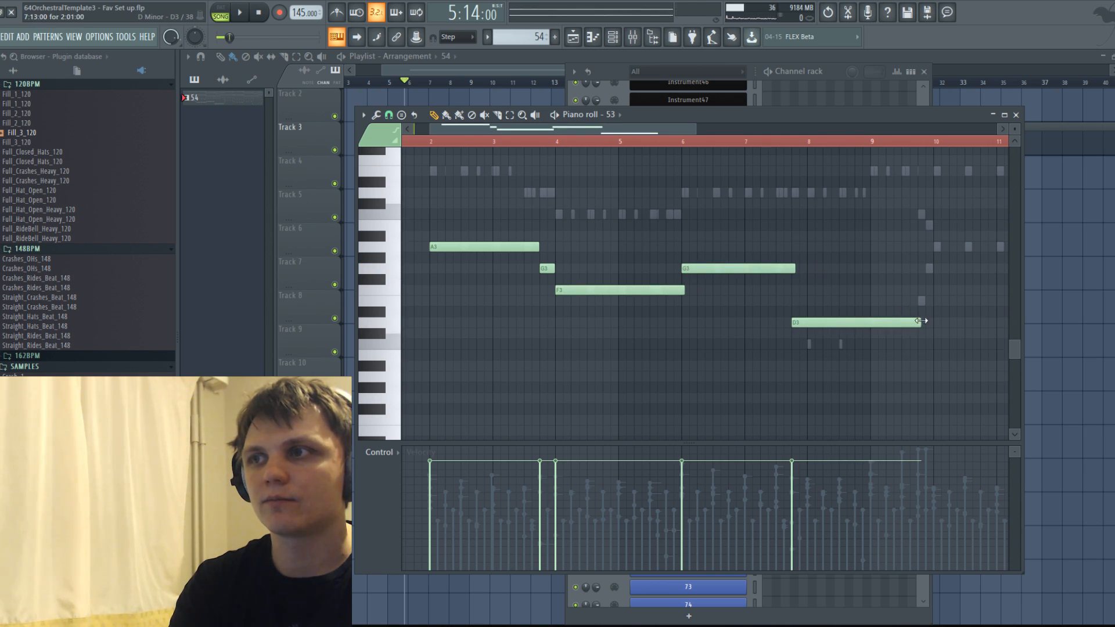
{"action": "left_click_drag", "start_coordinate": [919, 321], "coordinate": [862, 346]}
{"action": "left_click", "coordinate": [806, 345]}
{"action": "left_click", "coordinate": [871, 322]}
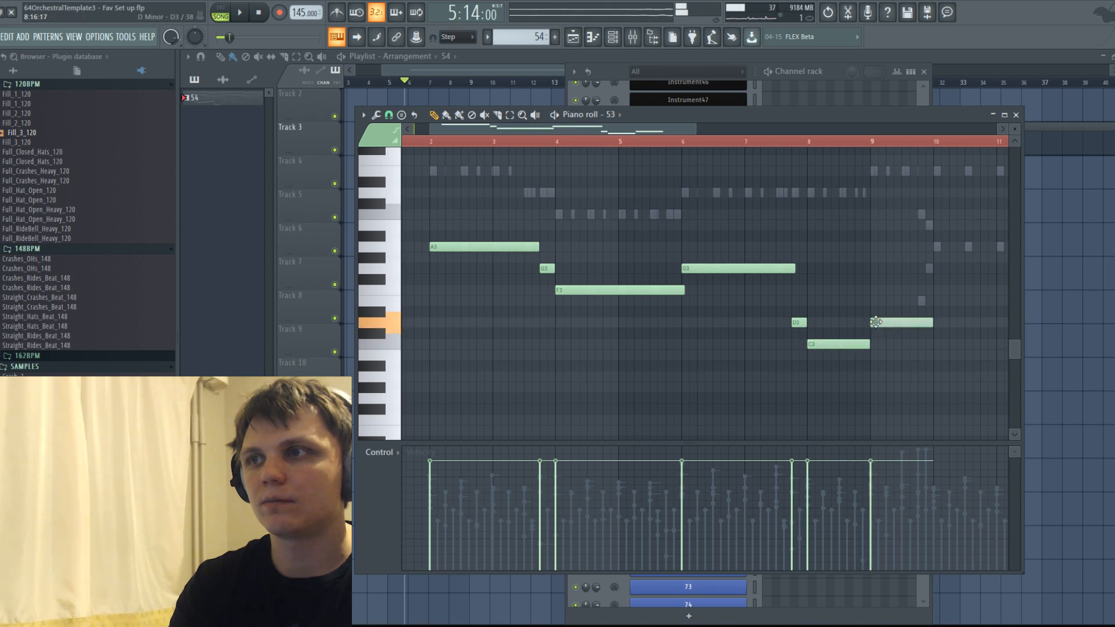
{"action": "left_click_drag", "start_coordinate": [933, 323], "coordinate": [917, 328]}
Split the long A3 at bar 3 and the long F3 at bar 5, leaving small gaps before the notes that follow.
{"action": "left_click_drag", "start_coordinate": [462, 197], "coordinate": [476, 259]}
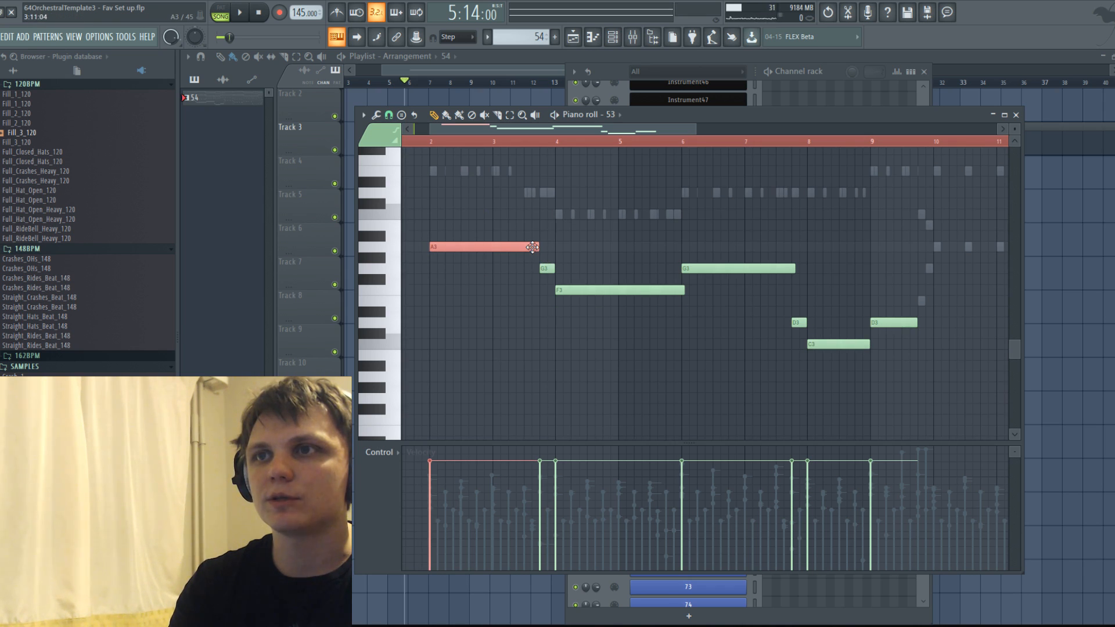
{"action": "left_click", "coordinate": [518, 290]}
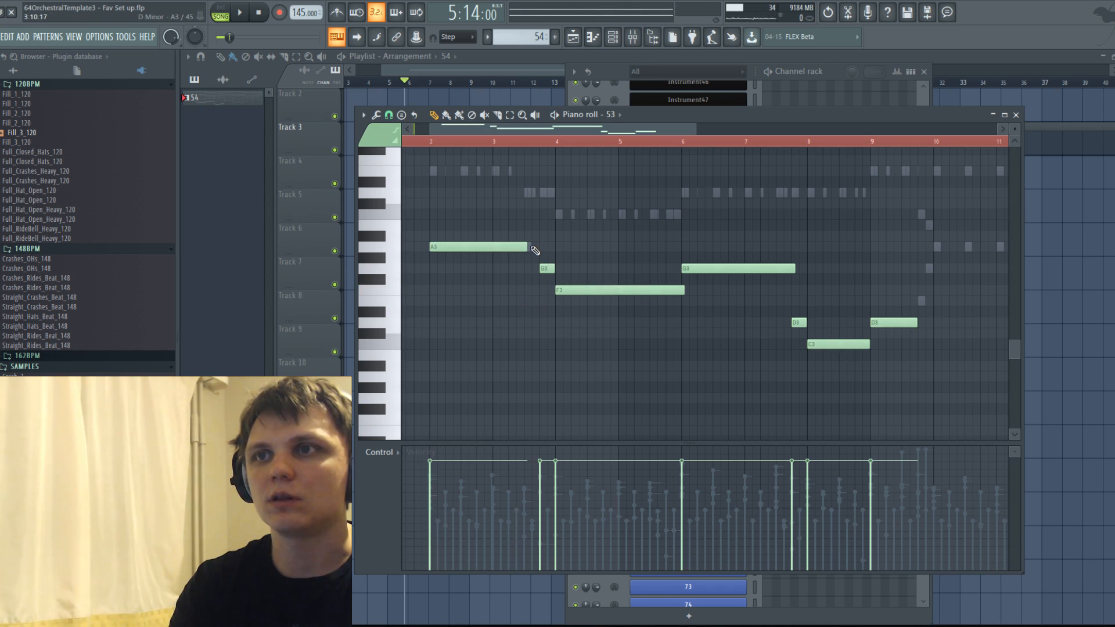
{"action": "scroll", "coordinate": [566, 275], "scroll_direction": "up", "scroll_amount": 3}
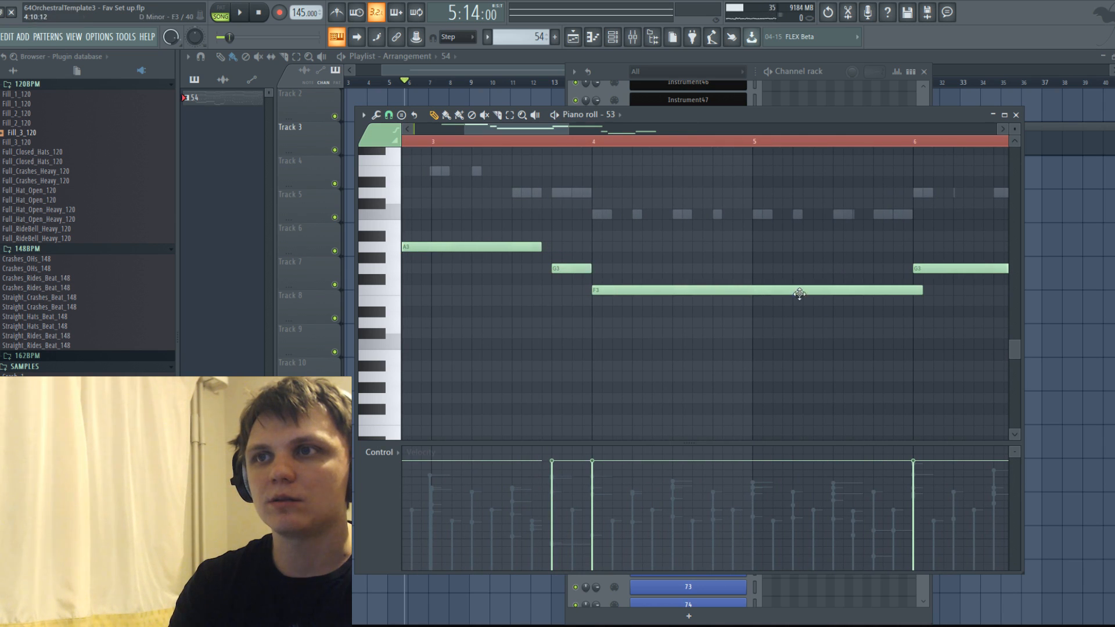
{"action": "left_click_drag", "start_coordinate": [920, 290], "coordinate": [755, 291]}
{"action": "left_click", "coordinate": [755, 289]}
{"action": "scroll", "coordinate": [526, 273], "scroll_direction": "down", "scroll_amount": 3}
{"action": "mouse_move", "coordinate": [532, 247]}
{"action": "left_mouse_down"}
{"action": "mouse_move", "coordinate": [490, 248]}
{"action": "mouse_move", "coordinate": [527, 250]}
{"action": "left_mouse_up"}
{"action": "left_click", "coordinate": [496, 246]}
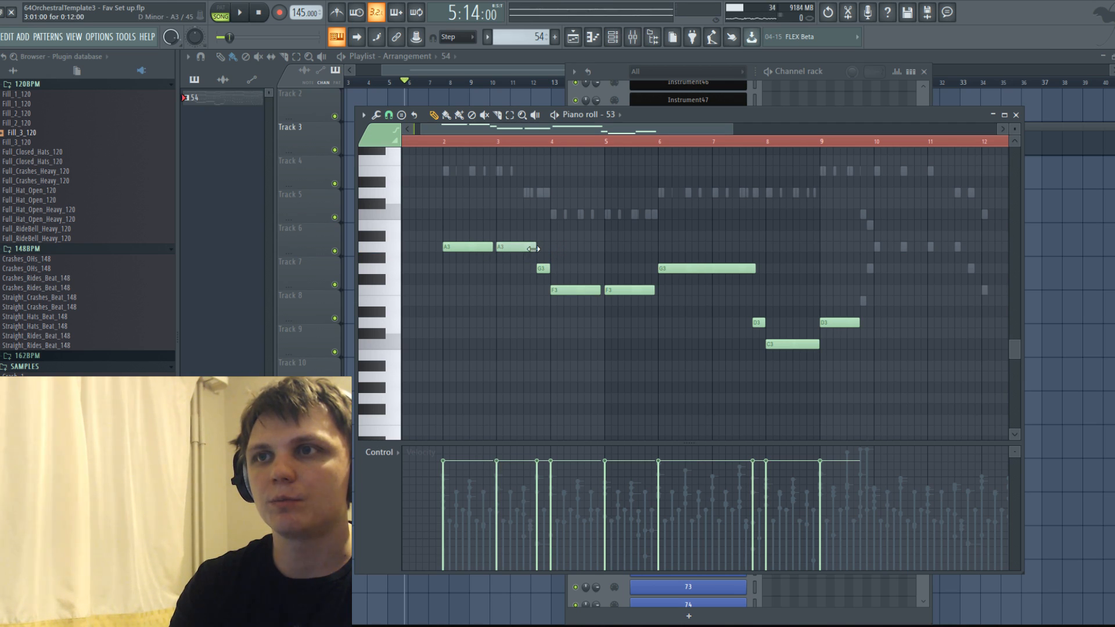
Play the song from bar 2 of the pattern to hear the new sustained line, then stop playback.
{"action": "left_click", "coordinate": [443, 142]}
{"action": "key", "text": "space"}
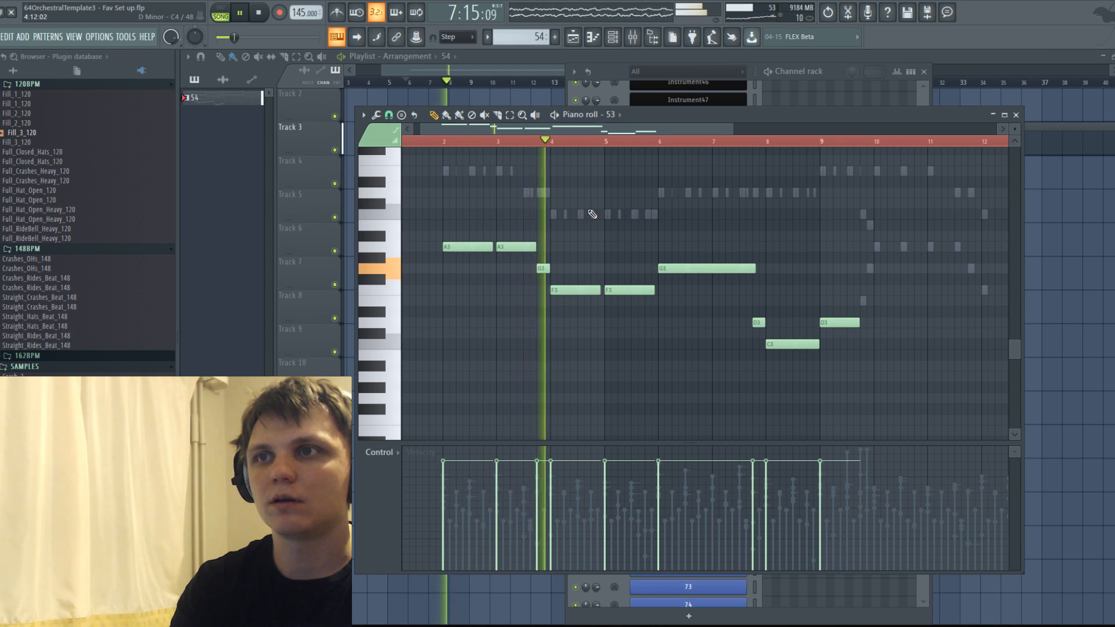
{"action": "key", "text": "space"}
Replace the two A3 notes with one long A3 ending just before the short G3, and shorten the G3 at bar 6 and the C3 at bar 8.
{"action": "right_click", "coordinate": [500, 246]}
{"action": "left_click_drag", "start_coordinate": [492, 247], "coordinate": [528, 256]}
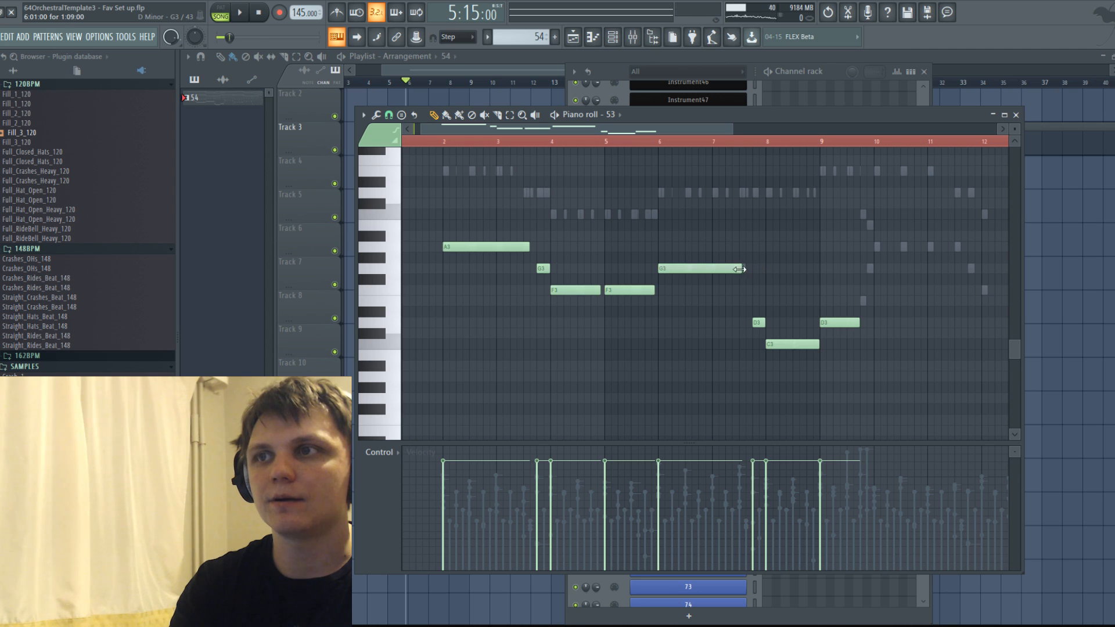
{"action": "left_click_drag", "start_coordinate": [740, 269], "coordinate": [734, 271]}
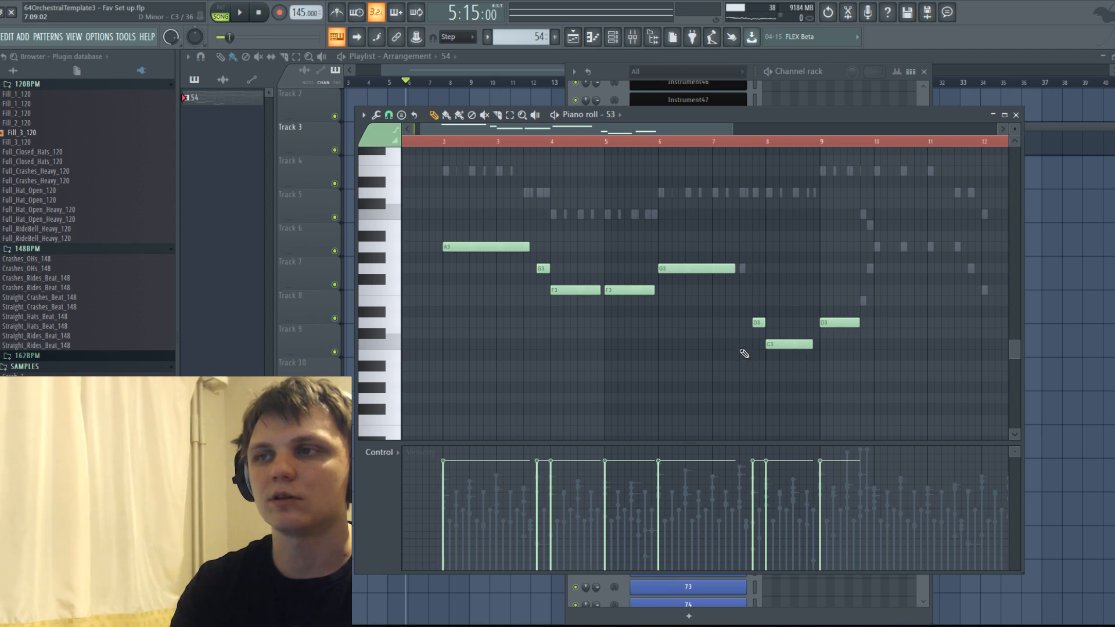
{"action": "scroll", "coordinate": [707, 327], "scroll_direction": "up", "scroll_amount": 2, "text": "ctrl"}
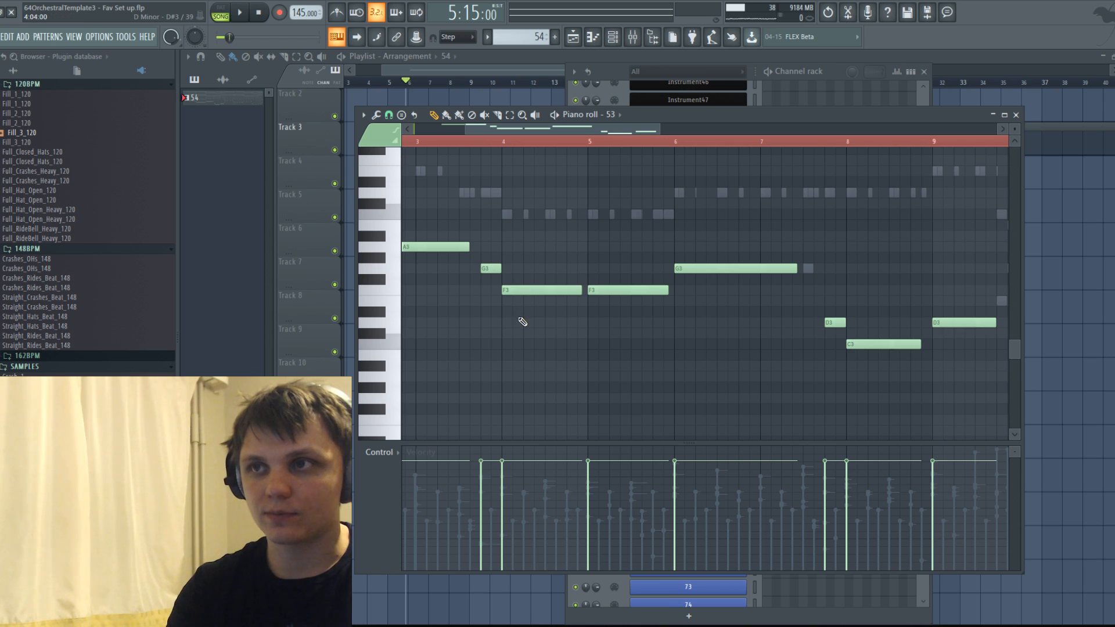
{"action": "scroll", "coordinate": [499, 309], "scroll_direction": "down", "scroll_amount": 5, "text": "ctrl"}
{"action": "scroll", "coordinate": [445, 287], "scroll_direction": "up", "scroll_amount": 3, "text": "ctrl"}
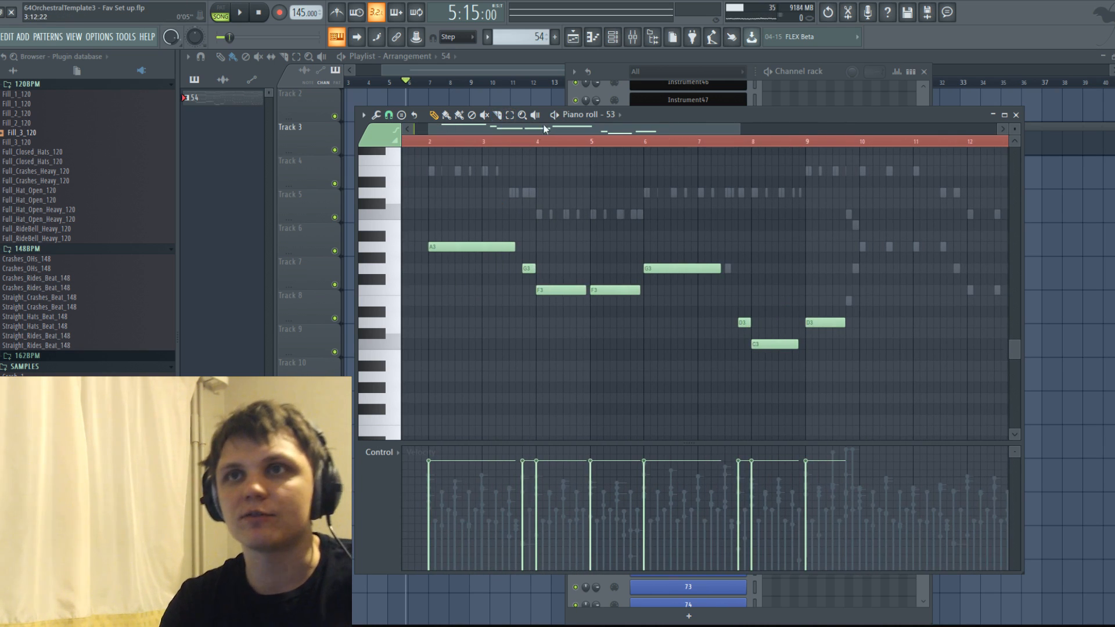
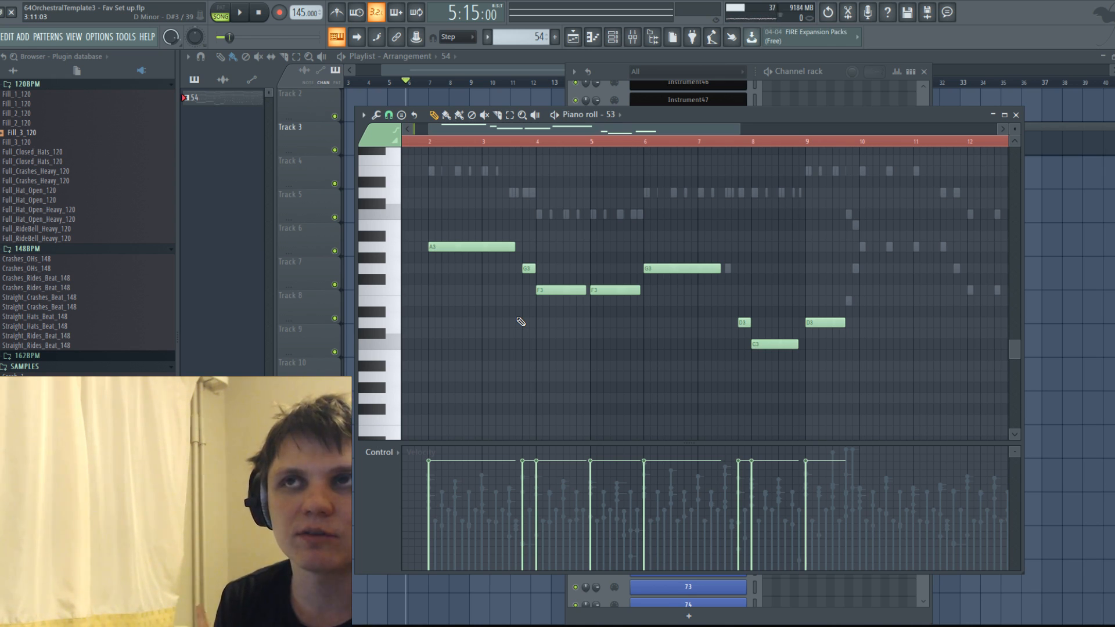
Duplicate the whole line so it repeats from bar 10, and add a copy of all its notes one octave lower.
{"action": "left_click_drag", "start_coordinate": [478, 198], "coordinate": [871, 437]}
{"action": "mouse_move", "coordinate": [459, 221]}
{"action": "left_mouse_down"}
{"action": "mouse_move", "coordinate": [908, 261]}
{"action": "mouse_move", "coordinate": [890, 215]}
{"action": "left_mouse_up"}
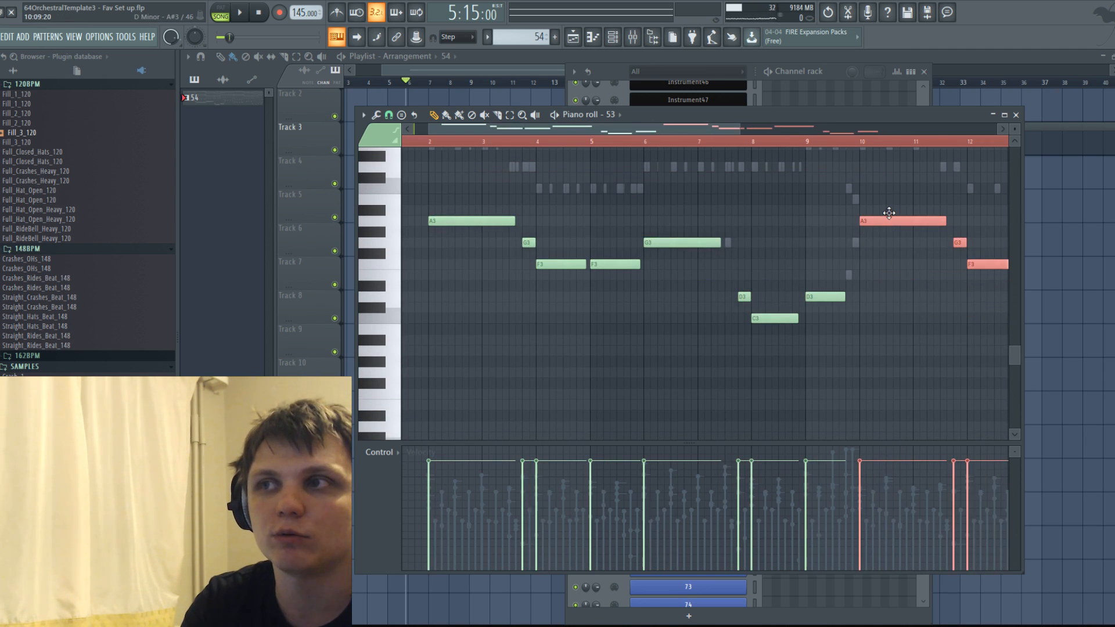
{"action": "scroll", "coordinate": [872, 244], "scroll_direction": "down", "scroll_amount": 2}
{"action": "key", "text": "ctrl+a"}
{"action": "key", "text": "ctrl+c"}
{"action": "key", "text": "ctrl+v"}
{"action": "left_click_drag", "start_coordinate": [454, 220], "coordinate": [487, 219]}
{"action": "key", "text": "ctrl+Down"}
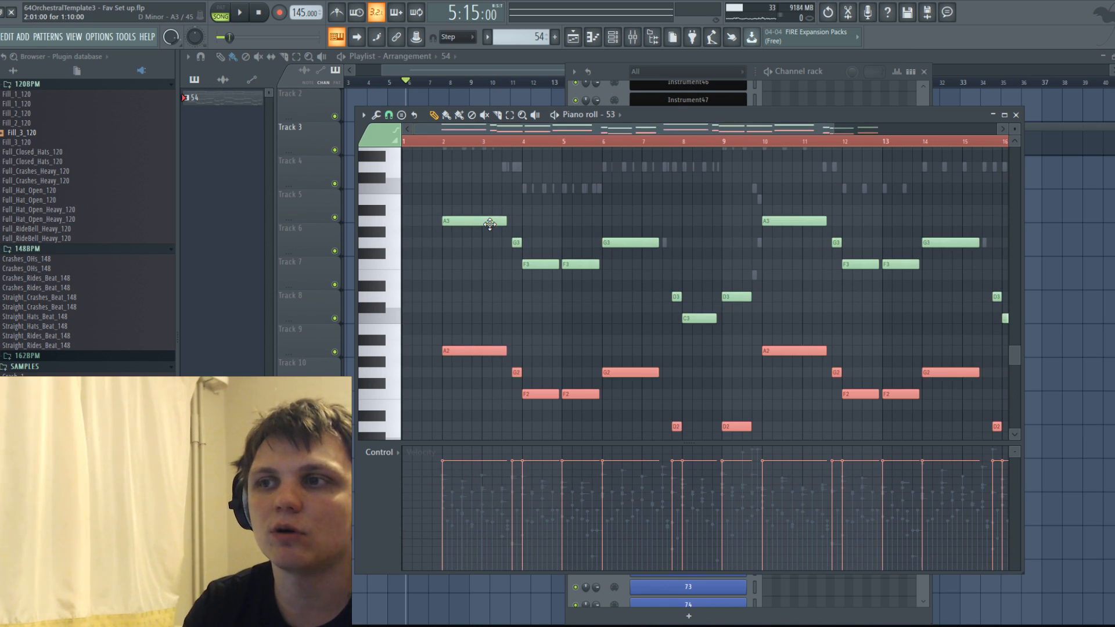
{"action": "scroll", "coordinate": [385, 253], "scroll_direction": "up", "scroll_amount": 5}
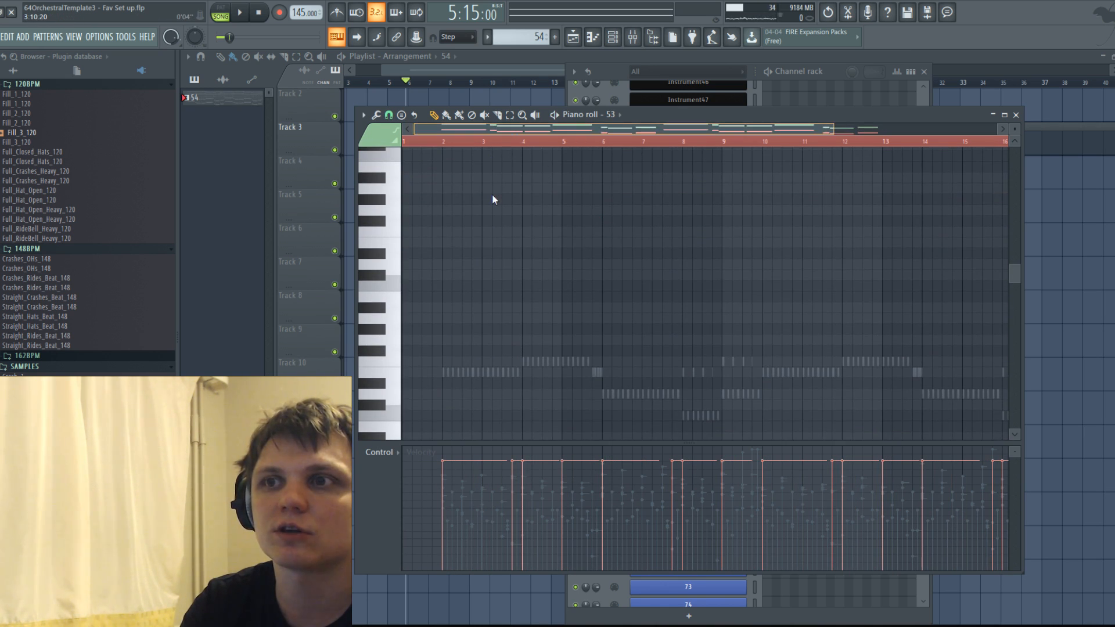
{"action": "left_click", "coordinate": [459, 254]}
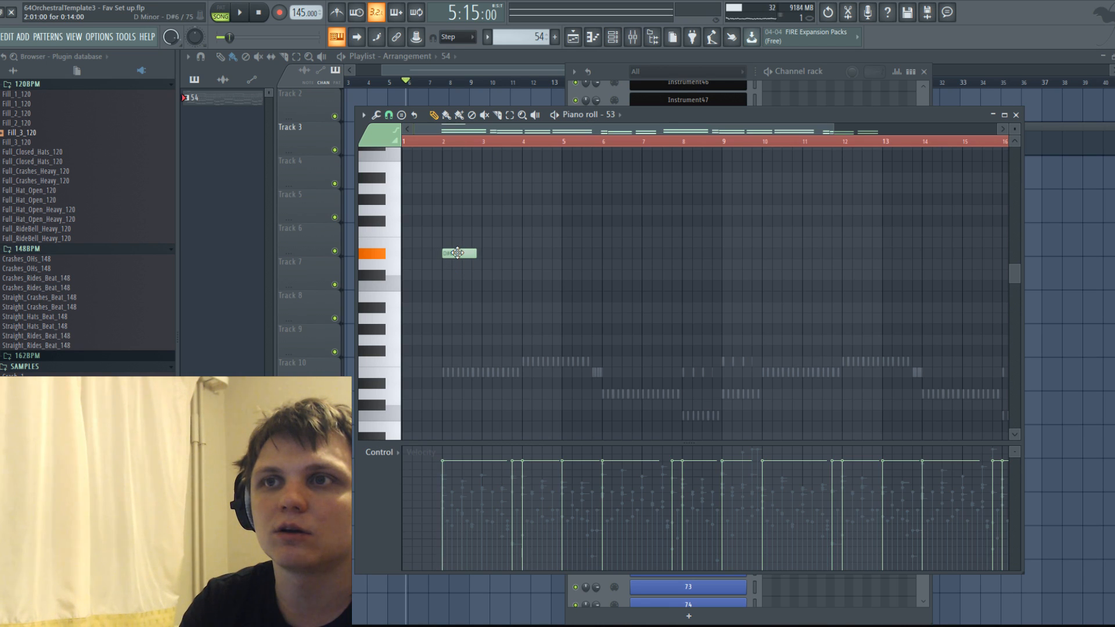
{"action": "left_click_drag", "start_coordinate": [474, 249], "coordinate": [906, 266]}
{"action": "scroll", "coordinate": [734, 265], "scroll_direction": "down", "scroll_amount": 2}
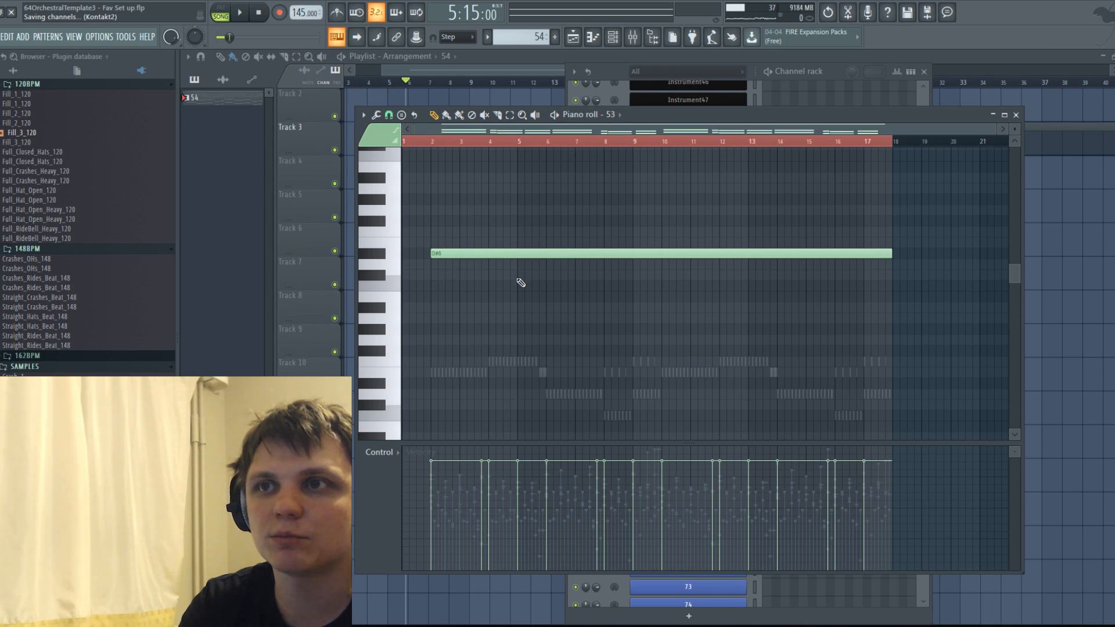
{"action": "right_click", "coordinate": [510, 253]}
{"action": "scroll", "coordinate": [510, 256], "scroll_direction": "down", "scroll_amount": 5}
{"action": "scroll", "coordinate": [534, 239], "scroll_direction": "up", "scroll_amount": 2}
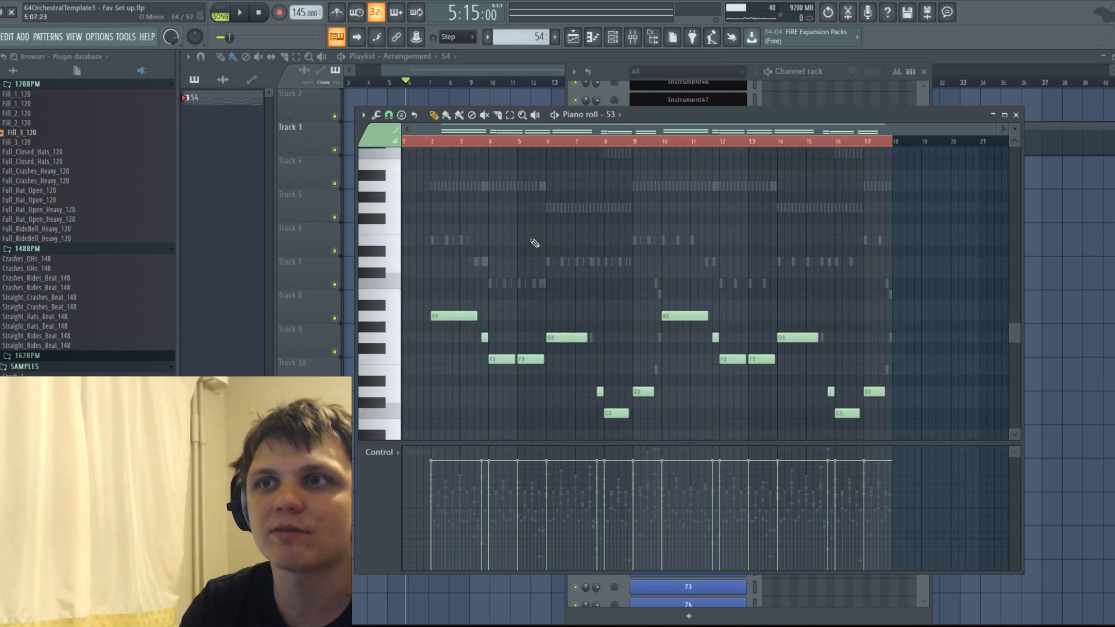
{"action": "scroll", "coordinate": [540, 245], "scroll_direction": "up", "scroll_amount": 3}
{"action": "right_click", "coordinate": [528, 190]}
{"action": "scroll", "coordinate": [524, 192], "scroll_direction": "down", "scroll_amount": 6}
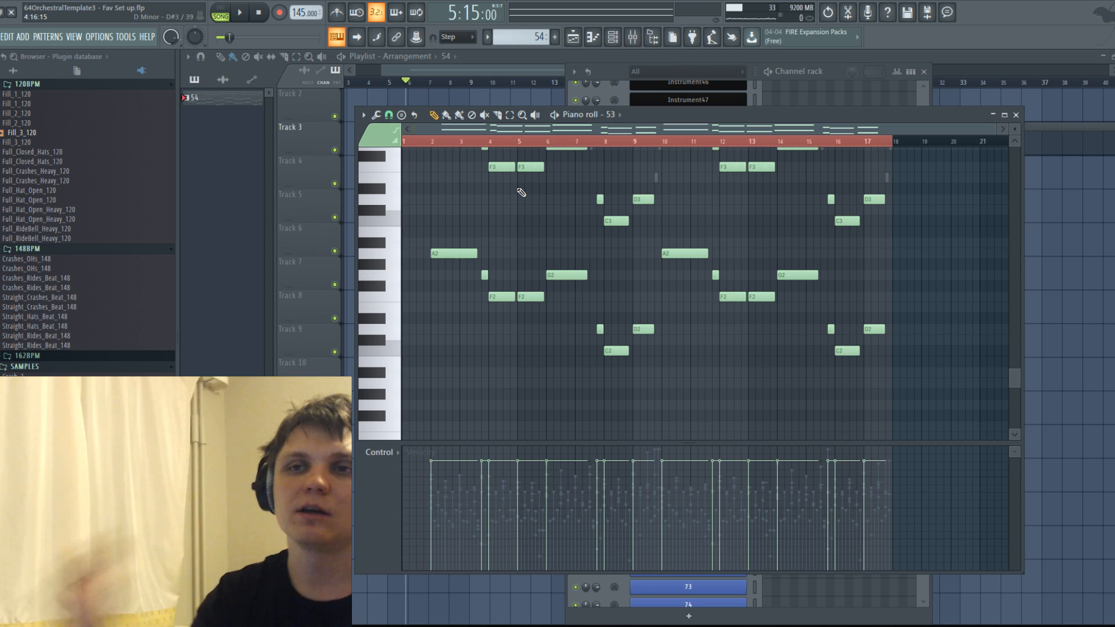
Bring up channel 53's Dynamics controller events for editing in the piano roll.
{"action": "left_click", "coordinate": [824, 74]}
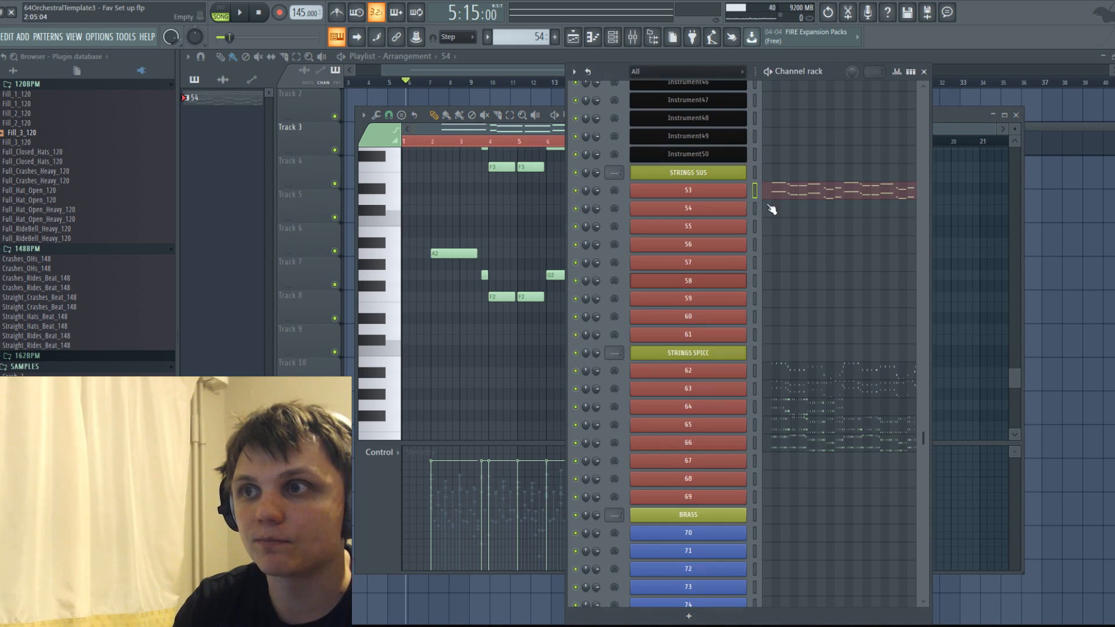
{"action": "left_click", "coordinate": [699, 192]}
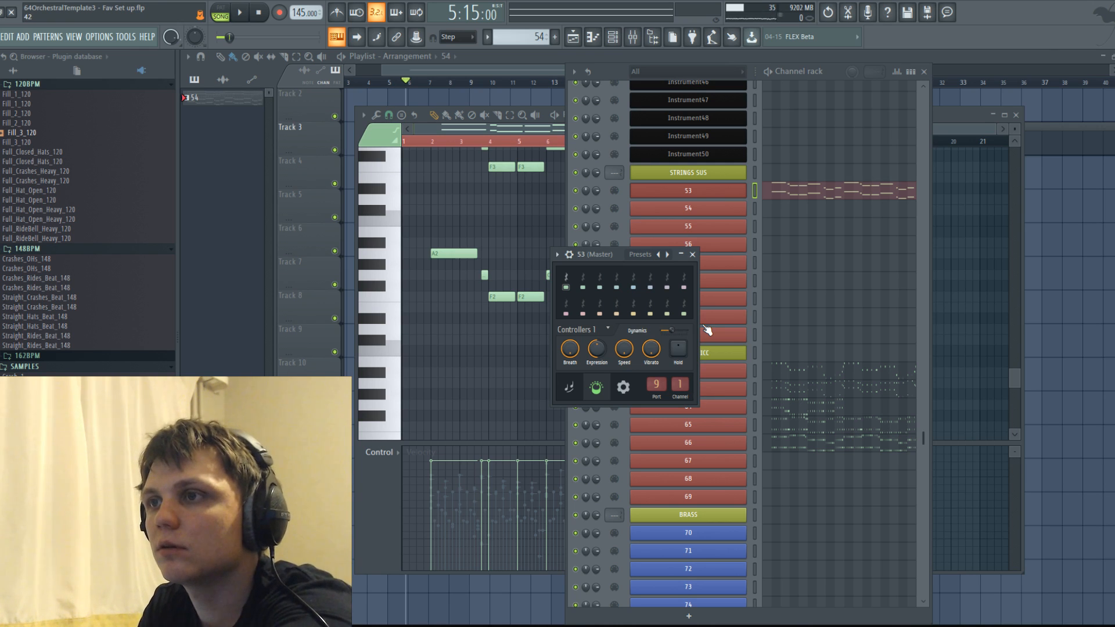
{"action": "right_click", "coordinate": [681, 328]}
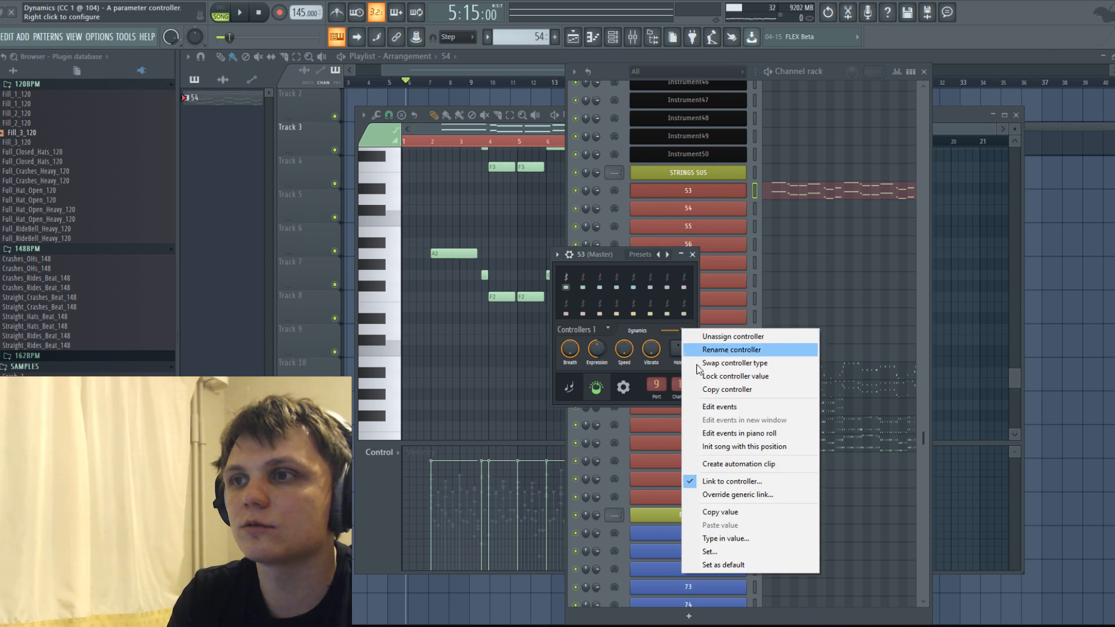
{"action": "left_click", "coordinate": [726, 434]}
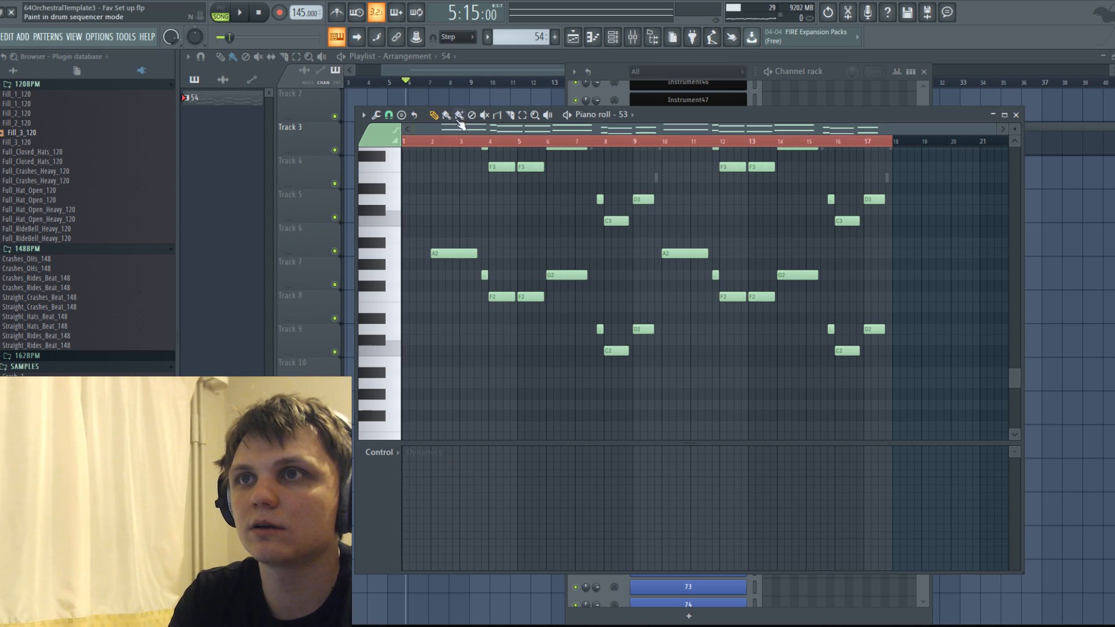
Paint eight swelling Dynamics curves under the notes from bar 2 through bar 17, dipping between the swells.
{"action": "mouse_move", "coordinate": [430, 511]}
{"action": "left_mouse_down"}
{"action": "mouse_move", "coordinate": [461, 478]}
{"action": "mouse_move", "coordinate": [433, 490]}
{"action": "mouse_move", "coordinate": [486, 468]}
{"action": "mouse_move", "coordinate": [498, 505]}
{"action": "mouse_move", "coordinate": [510, 485]}
{"action": "mouse_move", "coordinate": [552, 490]}
{"action": "mouse_move", "coordinate": [562, 505]}
{"action": "mouse_move", "coordinate": [598, 471]}
{"action": "mouse_move", "coordinate": [634, 505]}
{"action": "left_mouse_up"}
{"action": "mouse_move", "coordinate": [701, 504]}
{"action": "left_mouse_down"}
{"action": "mouse_move", "coordinate": [716, 480]}
{"action": "mouse_move", "coordinate": [778, 507]}
{"action": "mouse_move", "coordinate": [828, 472]}
{"action": "mouse_move", "coordinate": [900, 498]}
{"action": "mouse_move", "coordinate": [970, 485]}
{"action": "mouse_move", "coordinate": [961, 505]}
{"action": "left_mouse_up"}
{"action": "scroll", "coordinate": [633, 222], "scroll_direction": "up", "scroll_amount": 2}
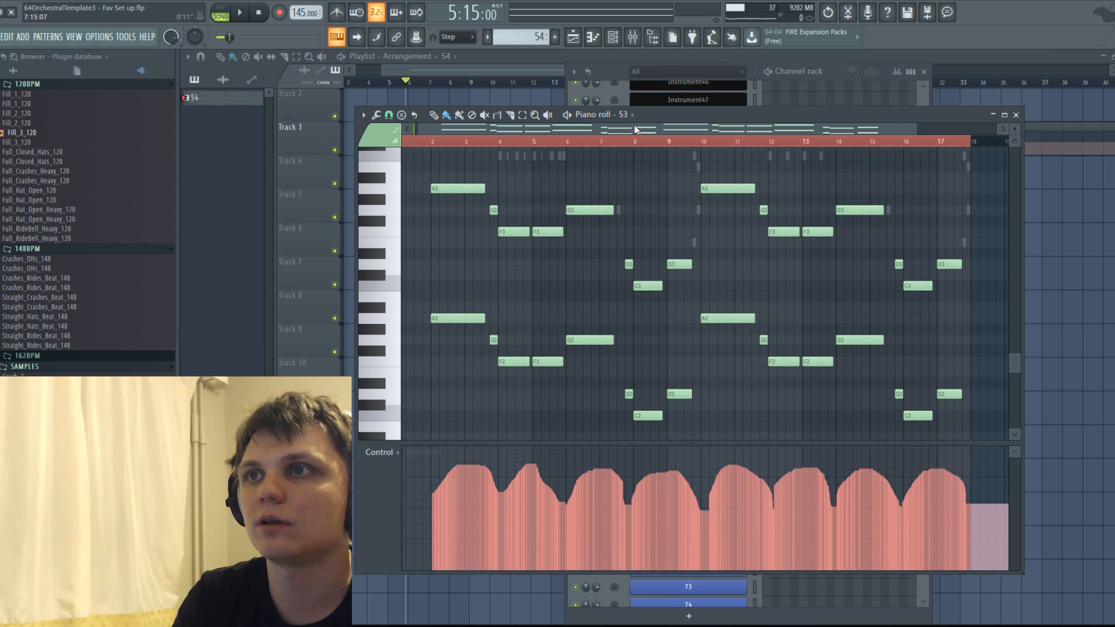
Switch the piano roll to channel 54 and paint a similar series of eight Dynamics swells from bar 2 through bar 17.
{"action": "left_click", "coordinate": [632, 116]}
{"action": "left_click", "coordinate": [749, 127]}
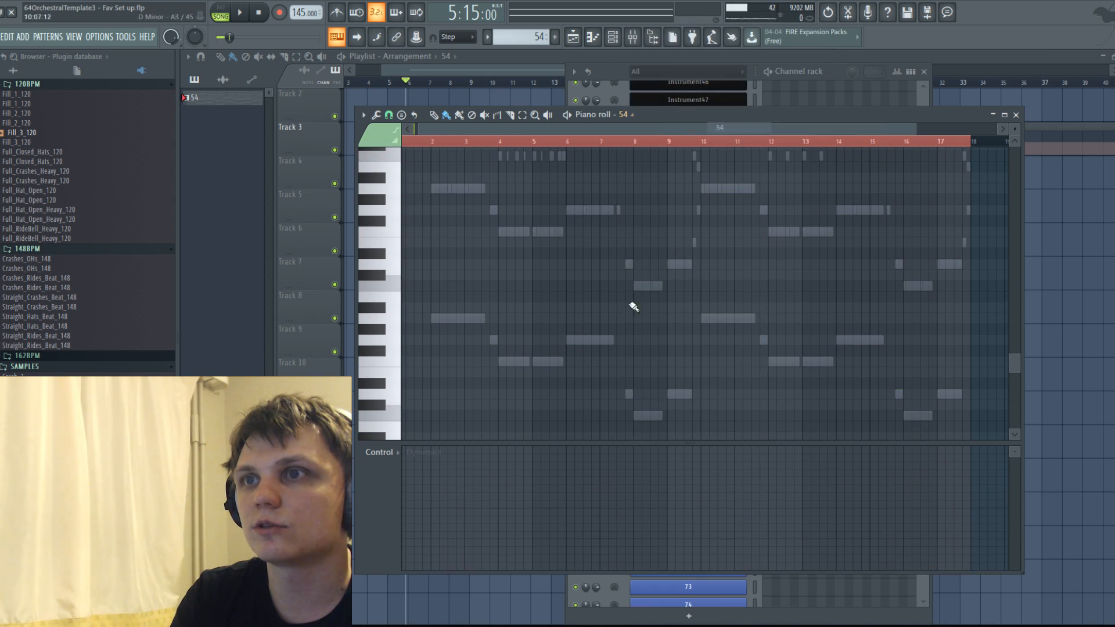
{"action": "mouse_move", "coordinate": [433, 505]}
{"action": "left_mouse_down"}
{"action": "mouse_move", "coordinate": [493, 490]}
{"action": "mouse_move", "coordinate": [569, 509]}
{"action": "mouse_move", "coordinate": [619, 500]}
{"action": "mouse_move", "coordinate": [674, 465]}
{"action": "mouse_move", "coordinate": [727, 466]}
{"action": "mouse_move", "coordinate": [759, 495]}
{"action": "mouse_move", "coordinate": [817, 468]}
{"action": "mouse_move", "coordinate": [863, 465]}
{"action": "mouse_move", "coordinate": [911, 492]}
{"action": "mouse_move", "coordinate": [968, 498]}
{"action": "left_mouse_up"}
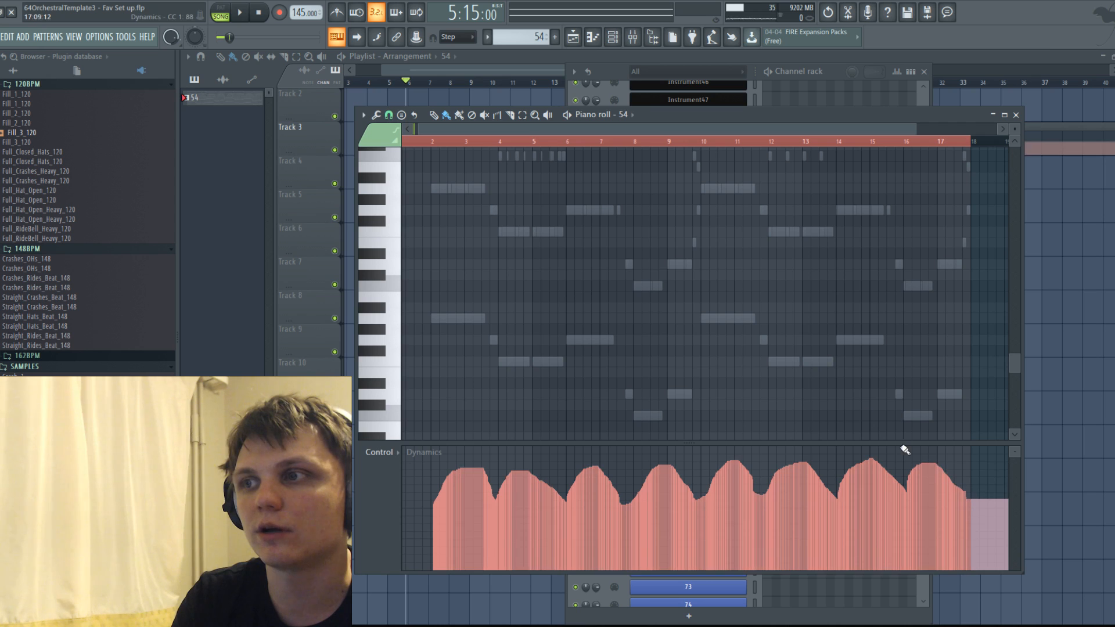
Copy all the sustained notes from channel 53 into channel 54 at the same position.
{"action": "left_click", "coordinate": [627, 115]}
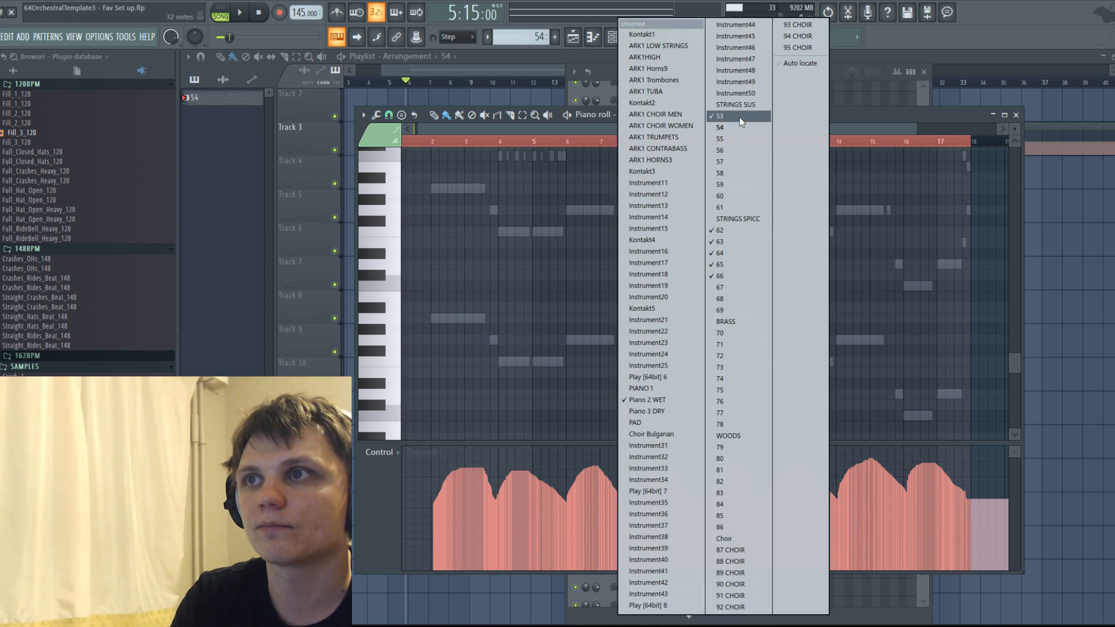
{"action": "left_click", "coordinate": [739, 116]}
{"action": "left_click_drag", "start_coordinate": [459, 186], "coordinate": [985, 418]}
{"action": "key", "text": "ctrl+c"}
{"action": "key", "text": "ctrl+v"}
{"action": "key", "text": "ctrl+z"}
{"action": "left_click", "coordinate": [631, 115]}
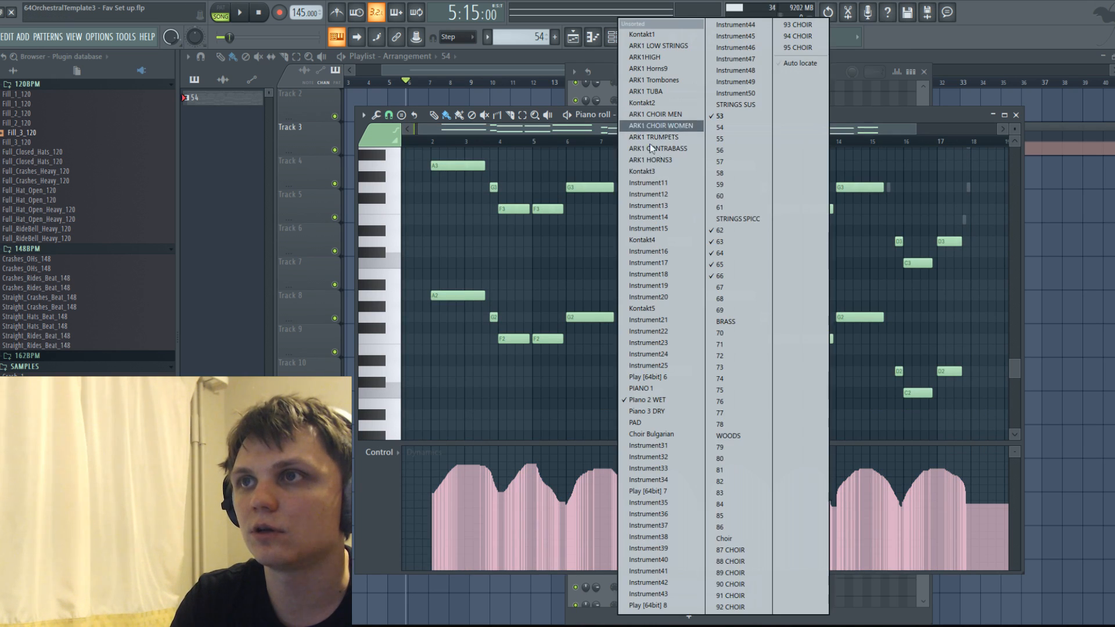
{"action": "left_click", "coordinate": [723, 125]}
{"action": "key", "text": "ctrl+v"}
{"action": "left_click_drag", "start_coordinate": [422, 160], "coordinate": [460, 166]}
Play the song with the mixer showing, muting and unmuting tracks 53 and 54 to compare the sustained strings, then stop playback.
{"action": "left_click", "coordinate": [632, 37]}
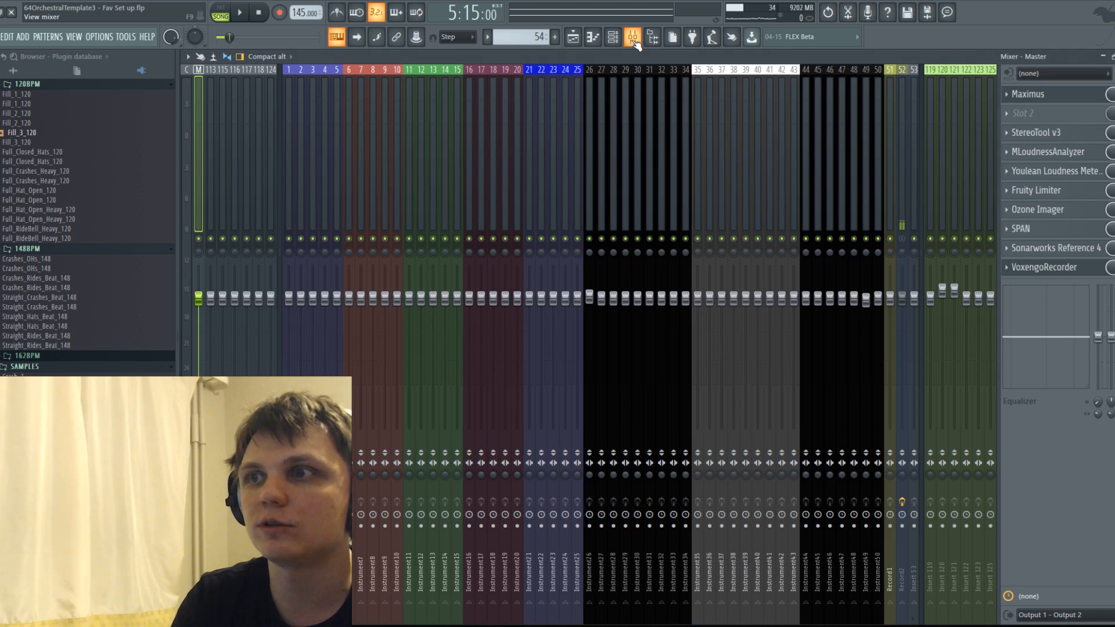
{"action": "left_click", "coordinate": [632, 36]}
{"action": "left_click", "coordinate": [613, 37]}
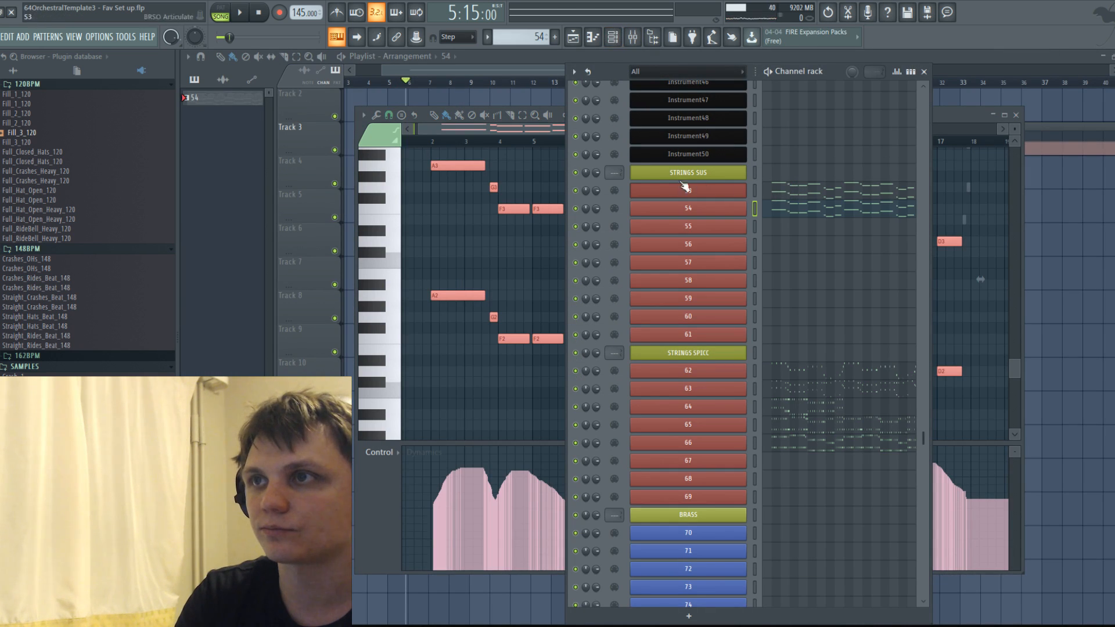
{"action": "left_click", "coordinate": [613, 37]}
{"action": "left_click", "coordinate": [633, 36]}
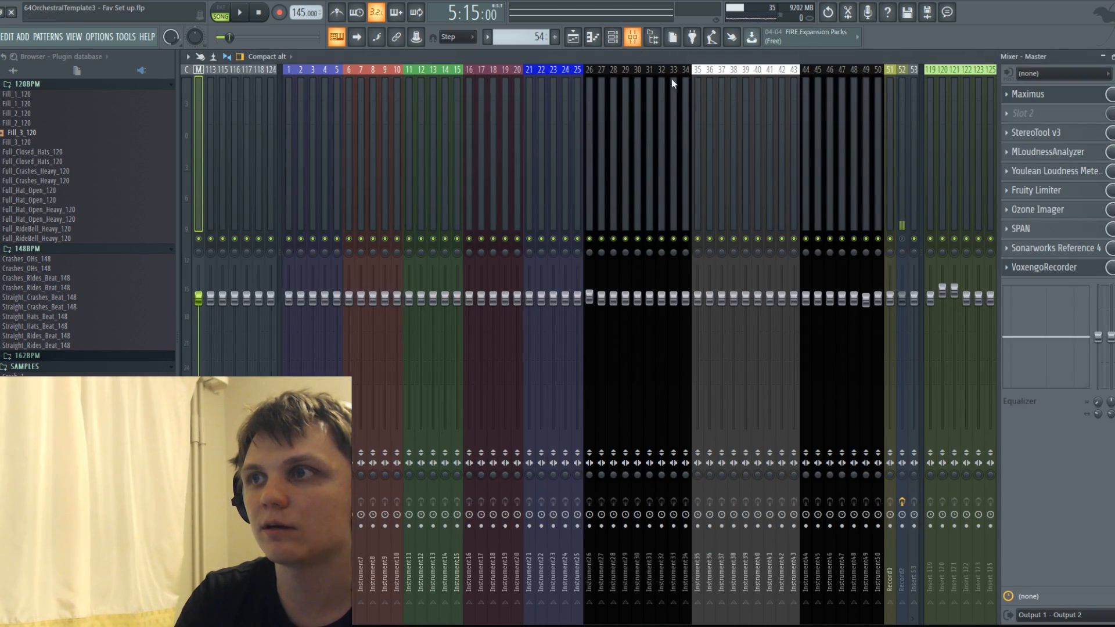
{"action": "scroll", "coordinate": [756, 138], "scroll_direction": "down", "scroll_amount": 8}
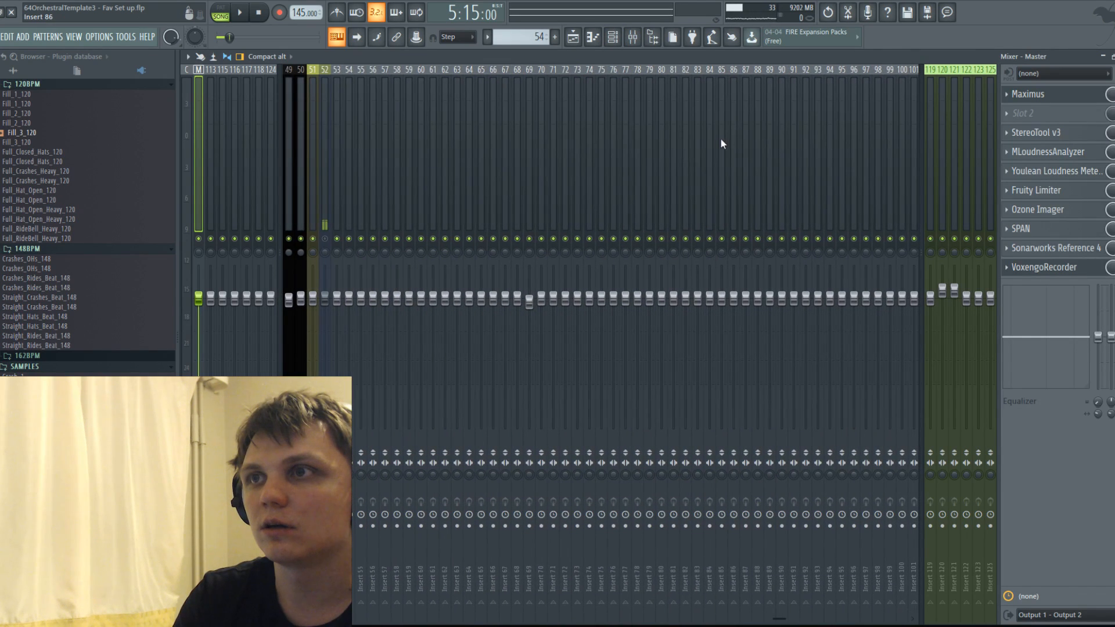
{"action": "key", "text": "space"}
{"action": "key", "text": "space"}
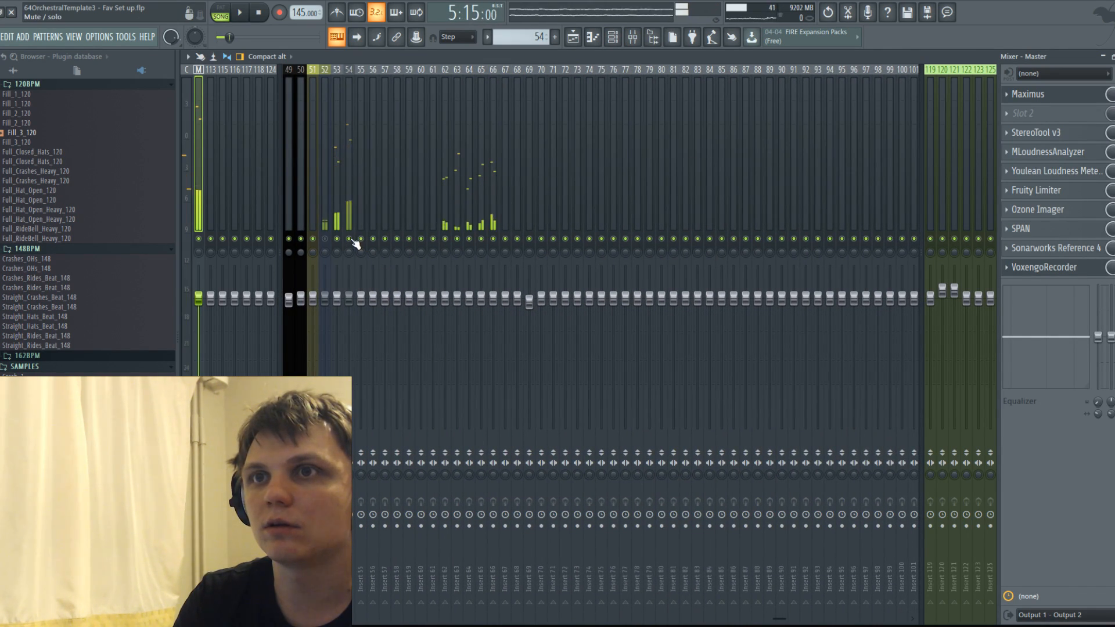
{"action": "key", "text": "space"}
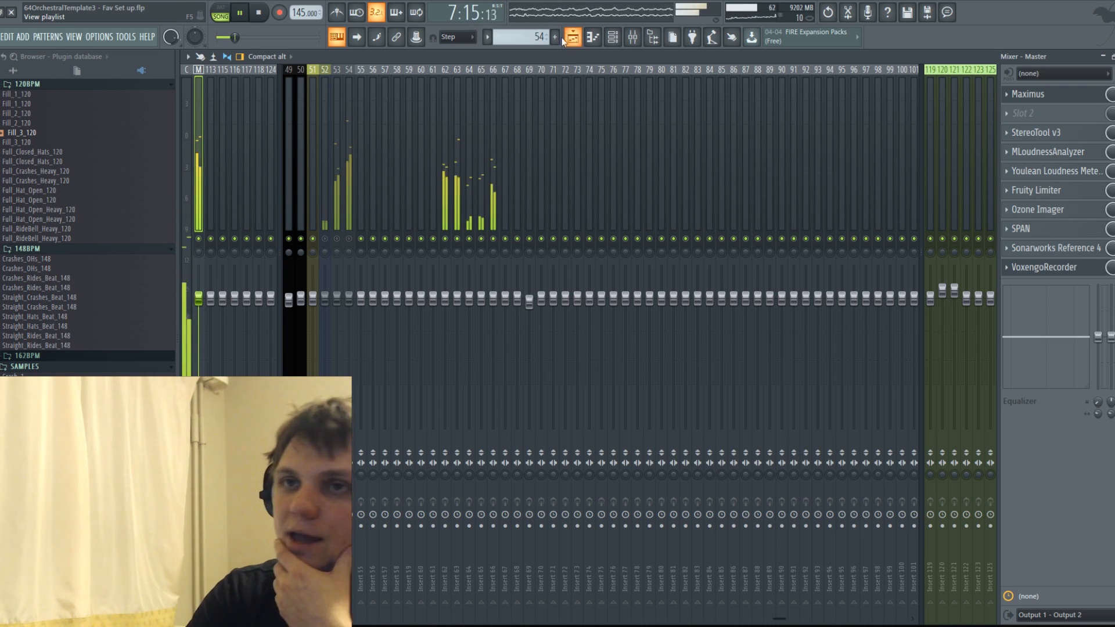
{"action": "left_click", "coordinate": [337, 239]}
{"action": "left_click", "coordinate": [349, 238]}
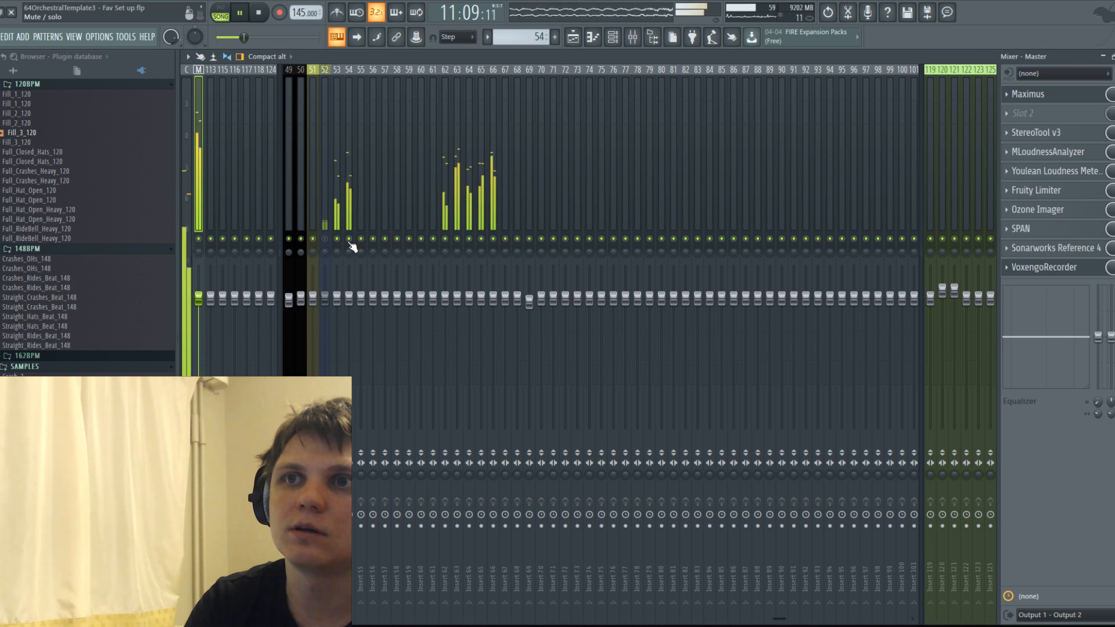
{"action": "key", "text": "space"}
Reopen pattern 54 from the playlist and show channel 55 in the piano roll, focused on the opening bars.
{"action": "left_click", "coordinate": [572, 36]}
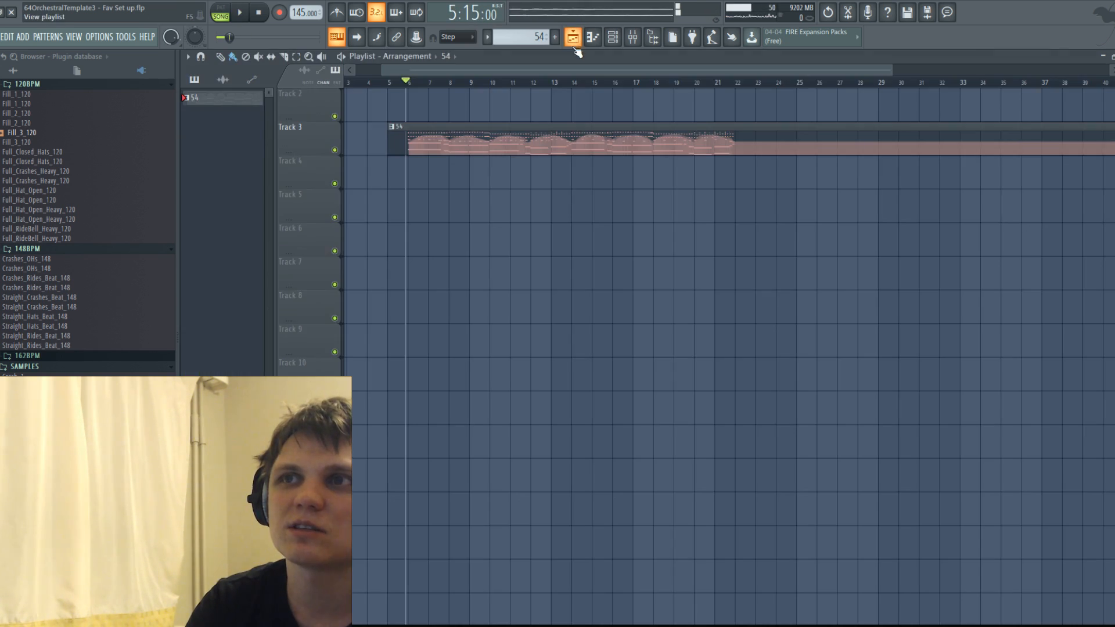
{"action": "double_click", "coordinate": [511, 151]}
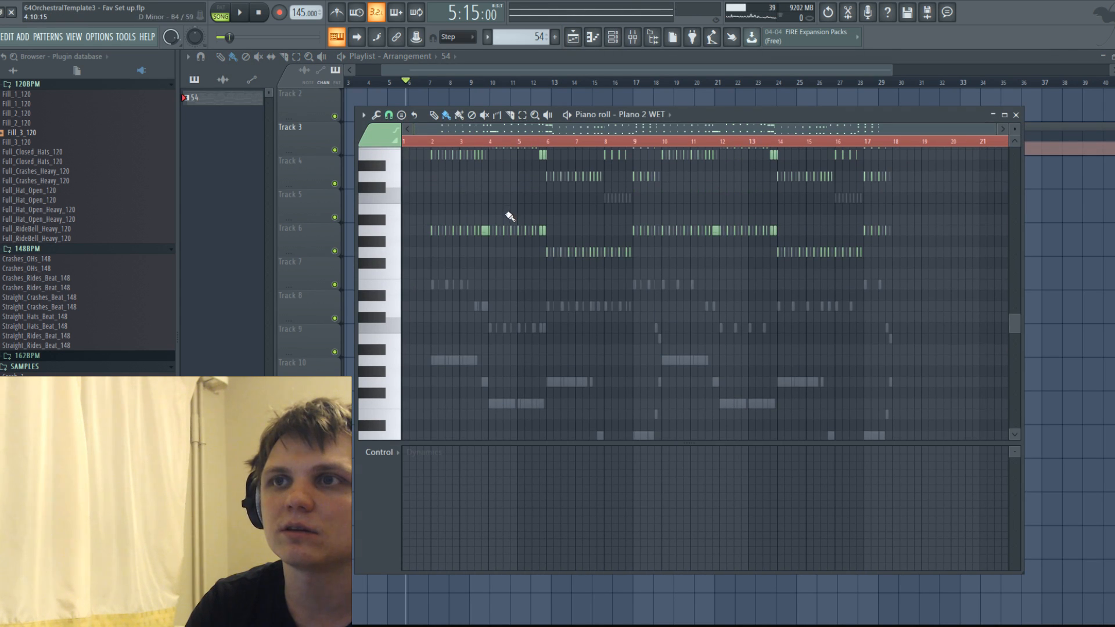
{"action": "left_click", "coordinate": [645, 115]}
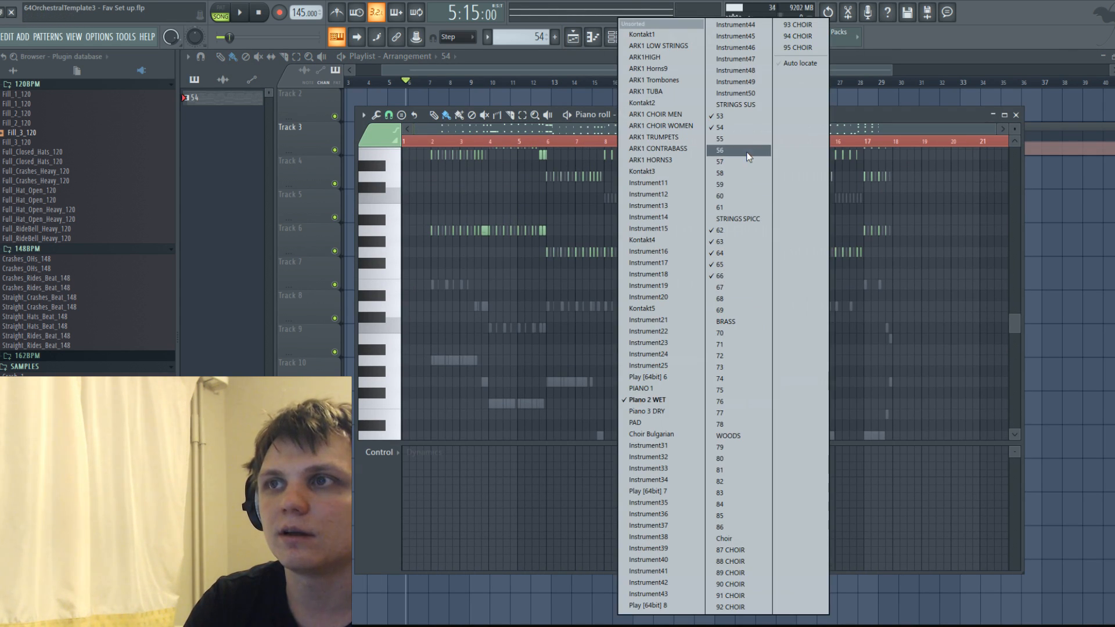
{"action": "left_click", "coordinate": [737, 139]}
{"action": "left_click_drag", "start_coordinate": [553, 129], "coordinate": [490, 129]}
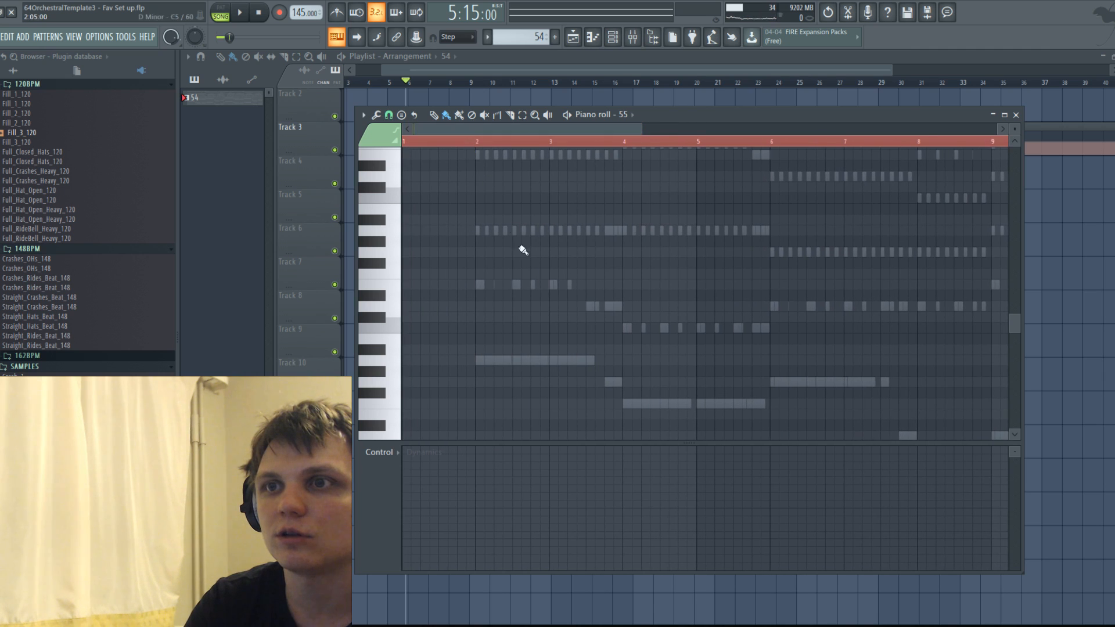
{"action": "left_click", "coordinate": [487, 358]}
{"action": "key", "text": "ctrl+z"}
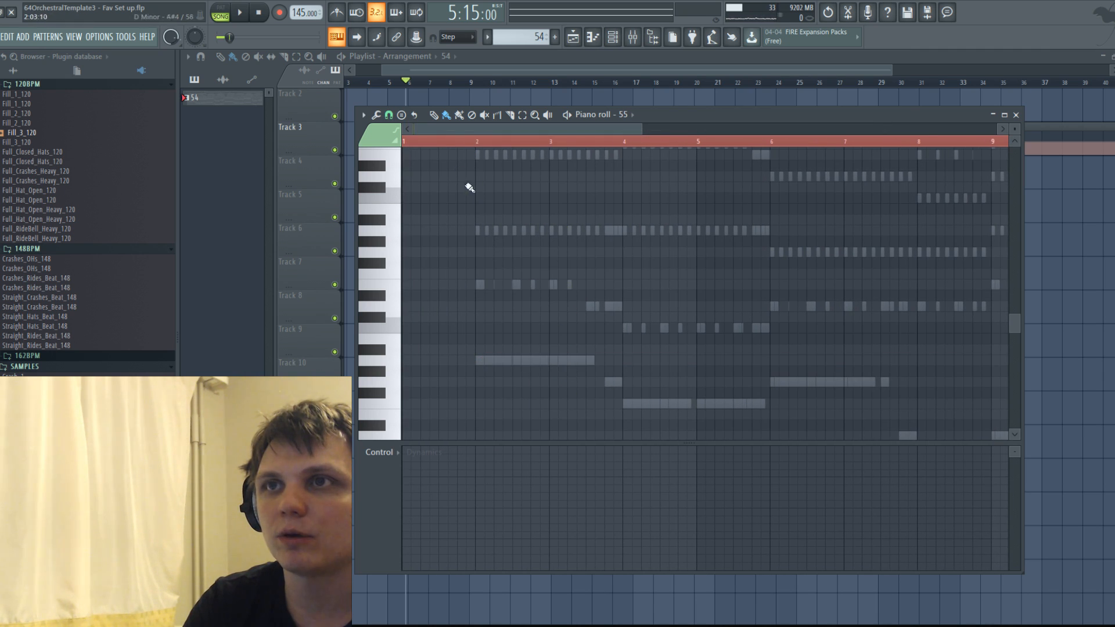
{"action": "left_click_drag", "start_coordinate": [476, 355], "coordinate": [477, 361]}
{"action": "key", "text": "ctrl+z"}
{"action": "key", "text": "ctrl+z"}
Start a part on channel 55 at bar 2 with an A3 and an E4, both just over one bar long.
{"action": "left_click", "coordinate": [476, 338]}
{"action": "scroll", "coordinate": [580, 340], "scroll_direction": "down", "scroll_amount": 4}
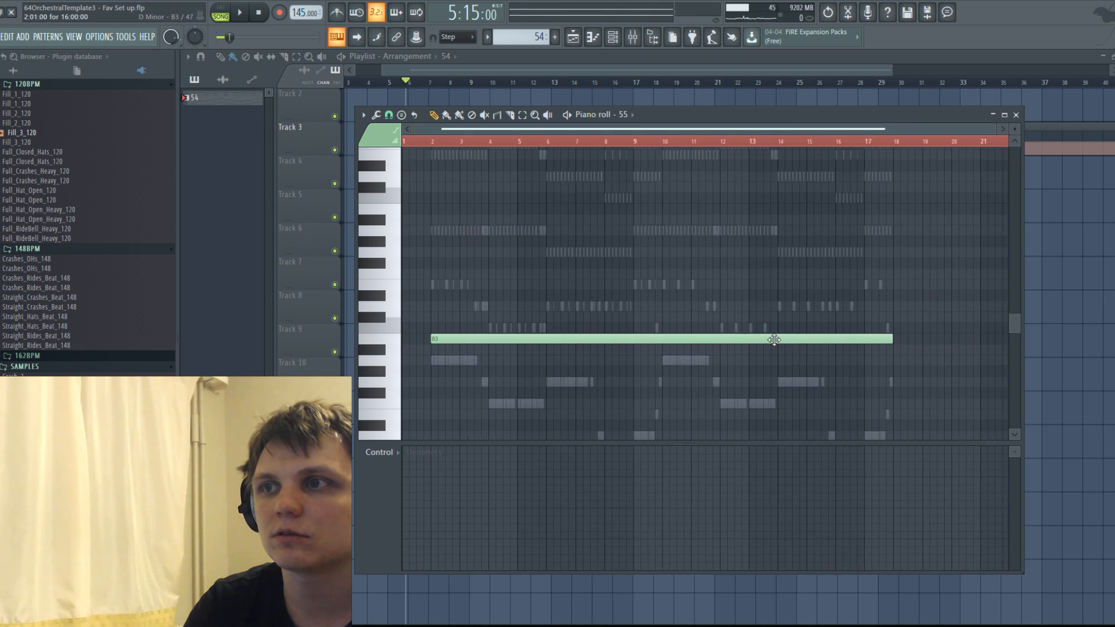
{"action": "left_click_drag", "start_coordinate": [889, 339], "coordinate": [502, 361]}
{"action": "scroll", "coordinate": [440, 384], "scroll_direction": "up", "scroll_amount": 4}
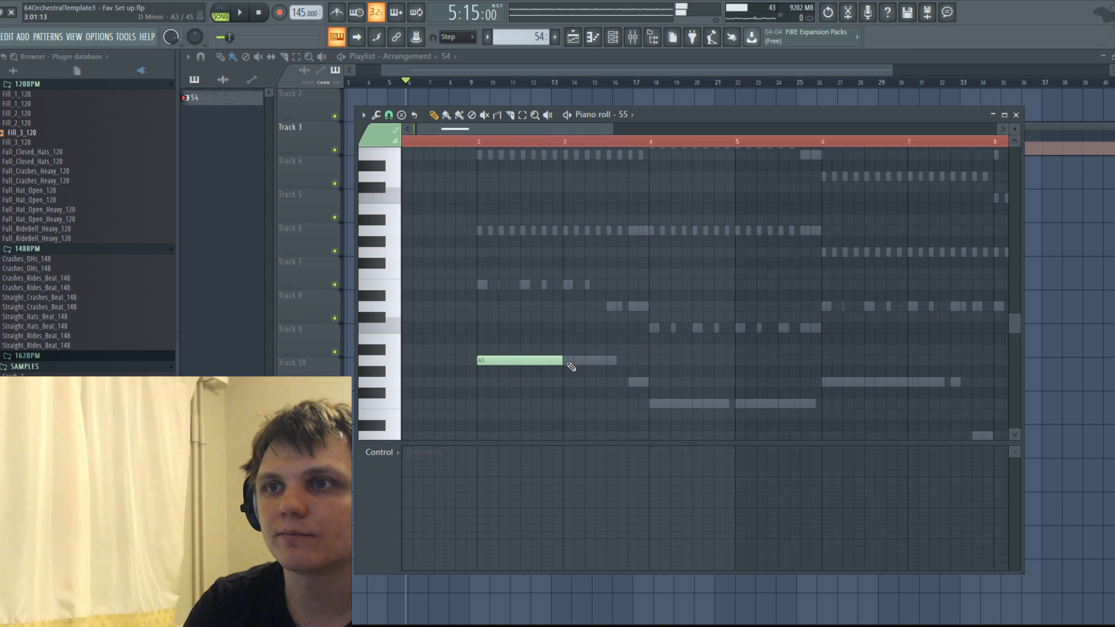
{"action": "left_click", "coordinate": [478, 285]}
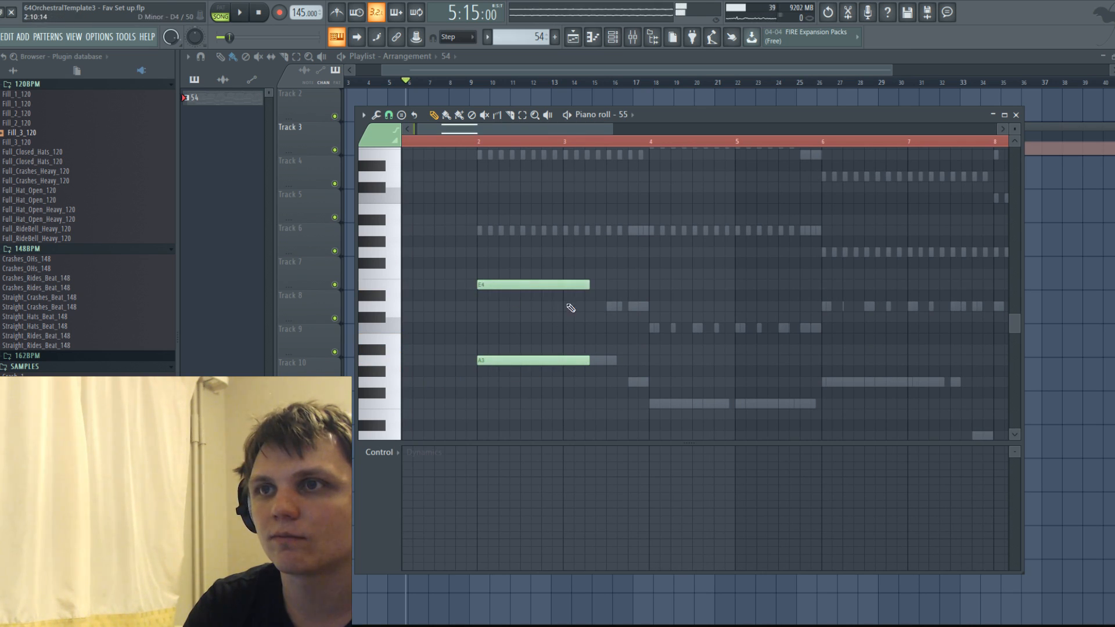
Add a short D4 in the second half of bar 3, ending at bar 4, and a long C4 starting at bar 4.
{"action": "left_click", "coordinate": [609, 309]}
{"action": "left_click", "coordinate": [651, 328]}
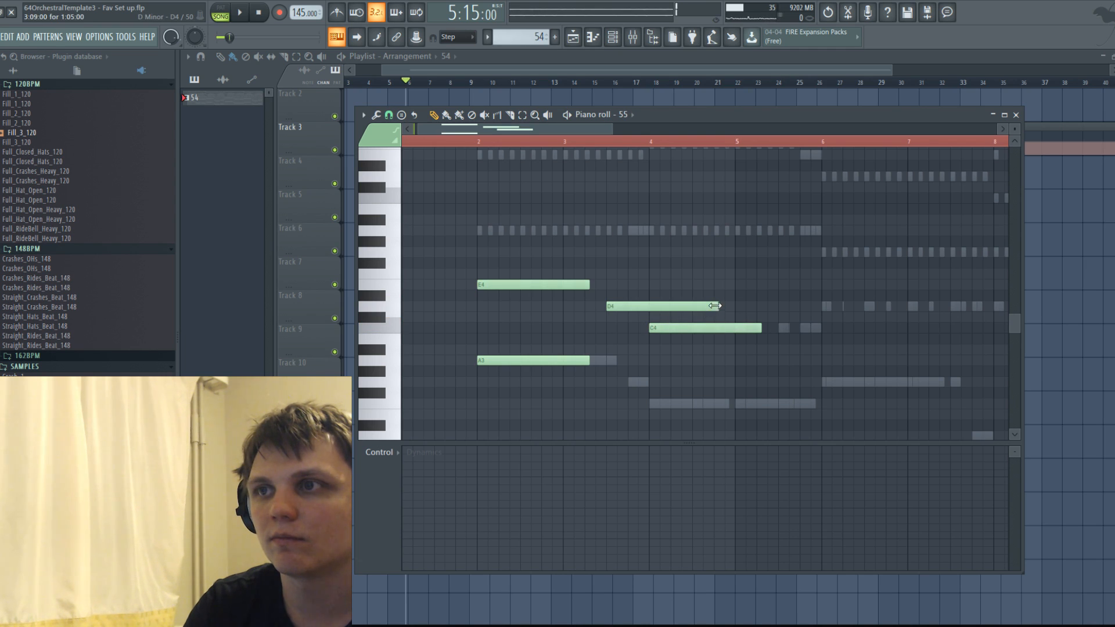
{"action": "left_click_drag", "start_coordinate": [714, 306], "coordinate": [649, 314]}
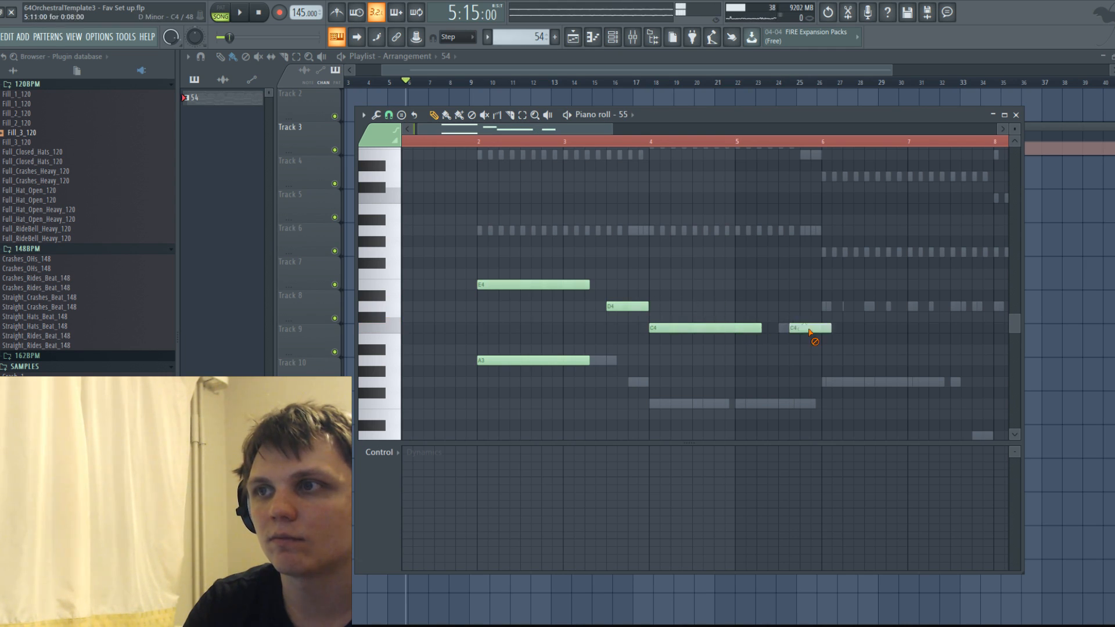
Lengthen the C4 at bar 4 to nearly two bars, and add equally long D4 and E4 notes at bars 6 and 9.
{"action": "left_click_drag", "start_coordinate": [824, 316], "coordinate": [837, 303]}
{"action": "scroll", "coordinate": [850, 323], "scroll_direction": "down", "scroll_amount": 2}
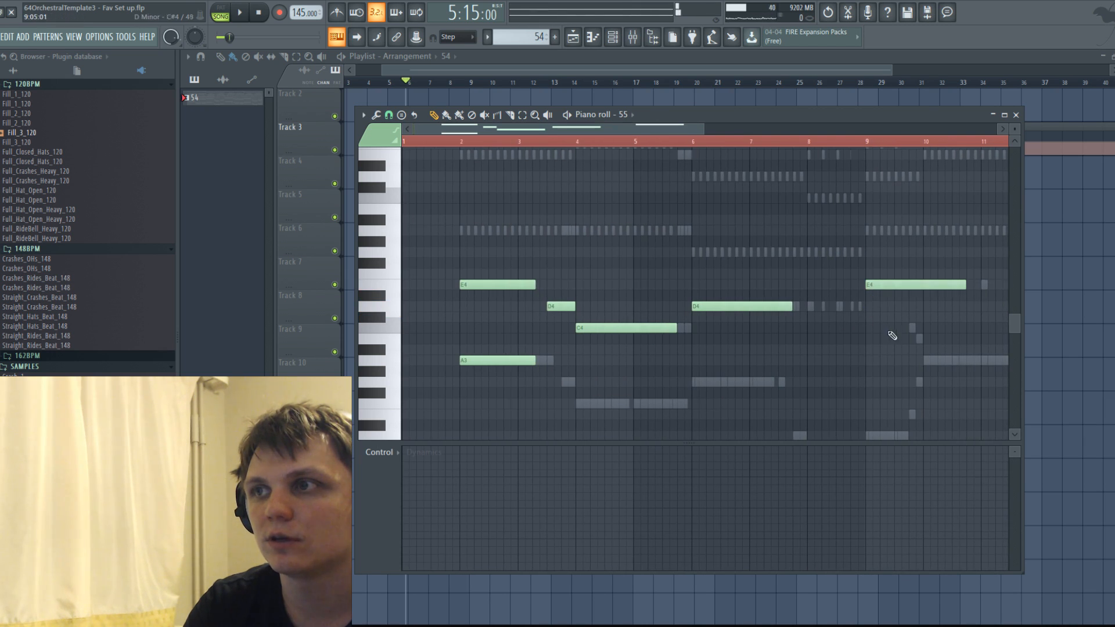
{"action": "scroll", "coordinate": [888, 319], "scroll_direction": "down", "scroll_amount": 2}
{"action": "scroll", "coordinate": [855, 304], "scroll_direction": "down", "scroll_amount": 2}
{"action": "scroll", "coordinate": [856, 304], "scroll_direction": "up", "scroll_amount": 3}
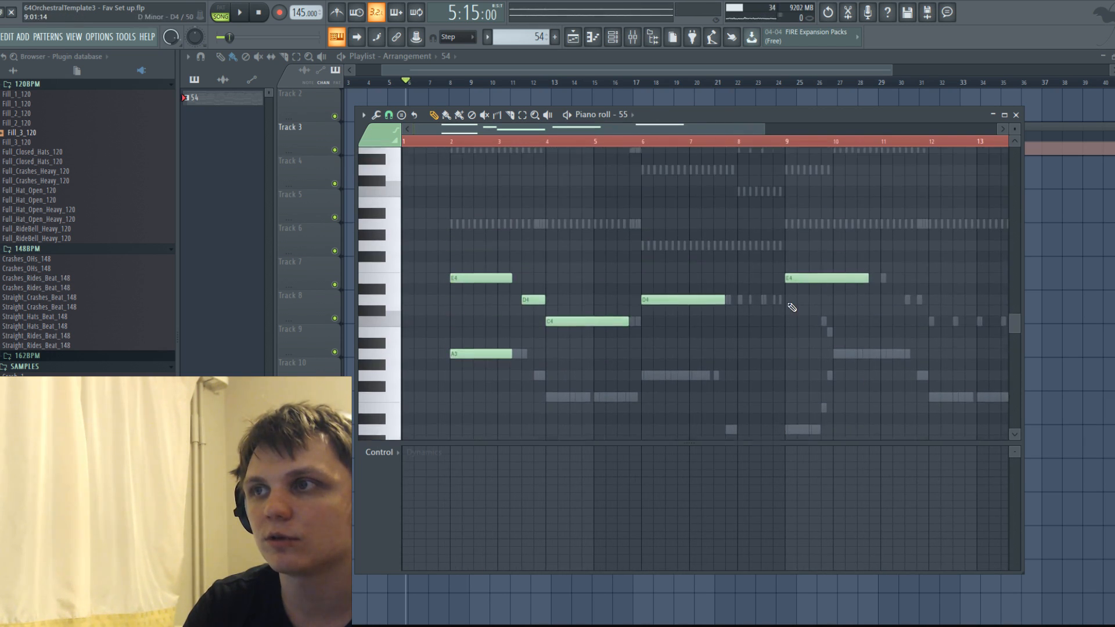
Add a D4 about one bar long at bar 8 and shorten the E4 at bar 9 to just under one bar.
{"action": "left_click", "coordinate": [743, 242]}
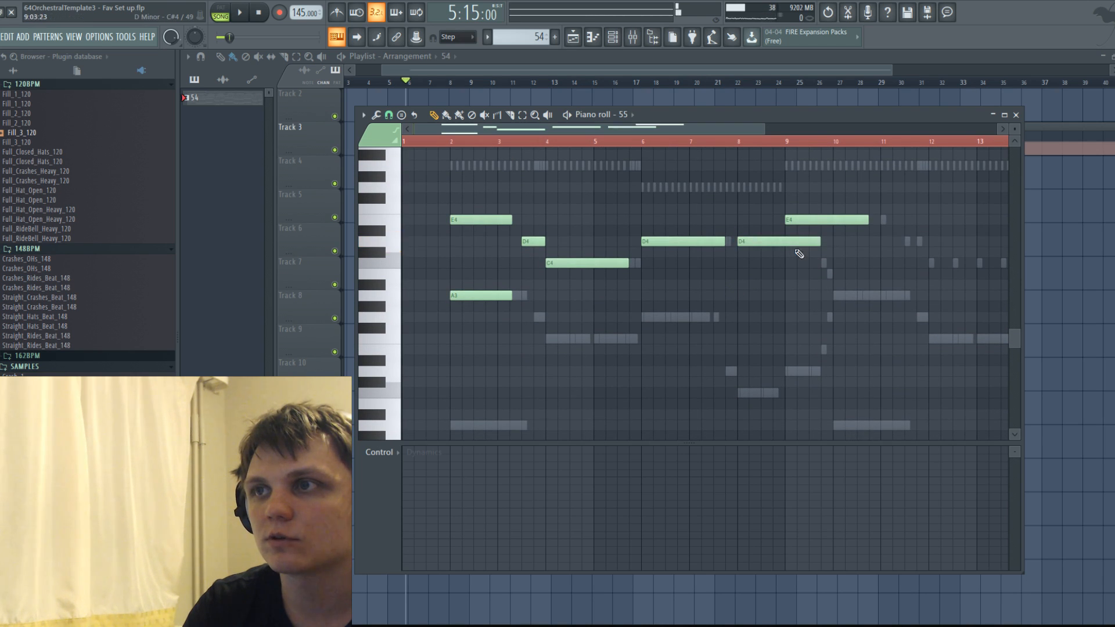
{"action": "left_click_drag", "start_coordinate": [869, 233], "coordinate": [822, 233]}
{"action": "scroll", "coordinate": [453, 303], "scroll_direction": "up", "scroll_amount": 2, "text": "ctrl"}
{"action": "scroll", "coordinate": [559, 318], "scroll_direction": "down", "scroll_amount": 2}
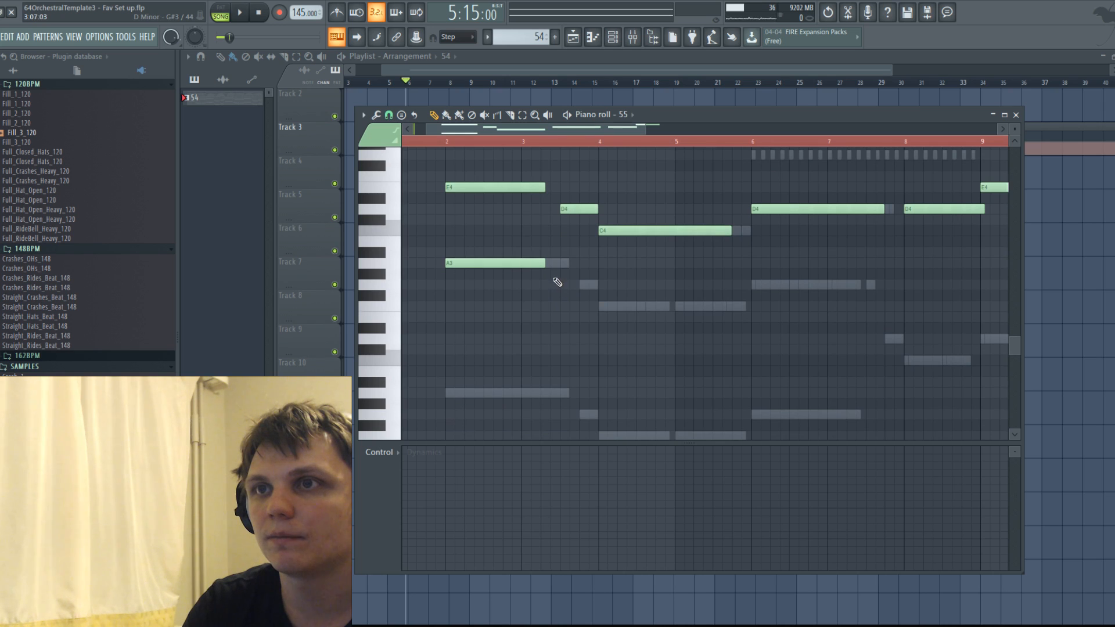
Add a lower line with a short G3 leading into bar 4, then an F3 at bar 4 and a G3 at bar 6, each nearly two bars long.
{"action": "left_click", "coordinate": [585, 286]}
{"action": "left_click", "coordinate": [645, 286]}
{"action": "right_click", "coordinate": [647, 286]}
{"action": "left_click", "coordinate": [602, 306]}
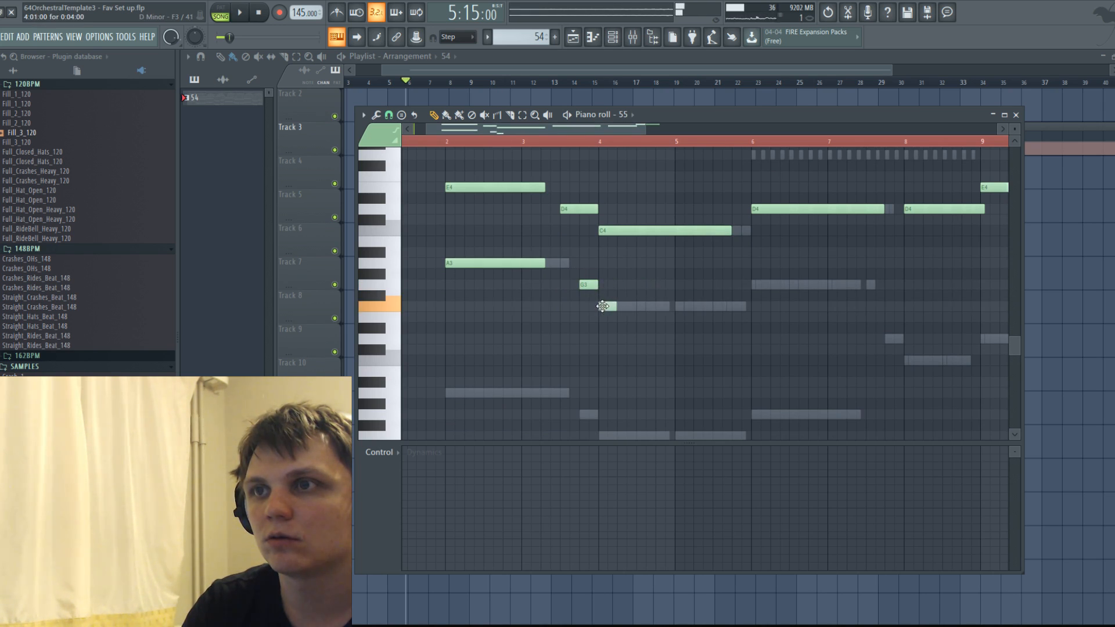
{"action": "left_click_drag", "start_coordinate": [616, 307], "coordinate": [713, 307]}
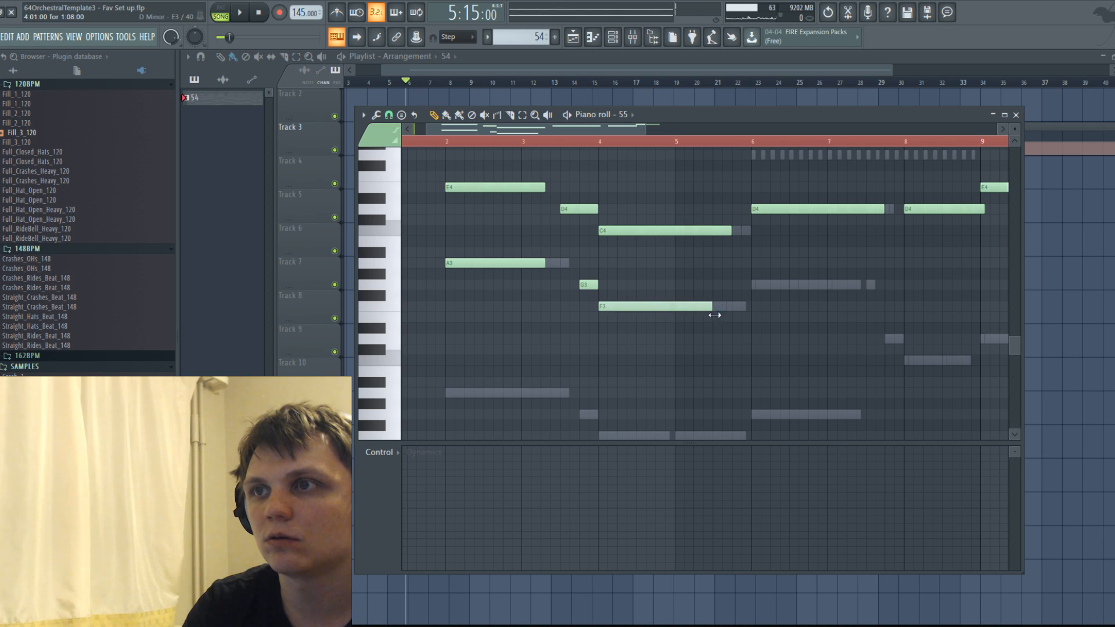
{"action": "left_click", "coordinate": [769, 284]}
{"action": "left_click_drag", "start_coordinate": [884, 284], "coordinate": [877, 285]}
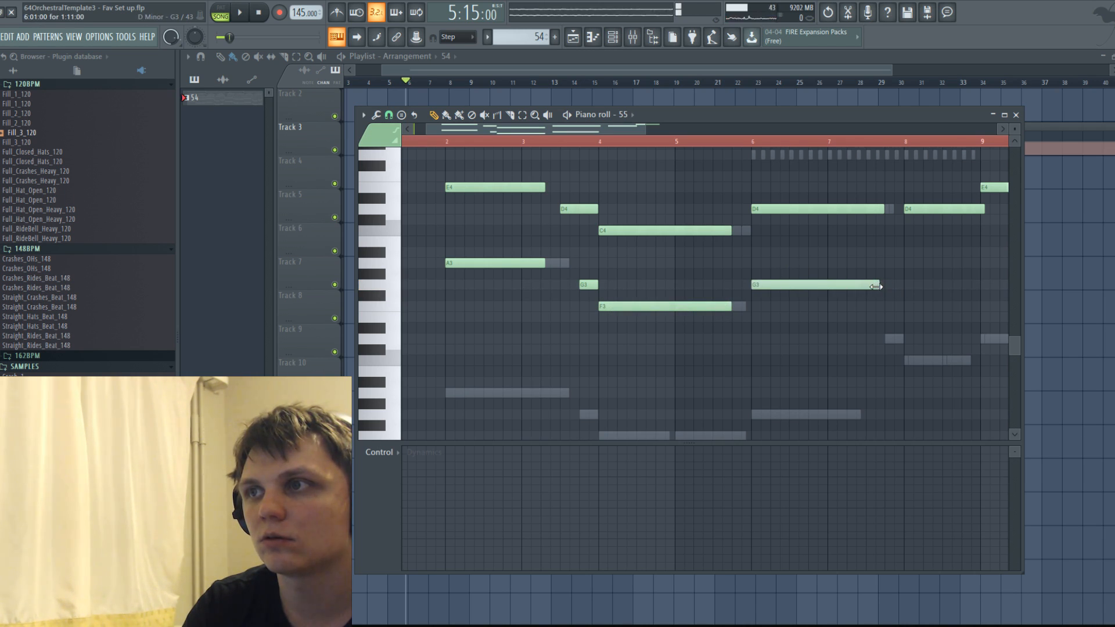
Add a C3 just under one bar long at bar 8, preceded by a quarter-bar D3 at the end of bar 7.
{"action": "left_click", "coordinate": [907, 360]}
{"action": "left_click", "coordinate": [887, 339]}
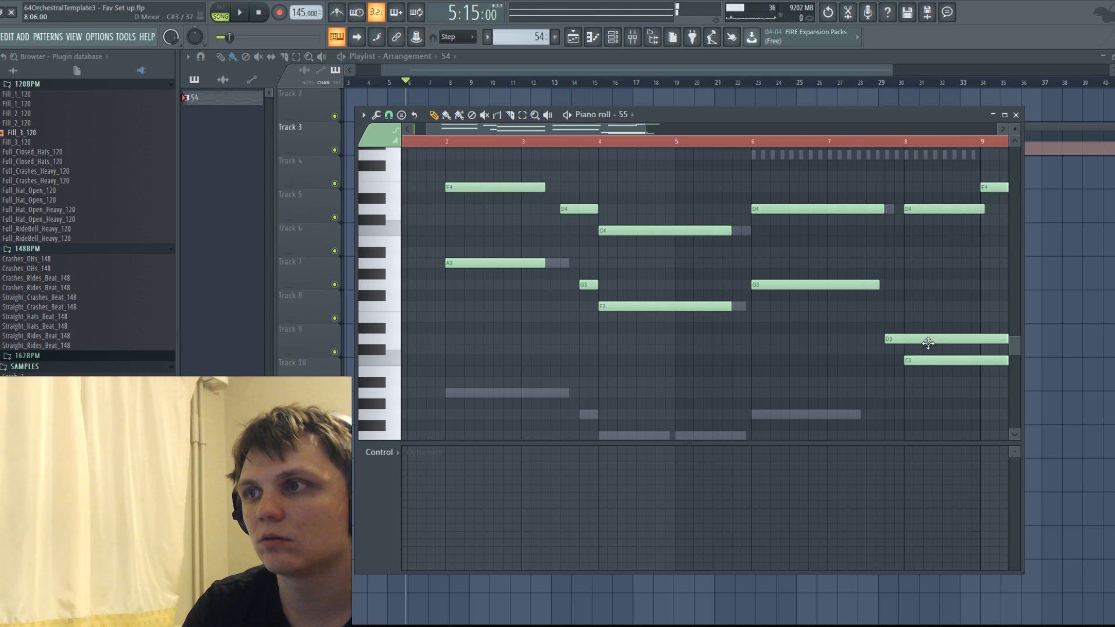
{"action": "left_click_drag", "start_coordinate": [642, 129], "coordinate": [686, 128]}
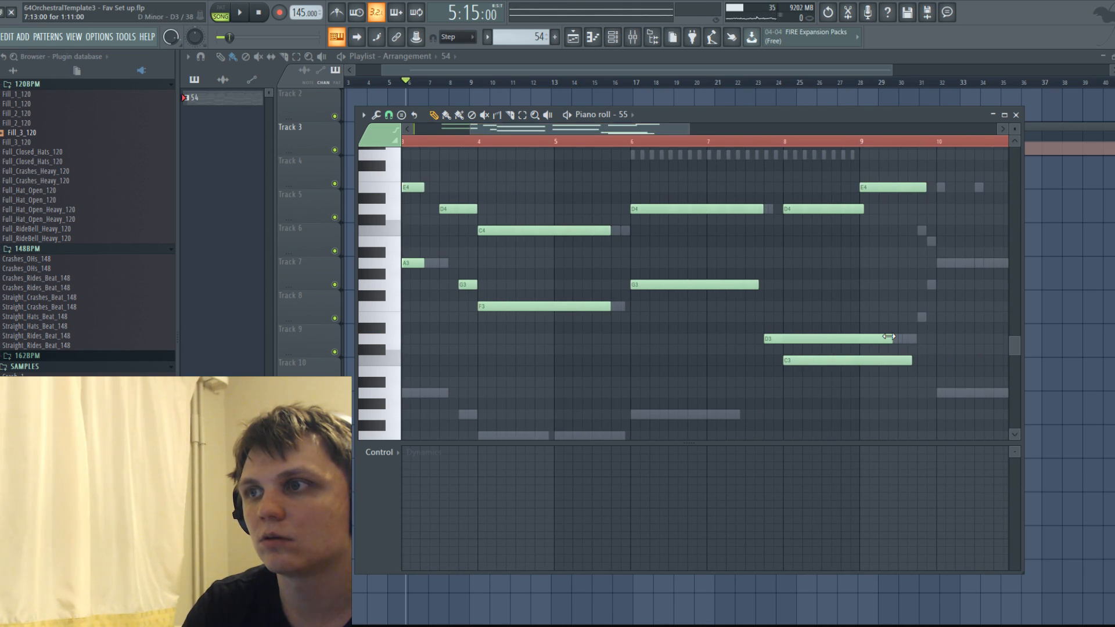
{"action": "left_click_drag", "start_coordinate": [888, 336], "coordinate": [753, 341]}
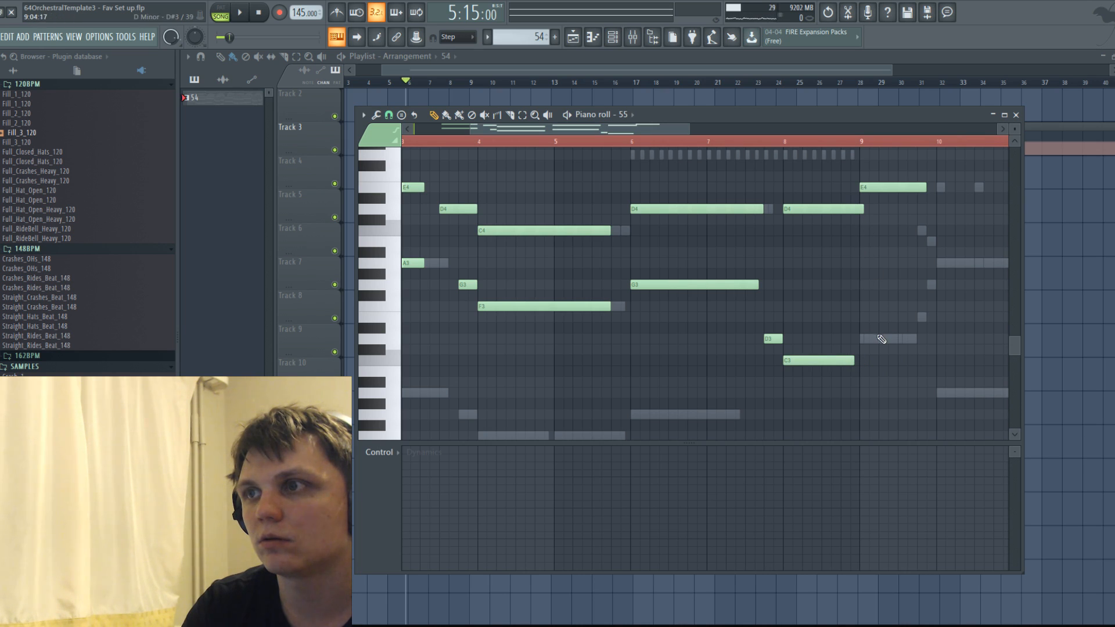
Add a D3 just over half a bar long at bar 9, followed by very short E3 and G3 notes at the end of that bar.
{"action": "left_click", "coordinate": [881, 339]}
{"action": "left_click", "coordinate": [928, 317]}
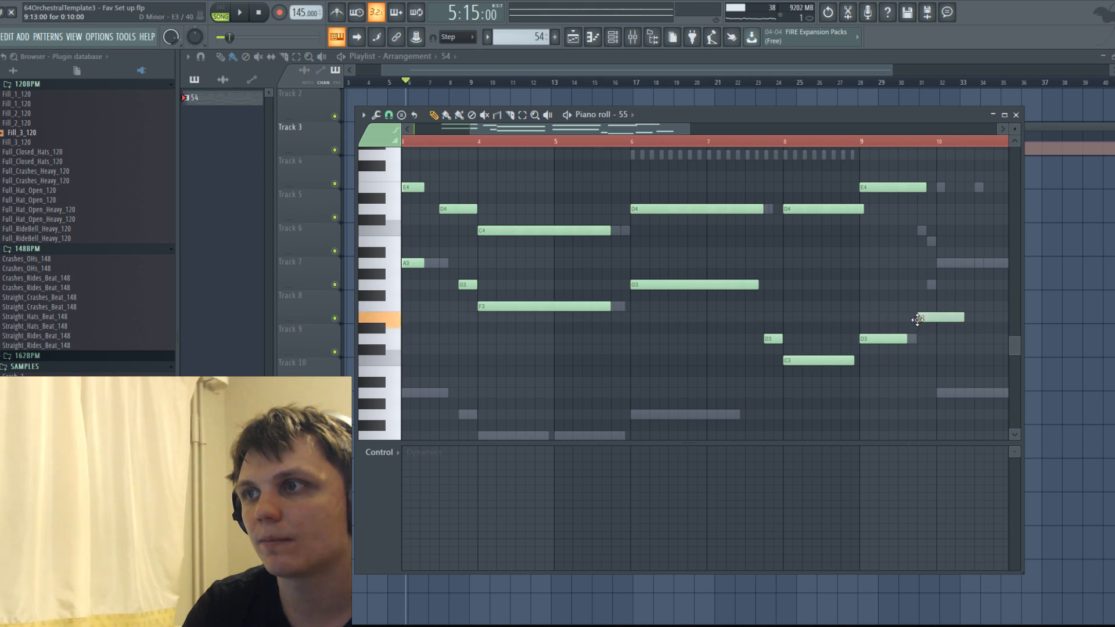
{"action": "left_click", "coordinate": [939, 264]}
{"action": "mouse_move", "coordinate": [944, 264]}
{"action": "left_mouse_down"}
{"action": "mouse_move", "coordinate": [1011, 265]}
{"action": "mouse_move", "coordinate": [953, 266]}
{"action": "left_mouse_up"}
{"action": "right_click", "coordinate": [929, 266]}
Duplicate the whole channel 55 phrase so the copy starts at bar 10, and play back the opening.
{"action": "scroll", "coordinate": [830, 285], "scroll_direction": "down", "scroll_amount": 1}
{"action": "scroll", "coordinate": [831, 288], "scroll_direction": "down", "scroll_amount": 1}
{"action": "key", "text": "ctrl+a"}
{"action": "key", "text": "ctrl+c"}
{"action": "key", "text": "ctrl+v"}
{"action": "left_click_drag", "start_coordinate": [429, 264], "coordinate": [746, 265]}
{"action": "key", "text": "space"}
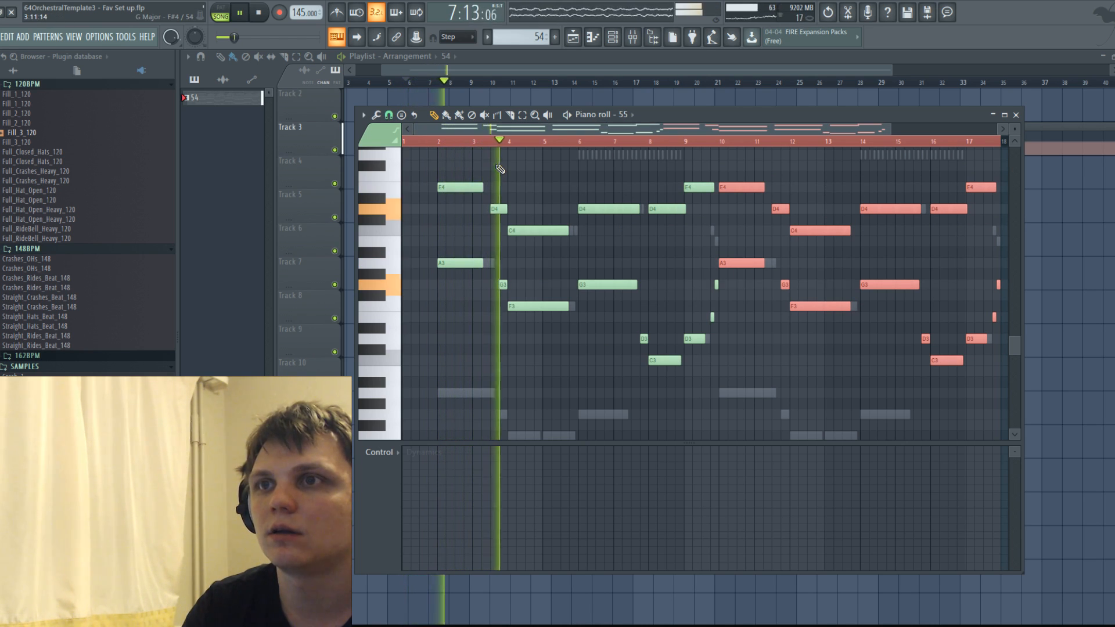
{"action": "scroll", "coordinate": [658, 140], "scroll_direction": "down", "scroll_amount": 1}
{"action": "key", "text": "space"}
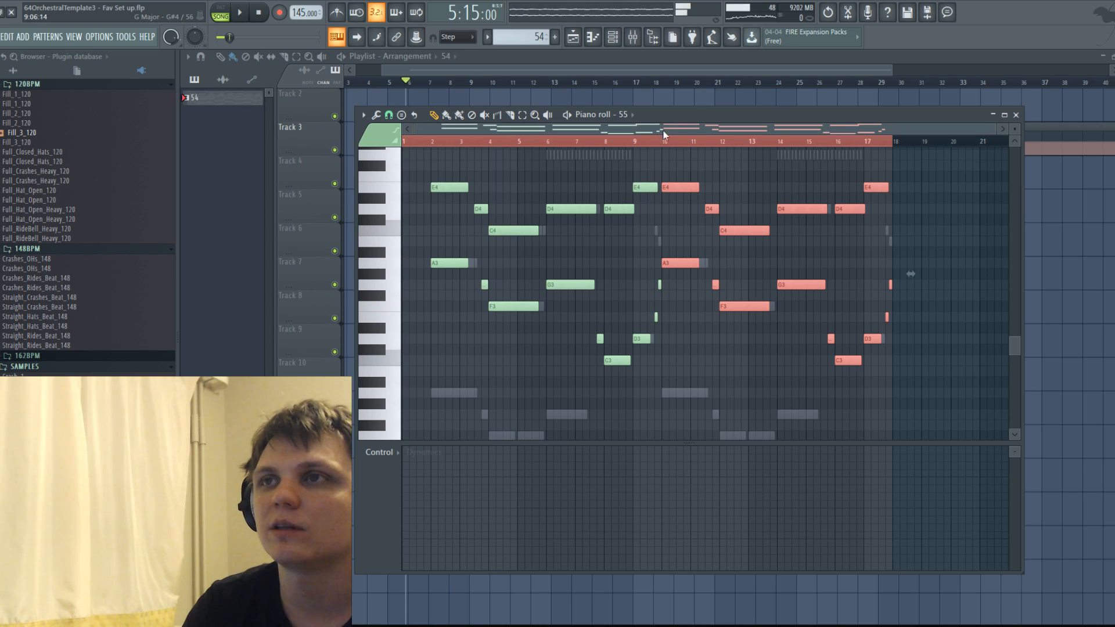
Open the STRINGS SUS instrument and browse to the long articulations of the 10 Cellos.
{"action": "key", "text": "F6"}
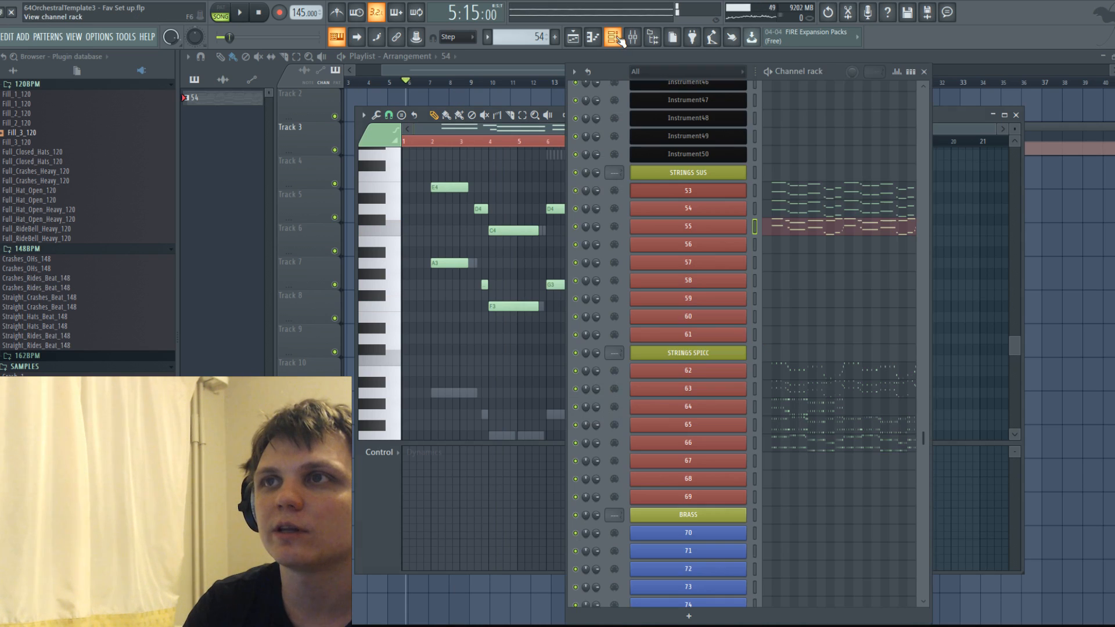
{"action": "left_click", "coordinate": [710, 170]}
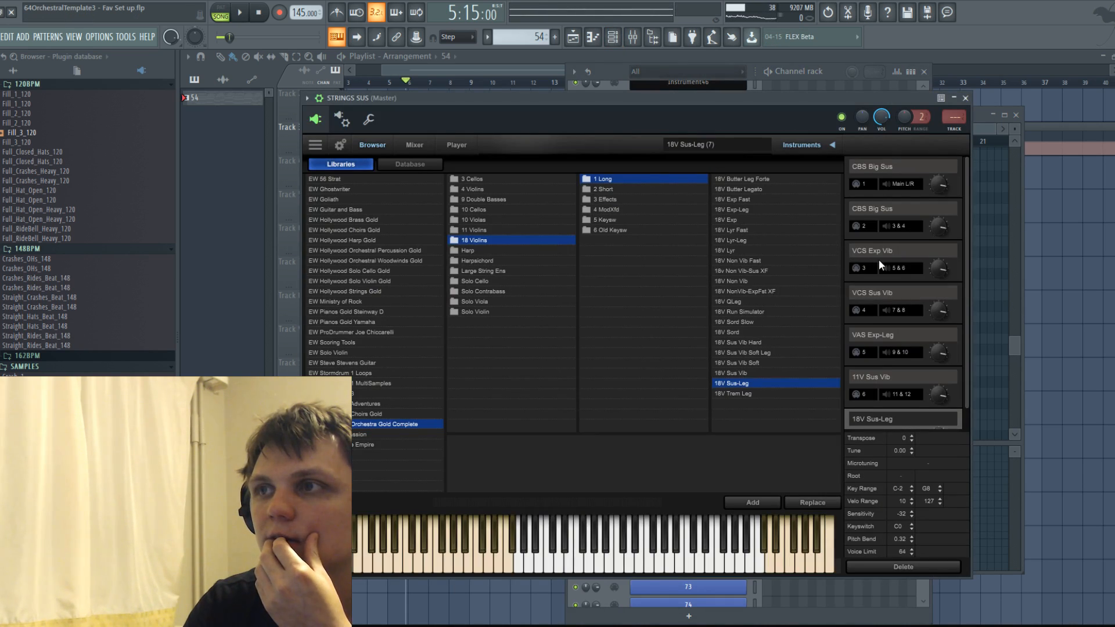
{"action": "scroll", "coordinate": [956, 261], "scroll_direction": "down", "scroll_amount": 1}
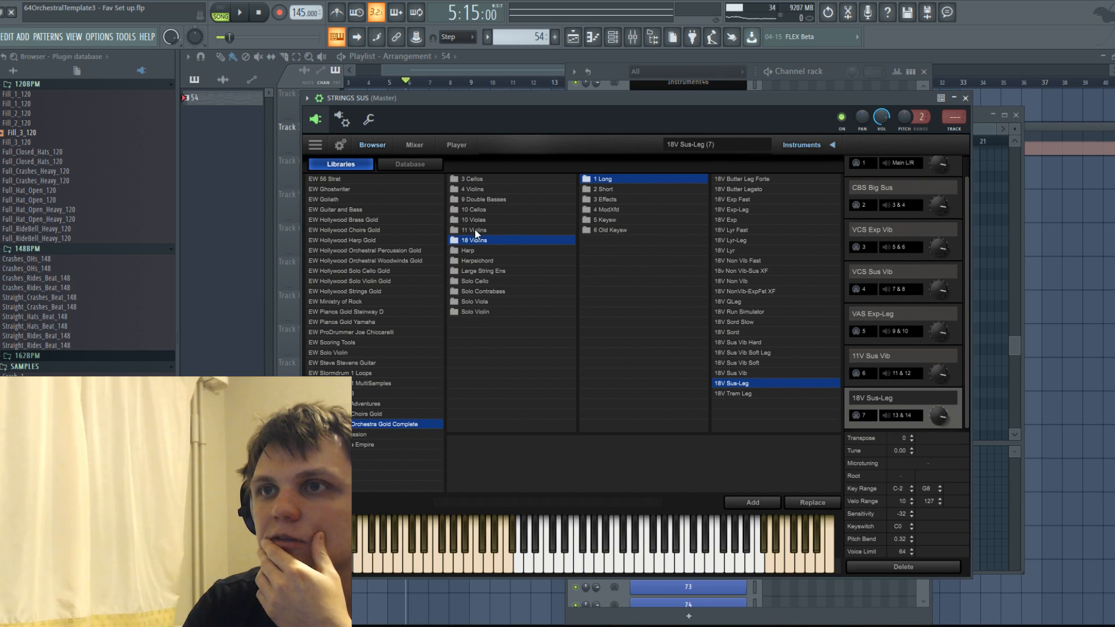
{"action": "left_click", "coordinate": [475, 210]}
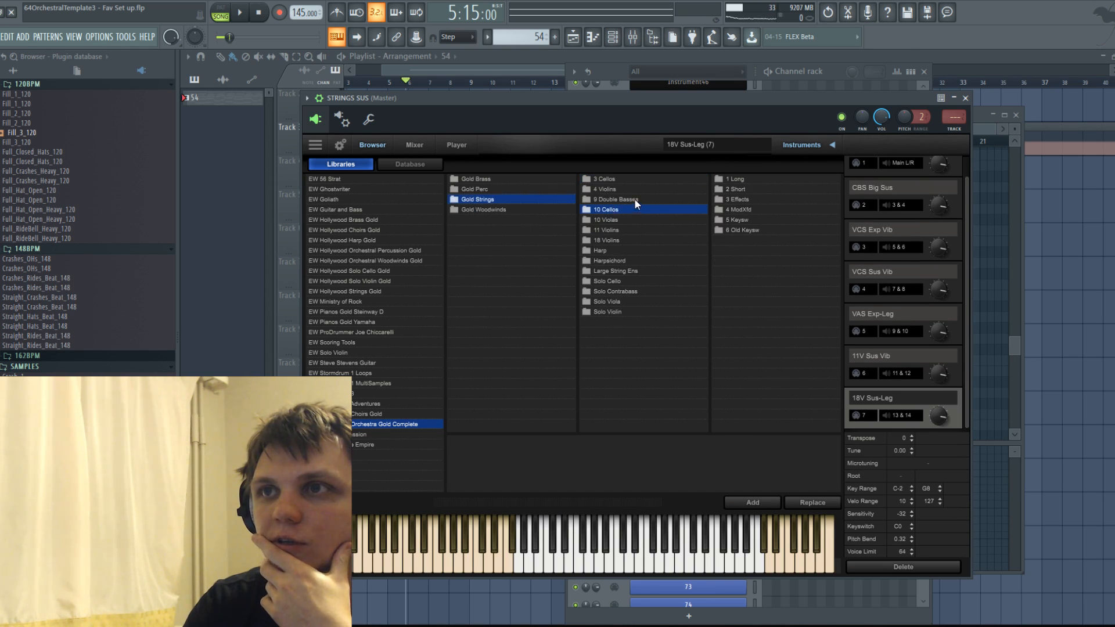
{"action": "left_click", "coordinate": [735, 182]}
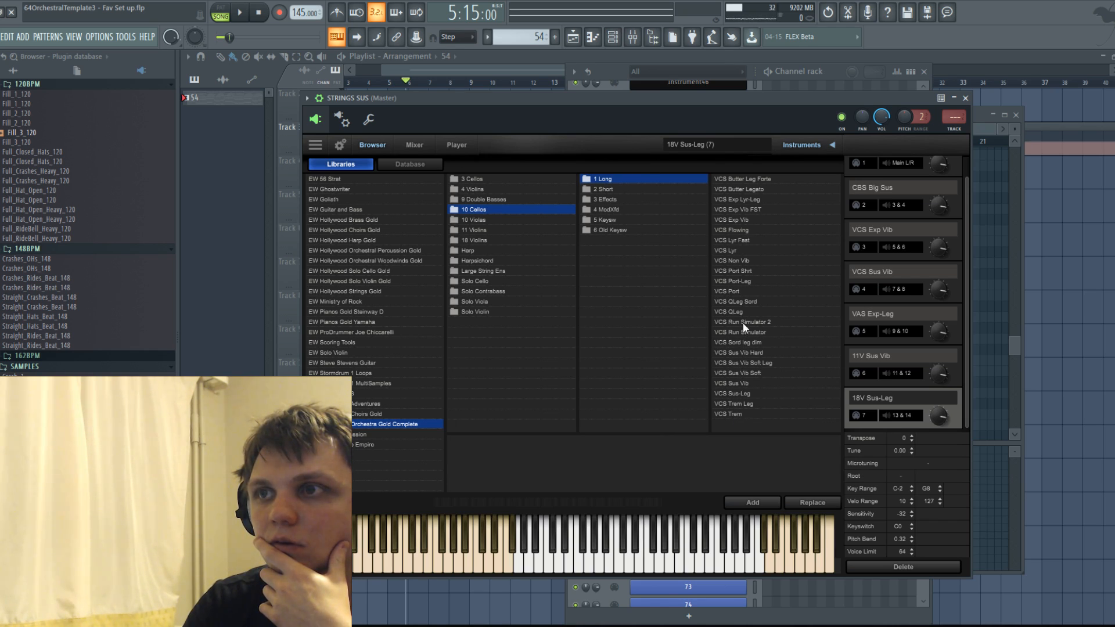
Add the VCS Sus Vib cello patch to STRINGS SUS, using MIDI channel 8 and output 15 & 16.
{"action": "left_click", "coordinate": [736, 384]}
{"action": "left_click", "coordinate": [742, 502]}
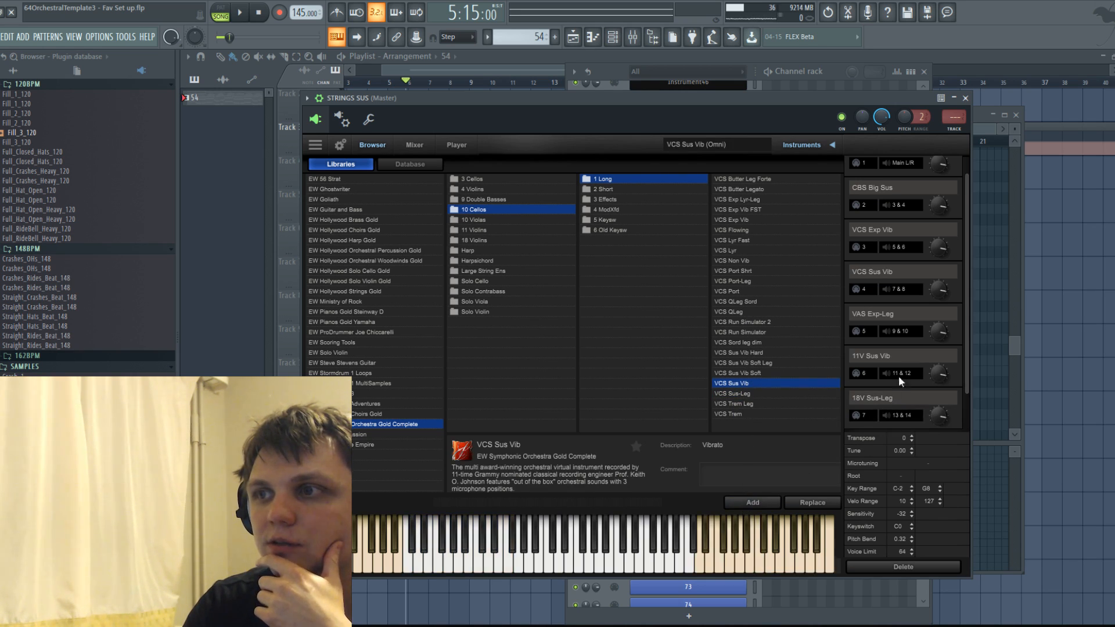
{"action": "left_click", "coordinate": [865, 416]}
{"action": "left_click", "coordinate": [880, 514]}
{"action": "left_click", "coordinate": [901, 417]}
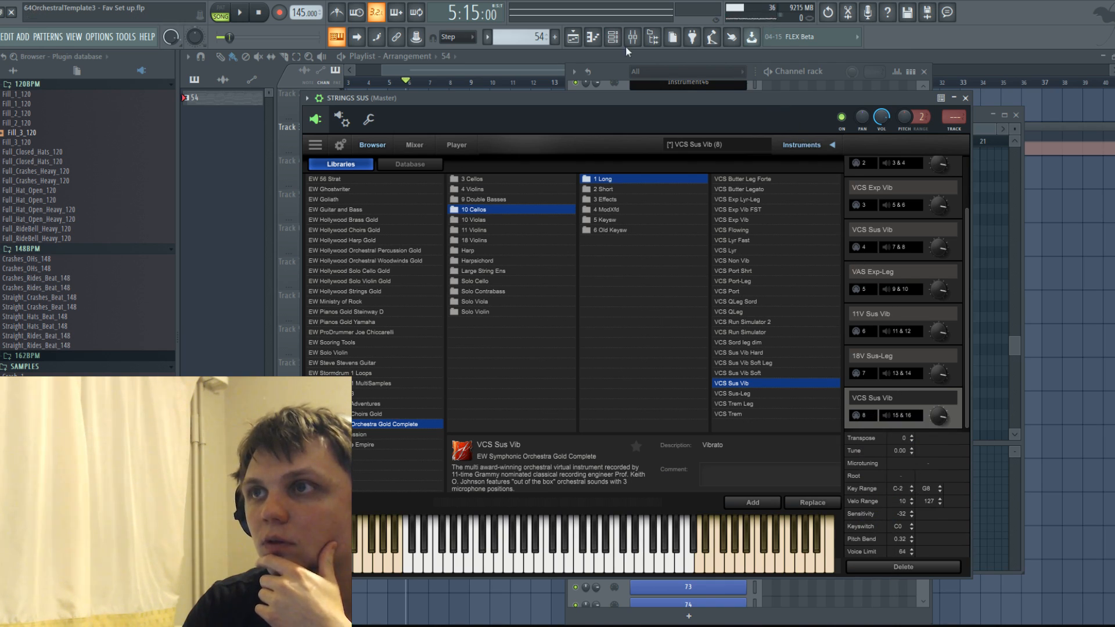
Copy all of channel 55's notes in pattern 54 to channel 60, aligned to start at bar 2.
{"action": "left_click", "coordinate": [573, 40]}
{"action": "double_click", "coordinate": [527, 144]}
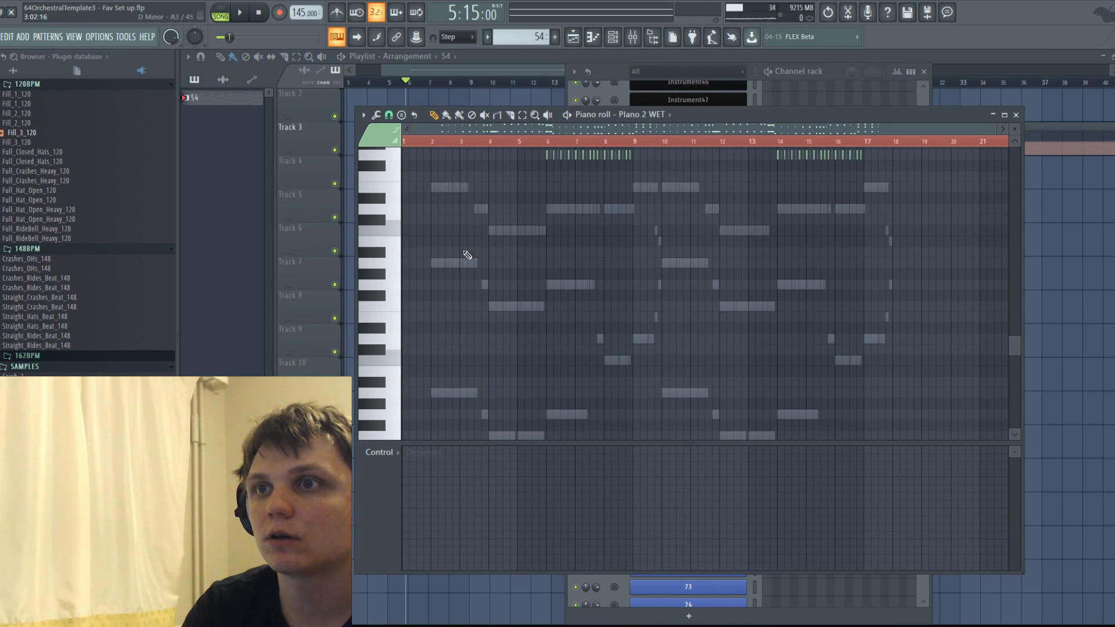
{"action": "double_click", "coordinate": [445, 188]}
{"action": "scroll", "coordinate": [507, 226], "scroll_direction": "up", "scroll_amount": 3}
{"action": "left_click", "coordinate": [630, 115]}
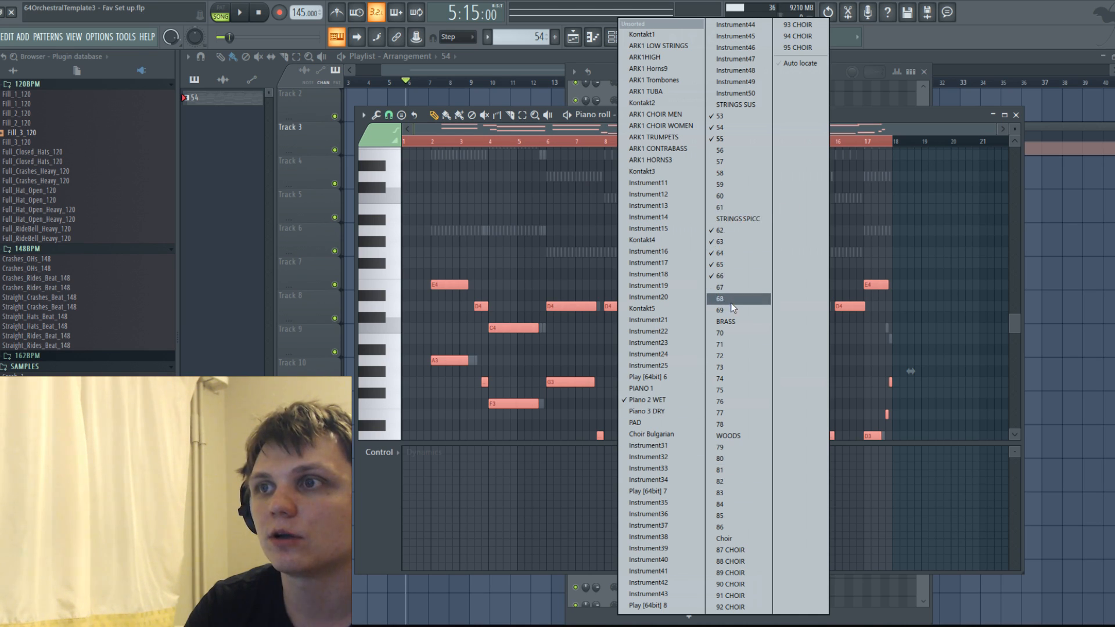
{"action": "left_click", "coordinate": [725, 197]}
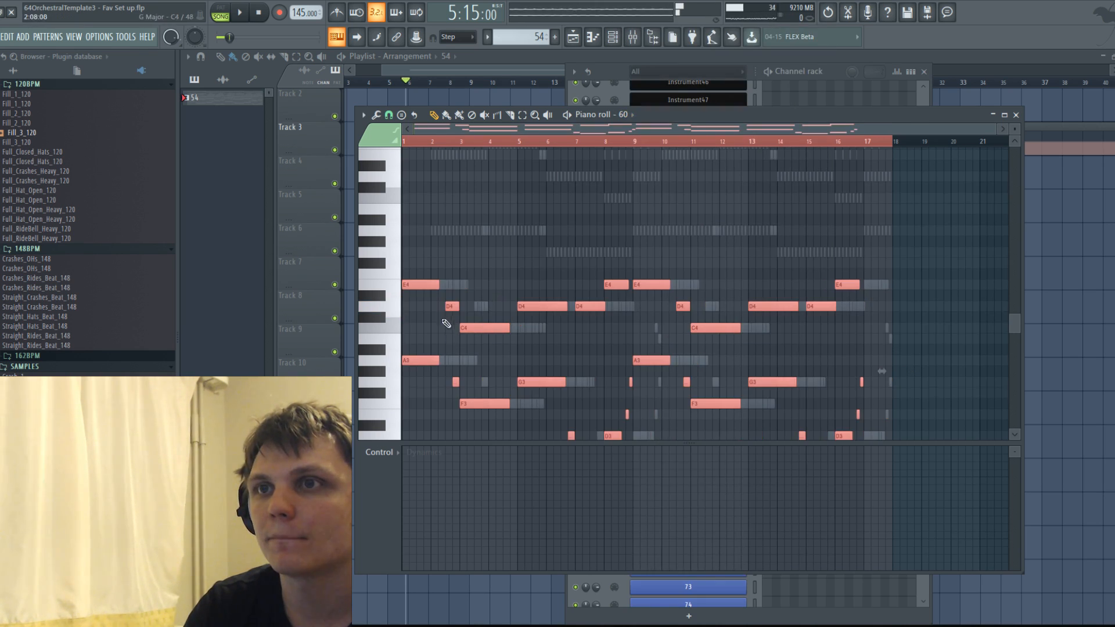
{"action": "left_click_drag", "start_coordinate": [417, 282], "coordinate": [447, 281]}
Delete the upper C4, D4 and E4 notes from channel 60, keeping only the lower line.
{"action": "right_click", "coordinate": [448, 294]}
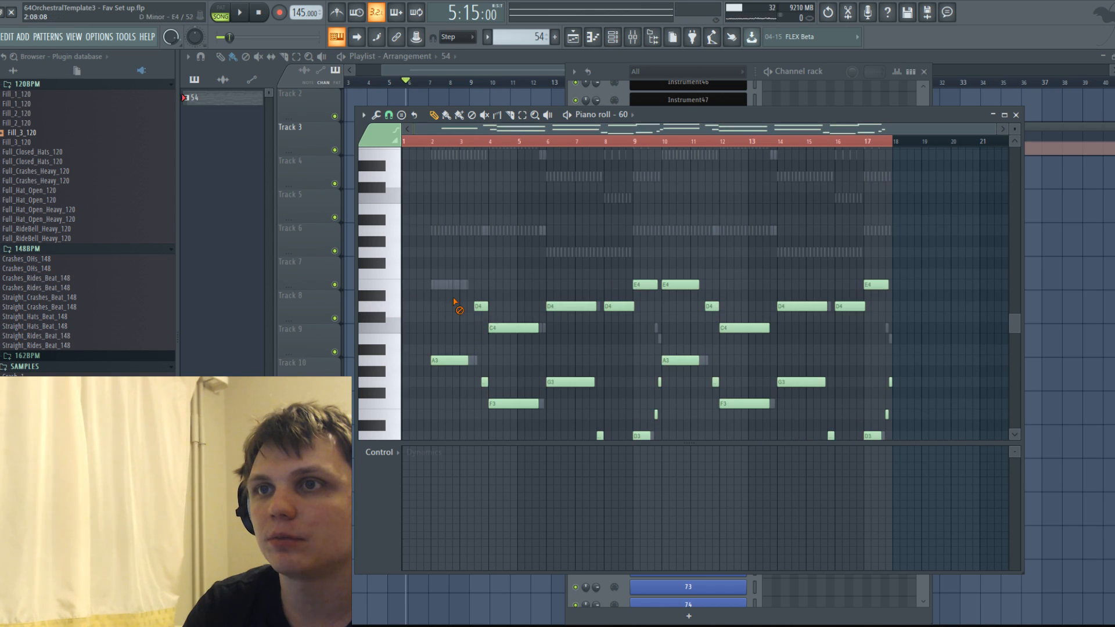
{"action": "right_click", "coordinate": [617, 314]}
{"action": "right_click", "coordinate": [679, 302]}
{"action": "right_click", "coordinate": [798, 308]}
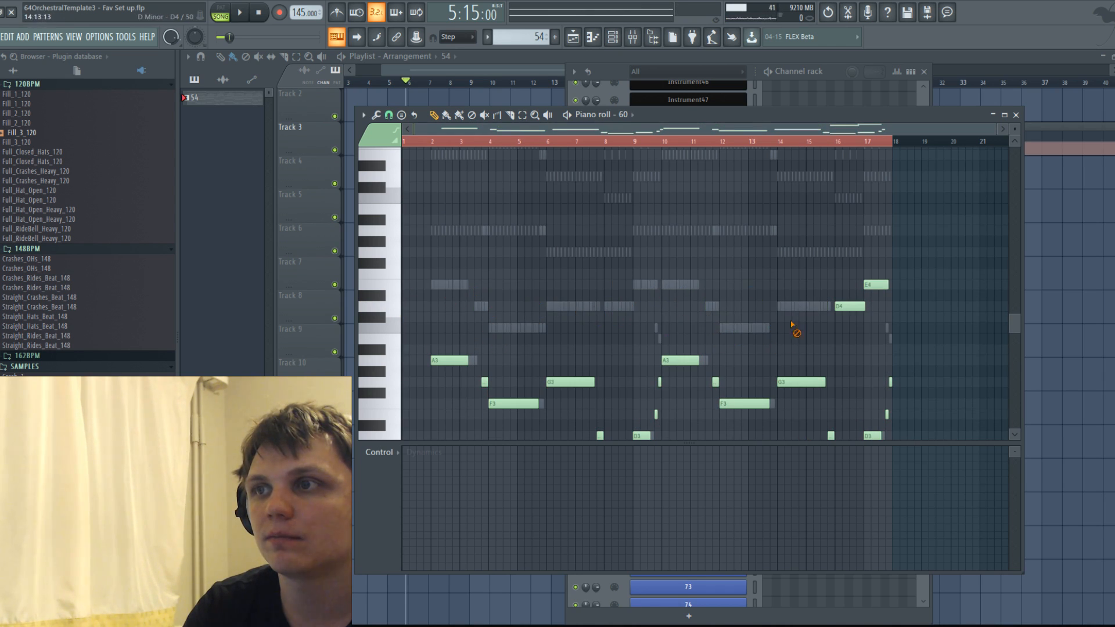
{"action": "right_click", "coordinate": [882, 282]}
Double channel 60's lower line with a copy one octave higher, starting on A4 at bar 2.
{"action": "scroll", "coordinate": [799, 264], "scroll_direction": "down", "scroll_amount": 4}
{"action": "left_click_drag", "start_coordinate": [414, 185], "coordinate": [900, 360]}
{"action": "key", "text": "ctrl+c"}
{"action": "key", "text": "ctrl+v"}
{"action": "left_click_drag", "start_coordinate": [415, 230], "coordinate": [447, 361]}
{"action": "left_click_drag", "start_coordinate": [359, 365], "coordinate": [376, 365]}
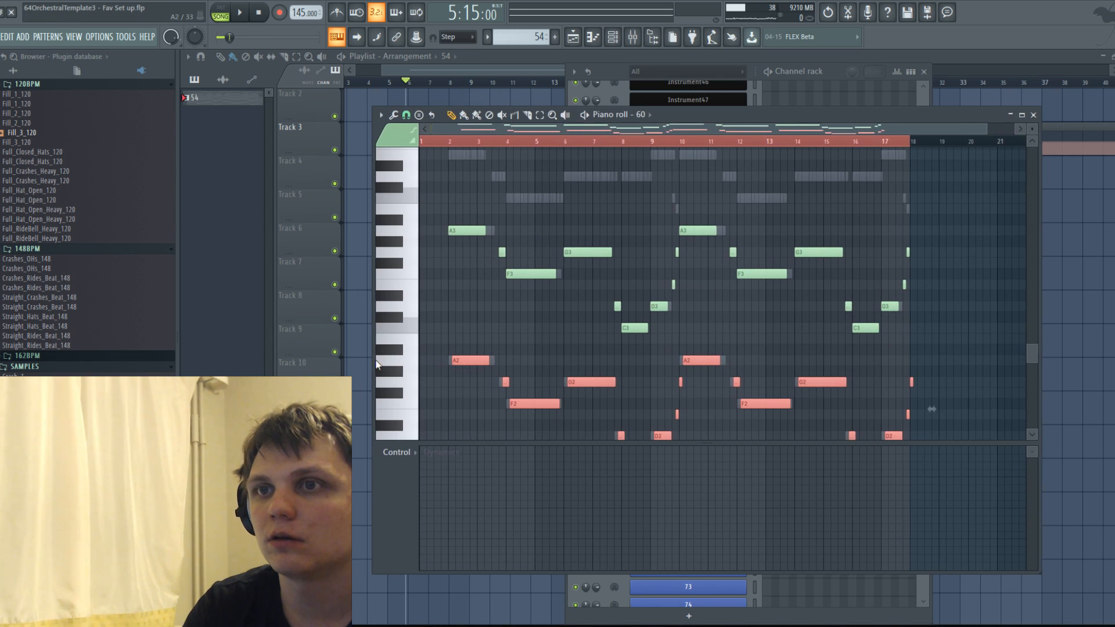
{"action": "key", "text": "ctrl+Up"}
{"action": "key", "text": "ctrl+Up"}
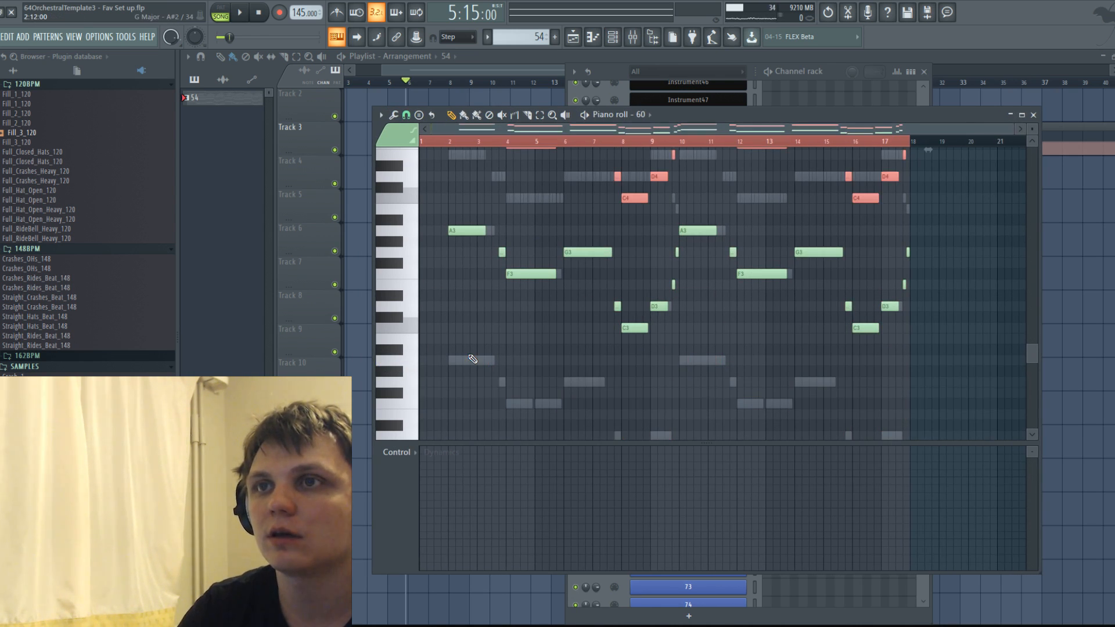
Audition the A4 key and play back the octave-doubled line on channel 60.
{"action": "scroll", "coordinate": [397, 308], "scroll_direction": "up", "scroll_amount": 3}
{"action": "left_click", "coordinate": [405, 265]}
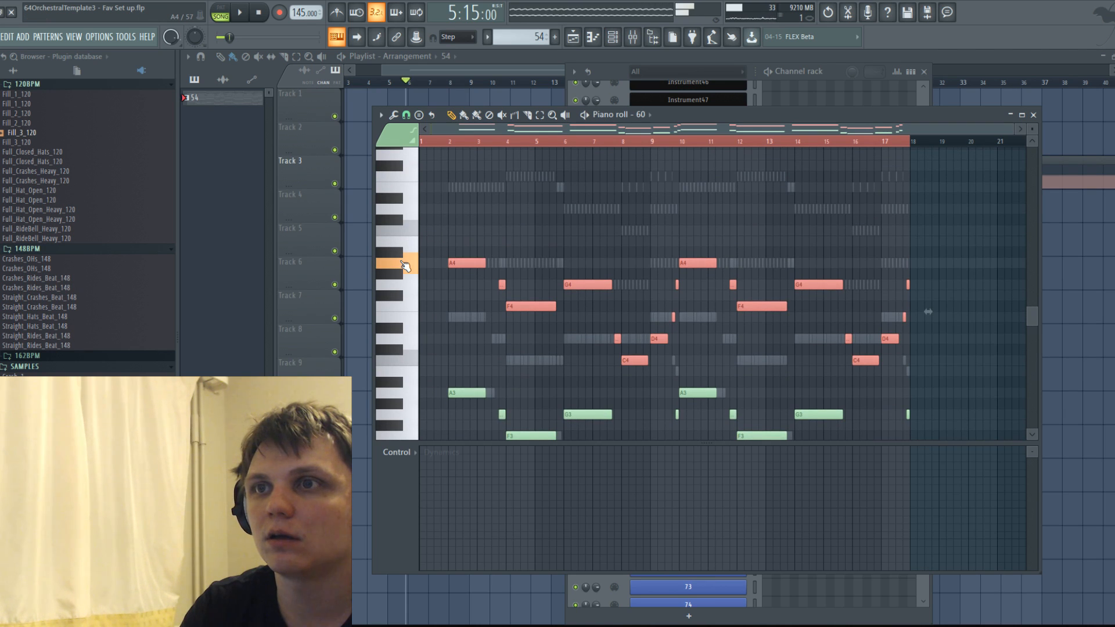
{"action": "key", "text": "space"}
{"action": "scroll", "coordinate": [531, 214], "scroll_direction": "down", "scroll_amount": 4}
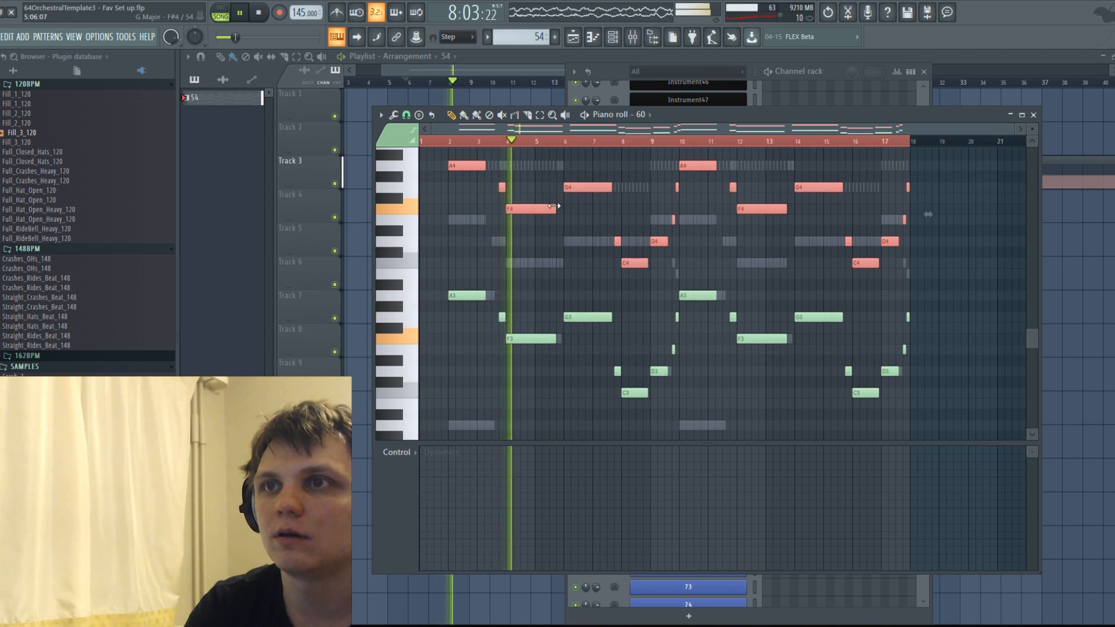
{"action": "key", "text": "space"}
Reopen pattern 54 from the playlist, view channel 54's notes and dynamics, and switch the piano roll to channel 55.
{"action": "left_click", "coordinate": [631, 38]}
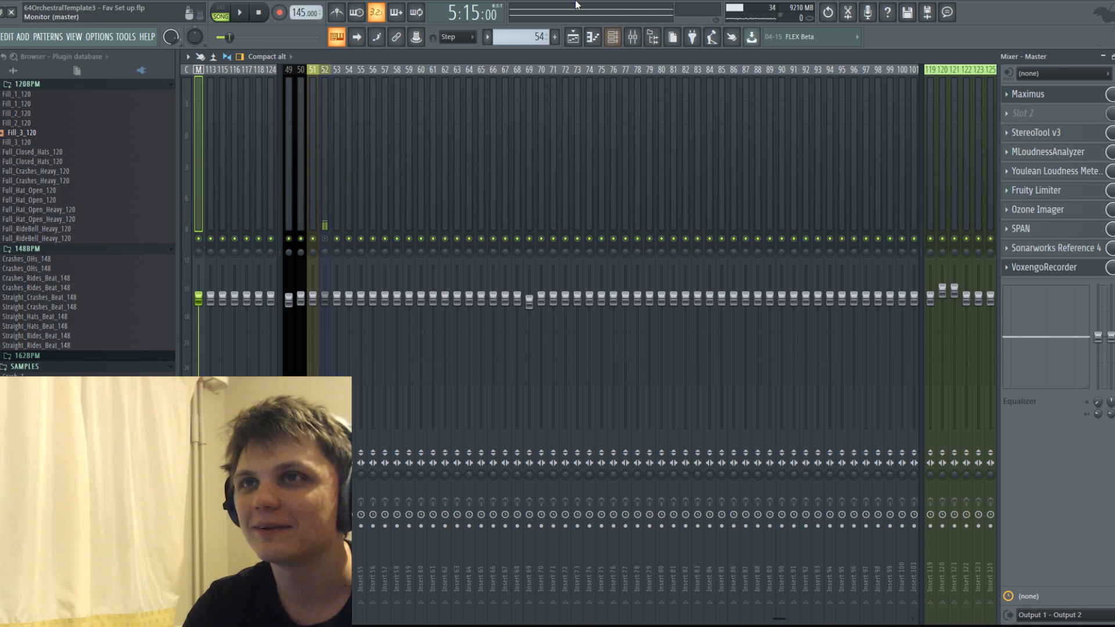
{"action": "left_click", "coordinate": [573, 36]}
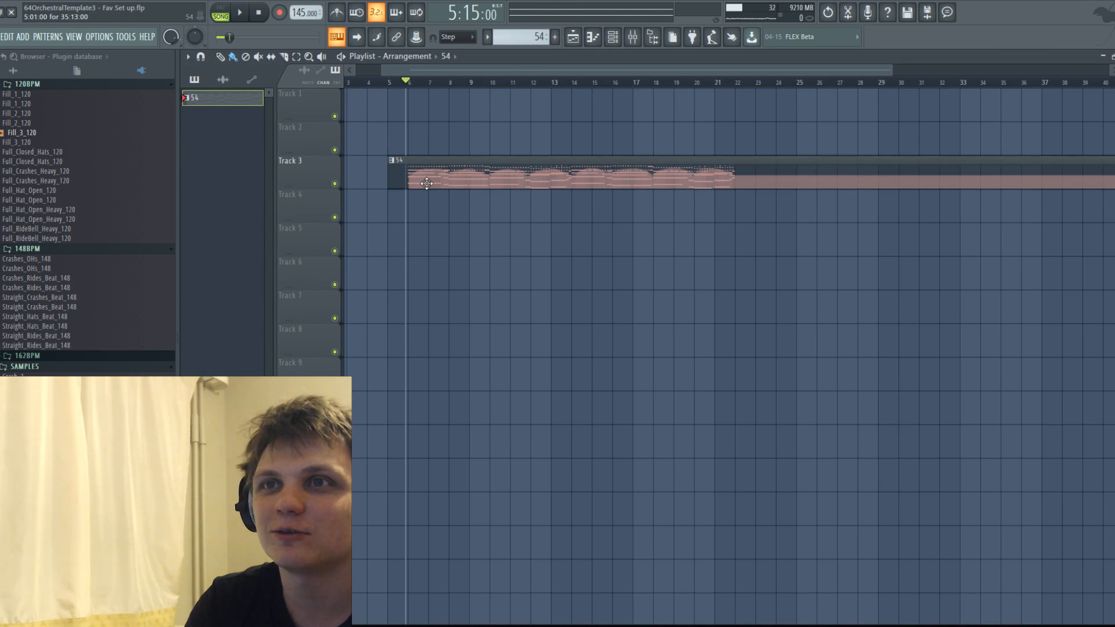
{"action": "double_click", "coordinate": [426, 184]}
{"action": "scroll", "coordinate": [499, 218], "scroll_direction": "down", "scroll_amount": 4}
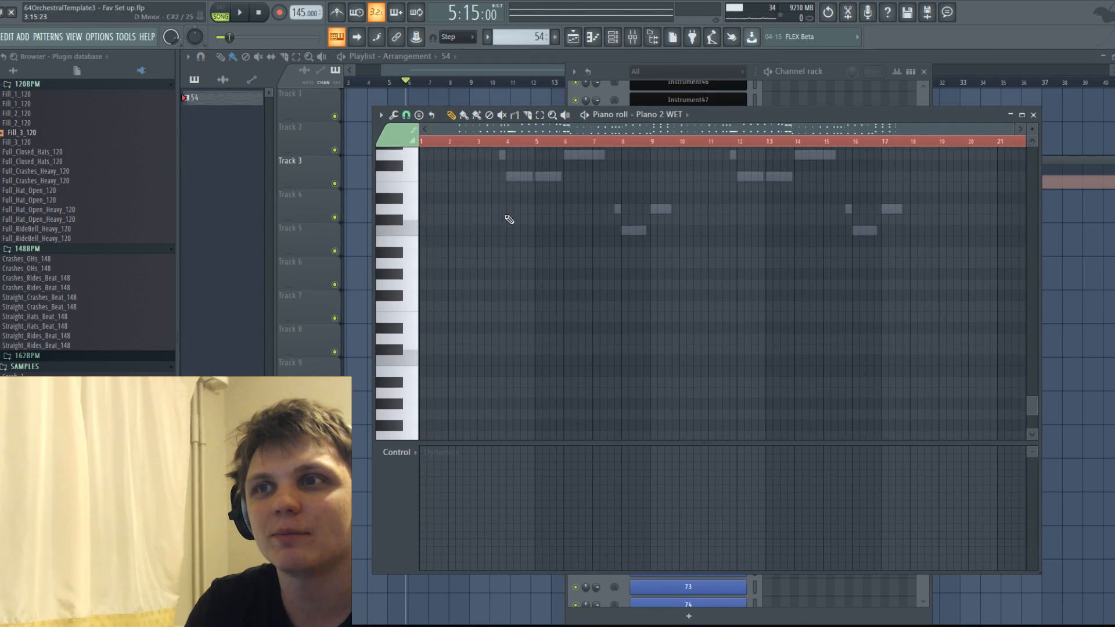
{"action": "scroll", "coordinate": [624, 400], "scroll_direction": "up", "scroll_amount": 5}
{"action": "right_click", "coordinate": [632, 396]}
{"action": "right_click", "coordinate": [633, 396]}
{"action": "scroll", "coordinate": [573, 357], "scroll_direction": "up", "scroll_amount": 1}
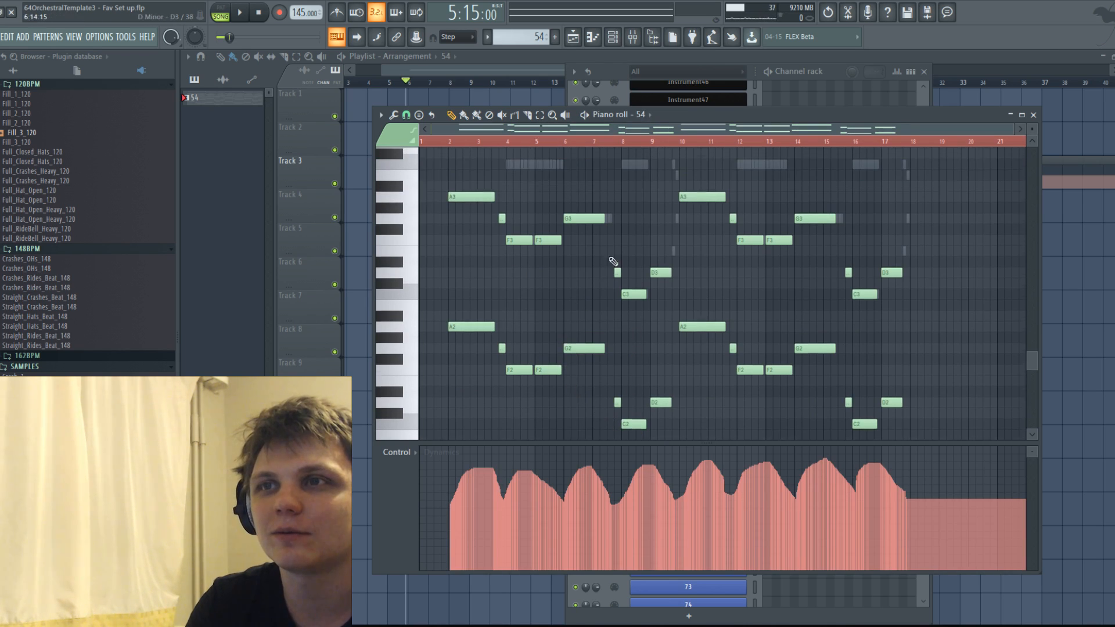
{"action": "left_click", "coordinate": [646, 116]}
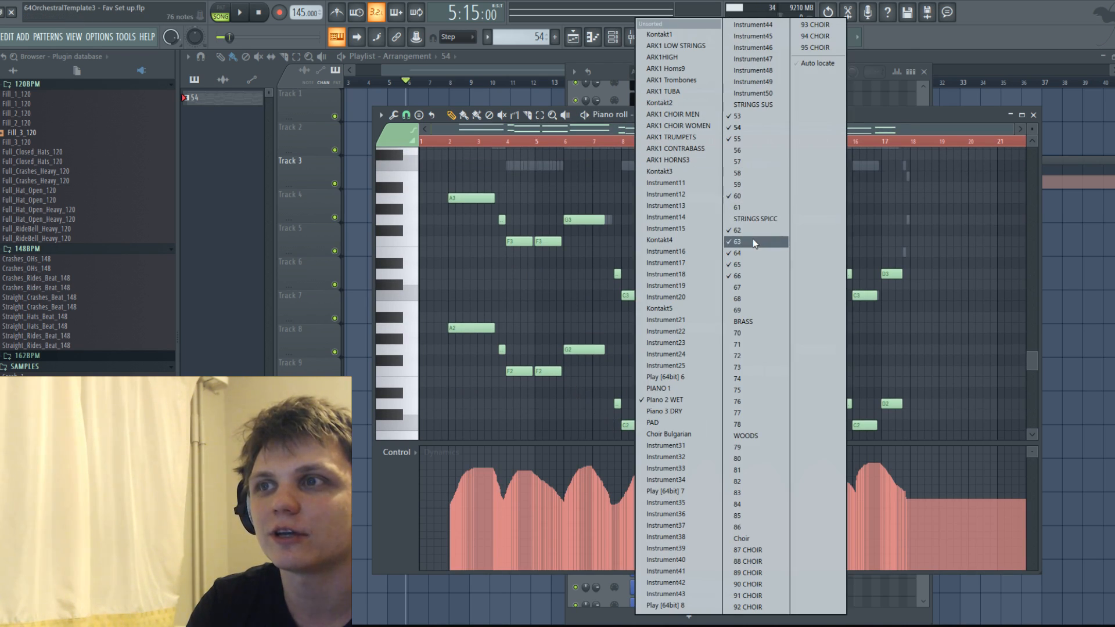
{"action": "left_click", "coordinate": [744, 138]}
Paint the first rising and falling dynamics swell on channel 55 across bars 2 and 3.
{"action": "scroll", "coordinate": [473, 453], "scroll_direction": "up", "scroll_amount": 2}
{"action": "mouse_move", "coordinate": [443, 507]}
{"action": "left_mouse_down"}
{"action": "mouse_move", "coordinate": [463, 478]}
{"action": "mouse_move", "coordinate": [507, 508]}
{"action": "mouse_move", "coordinate": [435, 509]}
{"action": "mouse_move", "coordinate": [503, 485]}
{"action": "mouse_move", "coordinate": [514, 499]}
{"action": "left_mouse_up"}
{"action": "left_click", "coordinate": [466, 117]}
{"action": "mouse_move", "coordinate": [446, 504]}
{"action": "left_mouse_down"}
{"action": "mouse_move", "coordinate": [510, 491]}
{"action": "mouse_move", "coordinate": [468, 512]}
{"action": "left_mouse_up"}
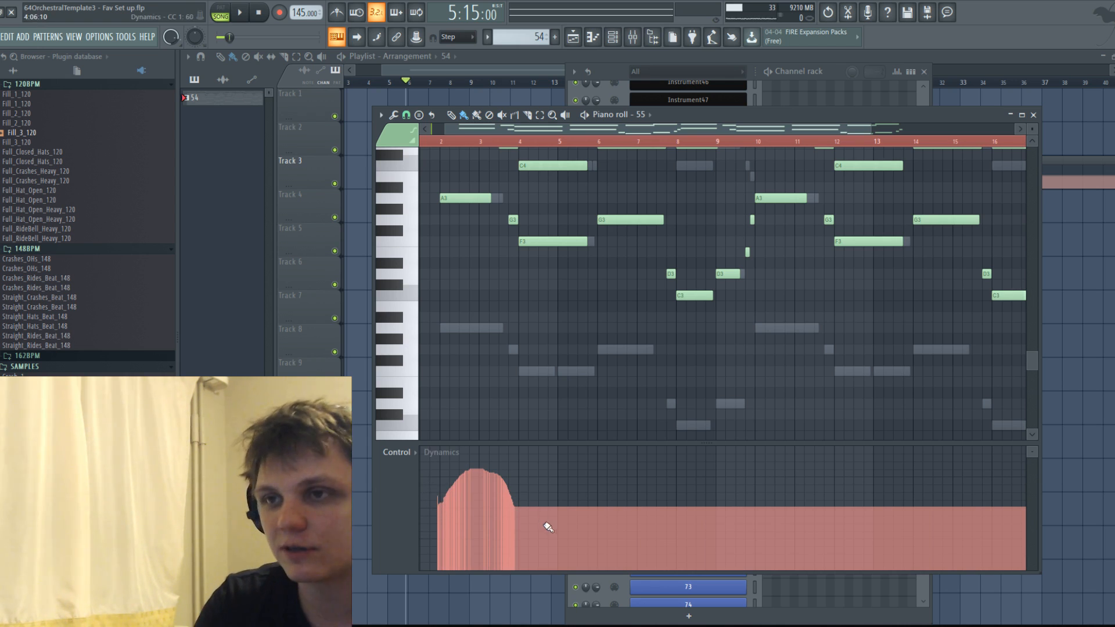
Paint seven more dynamics swells on channel 55, following the phrases from bar 4 through the end of bar 17.
{"action": "mouse_move", "coordinate": [523, 508]}
{"action": "left_mouse_down"}
{"action": "mouse_move", "coordinate": [587, 513]}
{"action": "mouse_move", "coordinate": [614, 473]}
{"action": "mouse_move", "coordinate": [679, 505]}
{"action": "mouse_move", "coordinate": [749, 466]}
{"action": "mouse_move", "coordinate": [768, 507]}
{"action": "left_mouse_up"}
{"action": "mouse_move", "coordinate": [804, 471]}
{"action": "left_mouse_down"}
{"action": "mouse_move", "coordinate": [834, 497]}
{"action": "mouse_move", "coordinate": [919, 492]}
{"action": "mouse_move", "coordinate": [920, 501]}
{"action": "left_mouse_up"}
{"action": "mouse_move", "coordinate": [641, 130]}
{"action": "left_mouse_down"}
{"action": "mouse_move", "coordinate": [682, 131]}
{"action": "mouse_move", "coordinate": [813, 509]}
{"action": "mouse_move", "coordinate": [906, 468]}
{"action": "mouse_move", "coordinate": [925, 511]}
{"action": "left_mouse_up"}
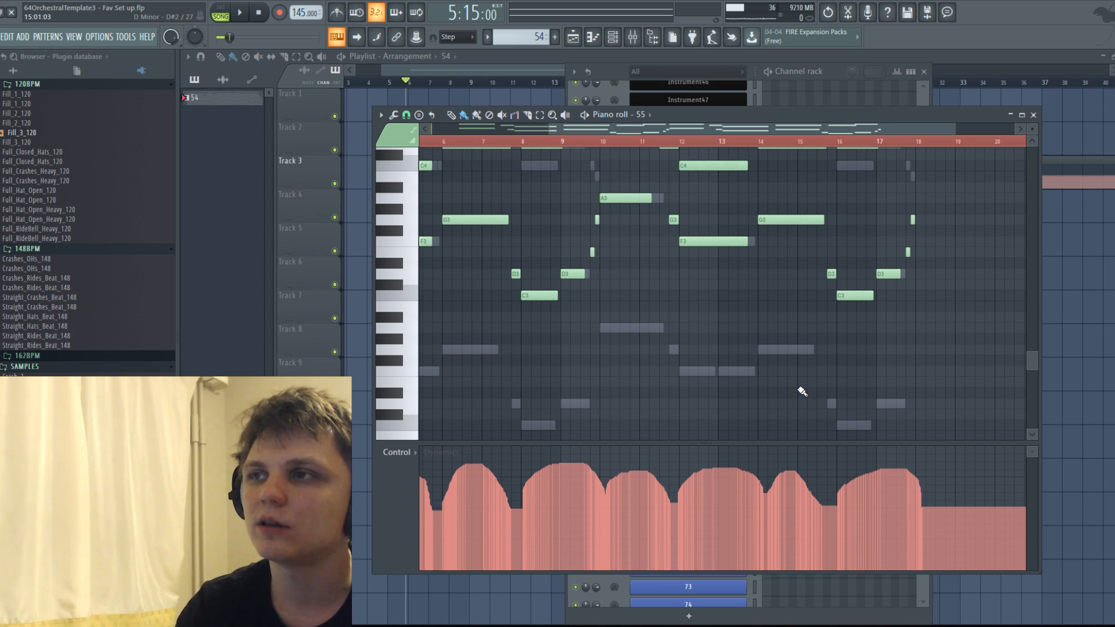
{"action": "scroll", "coordinate": [627, 403], "scroll_direction": "down", "scroll_amount": 2}
{"action": "scroll", "coordinate": [527, 240], "scroll_direction": "up", "scroll_amount": 4}
{"action": "scroll", "coordinate": [529, 238], "scroll_direction": "down", "scroll_amount": 5}
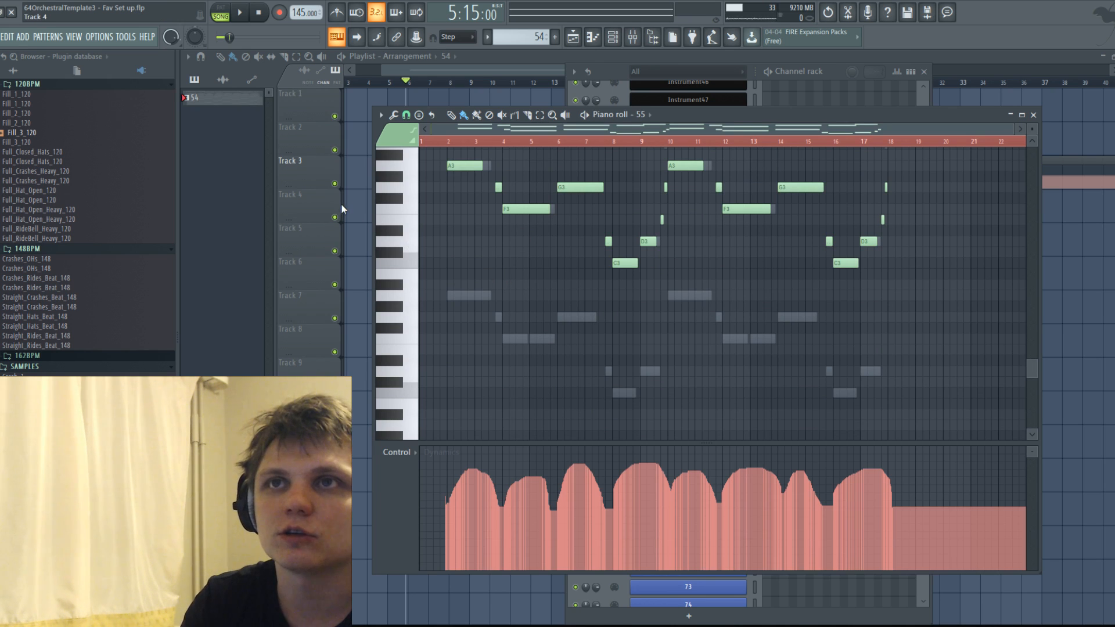
Save the project, switch the piano roll to channel 60 and paint eight dynamics swells from bar 2 through the end of bar 17.
{"action": "left_click", "coordinate": [1, 42]}
{"action": "left_click", "coordinate": [27, 95]}
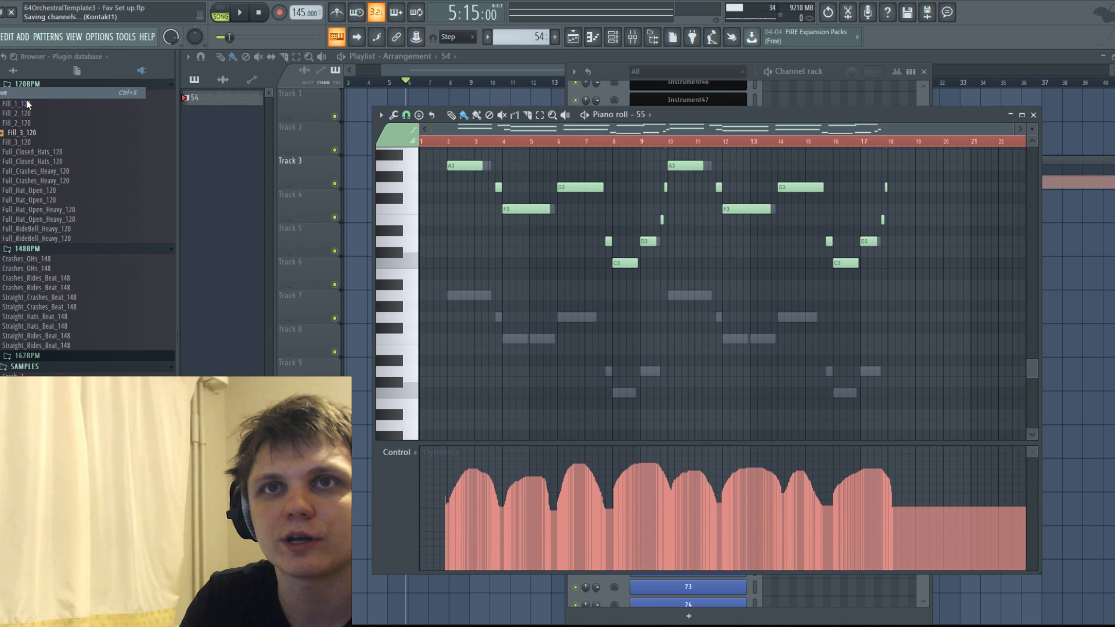
{"action": "left_click", "coordinate": [651, 115]}
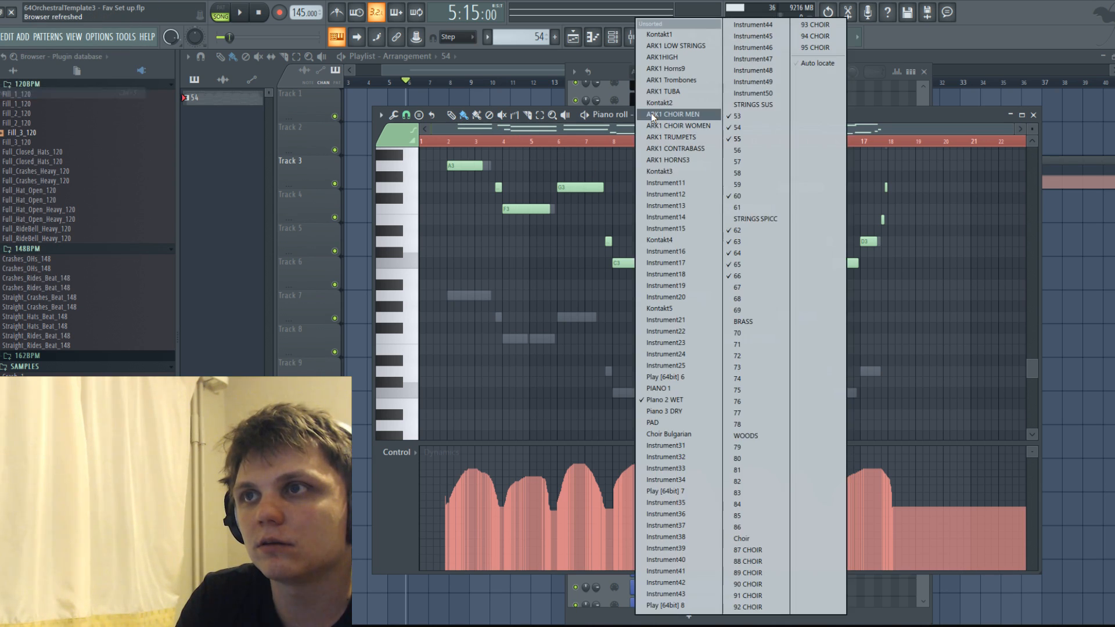
{"action": "left_click", "coordinate": [746, 195]}
{"action": "mouse_move", "coordinate": [450, 508]}
{"action": "left_mouse_down"}
{"action": "mouse_move", "coordinate": [493, 483]}
{"action": "mouse_move", "coordinate": [509, 508]}
{"action": "mouse_move", "coordinate": [565, 485]}
{"action": "mouse_move", "coordinate": [681, 508]}
{"action": "mouse_move", "coordinate": [798, 467]}
{"action": "mouse_move", "coordinate": [893, 500]}
{"action": "left_mouse_up"}
{"action": "scroll", "coordinate": [512, 515], "scroll_direction": "up", "scroll_amount": 3}
{"action": "scroll", "coordinate": [514, 514], "scroll_direction": "down", "scroll_amount": 2}
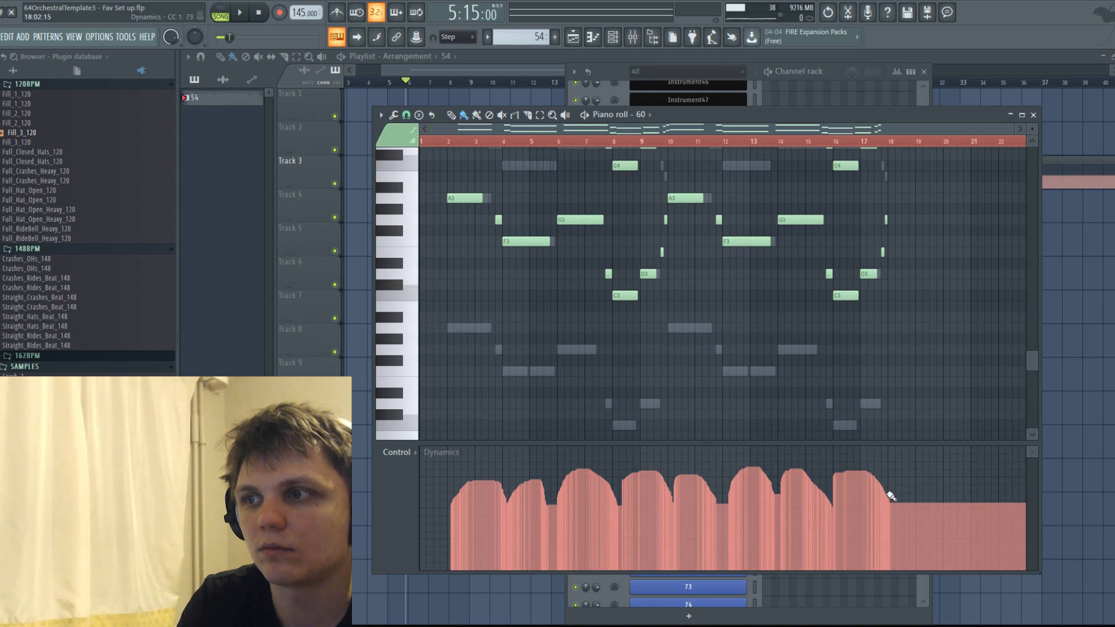
Play back pattern 54 with channel 60's new dynamics, save the project and follow the upper octave line.
{"action": "key", "text": "space"}
{"action": "left_click", "coordinate": [2, 39]}
{"action": "left_click", "coordinate": [21, 94]}
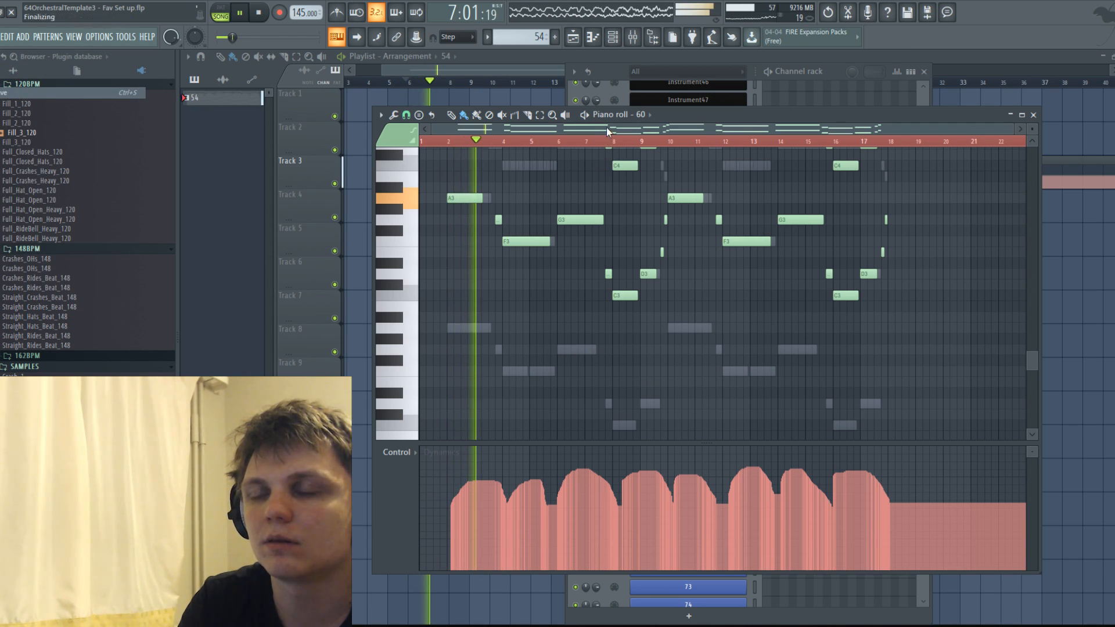
{"action": "scroll", "coordinate": [659, 199], "scroll_direction": "up", "scroll_amount": 3}
{"action": "scroll", "coordinate": [659, 199], "scroll_direction": "up", "scroll_amount": 1}
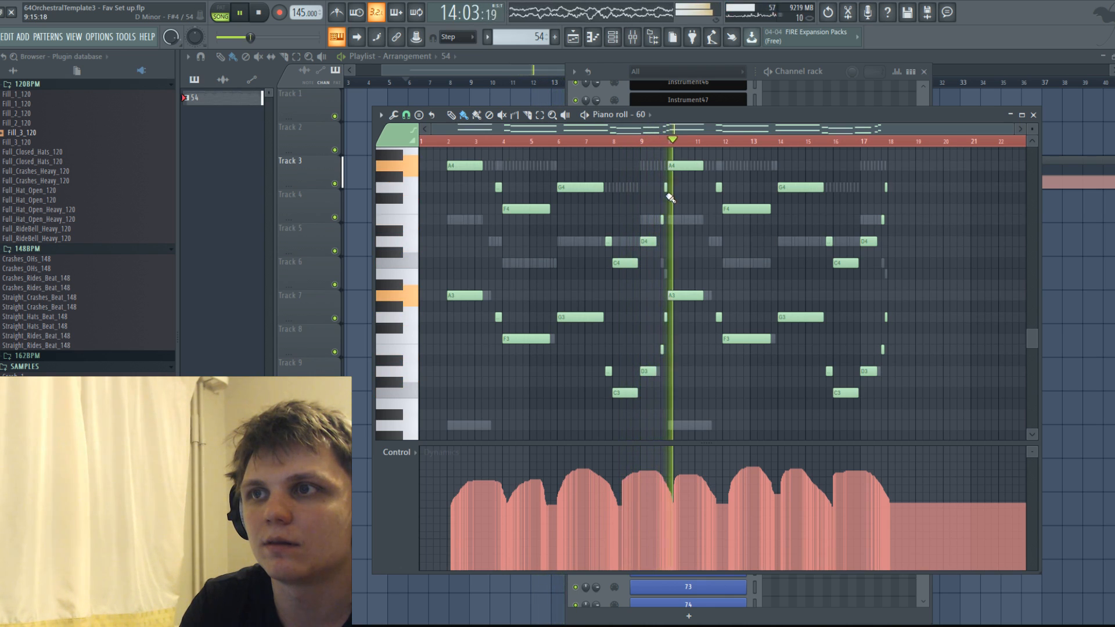
Raise channel 60's upper-octave D4 notes at bars 9 and 17 to E4 while checking them in playback.
{"action": "scroll", "coordinate": [675, 258], "scroll_direction": "up", "scroll_amount": 2}
{"action": "key", "text": "space"}
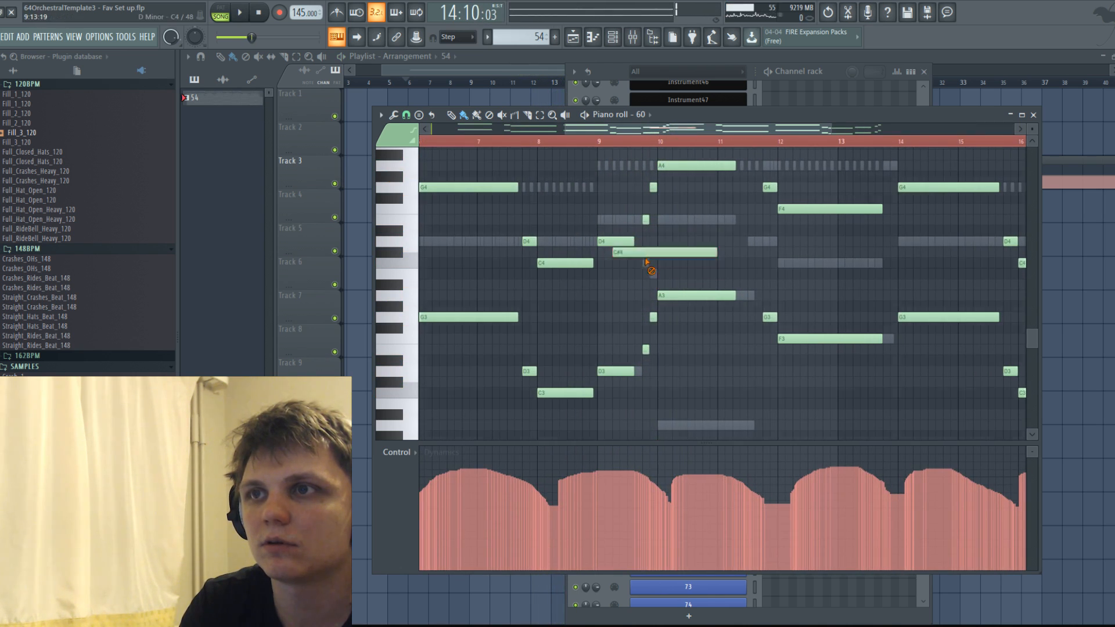
{"action": "left_click_drag", "start_coordinate": [612, 231], "coordinate": [613, 218]}
{"action": "key", "text": "space"}
{"action": "scroll", "coordinate": [691, 249], "scroll_direction": "down", "scroll_amount": 2}
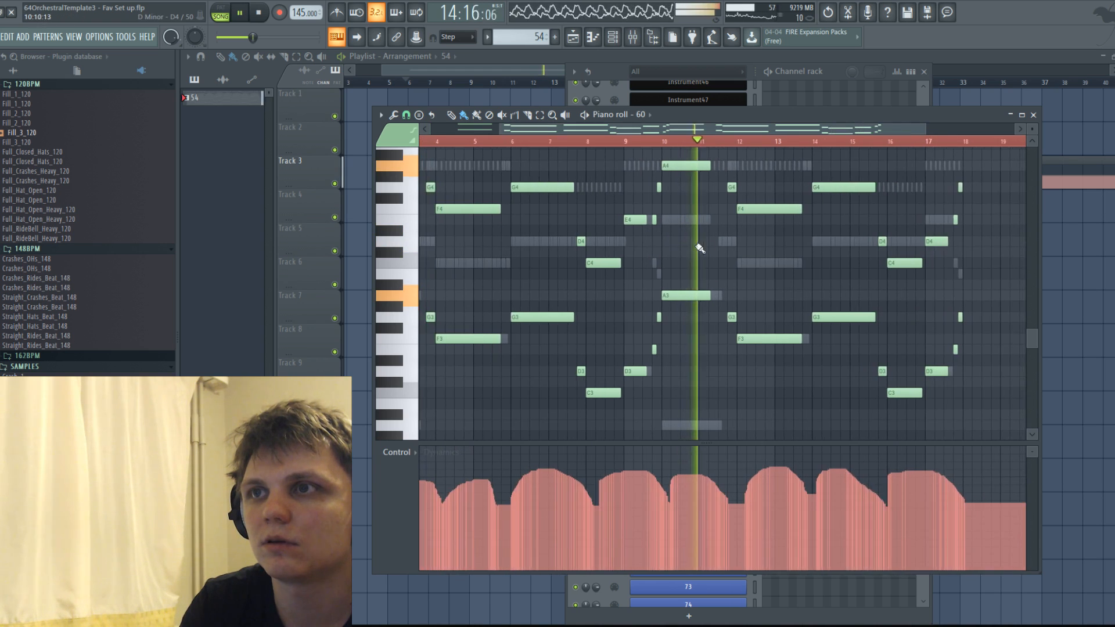
{"action": "scroll", "coordinate": [737, 236], "scroll_direction": "up", "scroll_amount": 2}
{"action": "left_click_drag", "start_coordinate": [861, 241], "coordinate": [861, 217]}
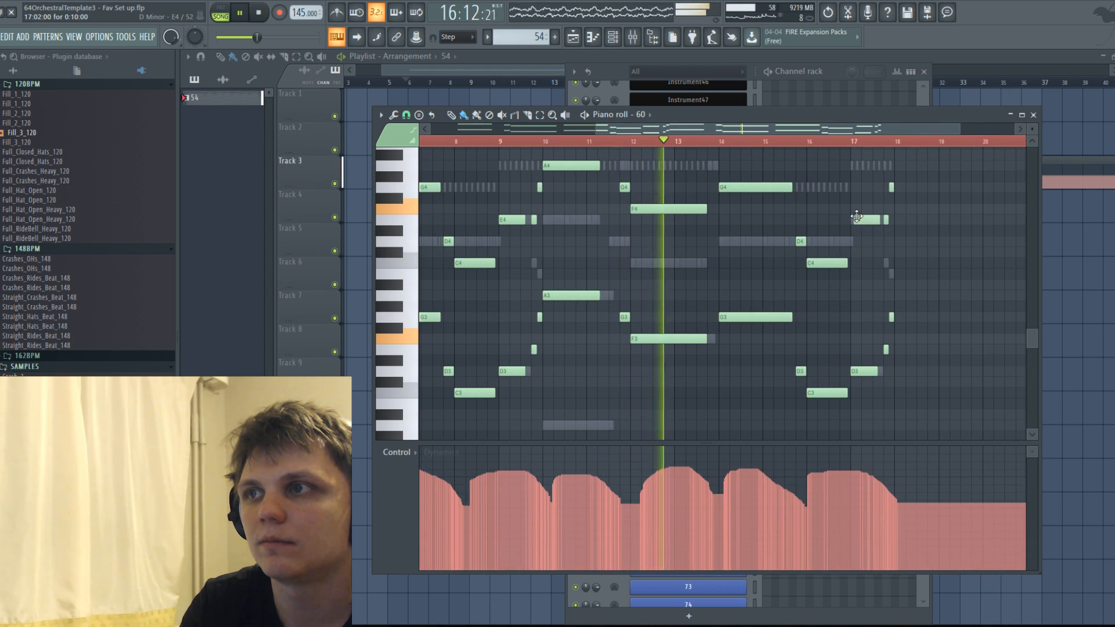
{"action": "key", "text": "space"}
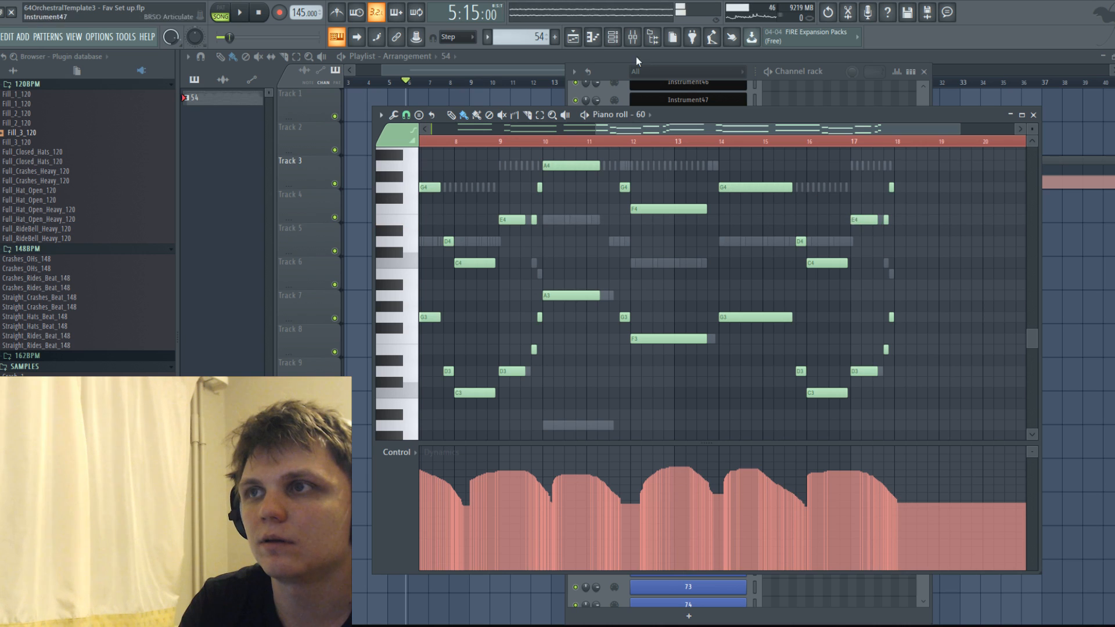
Open the mixer and solo inserts 55, 65, 66 and 60 in turn during playback, restoring all tracks at the end.
{"action": "left_click", "coordinate": [613, 37]}
{"action": "left_click", "coordinate": [633, 38]}
{"action": "left_click", "coordinate": [633, 38]}
{"action": "left_click", "coordinate": [632, 38]}
{"action": "key", "text": "space"}
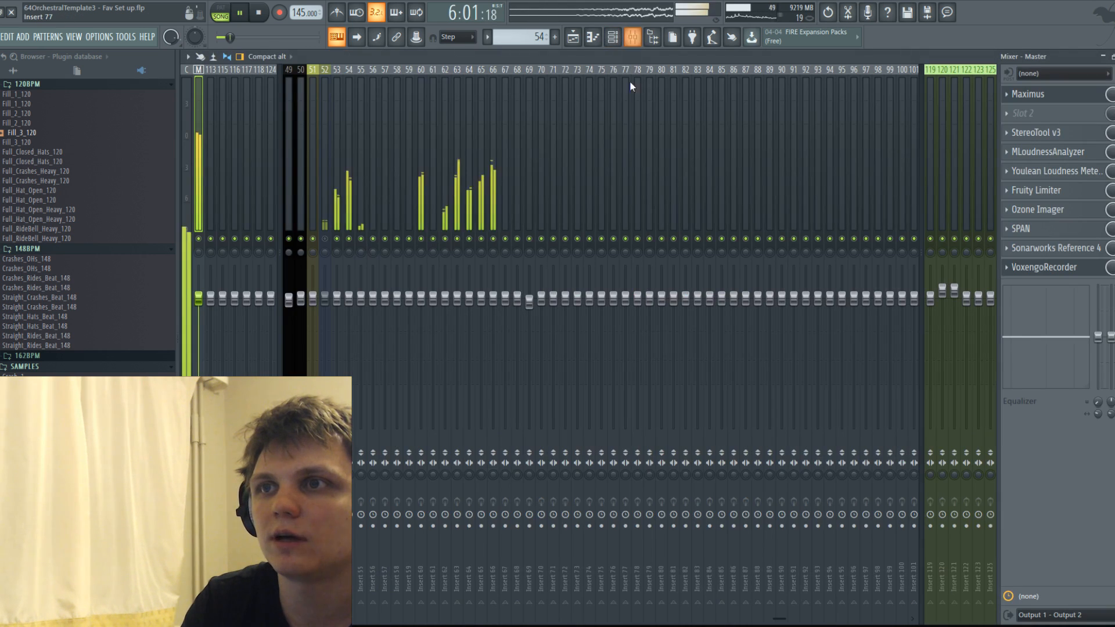
{"action": "right_click", "coordinate": [361, 239]}
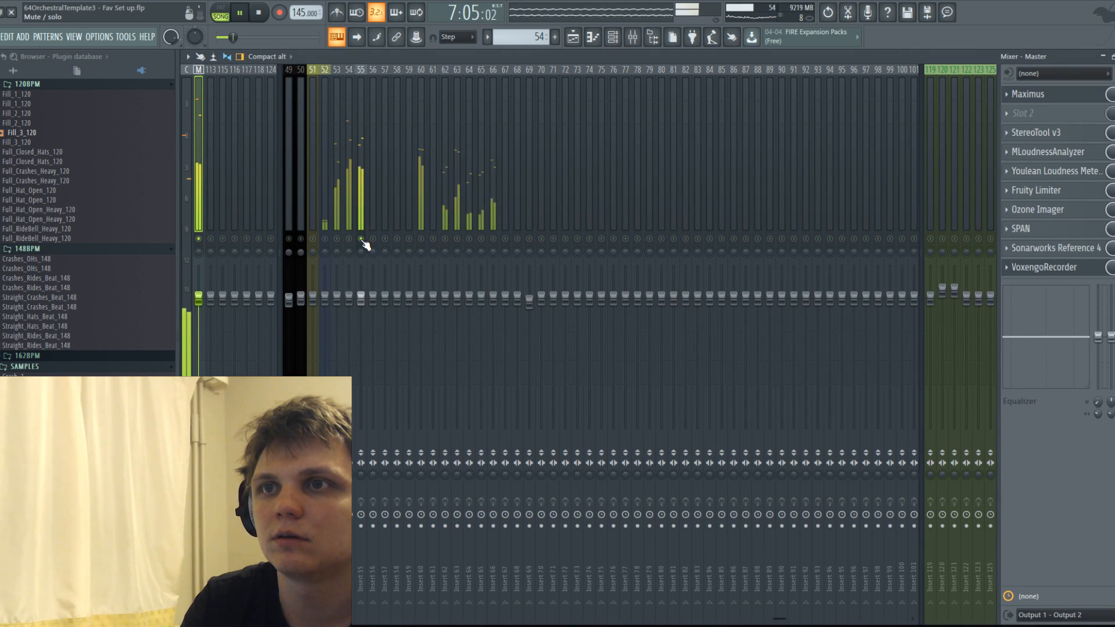
{"action": "right_click", "coordinate": [480, 239]}
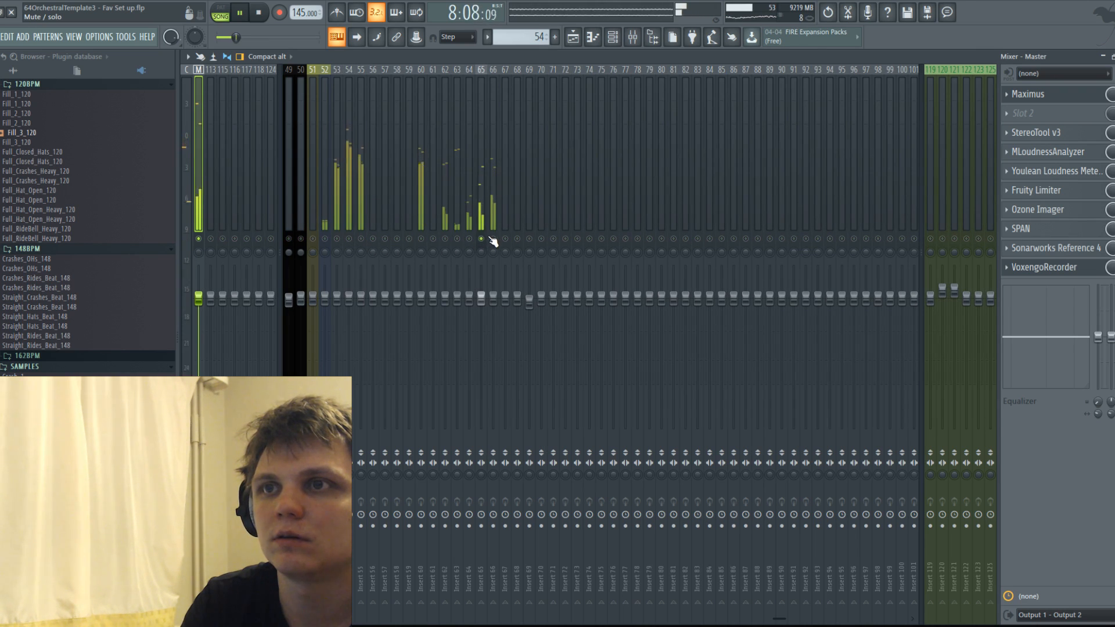
{"action": "right_click", "coordinate": [493, 238]}
{"action": "right_click", "coordinate": [421, 240]}
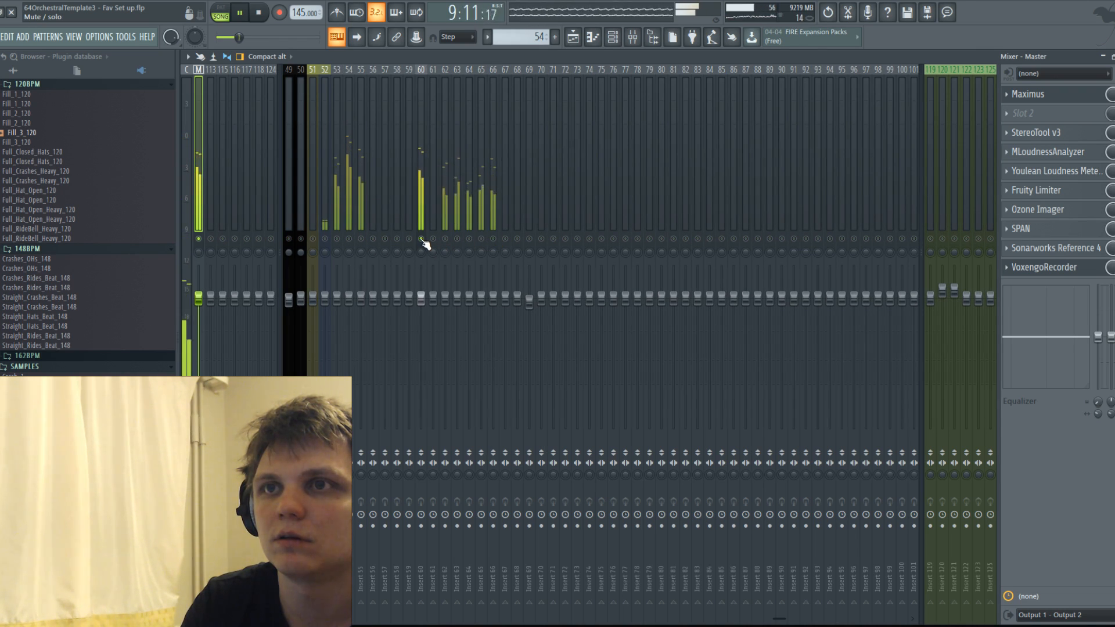
{"action": "right_click", "coordinate": [421, 239]}
Lower the mixer faders of inserts 53, 54, 55 and 60, setting insert 60 to -3.1 dB, and save the project.
{"action": "left_click_drag", "start_coordinate": [421, 298], "coordinate": [421, 318]}
{"action": "mouse_move", "coordinate": [360, 299]}
{"action": "left_mouse_down"}
{"action": "mouse_move", "coordinate": [360, 319]}
{"action": "mouse_move", "coordinate": [336, 308]}
{"action": "mouse_move", "coordinate": [360, 313]}
{"action": "left_mouse_up"}
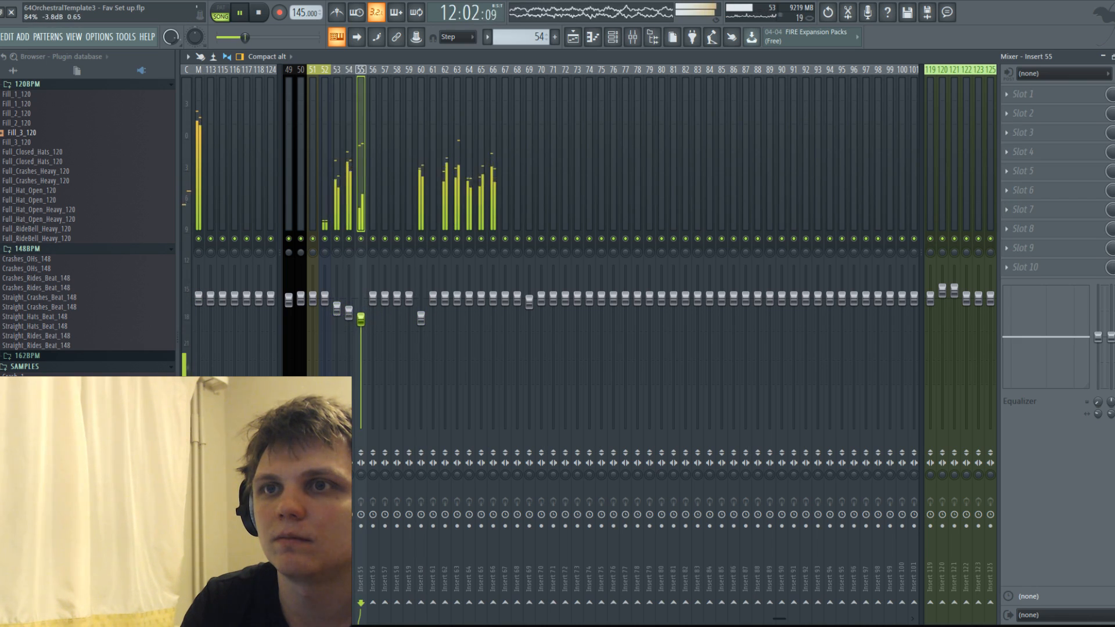
{"action": "left_click", "coordinate": [349, 311]}
{"action": "left_click", "coordinate": [422, 318]}
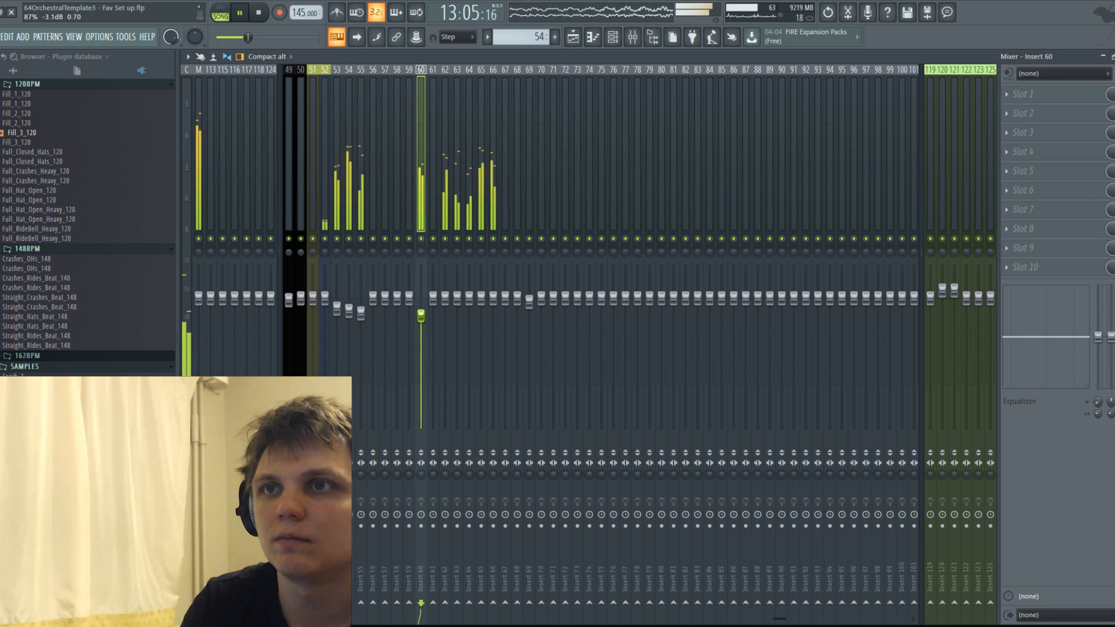
{"action": "key", "text": "ctrl+s"}
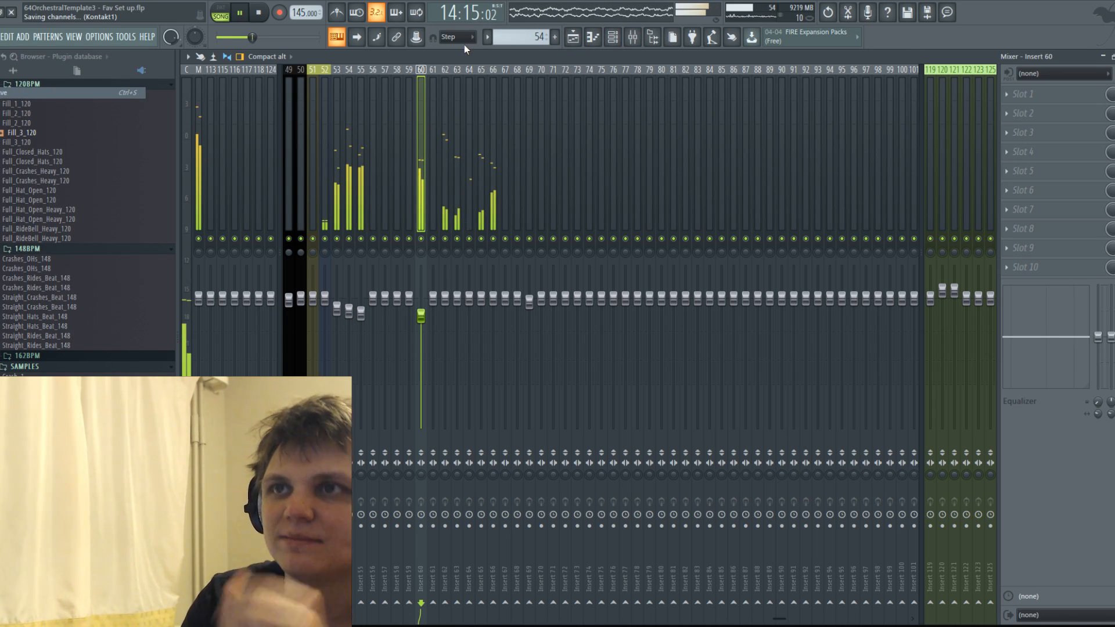
Reopen pattern 54 from the playlist, switch the piano roll to the empty channel 56 and save the project.
{"action": "left_click", "coordinate": [573, 38]}
{"action": "double_click", "coordinate": [532, 189]}
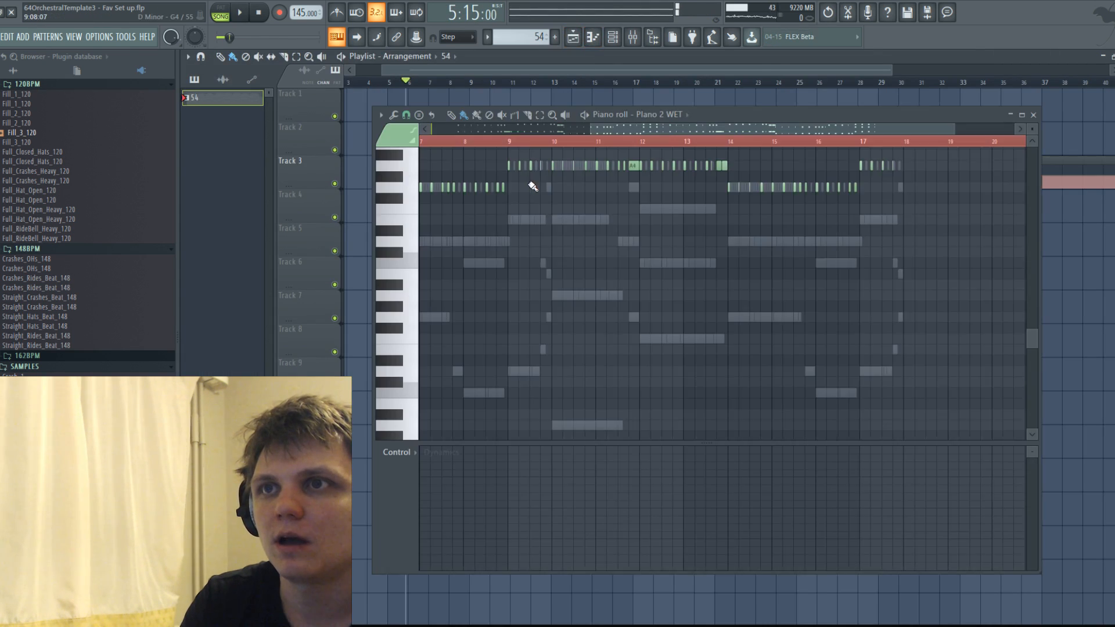
{"action": "left_click", "coordinate": [682, 116]}
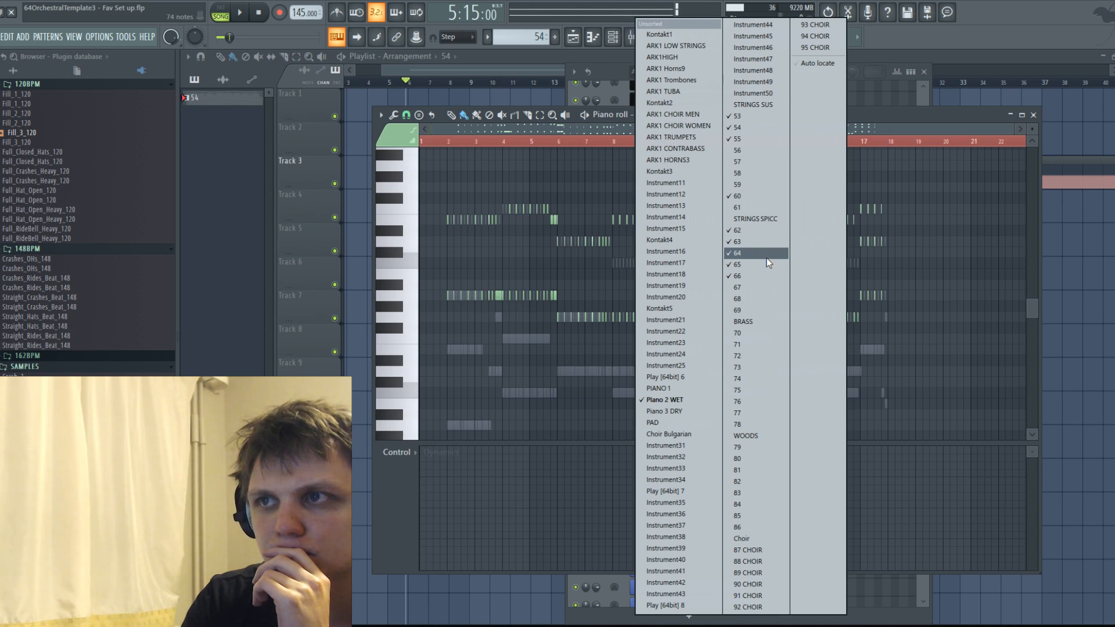
{"action": "left_click", "coordinate": [745, 153]}
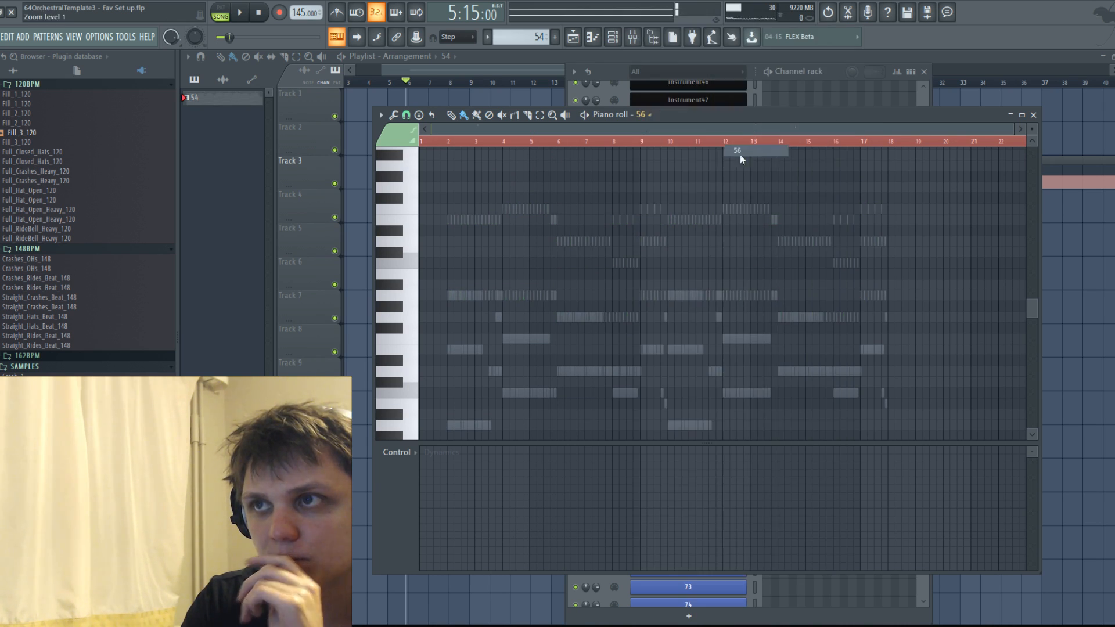
{"action": "scroll", "coordinate": [463, 319], "scroll_direction": "down", "scroll_amount": 5}
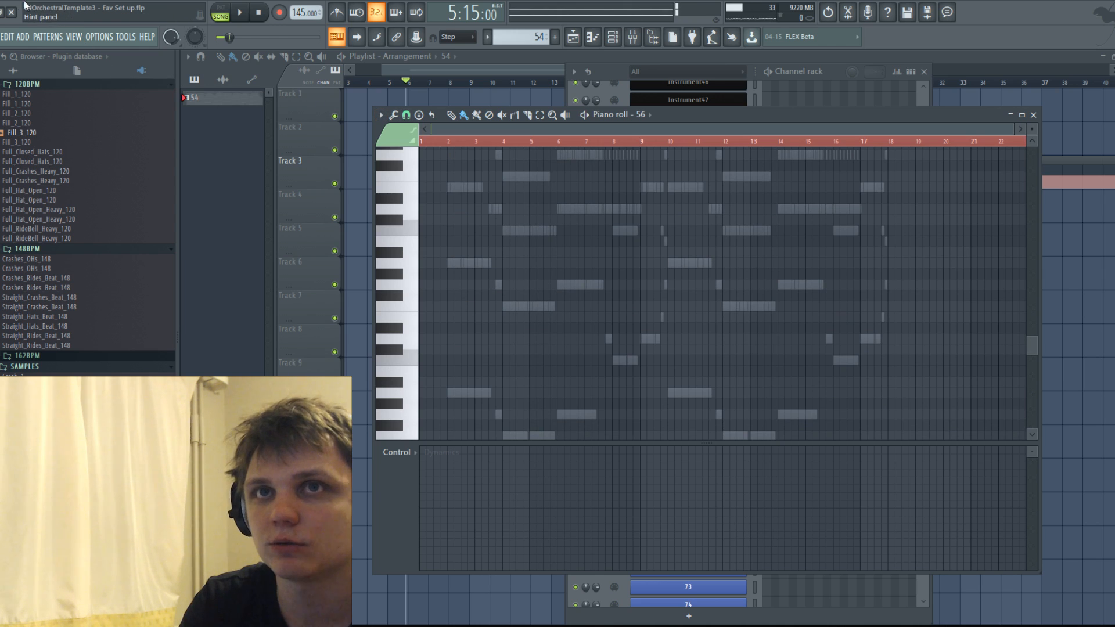
{"action": "left_click", "coordinate": [1, 36]}
{"action": "left_click", "coordinate": [24, 92]}
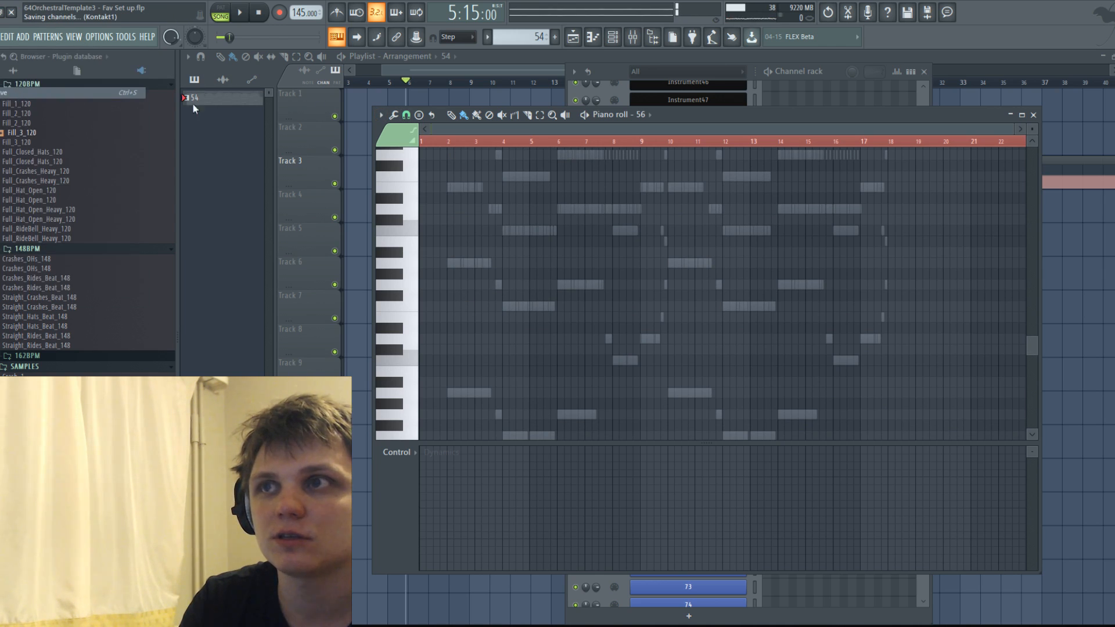
Draw channel 56's opening melody: E4 at bars 2 and 3, short A4 and G4 notes, and a long F4 from bar 4.
{"action": "left_click", "coordinate": [649, 116]}
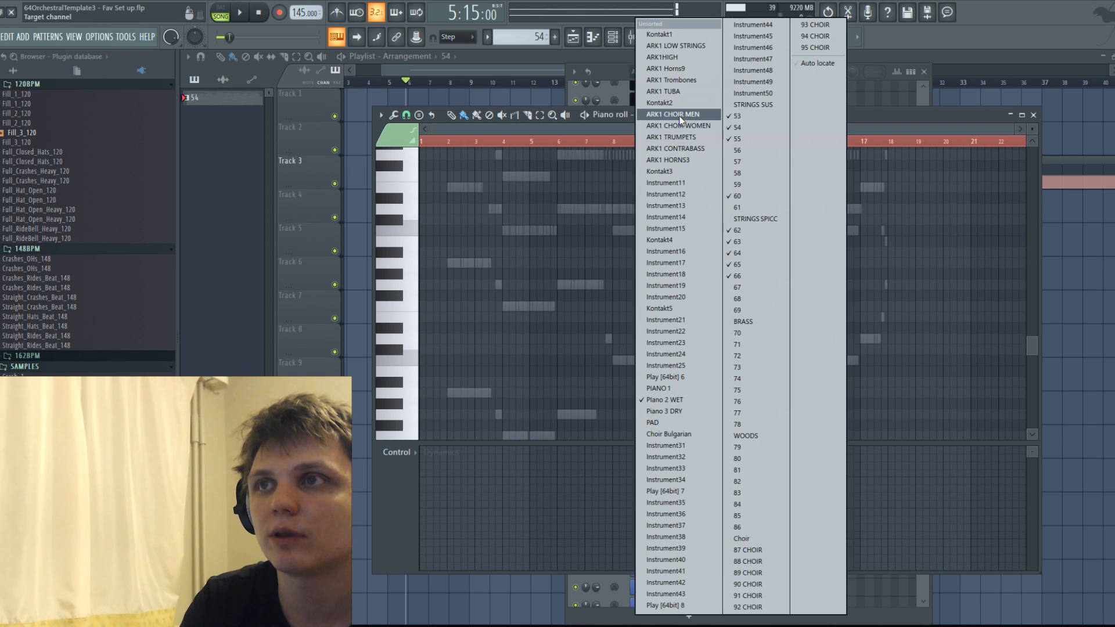
{"action": "left_click", "coordinate": [755, 146]}
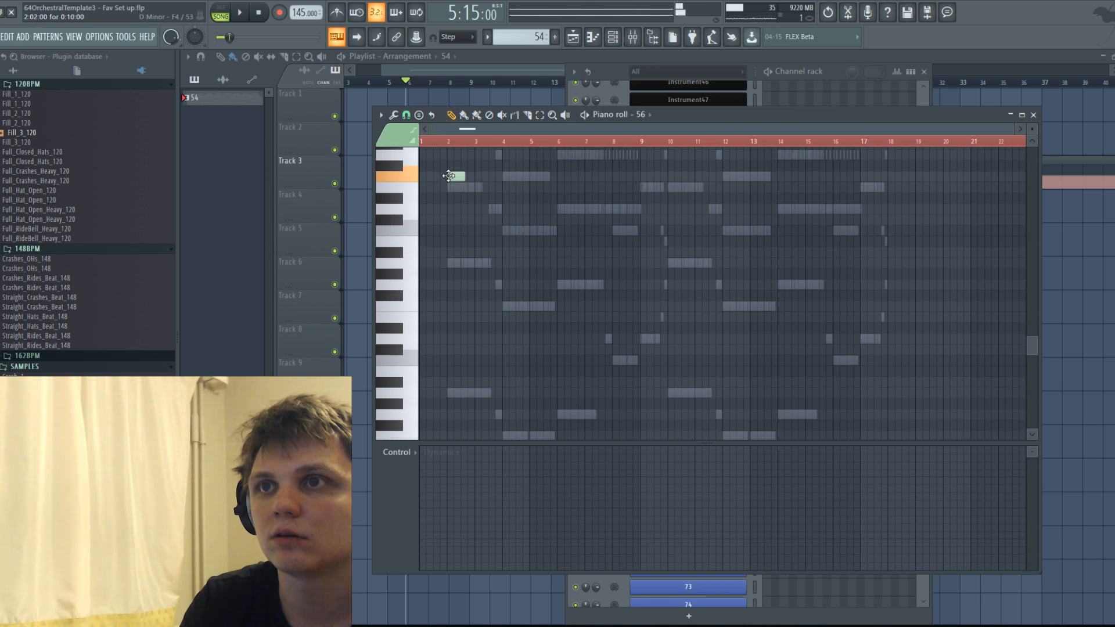
{"action": "scroll", "coordinate": [459, 205], "scroll_direction": "up", "scroll_amount": 2}
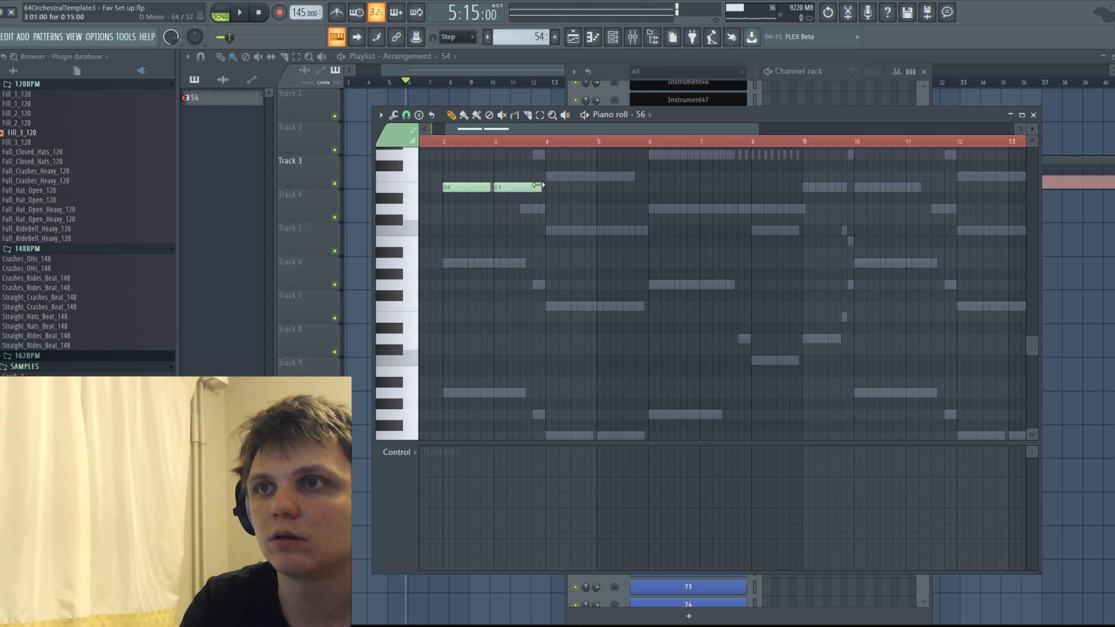
{"action": "scroll", "coordinate": [527, 252], "scroll_direction": "up", "scroll_amount": 3}
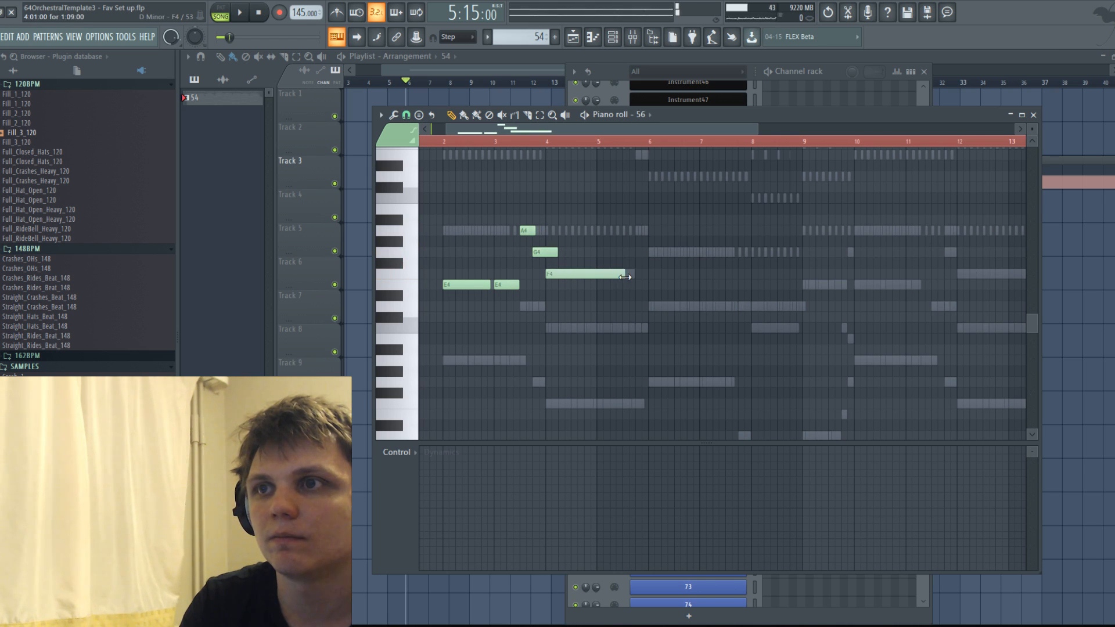
{"action": "key", "text": "space"}
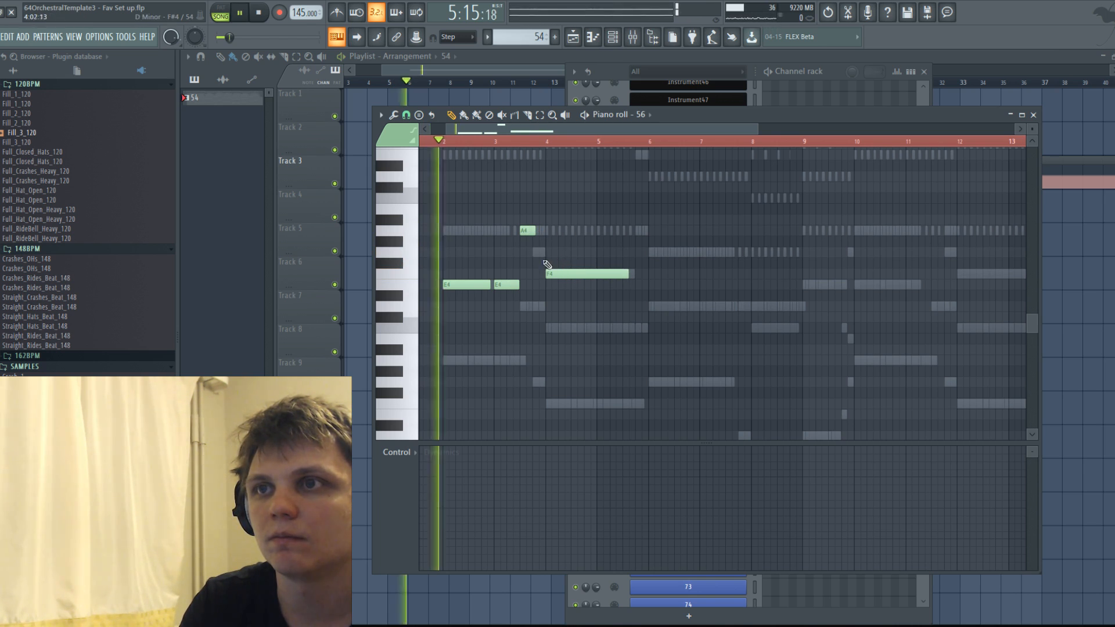
{"action": "left_click_drag", "start_coordinate": [557, 253], "coordinate": [544, 253]}
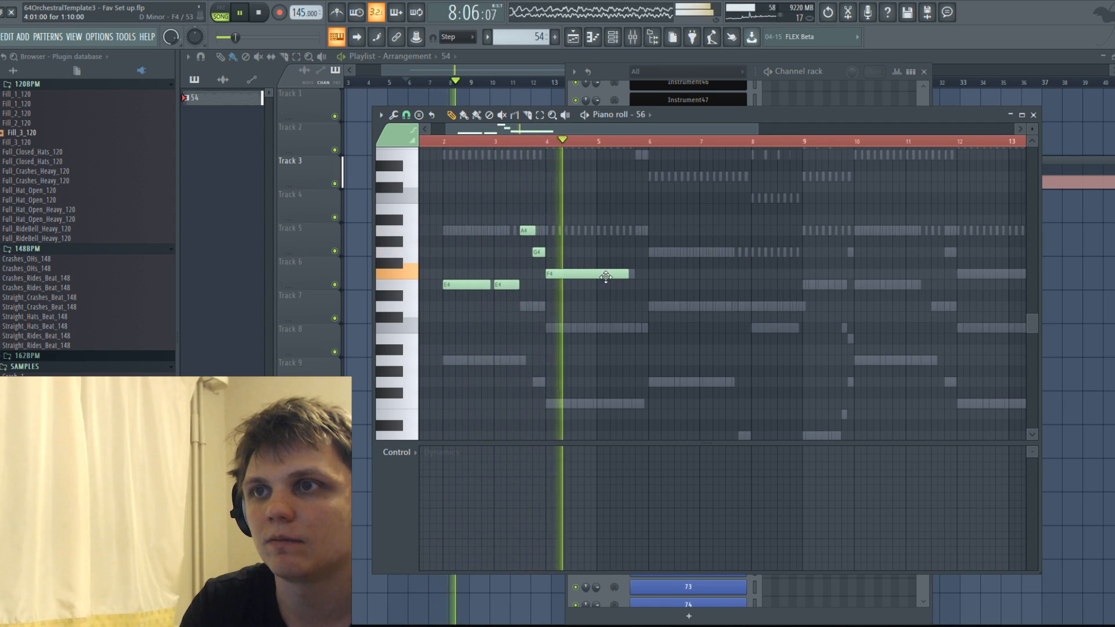
Add an A4 at the end of bar 5 and a long G4 from bar 6, and slightly lengthen the F4 from bar 4.
{"action": "left_click", "coordinate": [626, 233]}
{"action": "left_click", "coordinate": [652, 251]}
{"action": "left_click_drag", "start_coordinate": [659, 252], "coordinate": [735, 253]}
{"action": "key", "text": "space"}
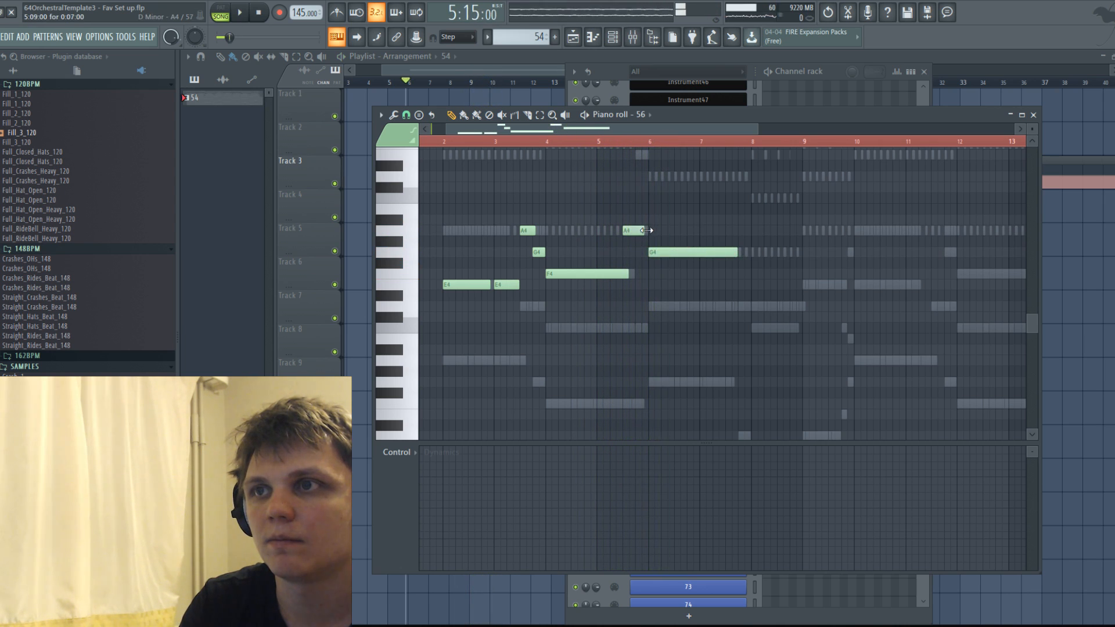
{"action": "key", "text": "space"}
{"action": "left_click_drag", "start_coordinate": [627, 274], "coordinate": [634, 274]}
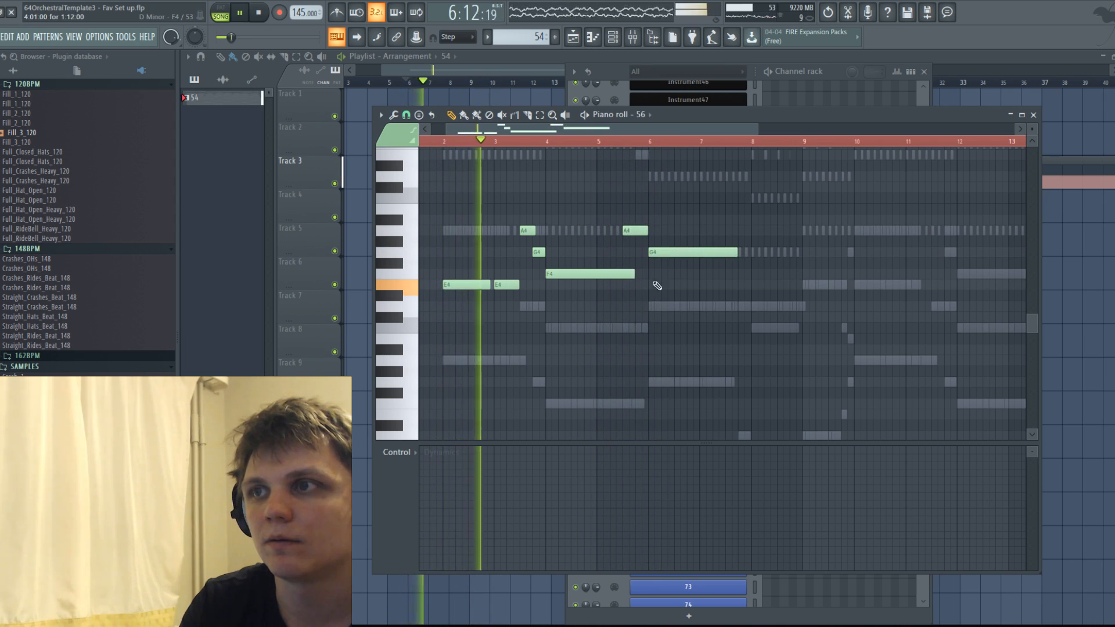
Continue channel 56's melody with a G4 at bar 8, an A4 at bar 9 and a short G4 just before bar 10.
{"action": "left_click", "coordinate": [749, 253]}
{"action": "left_click_drag", "start_coordinate": [836, 254], "coordinate": [825, 227]}
{"action": "left_click", "coordinate": [803, 231]}
{"action": "left_click", "coordinate": [746, 252]}
{"action": "left_click", "coordinate": [746, 231]}
{"action": "right_click", "coordinate": [820, 231]}
{"action": "key", "text": "space"}
{"action": "scroll", "coordinate": [554, 251], "scroll_direction": "down", "scroll_amount": 3}
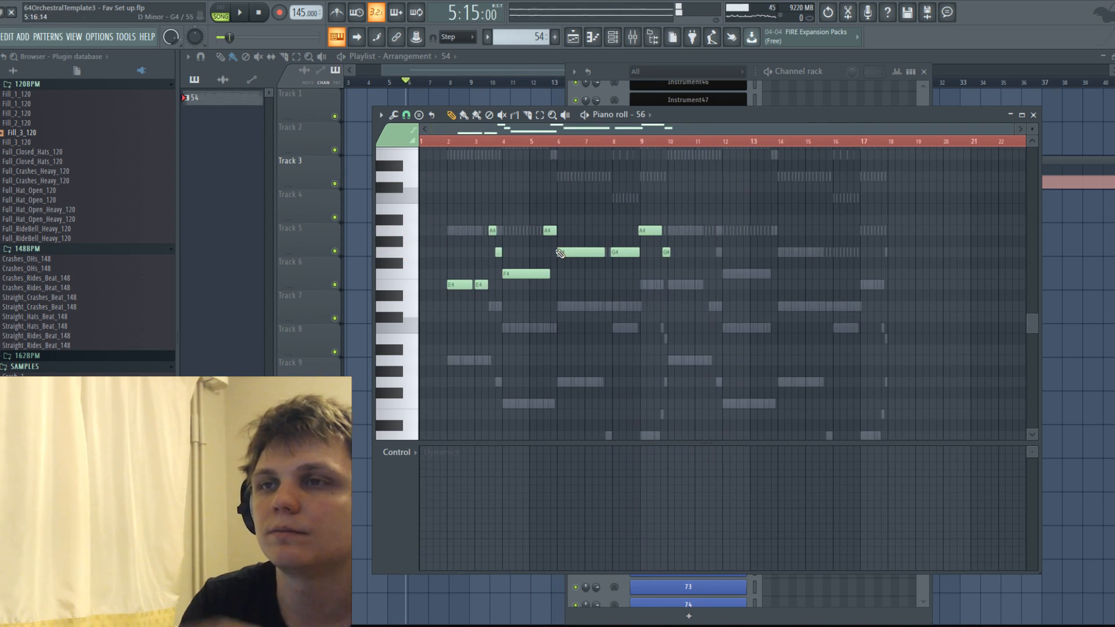
Play back channel 56's new melody from its start and save the project.
{"action": "key", "text": "space"}
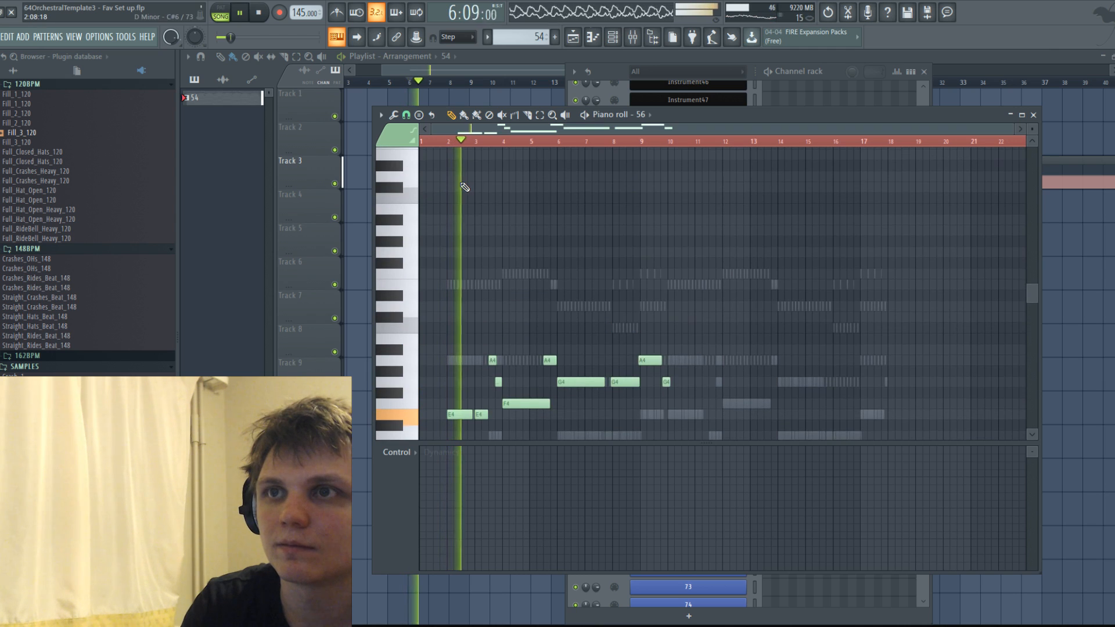
{"action": "key", "text": "space"}
{"action": "scroll", "coordinate": [489, 179], "scroll_direction": "up", "scroll_amount": 3}
{"action": "left_click", "coordinate": [2, 37]}
{"action": "left_click", "coordinate": [4, 93]}
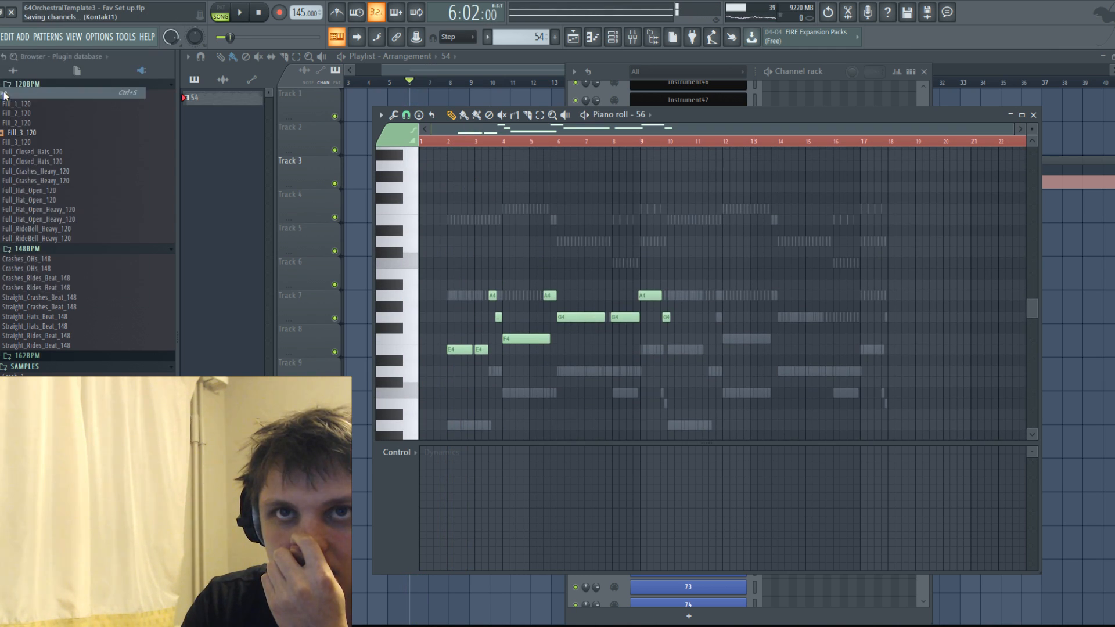
Check the channel rack and channel 56's piano roll, and bring up the mixer.
{"action": "left_click", "coordinate": [613, 37]}
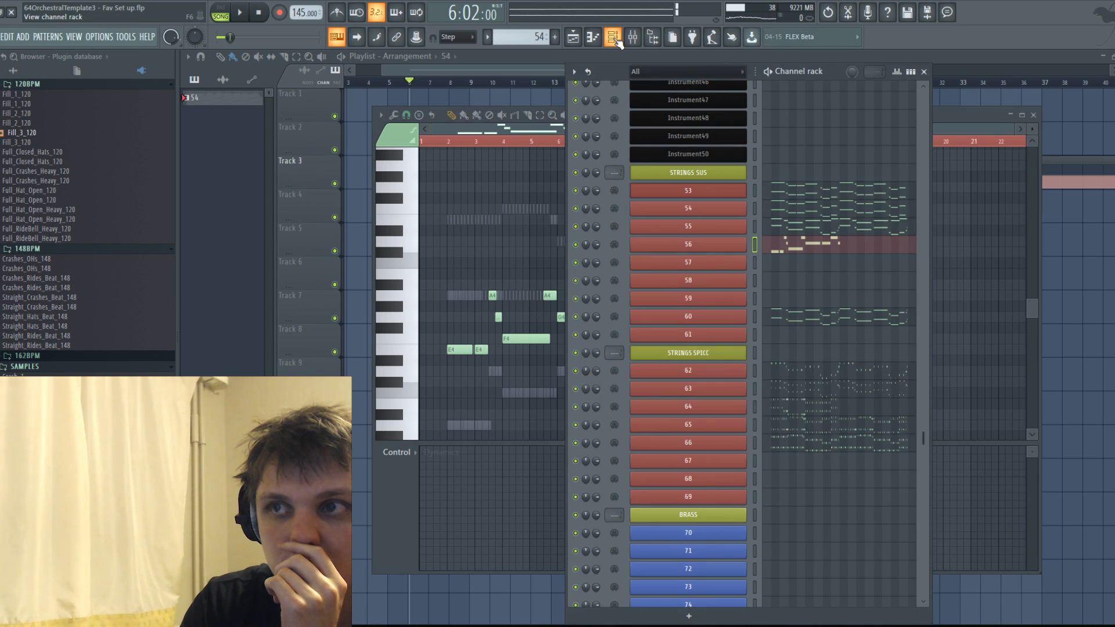
{"action": "left_click", "coordinate": [594, 37]}
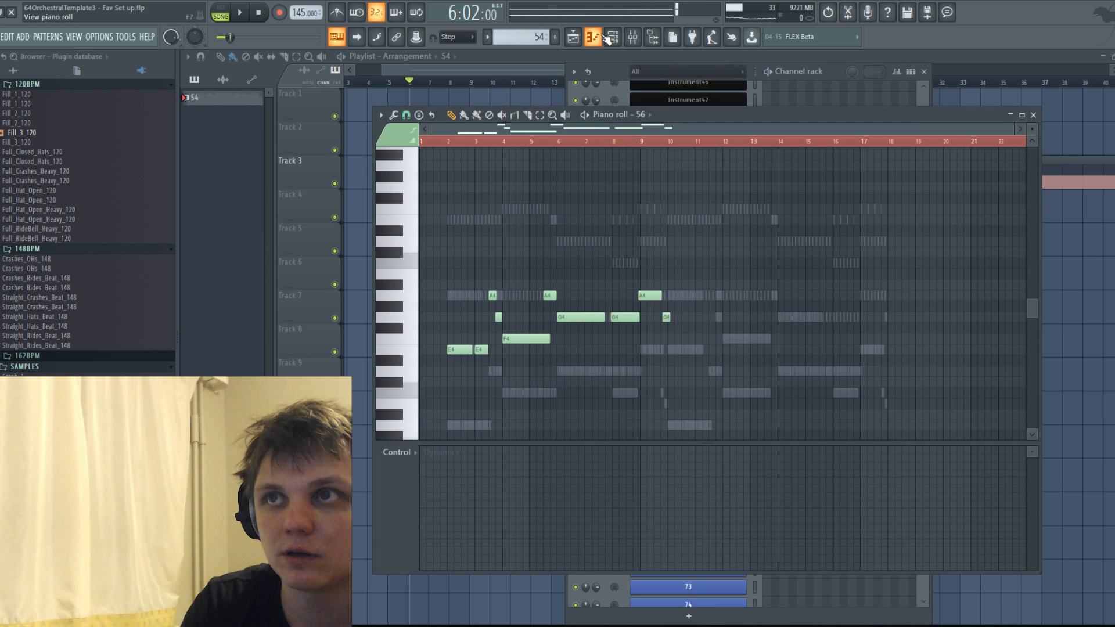
{"action": "left_click", "coordinate": [596, 37]}
{"action": "left_click", "coordinate": [613, 37]}
{"action": "key", "text": "F9"}
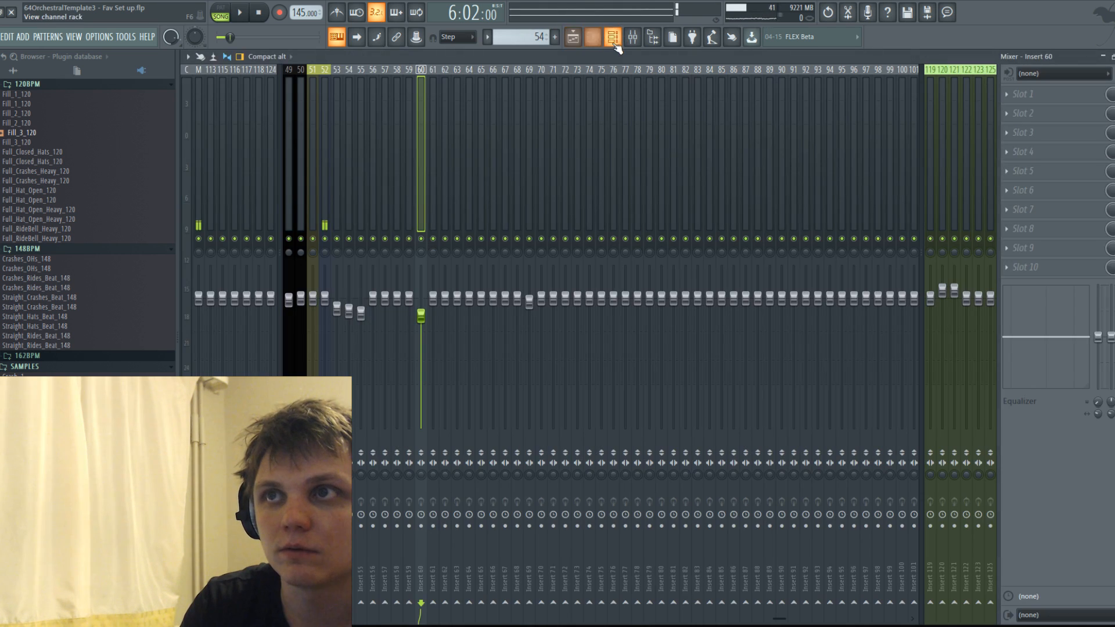
Play the song with the mixer open and lower insert 56's level to about match insert 55.
{"action": "key", "text": "space"}
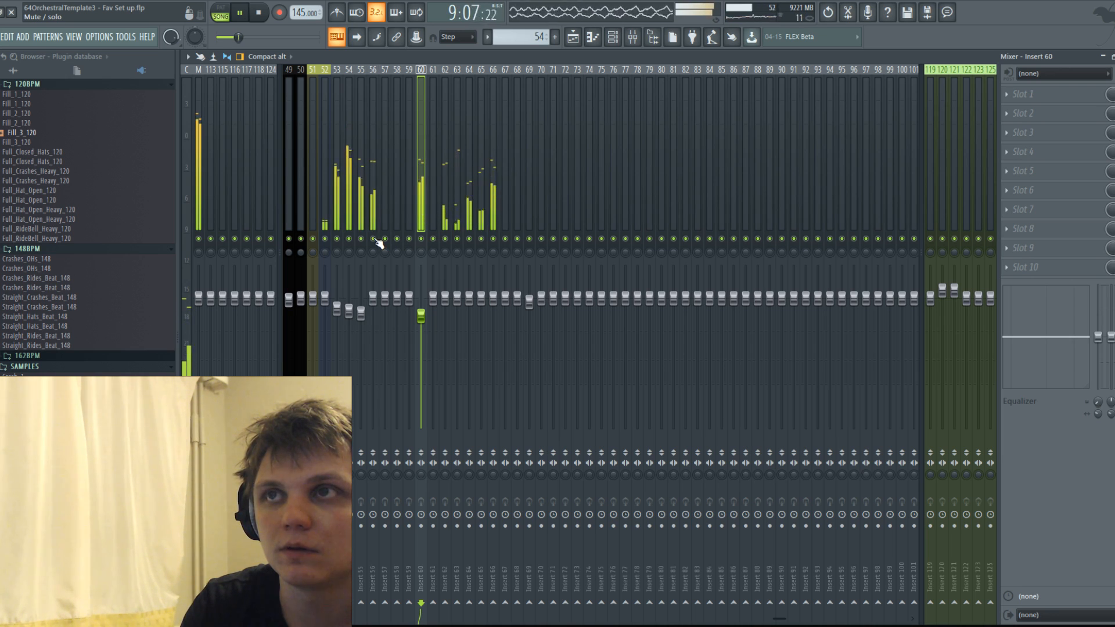
{"action": "left_click_drag", "start_coordinate": [373, 298], "coordinate": [376, 321]}
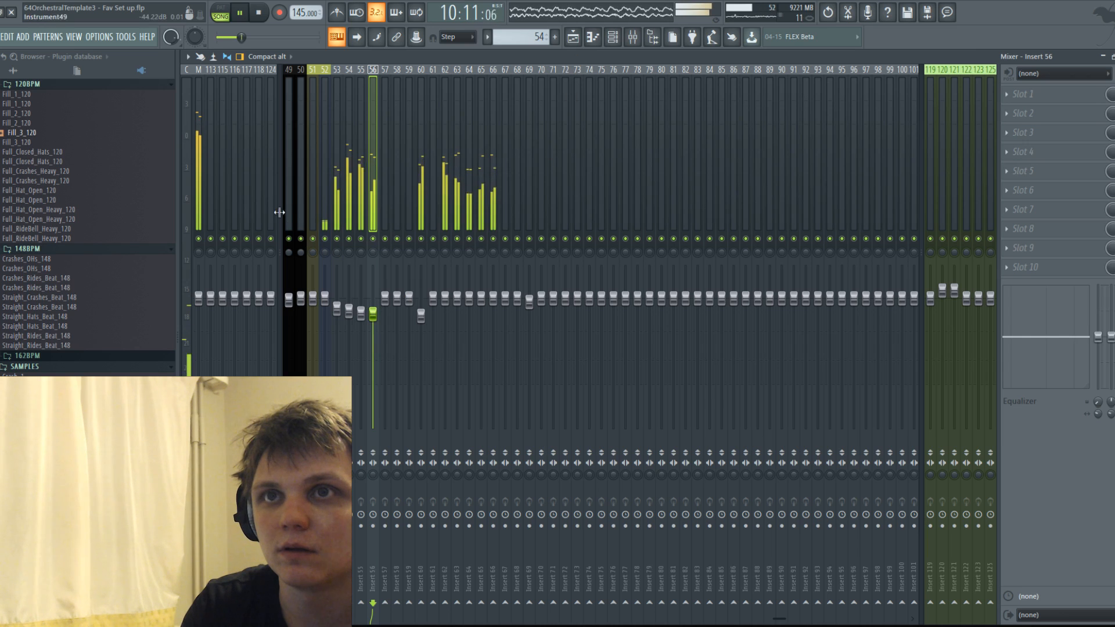
{"action": "key", "text": "space"}
Examine the master track's spectrum and levels in SPAN during playback.
{"action": "left_click", "coordinate": [199, 165]}
{"action": "left_click", "coordinate": [1036, 230]}
{"action": "key", "text": "space"}
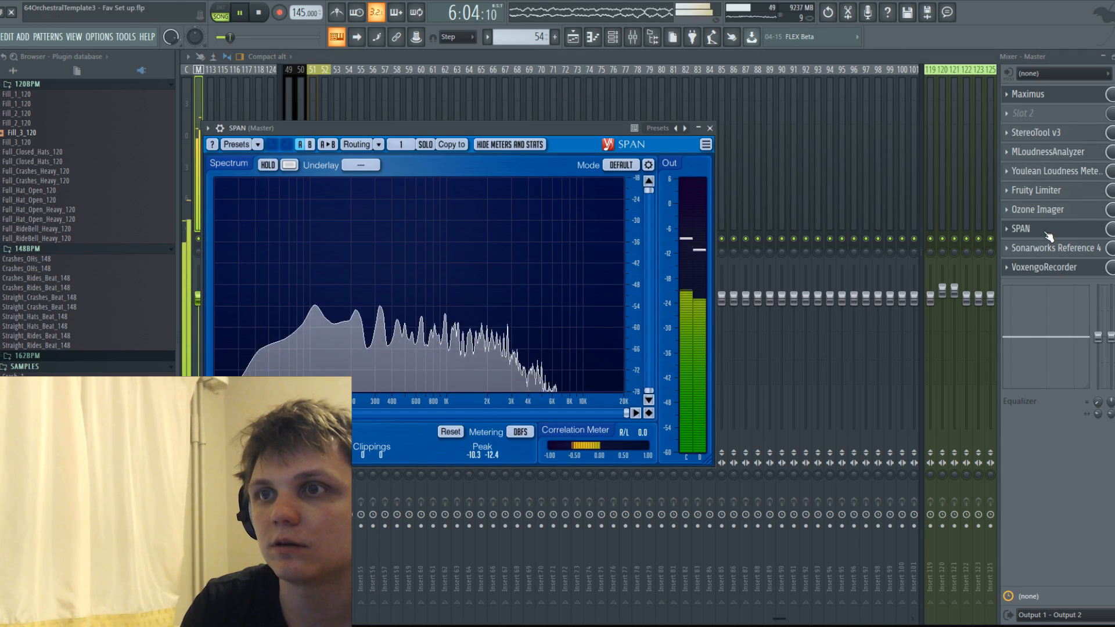
{"action": "left_click", "coordinate": [709, 128]}
{"action": "key", "text": "space"}
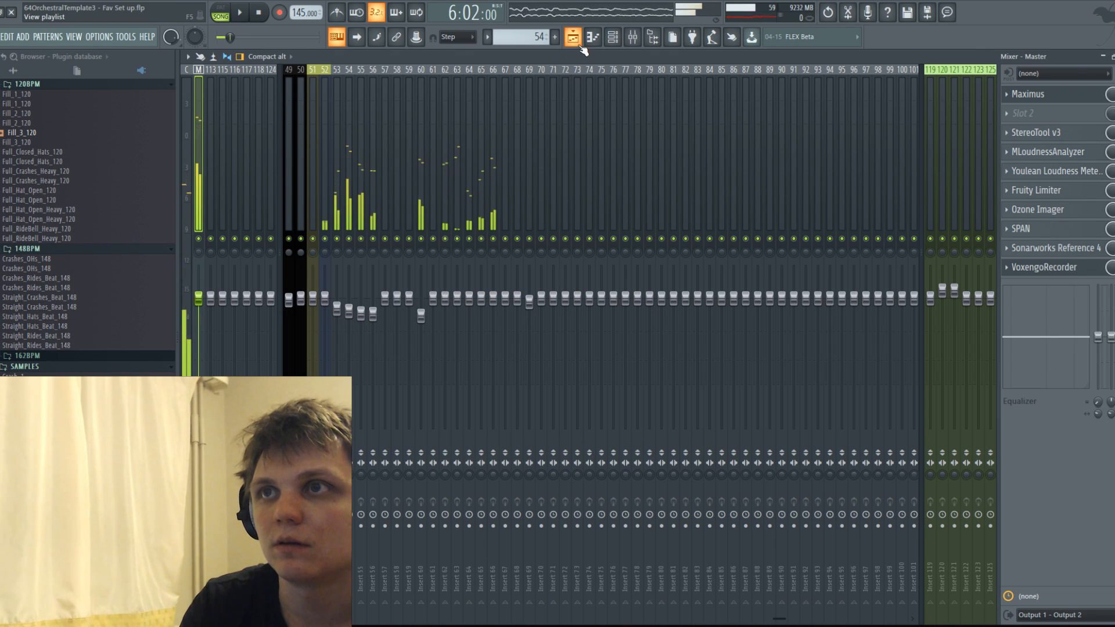
Return to the playlist, open the pattern's piano roll and switch it to channel 57.
{"action": "left_click", "coordinate": [573, 36]}
{"action": "double_click", "coordinate": [462, 185]}
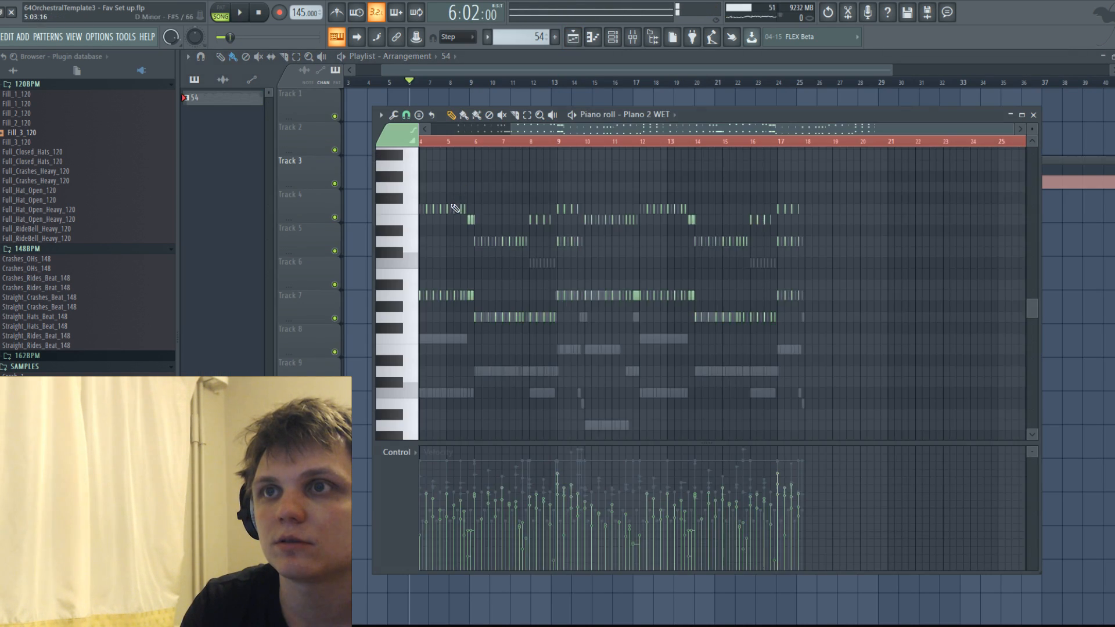
{"action": "left_click", "coordinate": [653, 114]}
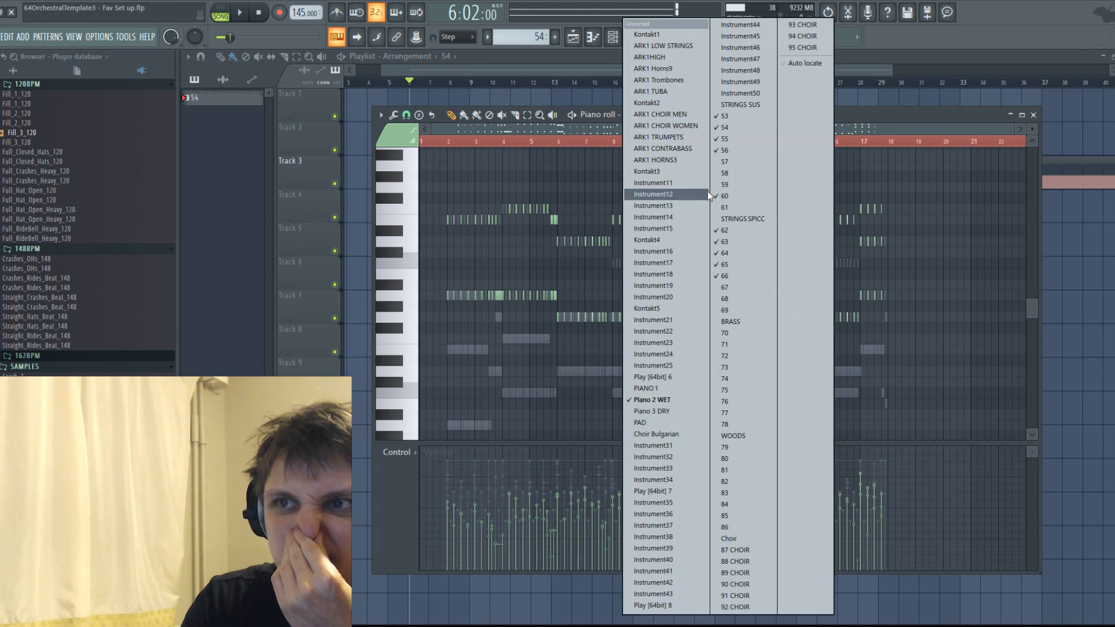
{"action": "left_click", "coordinate": [734, 163]}
{"action": "scroll", "coordinate": [453, 238], "scroll_direction": "down", "scroll_amount": 3}
{"action": "scroll", "coordinate": [459, 237], "scroll_direction": "up", "scroll_amount": 3}
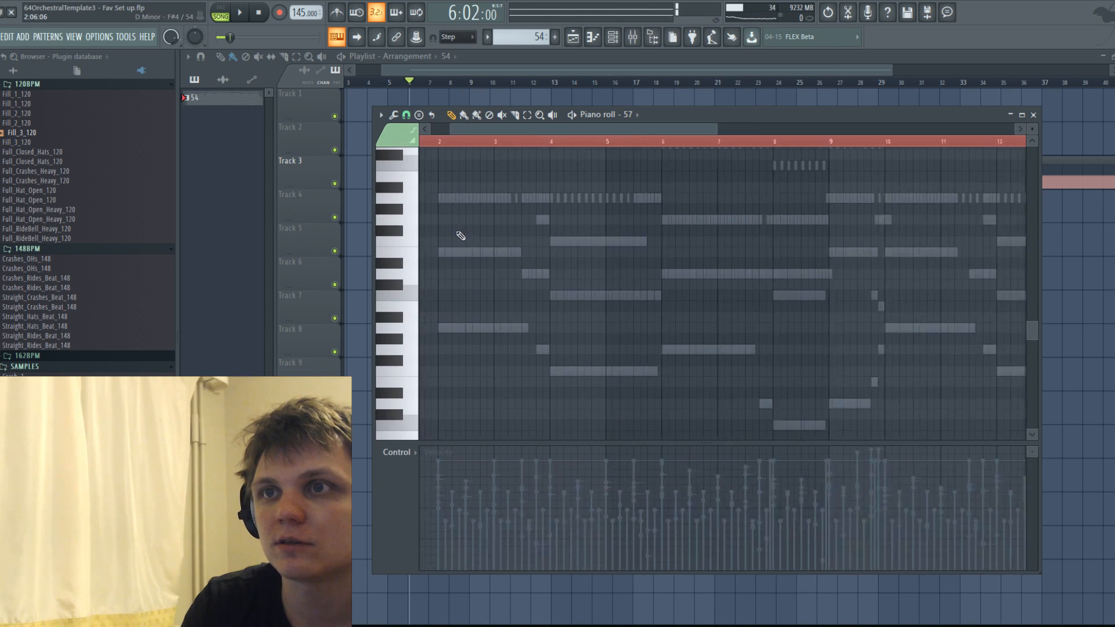
Draw channel 57's line: a long A4 from bar 2, a short G4 before bar 4, a long A4 at bar 4 and a sustained G4 from bar 6.
{"action": "left_click", "coordinate": [442, 198]}
{"action": "key", "text": "space"}
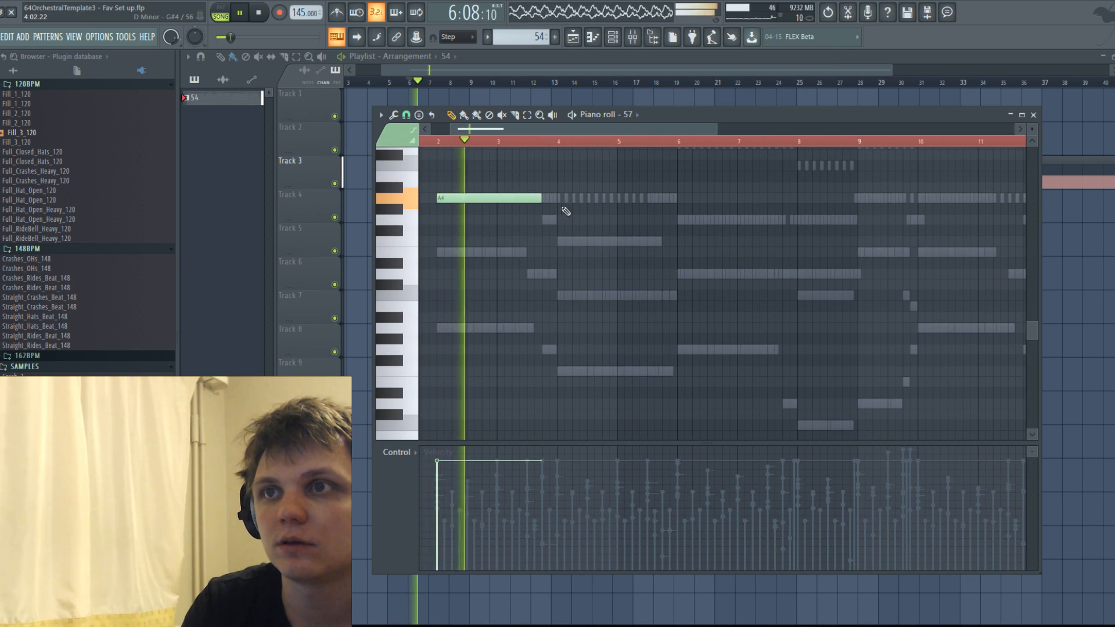
{"action": "key", "text": "space"}
{"action": "left_click", "coordinate": [547, 220]}
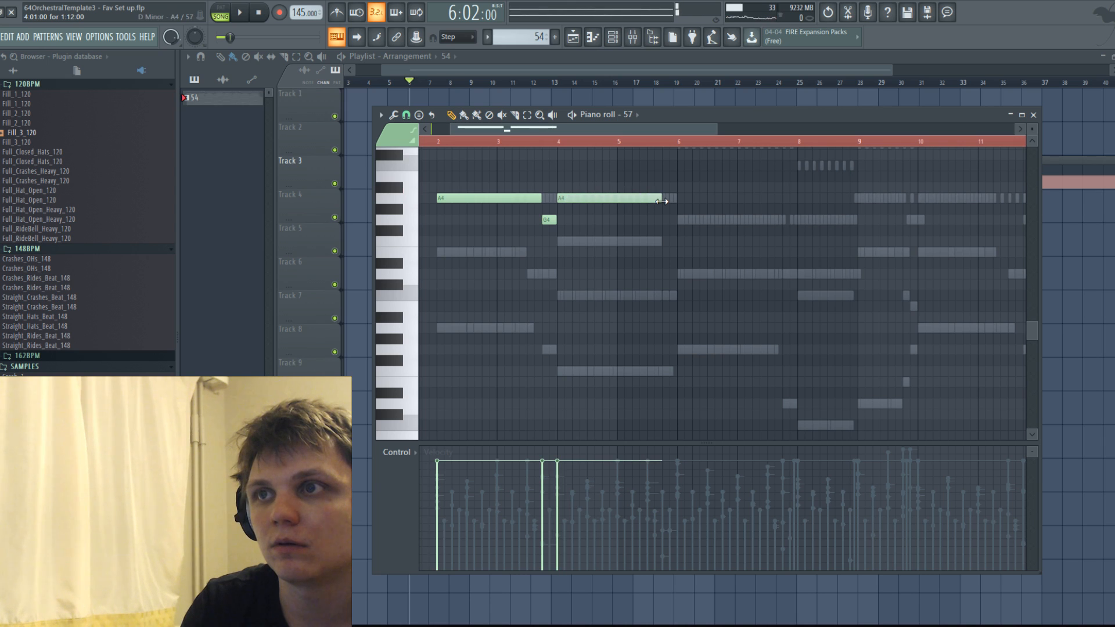
{"action": "left_click", "coordinate": [692, 222]}
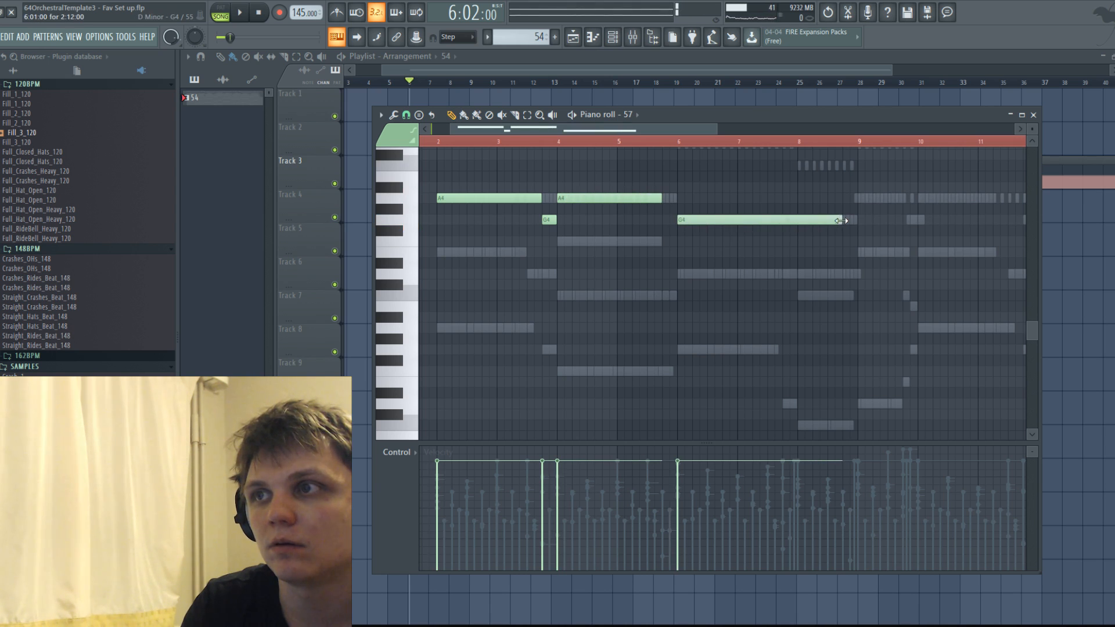
Switch the piano roll to channel 58 and draw half-bar notes A4, B4 and C5 rising from bar 2.
{"action": "scroll", "coordinate": [739, 312], "scroll_direction": "up", "scroll_amount": 5}
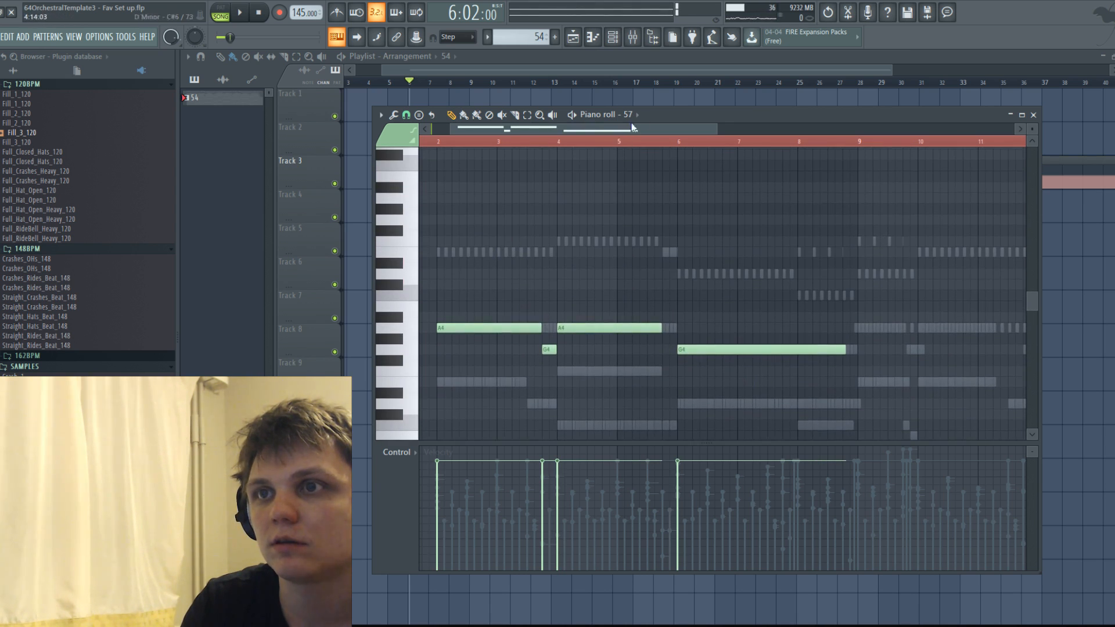
{"action": "left_click", "coordinate": [628, 115]}
{"action": "left_click", "coordinate": [743, 174]}
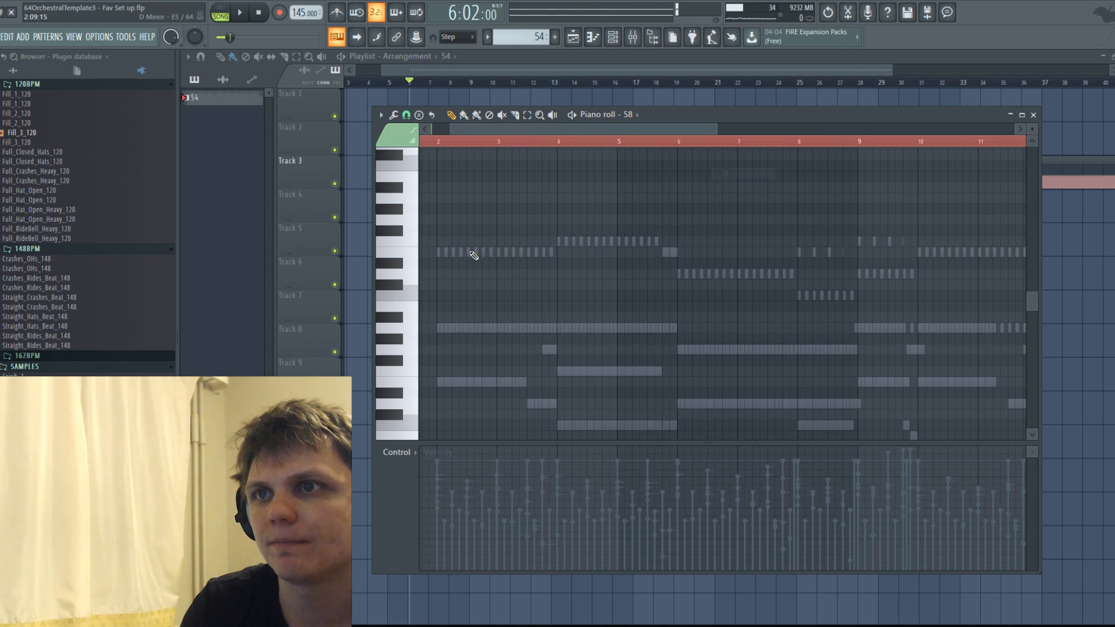
{"action": "left_click_drag", "start_coordinate": [570, 254], "coordinate": [563, 321]}
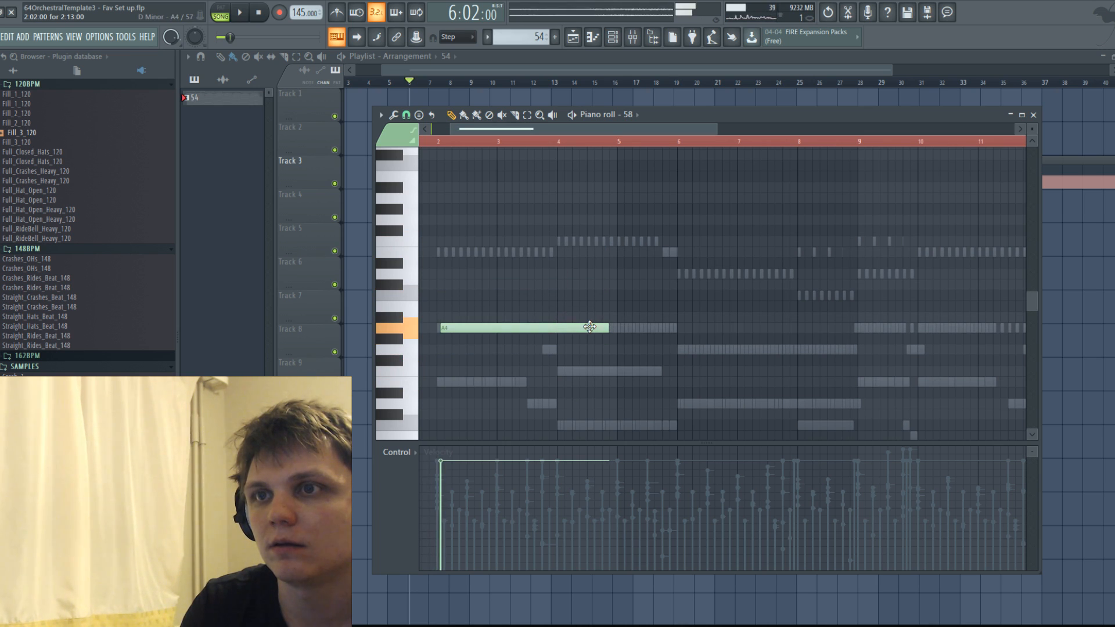
{"action": "double_click", "coordinate": [590, 327]}
{"action": "left_click", "coordinate": [631, 236]}
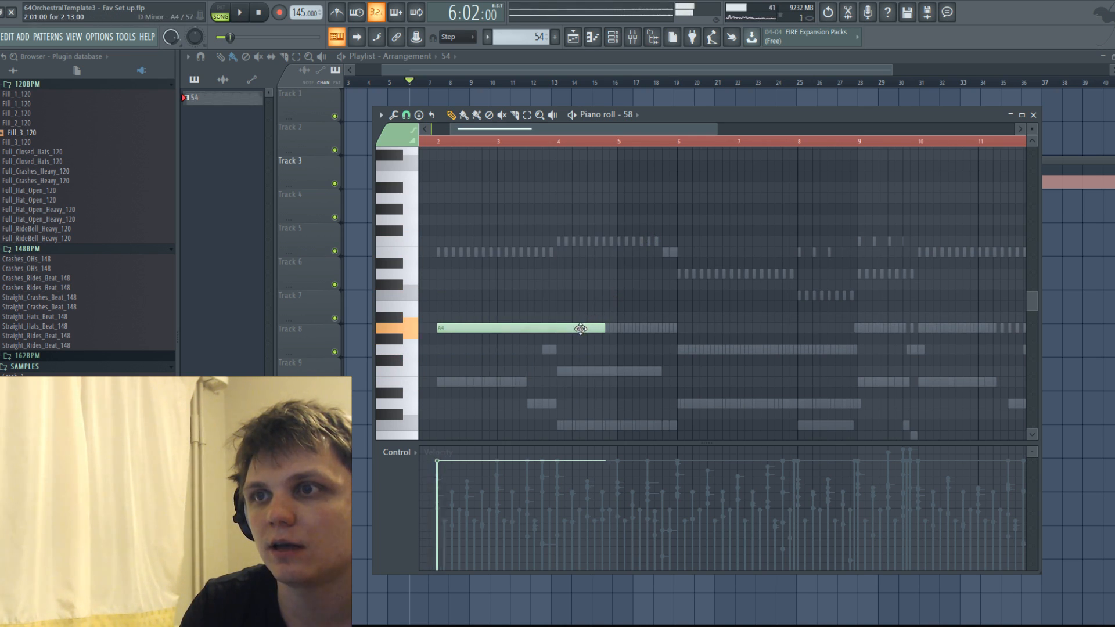
{"action": "left_click_drag", "start_coordinate": [606, 328], "coordinate": [447, 342]}
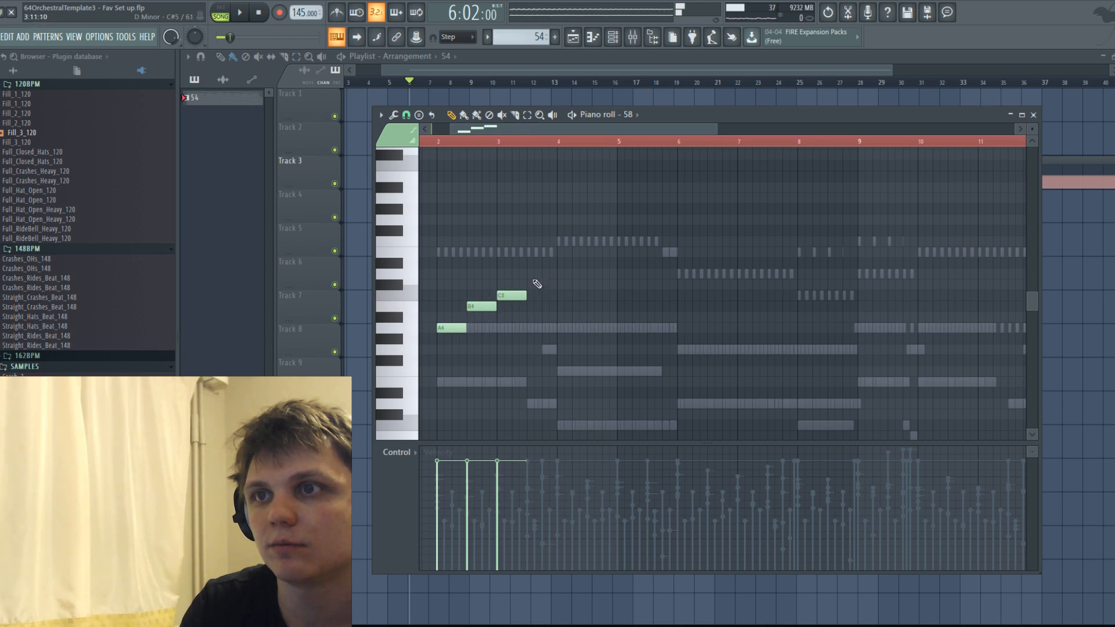
Try continuing channel 58's rise with E5 in bar 3 and F5 at bar 4, testing a passing D5 between C5 and E5.
{"action": "left_click_drag", "start_coordinate": [544, 271], "coordinate": [544, 252]}
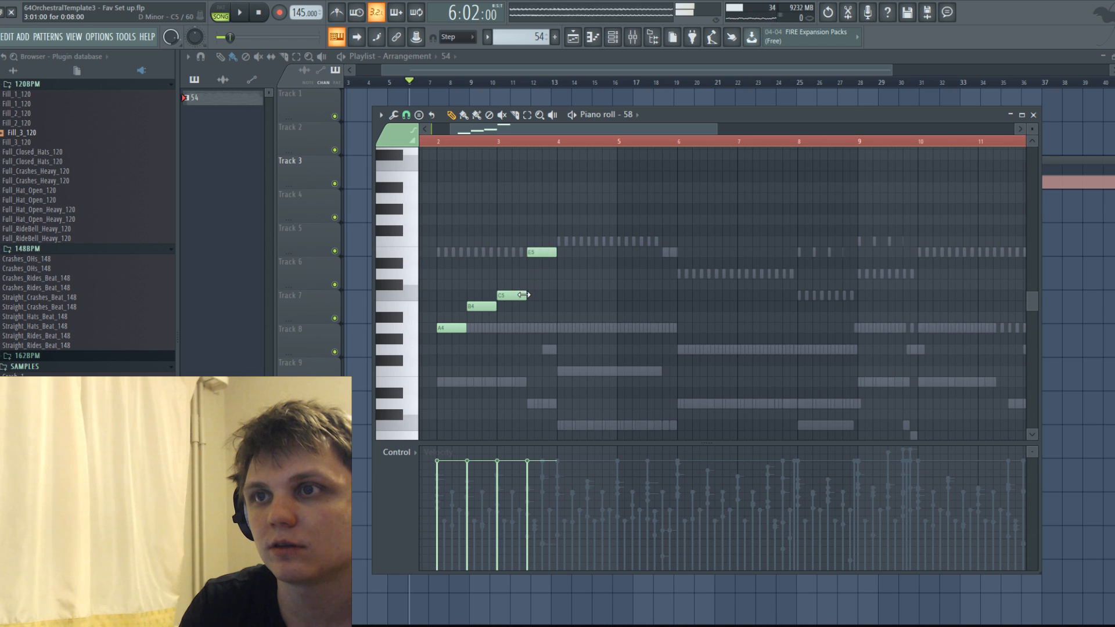
{"action": "left_click", "coordinate": [515, 274]}
{"action": "key", "text": "space"}
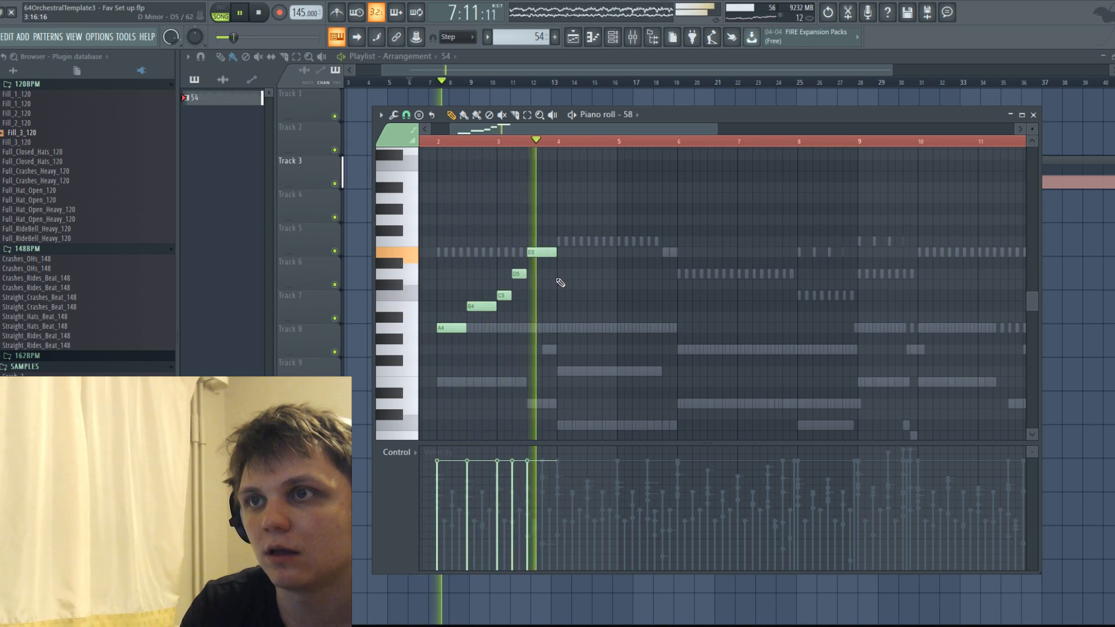
{"action": "left_click", "coordinate": [562, 241]}
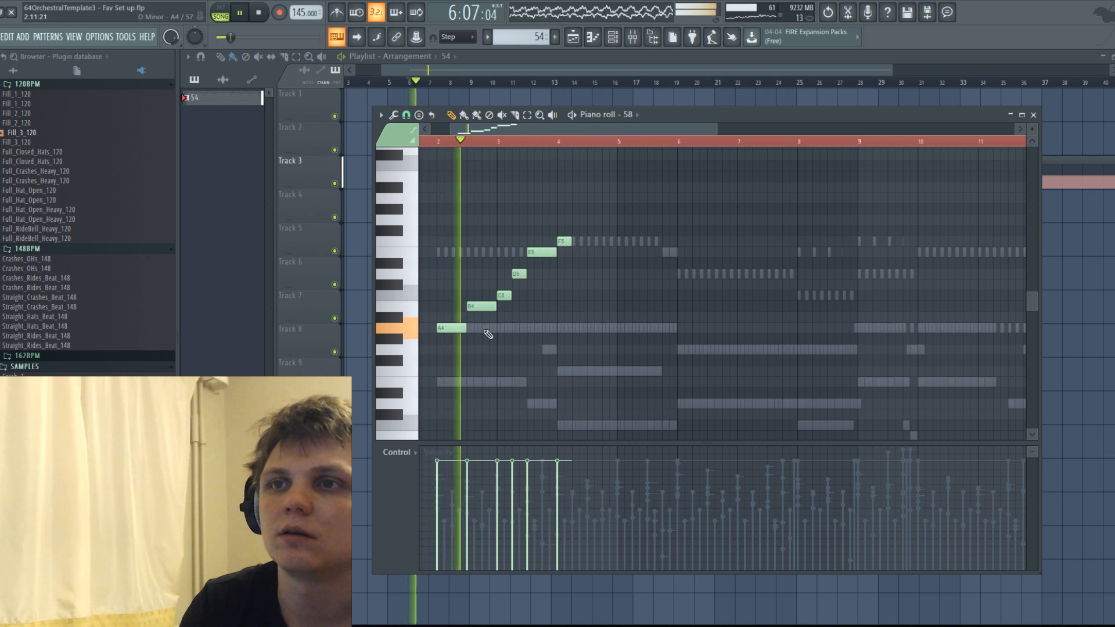
{"action": "right_click", "coordinate": [518, 274]}
{"action": "key", "text": "space"}
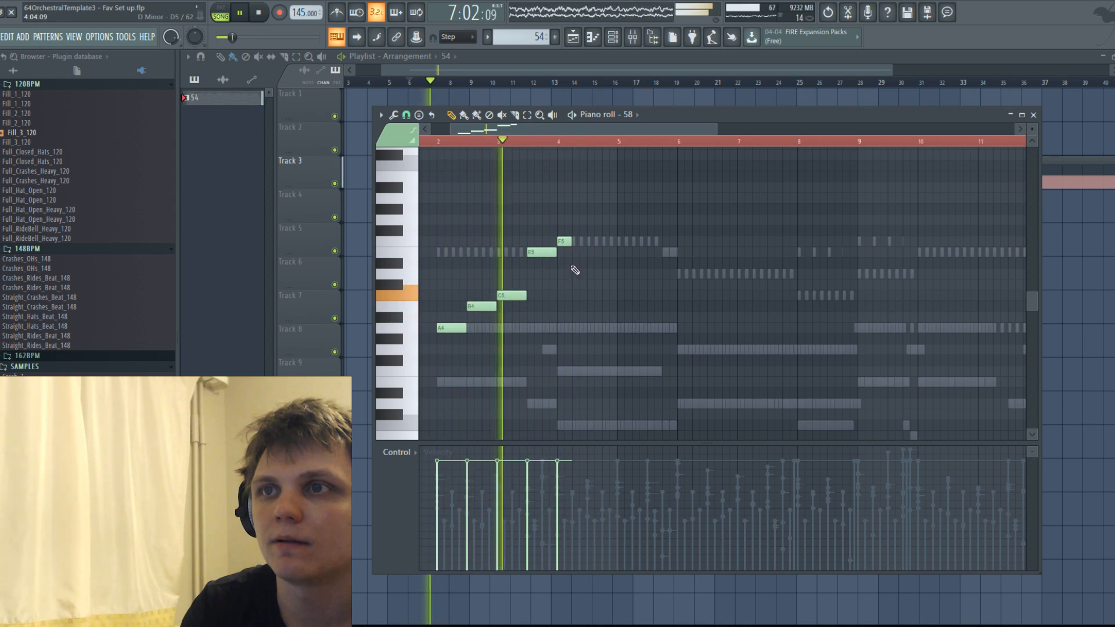
Lengthen the F5 into late bar 5, add a D5 near bar 6, and try E5 and C5 as the short note before it.
{"action": "left_click_drag", "start_coordinate": [570, 244], "coordinate": [647, 242]}
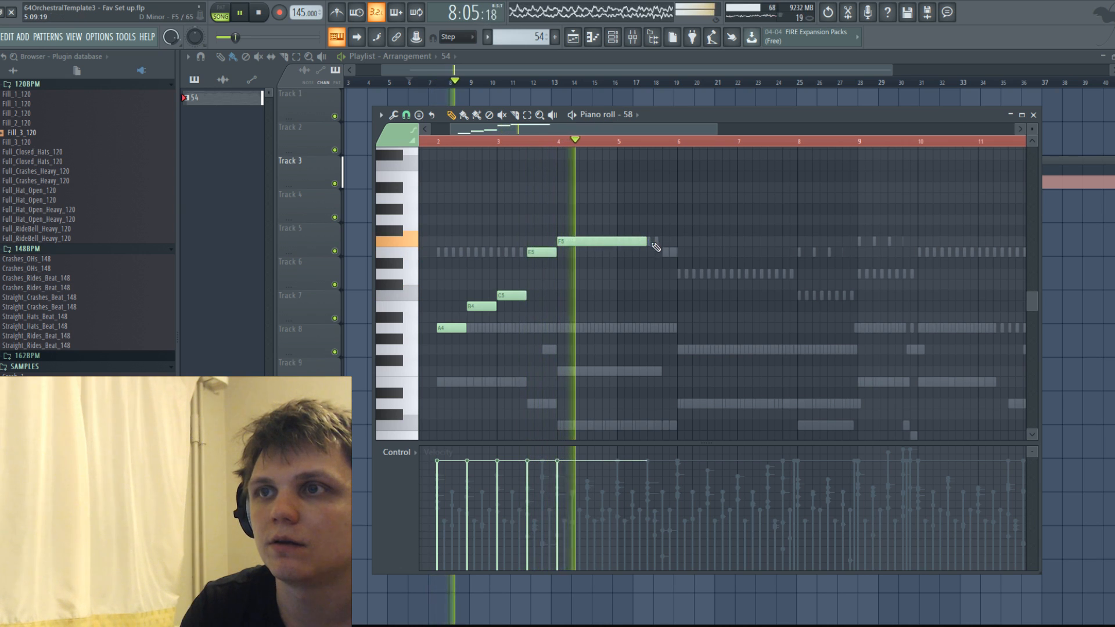
{"action": "left_click", "coordinate": [666, 253]}
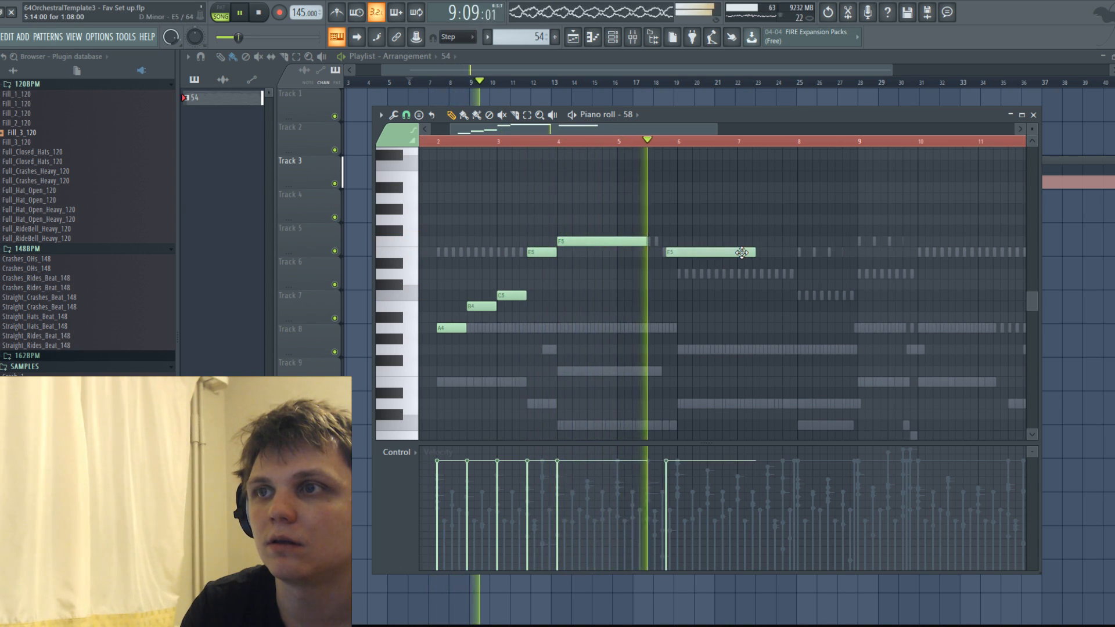
{"action": "key", "text": "space"}
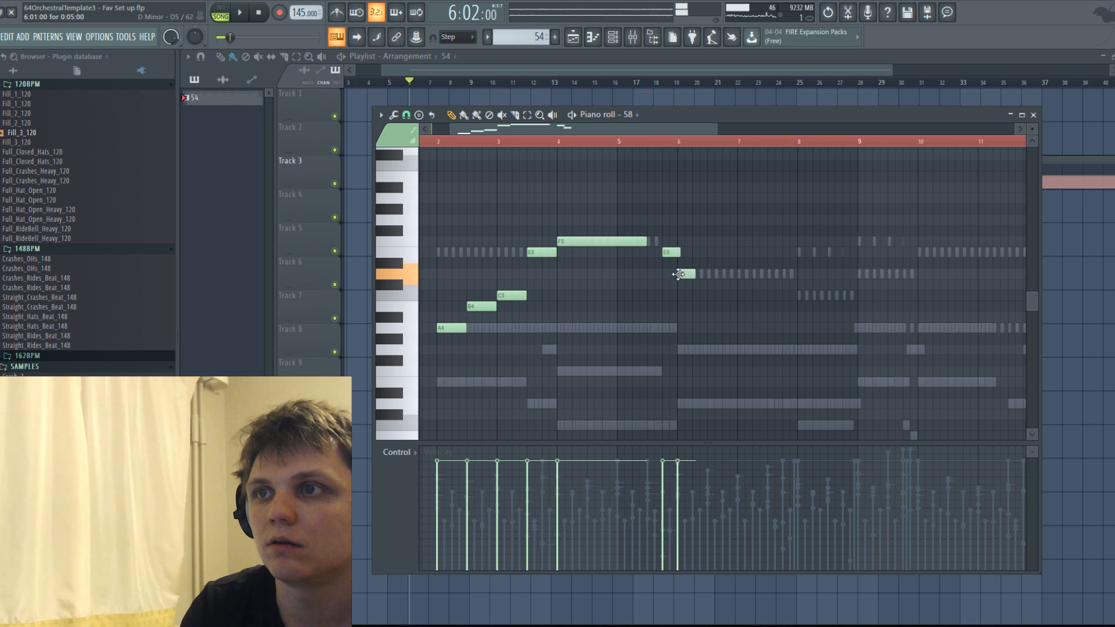
{"action": "left_click_drag", "start_coordinate": [668, 252], "coordinate": [667, 296]}
{"action": "key", "text": "space"}
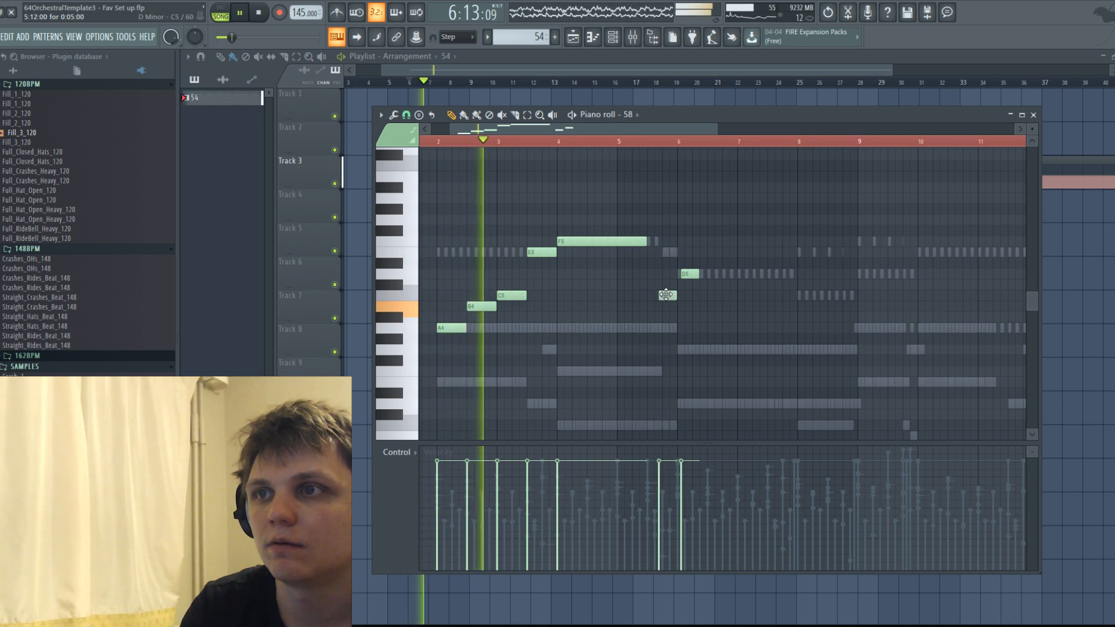
{"action": "scroll", "coordinate": [680, 294], "scroll_direction": "down", "scroll_amount": 2}
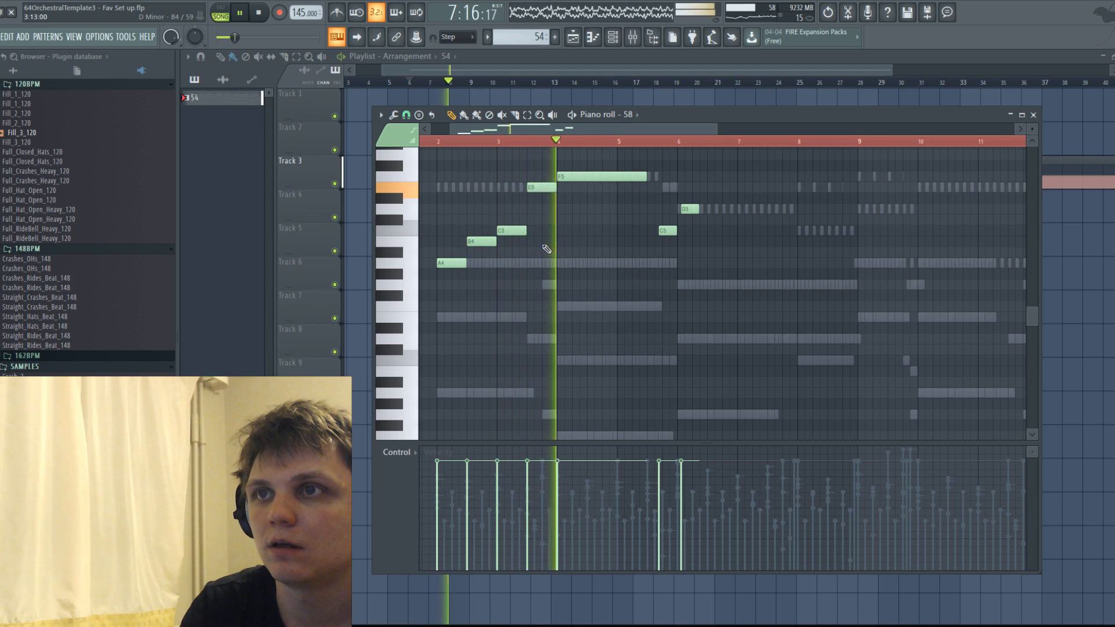
{"action": "scroll", "coordinate": [571, 252], "scroll_direction": "up", "scroll_amount": 2}
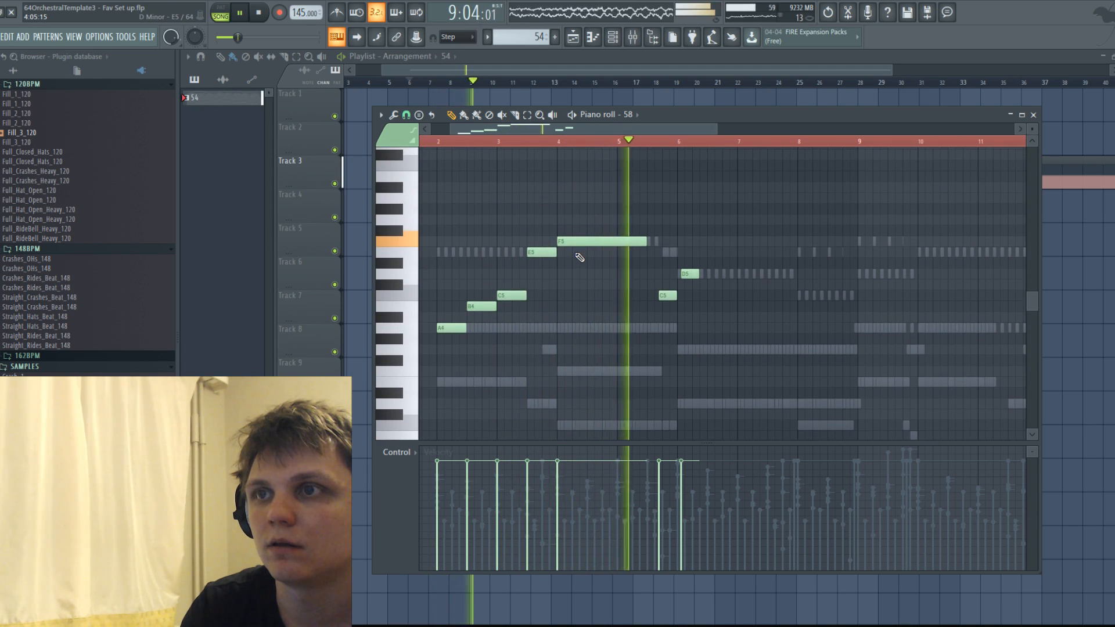
Remove the E5, F5 and short C5, sustain bar 3's C5 until just before bar 6, and lengthen the D5 from bar 6.
{"action": "left_click_drag", "start_coordinate": [691, 275], "coordinate": [687, 274]}
{"action": "key", "text": "space"}
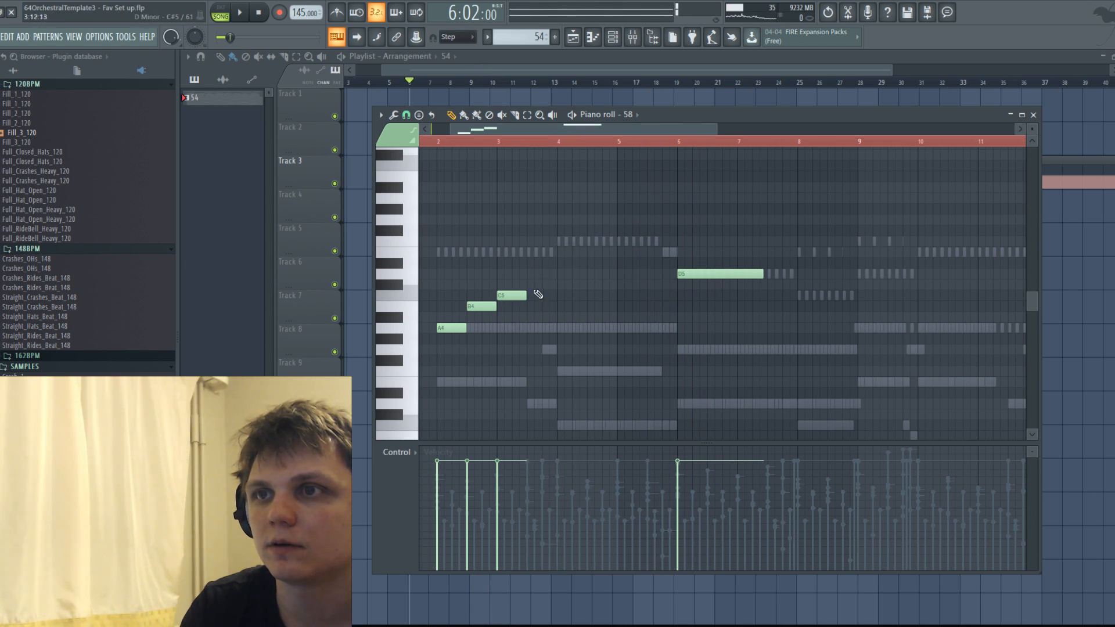
{"action": "key", "text": "space"}
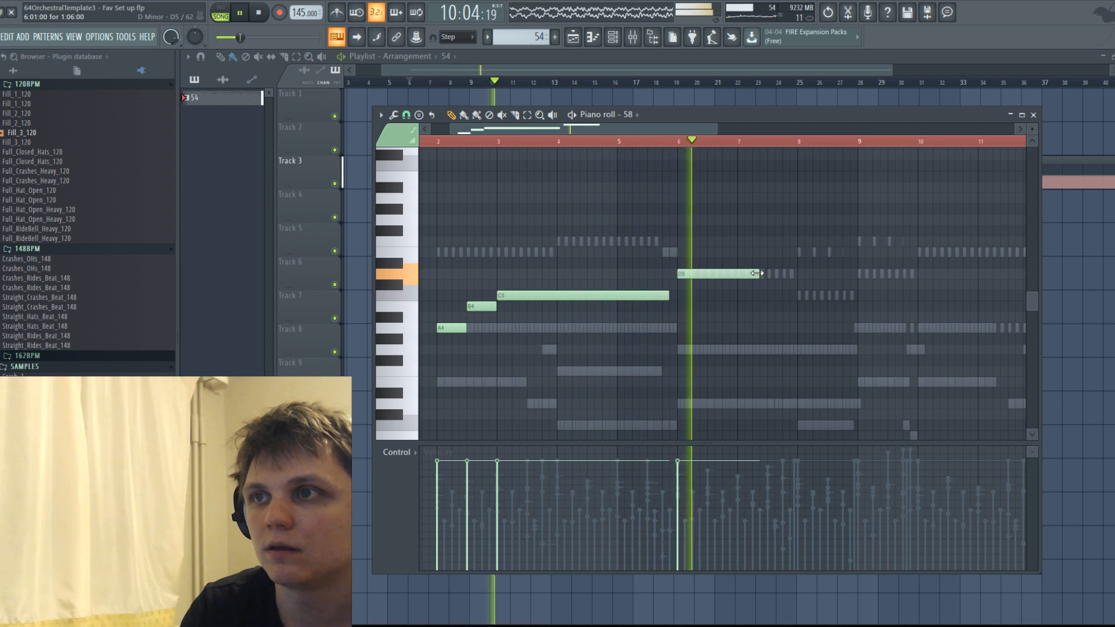
{"action": "key", "text": "space"}
Shorten the D5 at bar 6, add a short C5 in mid-bar 6 and a one-bar B4 at bar 7, and play back the phrase.
{"action": "left_click_drag", "start_coordinate": [757, 272], "coordinate": [748, 273]}
{"action": "left_click", "coordinate": [715, 350]}
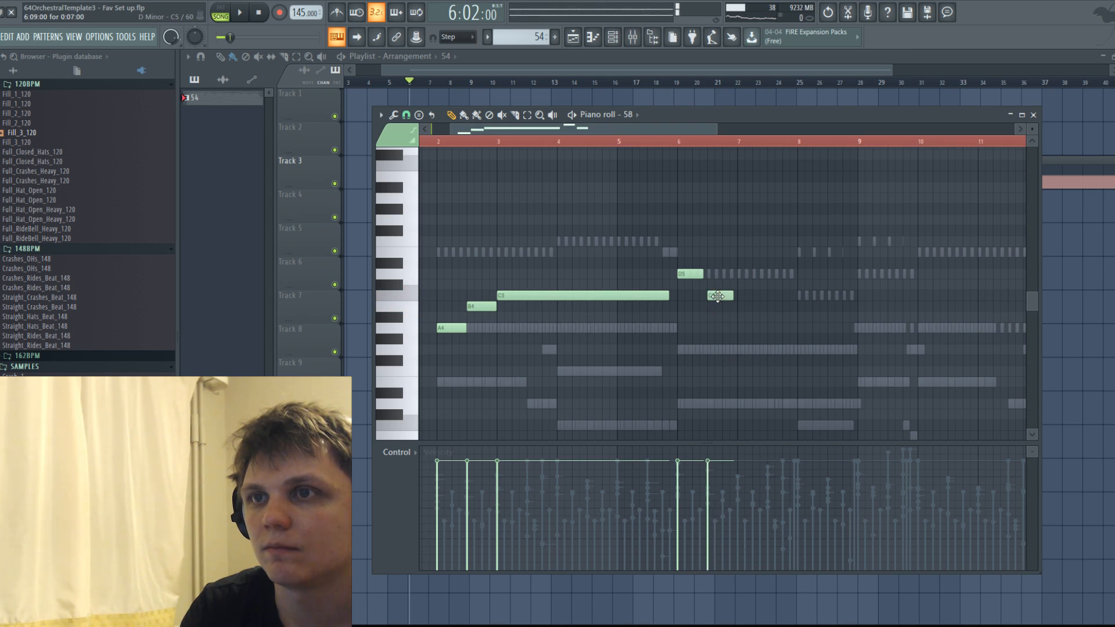
{"action": "left_click_drag", "start_coordinate": [745, 308], "coordinate": [794, 309]}
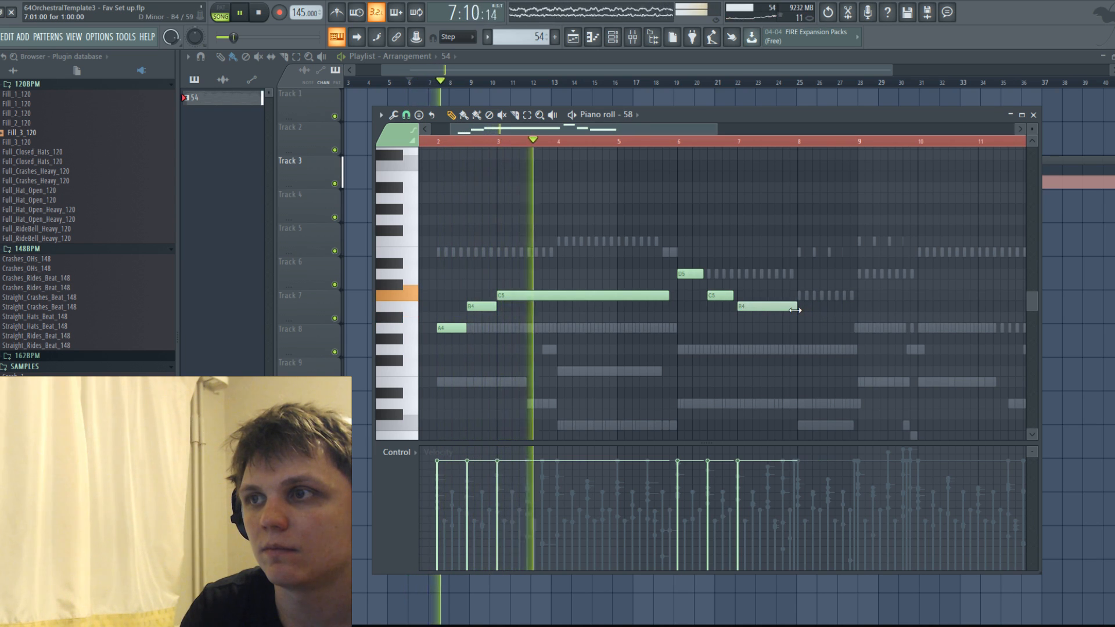
{"action": "scroll", "coordinate": [755, 237], "scroll_direction": "down", "scroll_amount": 3}
{"action": "scroll", "coordinate": [755, 237], "scroll_direction": "up", "scroll_amount": 2}
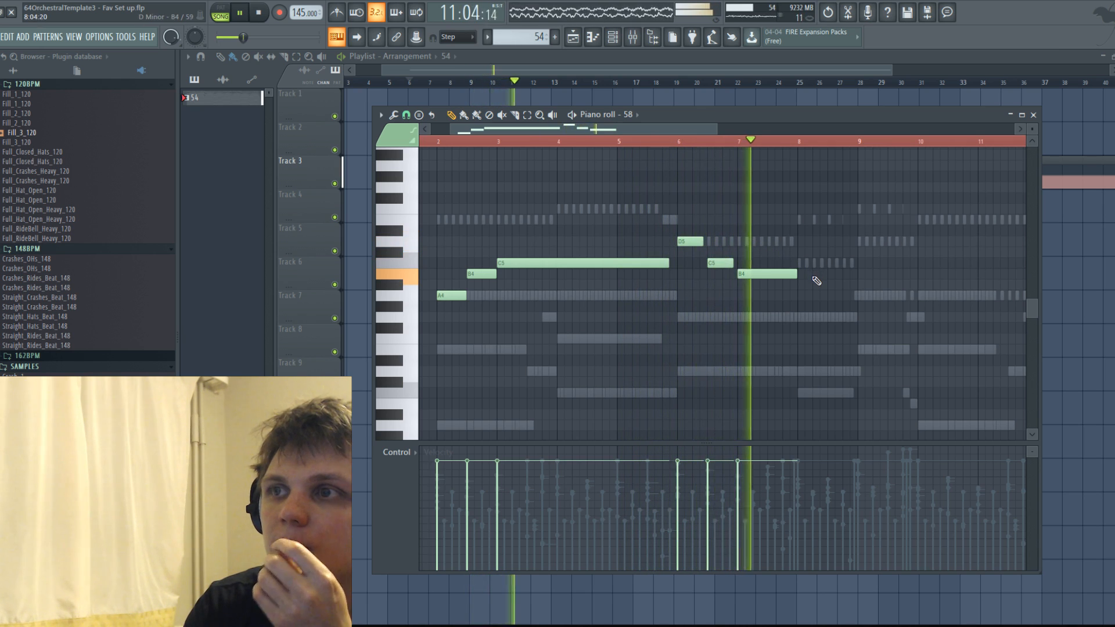
Try an A4 at bar 8, replace it with a one-bar C5, and add a D5 from bar 9.
{"action": "left_click", "coordinate": [802, 286]}
{"action": "key", "text": "space"}
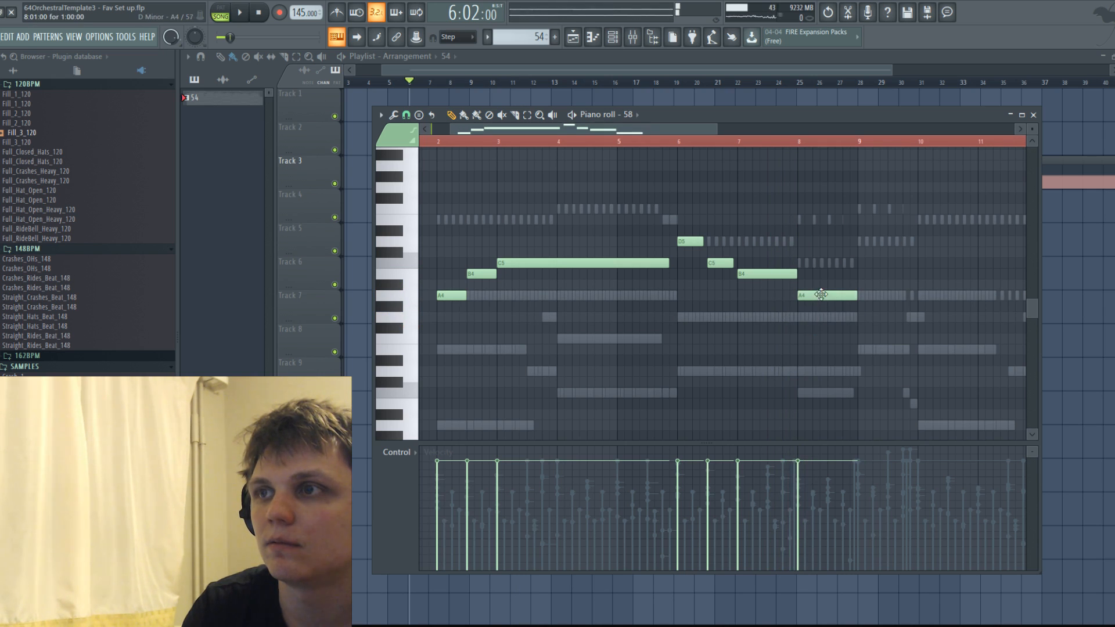
{"action": "key", "text": "space"}
{"action": "left_click_drag", "start_coordinate": [875, 241], "coordinate": [901, 241]}
{"action": "scroll", "coordinate": [736, 216], "scroll_direction": "down", "scroll_amount": 2}
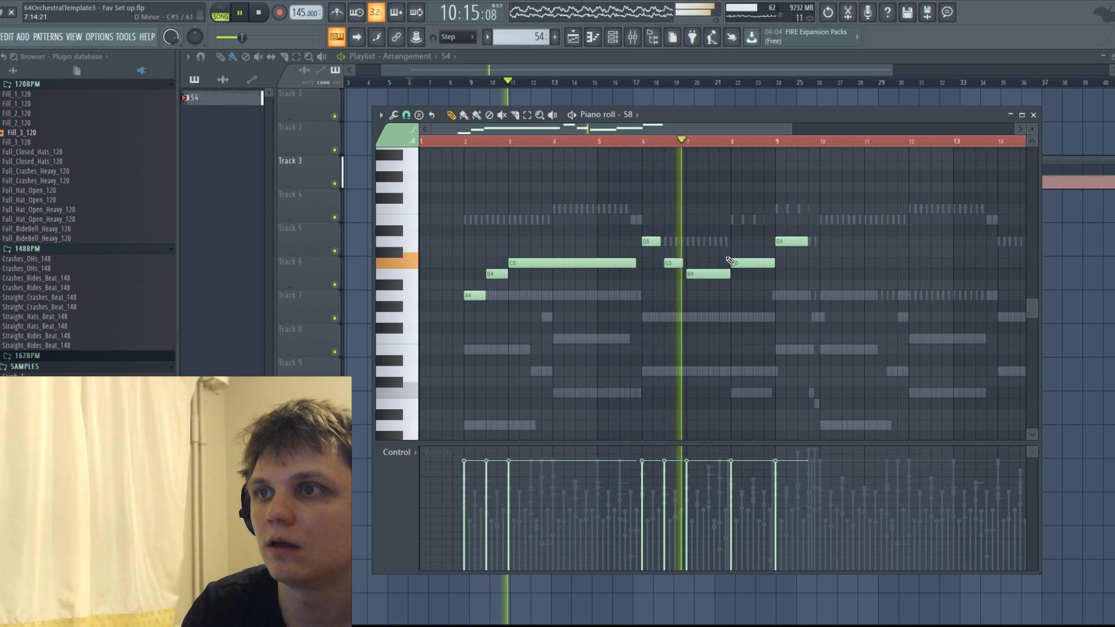
Copy all of channel 58's melody notes and paste them into the Piano 3 DRY channel.
{"action": "left_click_drag", "start_coordinate": [448, 194], "coordinate": [813, 355]}
{"action": "key", "text": "space"}
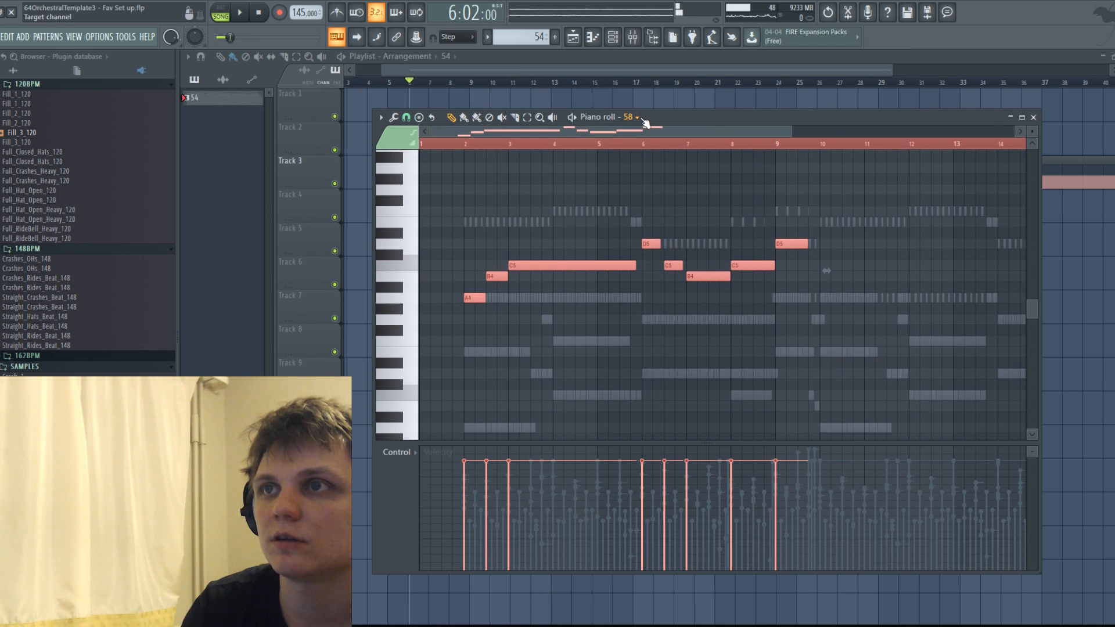
{"action": "left_click", "coordinate": [641, 118]}
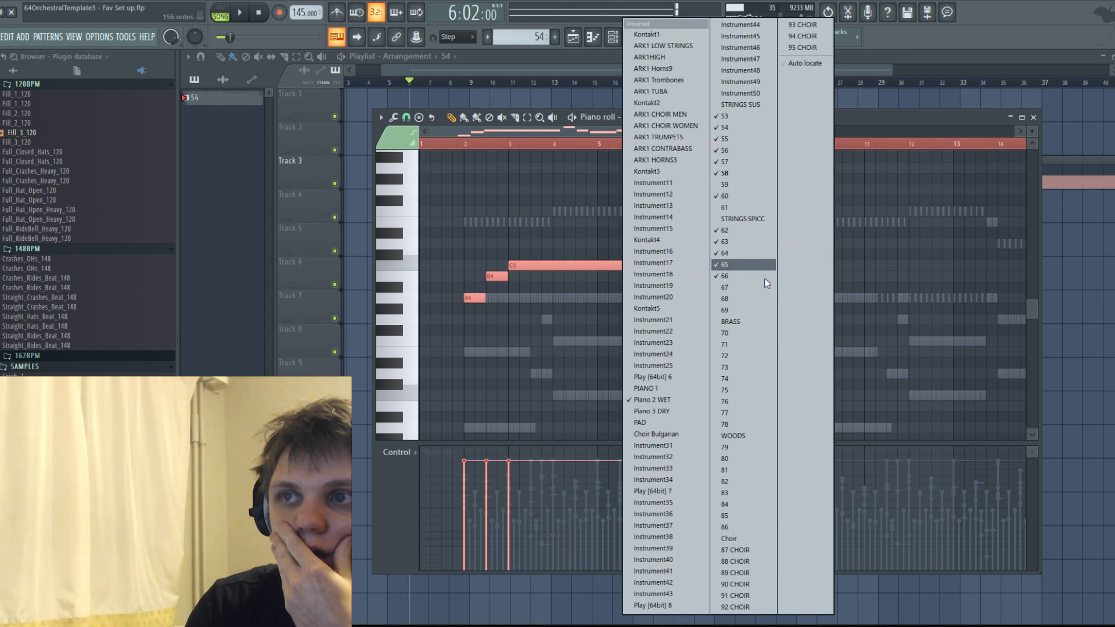
{"action": "left_click", "coordinate": [674, 410]}
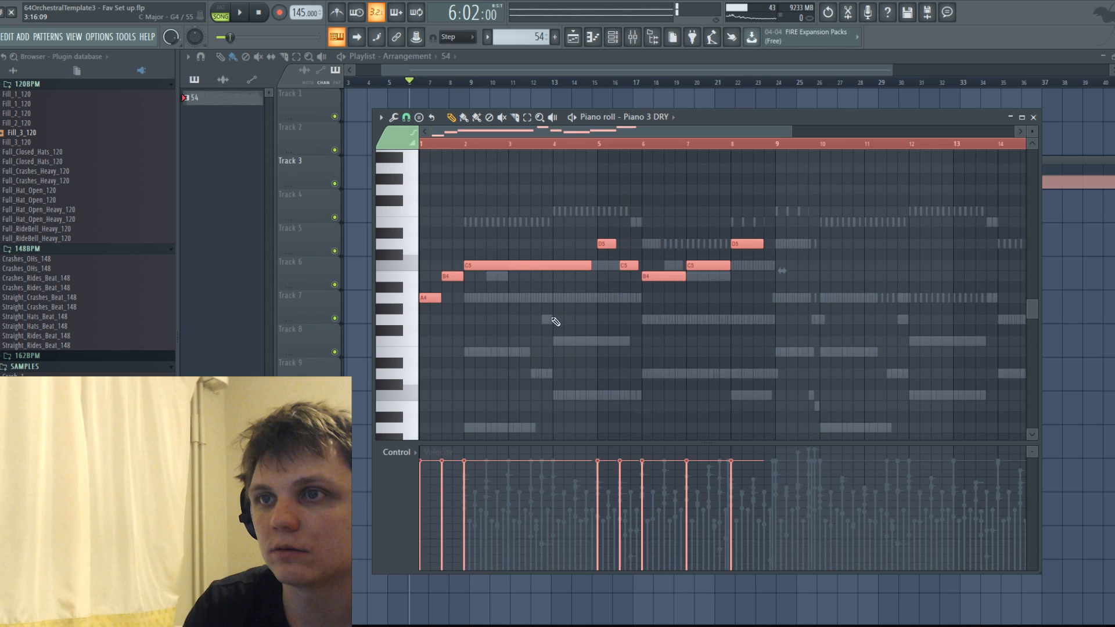
Shift the pasted Piano 3 DRY melody to start at bar 2, raise it two octaves, and double it an octave higher.
{"action": "left_click_drag", "start_coordinate": [565, 266], "coordinate": [560, 269]}
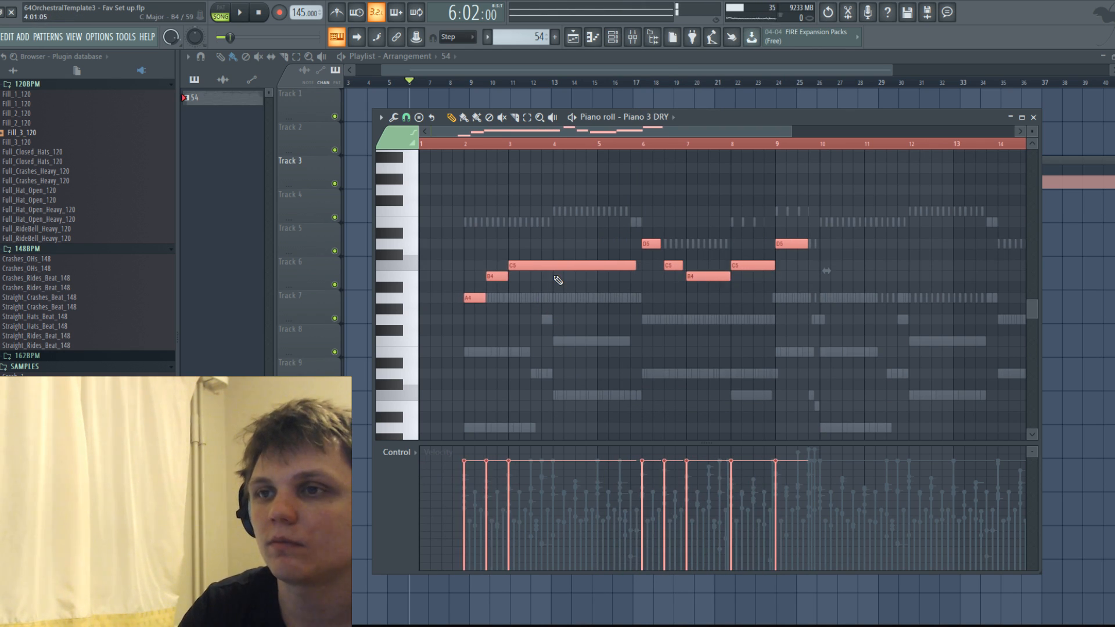
{"action": "scroll", "coordinate": [555, 277], "scroll_direction": "up", "scroll_amount": 10}
{"action": "scroll", "coordinate": [564, 278], "scroll_direction": "down", "scroll_amount": 6}
{"action": "scroll", "coordinate": [564, 278], "scroll_direction": "up", "scroll_amount": 3}
{"action": "key", "text": "ctrl+v"}
{"action": "left_click_drag", "start_coordinate": [531, 229], "coordinate": [568, 228]}
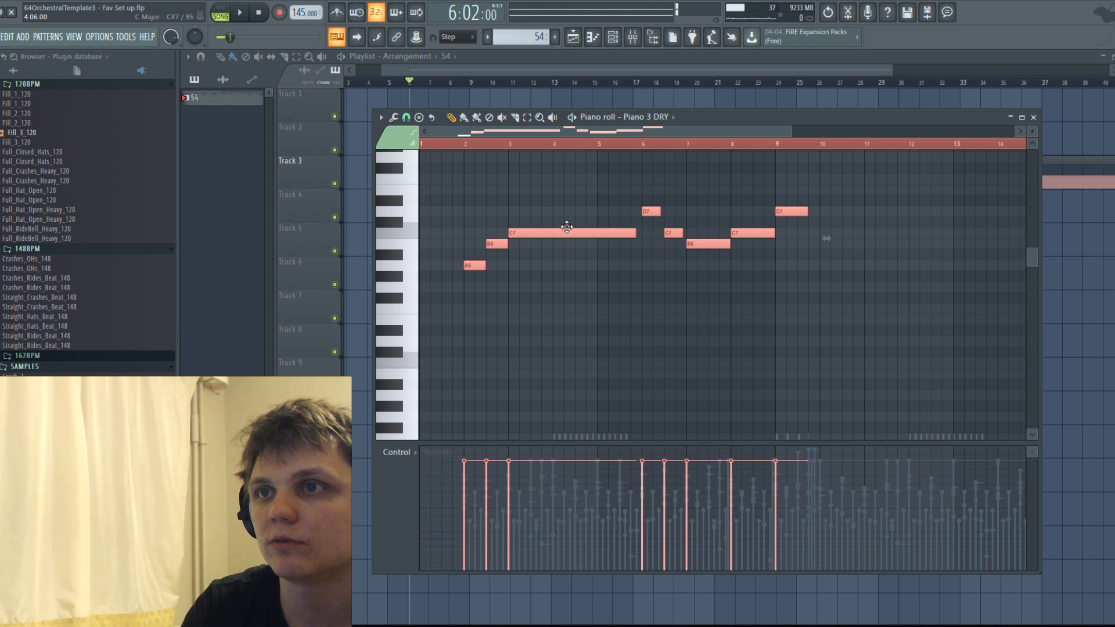
{"action": "key", "text": "ctrl+d"}
Select and copy all the notes of channel 54.
{"action": "scroll", "coordinate": [564, 230], "scroll_direction": "down", "scroll_amount": 15}
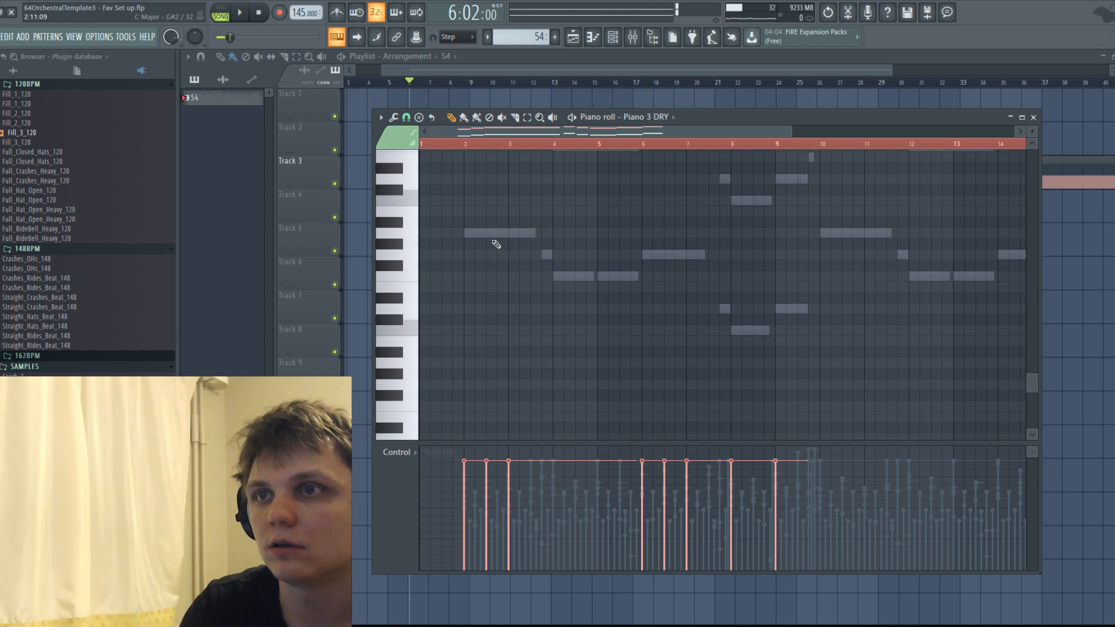
{"action": "right_click", "coordinate": [490, 238]}
{"action": "right_click", "coordinate": [488, 238]}
{"action": "key", "text": "ctrl+z"}
{"action": "key", "text": "ctrl+z"}
{"action": "key", "text": "ctrl+alt+z"}
{"action": "scroll", "coordinate": [508, 255], "scroll_direction": "up", "scroll_amount": 2}
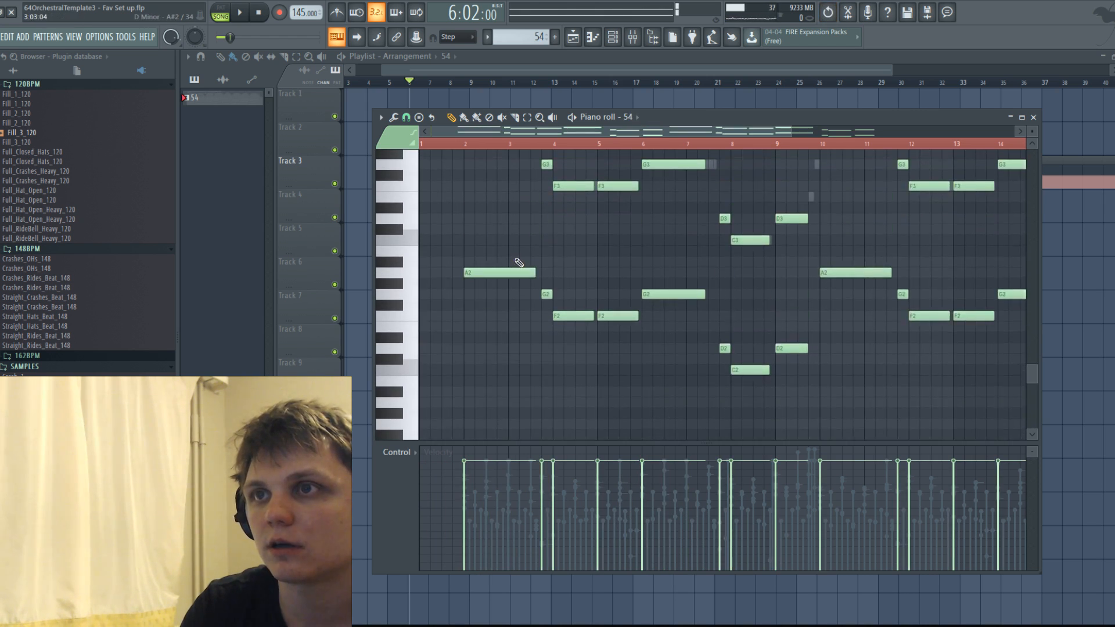
{"action": "scroll", "coordinate": [518, 264], "scroll_direction": "down", "scroll_amount": 2}
{"action": "scroll", "coordinate": [518, 265], "scroll_direction": "up", "scroll_amount": 3}
{"action": "key", "text": "ctrl+a"}
{"action": "scroll", "coordinate": [702, 238], "scroll_direction": "down", "scroll_amount": 3}
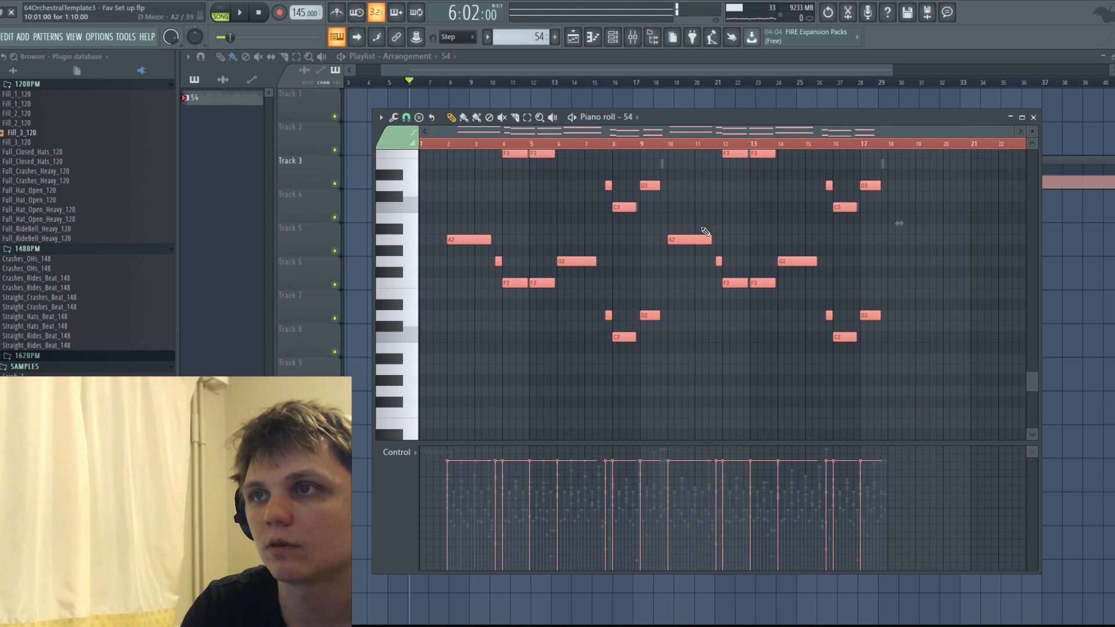
Paste channel 54's notes into the Piano 2 WET channel, shift them to start at bar 2, and lower their velocities.
{"action": "left_click", "coordinate": [633, 117]}
{"action": "left_click", "coordinate": [691, 403]}
{"action": "scroll", "coordinate": [546, 395], "scroll_direction": "down", "scroll_amount": 2}
{"action": "scroll", "coordinate": [545, 392], "scroll_direction": "down", "scroll_amount": 2}
{"action": "key", "text": "ctrl+v"}
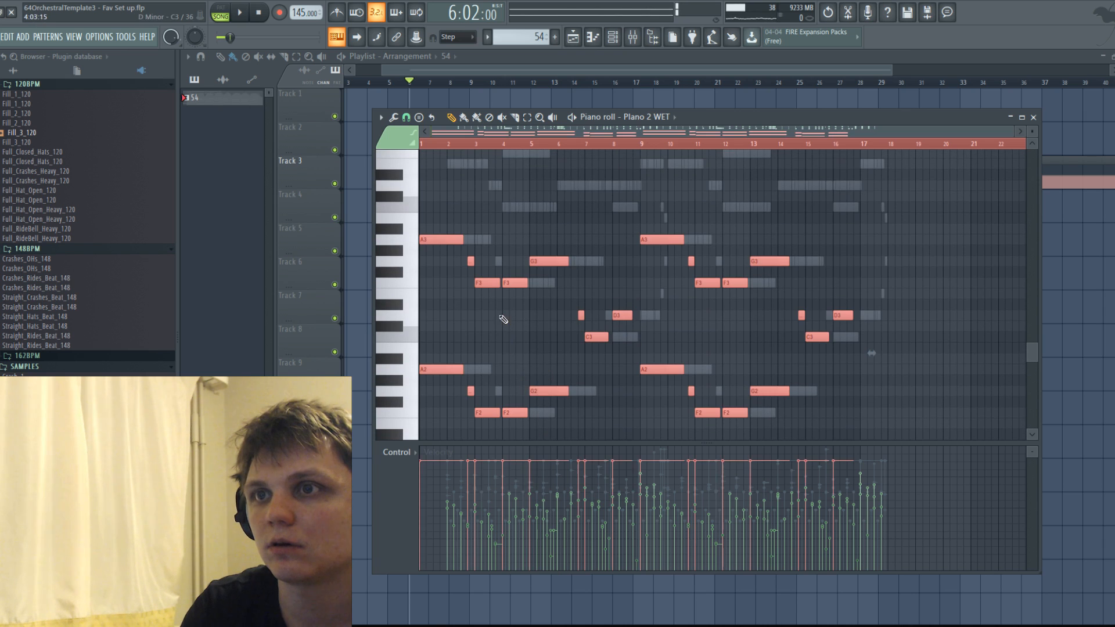
{"action": "left_click_drag", "start_coordinate": [441, 244], "coordinate": [467, 240]}
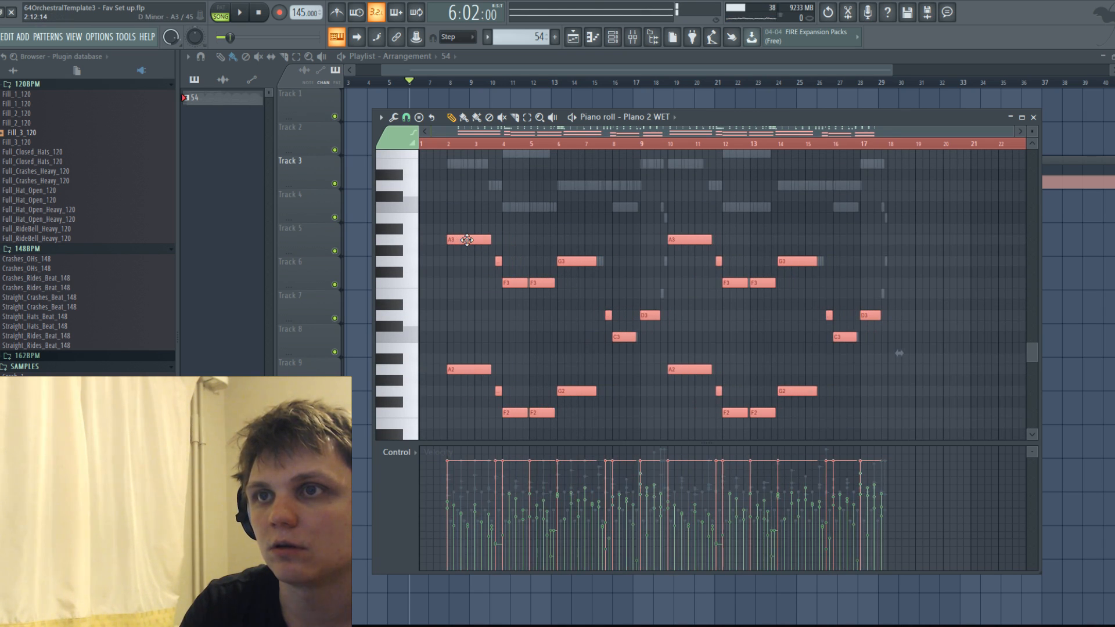
Paste the same bass notes into Piano 3 DRY, aligned to start at bar 2 and with reduced velocities.
{"action": "left_click", "coordinate": [663, 118]}
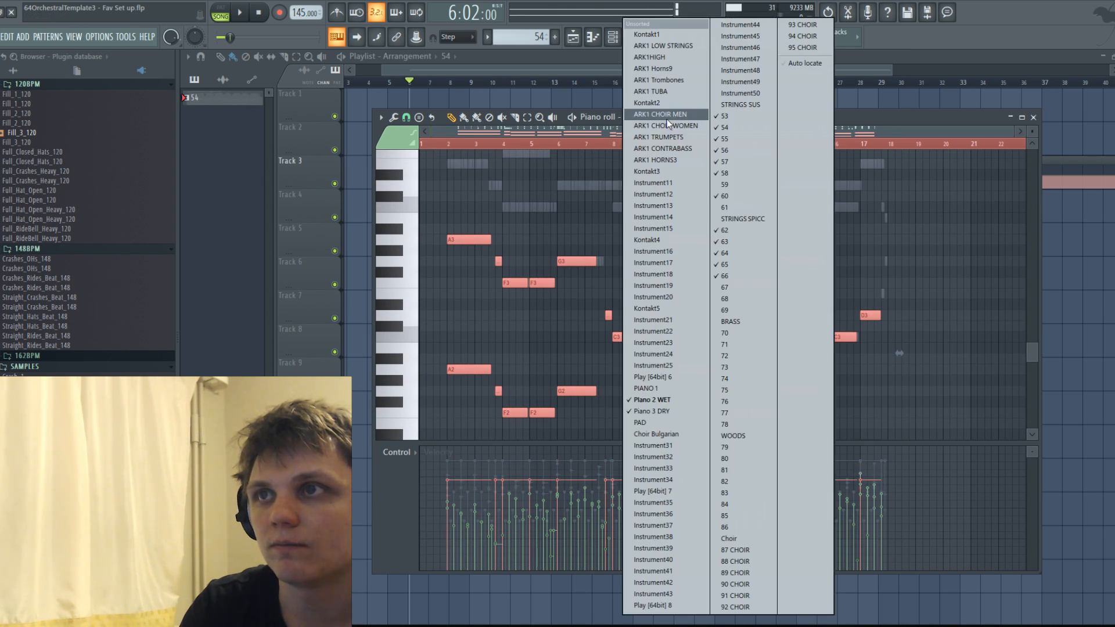
{"action": "left_click", "coordinate": [664, 411]}
{"action": "key", "text": "ctrl+v"}
{"action": "left_click_drag", "start_coordinate": [441, 373], "coordinate": [468, 373]}
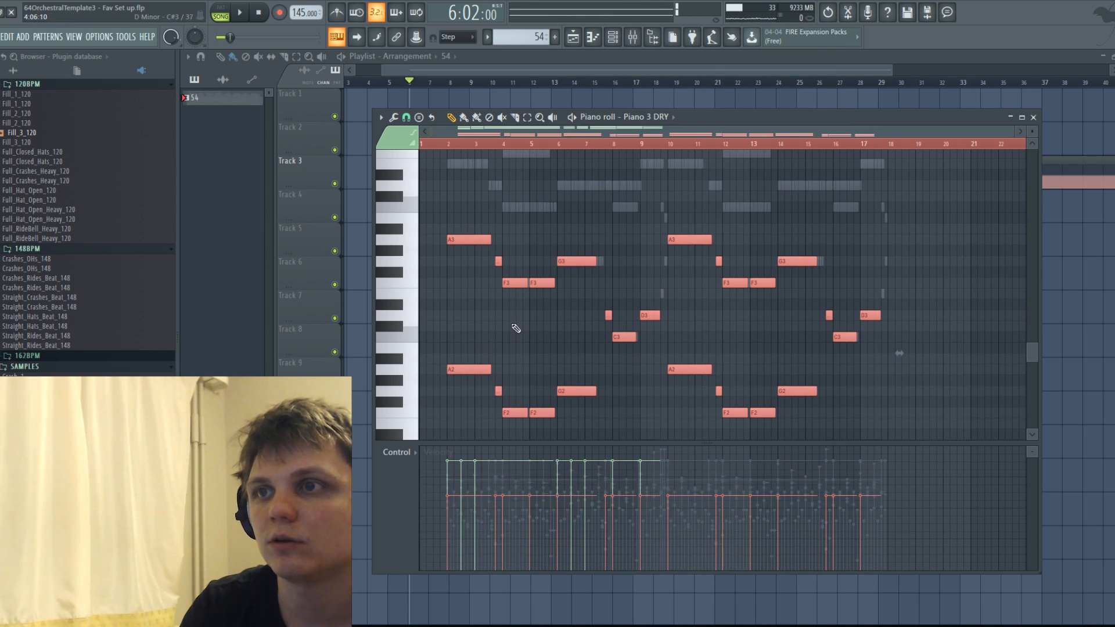
Play back the phrase and delete the D7 and D8 notes at bar 9 in Piano 3 DRY.
{"action": "scroll", "coordinate": [459, 161], "scroll_direction": "up", "scroll_amount": 6}
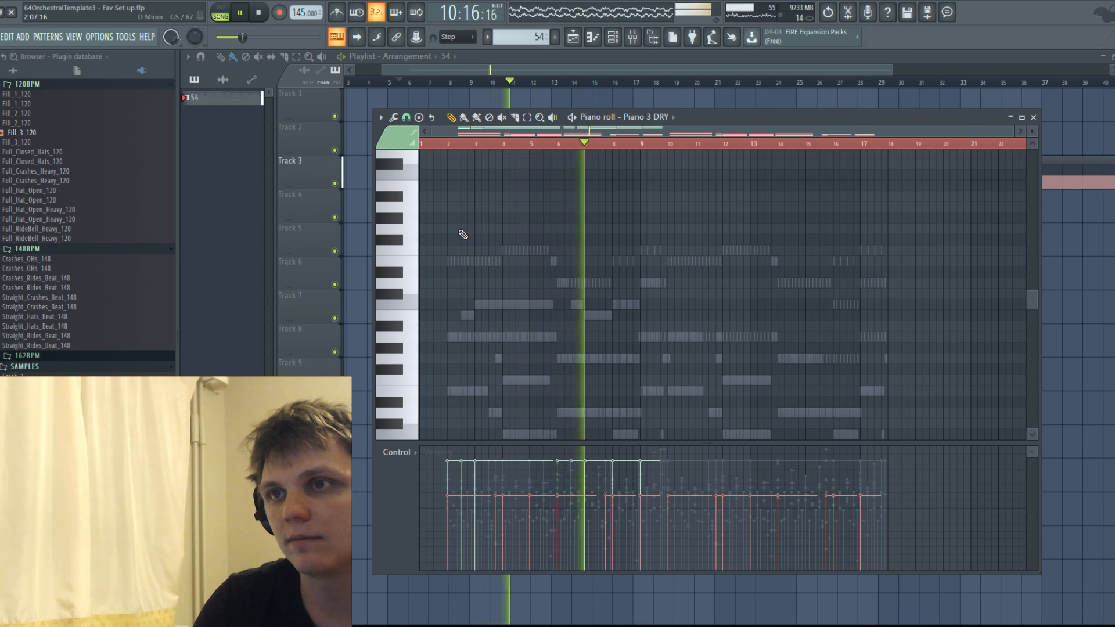
{"action": "scroll", "coordinate": [619, 257], "scroll_direction": "up", "scroll_amount": 4}
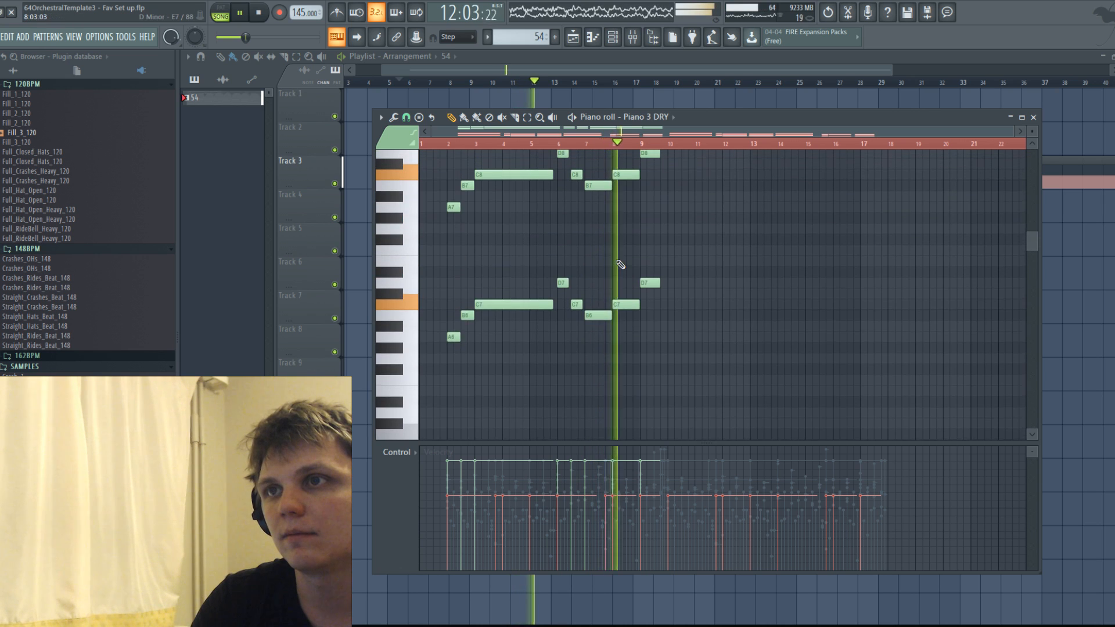
{"action": "scroll", "coordinate": [634, 281], "scroll_direction": "up", "scroll_amount": 1}
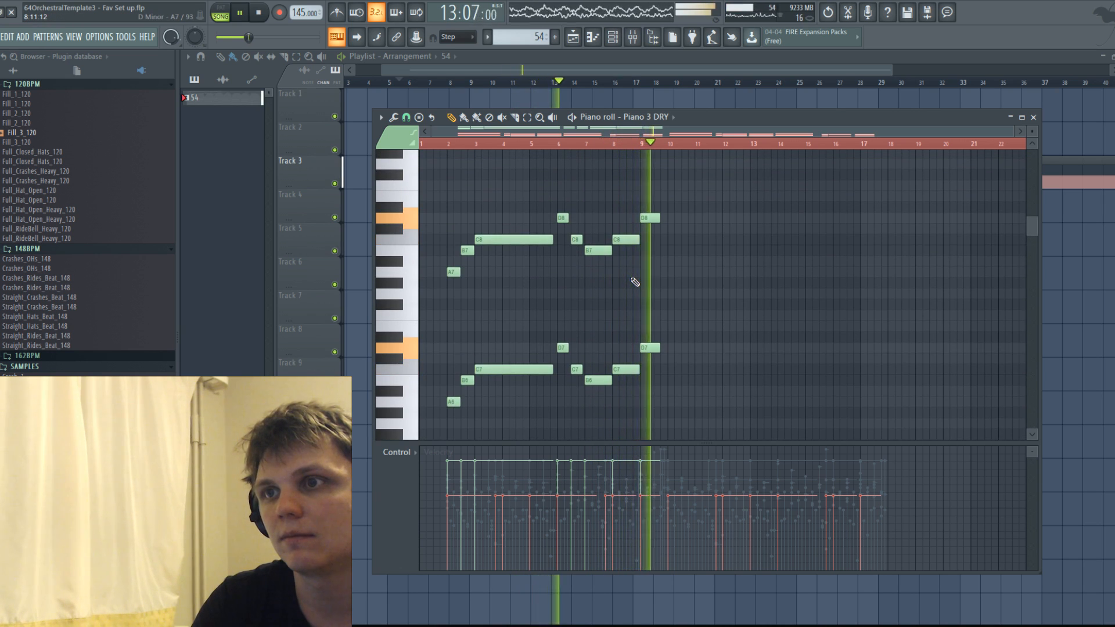
{"action": "scroll", "coordinate": [634, 281], "scroll_direction": "down", "scroll_amount": 5}
{"action": "key", "text": "space"}
{"action": "key", "text": "space"}
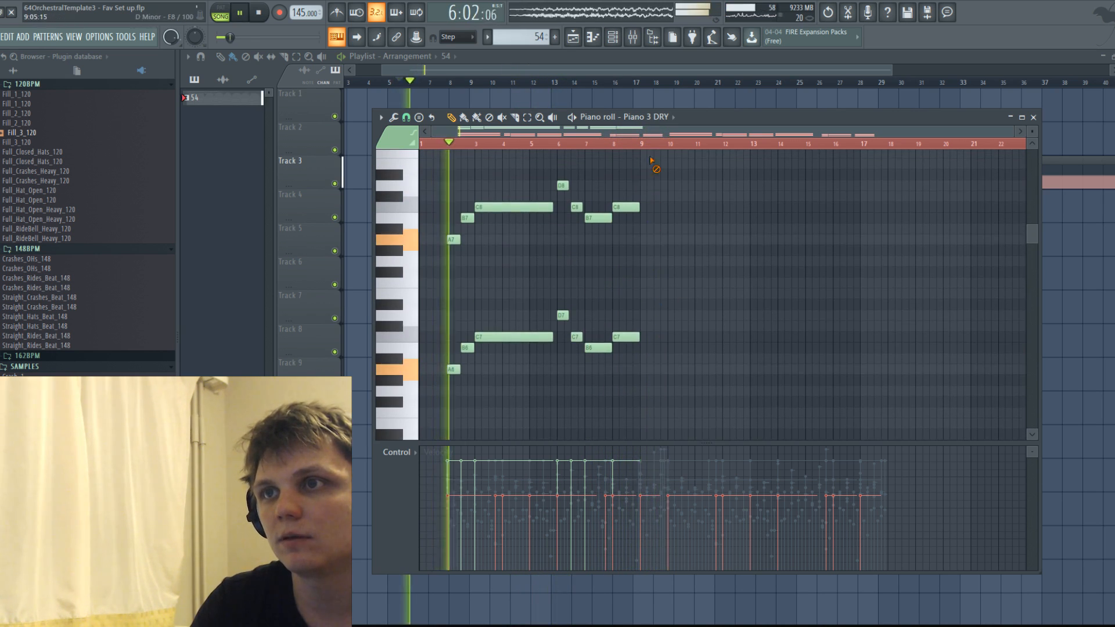
Delete channel 58's D5 at bar 9 and extend the C5 from bar 8 through most of bar 9.
{"action": "scroll", "coordinate": [657, 304], "scroll_direction": "down", "scroll_amount": 6}
{"action": "right_click", "coordinate": [650, 193]}
{"action": "right_click", "coordinate": [651, 193]}
{"action": "right_click", "coordinate": [650, 193]}
{"action": "left_click_drag", "start_coordinate": [639, 212], "coordinate": [657, 212]}
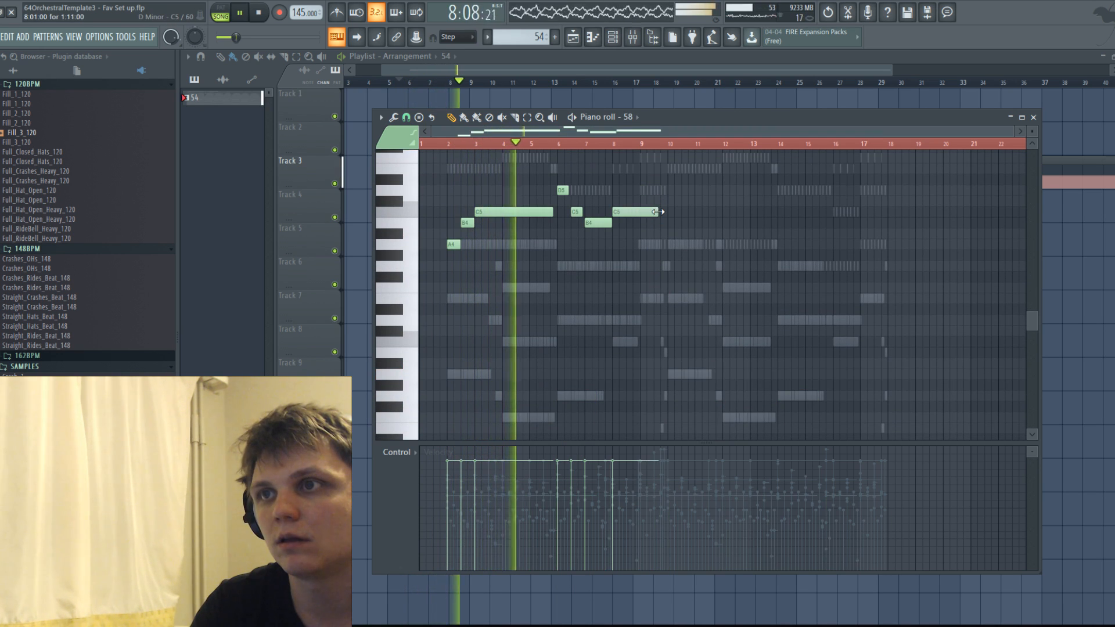
Copy channel 58's whole melody to start again at bar 10, align it during playback, and stop the song.
{"action": "scroll", "coordinate": [660, 267], "scroll_direction": "up", "scroll_amount": 4}
{"action": "scroll", "coordinate": [660, 266], "scroll_direction": "down", "scroll_amount": 2}
{"action": "left_click_drag", "start_coordinate": [448, 220], "coordinate": [734, 360], "text": "ctrl"}
{"action": "mouse_move", "coordinate": [515, 278]}
{"action": "left_mouse_down", "text": "shift"}
{"action": "mouse_move", "coordinate": [489, 279]}
{"action": "mouse_move", "coordinate": [754, 280]}
{"action": "mouse_move", "coordinate": [735, 281]}
{"action": "left_mouse_up", "text": "shift"}
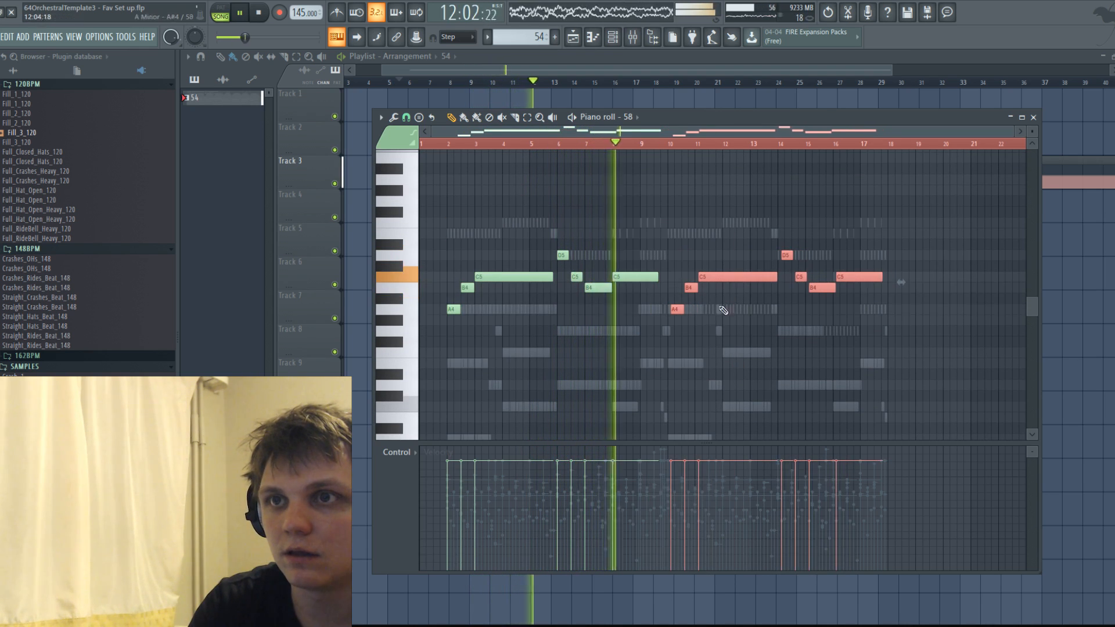
{"action": "scroll", "coordinate": [714, 290], "scroll_direction": "up", "scroll_amount": 3, "text": "ctrl"}
{"action": "scroll", "coordinate": [636, 310], "scroll_direction": "down", "scroll_amount": 3, "text": "ctrl"}
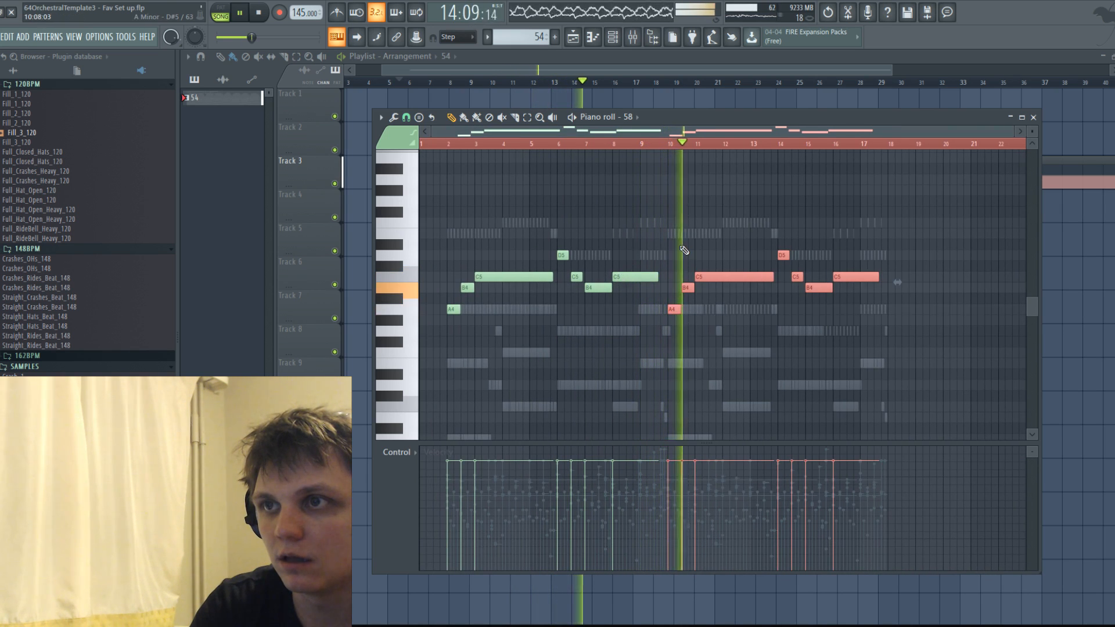
{"action": "key", "text": "space"}
Select all the Piano 3 DRY notes and copy them eight bars along so the melody repeats from bar 10.
{"action": "scroll", "coordinate": [689, 267], "scroll_direction": "up", "scroll_amount": 4}
{"action": "scroll", "coordinate": [596, 298], "scroll_direction": "up", "scroll_amount": 3}
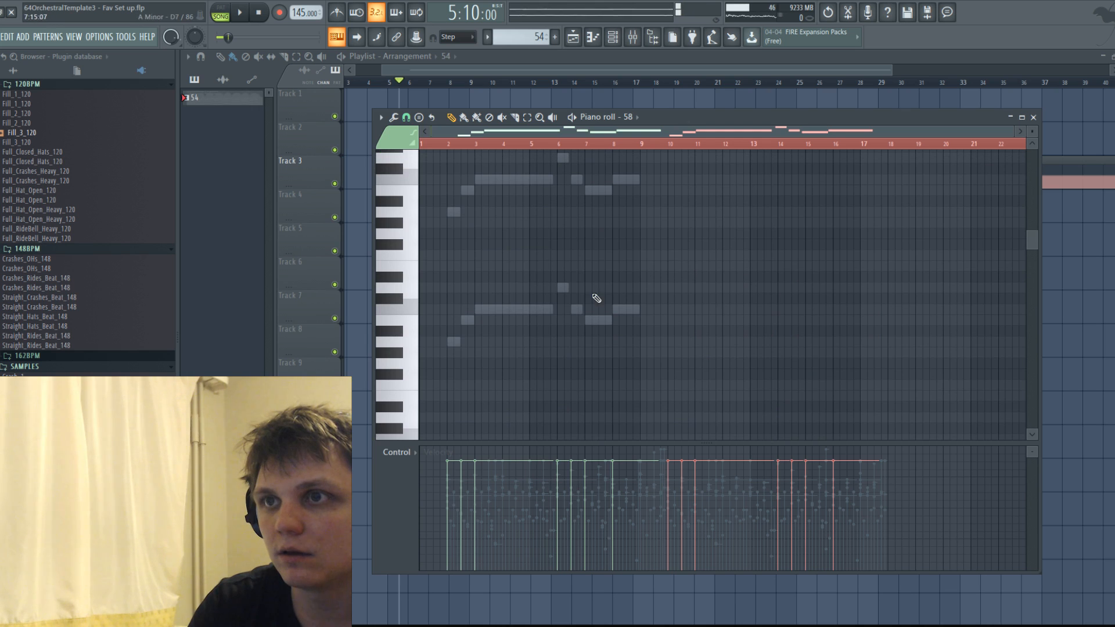
{"action": "right_click", "coordinate": [530, 314]}
{"action": "key", "text": "ctrl+a"}
{"action": "left_click_drag", "start_coordinate": [529, 312], "coordinate": [745, 308], "text": "shift"}
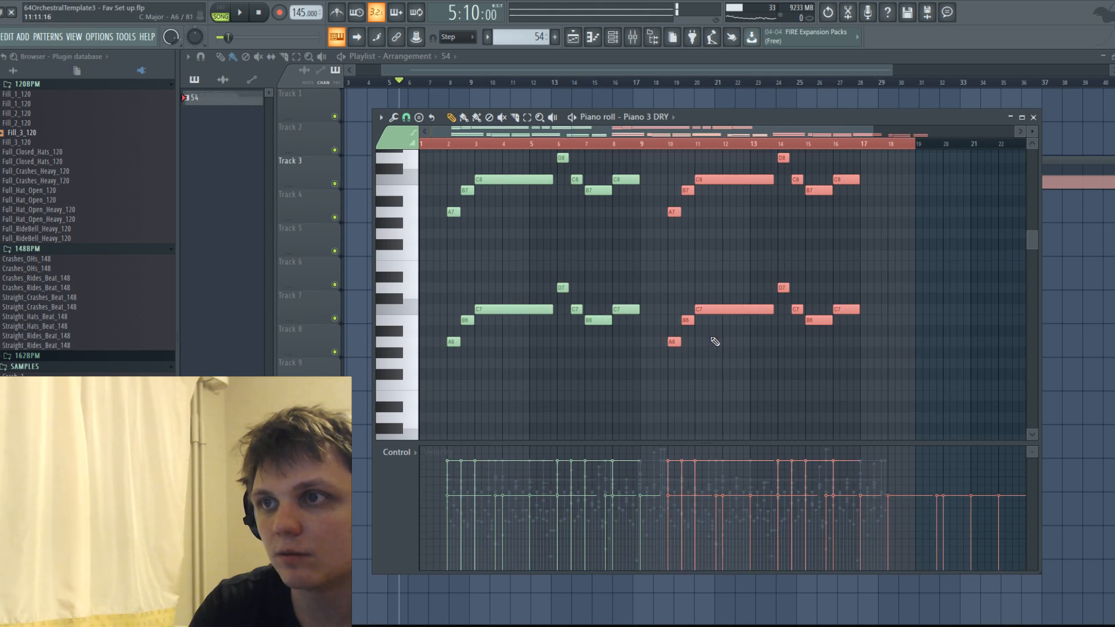
{"action": "scroll", "coordinate": [716, 346], "scroll_direction": "down", "scroll_amount": 12}
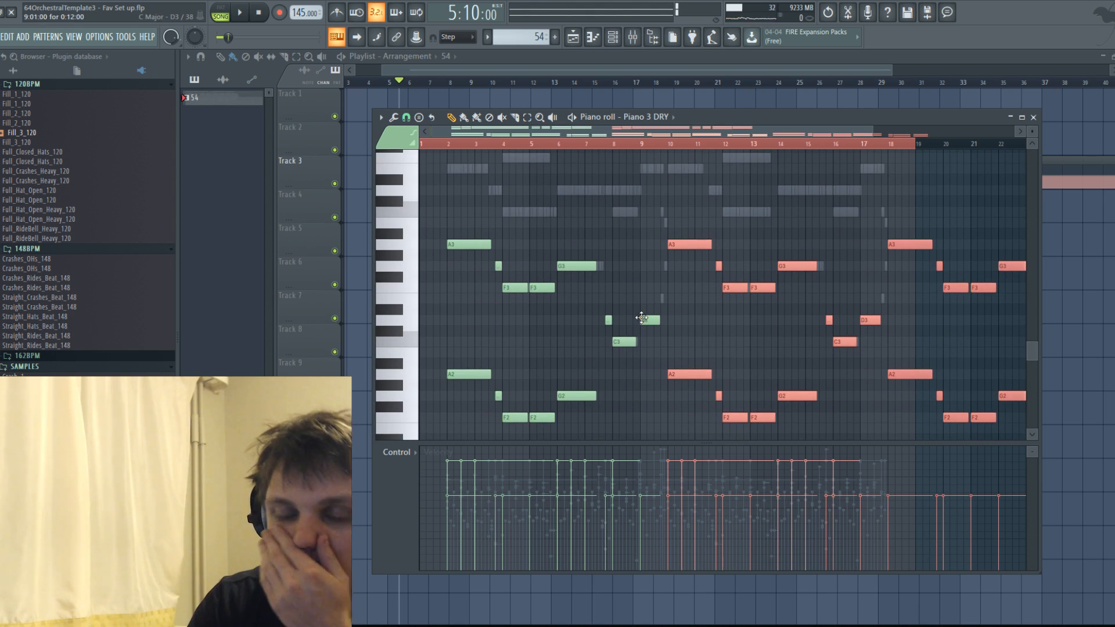
Save the project.
{"action": "left_click", "coordinate": [0, 37]}
{"action": "left_click", "coordinate": [35, 93]}
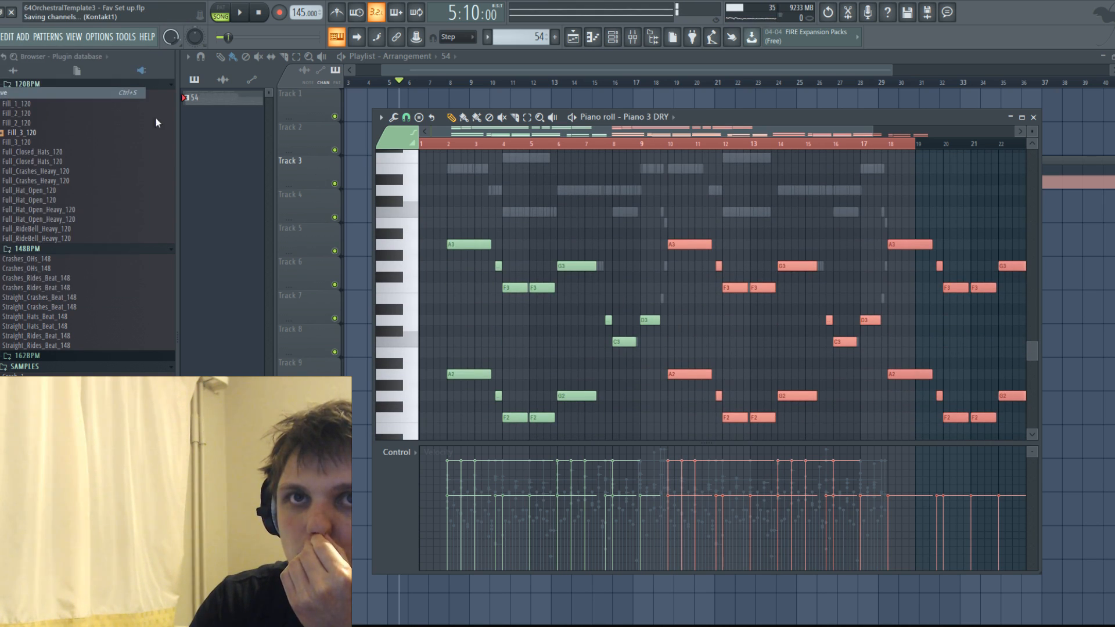
{"action": "left_click", "coordinate": [598, 41]}
{"action": "left_click", "coordinate": [599, 41]}
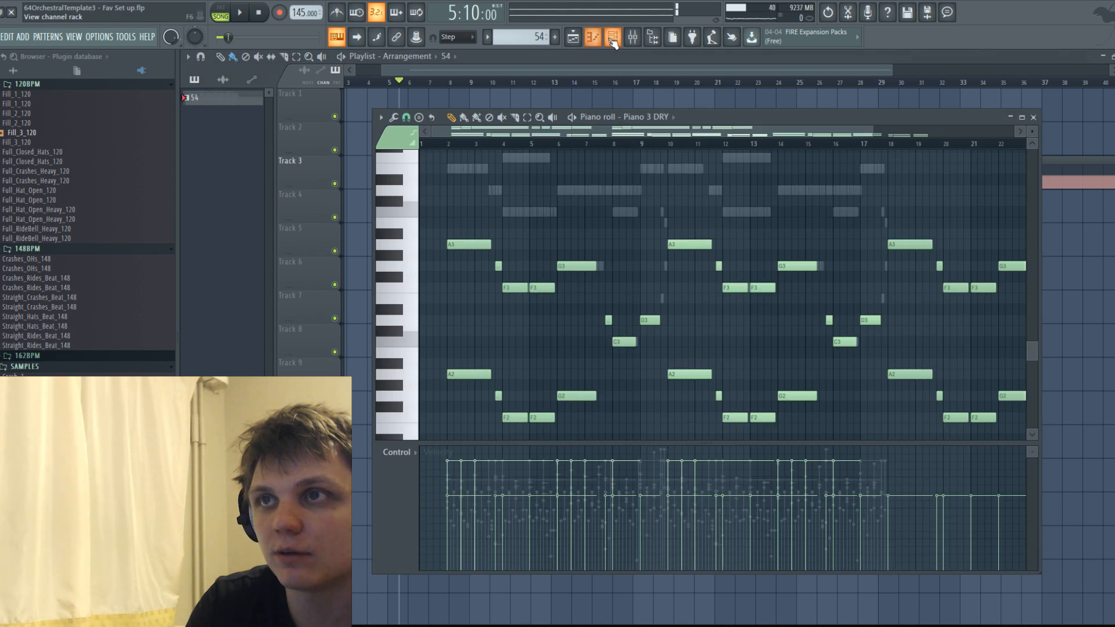
Open the Choir instrument from the channel rack and add VOTE Oo SusVib and VOTE Oh Legato from Voices of the Empire.
{"action": "left_click", "coordinate": [612, 40]}
{"action": "scroll", "coordinate": [719, 263], "scroll_direction": "down", "scroll_amount": 1}
{"action": "scroll", "coordinate": [722, 266], "scroll_direction": "down", "scroll_amount": 10}
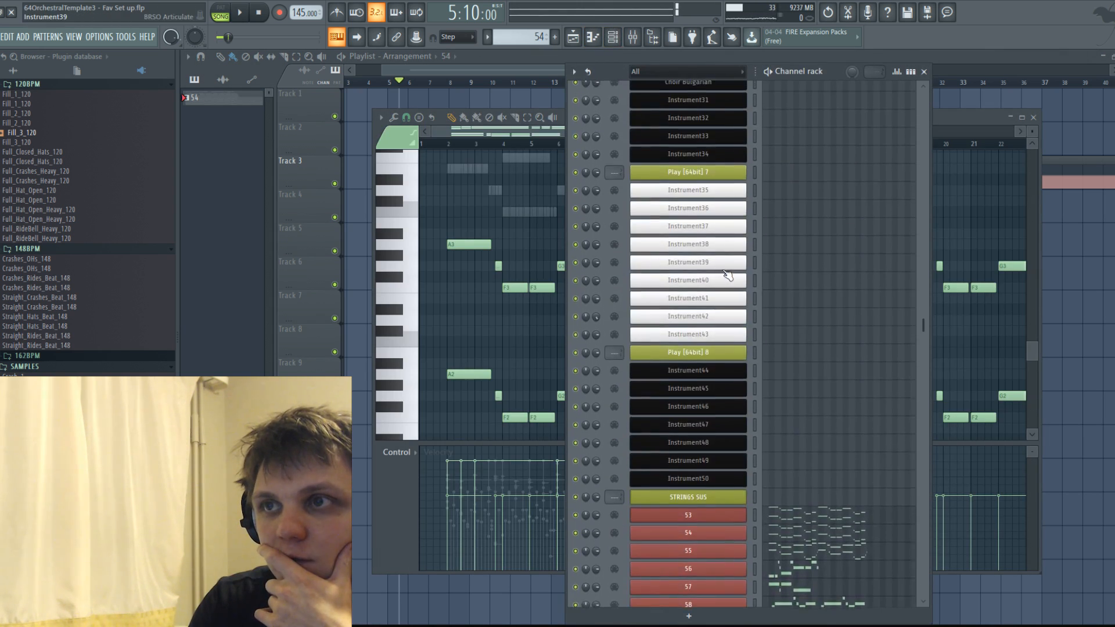
{"action": "left_click", "coordinate": [702, 424]}
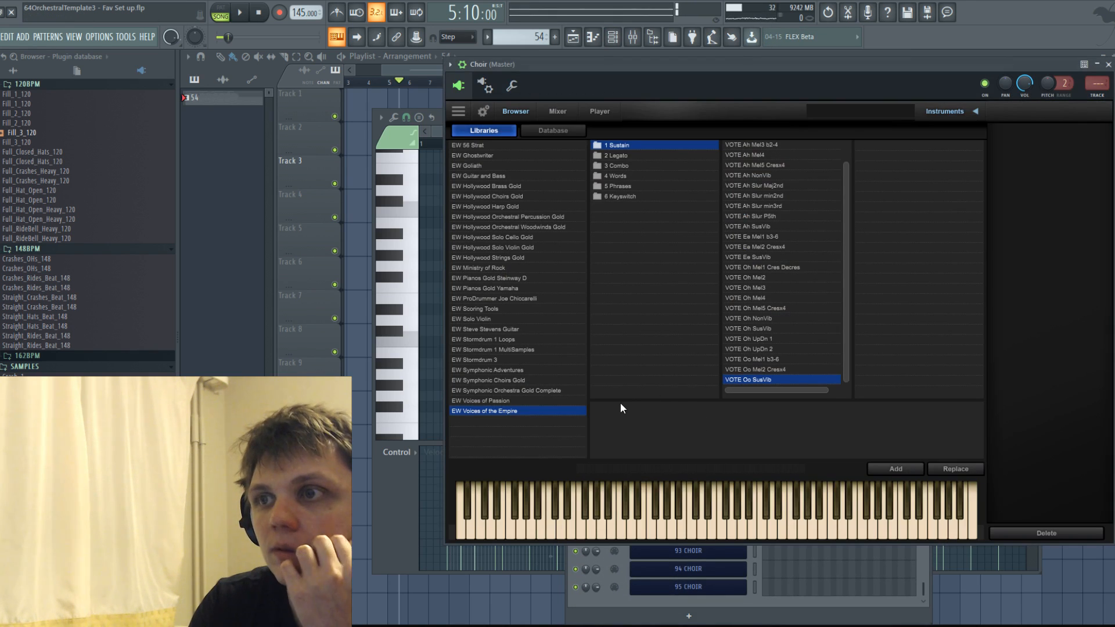
{"action": "left_click", "coordinate": [891, 469]}
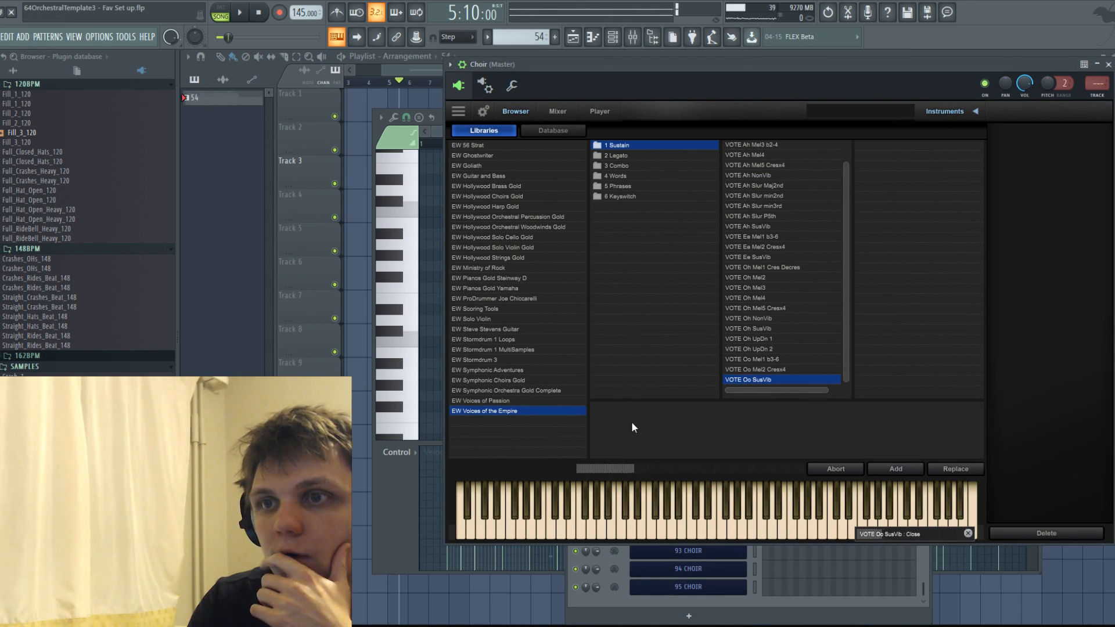
{"action": "left_click", "coordinate": [616, 156]}
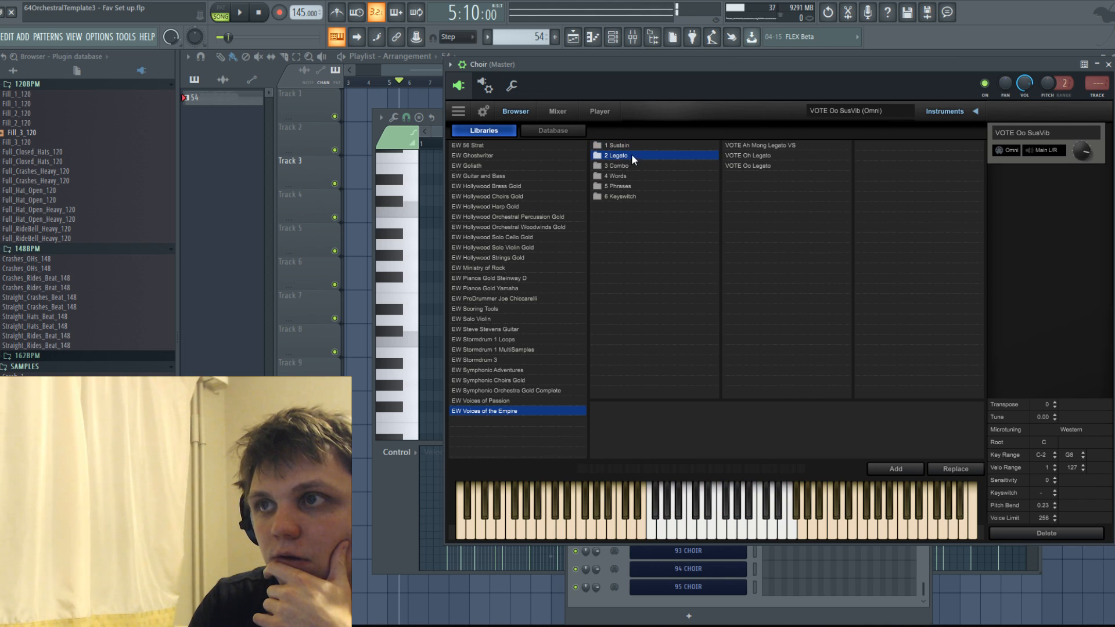
{"action": "left_click", "coordinate": [903, 466]}
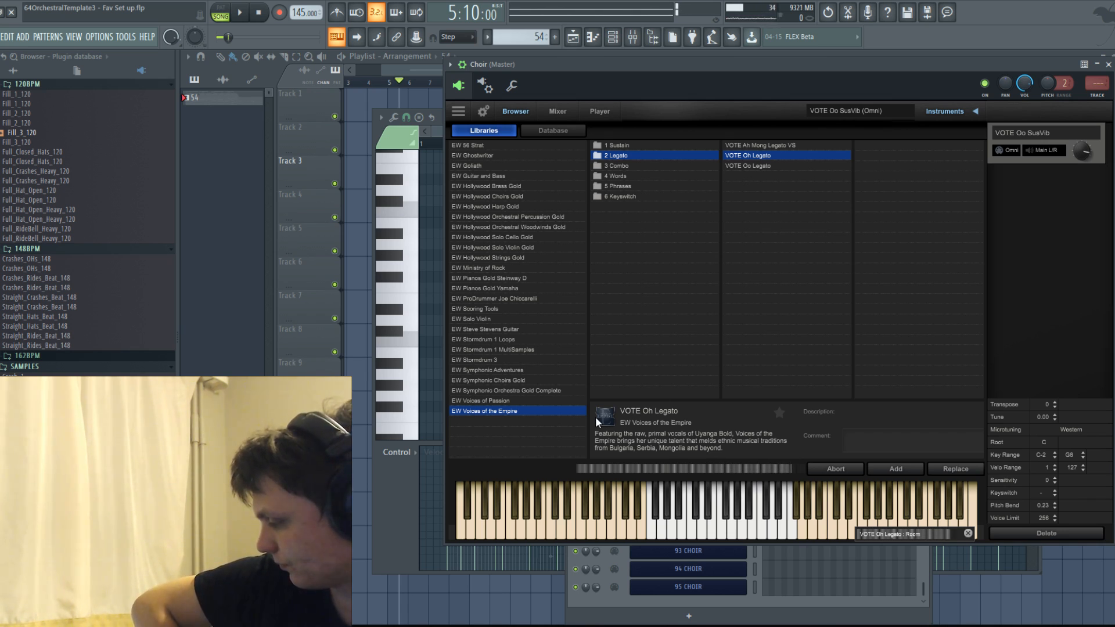
Add the America Oo Legato patch from the Voices of Passion library to the Choir and audition a note.
{"action": "left_click", "coordinate": [496, 402]}
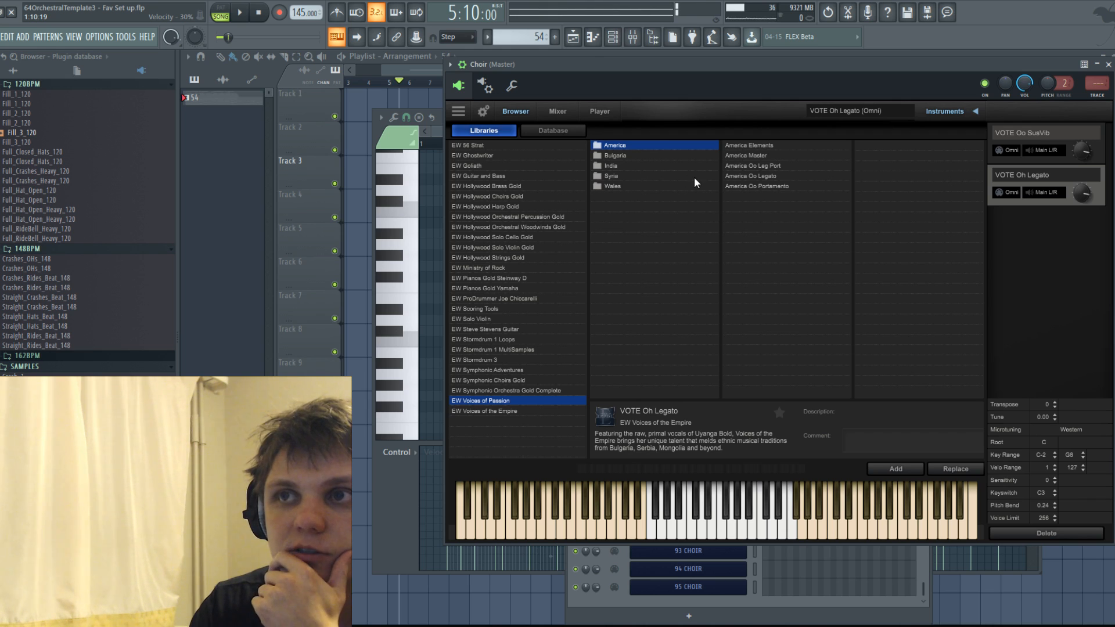
{"action": "left_click", "coordinate": [763, 177]}
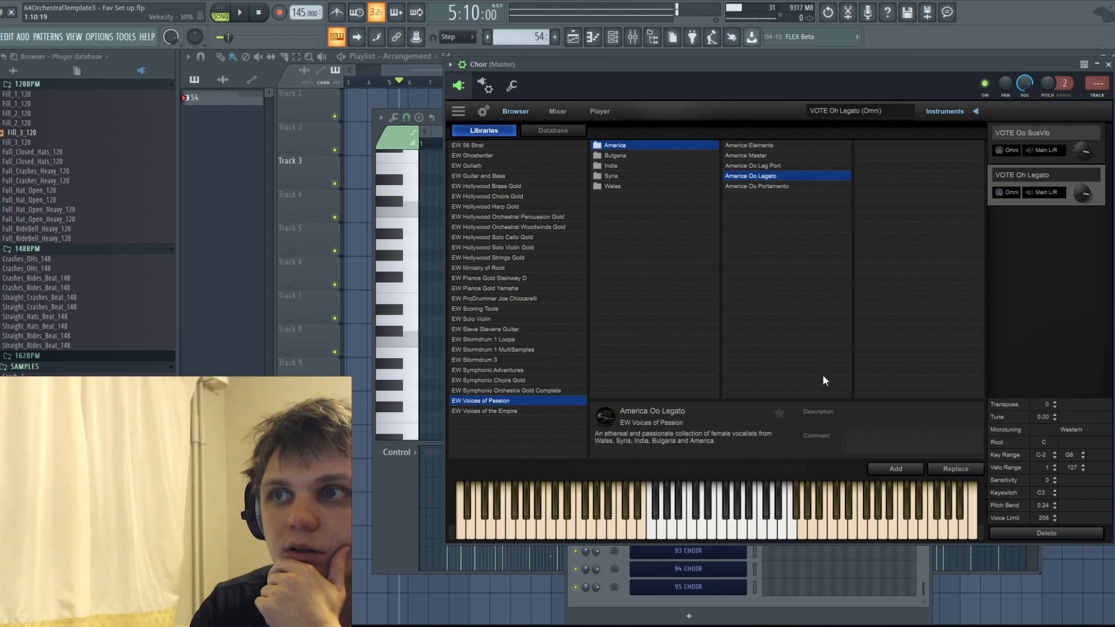
{"action": "left_click", "coordinate": [889, 468]}
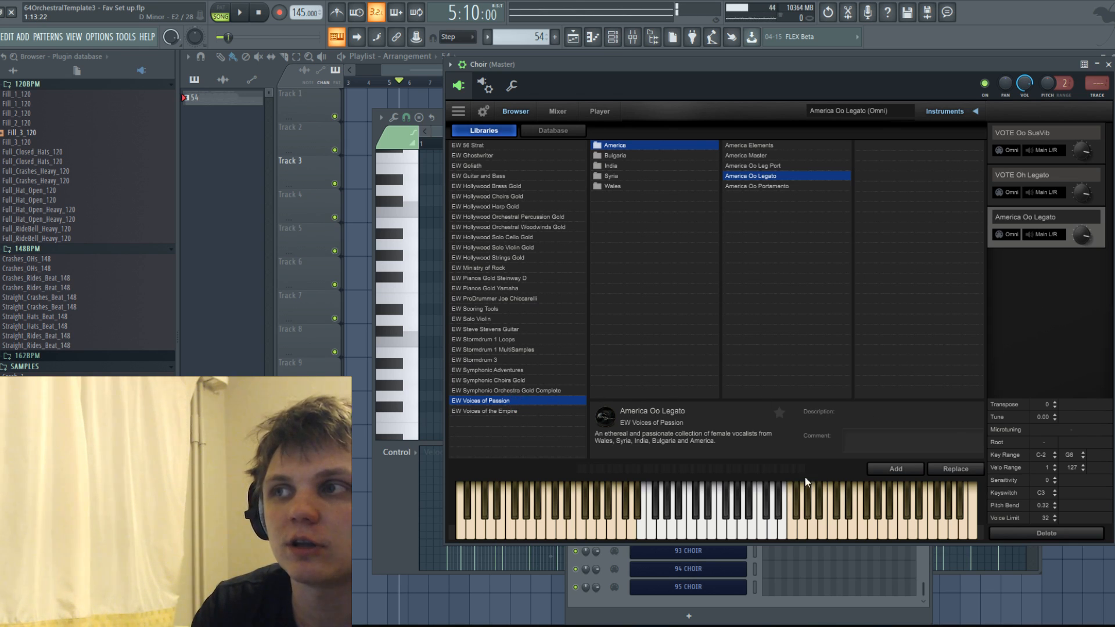
{"action": "left_click", "coordinate": [684, 530]}
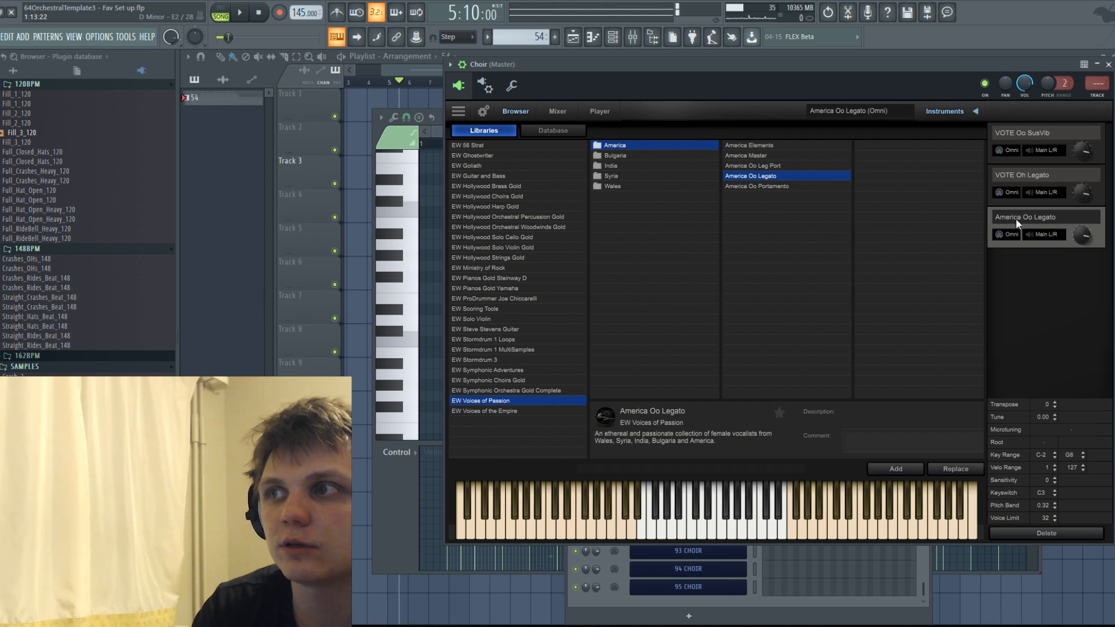
Assign VOTE Oh Legato to MIDI channel 2 and outputs 3 & 4, and America Oo Legato to channel 3 and outputs 5 & 6.
{"action": "left_click", "coordinate": [1008, 192]}
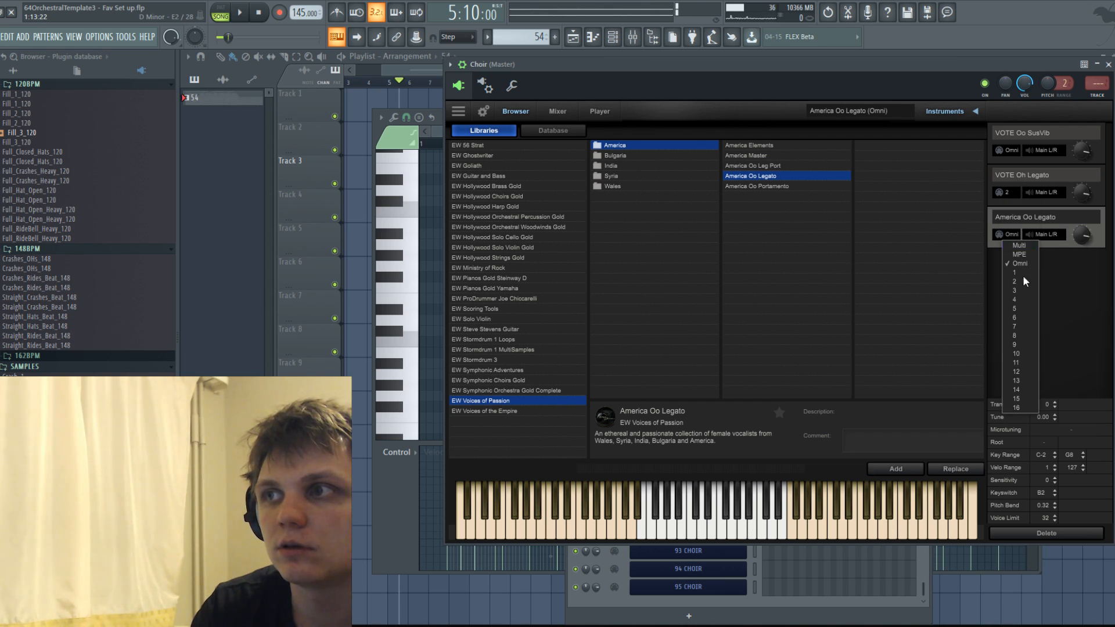
{"action": "left_click", "coordinate": [1016, 290]}
{"action": "left_click", "coordinate": [1045, 234]}
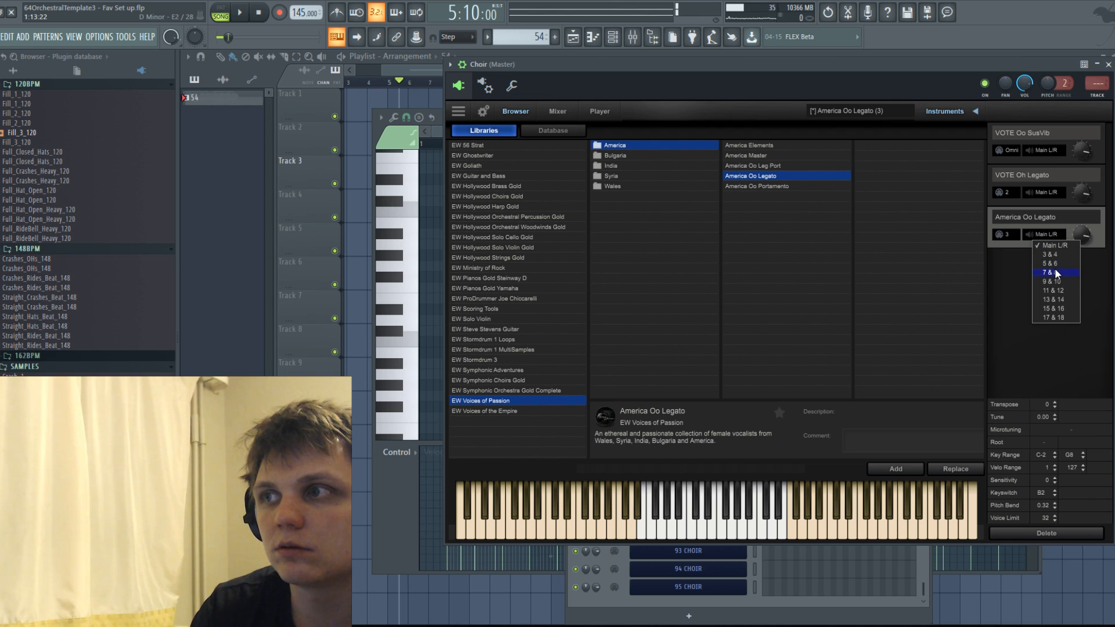
{"action": "left_click", "coordinate": [1054, 190]}
{"action": "left_click", "coordinate": [1054, 223]}
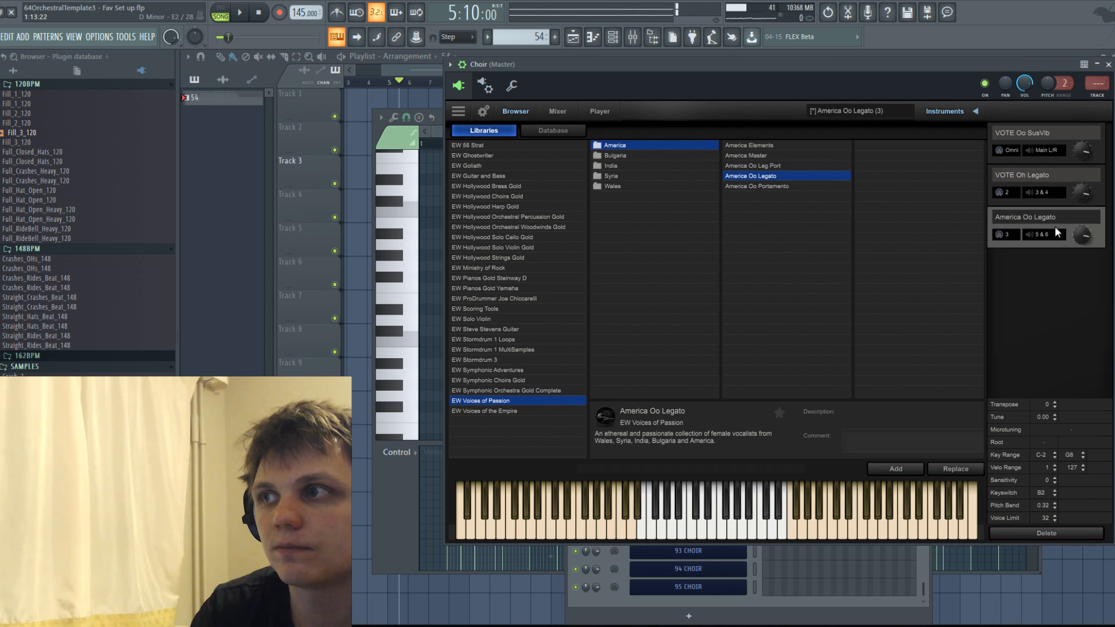
Audition several notes of the VOTE Oh Legato patch.
{"action": "left_click", "coordinate": [1010, 189]}
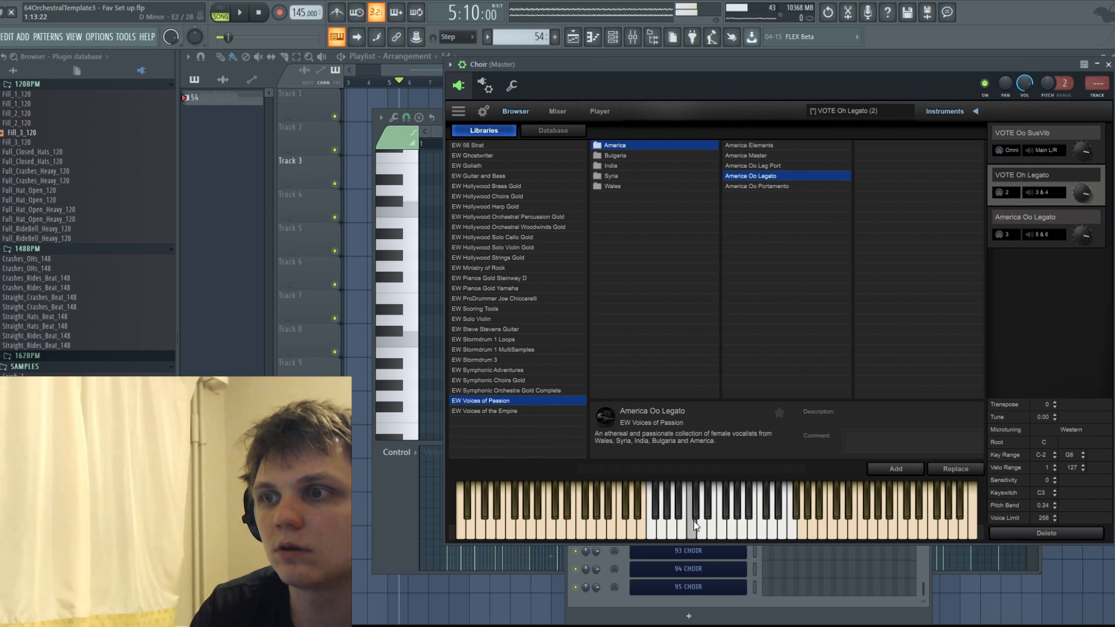
{"action": "left_click", "coordinate": [674, 525]}
{"action": "left_click", "coordinate": [726, 519]}
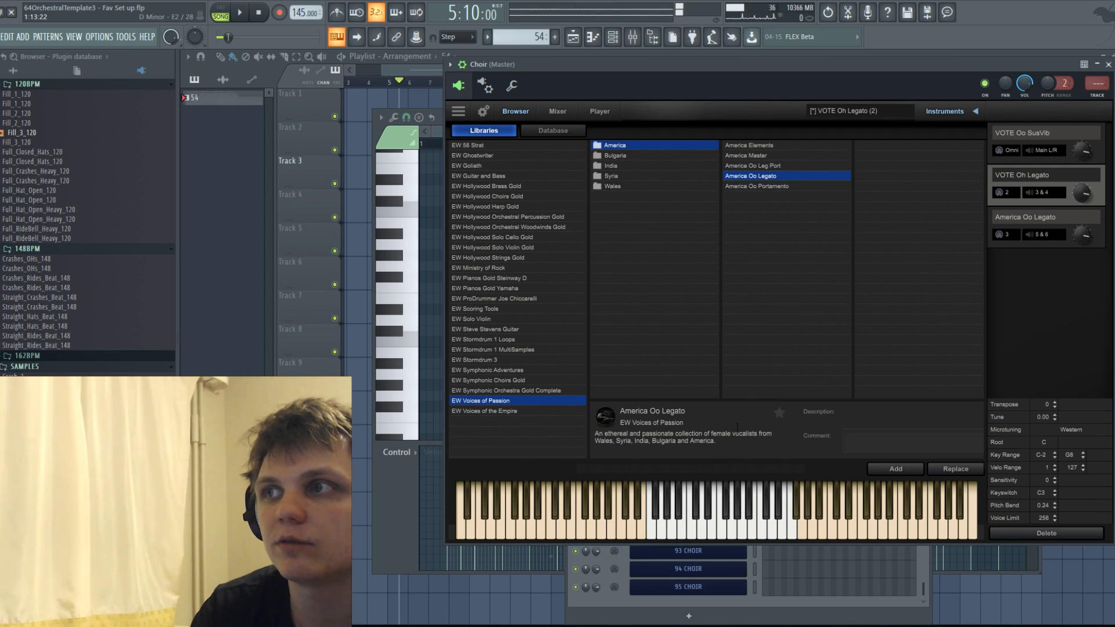
Add the sustain patches VOTE Ah NonVib and VOTE Oh SusVib from the Voices of the Empire library to the Choir instrument.
{"action": "left_click", "coordinate": [496, 411]}
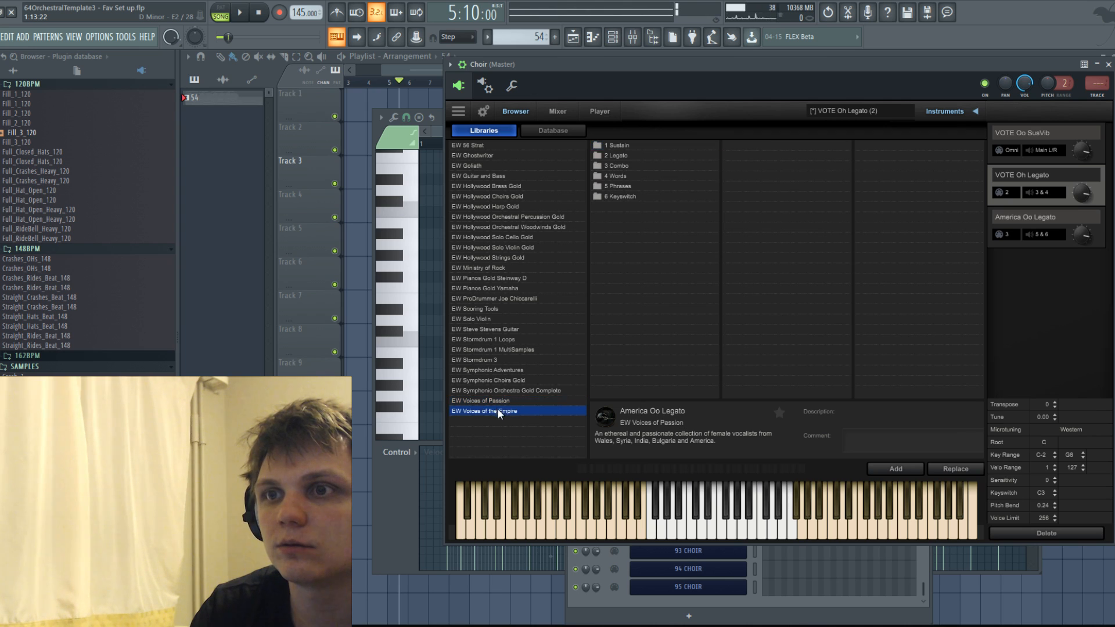
{"action": "left_click", "coordinate": [628, 147]}
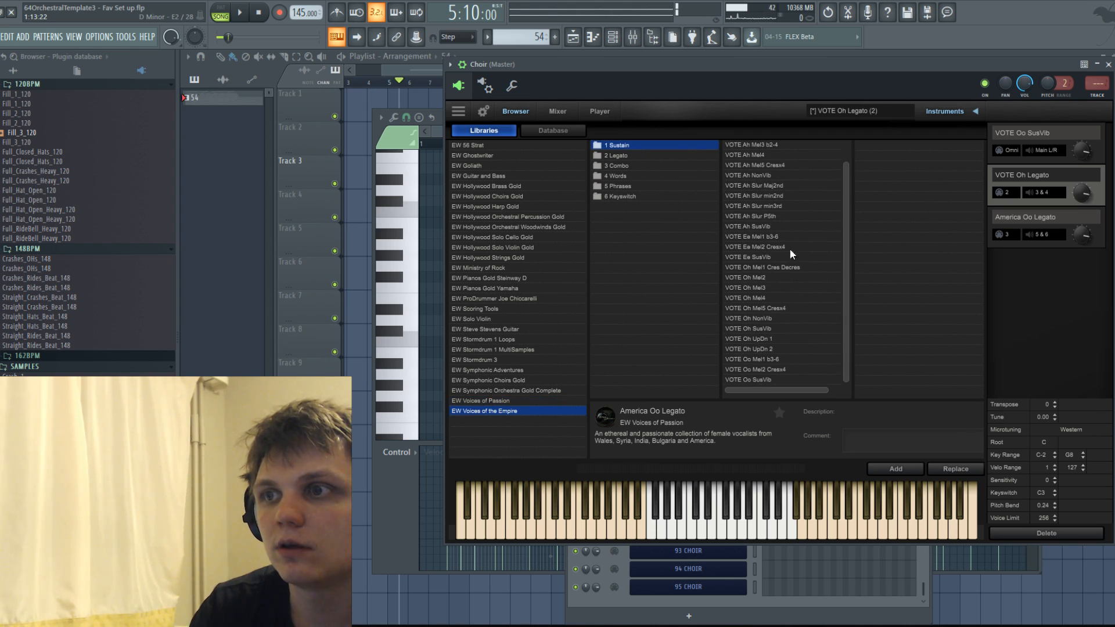
{"action": "scroll", "coordinate": [774, 364], "scroll_direction": "up", "scroll_amount": 1}
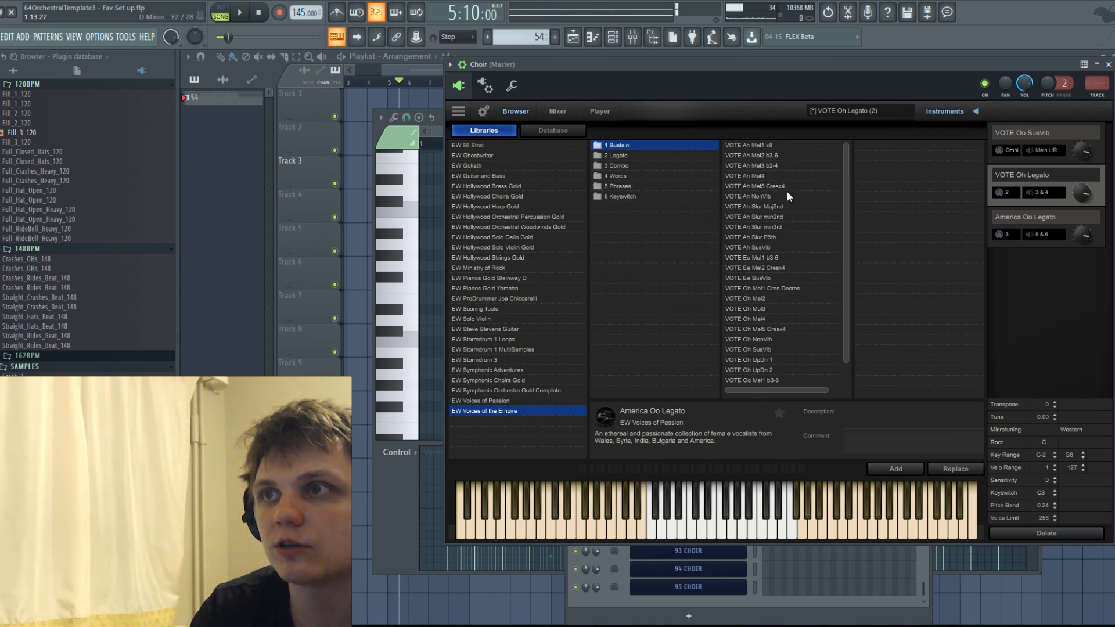
{"action": "left_click", "coordinate": [764, 197]}
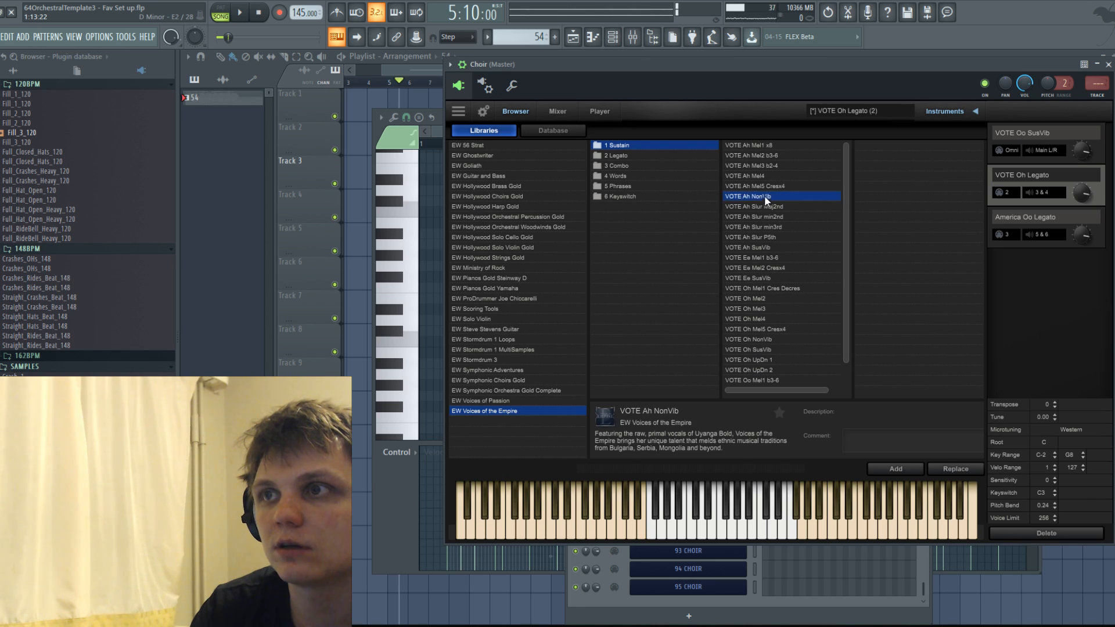
{"action": "scroll", "coordinate": [794, 319], "scroll_direction": "down", "scroll_amount": 1}
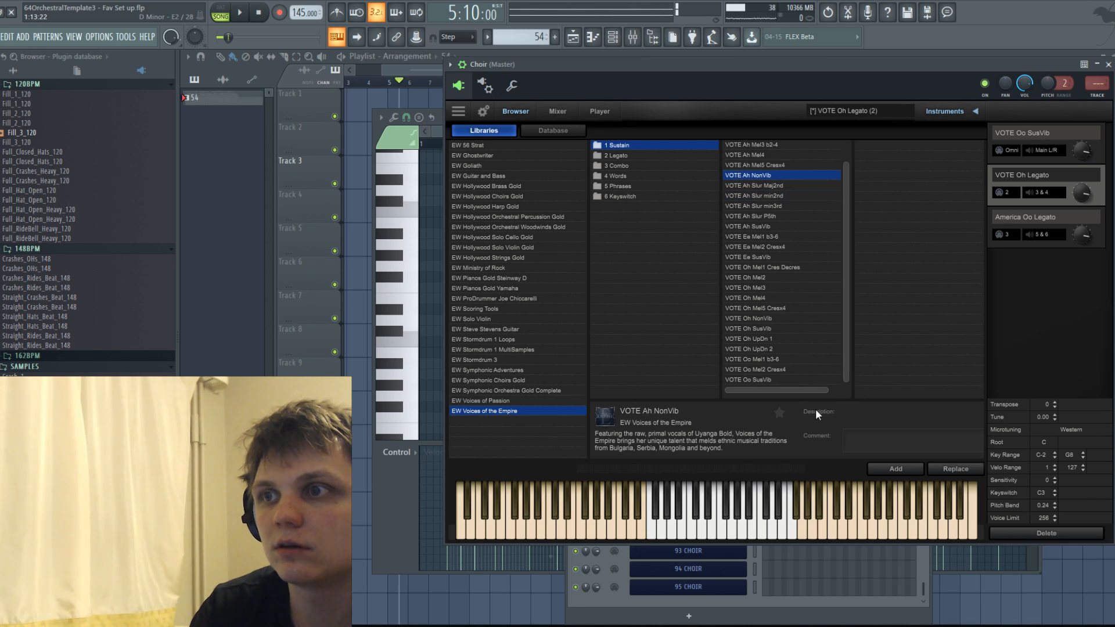
{"action": "left_click", "coordinate": [894, 469]}
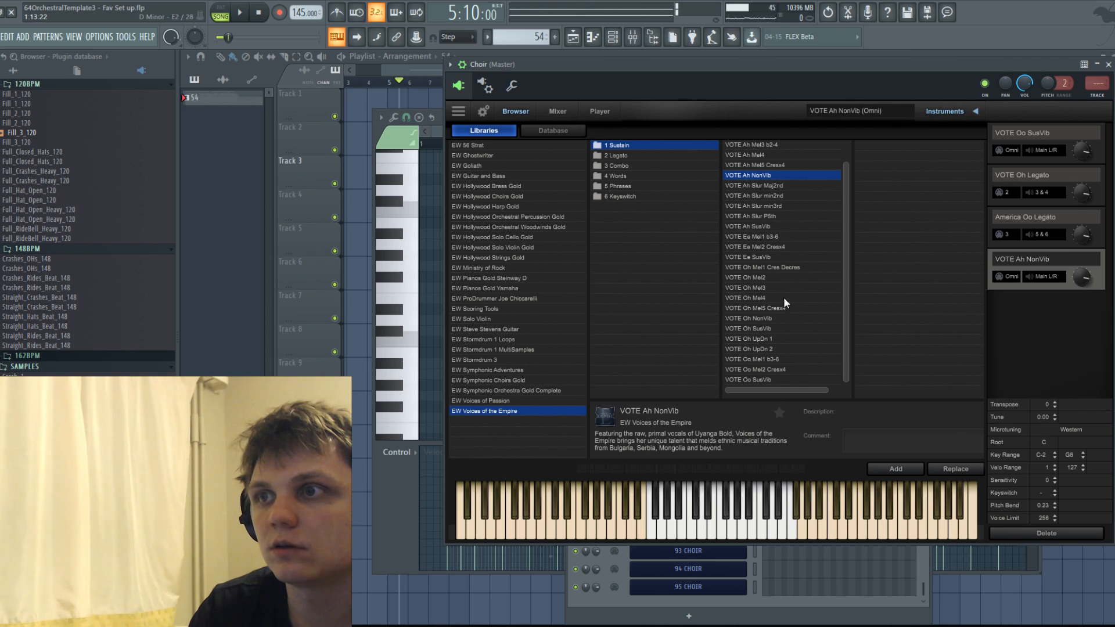
{"action": "left_click", "coordinate": [894, 469]}
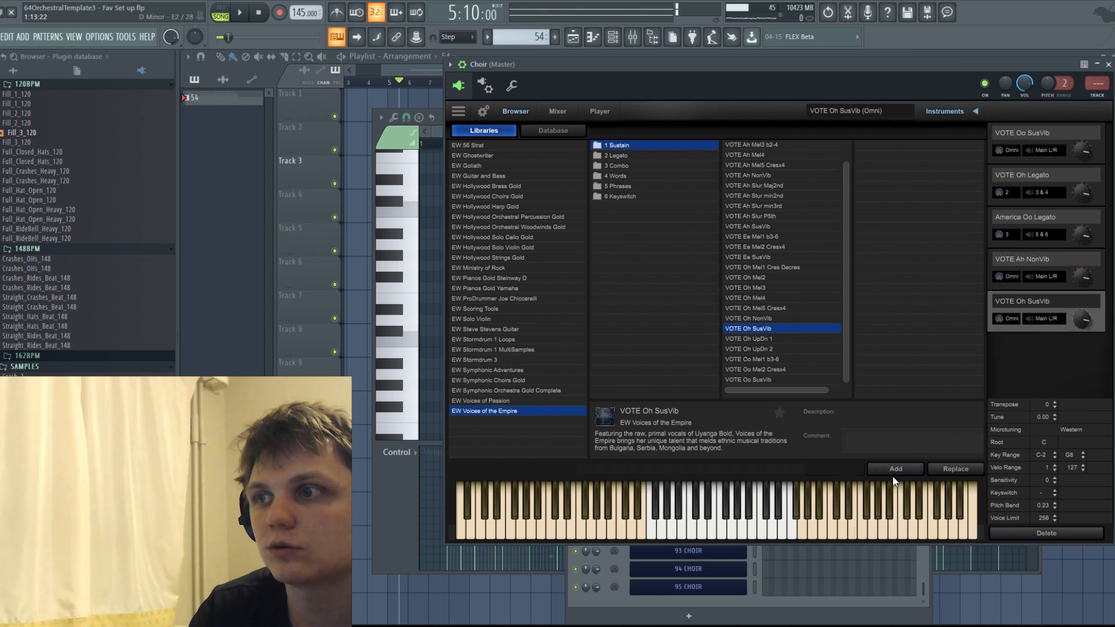
Assign VOTE Ah NonVib to MIDI channel 4 and outputs 7 & 8, and VOTE Oh SusVib to channel 5 and outputs 9 & 10.
{"action": "left_click", "coordinate": [1011, 277]}
{"action": "left_click", "coordinate": [1017, 343]}
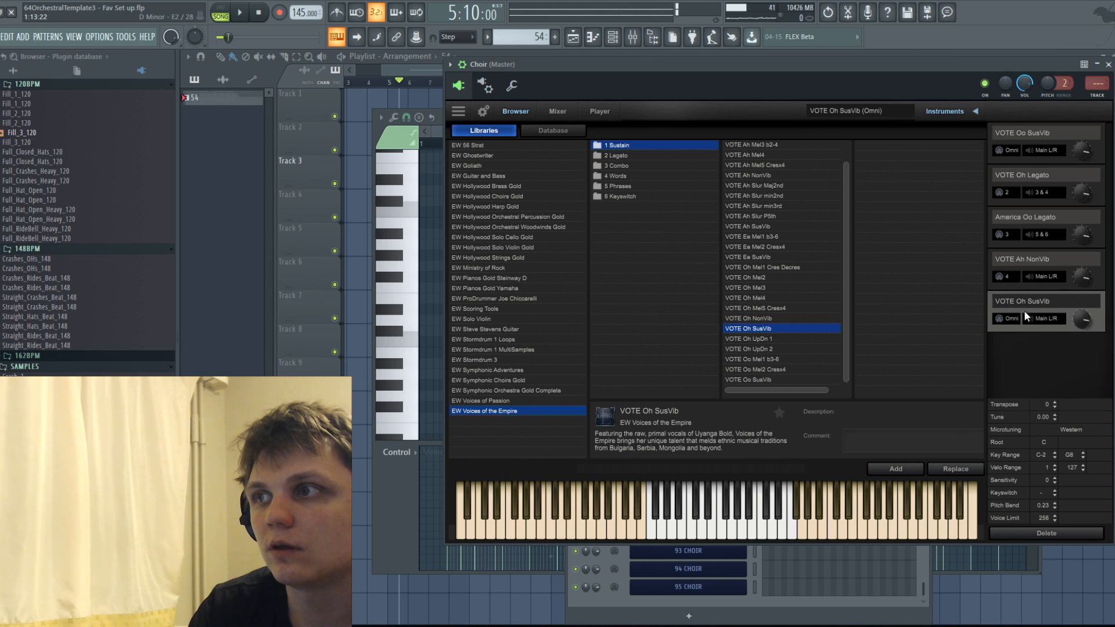
{"action": "left_click", "coordinate": [1016, 392]}
{"action": "left_click", "coordinate": [1045, 277]}
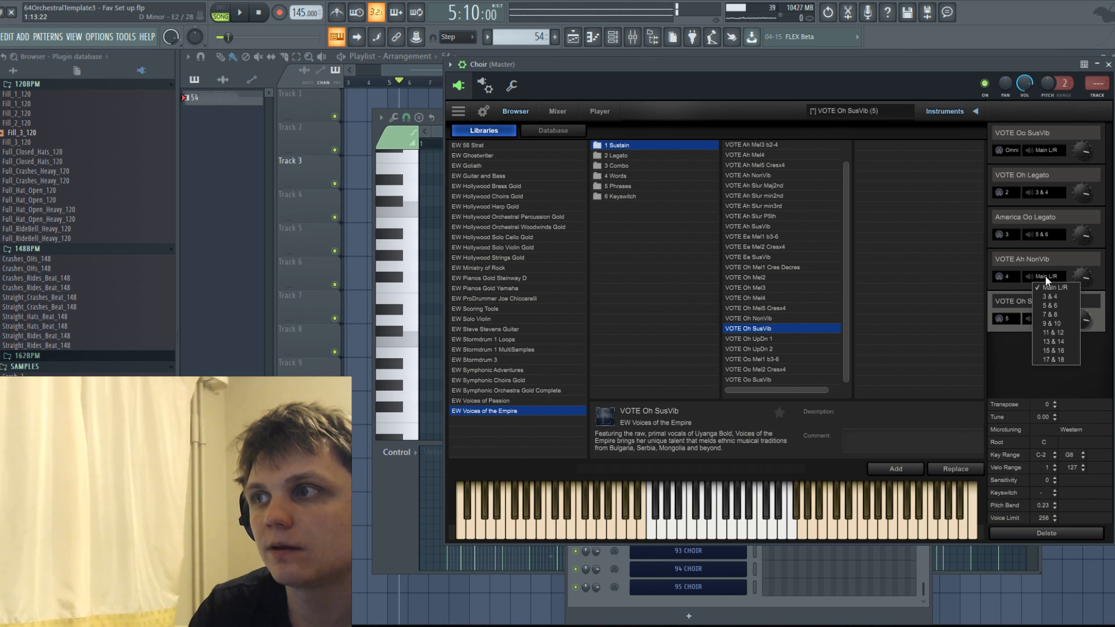
{"action": "left_click", "coordinate": [1051, 314]}
{"action": "left_click", "coordinate": [1045, 319]}
{"action": "left_click", "coordinate": [1054, 366]}
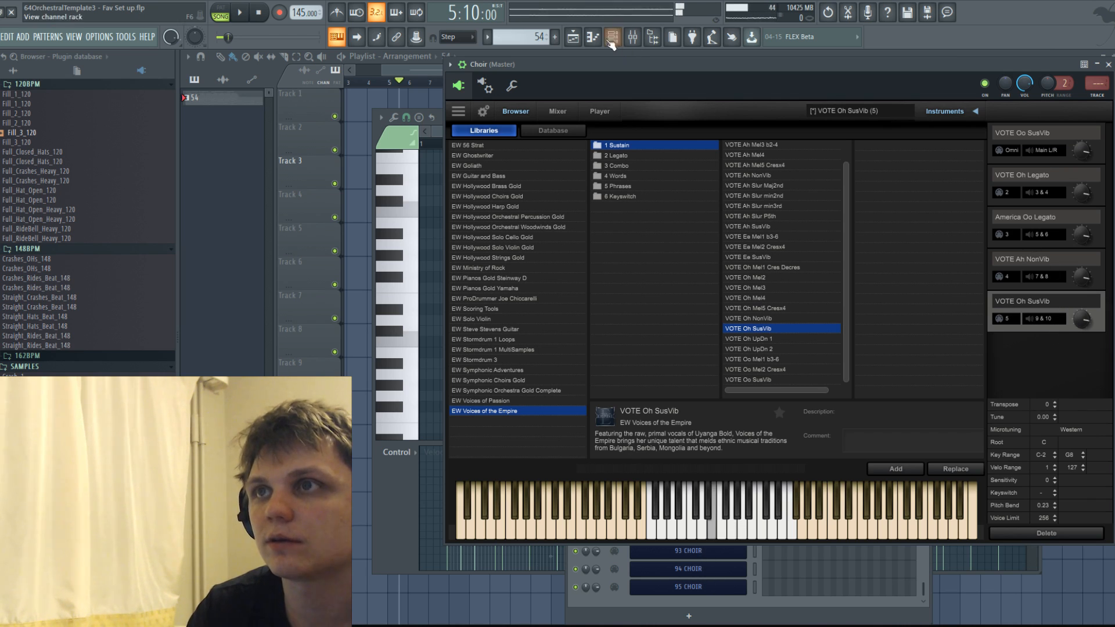
Open the Piano 3 DRY part in the piano roll and copy its lower melody notes from bars 10 to 17.
{"action": "left_click", "coordinate": [574, 40]}
{"action": "double_click", "coordinate": [632, 175]}
{"action": "scroll", "coordinate": [641, 221], "scroll_direction": "up", "scroll_amount": 7}
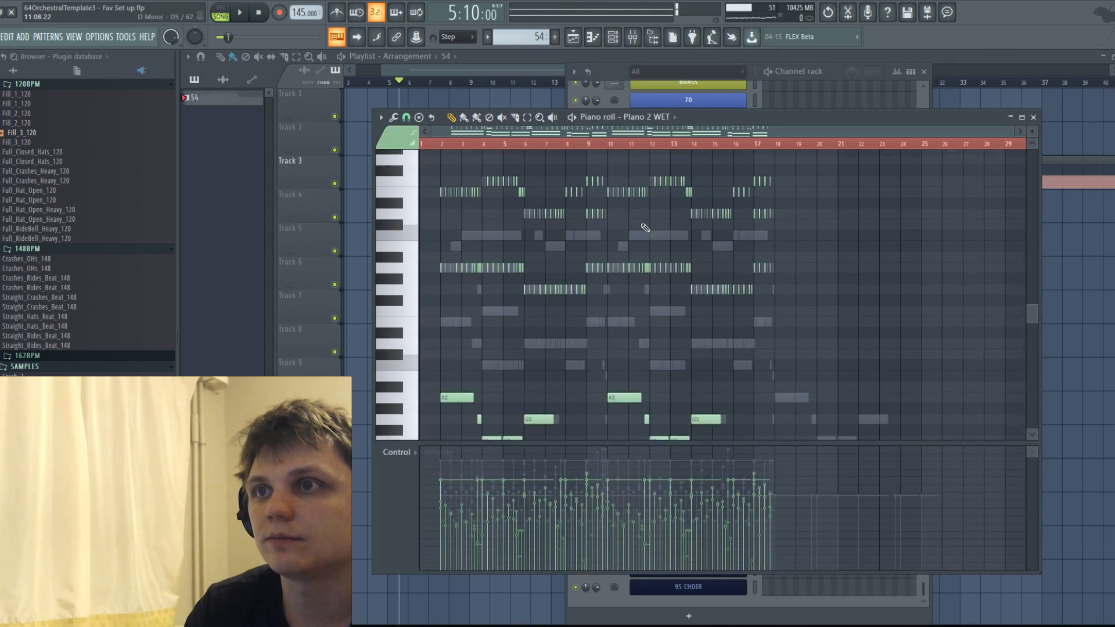
{"action": "scroll", "coordinate": [641, 308], "scroll_direction": "up", "scroll_amount": 5}
{"action": "right_click", "coordinate": [644, 314]}
{"action": "right_click", "coordinate": [644, 314]}
{"action": "scroll", "coordinate": [705, 332], "scroll_direction": "up", "scroll_amount": 2}
{"action": "left_click_drag", "start_coordinate": [840, 389], "coordinate": [558, 278]}
Paste the copied melody into the 87 CHOIR part and transpose it down one octave.
{"action": "left_click", "coordinate": [669, 119]}
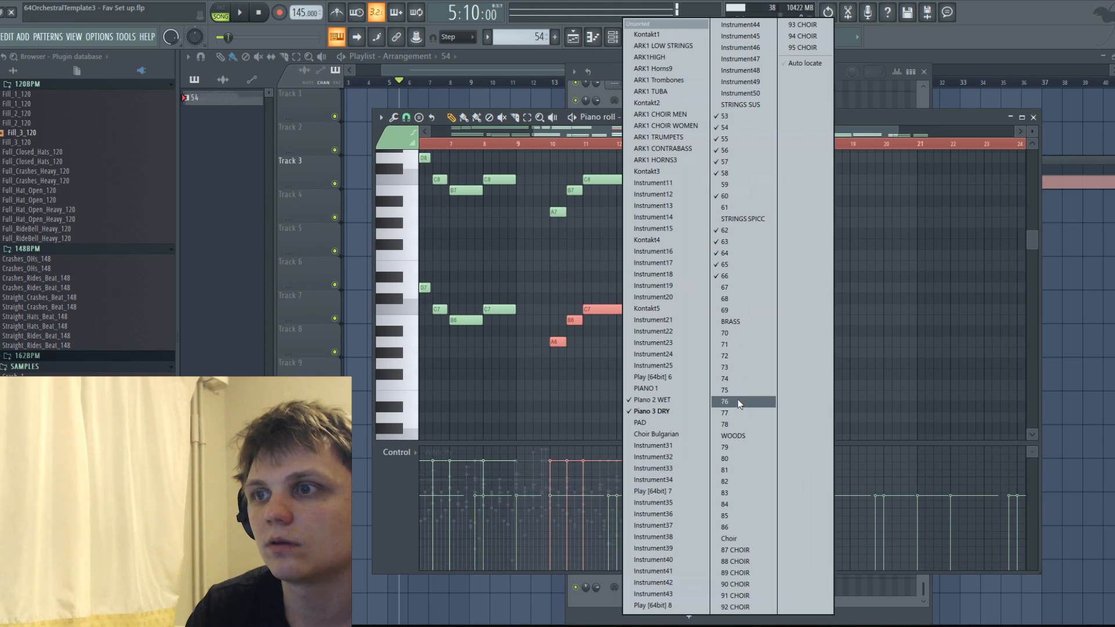
{"action": "left_click", "coordinate": [732, 538]}
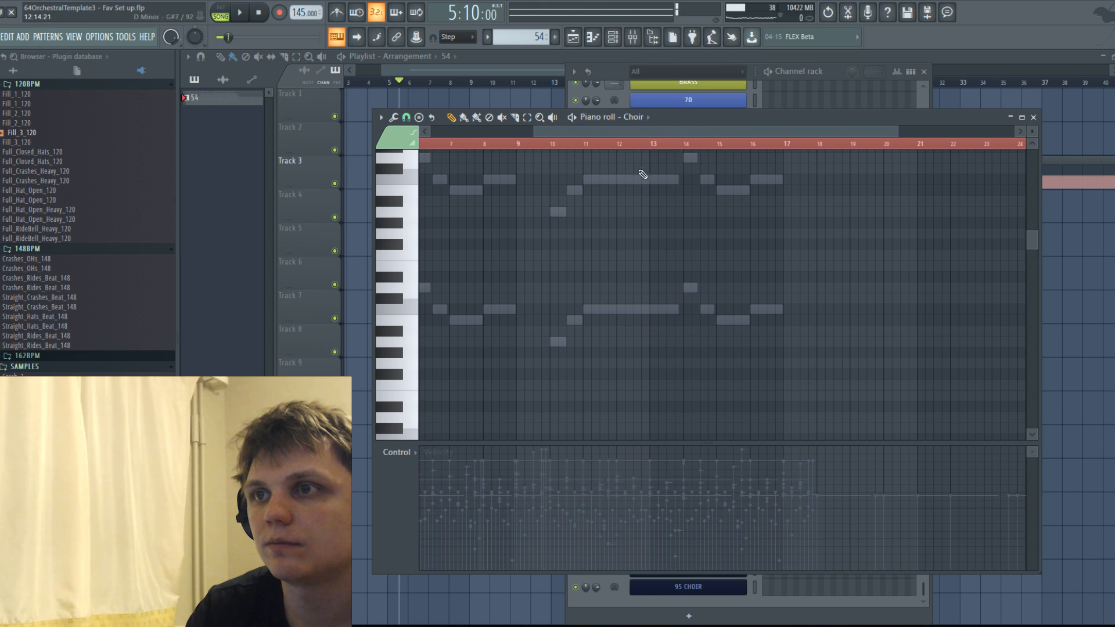
{"action": "left_click", "coordinate": [638, 118]}
{"action": "left_click", "coordinate": [735, 538]}
{"action": "left_click", "coordinate": [609, 408]}
{"action": "right_click", "coordinate": [619, 412]}
{"action": "key", "text": "ctrl+v"}
{"action": "scroll", "coordinate": [620, 348], "scroll_direction": "down", "scroll_amount": 3}
{"action": "left_click_drag", "start_coordinate": [514, 182], "coordinate": [651, 174]}
{"action": "key", "text": "ctrl+Down"}
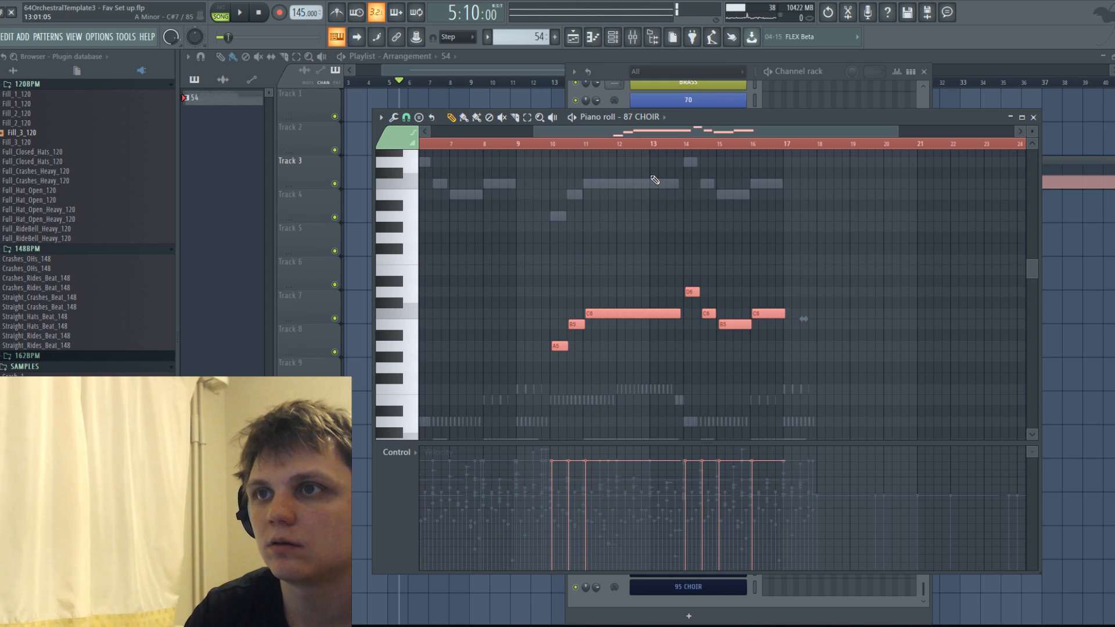
Play the 87 CHOIR melody from bar 10 and split its long C6 into two shorter C6 notes with a gap in bar 12.
{"action": "scroll", "coordinate": [645, 189], "scroll_direction": "up", "scroll_amount": 3}
{"action": "left_click_drag", "start_coordinate": [577, 313], "coordinate": [571, 313]}
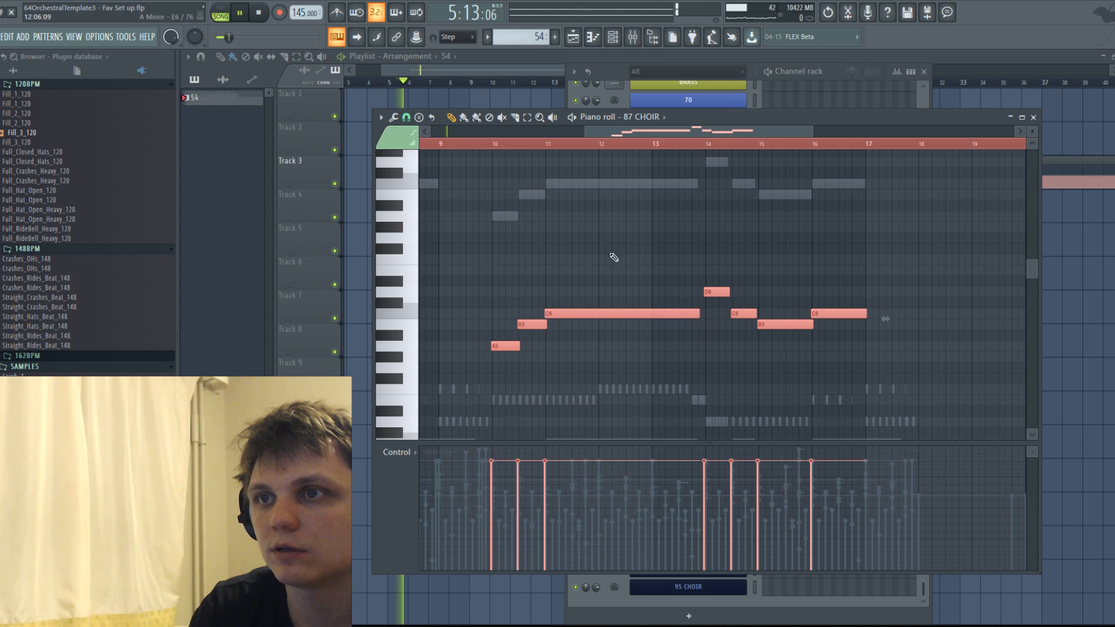
{"action": "left_click", "coordinate": [495, 145]}
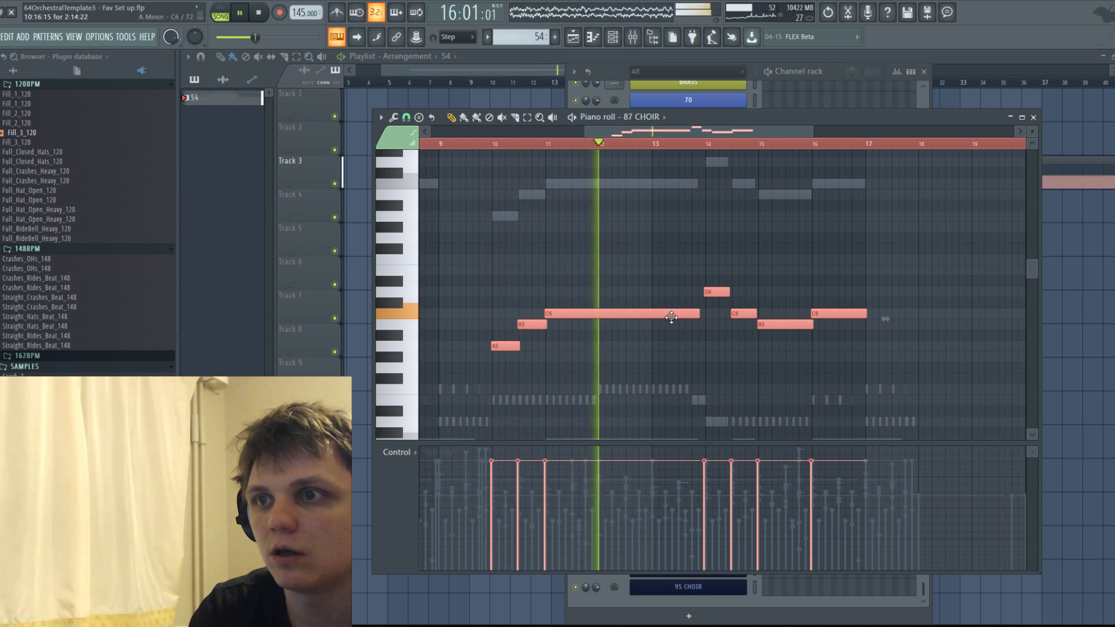
{"action": "left_click", "coordinate": [677, 365]}
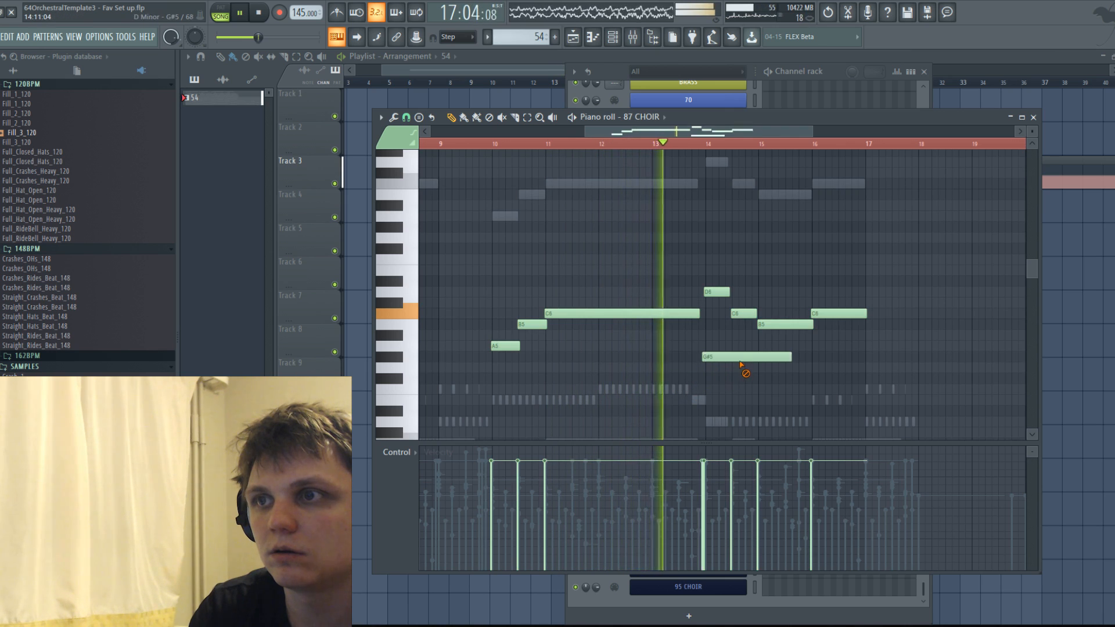
{"action": "key", "text": "space"}
{"action": "key", "text": "space"}
{"action": "left_click_drag", "start_coordinate": [604, 319], "coordinate": [616, 320]}
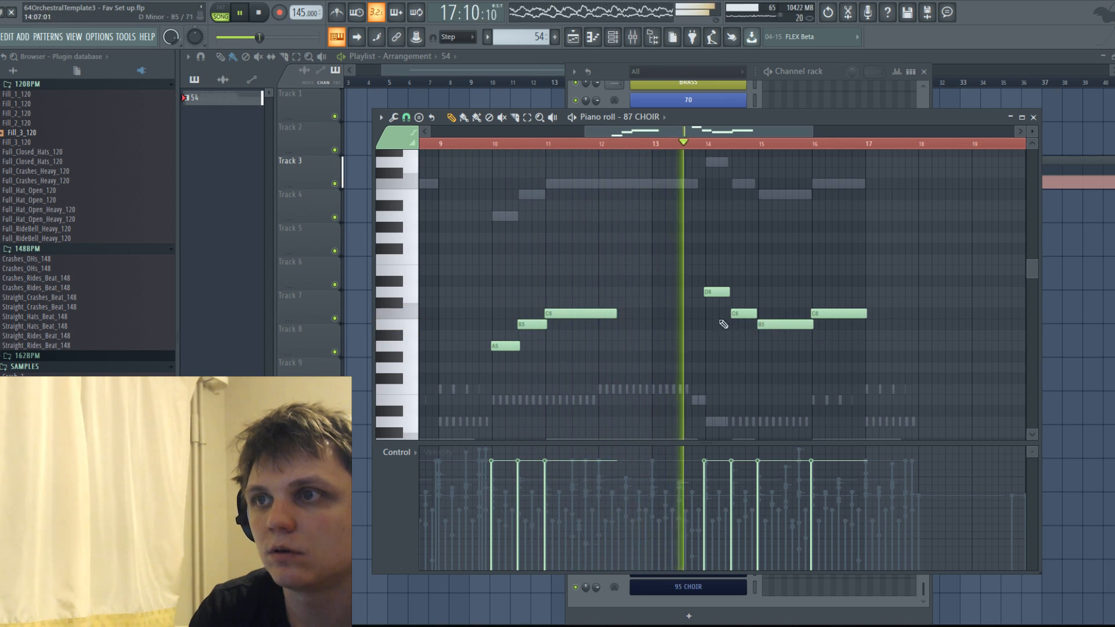
{"action": "left_click", "coordinate": [632, 315]}
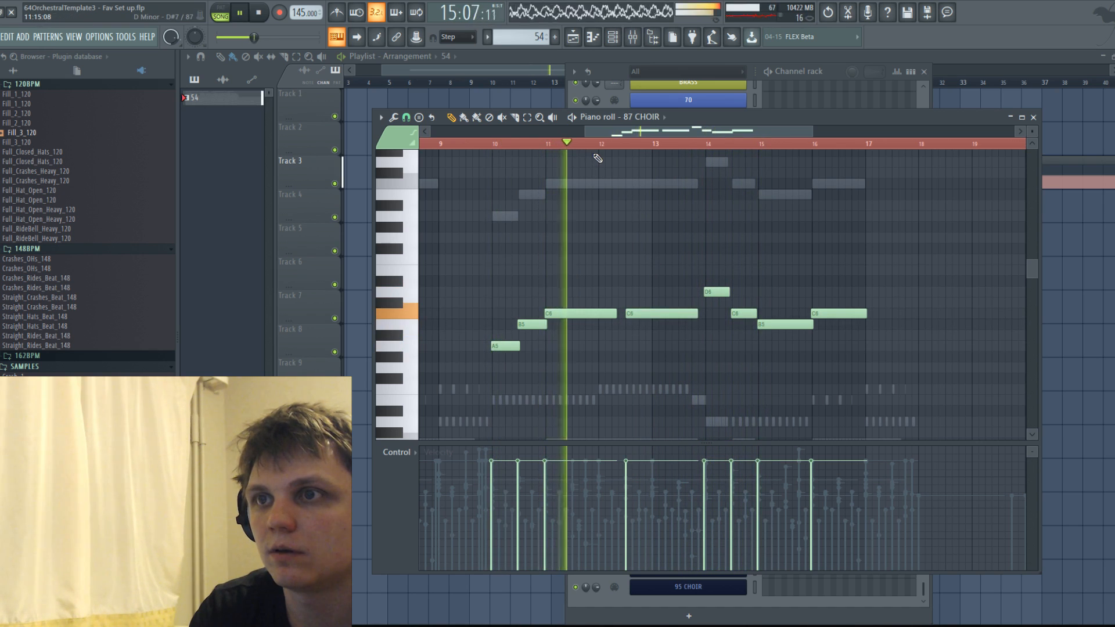
Try the 87 CHOIR melody one octave lower during playback and move it back up an octave.
{"action": "scroll", "coordinate": [595, 165], "scroll_direction": "down", "scroll_amount": 3}
{"action": "key", "text": "space"}
{"action": "key", "text": "ctrl+a"}
{"action": "key", "text": "ctrl+Down"}
{"action": "key", "text": "space"}
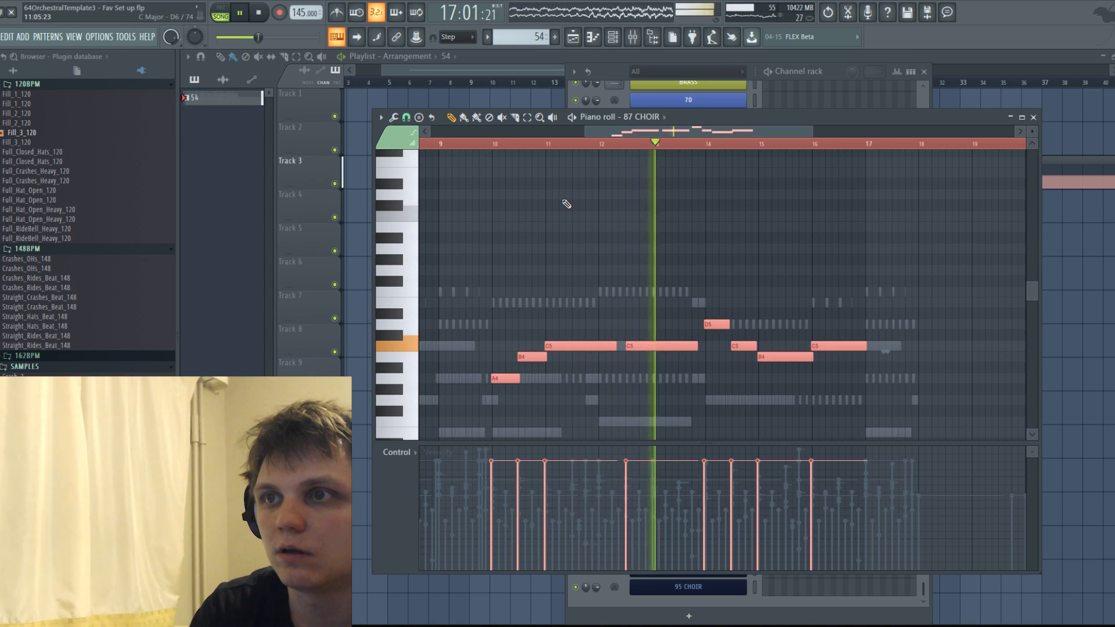
{"action": "key", "text": "ctrl+Up"}
{"action": "scroll", "coordinate": [581, 221], "scroll_direction": "up", "scroll_amount": 4}
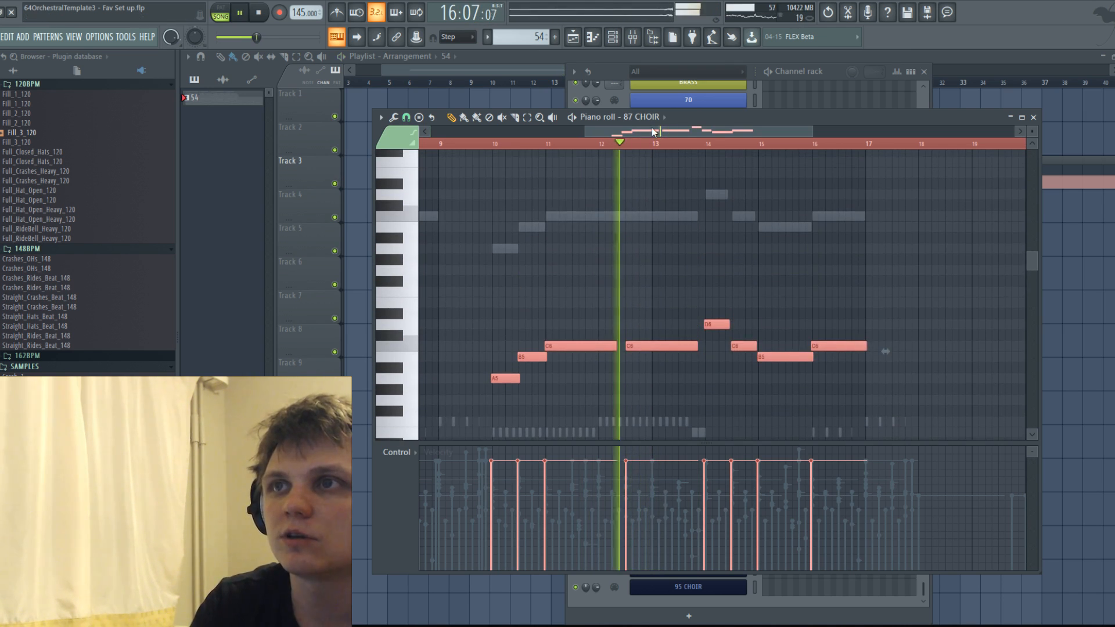
{"action": "key", "text": "space"}
Copy the 87 CHOIR melody into the 88 CHOIR part at the same bars and pitch.
{"action": "left_click", "coordinate": [655, 118]}
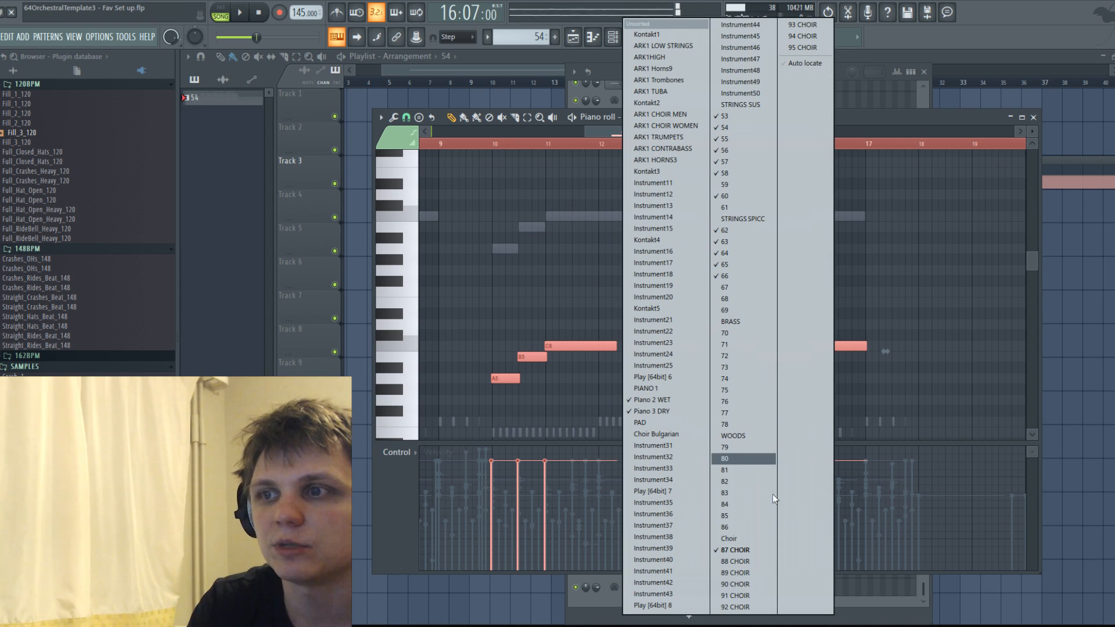
{"action": "left_click", "coordinate": [758, 564]}
{"action": "left_click", "coordinate": [493, 379]}
{"action": "right_click", "coordinate": [503, 379]}
{"action": "key", "text": "ctrl+v"}
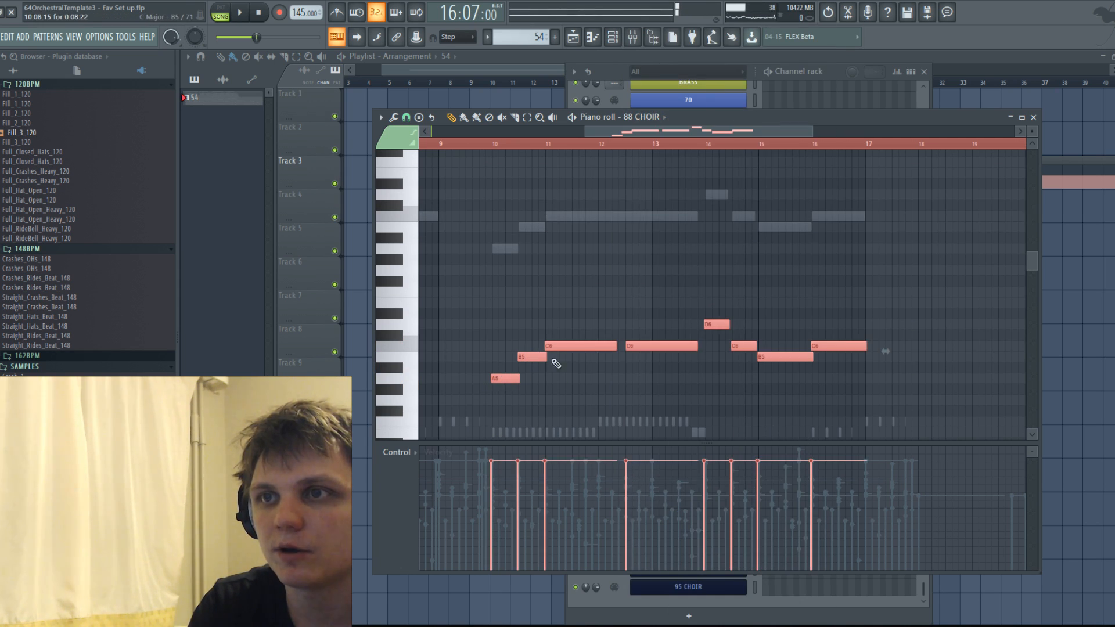
Duplicate the whole 88 CHOIR melody one octave lower, keeping the original notes above it.
{"action": "left_click_drag", "start_coordinate": [555, 229], "coordinate": [596, 215]}
{"action": "right_click", "coordinate": [596, 215]}
{"action": "scroll", "coordinate": [591, 310], "scroll_direction": "down", "scroll_amount": 4}
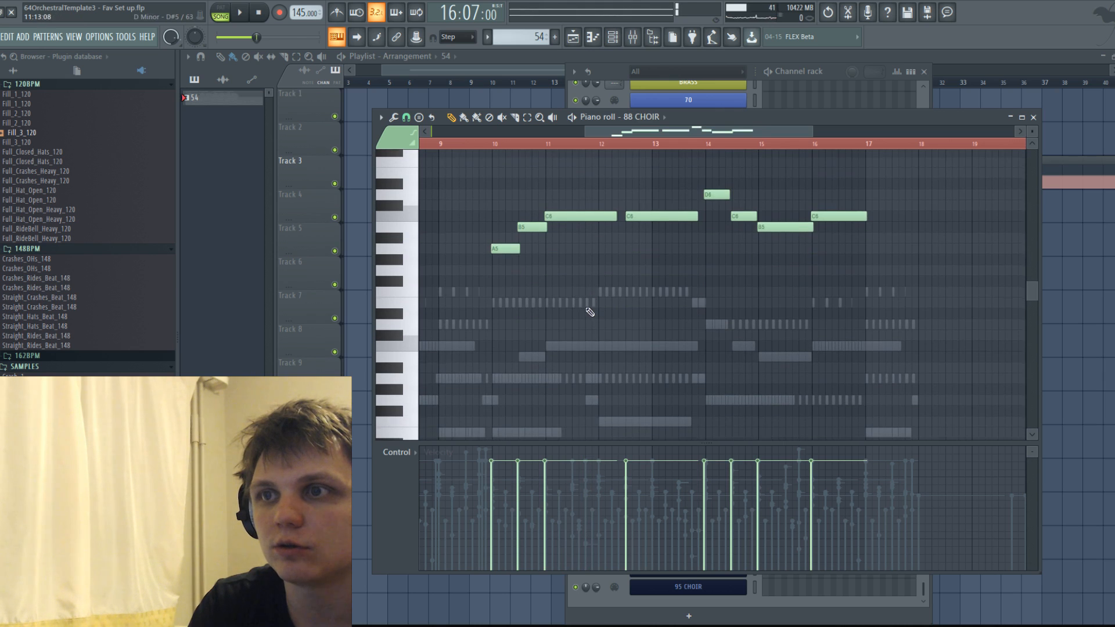
{"action": "key", "text": "ctrl+a"}
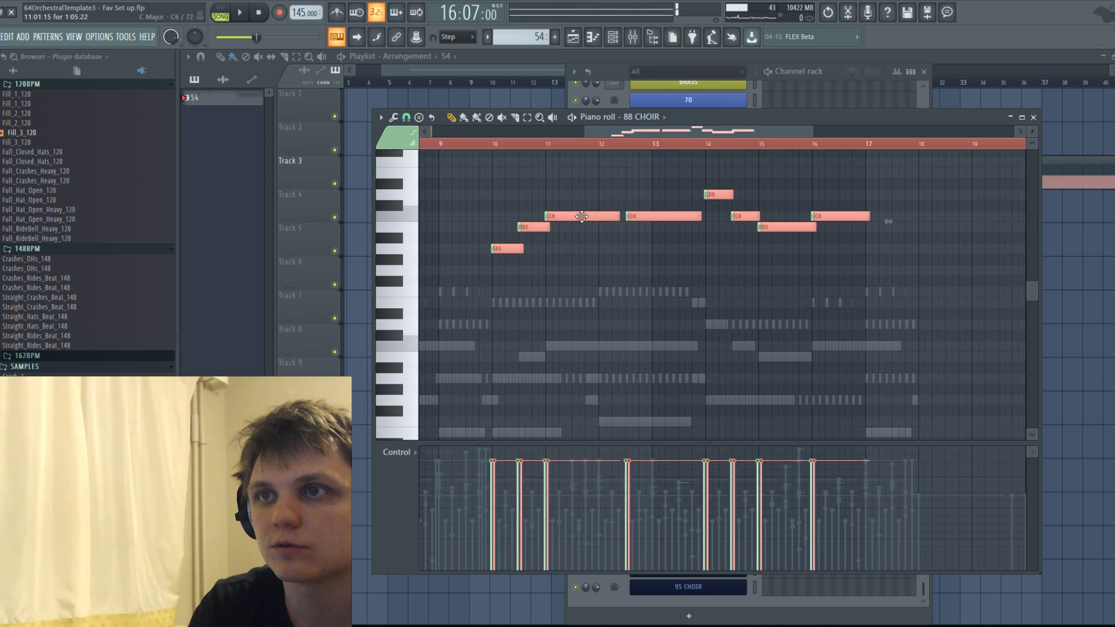
{"action": "key", "text": "ctrl+Down"}
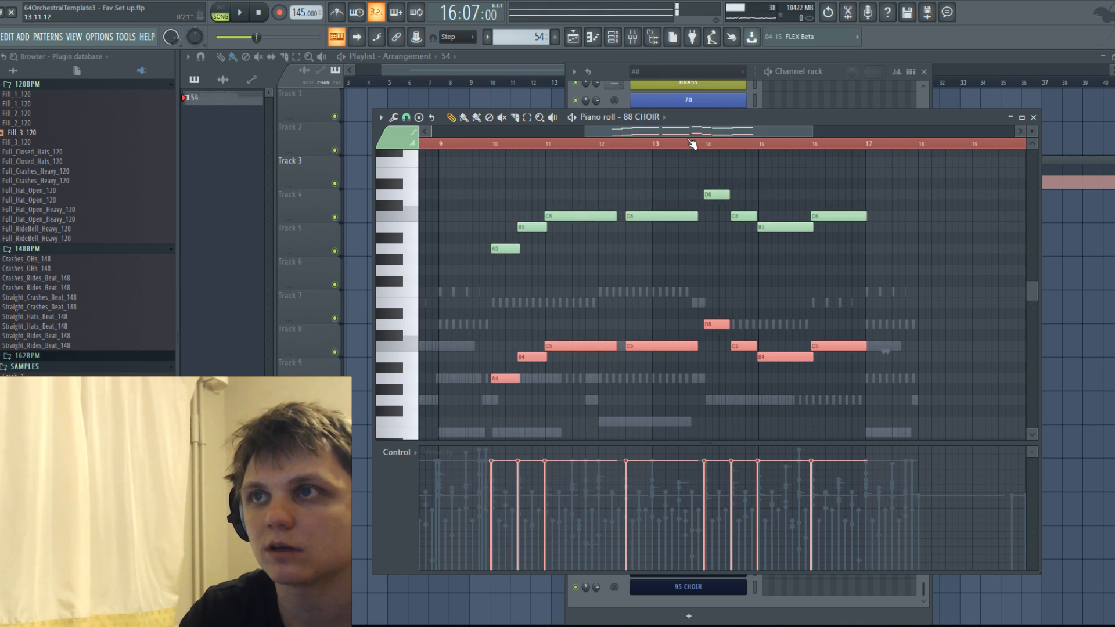
Paste the two-octave choir melody into the 89 CHOIR and 90 CHOIR parts.
{"action": "left_click", "coordinate": [660, 118]}
{"action": "left_click", "coordinate": [722, 551]}
{"action": "mouse_move", "coordinate": [563, 410]}
{"action": "left_mouse_down"}
{"action": "mouse_move", "coordinate": [564, 355]}
{"action": "mouse_move", "coordinate": [582, 349]}
{"action": "mouse_move", "coordinate": [568, 348]}
{"action": "left_mouse_up"}
{"action": "right_click", "coordinate": [580, 359]}
{"action": "key", "text": "ctrl+v"}
{"action": "left_click", "coordinate": [661, 117]}
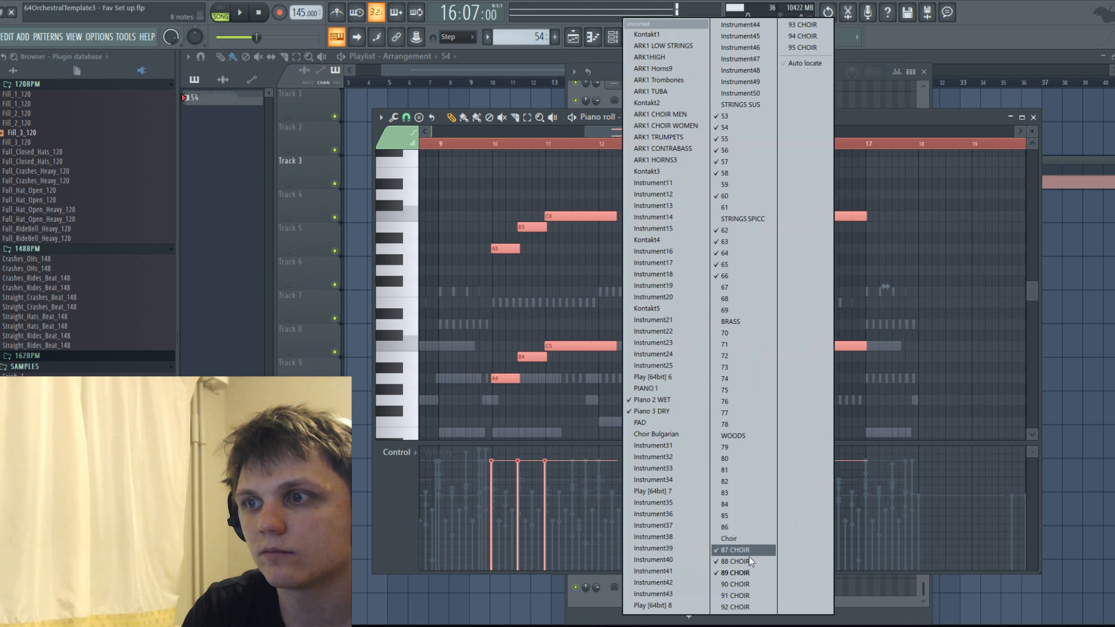
{"action": "left_click", "coordinate": [744, 586]}
{"action": "right_click", "coordinate": [575, 356]}
{"action": "key", "text": "ctrl+v"}
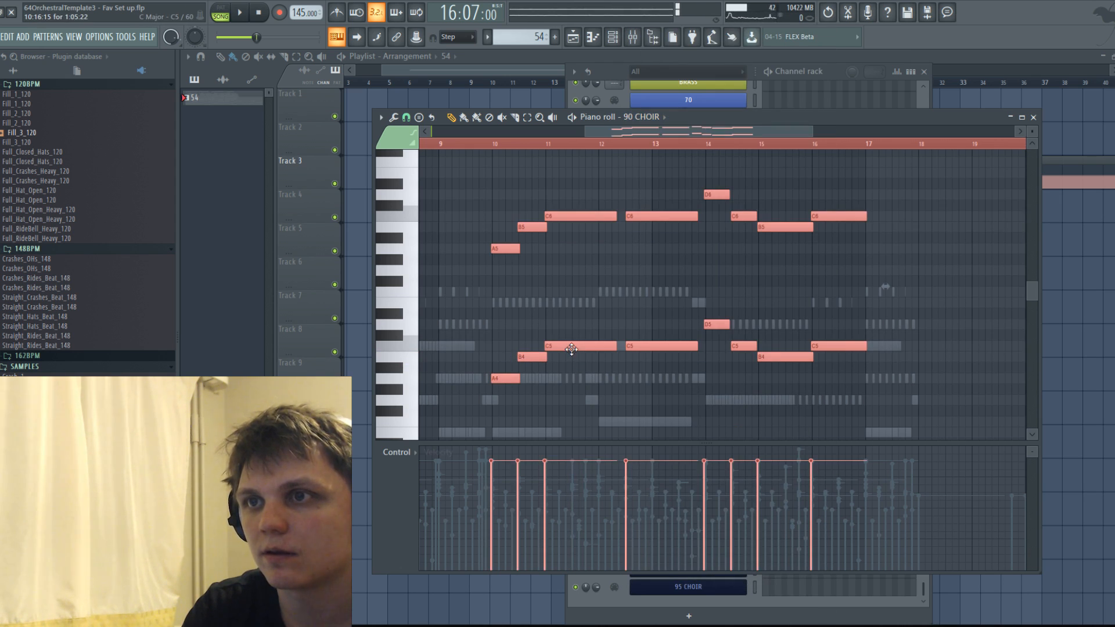
Play the layered choir melody back from bar 10.
{"action": "left_click", "coordinate": [658, 379]}
{"action": "right_click", "coordinate": [661, 379]}
{"action": "key", "text": "space"}
{"action": "key", "text": "space"}
{"action": "left_click", "coordinate": [491, 144]}
{"action": "key", "text": "space"}
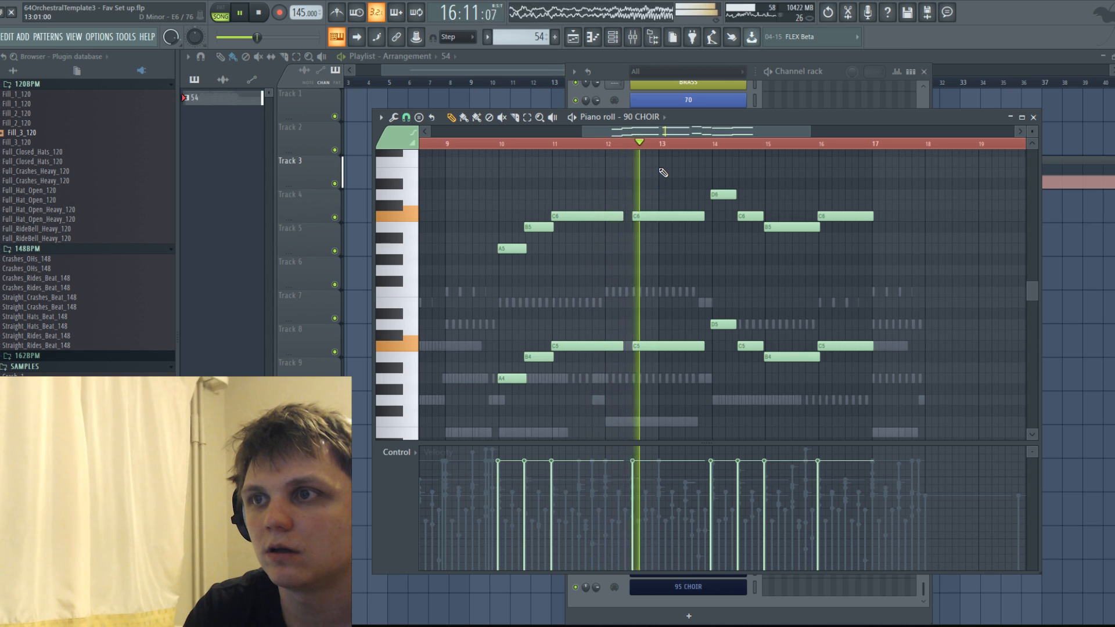
Delete the repeated held C notes starting in bar 12 from the 90, 89, 88 and 87 CHOIR parts and play the result.
{"action": "right_click", "coordinate": [665, 215]}
{"action": "key", "text": "space"}
{"action": "key", "text": "Up"}
{"action": "right_click", "coordinate": [665, 215]}
{"action": "right_click", "coordinate": [676, 346]}
{"action": "key", "text": "Up"}
{"action": "right_click", "coordinate": [676, 216]}
{"action": "right_click", "coordinate": [679, 345]}
{"action": "key", "text": "Up"}
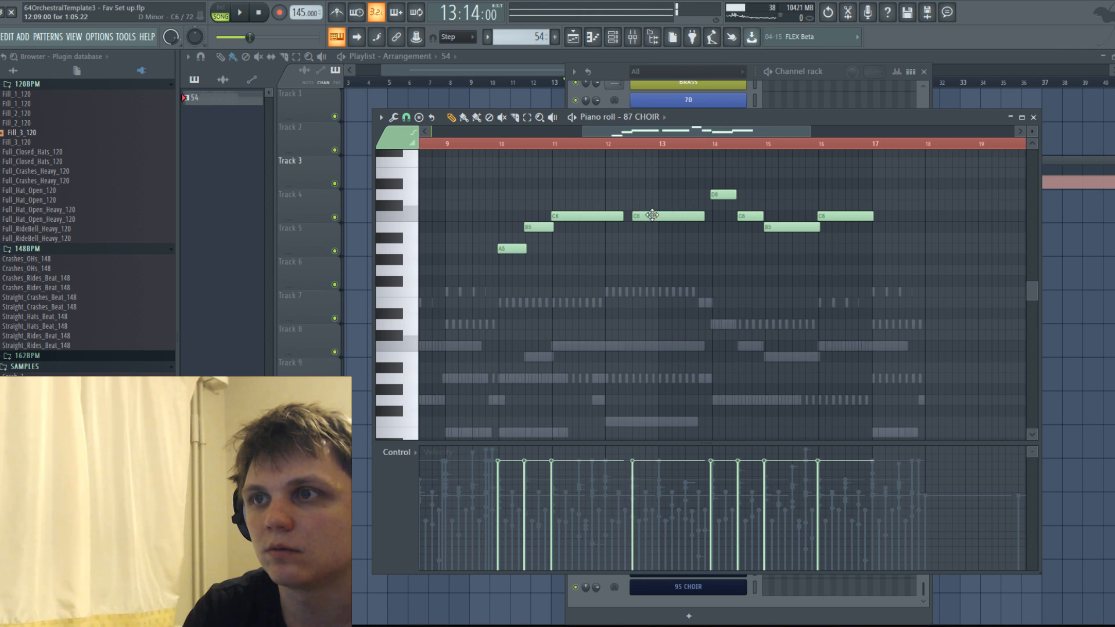
{"action": "right_click", "coordinate": [651, 214]}
{"action": "key", "text": "space"}
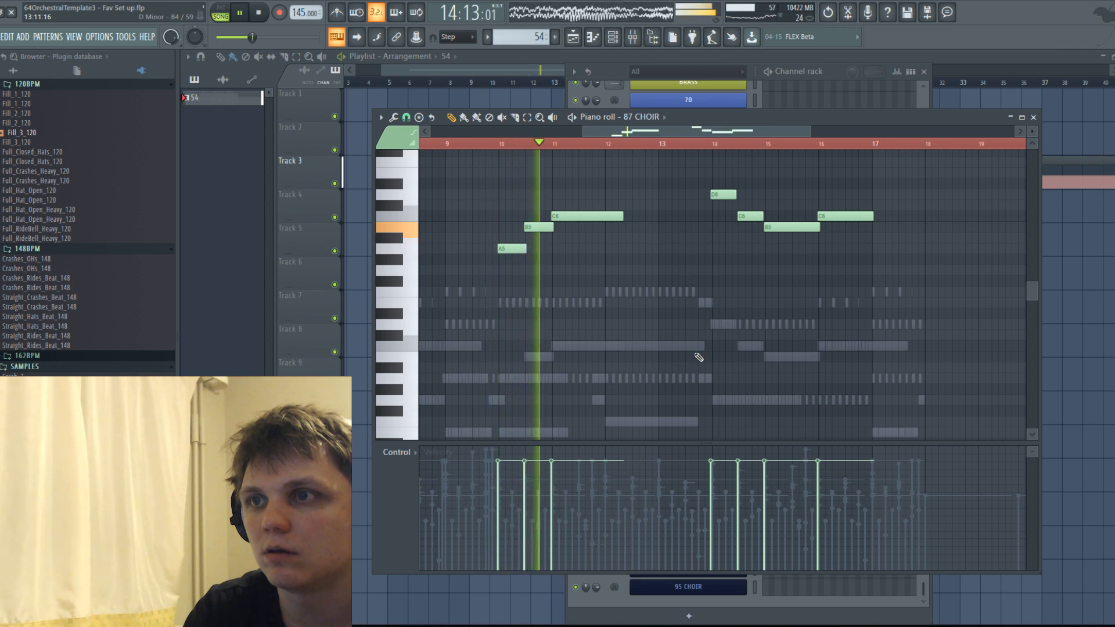
{"action": "left_click", "coordinate": [684, 238]}
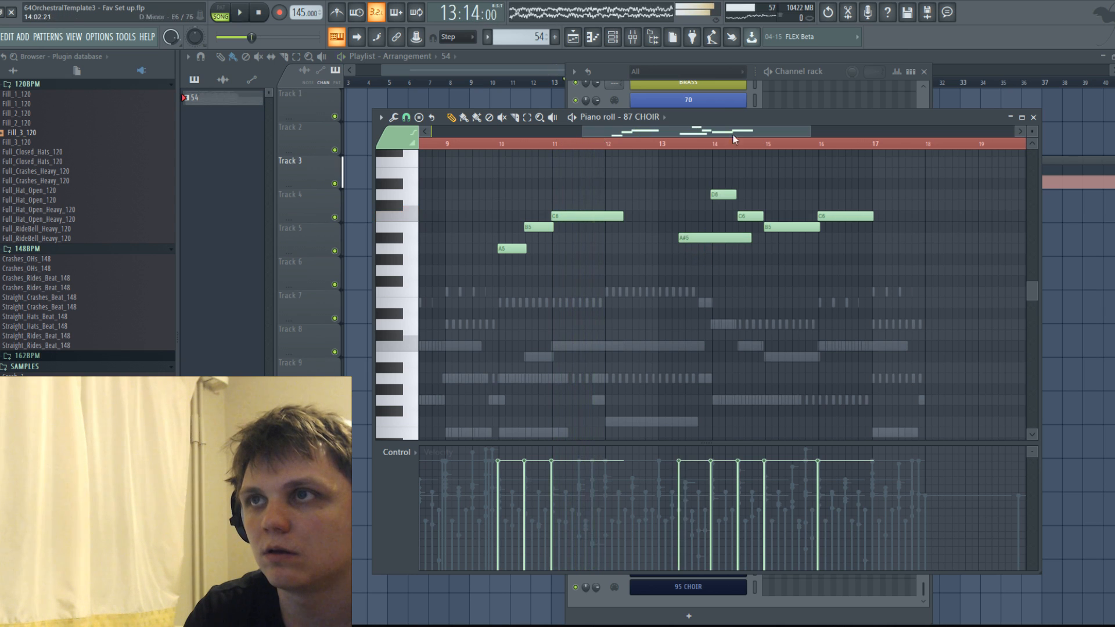
Open the mixer and solo the four choir tracks, inserts 87 to 90, during playback.
{"action": "left_click", "coordinate": [633, 37]}
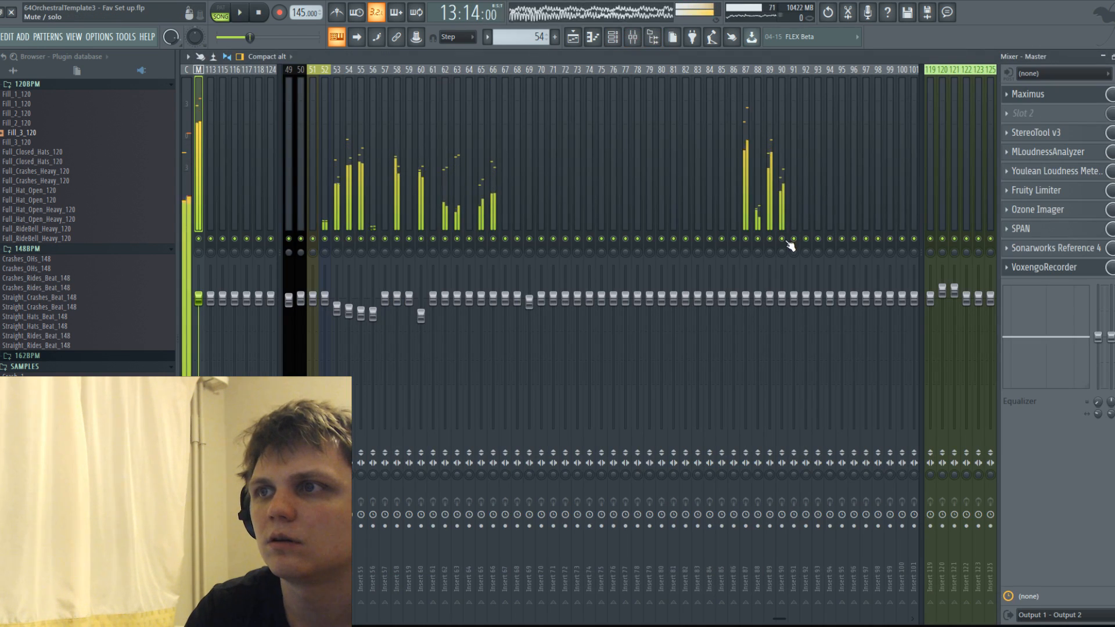
{"action": "right_click", "coordinate": [782, 239]}
{"action": "key", "text": "space"}
{"action": "left_click", "coordinate": [770, 240]}
{"action": "left_click", "coordinate": [758, 240]}
{"action": "left_click", "coordinate": [745, 240]}
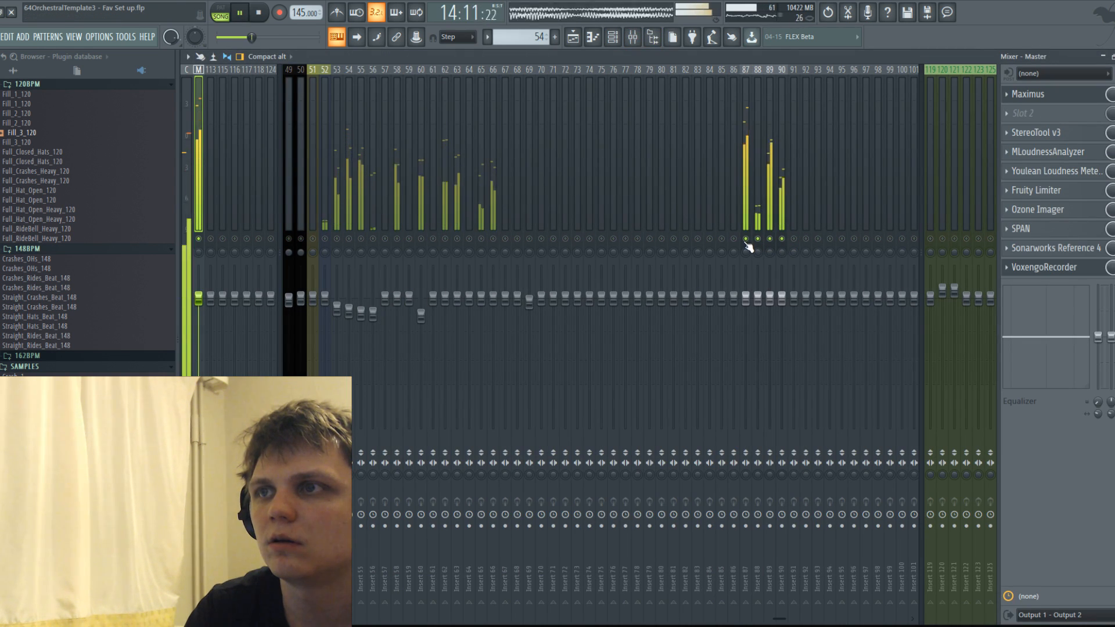
Lower the volume of mixer insert 87 strongly and inserts 89 and 90 slightly, play the choir balance, and return to the piano roll.
{"action": "left_click_drag", "start_coordinate": [745, 298], "coordinate": [745, 347]}
{"action": "mouse_move", "coordinate": [769, 299]}
{"action": "left_mouse_down"}
{"action": "mouse_move", "coordinate": [770, 321]}
{"action": "mouse_move", "coordinate": [782, 322]}
{"action": "mouse_move", "coordinate": [758, 300]}
{"action": "left_mouse_up"}
{"action": "key", "text": "space"}
Play the 87 CHOIR part in the piano roll and delete its long A#5 note in bar 13.
{"action": "key", "text": "space"}
{"action": "left_click", "coordinate": [594, 38]}
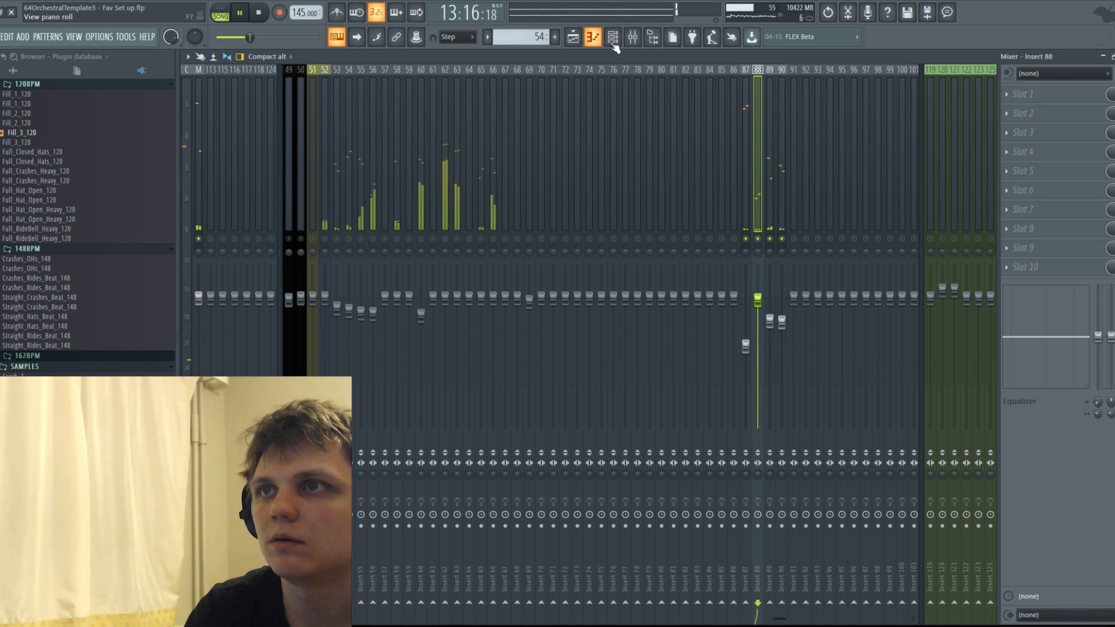
{"action": "left_click", "coordinate": [611, 40]}
{"action": "key", "text": "space"}
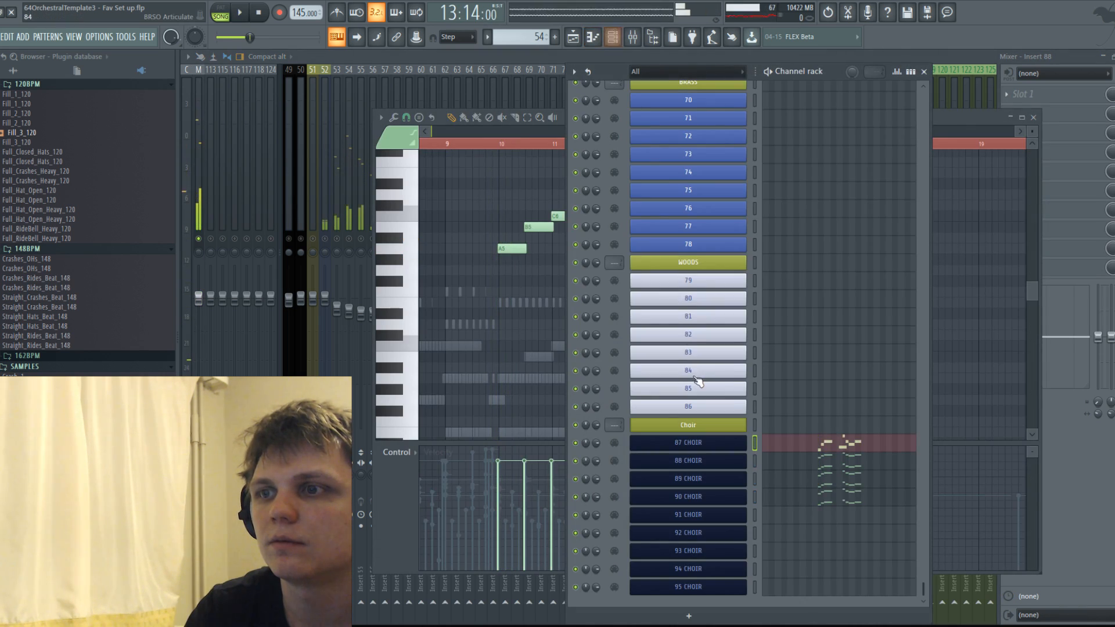
{"action": "left_click", "coordinate": [550, 132]}
{"action": "key", "text": "space"}
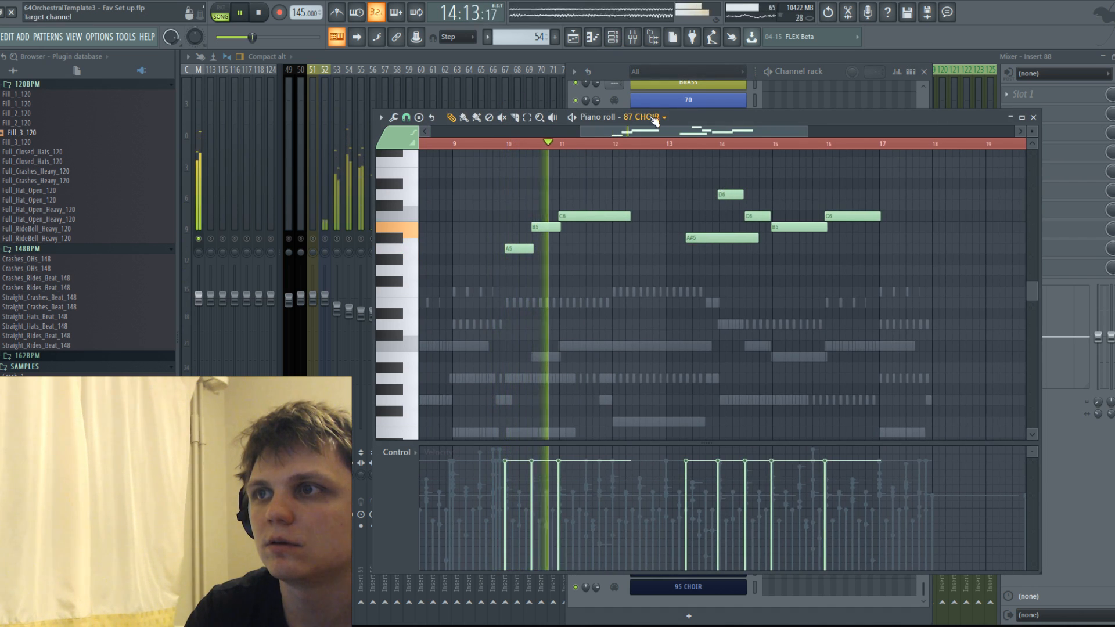
{"action": "right_click", "coordinate": [729, 237]}
{"action": "key", "text": "space"}
{"action": "left_click", "coordinate": [574, 219]}
Delete the upper-octave melody notes in bars 10 to 16 of the 88 CHOIR part.
{"action": "left_click", "coordinate": [657, 121]}
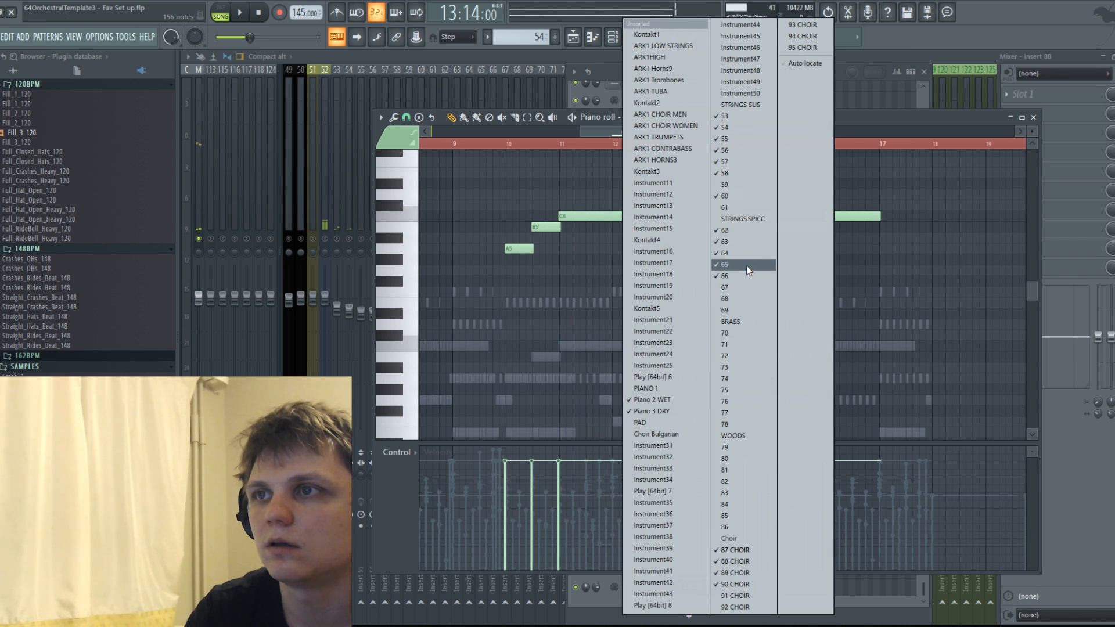
{"action": "left_click", "coordinate": [735, 561]}
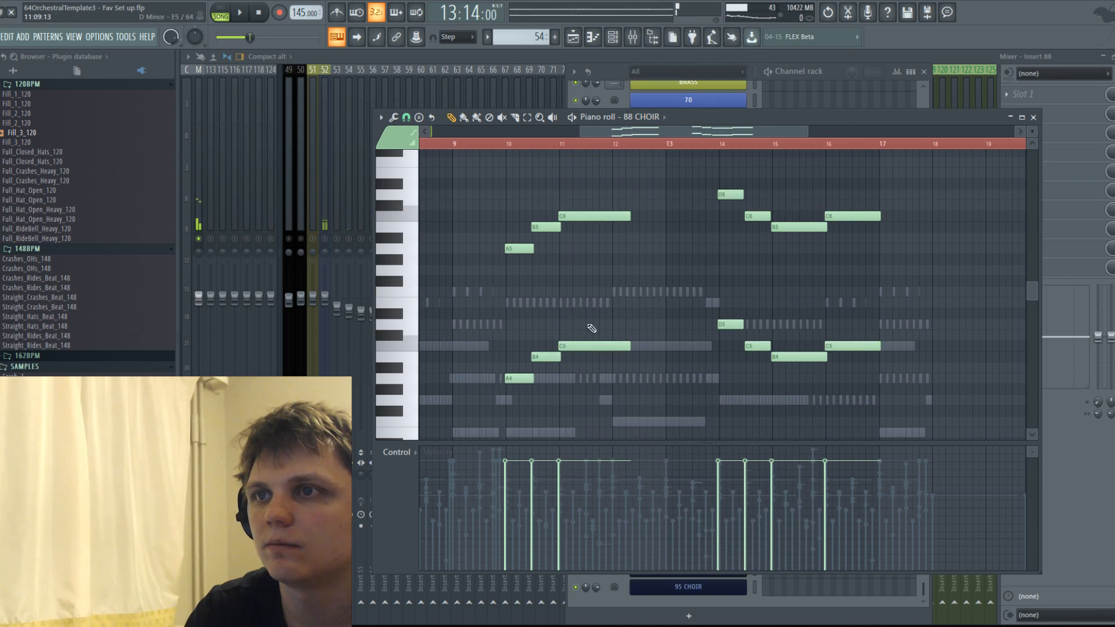
{"action": "left_click_drag", "start_coordinate": [521, 221], "coordinate": [665, 210]}
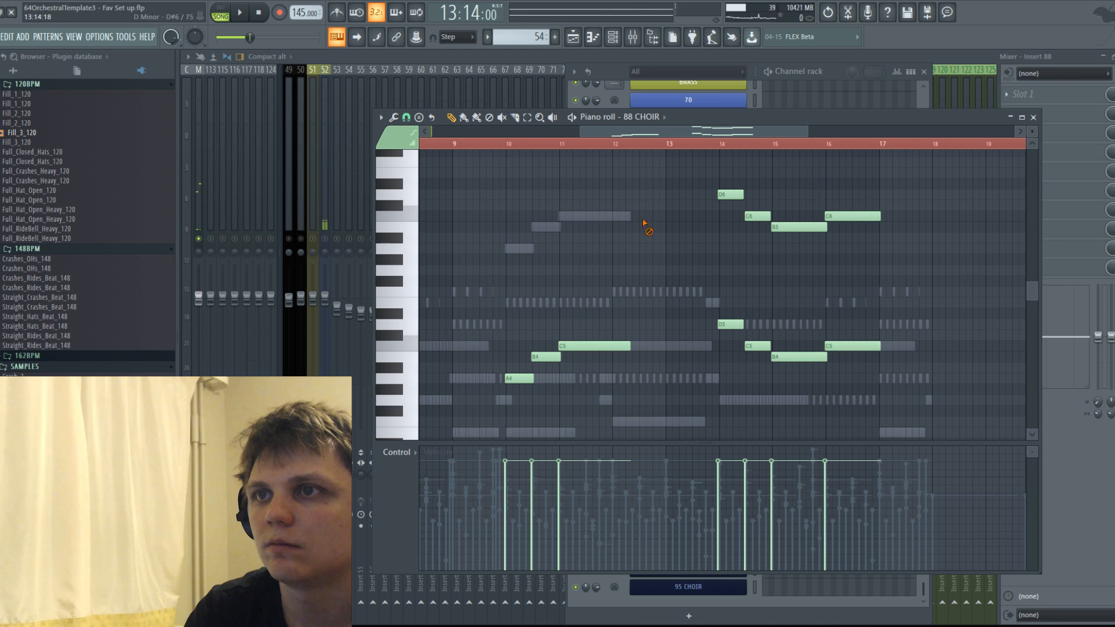
{"action": "left_click_drag", "start_coordinate": [860, 228], "coordinate": [853, 218]}
Delete the lower-octave melody notes from bar 10 onward in the 89 CHOIR part.
{"action": "left_click", "coordinate": [663, 121]}
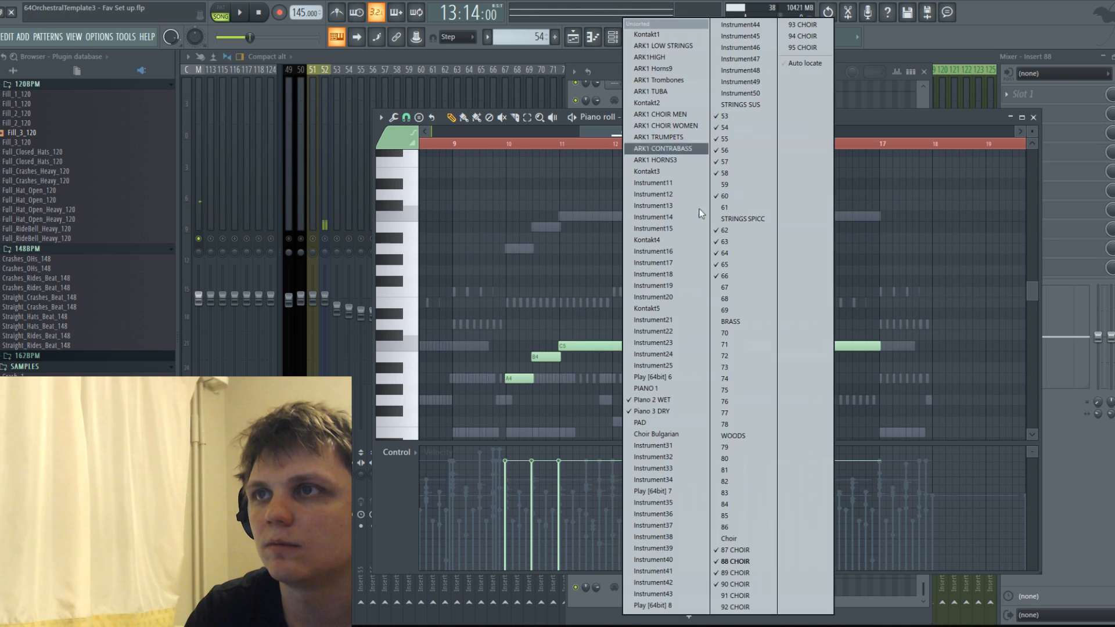
{"action": "left_click", "coordinate": [750, 572]}
{"action": "left_click_drag", "start_coordinate": [533, 403], "coordinate": [725, 365]}
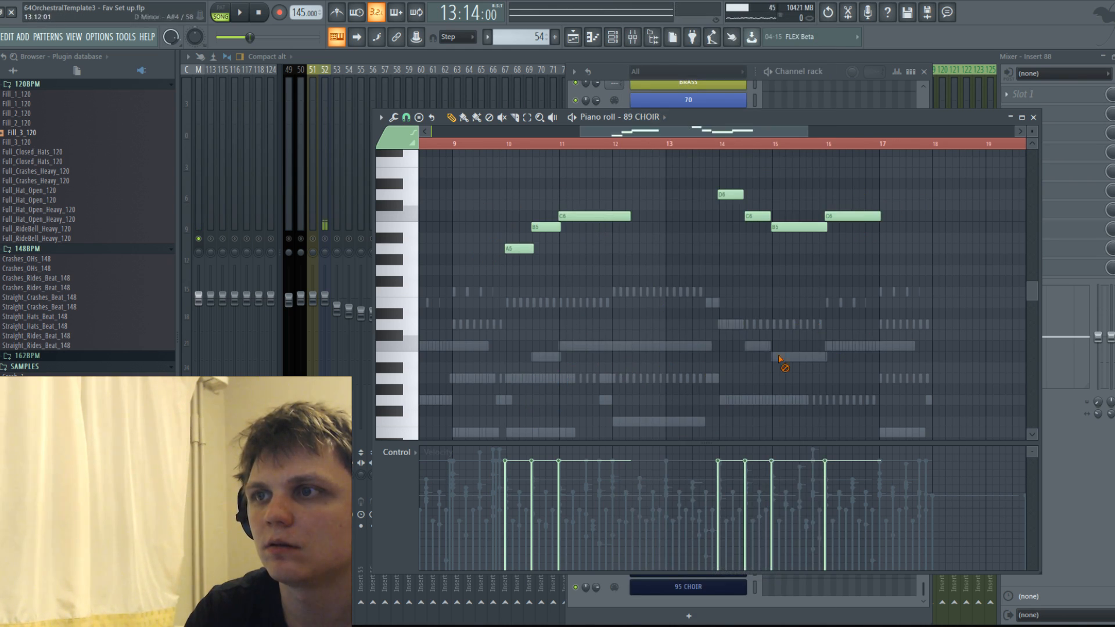
Solo mixer insert 90 during playback and raise its volume.
{"action": "key", "text": "space"}
{"action": "left_click", "coordinate": [652, 37]}
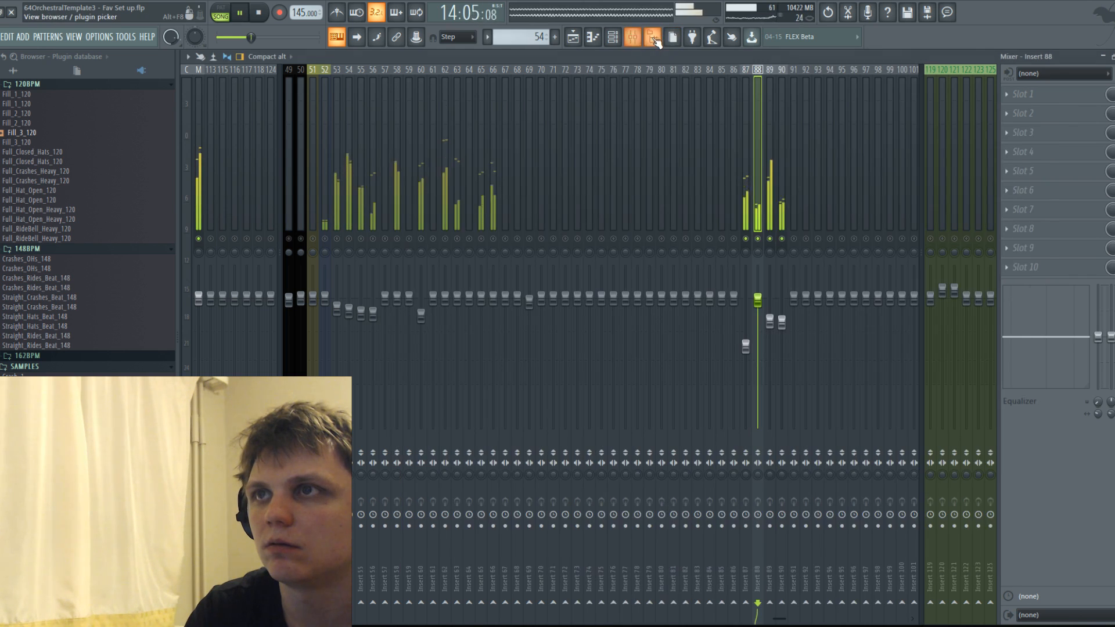
{"action": "left_click", "coordinate": [769, 241], "text": "ctrl"}
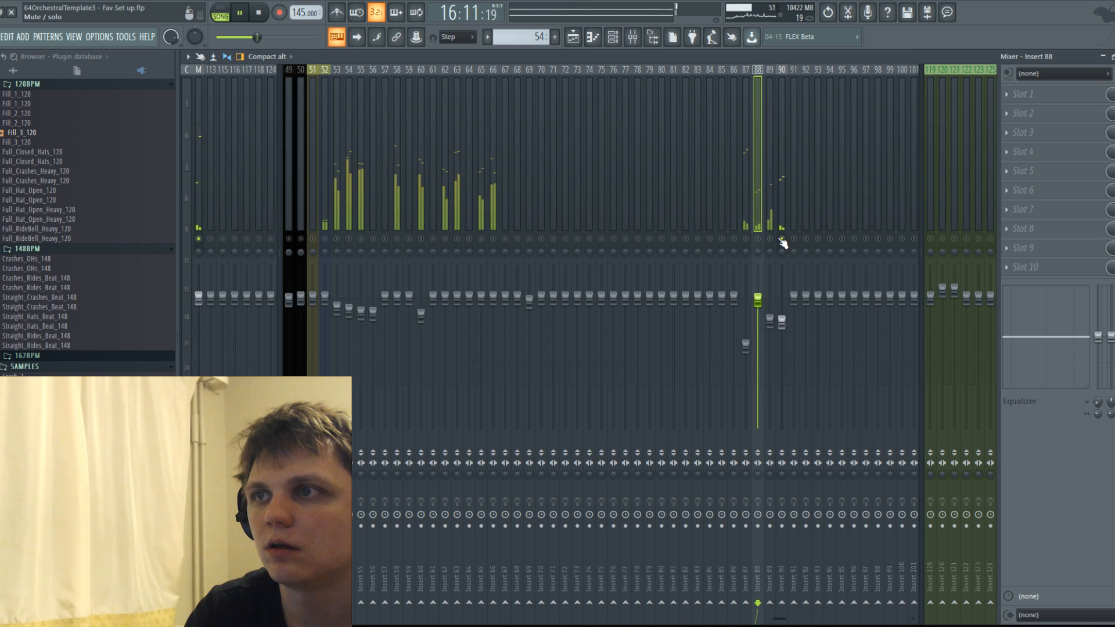
{"action": "left_click_drag", "start_coordinate": [776, 309], "coordinate": [777, 270]}
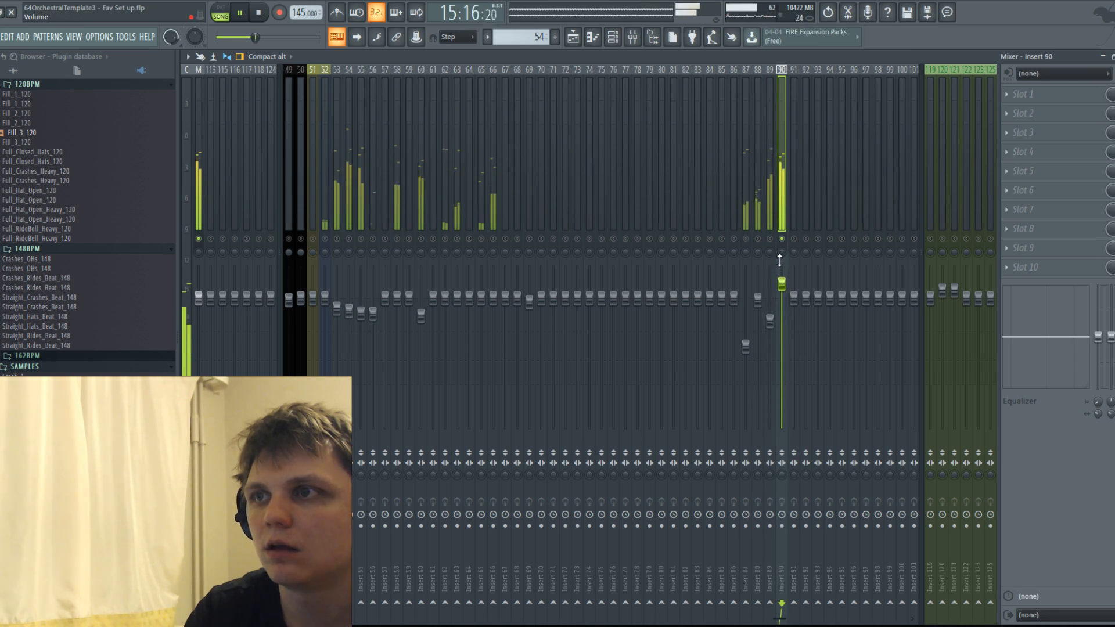
Unsolo insert 90, lower its volume to about 83% (-3.9 dB) and insert 88 slightly against the full mix, and stop playback.
{"action": "left_click", "coordinate": [785, 241], "text": "ctrl"}
{"action": "left_click_drag", "start_coordinate": [788, 289], "coordinate": [789, 306]}
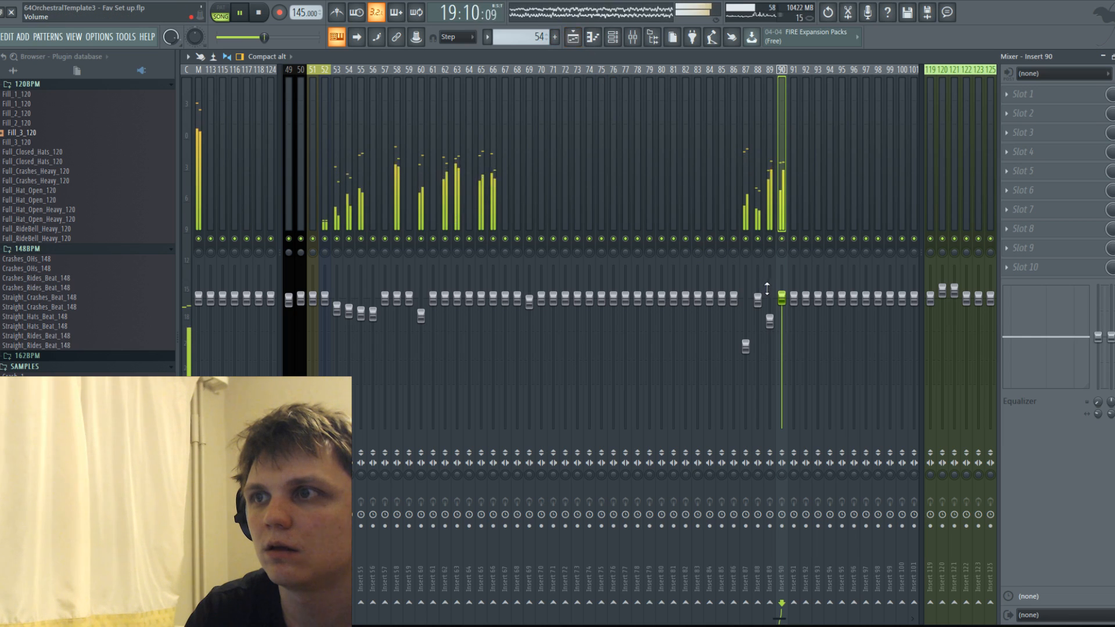
{"action": "mouse_move", "coordinate": [781, 298]}
{"action": "left_mouse_down"}
{"action": "mouse_move", "coordinate": [777, 330]}
{"action": "mouse_move", "coordinate": [759, 308]}
{"action": "mouse_move", "coordinate": [783, 315]}
{"action": "left_mouse_up"}
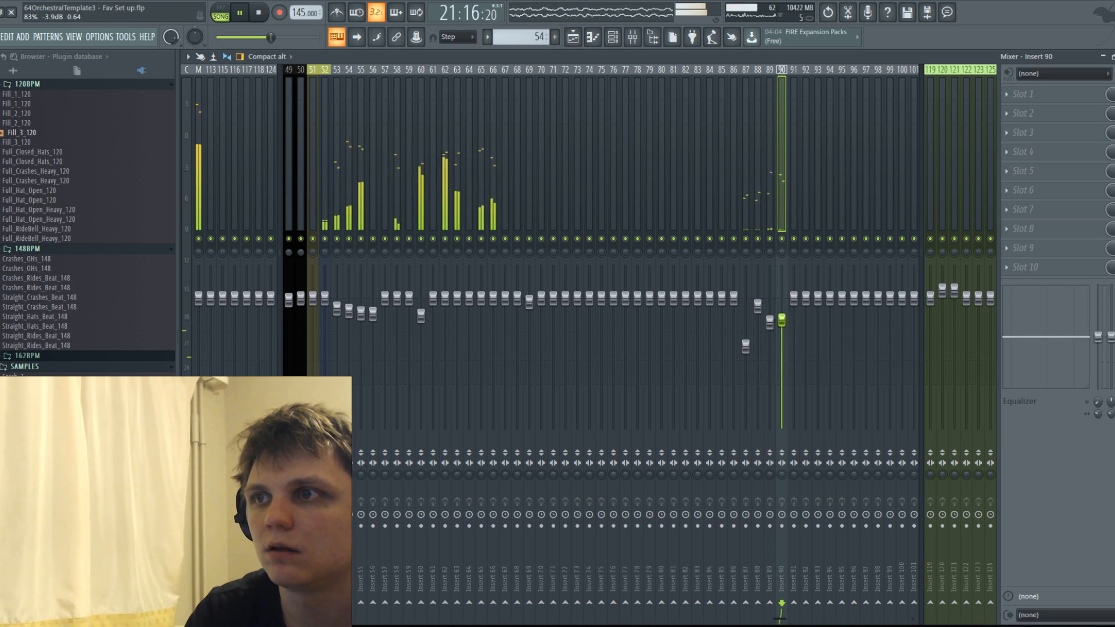
{"action": "key", "text": "space"}
Reopen pattern 54 in the piano roll and duplicate all notes of sustained string channel 56 to start at bar 10.
{"action": "left_click", "coordinate": [574, 37]}
{"action": "left_click", "coordinate": [593, 37]}
{"action": "left_click", "coordinate": [574, 37]}
{"action": "double_click", "coordinate": [500, 173]}
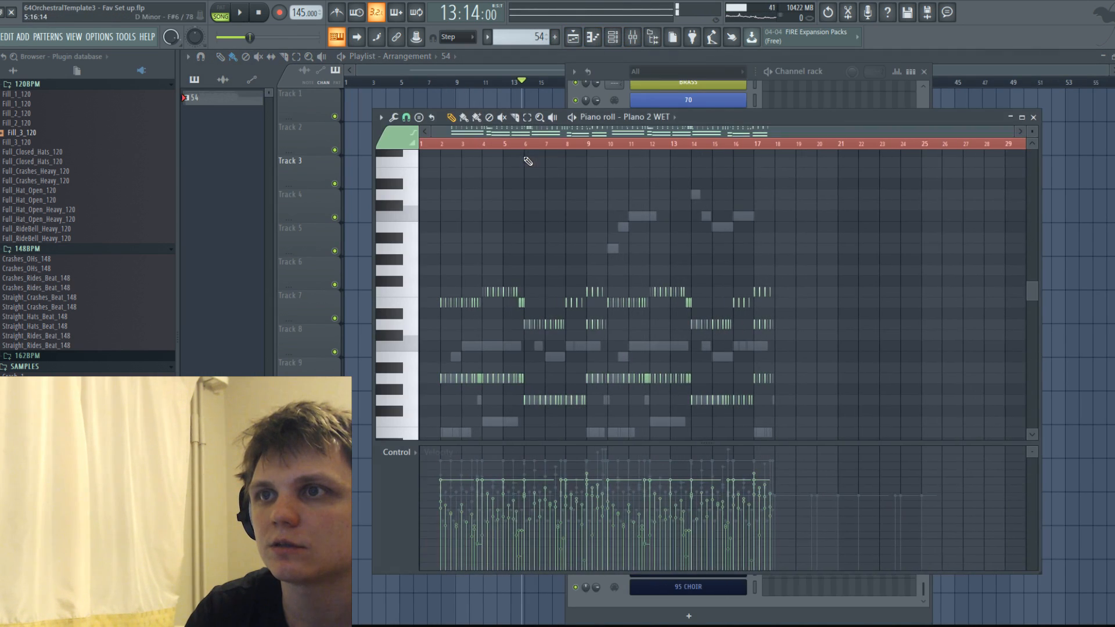
{"action": "left_click", "coordinate": [672, 116]}
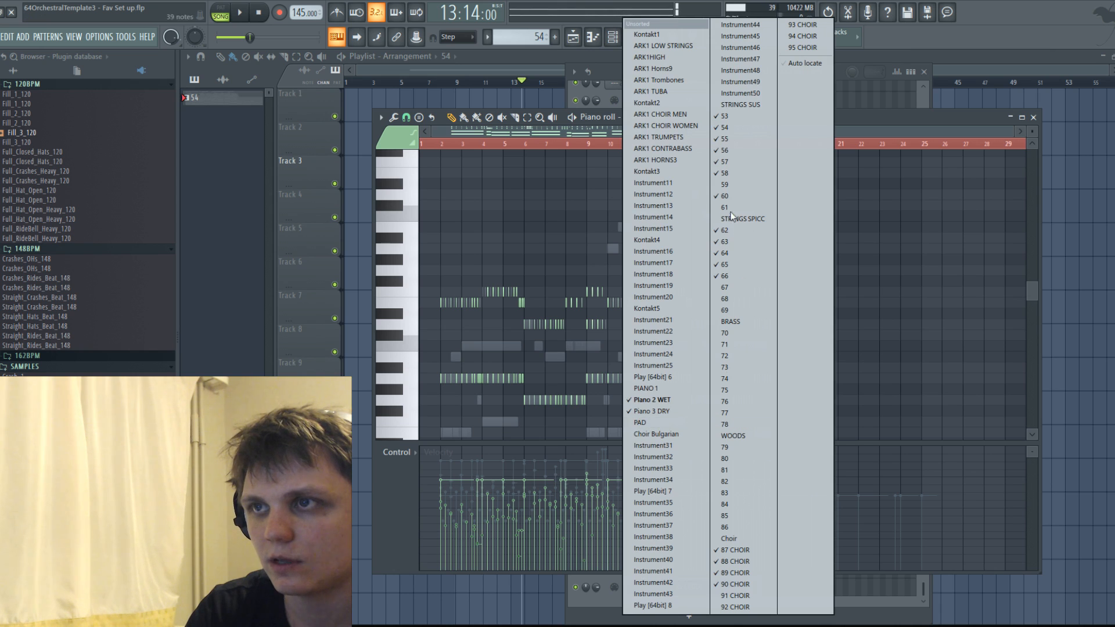
{"action": "left_click", "coordinate": [729, 150]}
{"action": "scroll", "coordinate": [484, 255], "scroll_direction": "down", "scroll_amount": 3}
{"action": "key", "text": "ctrl+a"}
{"action": "left_click_drag", "start_coordinate": [509, 326], "coordinate": [687, 317]}
{"action": "scroll", "coordinate": [646, 332], "scroll_direction": "up", "scroll_amount": 4}
{"action": "scroll", "coordinate": [688, 317], "scroll_direction": "down", "scroll_amount": 4}
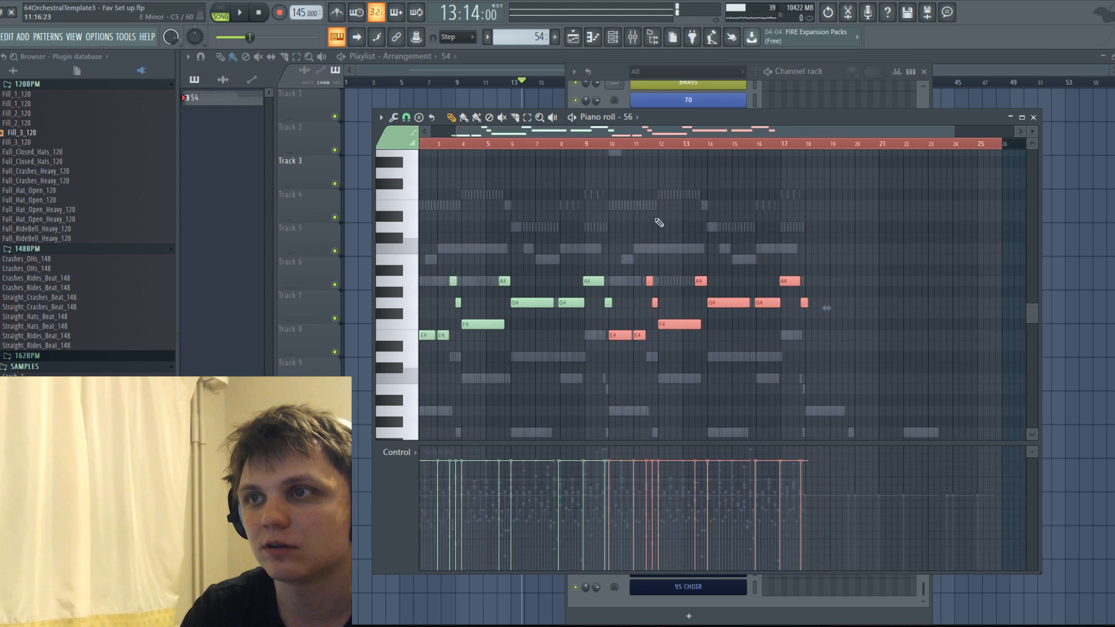
Duplicate all notes of string channel 57, placing the copy from bar 9.
{"action": "left_click", "coordinate": [630, 117]}
{"action": "left_click", "coordinate": [752, 161]}
{"action": "key", "text": "ctrl+a"}
{"action": "scroll", "coordinate": [635, 212], "scroll_direction": "up", "scroll_amount": 4}
{"action": "left_click_drag", "start_coordinate": [538, 269], "coordinate": [709, 266]}
{"action": "scroll", "coordinate": [684, 280], "scroll_direction": "down", "scroll_amount": 1}
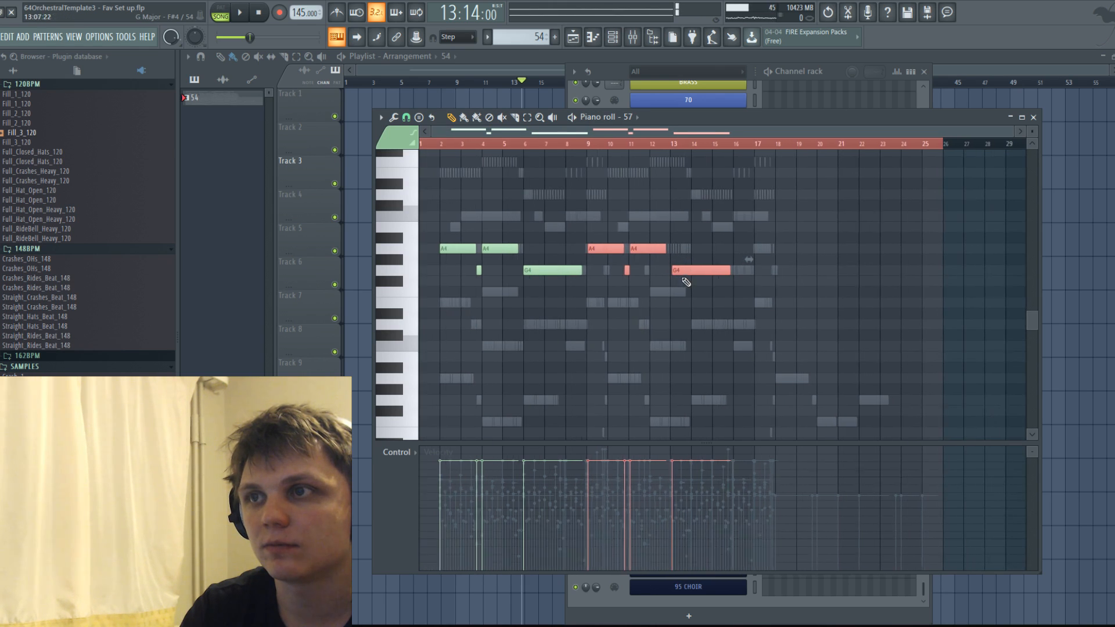
Move the copied channel 57 notes one bar along so that they start at bar 10.
{"action": "scroll", "coordinate": [591, 293], "scroll_direction": "up", "scroll_amount": 1}
{"action": "scroll", "coordinate": [594, 294], "scroll_direction": "up", "scroll_amount": 1}
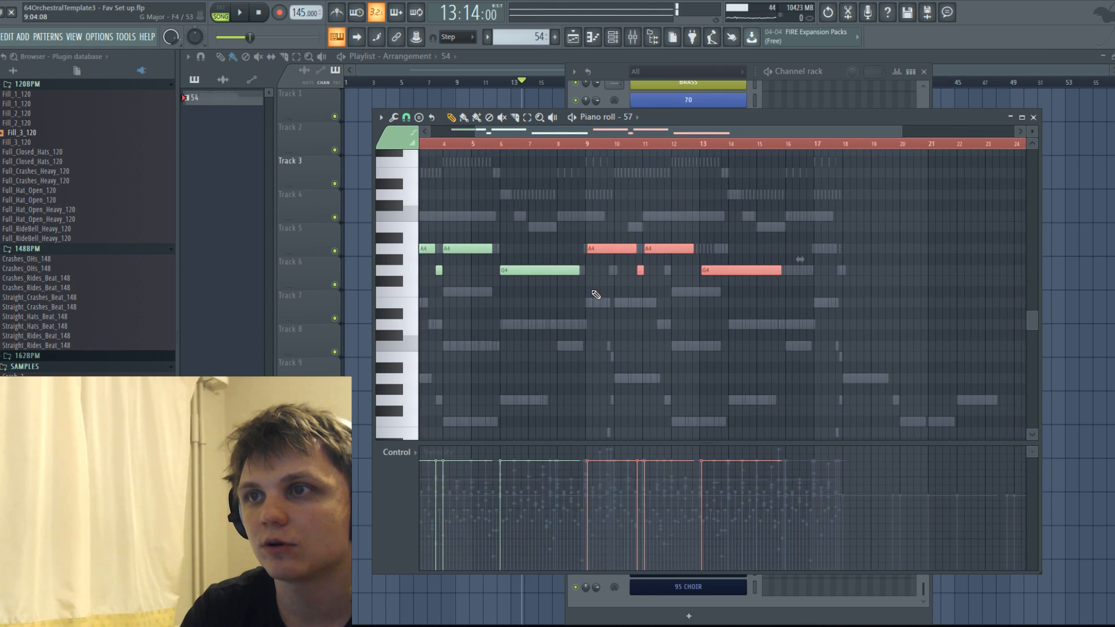
{"action": "left_click_drag", "start_coordinate": [612, 250], "coordinate": [640, 257]}
{"action": "scroll", "coordinate": [609, 267], "scroll_direction": "up", "scroll_amount": 2, "text": "ctrl"}
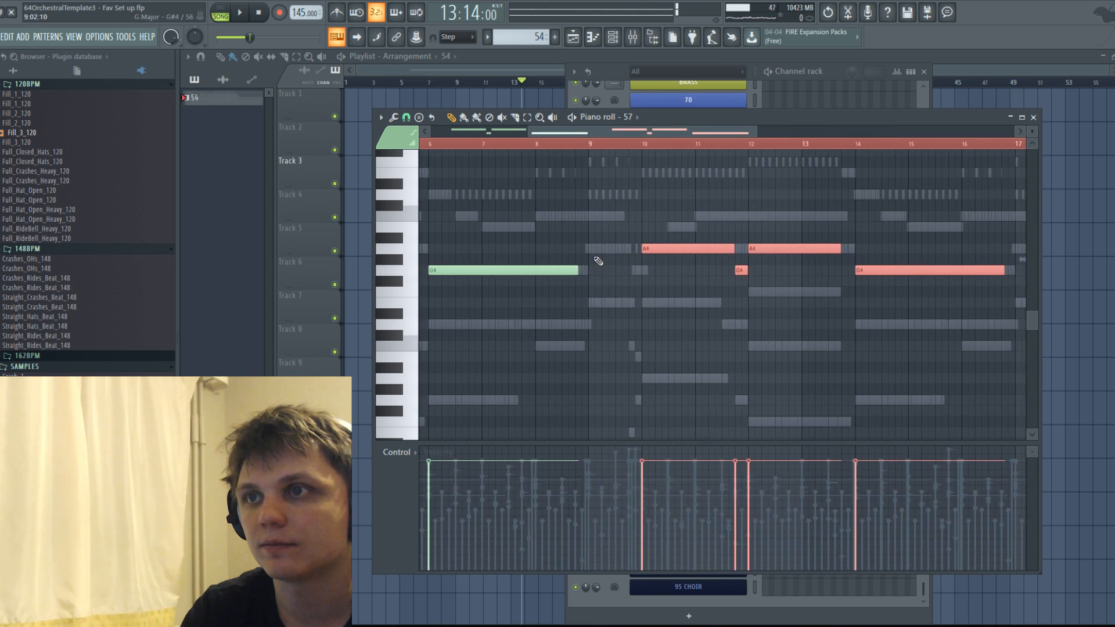
{"action": "scroll", "coordinate": [634, 274], "scroll_direction": "down", "scroll_amount": 3, "text": "ctrl"}
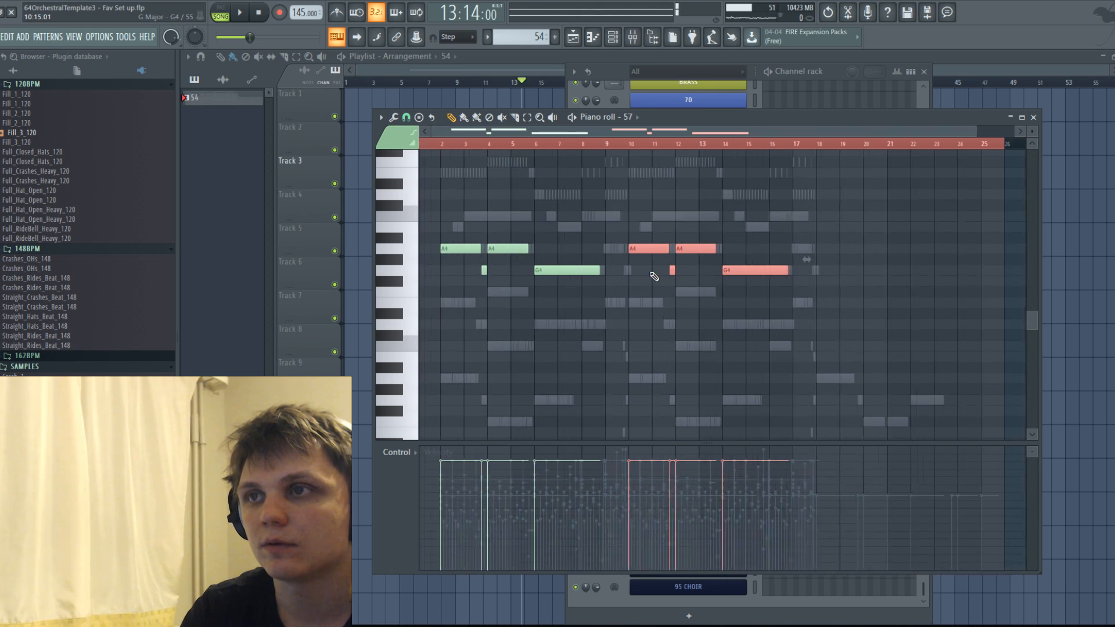
Check the repeated phrases of string channels 56, 58 and 60 in the piano roll.
{"action": "left_click", "coordinate": [639, 120]}
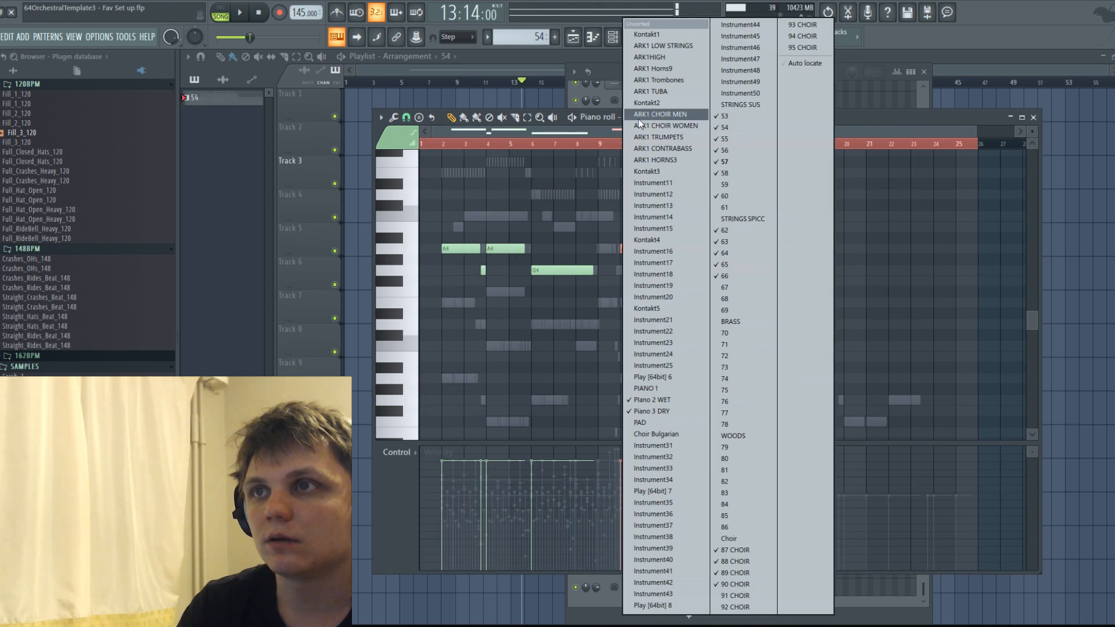
{"action": "left_click", "coordinate": [741, 149]}
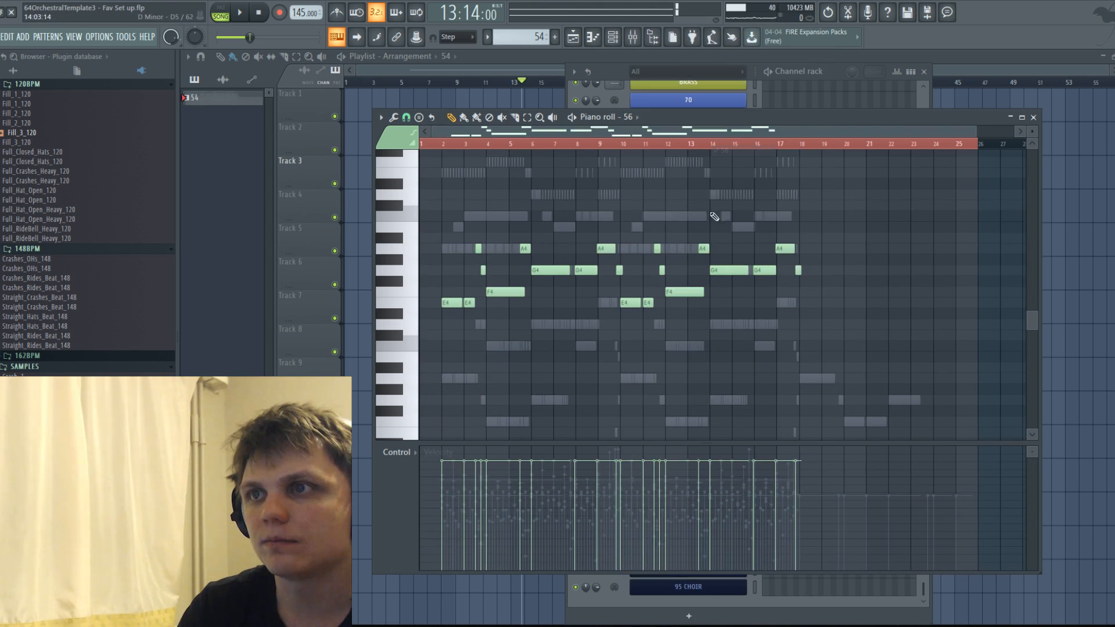
{"action": "left_click", "coordinate": [638, 118]}
{"action": "left_click", "coordinate": [733, 184]}
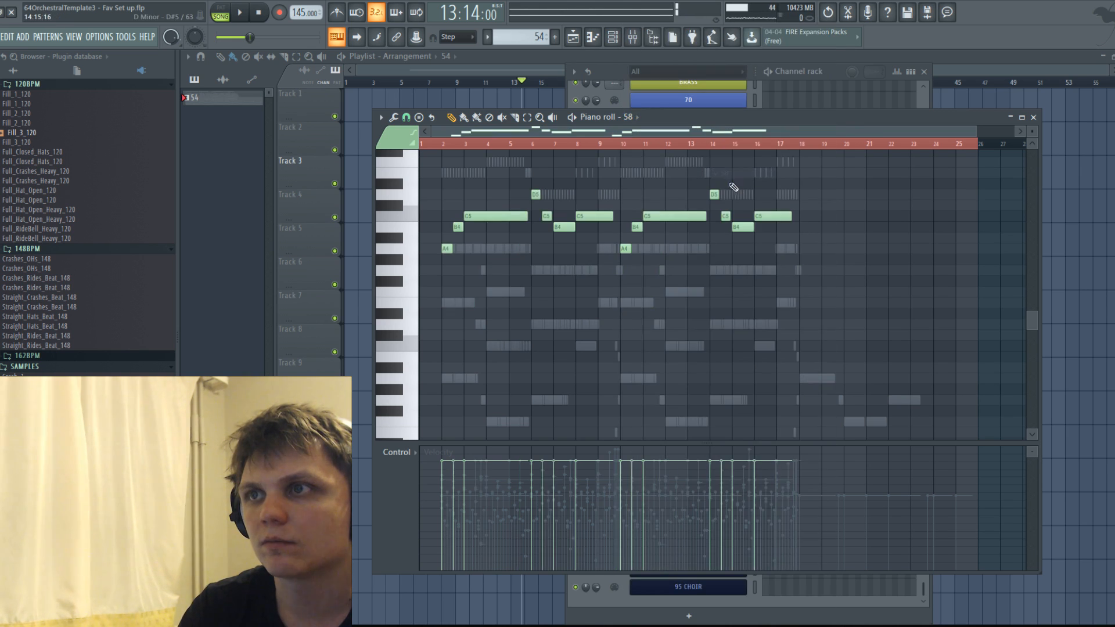
{"action": "left_click", "coordinate": [637, 117]}
{"action": "left_click", "coordinate": [733, 196]}
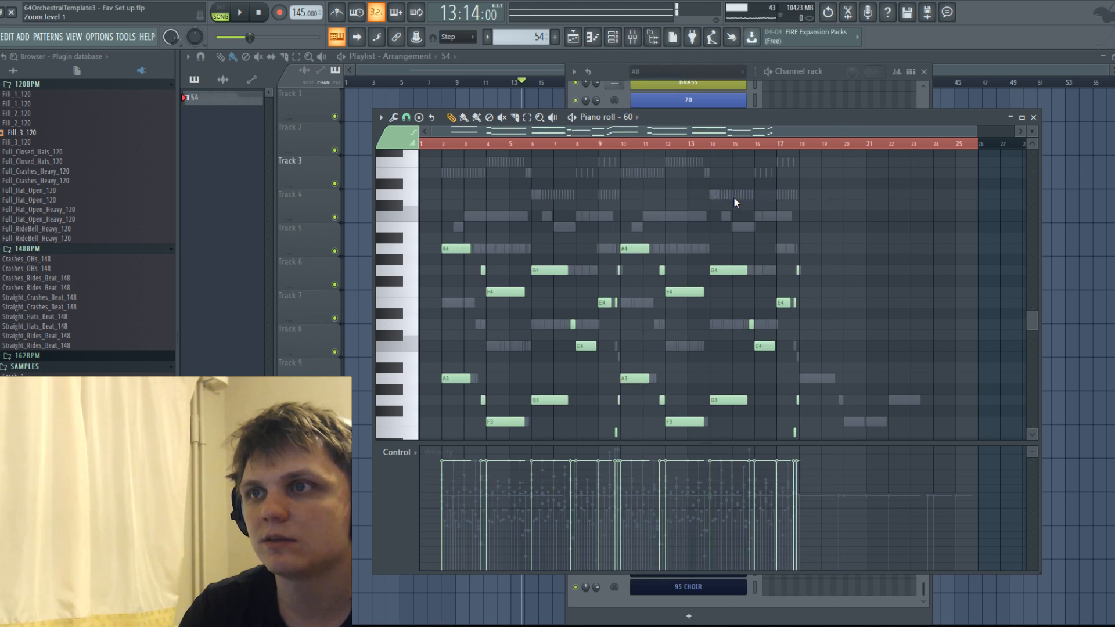
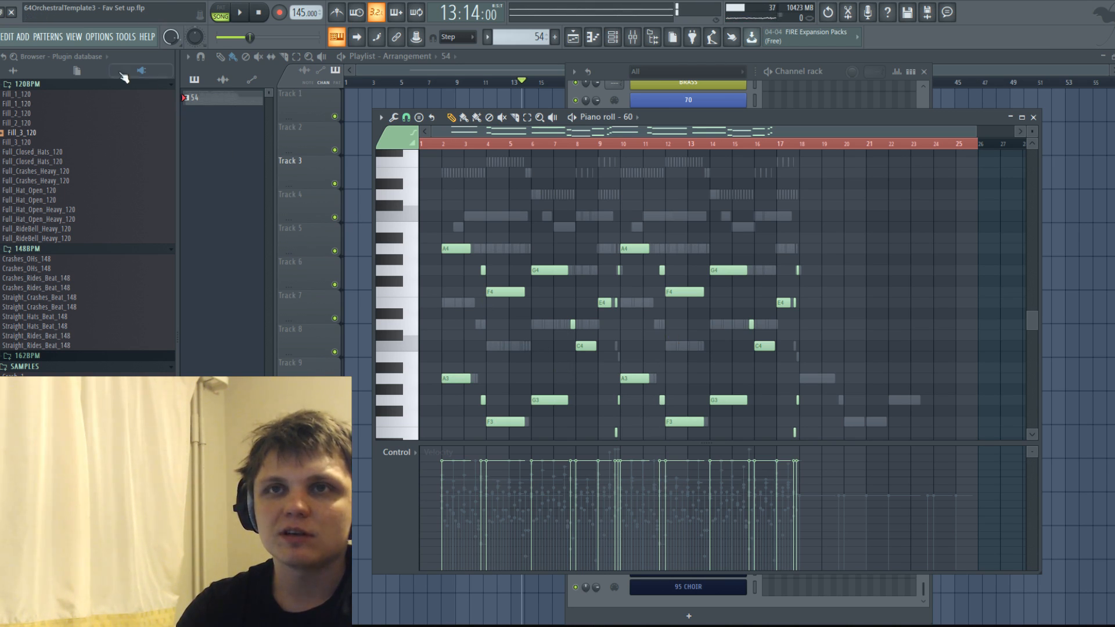
Double the phrase starting at bar 10 in string channel 58 one octave higher, keeping the original notes.
{"action": "left_click", "coordinate": [0, 37]}
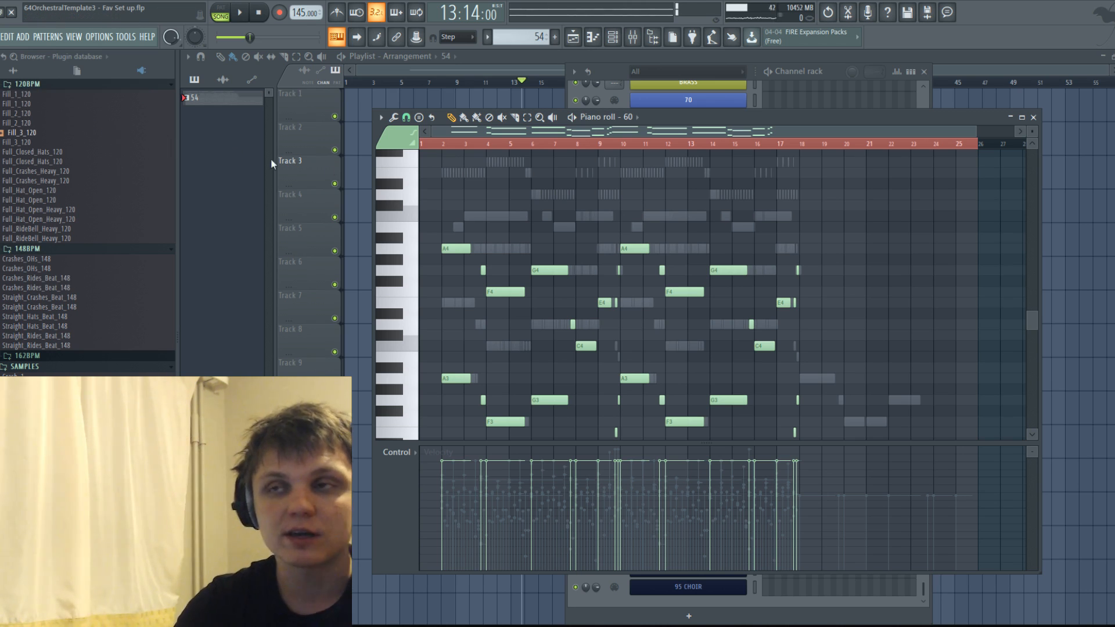
{"action": "left_click", "coordinate": [574, 36]}
{"action": "left_click", "coordinate": [573, 37]}
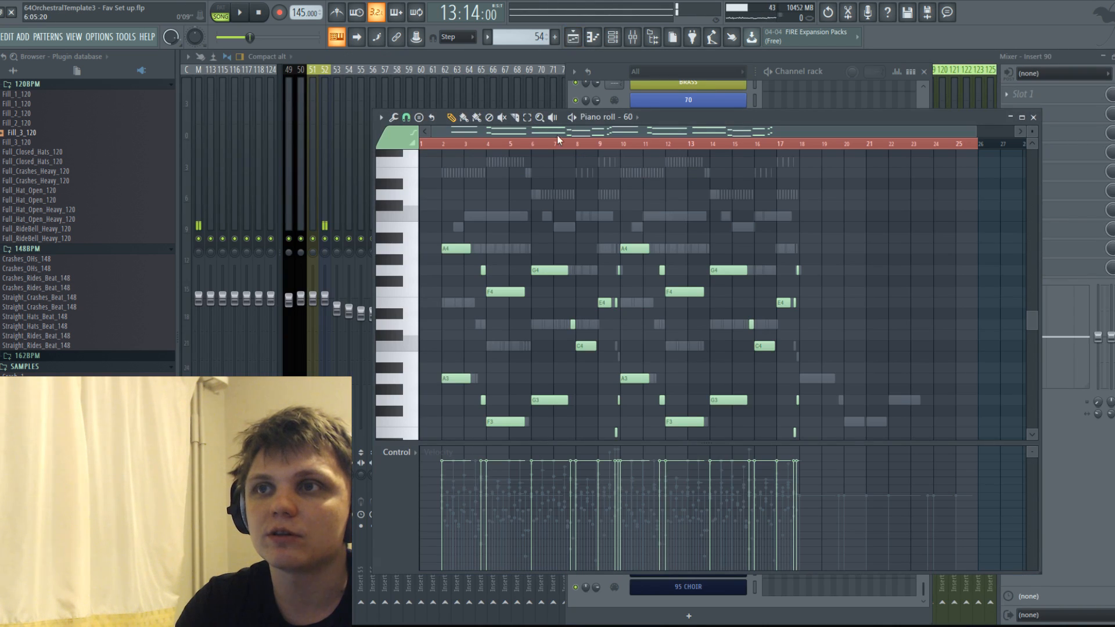
{"action": "scroll", "coordinate": [661, 200], "scroll_direction": "up", "scroll_amount": 3}
{"action": "scroll", "coordinate": [662, 201], "scroll_direction": "down", "scroll_amount": 4}
{"action": "left_click", "coordinate": [638, 117]}
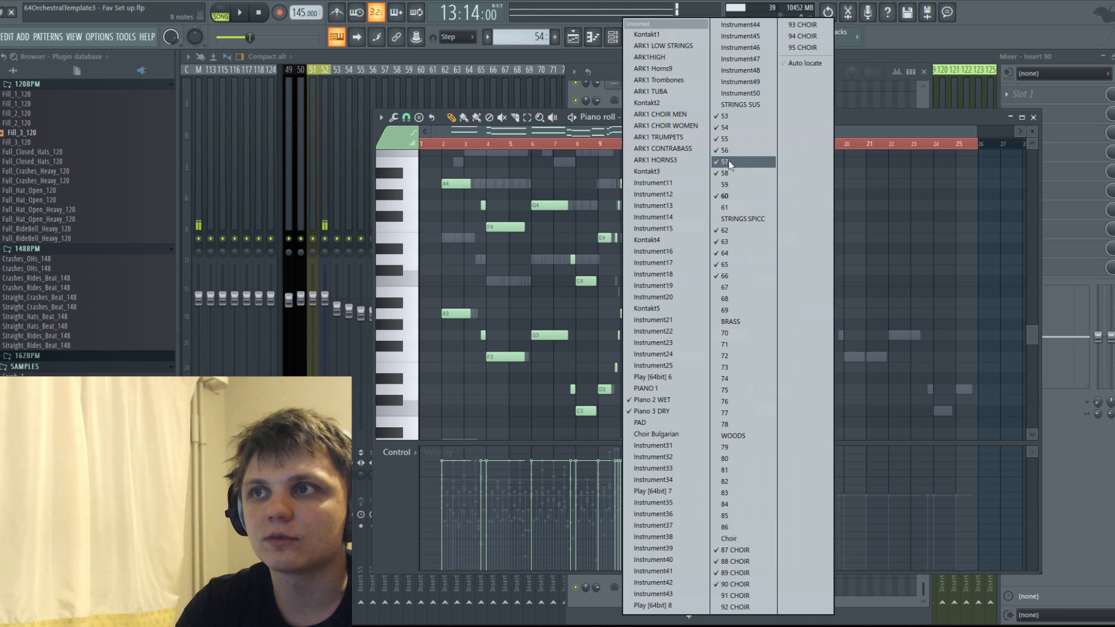
{"action": "left_click", "coordinate": [736, 173]}
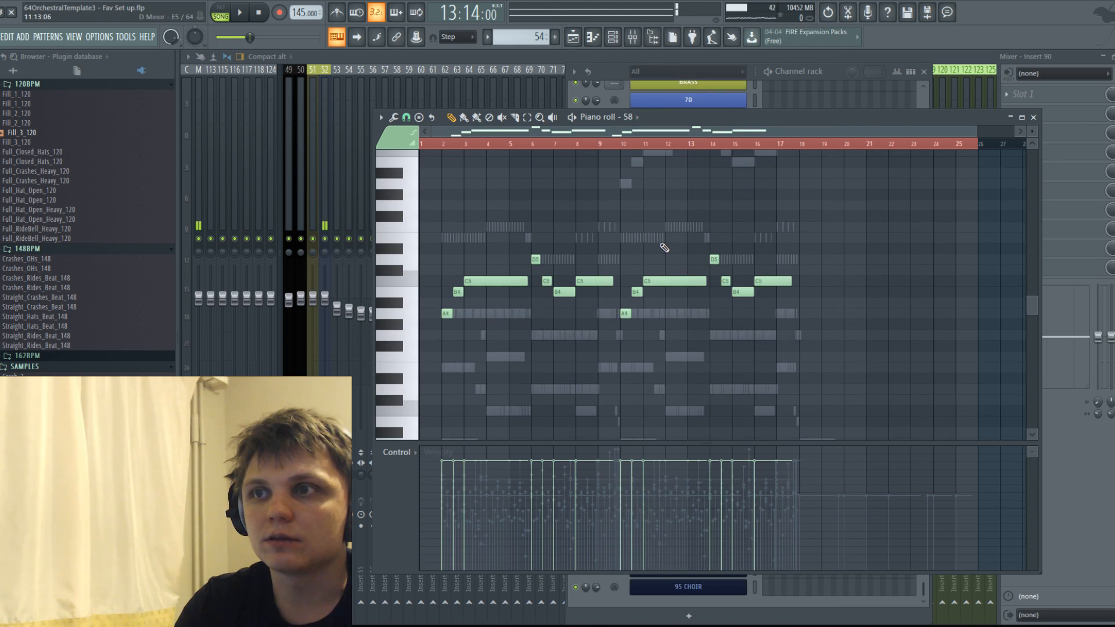
{"action": "scroll", "coordinate": [649, 250], "scroll_direction": "up", "scroll_amount": 2}
{"action": "left_click_drag", "start_coordinate": [627, 284], "coordinate": [864, 426]}
{"action": "key", "text": "ctrl+c"}
{"action": "key", "text": "ctrl+v"}
{"action": "left_click_drag", "start_coordinate": [490, 351], "coordinate": [681, 351]}
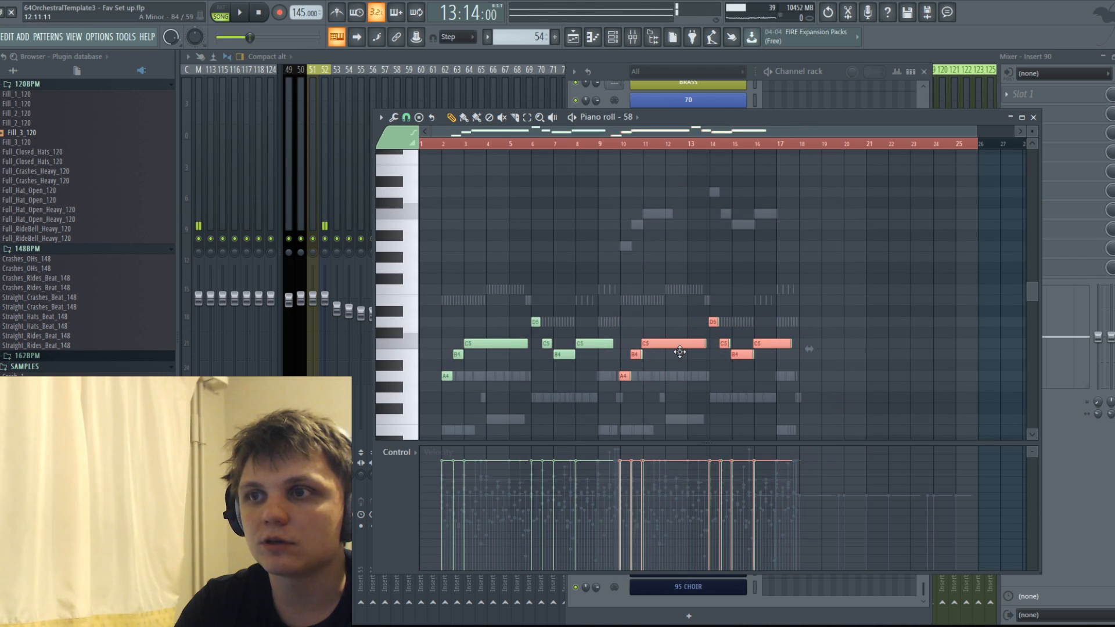
{"action": "key", "text": "ctrl+Up"}
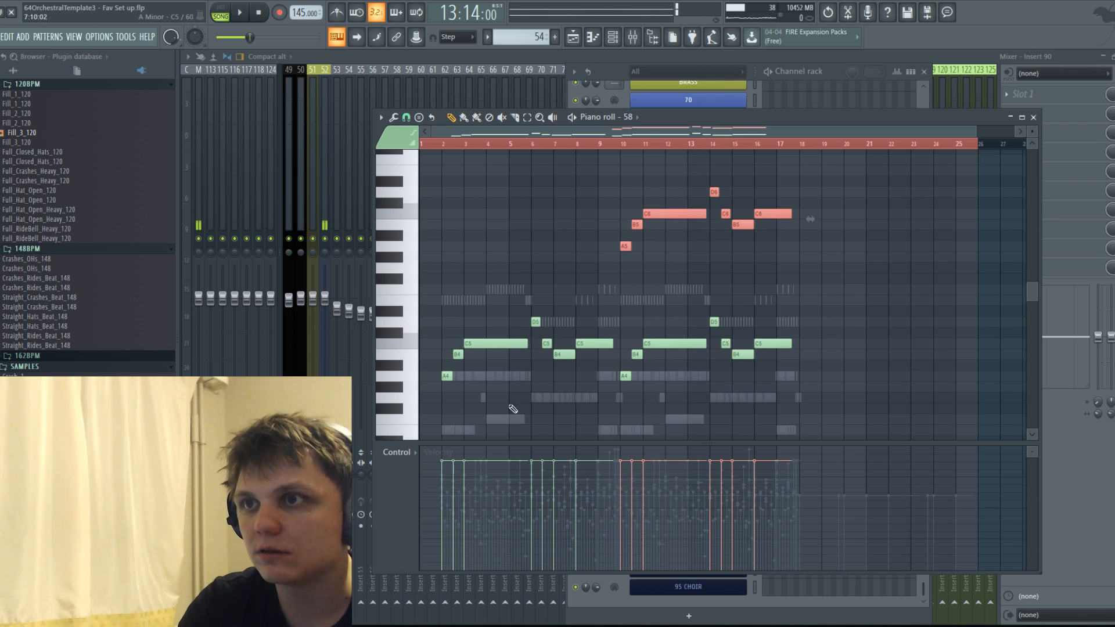
Open the dynamics control of string channel 58 and draw four rising and falling swells across bars 2 to 17.
{"action": "left_click", "coordinate": [842, 70]}
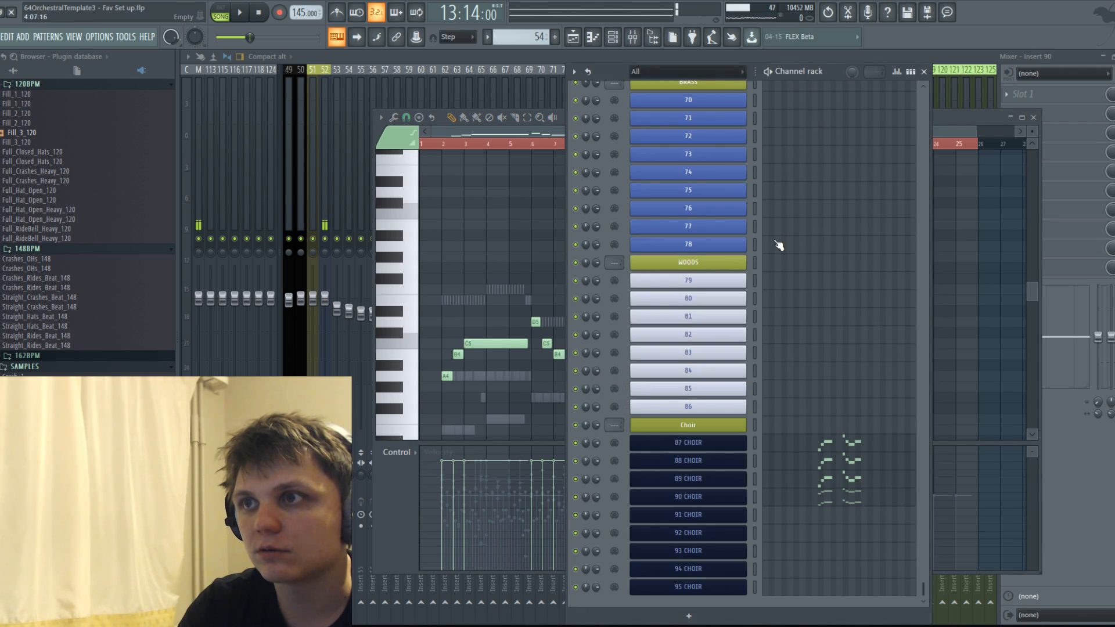
{"action": "scroll", "coordinate": [786, 216], "scroll_direction": "up", "scroll_amount": 10}
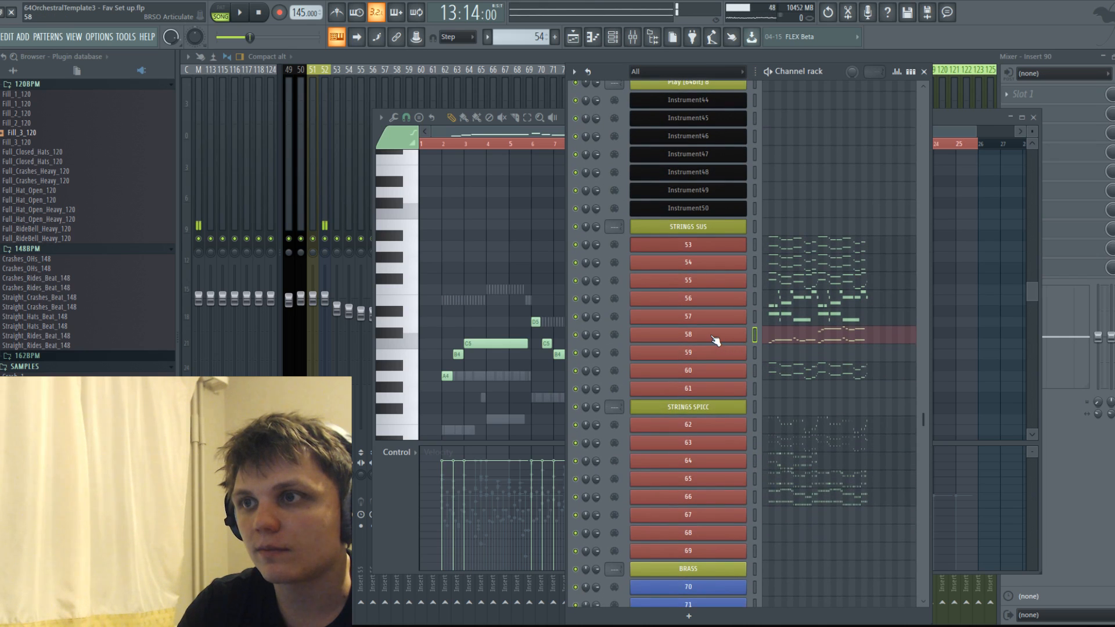
{"action": "left_click", "coordinate": [711, 336]}
{"action": "right_click", "coordinate": [687, 336]}
{"action": "left_click", "coordinate": [743, 423]}
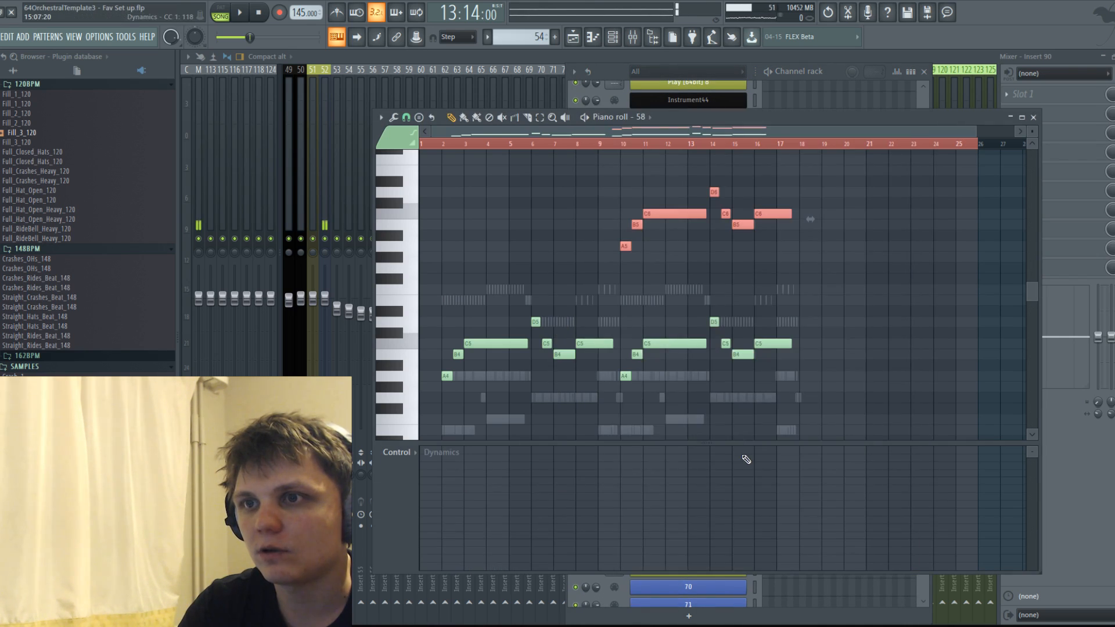
{"action": "mouse_move", "coordinate": [441, 524]}
{"action": "left_mouse_down"}
{"action": "mouse_move", "coordinate": [500, 493]}
{"action": "mouse_move", "coordinate": [531, 517]}
{"action": "mouse_move", "coordinate": [567, 490]}
{"action": "mouse_move", "coordinate": [617, 514]}
{"action": "left_mouse_up"}
{"action": "mouse_move", "coordinate": [463, 510]}
{"action": "left_mouse_down"}
{"action": "mouse_move", "coordinate": [487, 463]}
{"action": "mouse_move", "coordinate": [528, 505]}
{"action": "mouse_move", "coordinate": [597, 502]}
{"action": "mouse_move", "coordinate": [619, 473]}
{"action": "mouse_move", "coordinate": [685, 510]}
{"action": "mouse_move", "coordinate": [634, 517]}
{"action": "mouse_move", "coordinate": [667, 460]}
{"action": "mouse_move", "coordinate": [631, 505]}
{"action": "mouse_move", "coordinate": [793, 500]}
{"action": "left_mouse_up"}
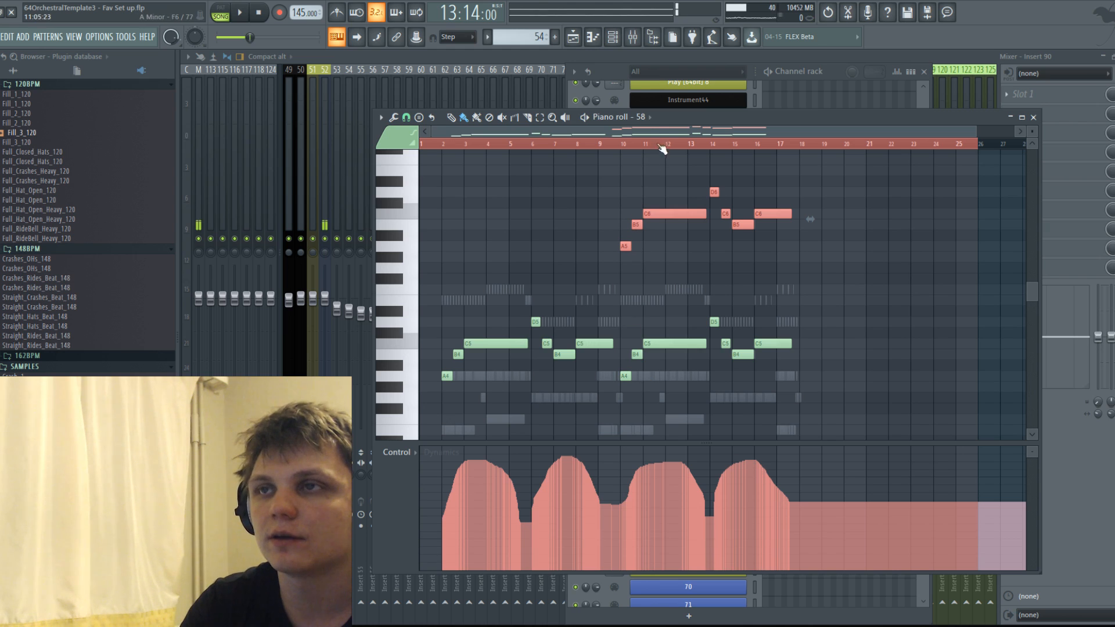
Draw four dynamics swells for string channel 57 across bars 2 to 17 and check the curves of channels 55 and 58.
{"action": "left_click", "coordinate": [643, 119]}
{"action": "left_click", "coordinate": [755, 162]}
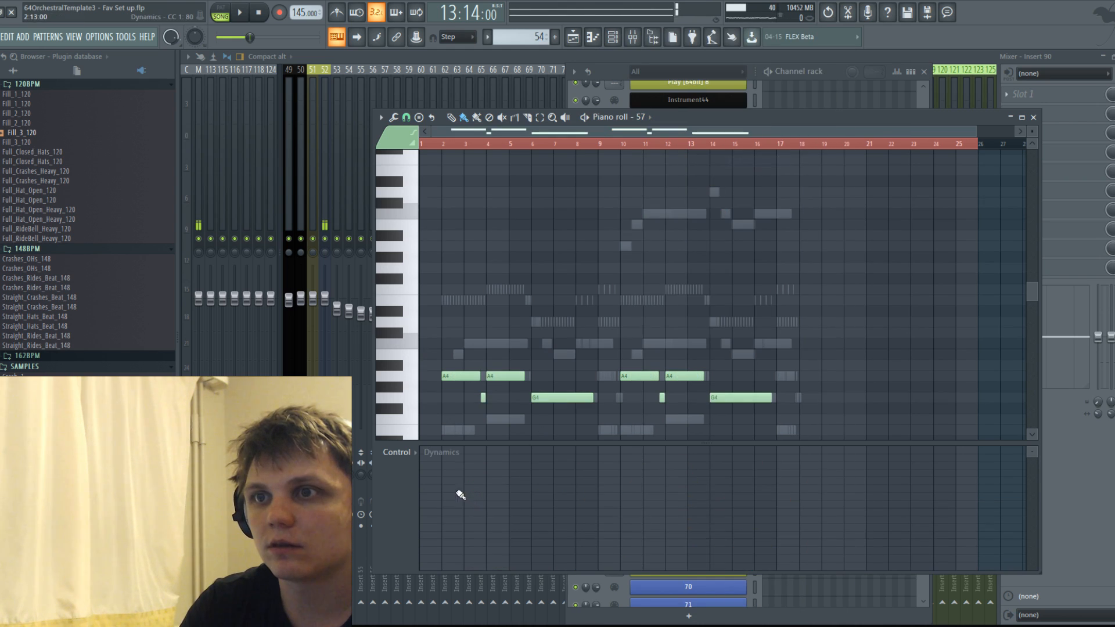
{"action": "mouse_move", "coordinate": [446, 498]}
{"action": "left_mouse_down"}
{"action": "mouse_move", "coordinate": [691, 486]}
{"action": "mouse_move", "coordinate": [800, 509]}
{"action": "left_mouse_up"}
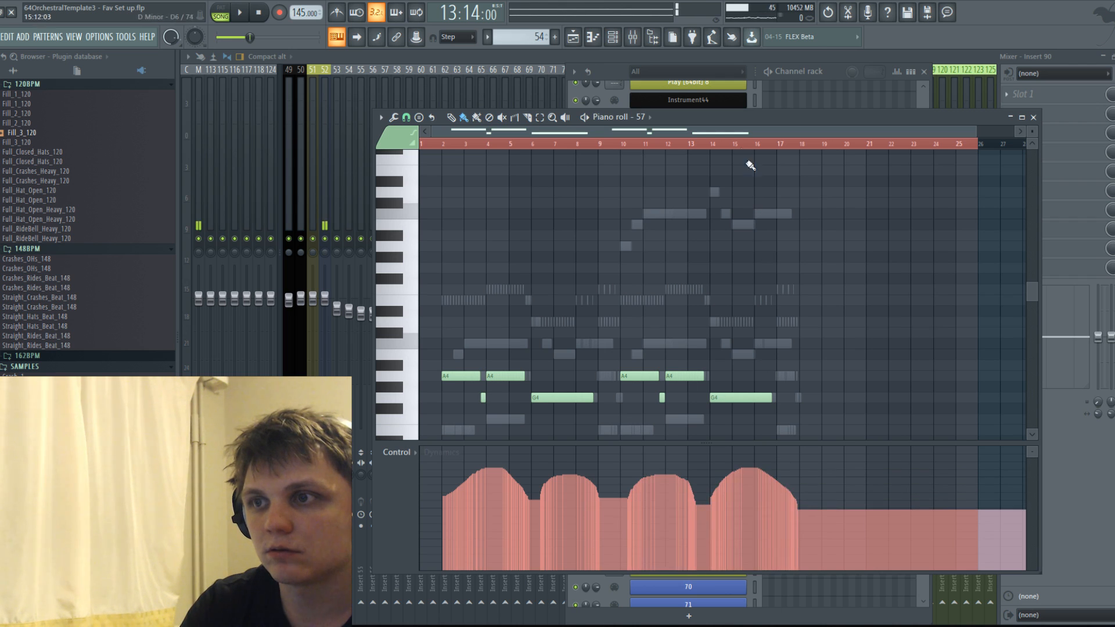
{"action": "left_click", "coordinate": [649, 118]}
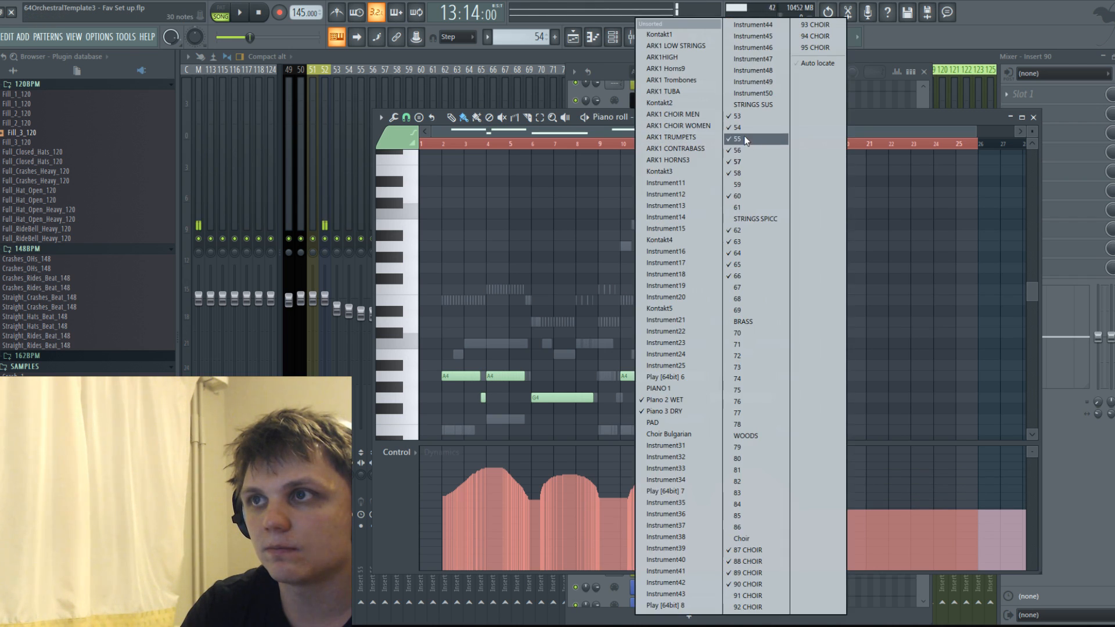
{"action": "left_click", "coordinate": [744, 139]}
{"action": "left_click", "coordinate": [667, 117]}
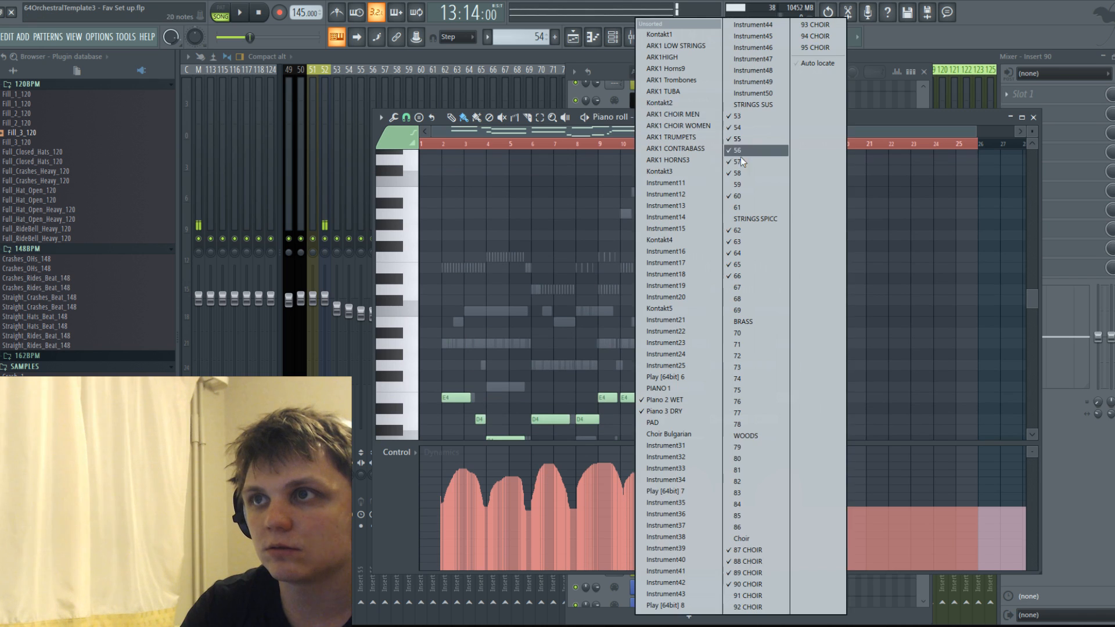
{"action": "left_click", "coordinate": [749, 173]}
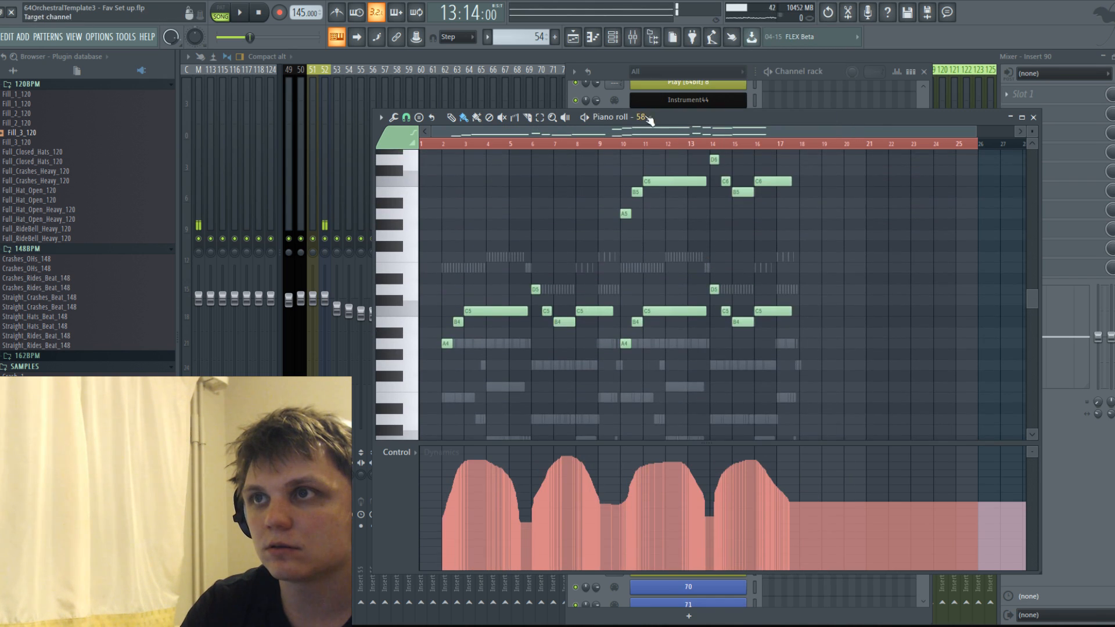
{"action": "left_click", "coordinate": [644, 117]}
{"action": "left_click", "coordinate": [750, 173]}
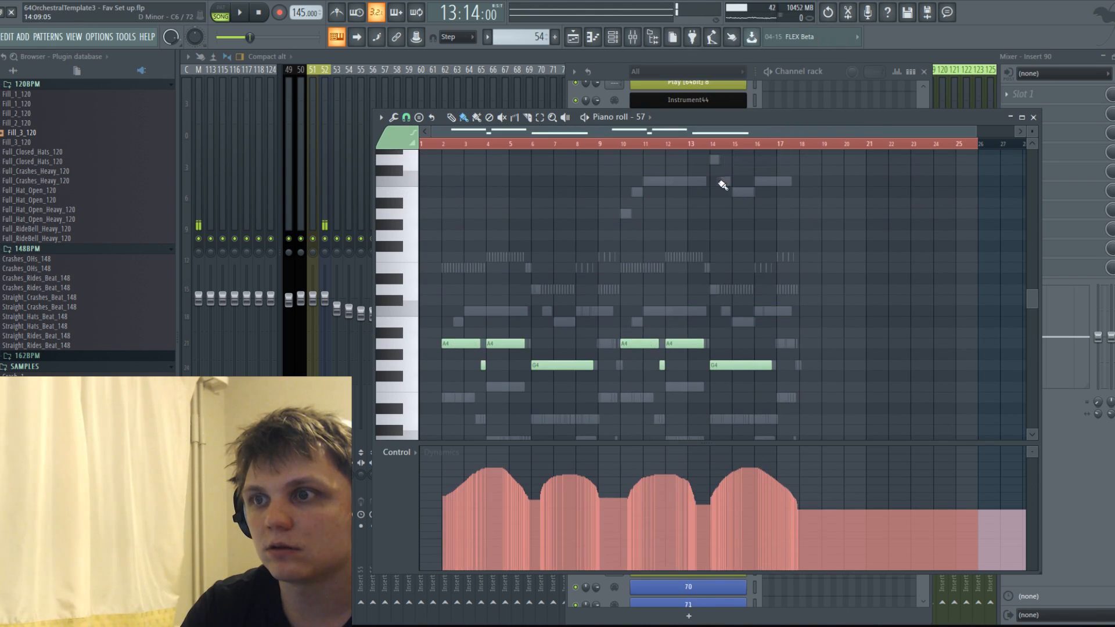
Draw dynamics swells from bar 10 to bar 17 for 87 CHOIR and 88 CHOIR.
{"action": "left_click", "coordinate": [674, 128]}
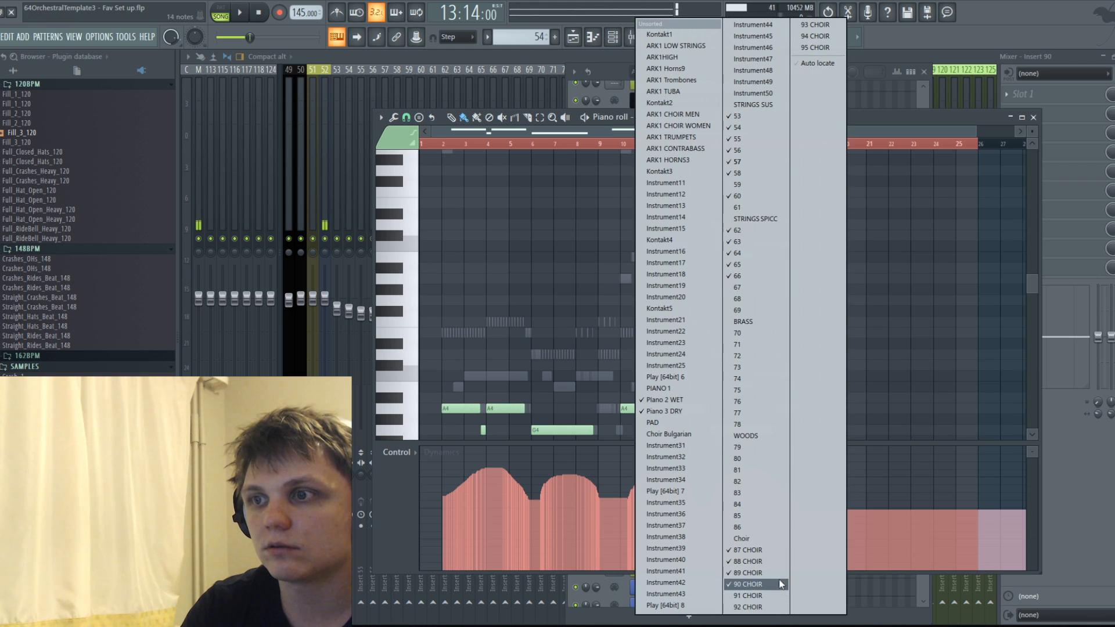
{"action": "left_click", "coordinate": [758, 551]}
{"action": "mouse_move", "coordinate": [629, 476]}
{"action": "left_mouse_down"}
{"action": "mouse_move", "coordinate": [704, 505]}
{"action": "mouse_move", "coordinate": [715, 481]}
{"action": "mouse_move", "coordinate": [784, 487]}
{"action": "left_mouse_up"}
{"action": "left_click", "coordinate": [636, 117]}
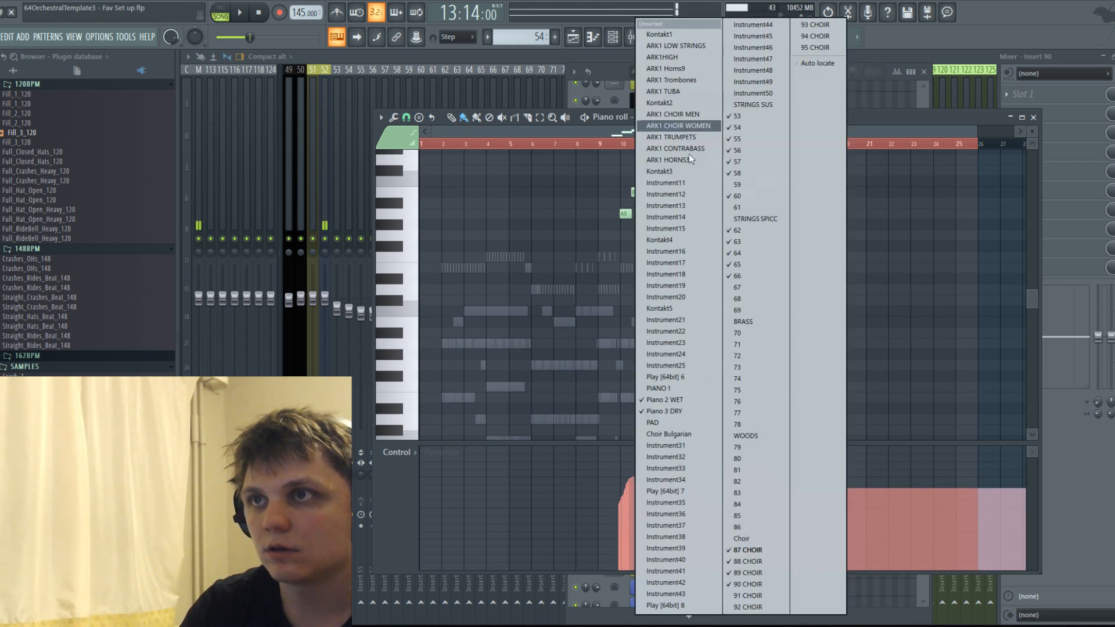
{"action": "left_click", "coordinate": [757, 560]}
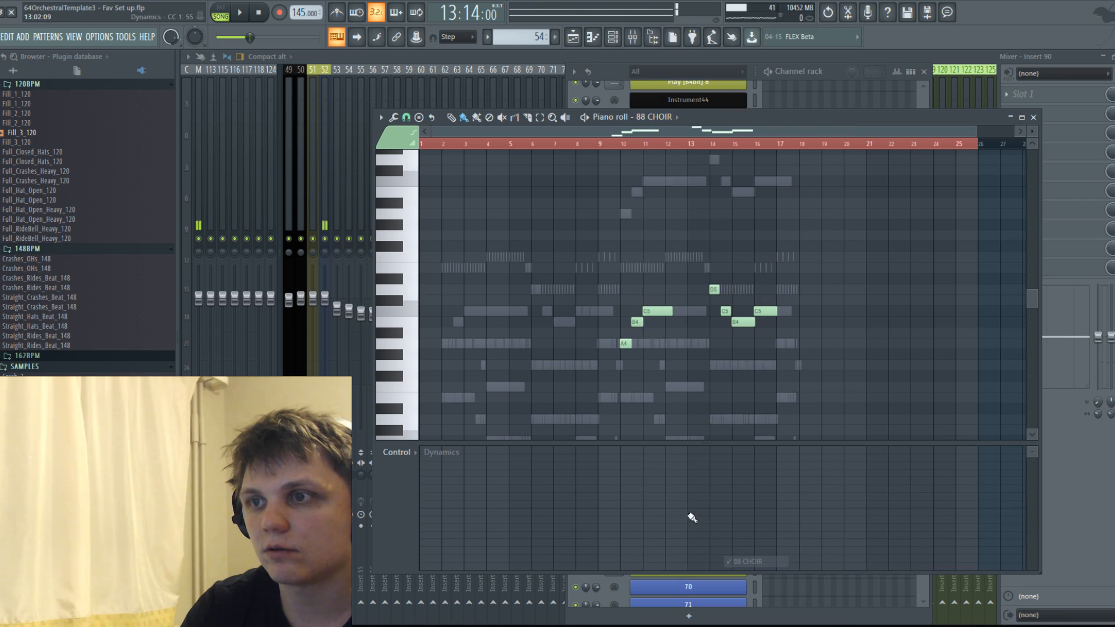
{"action": "mouse_move", "coordinate": [614, 510]}
{"action": "left_mouse_down"}
{"action": "mouse_move", "coordinate": [688, 512]}
{"action": "mouse_move", "coordinate": [767, 480]}
{"action": "mouse_move", "coordinate": [798, 522]}
{"action": "left_mouse_up"}
Draw dynamics swells from bar 10 to bar 17 for 89 CHOIR and 90 CHOIR.
{"action": "left_click", "coordinate": [677, 117]}
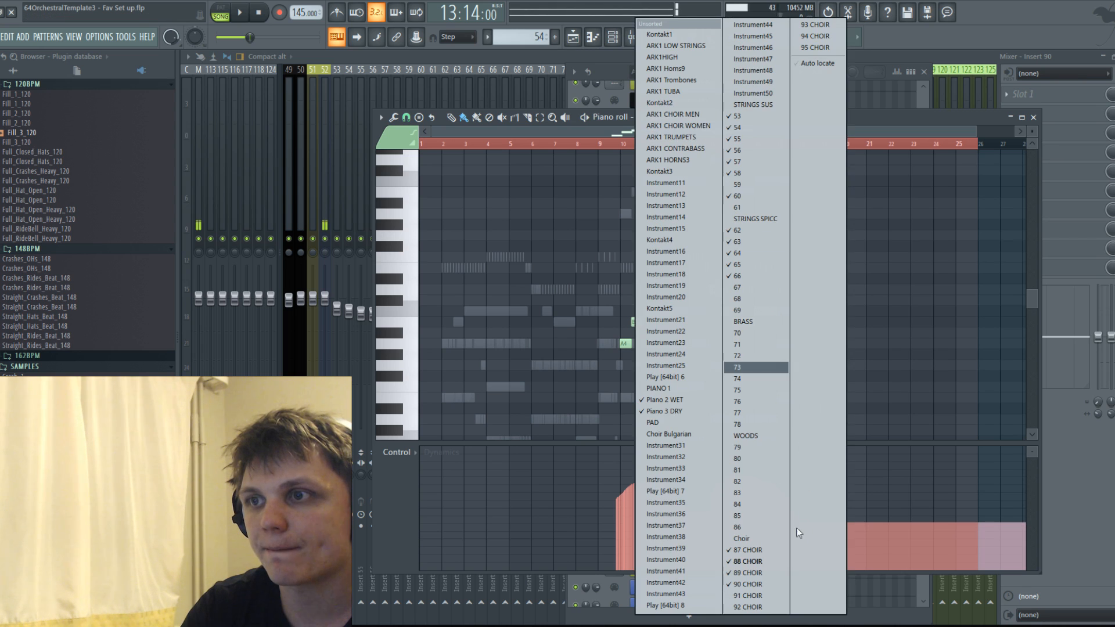
{"action": "left_click", "coordinate": [747, 573]}
{"action": "mouse_move", "coordinate": [633, 514]}
{"action": "left_mouse_down"}
{"action": "mouse_move", "coordinate": [759, 469]}
{"action": "mouse_move", "coordinate": [767, 481]}
{"action": "left_mouse_up"}
{"action": "left_click", "coordinate": [674, 117]}
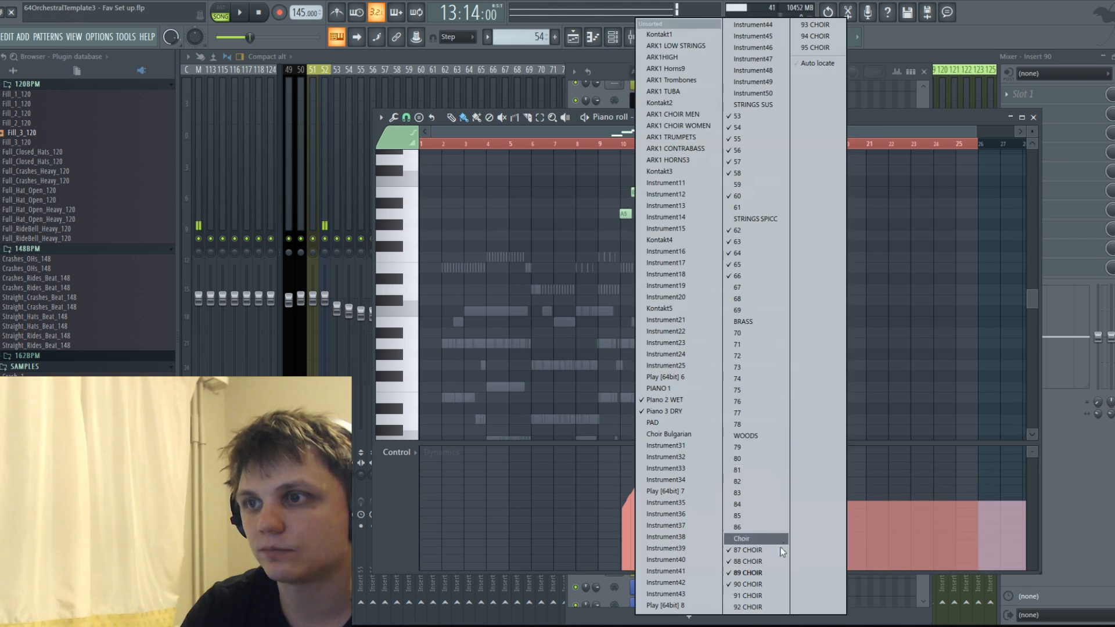
{"action": "left_click", "coordinate": [772, 584]}
{"action": "left_click_drag", "start_coordinate": [642, 505], "coordinate": [792, 513]}
Lengthen the two long C notes at bar 11 of 90 CHOIR into bar 13 and redraw the dynamics beneath them.
{"action": "scroll", "coordinate": [660, 342], "scroll_direction": "up", "scroll_amount": 3}
{"action": "left_click_drag", "start_coordinate": [662, 161], "coordinate": [687, 327]}
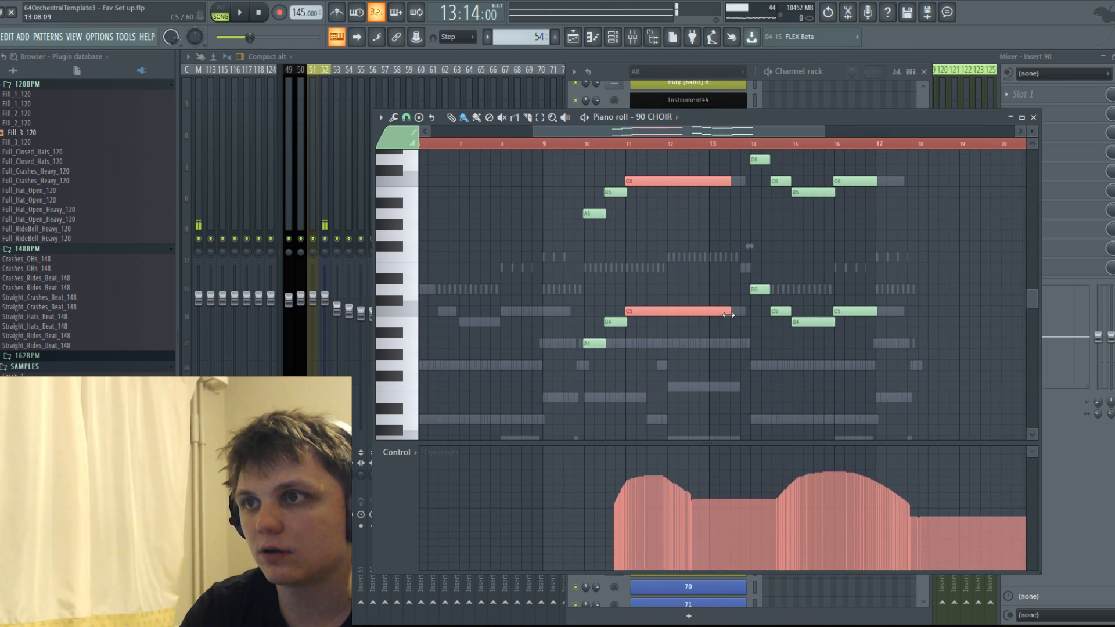
{"action": "mouse_move", "coordinate": [621, 508]}
{"action": "left_mouse_down"}
{"action": "mouse_move", "coordinate": [642, 465]}
{"action": "mouse_move", "coordinate": [719, 472]}
{"action": "mouse_move", "coordinate": [763, 494]}
{"action": "left_mouse_up"}
Check 91 CHOIR in the piano roll, bring up the Choir instrument and add two more VOTE Oh SusVib voices.
{"action": "left_click", "coordinate": [641, 43]}
{"action": "left_click", "coordinate": [638, 40]}
{"action": "left_click", "coordinate": [638, 41]}
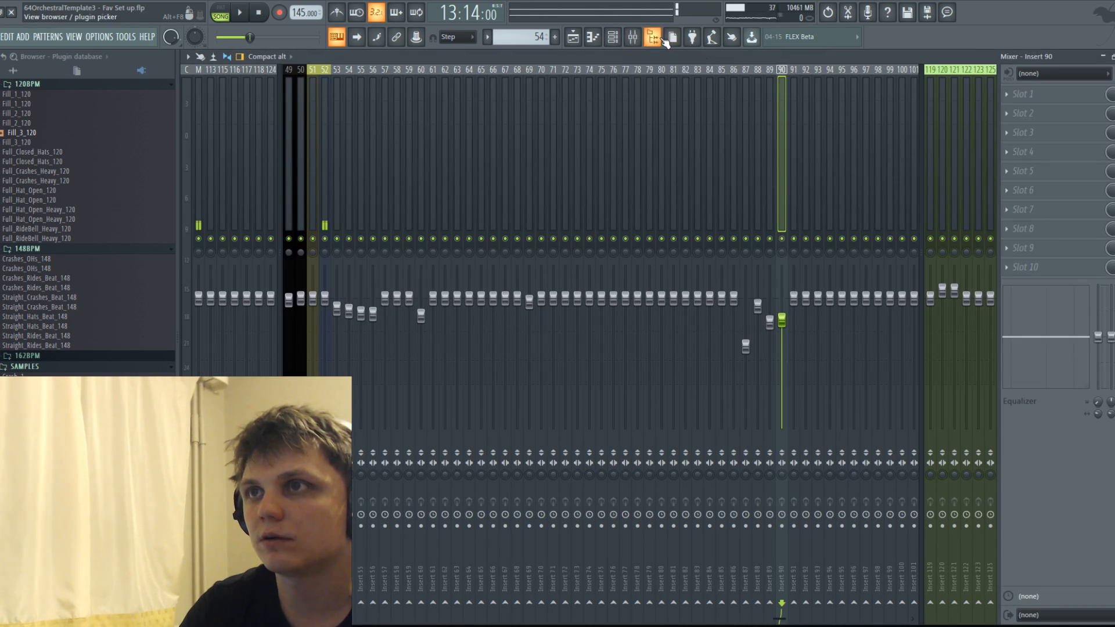
{"action": "left_click", "coordinate": [632, 40]}
{"action": "left_click", "coordinate": [597, 39]}
{"action": "left_click", "coordinate": [597, 40]}
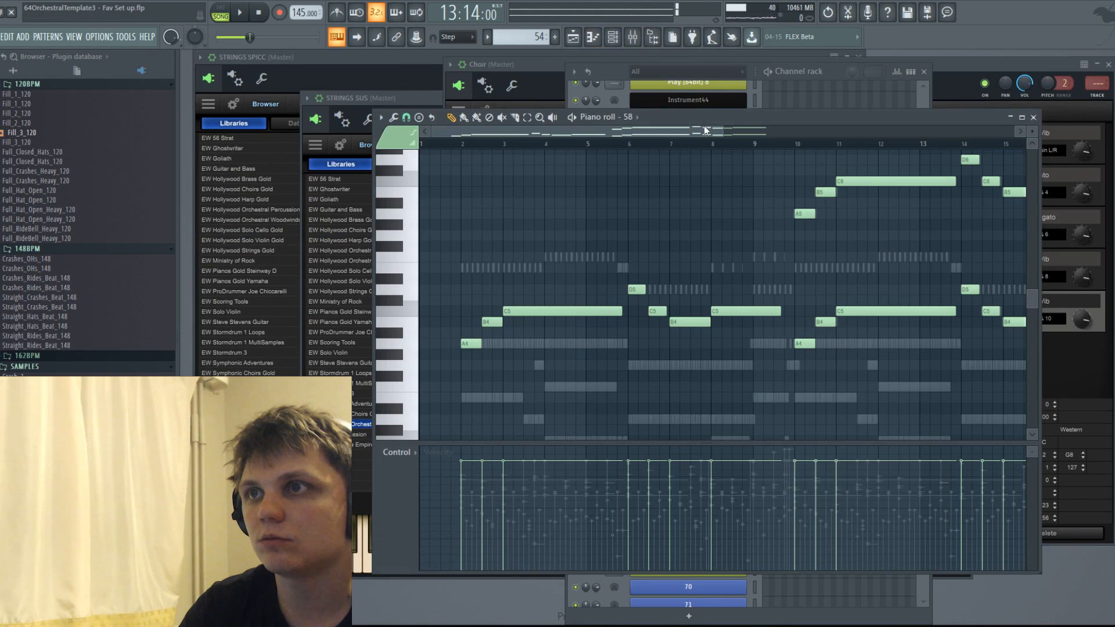
{"action": "left_click", "coordinate": [628, 117]}
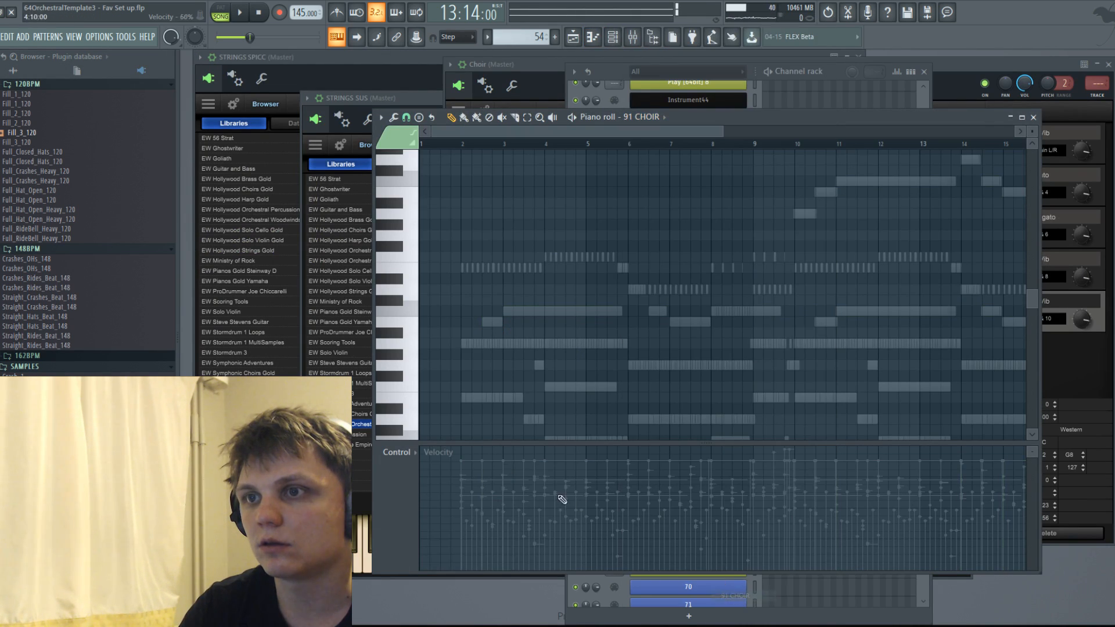
{"action": "left_click", "coordinate": [741, 593]}
{"action": "left_click", "coordinate": [1046, 351]}
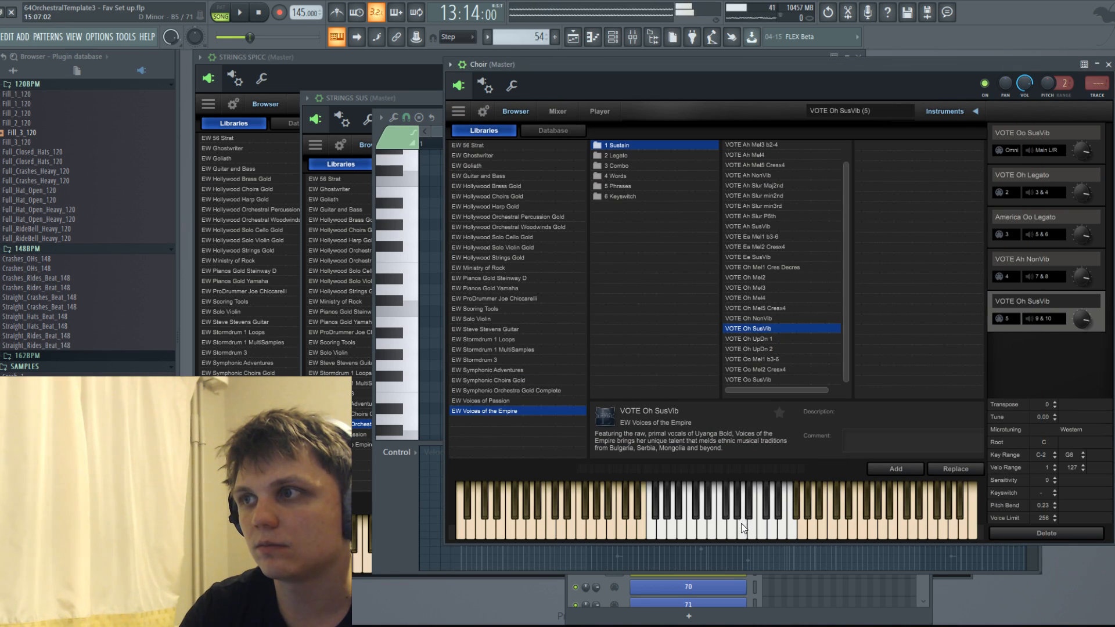
{"action": "left_click", "coordinate": [882, 468]}
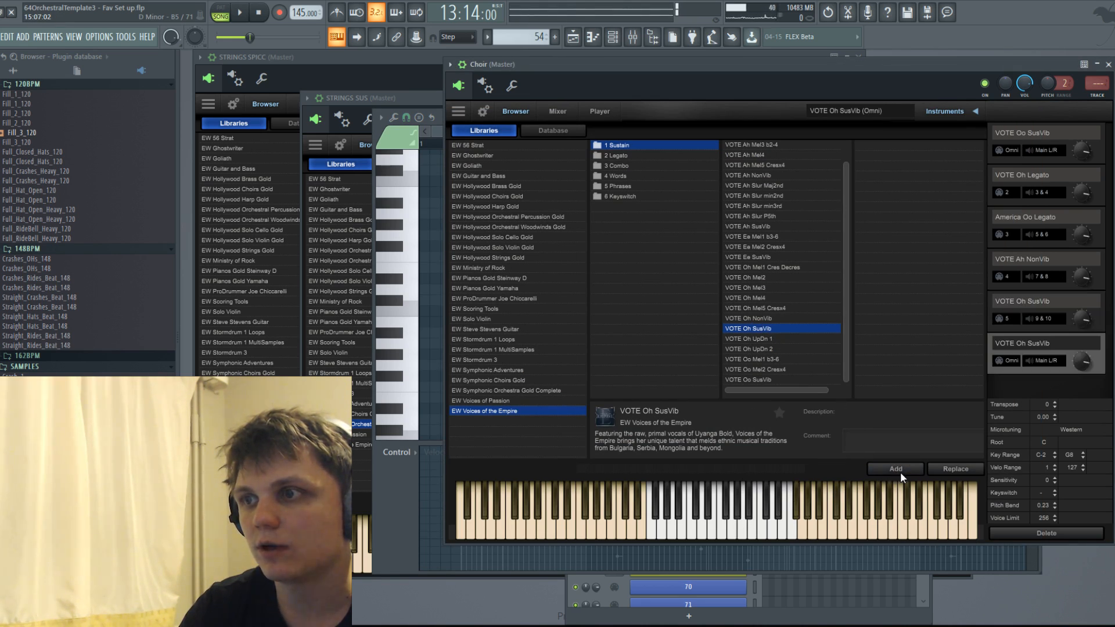
Assign the two added VOTE Oh SusVib voices to MIDI channels 6 and 7 with outputs 11 & 12 and 13 & 14.
{"action": "left_click", "coordinate": [1019, 339]}
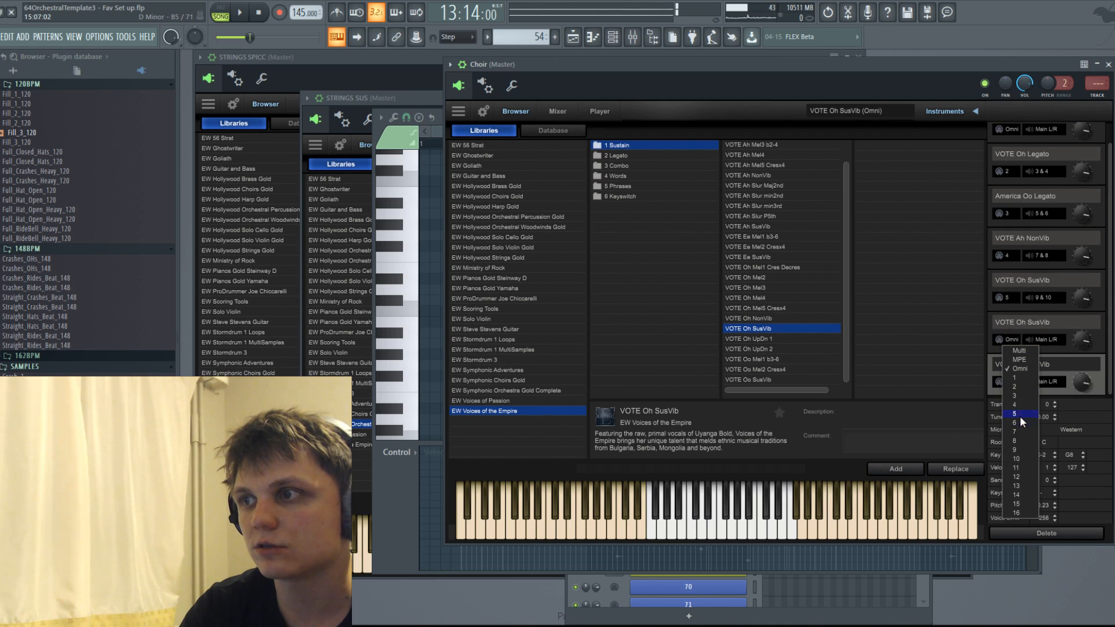
{"action": "left_click", "coordinate": [1020, 423]}
{"action": "left_click", "coordinate": [1013, 380]}
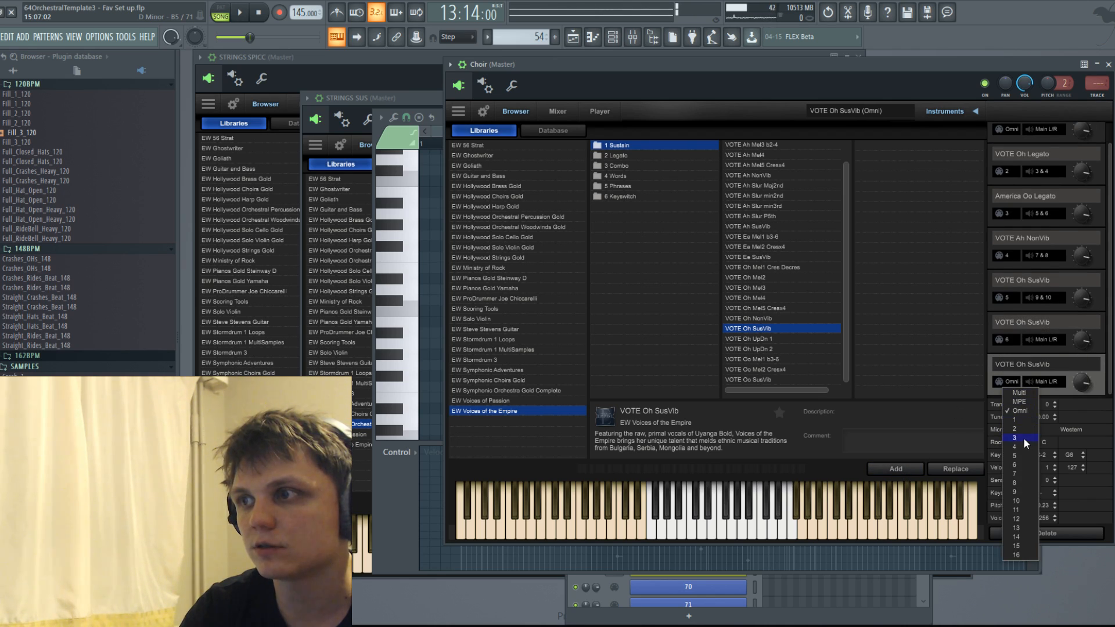
{"action": "left_click", "coordinate": [1016, 472]}
{"action": "left_click", "coordinate": [1048, 340]}
{"action": "left_click", "coordinate": [1051, 417]}
{"action": "left_click", "coordinate": [1050, 381]}
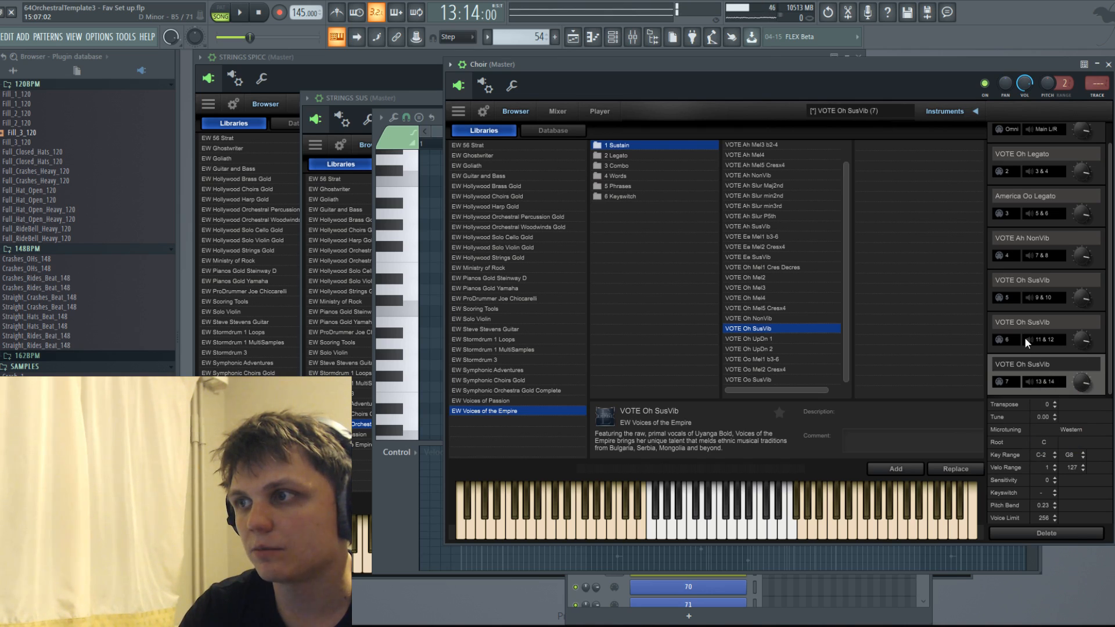
{"action": "left_click", "coordinate": [1026, 321]}
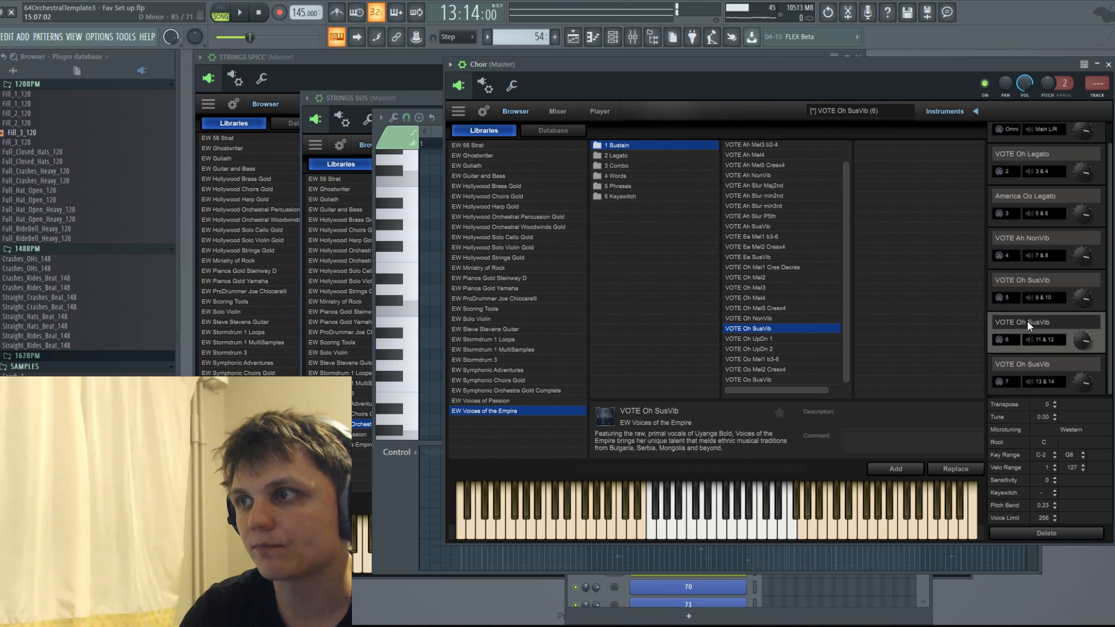
Copy the lower-octave melody phrase of 90 CHOIR into 91 CHOIR and move it to start at bar 10.
{"action": "left_click", "coordinate": [628, 38]}
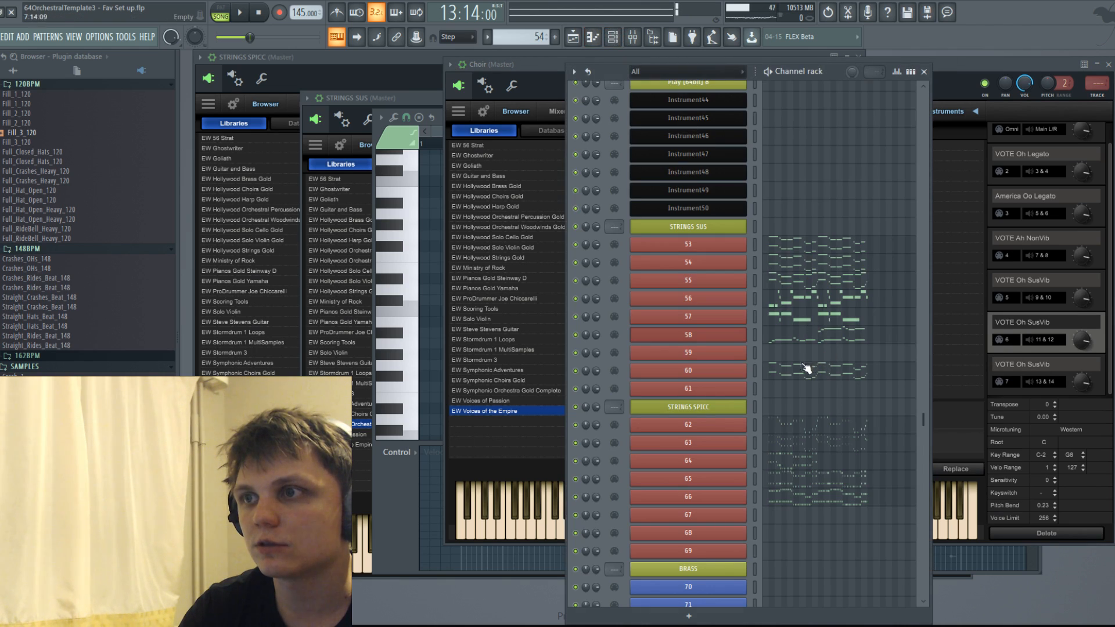
{"action": "scroll", "coordinate": [806, 496], "scroll_direction": "down", "scroll_amount": 10}
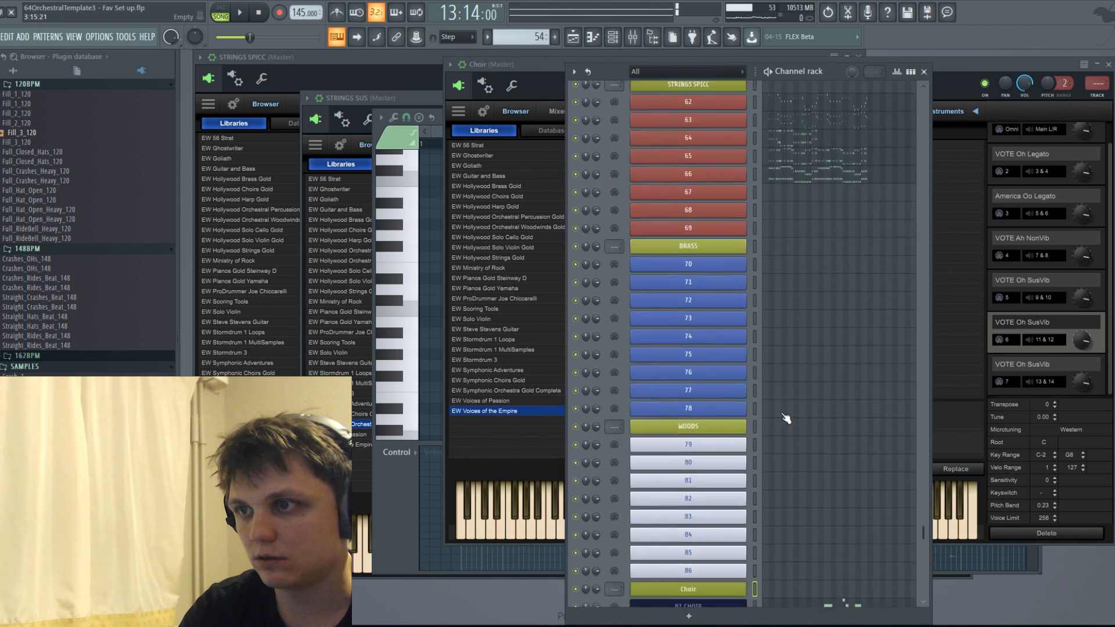
{"action": "left_click", "coordinate": [842, 503]}
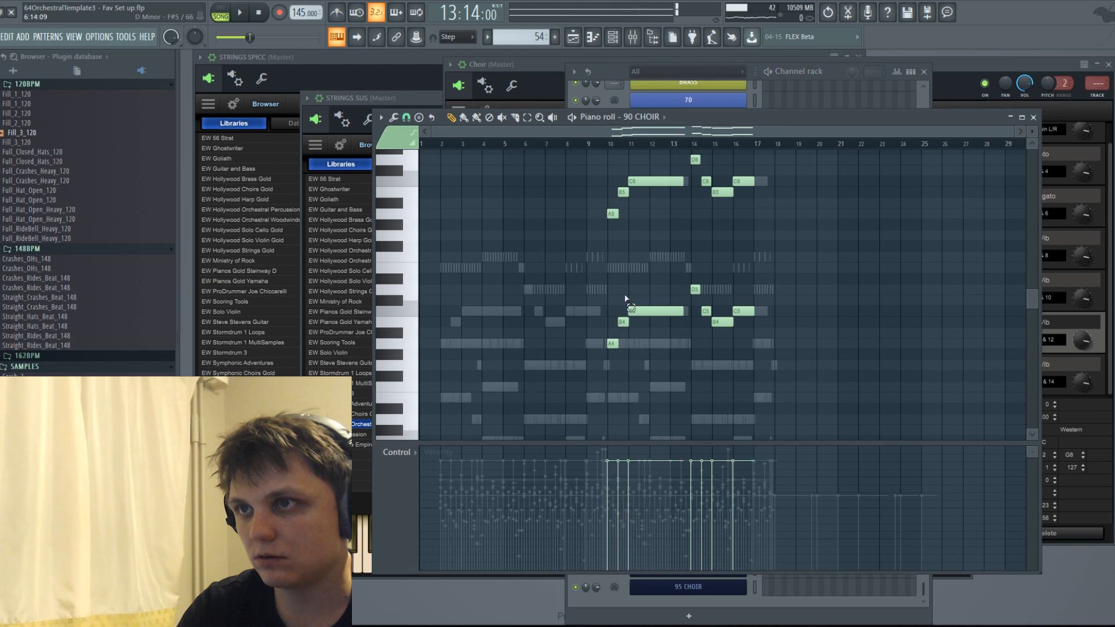
{"action": "left_click", "coordinate": [663, 122]}
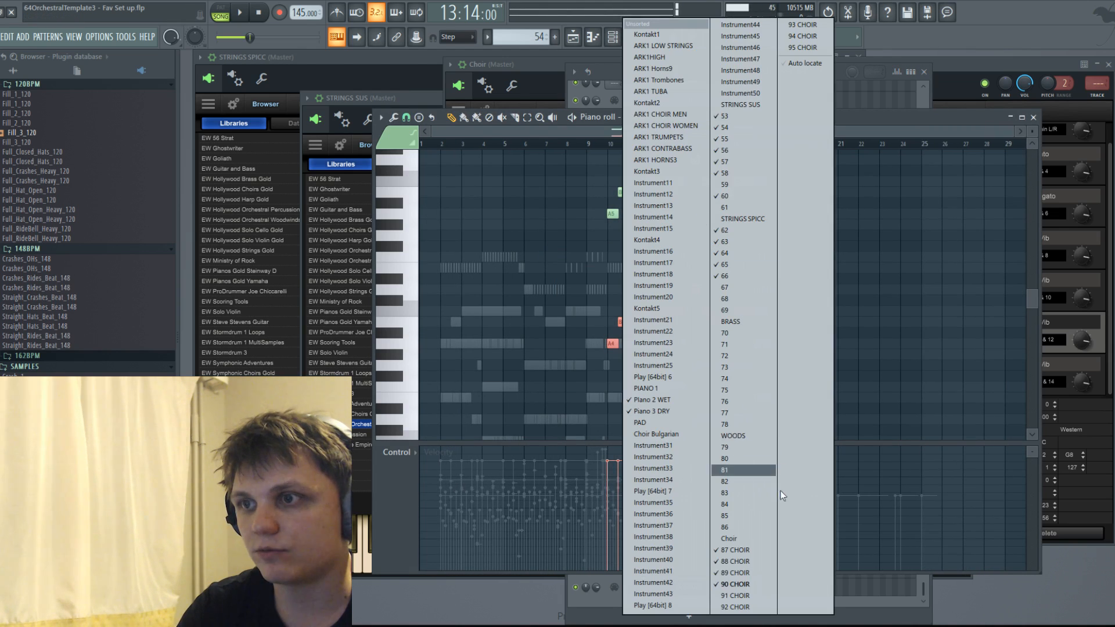
{"action": "left_click", "coordinate": [753, 596]}
{"action": "key", "text": "ctrl+v"}
{"action": "left_click_drag", "start_coordinate": [499, 314], "coordinate": [665, 315]}
{"action": "left_click", "coordinate": [665, 119]}
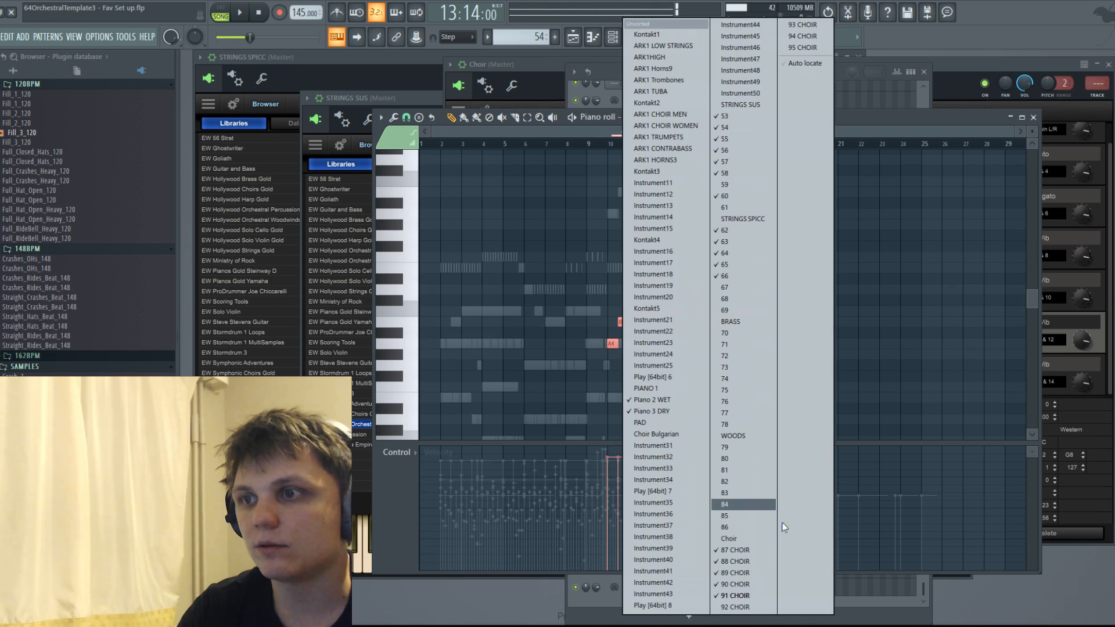
{"action": "left_click", "coordinate": [743, 584]}
{"action": "key", "text": "ctrl+v"}
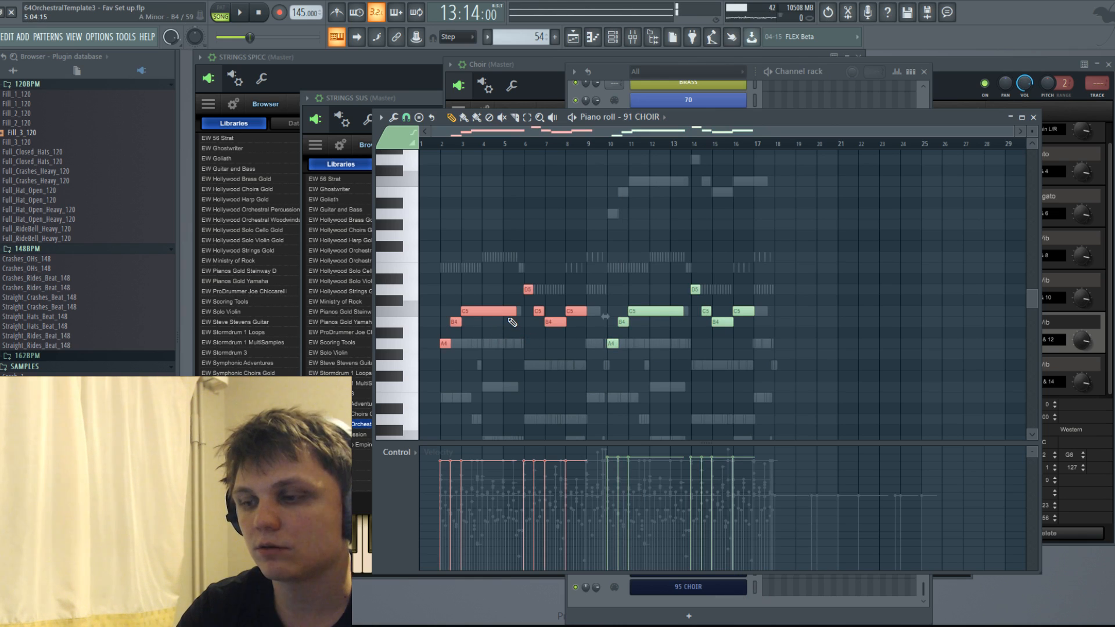
{"action": "key", "text": "Delete"}
Paste the melody phrase into 92 CHOIR, move it to start at bar 10 and transpose it up one octave.
{"action": "left_click", "coordinate": [641, 118]}
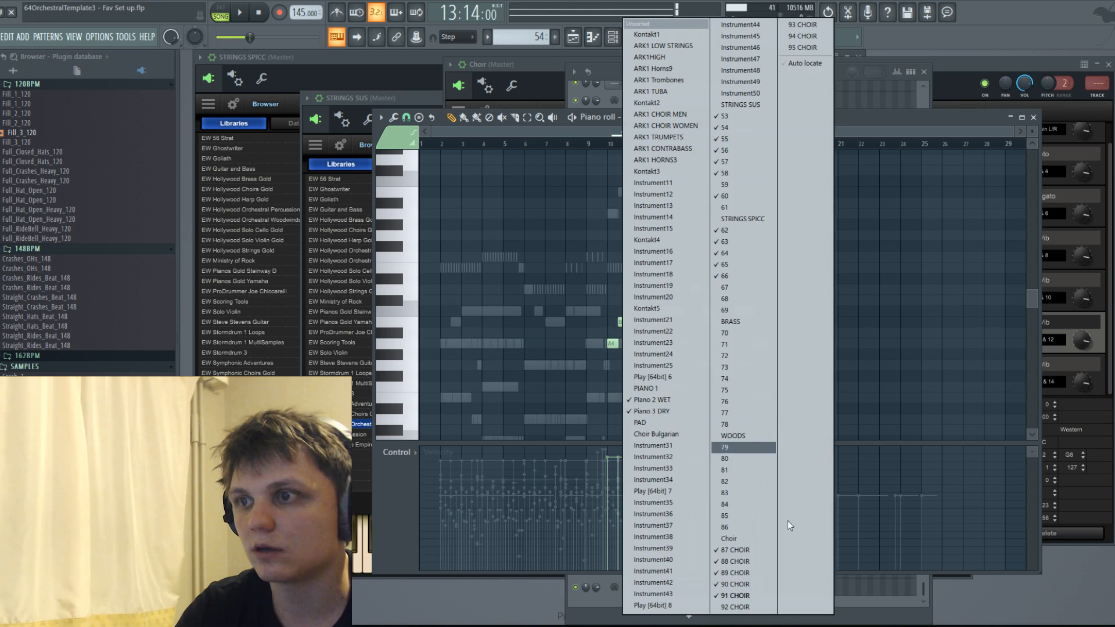
{"action": "left_click", "coordinate": [745, 593]}
{"action": "left_click_drag", "start_coordinate": [488, 308], "coordinate": [658, 308]}
{"action": "key", "text": "ctrl+Up"}
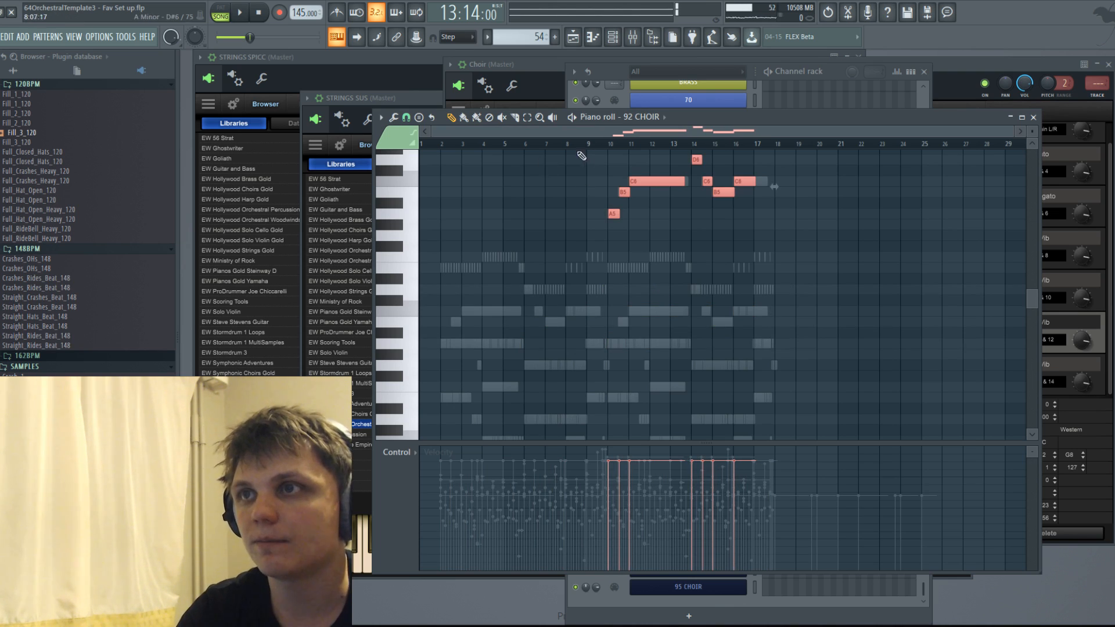
Bring up the mixer and load StereoTool v3 into the first effect slot of Insert 91.
{"action": "left_click", "coordinate": [615, 37]}
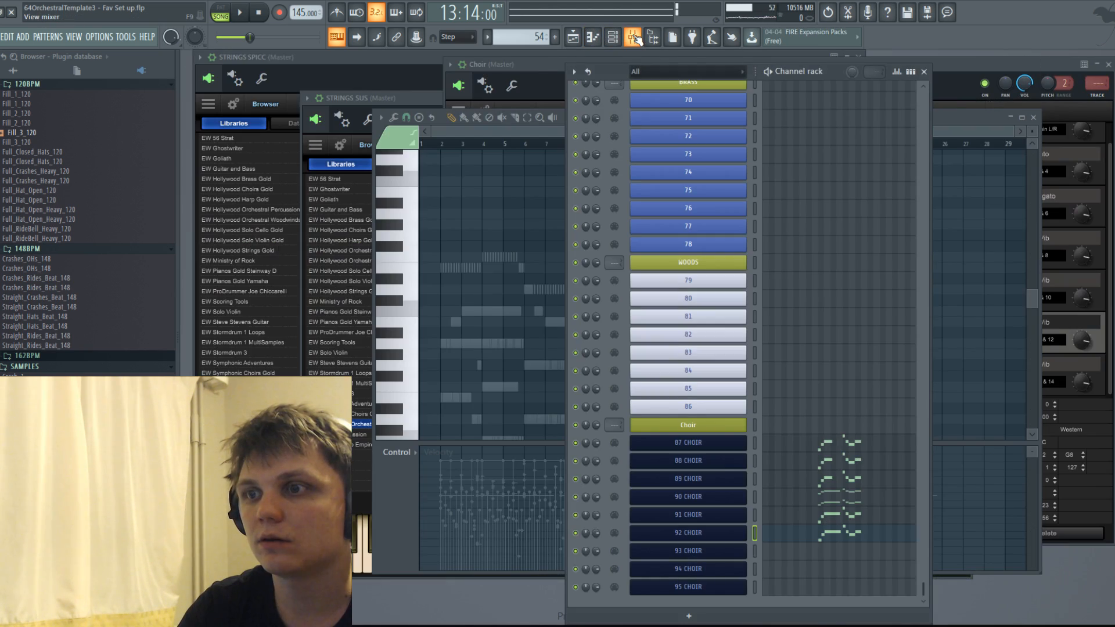
{"action": "left_click", "coordinate": [575, 38]}
{"action": "left_click", "coordinate": [611, 37]}
{"action": "left_click", "coordinate": [633, 37]}
{"action": "scroll", "coordinate": [707, 119], "scroll_direction": "down", "scroll_amount": 4}
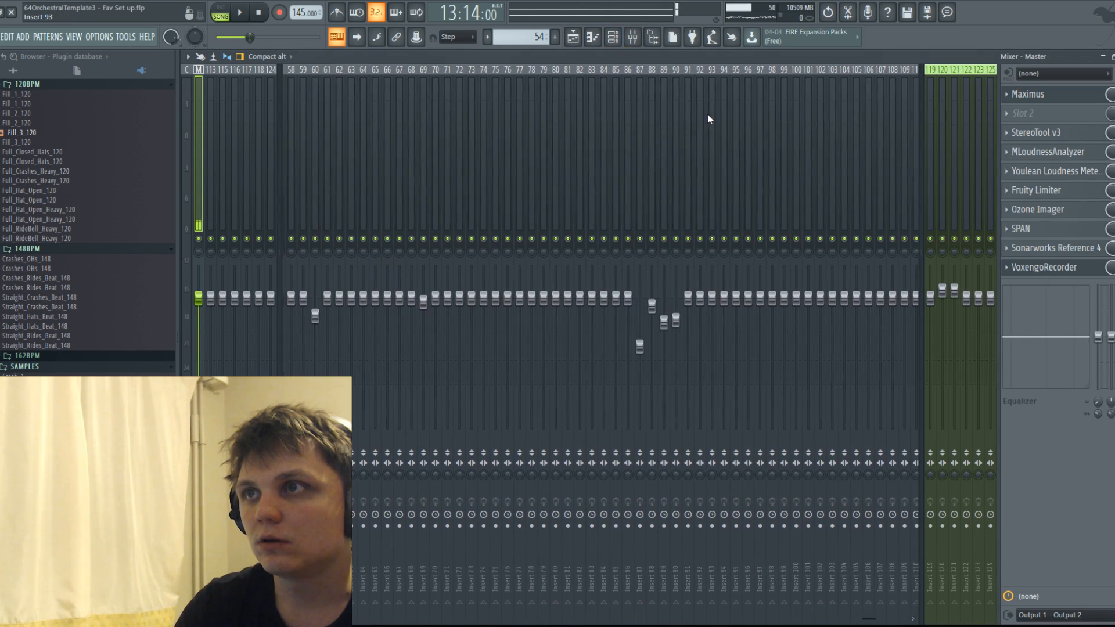
{"action": "left_click", "coordinate": [690, 110]}
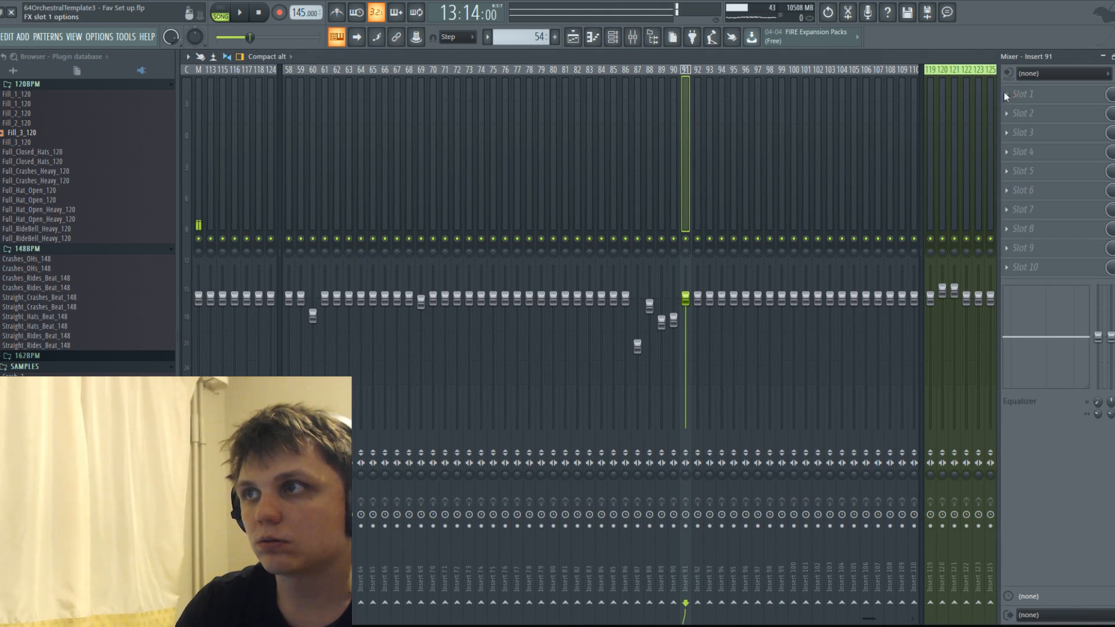
{"action": "left_click", "coordinate": [1022, 95]}
{"action": "left_click", "coordinate": [957, 386]}
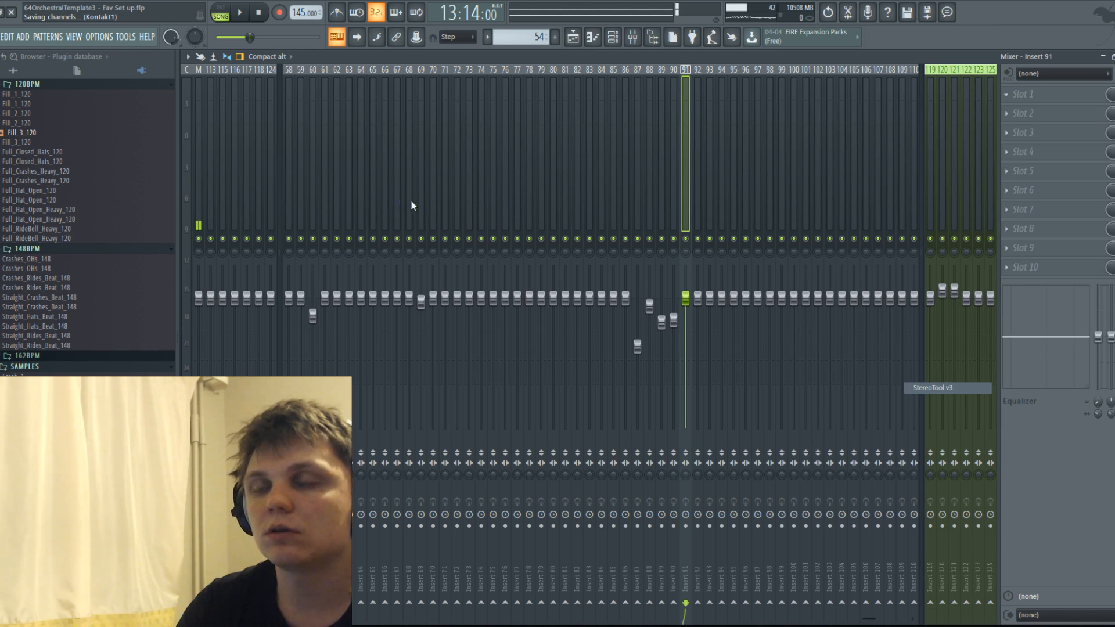
Solo Insert 91, open its StereoTool v3 and play the phrase to judge the stereo image.
{"action": "right_click", "coordinate": [686, 238]}
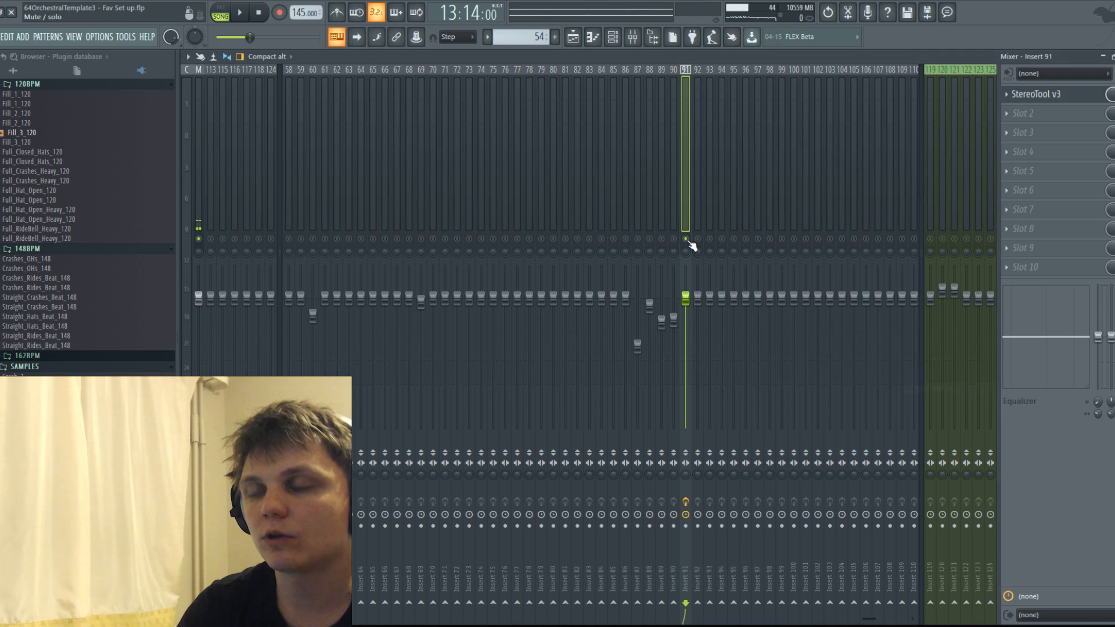
{"action": "left_click", "coordinate": [1061, 98]}
{"action": "key", "text": "space"}
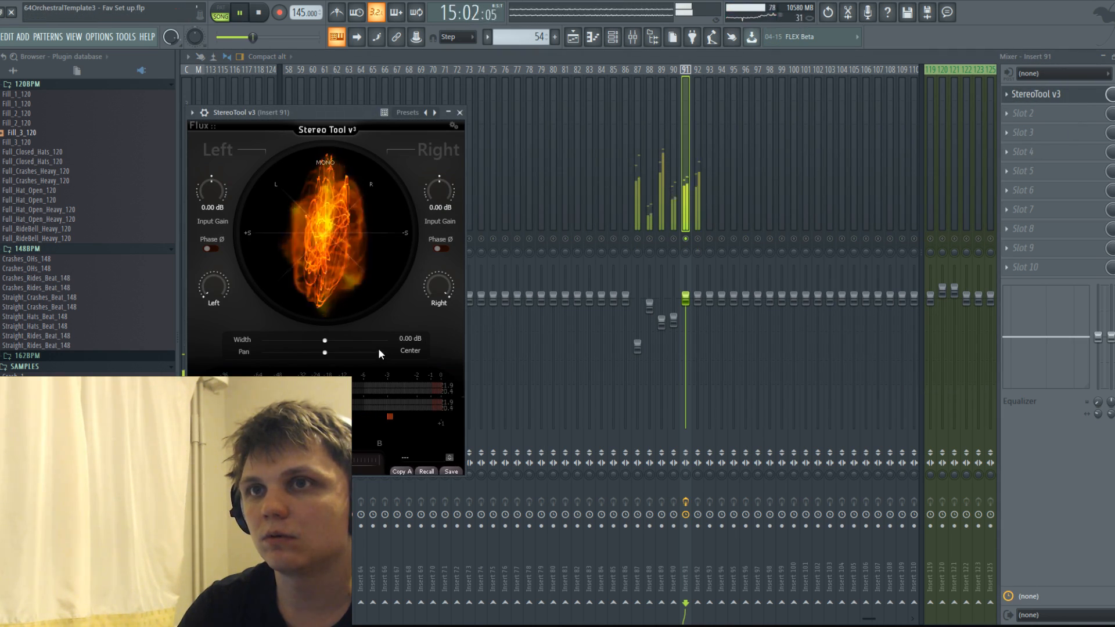
{"action": "key", "text": "space"}
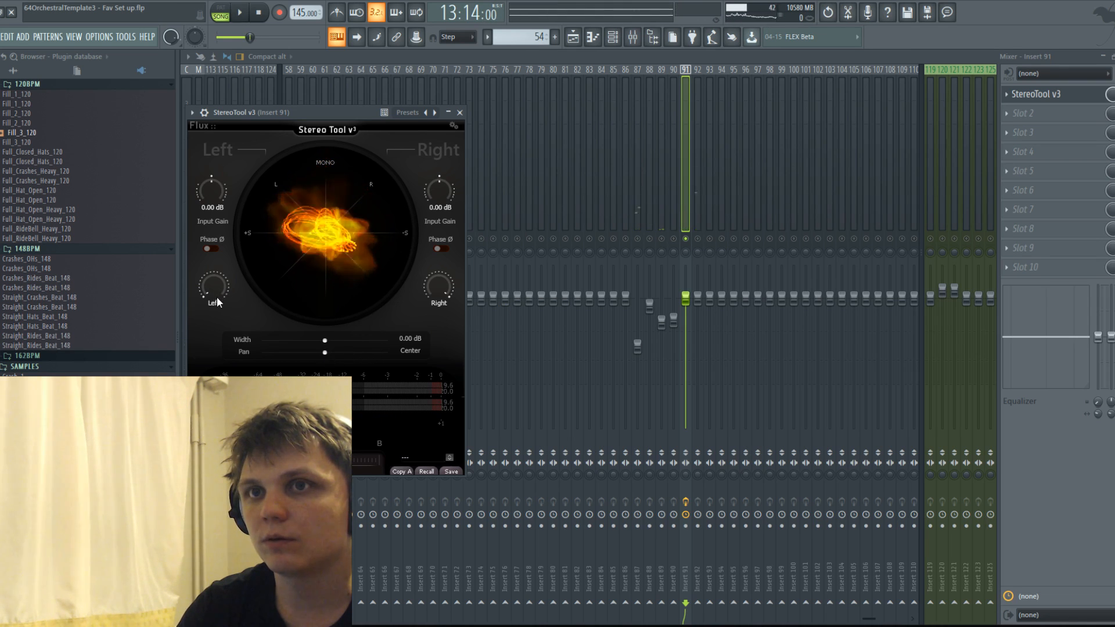
Try lowering the left input gain in Insert 91's StereoTool v3 during playback, then reset it to 0.00 dB.
{"action": "left_click_drag", "start_coordinate": [219, 278], "coordinate": [230, 357]}
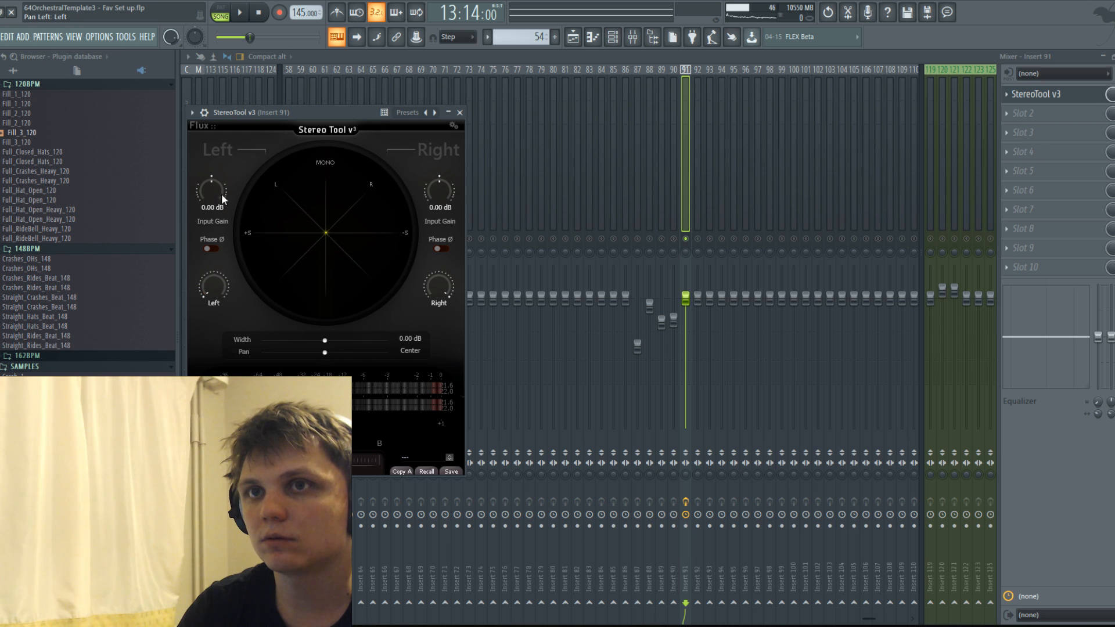
{"action": "key", "text": "space"}
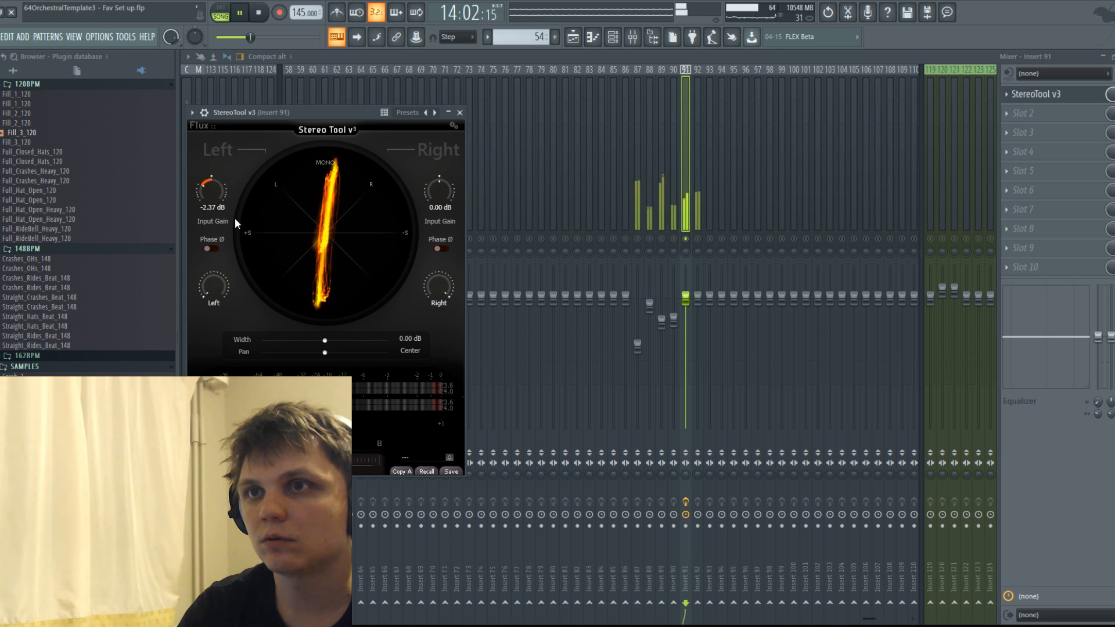
{"action": "key", "text": "space"}
{"action": "left_click_drag", "start_coordinate": [212, 191], "coordinate": [211, 168]}
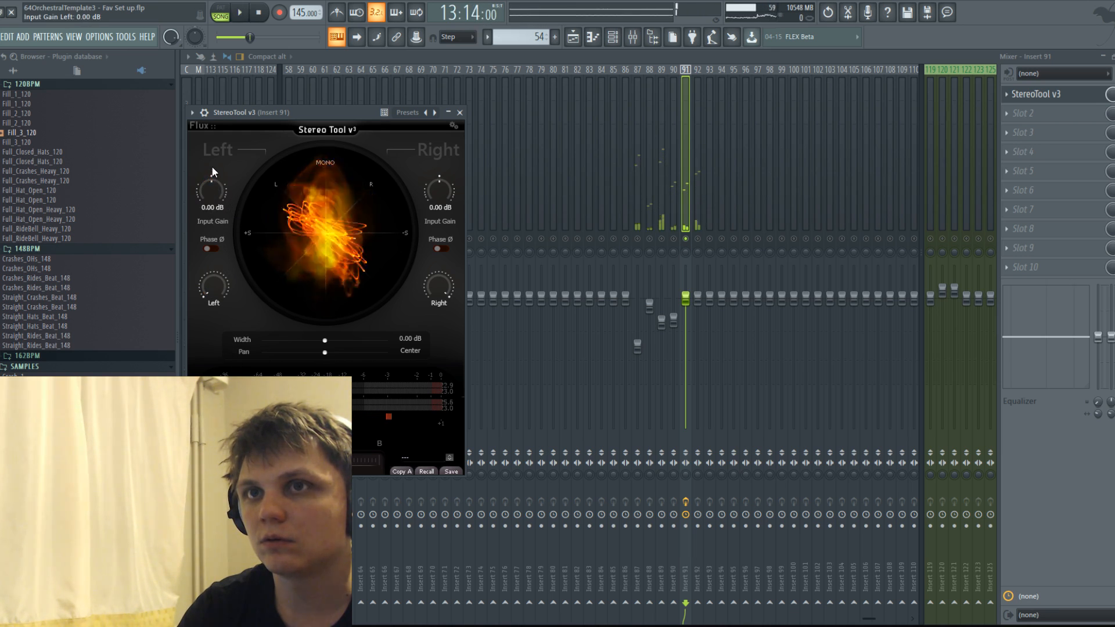
Lower the right input gain in Insert 91's StereoTool v3 to about -7 dB while auditioning the phrase.
{"action": "left_click_drag", "start_coordinate": [434, 187], "coordinate": [438, 210]}
{"action": "key", "text": "space"}
{"action": "key", "text": "space"}
{"action": "key", "text": "space"}
{"action": "key", "text": "space"}
{"action": "key", "text": "space"}
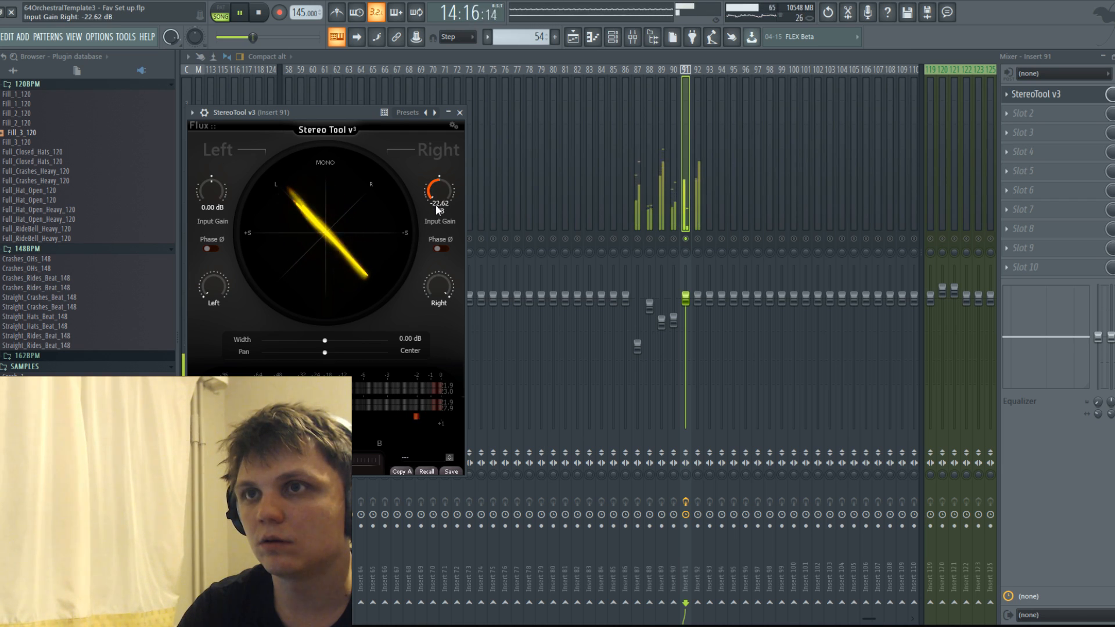
{"action": "left_click_drag", "start_coordinate": [439, 191], "coordinate": [425, 155]}
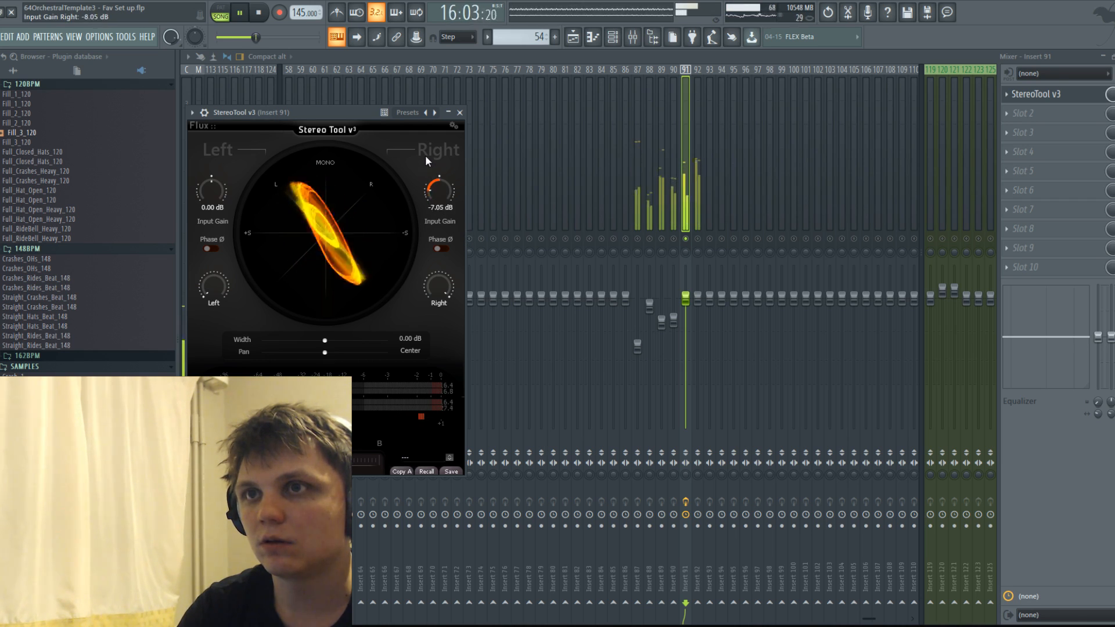
Solo Insert 92 and load StereoTool v3 into its first effect slot.
{"action": "left_click", "coordinate": [697, 172]}
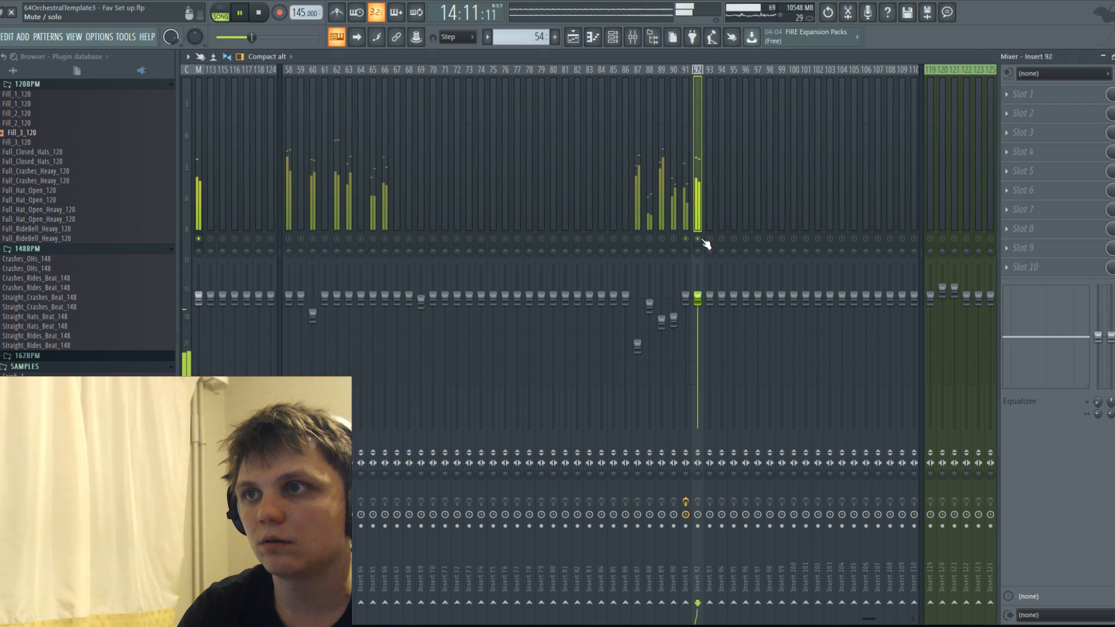
{"action": "key", "text": "space"}
{"action": "left_click", "coordinate": [1004, 94]}
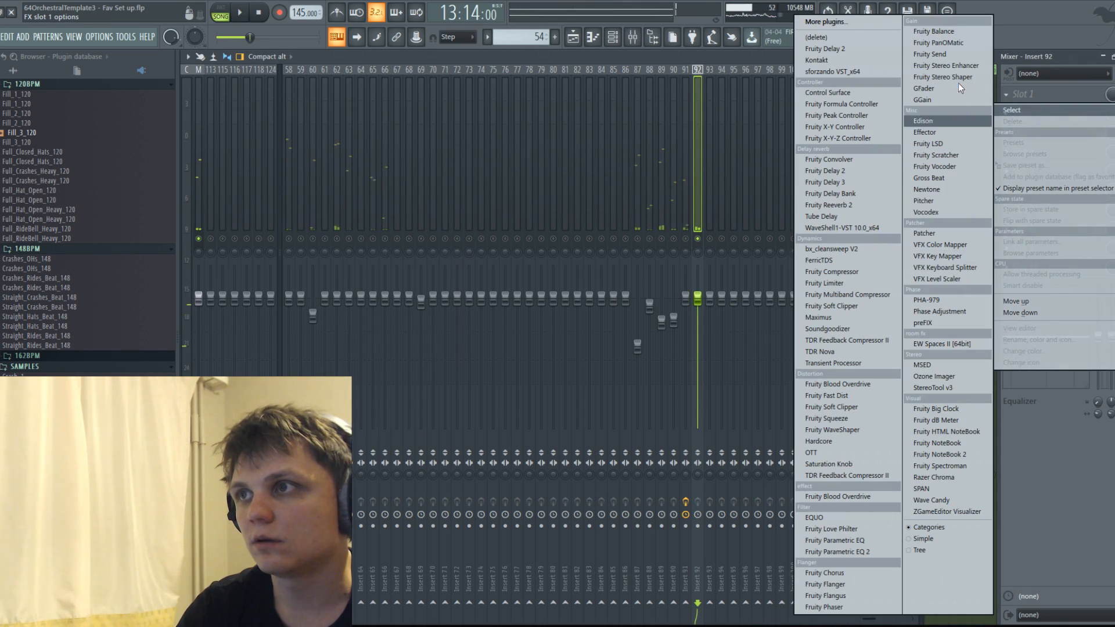
{"action": "left_click", "coordinate": [948, 388]}
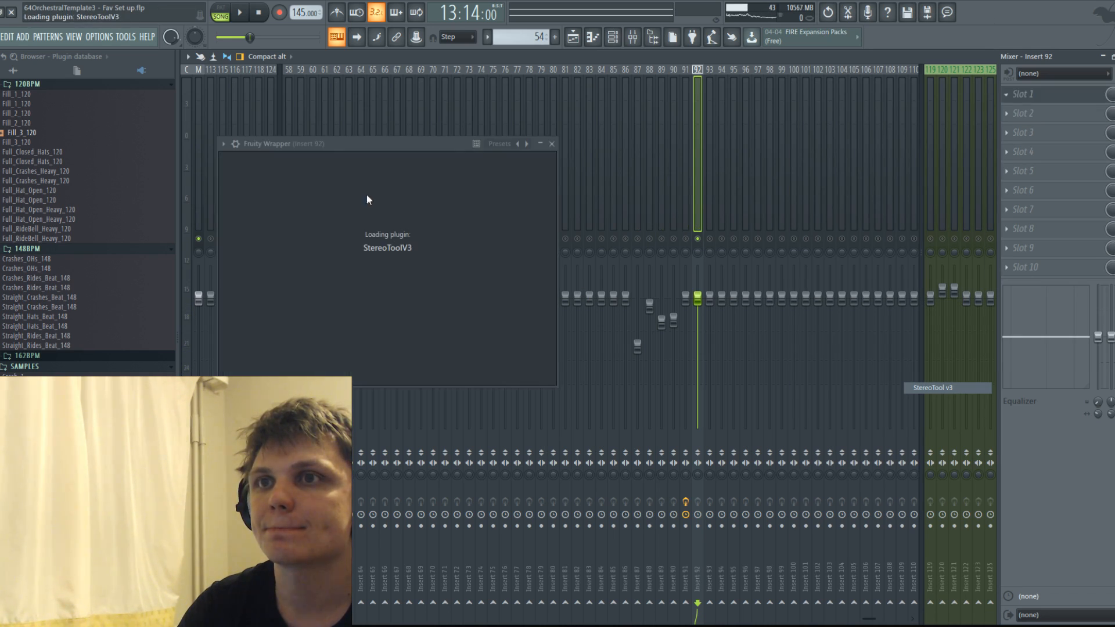
Raise Insert 92's right input gain to 6.14 dB and lower the faders of Inserts 91 and 92 to about -2.6 dB during playback.
{"action": "left_click_drag", "start_coordinate": [472, 222], "coordinate": [441, 194]}
{"action": "key", "text": "space"}
{"action": "key", "text": "space"}
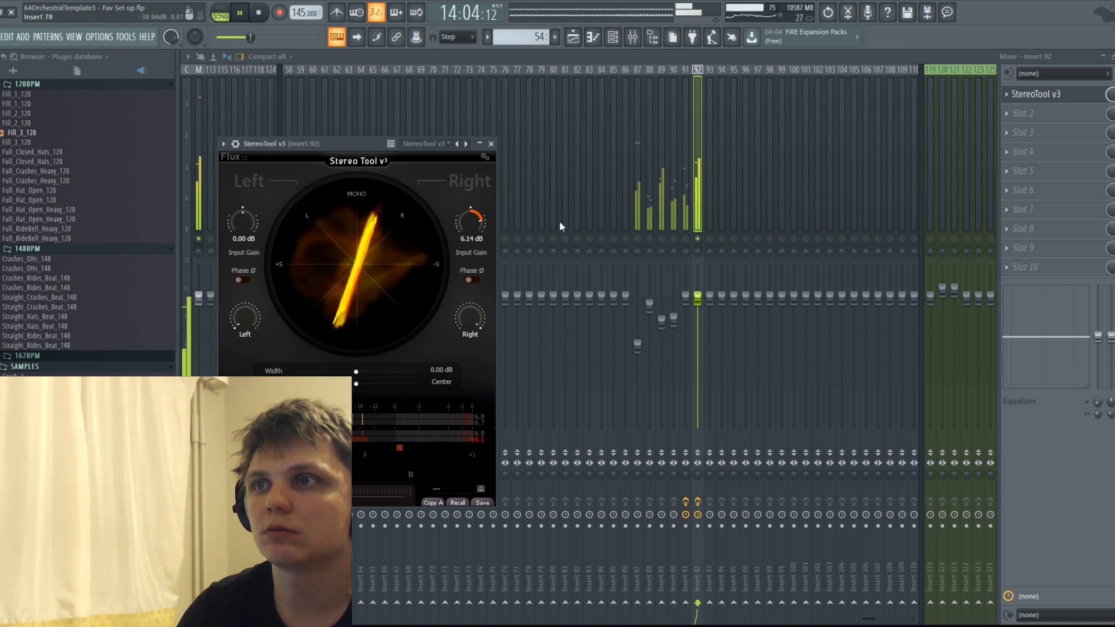
{"action": "left_click_drag", "start_coordinate": [702, 302], "coordinate": [699, 316]}
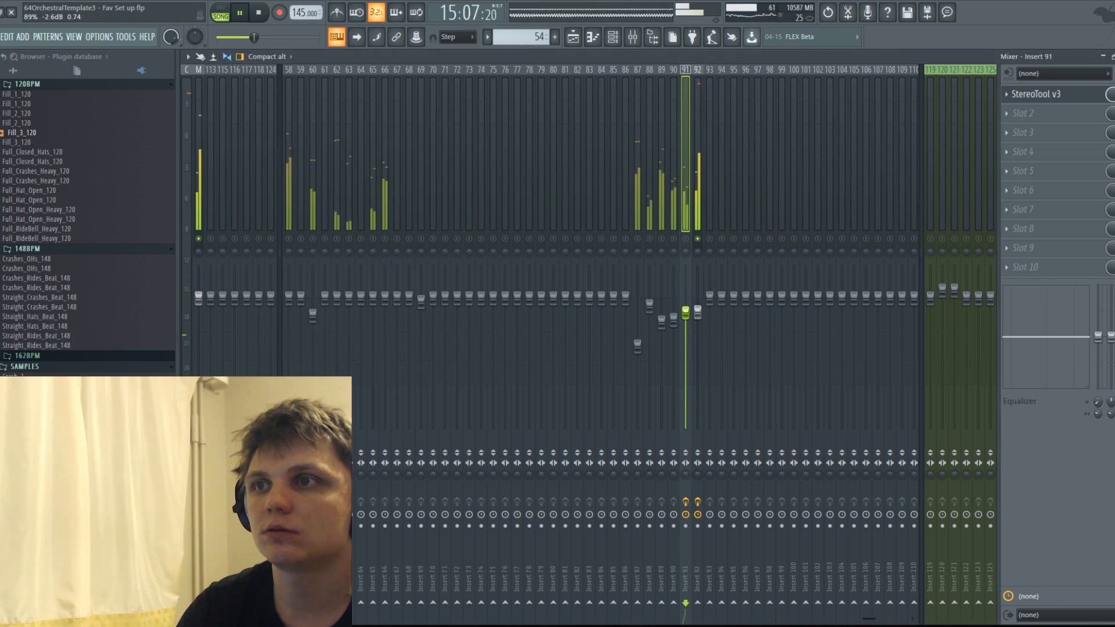
{"action": "key", "text": "space"}
Open pattern 54 in the piano roll and bring up the Dynamics events of 91 CHOIR in its control lane.
{"action": "left_click", "coordinate": [572, 37]}
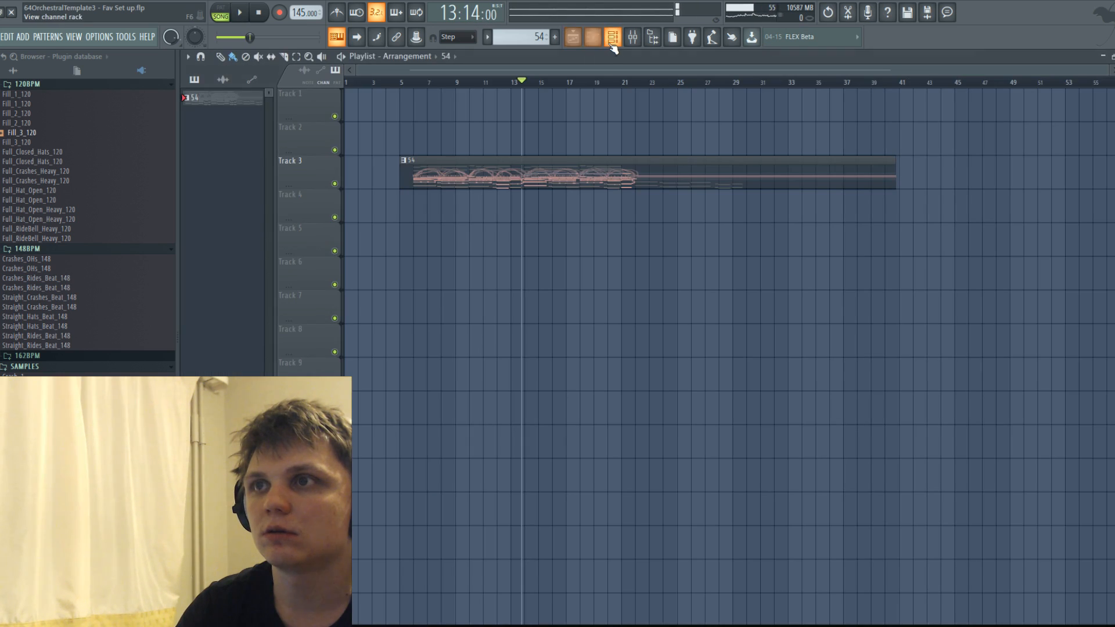
{"action": "double_click", "coordinate": [581, 180]}
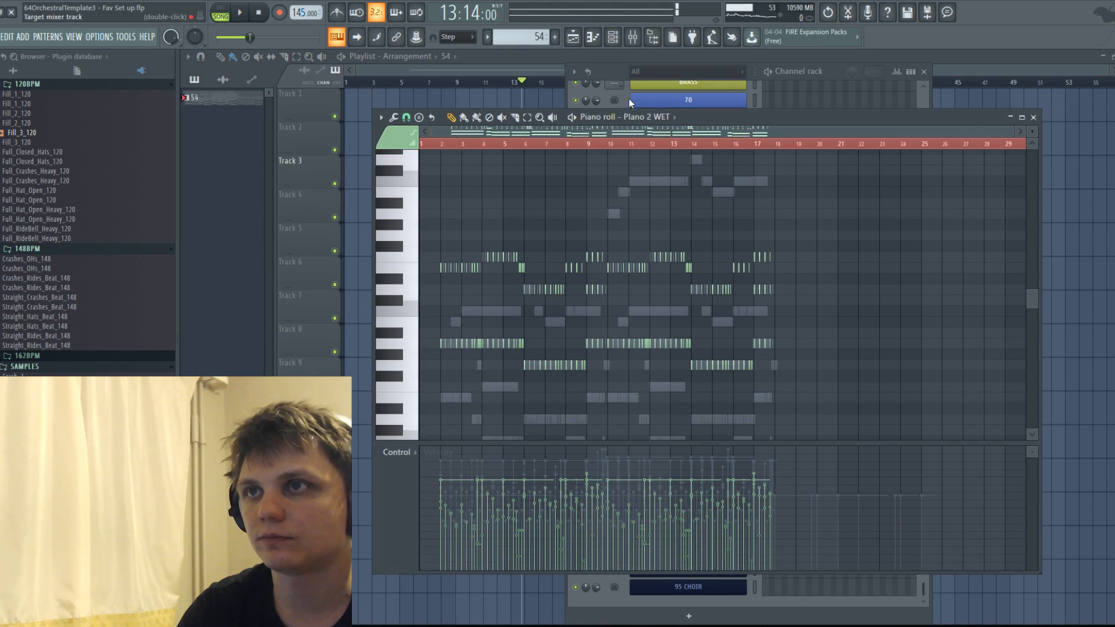
{"action": "key", "text": "F6"}
{"action": "left_click", "coordinate": [708, 518]}
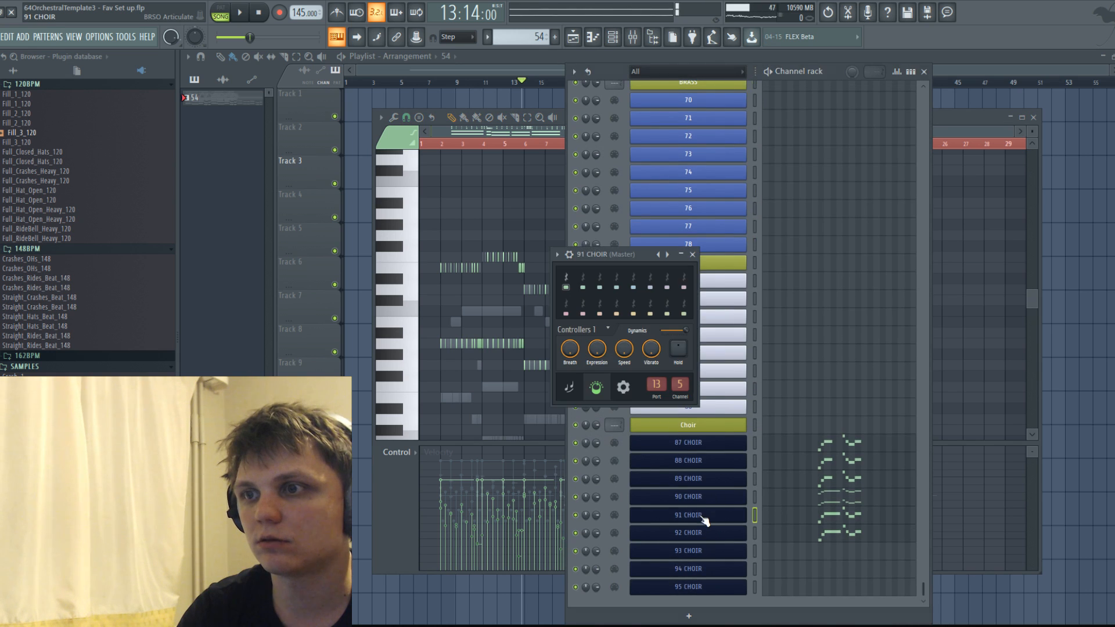
{"action": "right_click", "coordinate": [691, 336]}
{"action": "left_click", "coordinate": [741, 436]}
Draw two dynamics swells for 91 CHOIR, one from bar 10 to 13 and one from bar 13 to 17.
{"action": "scroll", "coordinate": [628, 347], "scroll_direction": "up", "scroll_amount": 3}
{"action": "scroll", "coordinate": [626, 346], "scroll_direction": "up", "scroll_amount": 5}
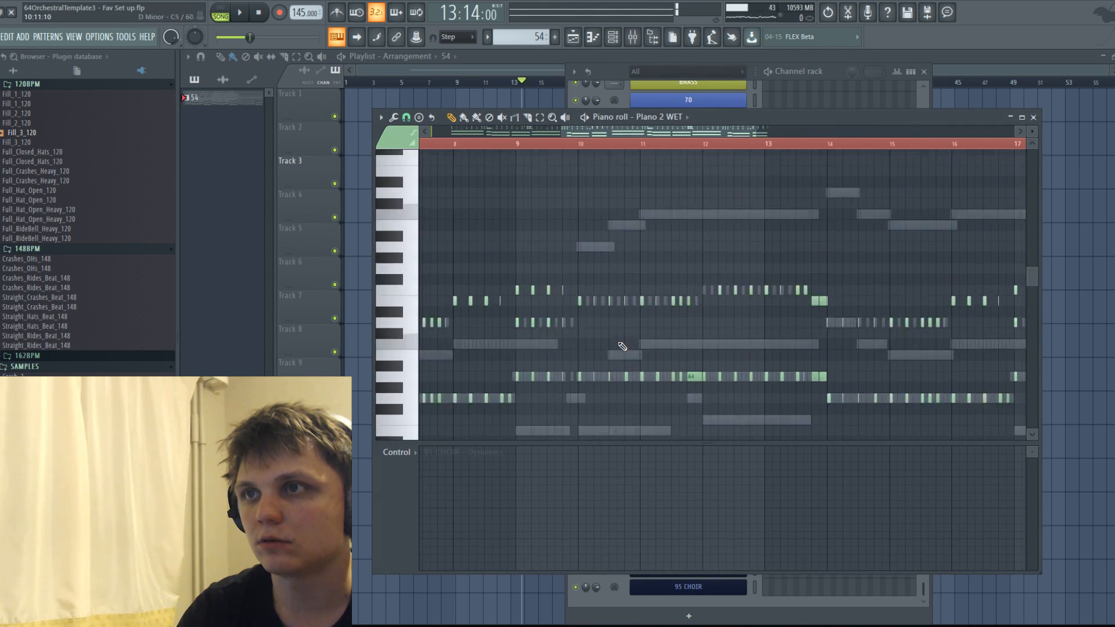
{"action": "mouse_move", "coordinate": [599, 535]}
{"action": "left_mouse_down"}
{"action": "mouse_move", "coordinate": [749, 473]}
{"action": "mouse_move", "coordinate": [668, 455]}
{"action": "mouse_move", "coordinate": [592, 488]}
{"action": "mouse_move", "coordinate": [754, 491]}
{"action": "mouse_move", "coordinate": [959, 516]}
{"action": "left_mouse_up"}
{"action": "scroll", "coordinate": [754, 491], "scroll_direction": "down", "scroll_amount": 3}
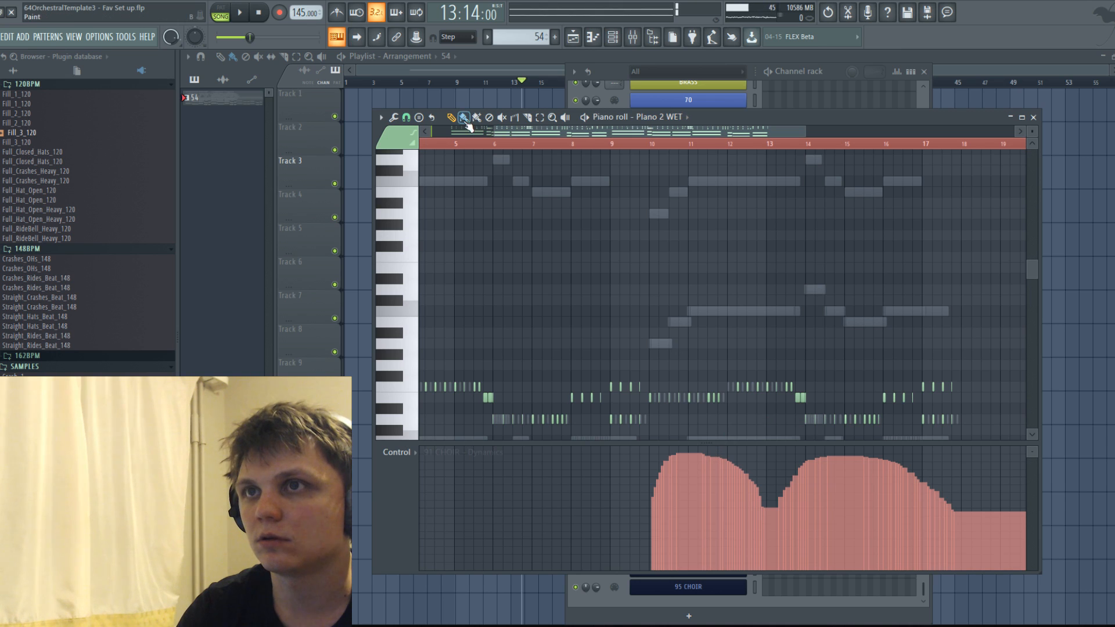
{"action": "mouse_move", "coordinate": [650, 535]}
{"action": "left_mouse_down"}
{"action": "mouse_move", "coordinate": [729, 465]}
{"action": "mouse_move", "coordinate": [791, 480]}
{"action": "mouse_move", "coordinate": [923, 482]}
{"action": "left_mouse_up"}
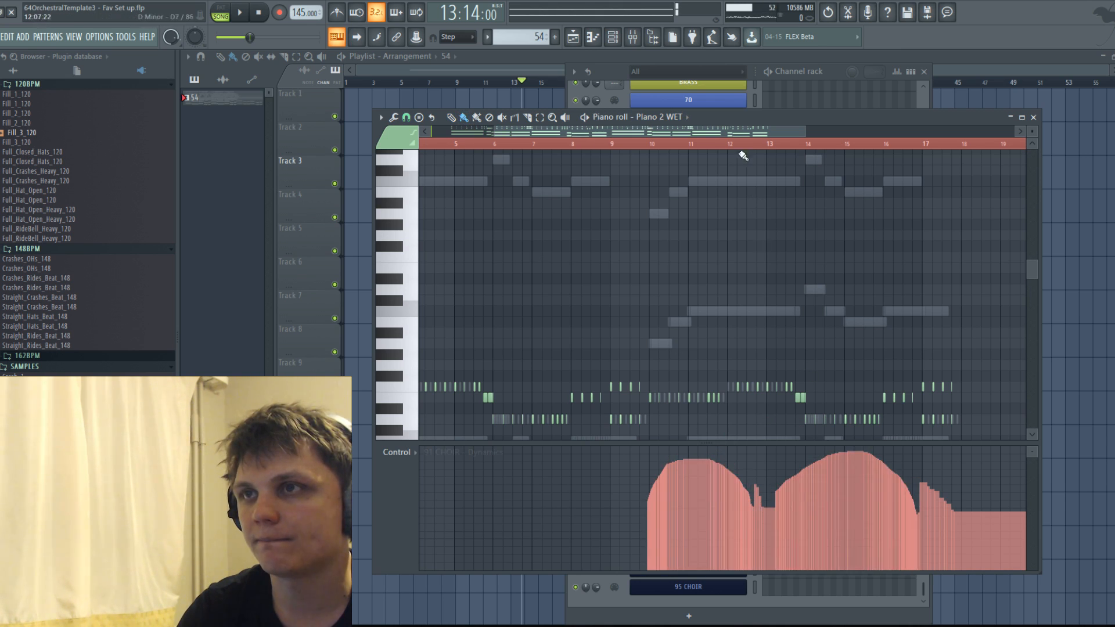
Draw two dynamics swells for 92 CHOIR, one from bar 10 to 13 and one from about bar 14 to 17, and play the arrangement.
{"action": "left_click", "coordinate": [680, 118]}
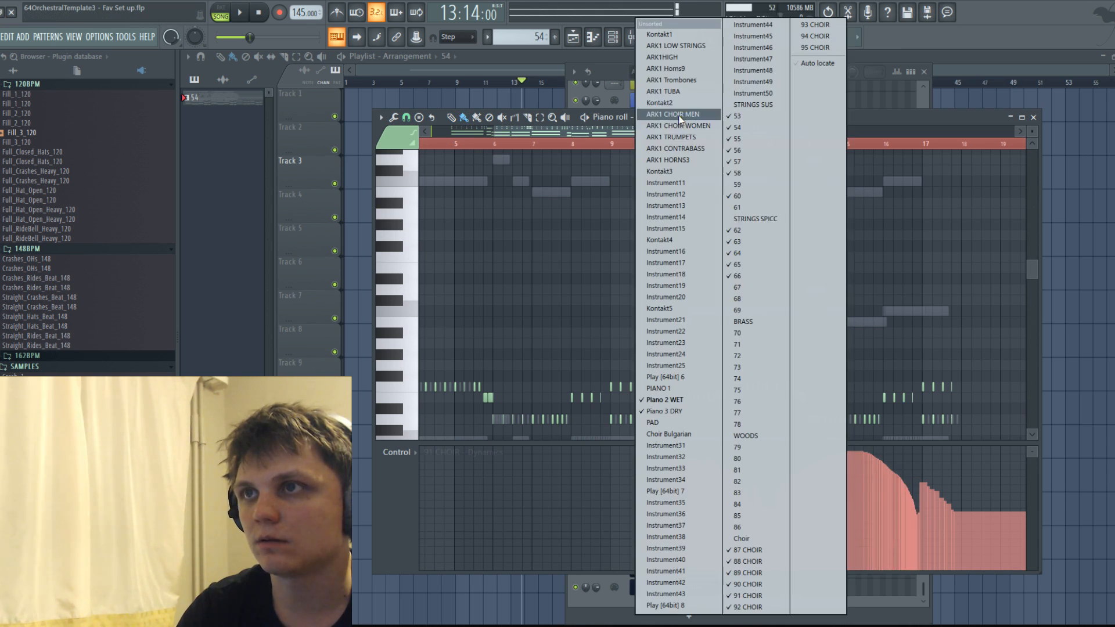
{"action": "left_click", "coordinate": [752, 607]}
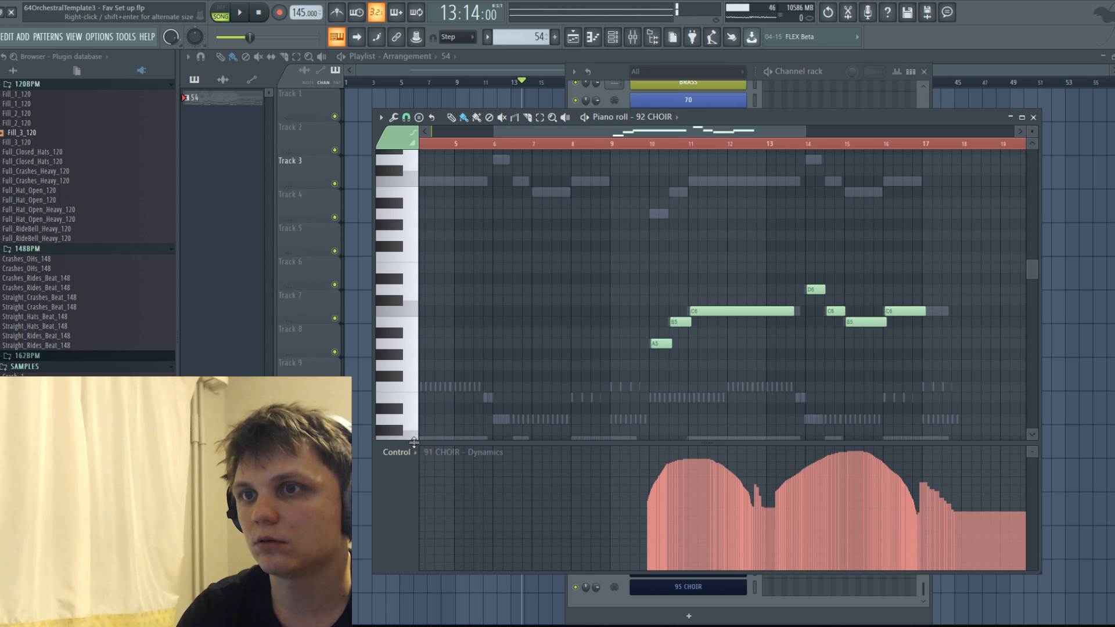
{"action": "left_click", "coordinate": [666, 118]}
{"action": "left_click", "coordinate": [758, 598]}
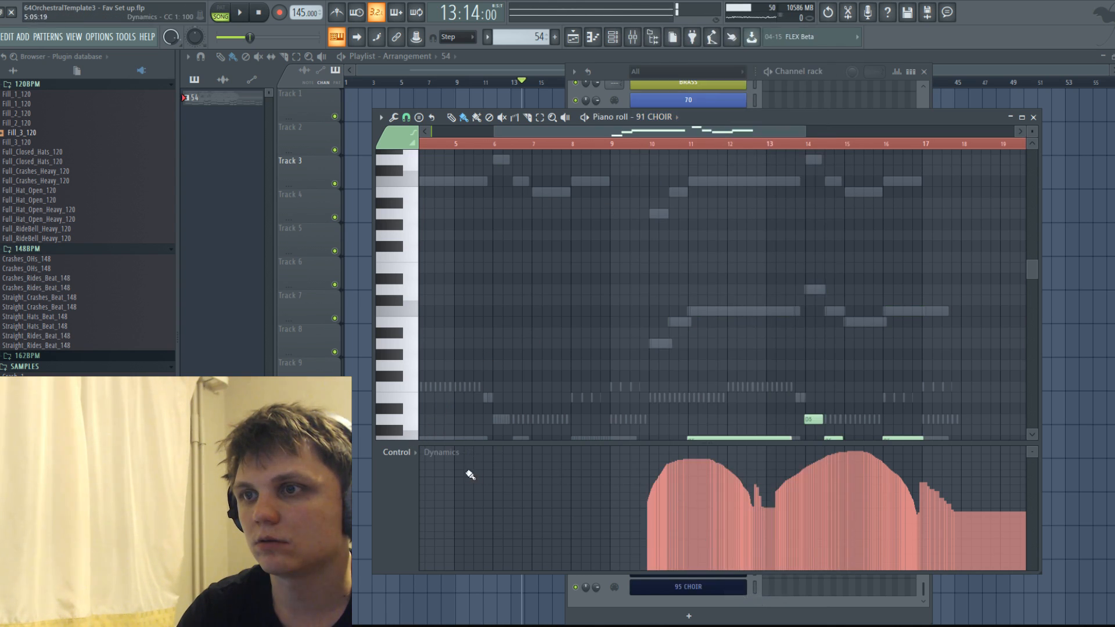
{"action": "left_click", "coordinate": [666, 118]}
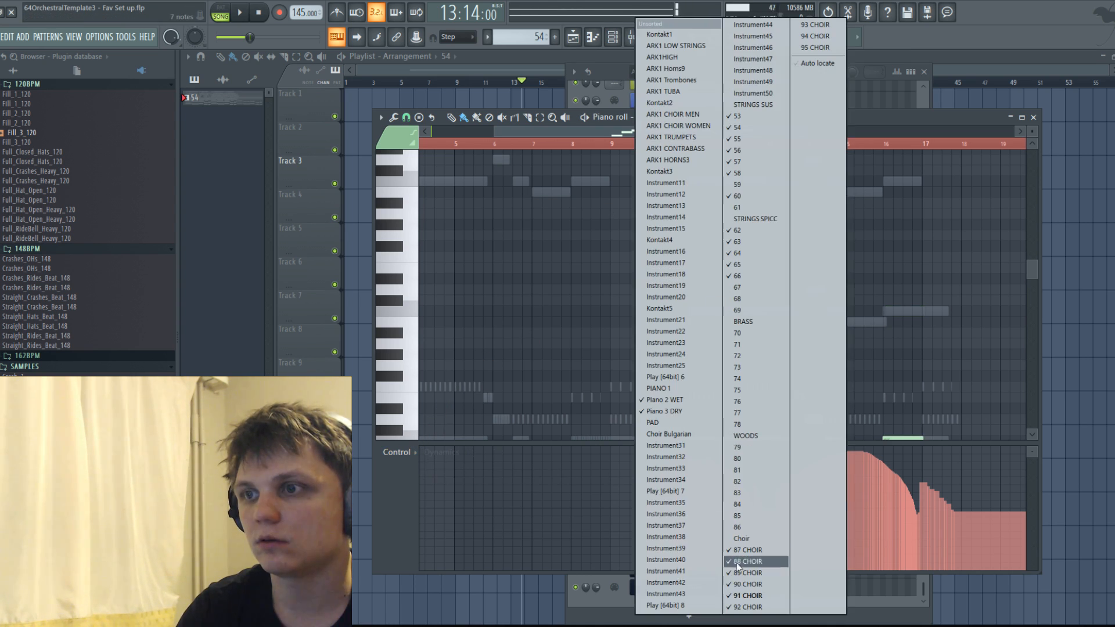
{"action": "left_click", "coordinate": [746, 608]}
{"action": "mouse_move", "coordinate": [655, 511]}
{"action": "left_mouse_down"}
{"action": "mouse_move", "coordinate": [764, 496]}
{"action": "mouse_move", "coordinate": [851, 465]}
{"action": "mouse_move", "coordinate": [1025, 508]}
{"action": "left_mouse_up"}
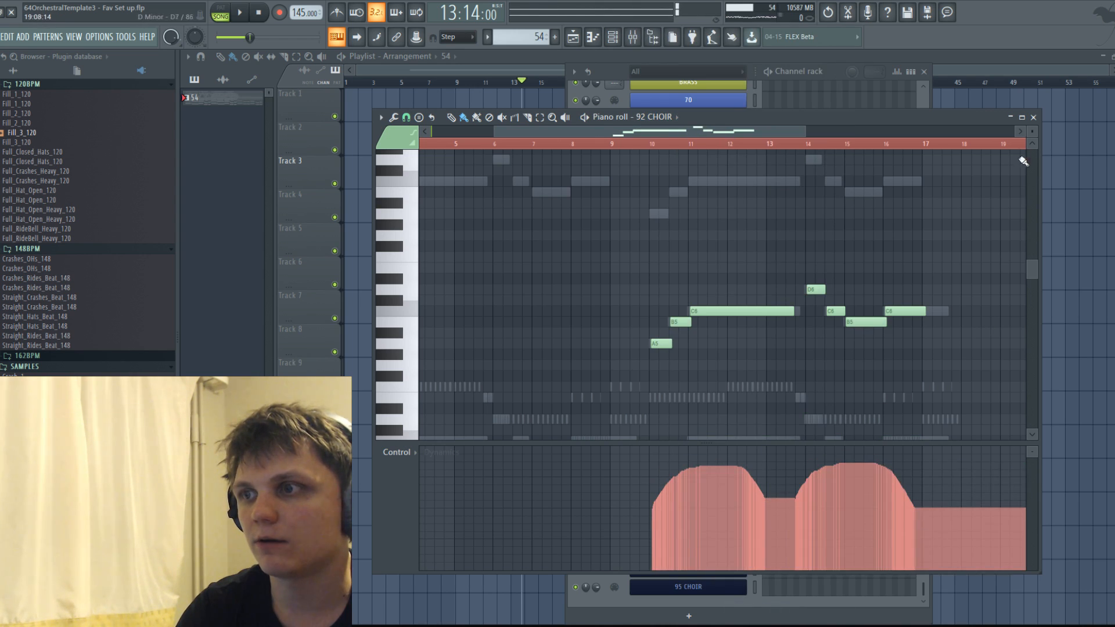
{"action": "left_click", "coordinate": [1033, 117]}
{"action": "left_click", "coordinate": [572, 37]}
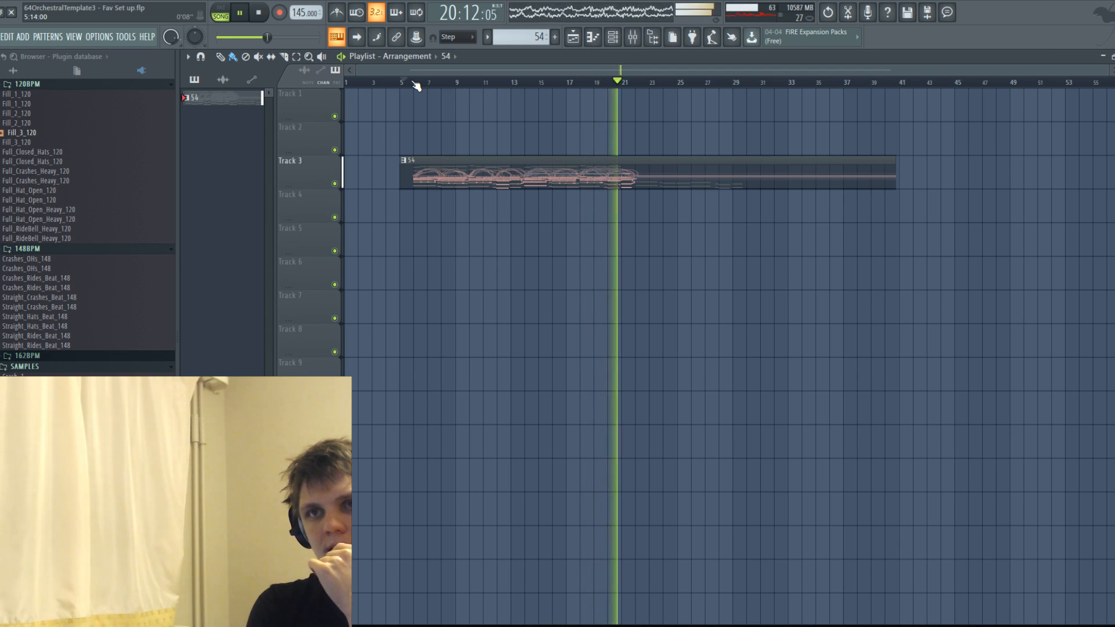
{"action": "key", "text": "space"}
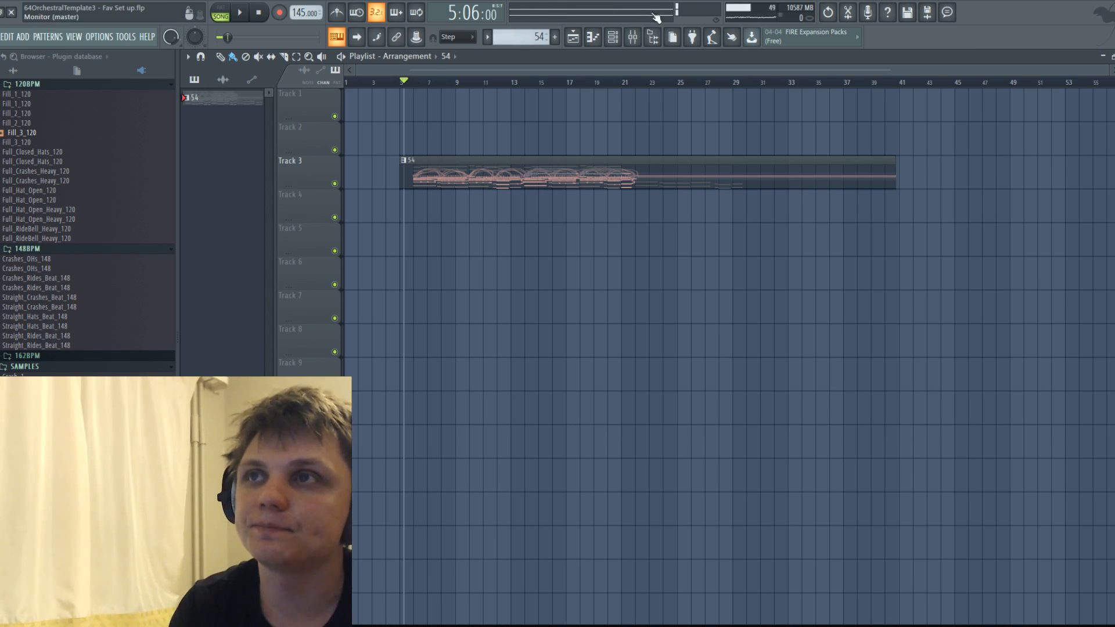
{"action": "left_click", "coordinate": [613, 38]}
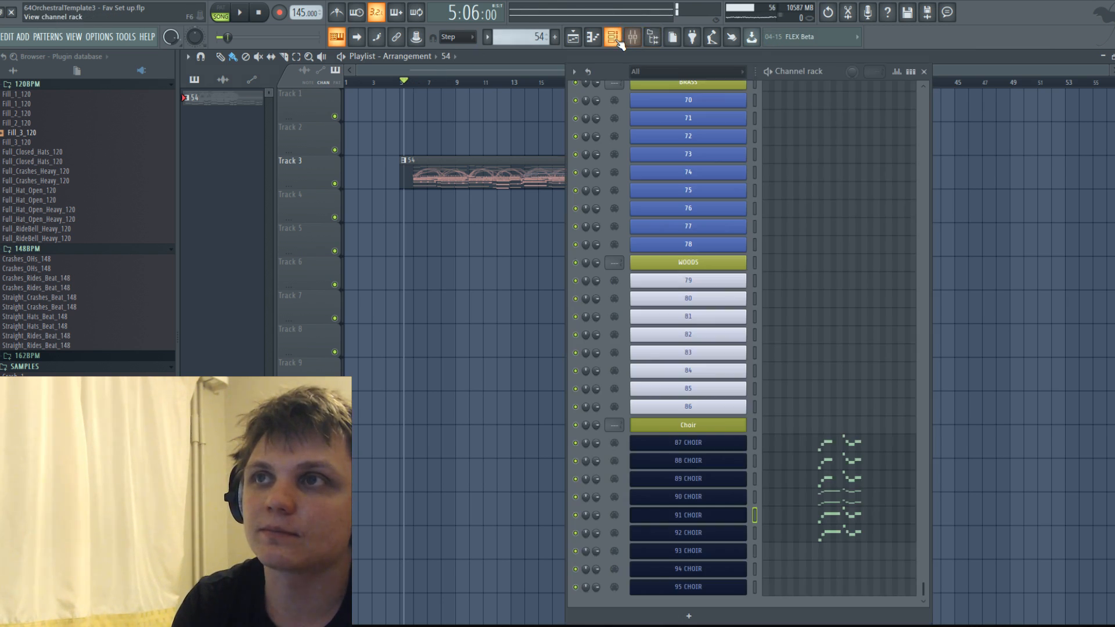
{"action": "left_click", "coordinate": [691, 428]}
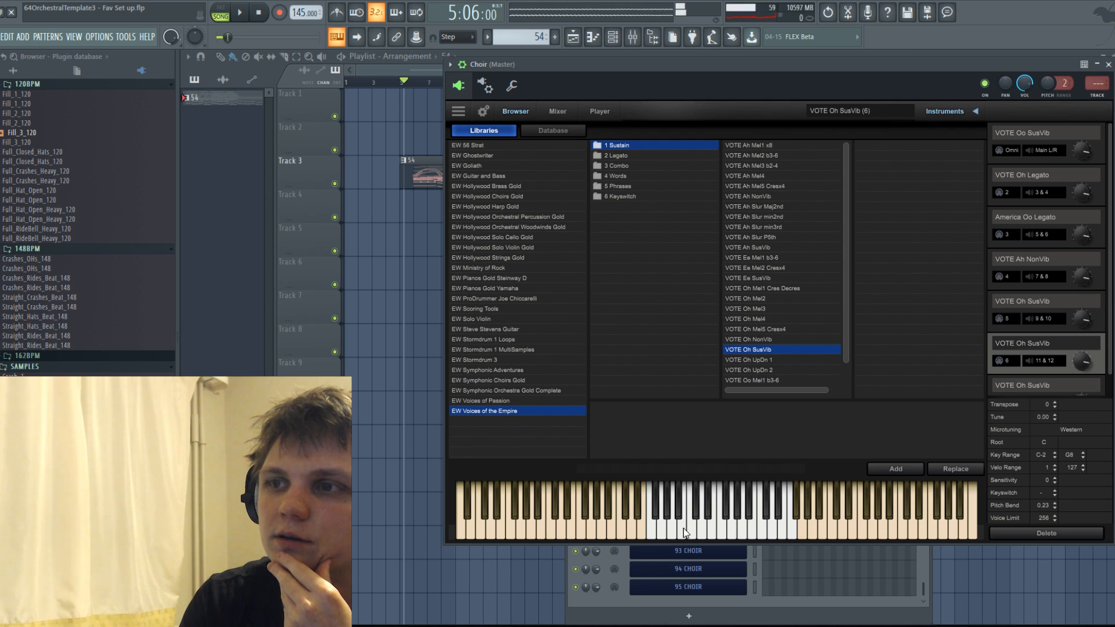
{"action": "left_click", "coordinate": [613, 37]}
{"action": "left_click", "coordinate": [613, 37]}
{"action": "left_click", "coordinate": [635, 38]}
{"action": "left_click", "coordinate": [617, 38]}
{"action": "scroll", "coordinate": [493, 144], "scroll_direction": "up", "scroll_amount": 6}
{"action": "left_click", "coordinate": [484, 58]}
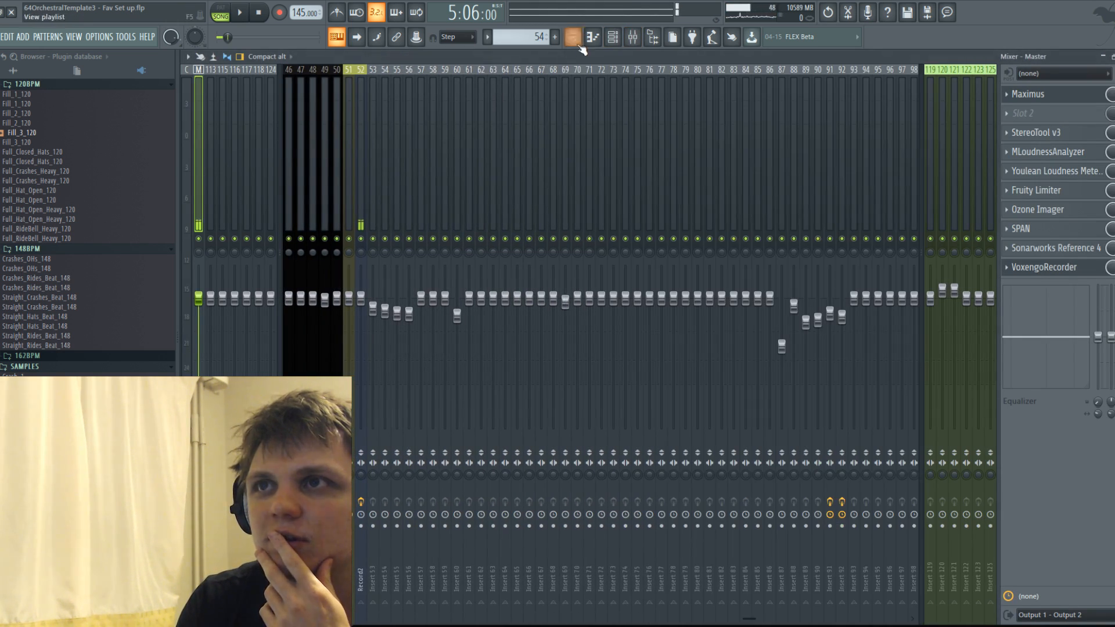
{"action": "left_click", "coordinate": [595, 40]}
{"action": "left_click", "coordinate": [595, 40]}
Open pattern 54 in the piano roll and listen to it from the start and from its bar 10.
{"action": "double_click", "coordinate": [531, 197]}
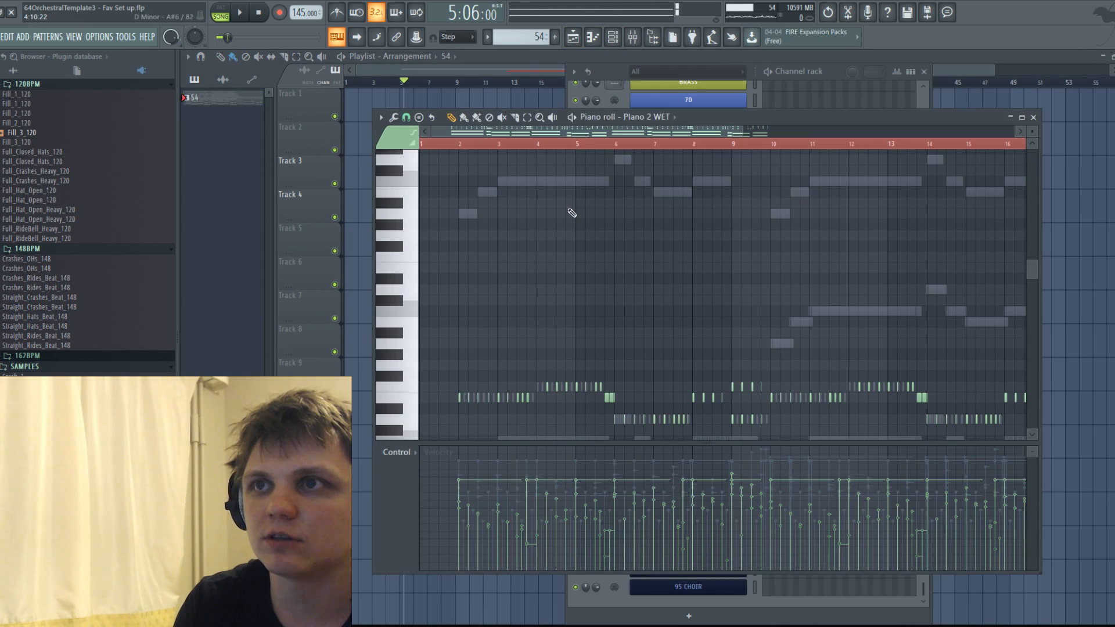
{"action": "left_click", "coordinate": [1030, 118]}
{"action": "double_click", "coordinate": [549, 208]}
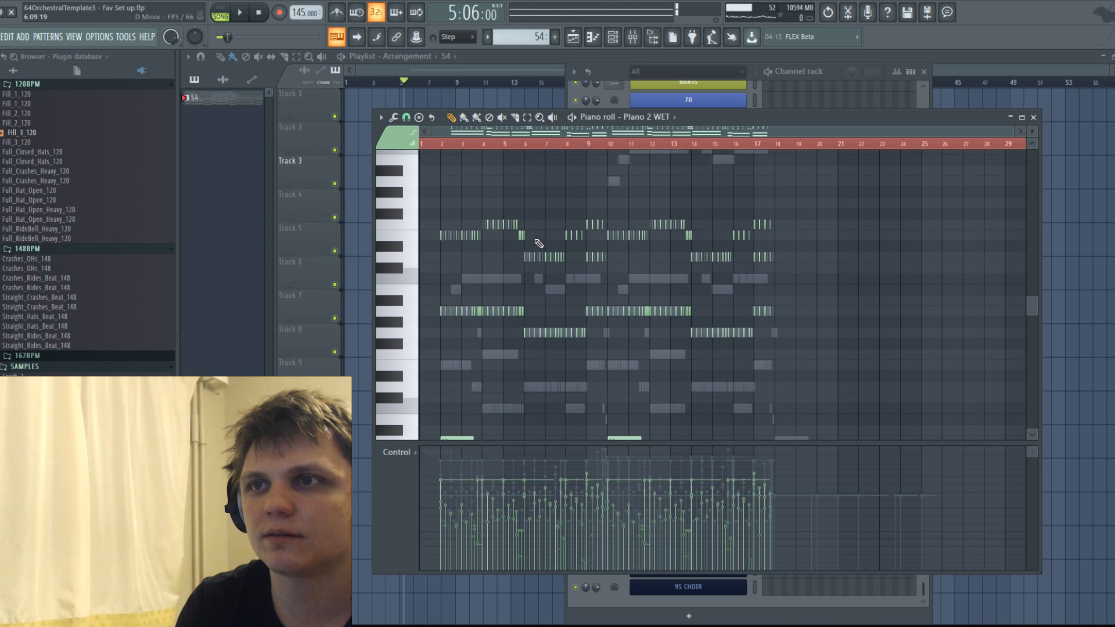
{"action": "scroll", "coordinate": [540, 241], "scroll_direction": "up", "scroll_amount": 5}
{"action": "key", "text": "space"}
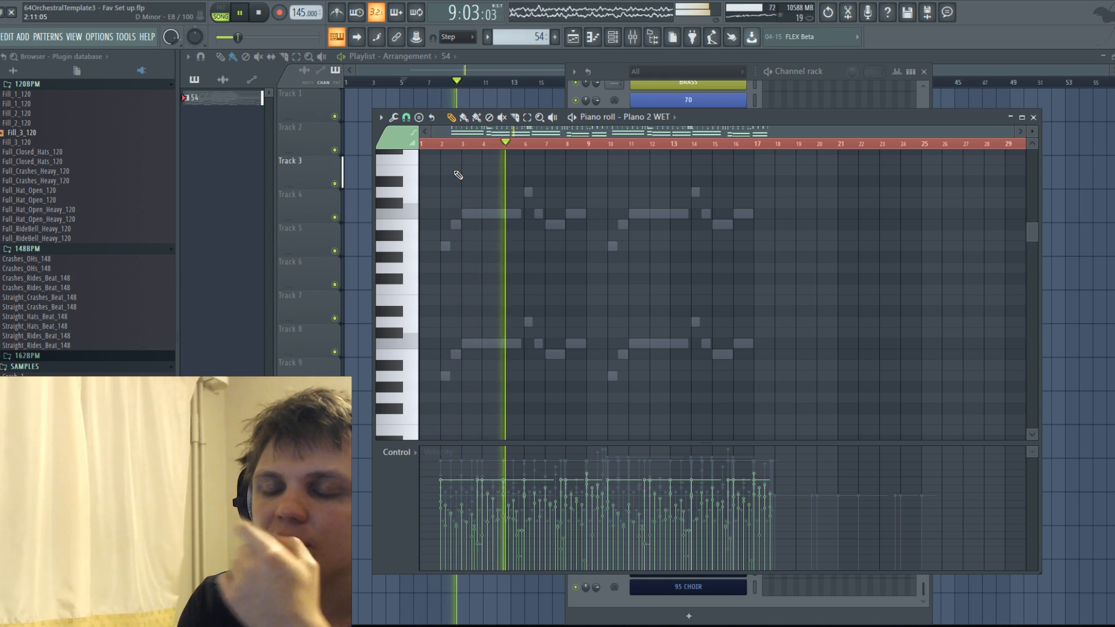
{"action": "key", "text": "space"}
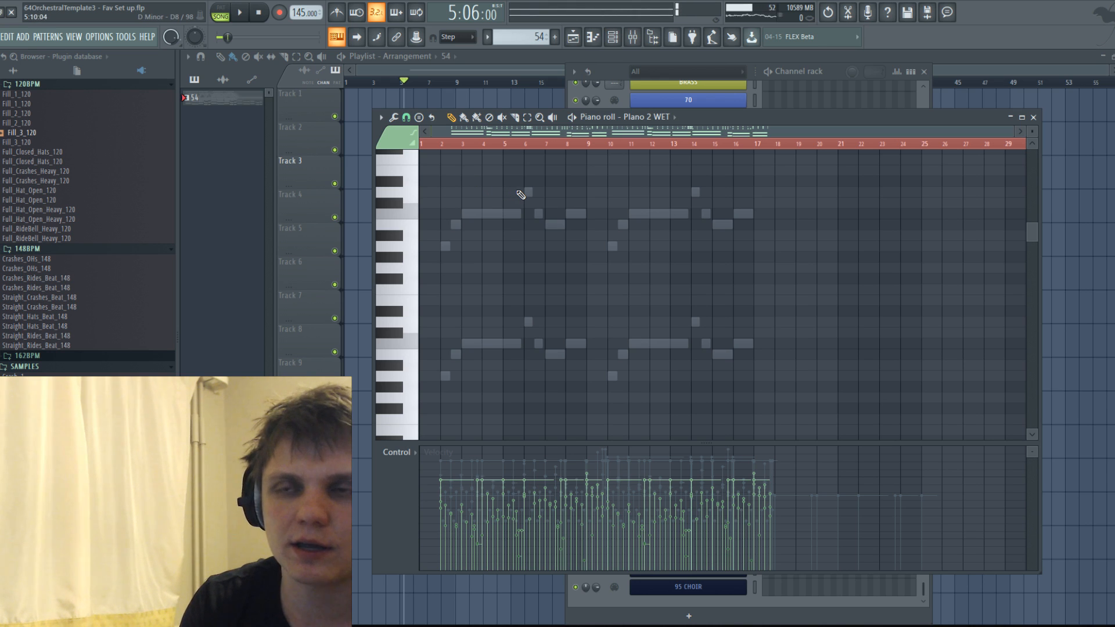
{"action": "key", "text": "space"}
{"action": "key", "text": "space"}
{"action": "key", "text": "space"}
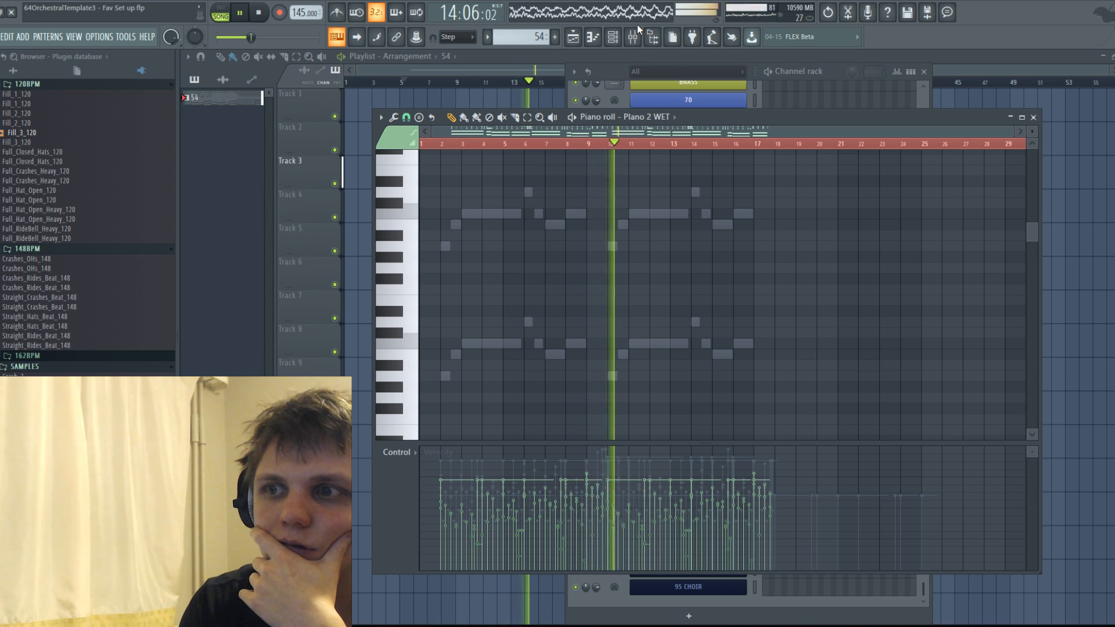
{"action": "scroll", "coordinate": [631, 223], "scroll_direction": "down", "scroll_amount": 6}
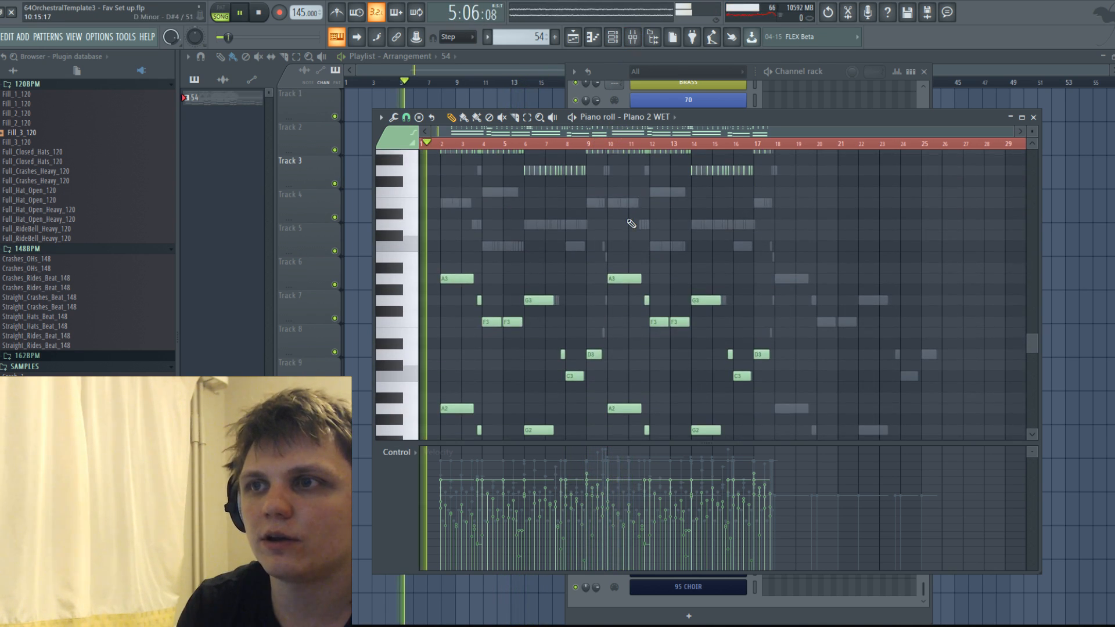
{"action": "left_click", "coordinate": [609, 143]}
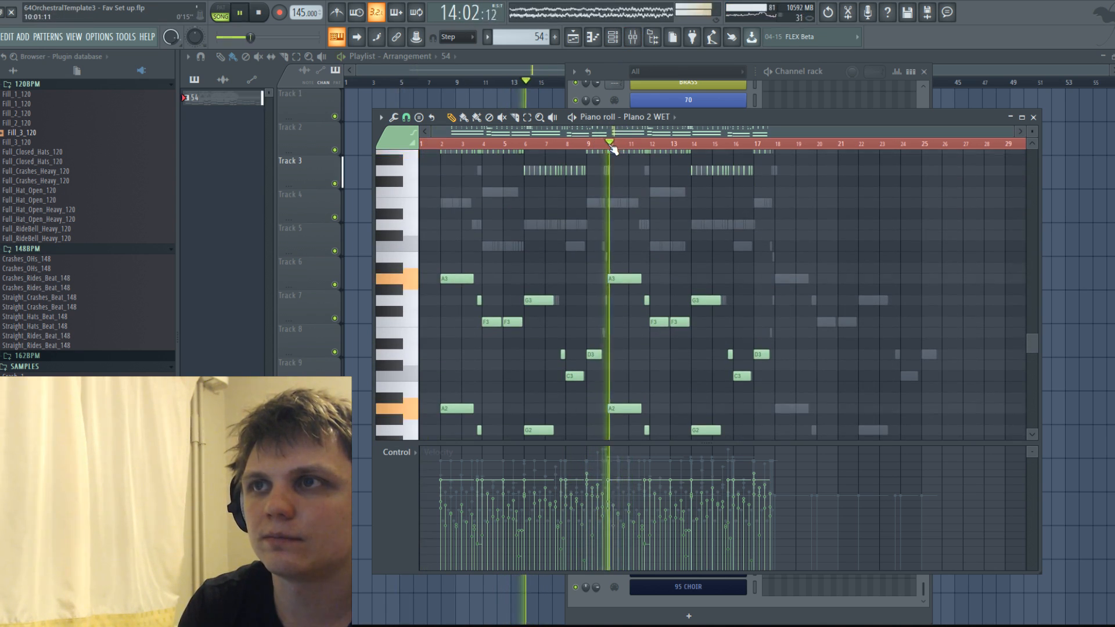
Check the string channels in the channel rack while playing the start of the second melody phrase.
{"action": "left_click", "coordinate": [613, 39]}
{"action": "key", "text": "space"}
{"action": "left_click", "coordinate": [613, 40]}
{"action": "key", "text": "space"}
{"action": "key", "text": "space"}
{"action": "left_click", "coordinate": [610, 41]}
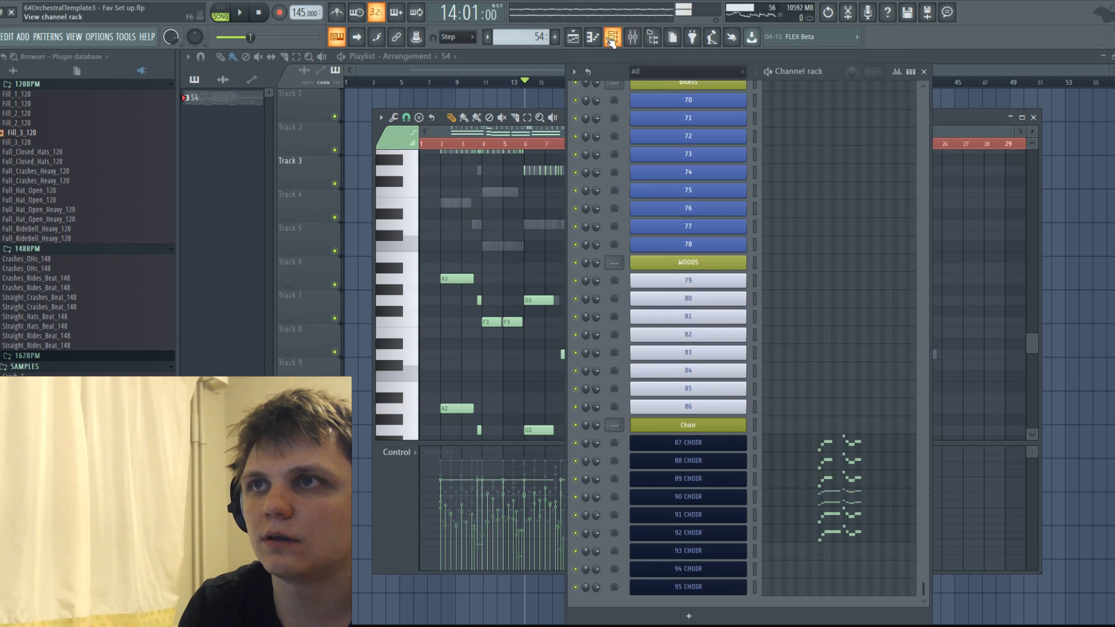
{"action": "scroll", "coordinate": [743, 162], "scroll_direction": "up", "scroll_amount": 12}
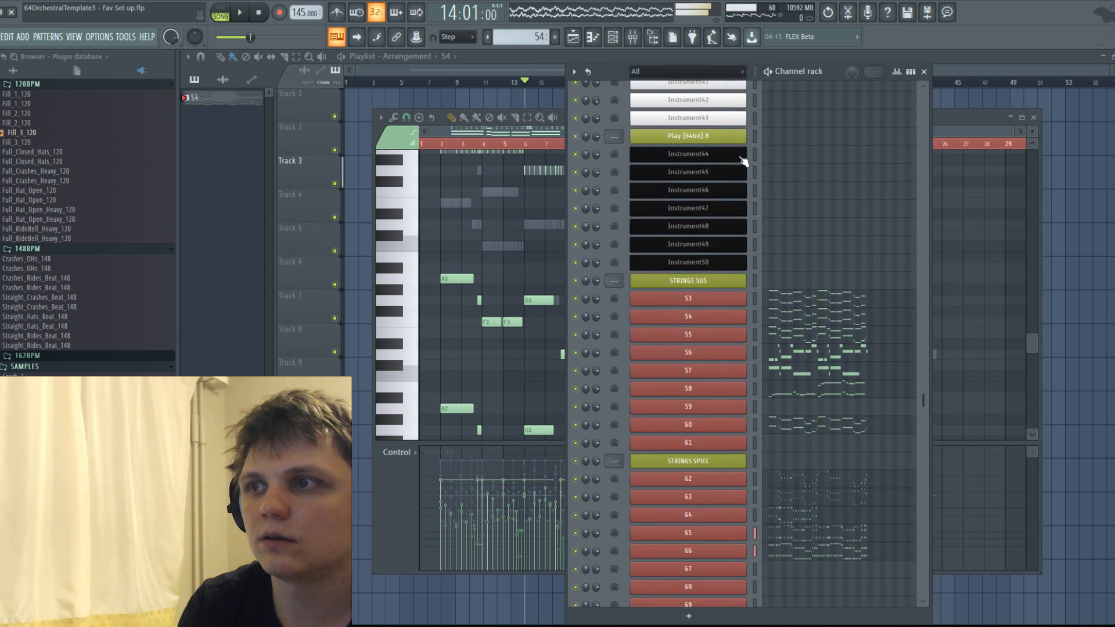
{"action": "left_click", "coordinate": [613, 38]}
{"action": "left_click", "coordinate": [613, 38]}
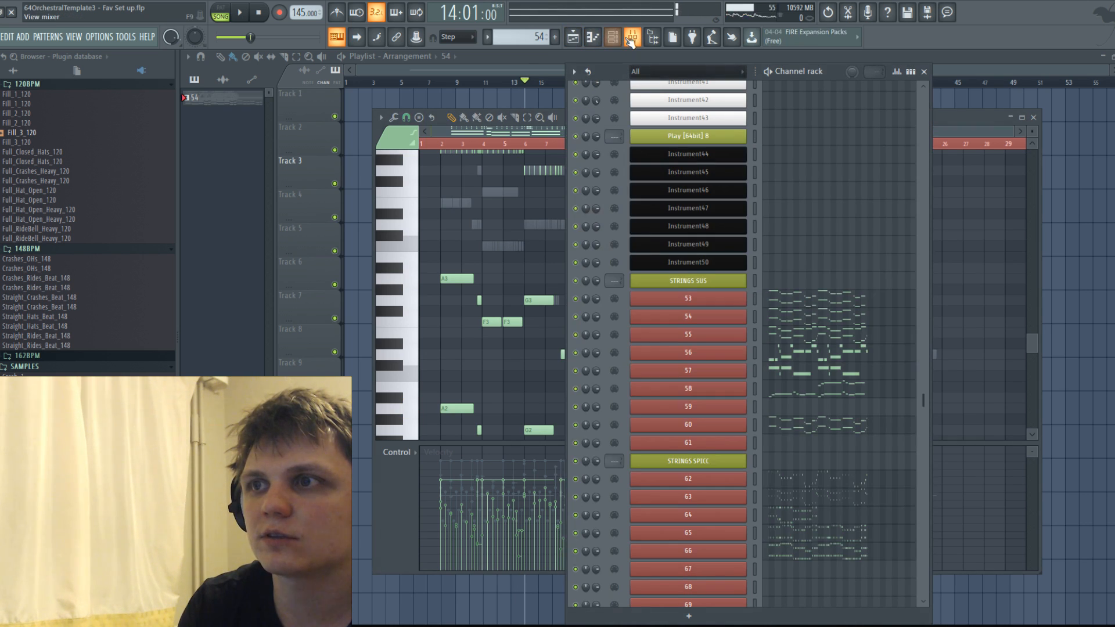
{"action": "left_click", "coordinate": [632, 40]}
{"action": "left_click", "coordinate": [594, 39]}
{"action": "left_click", "coordinate": [594, 39]}
Audition Inserts 55 and 58 by soloing them in the mixer during playback of the second phrase.
{"action": "key", "text": "space"}
{"action": "key", "text": "space"}
{"action": "left_click", "coordinate": [433, 246]}
{"action": "key", "text": "space"}
{"action": "right_click", "coordinate": [431, 240]}
{"action": "key", "text": "space"}
{"action": "key", "text": "space"}
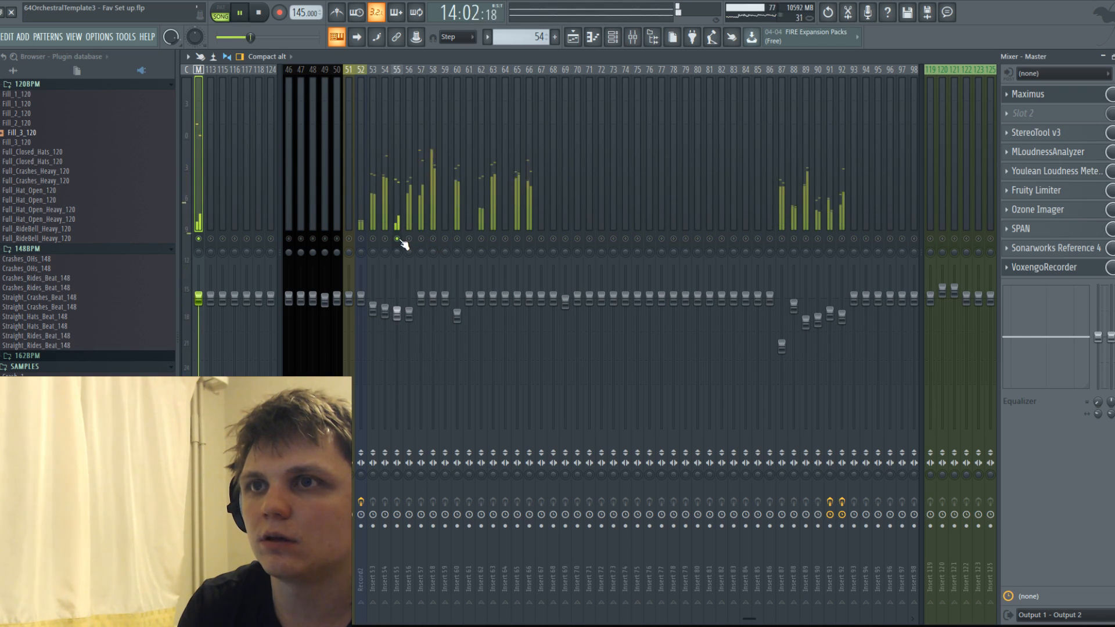
{"action": "right_click", "coordinate": [433, 239]}
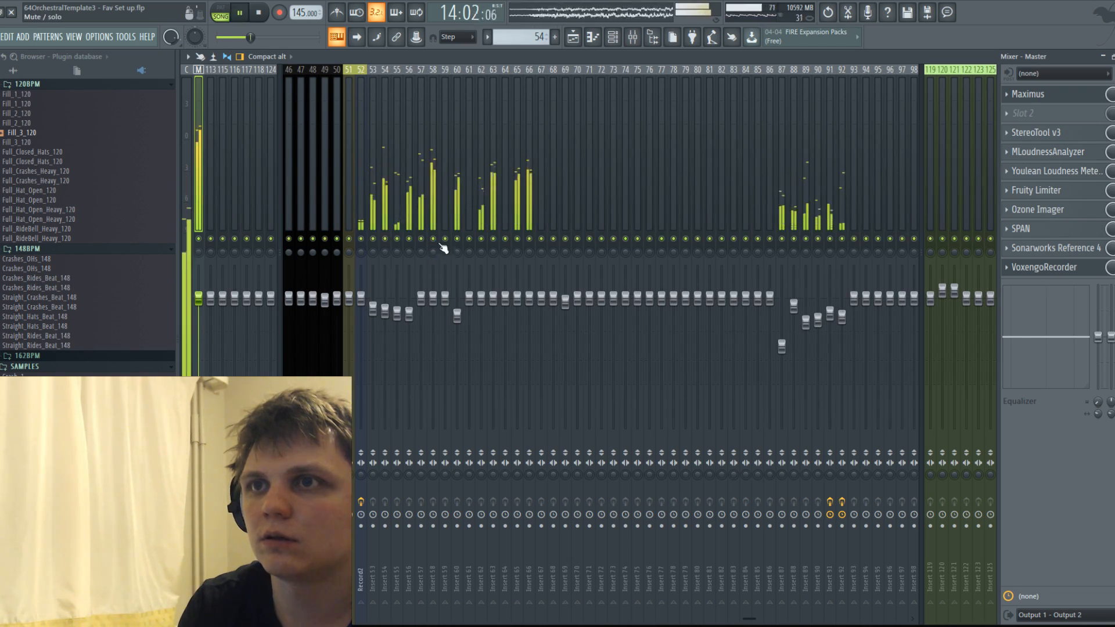
{"action": "key", "text": "space"}
Lower Insert 58's fader and play the second phrase with all inserts active.
{"action": "left_click_drag", "start_coordinate": [432, 298], "coordinate": [433, 329]}
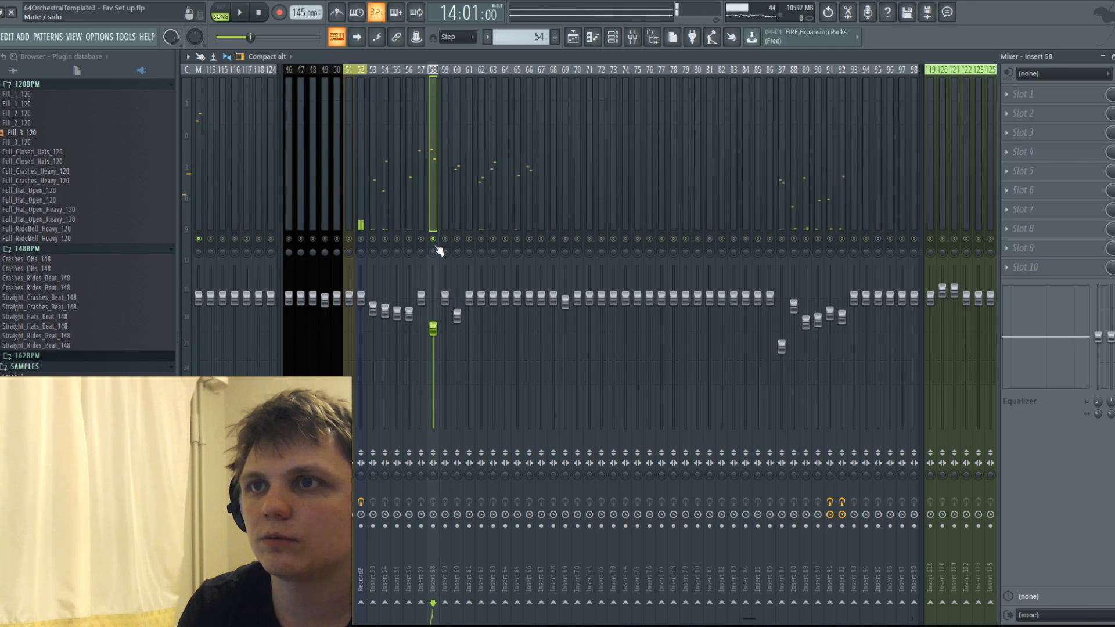
{"action": "key", "text": "space"}
{"action": "key", "text": "space"}
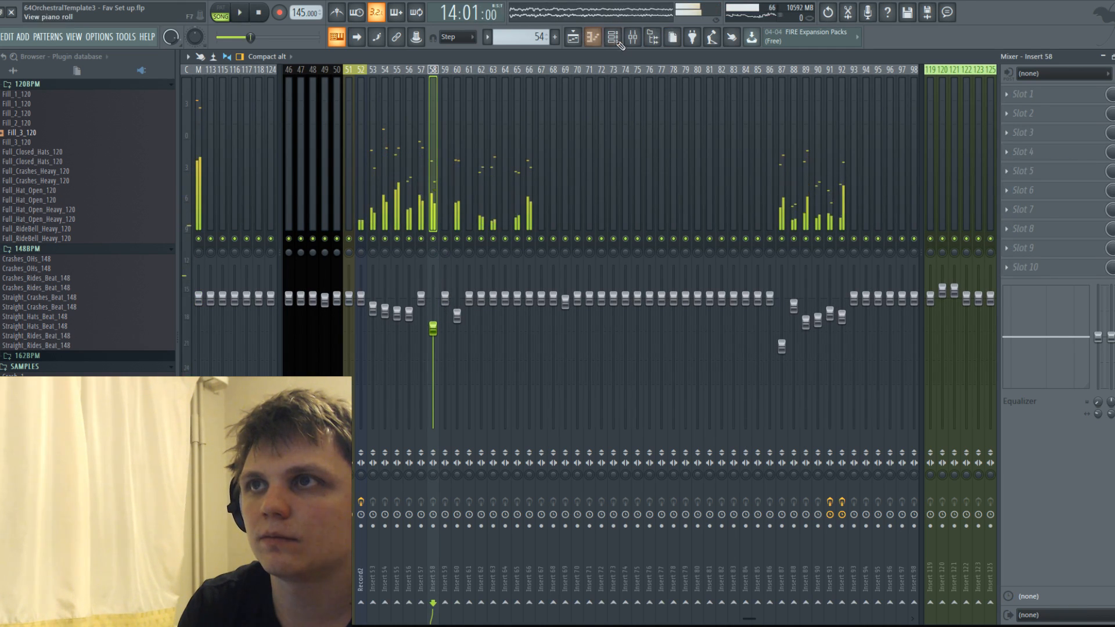
Open channel 58 in the piano roll and delete the lower-octave notes of its second phrase, bars 10 to 17.
{"action": "left_click", "coordinate": [613, 38]}
{"action": "left_click", "coordinate": [663, 117]}
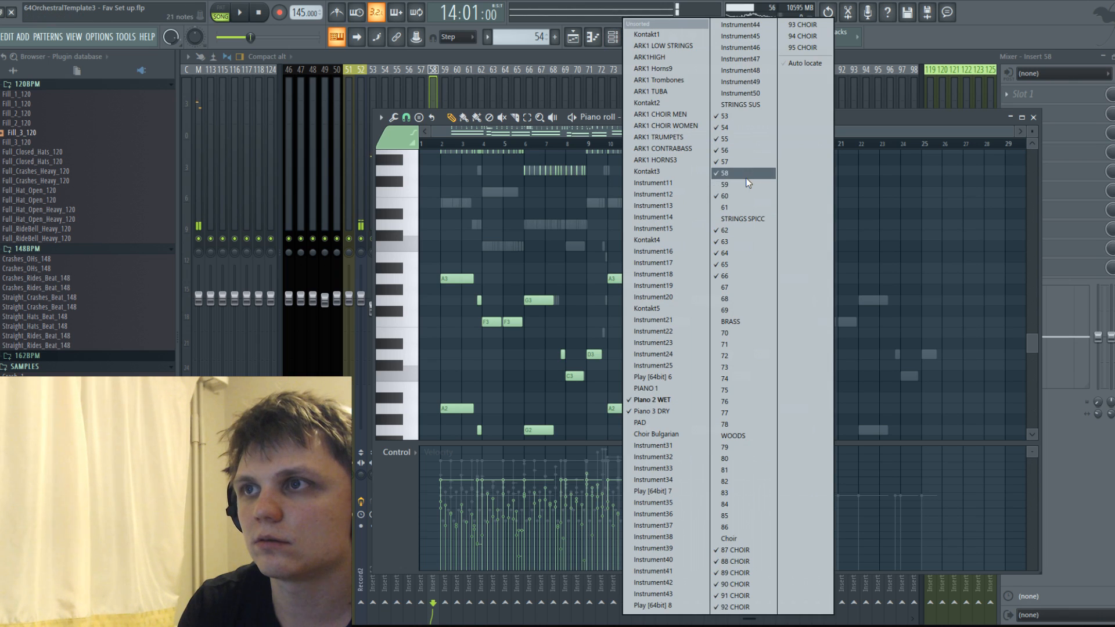
{"action": "left_click", "coordinate": [747, 175]}
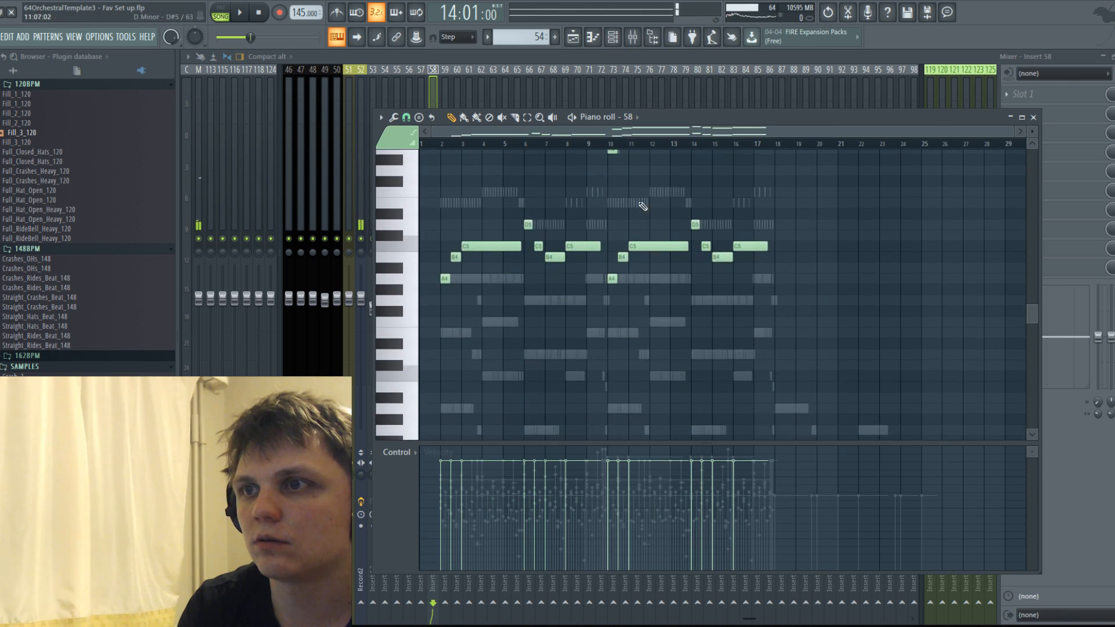
{"action": "scroll", "coordinate": [651, 210], "scroll_direction": "up", "scroll_amount": 3}
{"action": "key", "text": "space"}
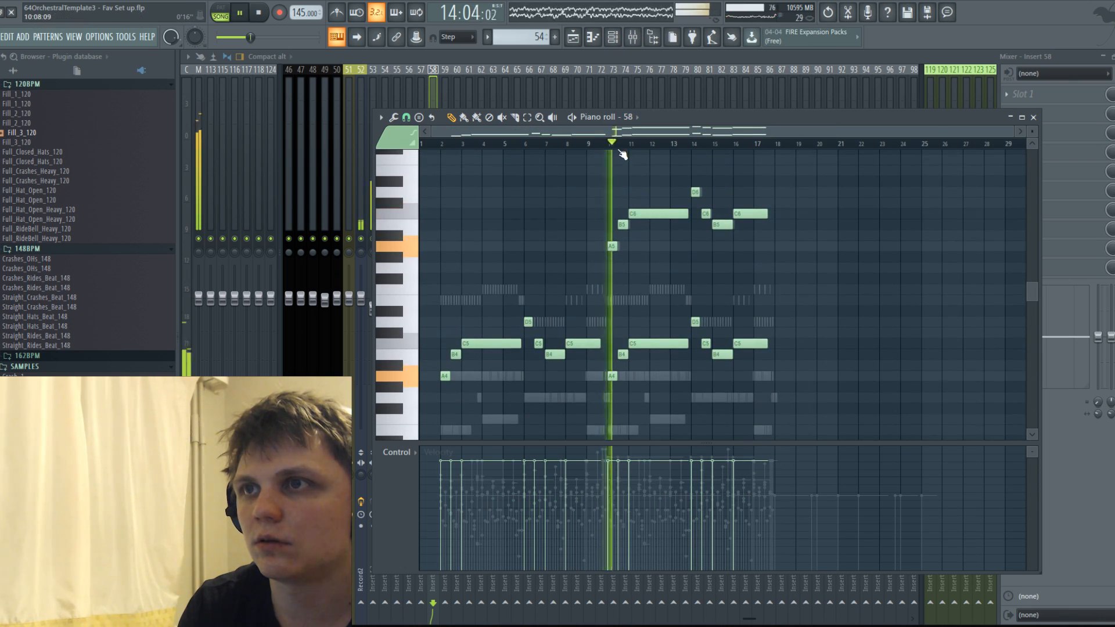
{"action": "key", "text": "space"}
{"action": "left_click_drag", "start_coordinate": [819, 391], "coordinate": [619, 310]}
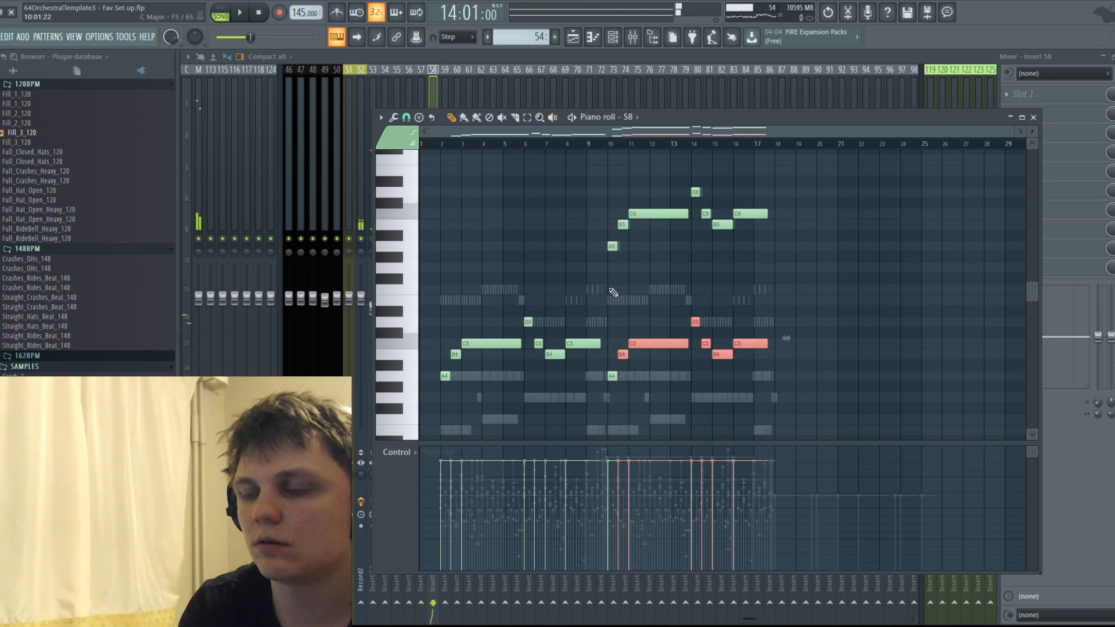
{"action": "left_click_drag", "start_coordinate": [806, 381], "coordinate": [609, 273]}
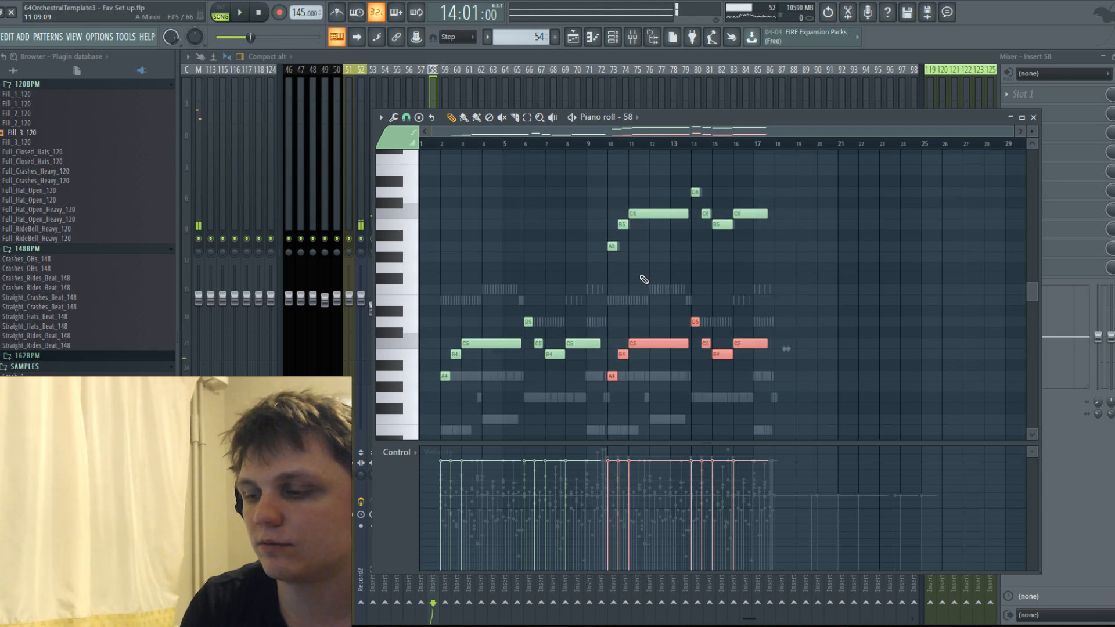
Try all of channel 58's melody notes one octave higher during playback.
{"action": "key", "text": "ctrl+a"}
{"action": "key", "text": "ctrl+Up"}
{"action": "key", "text": "space"}
{"action": "scroll", "coordinate": [642, 280], "scroll_direction": "up", "scroll_amount": 3}
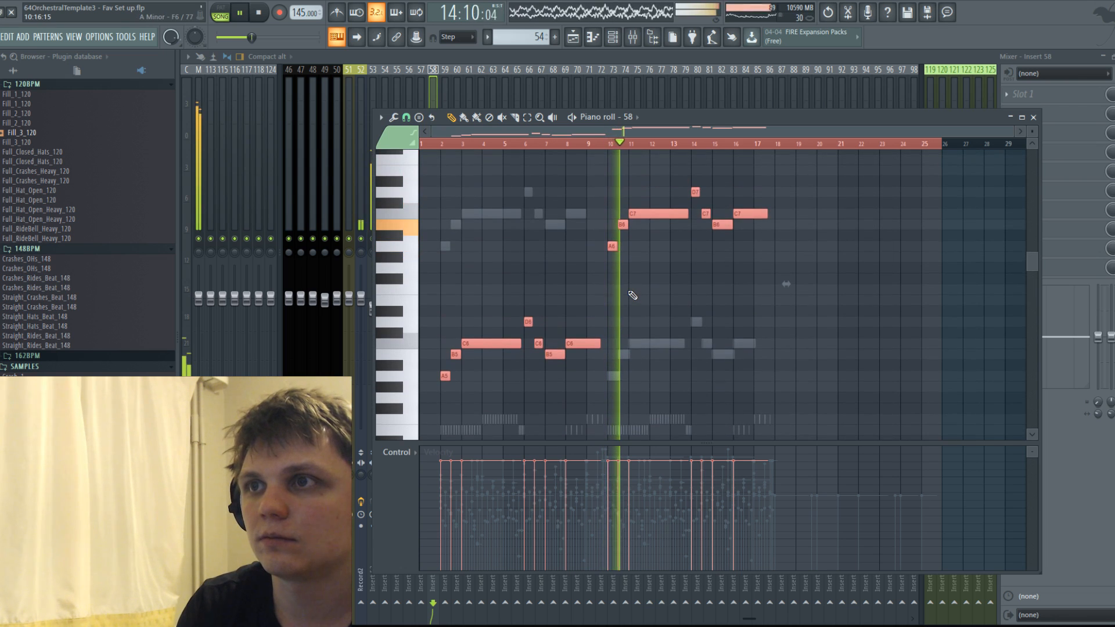
{"action": "key", "text": "space"}
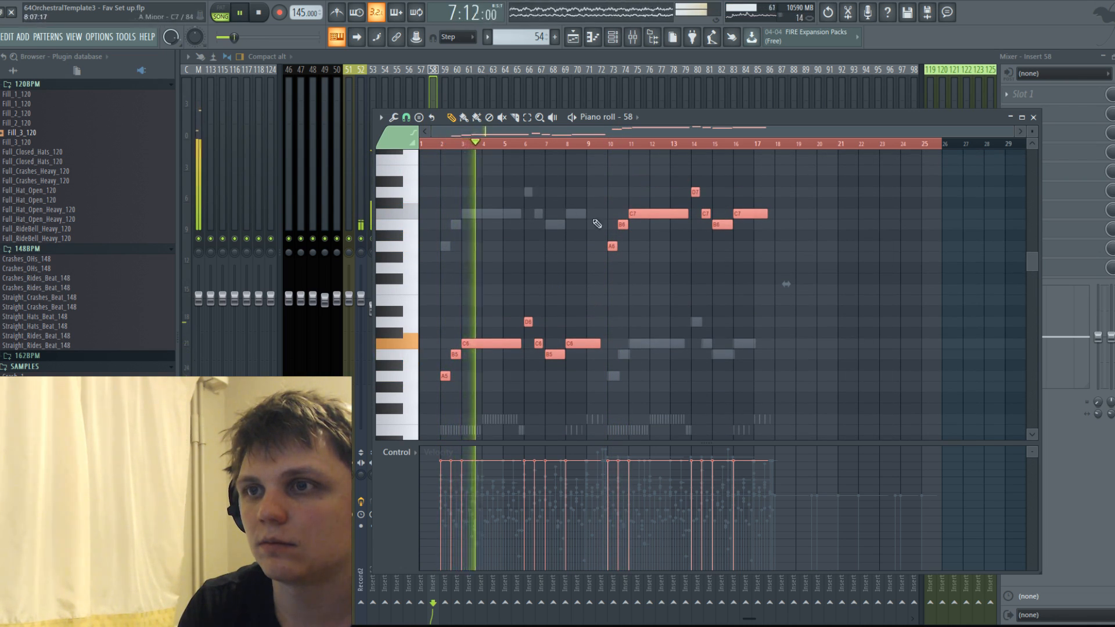
Transpose channel 58's second phrase, bars 10 to 17, down one octave to match the register of the first phrase.
{"action": "left_click_drag", "start_coordinate": [586, 165], "coordinate": [821, 265]}
{"action": "key", "text": "ctrl+Down"}
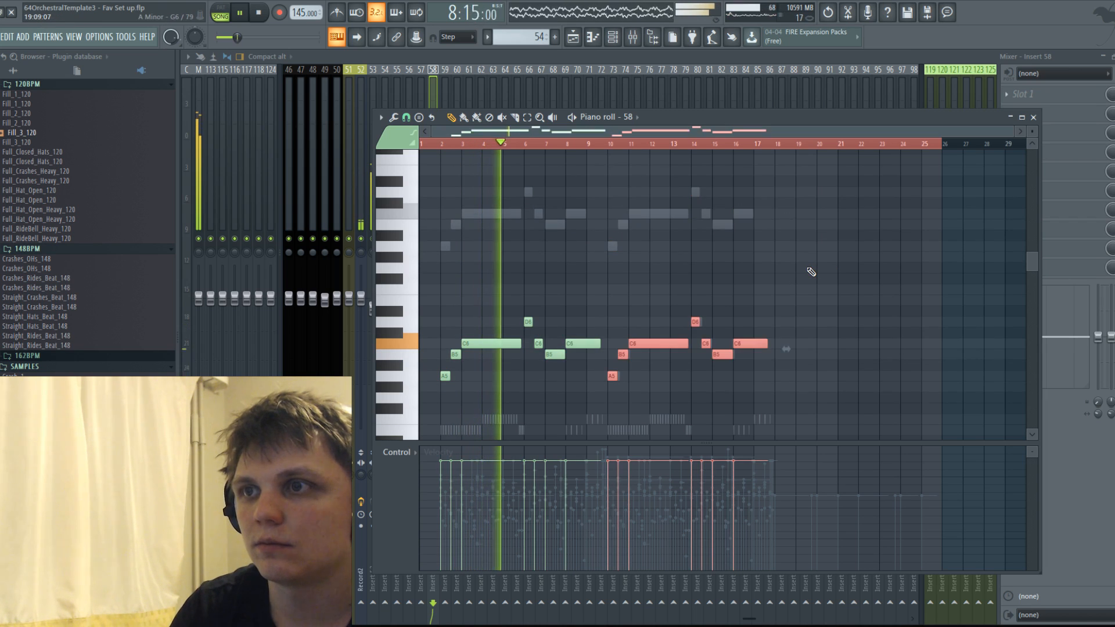
{"action": "scroll", "coordinate": [709, 278], "scroll_direction": "down", "scroll_amount": 4}
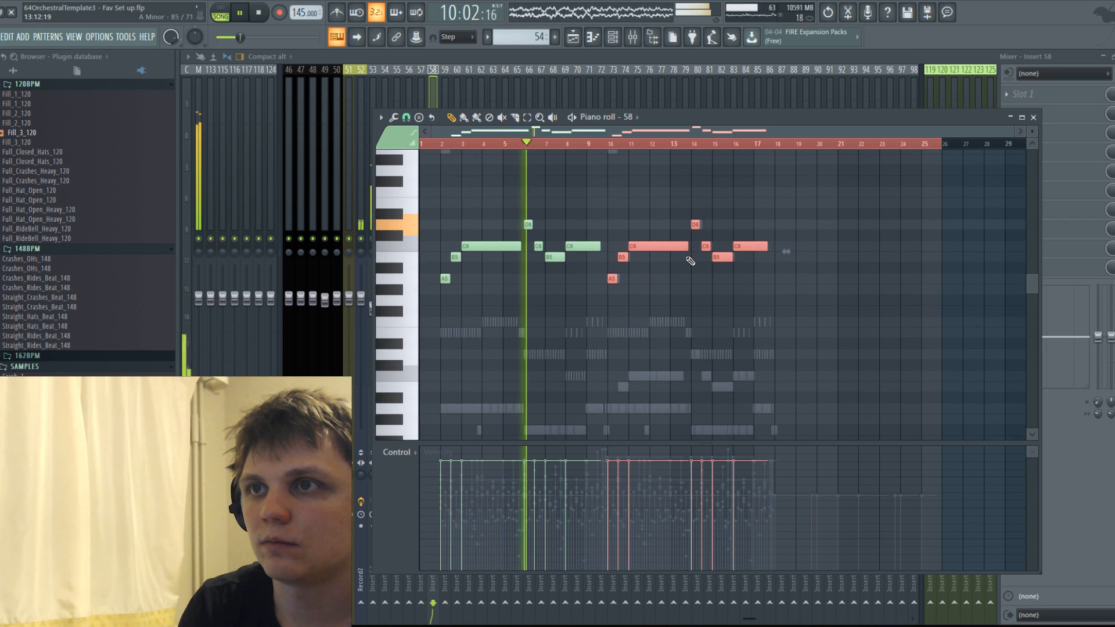
Transpose all of channel 58's notes back down one octave during playback.
{"action": "key", "text": "ctrl+a"}
{"action": "key", "text": "ctrl+Down"}
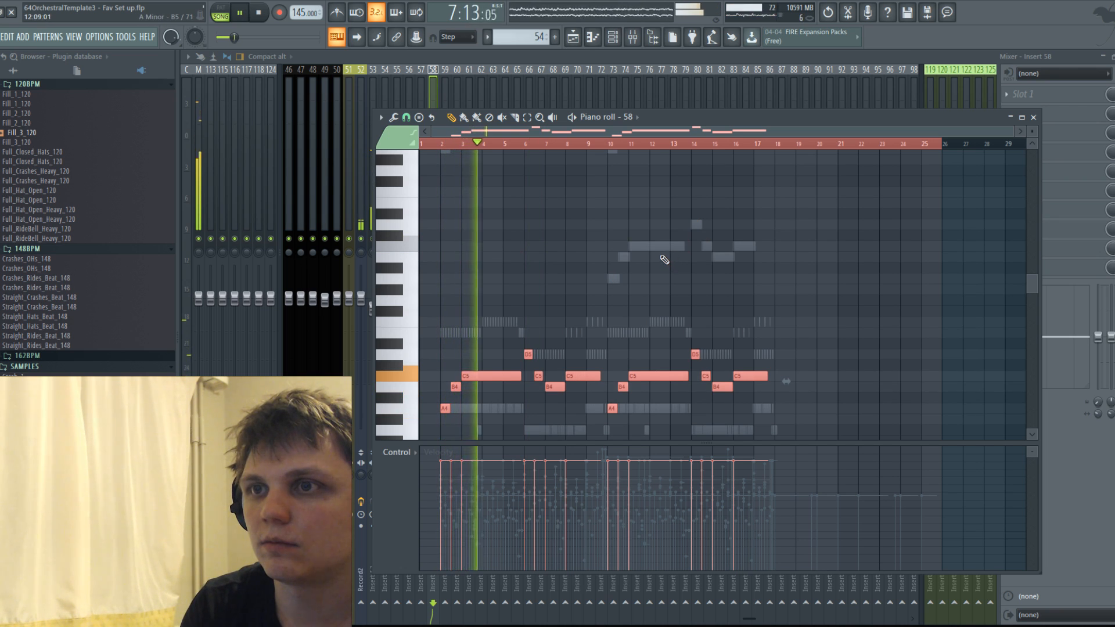
{"action": "scroll", "coordinate": [655, 261], "scroll_direction": "up", "scroll_amount": 4}
{"action": "scroll", "coordinate": [653, 262], "scroll_direction": "down", "scroll_amount": 4}
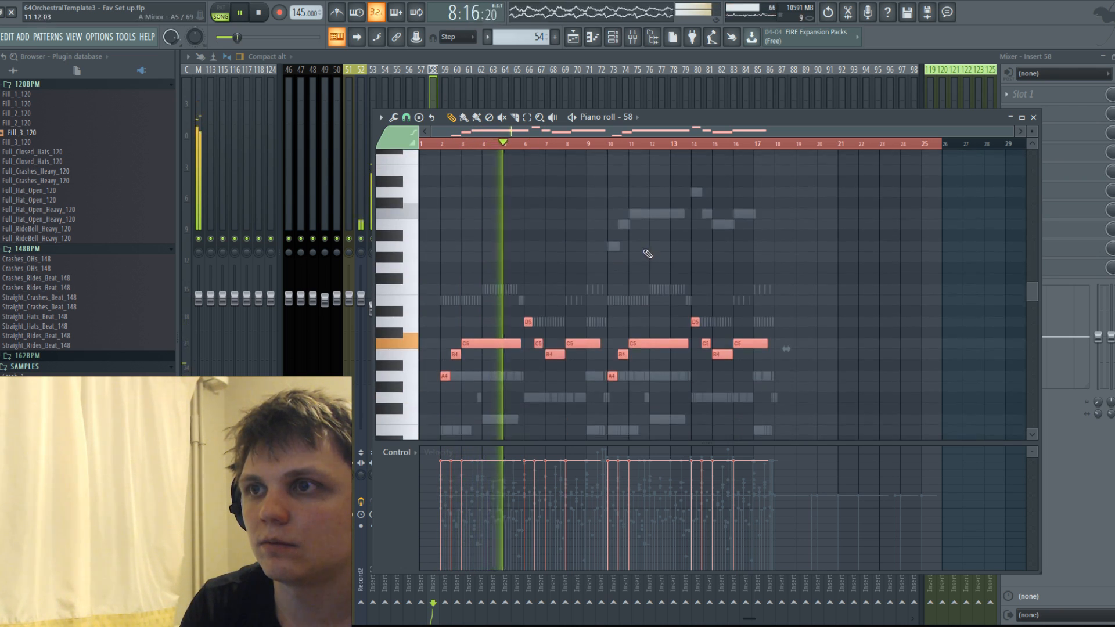
Open channel 60 in the piano roll and examine its notes during playback.
{"action": "left_click", "coordinate": [636, 116]}
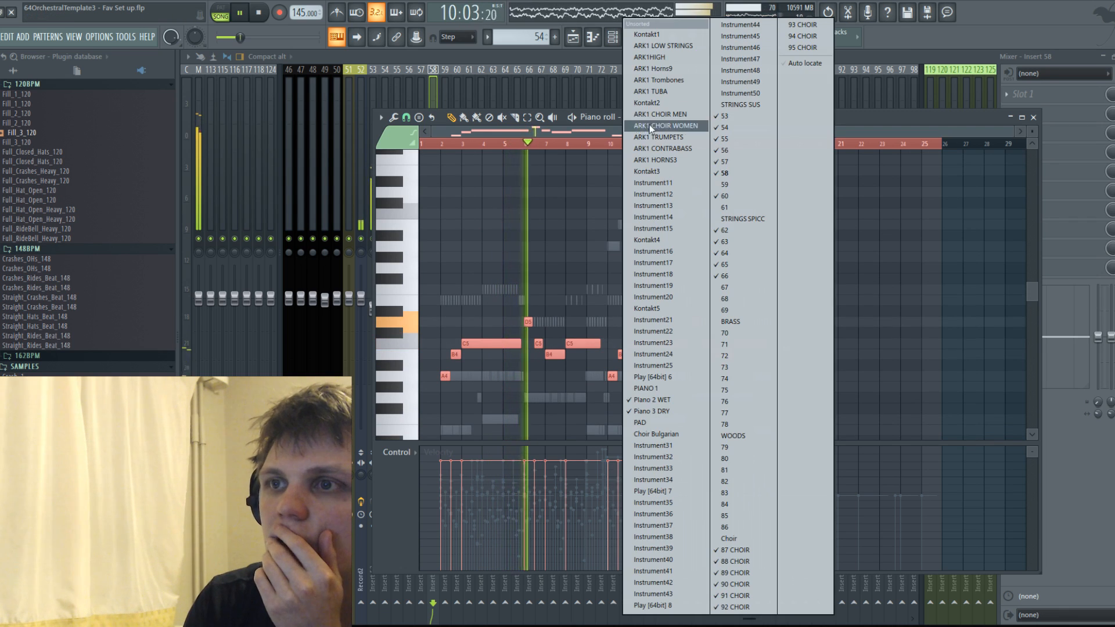
{"action": "left_click", "coordinate": [735, 194]}
{"action": "scroll", "coordinate": [688, 230], "scroll_direction": "down", "scroll_amount": 4}
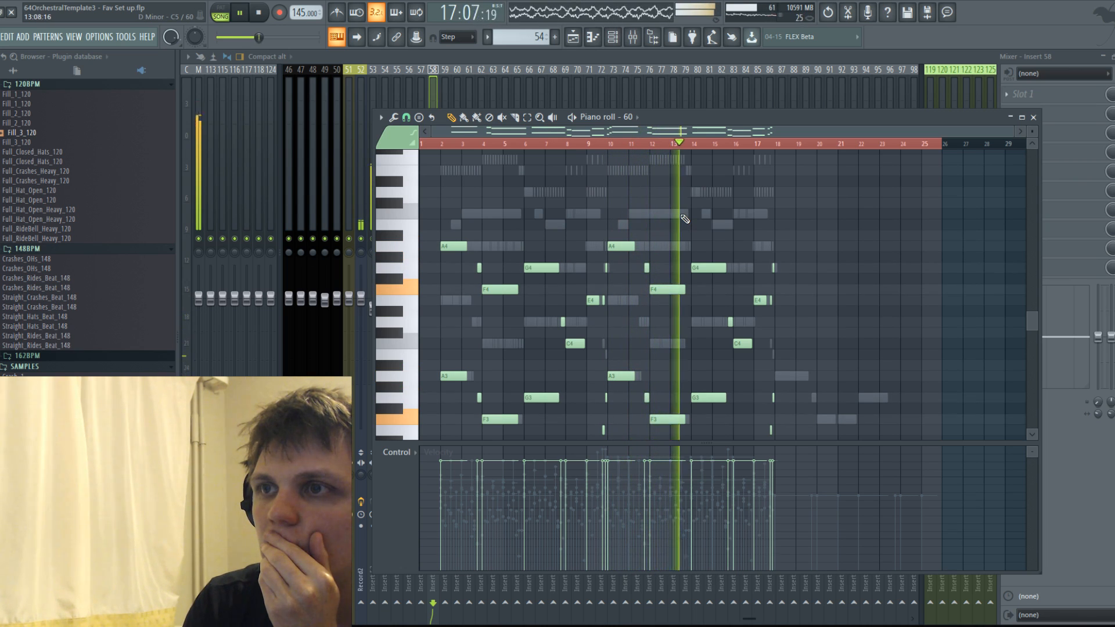
{"action": "scroll", "coordinate": [684, 218], "scroll_direction": "up", "scroll_amount": 3}
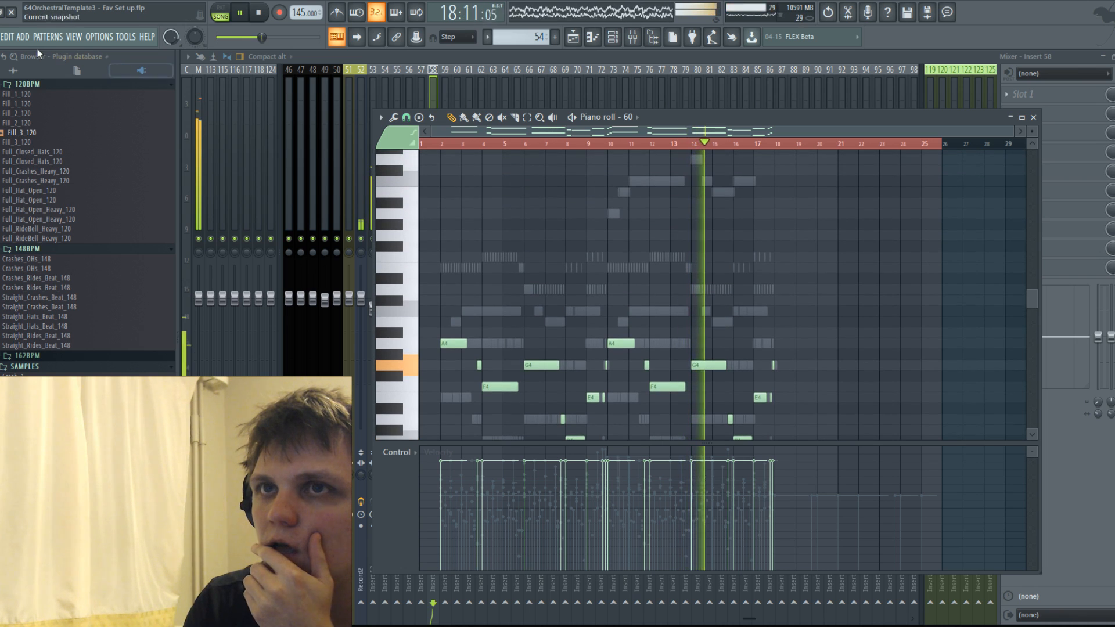
Save the project under its current file name.
{"action": "left_click", "coordinate": [1, 37]}
{"action": "left_click", "coordinate": [10, 93]}
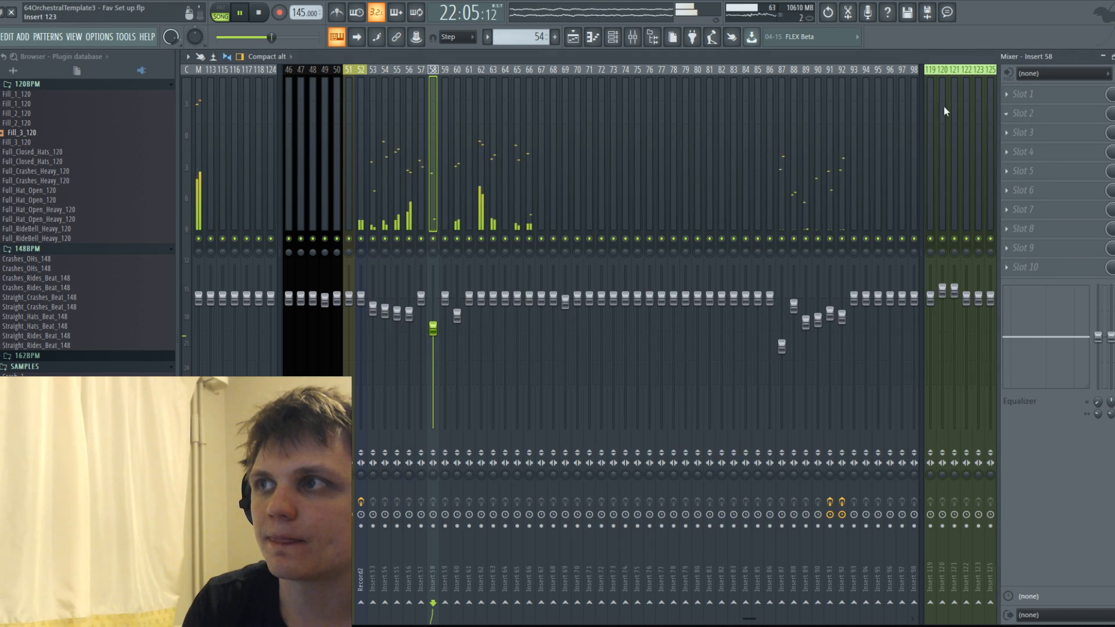
{"action": "key", "text": "ctrl+s"}
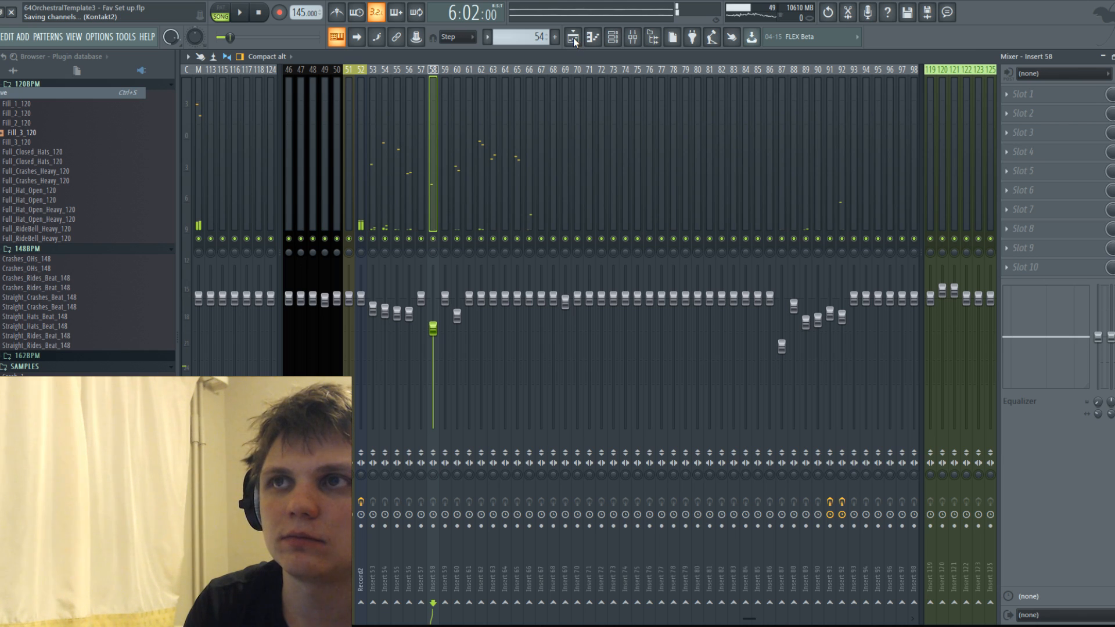
Move the pattern 54 clip on Track 3 of the playlist so that it starts at bar 22.
{"action": "left_click", "coordinate": [573, 40]}
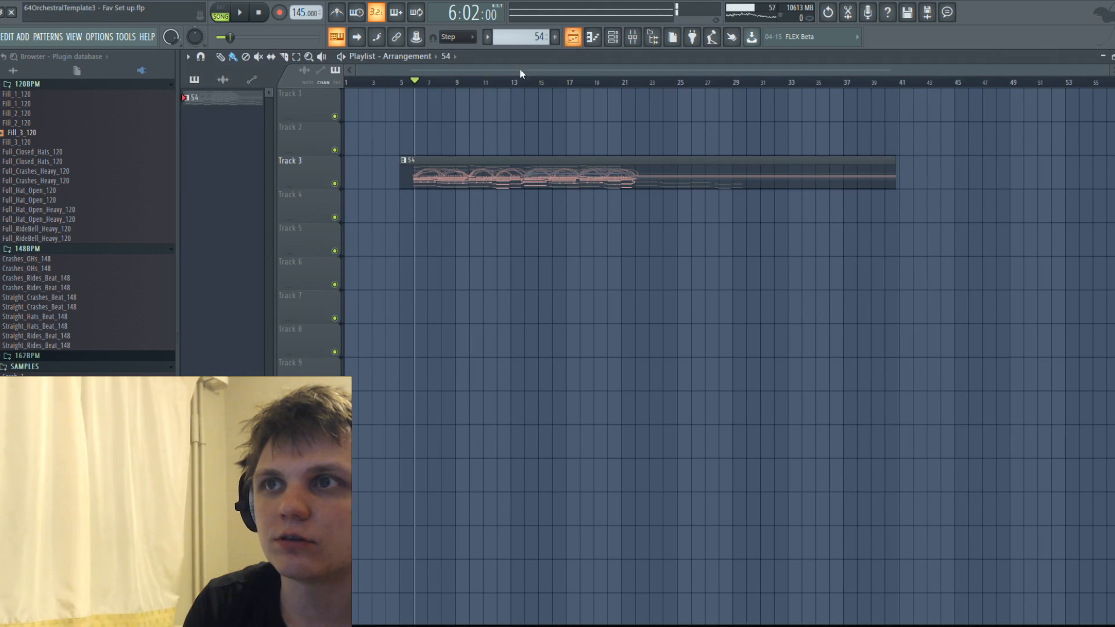
{"action": "double_click", "coordinate": [478, 162]}
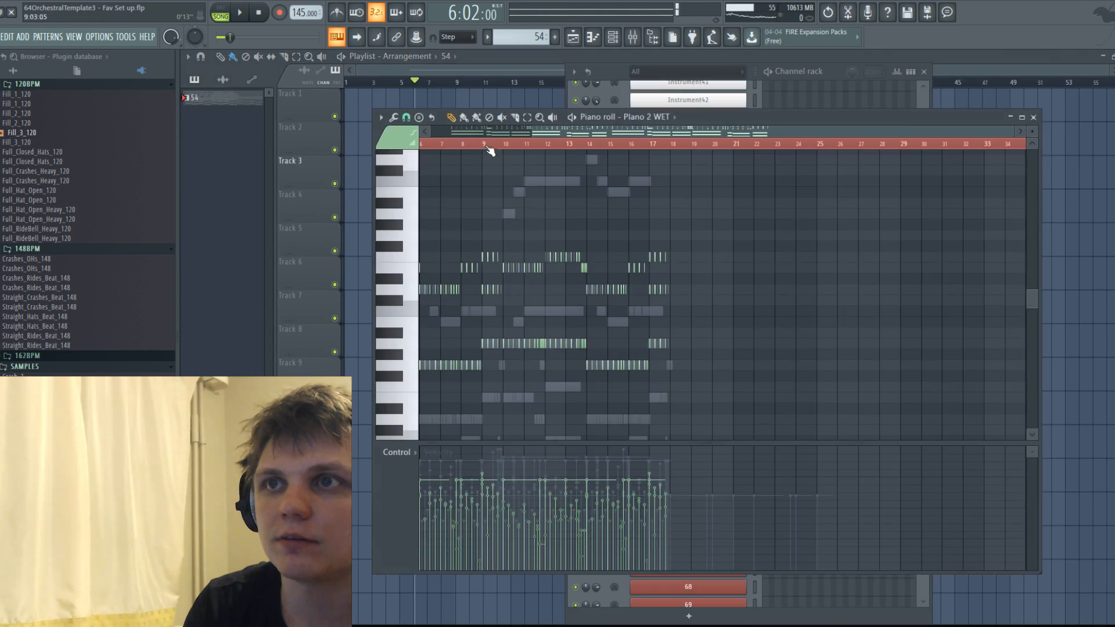
{"action": "left_click", "coordinate": [1033, 118]}
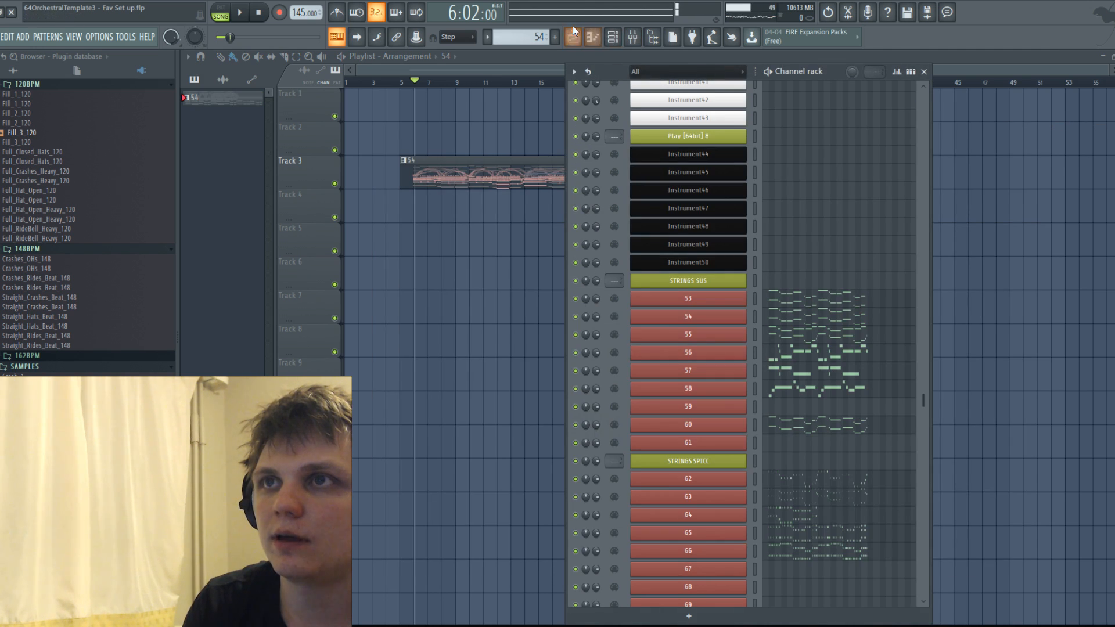
{"action": "key", "text": "space"}
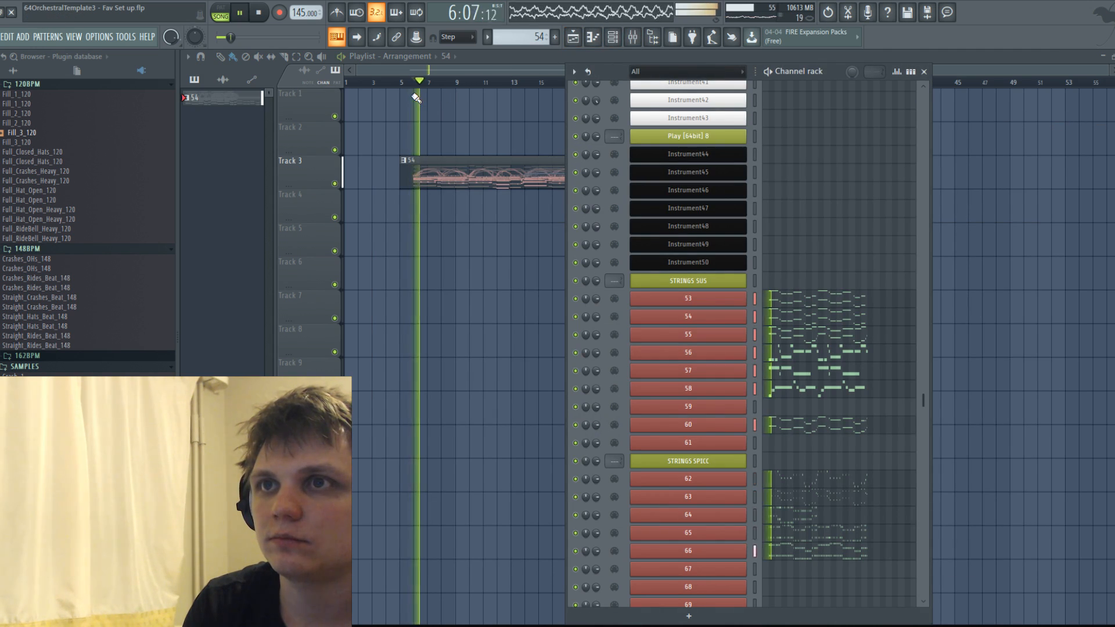
{"action": "key", "text": "space"}
{"action": "left_click_drag", "start_coordinate": [478, 166], "coordinate": [710, 178]}
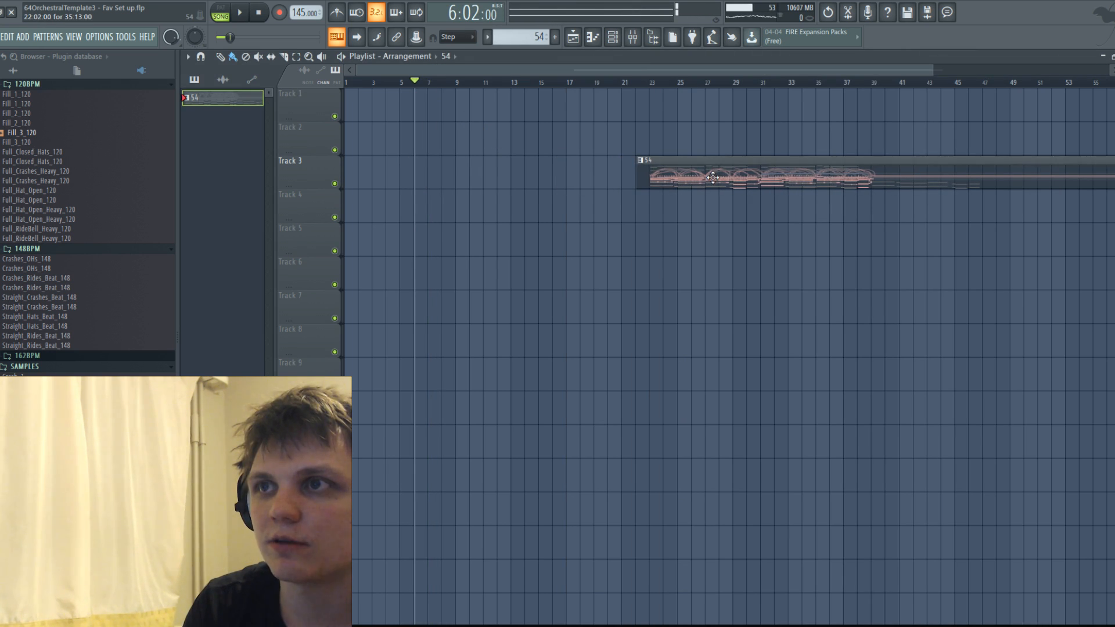
Create a new pattern named INTRO and place it on Track 2 from bar 9 to about bar 23.
{"action": "left_click", "coordinate": [554, 38]}
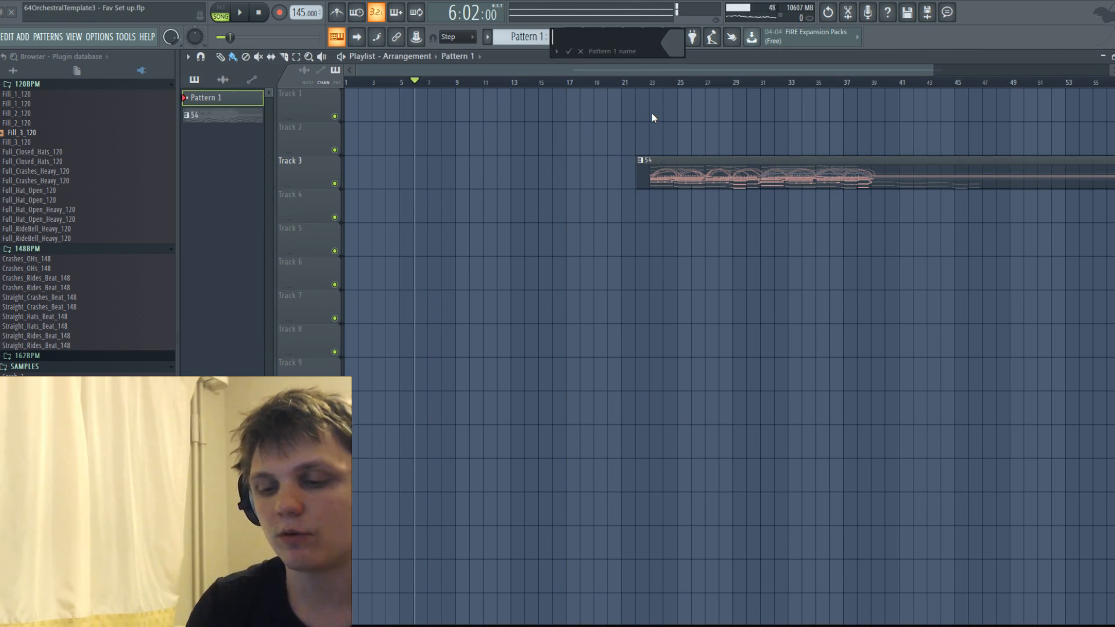
{"action": "type", "text": "INTRO"}
{"action": "key", "text": "Return"}
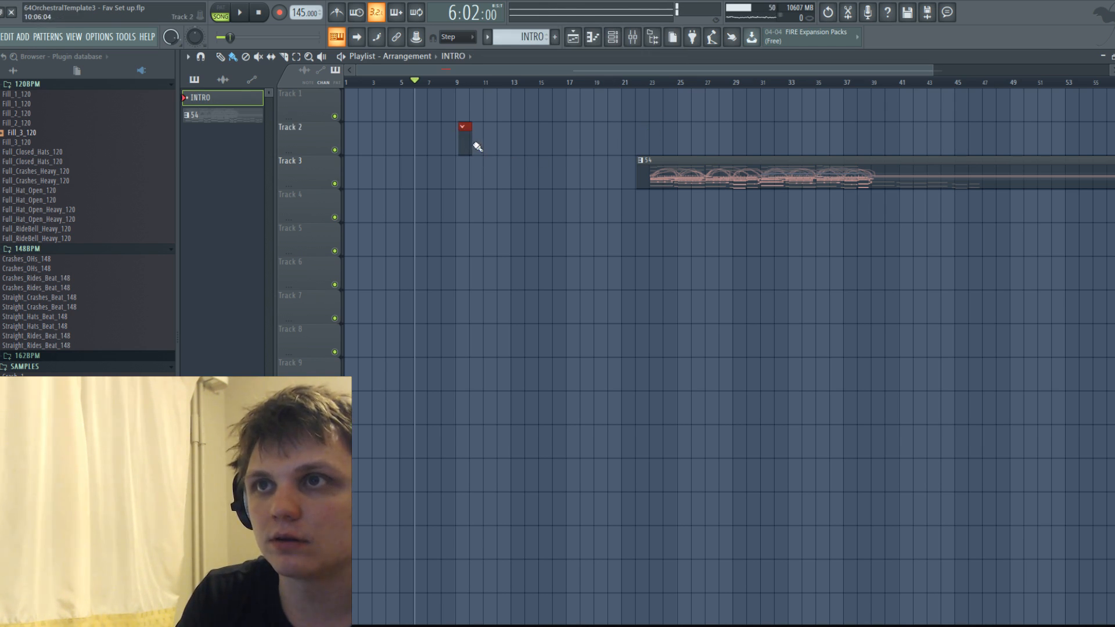
{"action": "left_click_drag", "start_coordinate": [468, 144], "coordinate": [662, 154]}
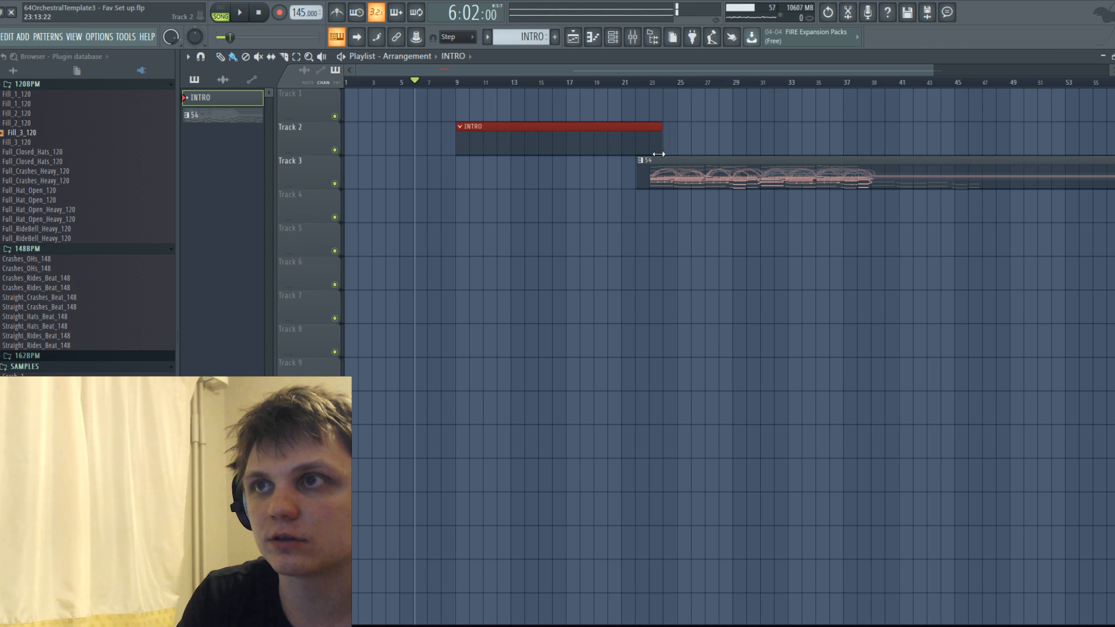
Copy the 92 CHOIR melody from pattern 54 into the start of the INTRO pattern's Piano 2 WET channel.
{"action": "double_click", "coordinate": [736, 177]}
{"action": "double_click", "coordinate": [653, 180]}
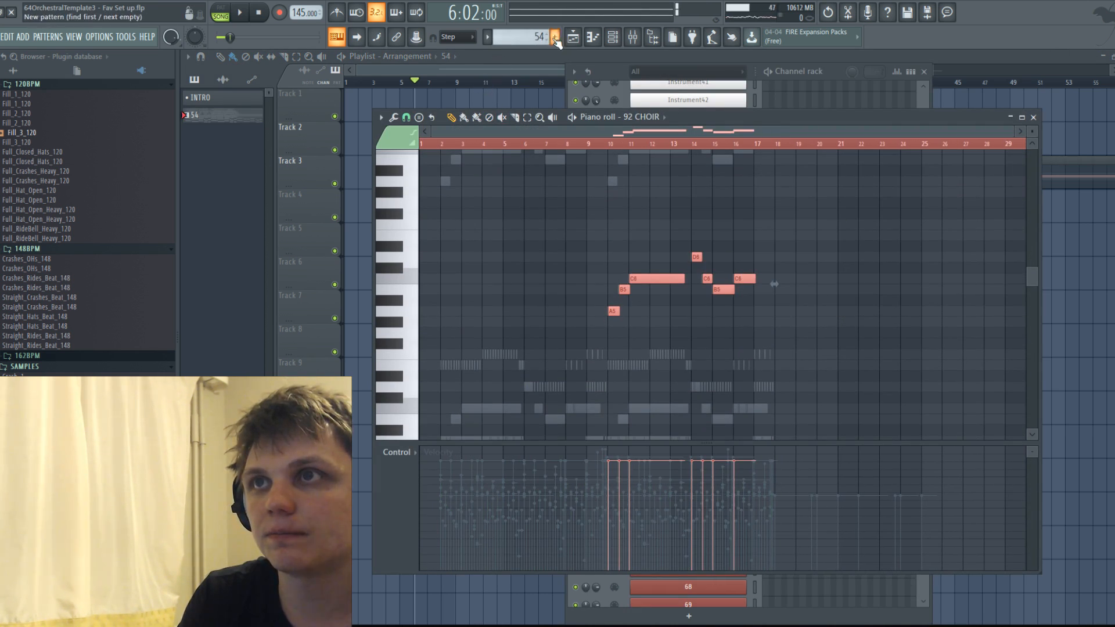
{"action": "left_click", "coordinate": [573, 37]}
{"action": "left_click", "coordinate": [612, 37]}
{"action": "left_click", "coordinate": [612, 37]}
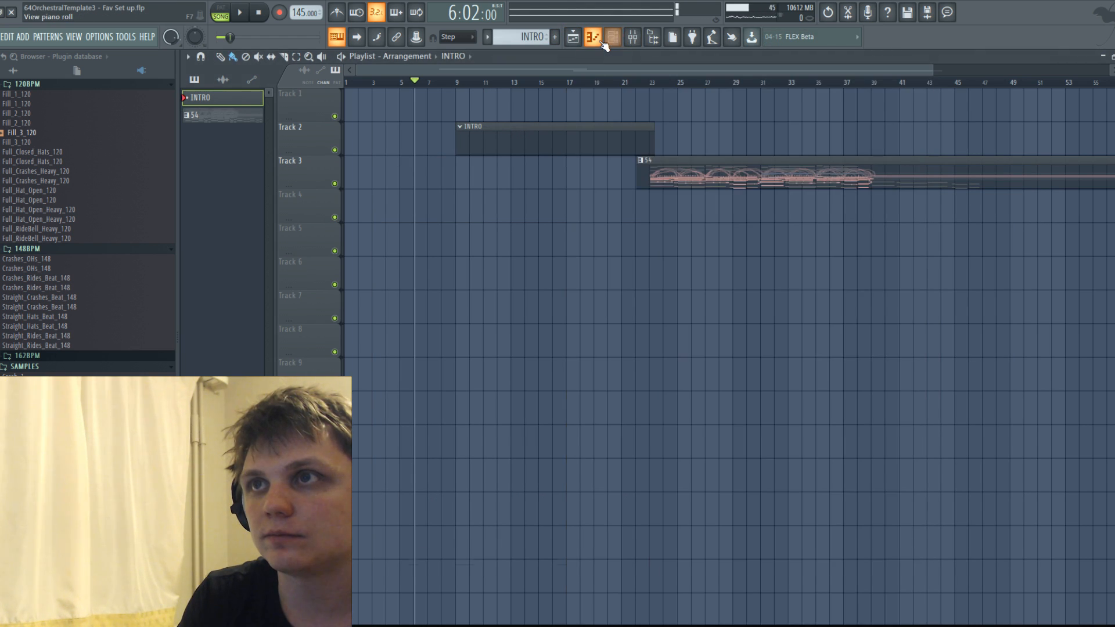
{"action": "left_click", "coordinate": [592, 37]}
{"action": "left_click", "coordinate": [653, 117]}
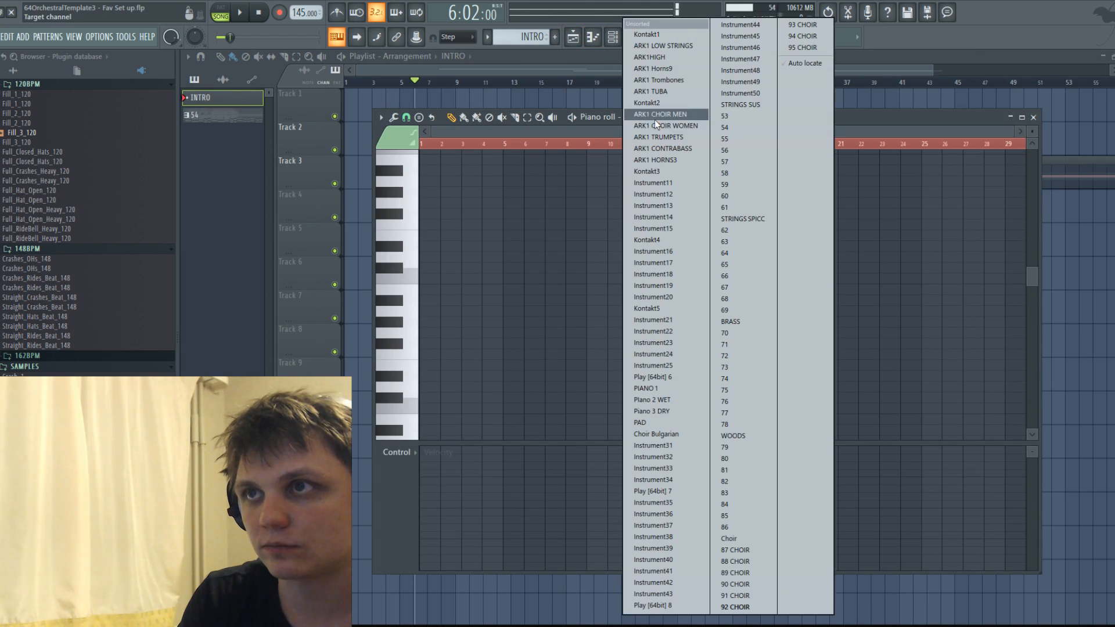
{"action": "left_click", "coordinate": [660, 400]}
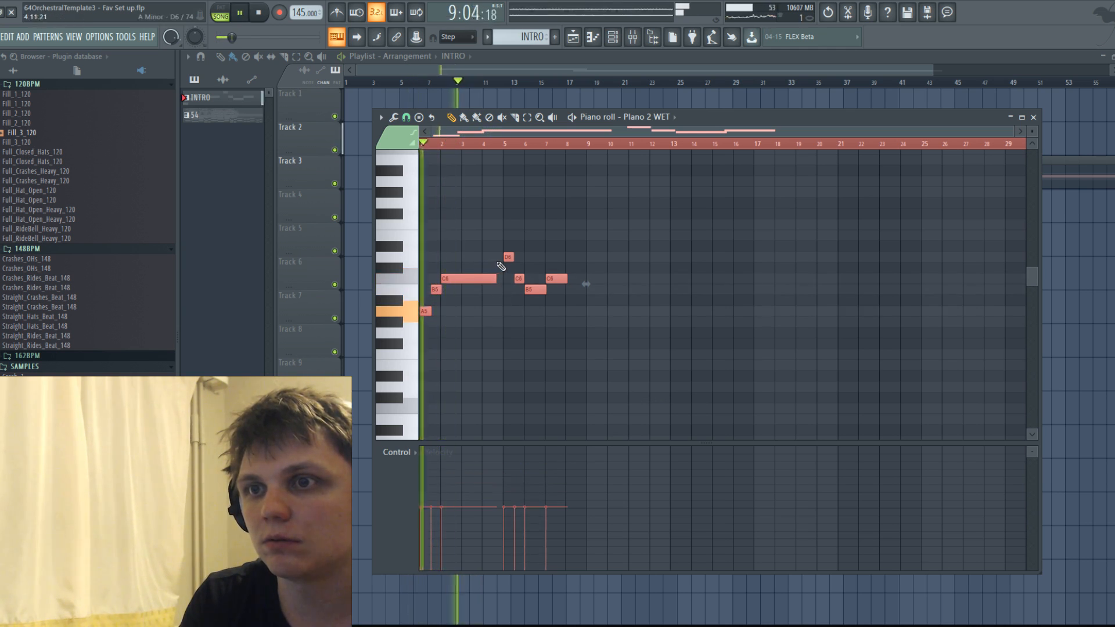
Duplicate the Piano 2 WET melody phrase and place the copy at bar 9 of the INTRO pattern.
{"action": "key", "text": "ctrl+b"}
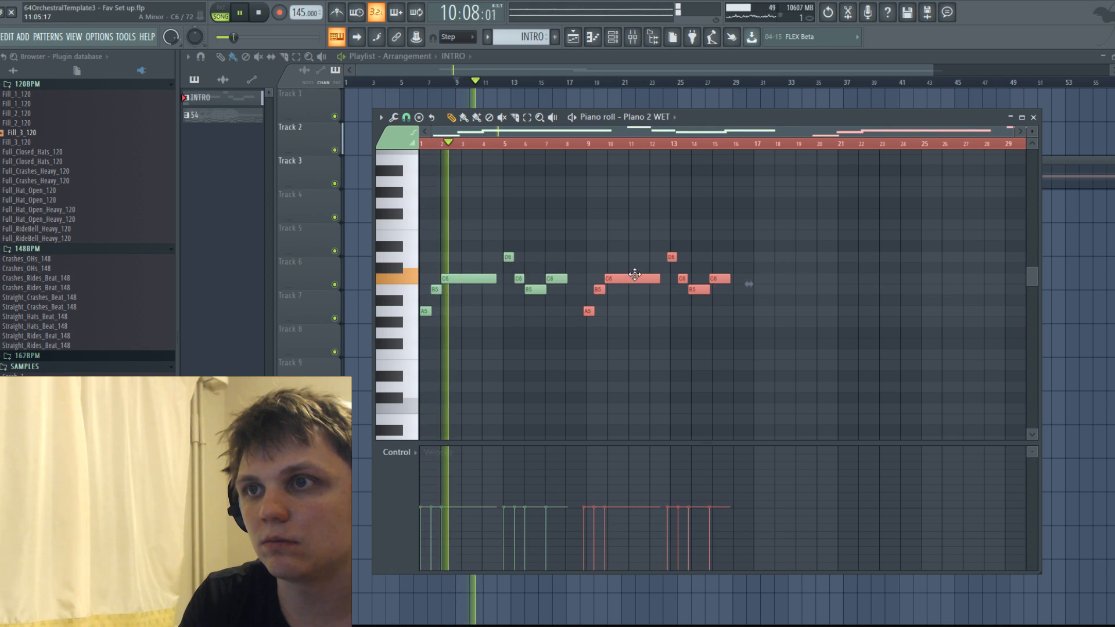
{"action": "left_click_drag", "start_coordinate": [640, 274], "coordinate": [629, 281]}
{"action": "left_click", "coordinate": [617, 333]}
{"action": "scroll", "coordinate": [691, 303], "scroll_direction": "up", "scroll_amount": 4}
{"action": "scroll", "coordinate": [692, 304], "scroll_direction": "down", "scroll_amount": 2}
{"action": "left_click_drag", "start_coordinate": [690, 209], "coordinate": [881, 365]}
{"action": "left_click_drag", "start_coordinate": [758, 280], "coordinate": [761, 279]}
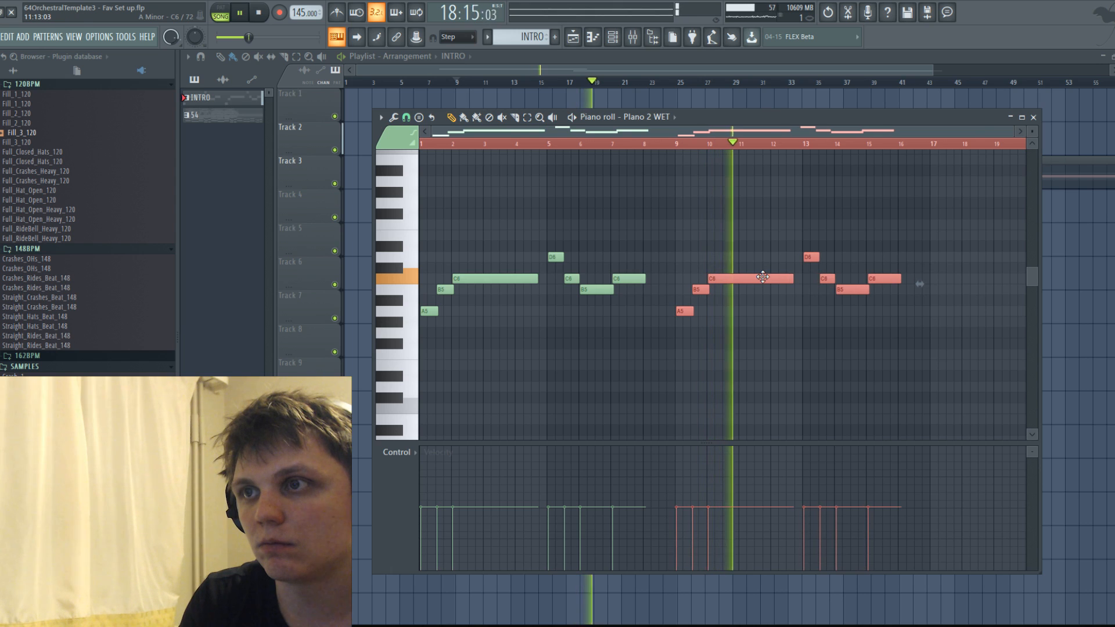
Add A4 and C5 notes about two bars long under the start of the melody, trying an E5 with them.
{"action": "key", "text": "space"}
{"action": "scroll", "coordinate": [751, 279], "scroll_direction": "down", "scroll_amount": 3}
{"action": "left_click", "coordinate": [469, 334]}
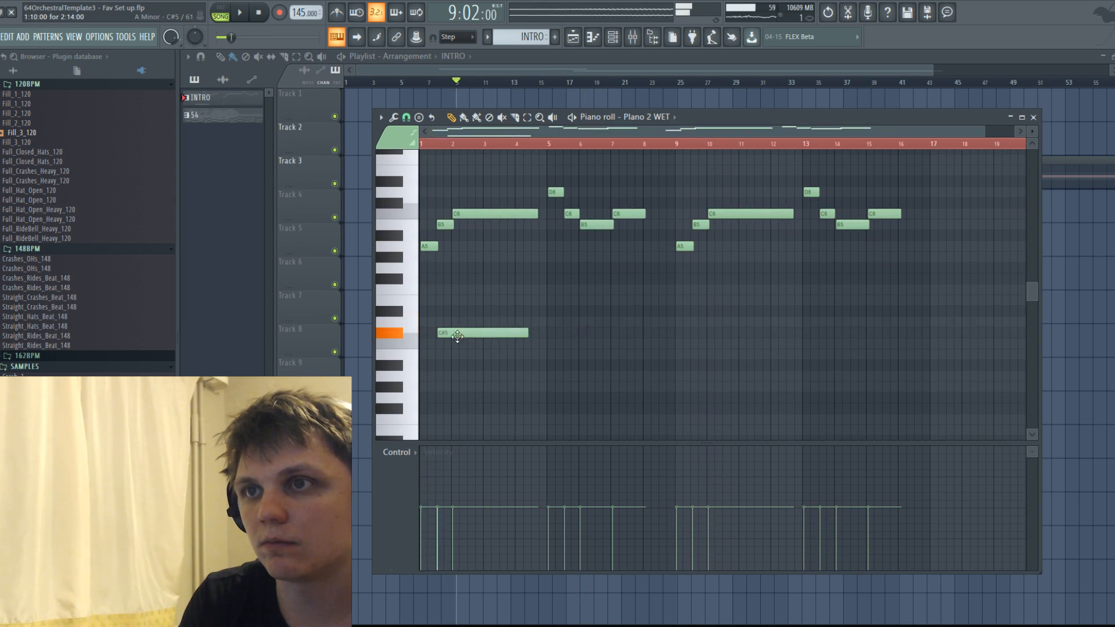
{"action": "key", "text": "space"}
{"action": "left_click_drag", "start_coordinate": [425, 315], "coordinate": [408, 306]}
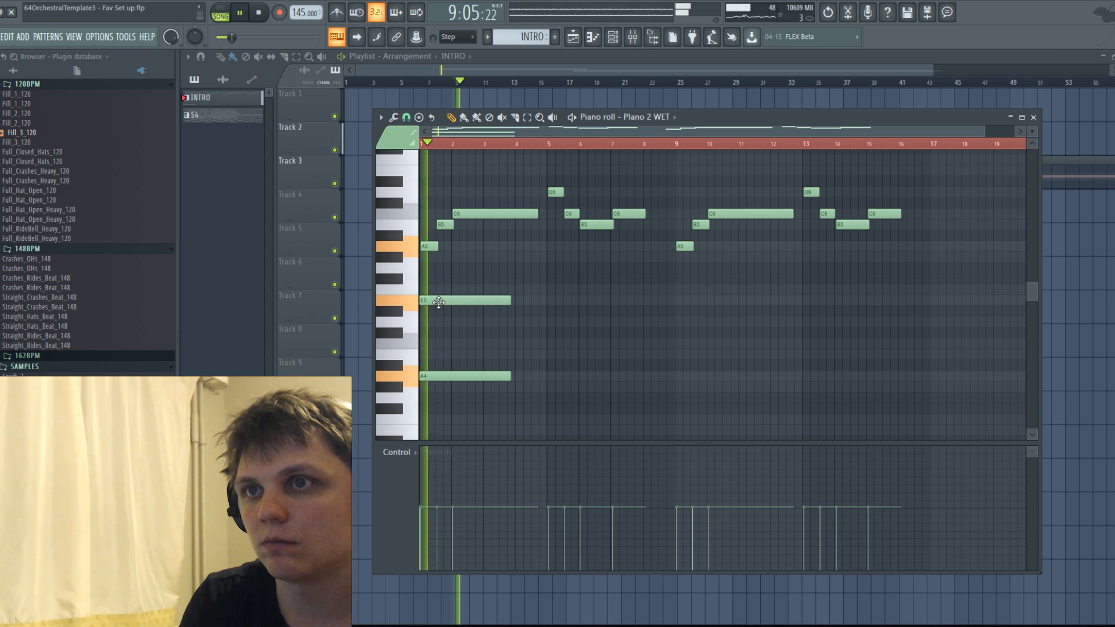
{"action": "left_click_drag", "start_coordinate": [441, 247], "coordinate": [476, 384]}
{"action": "key", "text": "space"}
{"action": "left_click", "coordinate": [447, 344]}
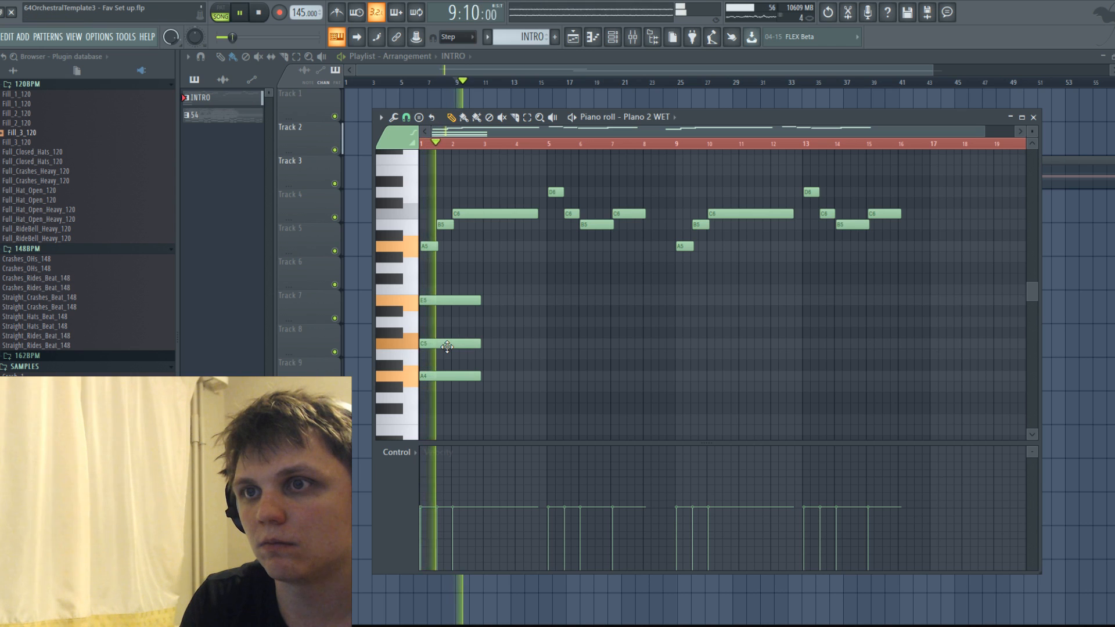
{"action": "key", "text": "space"}
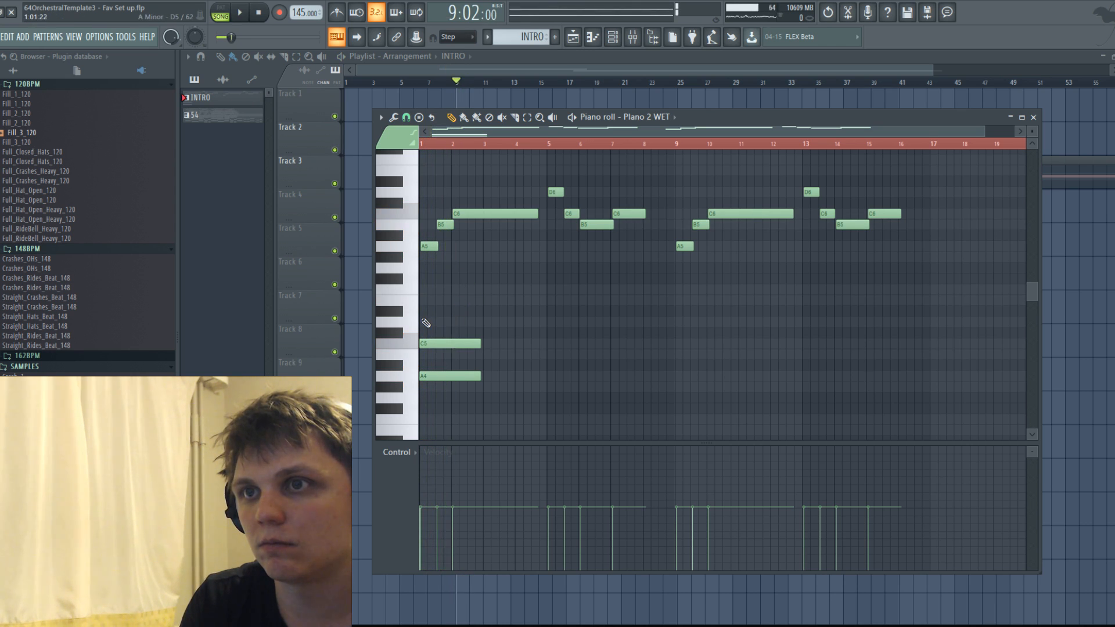
Transpose all Piano 2 WET notes in the INTRO pattern up one octave and play them back.
{"action": "key", "text": "ctrl+a"}
{"action": "key", "text": "ctrl+Up"}
{"action": "key", "text": "space"}
{"action": "scroll", "coordinate": [518, 328], "scroll_direction": "up", "scroll_amount": 3}
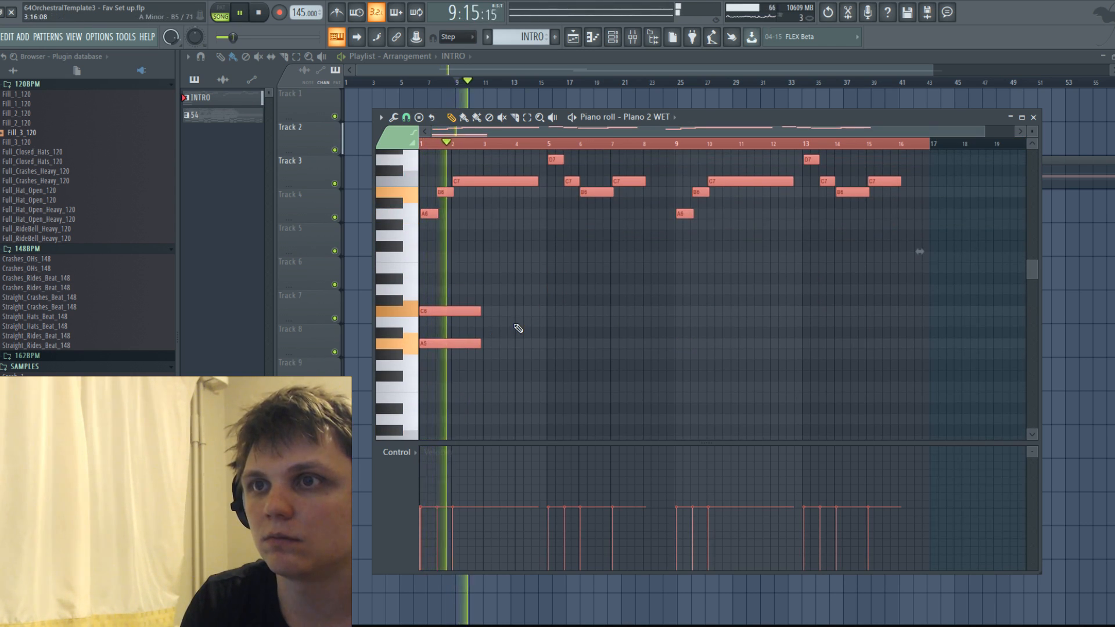
Raise the upper note of the bar 1 chord from C6 to E6 and listen to it.
{"action": "key", "text": "space"}
{"action": "left_click", "coordinate": [455, 307]}
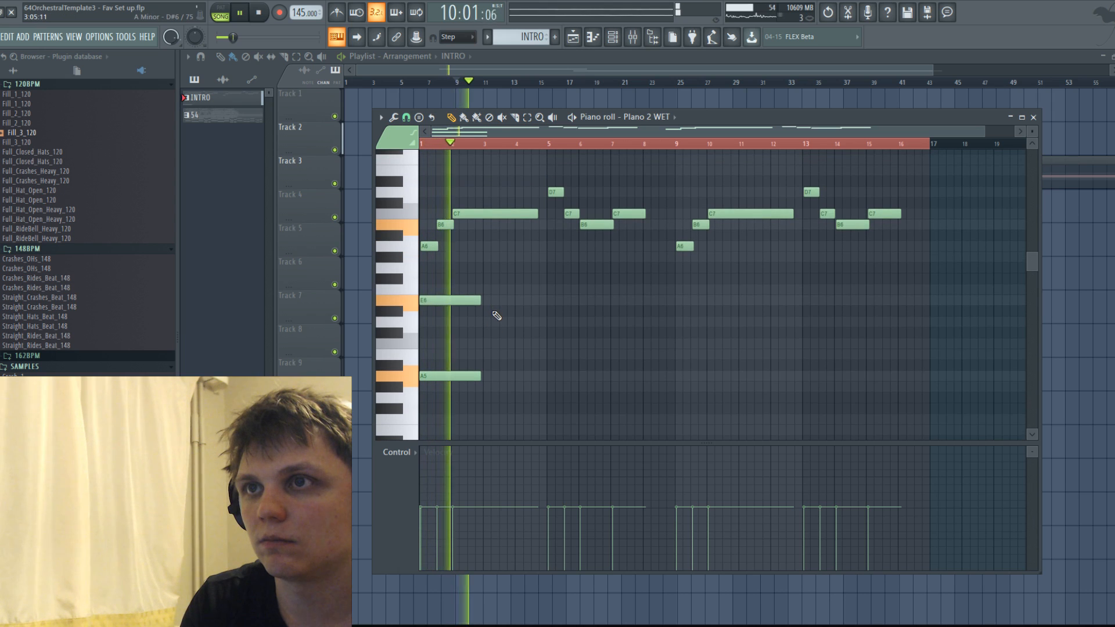
{"action": "key", "text": "space"}
Add a bar 3 chord of F5, C6 and F6 about two bars long, preceded by a shortened E6 and a short D6.
{"action": "scroll", "coordinate": [482, 360], "scroll_direction": "down", "scroll_amount": 1}
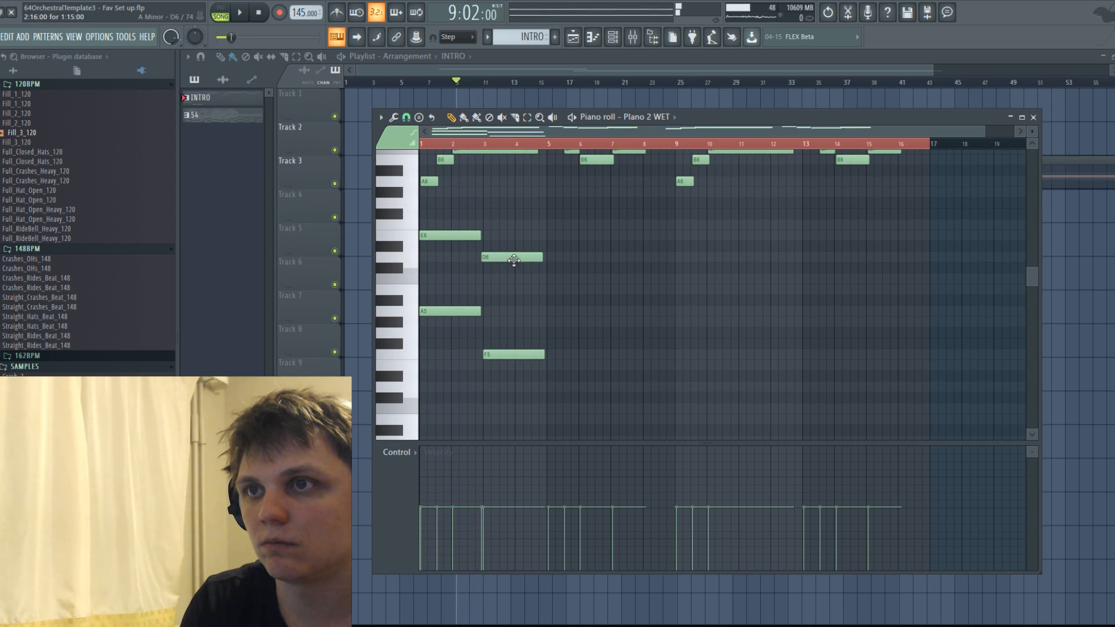
{"action": "left_click_drag", "start_coordinate": [515, 281], "coordinate": [516, 281]}
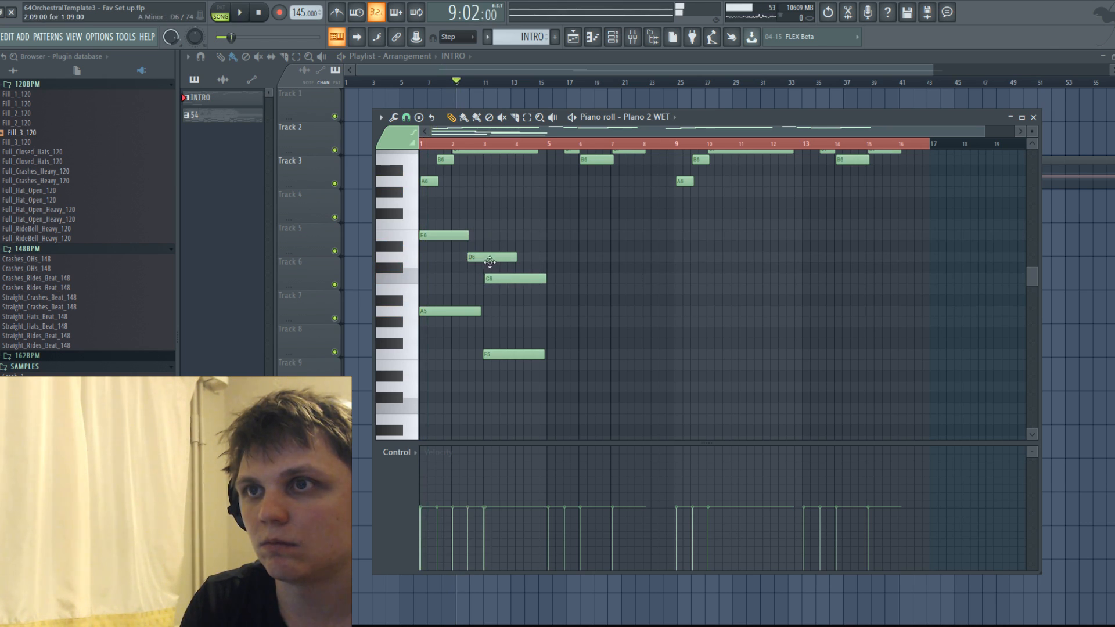
{"action": "mouse_move", "coordinate": [509, 261]}
{"action": "left_mouse_down"}
{"action": "mouse_move", "coordinate": [482, 260]}
{"action": "mouse_move", "coordinate": [510, 279]}
{"action": "left_mouse_up"}
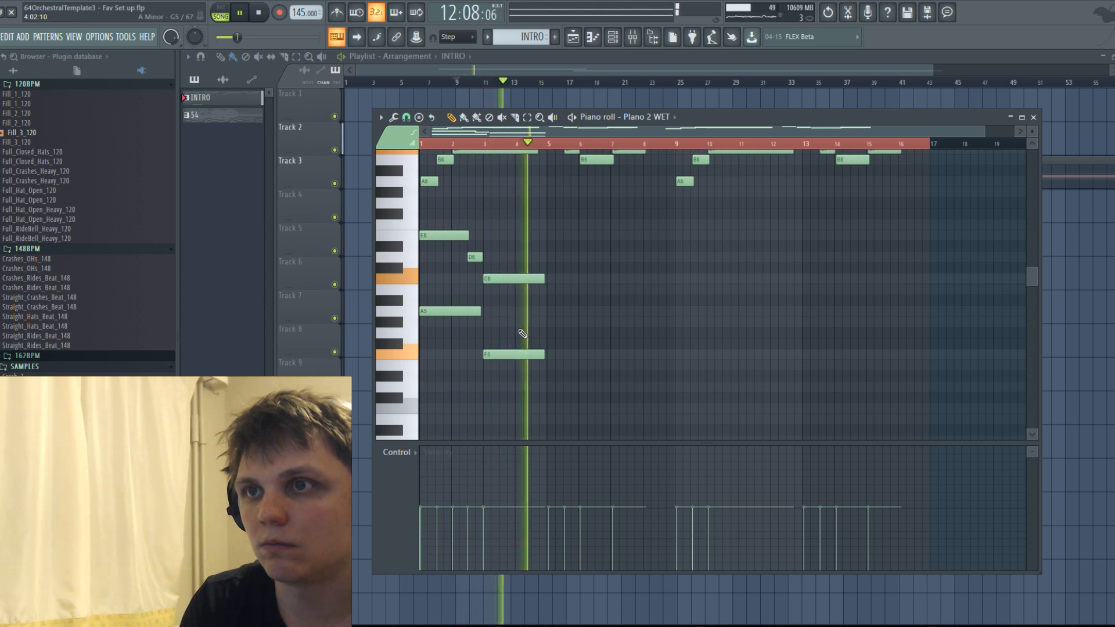
{"action": "key", "text": "space"}
{"action": "left_click_drag", "start_coordinate": [521, 334], "coordinate": [538, 375]}
{"action": "key", "text": "ctrl+Up"}
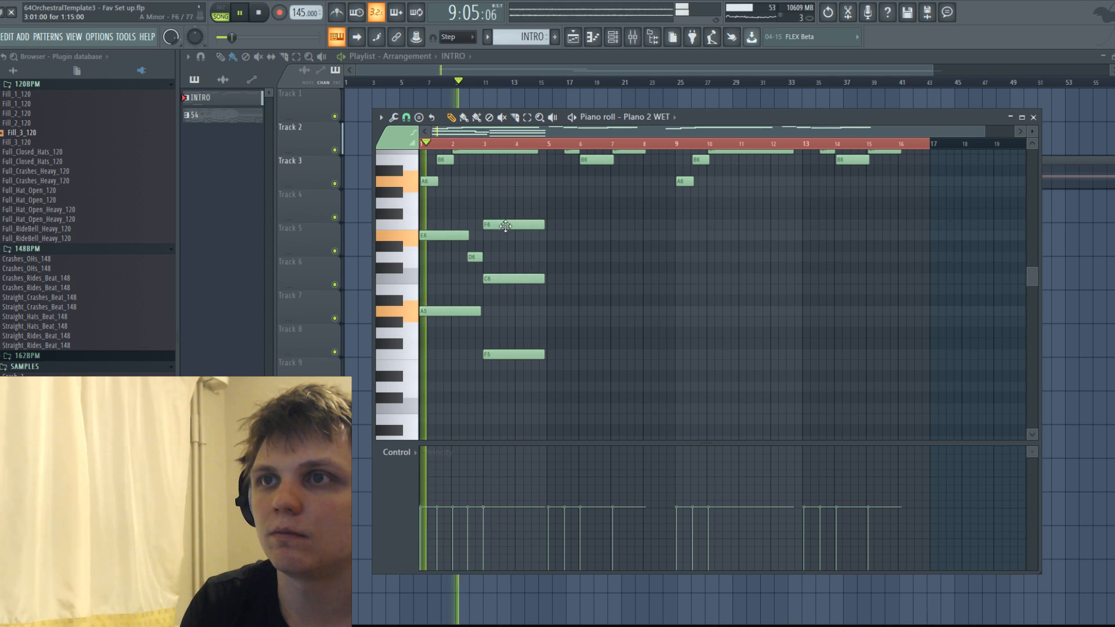
Slightly lower the velocity of the chord notes in bars 1 to 4 during playback.
{"action": "left_click_drag", "start_coordinate": [602, 398], "coordinate": [461, 221]}
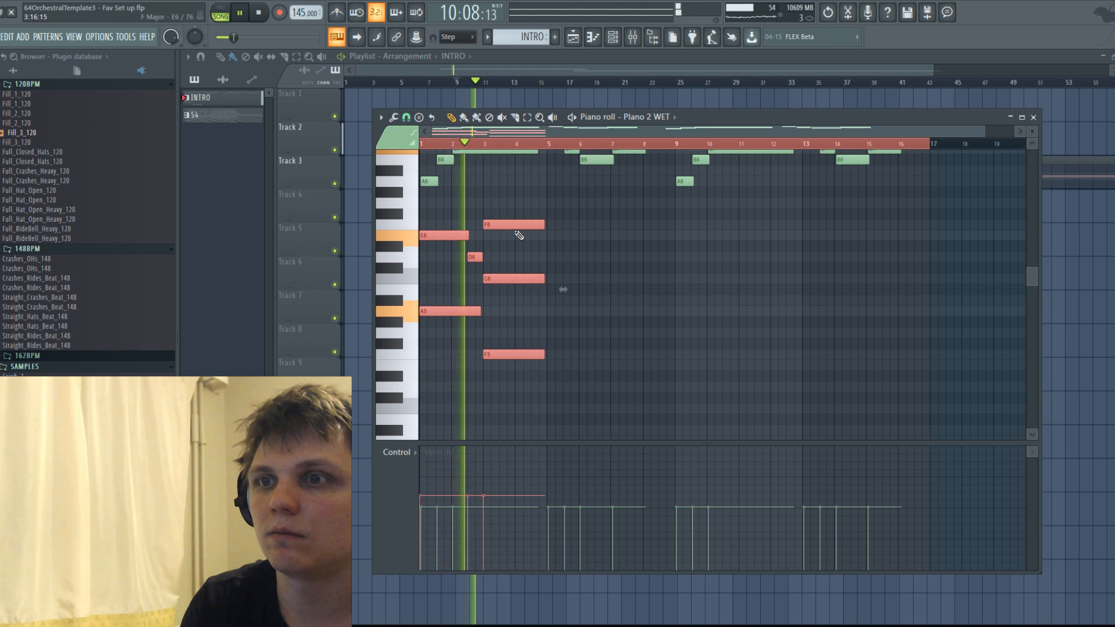
{"action": "scroll", "coordinate": [529, 241], "scroll_direction": "down", "scroll_amount": 3}
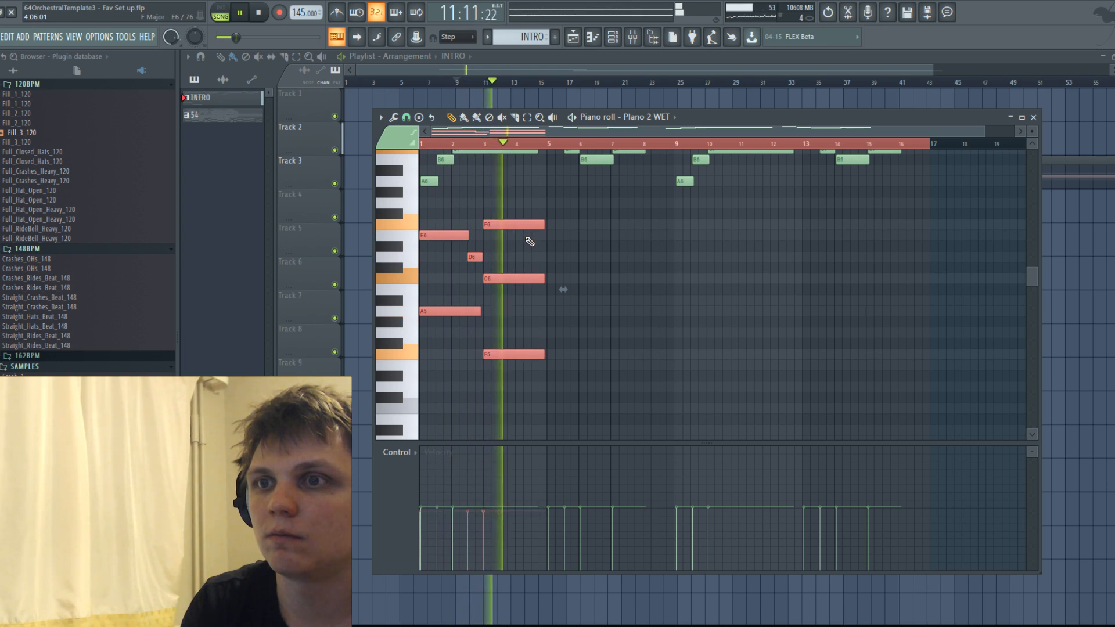
{"action": "scroll", "coordinate": [566, 264], "scroll_direction": "up", "scroll_amount": 3}
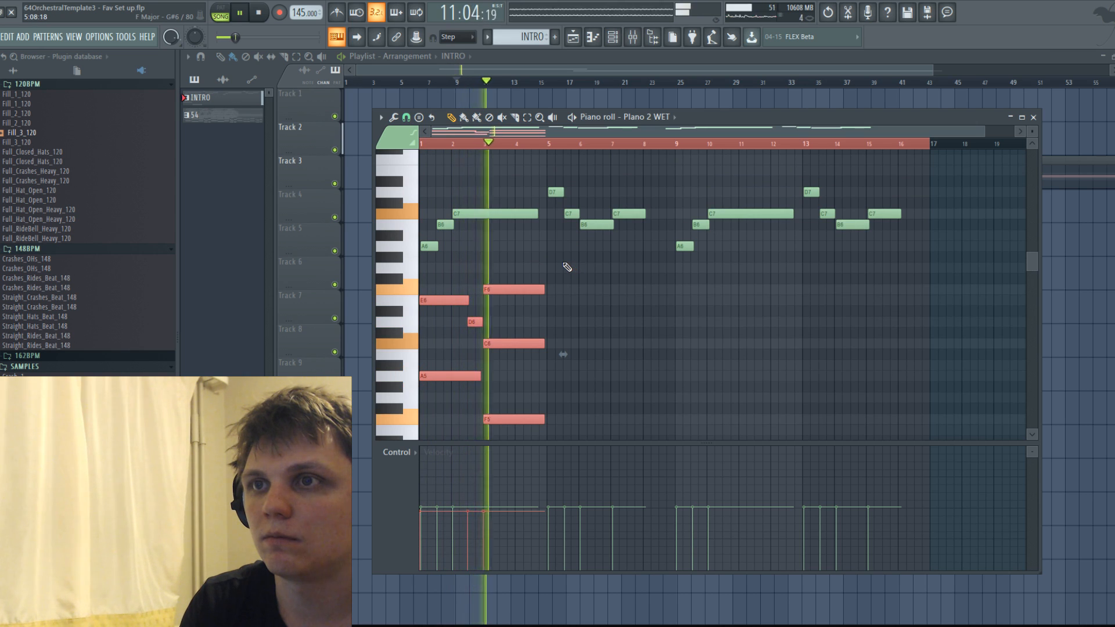
{"action": "key", "text": "space"}
Add a bar 5 chord of G5, D6 and G6 about two bars long and play the intro back.
{"action": "scroll", "coordinate": [569, 308], "scroll_direction": "down", "scroll_amount": 4}
{"action": "left_click", "coordinate": [569, 354]}
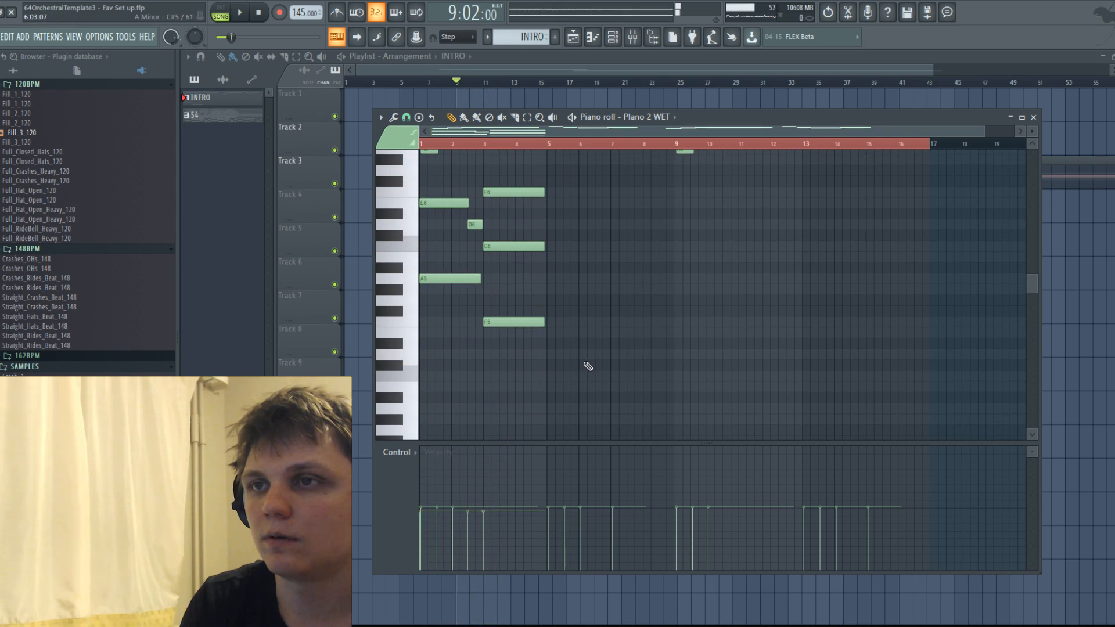
{"action": "scroll", "coordinate": [588, 365], "scroll_direction": "up", "scroll_amount": 4}
{"action": "left_click", "coordinate": [567, 353]}
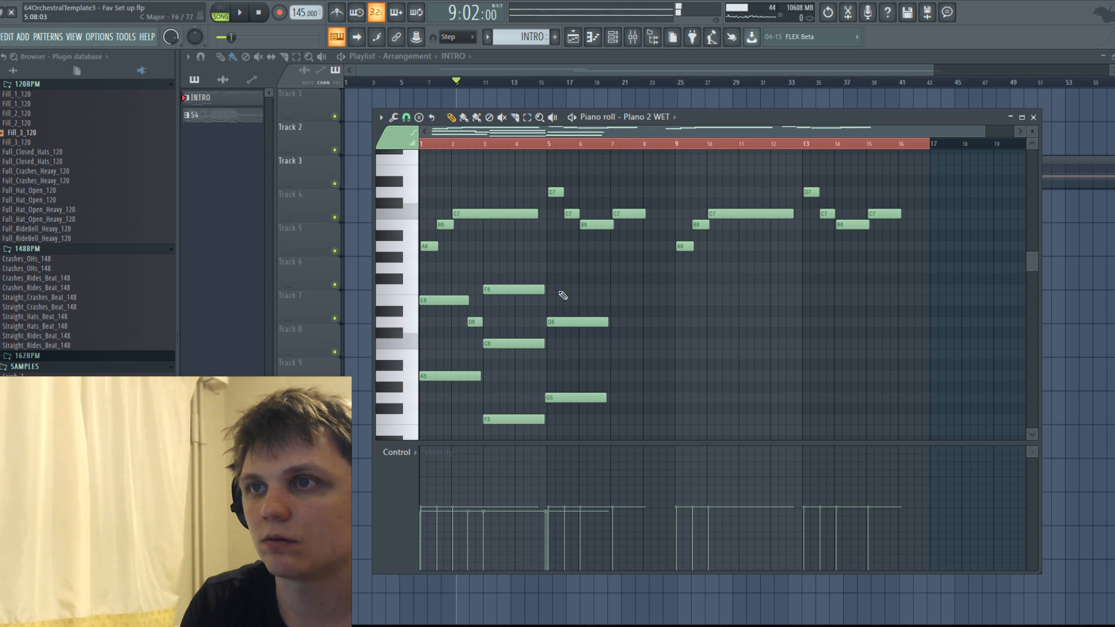
{"action": "key", "text": "space"}
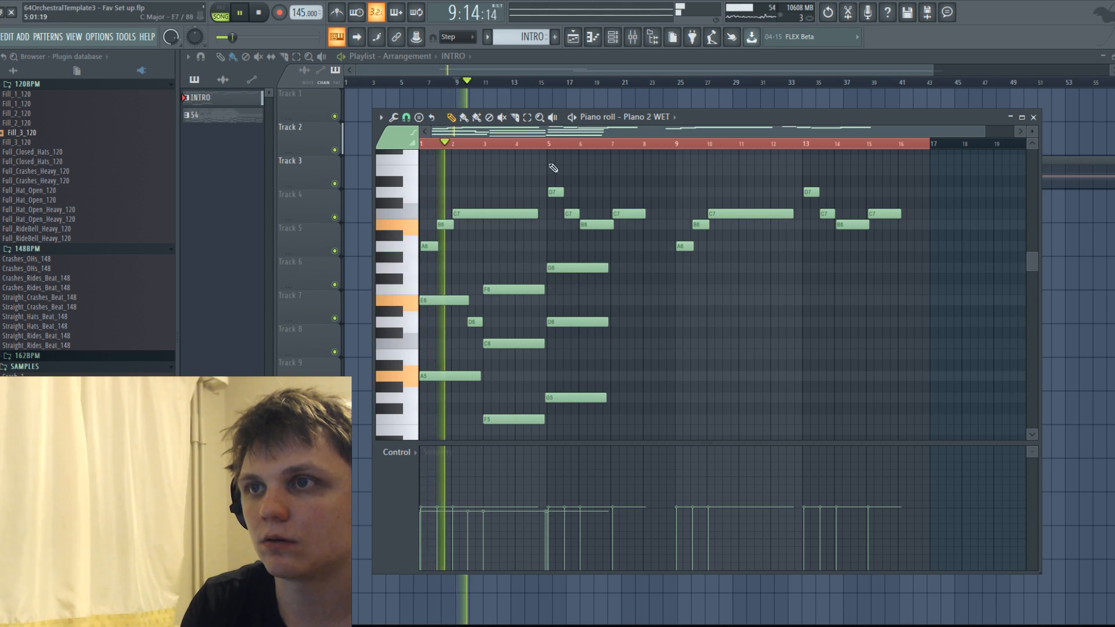
Add a bar 7 chord of G5, C6 and G6 about two bars long and play it back.
{"action": "left_click", "coordinate": [541, 144]}
{"action": "scroll", "coordinate": [604, 232], "scroll_direction": "down", "scroll_amount": 1}
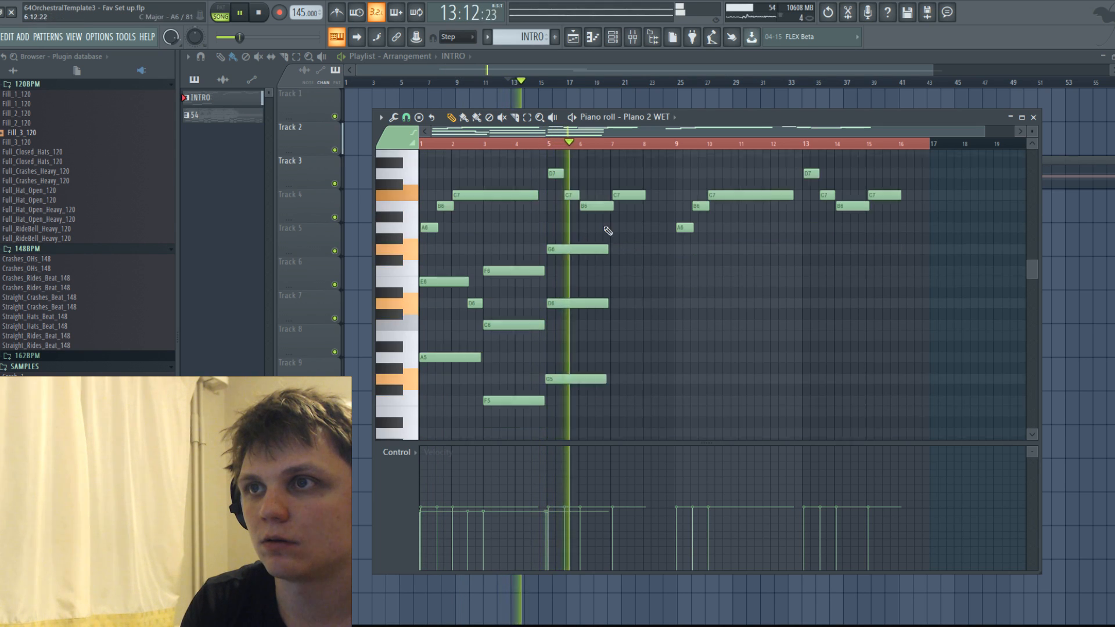
{"action": "left_click", "coordinate": [614, 399]}
{"action": "key", "text": "space"}
{"action": "left_click_drag", "start_coordinate": [641, 398], "coordinate": [636, 349]}
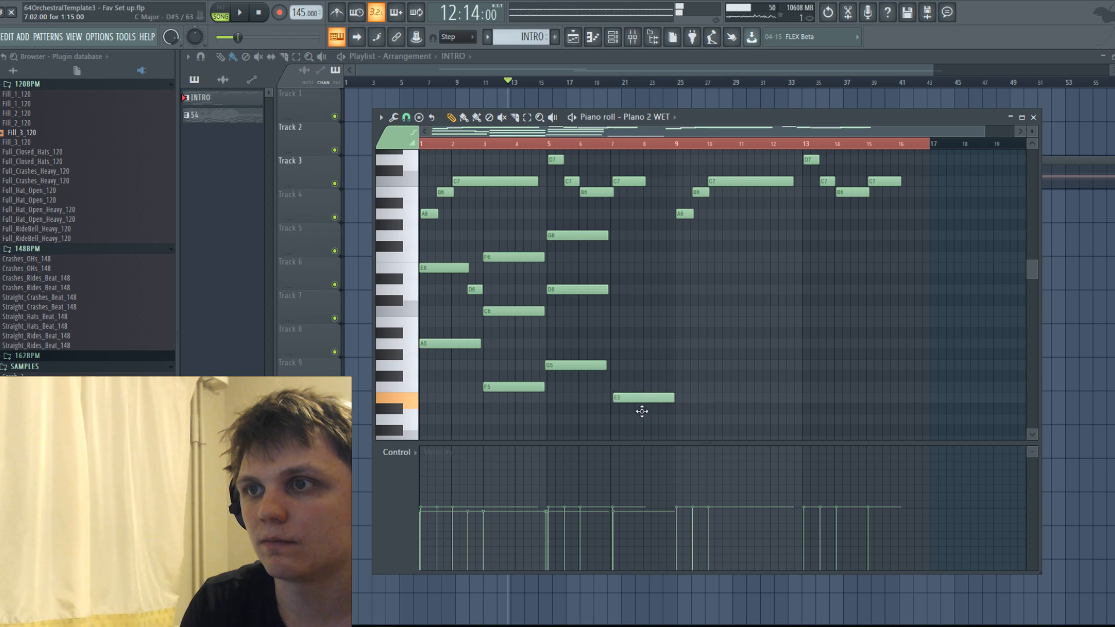
{"action": "left_click_drag", "start_coordinate": [640, 426], "coordinate": [639, 354]}
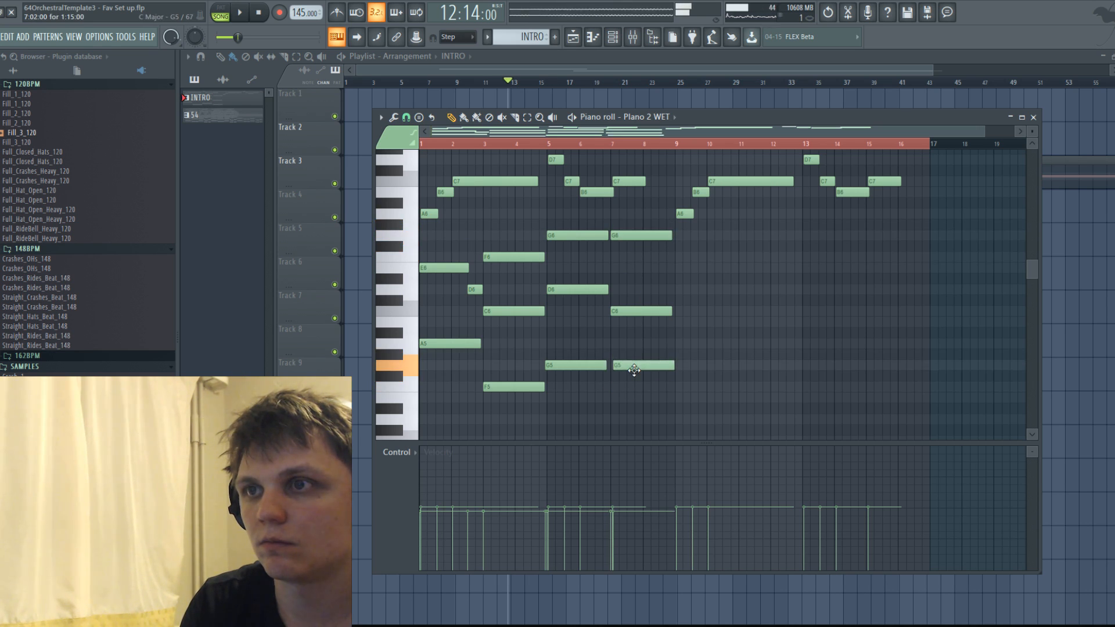
{"action": "key", "text": "space"}
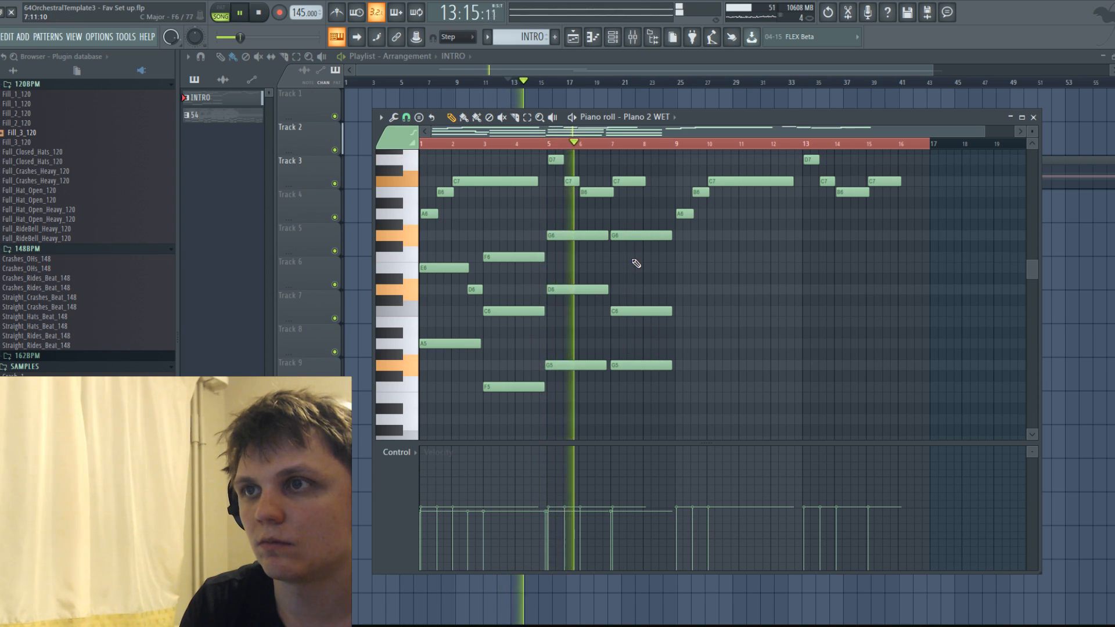
{"action": "scroll", "coordinate": [688, 195], "scroll_direction": "up", "scroll_amount": 2}
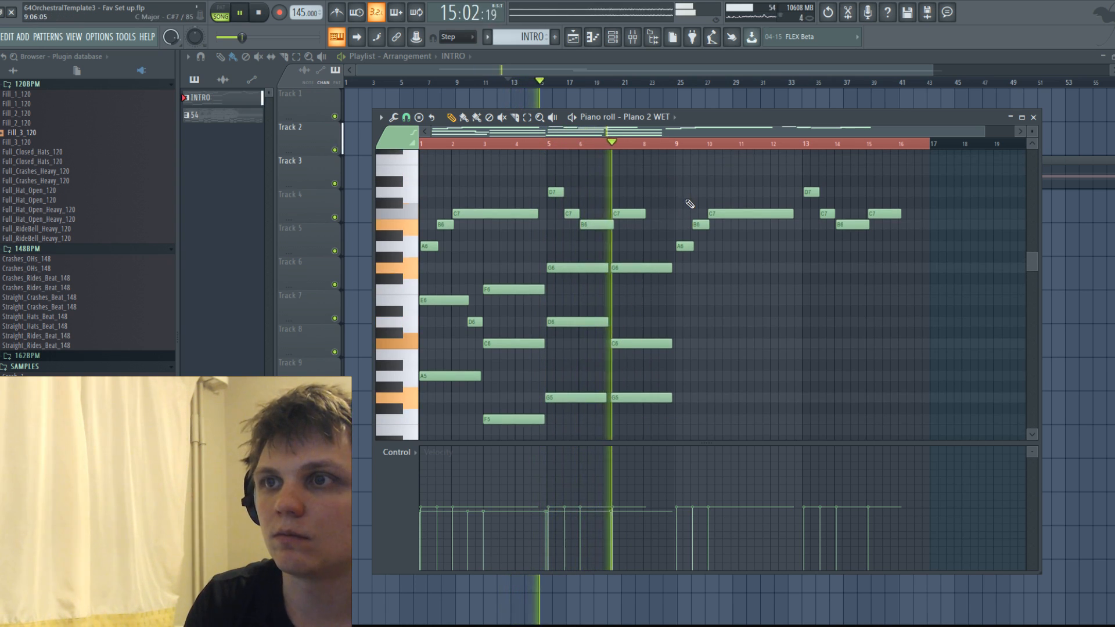
Delete the G6 notes from the bar 5 and bar 7 chords.
{"action": "right_click", "coordinate": [646, 266]}
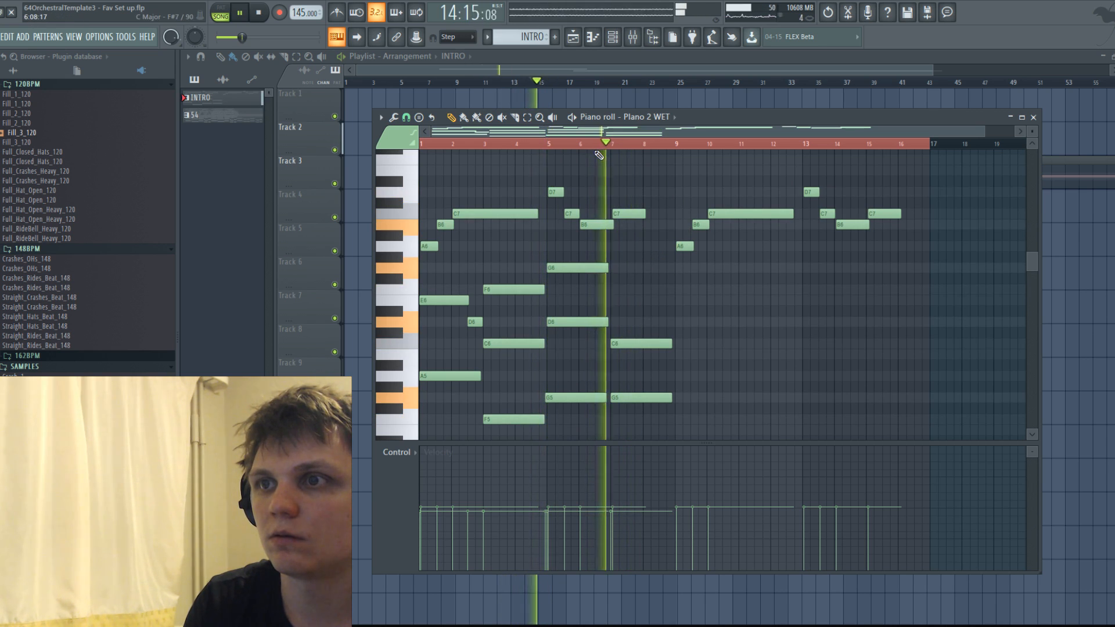
{"action": "right_click", "coordinate": [574, 269]}
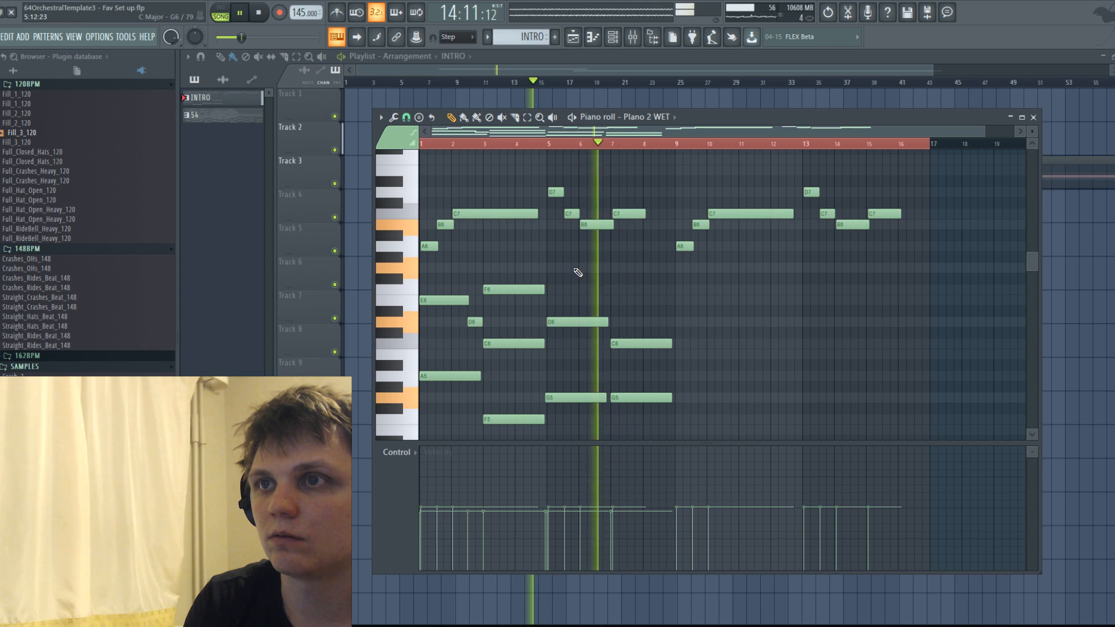
{"action": "scroll", "coordinate": [667, 261], "scroll_direction": "down", "scroll_amount": 2}
Add an E6 about two bars long to the bar 7 chord and listen to it.
{"action": "key", "text": "space"}
{"action": "key", "text": "space"}
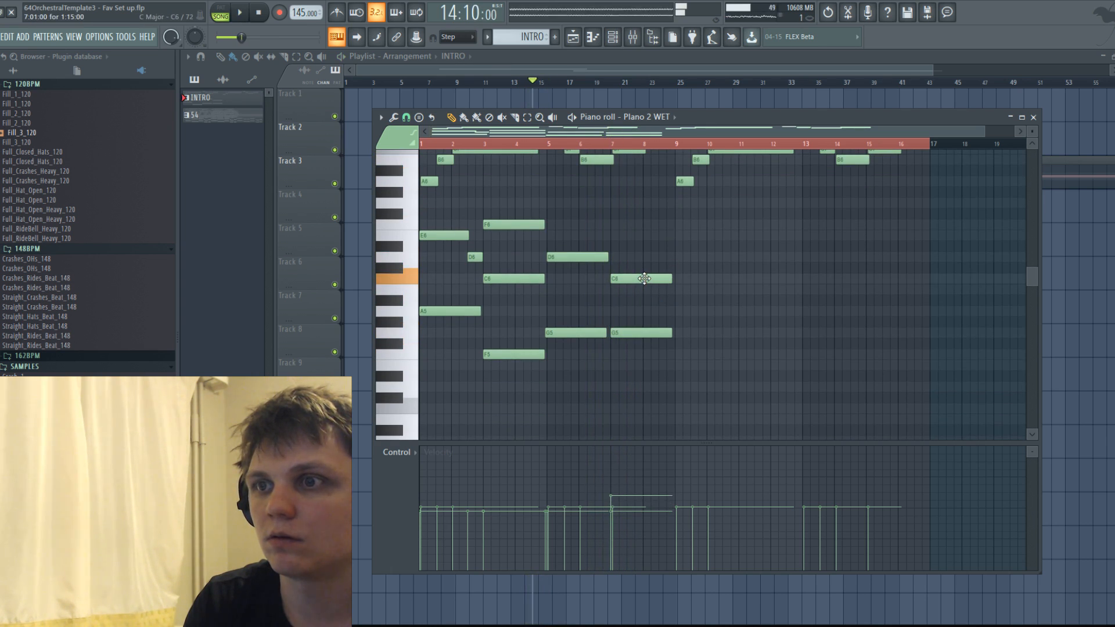
{"action": "left_click", "coordinate": [624, 224]}
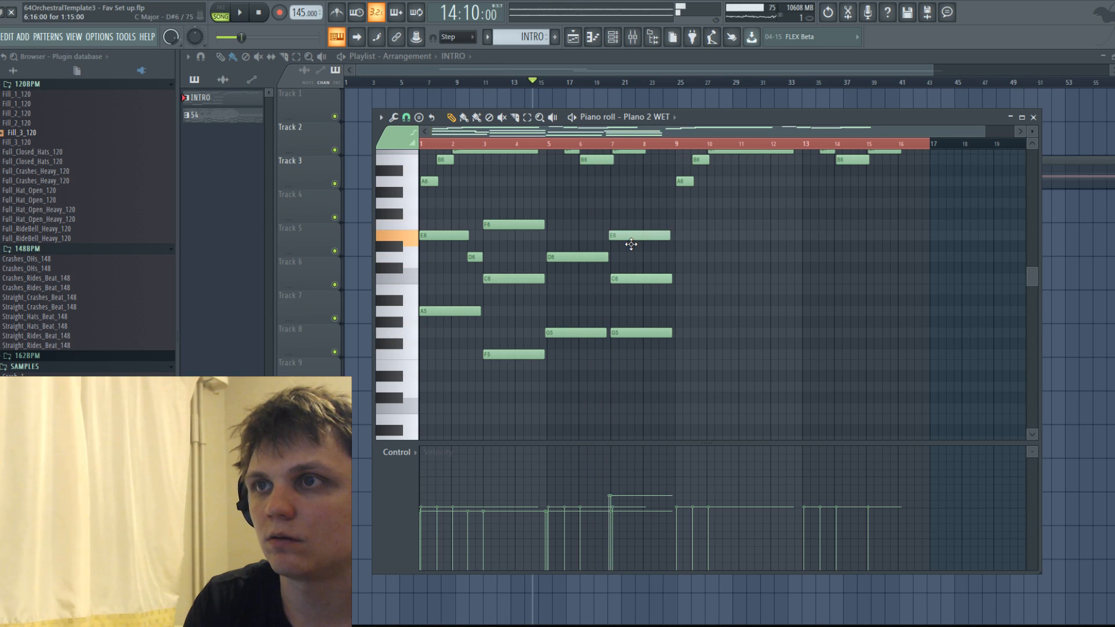
{"action": "key", "text": "space"}
{"action": "scroll", "coordinate": [639, 247], "scroll_direction": "up", "scroll_amount": 2}
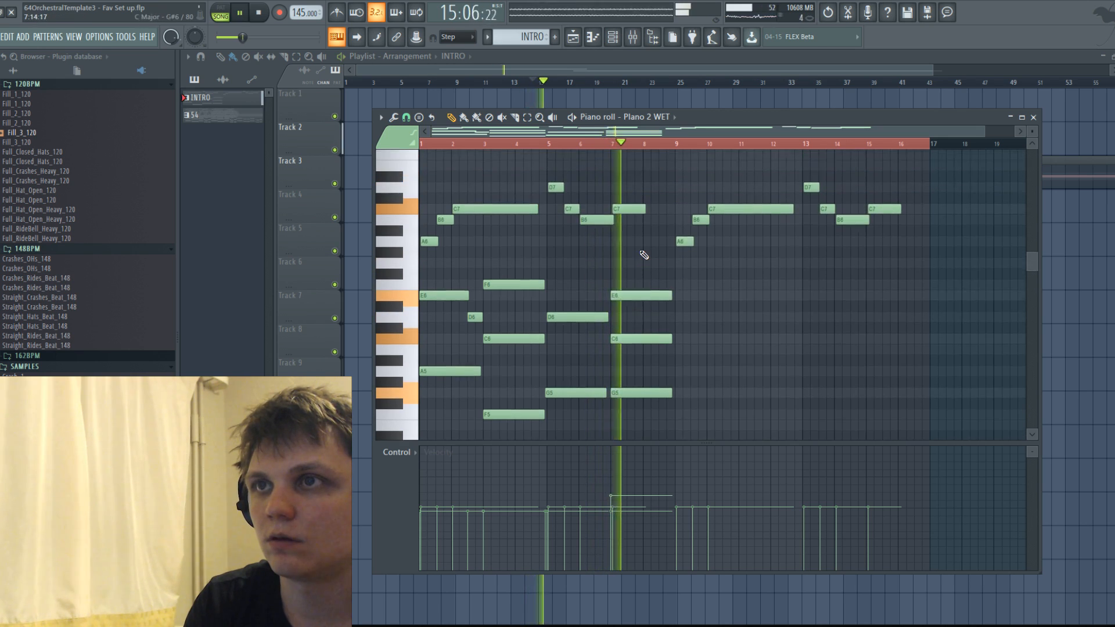
Copy the chord notes of bars 1 to 8 to bars 9 to 16 and play the second half.
{"action": "left_click_drag", "start_coordinate": [652, 263], "coordinate": [430, 187]}
{"action": "key", "text": "space"}
{"action": "scroll", "coordinate": [667, 400], "scroll_direction": "down", "scroll_amount": 3}
{"action": "left_click_drag", "start_coordinate": [448, 277], "coordinate": [702, 284]}
{"action": "scroll", "coordinate": [604, 284], "scroll_direction": "up", "scroll_amount": 4}
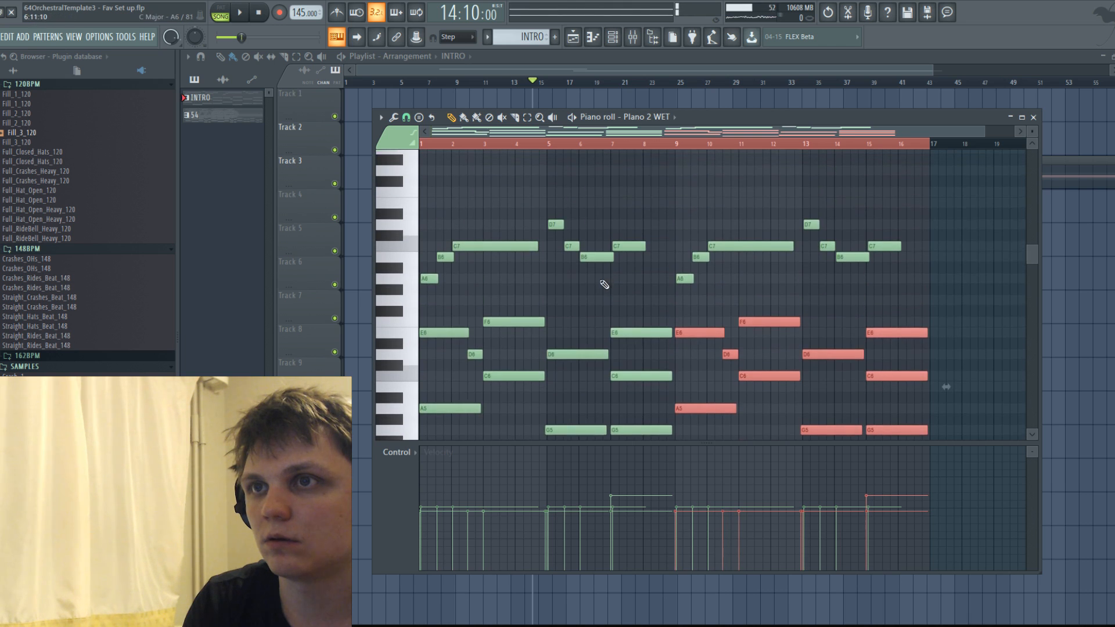
{"action": "scroll", "coordinate": [595, 247], "scroll_direction": "down", "scroll_amount": 1}
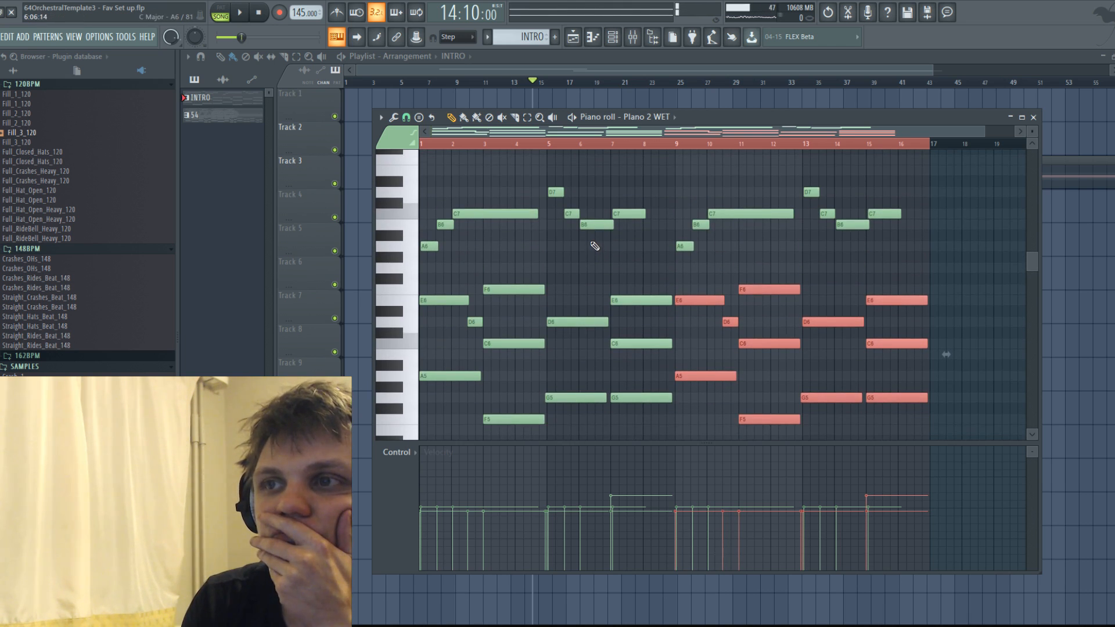
{"action": "key", "text": "space"}
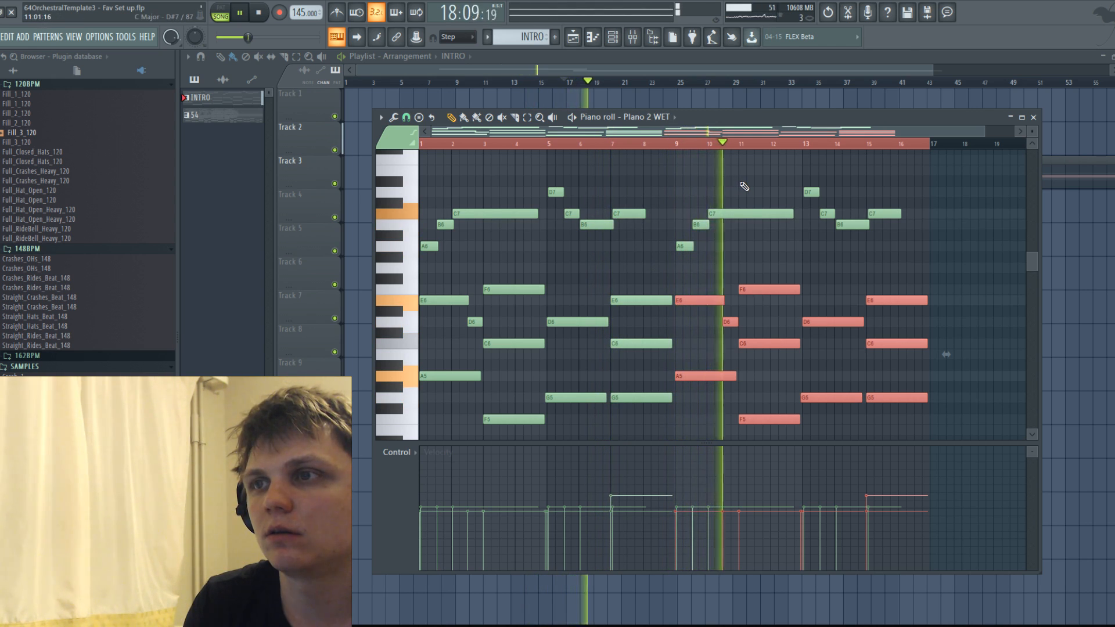
Shorten the long C7 in bar 10, then add a short D7 and a C7 about one and a half bars long at bar 11.
{"action": "key", "text": "space"}
{"action": "left_click", "coordinate": [764, 235]}
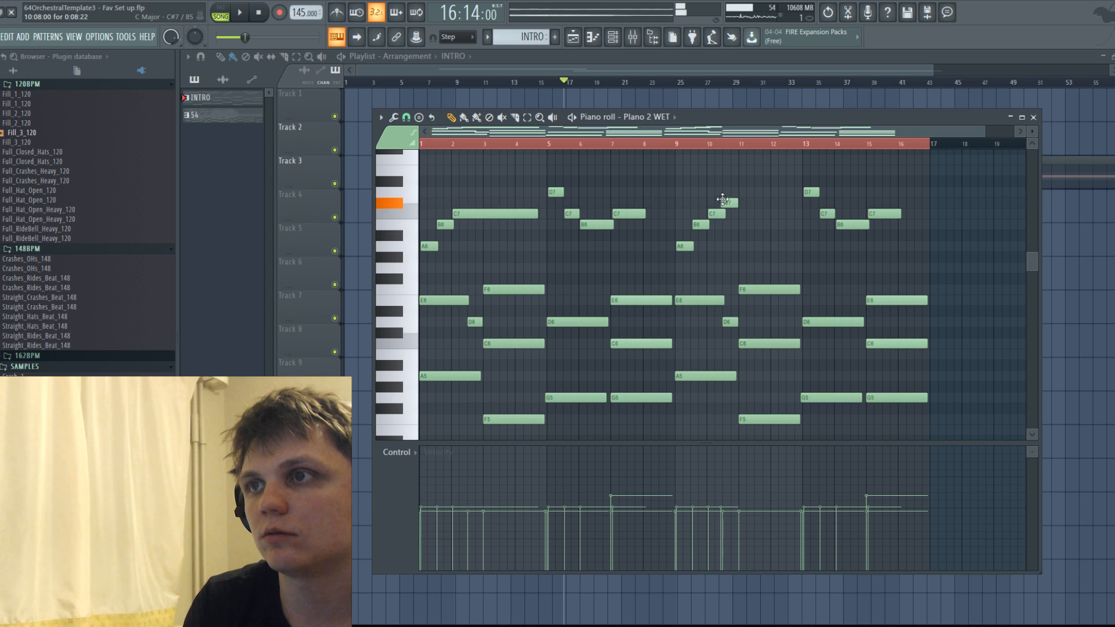
{"action": "left_click", "coordinate": [744, 213]}
{"action": "key", "text": "space"}
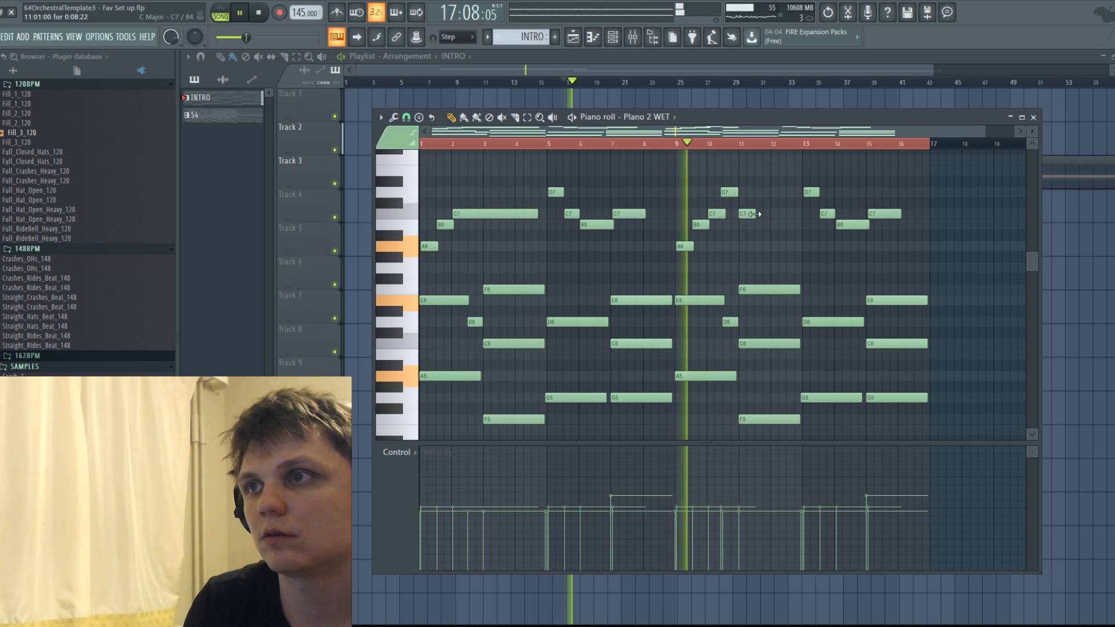
{"action": "left_click_drag", "start_coordinate": [784, 217], "coordinate": [789, 217]}
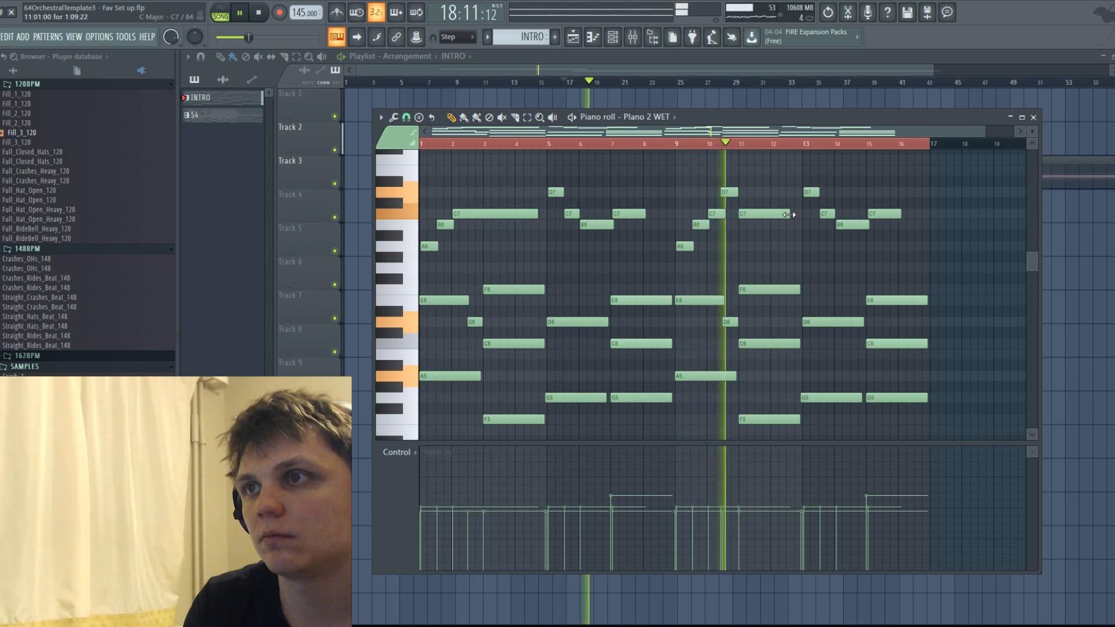
Lower the short D7 before bar 11 to B6 and play the changed melody.
{"action": "scroll", "coordinate": [741, 224], "scroll_direction": "up", "scroll_amount": 3}
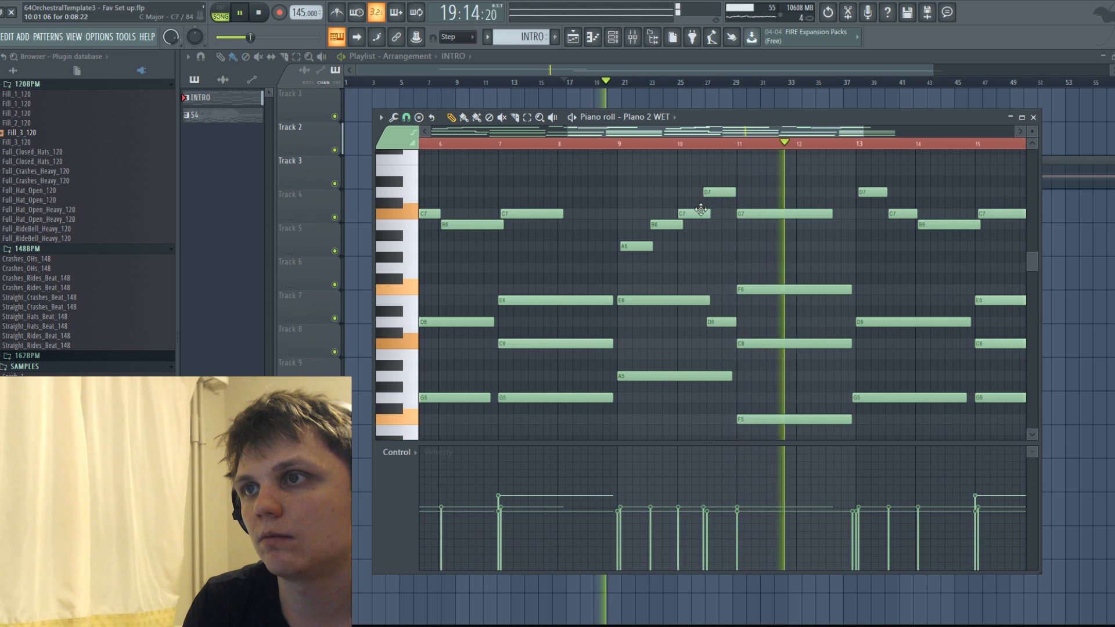
{"action": "left_click_drag", "start_coordinate": [712, 195], "coordinate": [713, 229]}
{"action": "key", "text": "space"}
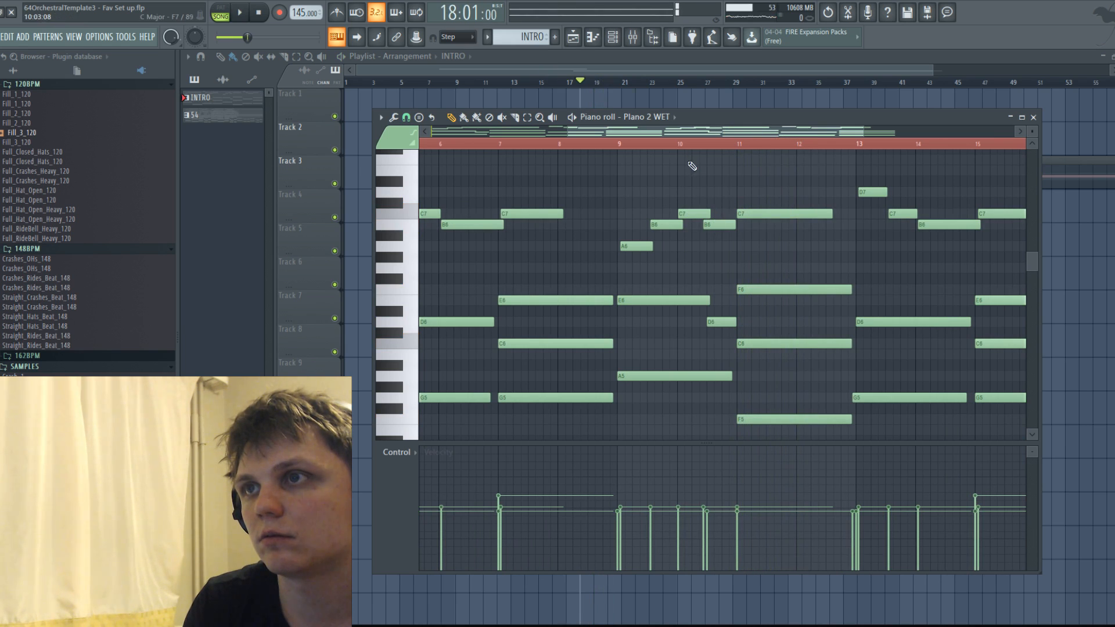
{"action": "key", "text": "space"}
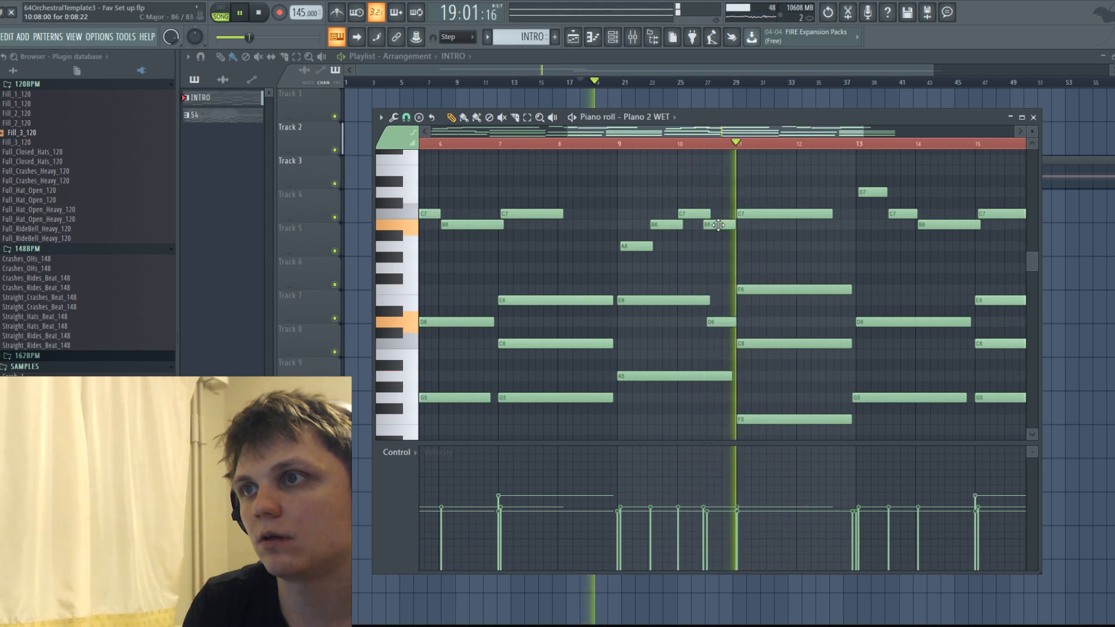
{"action": "scroll", "coordinate": [755, 217], "scroll_direction": "down", "scroll_amount": 4}
{"action": "key", "text": "space"}
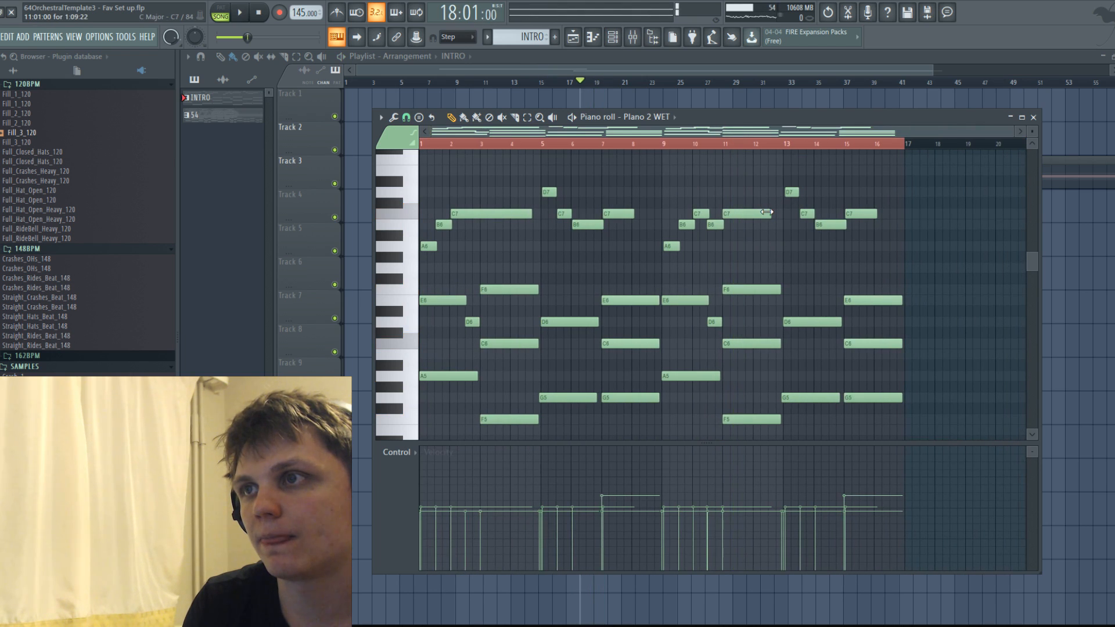
{"action": "key", "text": "space"}
Lower the velocity of all the chord notes clearly and of the melody notes above them slightly.
{"action": "key", "text": "space"}
{"action": "scroll", "coordinate": [802, 267], "scroll_direction": "down", "scroll_amount": 3}
{"action": "left_click_drag", "start_coordinate": [955, 390], "coordinate": [424, 196]}
{"action": "scroll", "coordinate": [425, 197], "scroll_direction": "down", "scroll_amount": 3}
{"action": "scroll", "coordinate": [671, 224], "scroll_direction": "up", "scroll_amount": 3}
{"action": "left_click_drag", "start_coordinate": [910, 250], "coordinate": [430, 188]}
{"action": "key", "text": "space"}
{"action": "key", "text": "space"}
{"action": "key", "text": "space"}
Open the Piano 2 WET channel's controllers and show the Hold (CC 64) events in the piano roll.
{"action": "left_click", "coordinate": [613, 37]}
{"action": "scroll", "coordinate": [720, 243], "scroll_direction": "up", "scroll_amount": 5}
{"action": "left_click", "coordinate": [709, 357]}
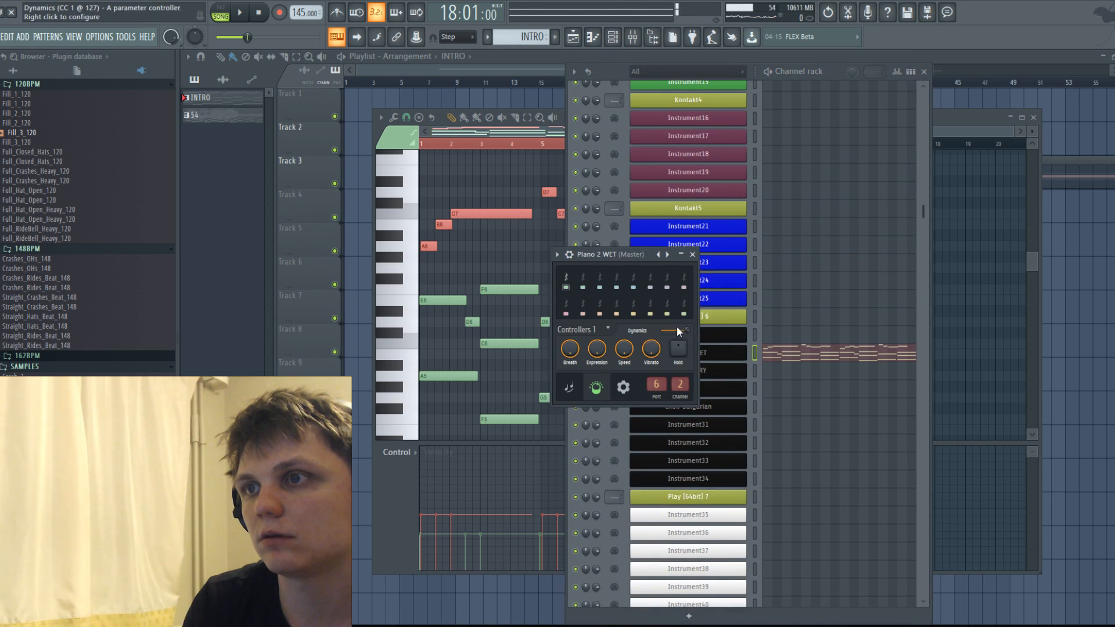
{"action": "right_click", "coordinate": [678, 349]}
{"action": "left_click", "coordinate": [734, 453]}
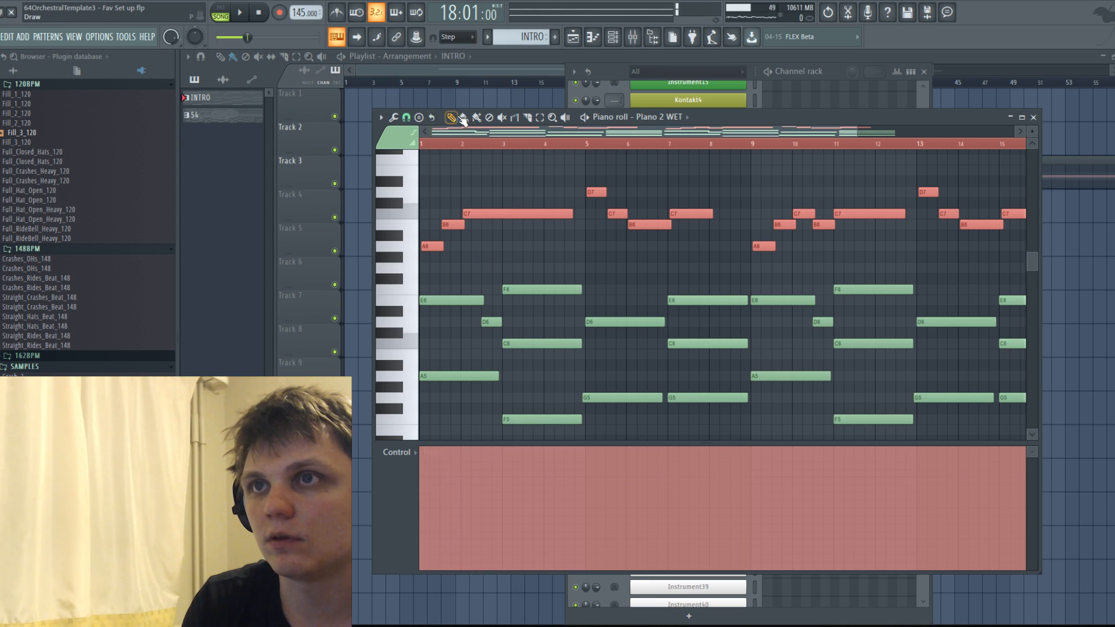
Draw brief Hold releases to zero at the chord changes at bars 3, 5, 7 and 9, returning to near full value each time.
{"action": "left_click_drag", "start_coordinate": [511, 569], "coordinate": [511, 438]}
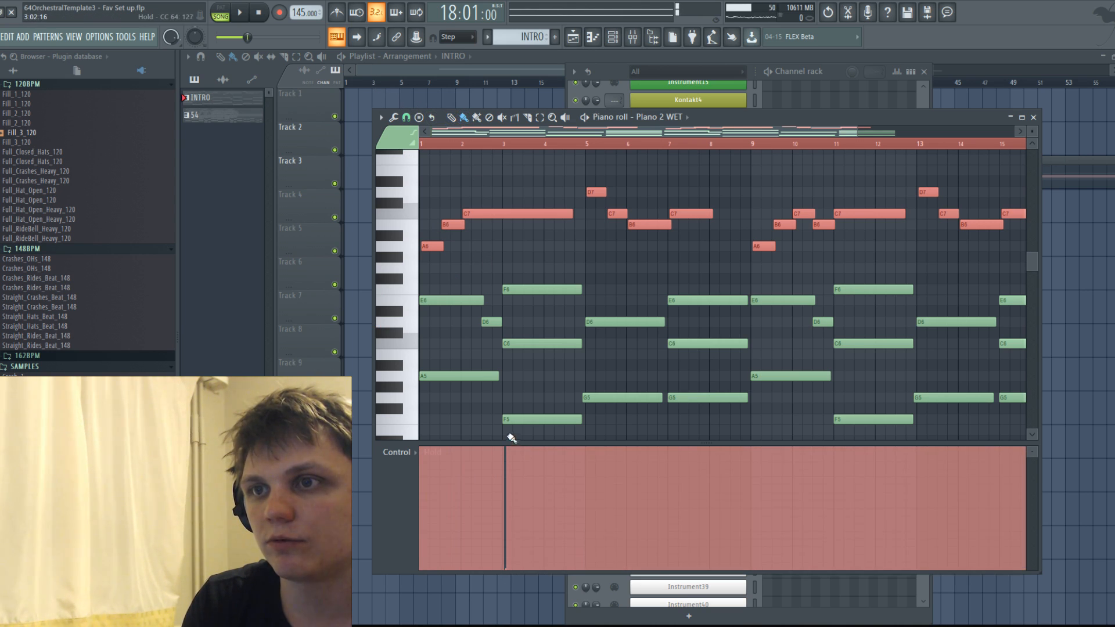
{"action": "left_click", "coordinate": [592, 570]}
{"action": "left_click_drag", "start_coordinate": [606, 462], "coordinate": [600, 442]}
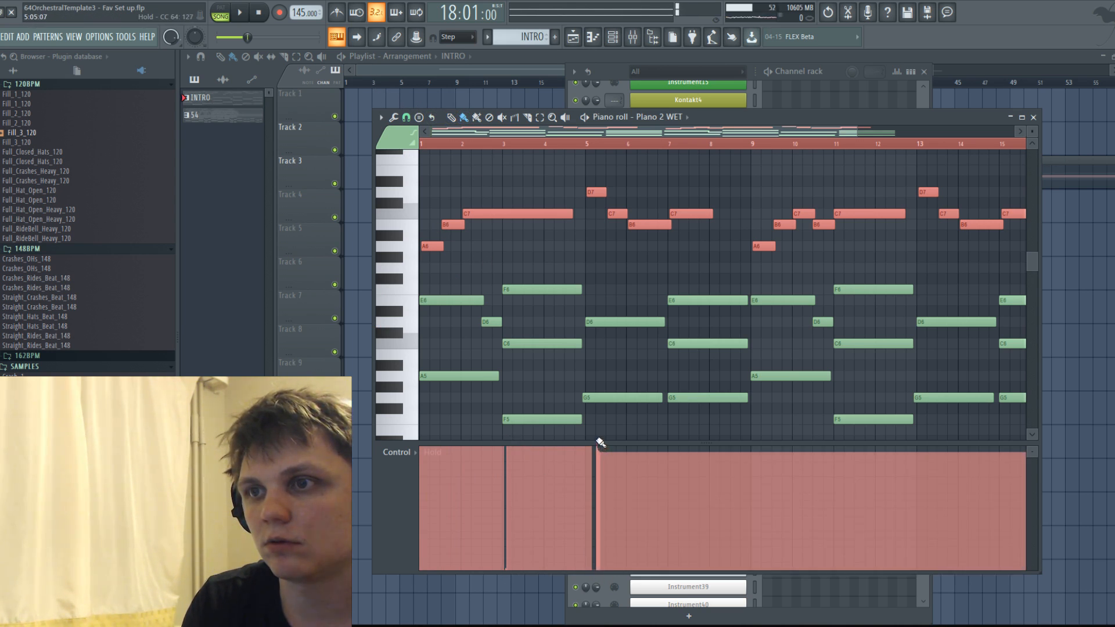
{"action": "left_click", "coordinate": [670, 571]}
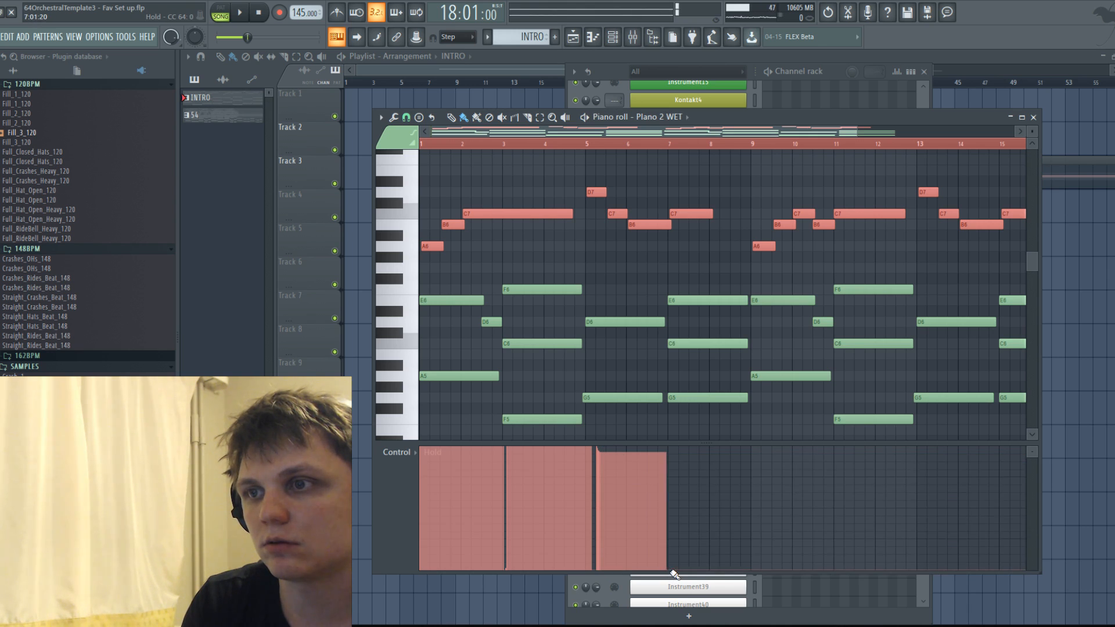
{"action": "left_click_drag", "start_coordinate": [669, 466], "coordinate": [672, 441]}
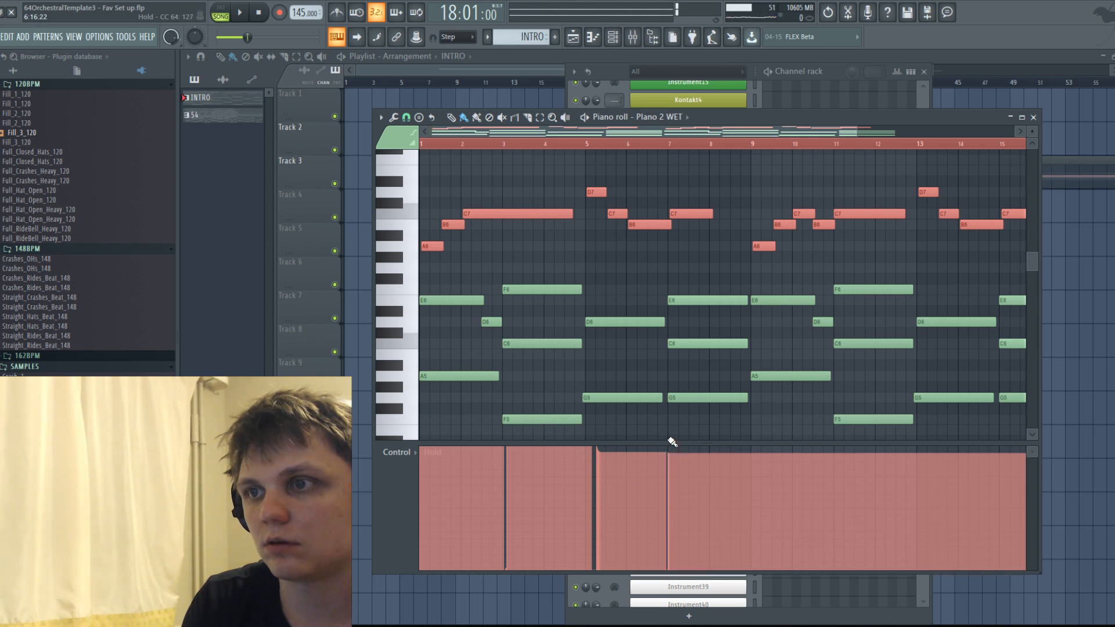
{"action": "left_click", "coordinate": [757, 567]}
{"action": "left_click_drag", "start_coordinate": [767, 450], "coordinate": [764, 439]}
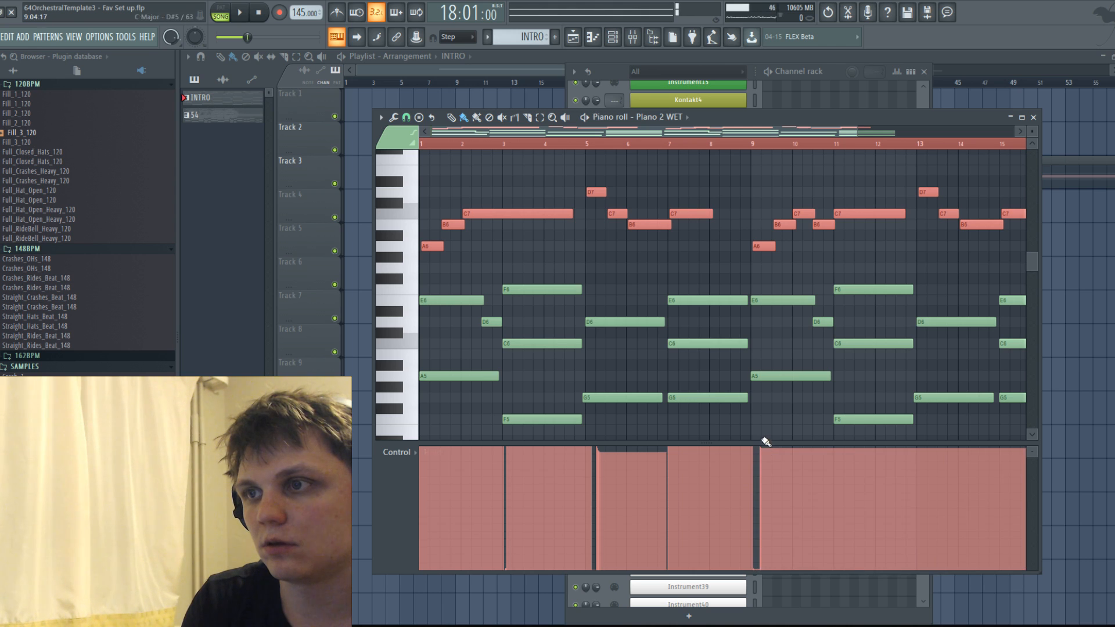
Draw the same brief Hold releases at the chord changes at bars 11, 13 and 15.
{"action": "left_click", "coordinate": [836, 572]}
{"action": "left_click_drag", "start_coordinate": [839, 499], "coordinate": [844, 445]}
{"action": "left_click", "coordinate": [921, 566]}
{"action": "left_click_drag", "start_coordinate": [928, 465], "coordinate": [927, 451]}
{"action": "left_click_drag", "start_coordinate": [741, 133], "coordinate": [865, 137]}
{"action": "left_click", "coordinate": [828, 570]}
{"action": "left_click_drag", "start_coordinate": [828, 462], "coordinate": [831, 434]}
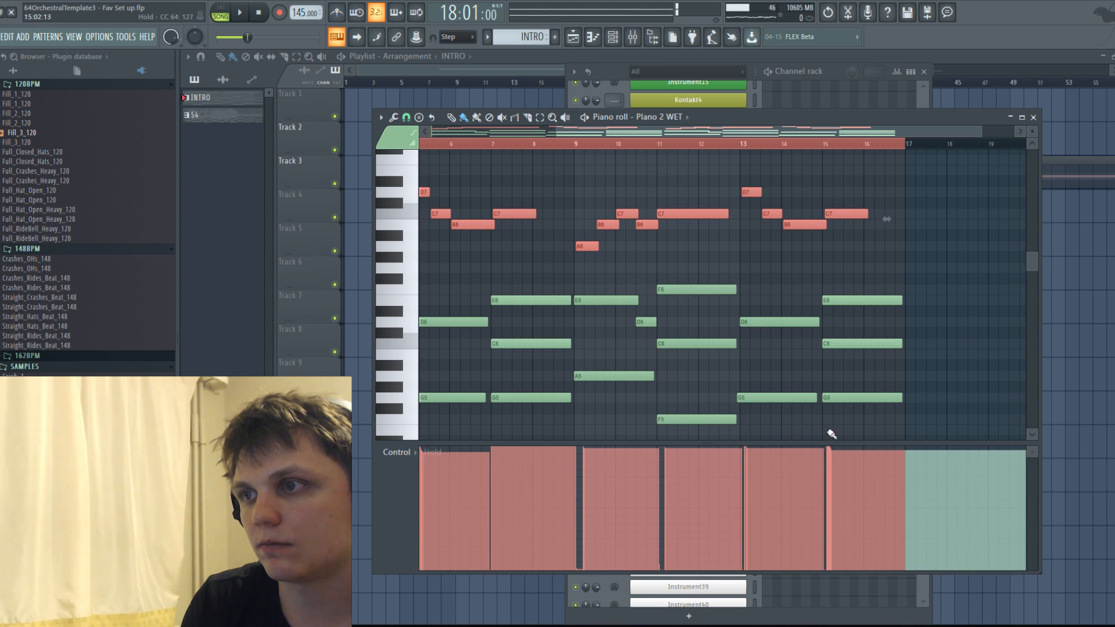
Listen to the start of the intro with the Hold automation and select all the melody notes above the chords.
{"action": "key", "text": "space"}
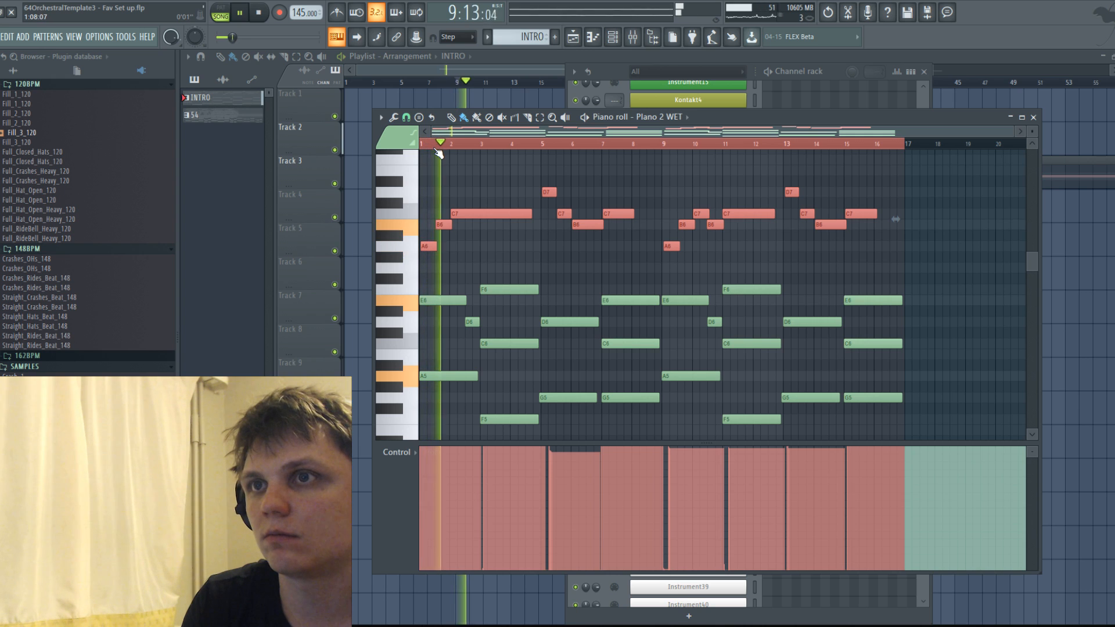
{"action": "scroll", "coordinate": [498, 246], "scroll_direction": "up", "scroll_amount": 1, "text": "ctrl"}
{"action": "left_click_drag", "start_coordinate": [498, 246], "coordinate": [428, 204], "text": "ctrl"}
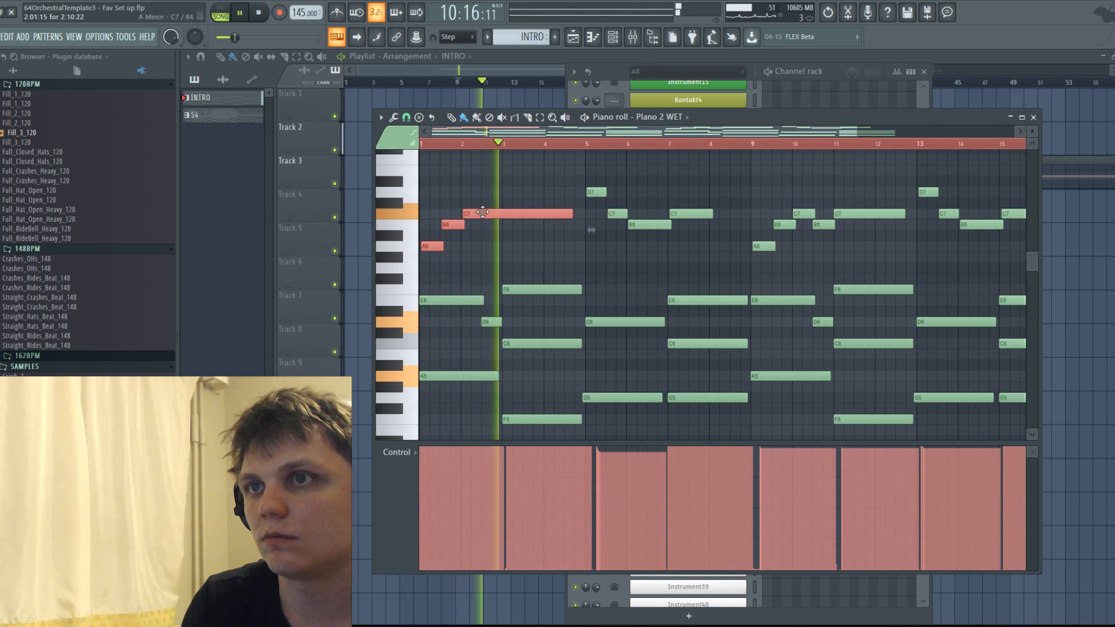
{"action": "scroll", "coordinate": [498, 208], "scroll_direction": "down", "scroll_amount": 1, "text": "ctrl"}
{"action": "key", "text": "space"}
{"action": "left_click_drag", "start_coordinate": [412, 158], "coordinate": [907, 249], "text": "ctrl"}
{"action": "scroll", "coordinate": [493, 169], "scroll_direction": "up", "scroll_amount": 3}
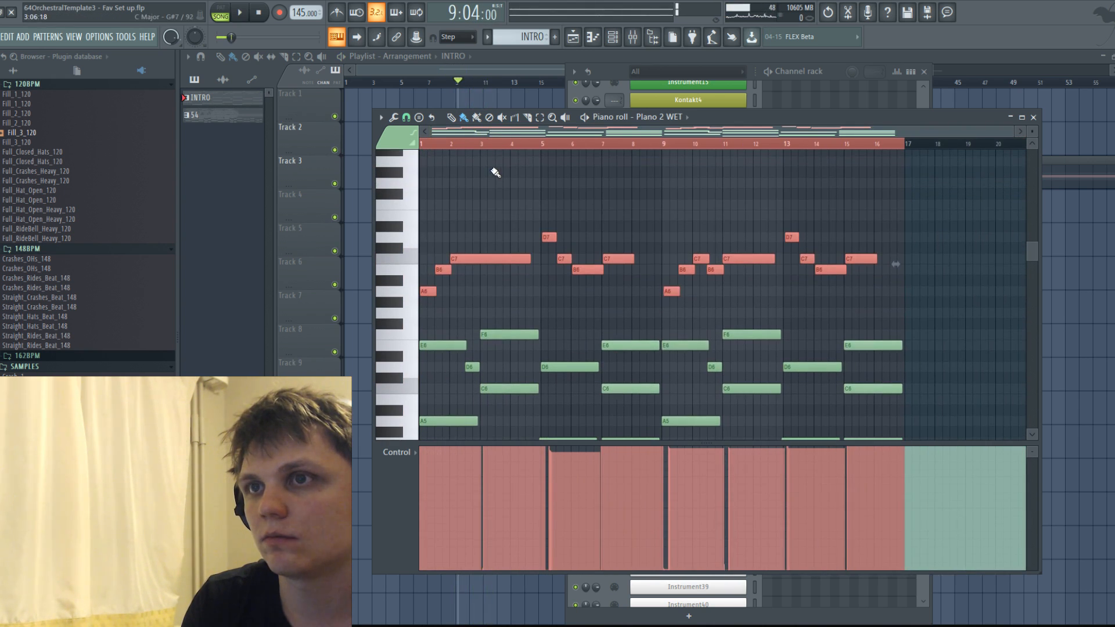
Play the intro with note velocities shown in the control lane and save the project.
{"action": "key", "text": "space"}
{"action": "scroll", "coordinate": [549, 177], "scroll_direction": "down", "scroll_amount": 3, "text": "alt"}
{"action": "scroll", "coordinate": [551, 178], "scroll_direction": "down", "scroll_amount": 3}
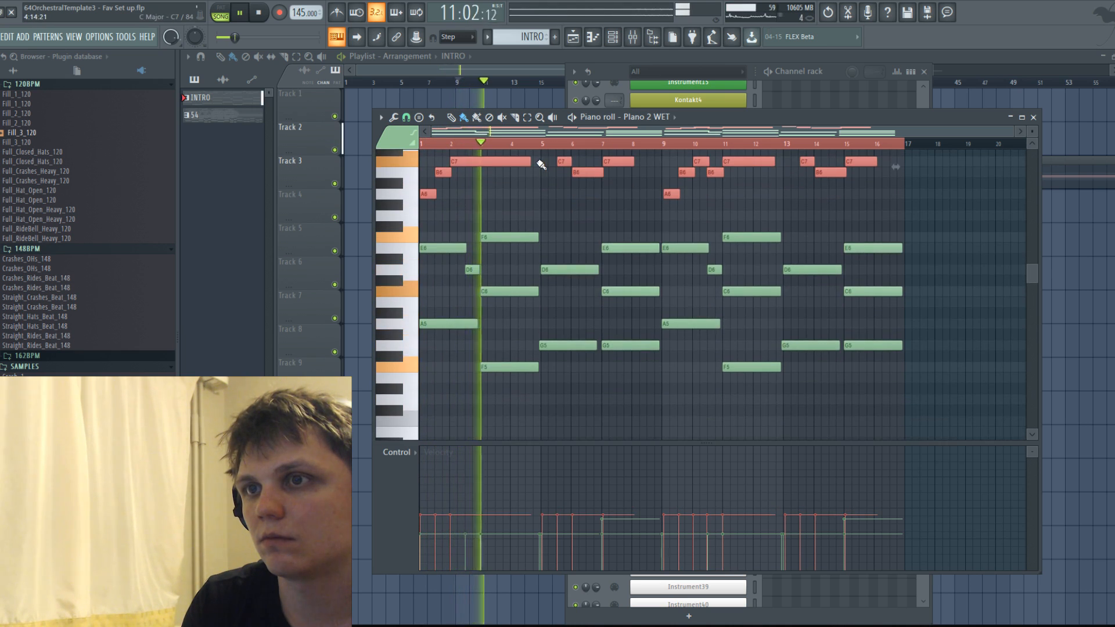
{"action": "left_click", "coordinate": [1, 37]}
{"action": "left_click", "coordinate": [5, 91]}
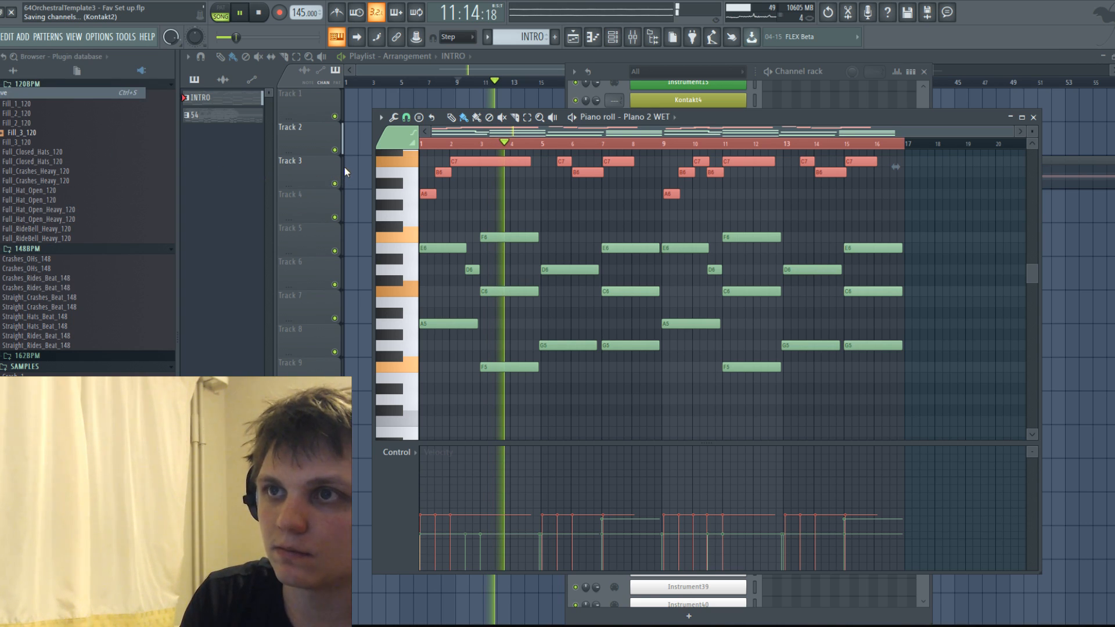
Stop playback and switch the piano roll to the Piano 3 DRY channel.
{"action": "key", "text": "space"}
{"action": "left_click", "coordinate": [667, 117]}
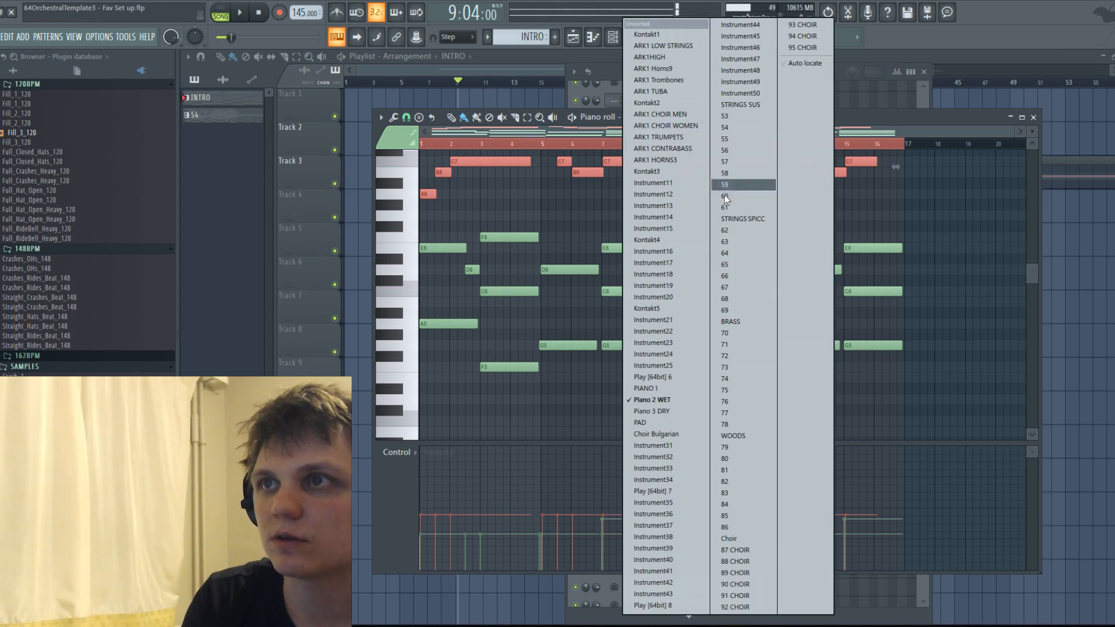
{"action": "left_click", "coordinate": [673, 411]}
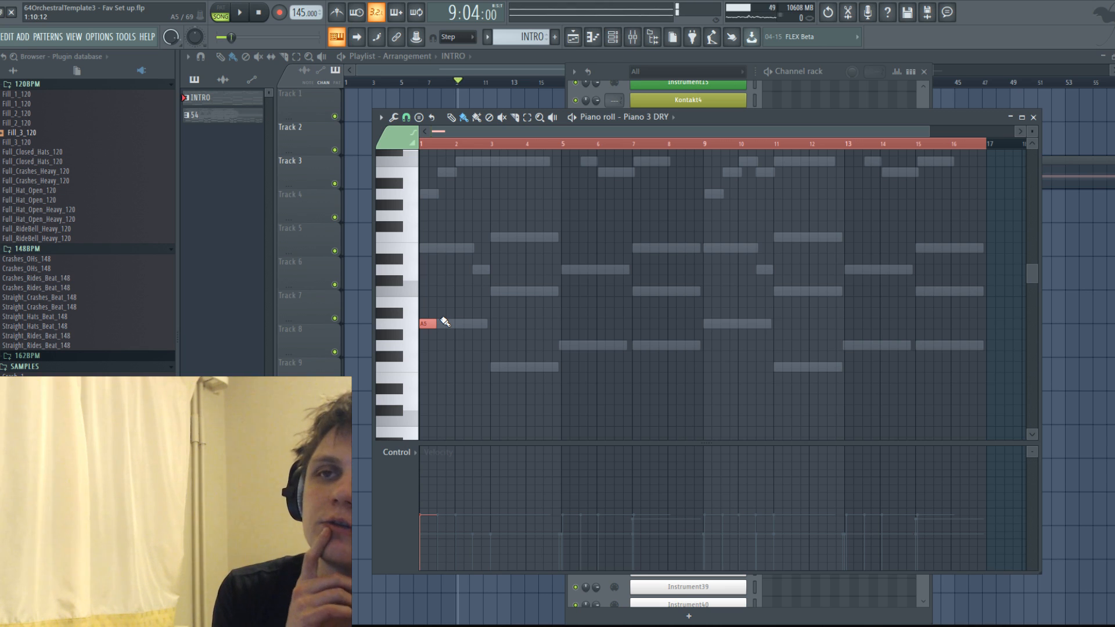
Listen to the start of the intro and remove the short A5 note at the beginning of Piano 3 DRY.
{"action": "key", "text": "space"}
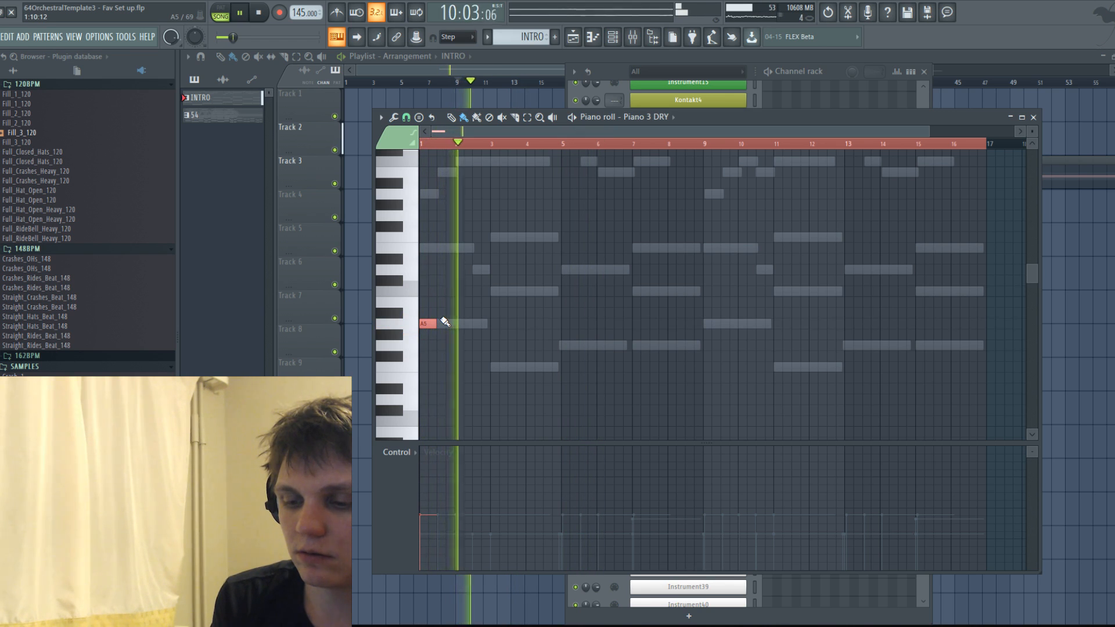
{"action": "key", "text": "space"}
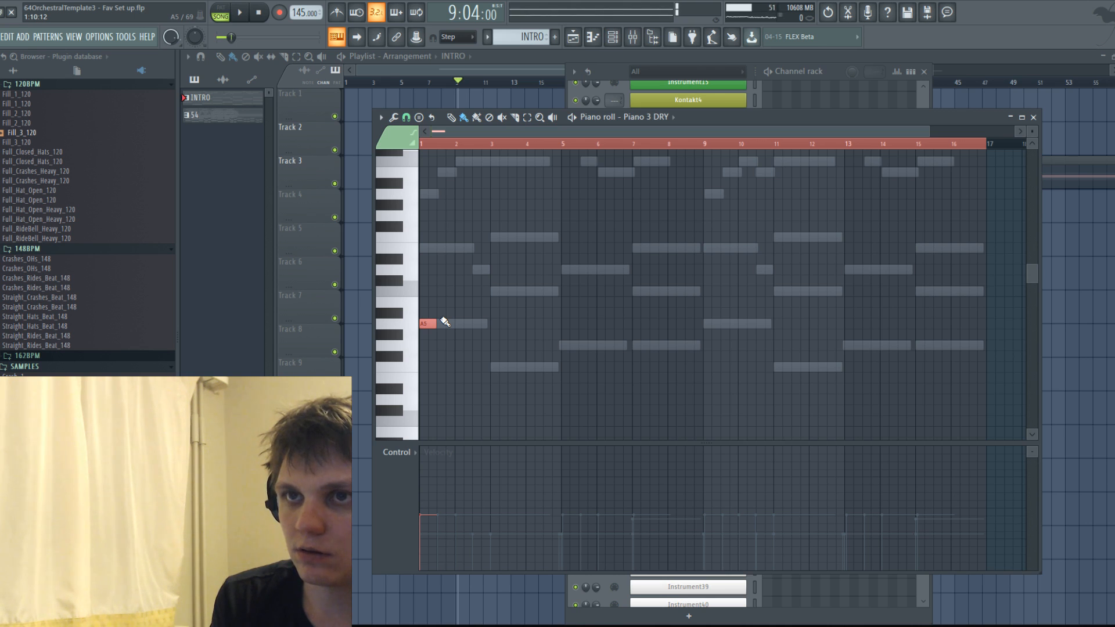
{"action": "scroll", "coordinate": [529, 151], "scroll_direction": "up", "scroll_amount": 2}
{"action": "left_click_drag", "start_coordinate": [513, 132], "coordinate": [325, 128]}
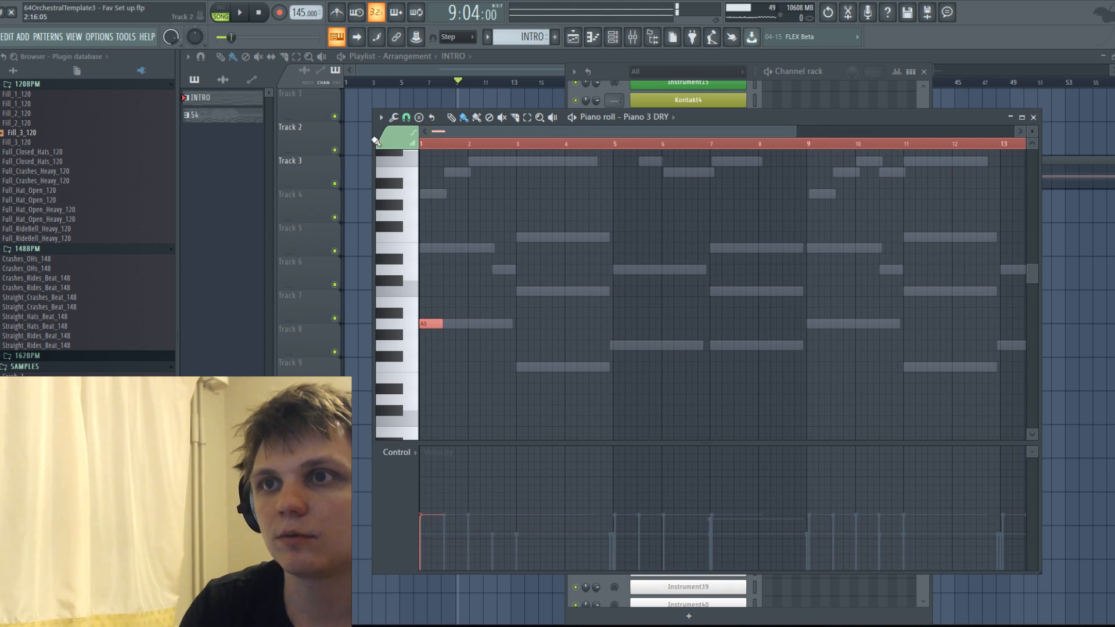
{"action": "scroll", "coordinate": [428, 325], "scroll_direction": "up", "scroll_amount": 2}
{"action": "left_click", "coordinate": [450, 324]}
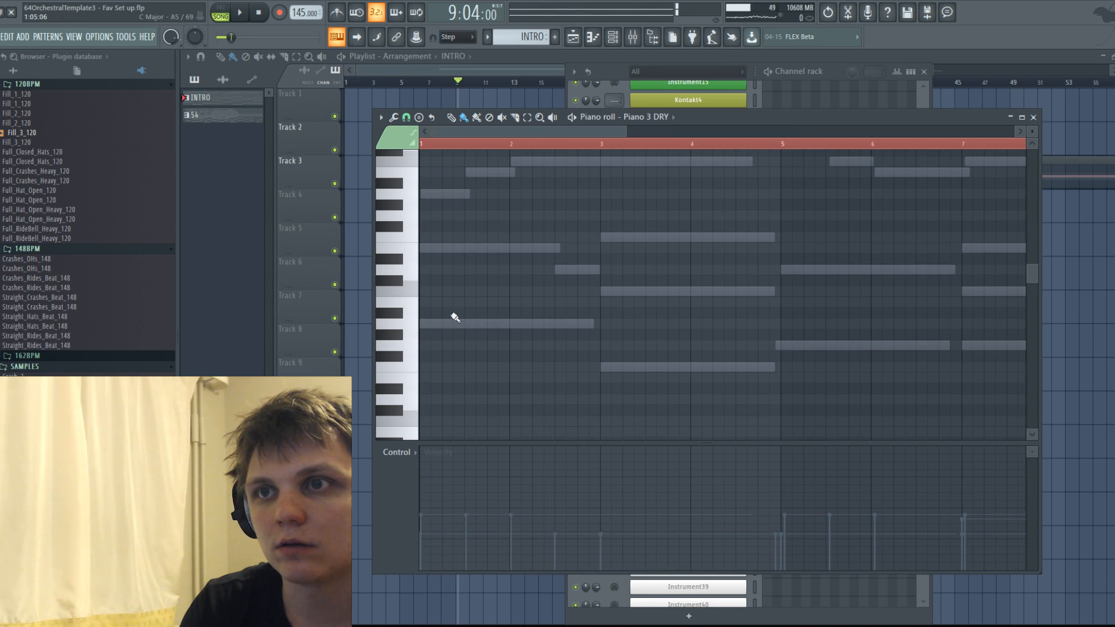
{"action": "scroll", "coordinate": [518, 251], "scroll_direction": "down", "scroll_amount": 3}
{"action": "scroll", "coordinate": [487, 242], "scroll_direction": "down", "scroll_amount": 2}
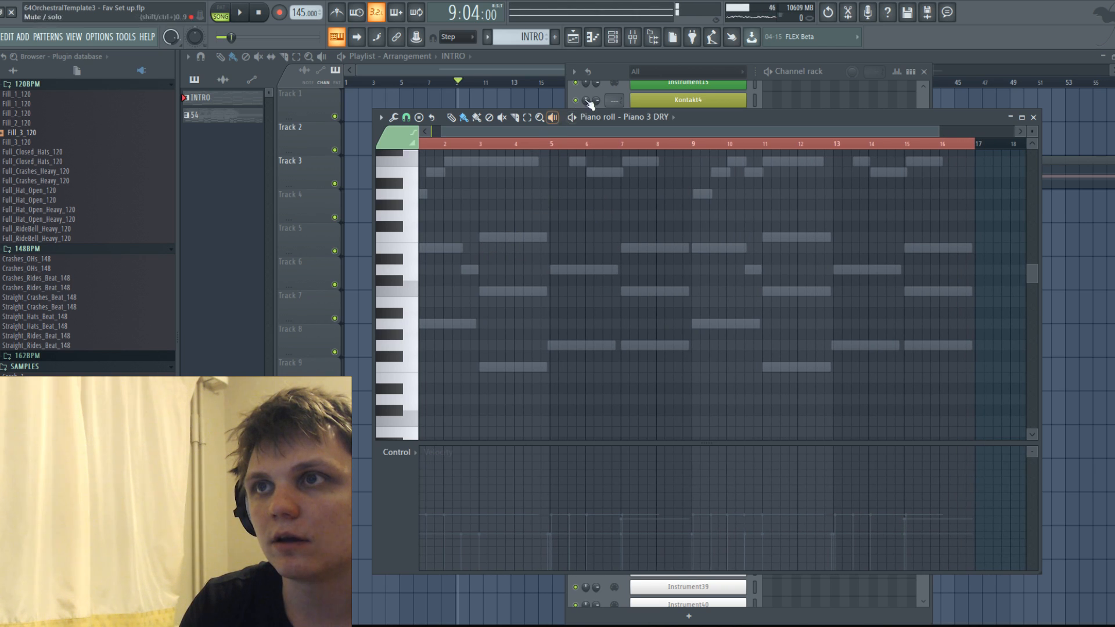
Copy the repeated short Piano 2 WET notes from pattern 54 into the INTRO pattern's Piano 3 DRY channel.
{"action": "left_click", "coordinate": [572, 36]}
{"action": "double_click", "coordinate": [697, 176]}
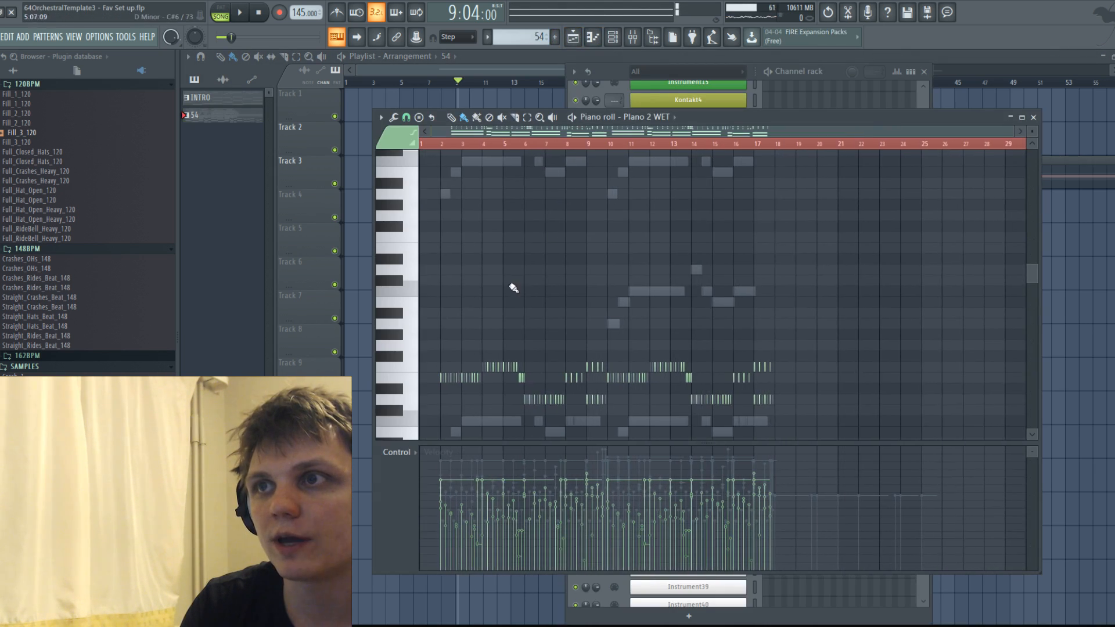
{"action": "left_click_drag", "start_coordinate": [858, 326], "coordinate": [417, 147]}
{"action": "left_click", "coordinate": [573, 37]}
{"action": "double_click", "coordinate": [506, 145]}
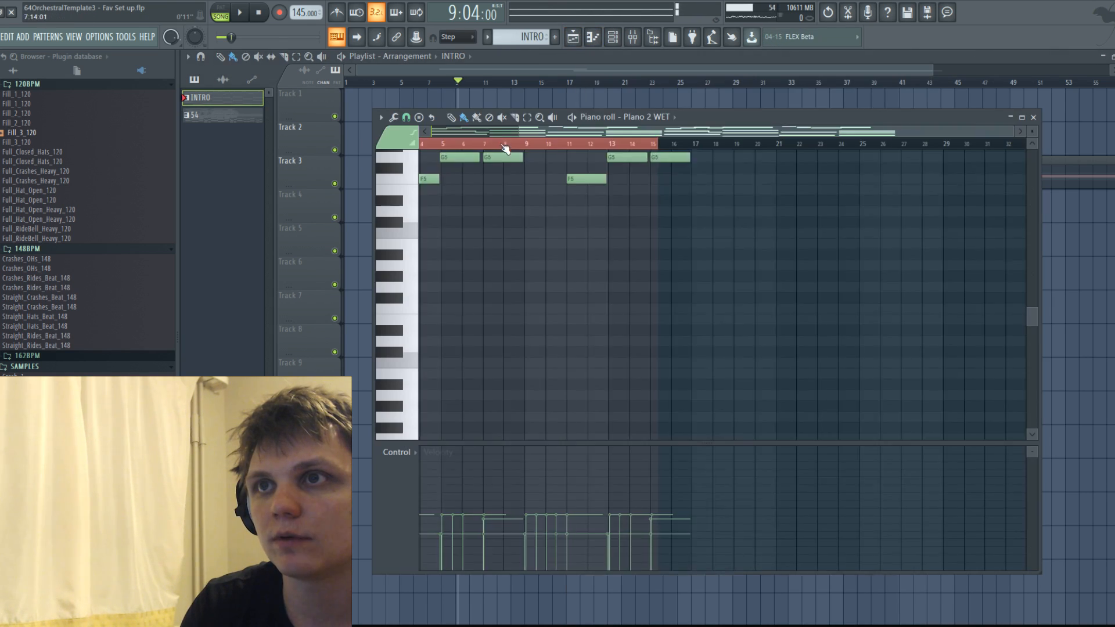
{"action": "scroll", "coordinate": [545, 172], "scroll_direction": "up", "scroll_amount": 2}
{"action": "left_click", "coordinate": [650, 119]}
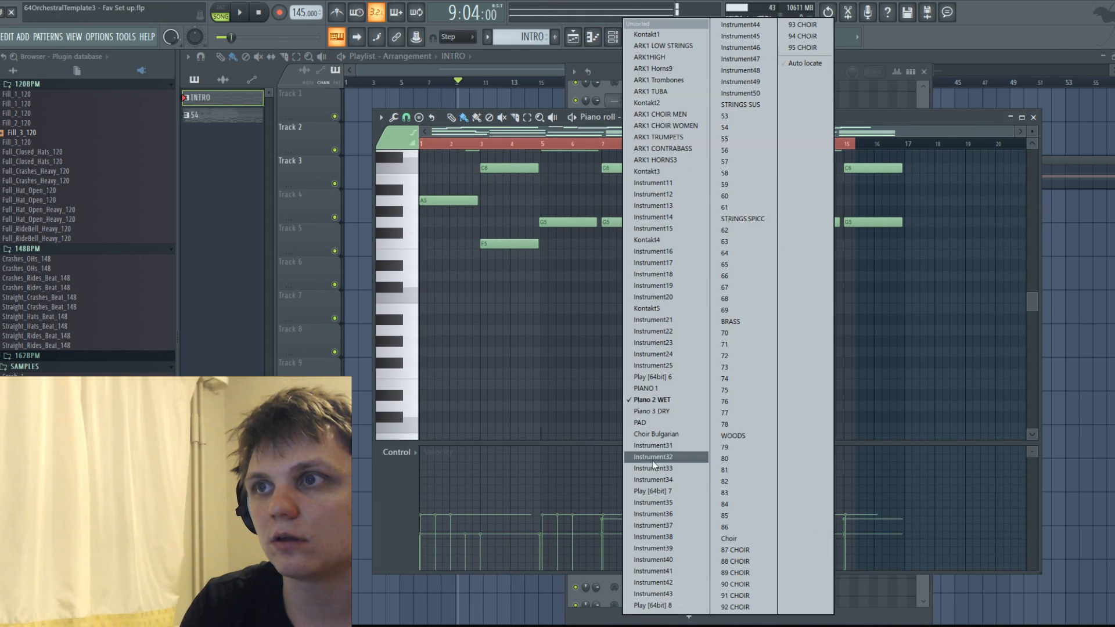
{"action": "left_click", "coordinate": [668, 409]}
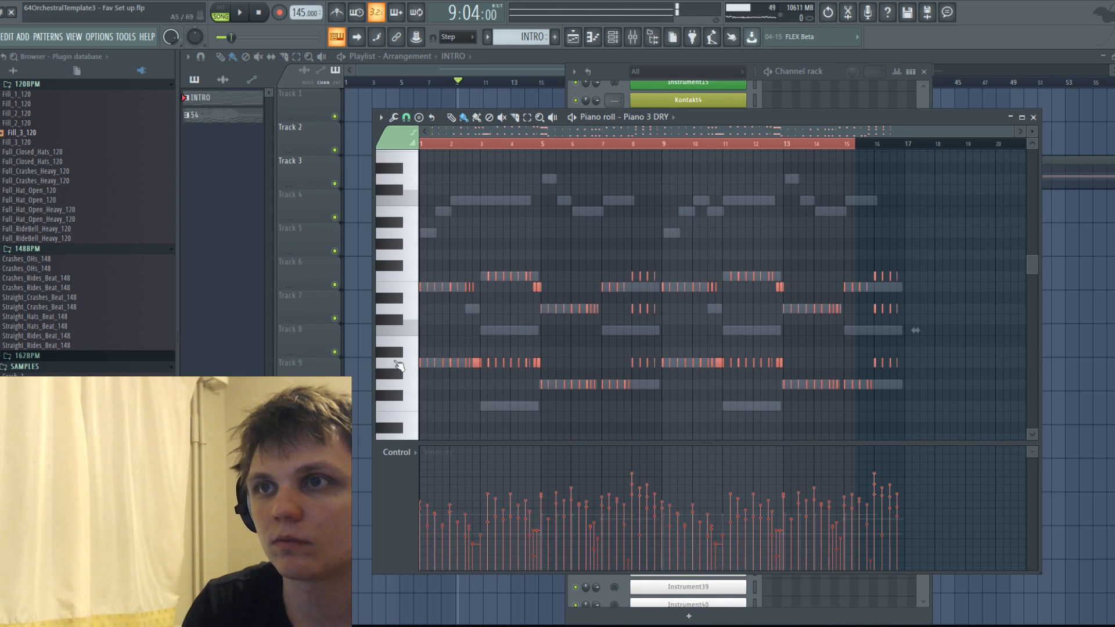
Open Piano 3 DRY's Hold controller events in the piano roll and fill the lane at full value.
{"action": "left_click", "coordinate": [751, 90]}
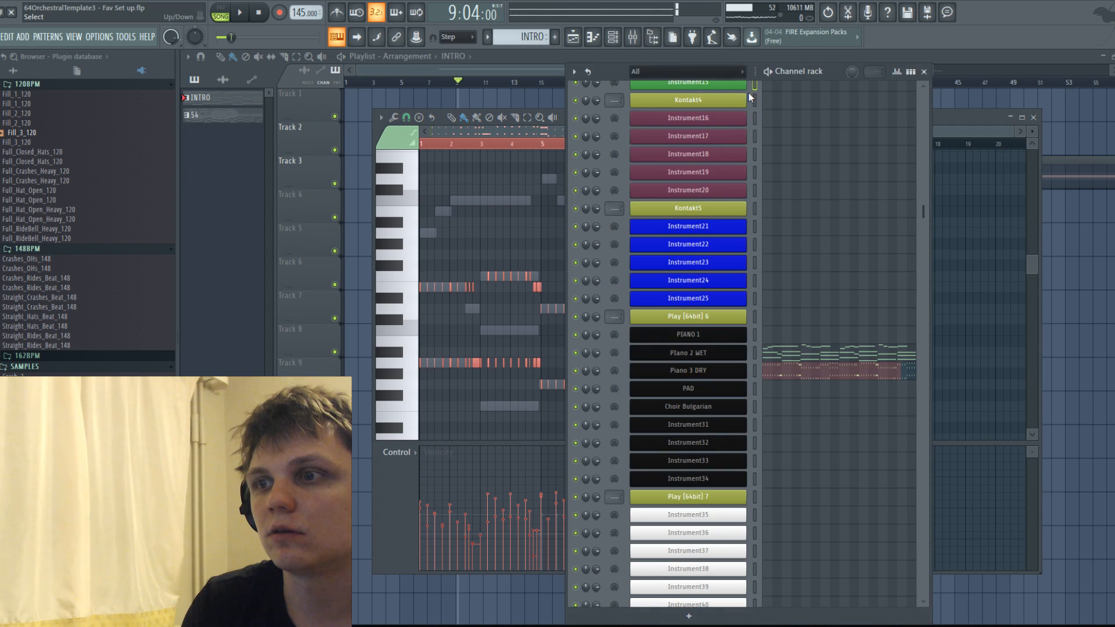
{"action": "left_click", "coordinate": [719, 373]}
{"action": "right_click", "coordinate": [679, 346]}
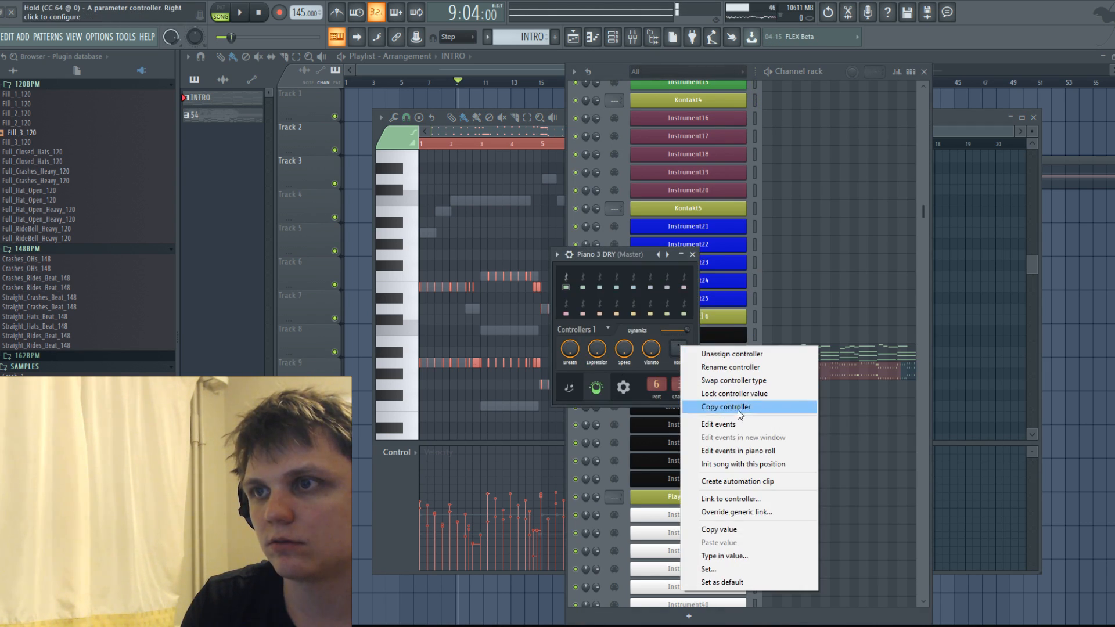
{"action": "left_click", "coordinate": [739, 450]}
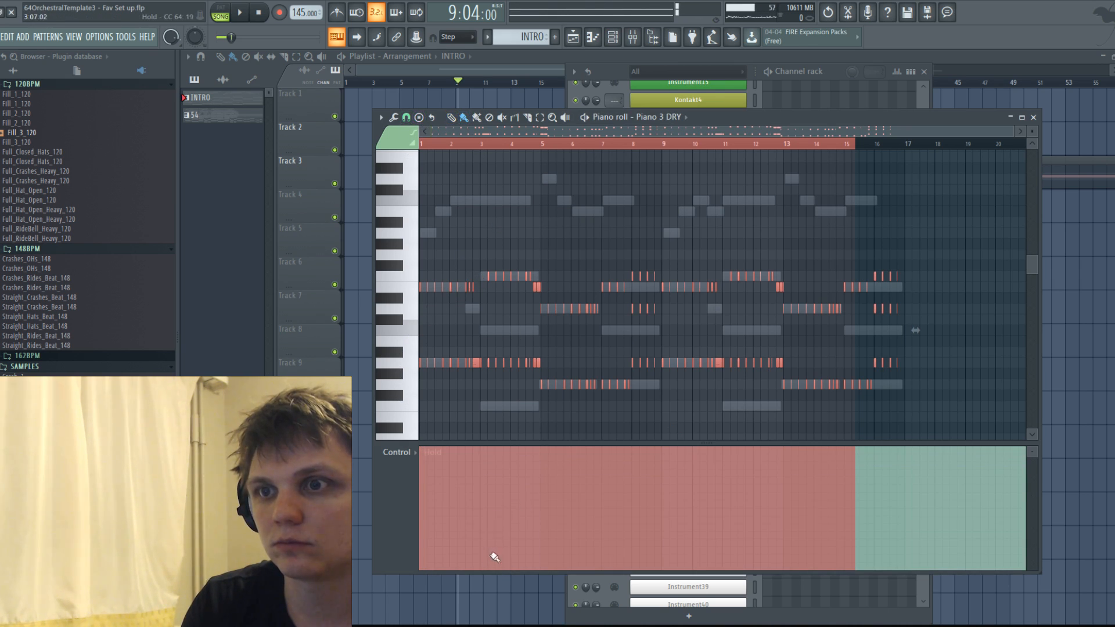
Draw brief releases in Piano 3 DRY's Hold lane at the chord changes at bars 3, 5, 7 and 9.
{"action": "left_click", "coordinate": [486, 572]}
{"action": "left_click", "coordinate": [486, 450]}
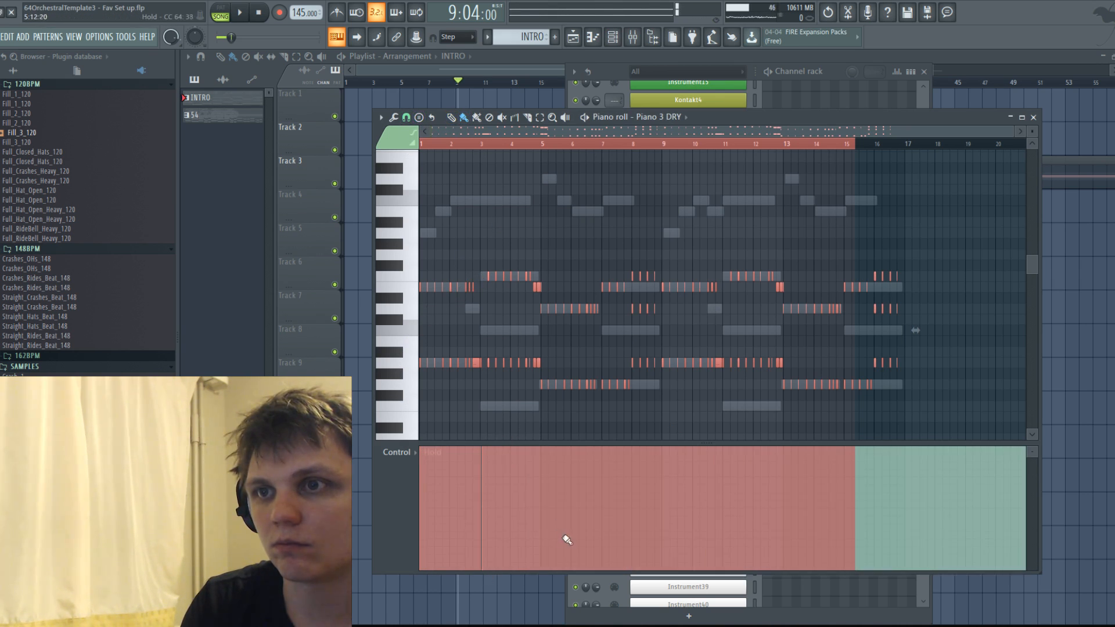
{"action": "left_click", "coordinate": [545, 575]}
{"action": "left_click", "coordinate": [587, 509]}
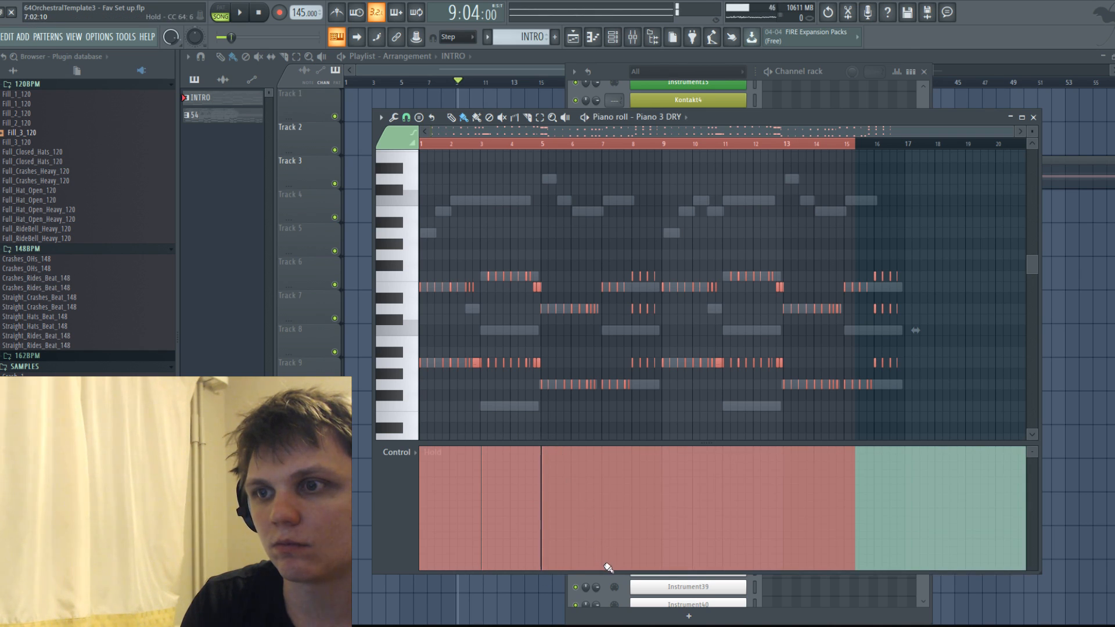
{"action": "left_click", "coordinate": [605, 567]}
{"action": "left_click", "coordinate": [606, 446]}
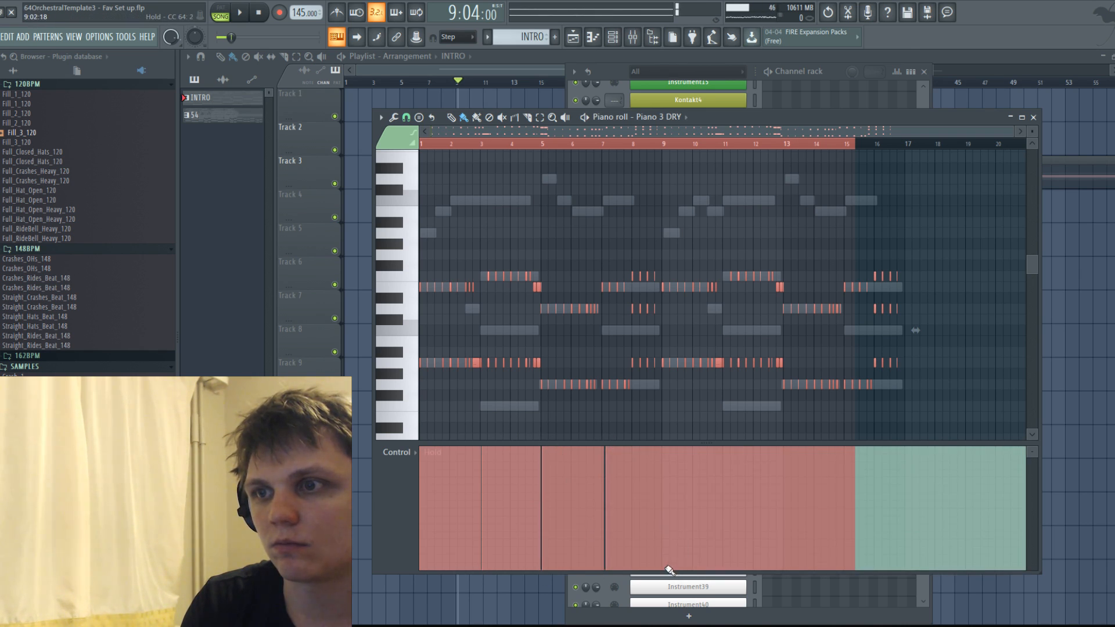
{"action": "left_click", "coordinate": [666, 573]}
{"action": "left_click", "coordinate": [669, 446]}
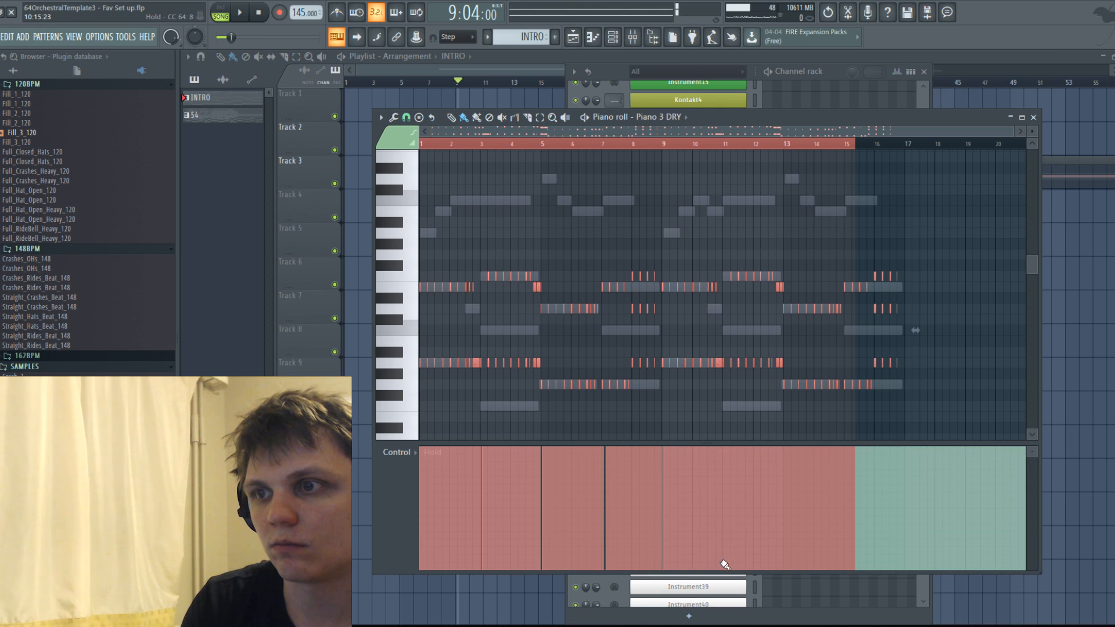
Draw brief Hold releases for Piano 3 DRY at bars 11, 13 and 15 and end the Hold at bar 17.
{"action": "left_click", "coordinate": [725, 573]}
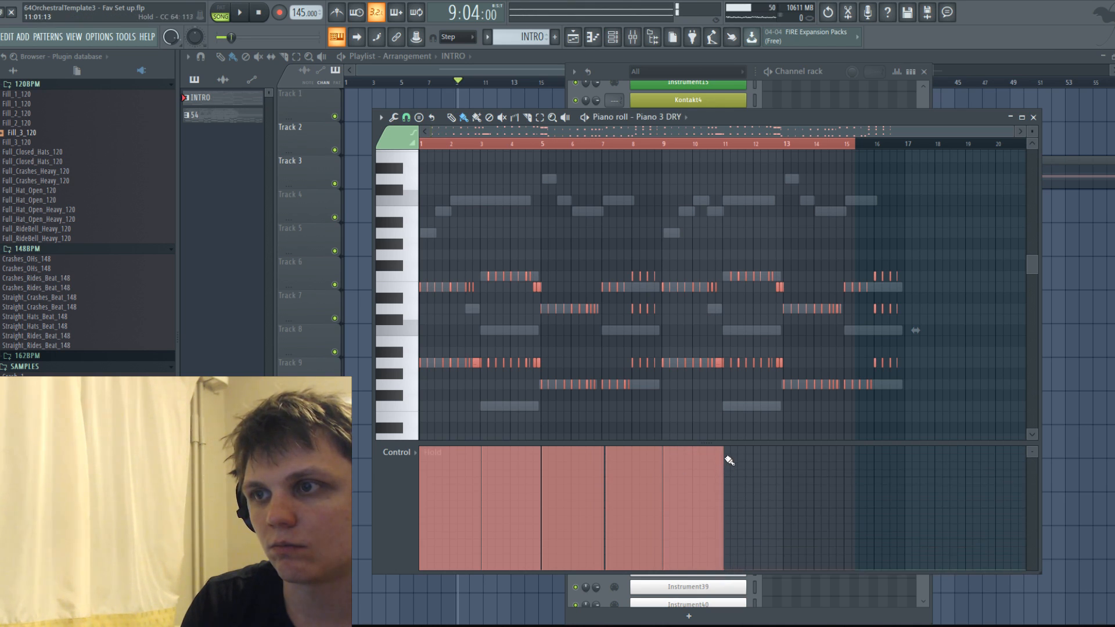
{"action": "left_click", "coordinate": [728, 446]}
{"action": "left_click", "coordinate": [791, 572]}
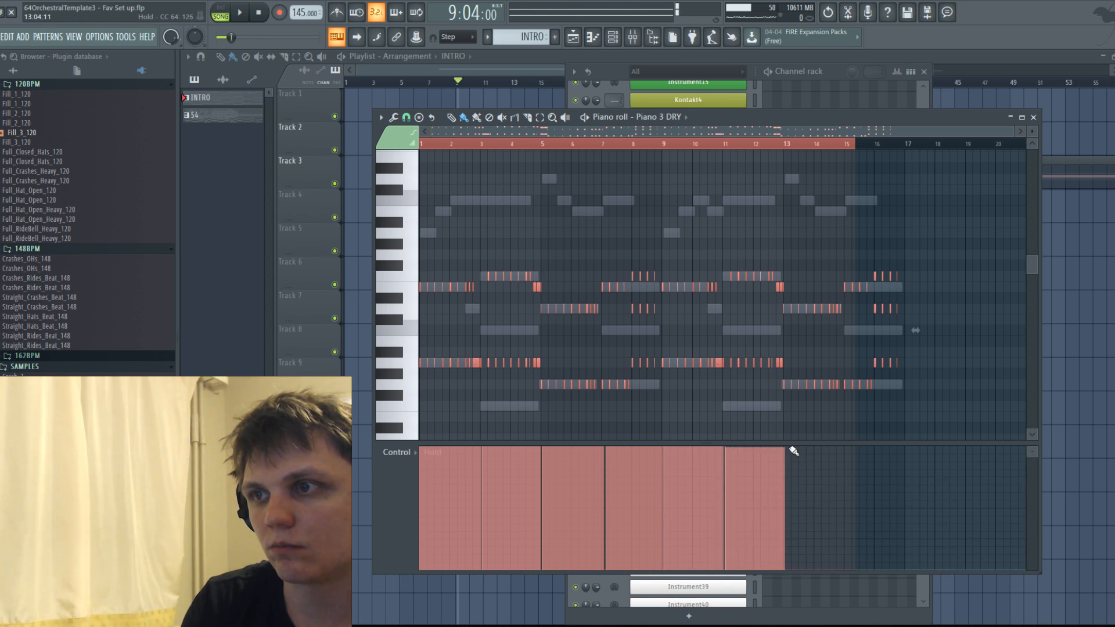
{"action": "left_click", "coordinate": [793, 451]}
{"action": "left_click", "coordinate": [845, 572]}
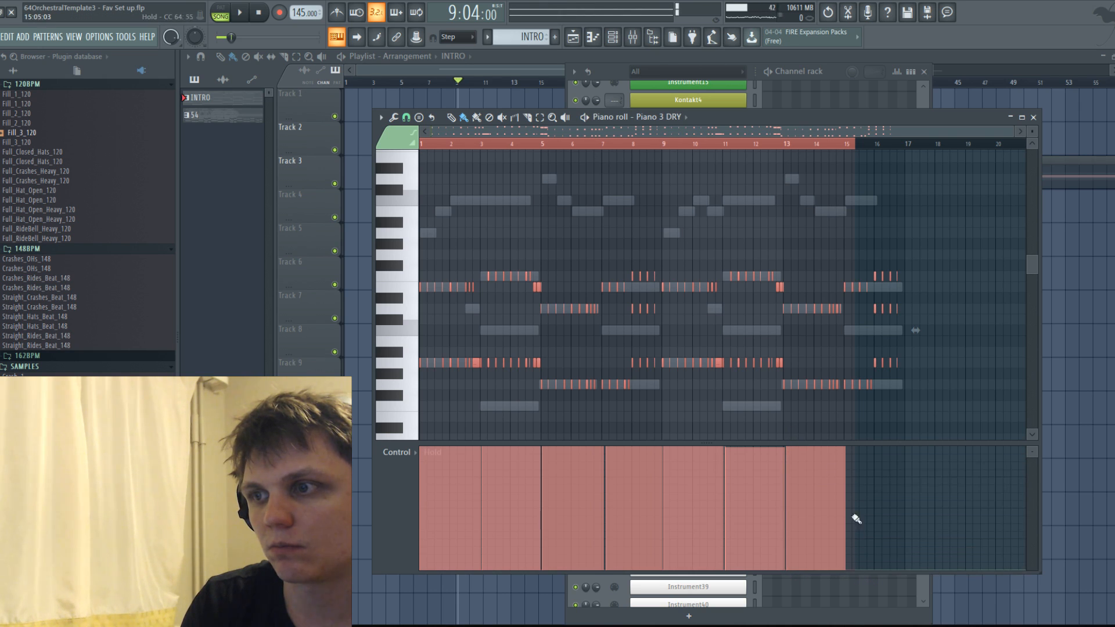
{"action": "left_click", "coordinate": [852, 450]}
{"action": "left_click", "coordinate": [909, 570]}
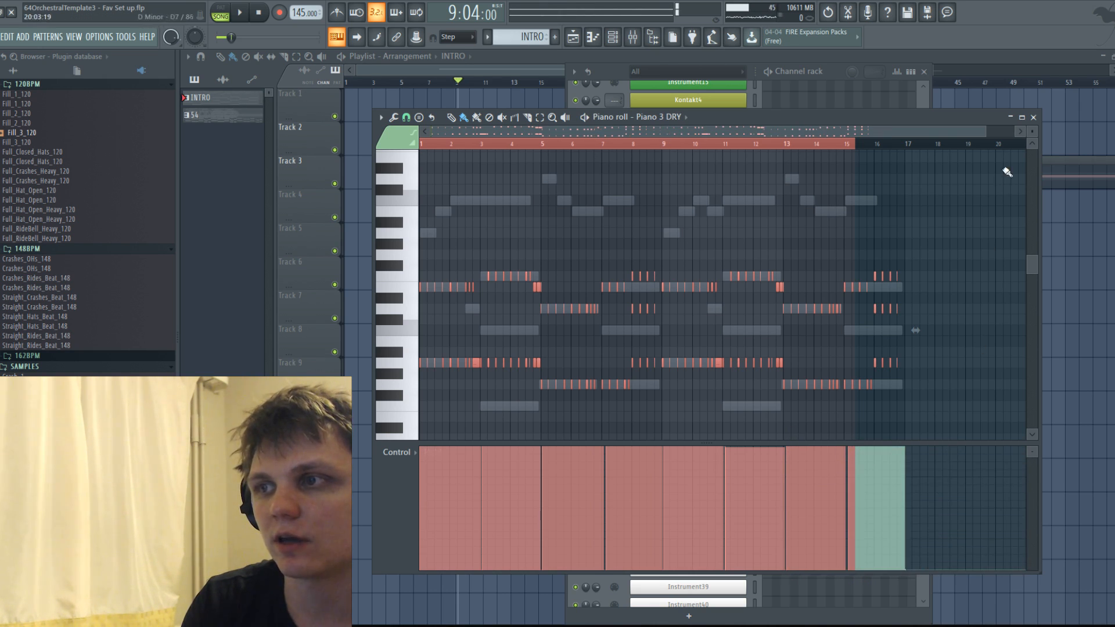
In the playlist, fit the INTRO clip on Track 2 to about 16 bars and move its start to about bar 7.
{"action": "left_click", "coordinate": [1033, 117]}
{"action": "key", "text": "F12"}
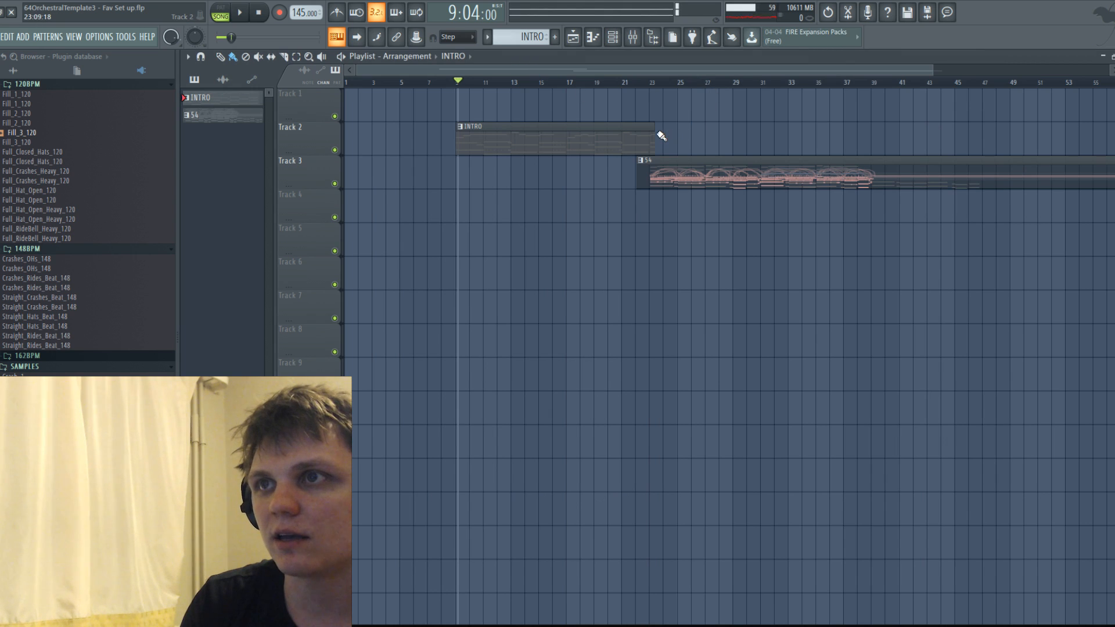
{"action": "left_click_drag", "start_coordinate": [653, 133], "coordinate": [769, 134]}
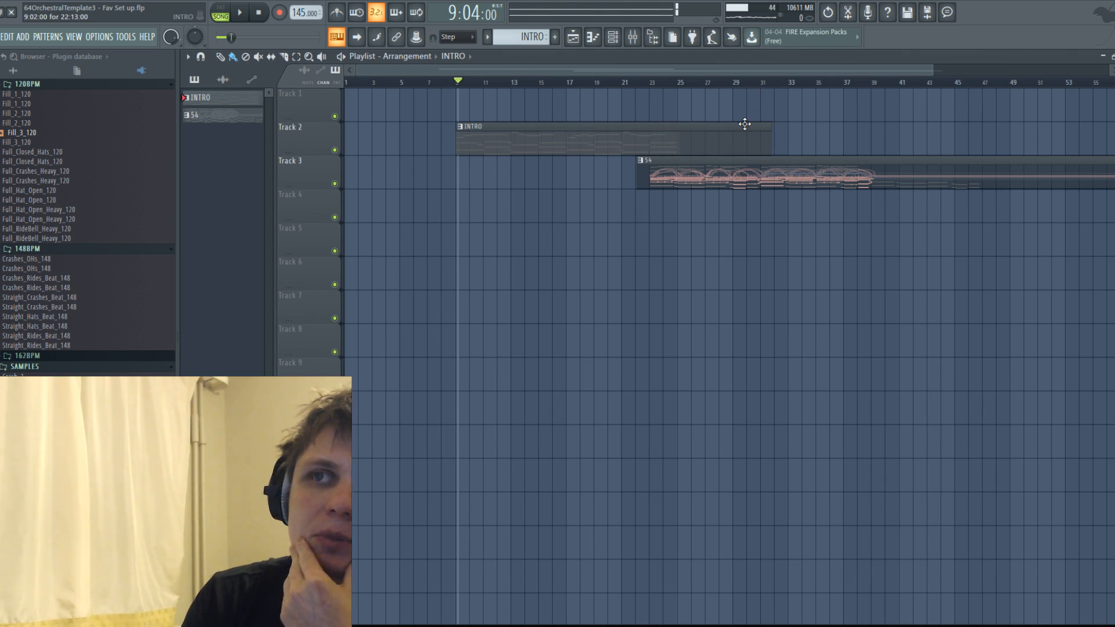
{"action": "key", "text": "ctrl+b"}
{"action": "right_click", "coordinate": [801, 141]}
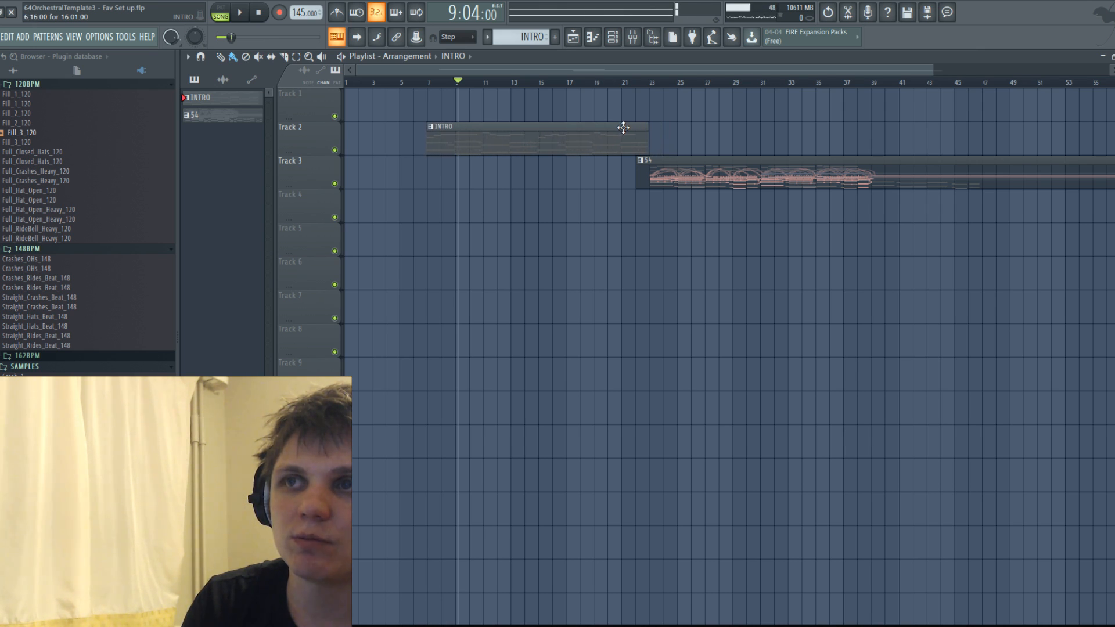
Play the arrangement from bar 6 to hear both piano layers of the INTRO together.
{"action": "left_click", "coordinate": [682, 167]}
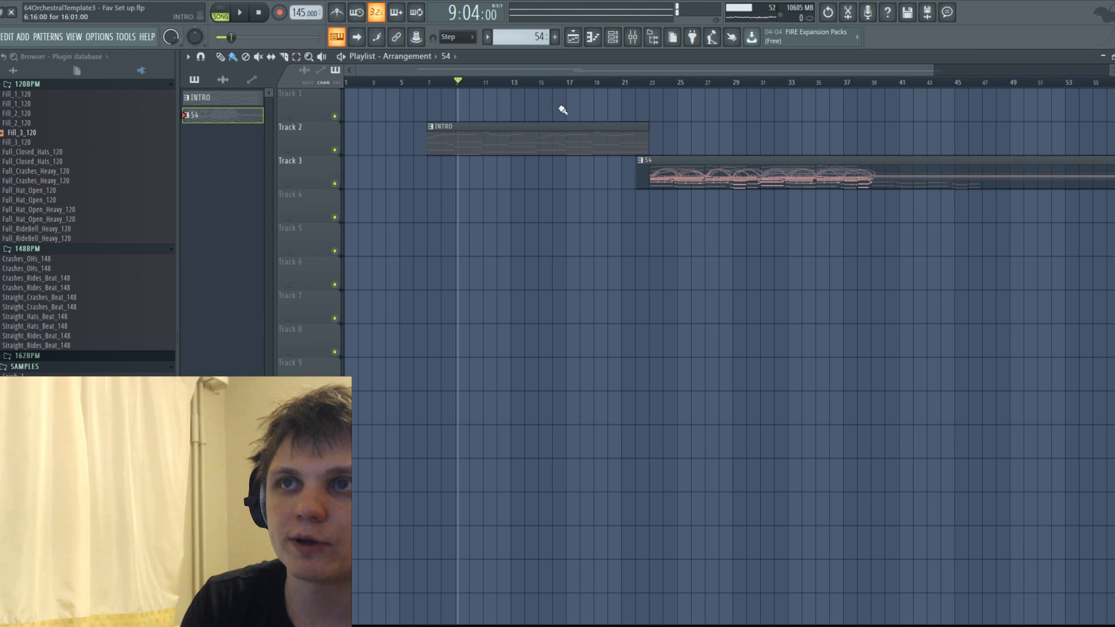
{"action": "left_click", "coordinate": [425, 83]}
{"action": "key", "text": "space"}
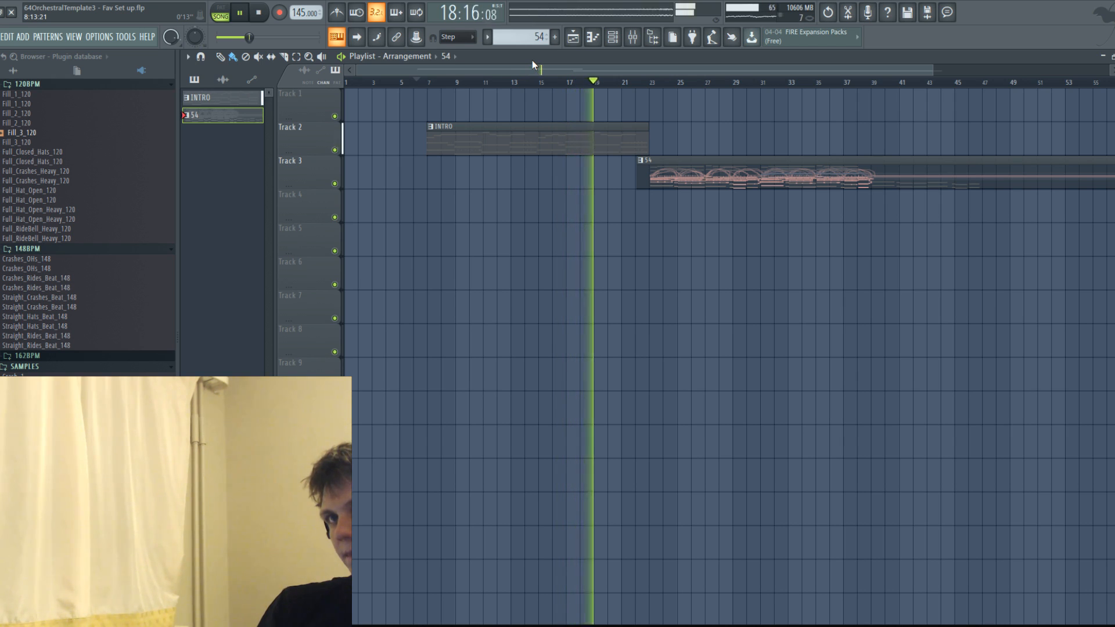
{"action": "key", "text": "space"}
Copy all Piano 3 DRY notes of the INTRO pattern and paste them into channel 66 one octave lower.
{"action": "double_click", "coordinate": [608, 130]}
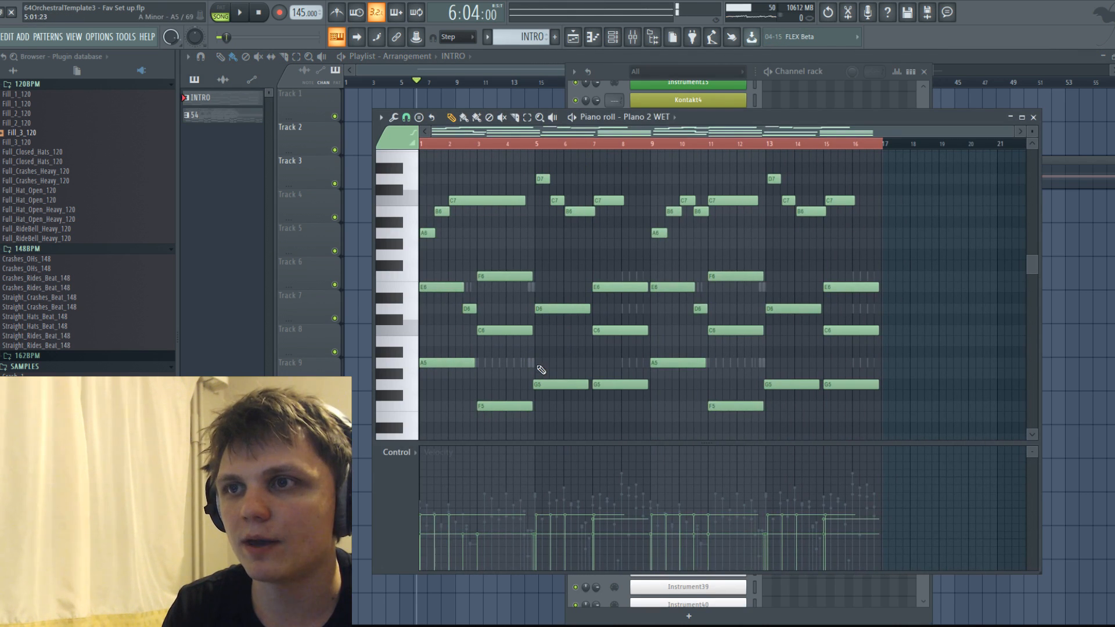
{"action": "right_click", "coordinate": [533, 366]}
{"action": "right_click", "coordinate": [533, 366]}
{"action": "key", "text": "ctrl+a"}
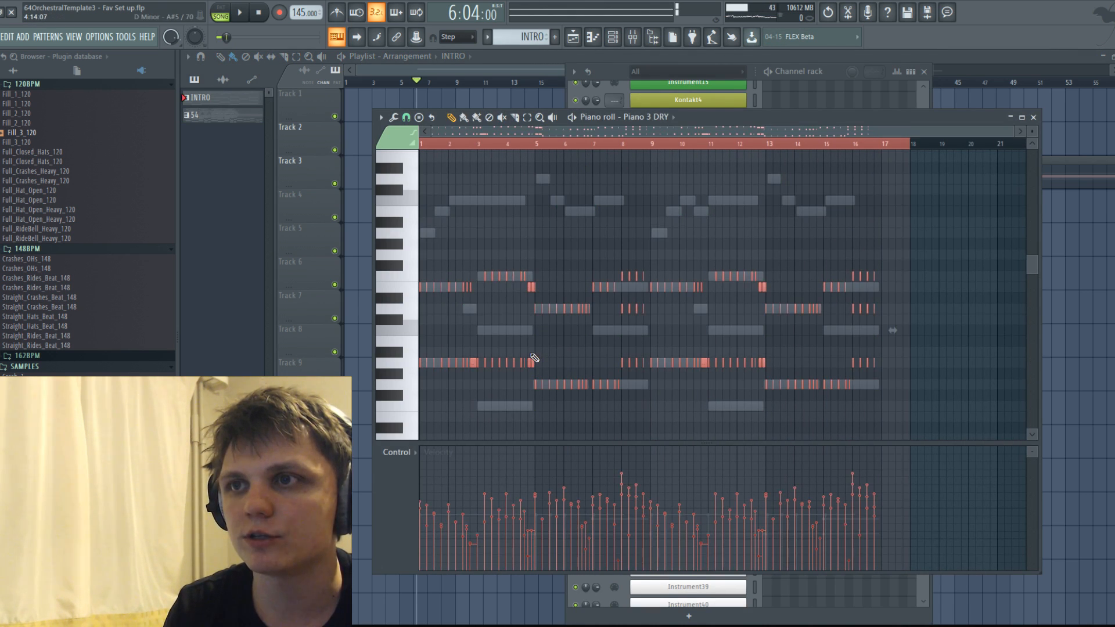
{"action": "left_click", "coordinate": [668, 119]}
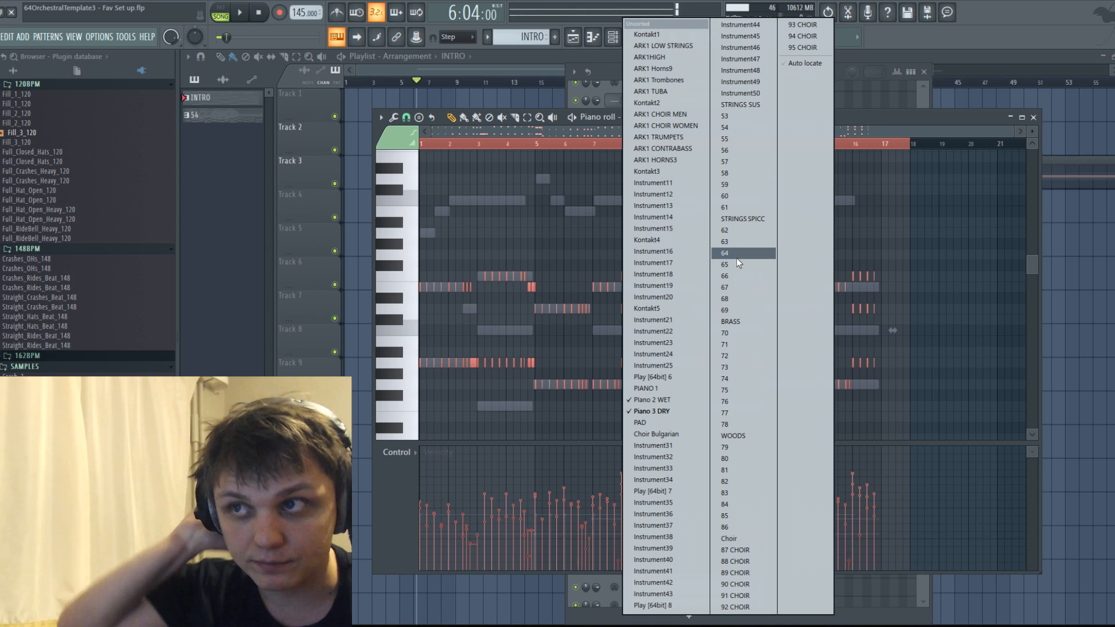
{"action": "left_click", "coordinate": [731, 276]}
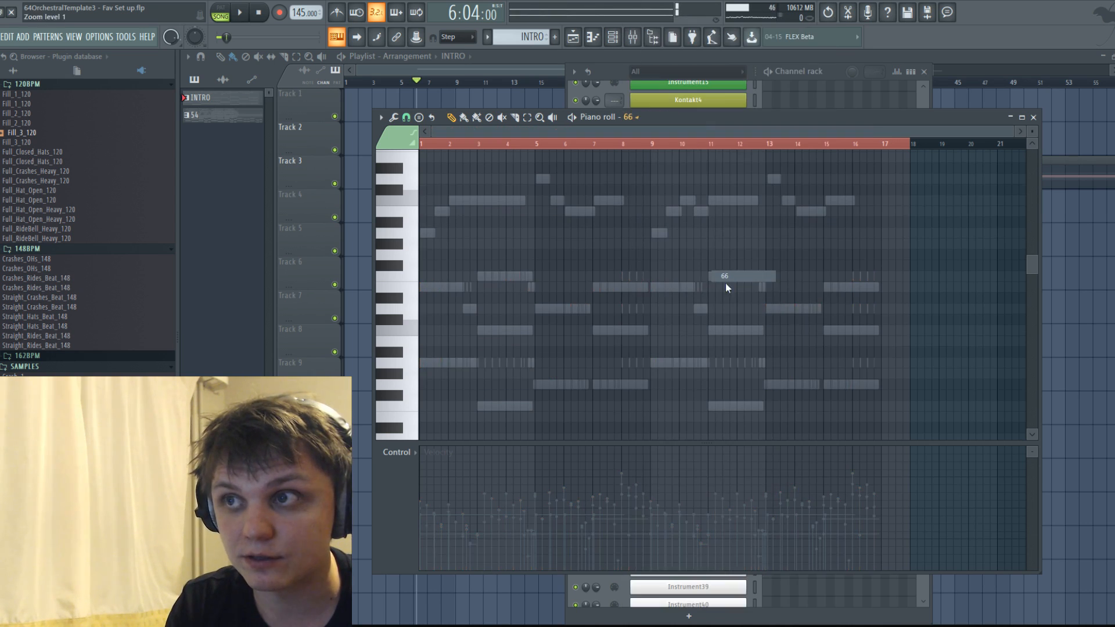
{"action": "key", "text": "ctrl+v"}
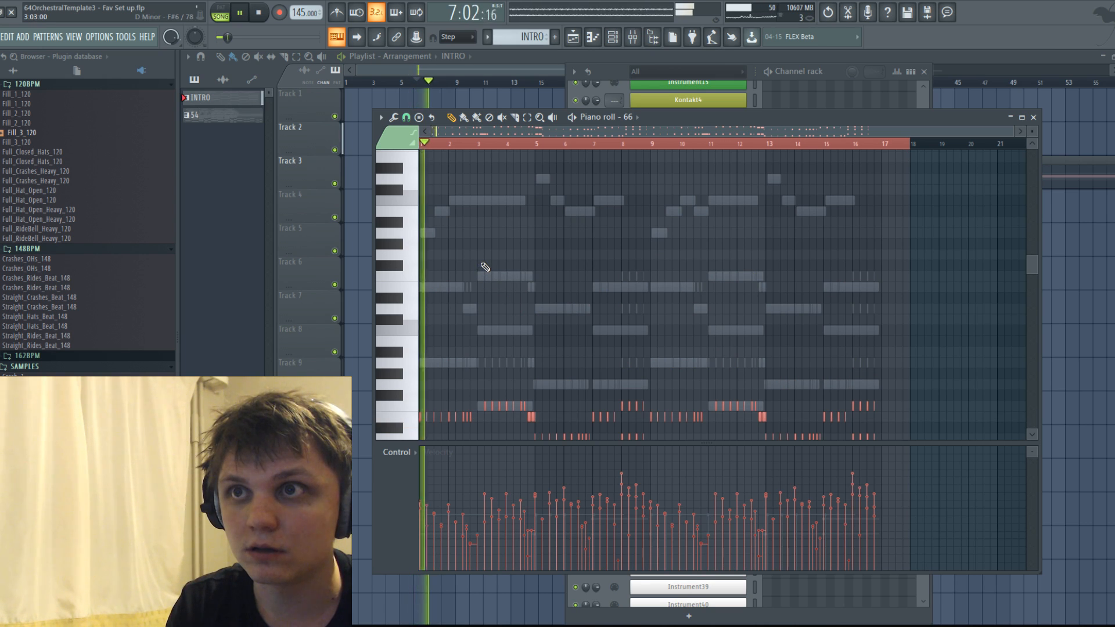
Lower the velocities of the pasted notes in channel 66 and play the INTRO through in the playlist.
{"action": "scroll", "coordinate": [511, 264], "scroll_direction": "down", "scroll_amount": 2}
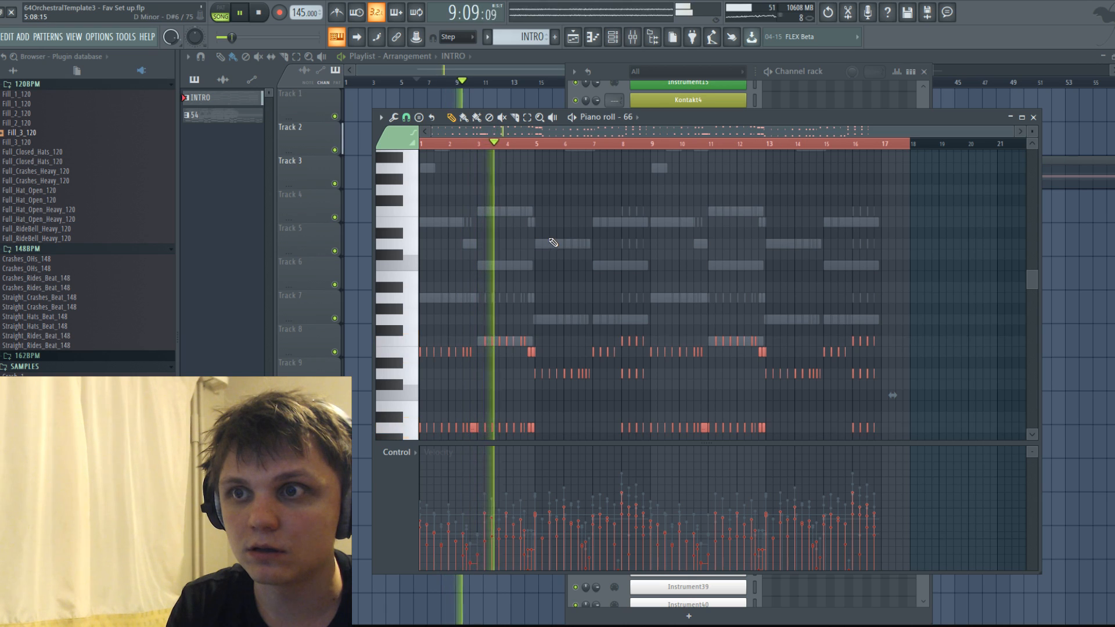
{"action": "scroll", "coordinate": [552, 246], "scroll_direction": "down", "scroll_amount": 1}
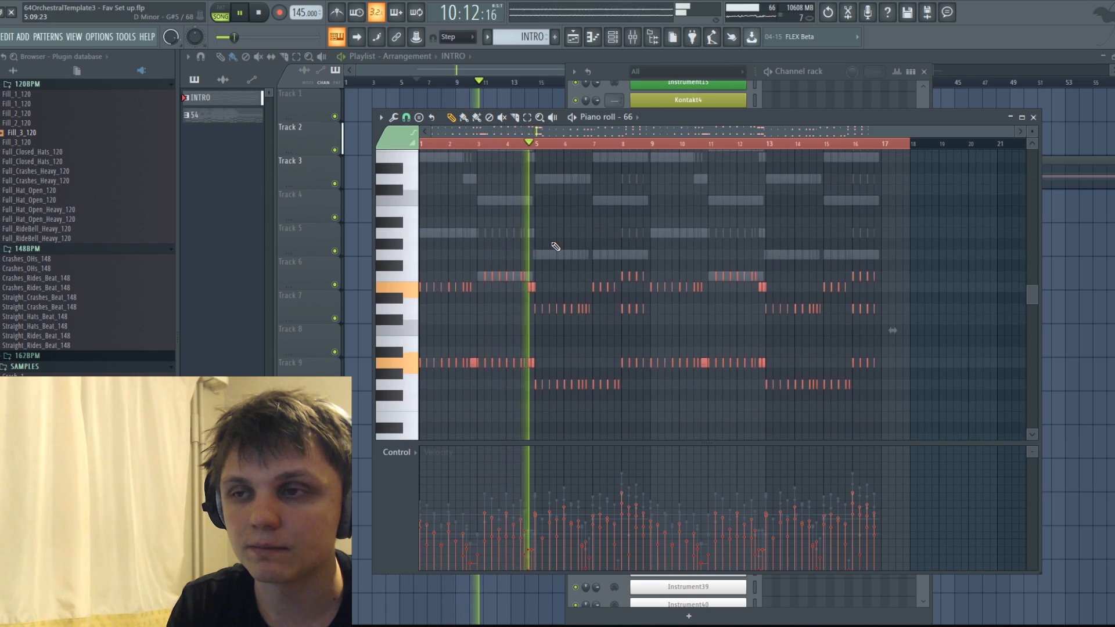
{"action": "scroll", "coordinate": [557, 246], "scroll_direction": "down", "scroll_amount": 1}
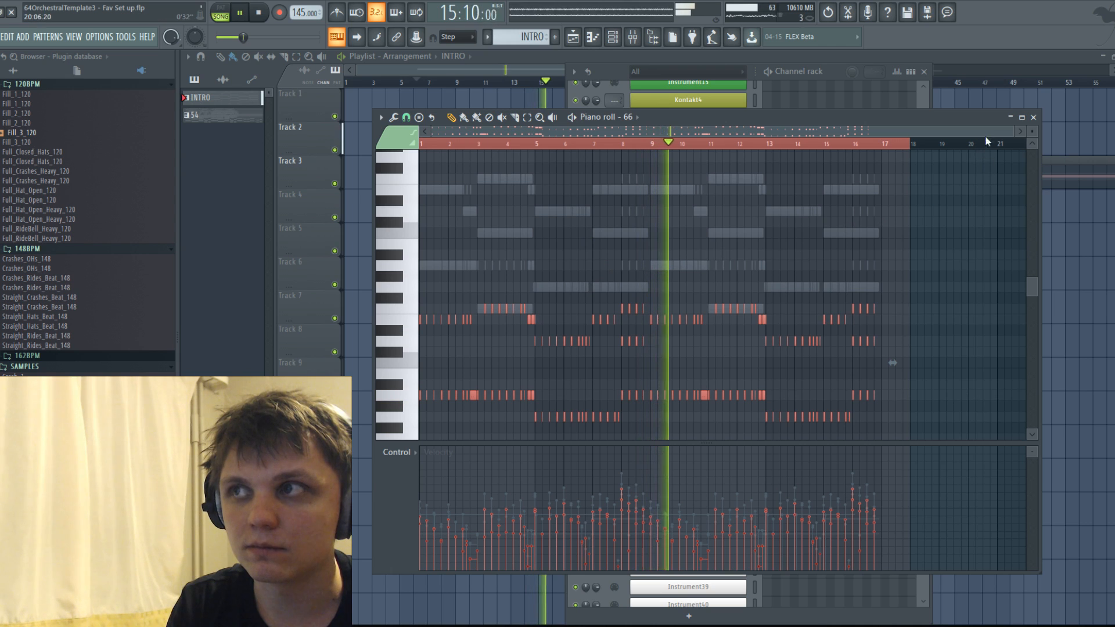
{"action": "left_click", "coordinate": [1033, 117]}
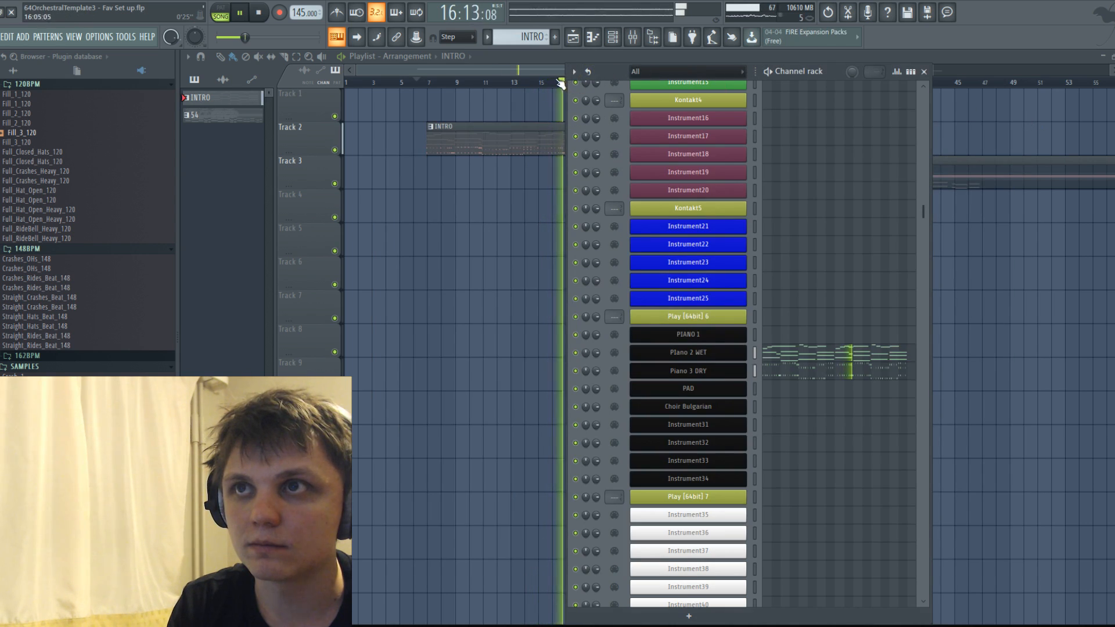
{"action": "key", "text": "F6"}
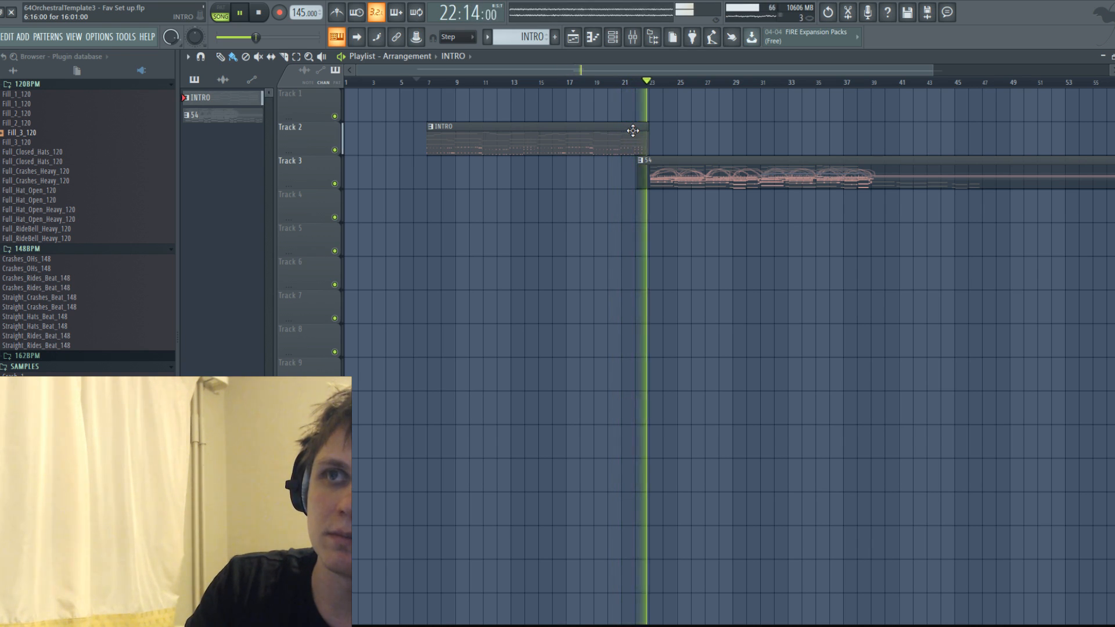
Stop playback, nudge the pattern 54 clip on Track 3 to start at 22:01:00, and save the project.
{"action": "scroll", "coordinate": [635, 163], "scroll_direction": "up", "scroll_amount": 3}
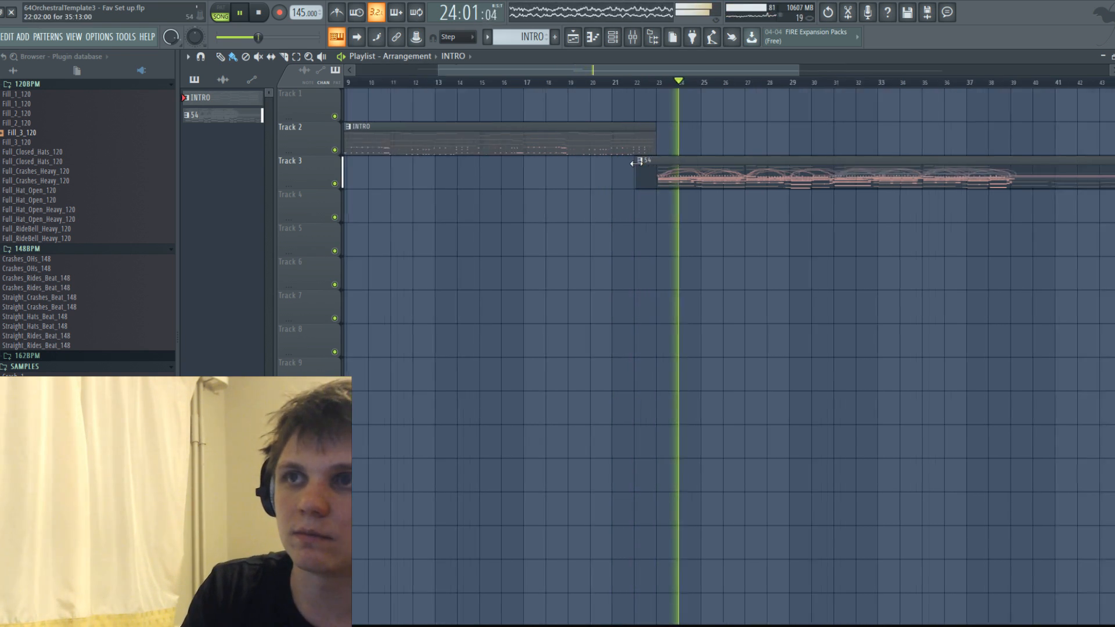
{"action": "key", "text": "space"}
{"action": "left_click_drag", "start_coordinate": [742, 165], "coordinate": [734, 168]}
{"action": "key", "text": "space"}
{"action": "scroll", "coordinate": [649, 173], "scroll_direction": "down", "scroll_amount": 3}
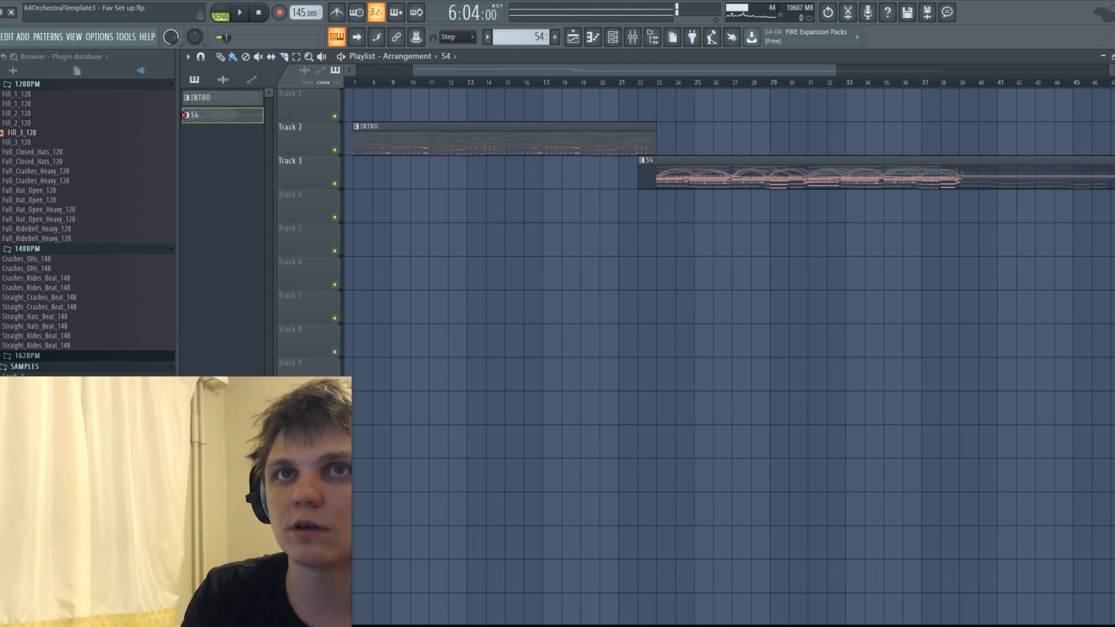
{"action": "left_click", "coordinate": [2, 37]}
{"action": "left_click", "coordinate": [9, 95]}
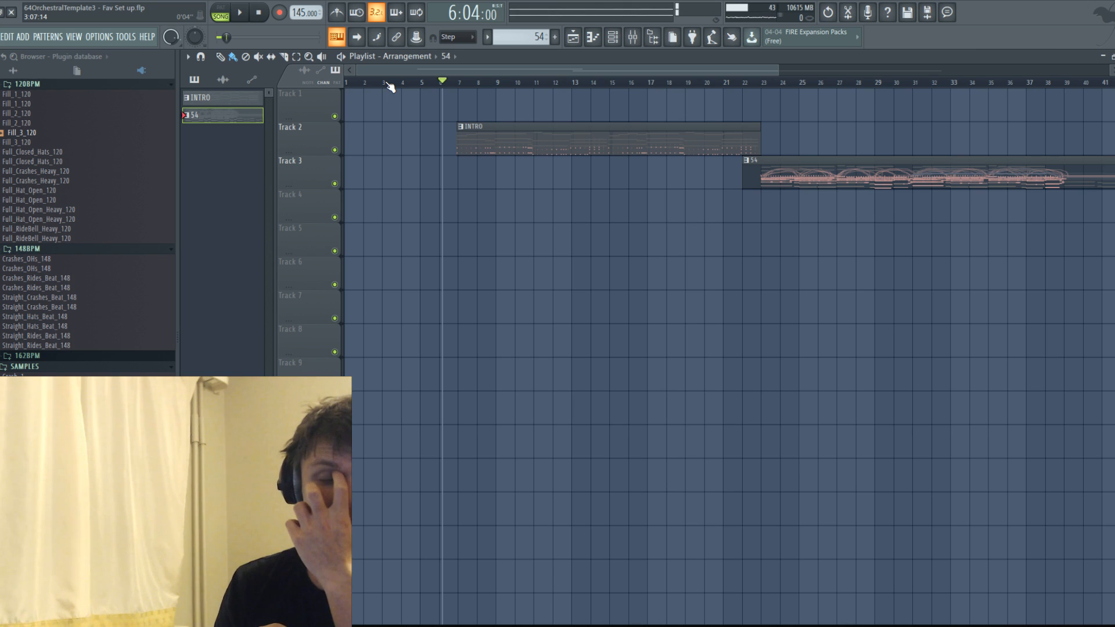
Select the timeline range from bar 6 to bar 40 and play the INTRO through into pattern 54.
{"action": "left_click_drag", "start_coordinate": [443, 85], "coordinate": [1025, 67]}
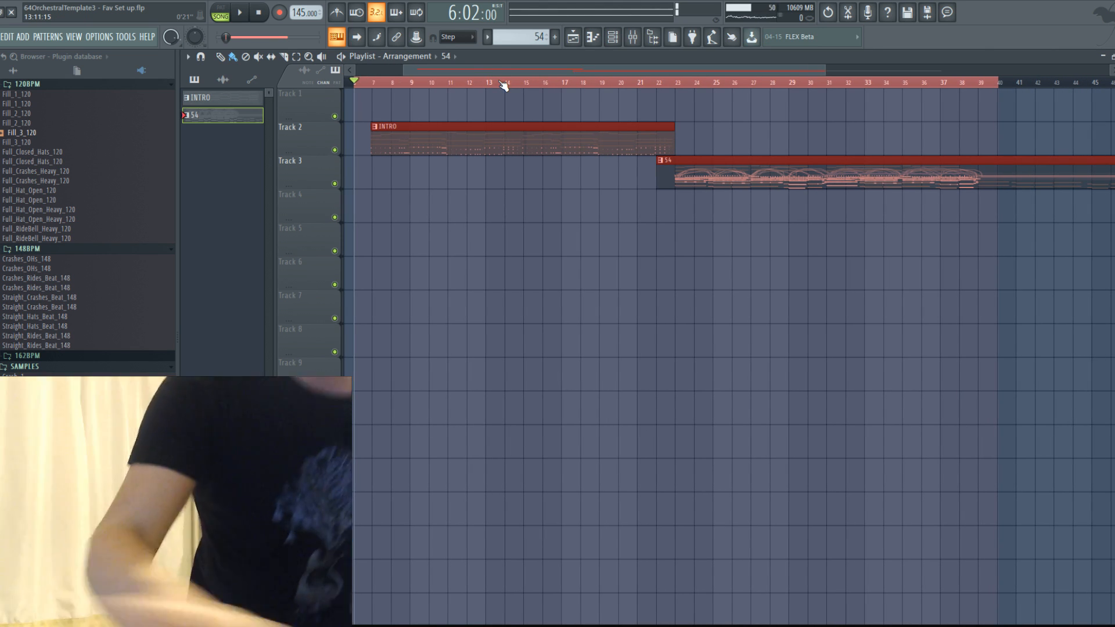
{"action": "key", "text": "space"}
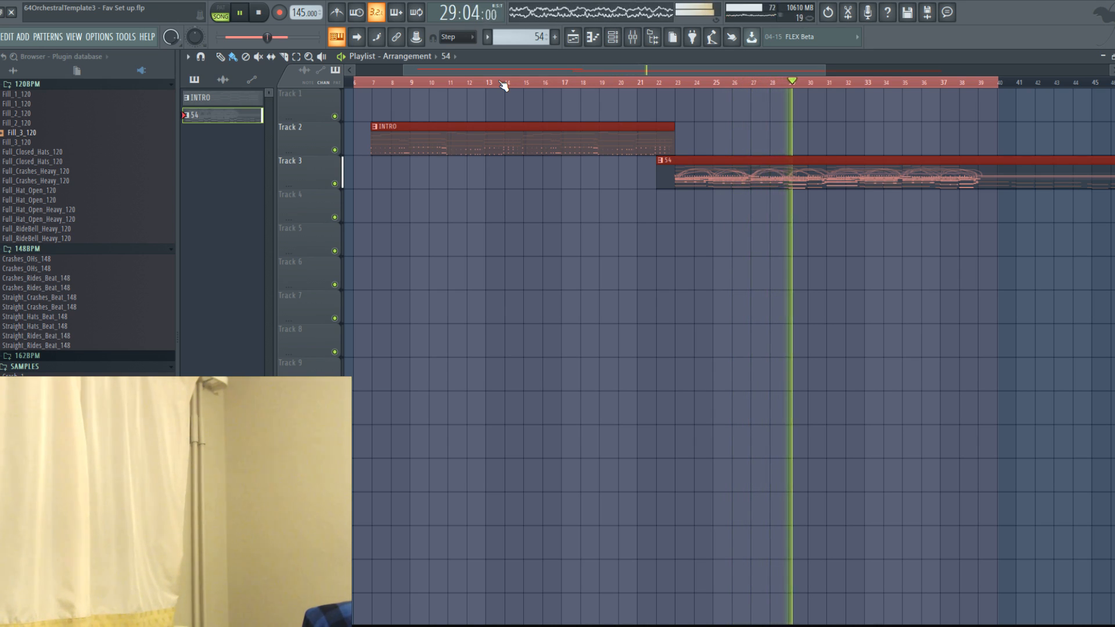
{"action": "key", "text": "space"}
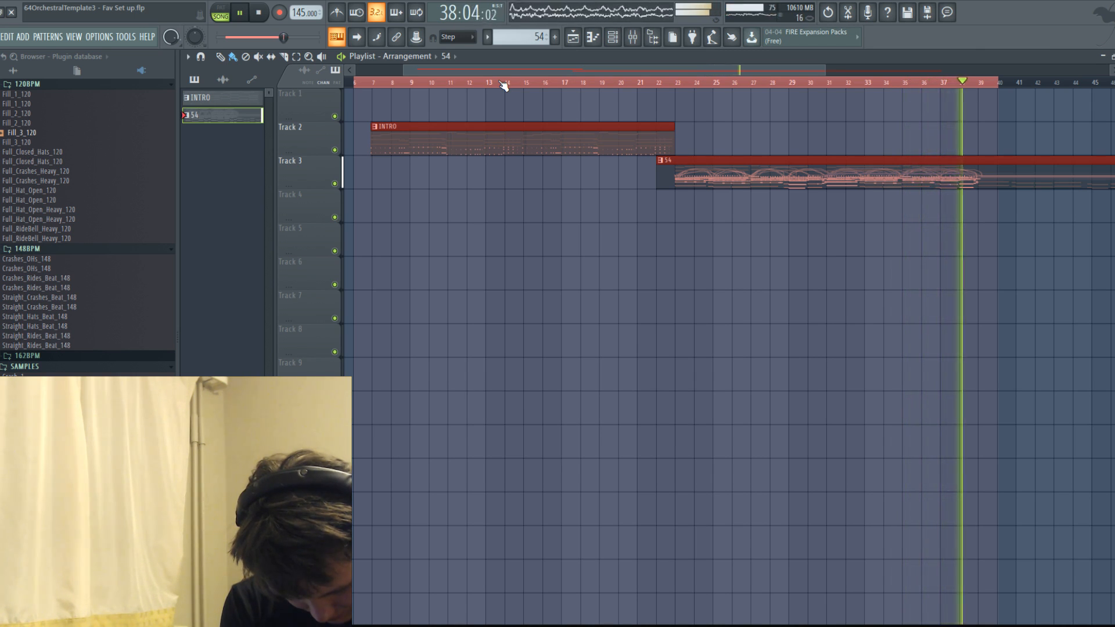
{"action": "key", "text": "space"}
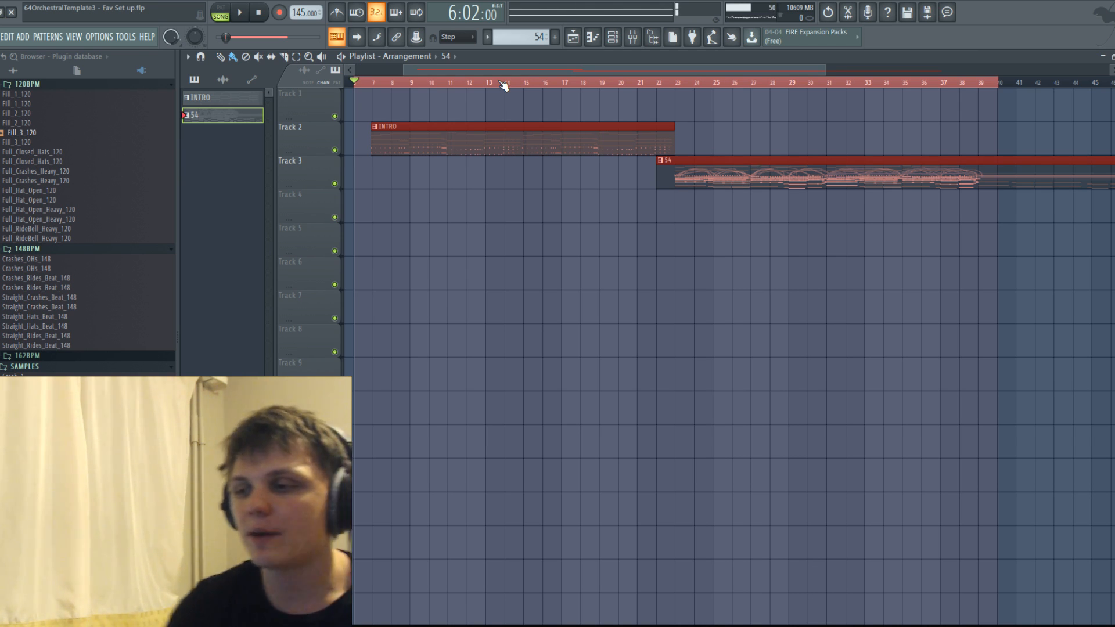
Look over the piano channels in the Channel rack and open the pattern 54 clip for inspection.
{"action": "left_click", "coordinate": [619, 36]}
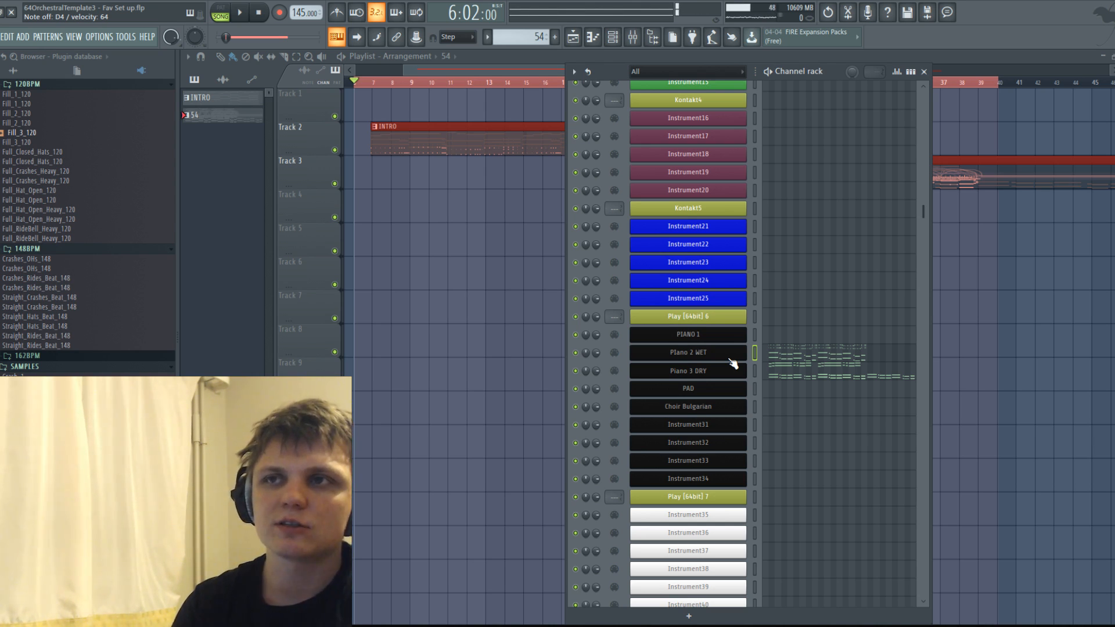
{"action": "left_click", "coordinate": [454, 126]}
{"action": "left_click", "coordinate": [681, 176]}
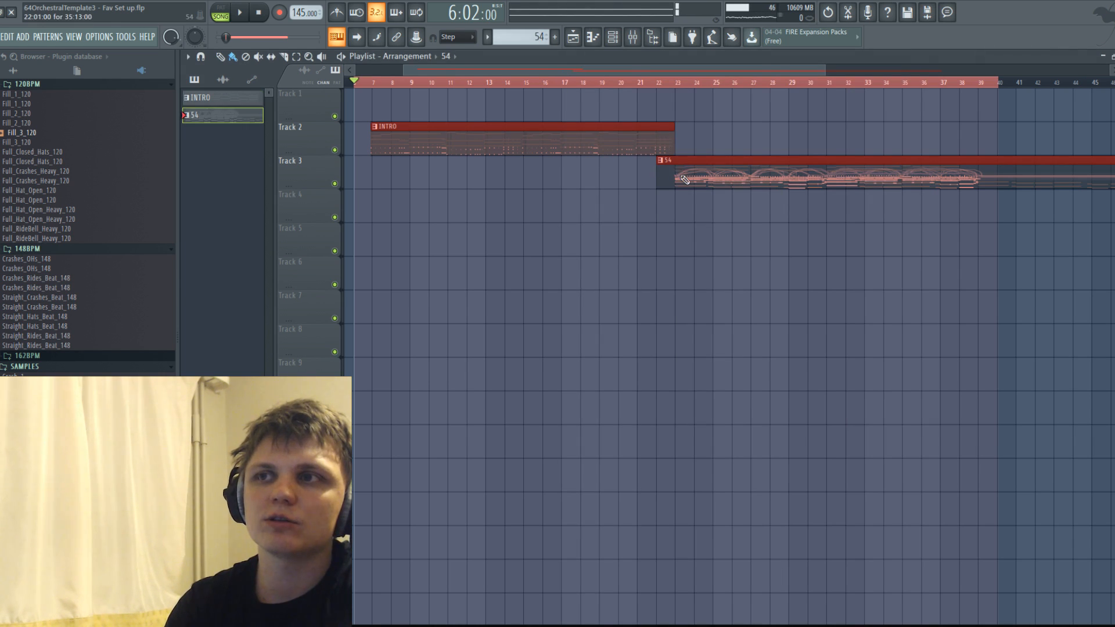
{"action": "double_click", "coordinate": [684, 179]}
{"action": "left_click", "coordinate": [574, 38]}
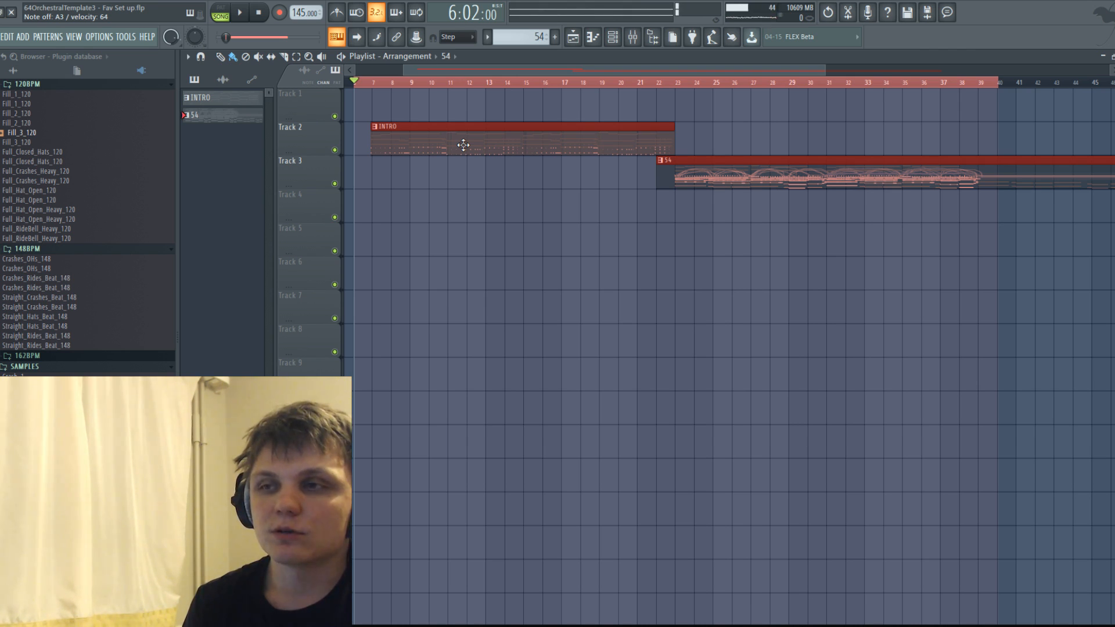
Place the playback start at 6:10:00, just before the INTRO clip, and play its opening several times.
{"action": "left_click", "coordinate": [367, 82]}
{"action": "key", "text": "space"}
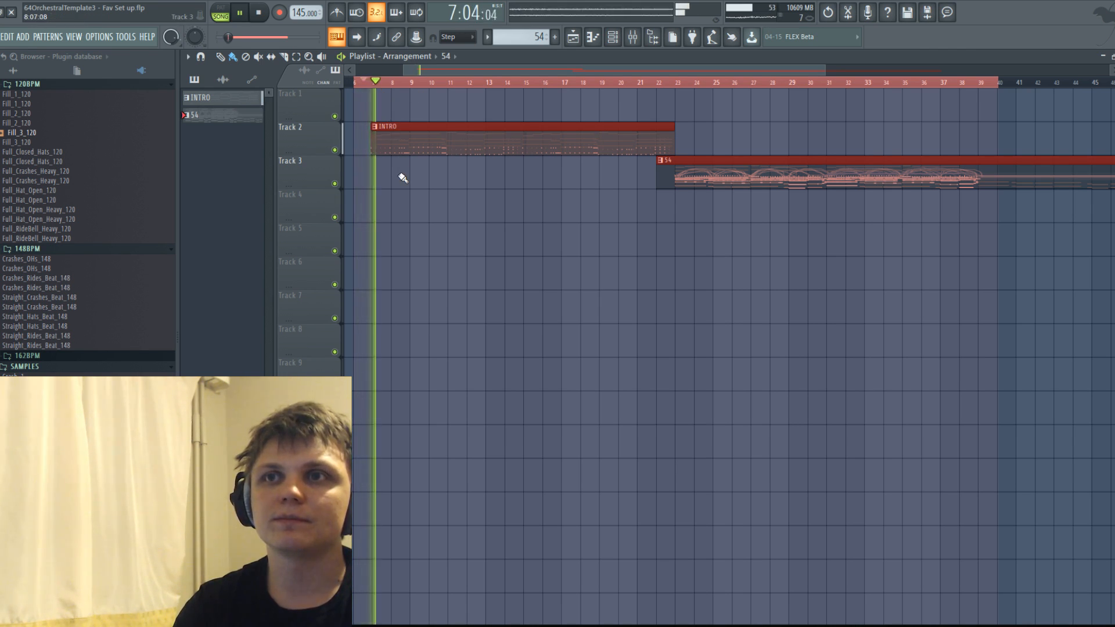
{"action": "key", "text": "space"}
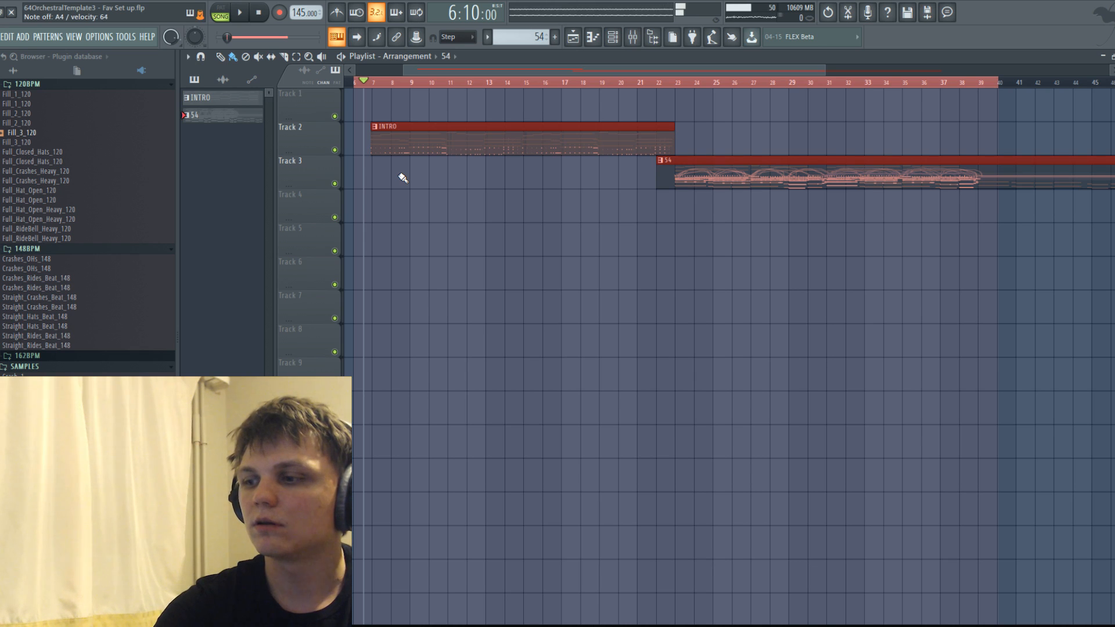
{"action": "key", "text": "space"}
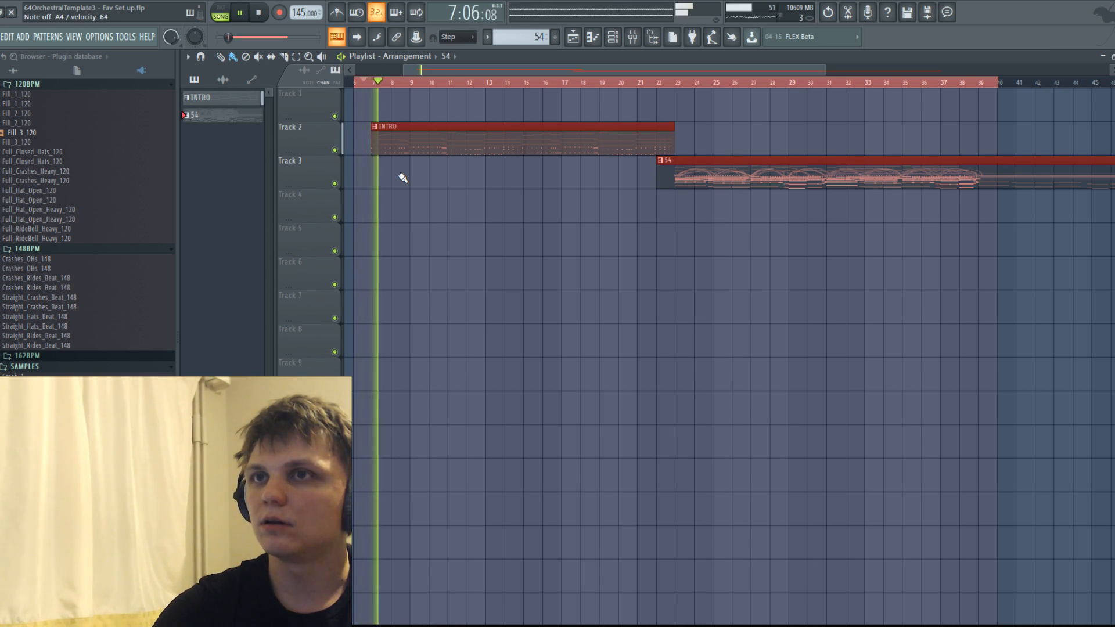
{"action": "key", "text": "space"}
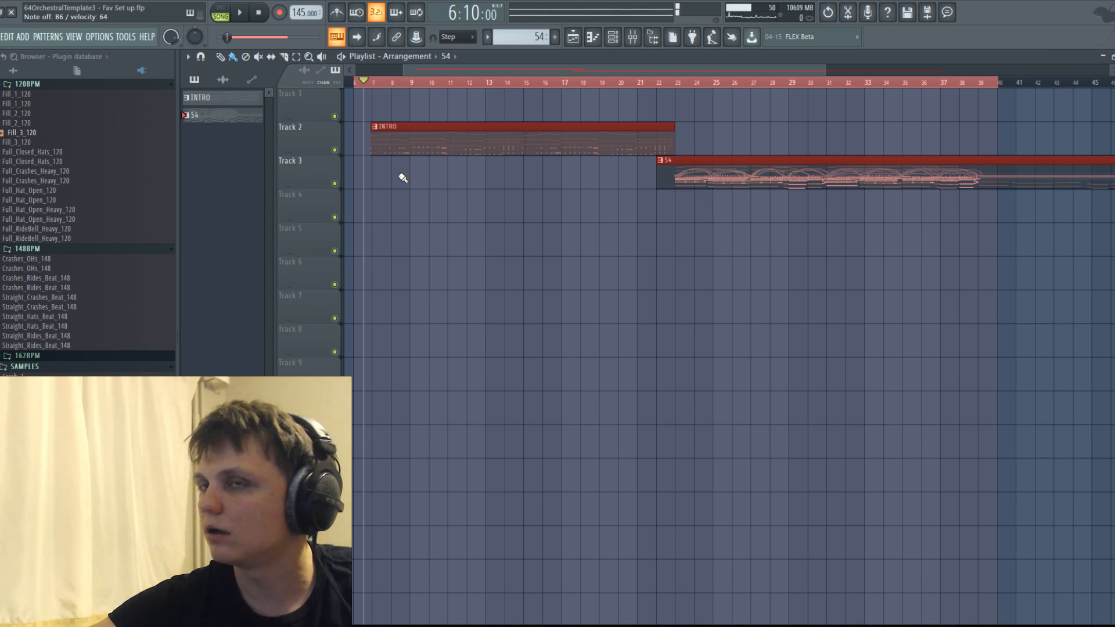
{"action": "key", "text": "space"}
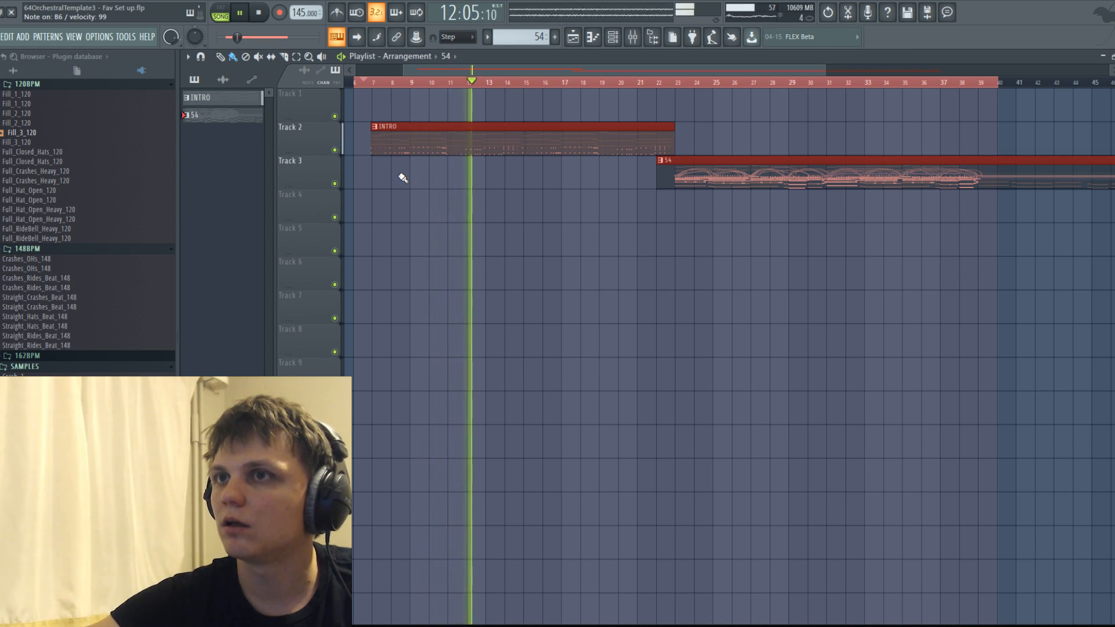
{"action": "key", "text": "space"}
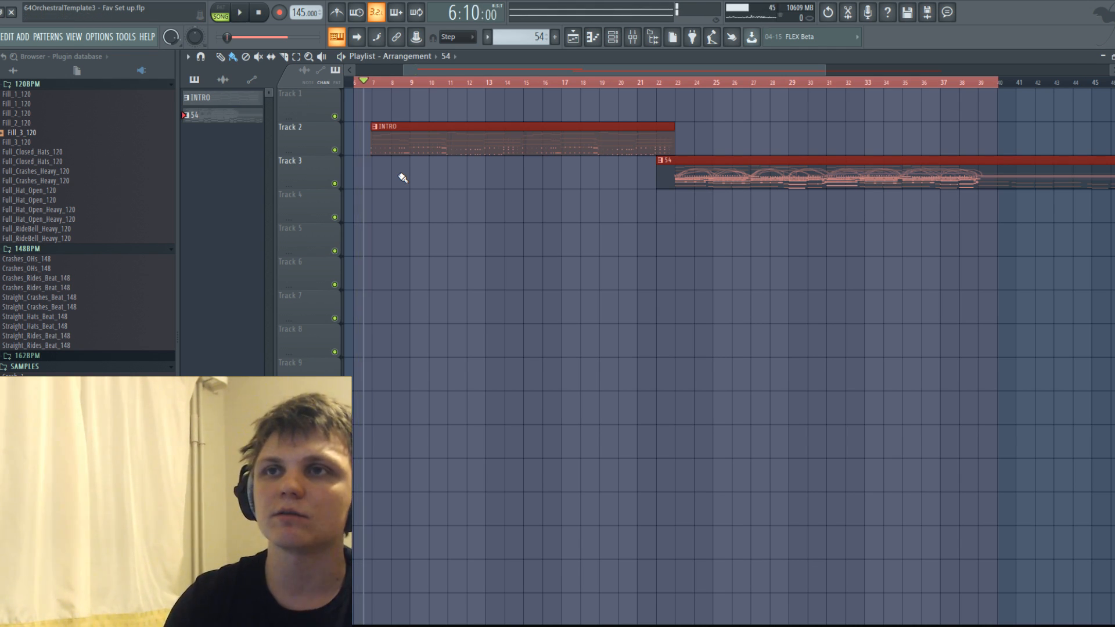
Open the INTRO pattern in the Piano roll and examine the Piano 2 WET notes, followed by the Piano 3 DRY notes.
{"action": "double_click", "coordinate": [398, 148]}
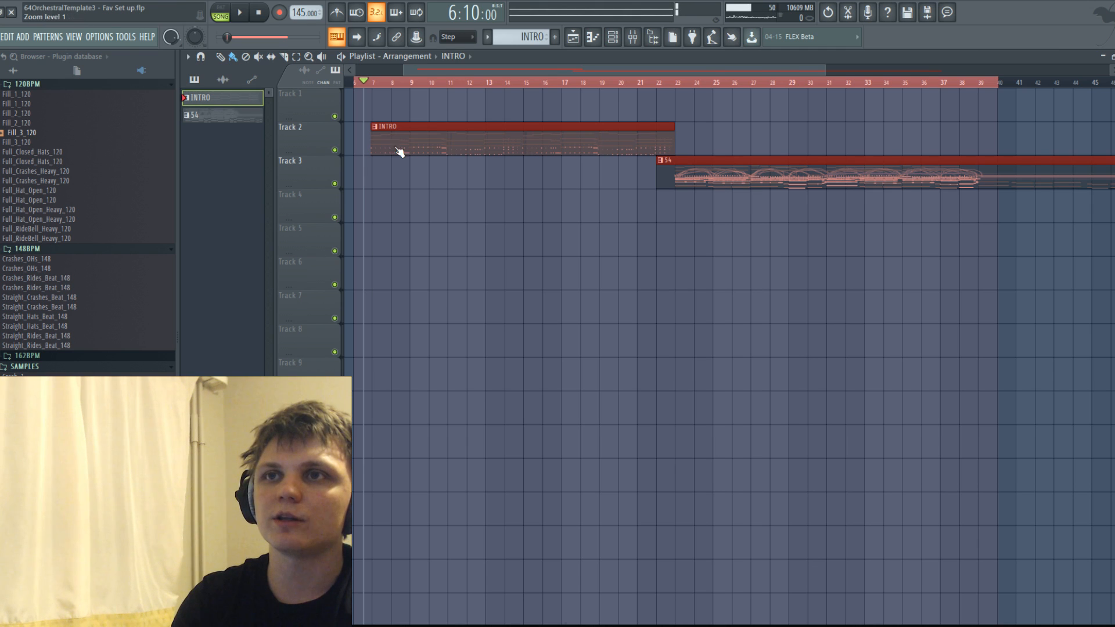
{"action": "scroll", "coordinate": [504, 333], "scroll_direction": "up", "scroll_amount": 3}
{"action": "scroll", "coordinate": [506, 332], "scroll_direction": "down", "scroll_amount": 3}
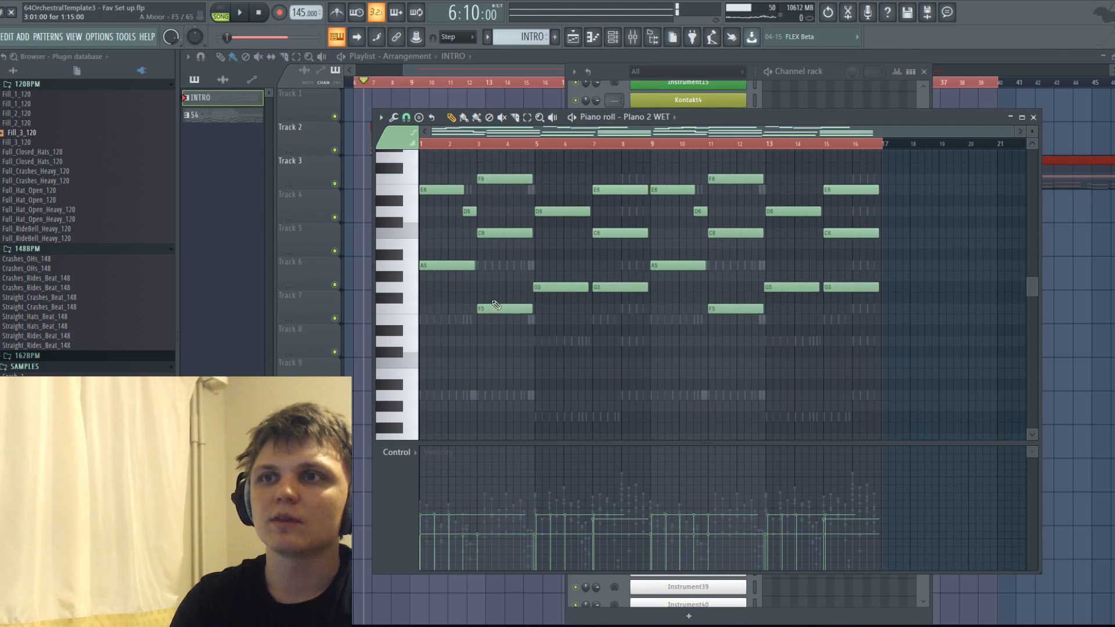
{"action": "right_click", "coordinate": [493, 265]}
{"action": "scroll", "coordinate": [482, 258], "scroll_direction": "up", "scroll_amount": 2}
{"action": "scroll", "coordinate": [469, 249], "scroll_direction": "down", "scroll_amount": 4}
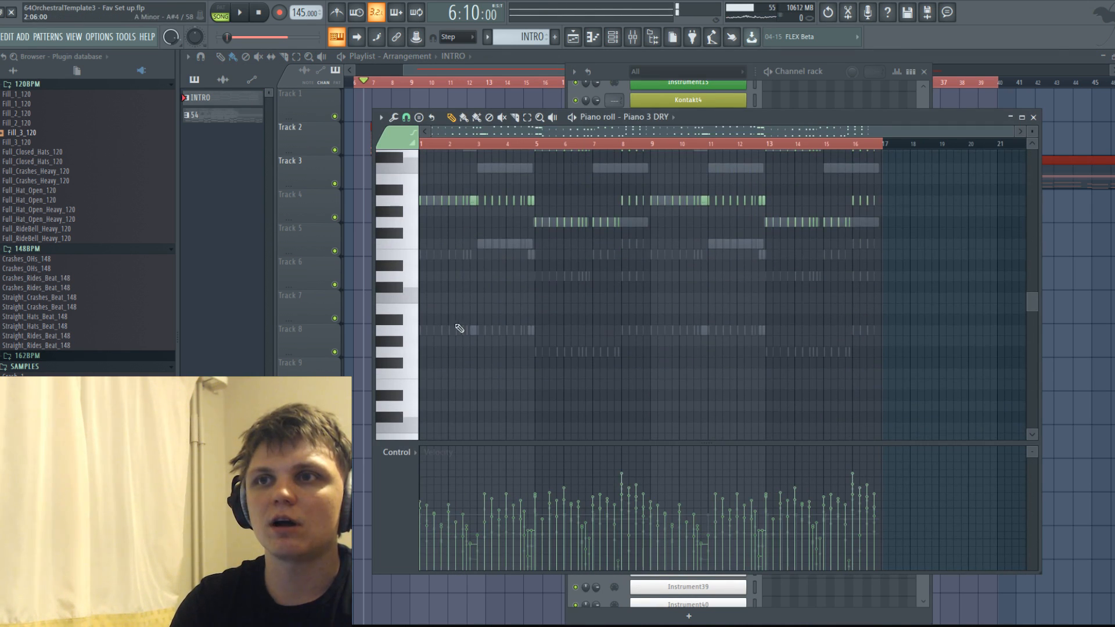
{"action": "scroll", "coordinate": [538, 328], "scroll_direction": "down", "scroll_amount": 2}
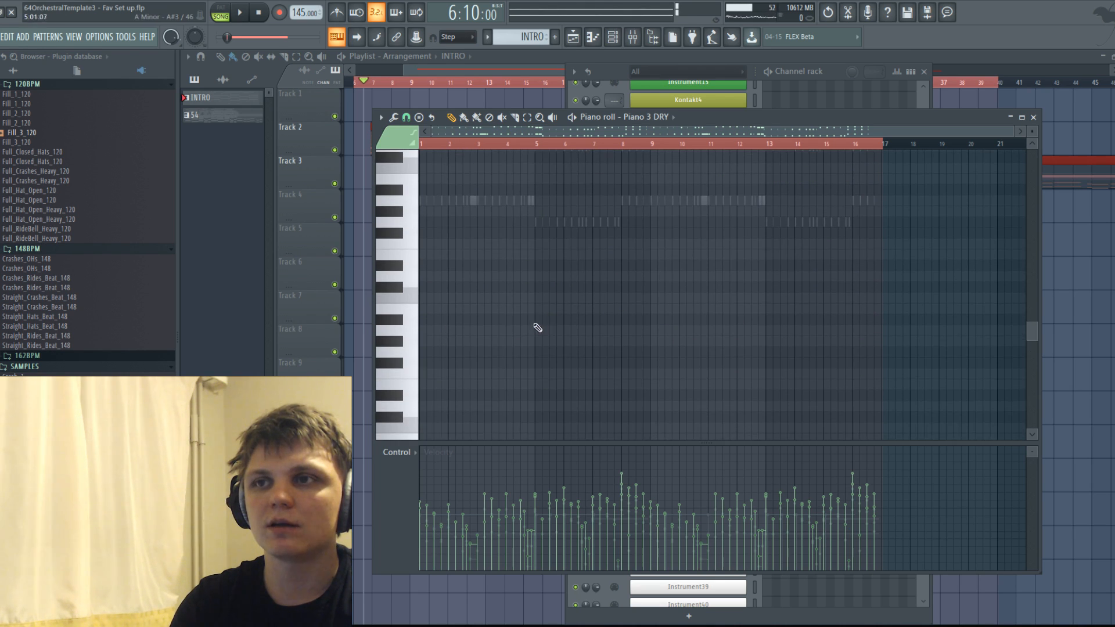
{"action": "scroll", "coordinate": [526, 330], "scroll_direction": "up", "scroll_amount": 2}
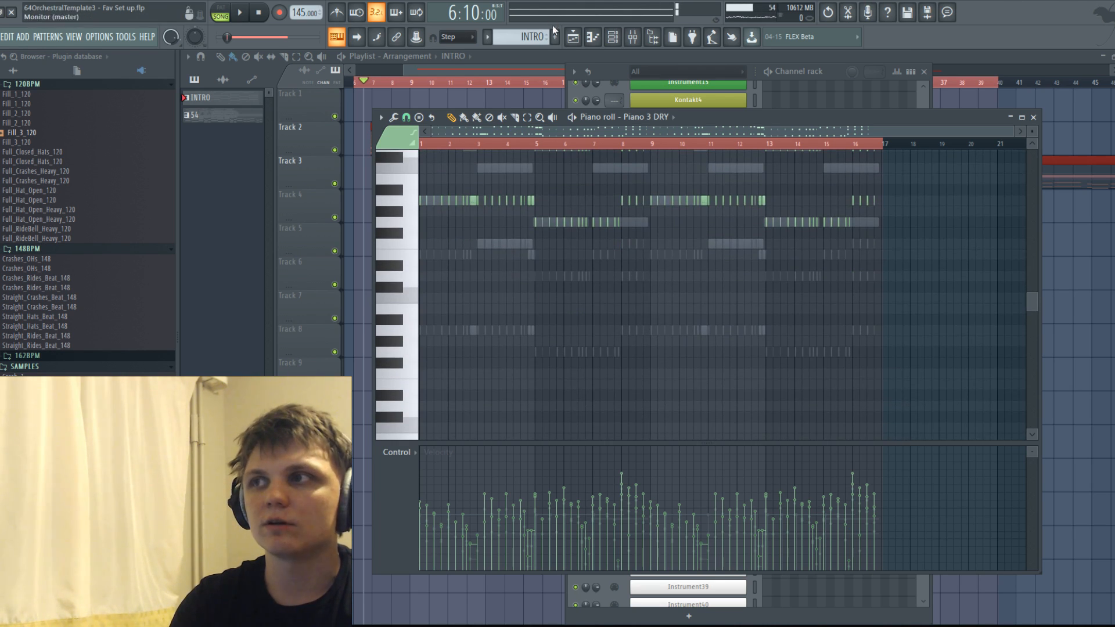
Open pattern 54 in the Piano roll and examine the repeated and bass notes of Piano 2 WET against the ghost notes.
{"action": "left_click", "coordinate": [538, 69]}
{"action": "double_click", "coordinate": [840, 162]}
{"action": "scroll", "coordinate": [534, 262], "scroll_direction": "down", "scroll_amount": 5}
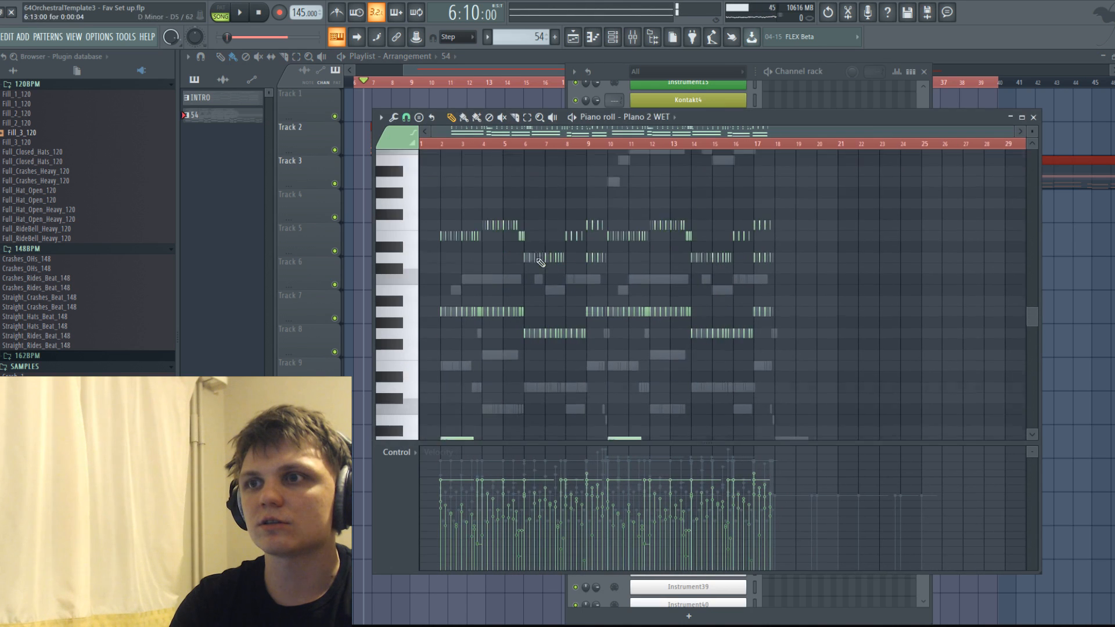
{"action": "scroll", "coordinate": [448, 316], "scroll_direction": "down", "scroll_amount": 2}
{"action": "scroll", "coordinate": [448, 290], "scroll_direction": "up", "scroll_amount": 4}
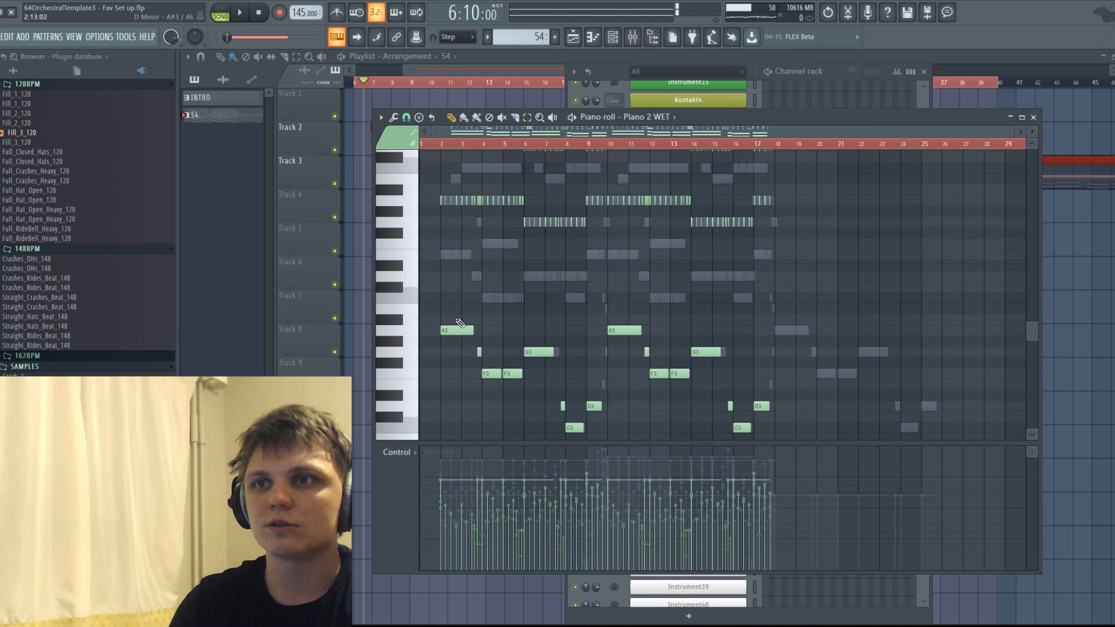
{"action": "scroll", "coordinate": [448, 214], "scroll_direction": "down", "scroll_amount": 2}
{"action": "scroll", "coordinate": [458, 244], "scroll_direction": "up", "scroll_amount": 5}
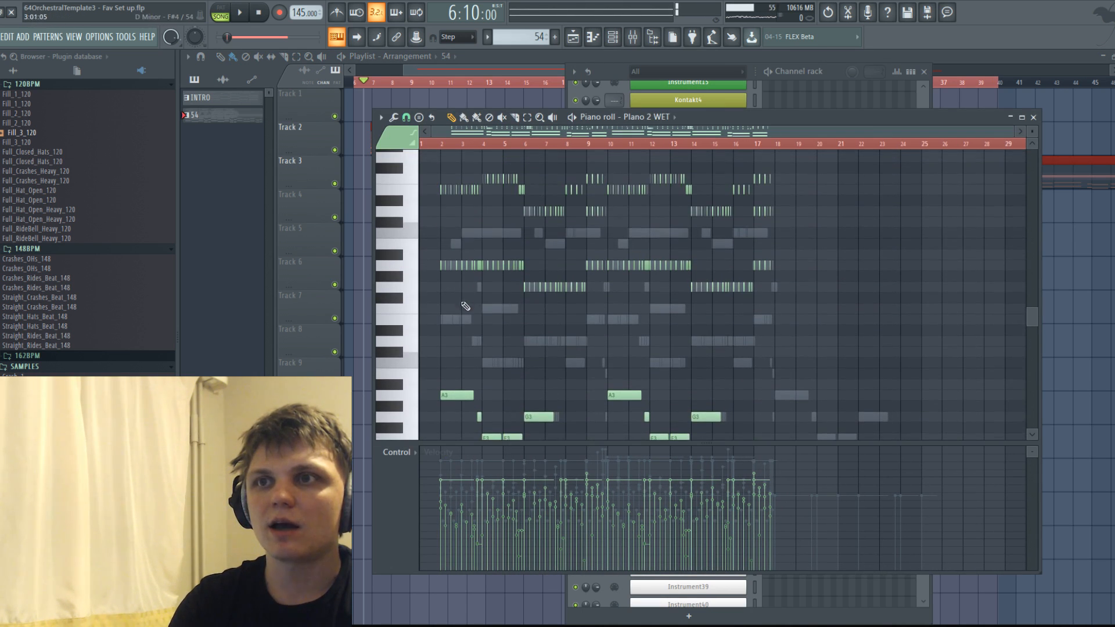
{"action": "scroll", "coordinate": [450, 325], "scroll_direction": "up", "scroll_amount": 2}
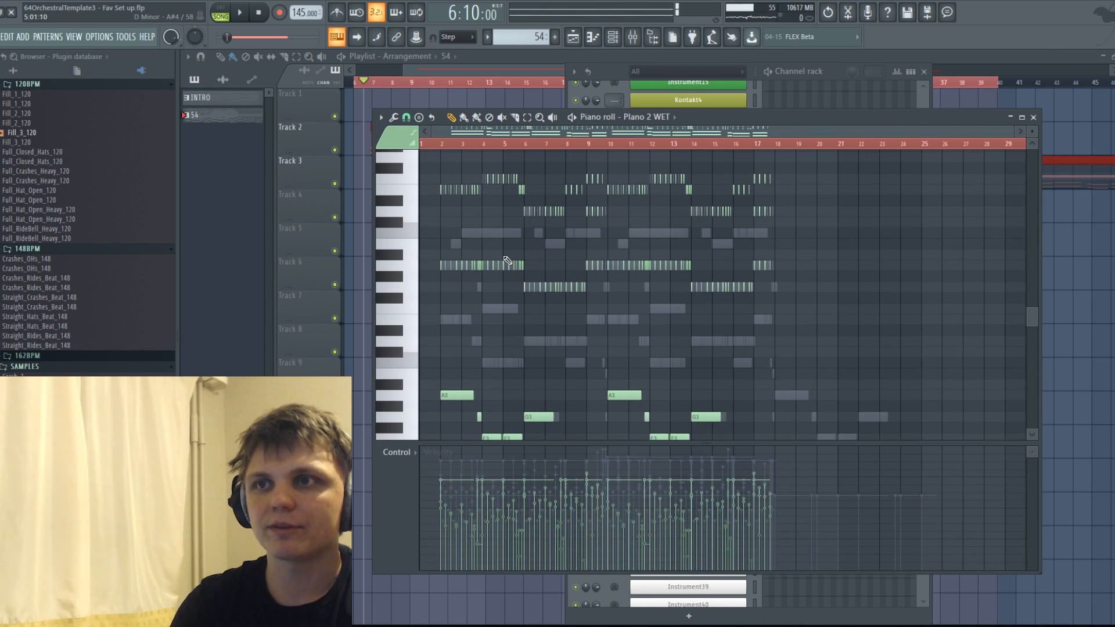
{"action": "scroll", "coordinate": [465, 238], "scroll_direction": "up", "scroll_amount": 5}
{"action": "scroll", "coordinate": [469, 273], "scroll_direction": "down", "scroll_amount": 1}
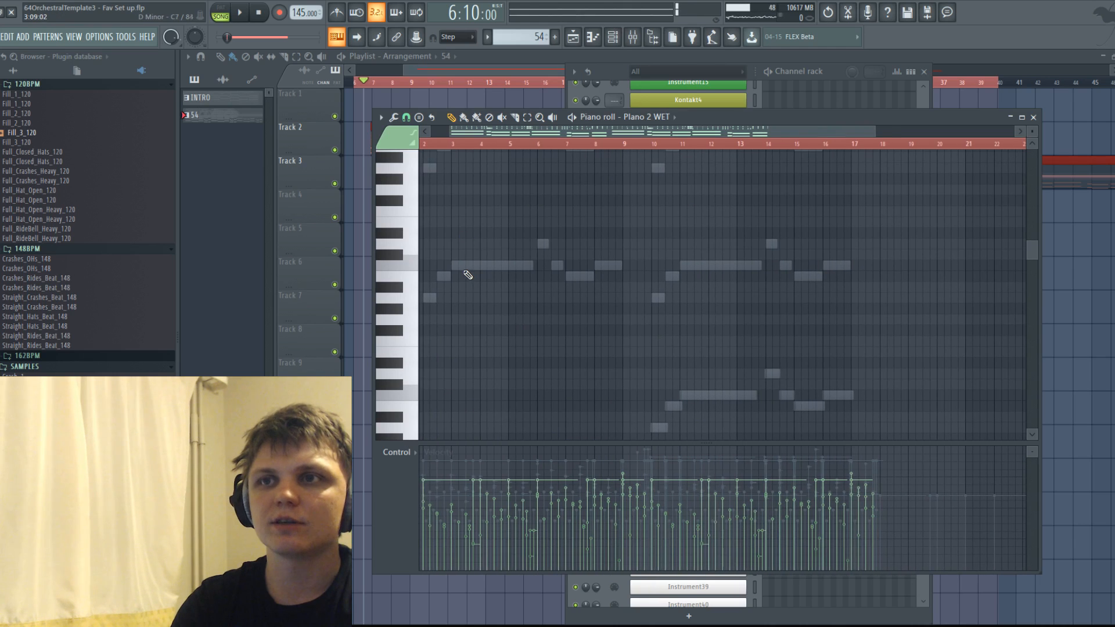
{"action": "scroll", "coordinate": [453, 296], "scroll_direction": "down", "scroll_amount": 5}
{"action": "scroll", "coordinate": [450, 254], "scroll_direction": "up", "scroll_amount": 2}
{"action": "scroll", "coordinate": [462, 259], "scroll_direction": "up", "scroll_amount": 4}
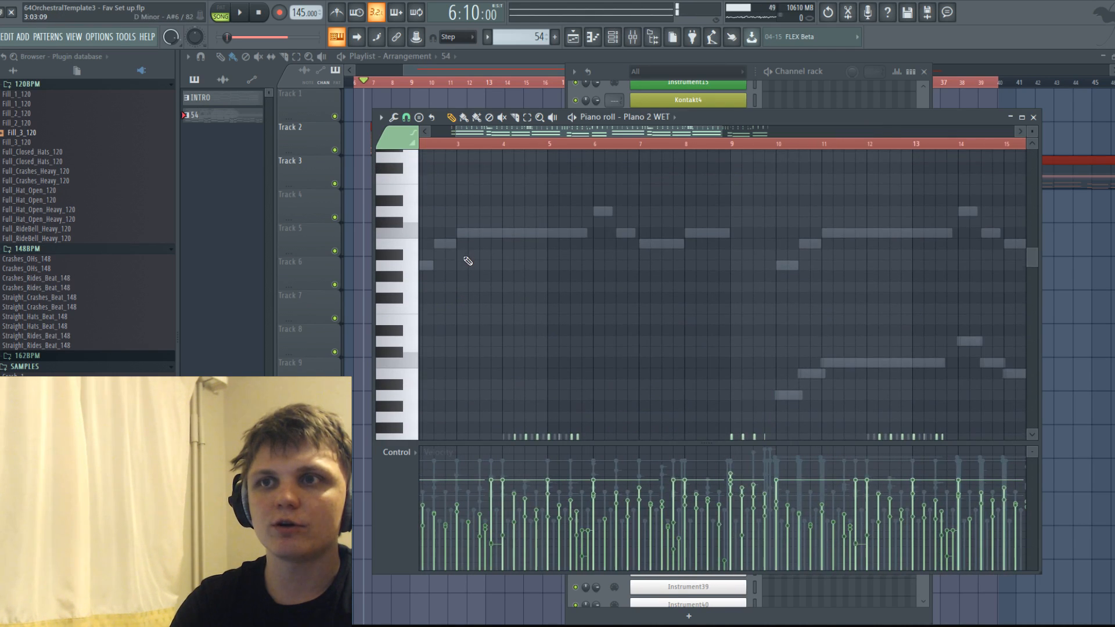
Switch the Piano roll to Piano 3 DRY in pattern 54 and examine its high melody notes.
{"action": "double_click", "coordinate": [468, 234]}
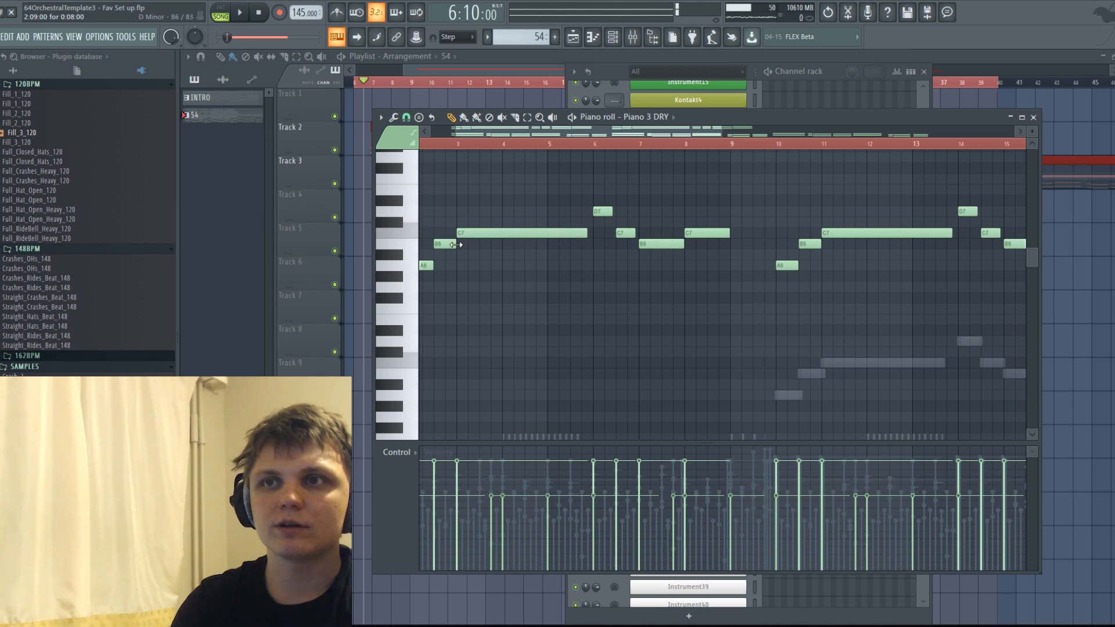
{"action": "scroll", "coordinate": [447, 248], "scroll_direction": "down", "scroll_amount": 3}
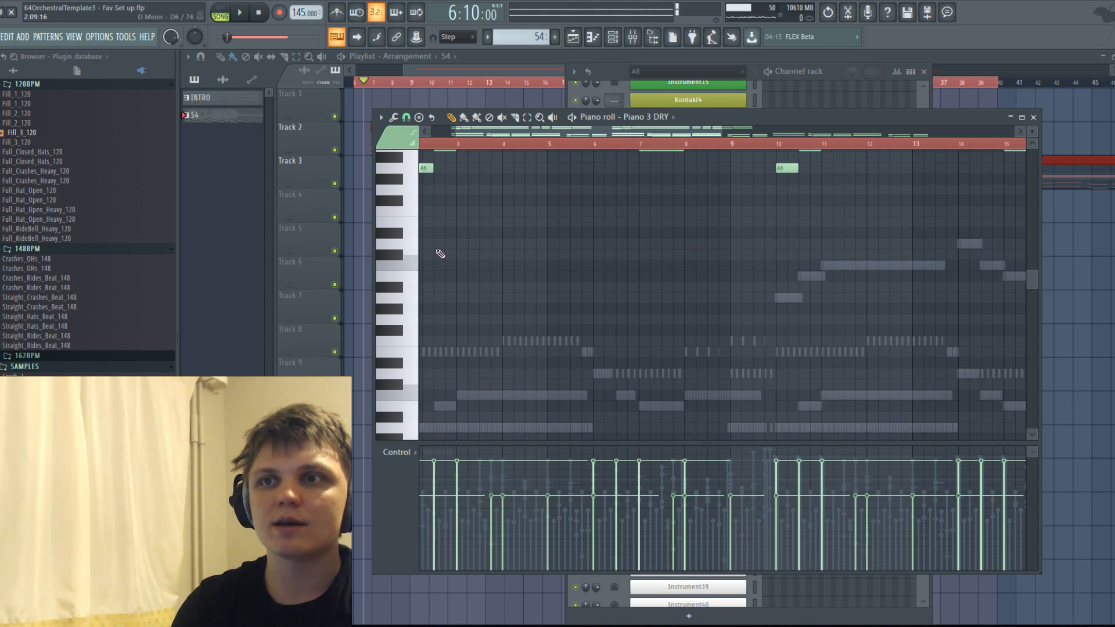
{"action": "scroll", "coordinate": [440, 396], "scroll_direction": "down", "scroll_amount": 2}
{"action": "scroll", "coordinate": [440, 397], "scroll_direction": "up", "scroll_amount": 2}
{"action": "scroll", "coordinate": [441, 302], "scroll_direction": "up", "scroll_amount": 3}
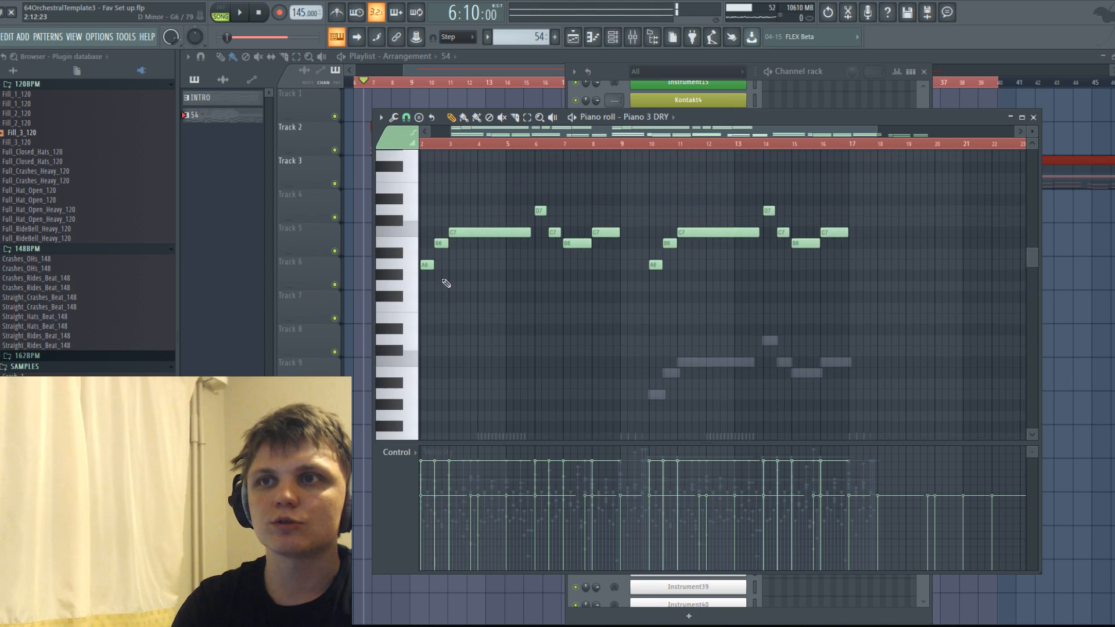
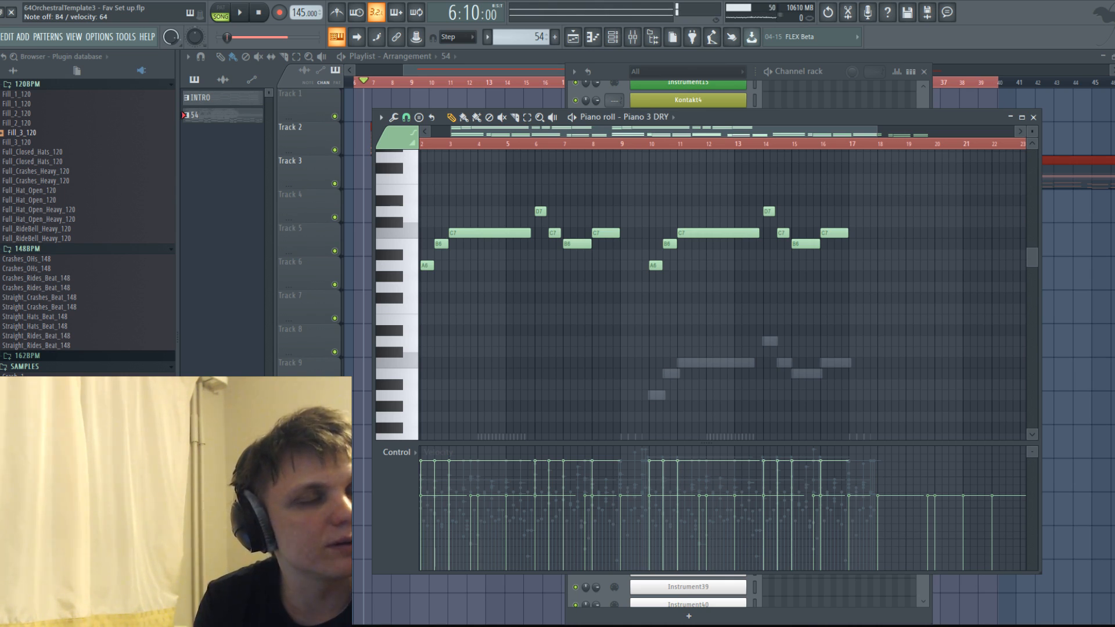
Save the project, then bring up the Playlist and play the arrangement.
{"action": "key", "text": "ctrl+s"}
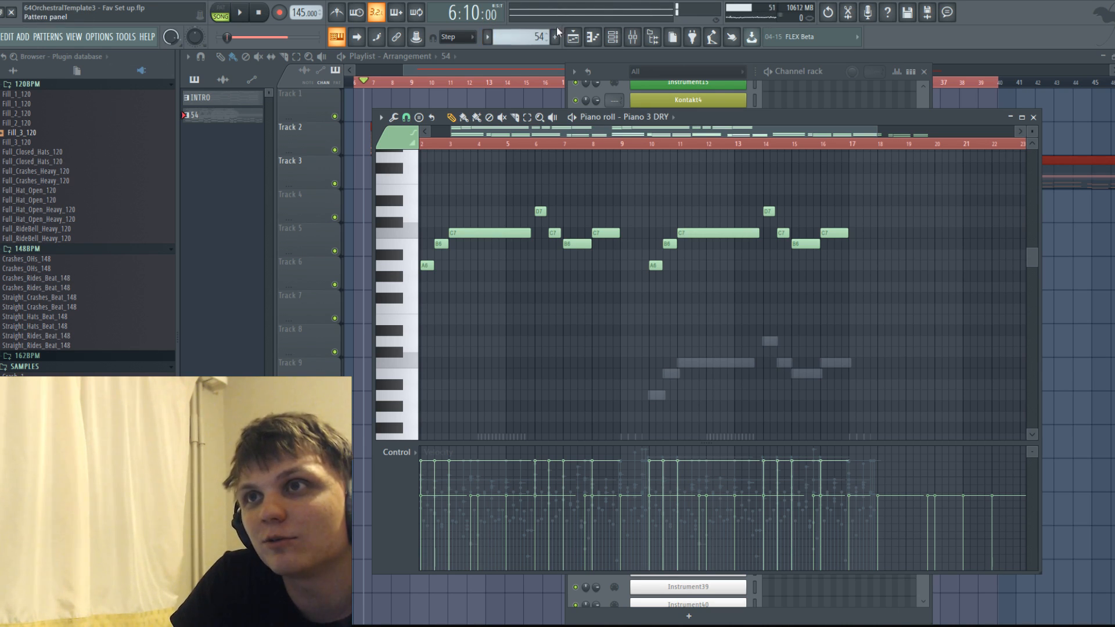
{"action": "left_click", "coordinate": [574, 38]}
{"action": "key", "text": "space"}
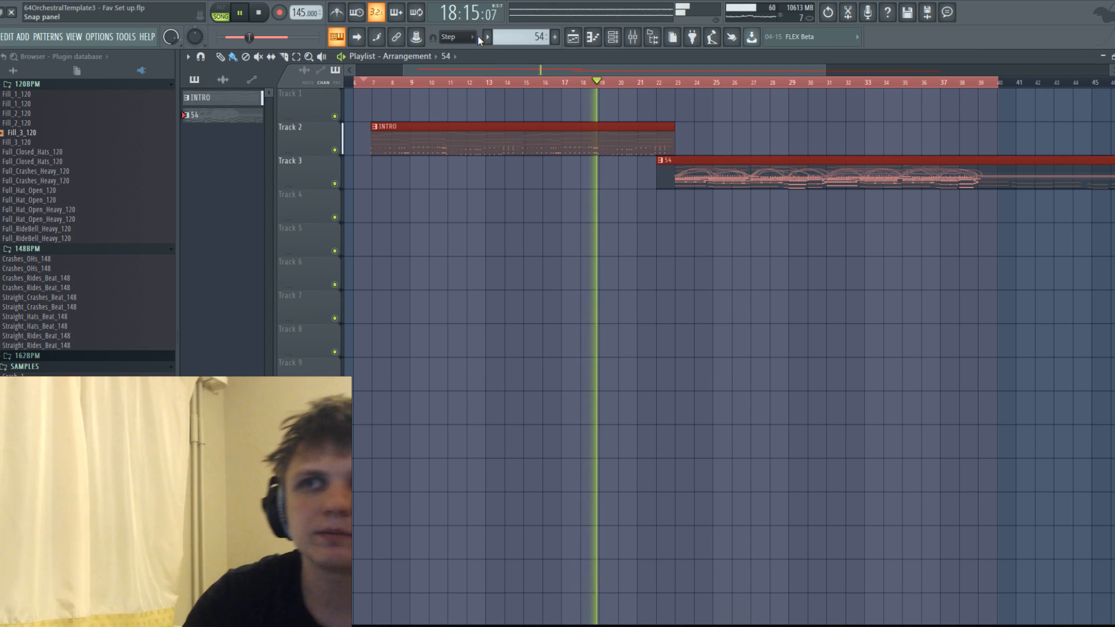
{"action": "key", "text": "space"}
Shorten the INTRO clip to about eight bars, move the 54 clip earlier to start at bar 14, and play the transition.
{"action": "left_click_drag", "start_coordinate": [670, 136], "coordinate": [493, 116]}
{"action": "left_click", "coordinate": [623, 195]}
{"action": "left_click", "coordinate": [623, 194]}
{"action": "right_click", "coordinate": [792, 214]}
{"action": "left_click_drag", "start_coordinate": [777, 180], "coordinate": [625, 179]}
{"action": "key", "text": "space"}
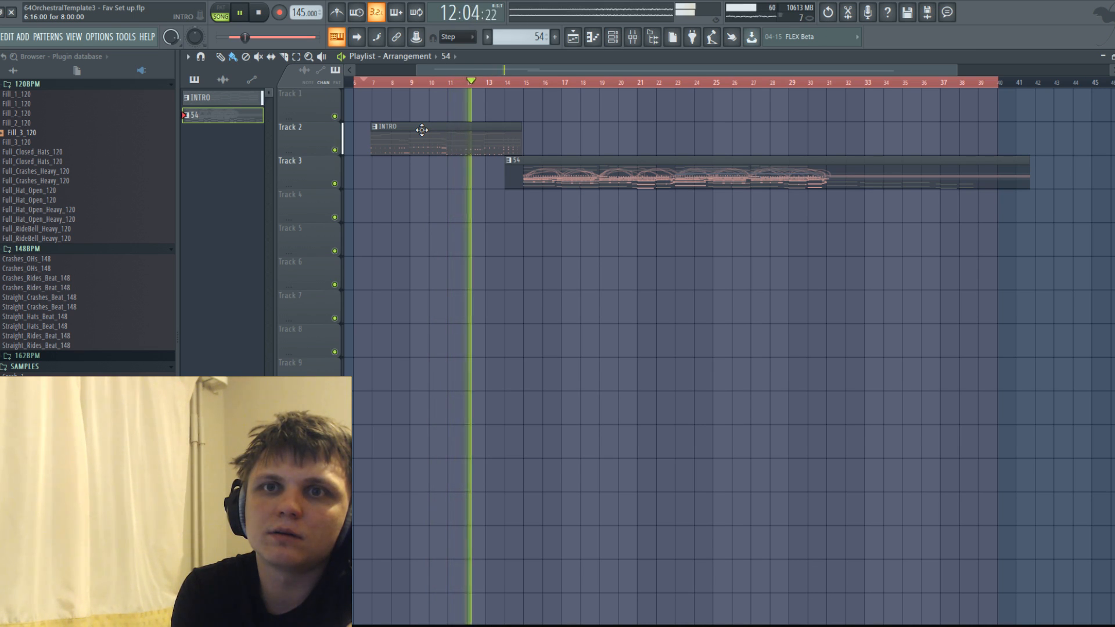
{"action": "key", "text": "space"}
Expand the WAV folder of the Cinematic Sound Design sample pack in the browser.
{"action": "scroll", "coordinate": [71, 110], "scroll_direction": "up", "scroll_amount": 10}
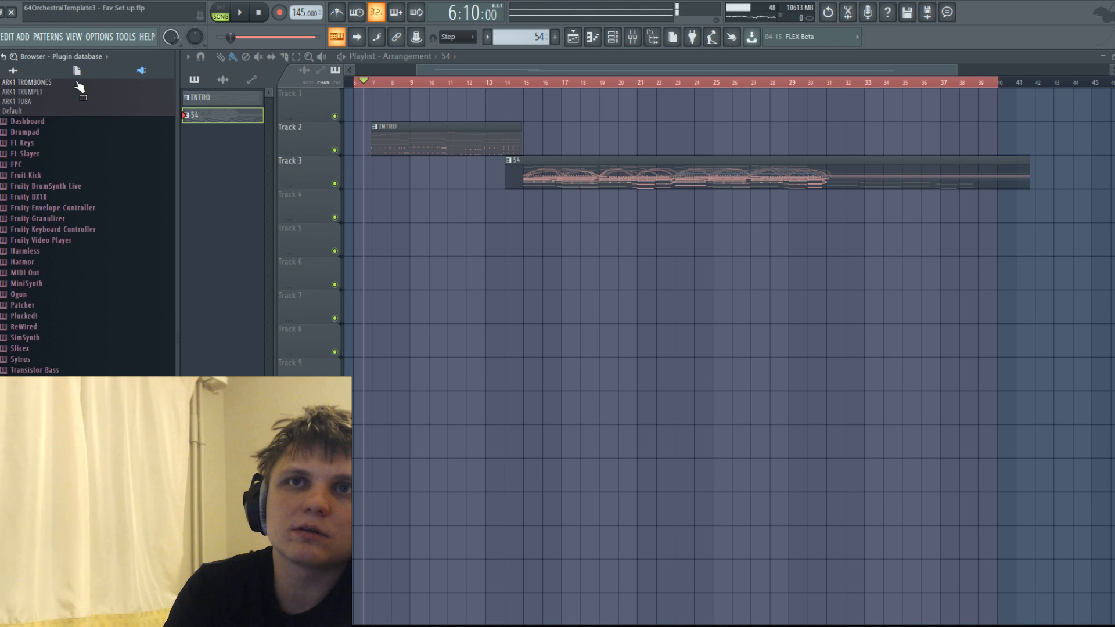
{"action": "left_click", "coordinate": [23, 72]}
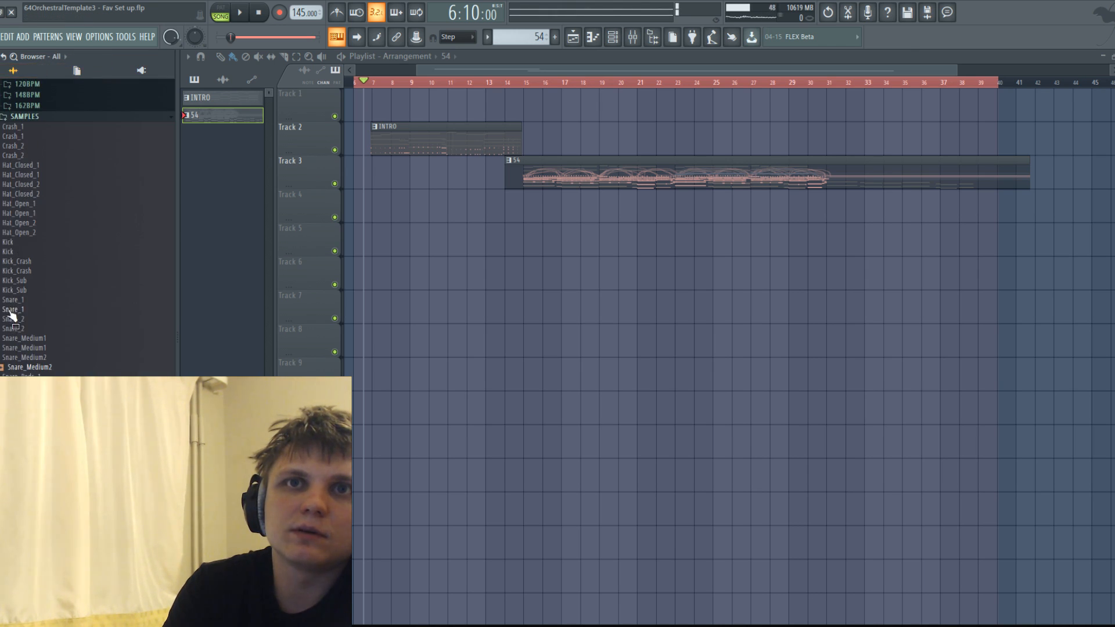
{"action": "scroll", "coordinate": [32, 224], "scroll_direction": "up", "scroll_amount": 6}
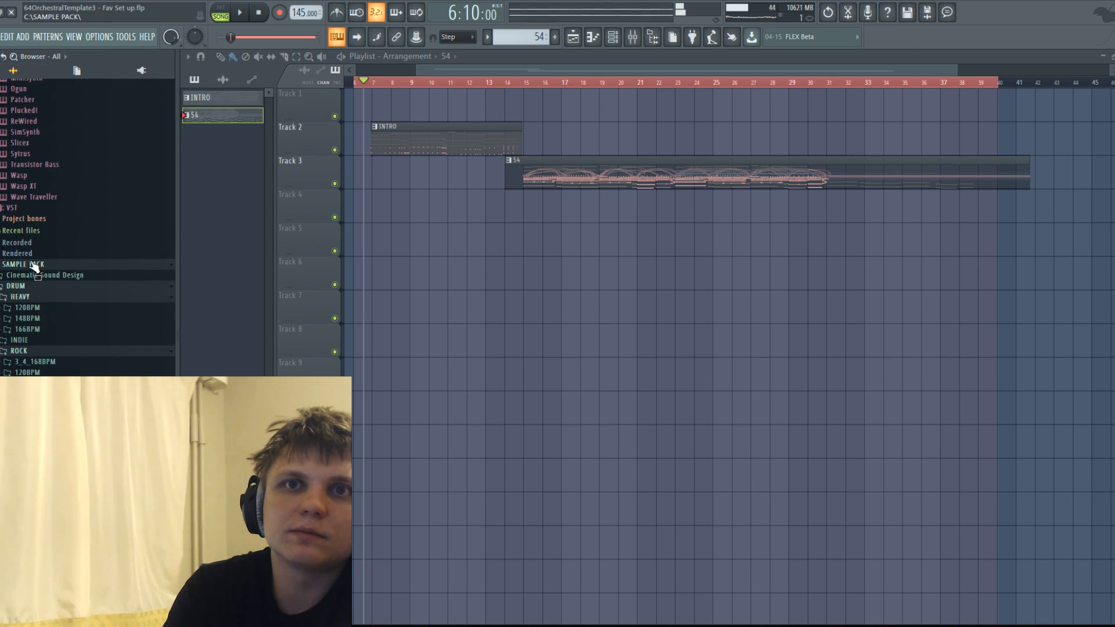
{"action": "scroll", "coordinate": [34, 266], "scroll_direction": "up", "scroll_amount": 5}
{"action": "scroll", "coordinate": [33, 266], "scroll_direction": "down", "scroll_amount": 5}
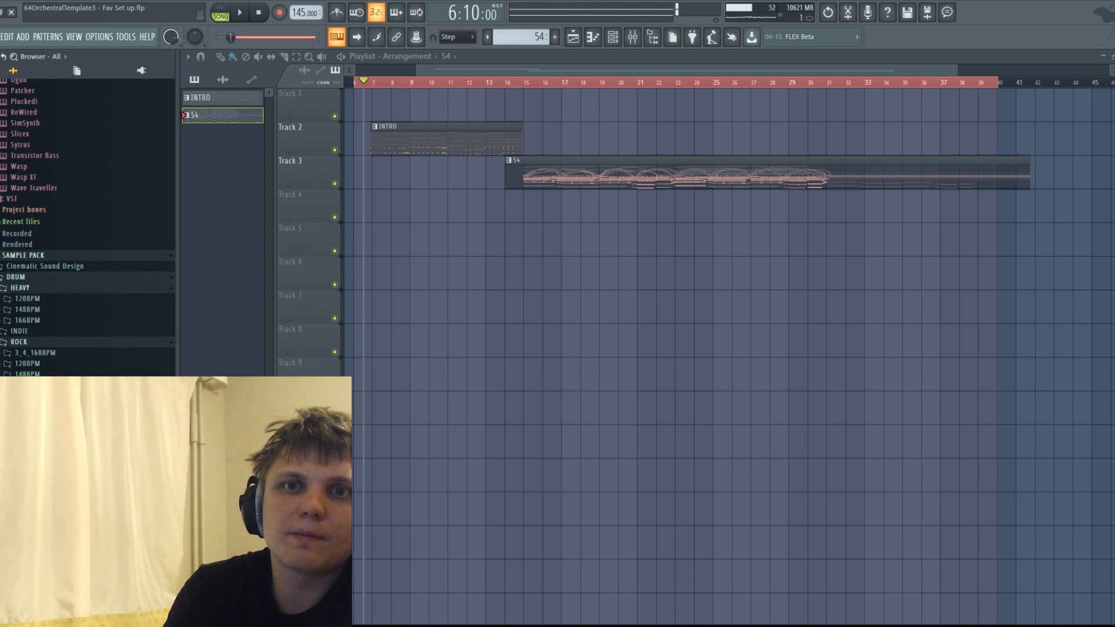
{"action": "left_click", "coordinate": [30, 266]}
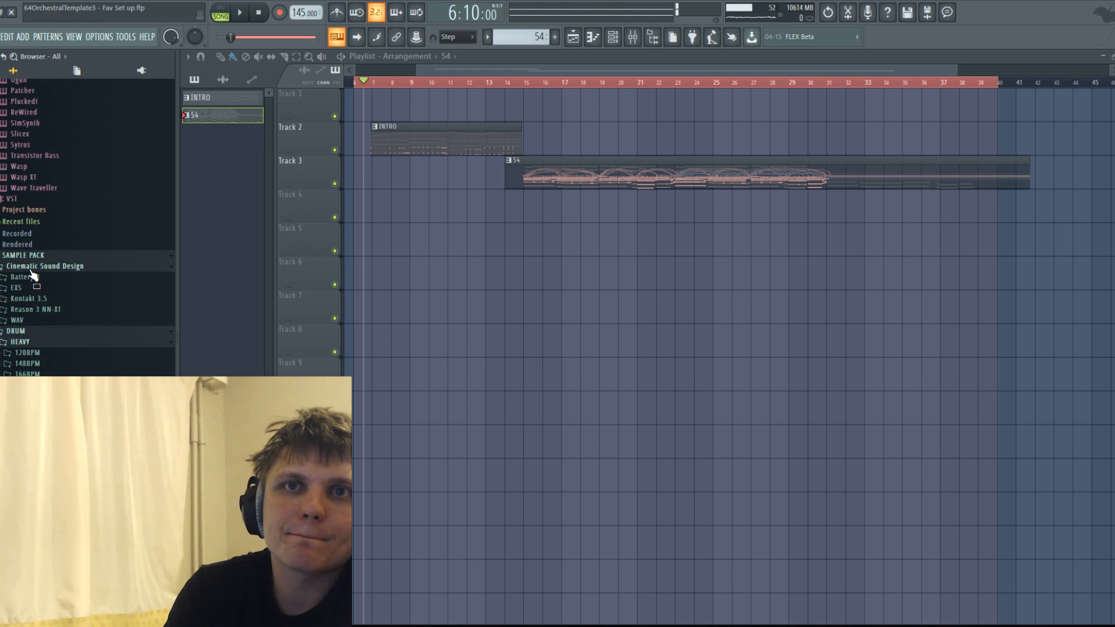
{"action": "left_click", "coordinate": [26, 319]}
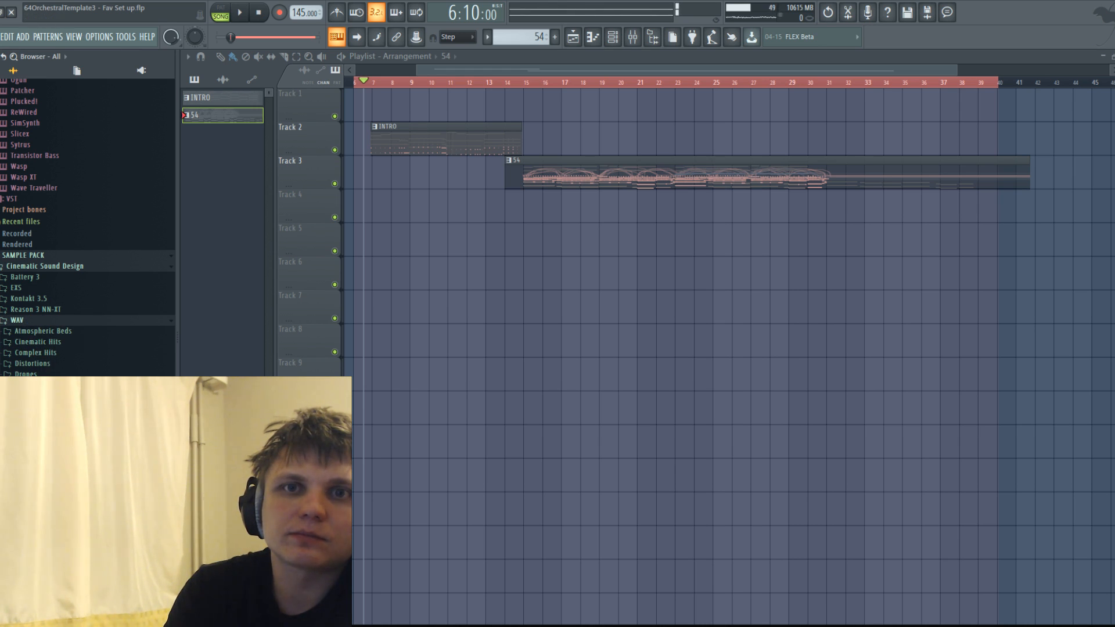
Place the W2H 03 sample on Track 4 beneath the start of the 54 clip, with its peak near bar 15.
{"action": "left_click_drag", "start_coordinate": [35, 494], "coordinate": [511, 207]}
{"action": "scroll", "coordinate": [511, 216], "scroll_direction": "up", "scroll_amount": 3}
{"action": "left_click_drag", "start_coordinate": [578, 205], "coordinate": [636, 200]}
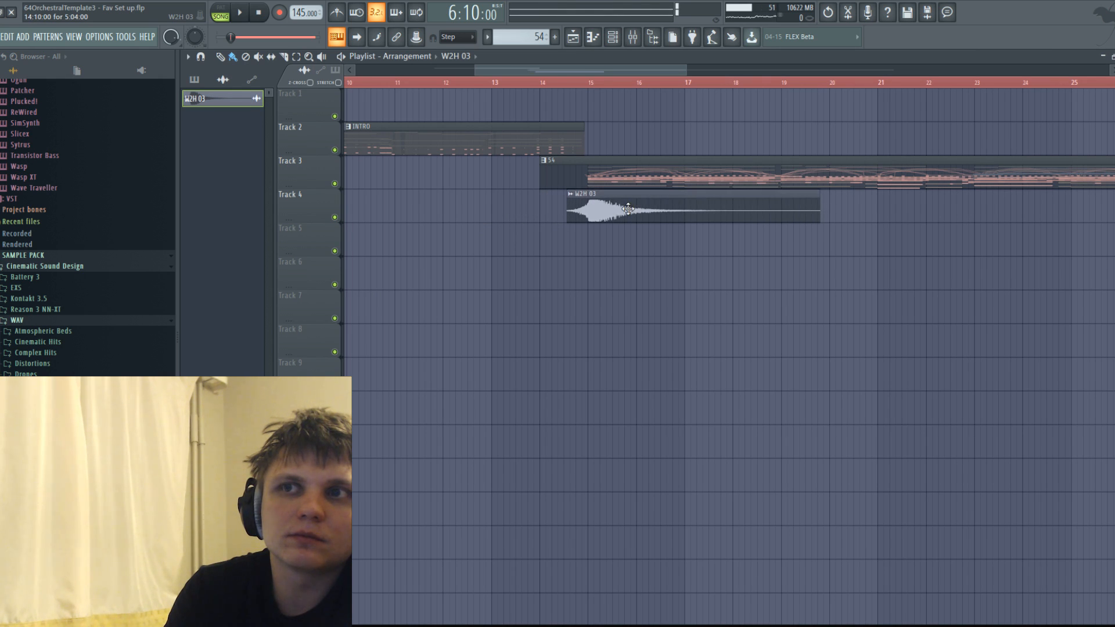
{"action": "double_click", "coordinate": [627, 207]}
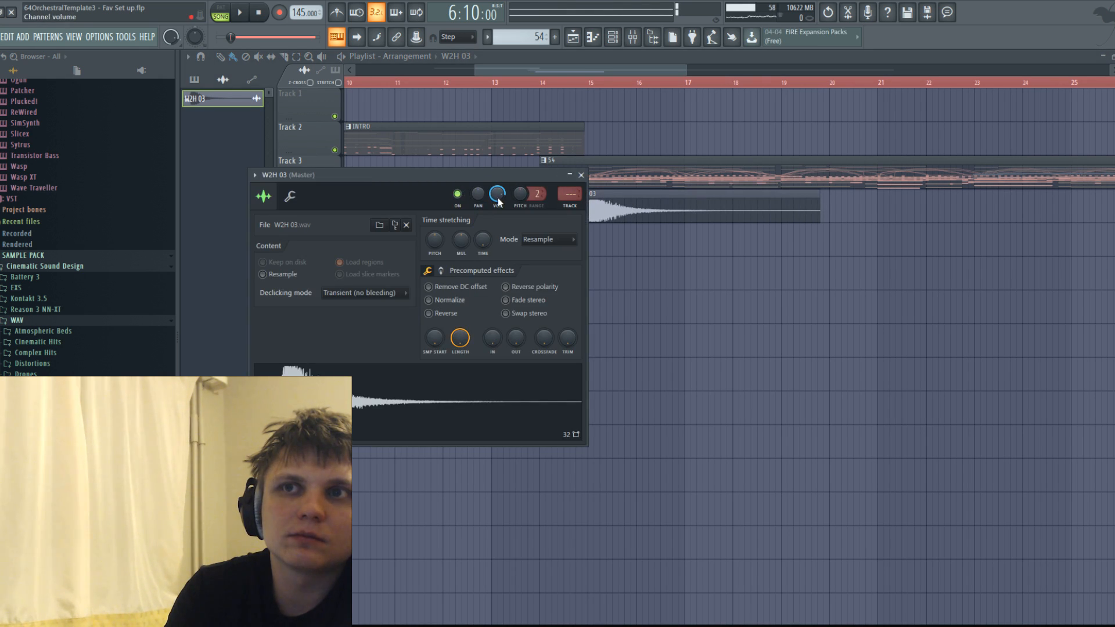
{"action": "left_click", "coordinate": [581, 175]}
Play the arrangement with the W2H 03 hit and save the project.
{"action": "key", "text": "space"}
{"action": "scroll", "coordinate": [504, 137], "scroll_direction": "down", "scroll_amount": 3}
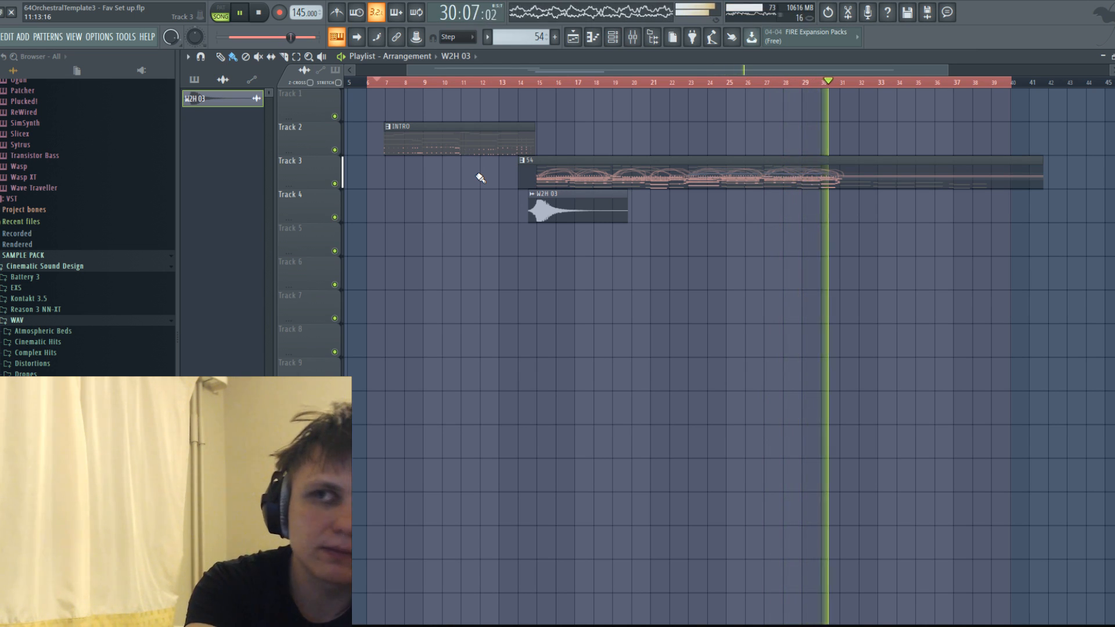
{"action": "key", "text": "space"}
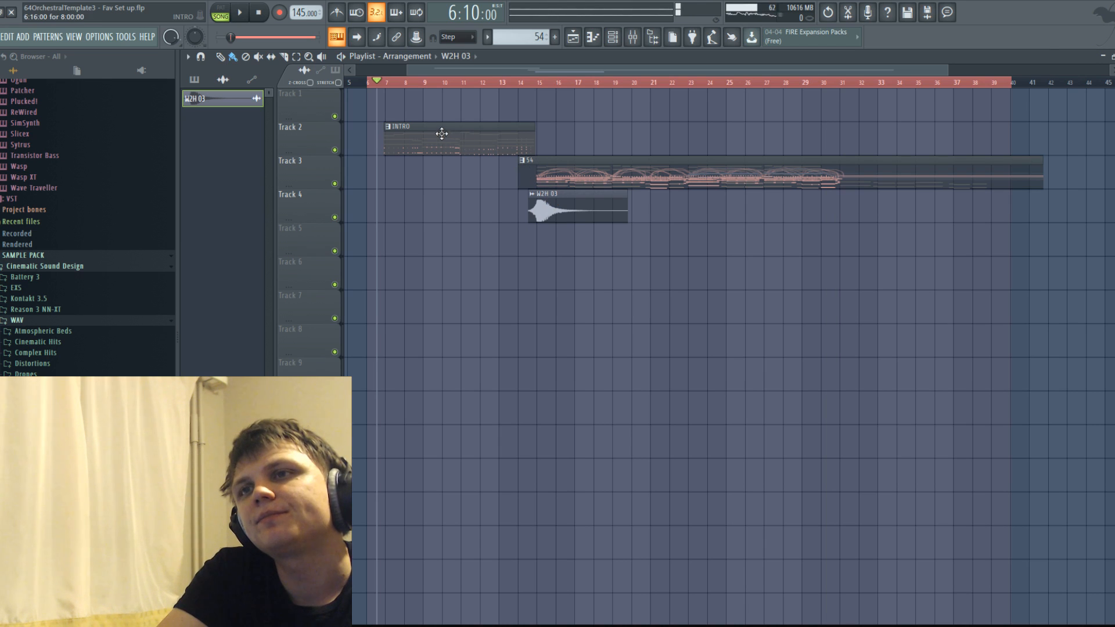
{"action": "left_click", "coordinate": [1, 36]}
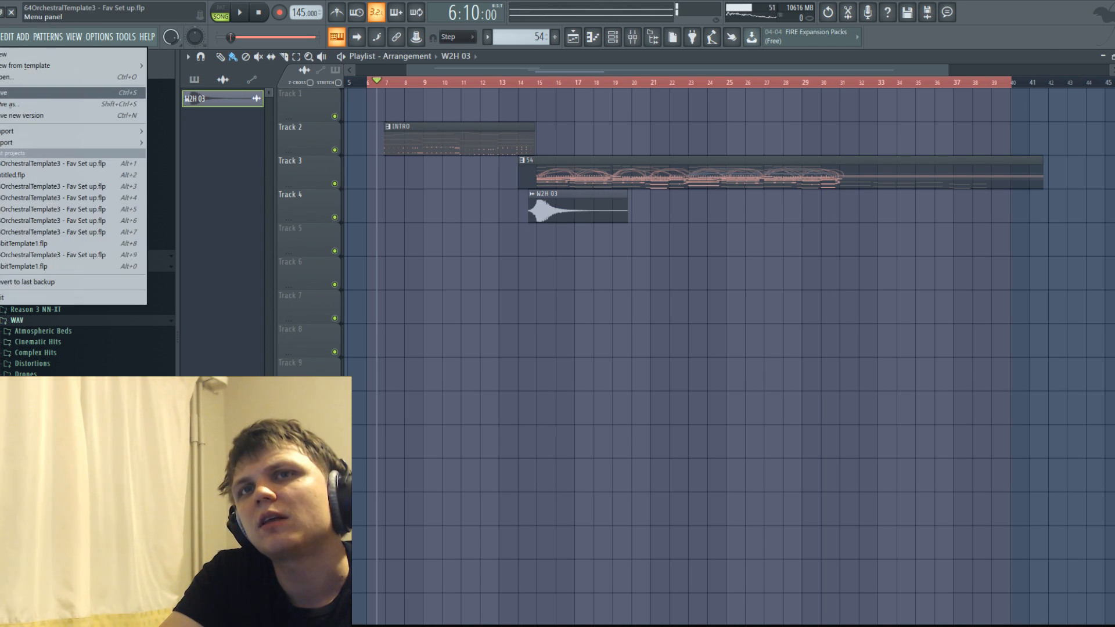
{"action": "left_click", "coordinate": [9, 92]}
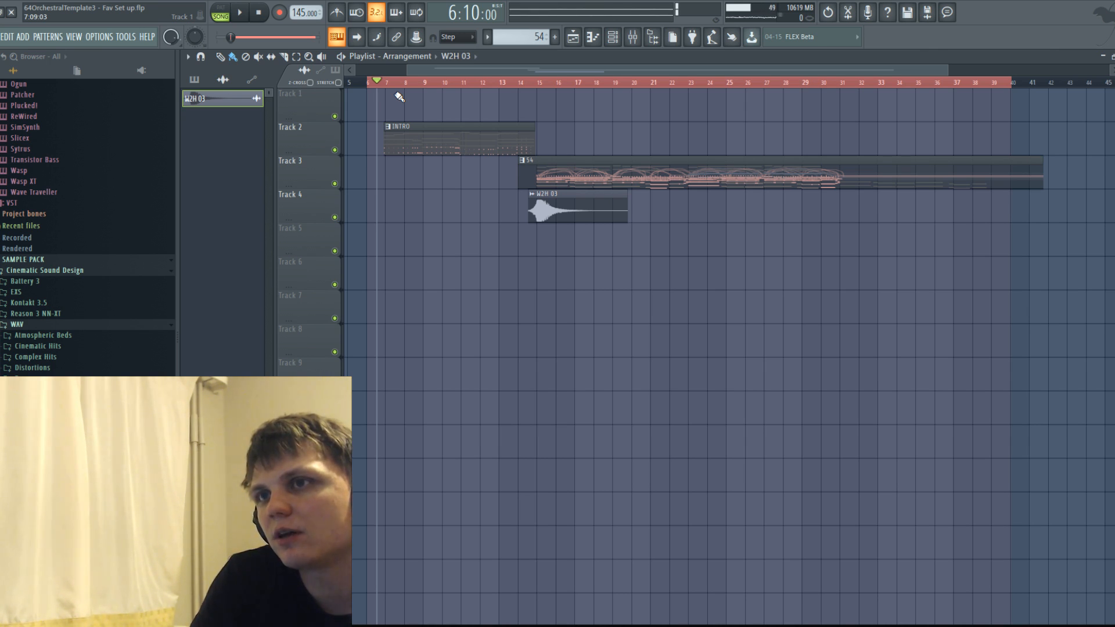
Nudge the INTRO clip on Track 2 slightly later to start at bar 7.
{"action": "left_click_drag", "start_coordinate": [392, 139], "coordinate": [396, 140]}
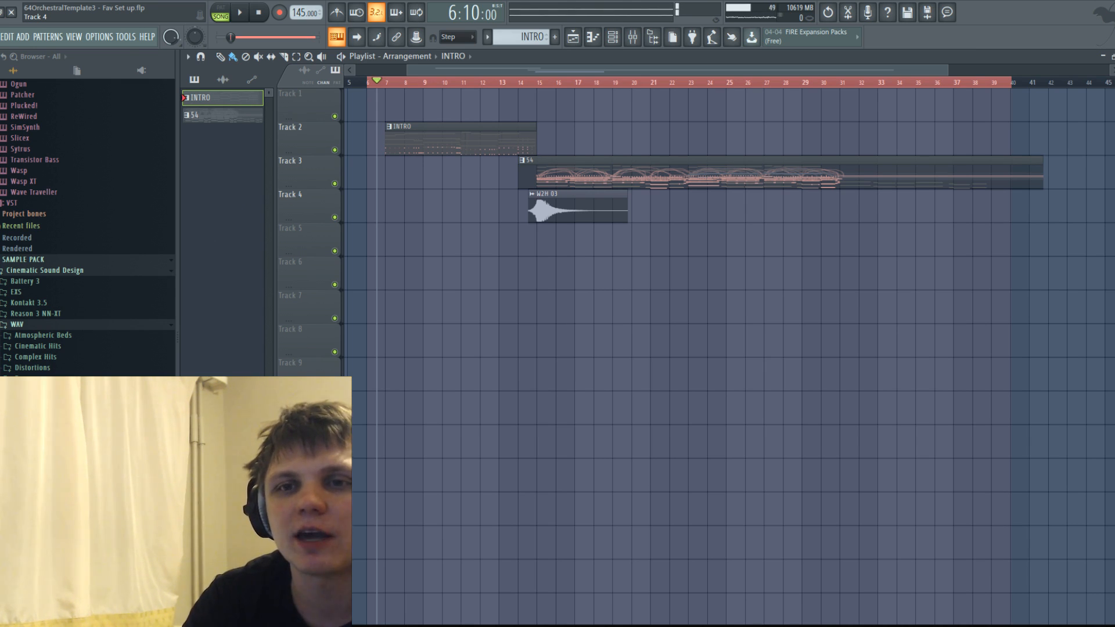
Switch to File Explorer and open the Music2 folder on the C: drive.
{"action": "left_click", "coordinate": [1, 12]}
{"action": "key", "text": "alt+Tab"}
{"action": "key", "text": "alt+Tab"}
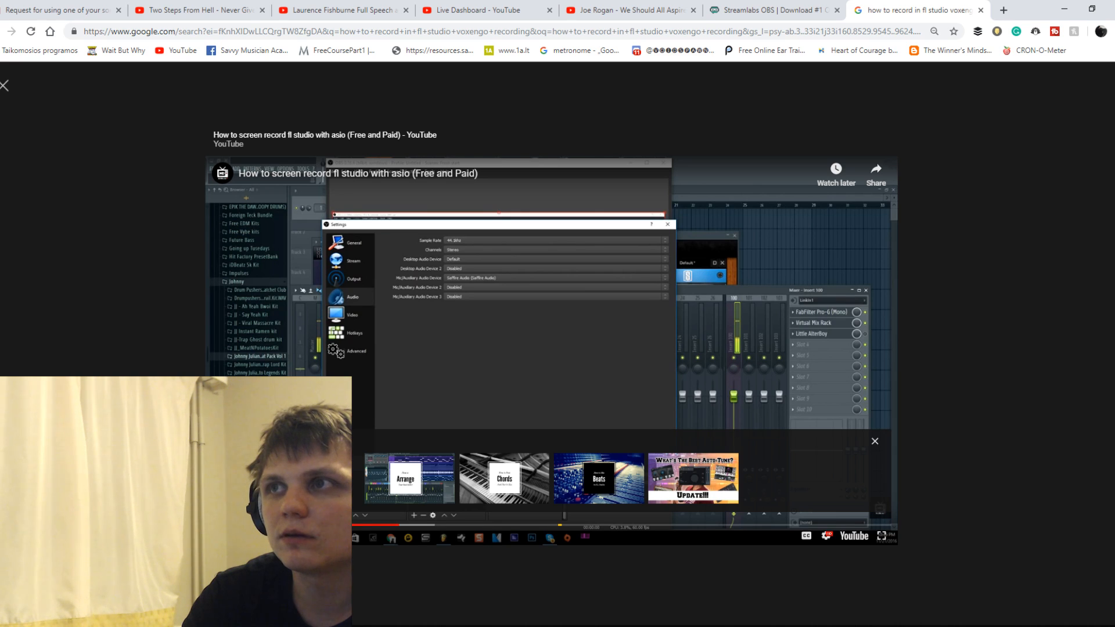
{"action": "key", "text": "alt+Tab"}
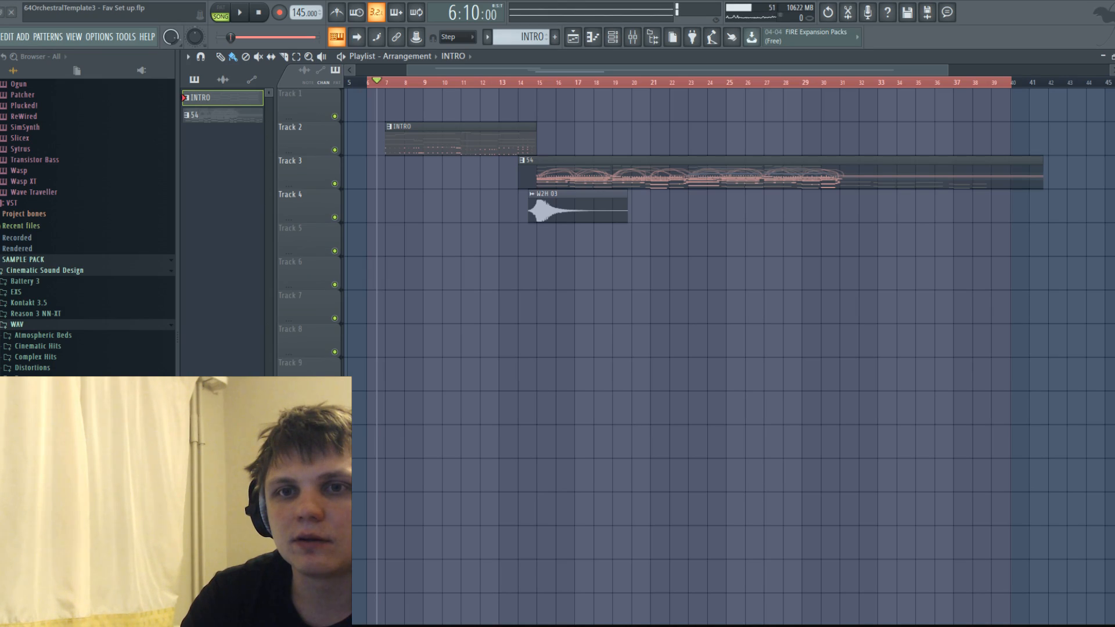
{"action": "key", "text": "alt+Tab"}
{"action": "left_click_drag", "start_coordinate": [734, 95], "coordinate": [527, 118]}
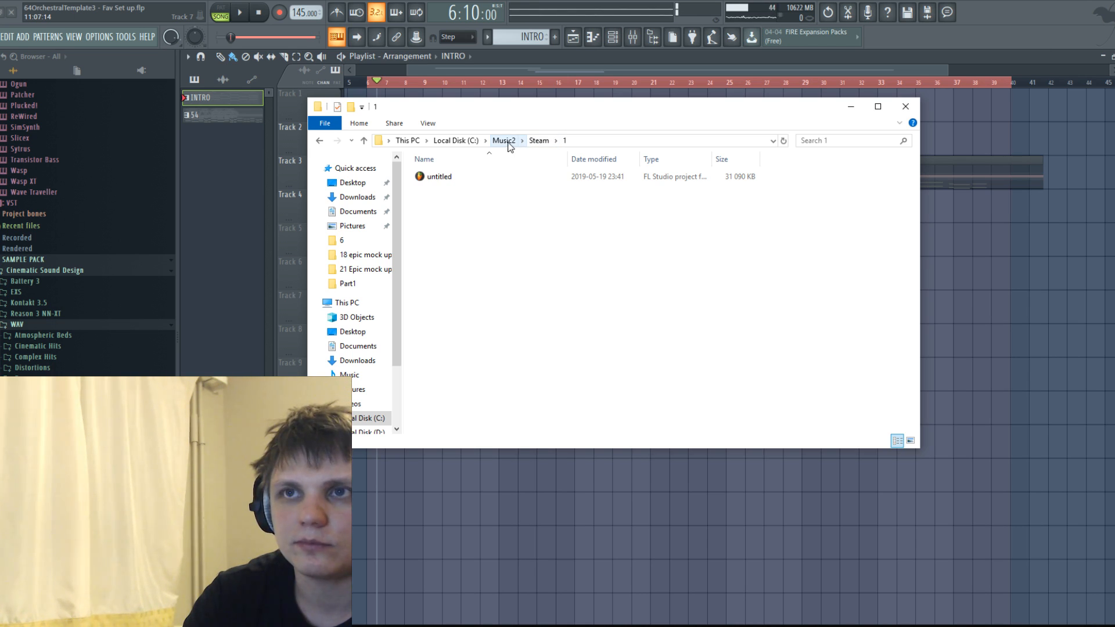
{"action": "left_click", "coordinate": [504, 140]}
{"action": "left_click_drag", "start_coordinate": [553, 115], "coordinate": [566, 186]}
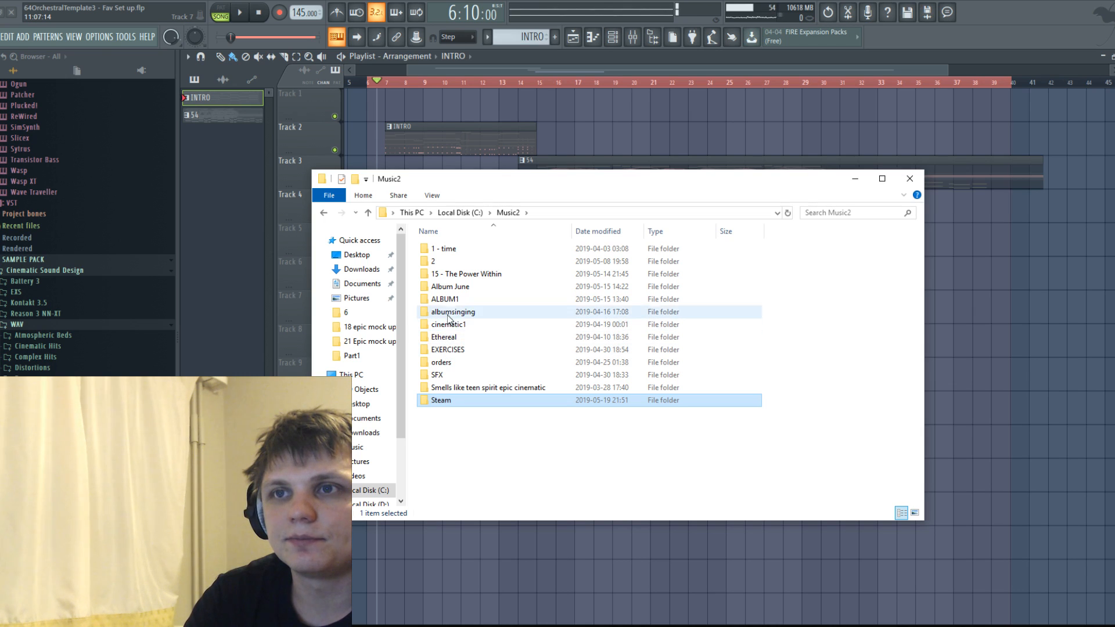
Look through the contents of the 2 and Album June folders in Music2.
{"action": "left_click", "coordinate": [440, 262]}
{"action": "double_click", "coordinate": [439, 262]}
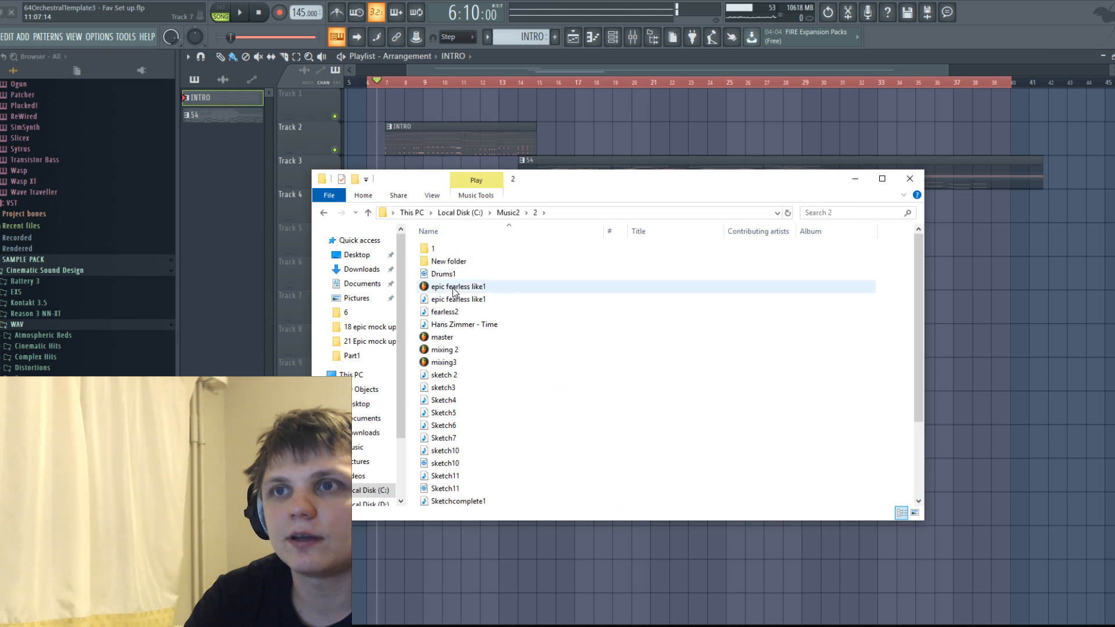
{"action": "scroll", "coordinate": [442, 278], "scroll_direction": "down", "scroll_amount": 3}
{"action": "scroll", "coordinate": [442, 279], "scroll_direction": "up", "scroll_amount": 3}
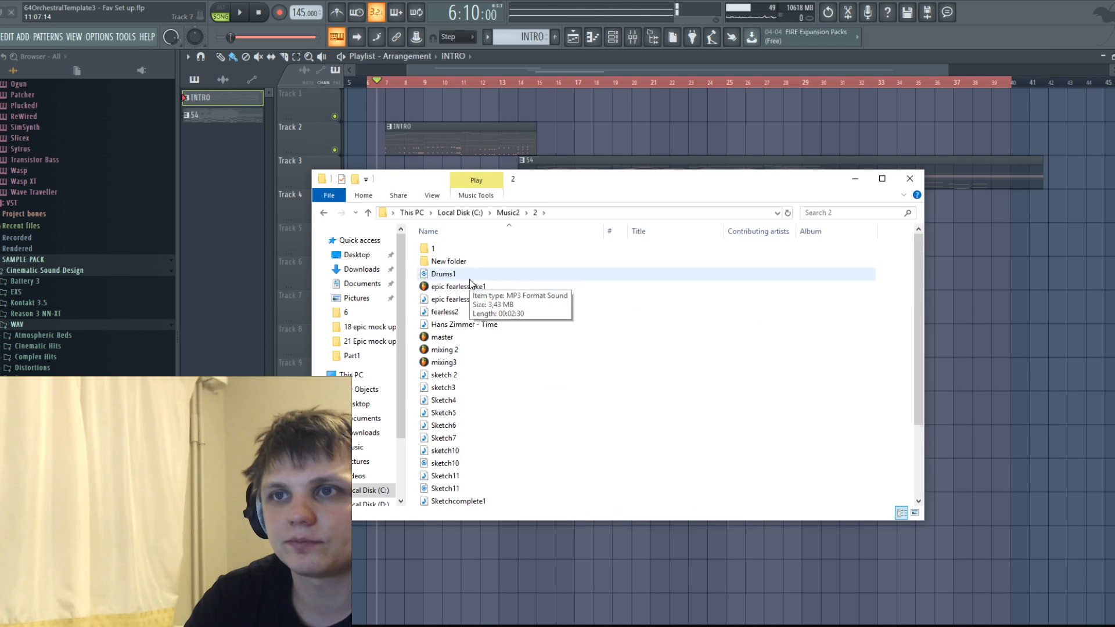
{"action": "left_click", "coordinate": [323, 213]}
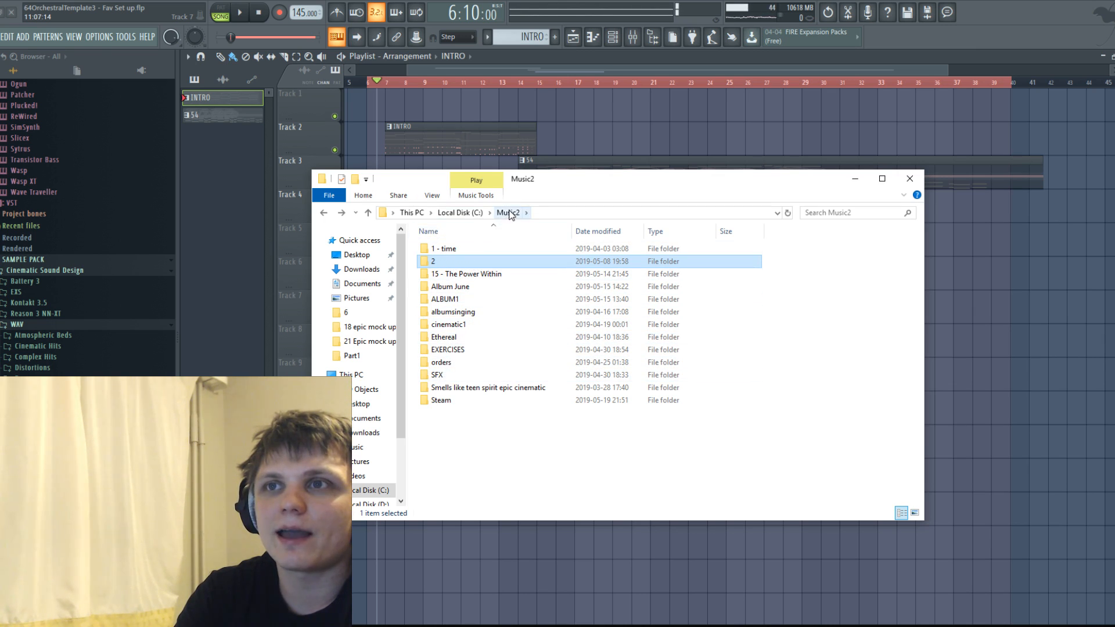
{"action": "double_click", "coordinate": [450, 286]}
{"action": "left_click", "coordinate": [323, 212]}
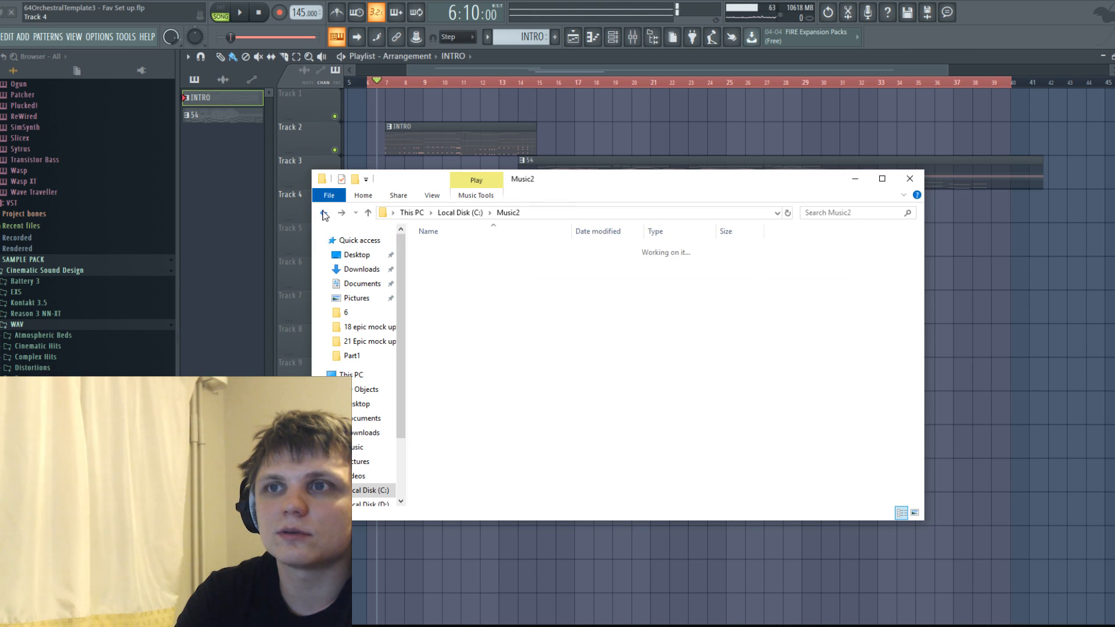
Look through the song folders in Part1 and Part2 of ALBUM1.
{"action": "double_click", "coordinate": [461, 298]}
{"action": "double_click", "coordinate": [437, 249]}
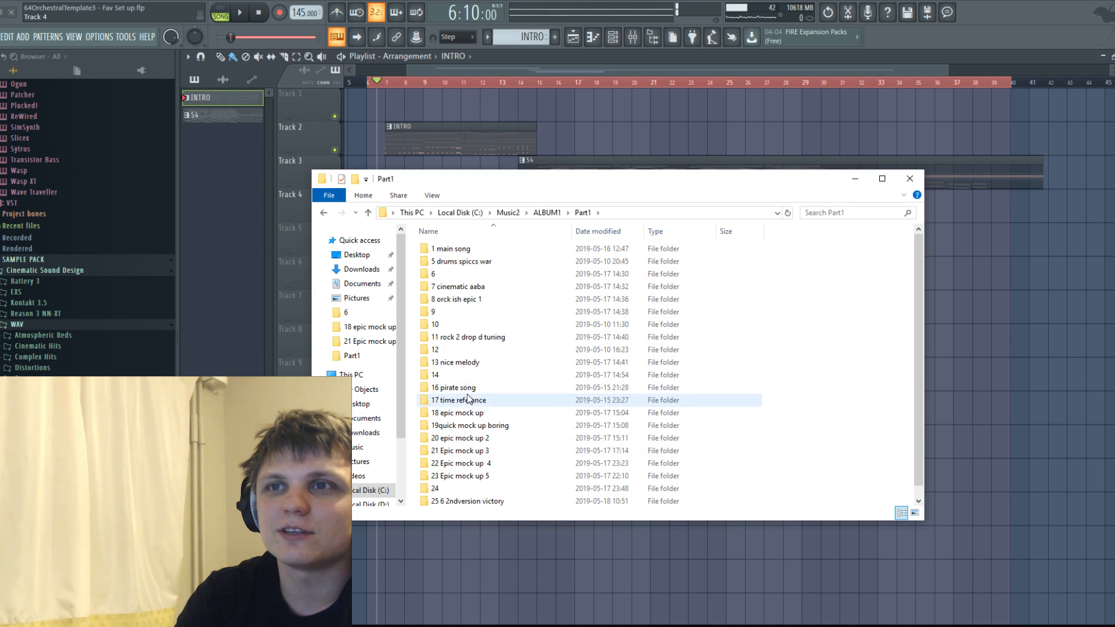
{"action": "left_click", "coordinate": [323, 212]}
{"action": "double_click", "coordinate": [457, 263]}
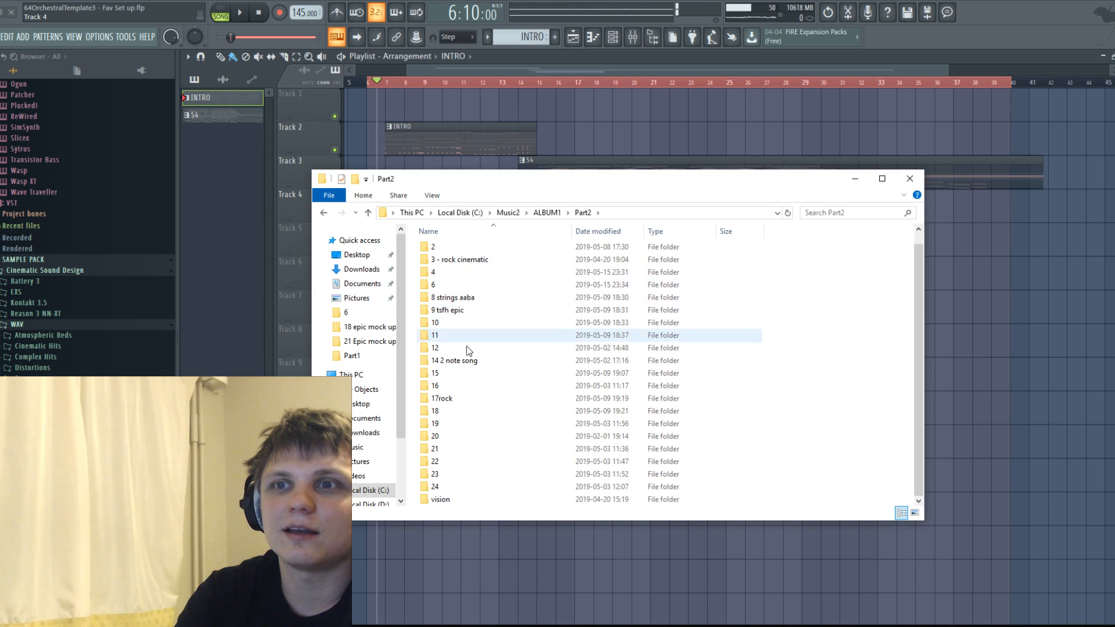
{"action": "left_click", "coordinate": [323, 212]}
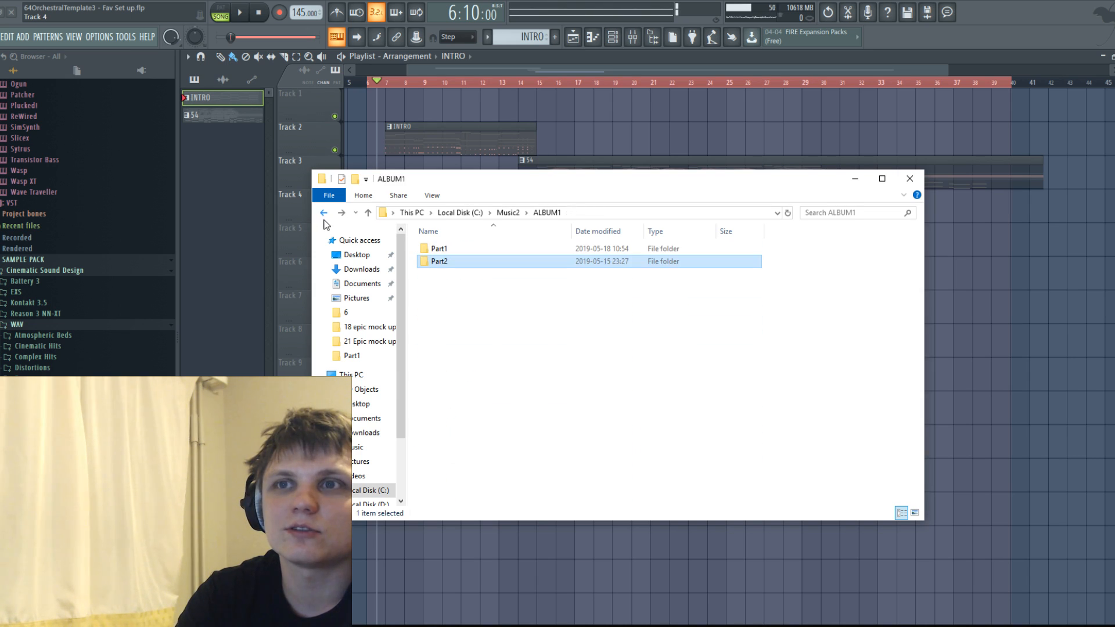
{"action": "double_click", "coordinate": [440, 248]}
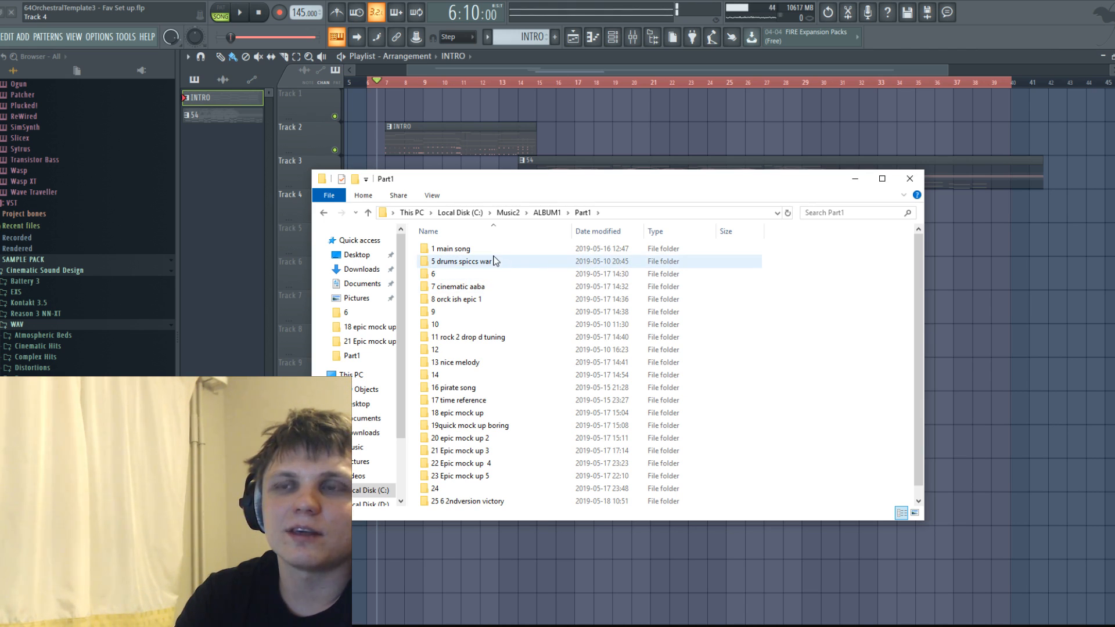
Return to FL Studio, clear the Playlist's time selection and move the playhead to 31:16:00.
{"action": "left_click", "coordinate": [606, 163]}
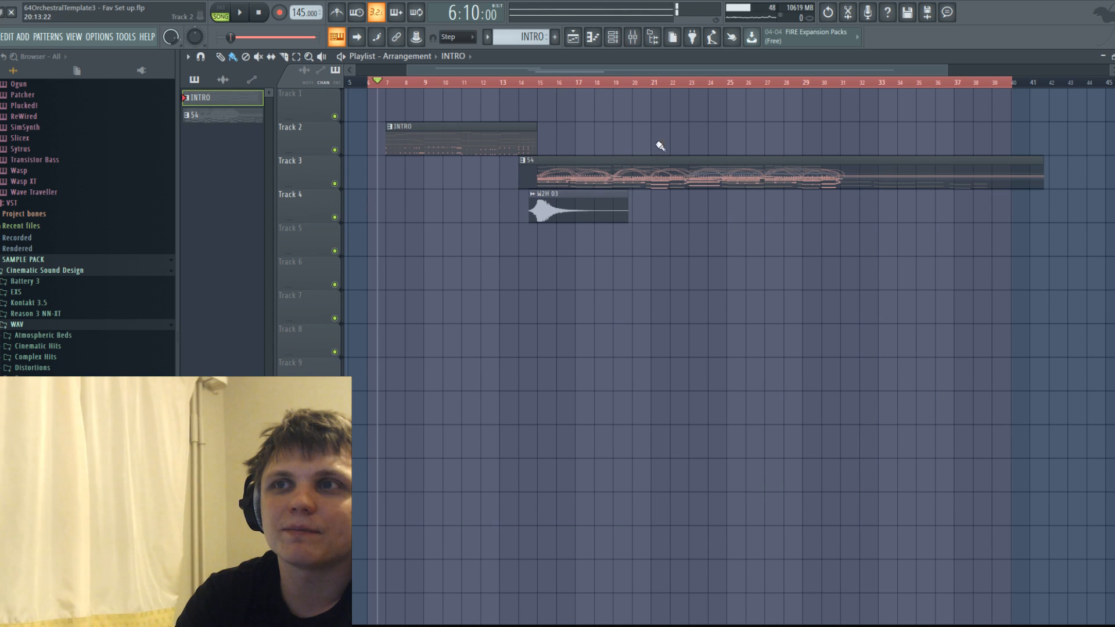
{"action": "scroll", "coordinate": [696, 116], "scroll_direction": "down", "scroll_amount": 1}
{"action": "double_click", "coordinate": [765, 83]}
{"action": "left_click_drag", "start_coordinate": [760, 70], "coordinate": [990, 72]}
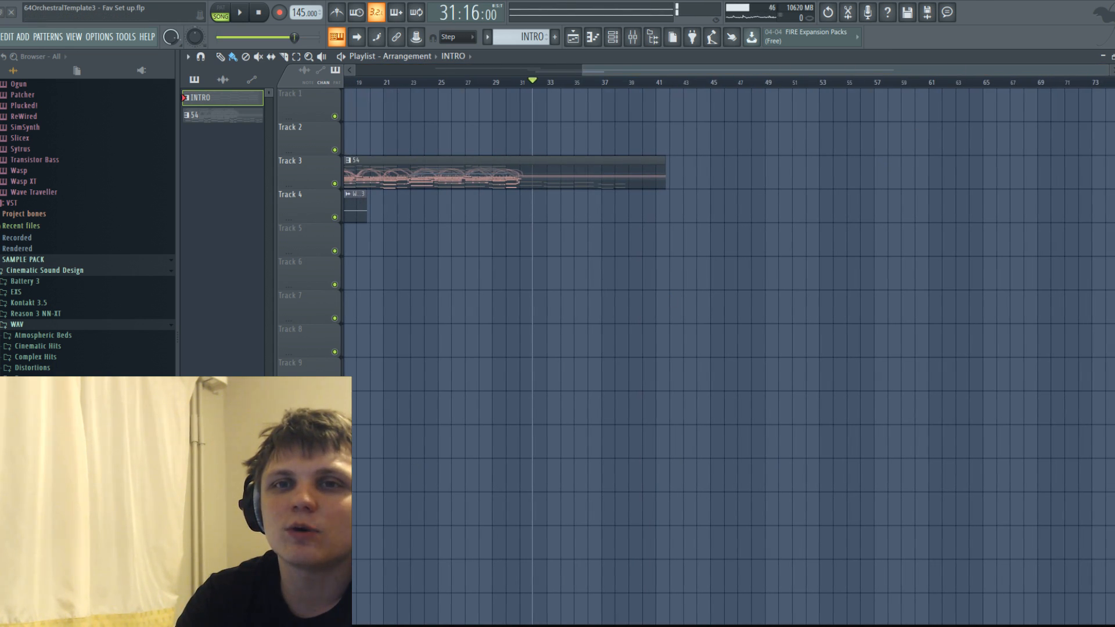
Switch back to File Explorer and open the 16 pirate song folder in Part1.
{"action": "key", "text": "alt+Tab"}
{"action": "left_click_drag", "start_coordinate": [551, 177], "coordinate": [586, 233]}
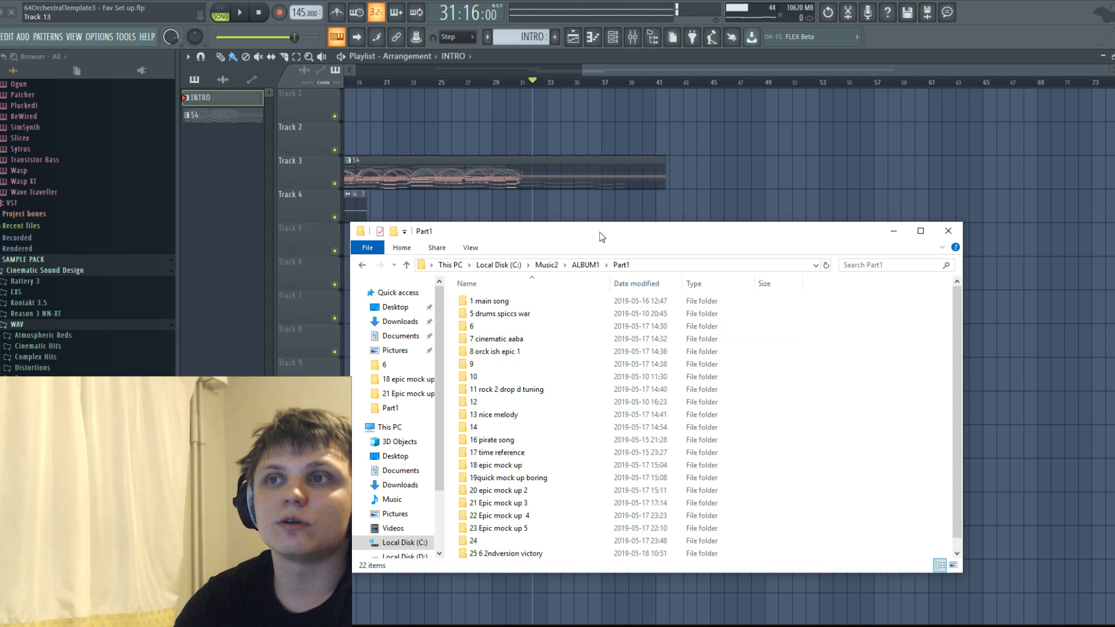
{"action": "left_click_drag", "start_coordinate": [600, 224], "coordinate": [550, 166]}
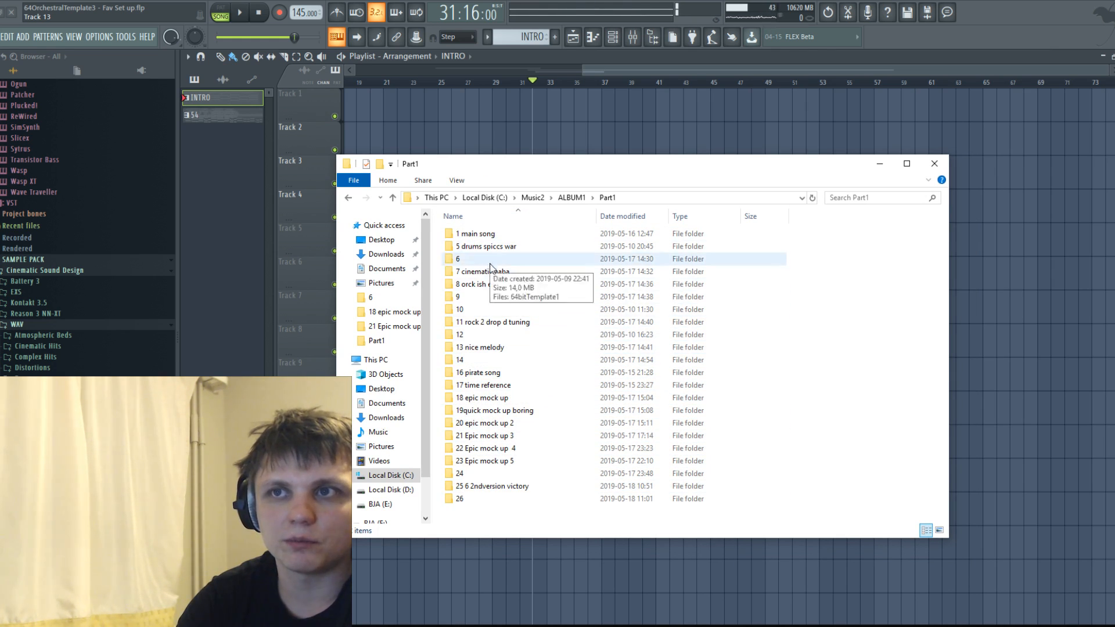
{"action": "double_click", "coordinate": [484, 372]}
Add the 64bitTemplate1 audio file to Track 3 of the Playlist, starting at about bar 49.
{"action": "left_click_drag", "start_coordinate": [597, 169], "coordinate": [529, 245]}
{"action": "left_click", "coordinate": [395, 324]}
{"action": "left_click_drag", "start_coordinate": [699, 176], "coordinate": [740, 161]}
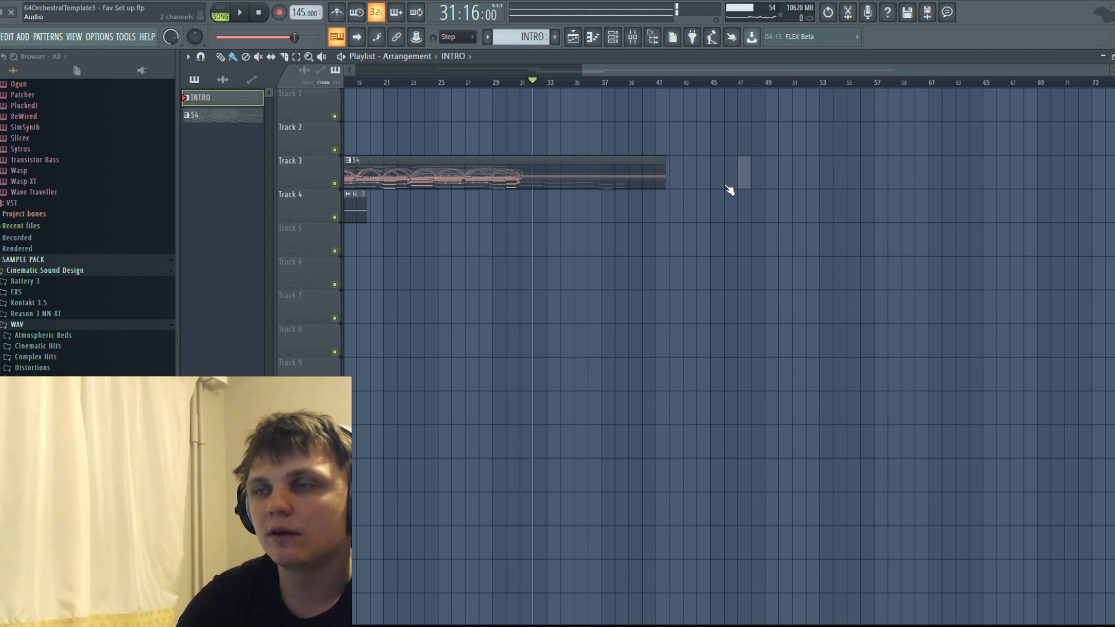
{"action": "left_click_drag", "start_coordinate": [835, 183], "coordinate": [764, 165]}
Set the playhead to the start of the 64bitTemplate1 clip at 49:02:00.
{"action": "scroll", "coordinate": [773, 208], "scroll_direction": "down", "scroll_amount": 4}
{"action": "left_click", "coordinate": [594, 82]}
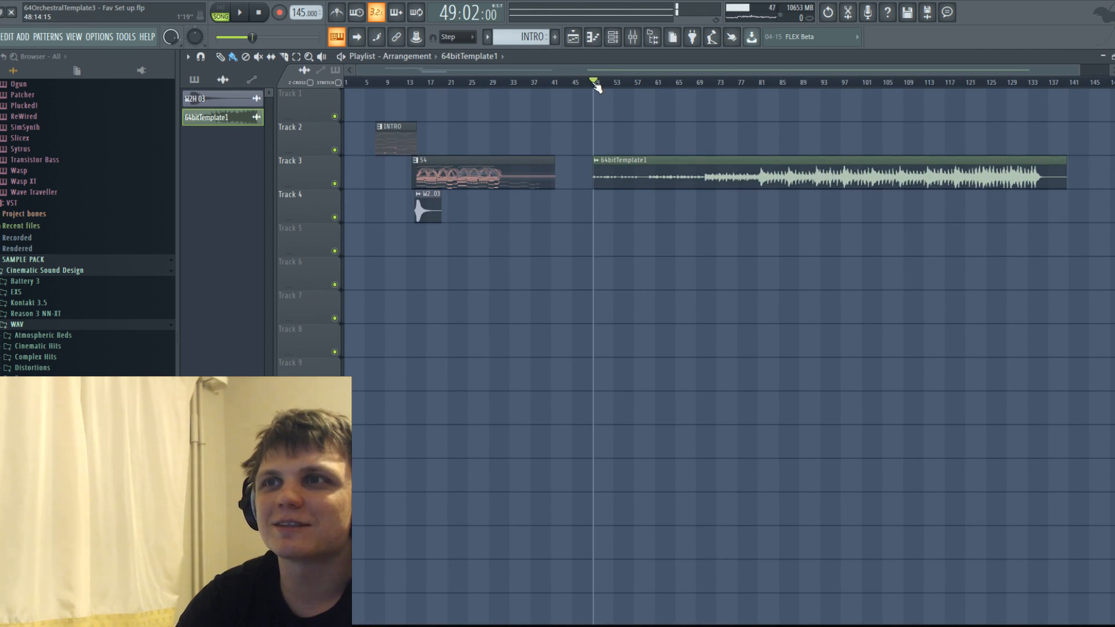
{"action": "scroll", "coordinate": [578, 85], "scroll_direction": "up", "scroll_amount": 2}
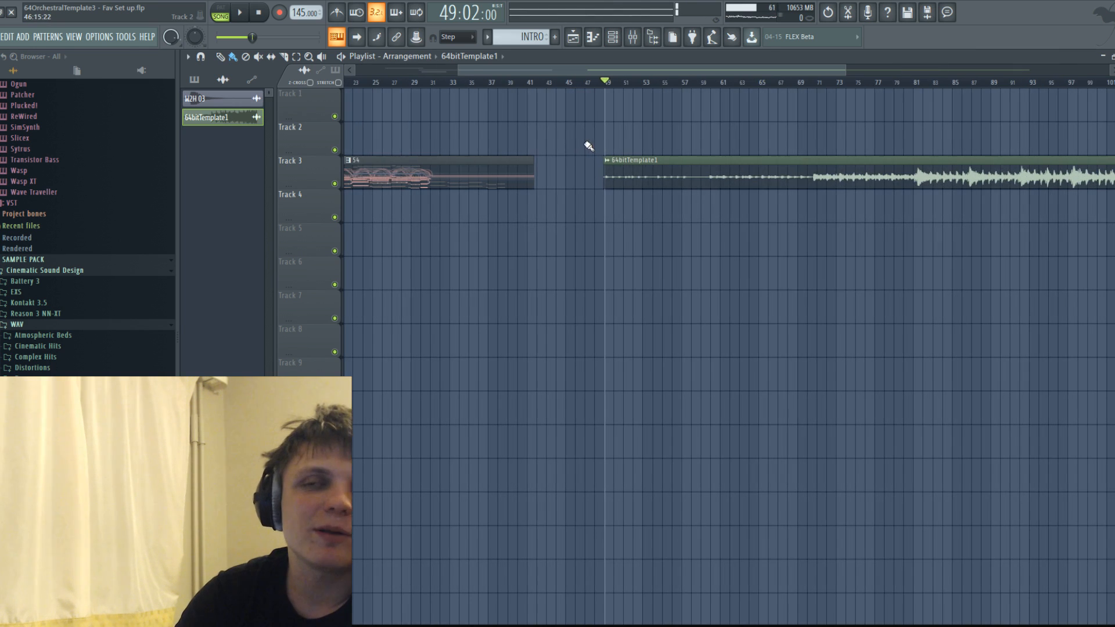
Move the 64bitTemplate1 clip on Track 3 earlier to about bar 44 and set the playhead to 44:03:00.
{"action": "left_click", "coordinate": [602, 84]}
{"action": "left_click_drag", "start_coordinate": [654, 177], "coordinate": [598, 168]}
{"action": "left_click", "coordinate": [558, 84]}
Play the 64bitTemplate1 clip from 44:03:00 to listen to it, and stop the playback.
{"action": "key", "text": "space"}
{"action": "scroll", "coordinate": [595, 127], "scroll_direction": "down", "scroll_amount": 3, "text": "ctrl"}
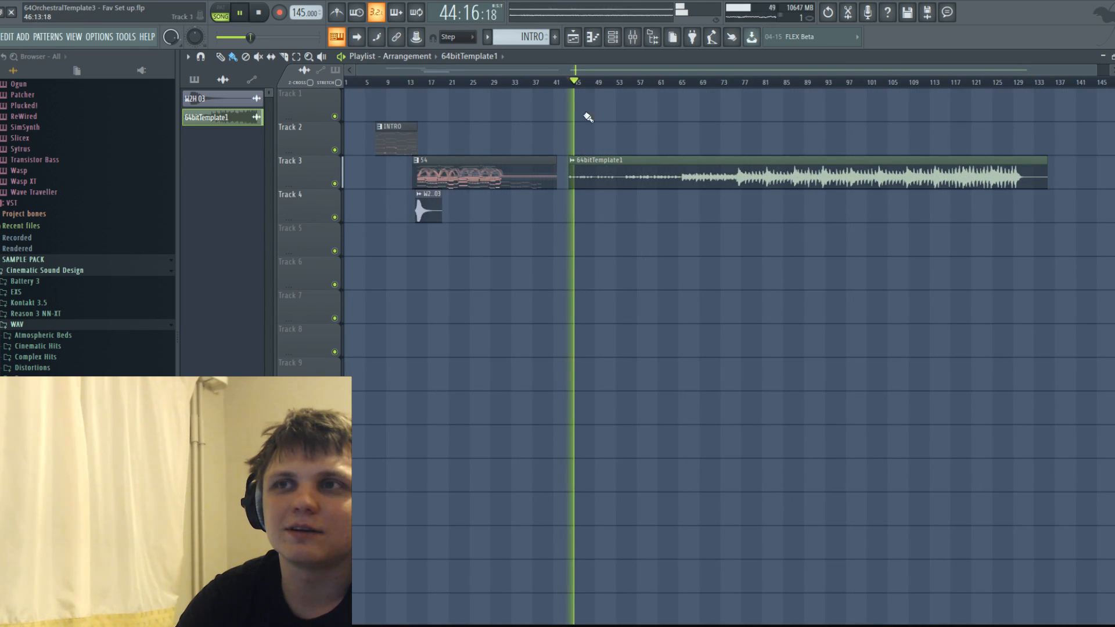
{"action": "left_click", "coordinate": [593, 37]}
{"action": "left_click", "coordinate": [604, 42]}
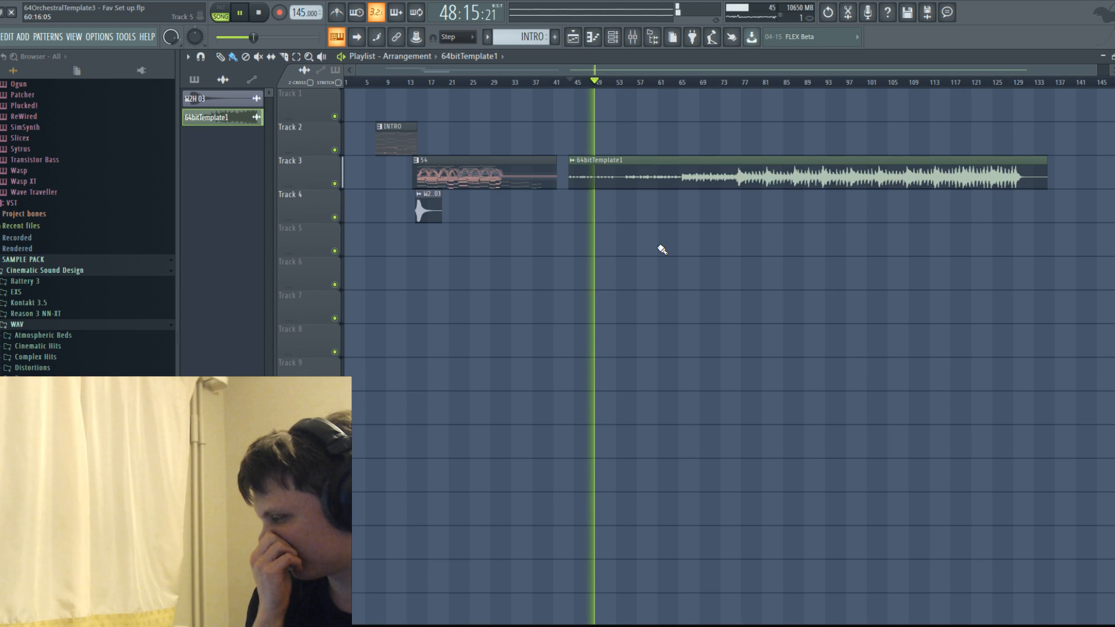
{"action": "scroll", "coordinate": [661, 250], "scroll_direction": "down", "scroll_amount": 1}
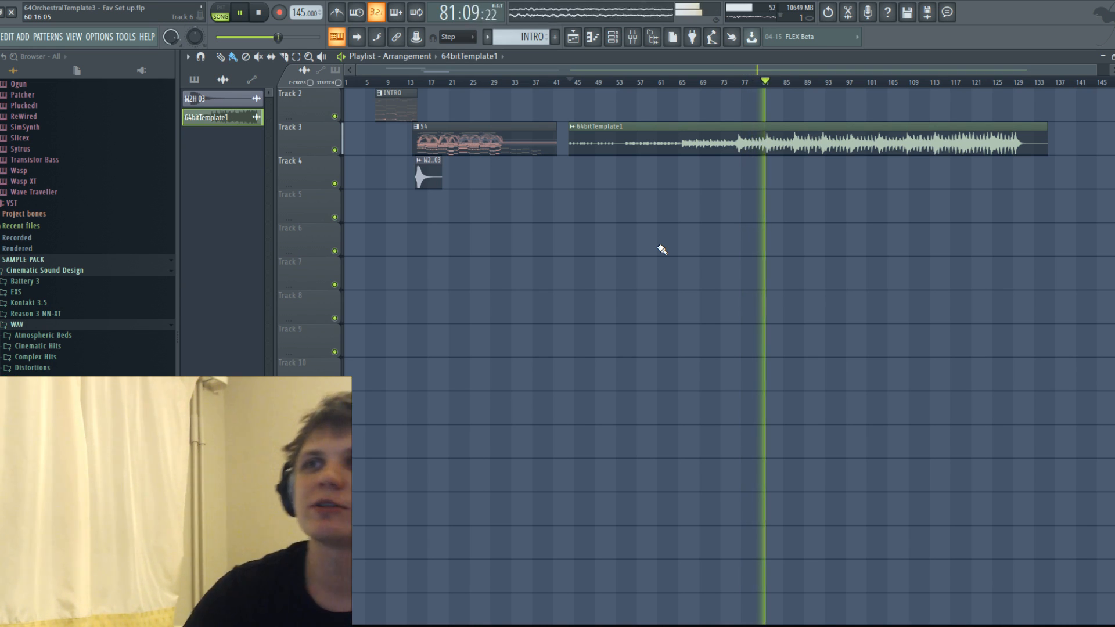
{"action": "key", "text": "space"}
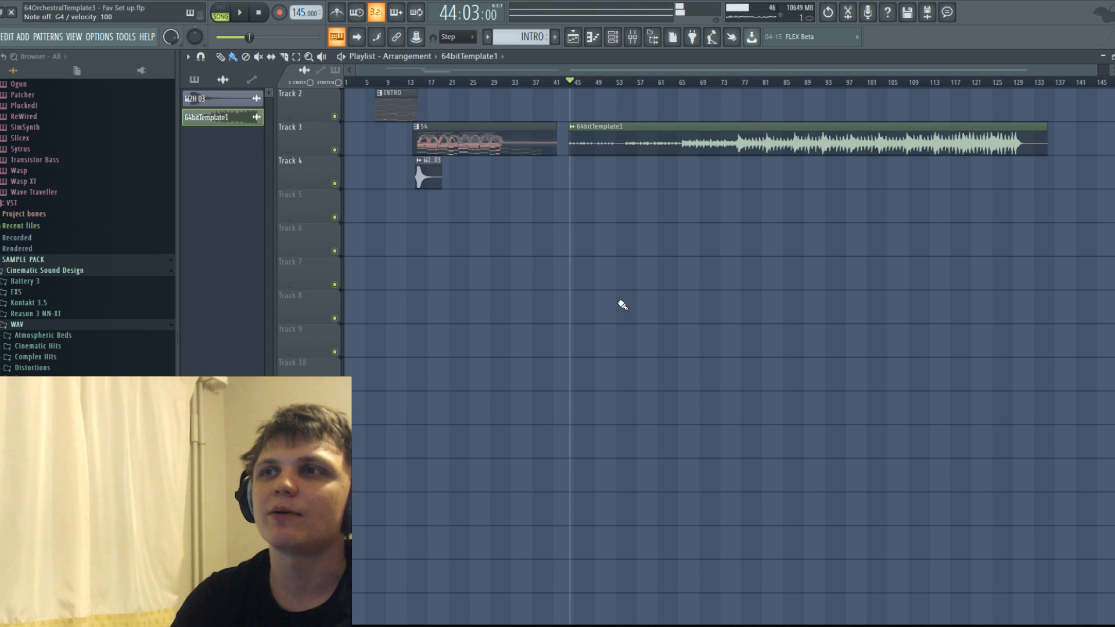
Delete the 64bitTemplate1 clip from Track 3, and switch to File Explorer to open the 17 time reference folder in Part1.
{"action": "right_click", "coordinate": [708, 148]}
{"action": "left_click", "coordinate": [174, 622]}
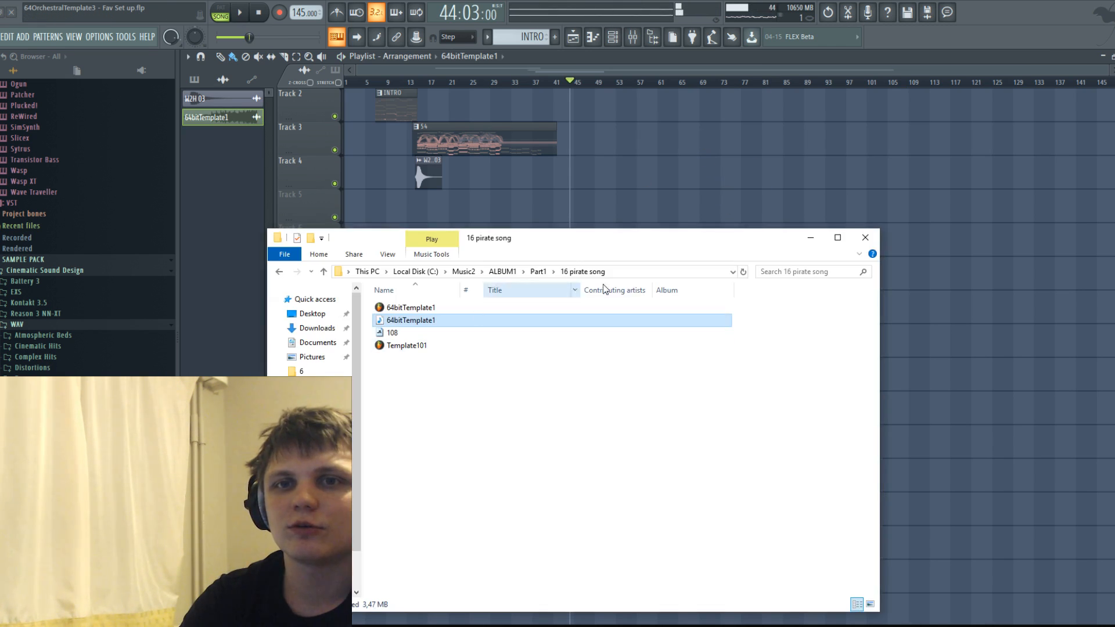
{"action": "left_click", "coordinate": [280, 272]}
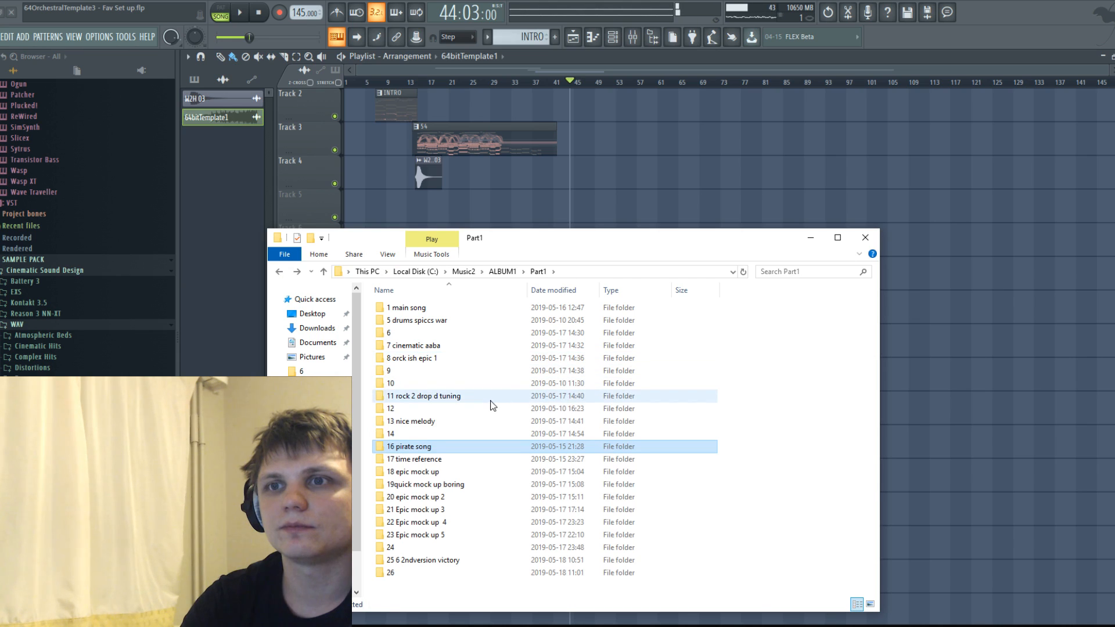
{"action": "mouse_move", "coordinate": [493, 400]}
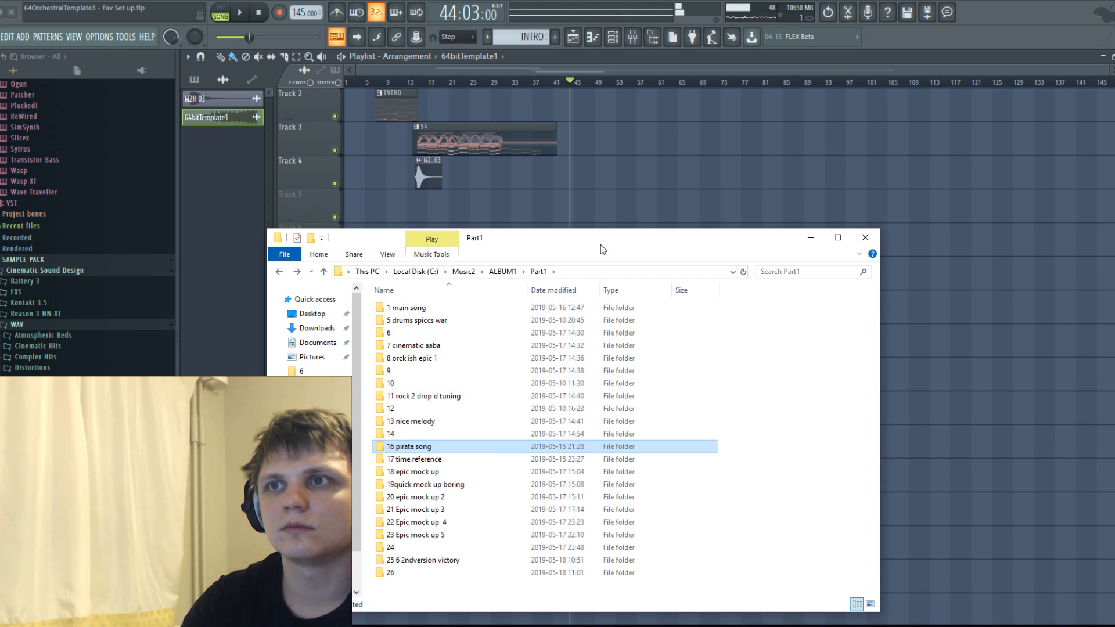
{"action": "left_click", "coordinate": [610, 66]}
{"action": "key", "text": "space"}
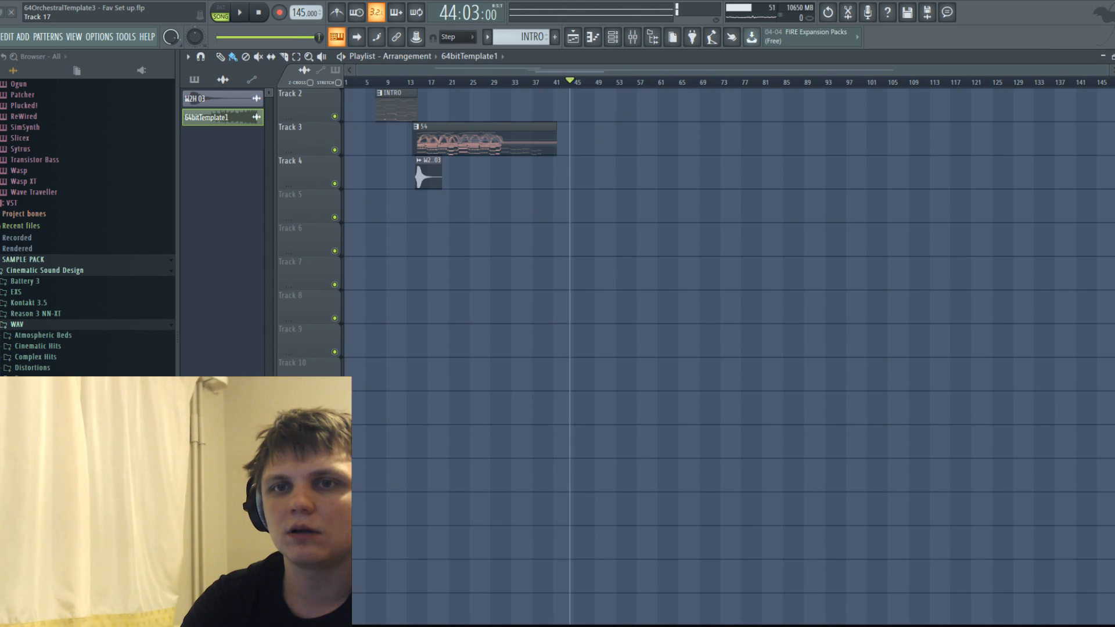
{"action": "key", "text": "alt+Tab"}
{"action": "left_click_drag", "start_coordinate": [481, 245], "coordinate": [556, 176]}
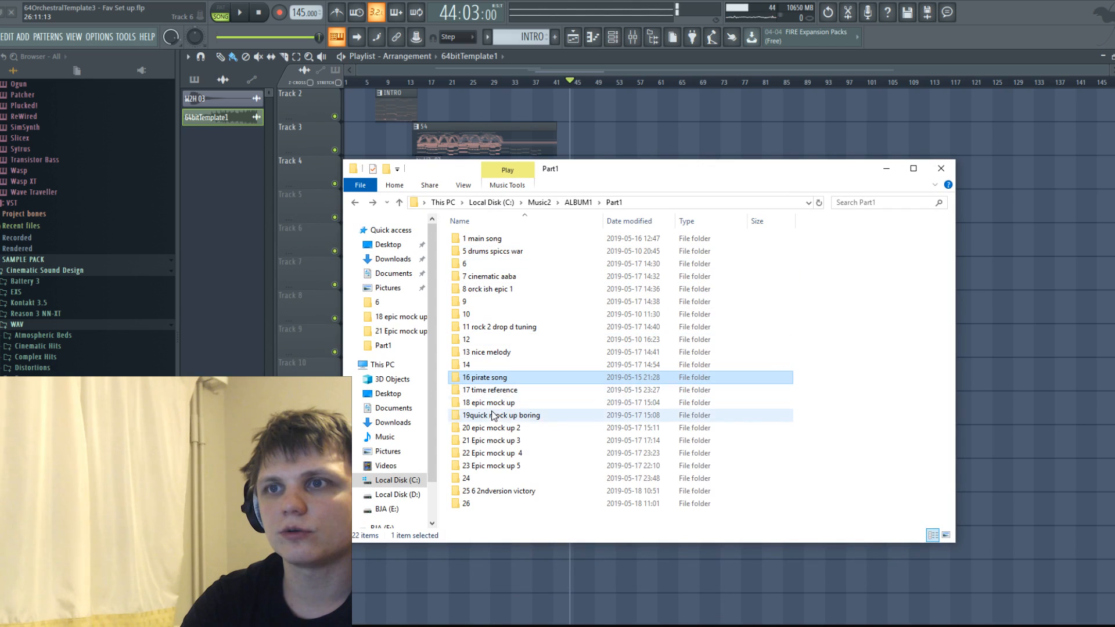
{"action": "left_click", "coordinate": [497, 388]}
{"action": "double_click", "coordinate": [497, 388]}
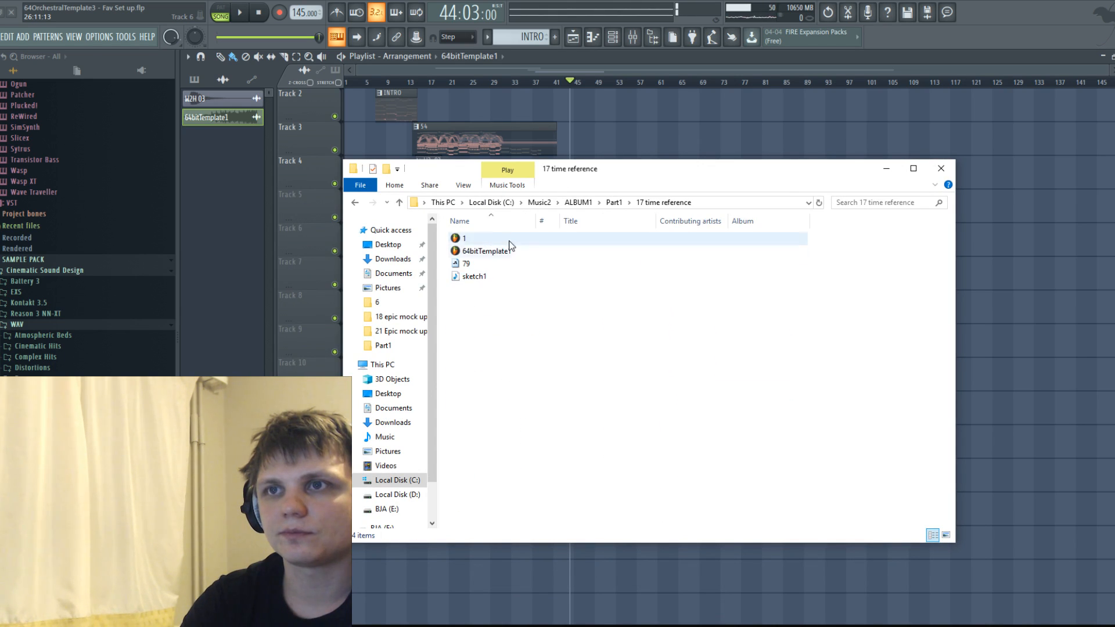
Add the sketch1 audio file to Track 3 of the Playlist at about bar 76 and play it from near its start.
{"action": "mouse_move", "coordinate": [479, 283]}
{"action": "left_mouse_down"}
{"action": "mouse_move", "coordinate": [801, 127]}
{"action": "mouse_move", "coordinate": [810, 133]}
{"action": "mouse_move", "coordinate": [774, 149]}
{"action": "left_mouse_up"}
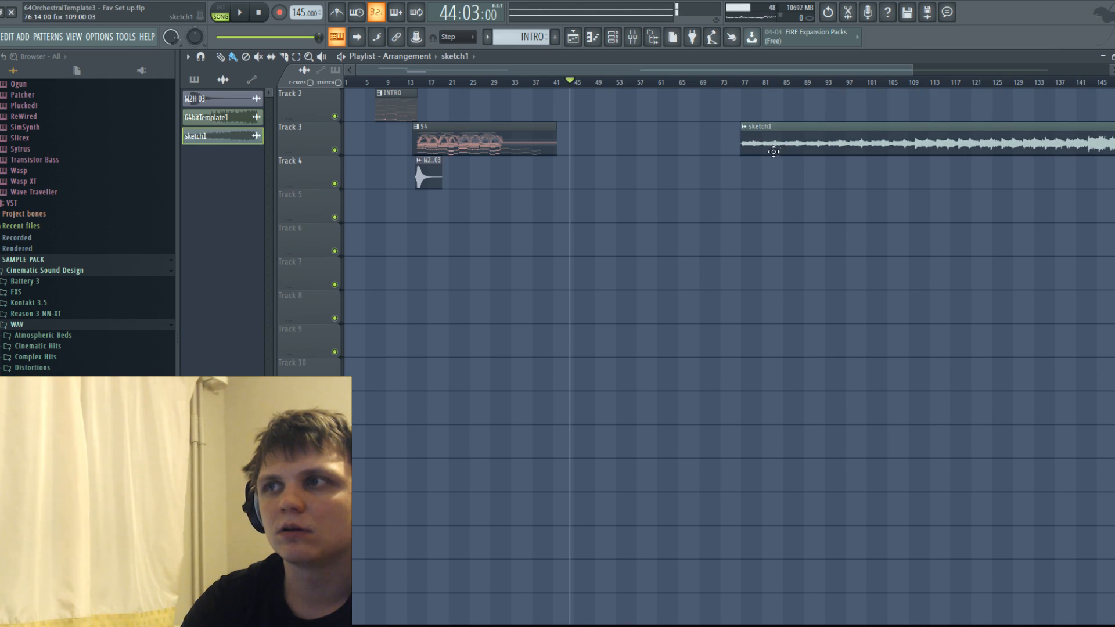
{"action": "scroll", "coordinate": [748, 143], "scroll_direction": "down", "scroll_amount": 2}
{"action": "left_click", "coordinate": [649, 83]}
{"action": "key", "text": "space"}
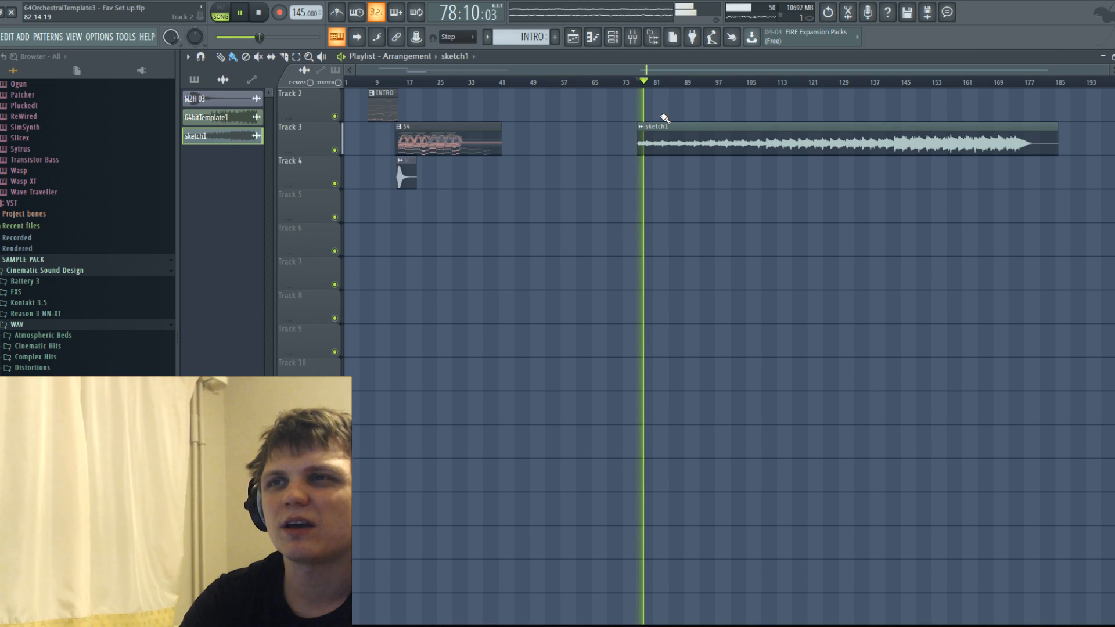
Play the louder part of sketch1 from 142:09:00, and delete the sketch1 clip from Track 3.
{"action": "key", "text": "space"}
{"action": "left_click", "coordinate": [896, 83]}
{"action": "key", "text": "space"}
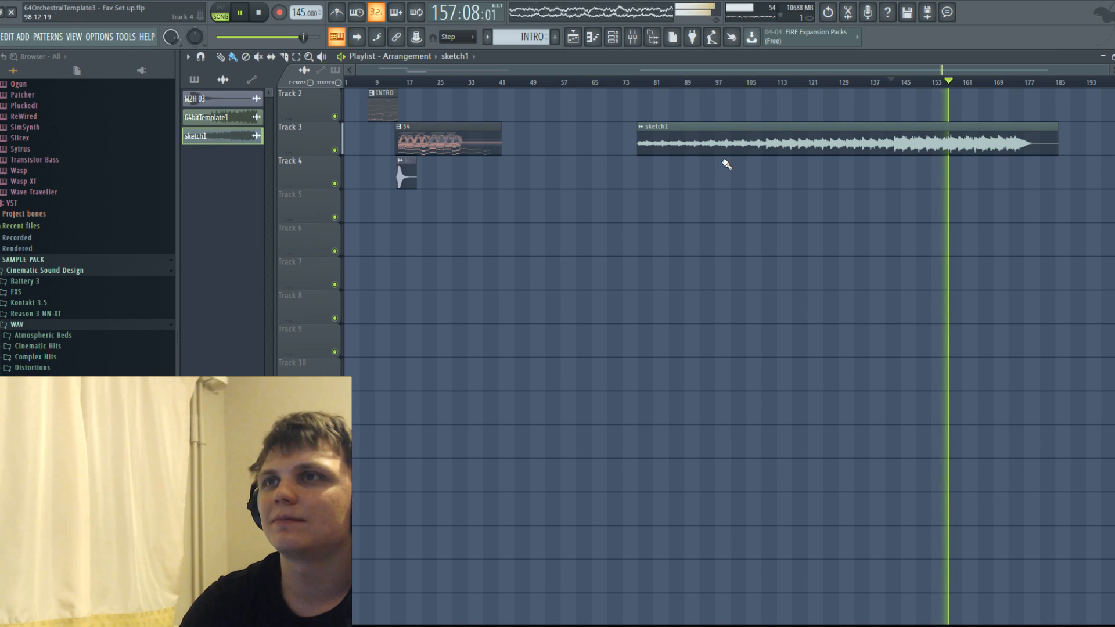
{"action": "right_click", "coordinate": [753, 132]}
{"action": "key", "text": "space"}
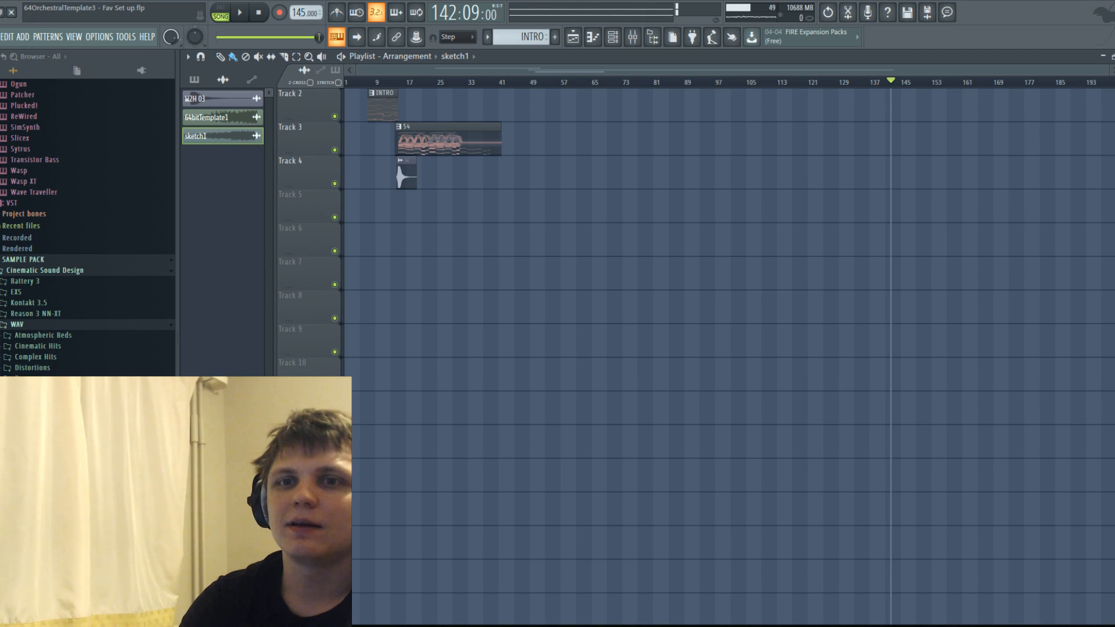
Audition the 64bitTemplate1 audio file from the 18 epic mock up folder on Track 2 at about bar 143, and delete its clip.
{"action": "key", "text": "alt+Tab"}
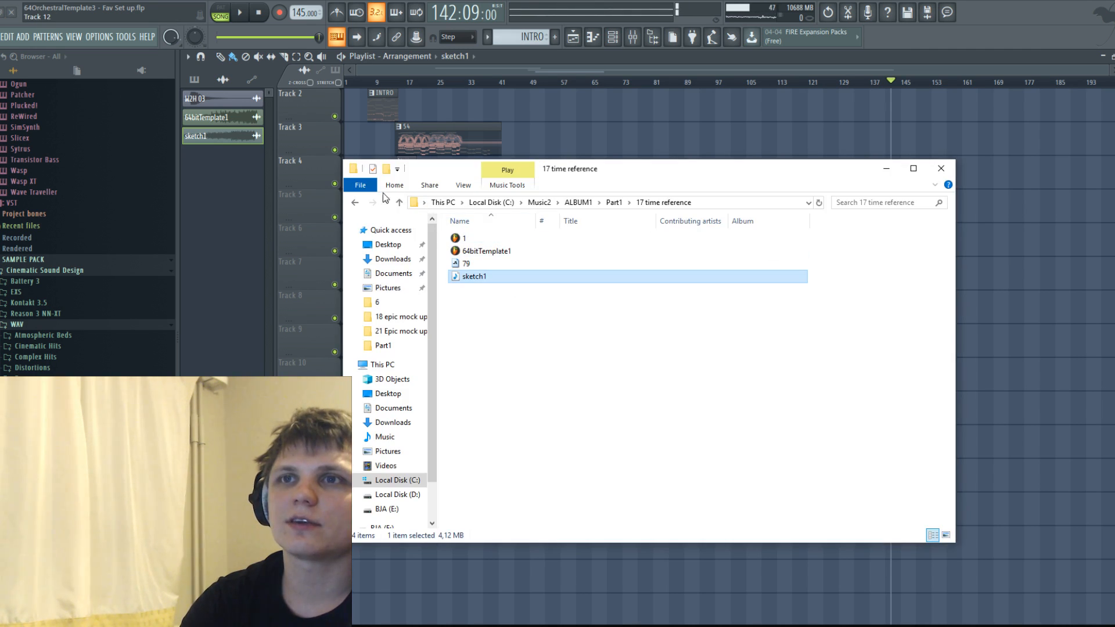
{"action": "left_click", "coordinate": [355, 202]}
{"action": "double_click", "coordinate": [493, 402]}
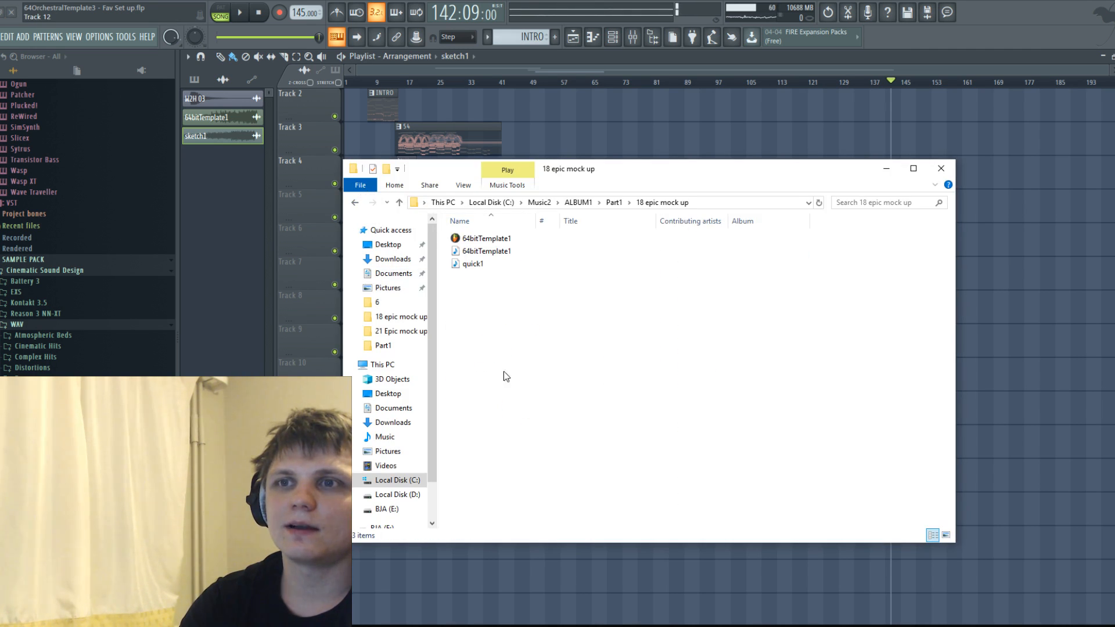
{"action": "left_click_drag", "start_coordinate": [487, 250], "coordinate": [921, 135]}
{"action": "key", "text": "space"}
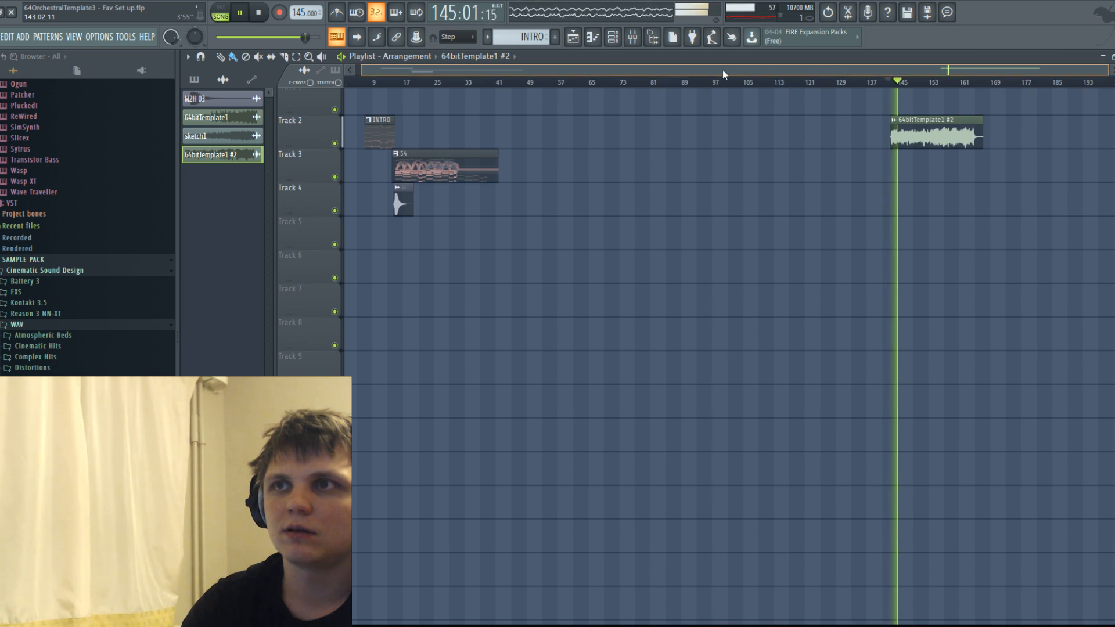
{"action": "left_click_drag", "start_coordinate": [713, 68], "coordinate": [826, 62]}
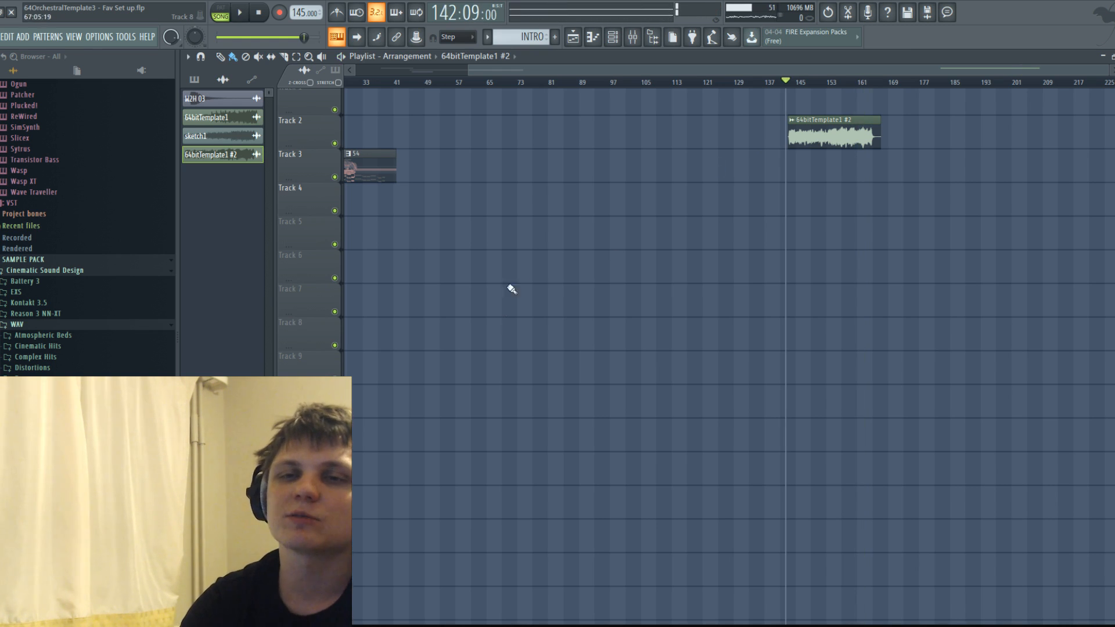
{"action": "right_click", "coordinate": [856, 141]}
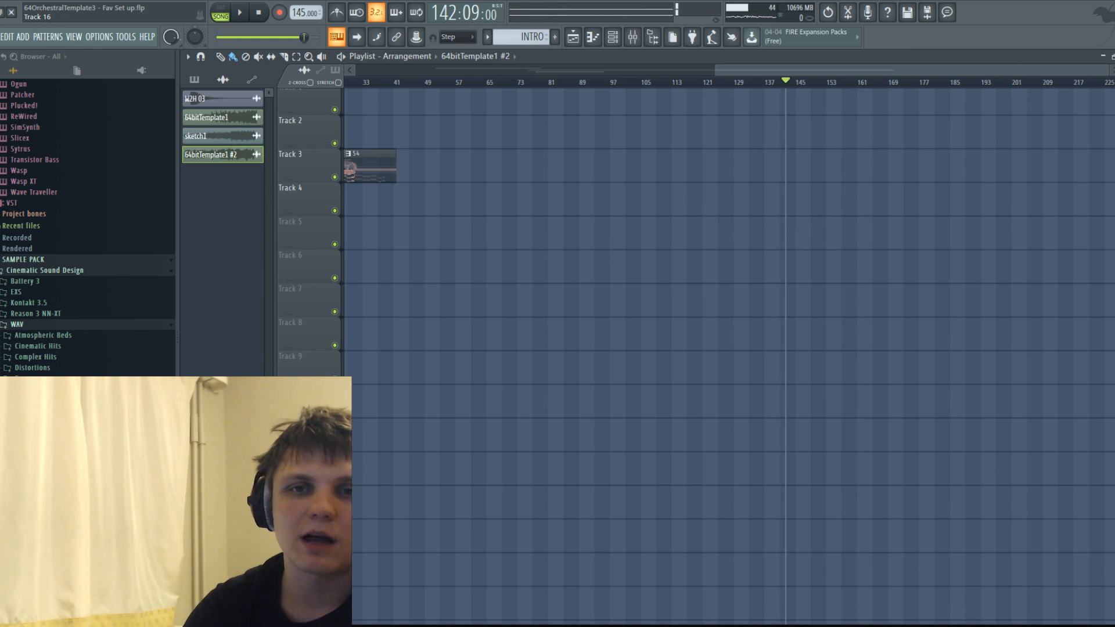
Look for audio files in the 19quick mock up boring, 20 epic mock up 2 and 24 folders of Part1 in File Explorer.
{"action": "key", "text": "alt+Tab"}
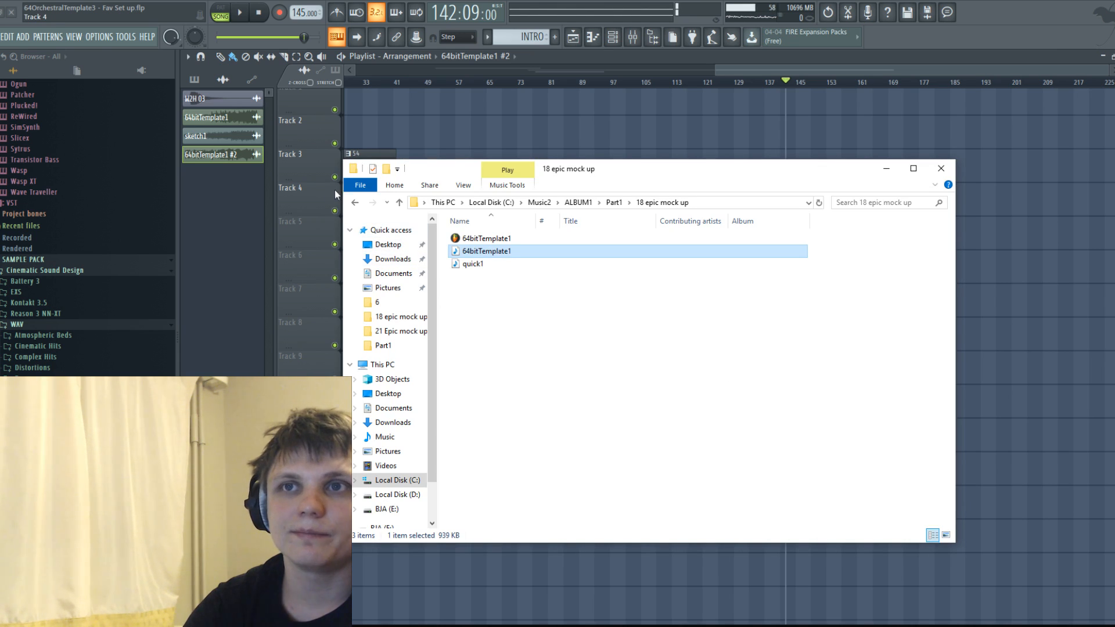
{"action": "left_click", "coordinate": [355, 203]}
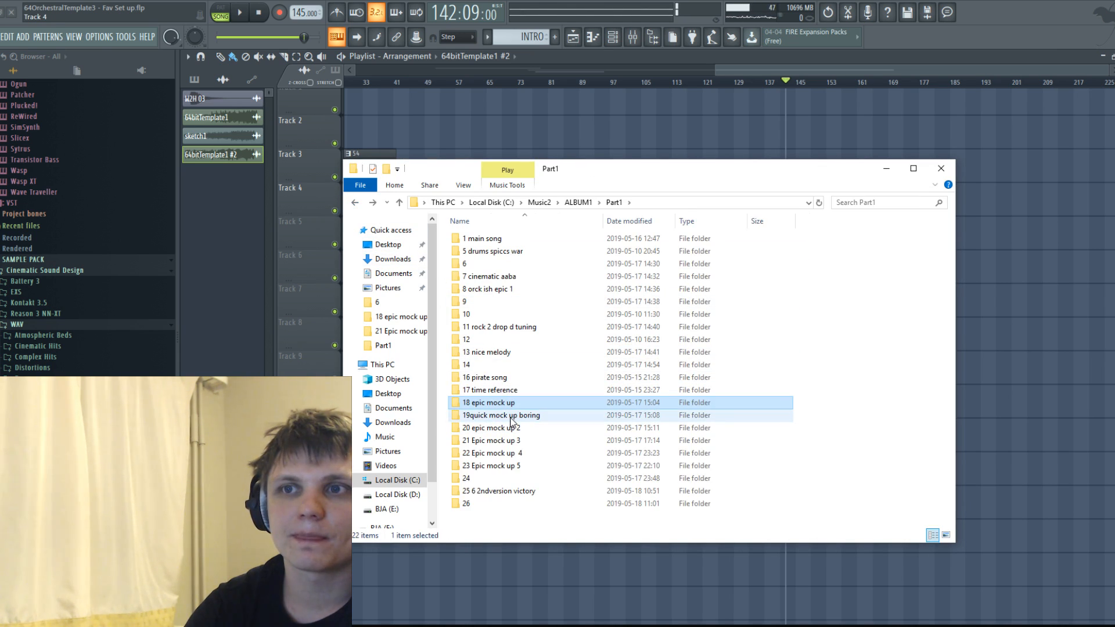
{"action": "double_click", "coordinate": [510, 415]}
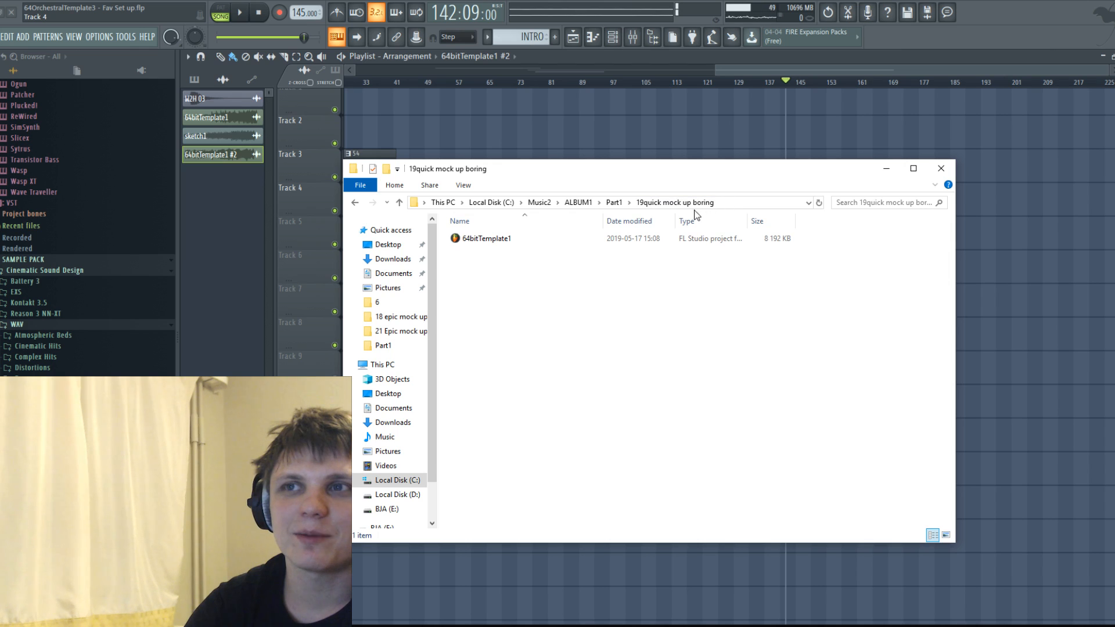
{"action": "left_click", "coordinate": [355, 203]}
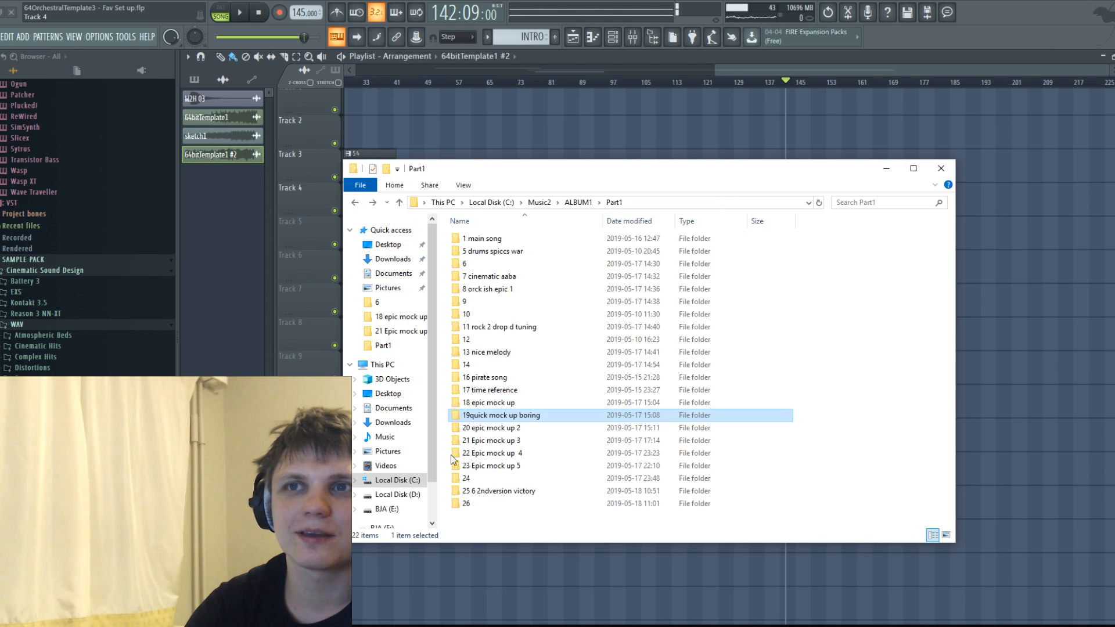
{"action": "double_click", "coordinate": [503, 428]}
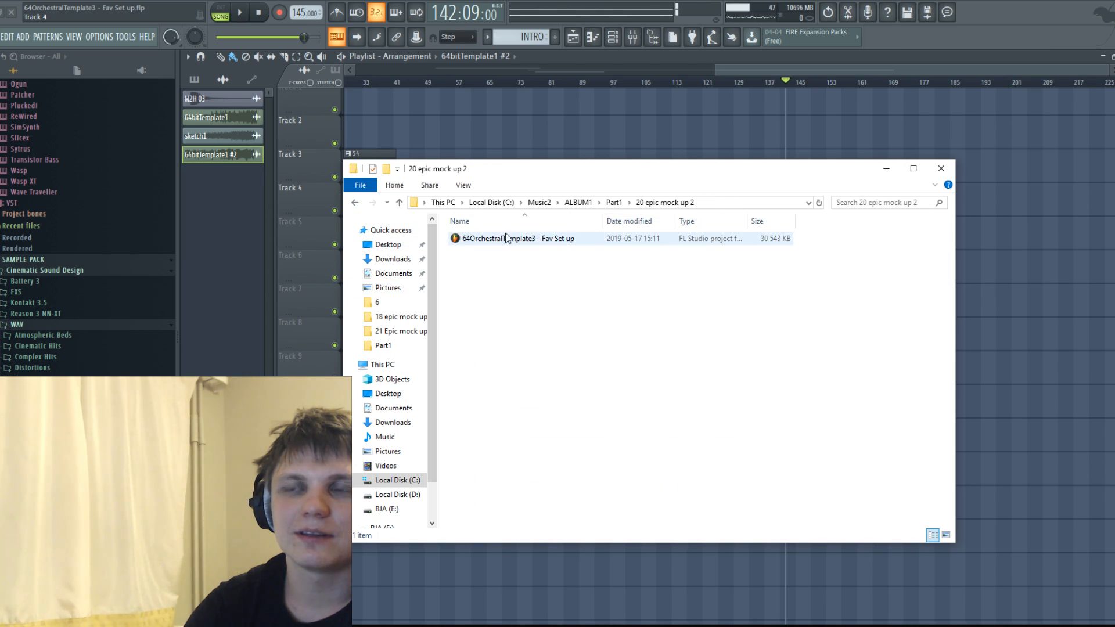
{"action": "left_click", "coordinate": [354, 203]}
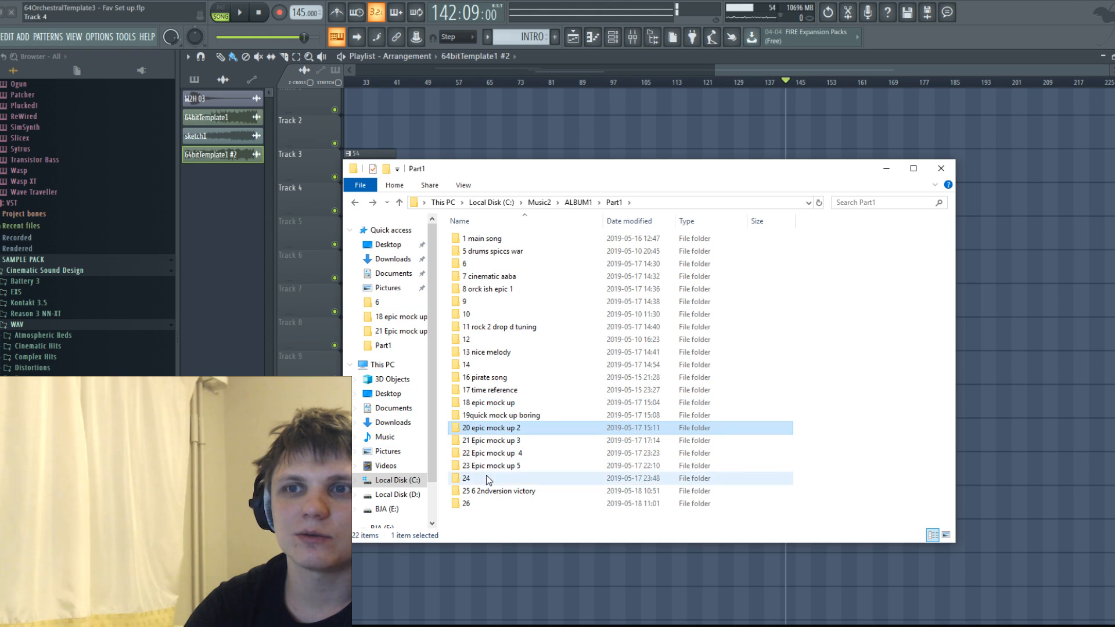
{"action": "double_click", "coordinate": [487, 478]}
{"action": "left_click", "coordinate": [354, 202]}
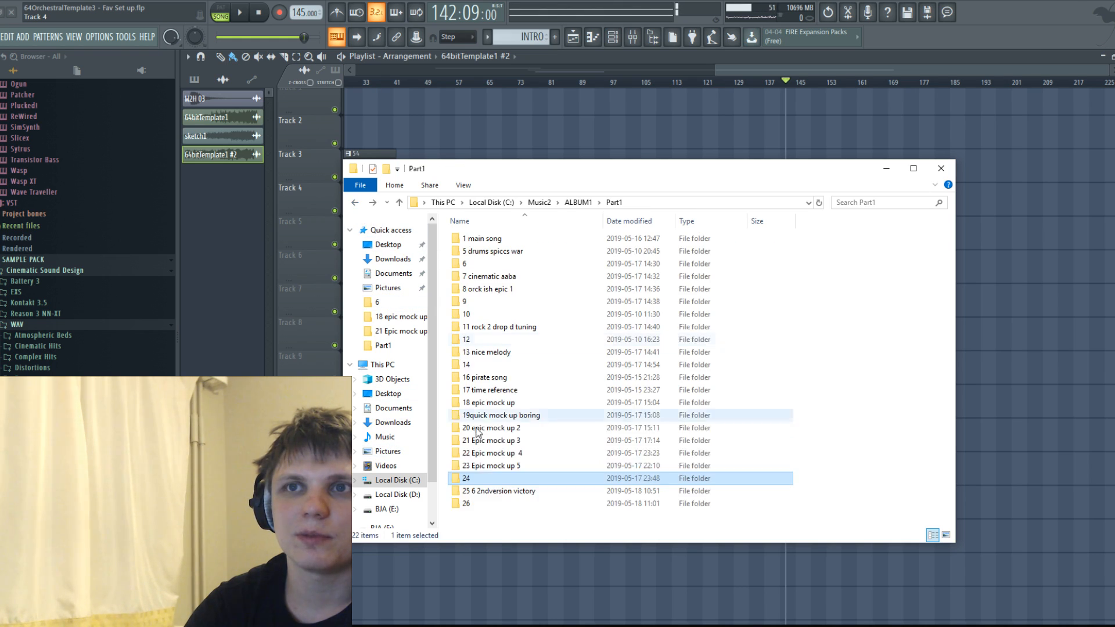
Check the 5 drums spiccs war folder for audio, and open the 1 main song folder in ALBUM1's Part2.
{"action": "left_click", "coordinate": [496, 256]}
{"action": "double_click", "coordinate": [497, 256]}
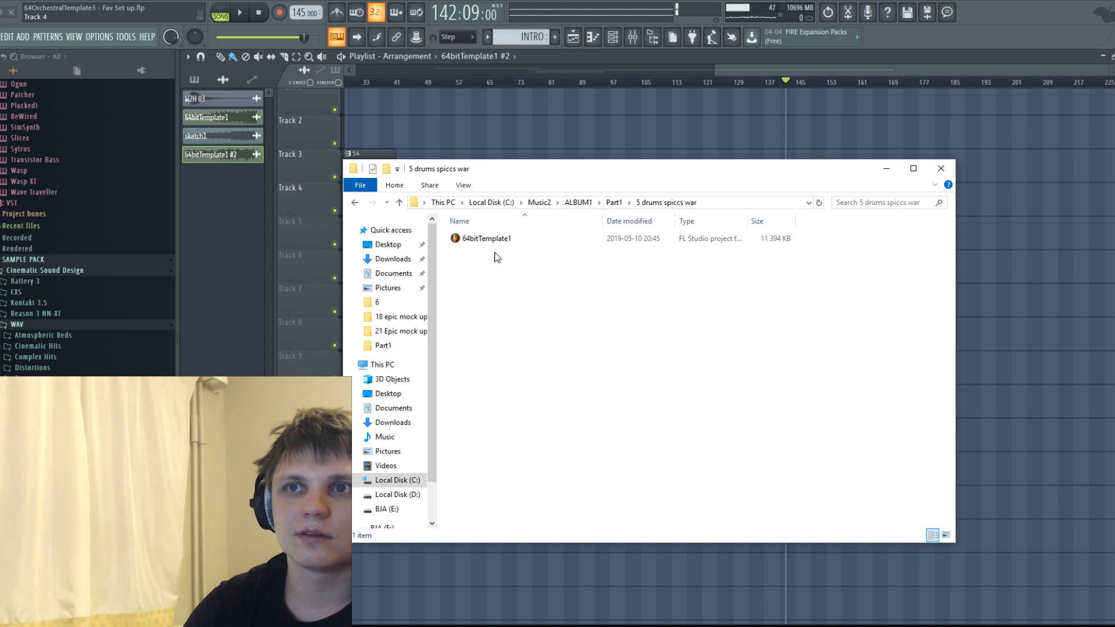
{"action": "left_click", "coordinate": [354, 203]}
{"action": "left_click", "coordinate": [469, 270]}
{"action": "double_click", "coordinate": [468, 270]}
{"action": "left_click", "coordinate": [355, 203]}
{"action": "left_click", "coordinate": [355, 203]}
{"action": "double_click", "coordinate": [459, 251]}
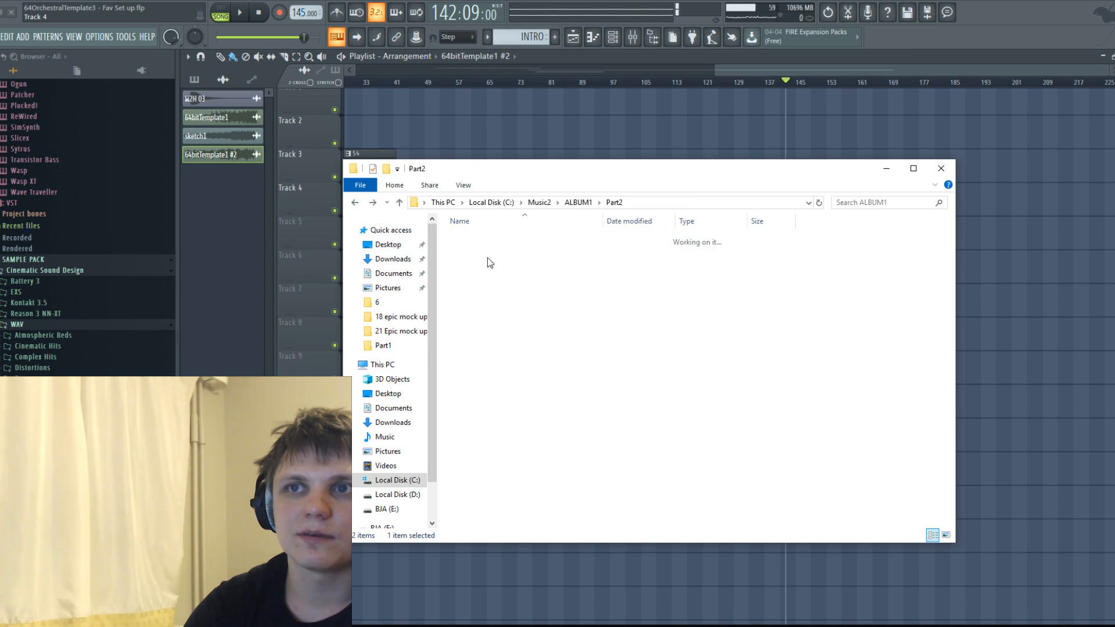
{"action": "double_click", "coordinate": [499, 242]}
{"action": "left_click_drag", "start_coordinate": [563, 178], "coordinate": [601, 260]}
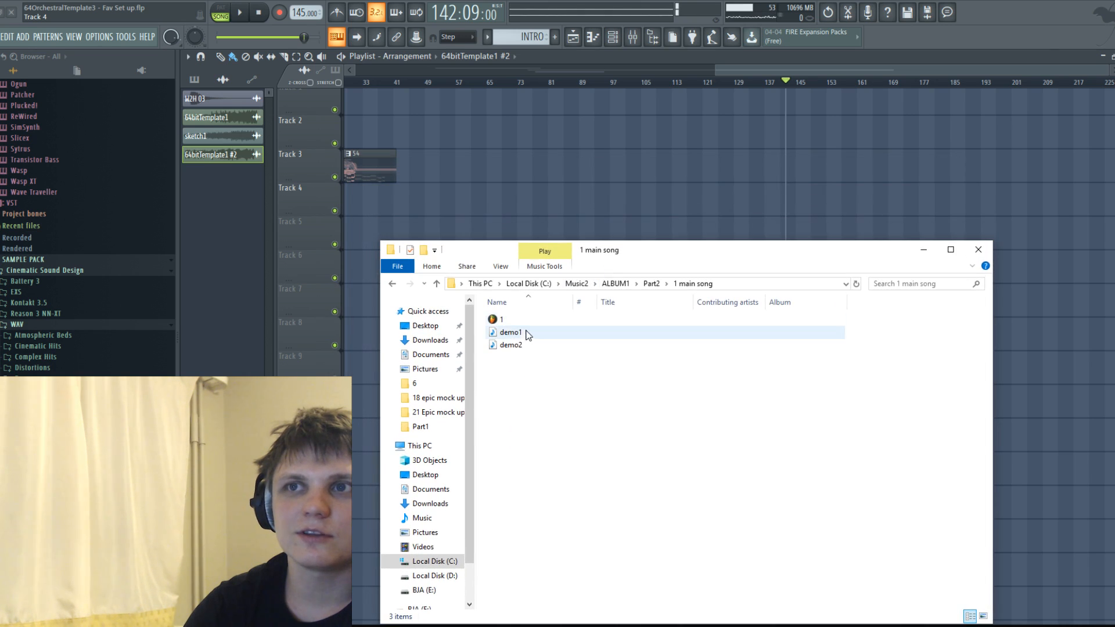
Try the demo2 audio file on Track 3 at about bar 98 and delete its clip.
{"action": "left_click", "coordinate": [511, 346]}
{"action": "left_click_drag", "start_coordinate": [508, 352], "coordinate": [621, 180]}
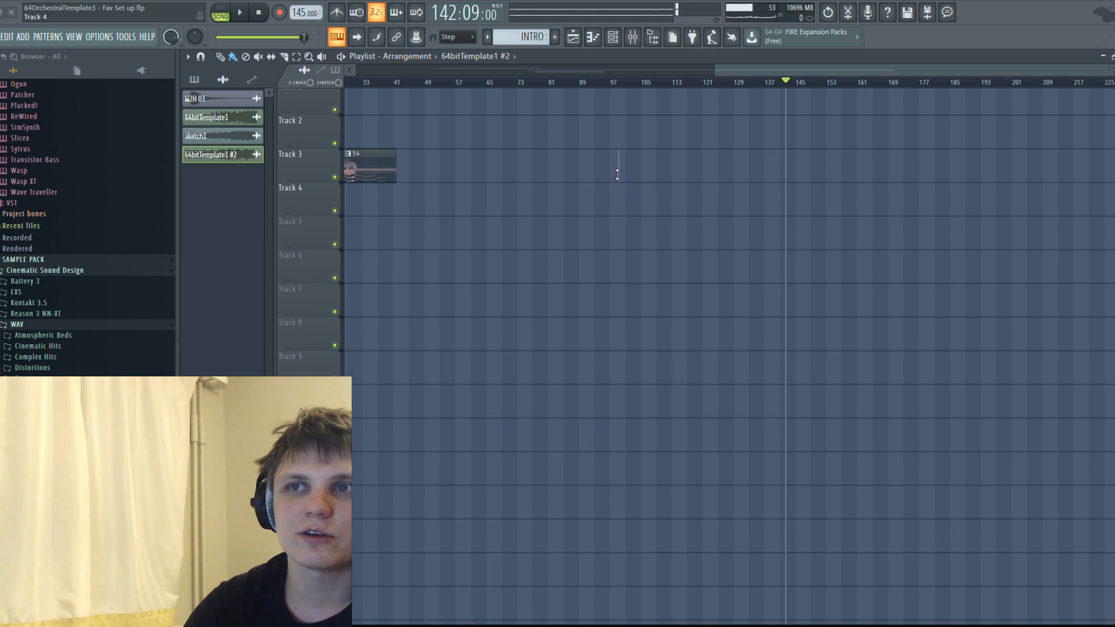
{"action": "right_click", "coordinate": [691, 177]}
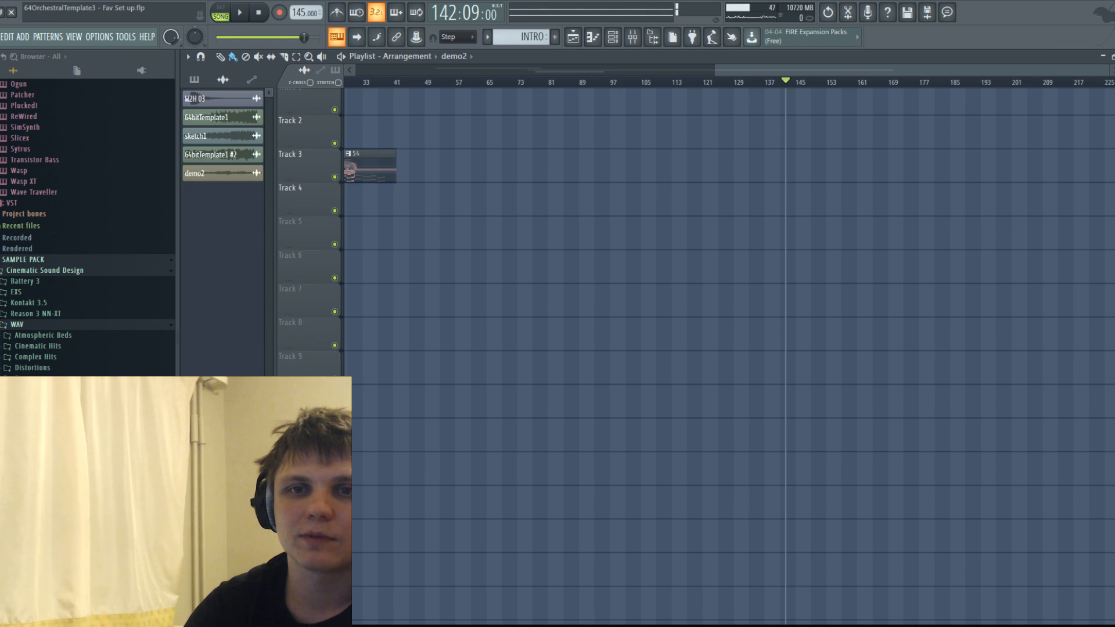
Add the demo1 audio file from the 1 main song folder to Track 3 at about bar 119.
{"action": "left_click", "coordinate": [58, 622]}
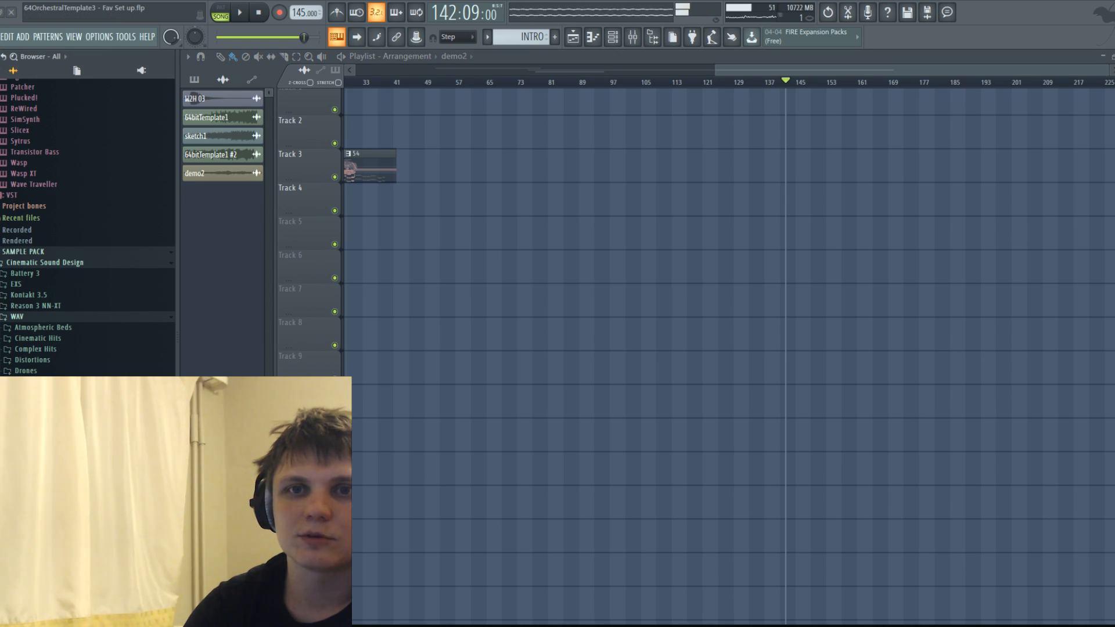
{"action": "key", "text": "alt+Tab"}
{"action": "left_click_drag", "start_coordinate": [512, 332], "coordinate": [699, 159]}
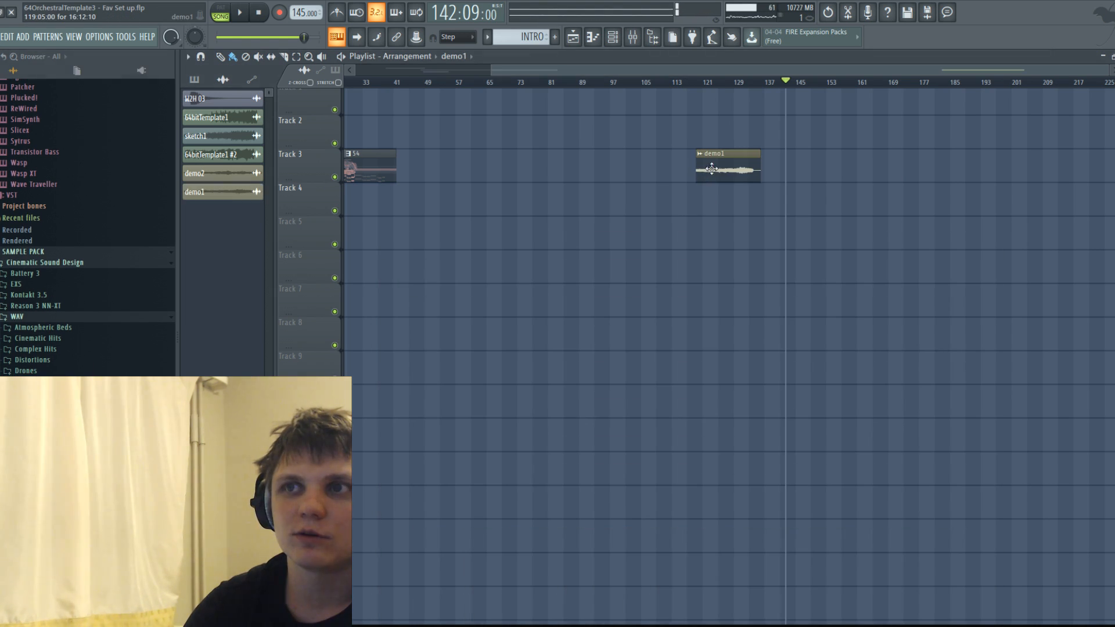
Normalize the demo1 audio clip and play it from its start on Track 3.
{"action": "double_click", "coordinate": [712, 169]}
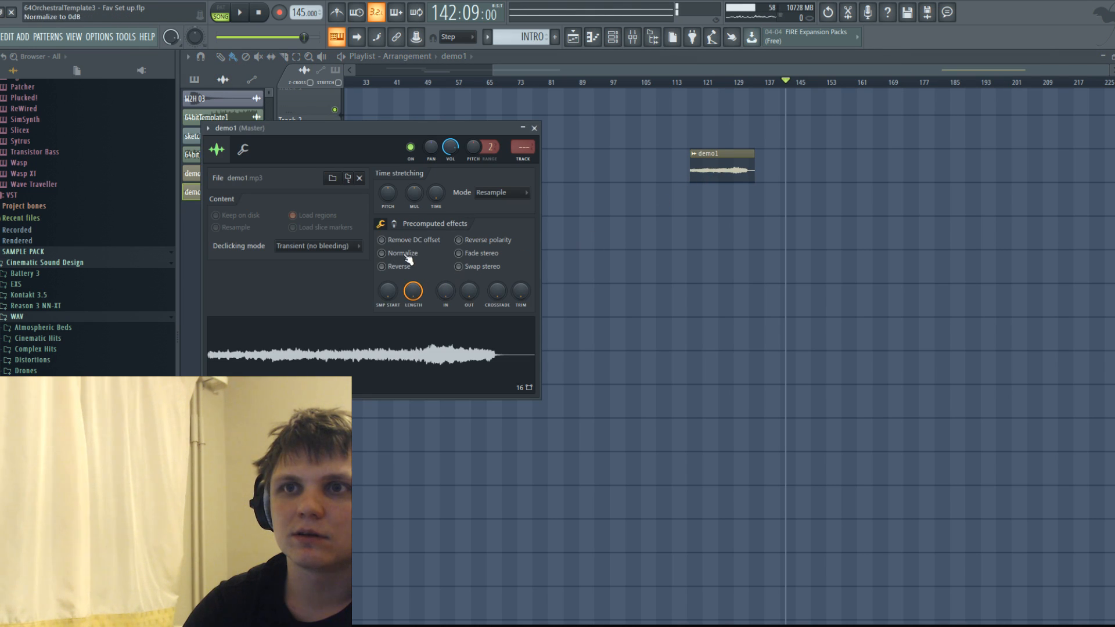
{"action": "left_click", "coordinate": [407, 256]}
{"action": "left_click", "coordinate": [534, 129]}
{"action": "left_click", "coordinate": [694, 83]}
{"action": "key", "text": "space"}
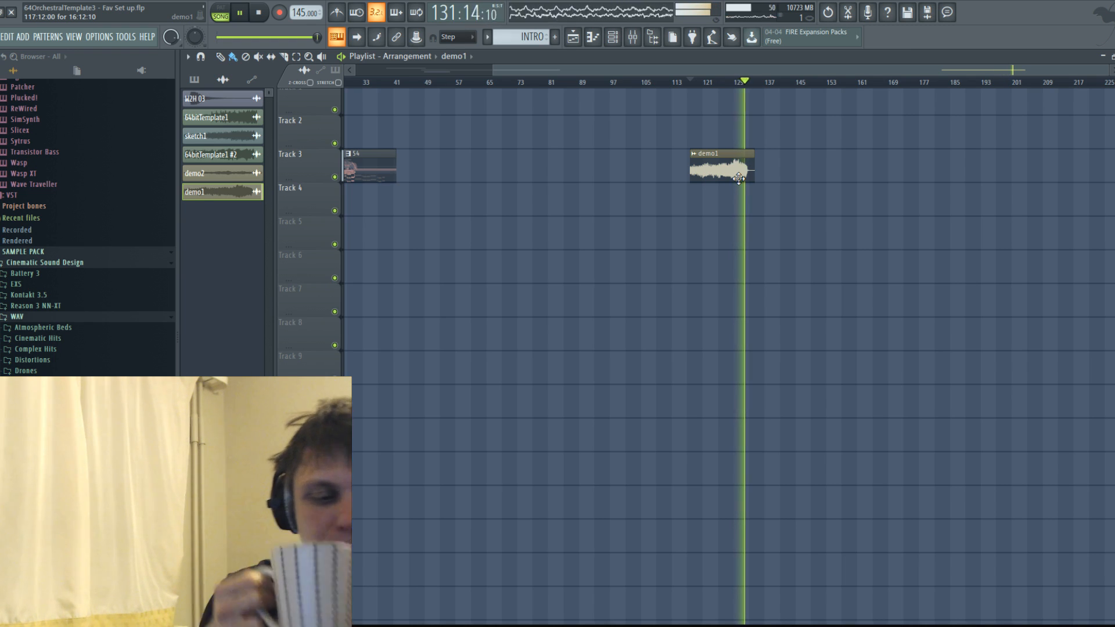
Stop playback, delete the demo1 clip, and add audio file 1 from Part2's folder 2 to Track 4 at about bar 107.
{"action": "key", "text": "space"}
{"action": "right_click", "coordinate": [732, 177]}
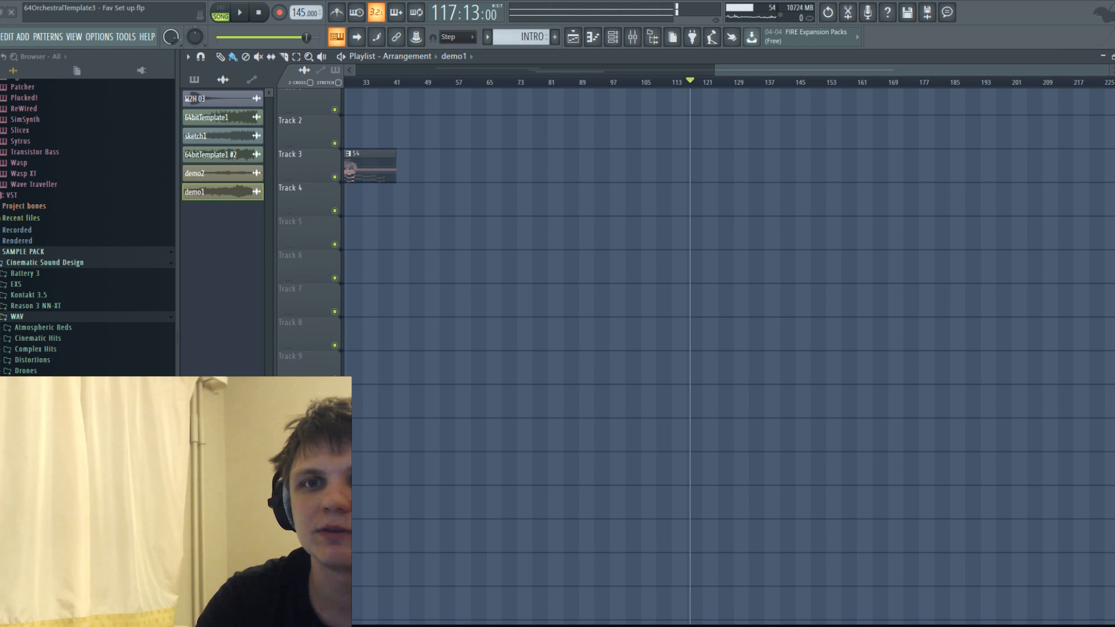
{"action": "key", "text": "alt+Tab"}
{"action": "left_click", "coordinate": [393, 284]}
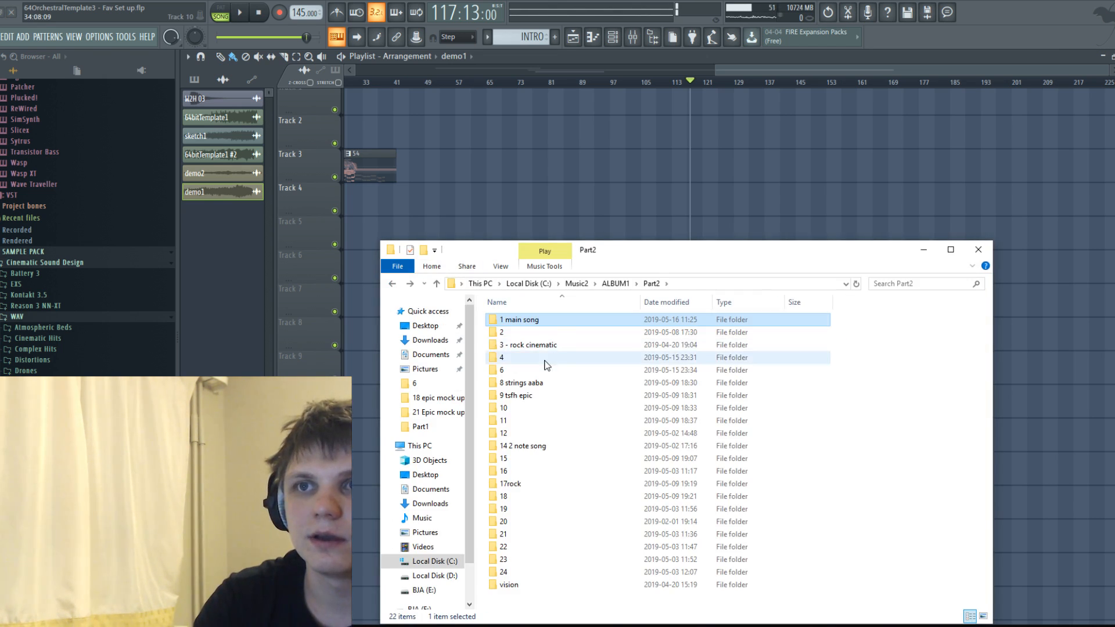
{"action": "double_click", "coordinate": [521, 337]}
{"action": "left_click_drag", "start_coordinate": [518, 319], "coordinate": [667, 200]}
Normalize the audio clip 1 on Track 4 and play it from its start at about bar 107.
{"action": "double_click", "coordinate": [667, 201]}
{"action": "left_click", "coordinate": [398, 269]}
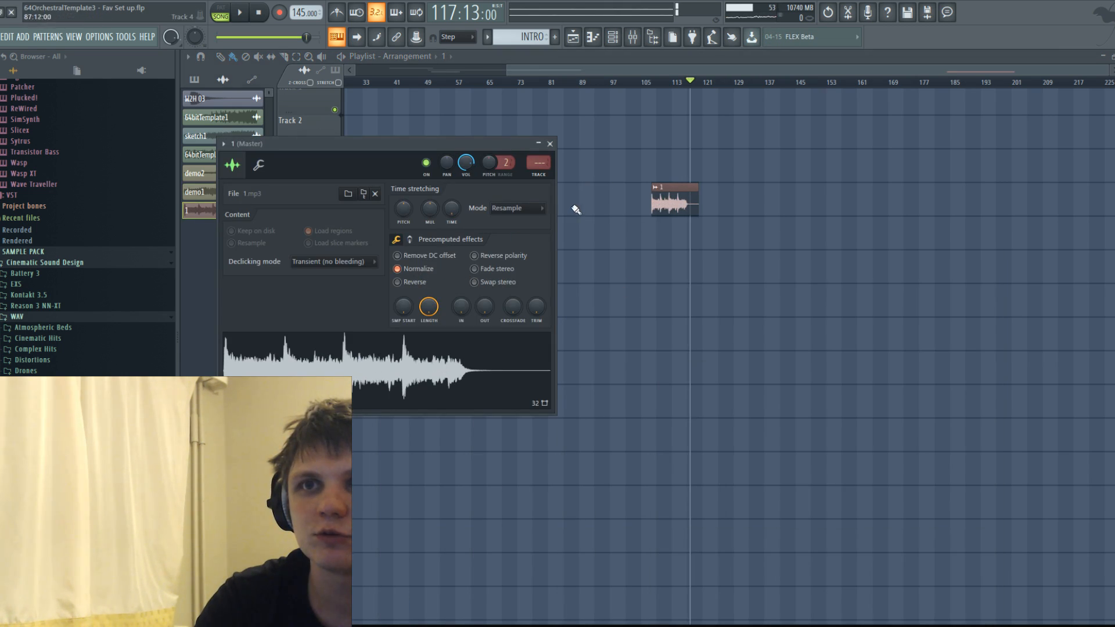
{"action": "left_click", "coordinate": [550, 144]}
{"action": "left_click_drag", "start_coordinate": [646, 82], "coordinate": [656, 83]}
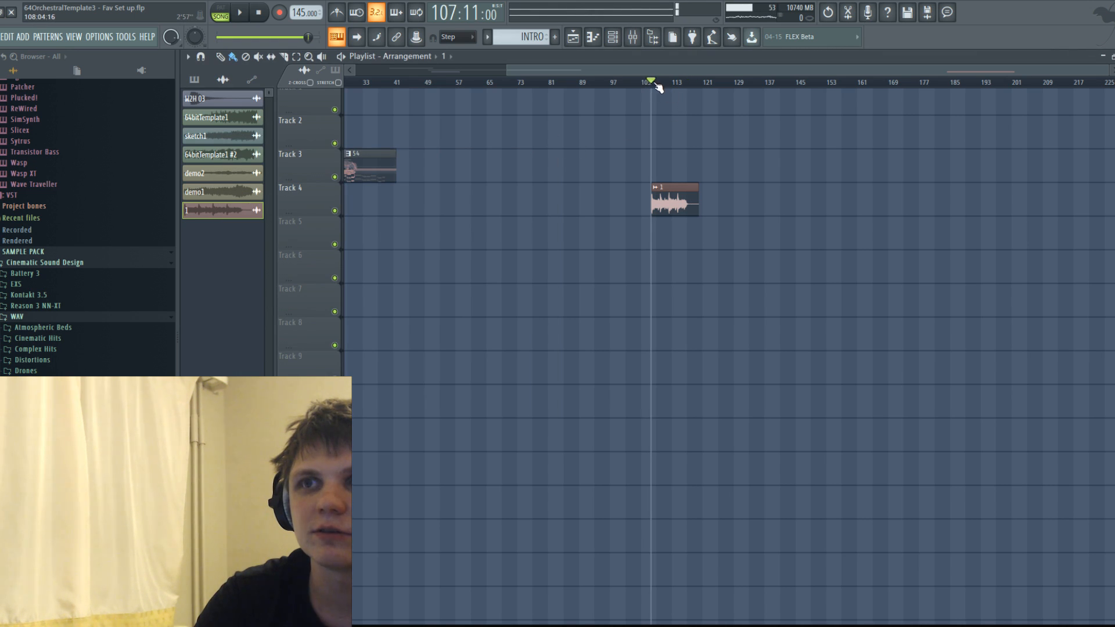
{"action": "key", "text": "space"}
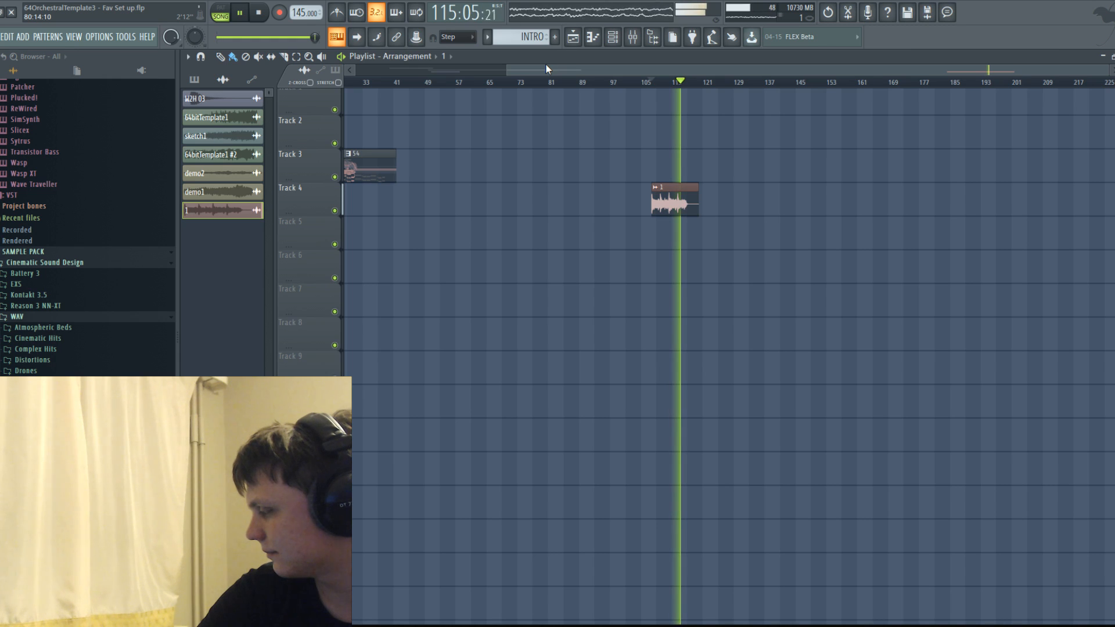
Replay the audio clip 1 from its start and delete it from Track 4.
{"action": "left_click", "coordinate": [653, 82]}
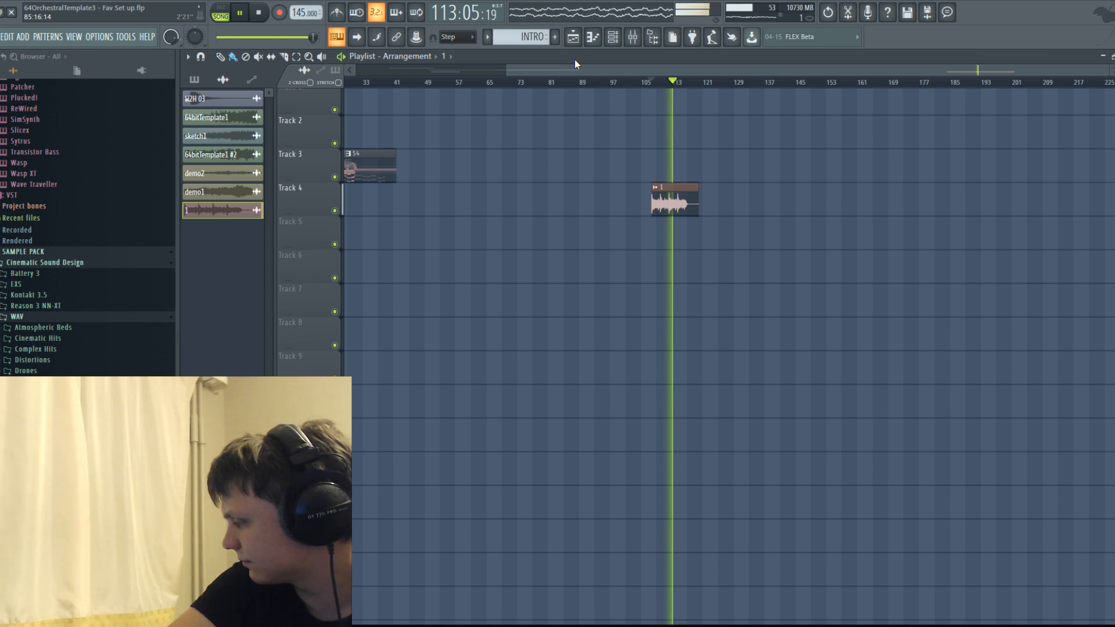
{"action": "key", "text": "space"}
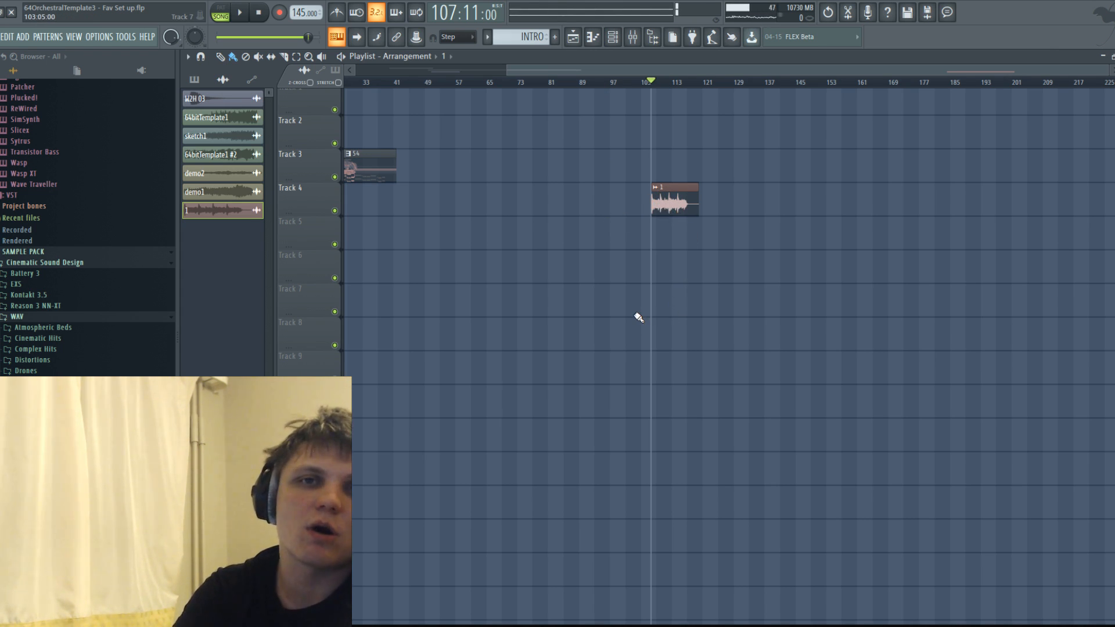
{"action": "right_click", "coordinate": [657, 212]}
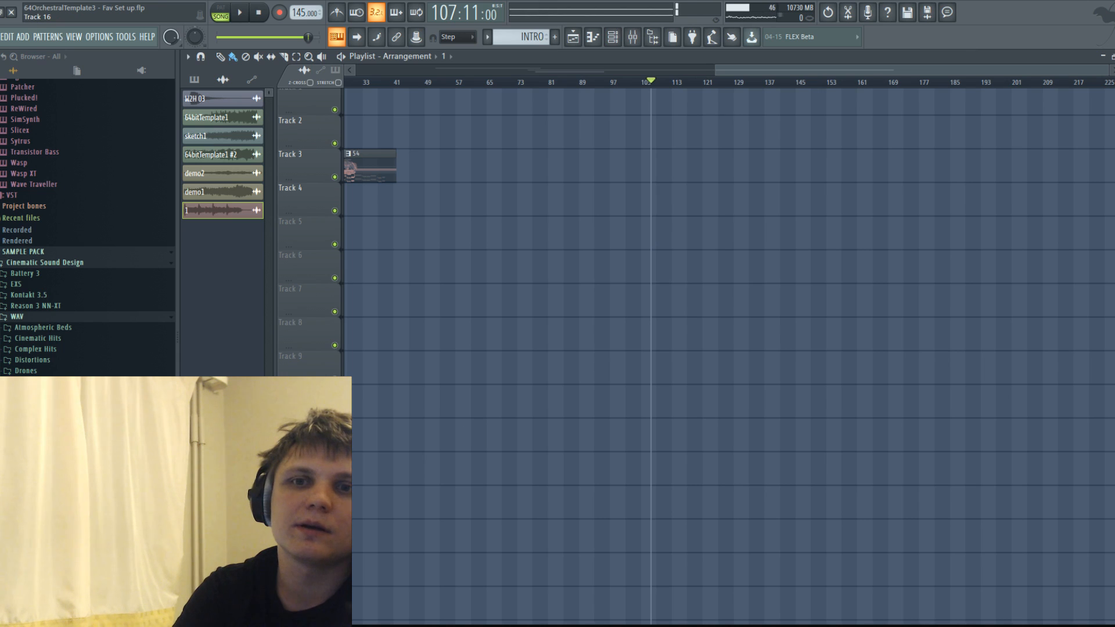
Check the 3 - rock cinematic, 4 and 6 folders in ALBUM1's Part2 for audio files.
{"action": "key", "text": "alt+Tab"}
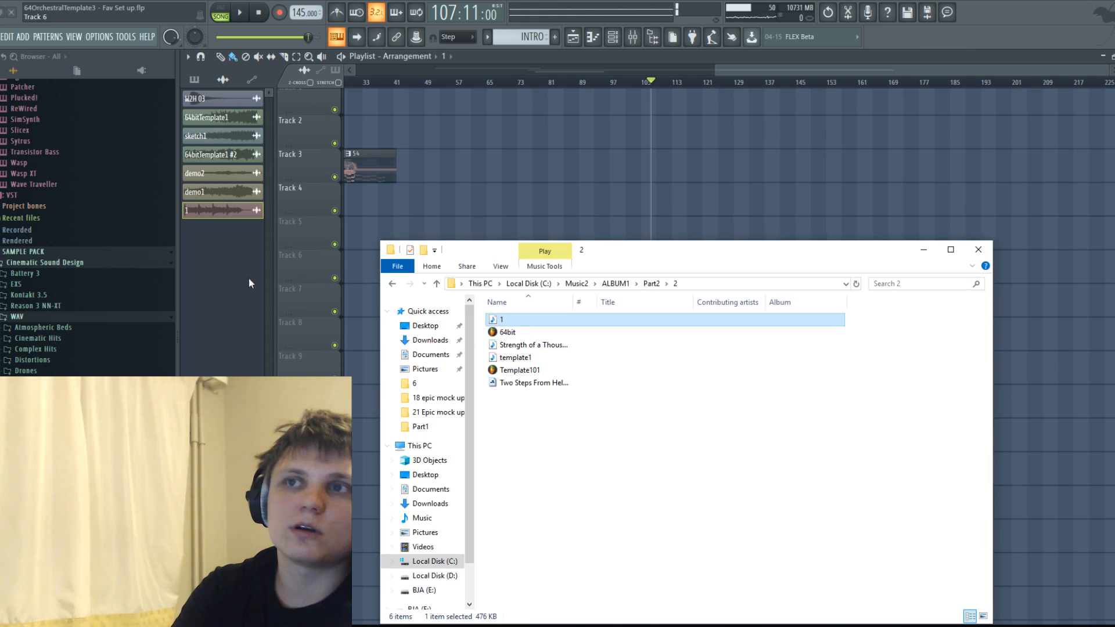
{"action": "left_click", "coordinate": [393, 284]}
{"action": "double_click", "coordinate": [532, 344]}
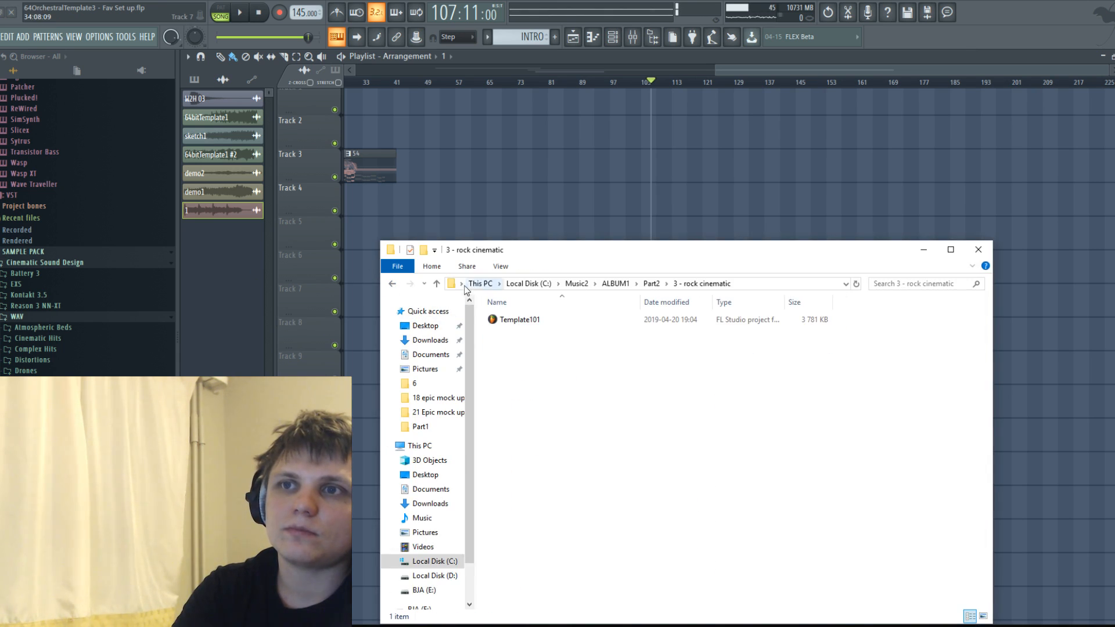
{"action": "left_click", "coordinate": [393, 284]}
{"action": "double_click", "coordinate": [518, 357]}
{"action": "left_click", "coordinate": [393, 285]}
{"action": "double_click", "coordinate": [500, 371]}
Check the 8 strings aaba, 9 tsfh epic, 10 and 14 2 note song folders in Part2 for audio files.
{"action": "left_click", "coordinate": [393, 285]}
{"action": "left_click", "coordinate": [520, 382]}
{"action": "double_click", "coordinate": [521, 382]}
{"action": "left_click", "coordinate": [394, 284]}
{"action": "double_click", "coordinate": [512, 396]}
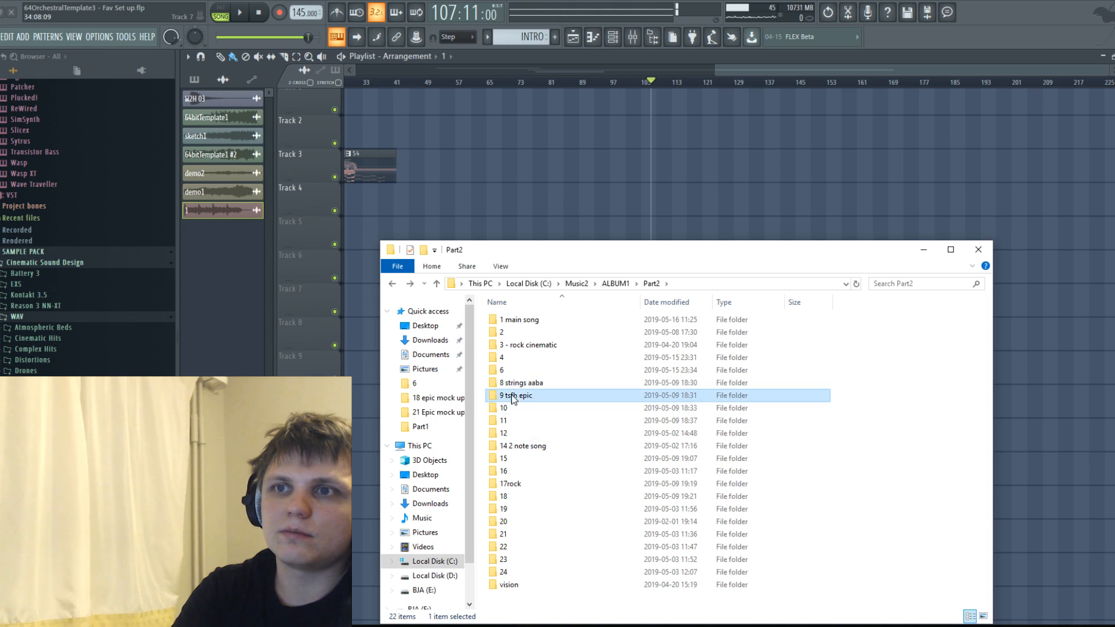
{"action": "left_click", "coordinate": [393, 284]}
{"action": "double_click", "coordinate": [503, 408]}
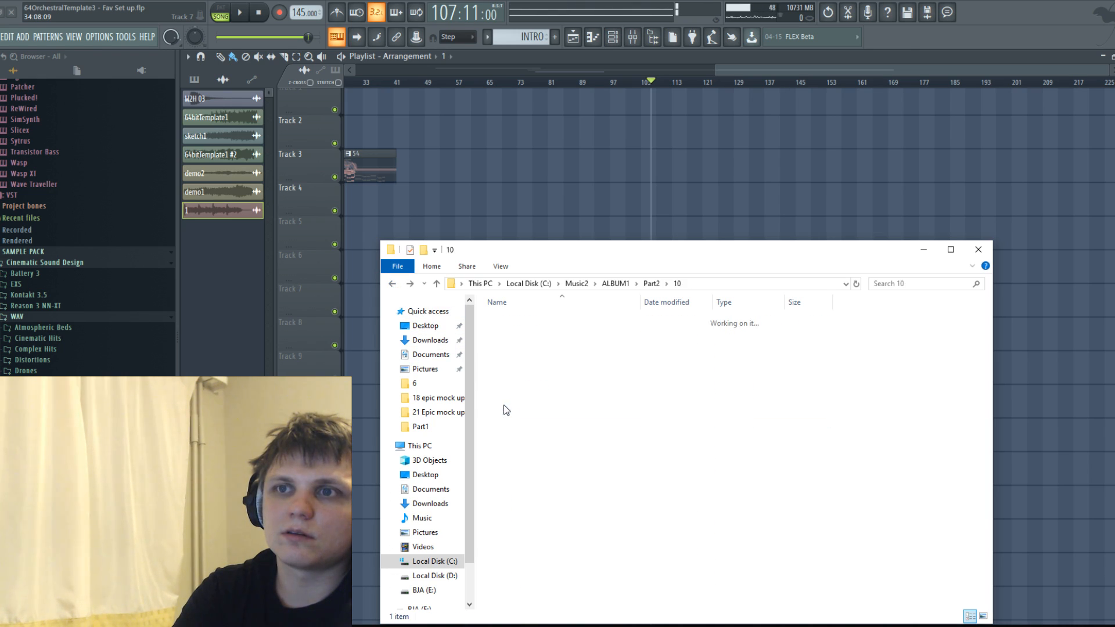
{"action": "left_click", "coordinate": [393, 284]}
{"action": "double_click", "coordinate": [522, 447]}
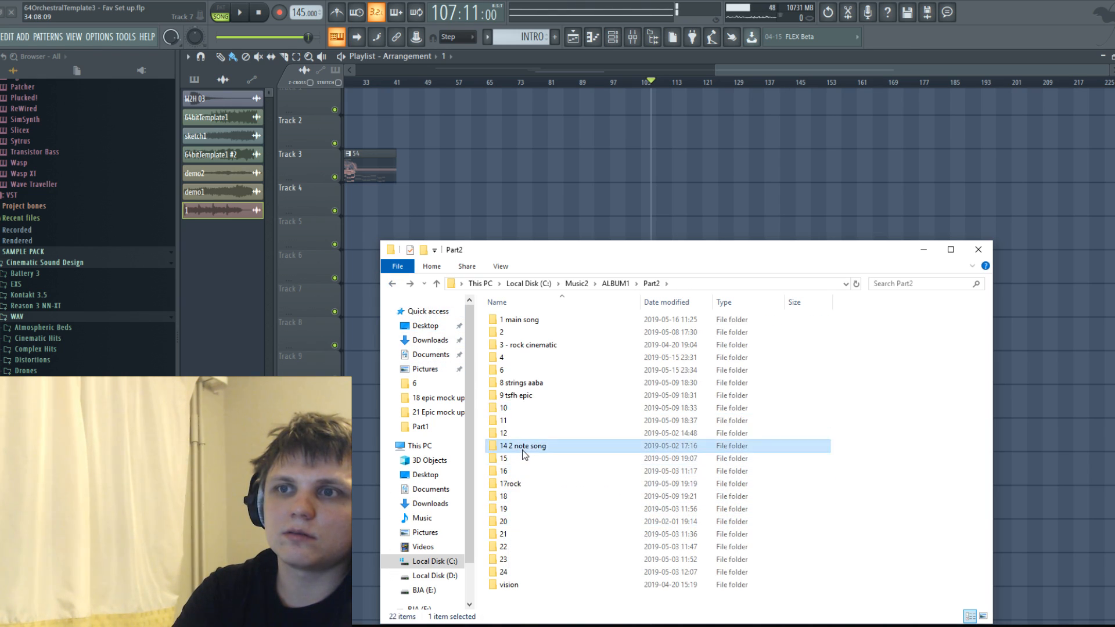
{"action": "left_click_drag", "start_coordinate": [545, 371], "coordinate": [582, 380]}
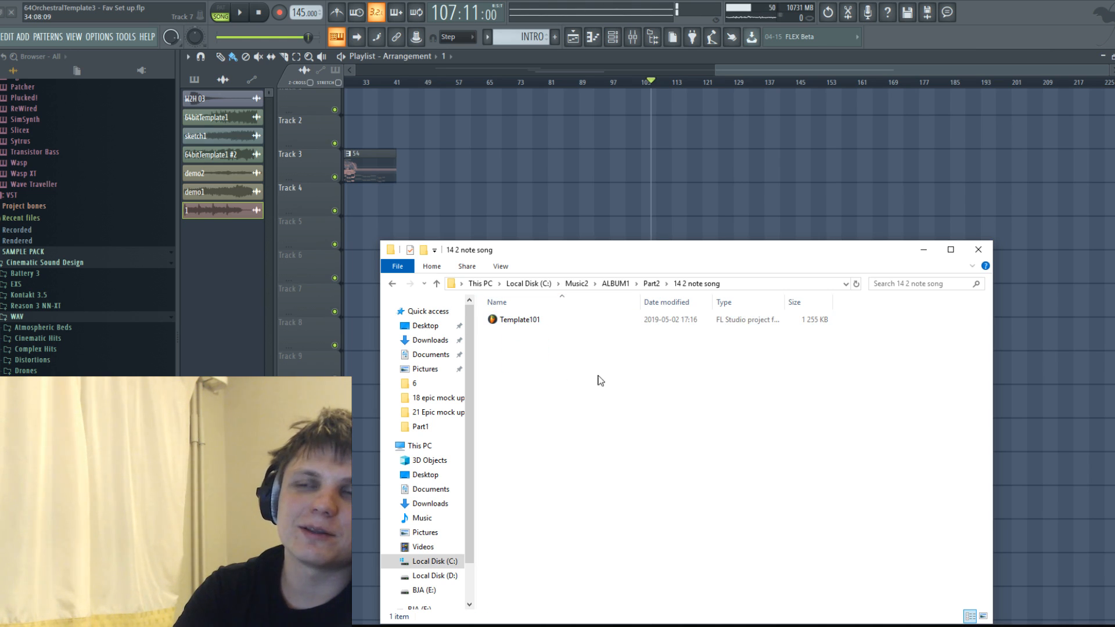
{"action": "left_click", "coordinate": [393, 285]}
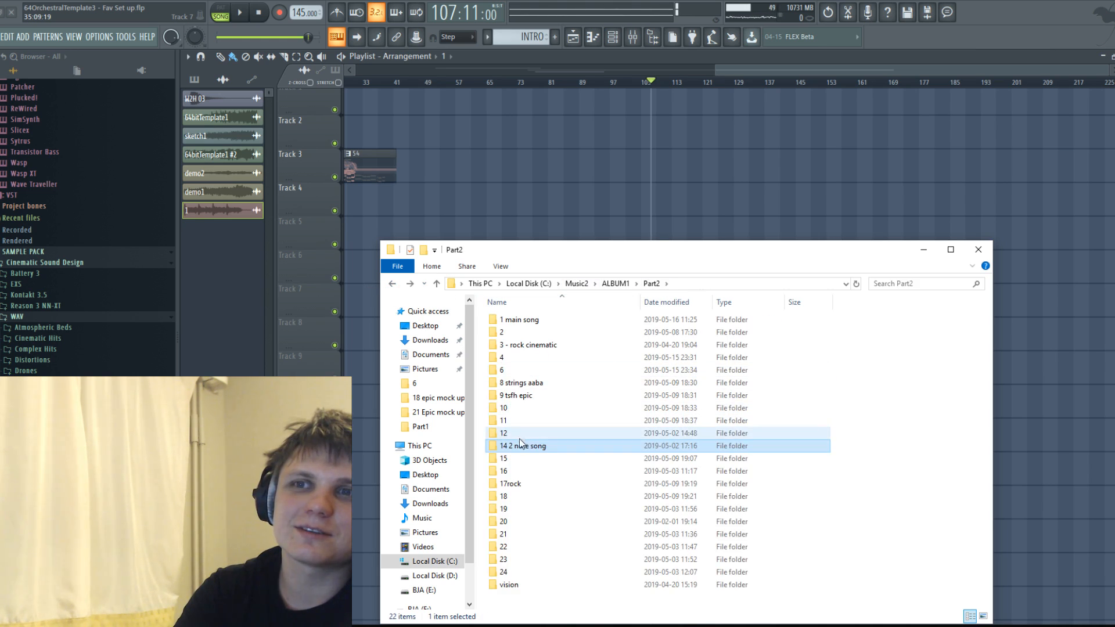
Leave the Part2 folder and open ALBUM1's Part1 folder in Music2.
{"action": "left_click", "coordinate": [393, 284]}
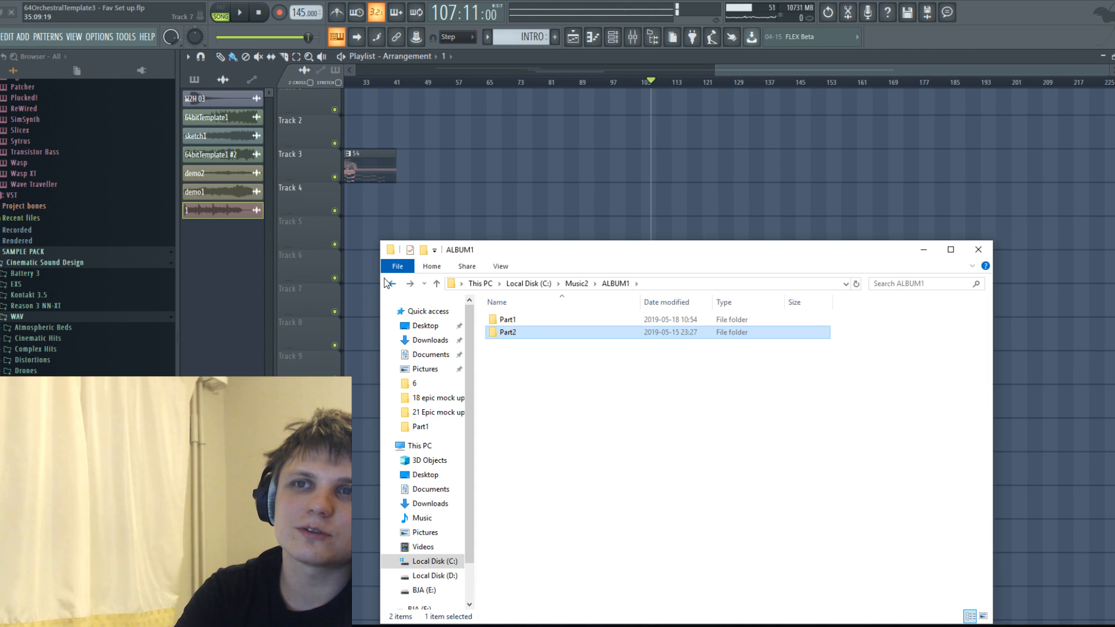
{"action": "left_click", "coordinate": [392, 283]}
{"action": "left_click", "coordinate": [392, 284]}
{"action": "left_click", "coordinate": [409, 283]}
{"action": "left_click", "coordinate": [409, 283]}
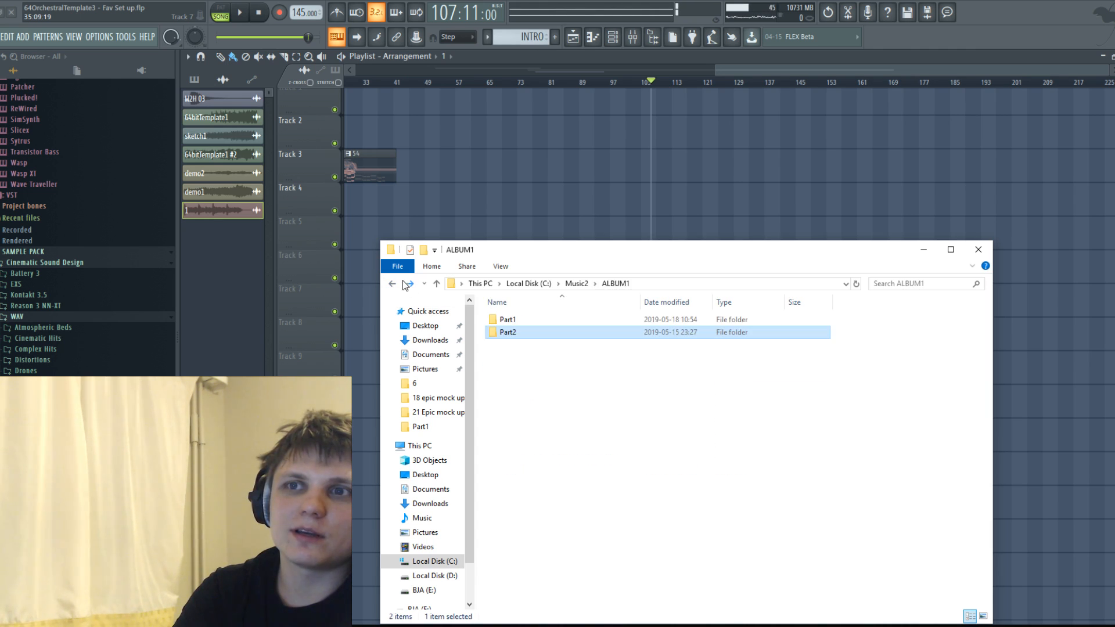
{"action": "left_click", "coordinate": [392, 283]}
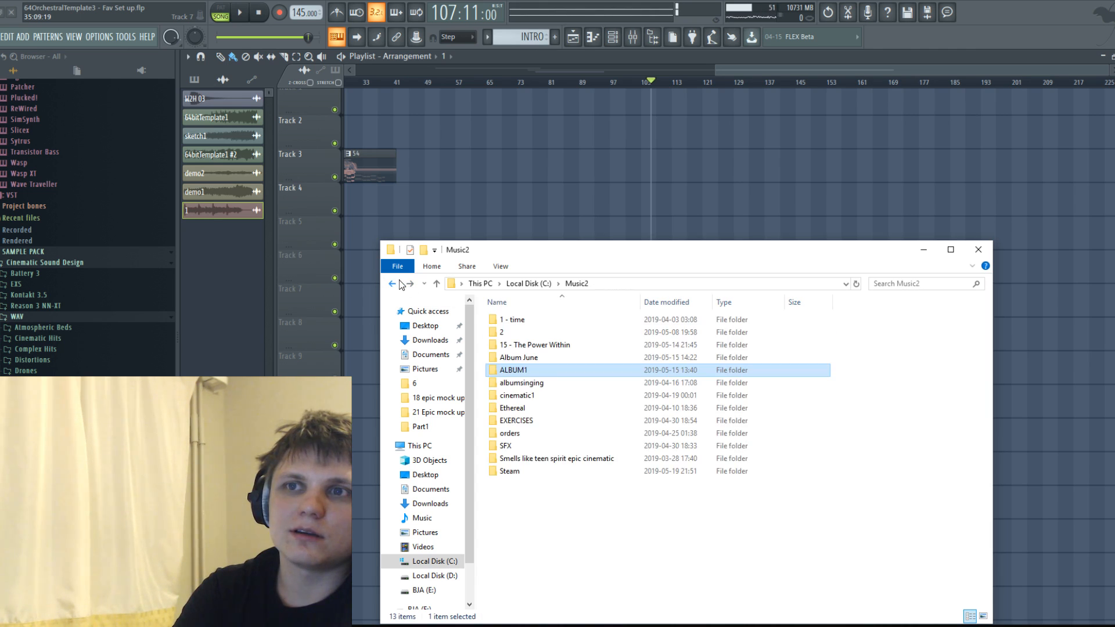
{"action": "double_click", "coordinate": [522, 372]}
{"action": "double_click", "coordinate": [518, 327]}
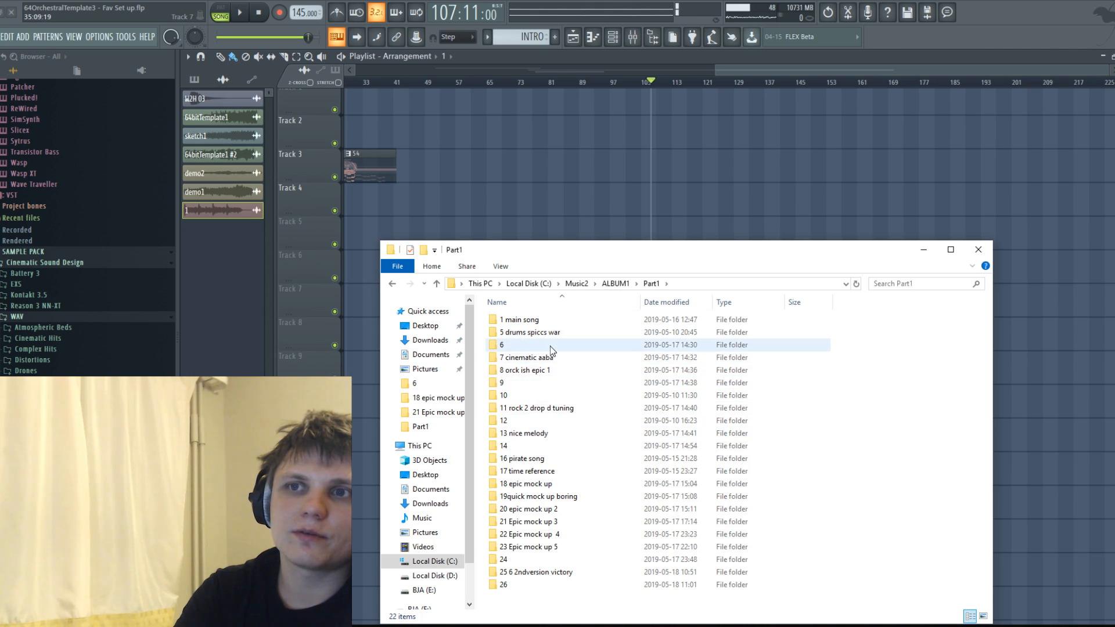
Check Part1's 8 orck ish epic 1, 7 cinematic aaba, 1 main song and 5 drums spiccs war folders for audio files.
{"action": "double_click", "coordinate": [527, 370]}
{"action": "left_click", "coordinate": [392, 283]}
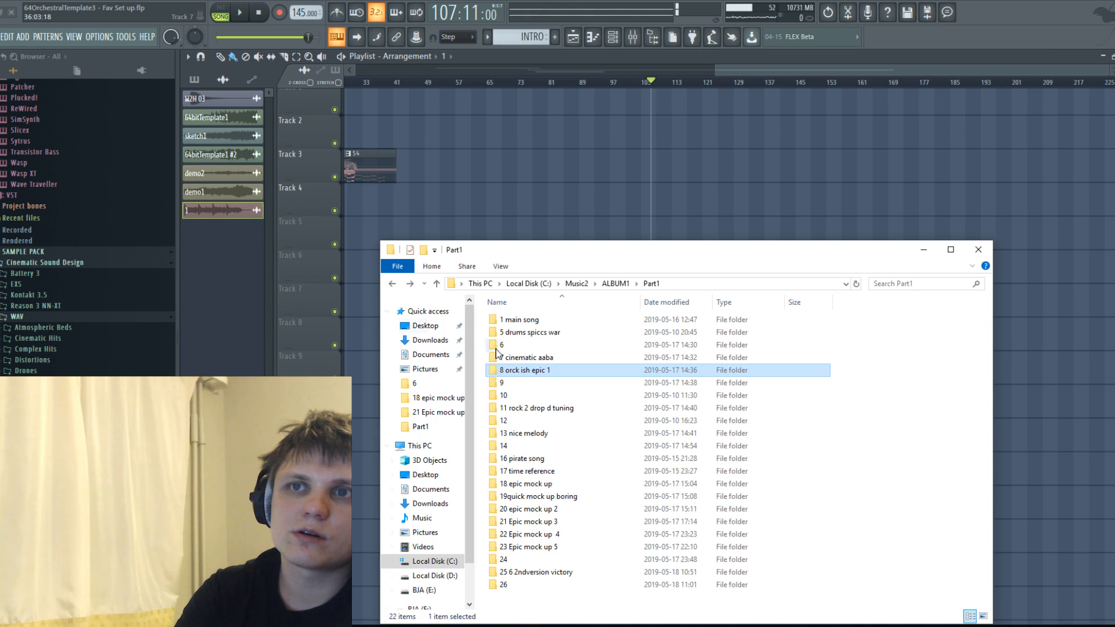
{"action": "double_click", "coordinate": [529, 358]}
{"action": "left_click", "coordinate": [391, 283]}
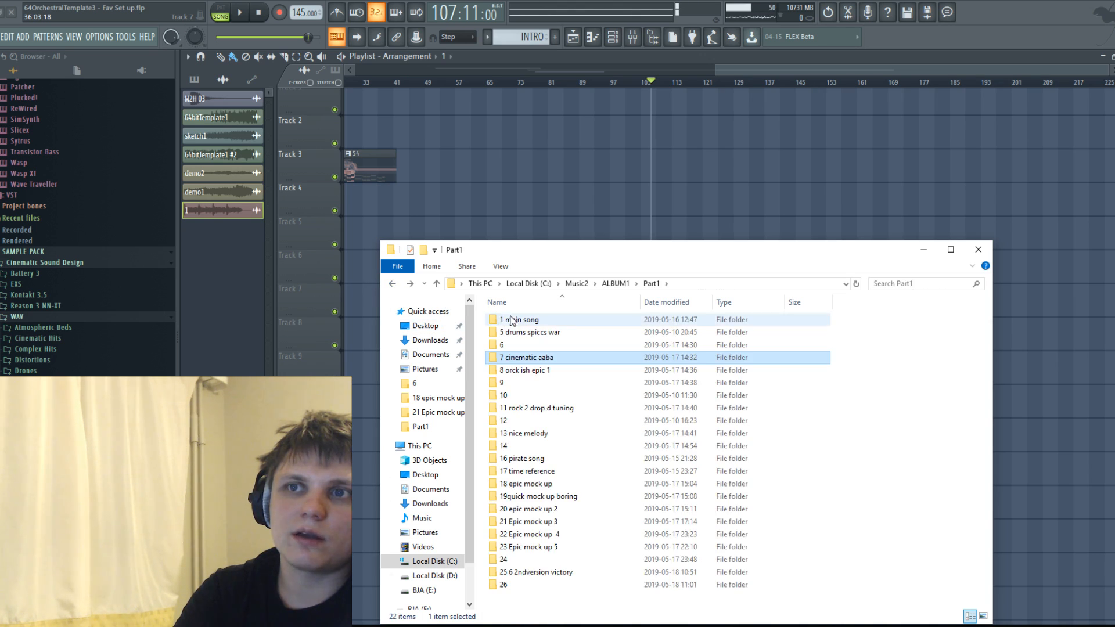
{"action": "double_click", "coordinate": [512, 319]}
{"action": "left_click", "coordinate": [392, 283]}
{"action": "double_click", "coordinate": [501, 332]}
{"action": "left_click", "coordinate": [391, 284]}
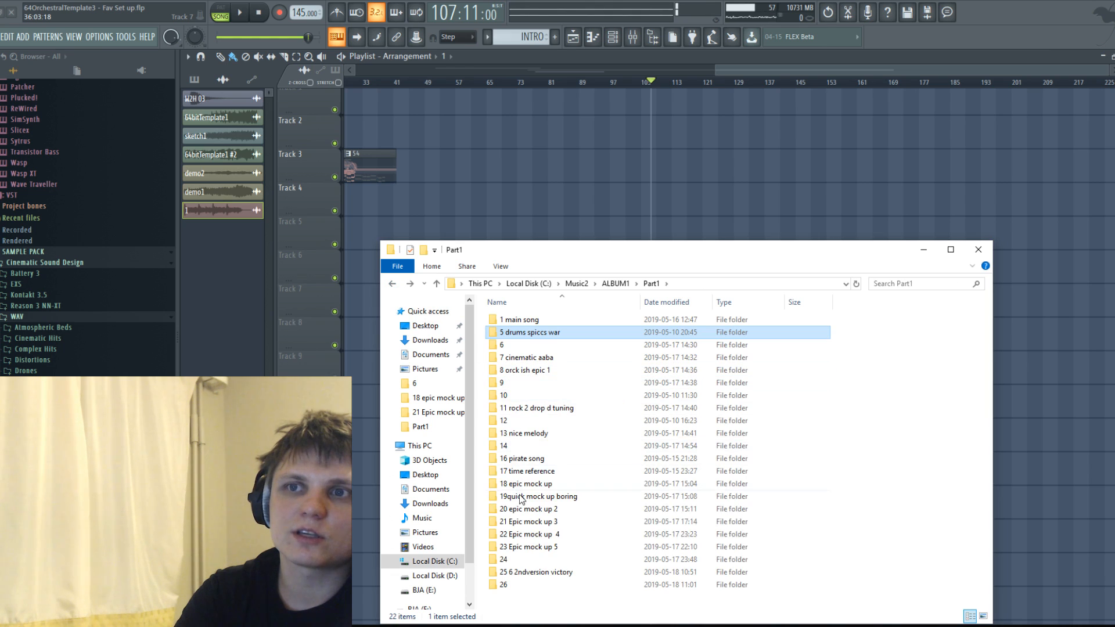
Try to add untitled109 from Part1's 25 6 2ndversion victory folder to the Playlist.
{"action": "double_click", "coordinate": [518, 571]}
{"action": "left_click_drag", "start_coordinate": [596, 257], "coordinate": [553, 290]}
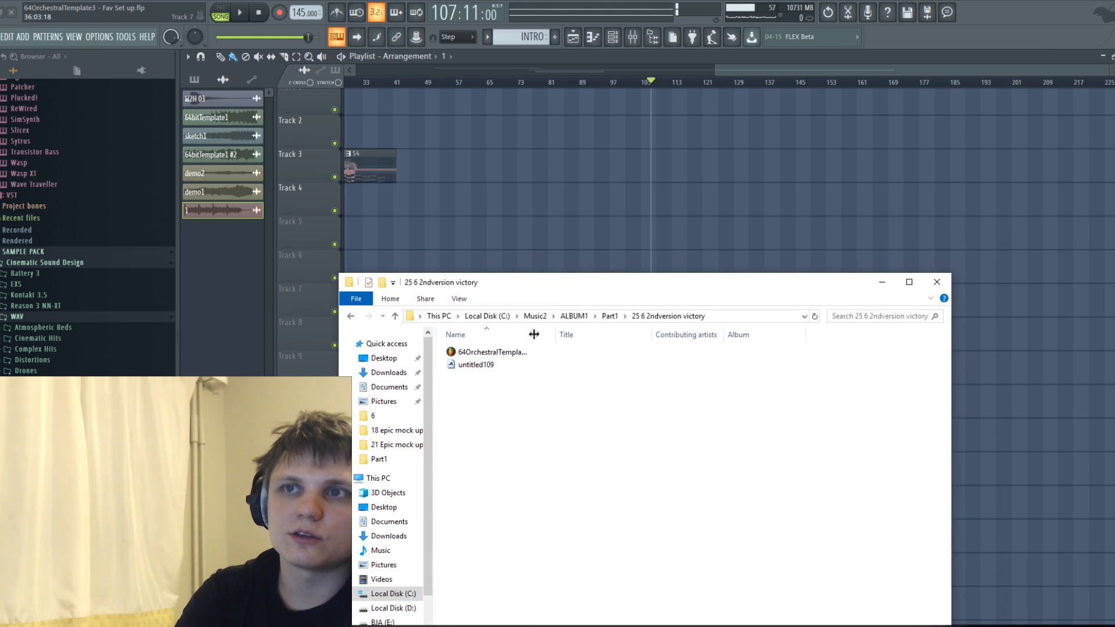
{"action": "left_click_drag", "start_coordinate": [487, 365], "coordinate": [545, 192]}
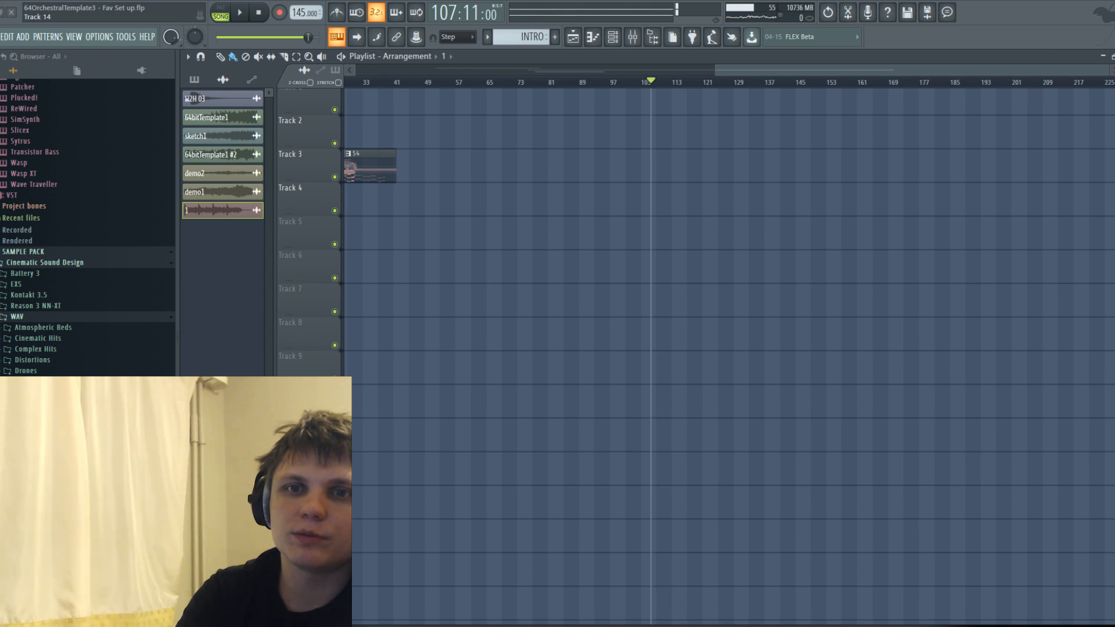
{"action": "key", "text": "alt+Tab"}
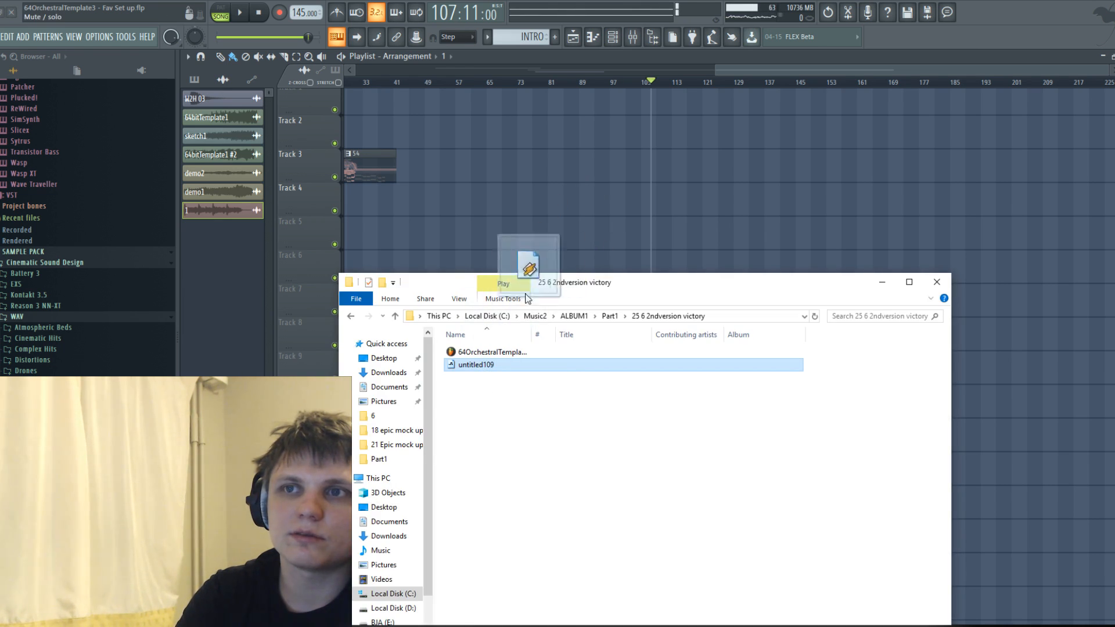
Check the 23 Epic mock up 5 and 22 Epic mock up 4 folders in Part1 for audio files.
{"action": "key", "text": "BackSpace"}
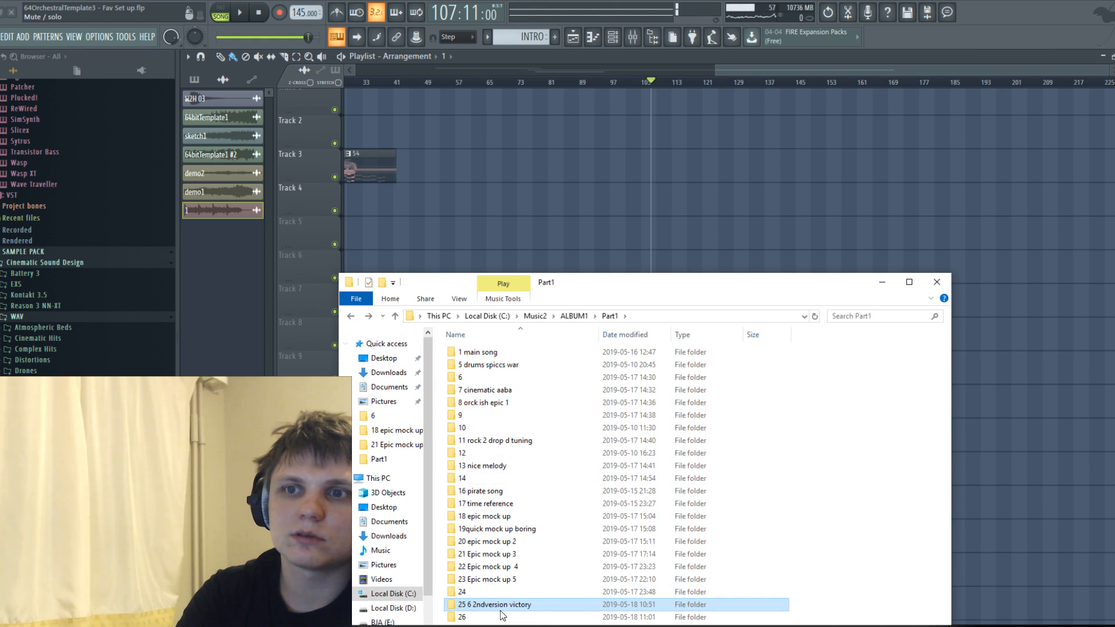
{"action": "double_click", "coordinate": [488, 581]}
{"action": "left_click", "coordinate": [351, 316]}
{"action": "left_click", "coordinate": [476, 563]}
{"action": "double_click", "coordinate": [476, 566]}
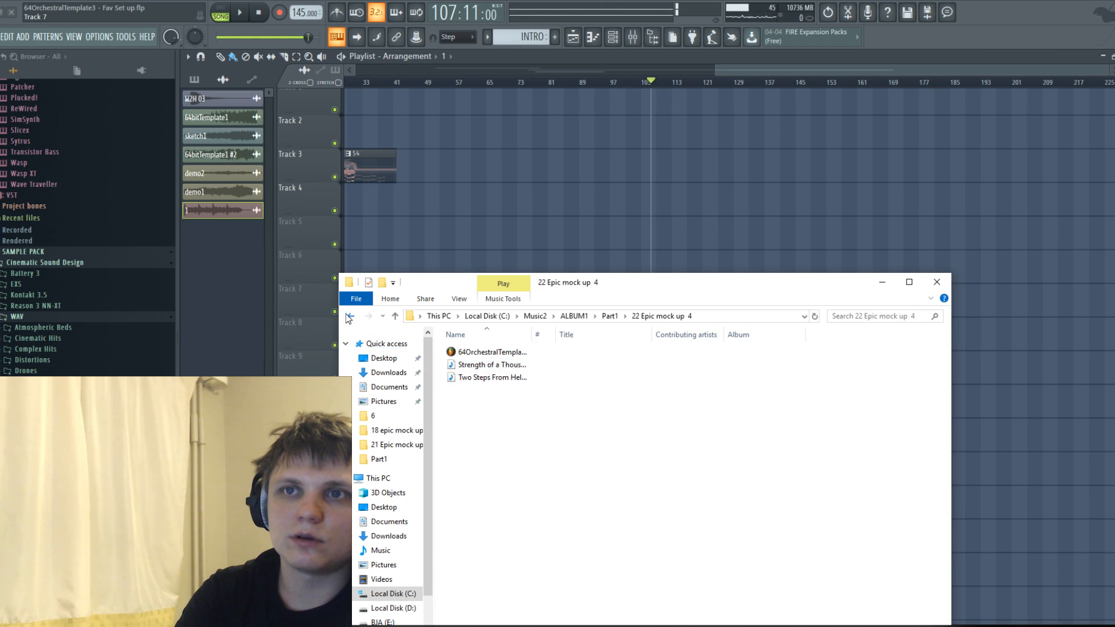
{"action": "key", "text": "BackSpace"}
Audition Sketch1 from the 21 Epic mock up 3 folder on Track 4 at about bar 108 and delete its clip.
{"action": "double_click", "coordinate": [473, 554]}
{"action": "mouse_move", "coordinate": [470, 364]}
{"action": "left_mouse_down"}
{"action": "mouse_move", "coordinate": [537, 346]}
{"action": "mouse_move", "coordinate": [617, 207]}
{"action": "mouse_move", "coordinate": [753, 200]}
{"action": "mouse_move", "coordinate": [689, 187]}
{"action": "left_mouse_up"}
{"action": "key", "text": "space"}
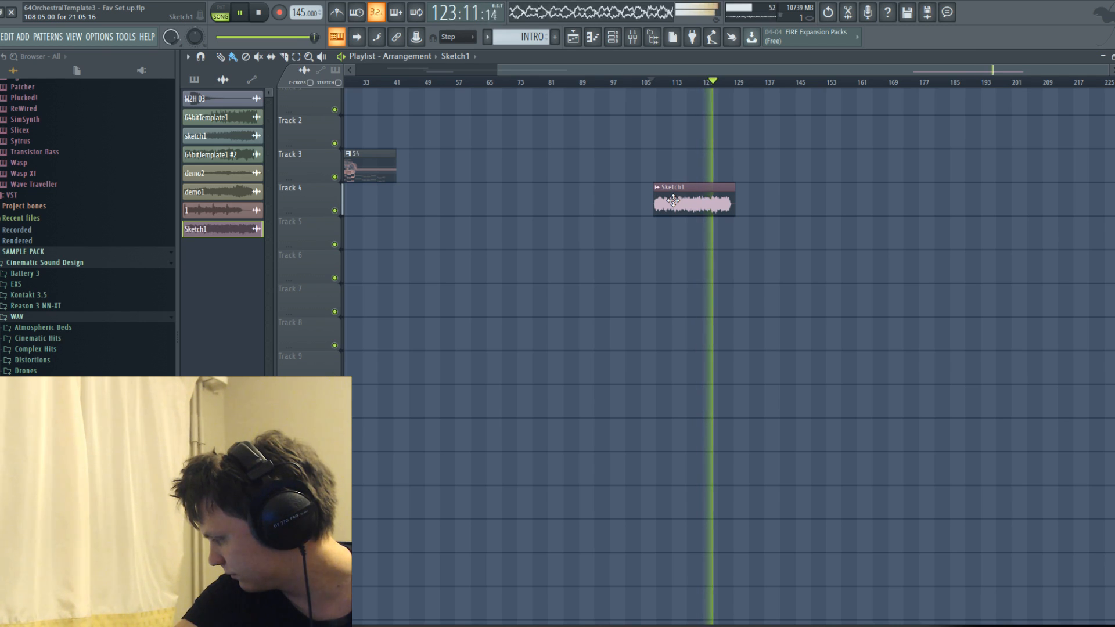
{"action": "key", "text": "space"}
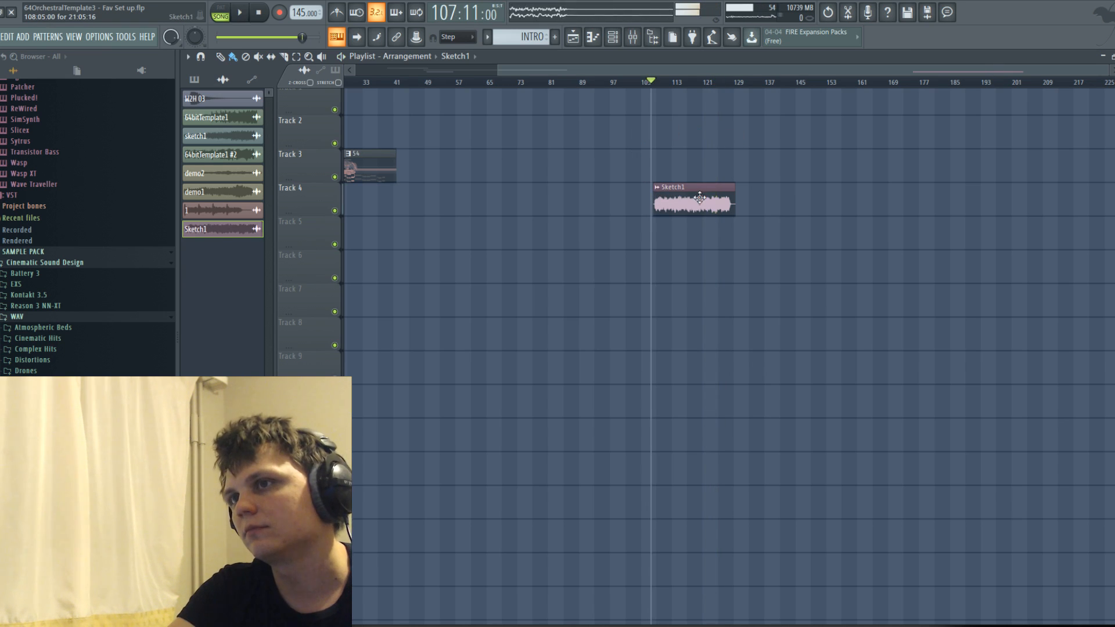
{"action": "right_click", "coordinate": [695, 203]}
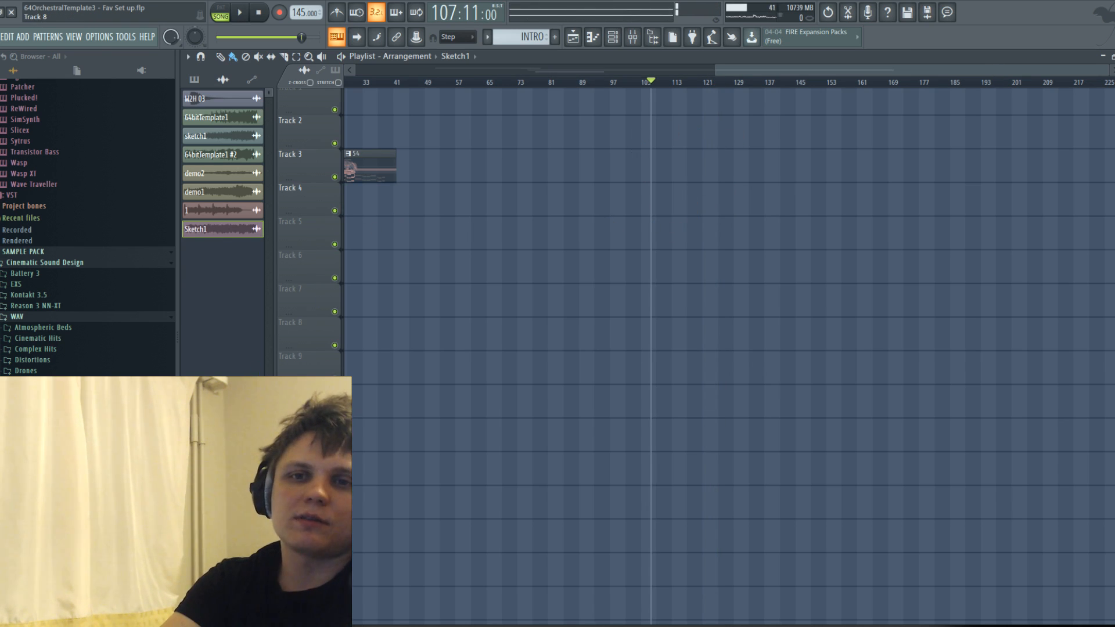
Play the orchestral arrangement from the start of the INTRO clip at bar 7.
{"action": "right_click", "coordinate": [455, 185], "text": "ctrl"}
{"action": "scroll", "coordinate": [441, 92], "scroll_direction": "up", "scroll_amount": 3}
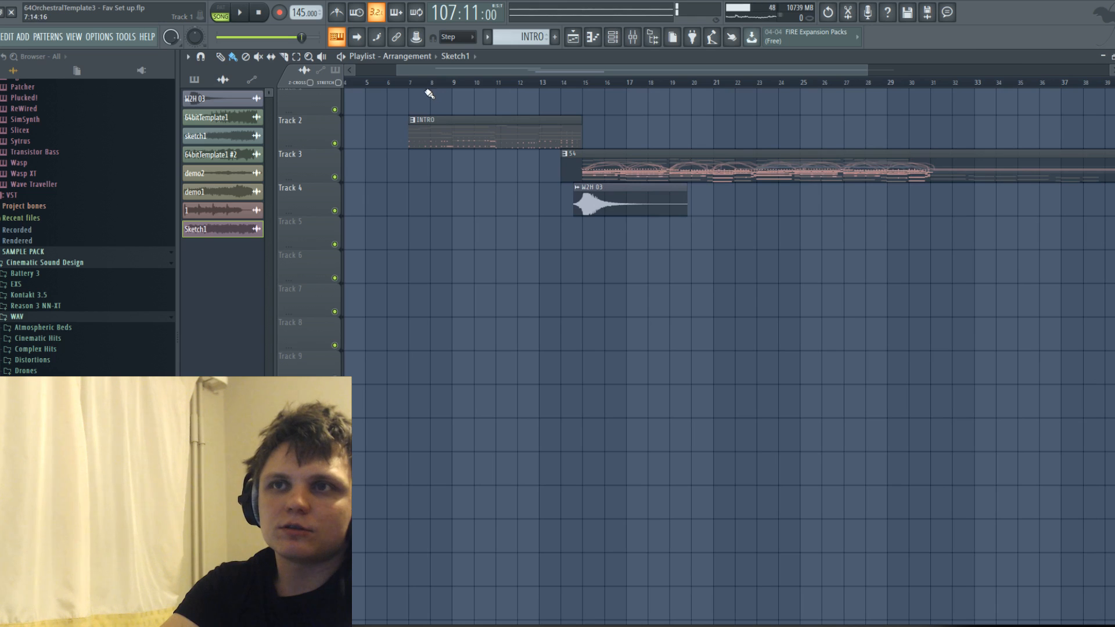
{"action": "left_click", "coordinate": [409, 83]}
{"action": "key", "text": "space"}
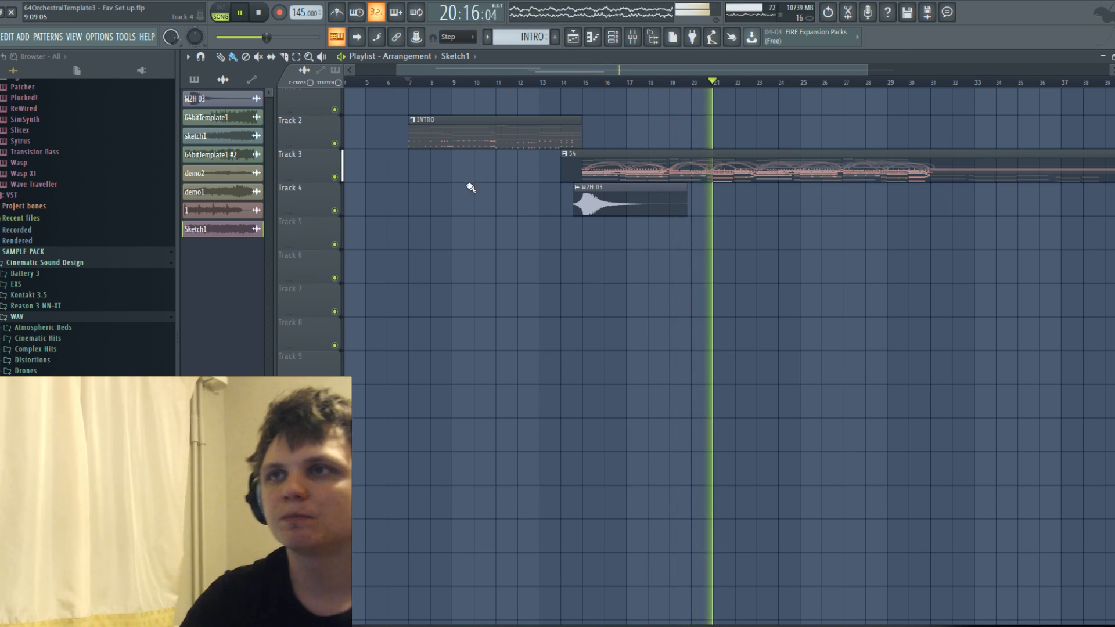
Lower the volume faders of mixer inserts 53 and 54 during playback and save the project.
{"action": "left_click", "coordinate": [612, 37]}
{"action": "left_click", "coordinate": [632, 37]}
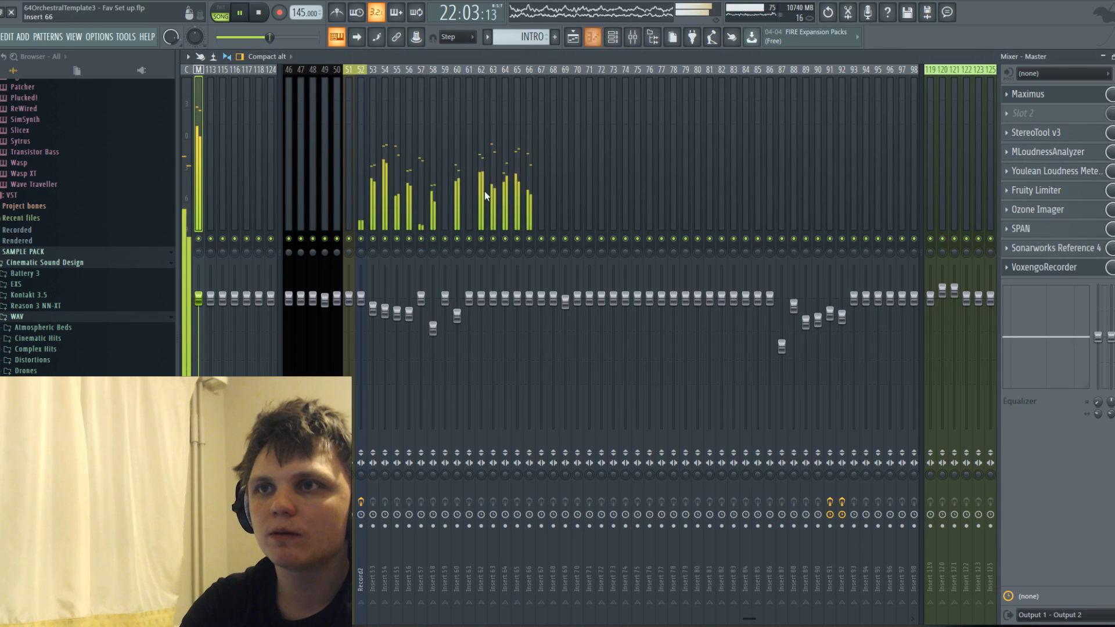
{"action": "mouse_move", "coordinate": [383, 312]}
{"action": "left_mouse_down"}
{"action": "mouse_move", "coordinate": [372, 335]}
{"action": "mouse_move", "coordinate": [384, 340]}
{"action": "mouse_move", "coordinate": [373, 331]}
{"action": "mouse_move", "coordinate": [386, 329]}
{"action": "left_mouse_up"}
{"action": "left_click", "coordinate": [385, 338]}
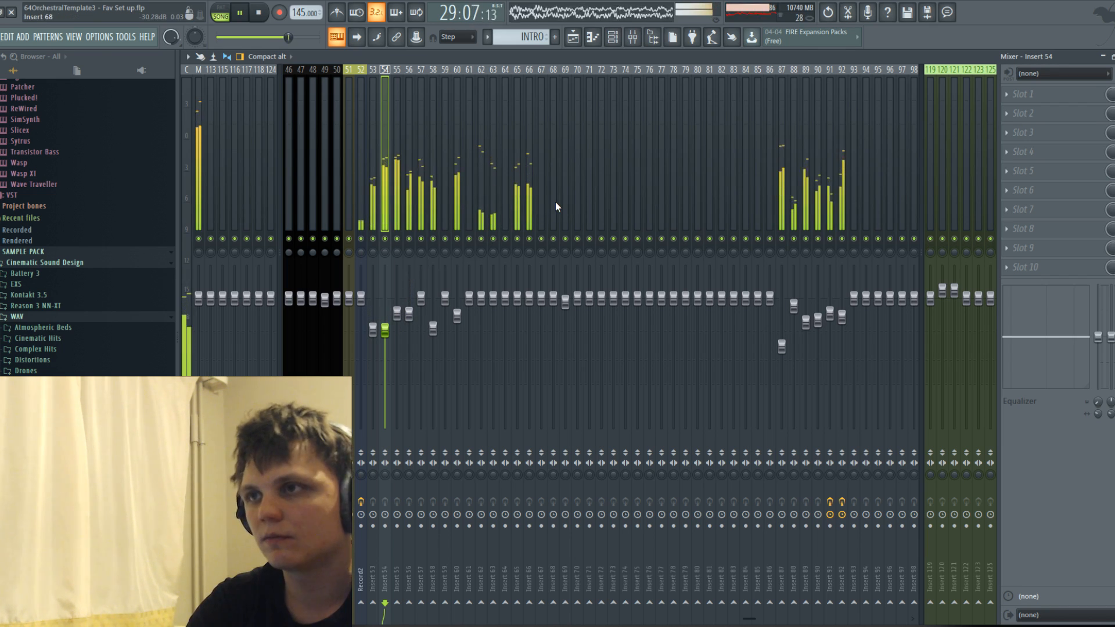
{"action": "left_click", "coordinate": [1, 36]}
{"action": "left_click", "coordinate": [6, 93]}
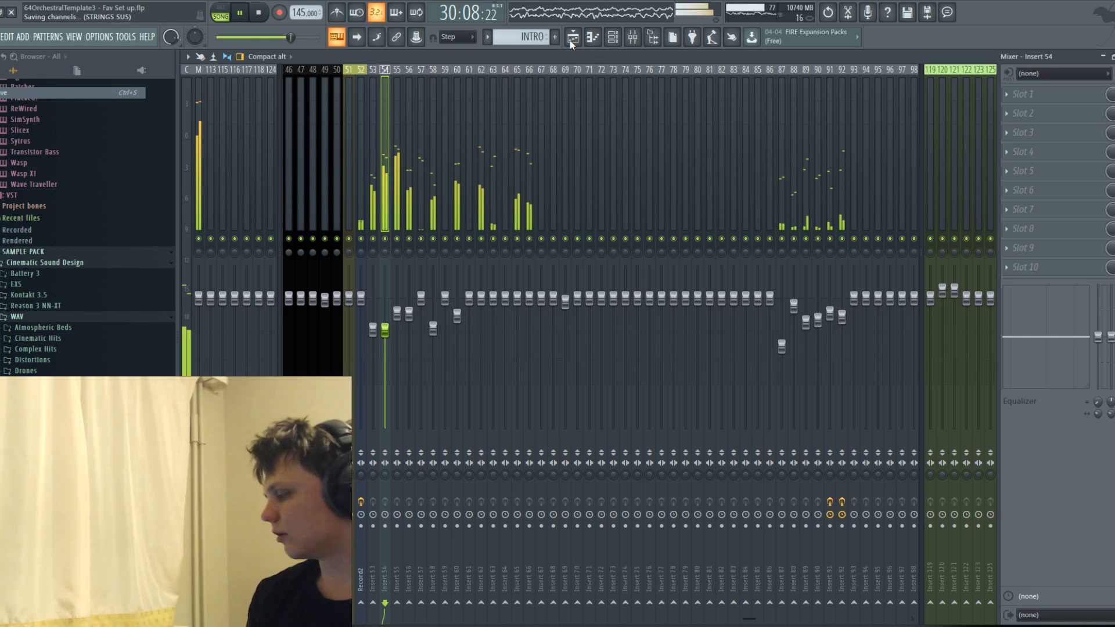
Stop the playback and replay the arrangement from the start of the INTRO clip in the Playlist.
{"action": "key", "text": "space"}
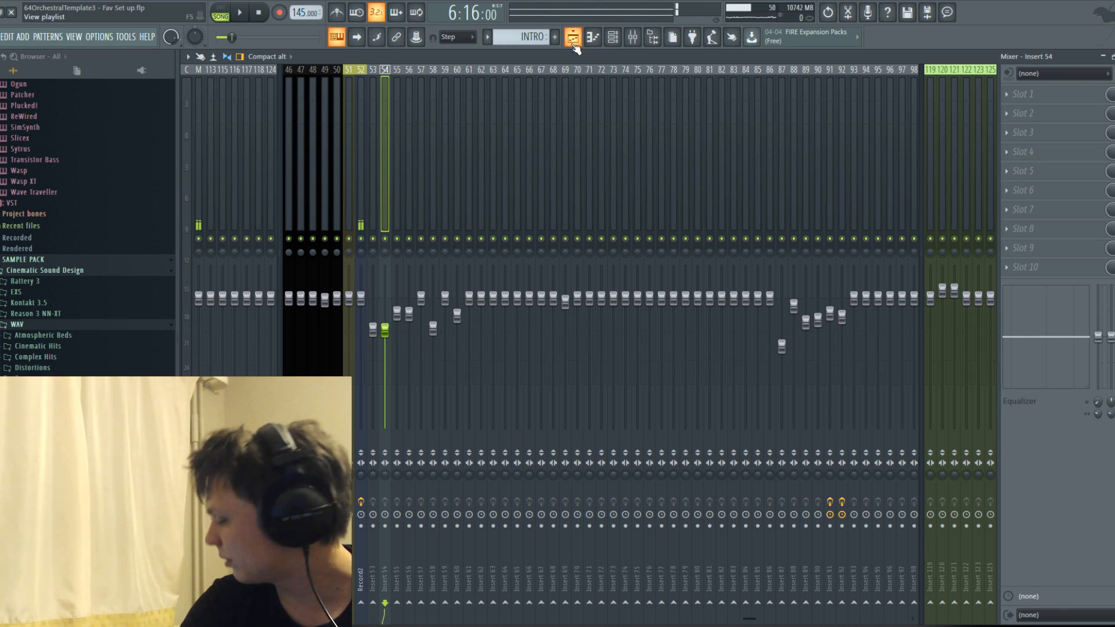
{"action": "left_click", "coordinate": [573, 45]}
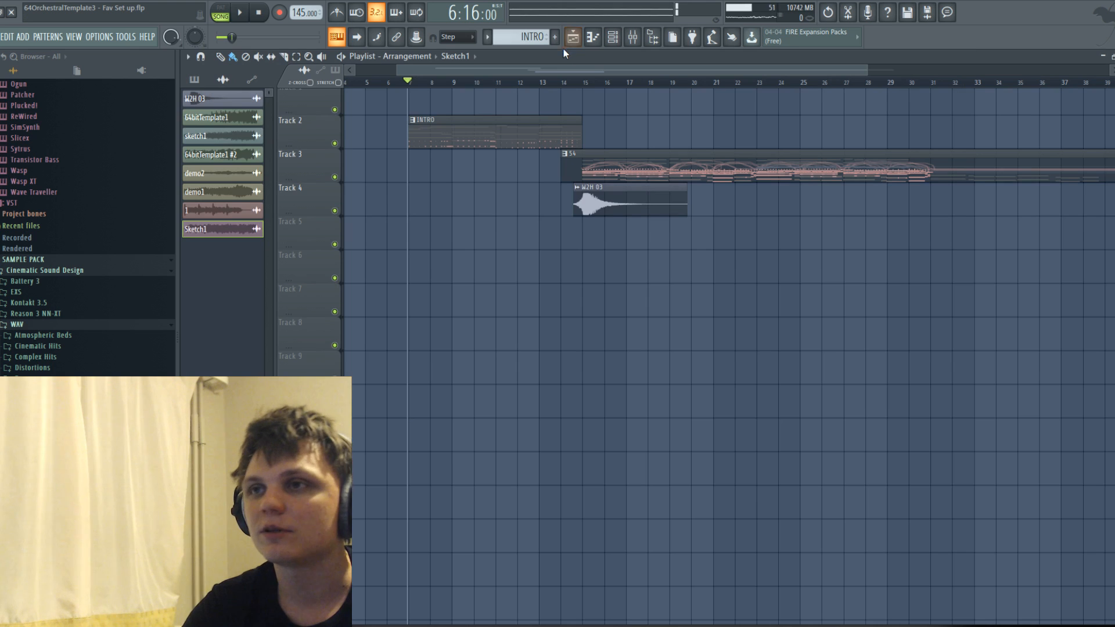
{"action": "key", "text": "space"}
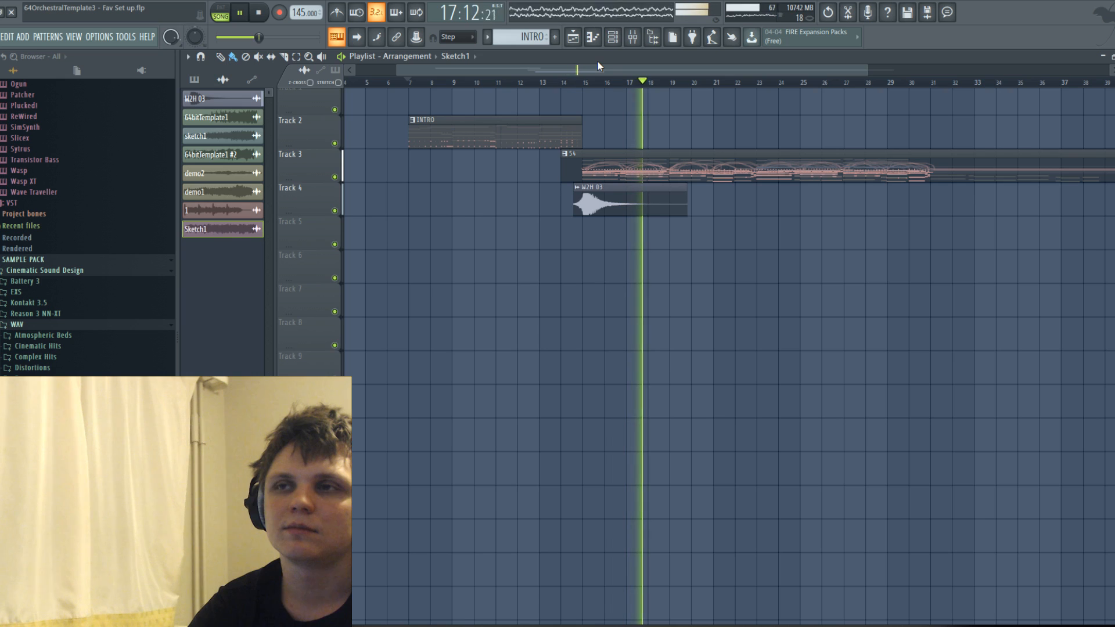
Lower the faders of mixer inserts 53 and 54 further and solo insert 55 to check it.
{"action": "left_click", "coordinate": [633, 37]}
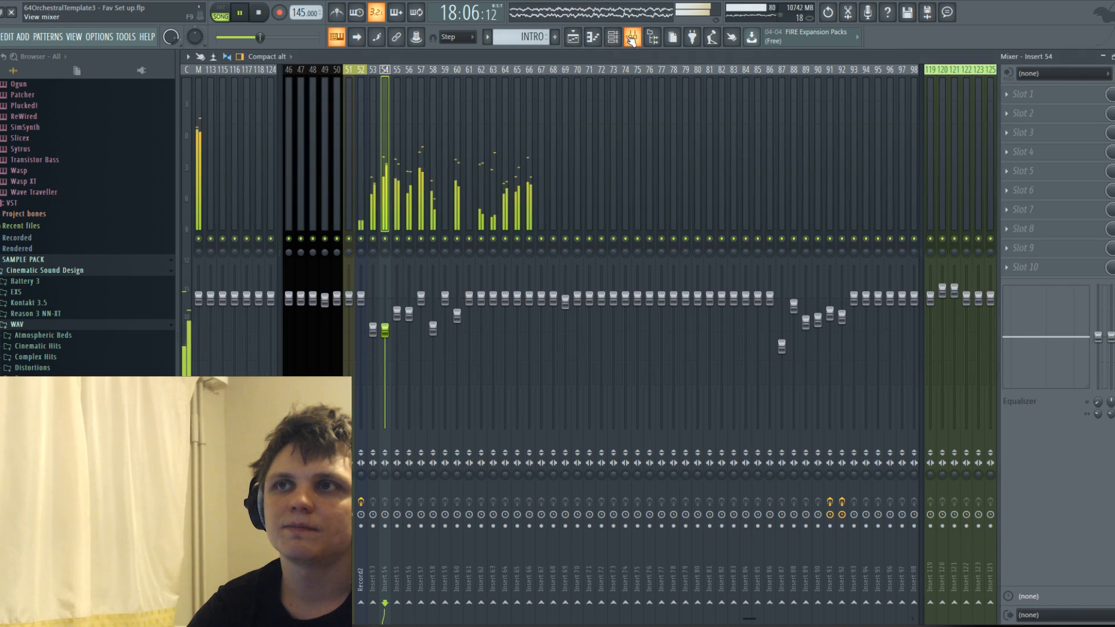
{"action": "mouse_move", "coordinate": [383, 332]}
{"action": "left_mouse_down"}
{"action": "mouse_move", "coordinate": [383, 348]}
{"action": "mouse_move", "coordinate": [373, 332]}
{"action": "mouse_move", "coordinate": [373, 341]}
{"action": "mouse_move", "coordinate": [385, 349]}
{"action": "mouse_move", "coordinate": [372, 345]}
{"action": "left_mouse_up"}
{"action": "left_click_drag", "start_coordinate": [385, 348], "coordinate": [385, 341]}
{"action": "right_click", "coordinate": [400, 238]}
{"action": "right_click", "coordinate": [400, 238]}
{"action": "right_click", "coordinate": [400, 239]}
Solo insert 53 to check it during playback, then raise the faders of inserts 53 and 54.
{"action": "key", "text": "space"}
{"action": "right_click", "coordinate": [376, 249]}
{"action": "right_click", "coordinate": [374, 240]}
{"action": "right_click", "coordinate": [375, 239]}
{"action": "key", "text": "space"}
{"action": "left_click_drag", "start_coordinate": [373, 343], "coordinate": [385, 303]}
Play the arrangement from about bar 14 and solo mixer insert 54 to check its sound.
{"action": "left_click", "coordinate": [565, 46]}
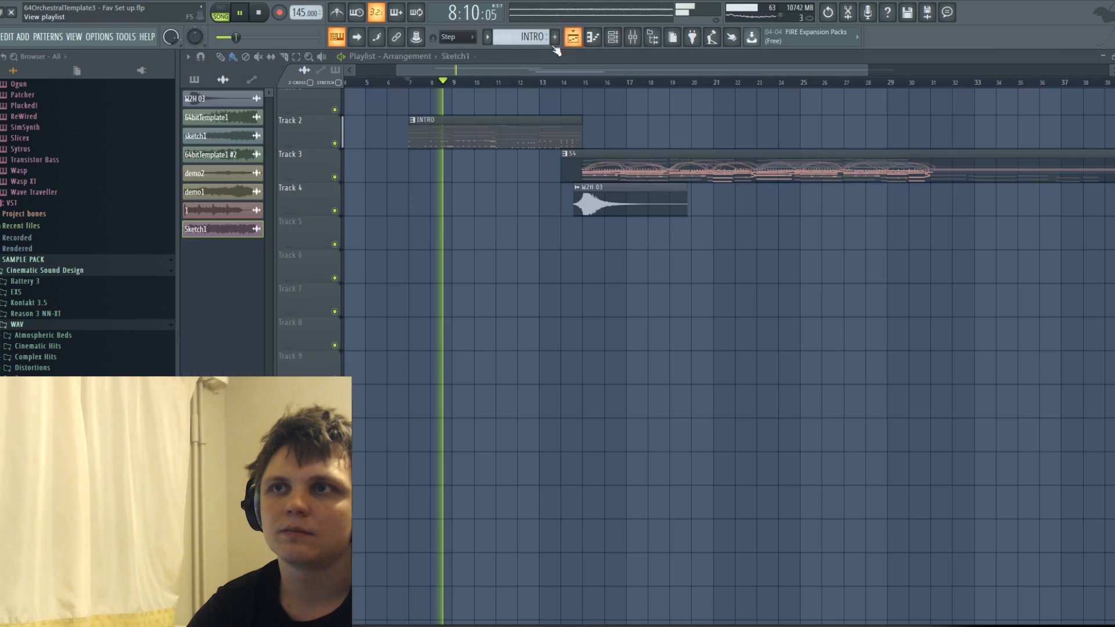
{"action": "left_click", "coordinate": [576, 81]}
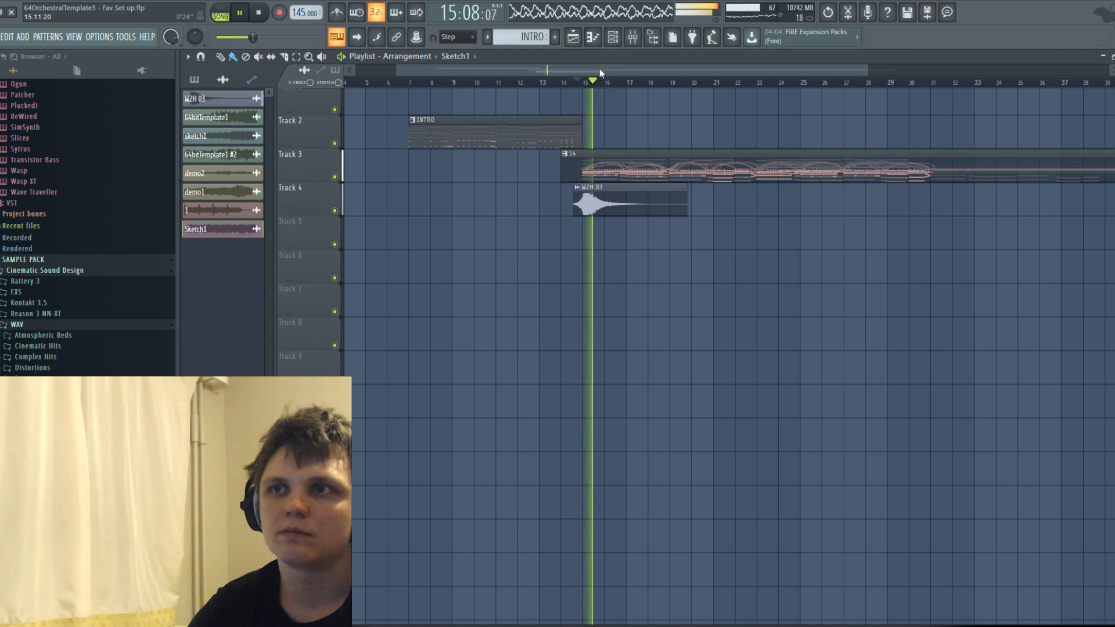
{"action": "left_click", "coordinate": [632, 37]}
{"action": "right_click", "coordinate": [385, 248]}
{"action": "right_click", "coordinate": [385, 240]}
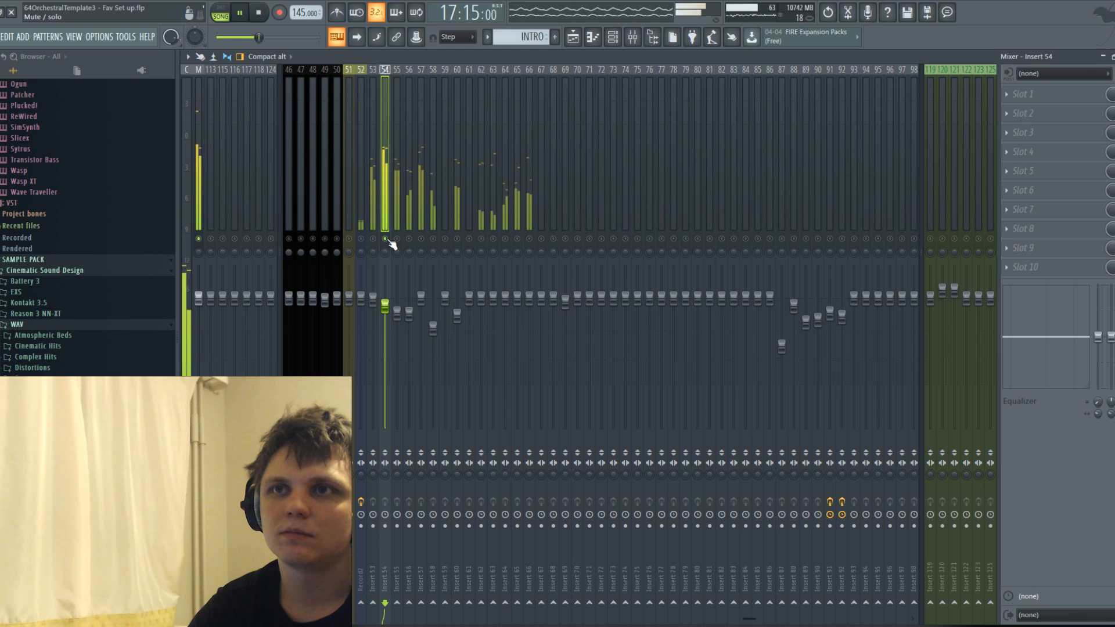
Lower the faders of mixer inserts 56, 57 and 58, soloing neighbouring inserts up to 60 to compare them.
{"action": "left_click", "coordinate": [409, 239]}
{"action": "left_click_drag", "start_coordinate": [408, 311], "coordinate": [421, 337]}
{"action": "right_click", "coordinate": [422, 239]}
{"action": "right_click", "coordinate": [433, 239]}
{"action": "right_click", "coordinate": [457, 239]}
{"action": "right_click", "coordinate": [457, 239]}
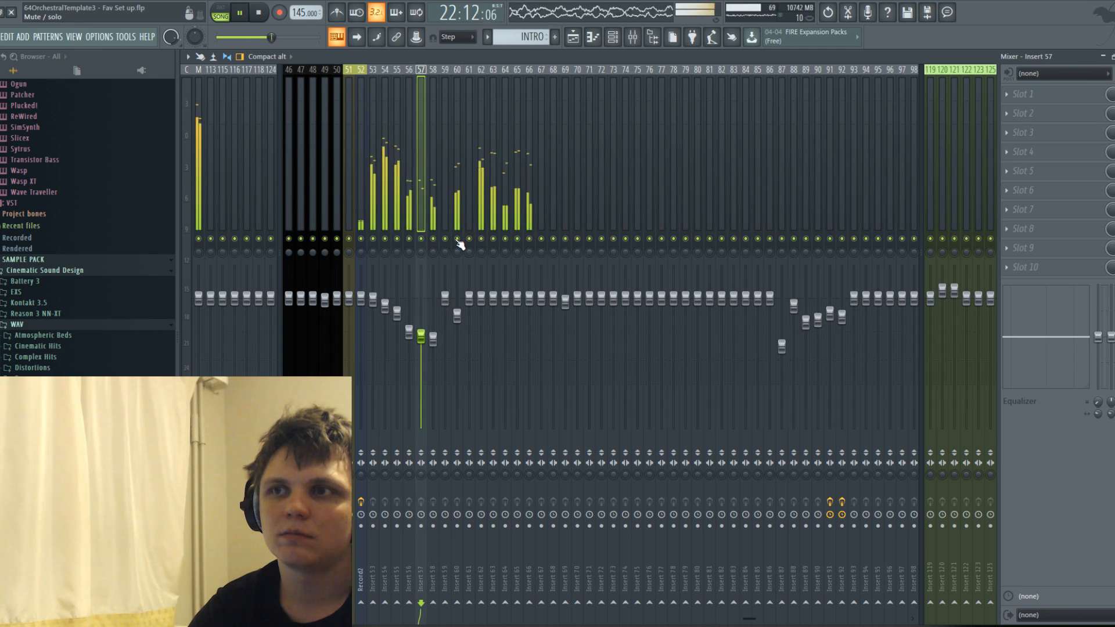
Return to the Playlist while the arrangement plays and save the project.
{"action": "left_click", "coordinate": [574, 38]}
{"action": "left_click", "coordinate": [440, 72]}
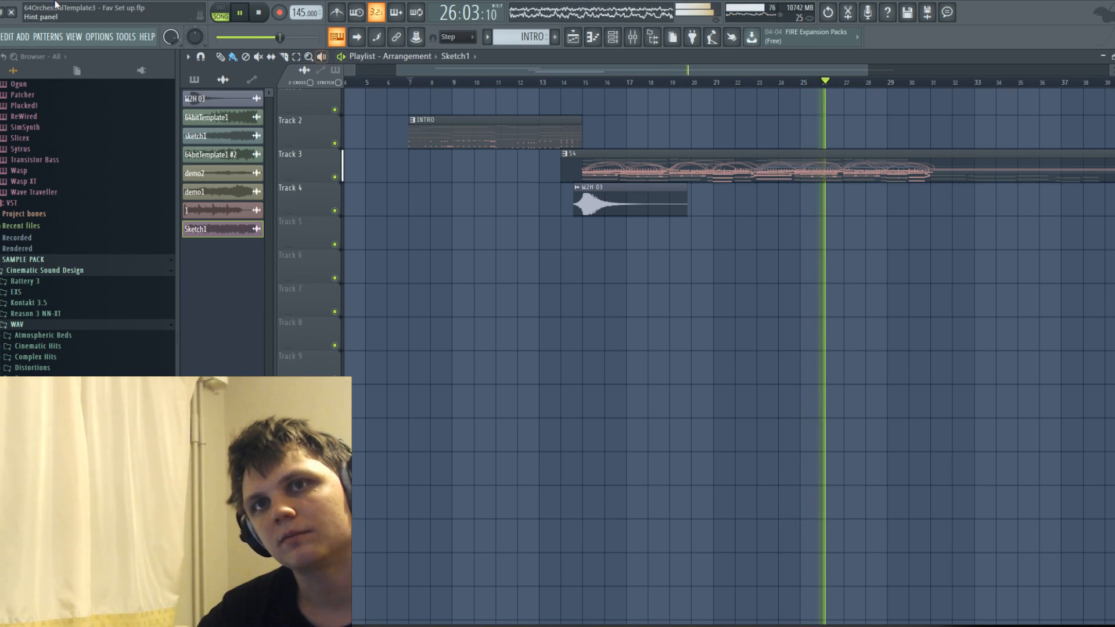
{"action": "left_click", "coordinate": [2, 36]}
{"action": "left_click", "coordinate": [9, 92]}
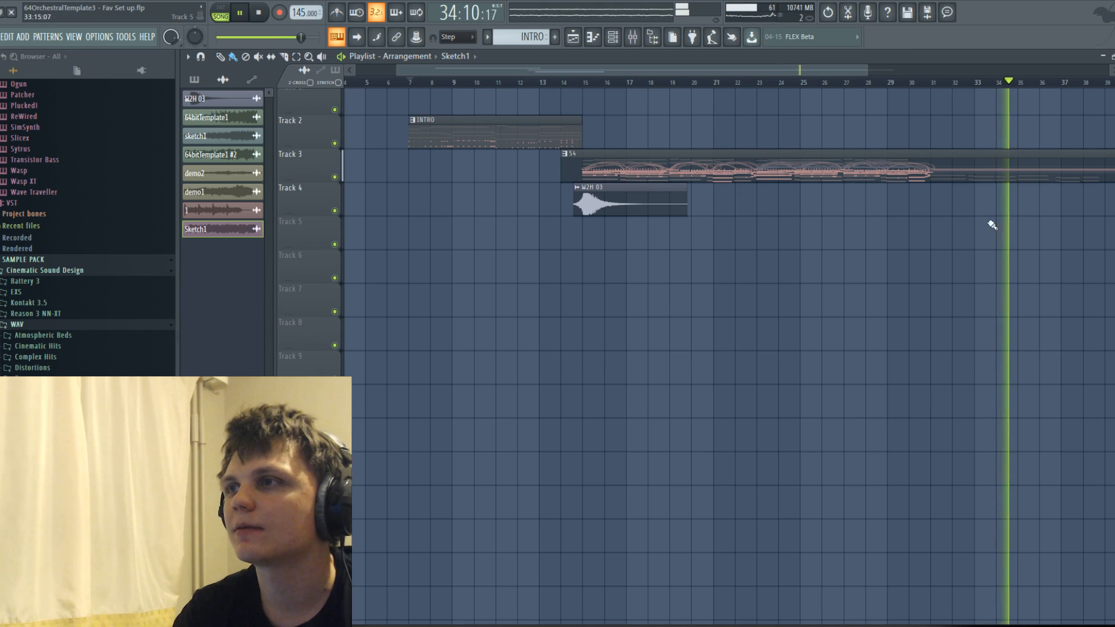
Replay the start of the INTRO clip, placing the playhead just before bar 7.
{"action": "scroll", "coordinate": [995, 219], "scroll_direction": "down", "scroll_amount": 3}
{"action": "key", "text": "space"}
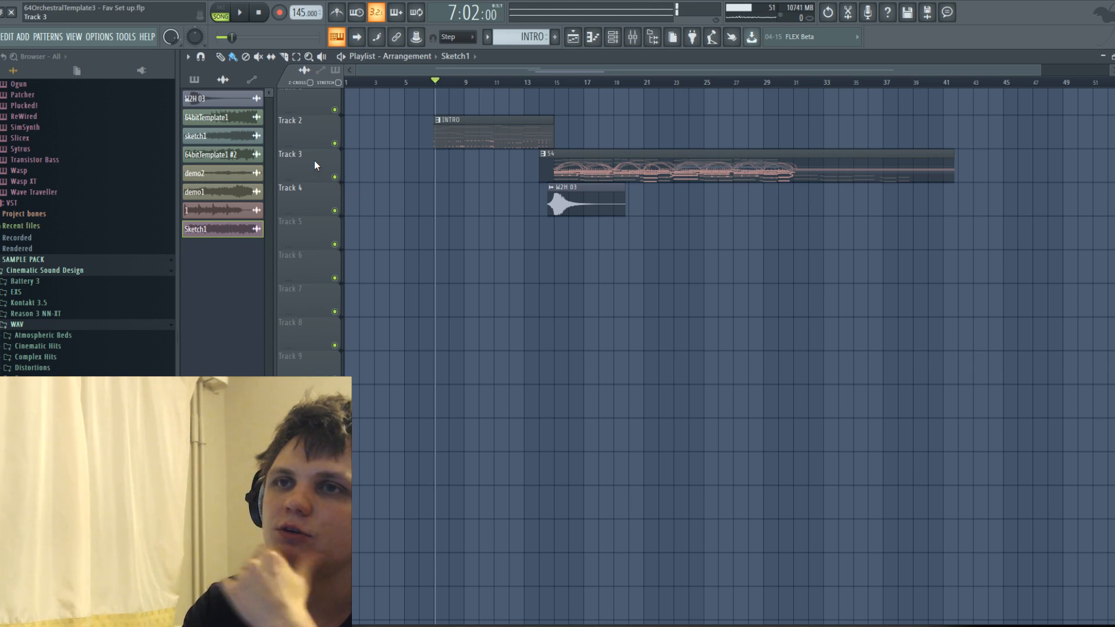
{"action": "key", "text": "space"}
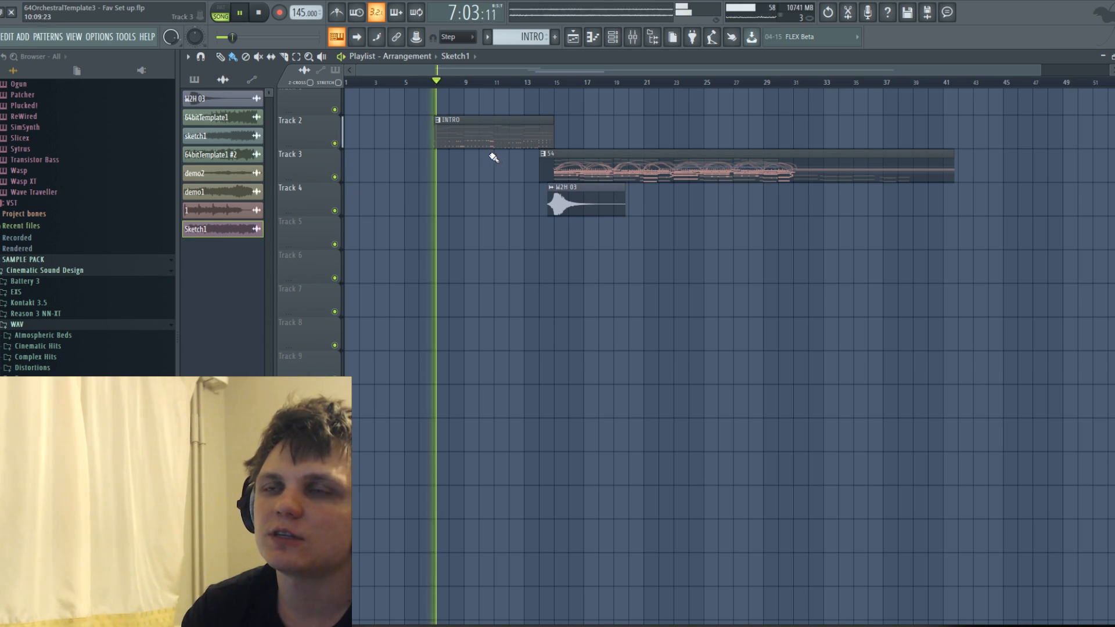
{"action": "key", "text": "space"}
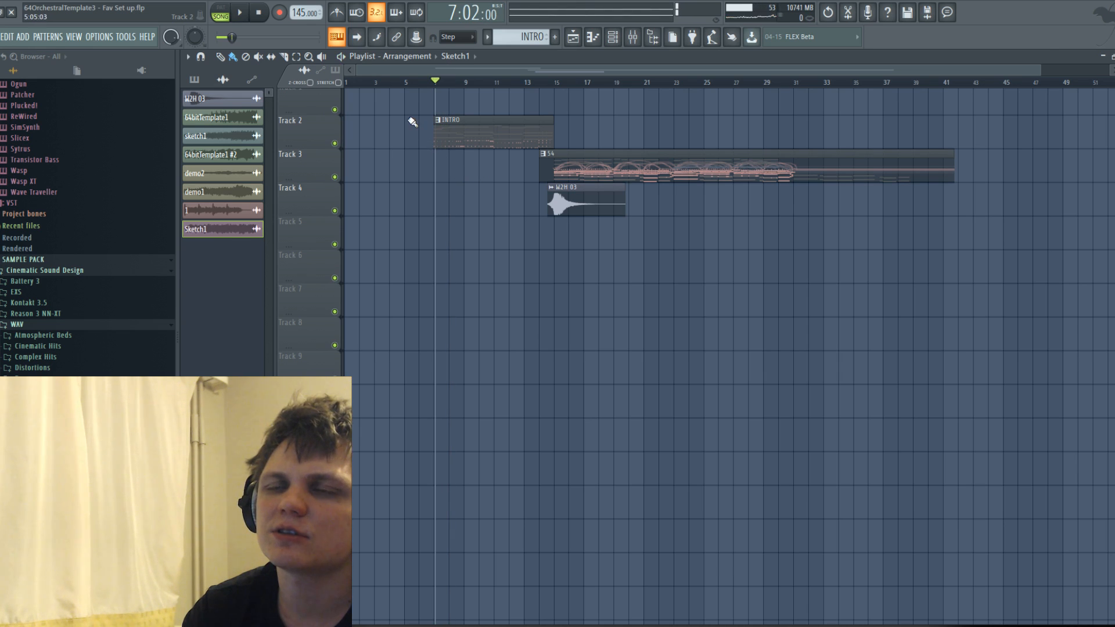
{"action": "left_click", "coordinate": [437, 86]}
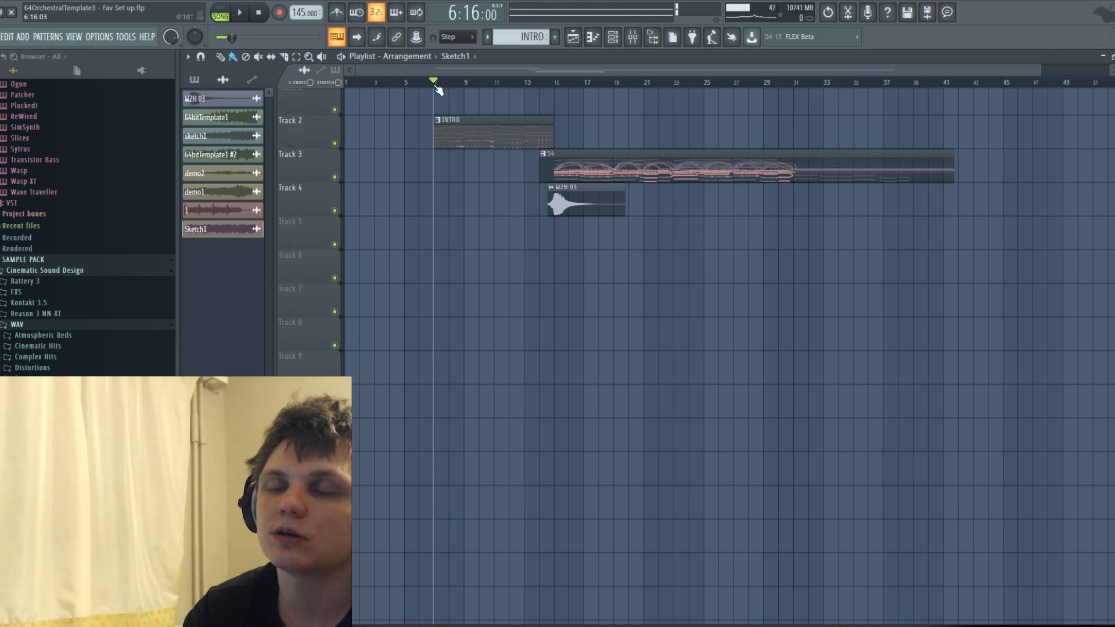
{"action": "left_click", "coordinate": [432, 86]}
{"action": "key", "text": "space"}
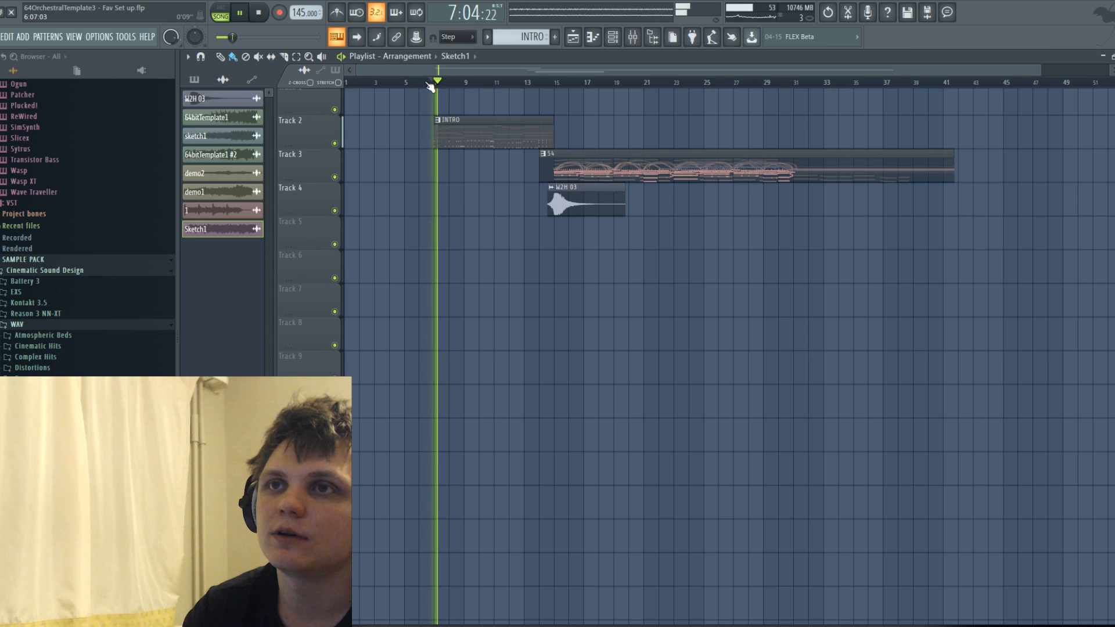
{"action": "key", "text": "space"}
Solo Track 2 in the Playlist and briefly play the INTRO clip alone.
{"action": "right_click", "coordinate": [334, 143]}
{"action": "key", "text": "space"}
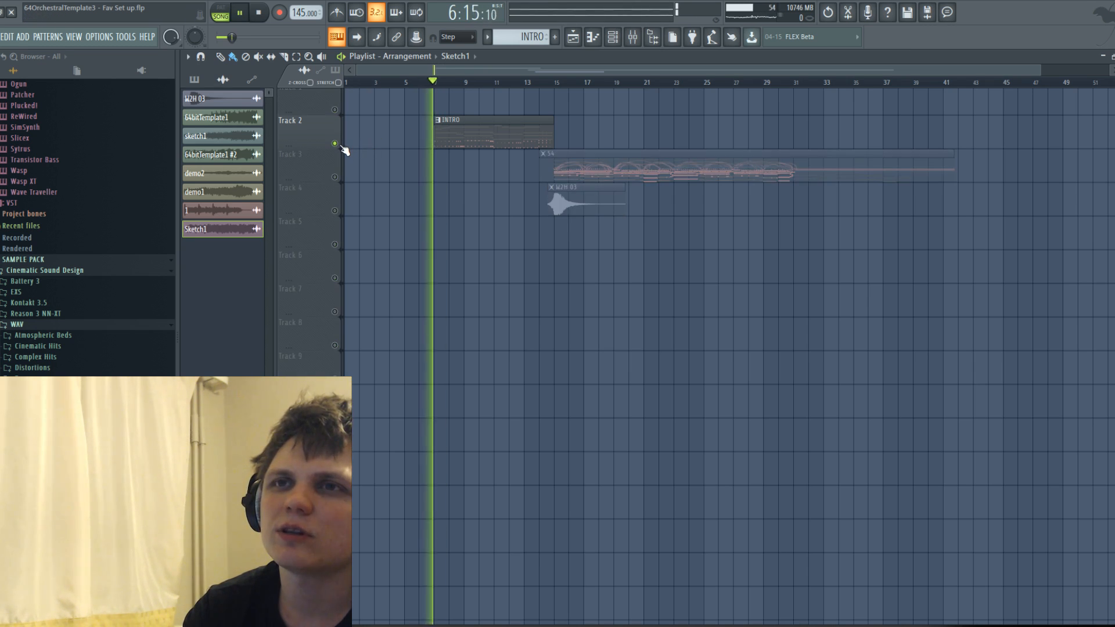
{"action": "key", "text": "space"}
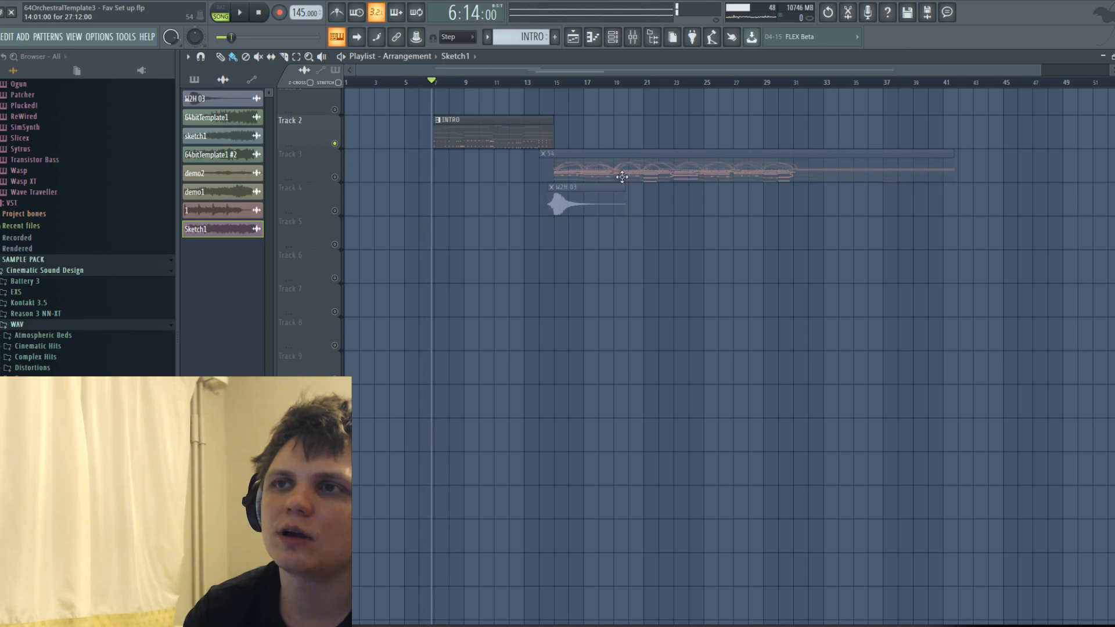
Solo Track 3 in the Playlist and play its clip from just before bar 15.
{"action": "right_click", "coordinate": [336, 177]}
{"action": "left_click", "coordinate": [552, 84]}
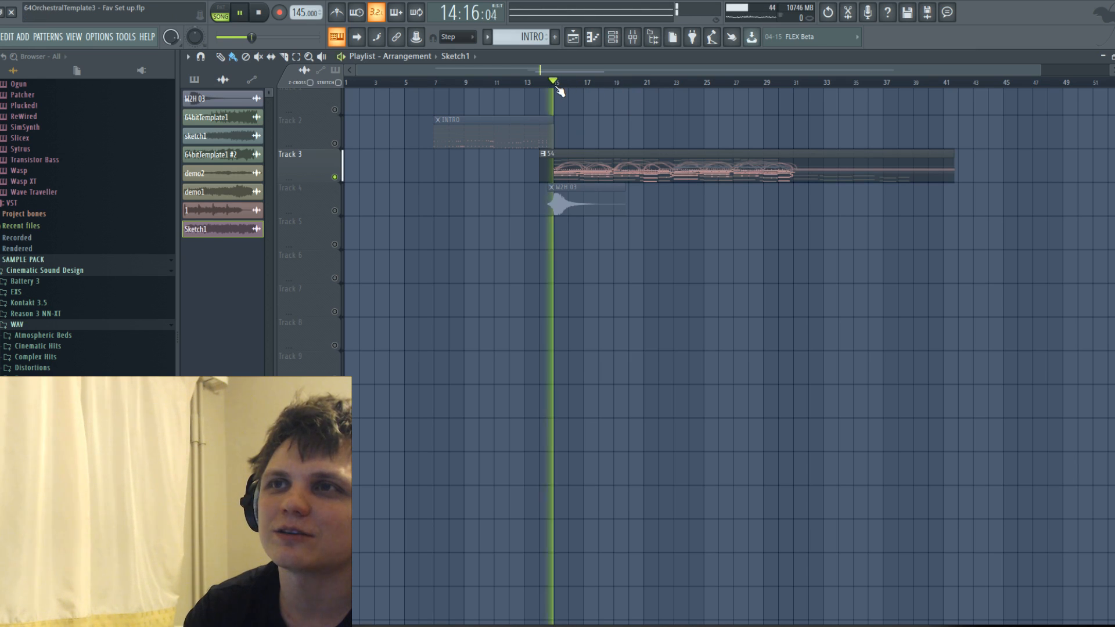
{"action": "key", "text": "space"}
{"action": "key", "text": "space"}
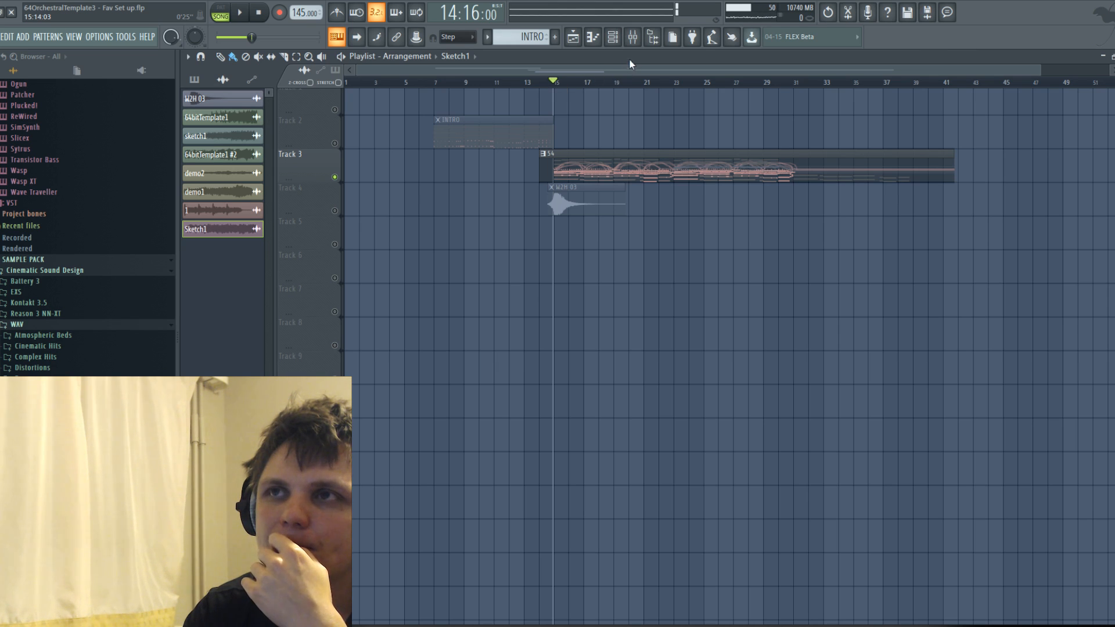
{"action": "left_click", "coordinate": [598, 39]}
{"action": "left_click", "coordinate": [599, 39]}
{"action": "left_click", "coordinate": [613, 38]}
{"action": "left_click", "coordinate": [615, 39]}
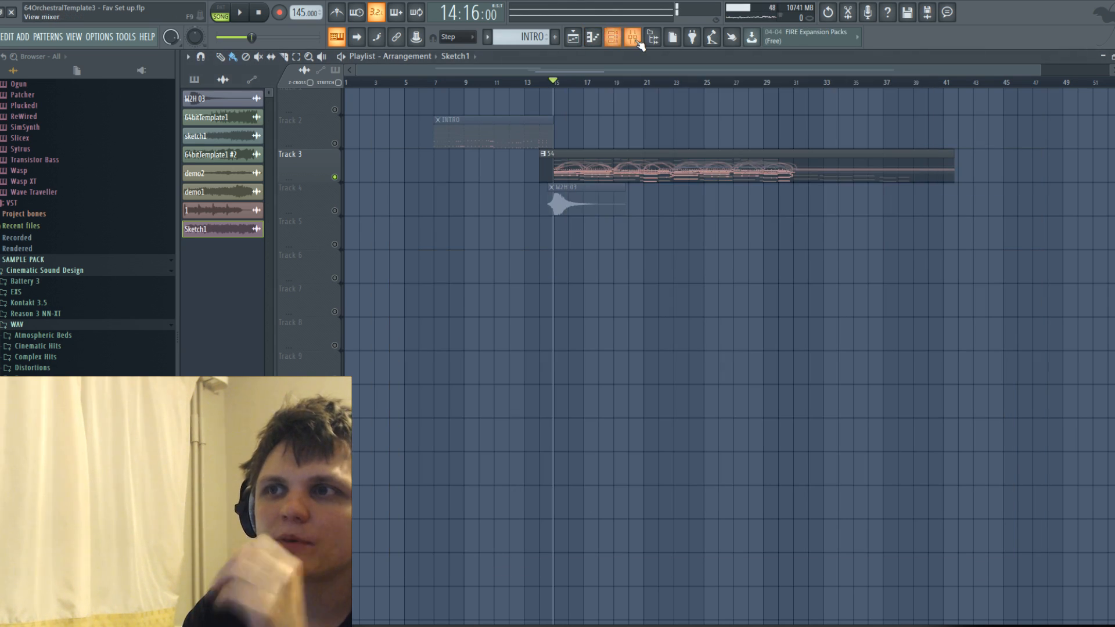
{"action": "left_click", "coordinate": [633, 40]}
{"action": "left_click", "coordinate": [591, 42]}
{"action": "left_click", "coordinate": [577, 41]}
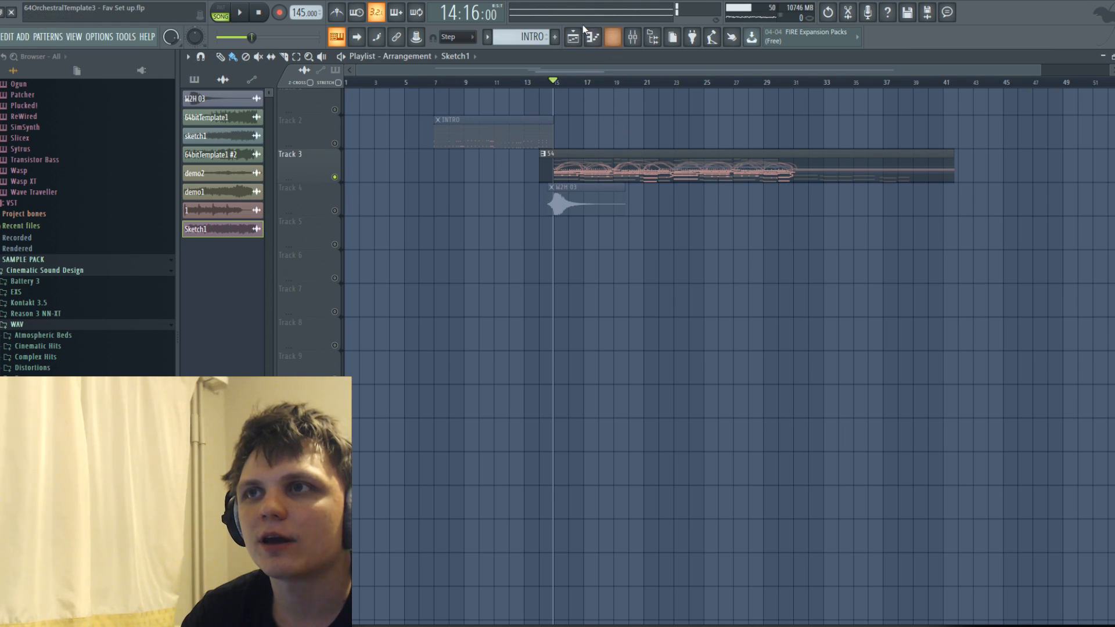
{"action": "left_click", "coordinate": [591, 36]}
{"action": "scroll", "coordinate": [607, 157], "scroll_direction": "up", "scroll_amount": 4}
{"action": "left_click", "coordinate": [650, 117]}
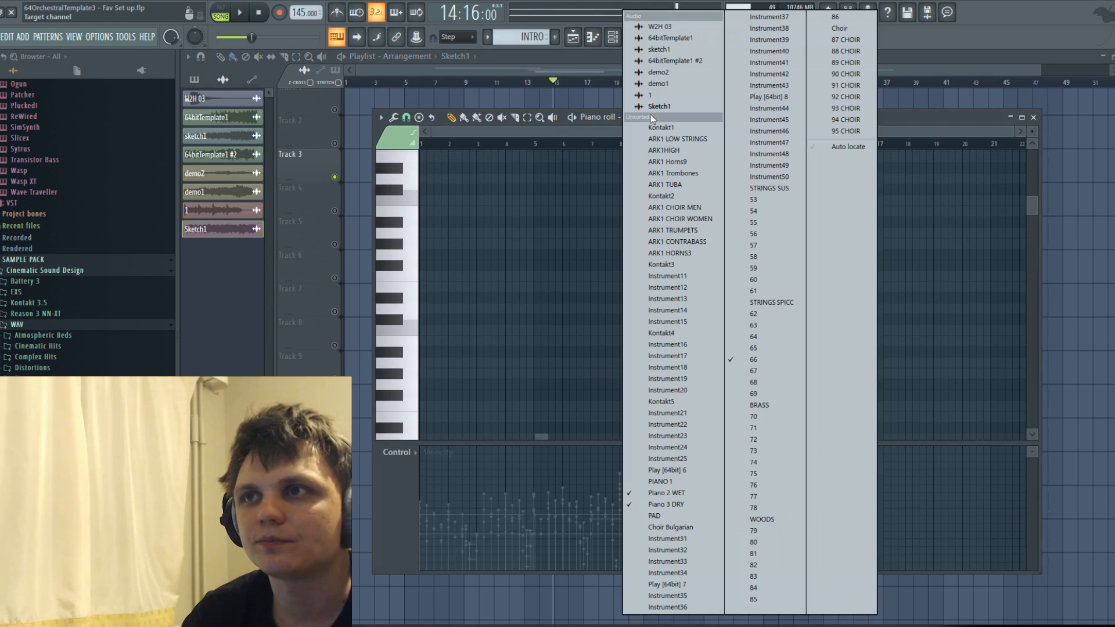
{"action": "left_click", "coordinate": [583, 135]}
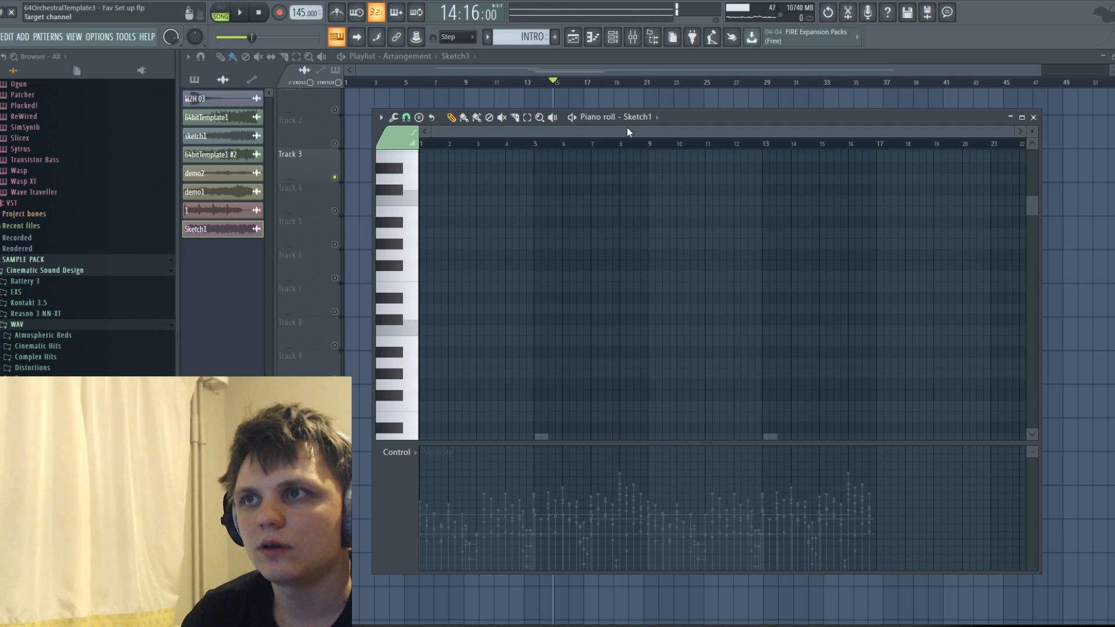
{"action": "left_click", "coordinate": [592, 37]}
{"action": "scroll", "coordinate": [547, 120], "scroll_direction": "down", "scroll_amount": 1}
Show the ARK1 LOW STRINGS channel of the INTRO pattern in the Piano roll, examine the ghost notes and close it.
{"action": "left_click", "coordinate": [612, 38]}
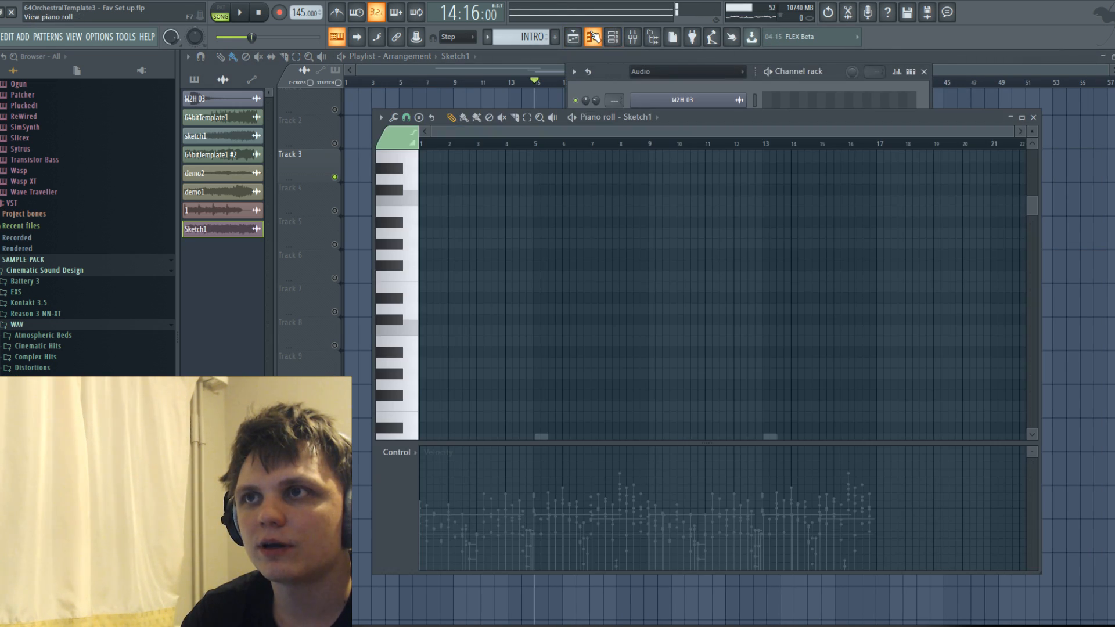
{"action": "left_click", "coordinate": [649, 118]}
{"action": "left_click", "coordinate": [685, 139]}
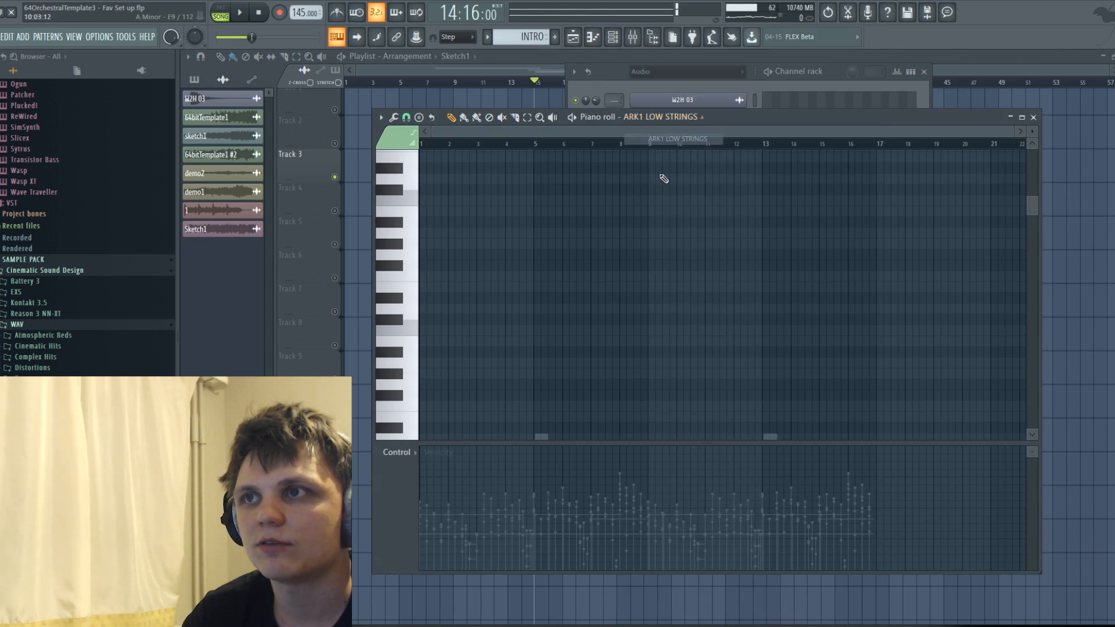
{"action": "scroll", "coordinate": [532, 232], "scroll_direction": "down", "scroll_amount": 3}
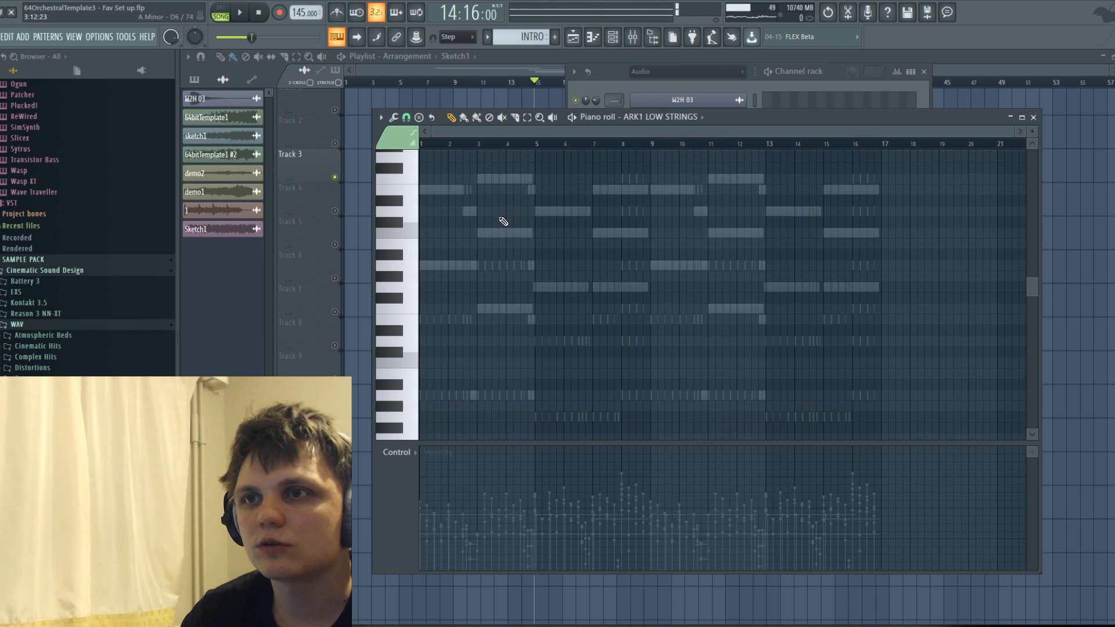
{"action": "scroll", "coordinate": [505, 223], "scroll_direction": "down", "scroll_amount": 5}
{"action": "scroll", "coordinate": [545, 224], "scroll_direction": "up", "scroll_amount": 5}
{"action": "left_click", "coordinate": [1034, 118]}
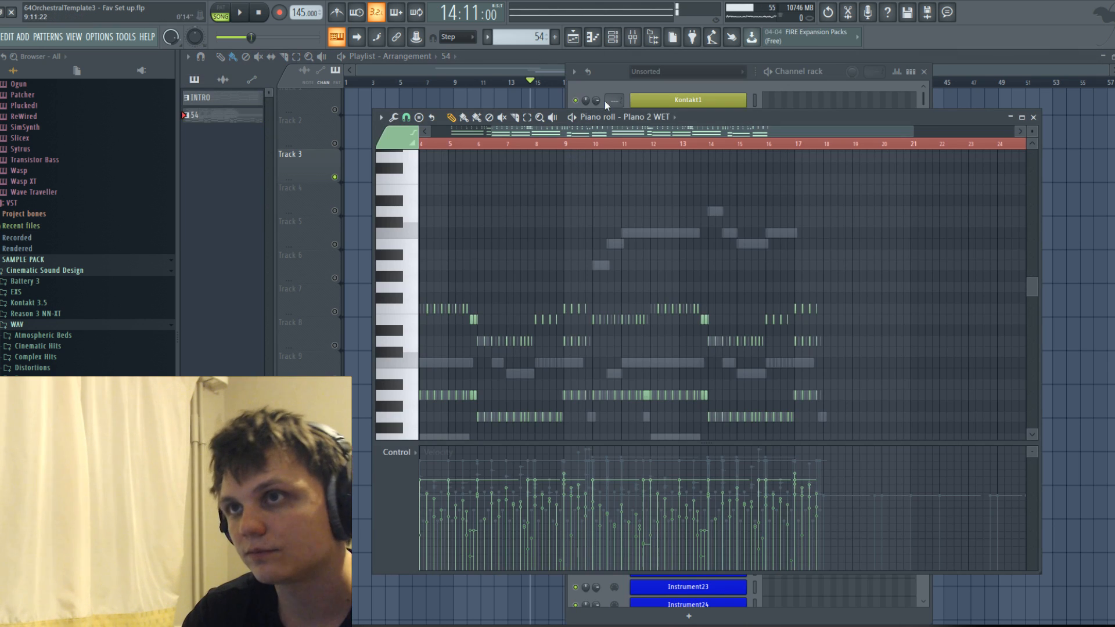
Switch the Piano roll of Track 3's pattern to the ARK1 LOW STRINGS channel and audition its keys.
{"action": "left_click", "coordinate": [667, 127]}
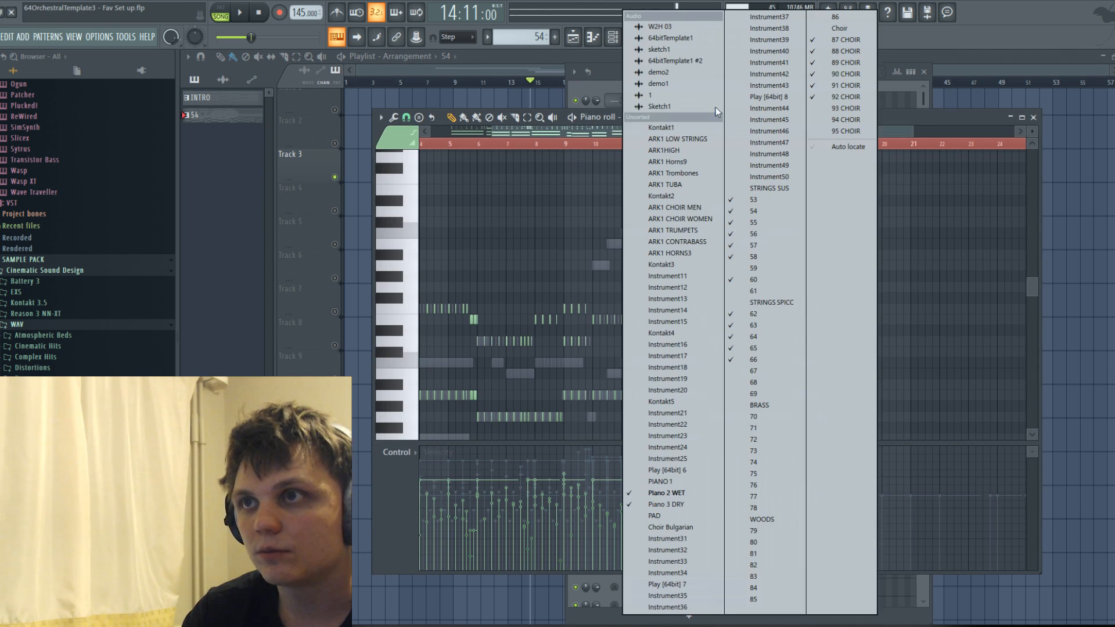
{"action": "left_click", "coordinate": [684, 143]}
{"action": "scroll", "coordinate": [586, 288], "scroll_direction": "down", "scroll_amount": 11}
{"action": "key", "text": "space"}
{"action": "key", "text": "space"}
{"action": "left_click", "coordinate": [399, 194]}
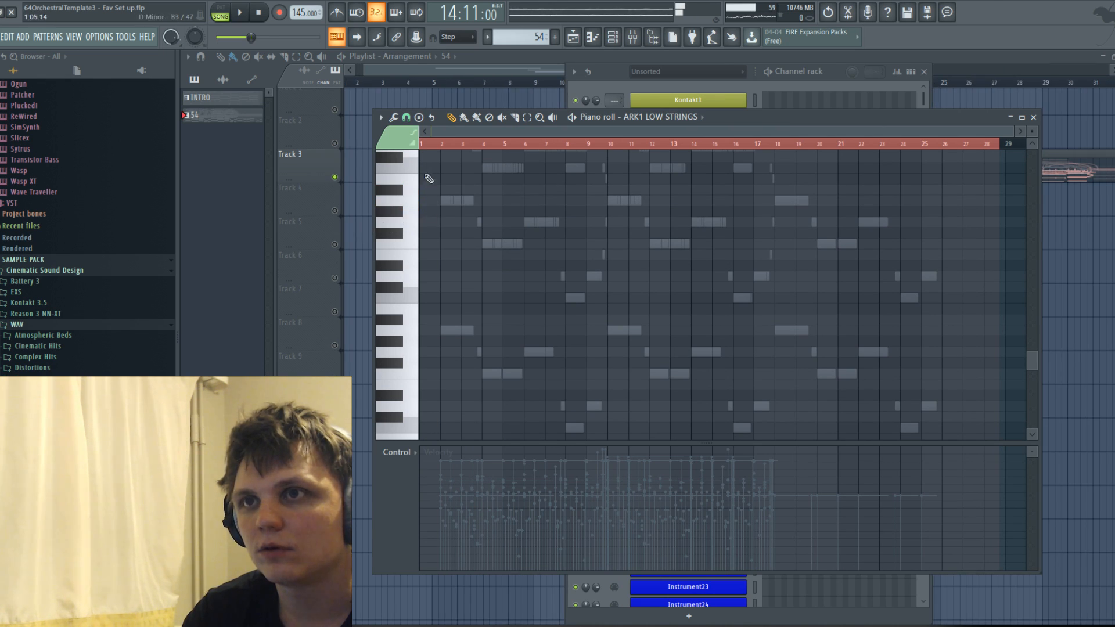
{"action": "left_click", "coordinate": [405, 148]}
{"action": "left_click", "coordinate": [415, 169]}
Draw an A3 note about one and a half bars long from bar 2 on ARK1 LOW STRINGS.
{"action": "left_click", "coordinate": [444, 200]}
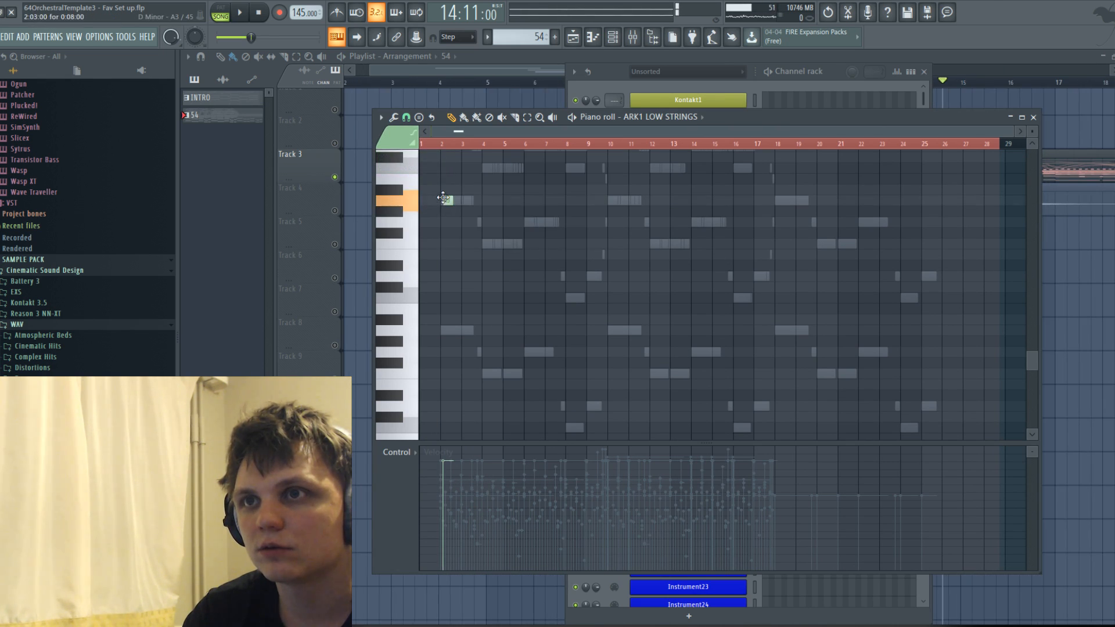
{"action": "scroll", "coordinate": [446, 200], "scroll_direction": "up", "scroll_amount": 4}
{"action": "left_click_drag", "start_coordinate": [456, 200], "coordinate": [458, 200]}
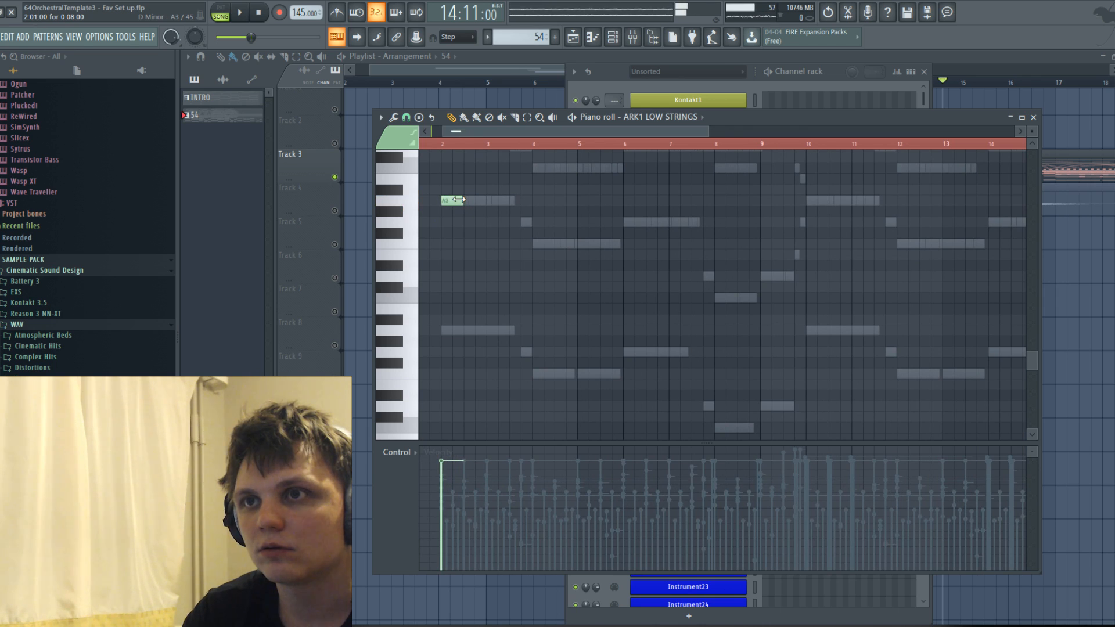
Choose the Spiccato Octaved articulation and draw a short G3 note just before bar 4.
{"action": "left_click", "coordinate": [409, 140]}
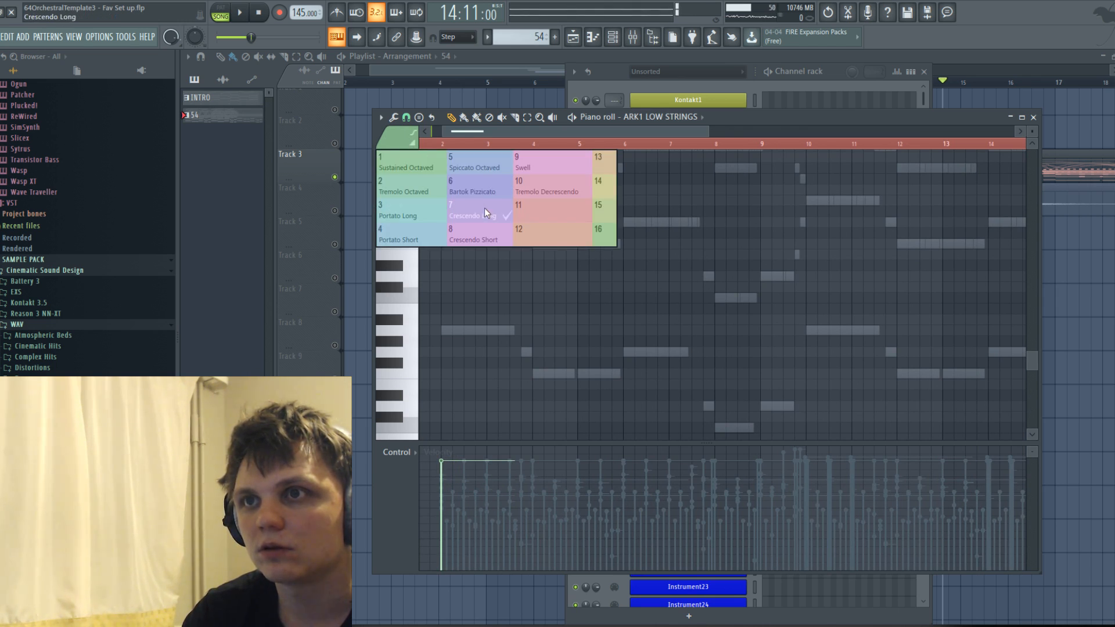
{"action": "left_click", "coordinate": [485, 165]}
{"action": "left_click", "coordinate": [524, 222]}
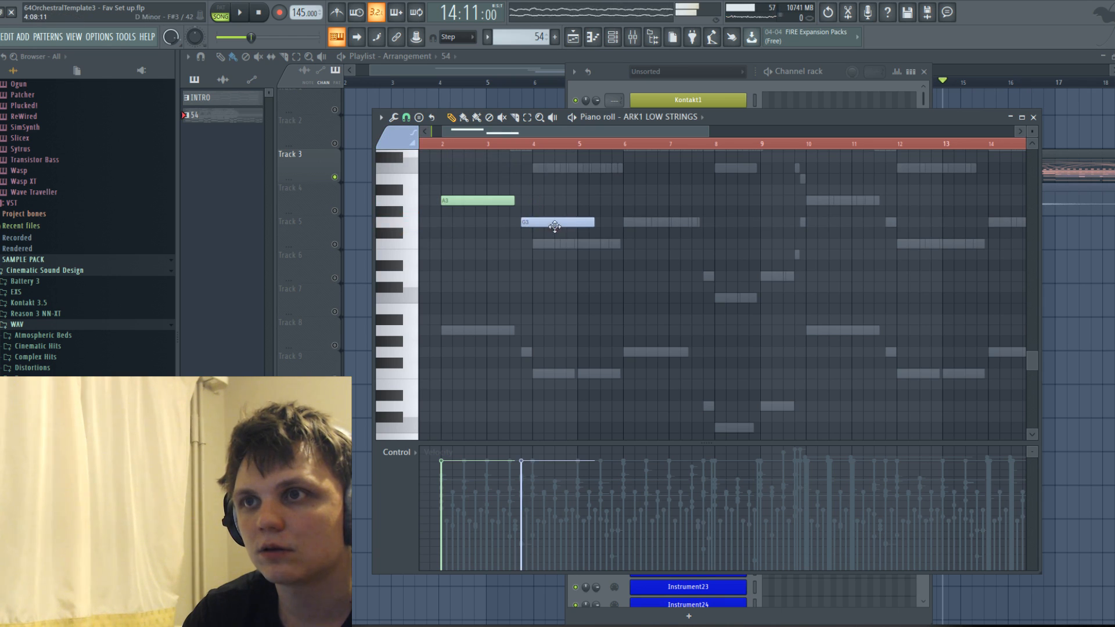
{"action": "left_click_drag", "start_coordinate": [576, 221], "coordinate": [529, 228]}
Draw a short E3 note and a short G3 note one after the other at the end of bar 9.
{"action": "scroll", "coordinate": [712, 253], "scroll_direction": "up", "scroll_amount": 4}
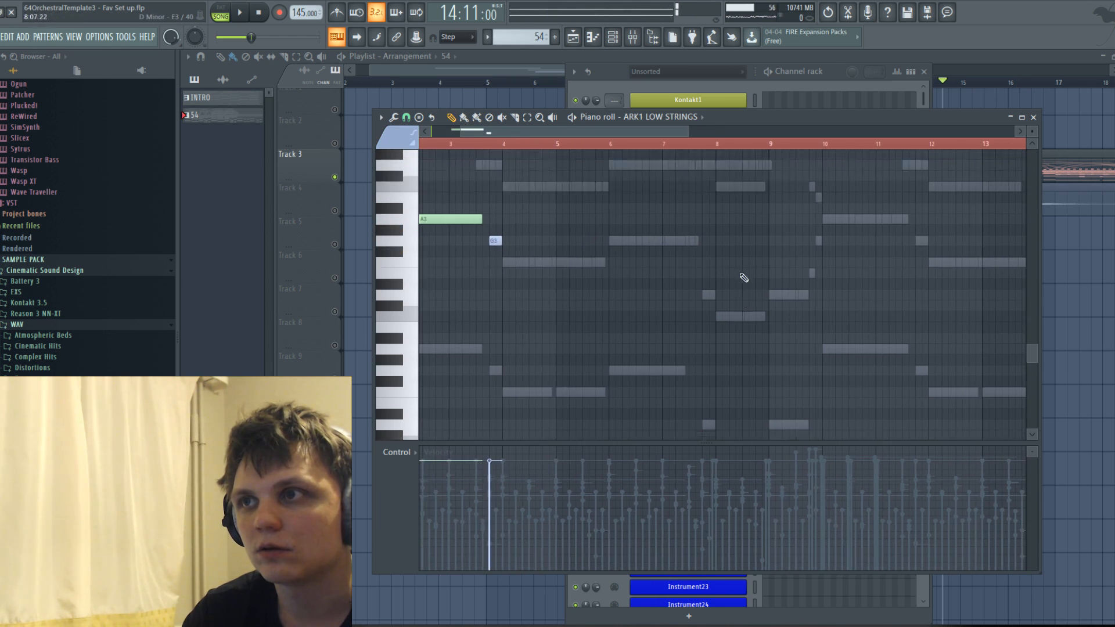
{"action": "left_click", "coordinate": [816, 234]}
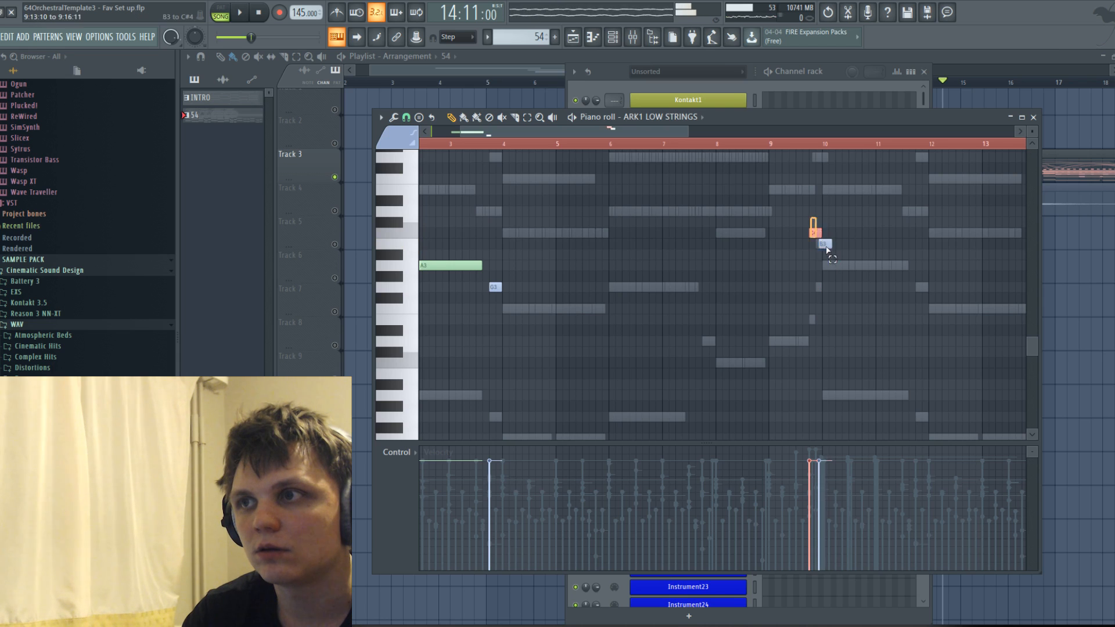
{"action": "scroll", "coordinate": [820, 243], "scroll_direction": "up", "scroll_amount": 1}
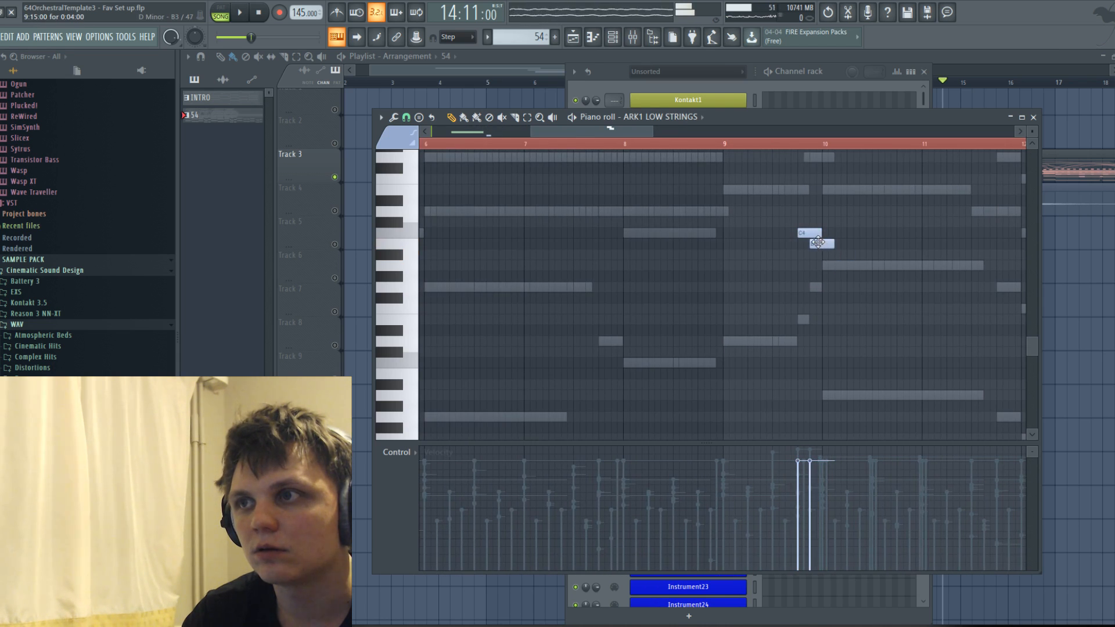
{"action": "left_click_drag", "start_coordinate": [804, 233], "coordinate": [804, 319]}
{"action": "left_click_drag", "start_coordinate": [818, 243], "coordinate": [817, 323]}
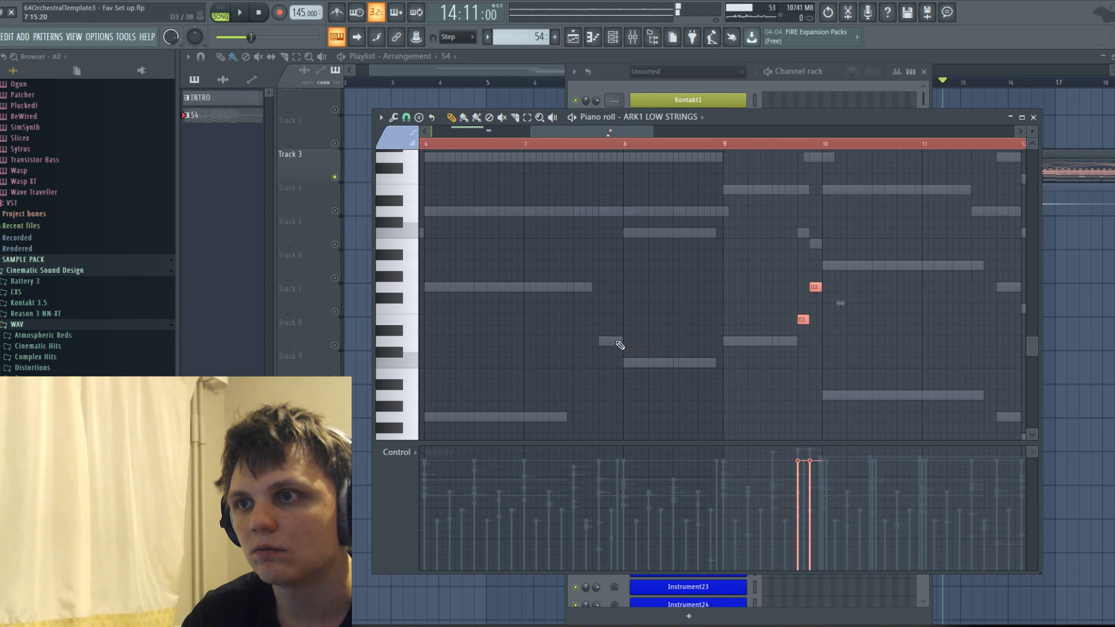
Add a short D3 note late in bar 7 and two short F3 notes late in bar 5.
{"action": "left_click", "coordinate": [600, 339]}
{"action": "scroll", "coordinate": [573, 356], "scroll_direction": "down", "scroll_amount": 5}
{"action": "scroll", "coordinate": [462, 358], "scroll_direction": "up", "scroll_amount": 4}
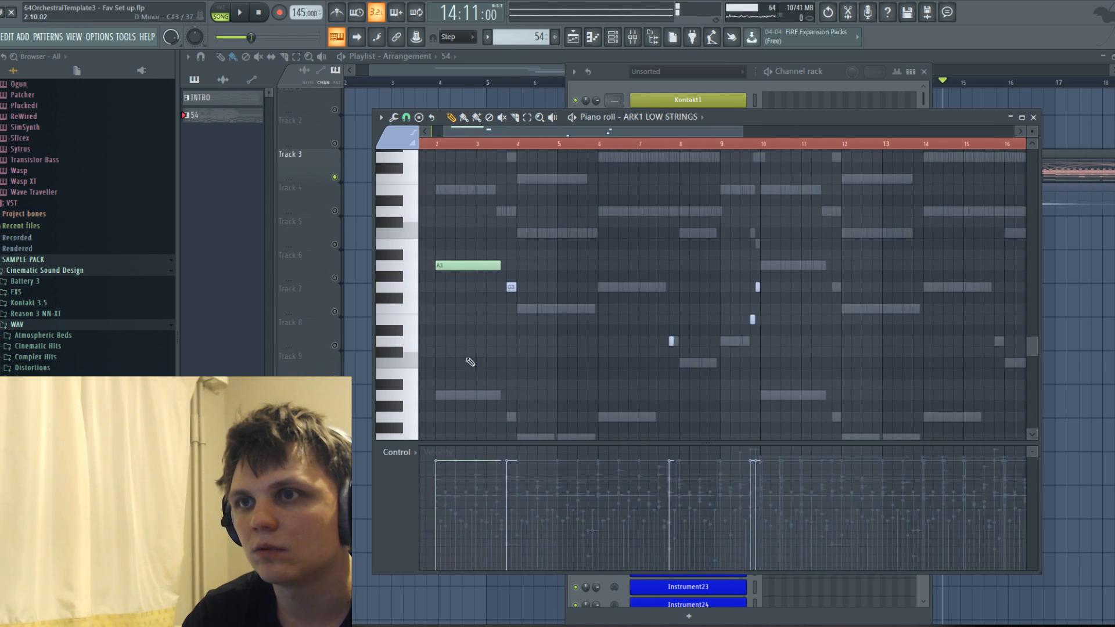
{"action": "scroll", "coordinate": [601, 354], "scroll_direction": "up", "scroll_amount": 2}
{"action": "left_click", "coordinate": [699, 309]}
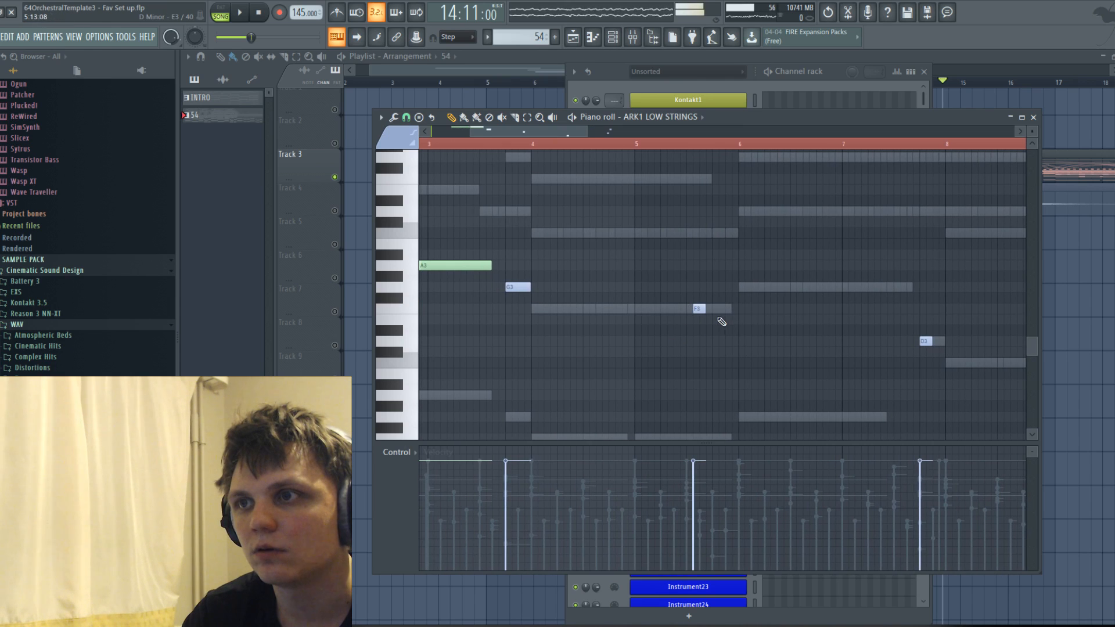
{"action": "left_click", "coordinate": [718, 308]}
{"action": "scroll", "coordinate": [427, 324], "scroll_direction": "down", "scroll_amount": 3}
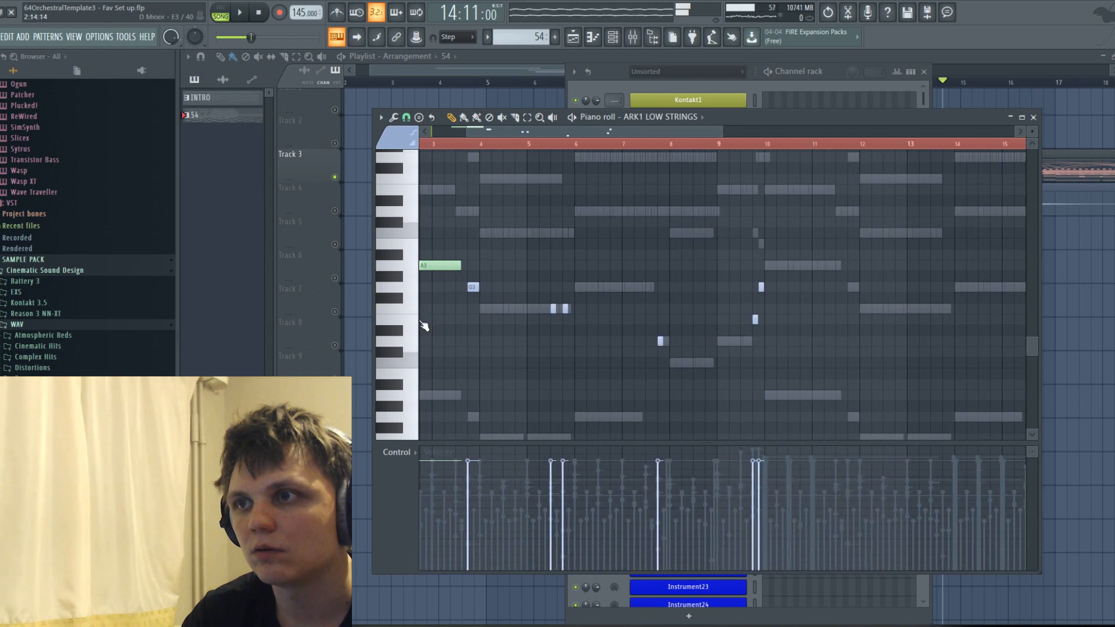
Add a short G3 note midway through bar 7 and a short D3 note midway through bar 9.
{"action": "scroll", "coordinate": [440, 264], "scroll_direction": "up", "scroll_amount": 3}
{"action": "scroll", "coordinate": [926, 296], "scroll_direction": "left", "scroll_amount": 1}
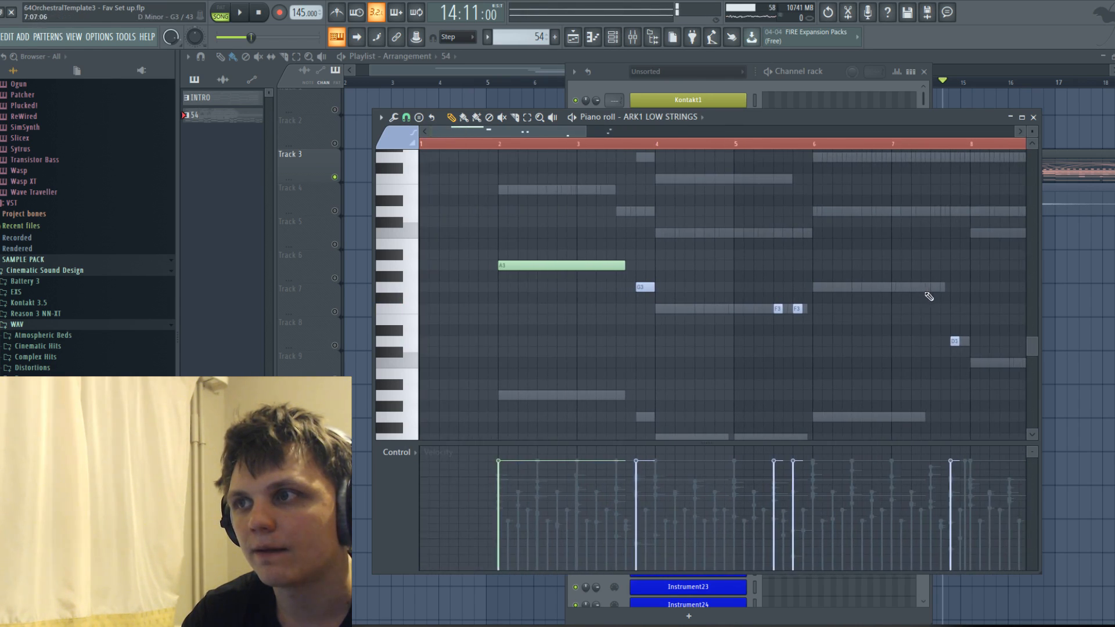
{"action": "scroll", "coordinate": [938, 348], "scroll_direction": "up", "scroll_amount": 2}
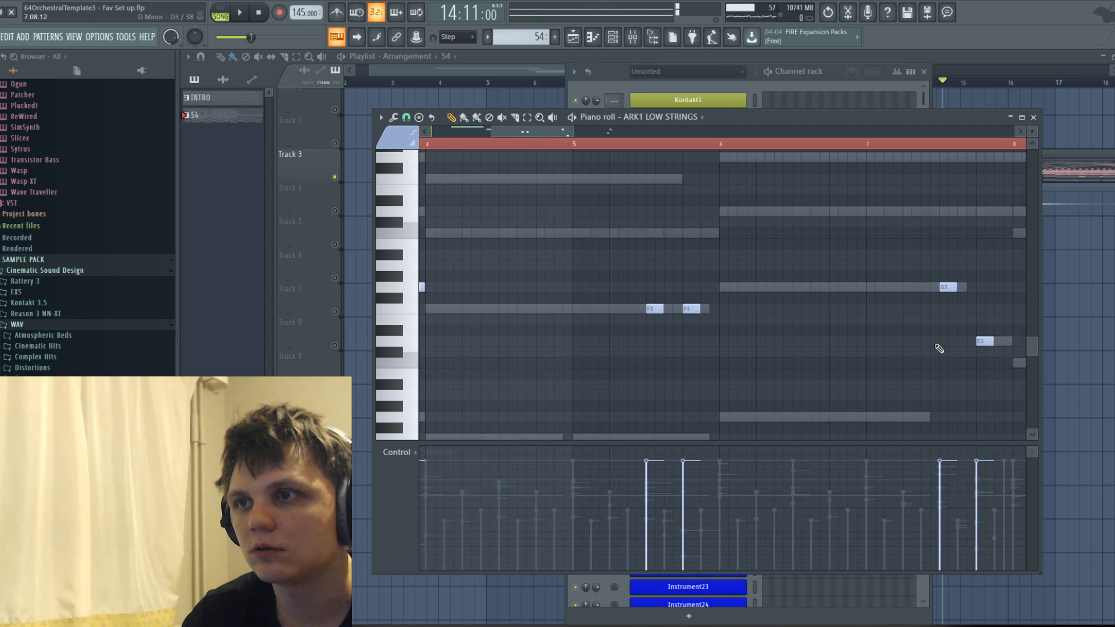
{"action": "scroll", "coordinate": [938, 349], "scroll_direction": "right", "scroll_amount": 5}
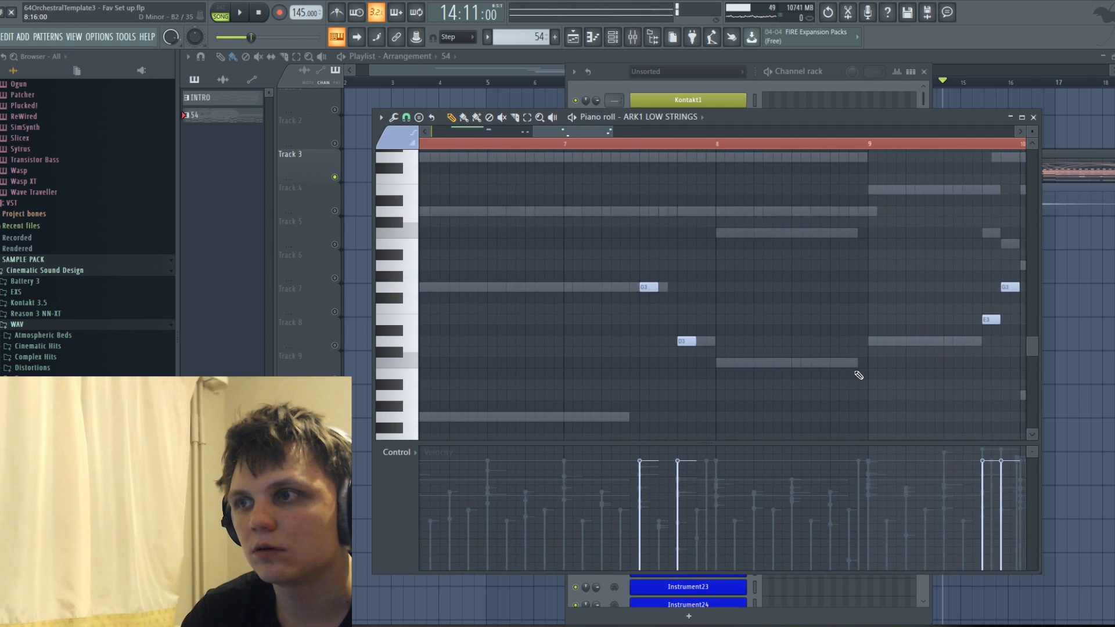
{"action": "scroll", "coordinate": [709, 343], "scroll_direction": "down", "scroll_amount": 5}
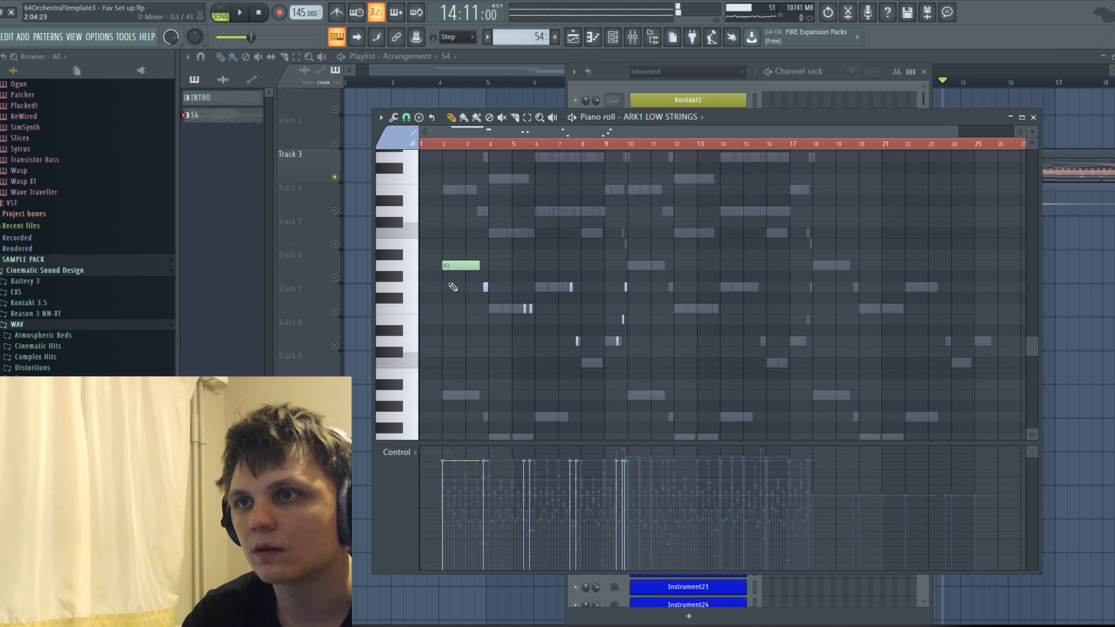
Choose the Sustained Octaved articulation and draw long notes on F3 from bar 4 and G3 from bar 6.
{"action": "left_click", "coordinate": [406, 142]}
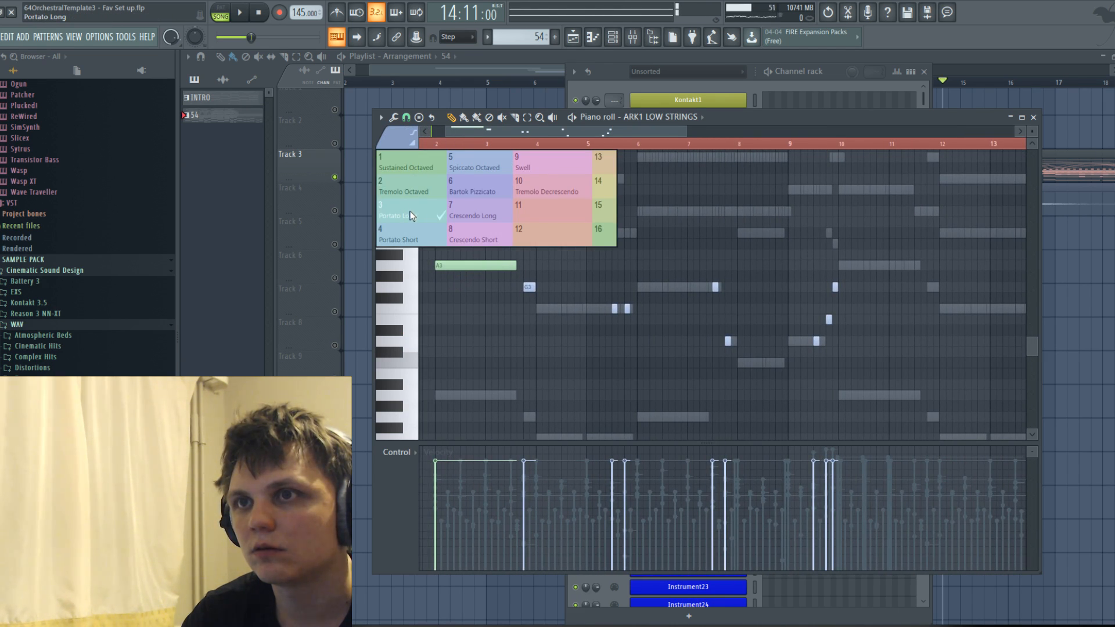
{"action": "left_click", "coordinate": [406, 172]}
{"action": "left_click", "coordinate": [538, 308]}
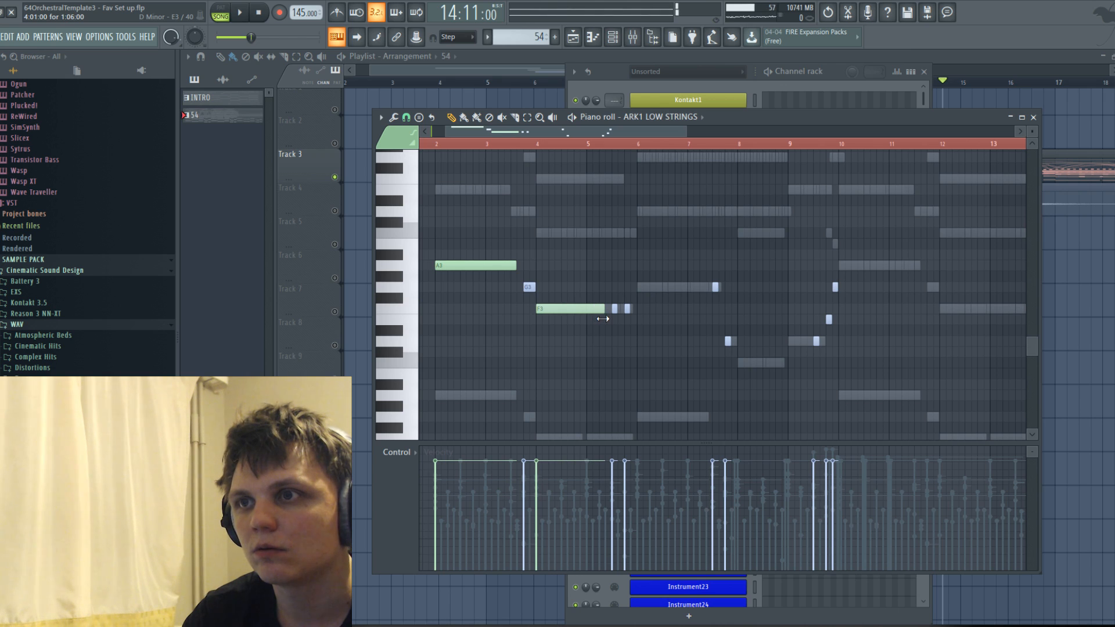
{"action": "left_click", "coordinate": [641, 287]}
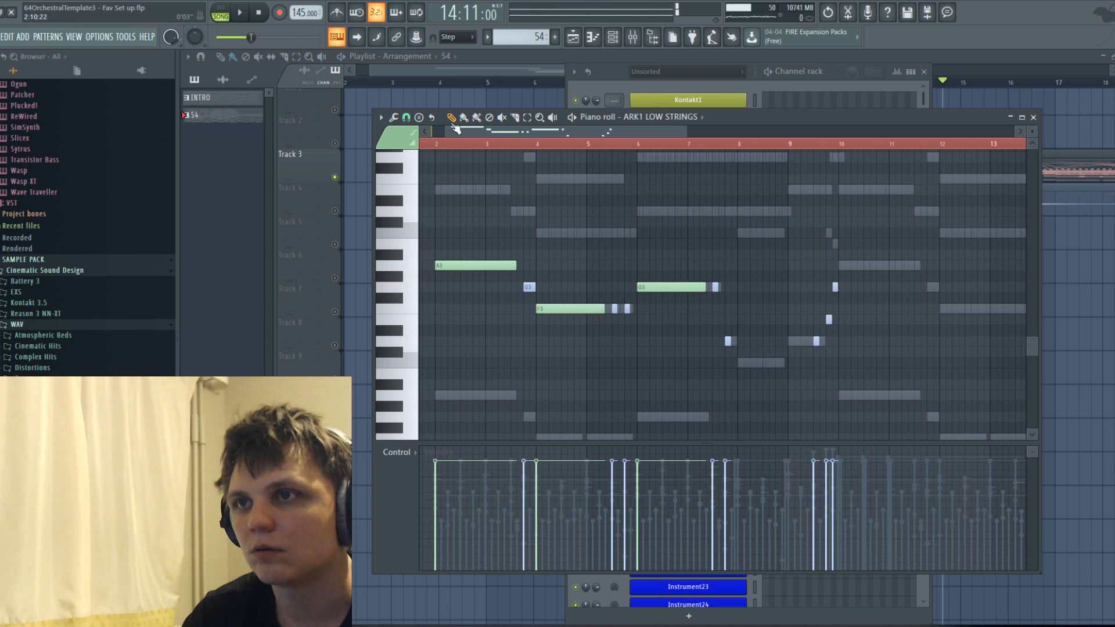
Choose a Portato articulation, draw a C3 note from bar 8 and a shorter D3 note from bar 9, and play the result.
{"action": "left_click", "coordinate": [404, 141]}
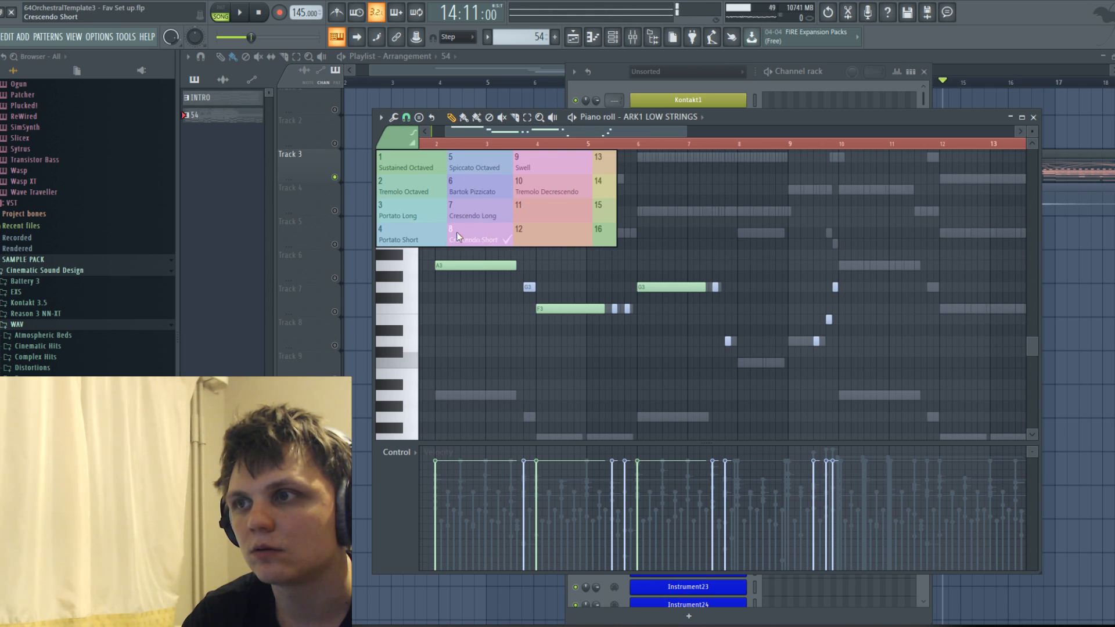
{"action": "left_click", "coordinate": [415, 228]}
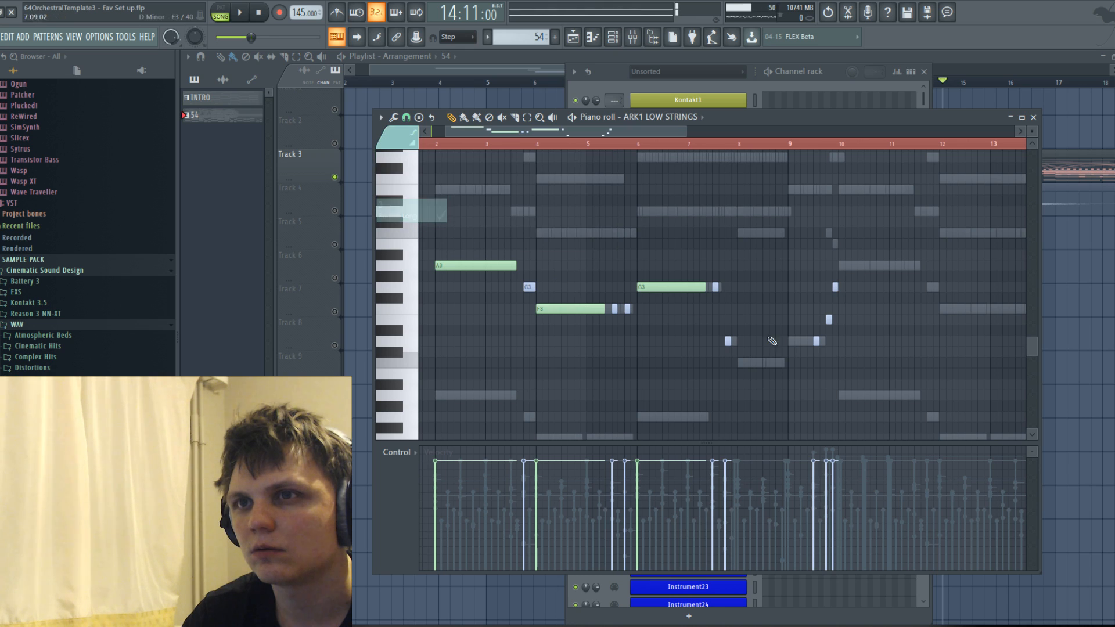
{"action": "left_click", "coordinate": [741, 363]}
{"action": "mouse_move", "coordinate": [798, 364]}
{"action": "left_mouse_down"}
{"action": "mouse_move", "coordinate": [774, 378]}
{"action": "mouse_move", "coordinate": [801, 357]}
{"action": "mouse_move", "coordinate": [797, 343]}
{"action": "left_mouse_up"}
{"action": "left_click", "coordinate": [790, 342]}
{"action": "key", "text": "space"}
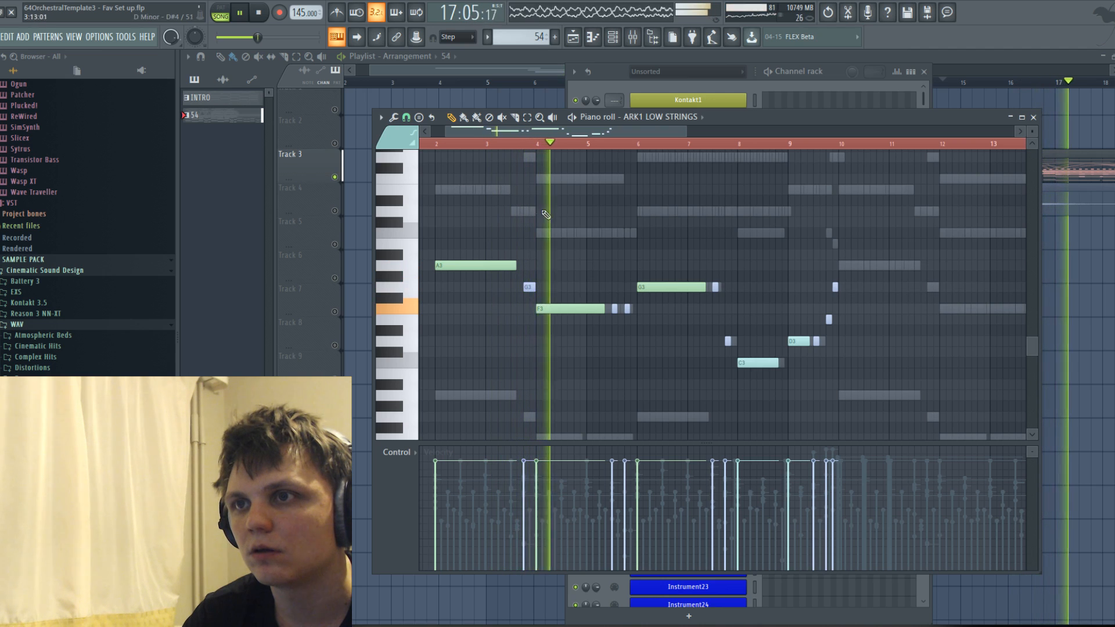
Duplicate the whole ARK1 LOW STRINGS phrase of bars 2 to 9 so that it repeats from bar 10.
{"action": "scroll", "coordinate": [645, 272], "scroll_direction": "down", "scroll_amount": 3}
{"action": "scroll", "coordinate": [581, 266], "scroll_direction": "up", "scroll_amount": 3}
{"action": "scroll", "coordinate": [582, 269], "scroll_direction": "down", "scroll_amount": 5}
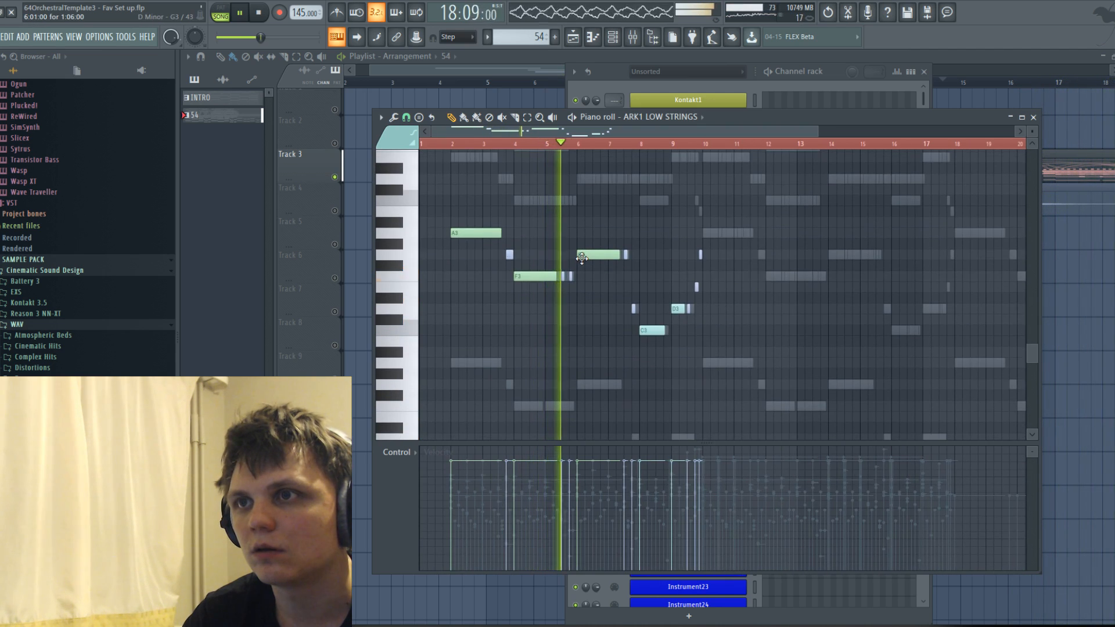
{"action": "left_click_drag", "start_coordinate": [436, 195], "coordinate": [729, 379]}
{"action": "left_click_drag", "start_coordinate": [491, 235], "coordinate": [722, 231]}
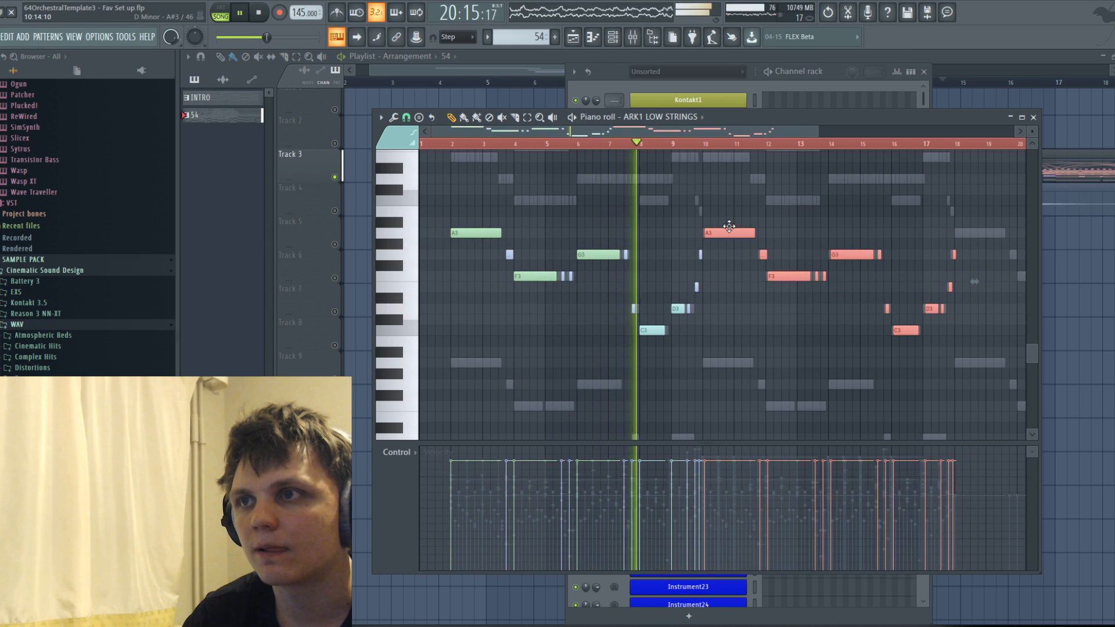
{"action": "key", "text": "space"}
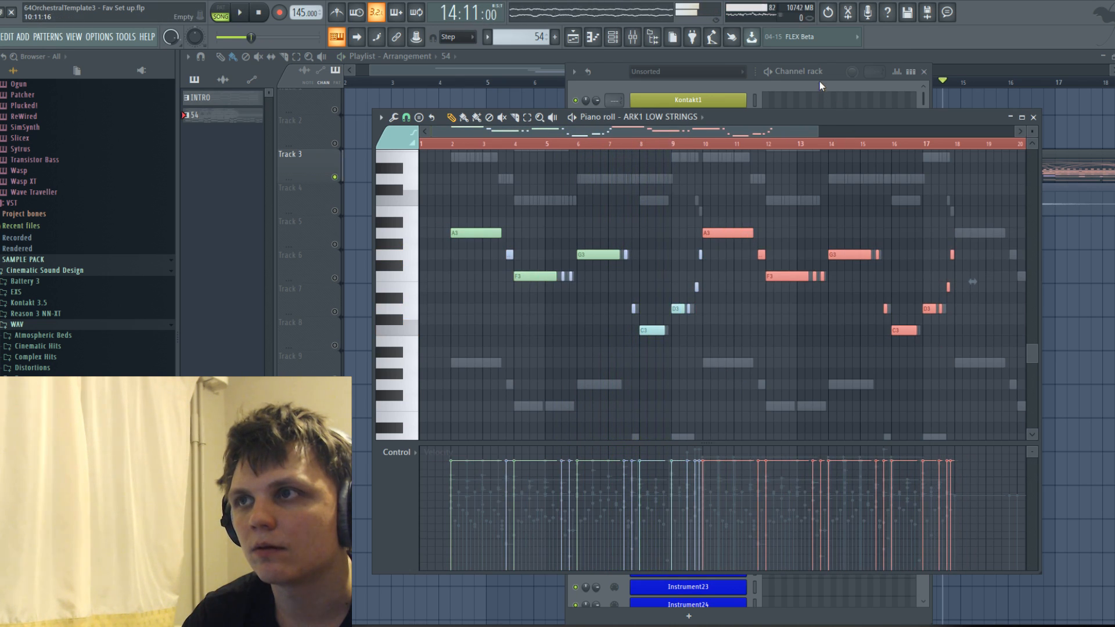
Try an automation clip for the Dynamics controller of ARK1 LOW STRINGS and discard it.
{"action": "left_click", "coordinate": [814, 82]}
{"action": "left_click", "coordinate": [710, 122]}
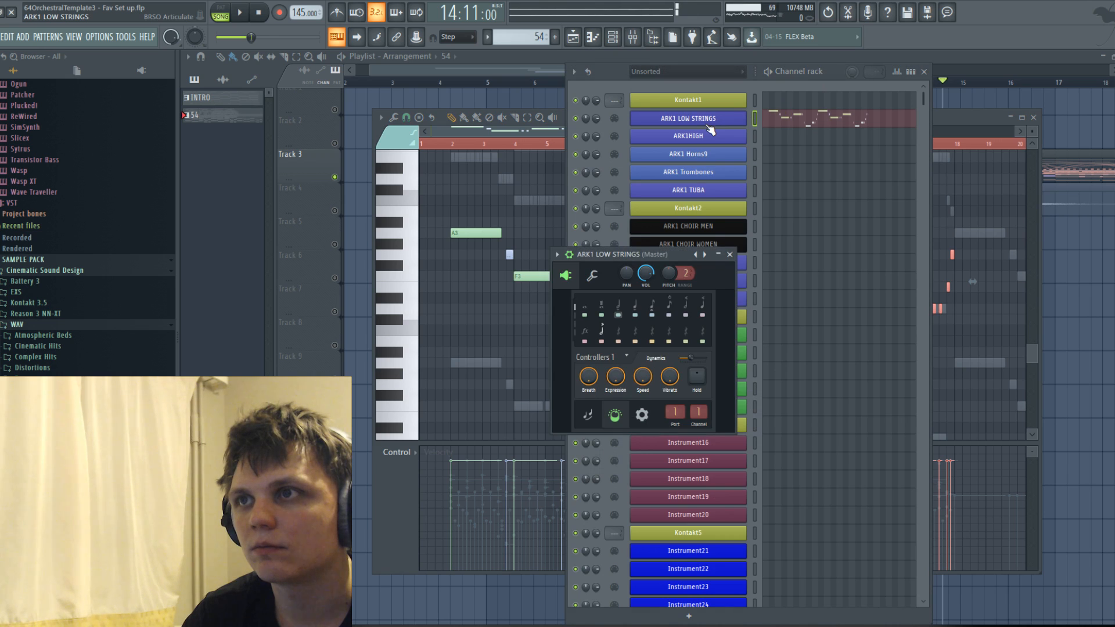
{"action": "right_click", "coordinate": [691, 358]}
{"action": "left_click", "coordinate": [732, 494]}
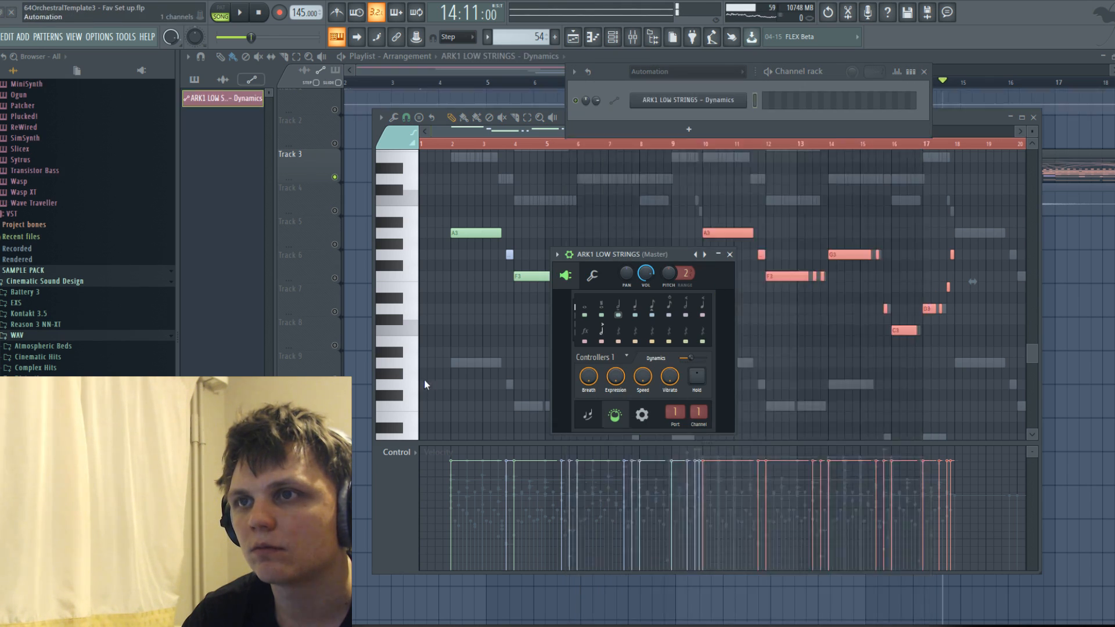
{"action": "left_click", "coordinate": [521, 96]}
{"action": "right_click", "coordinate": [521, 99]}
{"action": "key", "text": "ctrl+z"}
{"action": "right_click", "coordinate": [543, 92]}
{"action": "scroll", "coordinate": [566, 117], "scroll_direction": "down", "scroll_amount": 5}
Reopen the Track 3 pattern's Piano roll and bring up the ARK1 LOW STRINGS Dynamics events there for editing.
{"action": "double_click", "coordinate": [598, 168]}
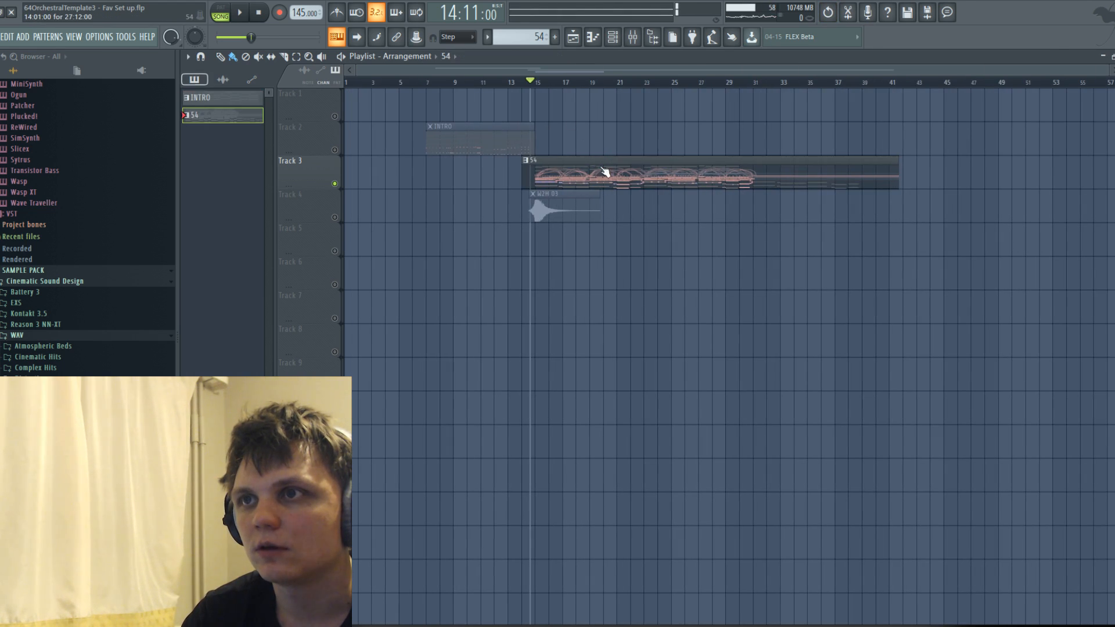
{"action": "left_click", "coordinate": [418, 460]}
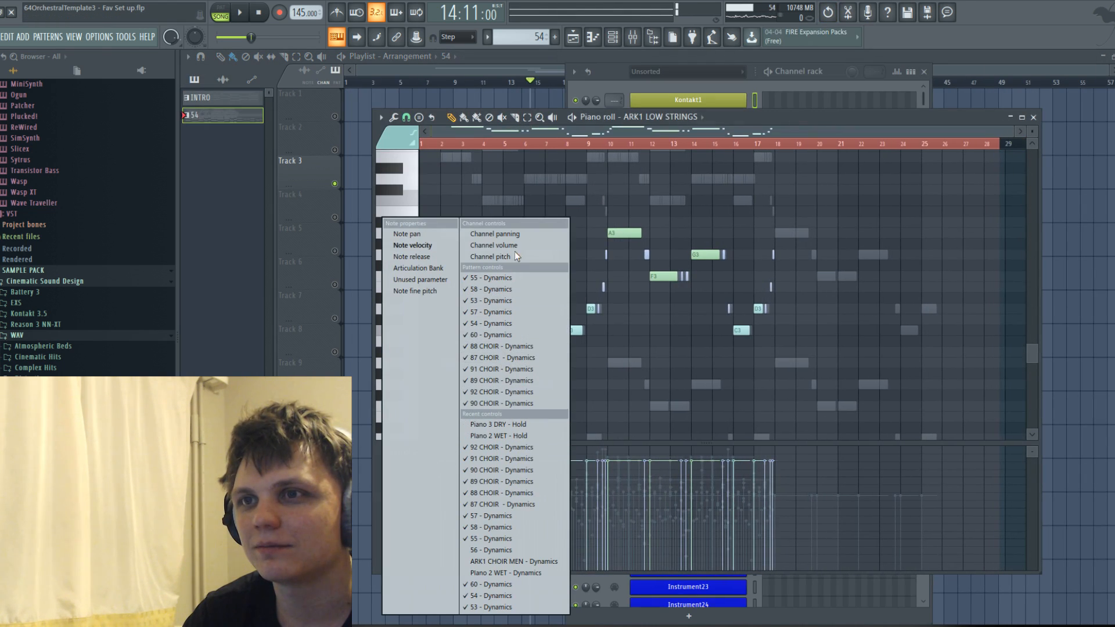
{"action": "left_click", "coordinate": [613, 39]}
{"action": "left_click", "coordinate": [613, 39]}
{"action": "left_click", "coordinate": [687, 118]}
{"action": "right_click", "coordinate": [691, 356]}
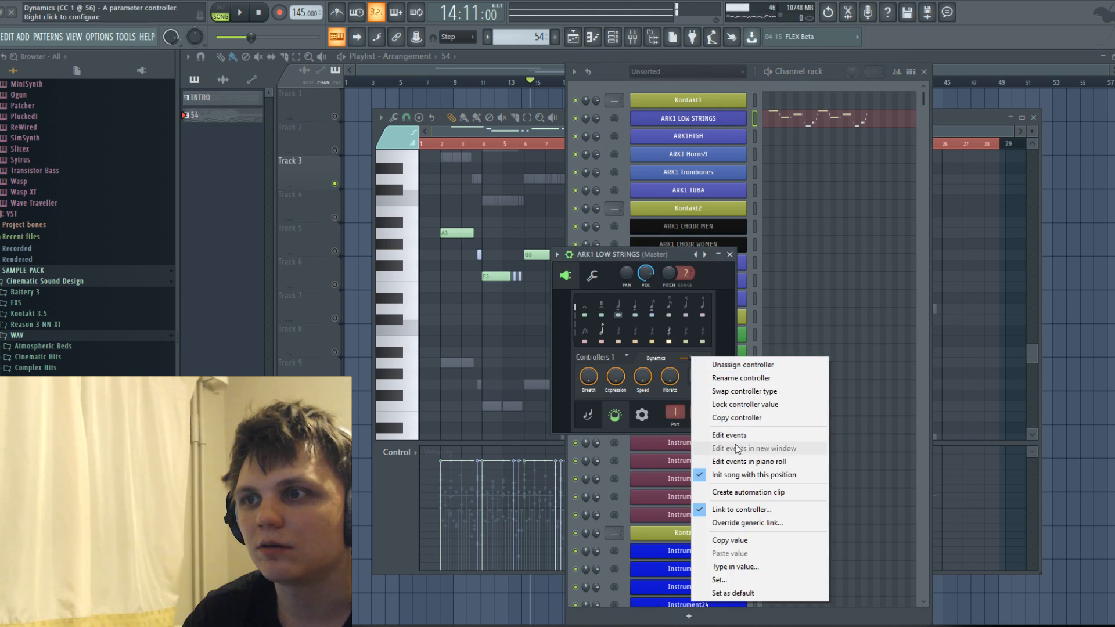
{"action": "left_click", "coordinate": [737, 461]}
Paint a series of swelling Dynamics curves under the ARK1 LOW STRINGS notes from bar 2 through bar 17, checking them with playback.
{"action": "scroll", "coordinate": [446, 131], "scroll_direction": "up", "scroll_amount": 2}
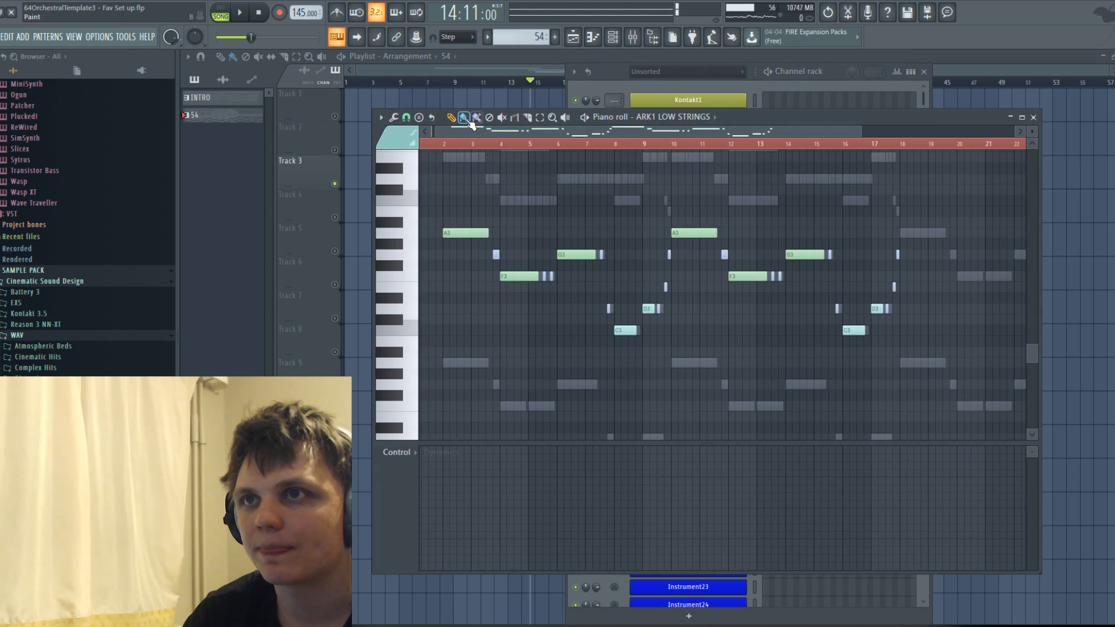
{"action": "scroll", "coordinate": [469, 131], "scroll_direction": "up", "scroll_amount": 2}
{"action": "mouse_move", "coordinate": [434, 508]}
{"action": "left_mouse_down"}
{"action": "mouse_move", "coordinate": [517, 464]}
{"action": "mouse_move", "coordinate": [629, 509]}
{"action": "mouse_move", "coordinate": [667, 477]}
{"action": "mouse_move", "coordinate": [707, 467]}
{"action": "left_mouse_up"}
{"action": "mouse_move", "coordinate": [723, 508]}
{"action": "left_mouse_down"}
{"action": "mouse_move", "coordinate": [786, 468]}
{"action": "mouse_move", "coordinate": [808, 508]}
{"action": "mouse_move", "coordinate": [807, 488]}
{"action": "mouse_move", "coordinate": [902, 501]}
{"action": "mouse_move", "coordinate": [963, 465]}
{"action": "mouse_move", "coordinate": [1019, 496]}
{"action": "left_mouse_up"}
{"action": "key", "text": "space"}
{"action": "left_click_drag", "start_coordinate": [592, 131], "coordinate": [705, 132]}
{"action": "left_click_drag", "start_coordinate": [733, 484], "coordinate": [915, 474]}
{"action": "scroll", "coordinate": [899, 462], "scroll_direction": "down", "scroll_amount": 3}
{"action": "key", "text": "space"}
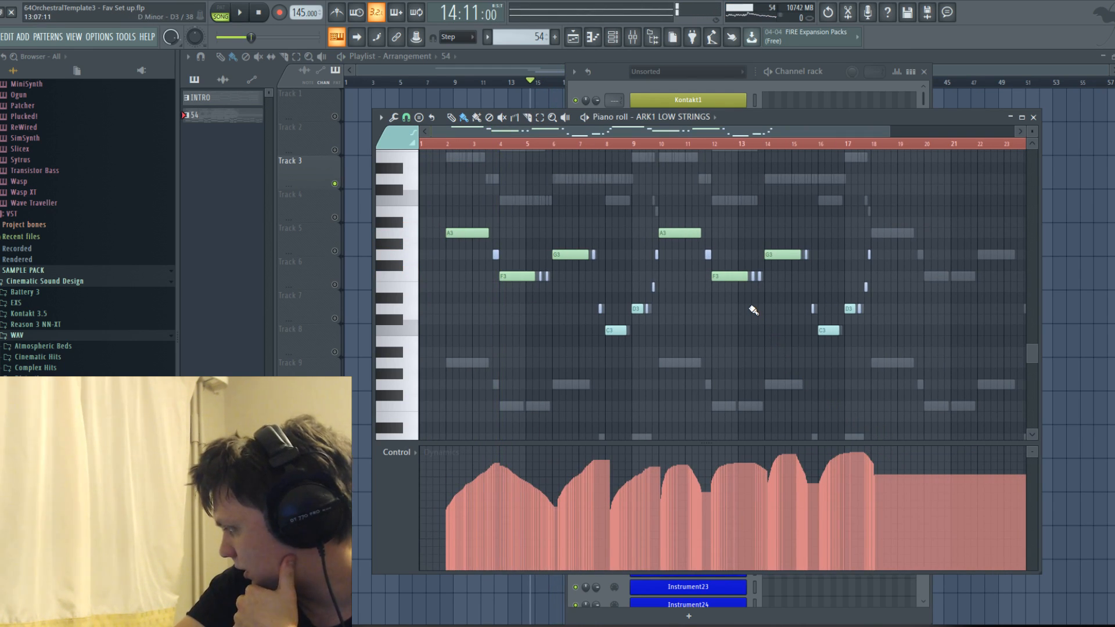
Play the arrangement with the new low strings, save the project under its existing name and stop playback.
{"action": "key", "text": "space"}
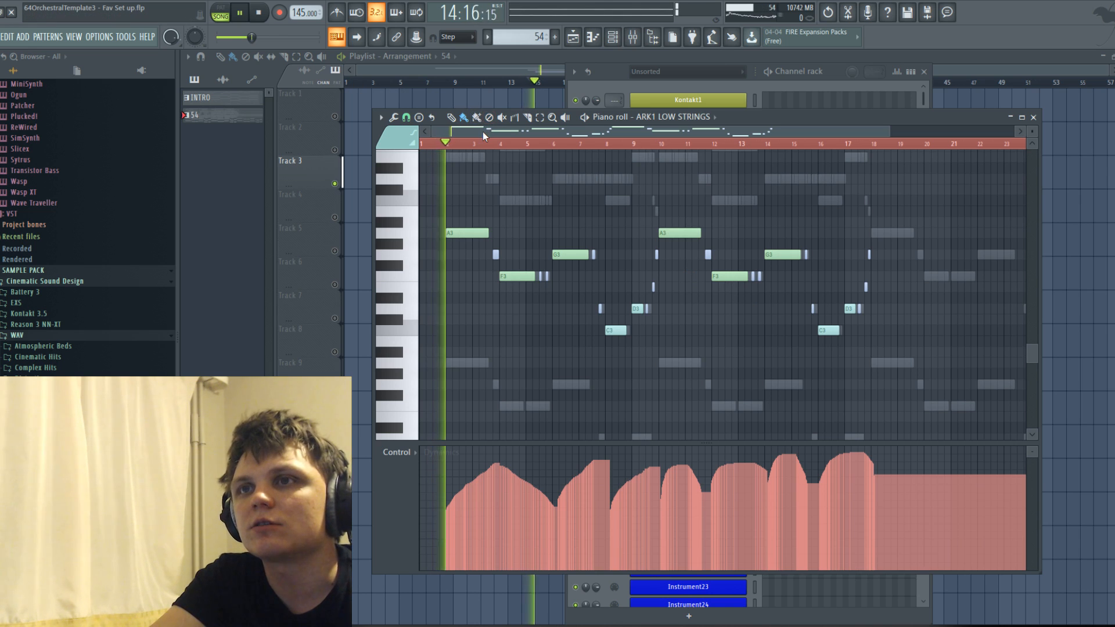
{"action": "left_click", "coordinate": [2, 36]}
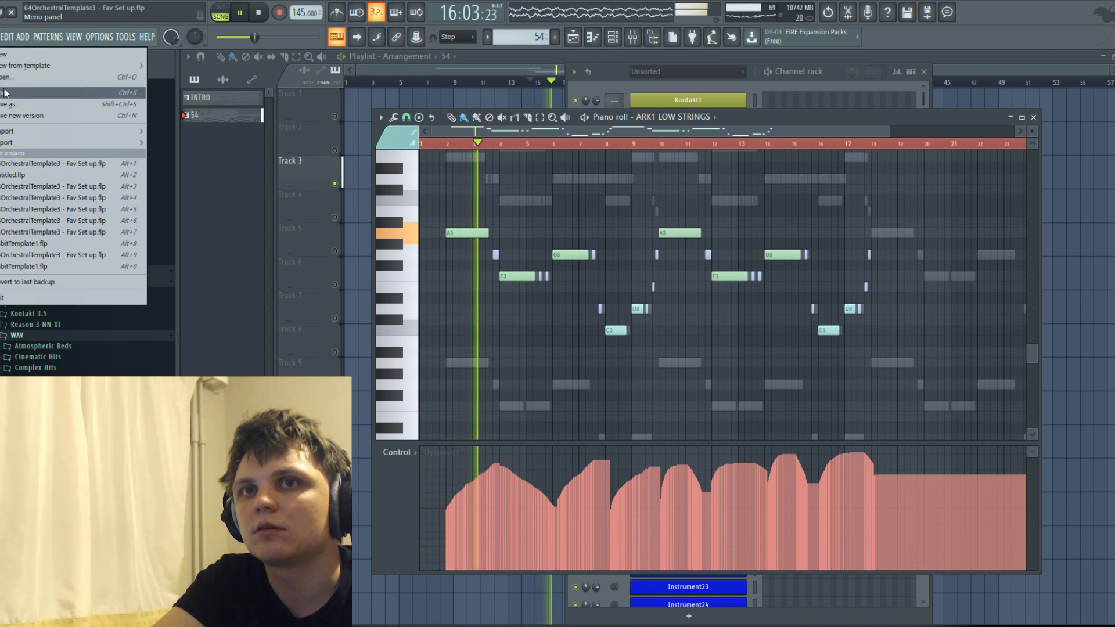
{"action": "left_click", "coordinate": [3, 92]}
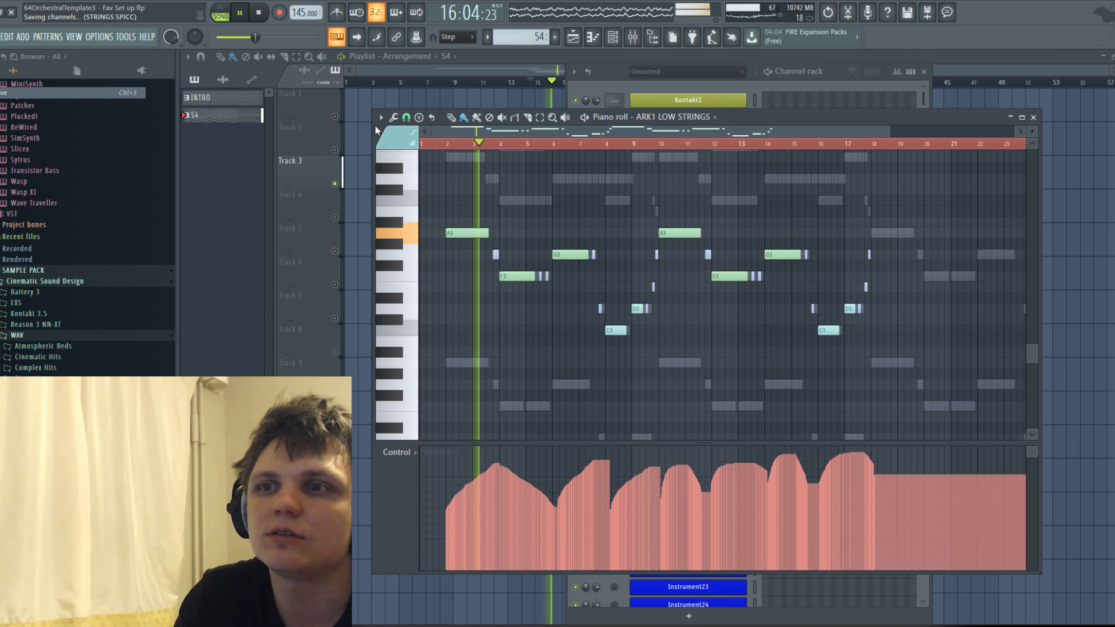
{"action": "key", "text": "space"}
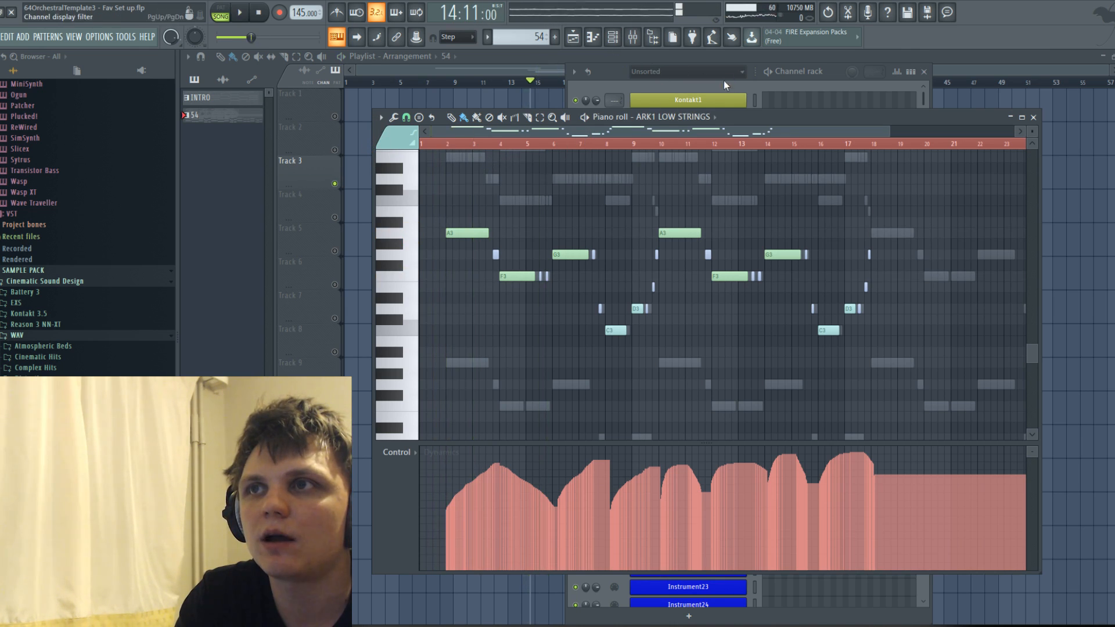
Look through the instrument channels in the Channel rack from the ARK1 group down to the strings.
{"action": "left_click", "coordinate": [722, 86]}
{"action": "scroll", "coordinate": [712, 169], "scroll_direction": "down", "scroll_amount": 5}
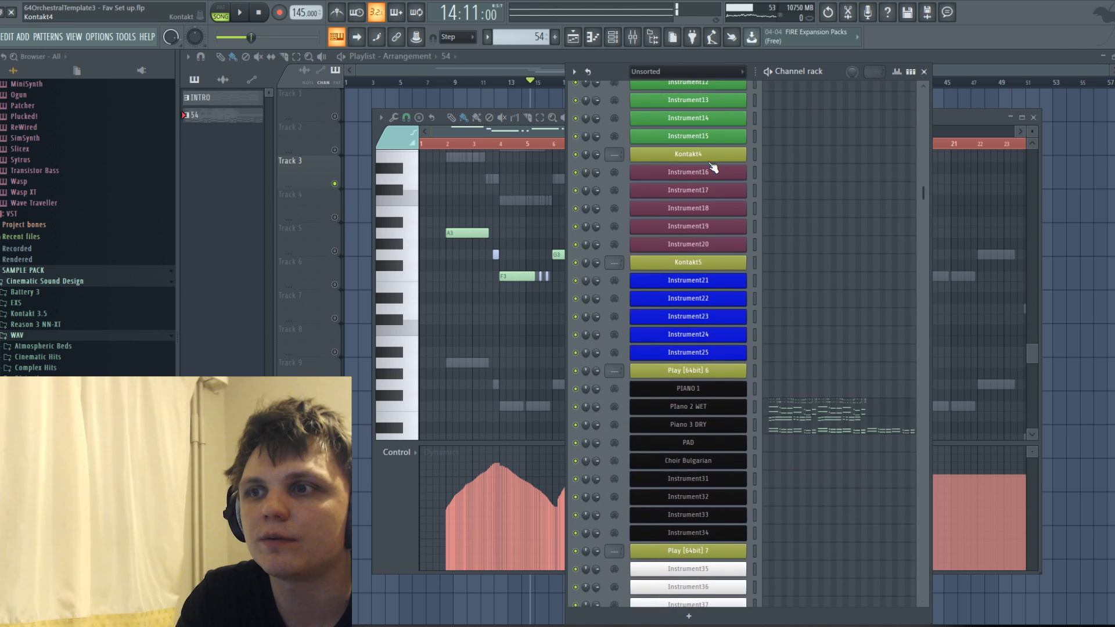
{"action": "scroll", "coordinate": [717, 170], "scroll_direction": "up", "scroll_amount": 5}
{"action": "scroll", "coordinate": [721, 172], "scroll_direction": "down", "scroll_amount": 10}
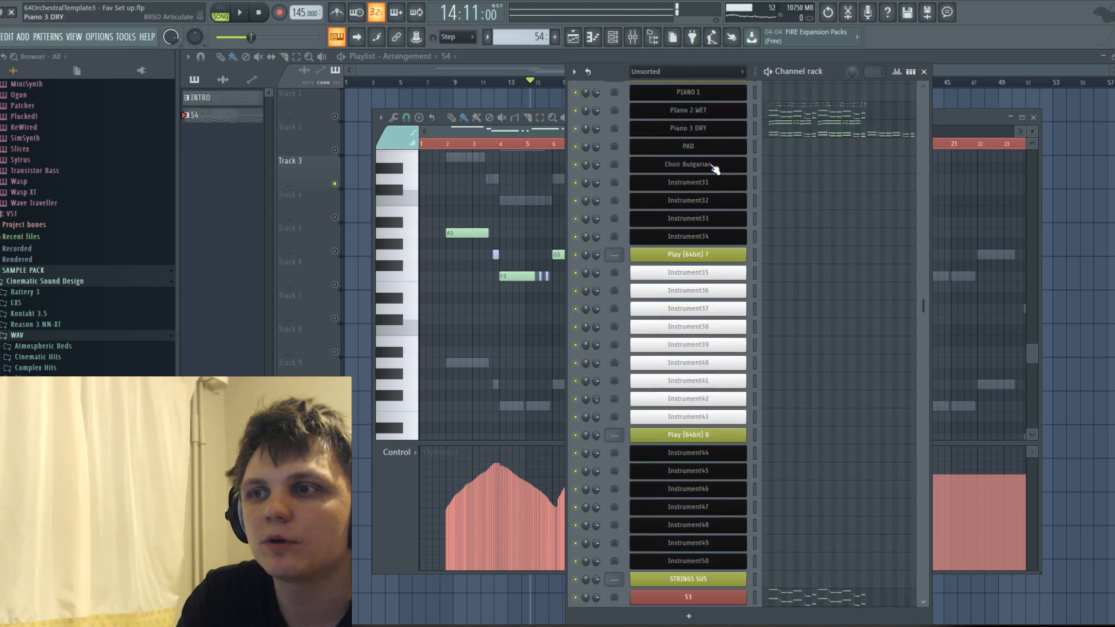
{"action": "scroll", "coordinate": [714, 180], "scroll_direction": "up", "scroll_amount": 5}
{"action": "scroll", "coordinate": [716, 186], "scroll_direction": "down", "scroll_amount": 2}
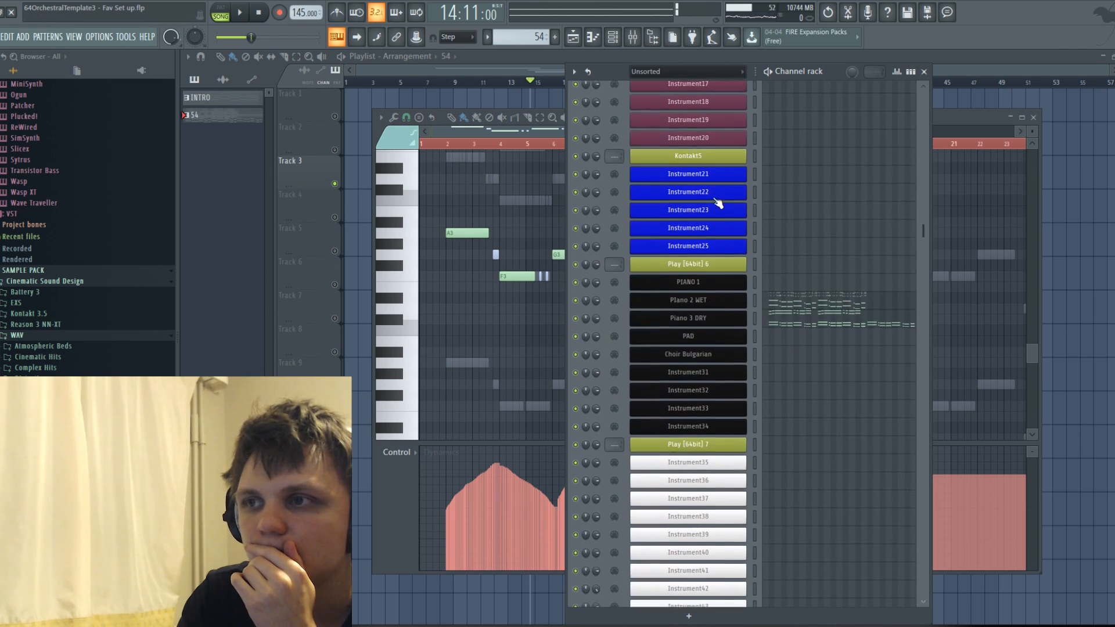
{"action": "scroll", "coordinate": [710, 325], "scroll_direction": "up", "scroll_amount": 7}
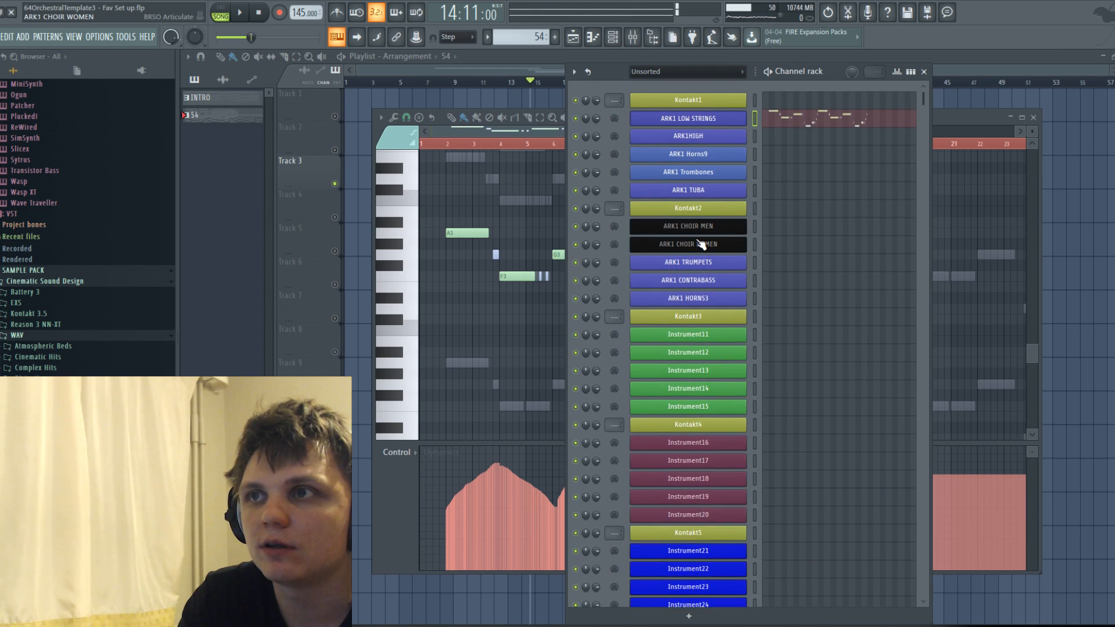
Open the ARK1 Horns9 instrument and its Piano roll, and play the arrangement around bar 15 to try the horns against it.
{"action": "left_click", "coordinate": [705, 154]}
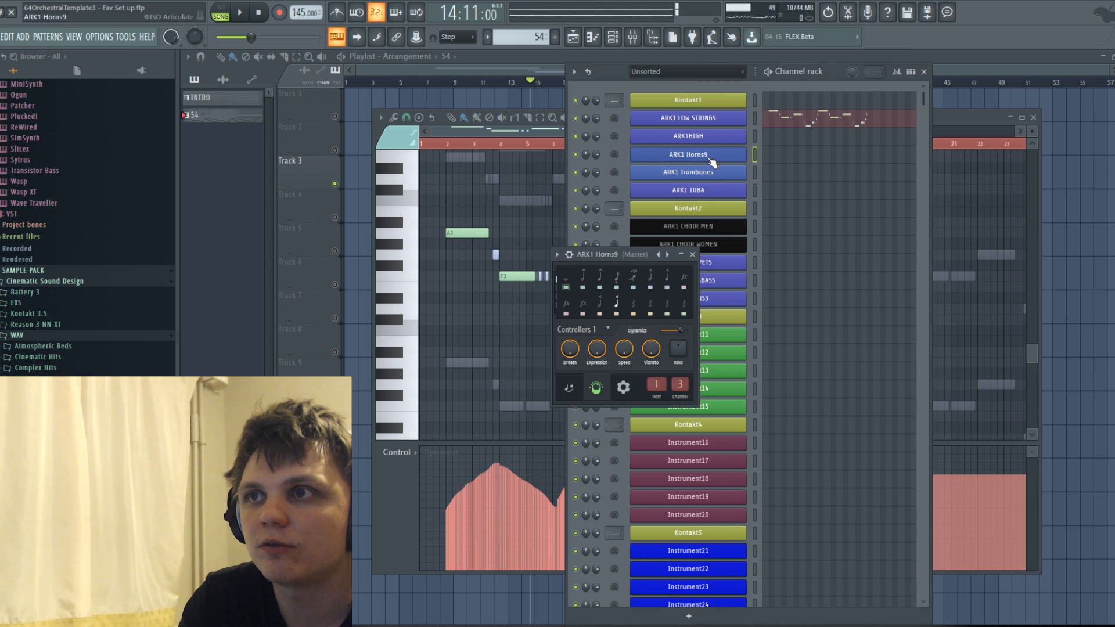
{"action": "left_click", "coordinate": [524, 133]}
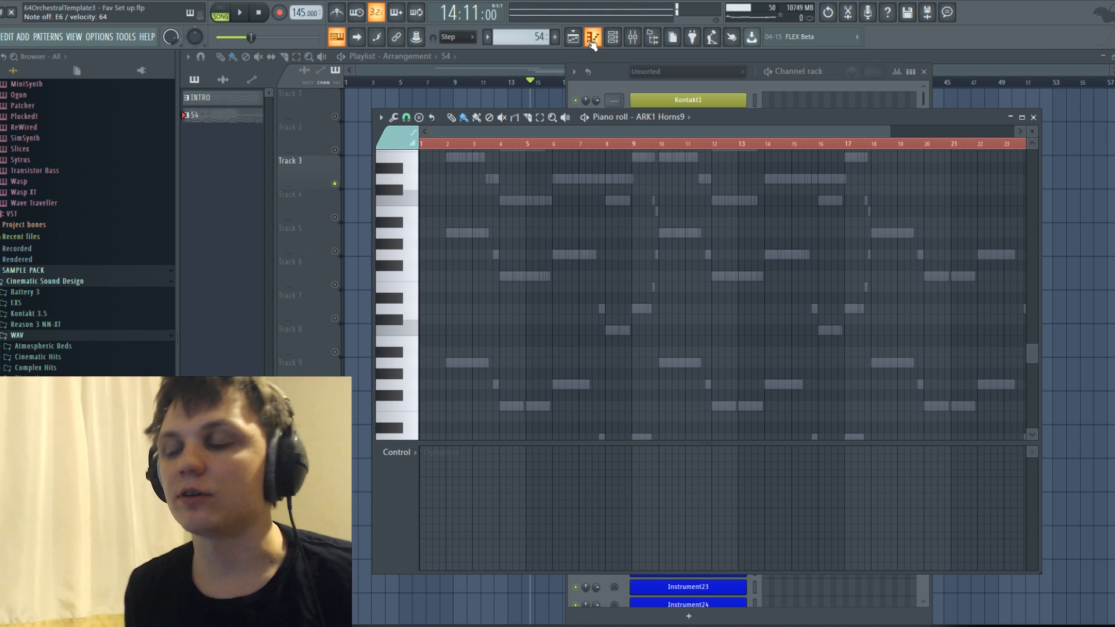
{"action": "key", "text": "space"}
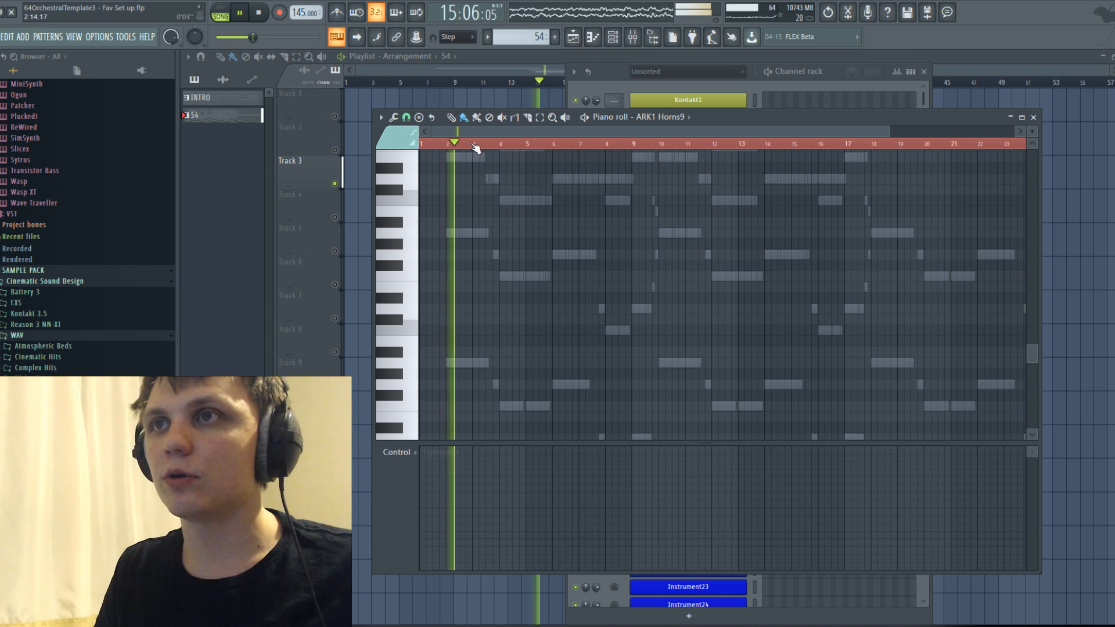
{"action": "key", "text": "space"}
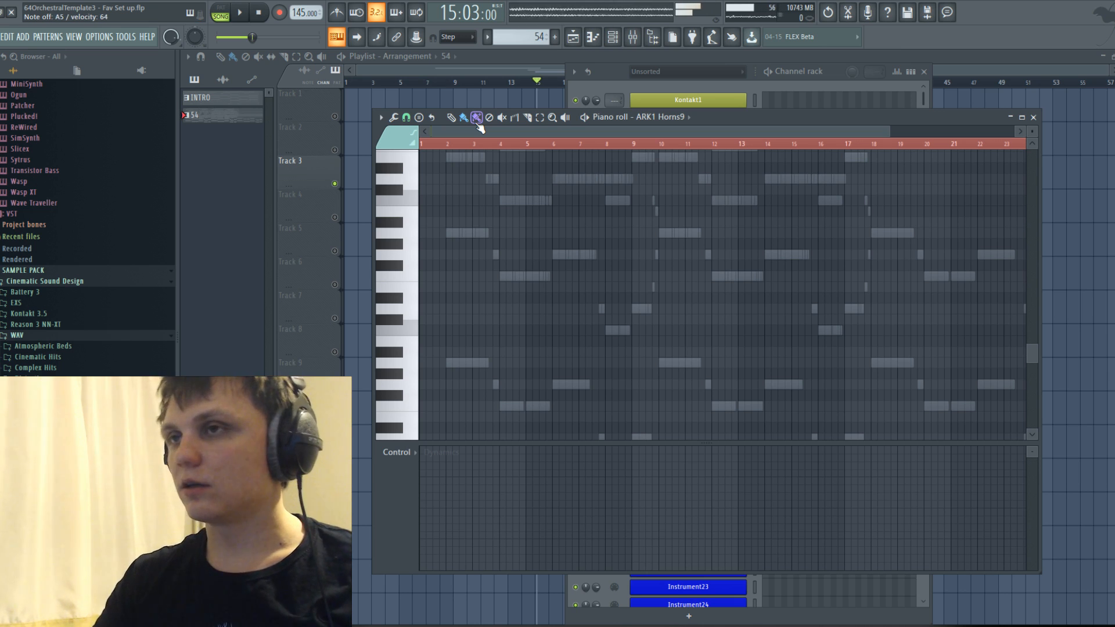
{"action": "key", "text": "space"}
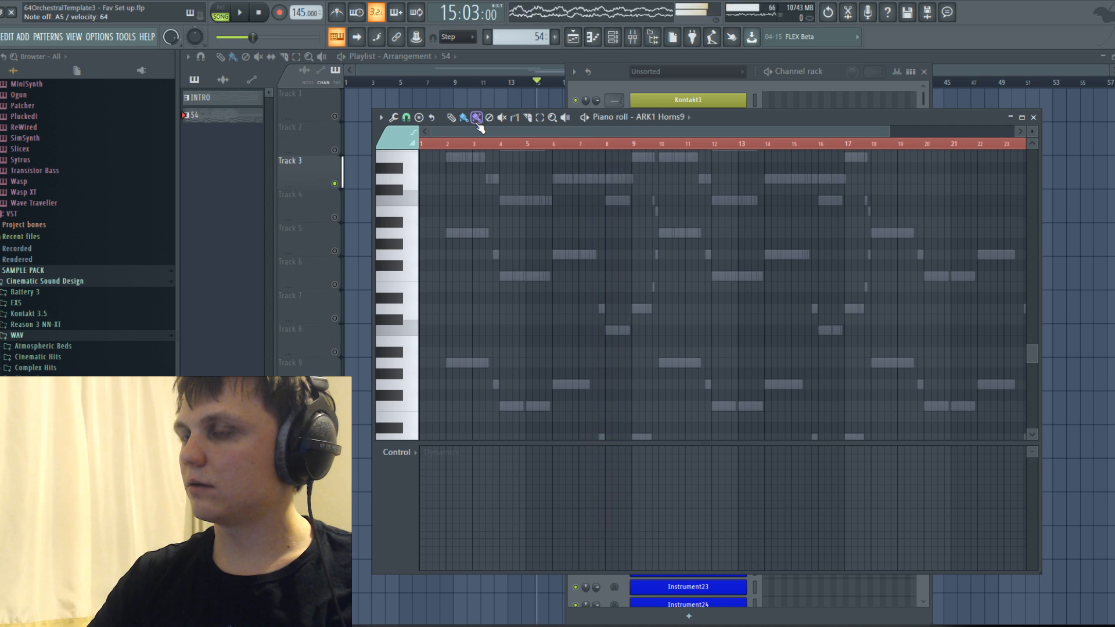
Audition horn notes on the ARK1 Horns9 keyboard and over repeated playback of the pattern's opening bars.
{"action": "scroll", "coordinate": [443, 158], "scroll_direction": "up", "scroll_amount": 2}
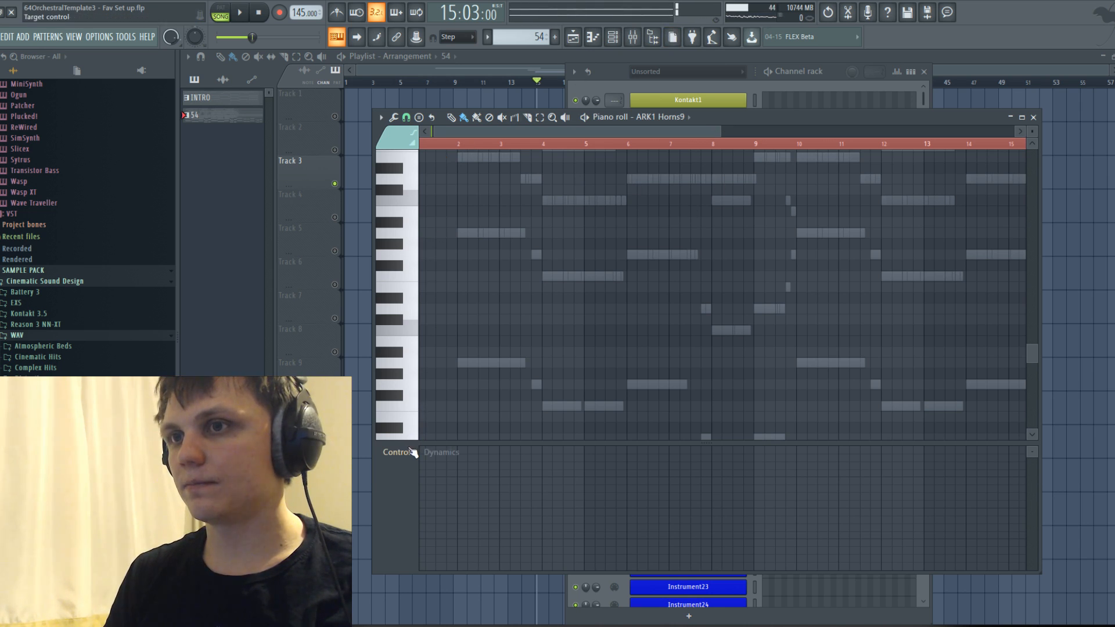
{"action": "left_click", "coordinate": [398, 143]}
{"action": "left_click", "coordinate": [403, 159]}
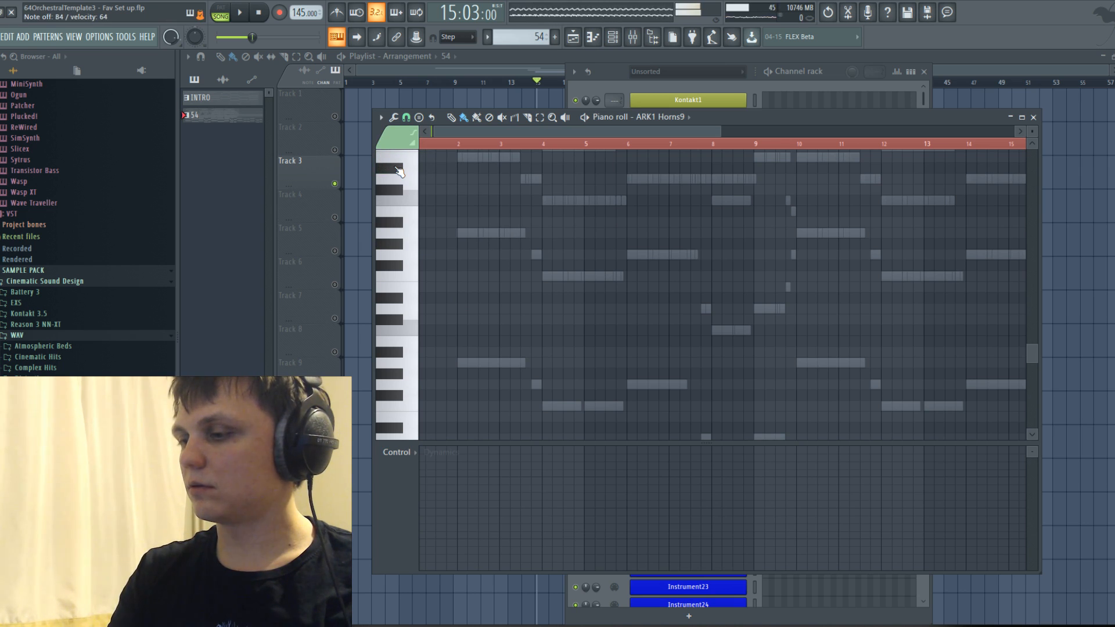
{"action": "key", "text": "space"}
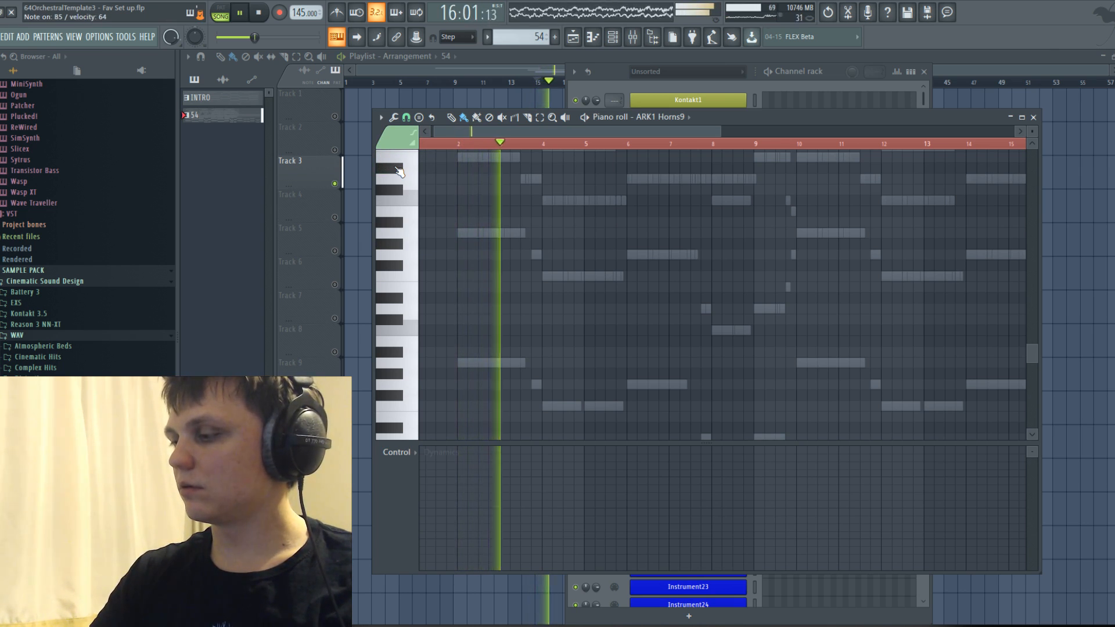
{"action": "key", "text": "space"}
{"action": "key", "text": "space"}
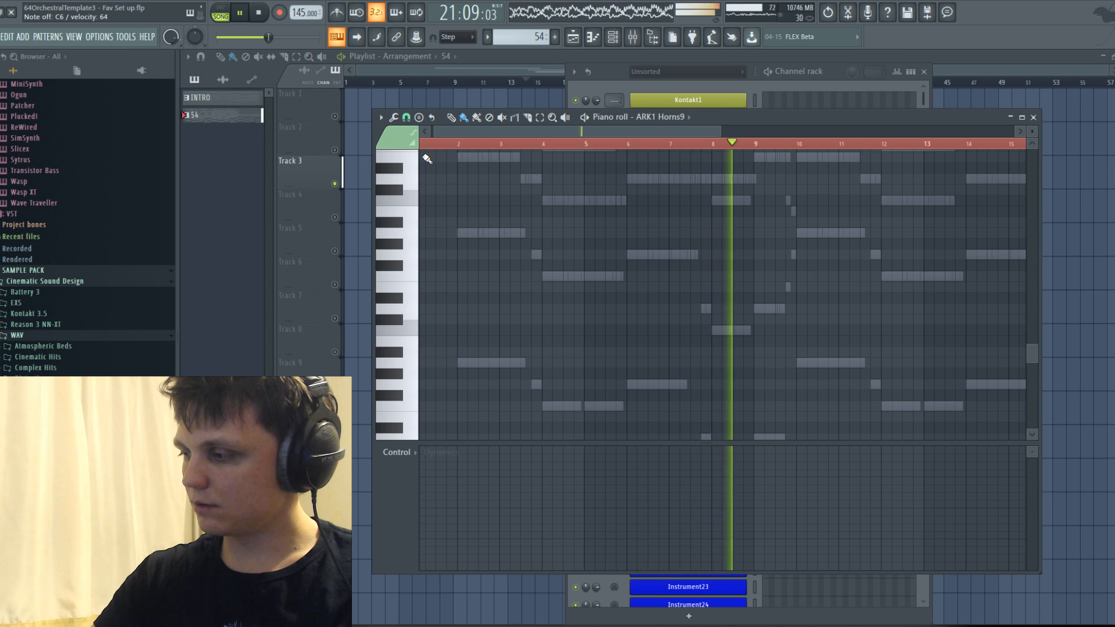
{"action": "key", "text": "space"}
Try short A5 and E4 horn notes in bar 2 of the ARK1 Horns9 Piano roll, checking them with playback.
{"action": "scroll", "coordinate": [440, 225], "scroll_direction": "up", "scroll_amount": 3}
{"action": "scroll", "coordinate": [482, 249], "scroll_direction": "up", "scroll_amount": 5}
{"action": "scroll", "coordinate": [482, 249], "scroll_direction": "down", "scroll_amount": 3}
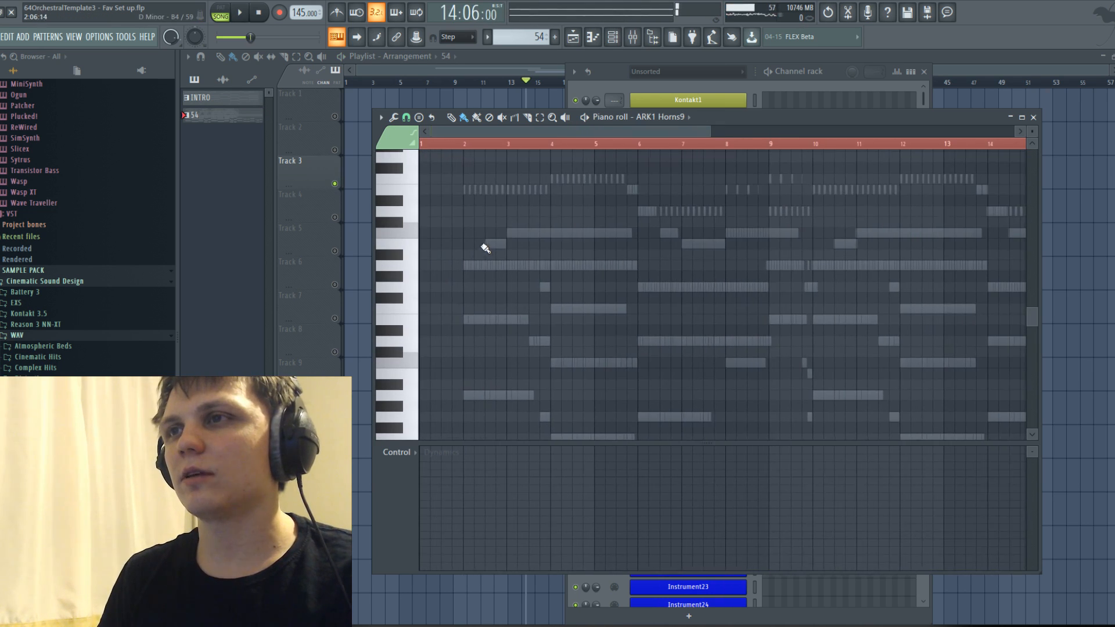
{"action": "scroll", "coordinate": [637, 179], "scroll_direction": "down", "scroll_amount": 2}
{"action": "scroll", "coordinate": [638, 179], "scroll_direction": "up", "scroll_amount": 2}
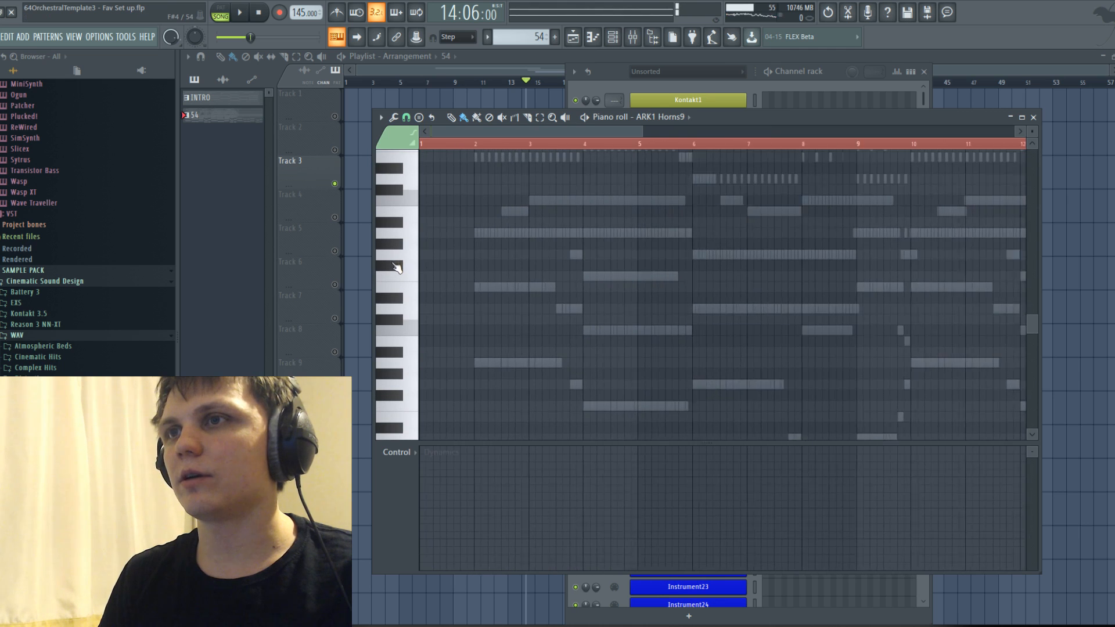
{"action": "left_click", "coordinate": [489, 231]}
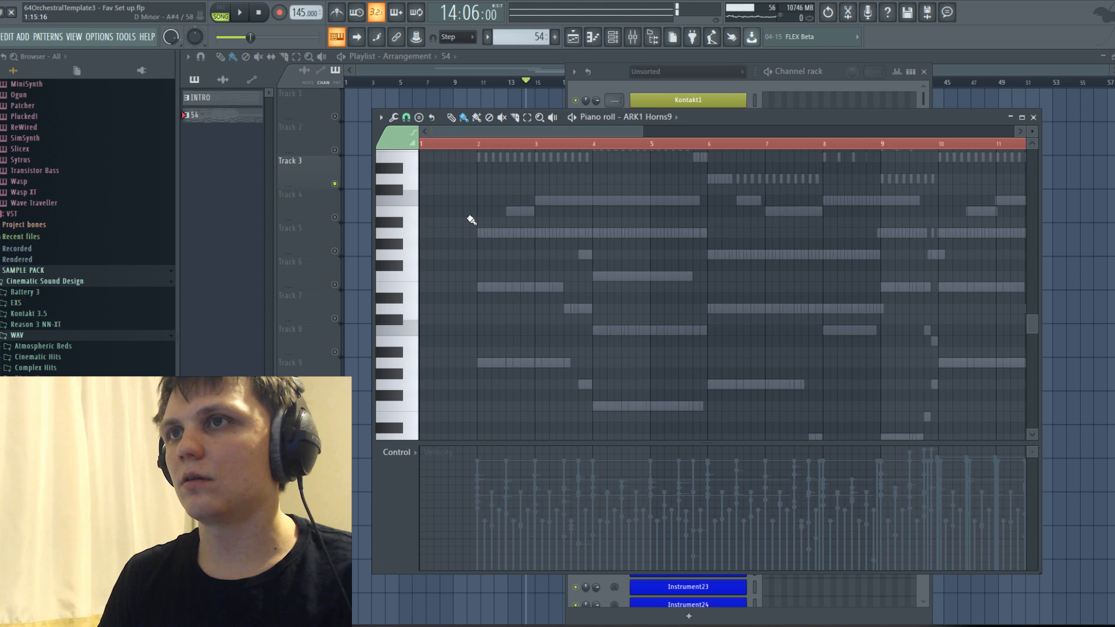
{"action": "left_click", "coordinate": [542, 286]}
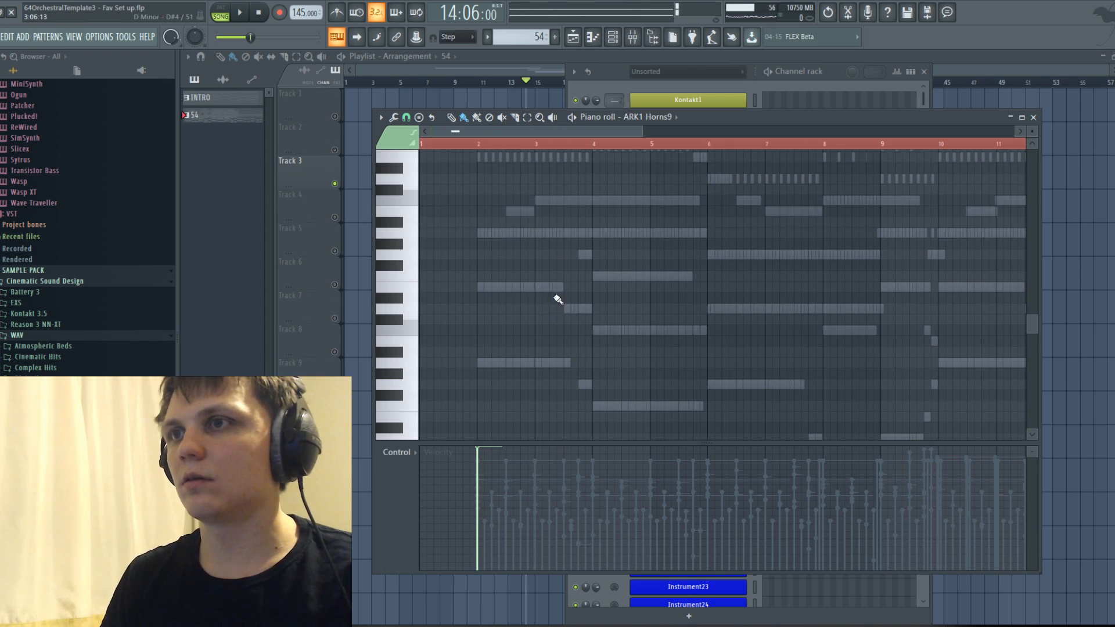
{"action": "key", "text": "space"}
{"action": "scroll", "coordinate": [499, 298], "scroll_direction": "up", "scroll_amount": 4}
{"action": "scroll", "coordinate": [506, 252], "scroll_direction": "up", "scroll_amount": 2}
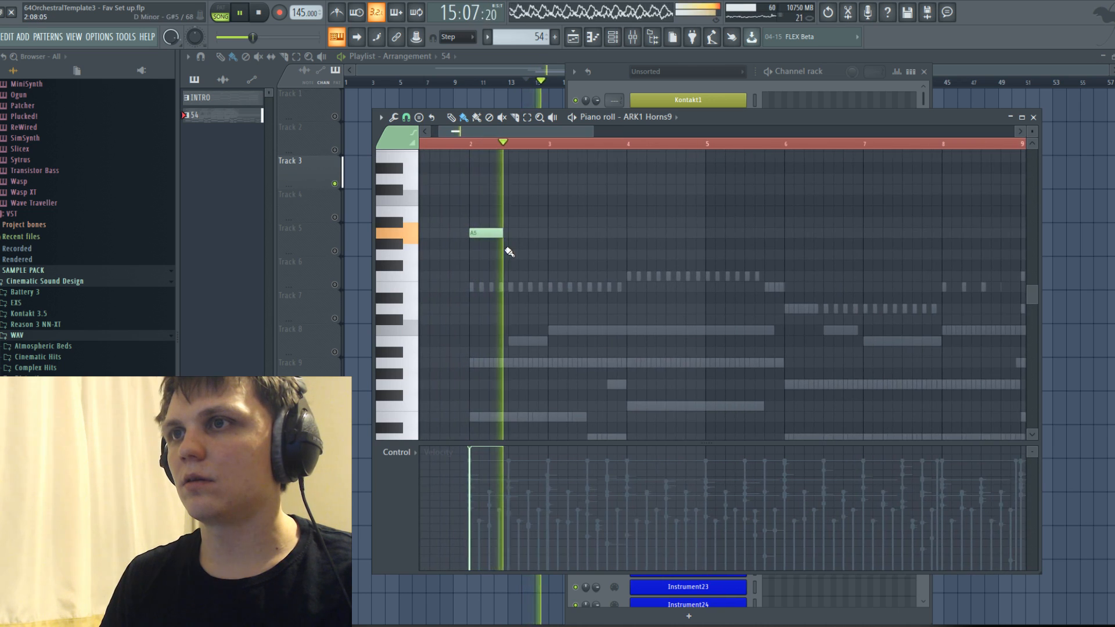
{"action": "key", "text": "space"}
{"action": "scroll", "coordinate": [508, 314], "scroll_direction": "down", "scroll_amount": 2}
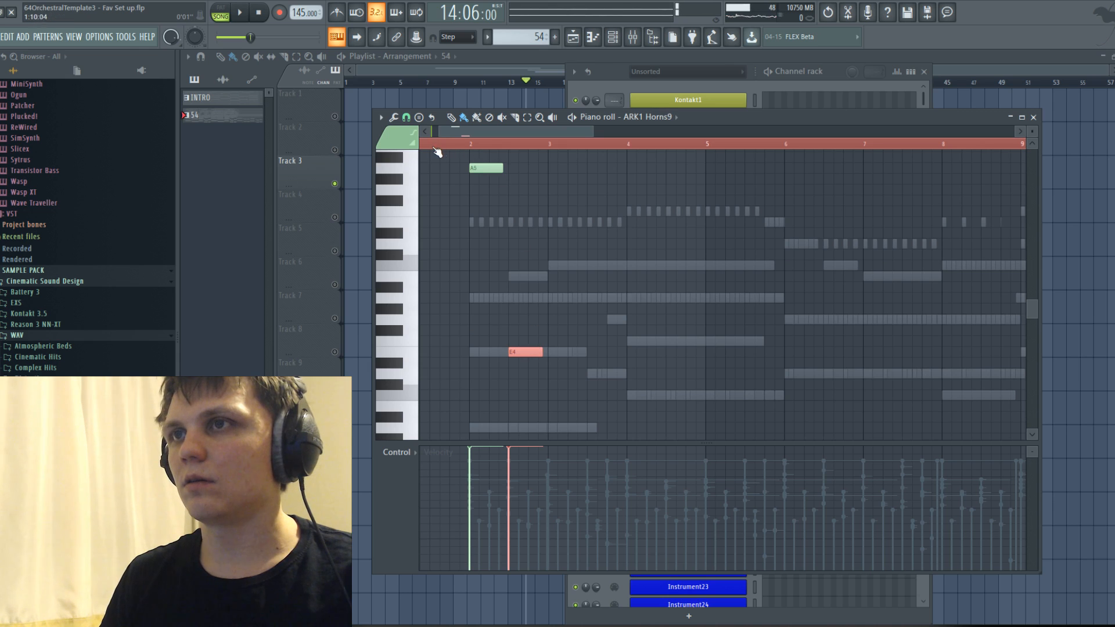
Replace the A5 horn note with a single E4 note starting at bar 2 and lasting 1:06:00.
{"action": "right_click", "coordinate": [495, 167]}
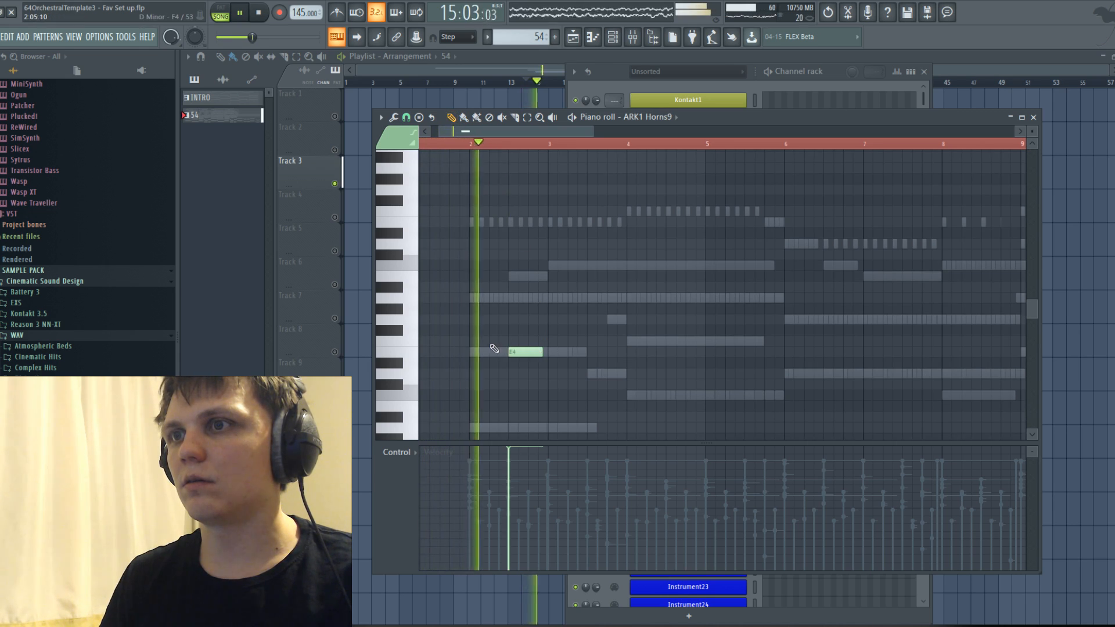
{"action": "left_click_drag", "start_coordinate": [501, 353], "coordinate": [577, 352]}
{"action": "key", "text": "space"}
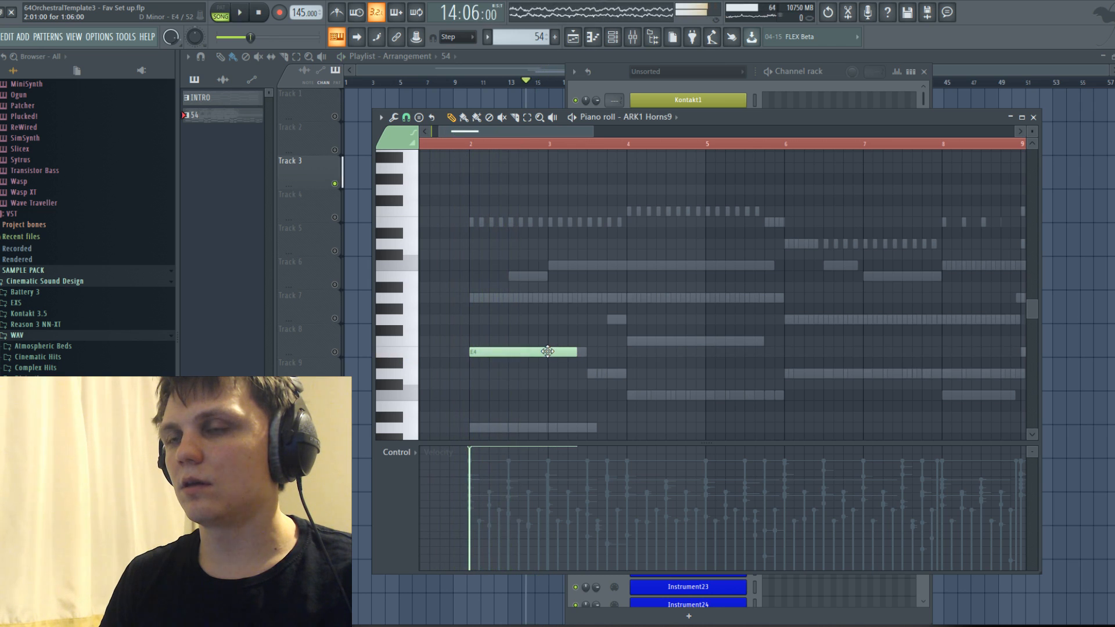
Check the Mixer levels during playback and return to the ARK1 Horns9 notes in the pattern's Piano roll.
{"action": "left_click", "coordinate": [630, 36]}
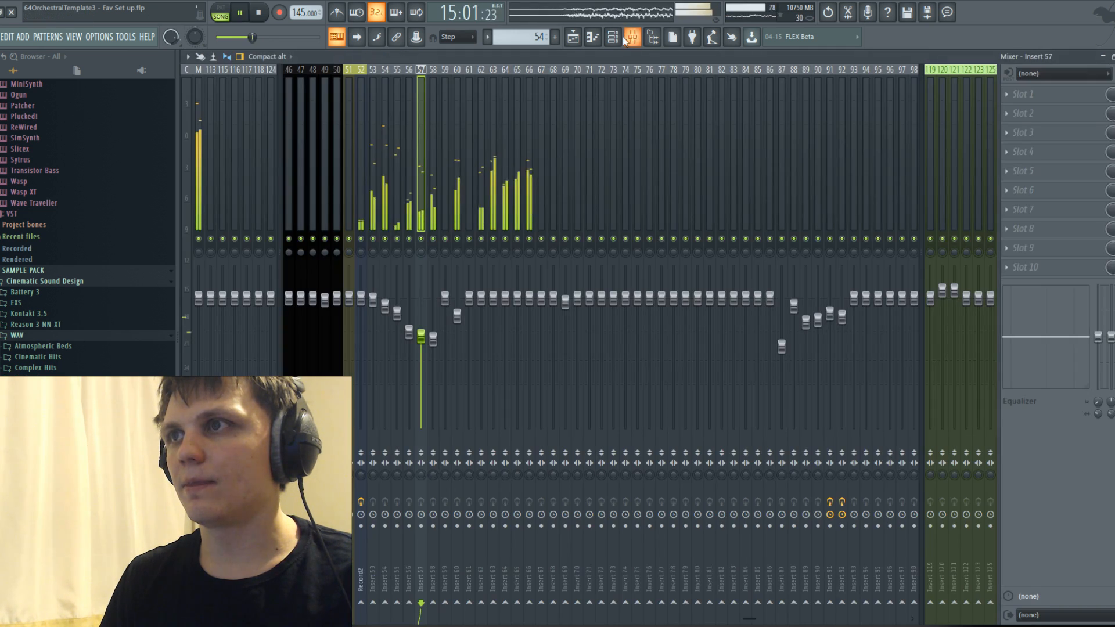
{"action": "scroll", "coordinate": [603, 97], "scroll_direction": "up", "scroll_amount": 10}
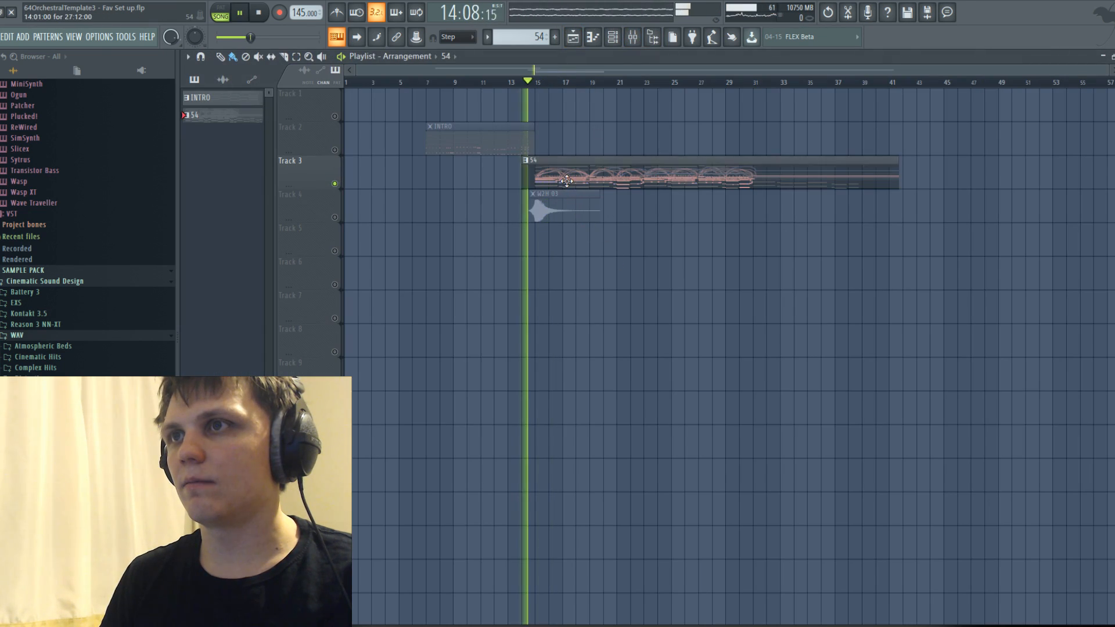
{"action": "key", "text": "F7"}
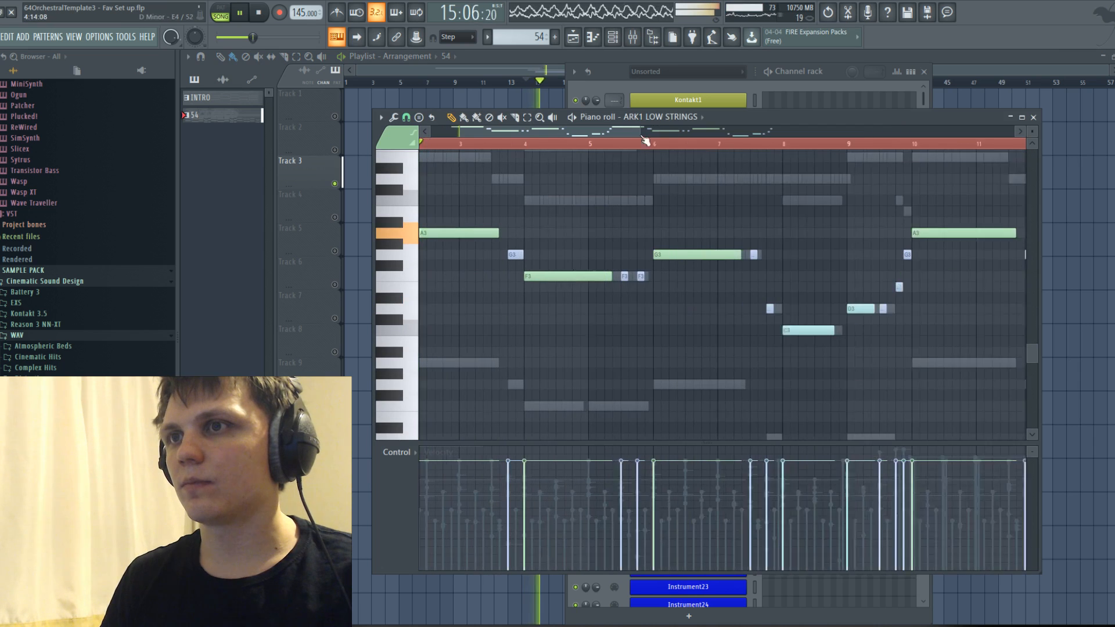
{"action": "left_click", "coordinate": [694, 116]}
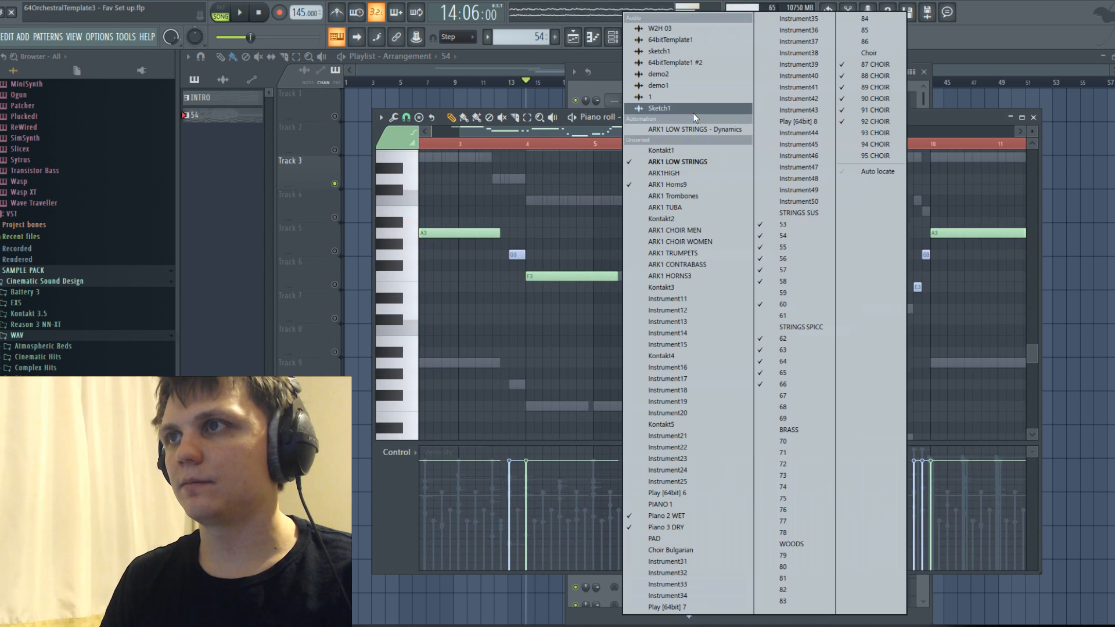
{"action": "left_click", "coordinate": [675, 185]}
Lay out a rising horn line of consecutive half-bar notes A4, B4 and C5 from bar 2, and play it back.
{"action": "left_click_drag", "start_coordinate": [539, 131], "coordinate": [446, 149]}
{"action": "scroll", "coordinate": [419, 202], "scroll_direction": "up", "scroll_amount": 5}
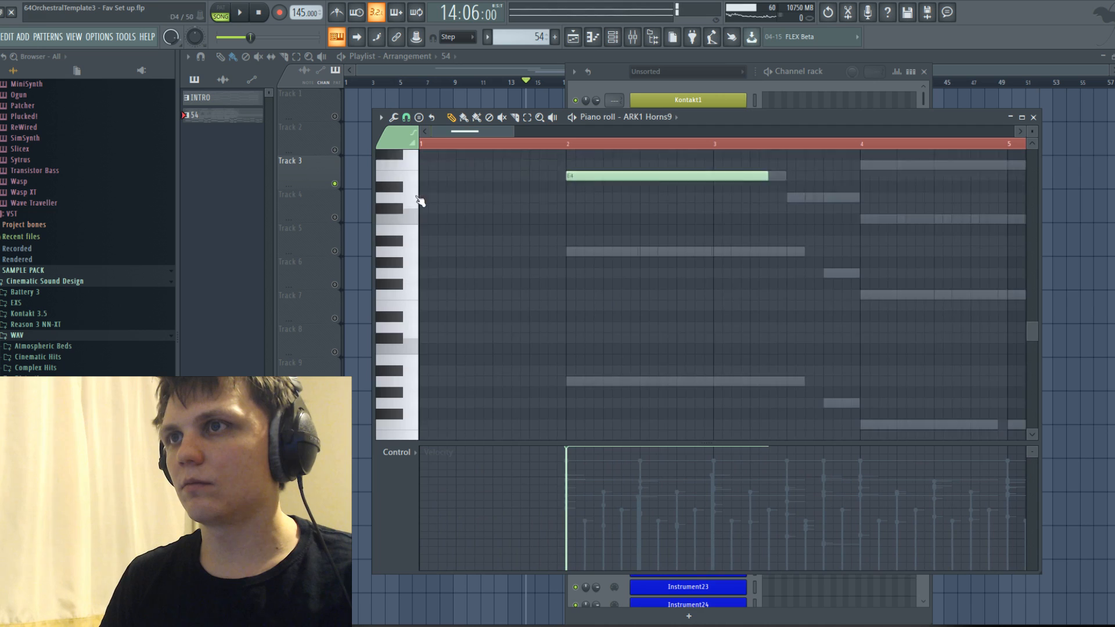
{"action": "left_click_drag", "start_coordinate": [625, 314], "coordinate": [640, 251]}
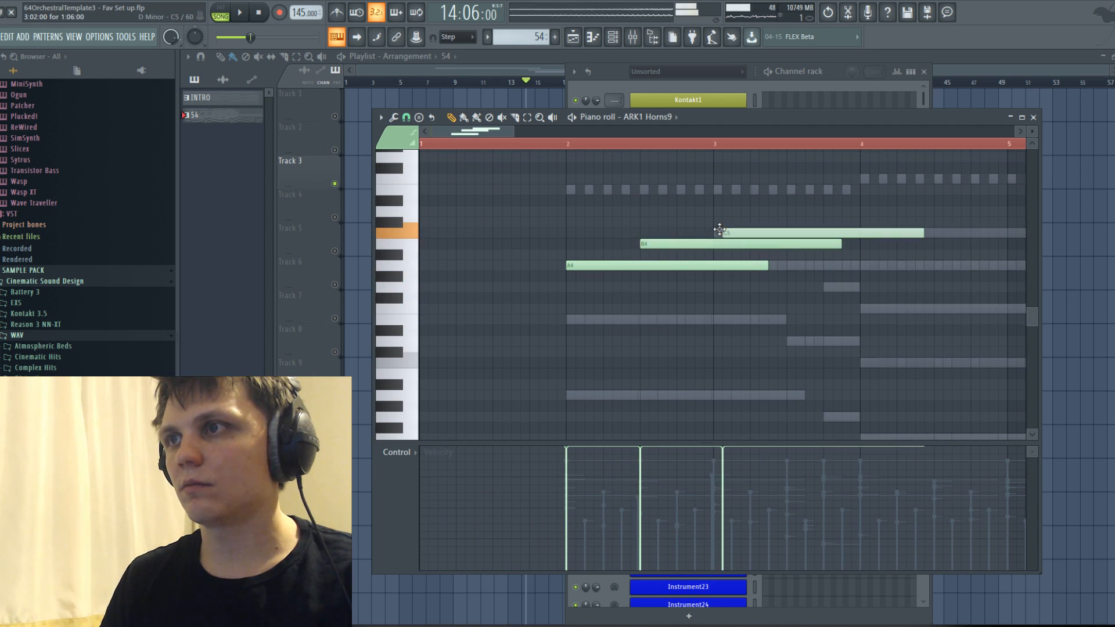
{"action": "key", "text": "ctrl+a"}
{"action": "left_click_drag", "start_coordinate": [913, 233], "coordinate": [786, 262]}
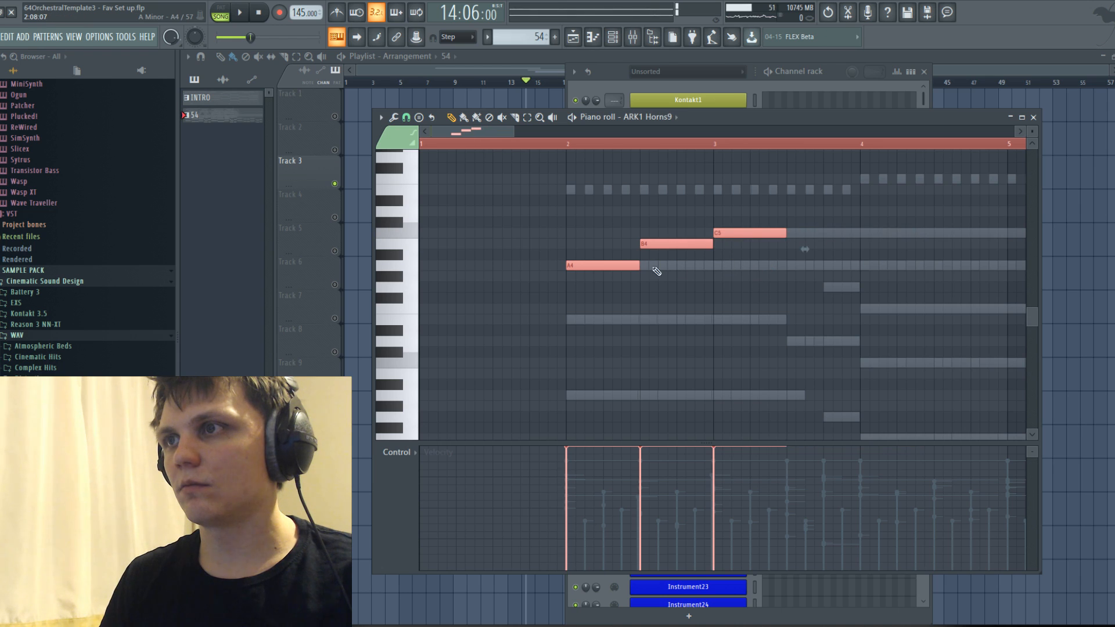
{"action": "key", "text": "space"}
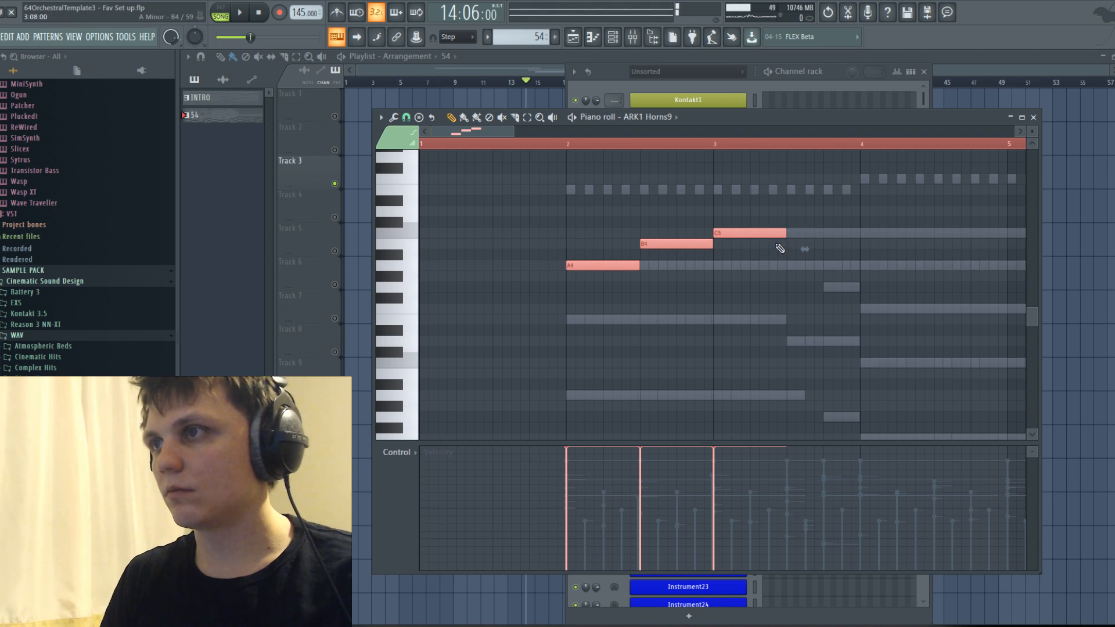
{"action": "left_click", "coordinate": [798, 251]}
{"action": "key", "text": "space"}
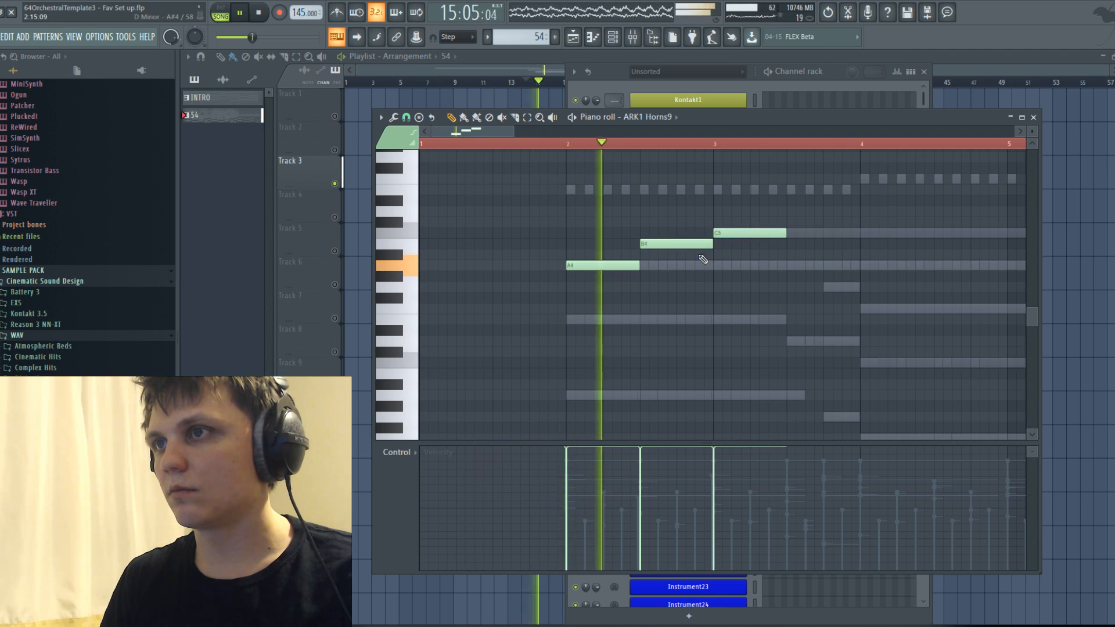
{"action": "key", "text": "space"}
Add a half-bar F#4 horn note below the B4 and C5 notes, starting three quarters through bar 2.
{"action": "left_click", "coordinate": [630, 210]}
{"action": "left_click_drag", "start_coordinate": [630, 211], "coordinate": [678, 297]}
{"action": "right_click", "coordinate": [771, 297], "text": "ctrl"}
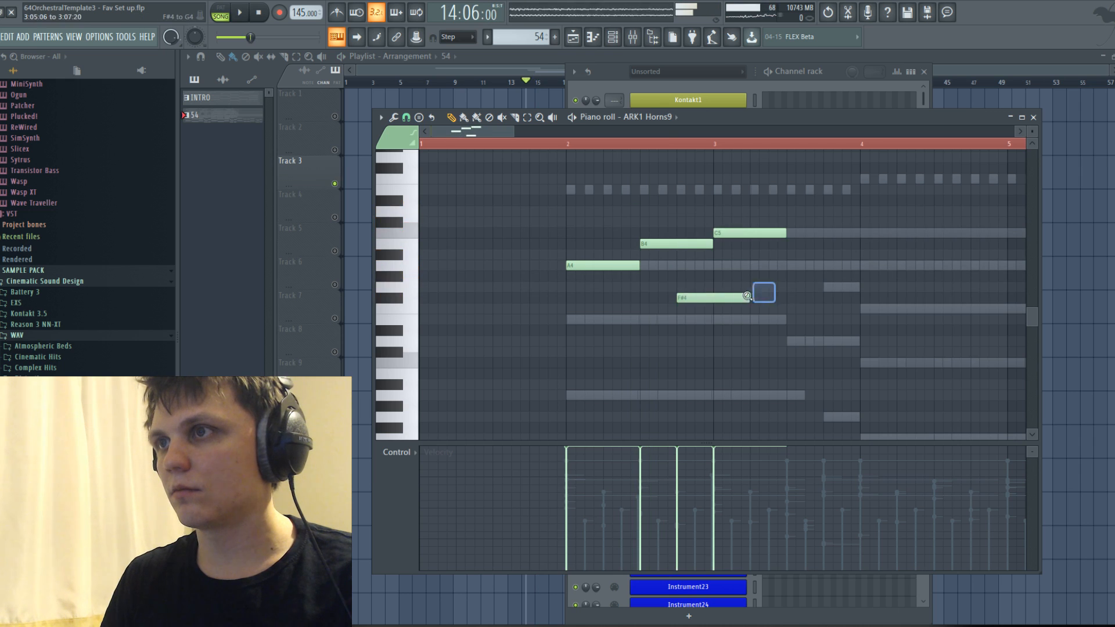
{"action": "right_click", "coordinate": [672, 280], "text": "ctrl"}
{"action": "right_click", "coordinate": [672, 269], "text": "ctrl"}
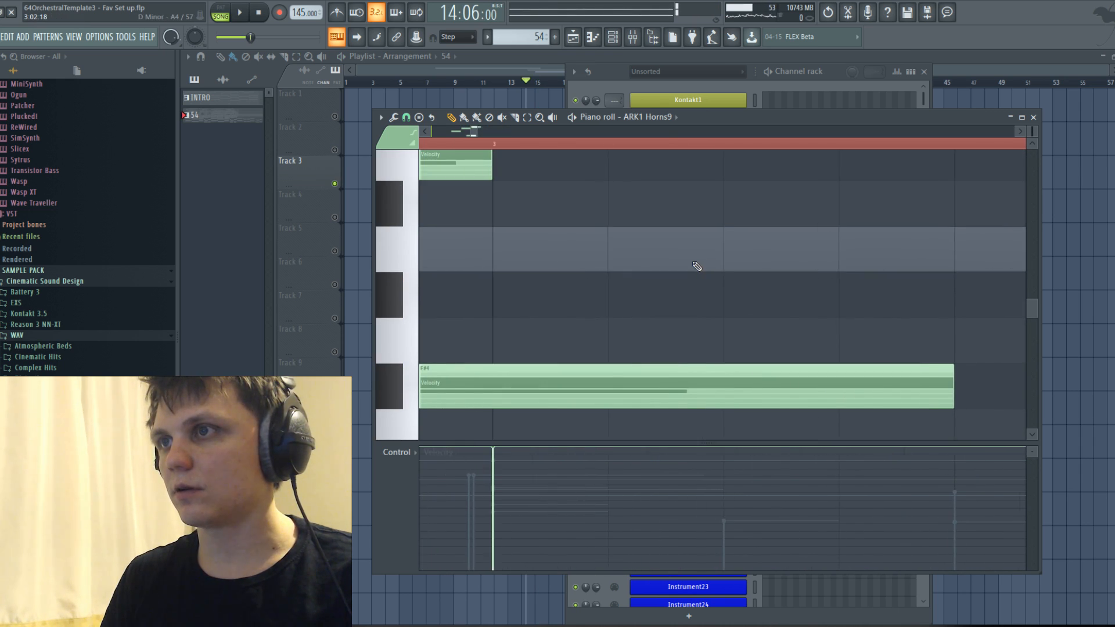
{"action": "right_click", "coordinate": [691, 264], "text": "ctrl"}
{"action": "scroll", "coordinate": [566, 144], "scroll_direction": "up", "scroll_amount": 5}
{"action": "left_click_drag", "start_coordinate": [531, 133], "coordinate": [438, 142]}
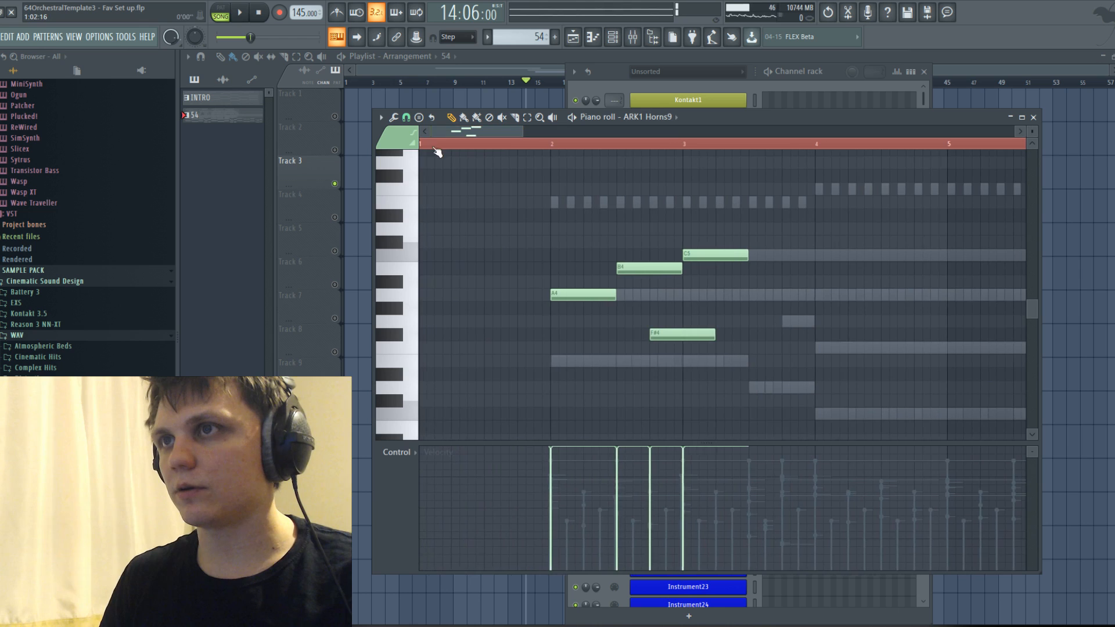
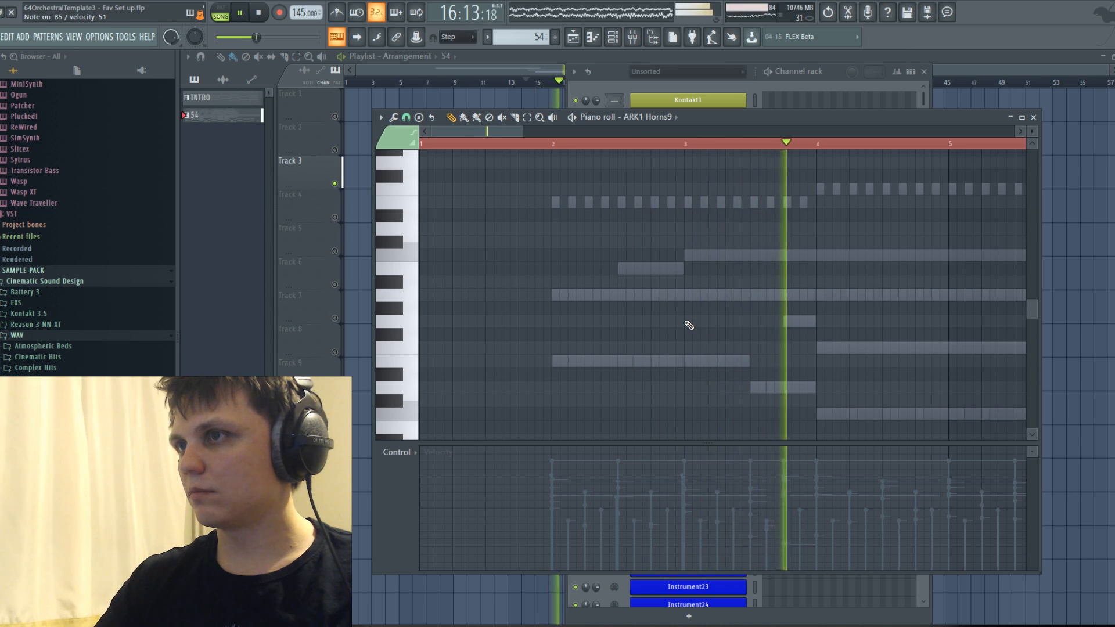
Record a live horn melody into the ARK1 Horns9 pattern, choosing Everything as the recording type.
{"action": "key", "text": "space"}
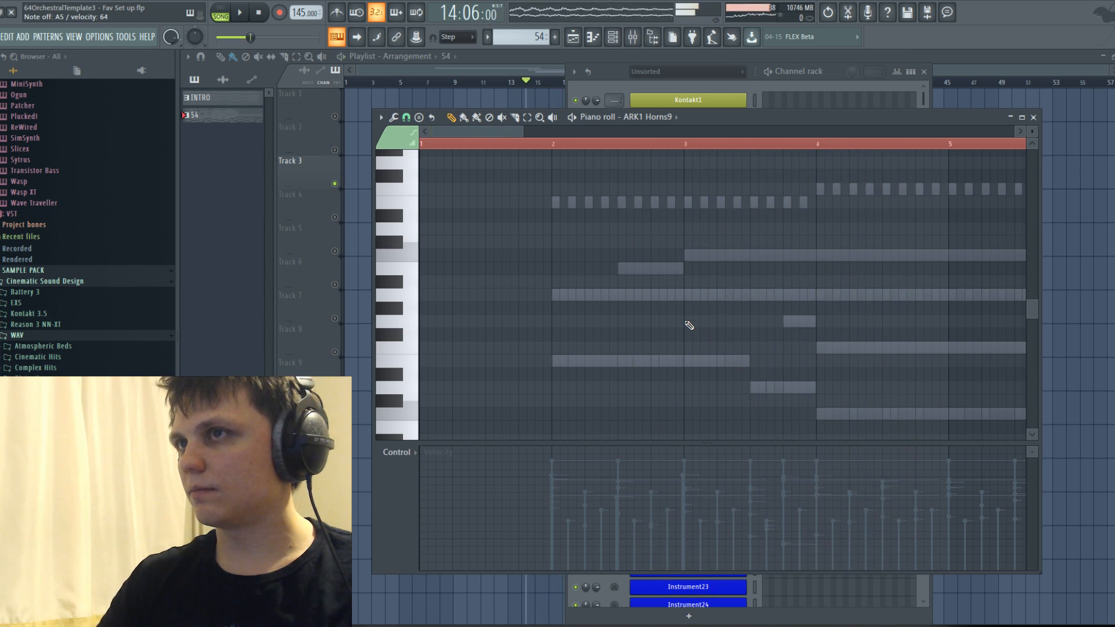
{"action": "key", "text": "r"}
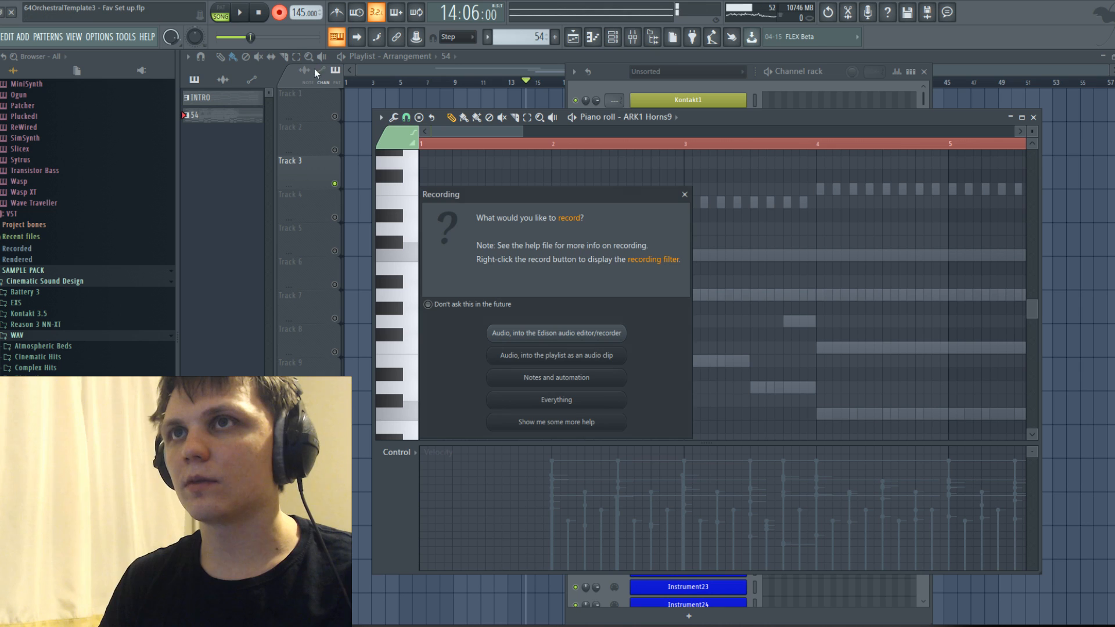
{"action": "left_click", "coordinate": [529, 401]}
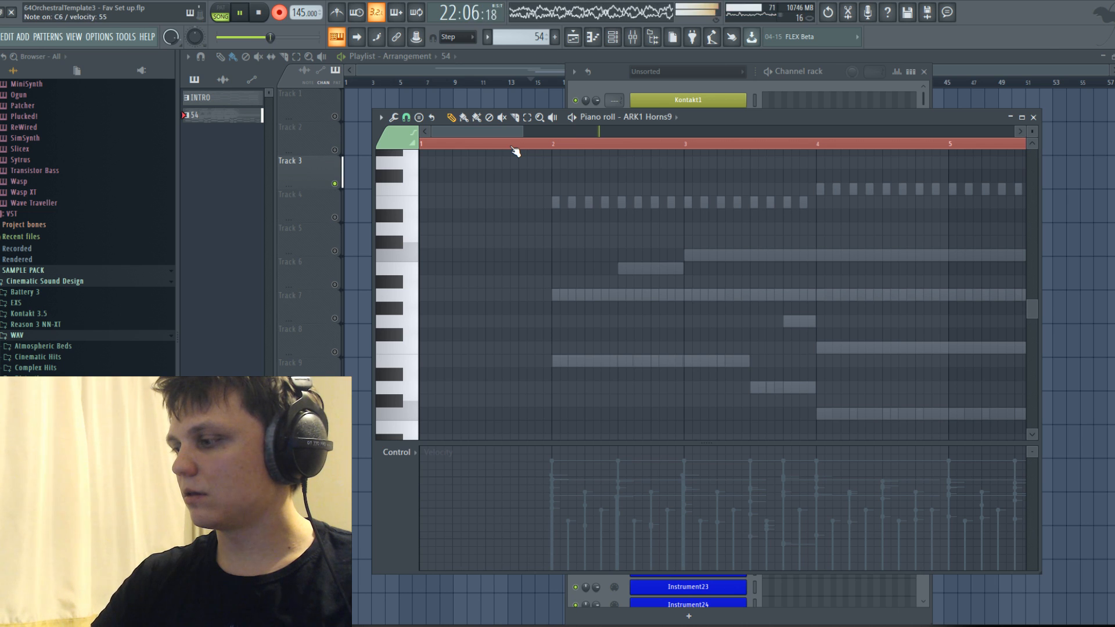
Look over the recorded horn notes and play them back from bar 2 with recording off.
{"action": "scroll", "coordinate": [665, 185], "scroll_direction": "down", "scroll_amount": 5}
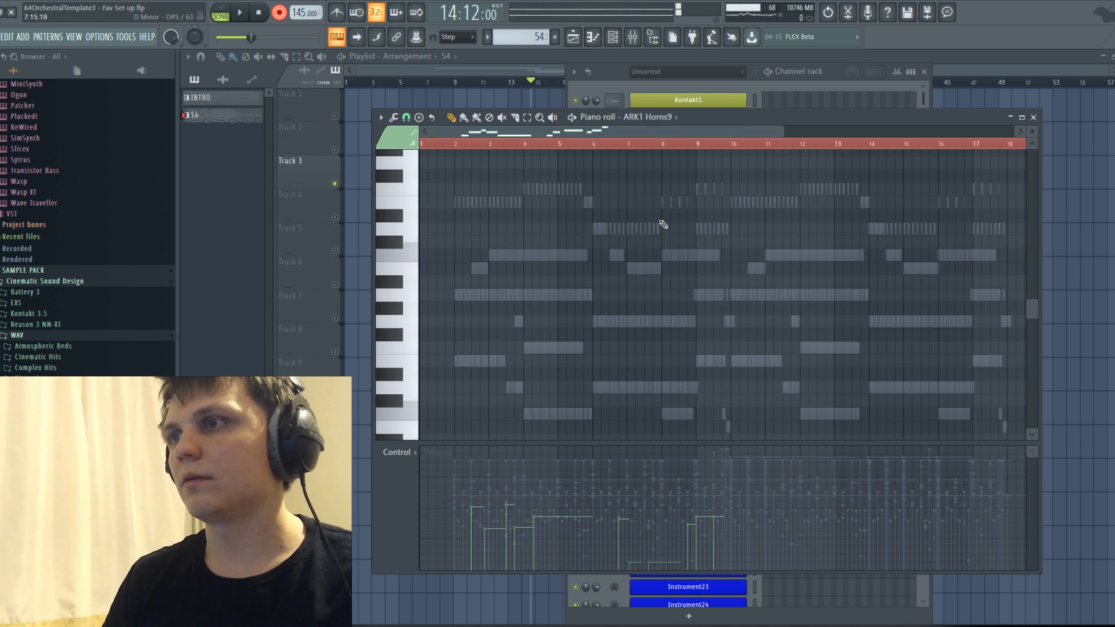
{"action": "scroll", "coordinate": [662, 227], "scroll_direction": "up", "scroll_amount": 8}
{"action": "scroll", "coordinate": [552, 238], "scroll_direction": "down", "scroll_amount": 5}
{"action": "scroll", "coordinate": [526, 238], "scroll_direction": "up", "scroll_amount": 4}
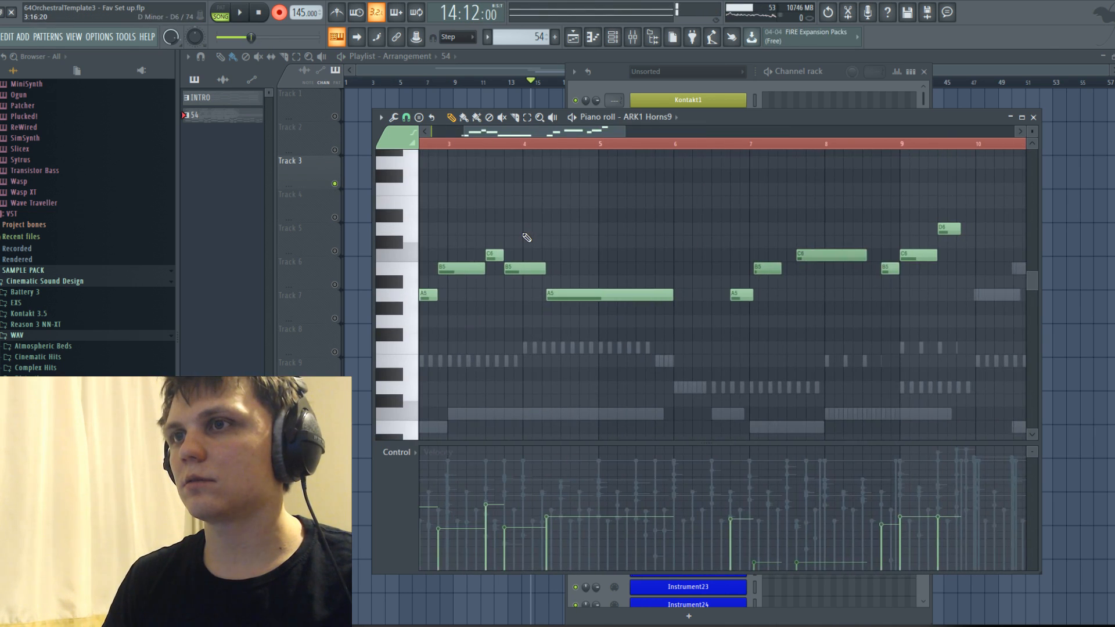
{"action": "left_click_drag", "start_coordinate": [543, 134], "coordinate": [494, 132]}
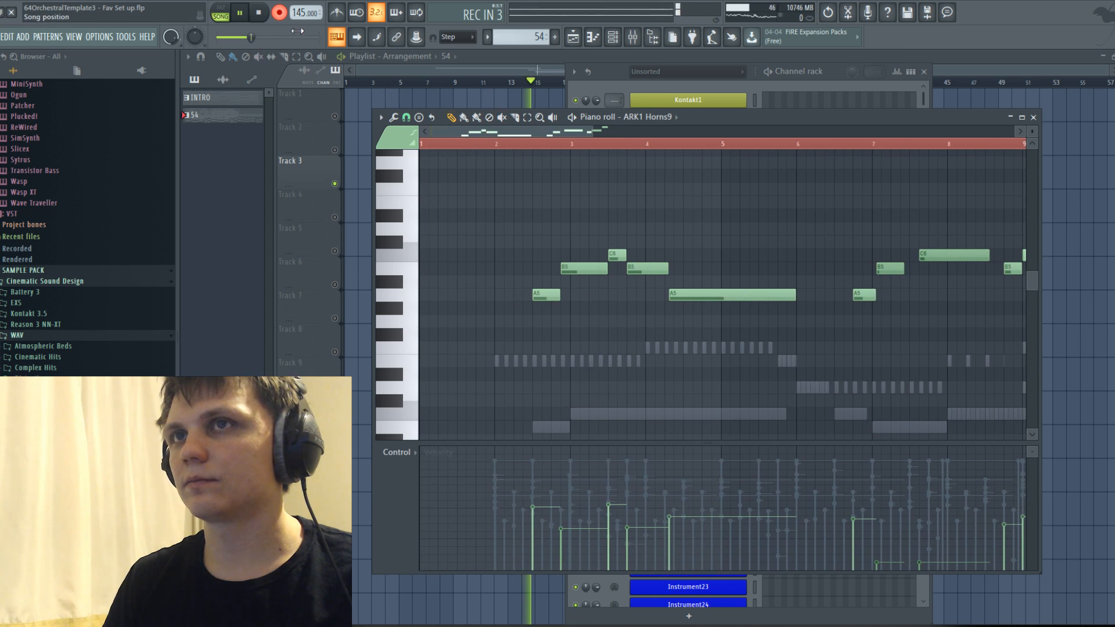
{"action": "left_click", "coordinate": [498, 151]}
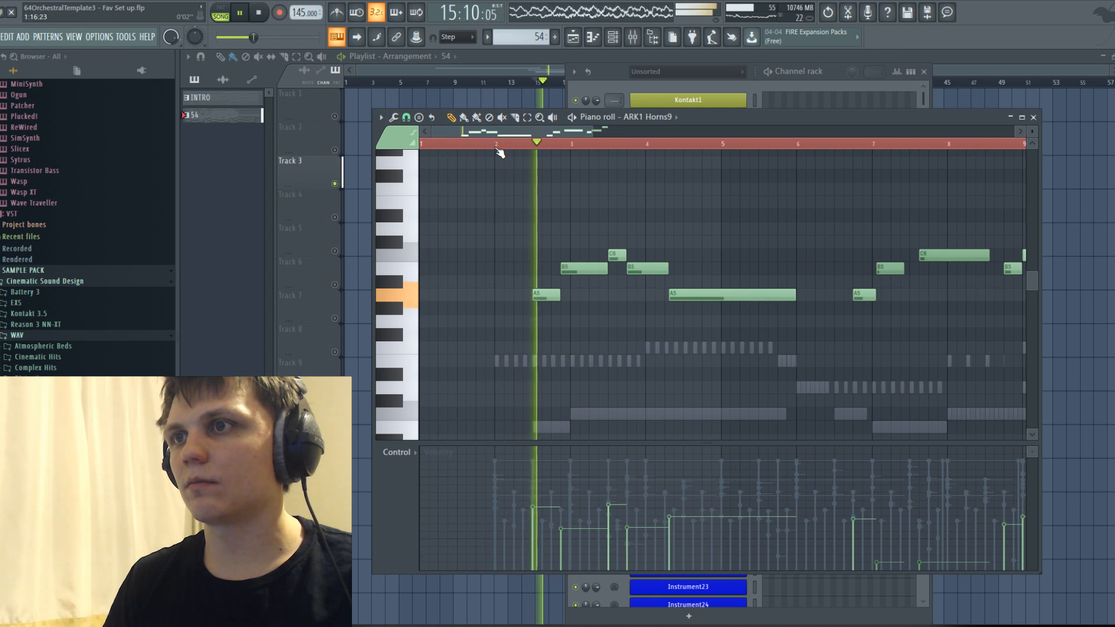
{"action": "scroll", "coordinate": [610, 333], "scroll_direction": "up", "scroll_amount": 3}
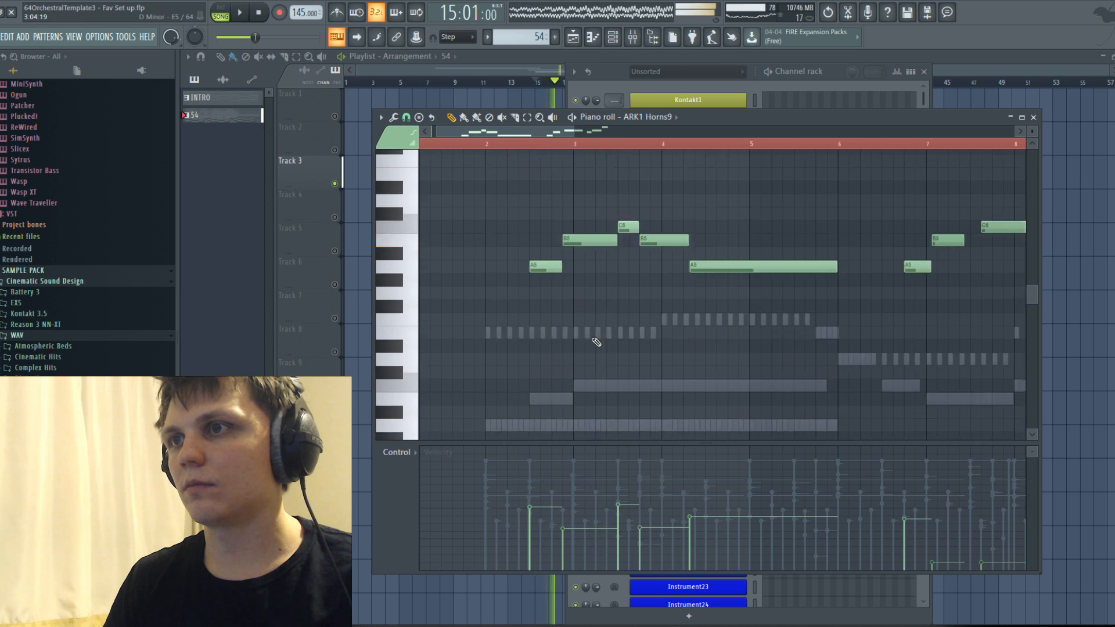
{"action": "scroll", "coordinate": [608, 238], "scroll_direction": "down", "scroll_amount": 2}
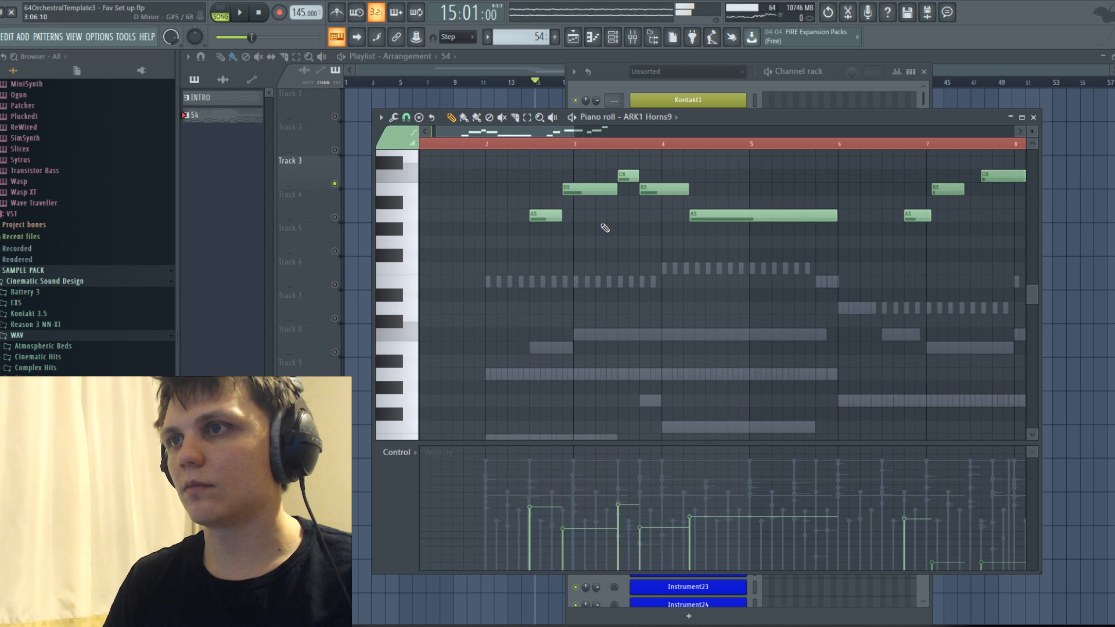
Lengthen the first A5 slightly and set the following B5 to start at 2:13:00 and last 0:12:00, checking by playback.
{"action": "left_click_drag", "start_coordinate": [560, 215], "coordinate": [566, 216]}
{"action": "key", "text": "space"}
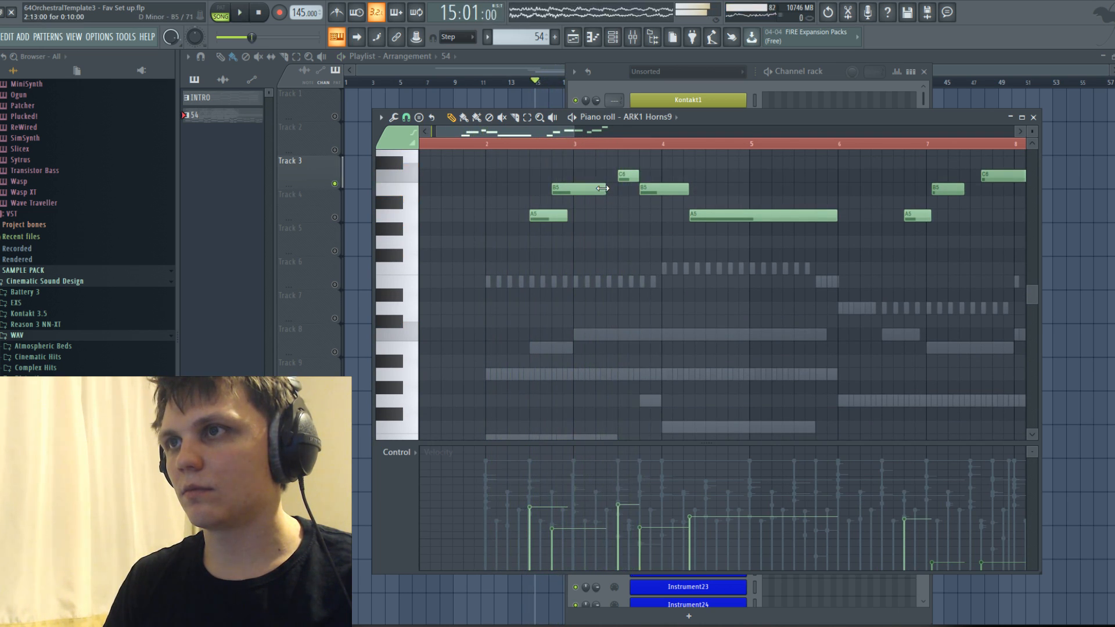
{"action": "key", "text": "space"}
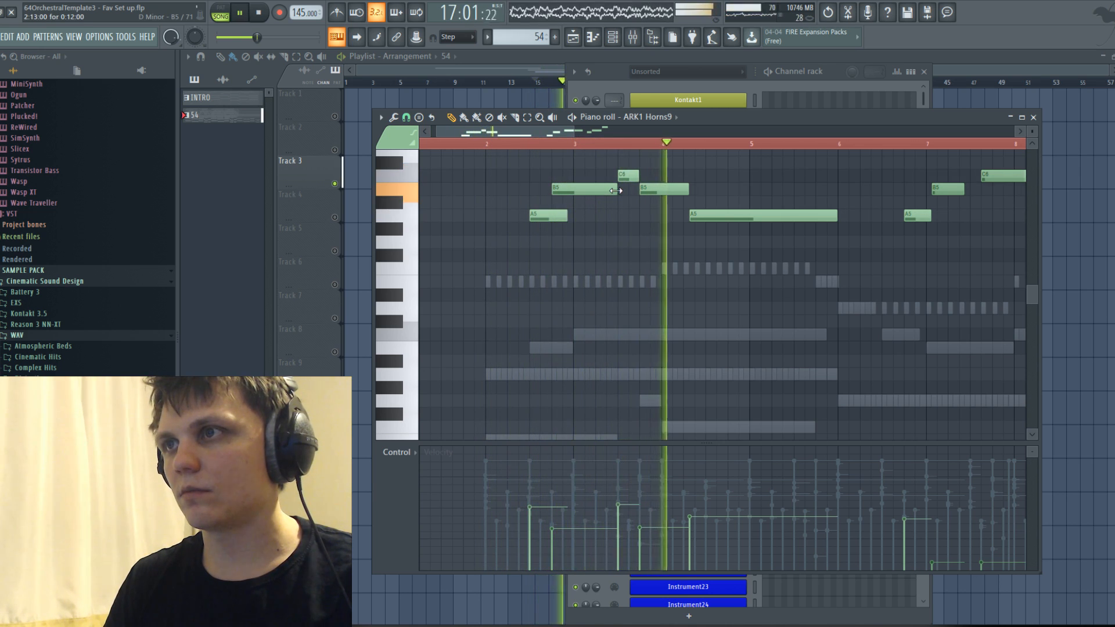
{"action": "key", "text": "space"}
Set the second B5 to last 0:08:00 and replace the long A5 with one directly after it lasting about one and a half bars.
{"action": "right_click", "coordinate": [702, 216]}
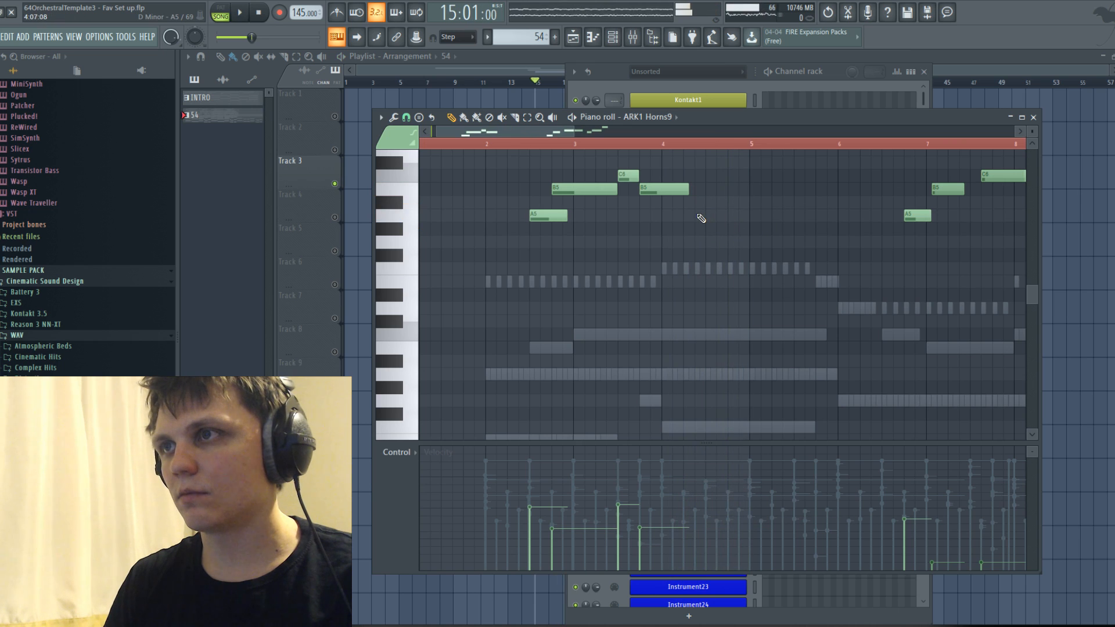
{"action": "left_click_drag", "start_coordinate": [686, 187], "coordinate": [692, 187]}
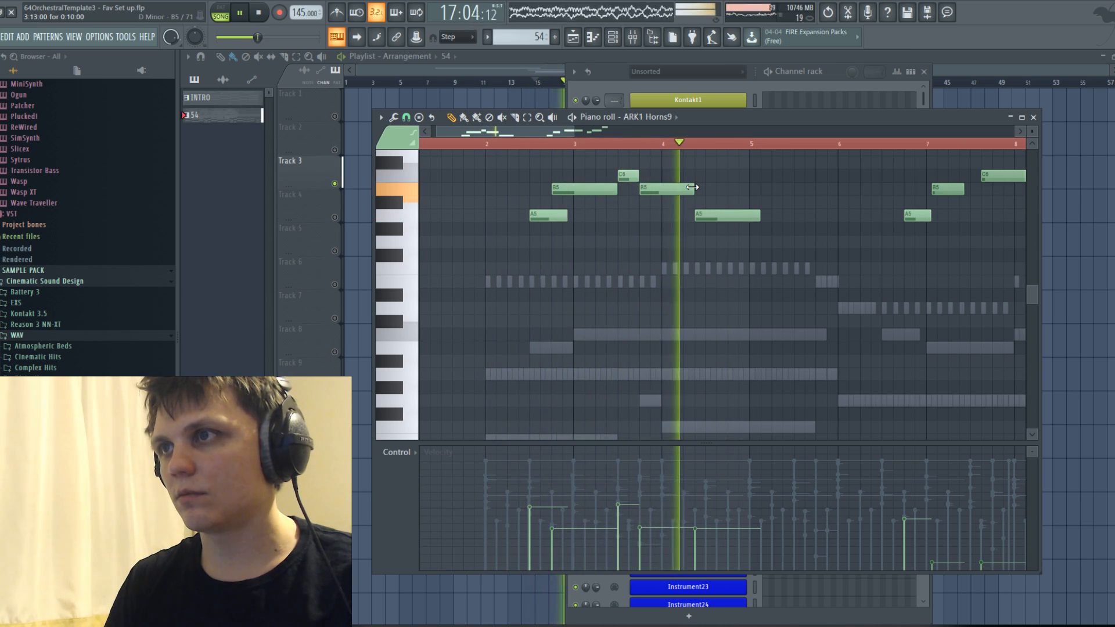
{"action": "key", "text": "space"}
{"action": "key", "text": "space"}
{"action": "left_click_drag", "start_coordinate": [726, 216], "coordinate": [680, 188]}
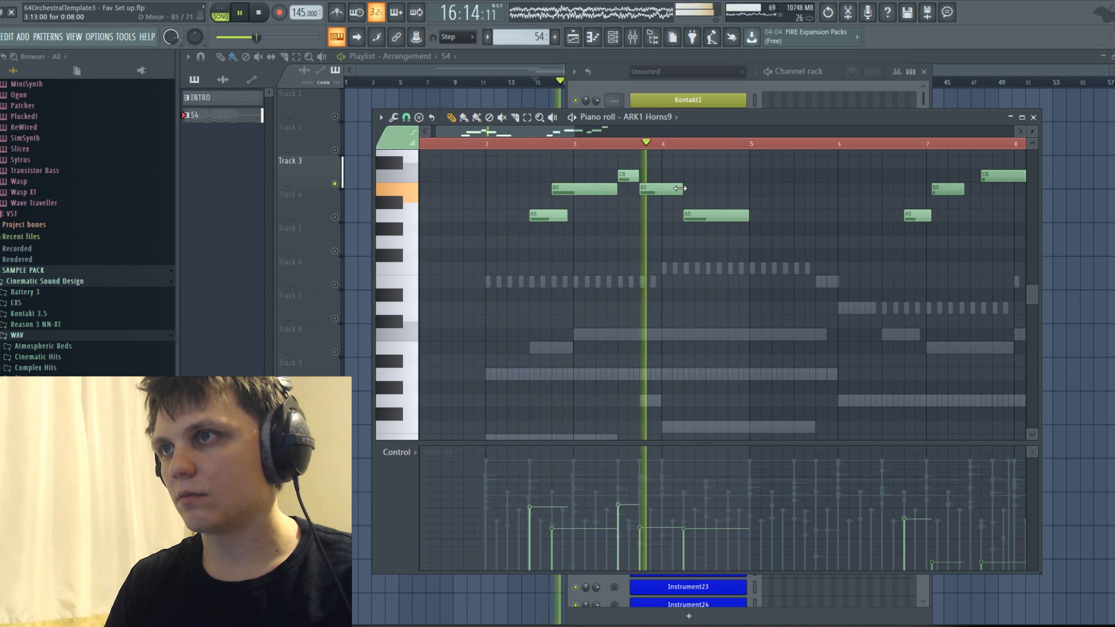
{"action": "left_click_drag", "start_coordinate": [748, 216], "coordinate": [814, 216]}
Transpose the first horn phrase down one octave and play it back.
{"action": "key", "text": "space"}
{"action": "left_click_drag", "start_coordinate": [525, 168], "coordinate": [763, 266]}
{"action": "key", "text": "ctrl+Down"}
{"action": "key", "text": "space"}
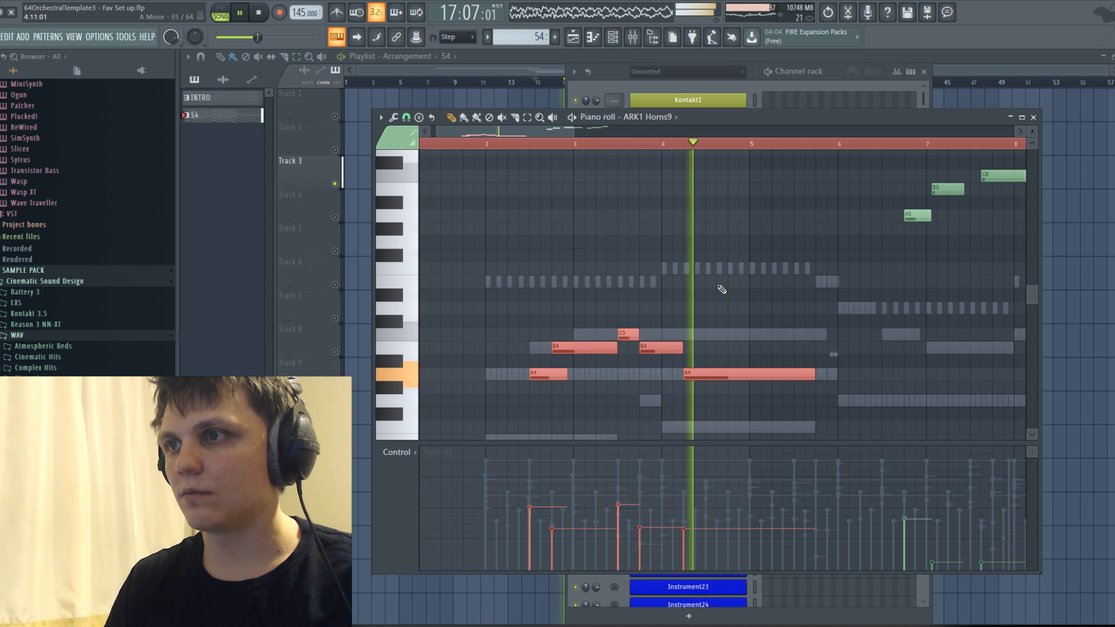
Delete the remaining recorded horn notes from bar 6 onward.
{"action": "scroll", "coordinate": [754, 298], "scroll_direction": "down", "scroll_amount": 2}
{"action": "left_click_drag", "start_coordinate": [628, 134], "coordinate": [644, 135]}
{"action": "scroll", "coordinate": [725, 202], "scroll_direction": "up", "scroll_amount": 3}
{"action": "left_click_drag", "start_coordinate": [703, 196], "coordinate": [949, 334]}
{"action": "scroll", "coordinate": [706, 286], "scroll_direction": "down", "scroll_amount": 7}
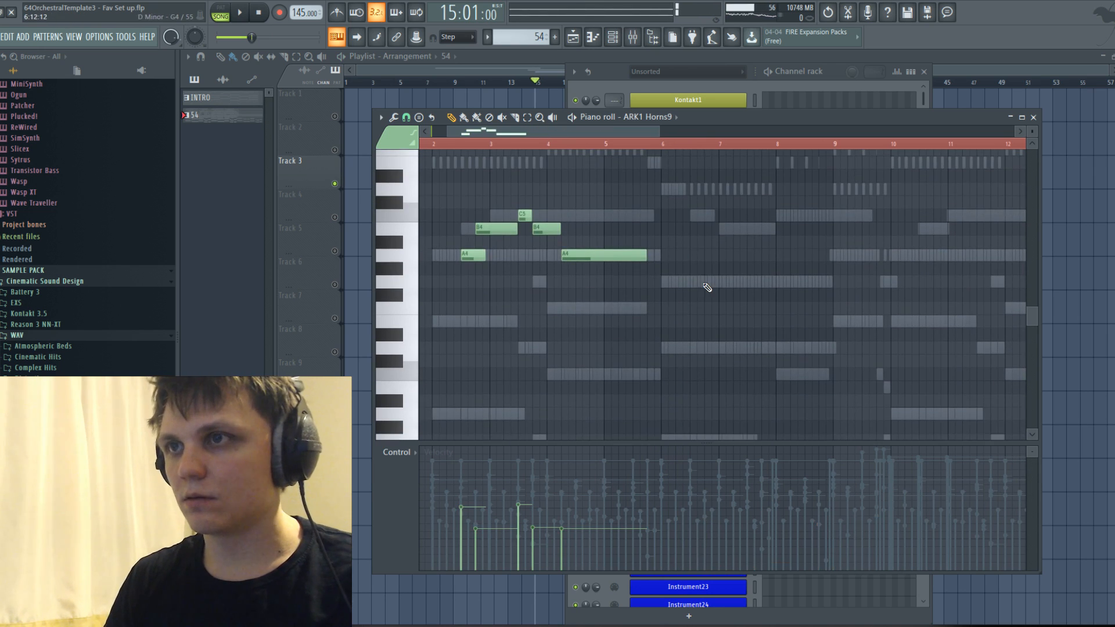
Try an answering phrase in bar 6 with a short A4 and a G4 at 6:09:00 lasting 0:14:00, and play it back.
{"action": "scroll", "coordinate": [679, 287], "scroll_direction": "up", "scroll_amount": 2}
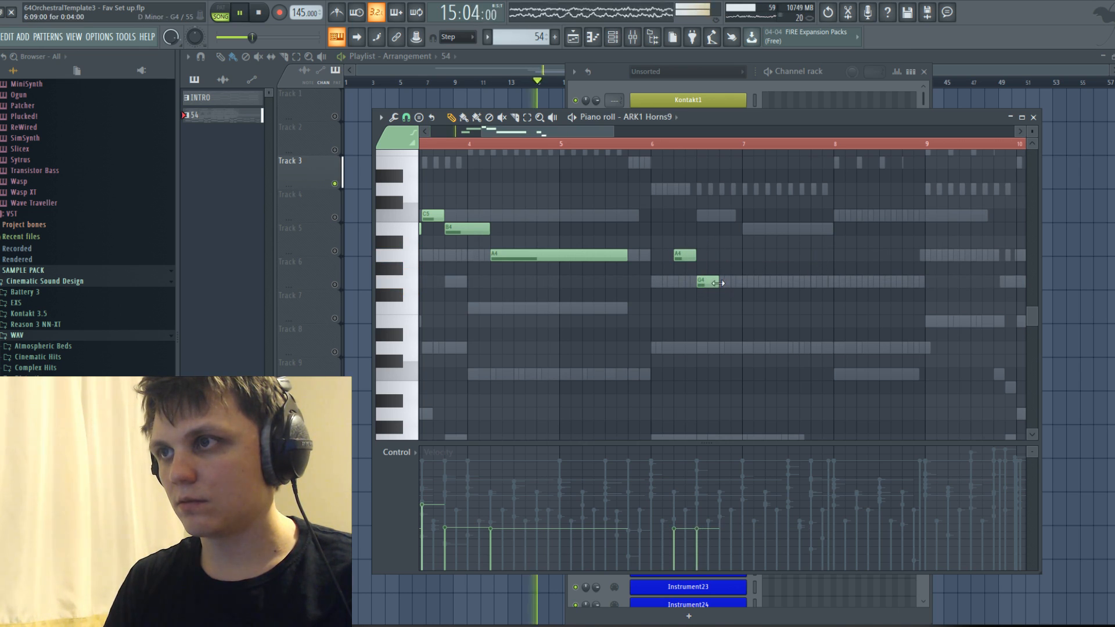
{"action": "left_click", "coordinate": [653, 149]}
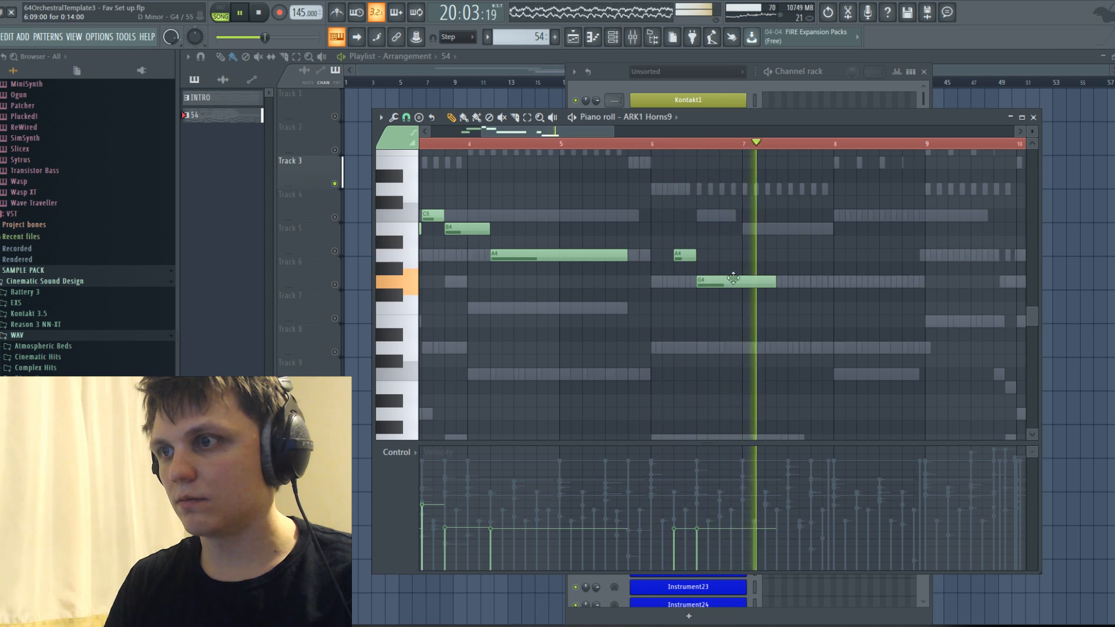
{"action": "key", "text": "space"}
{"action": "scroll", "coordinate": [754, 283], "scroll_direction": "down", "scroll_amount": 3}
{"action": "left_click", "coordinate": [484, 150]}
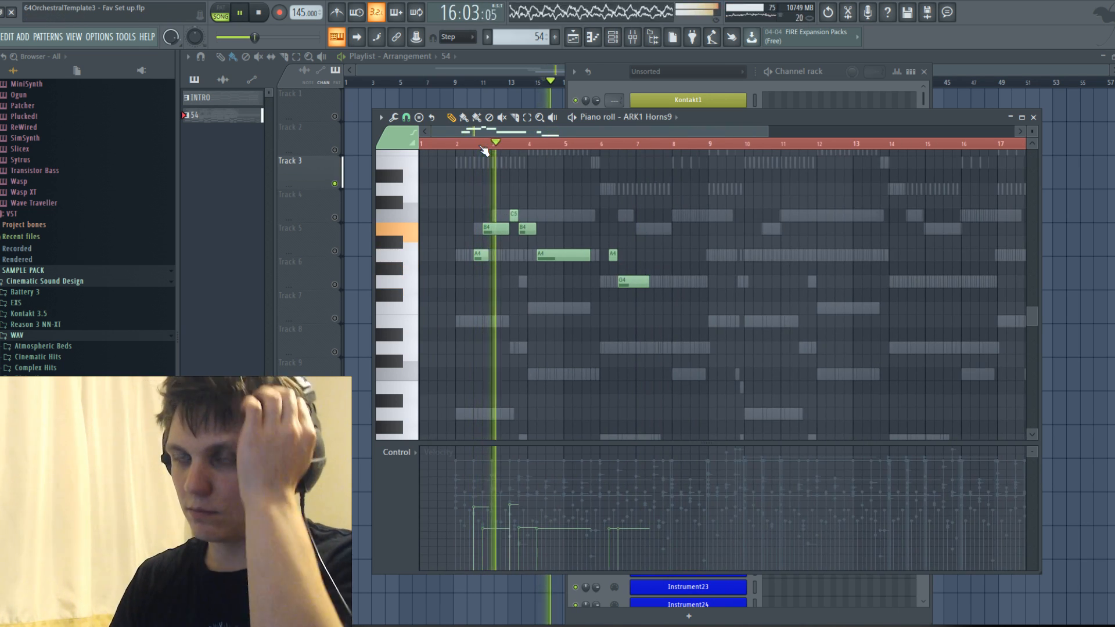
{"action": "scroll", "coordinate": [572, 247], "scroll_direction": "up", "scroll_amount": 2}
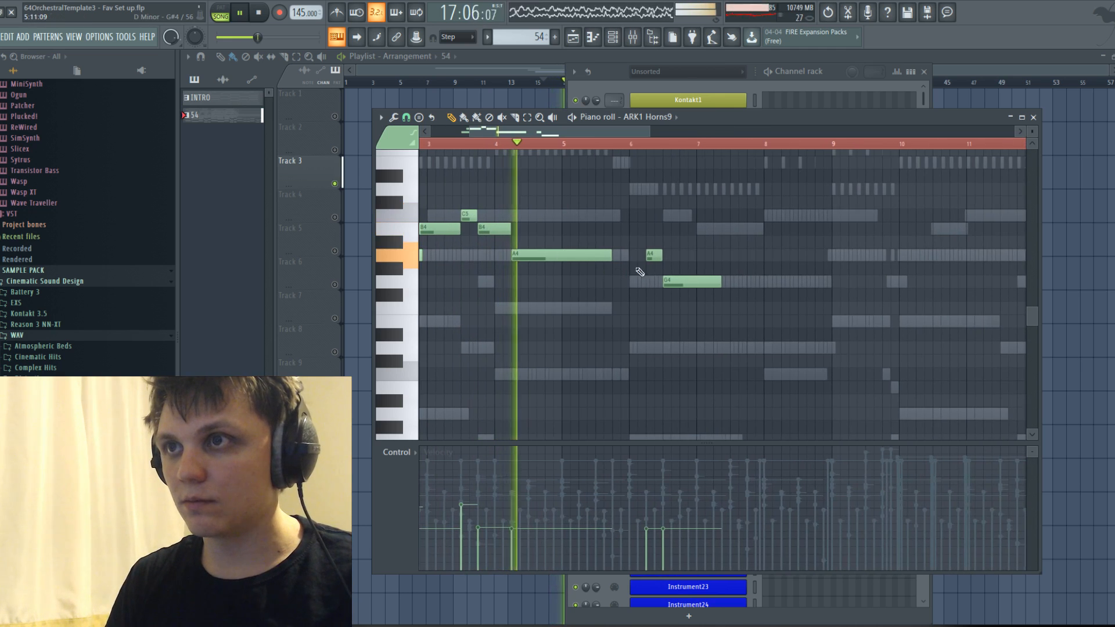
Try extending the answer after a shortened G4 with a short A4 and a one-bar note at 7:01:00, testing B4 and A4.
{"action": "left_click_drag", "start_coordinate": [680, 214], "coordinate": [700, 230]}
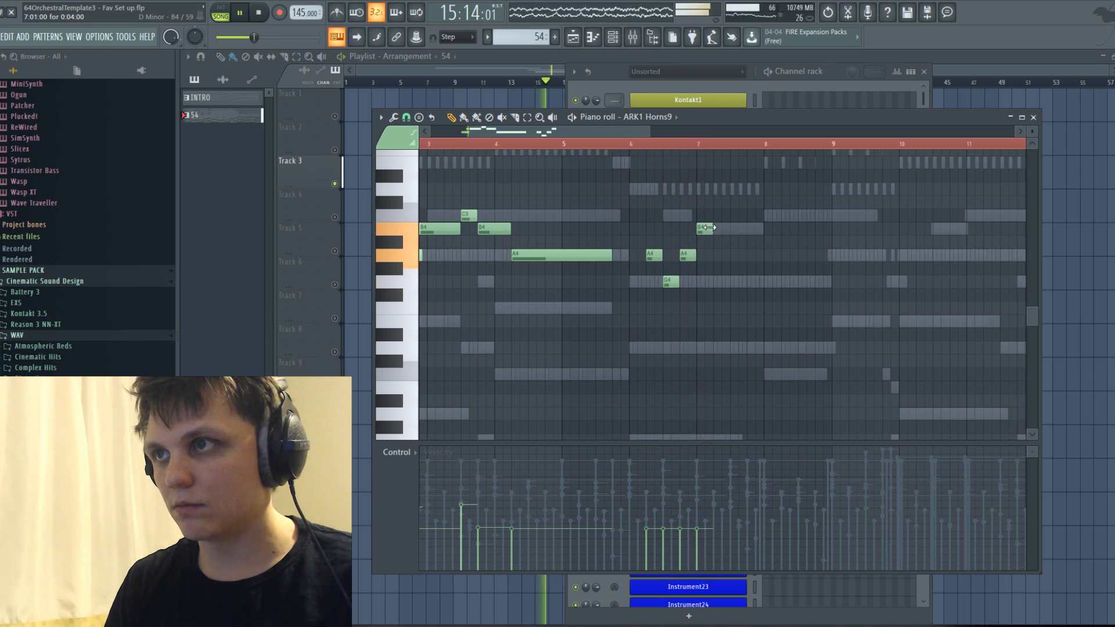
{"action": "left_click_drag", "start_coordinate": [707, 228], "coordinate": [762, 228]}
{"action": "left_click", "coordinate": [641, 146]}
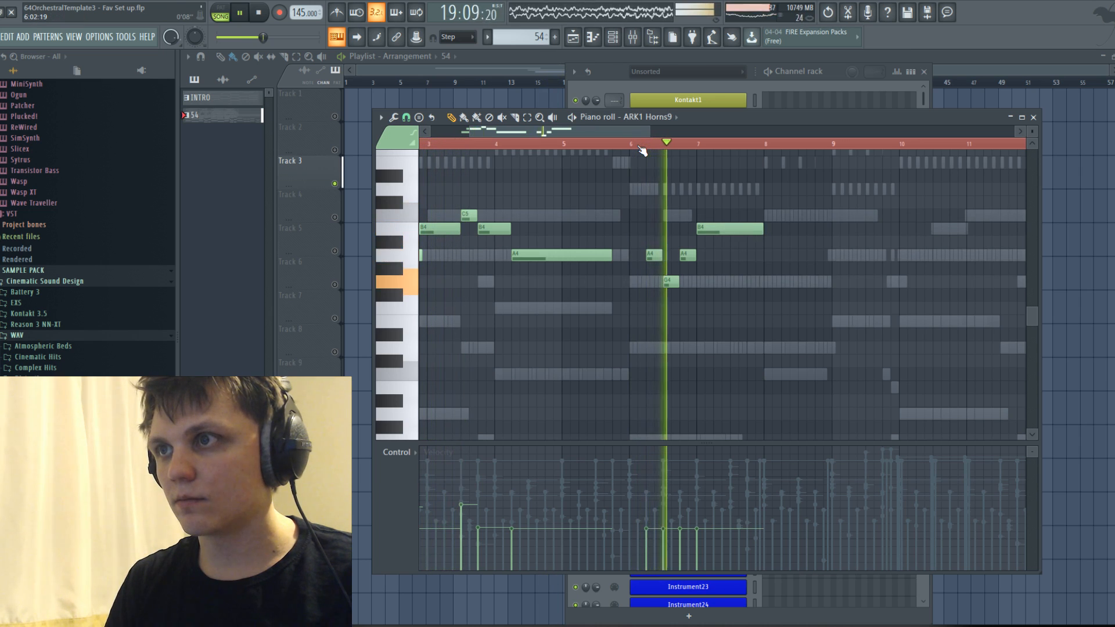
{"action": "key", "text": "space"}
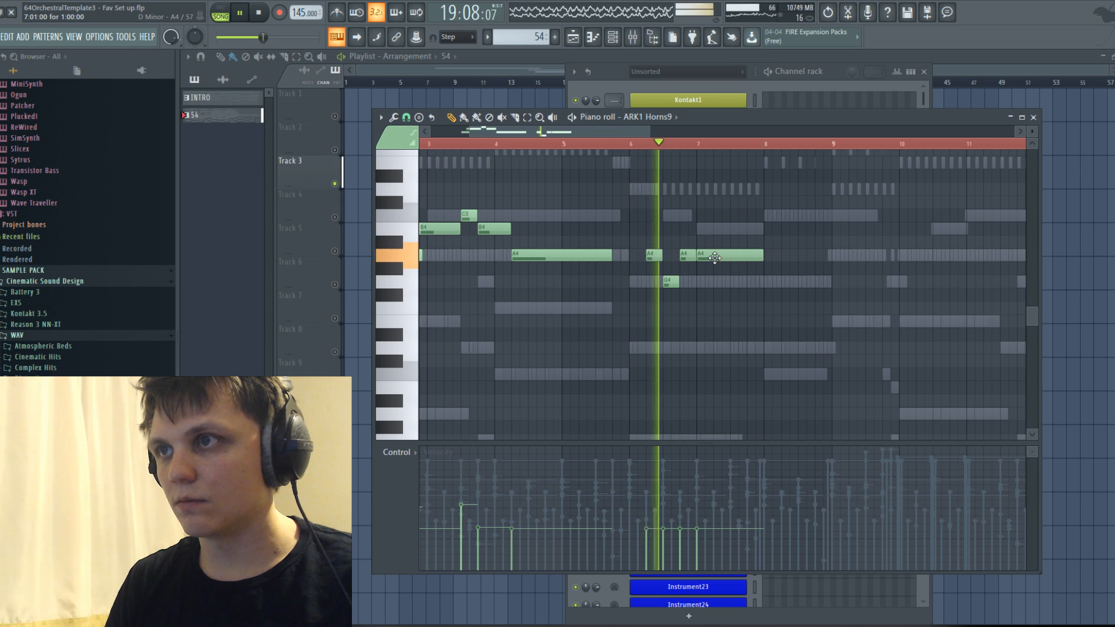
Delete all the A4 and G4 notes of the answering phrase in bars 6 and 7.
{"action": "right_click", "coordinate": [721, 259]}
{"action": "right_click", "coordinate": [687, 256]}
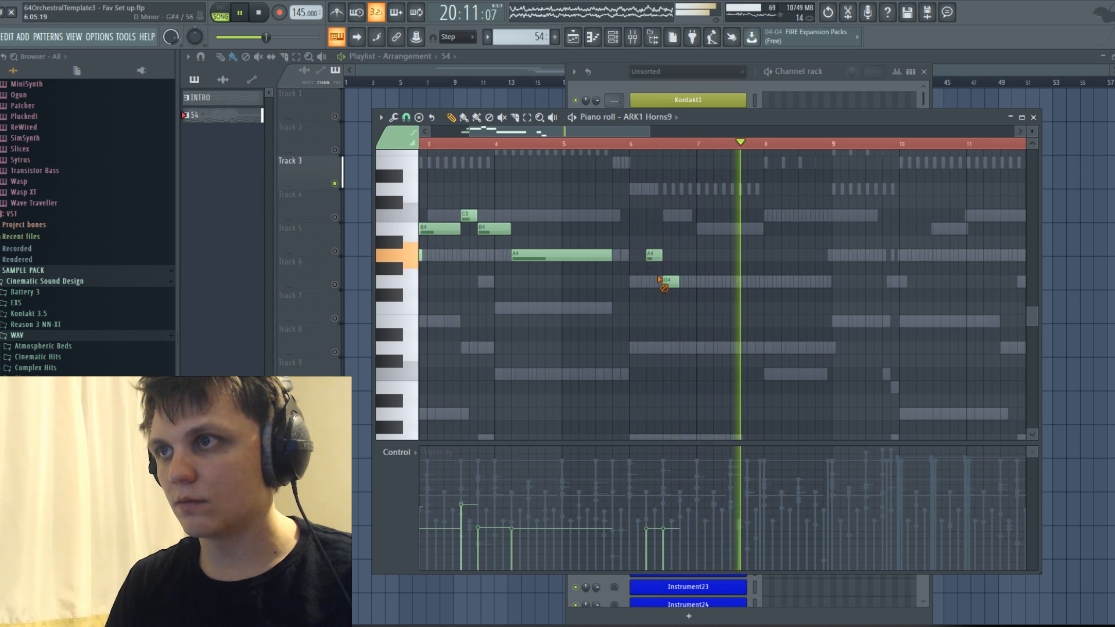
{"action": "right_click", "coordinate": [669, 281]}
{"action": "right_click", "coordinate": [654, 256]}
Play back the first horn phrase and save the project.
{"action": "key", "text": "space"}
{"action": "scroll", "coordinate": [652, 245], "scroll_direction": "down", "scroll_amount": 3}
{"action": "key", "text": "space"}
{"action": "left_click", "coordinate": [470, 143]}
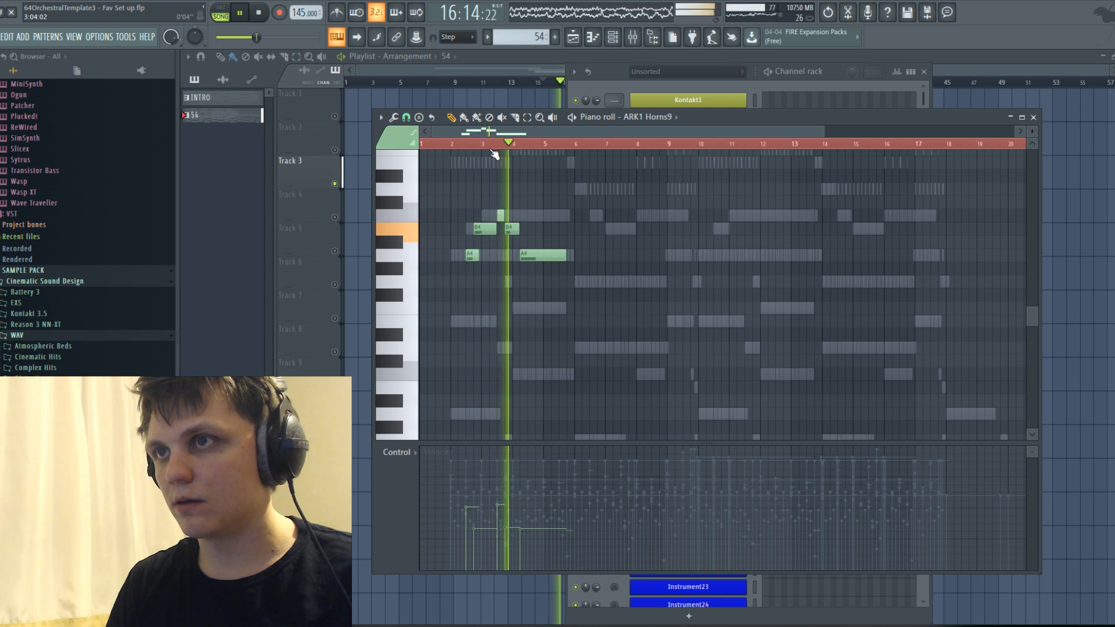
{"action": "scroll", "coordinate": [547, 192], "scroll_direction": "up", "scroll_amount": 1}
{"action": "key", "text": "space"}
{"action": "key", "text": "space"}
{"action": "left_click", "coordinate": [2, 36]}
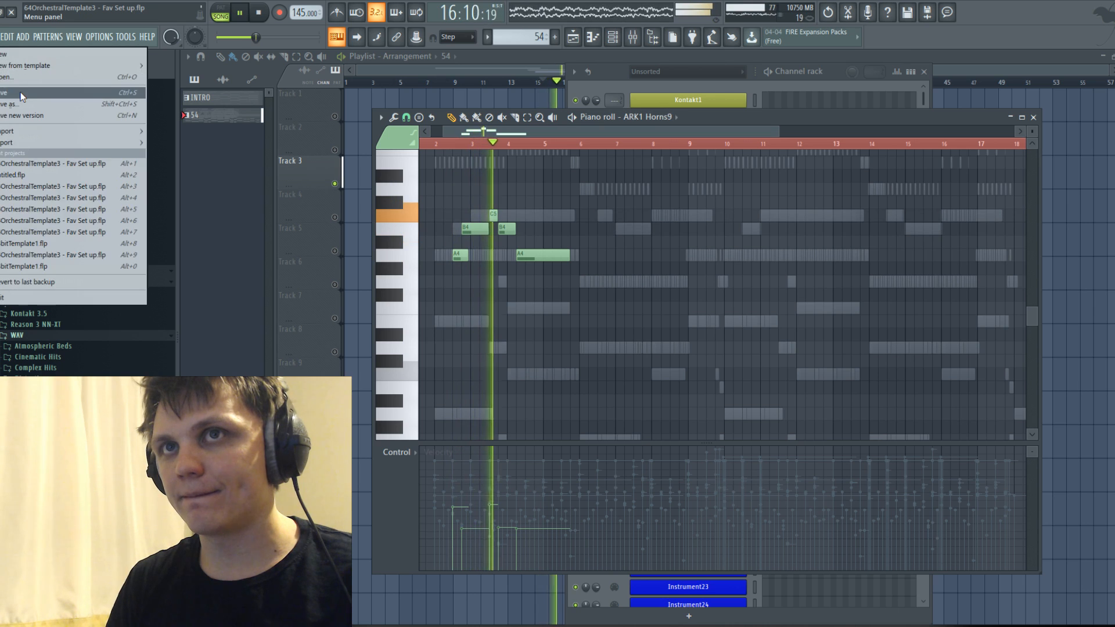
{"action": "left_click", "coordinate": [20, 92]}
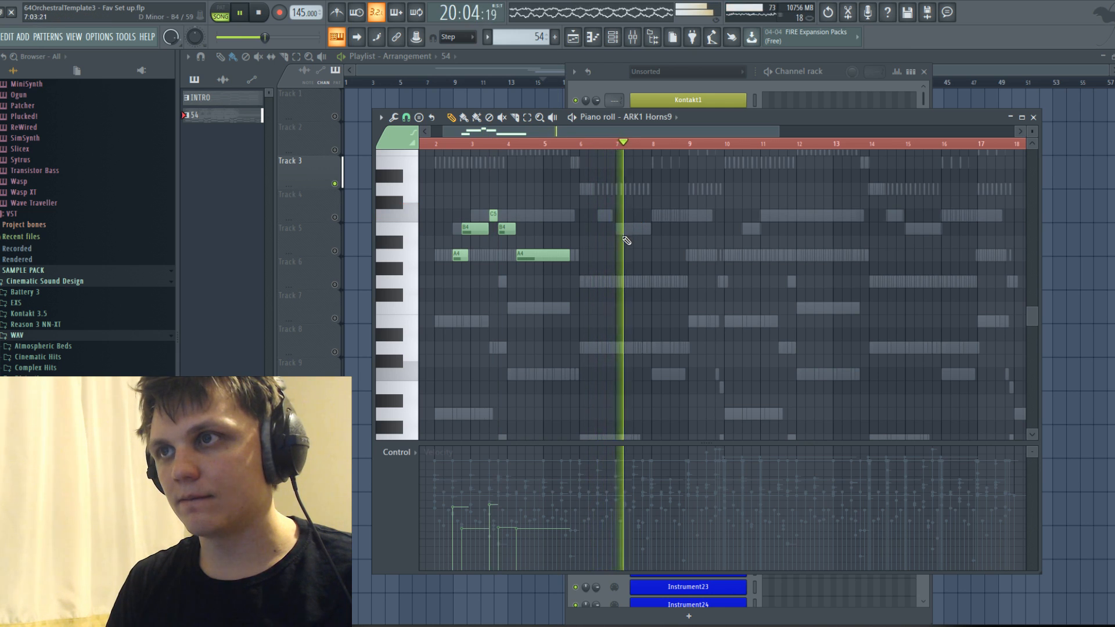
Add a one-bar G4 horn note starting at 6:05:00.
{"action": "scroll", "coordinate": [627, 244], "scroll_direction": "up", "scroll_amount": 2}
{"action": "scroll", "coordinate": [626, 247], "scroll_direction": "up", "scroll_amount": 2}
{"action": "scroll", "coordinate": [625, 251], "scroll_direction": "down", "scroll_amount": 4}
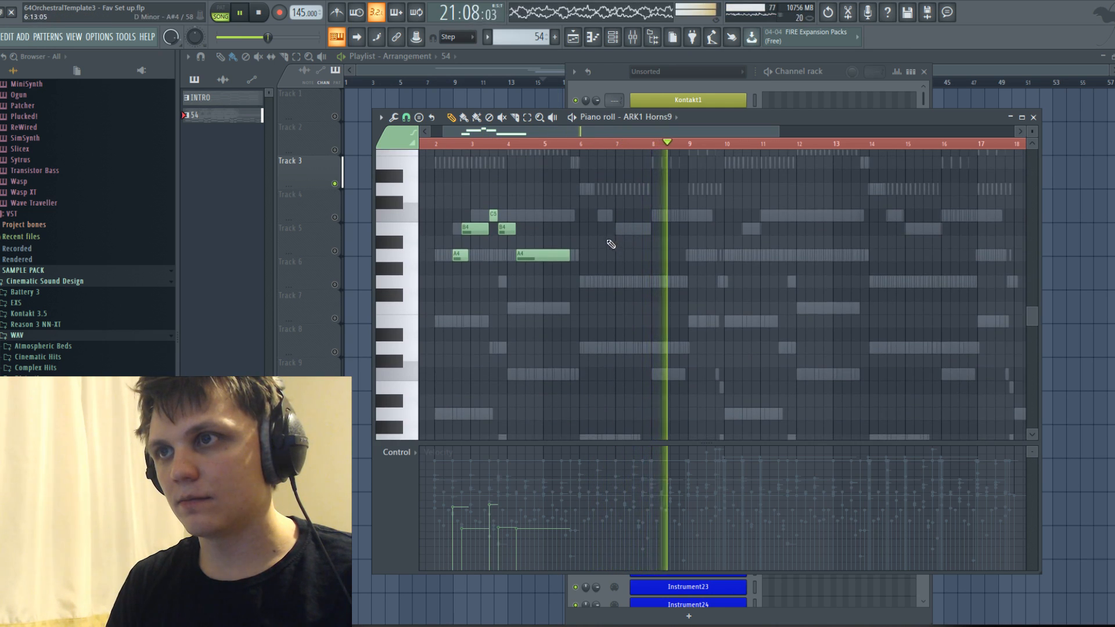
{"action": "scroll", "coordinate": [569, 243], "scroll_direction": "up", "scroll_amount": 2}
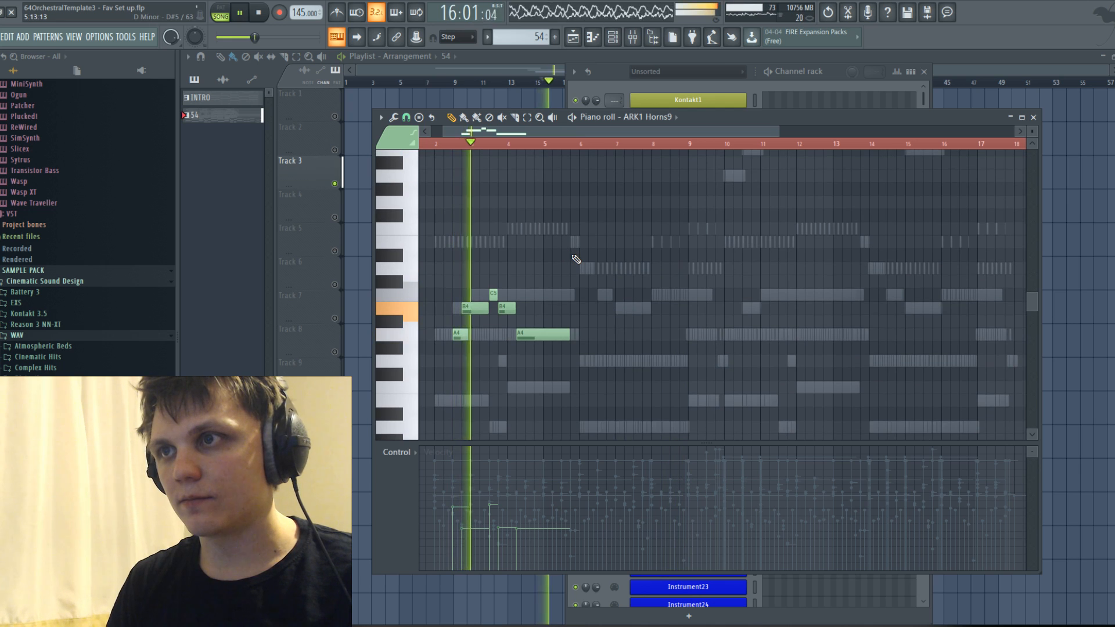
{"action": "scroll", "coordinate": [574, 257], "scroll_direction": "up", "scroll_amount": 2, "text": "ctrl"}
{"action": "scroll", "coordinate": [577, 246], "scroll_direction": "down", "scroll_amount": 1}
{"action": "scroll", "coordinate": [598, 262], "scroll_direction": "up", "scroll_amount": 1, "text": "ctrl"}
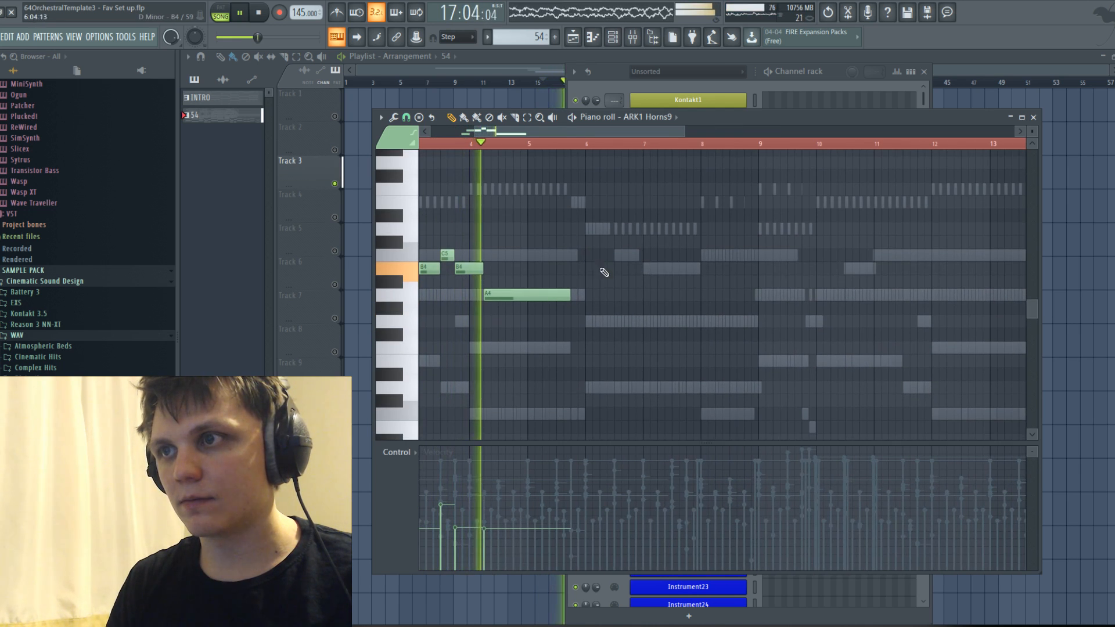
{"action": "key", "text": "space"}
{"action": "left_click", "coordinate": [598, 323]}
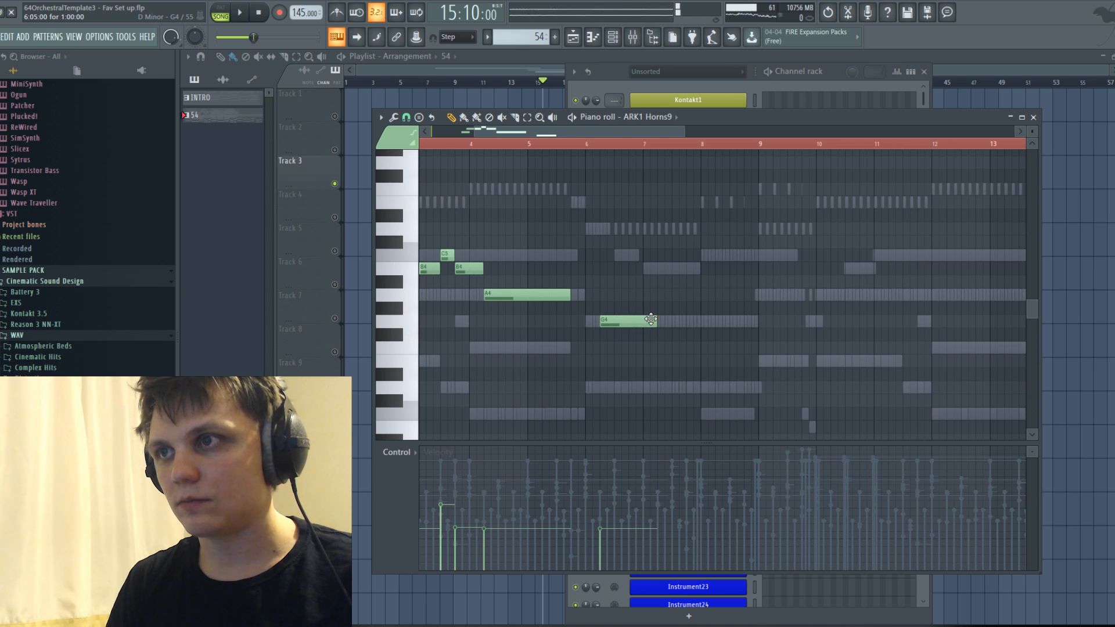
Shift the one-bar G4 note so that it starts at 6:09:00.
{"action": "double_click", "coordinate": [617, 319]}
{"action": "left_click", "coordinate": [633, 235]}
{"action": "scroll", "coordinate": [635, 254], "scroll_direction": "down", "scroll_amount": 2, "text": "ctrl"}
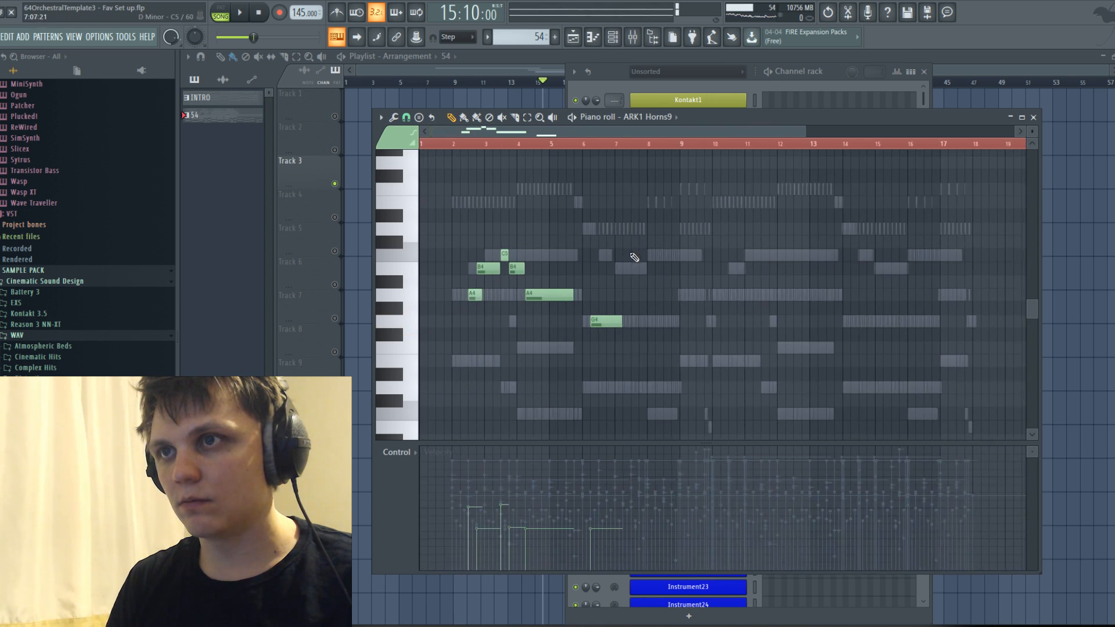
{"action": "double_click", "coordinate": [628, 323]}
{"action": "left_click", "coordinate": [632, 235]}
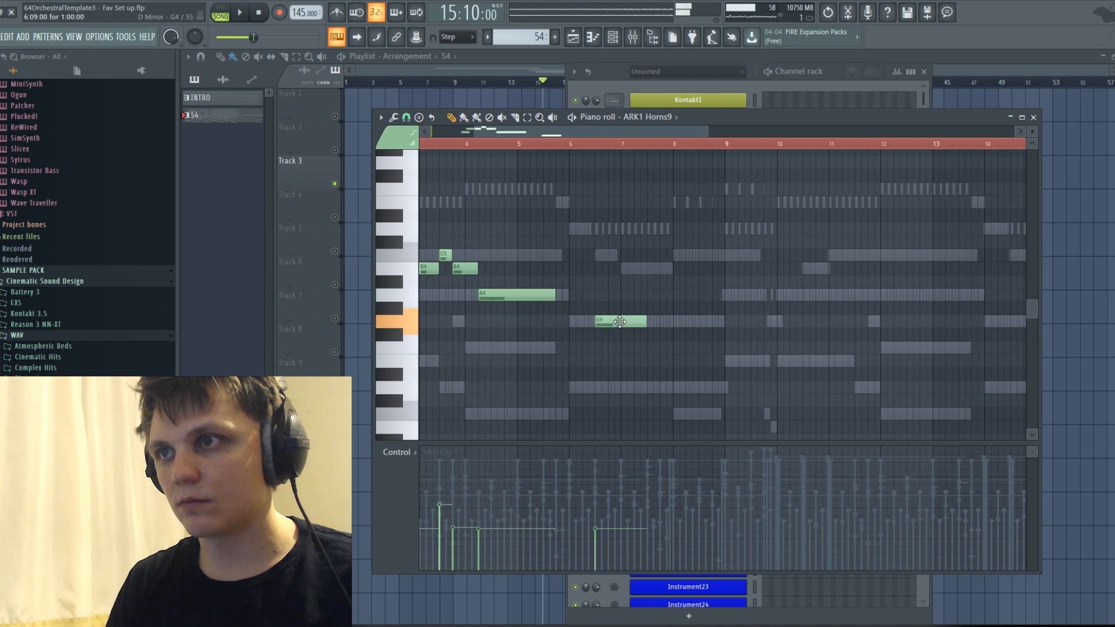
Shorten the G4 note and follow it with a B4 at 6:13:00, playing the passage and lengthening the B4.
{"action": "left_click_drag", "start_coordinate": [630, 134], "coordinate": [585, 134]}
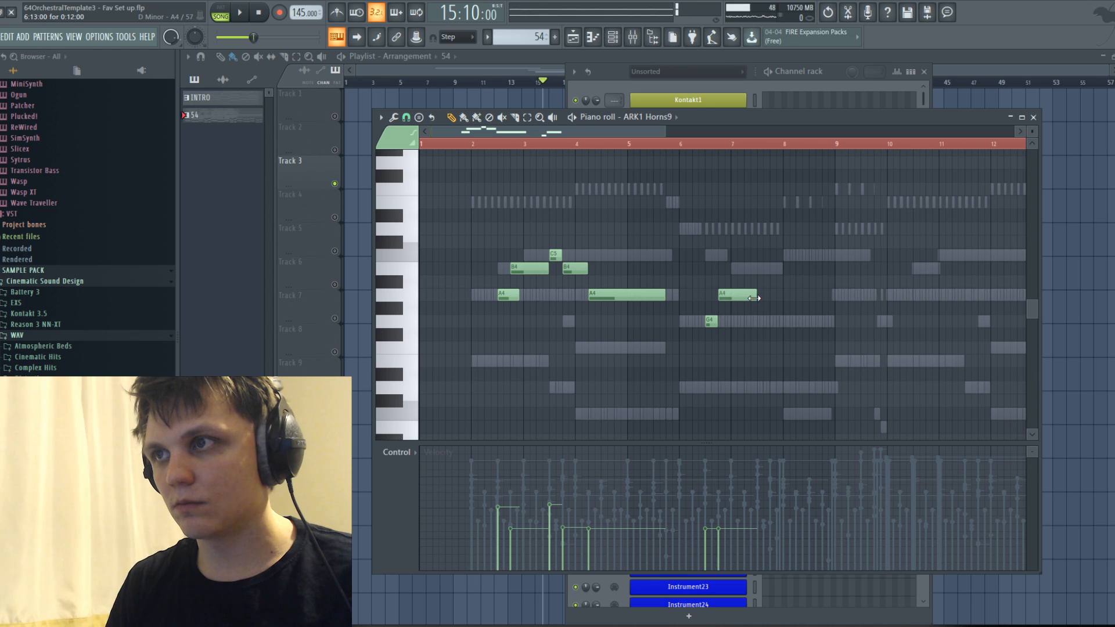
{"action": "left_click_drag", "start_coordinate": [736, 293], "coordinate": [736, 268]}
{"action": "key", "text": "space"}
{"action": "left_click", "coordinate": [699, 144]}
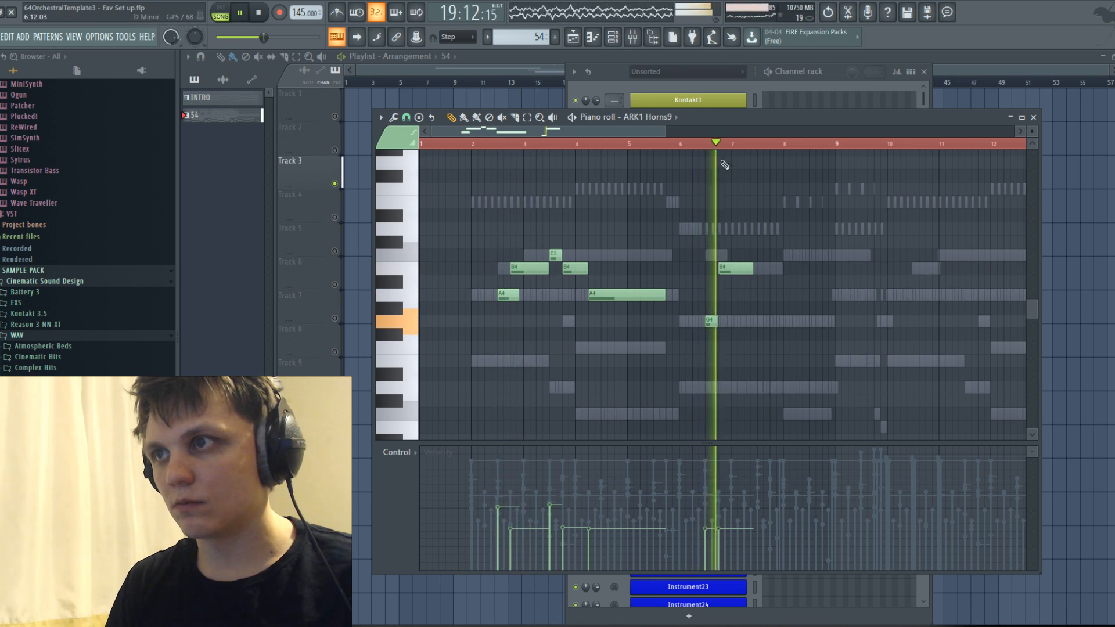
{"action": "left_click_drag", "start_coordinate": [752, 269], "coordinate": [768, 270]}
Continue the answering phrase with a short C5 and a B4 starting at 7:13:00 and lasting 0:09:00.
{"action": "key", "text": "space"}
{"action": "scroll", "coordinate": [755, 269], "scroll_direction": "up", "scroll_amount": 4}
{"action": "scroll", "coordinate": [766, 271], "scroll_direction": "down", "scroll_amount": 3}
{"action": "scroll", "coordinate": [766, 273], "scroll_direction": "up", "scroll_amount": 1}
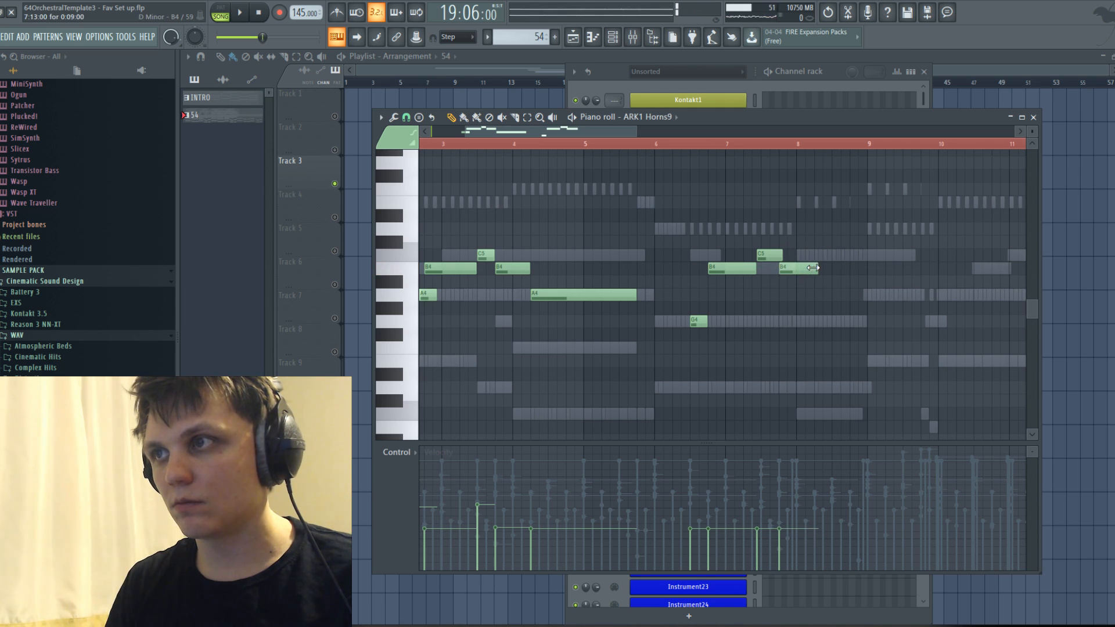
Add a final C5 at 8:05:00 lasting 1:06:00, and raise the G4 at 6:09:00 to C5 while playing the phrase.
{"action": "left_click_drag", "start_coordinate": [821, 287], "coordinate": [831, 250]}
{"action": "key", "text": "space"}
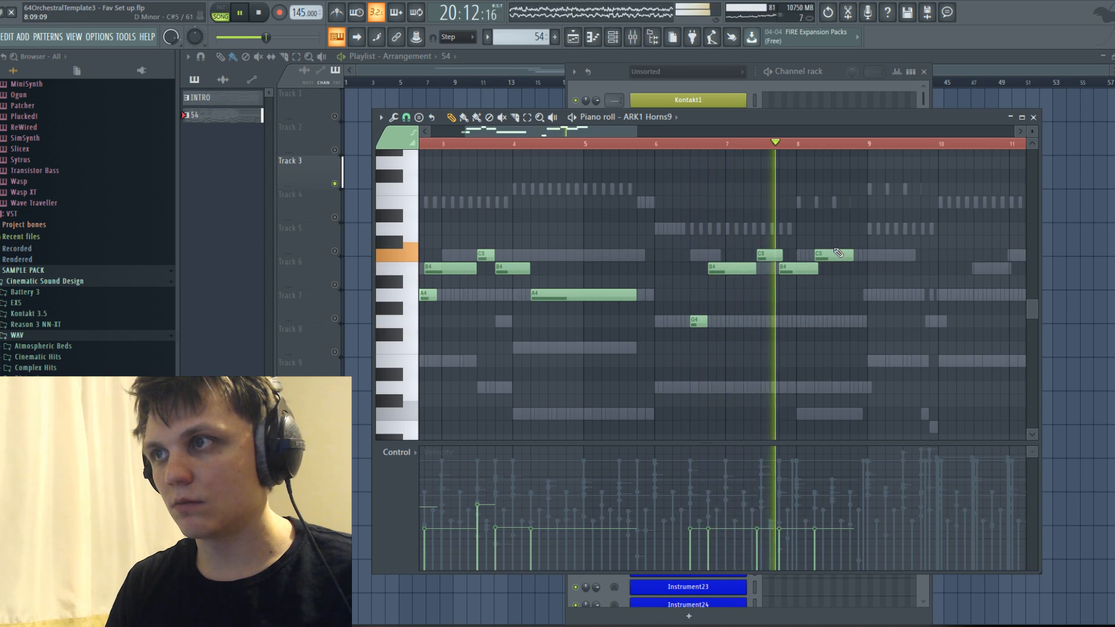
{"action": "left_click_drag", "start_coordinate": [700, 321], "coordinate": [698, 254]}
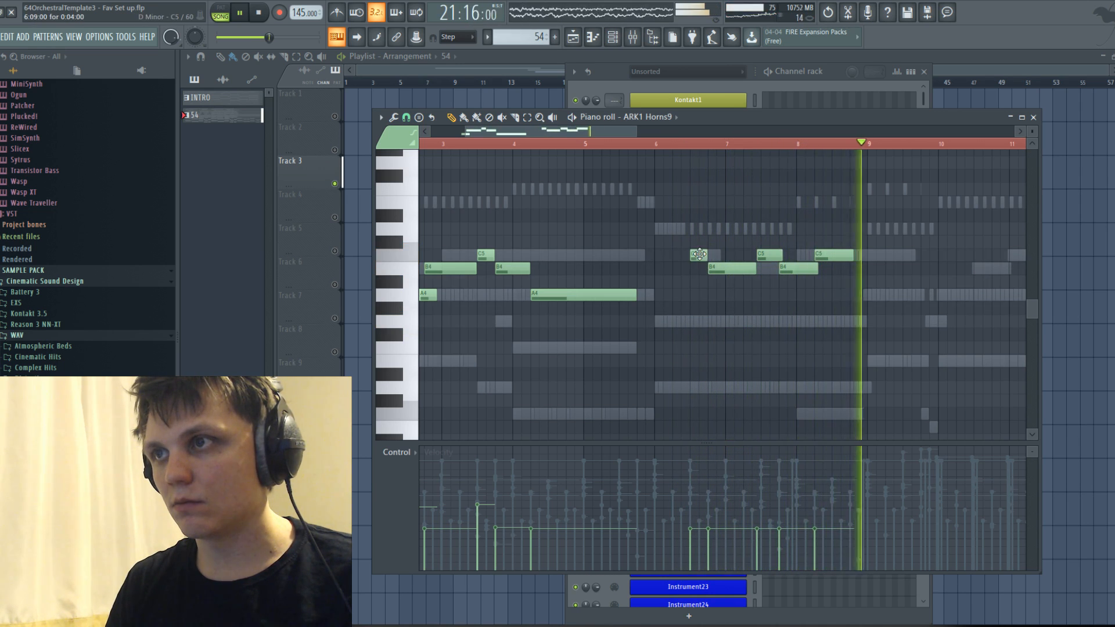
{"action": "left_click_drag", "start_coordinate": [851, 252], "coordinate": [919, 255]}
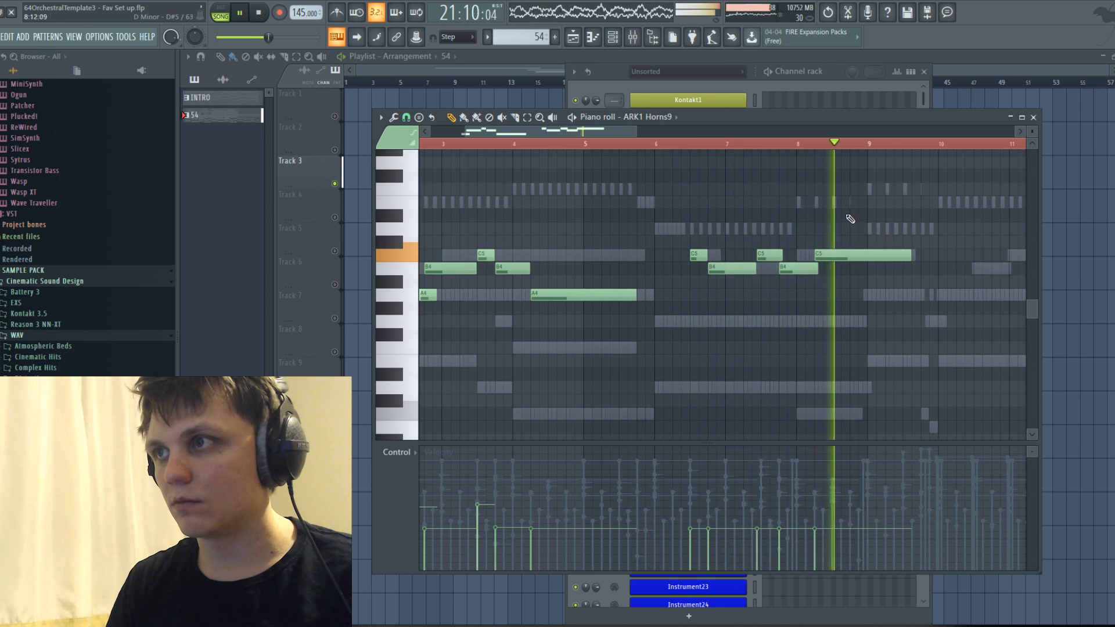
{"action": "scroll", "coordinate": [854, 222], "scroll_direction": "down", "scroll_amount": 2}
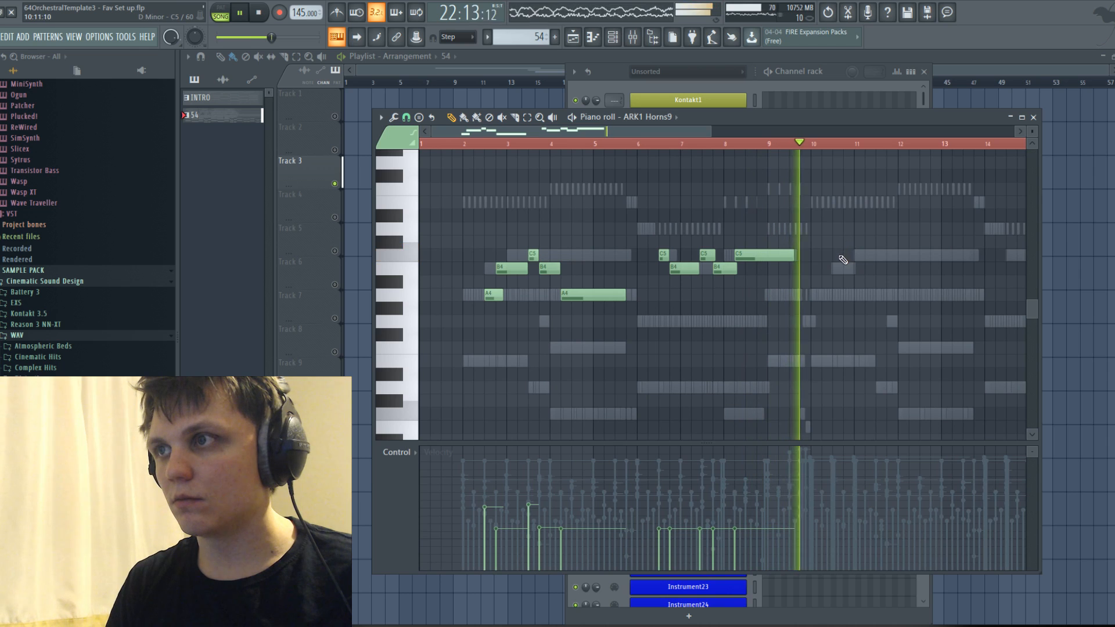
{"action": "key", "text": "space"}
Try to assign the Marcato Short articulation to the selected short horn notes of both phrases.
{"action": "left_click", "coordinate": [404, 130]}
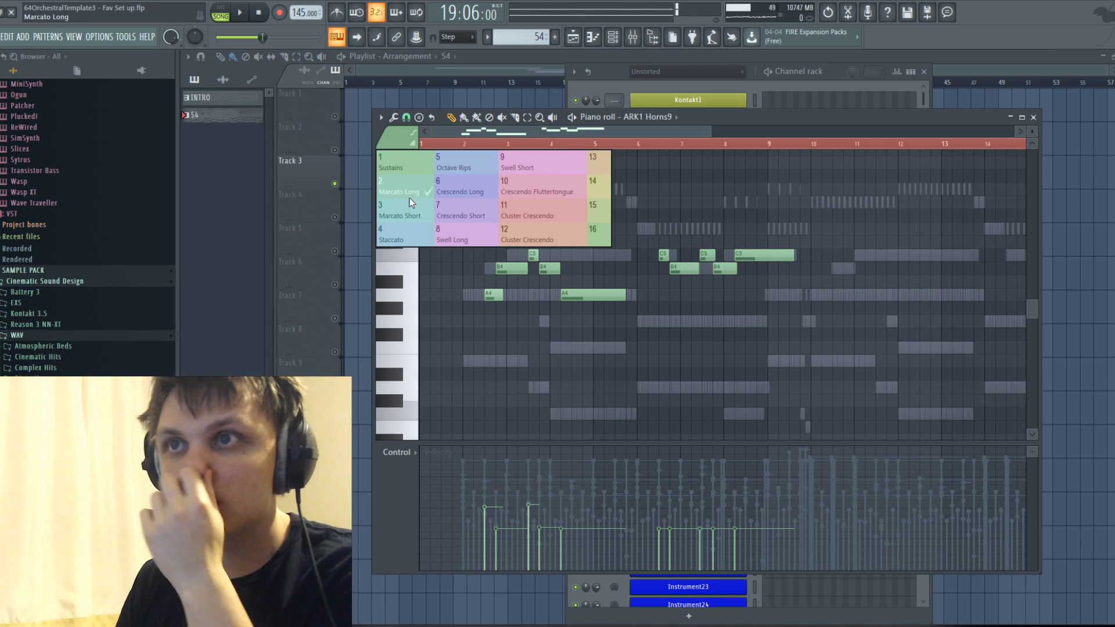
{"action": "scroll", "coordinate": [496, 285], "scroll_direction": "up", "scroll_amount": 3}
{"action": "left_click_drag", "start_coordinate": [581, 237], "coordinate": [644, 288]}
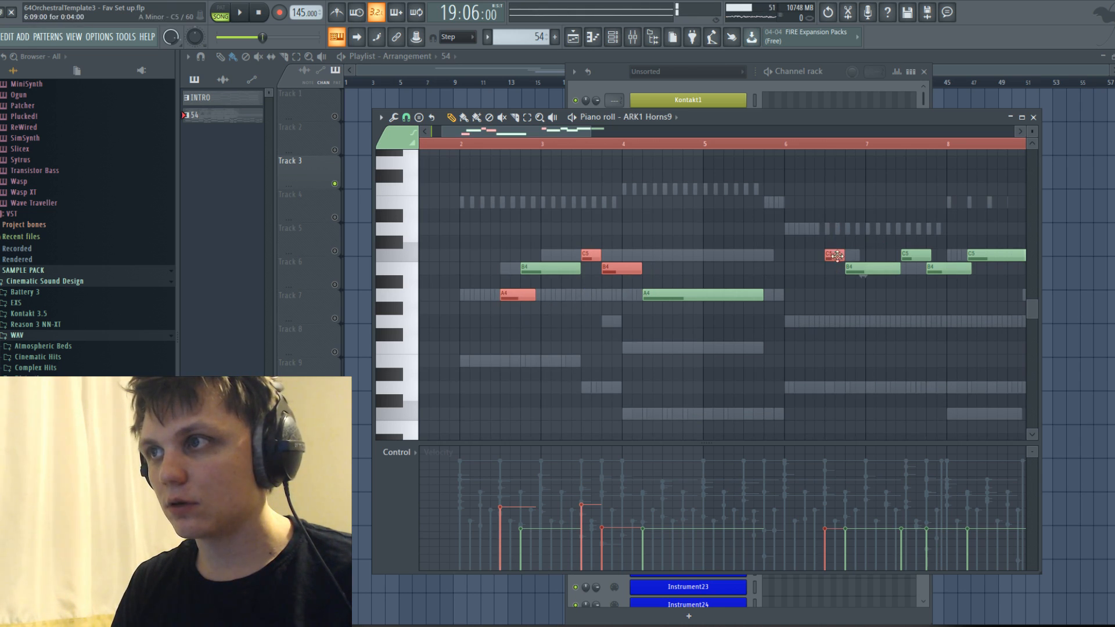
{"action": "left_click", "coordinate": [407, 135]}
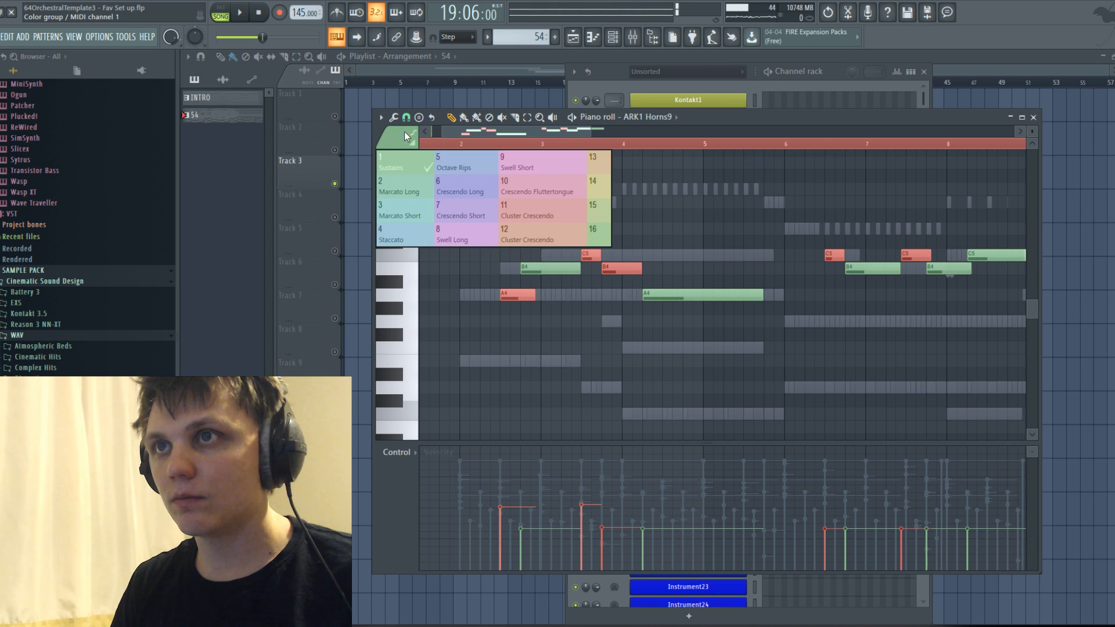
{"action": "left_click", "coordinate": [410, 202]}
{"action": "left_click", "coordinate": [555, 330]}
{"action": "right_click", "coordinate": [554, 331]}
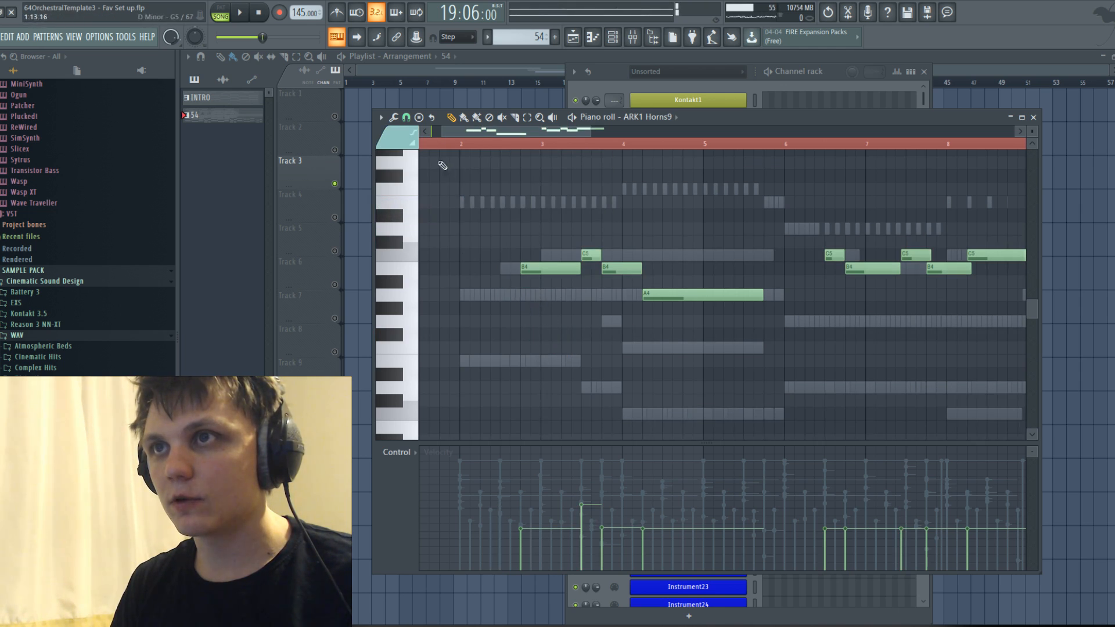
Redraw the opening A4 at 2:09:00 as a brief Marcato Short note and add Marcato Short notes above the short C5 and B4 in bar 3.
{"action": "left_click", "coordinate": [406, 135]}
{"action": "left_click", "coordinate": [407, 216]}
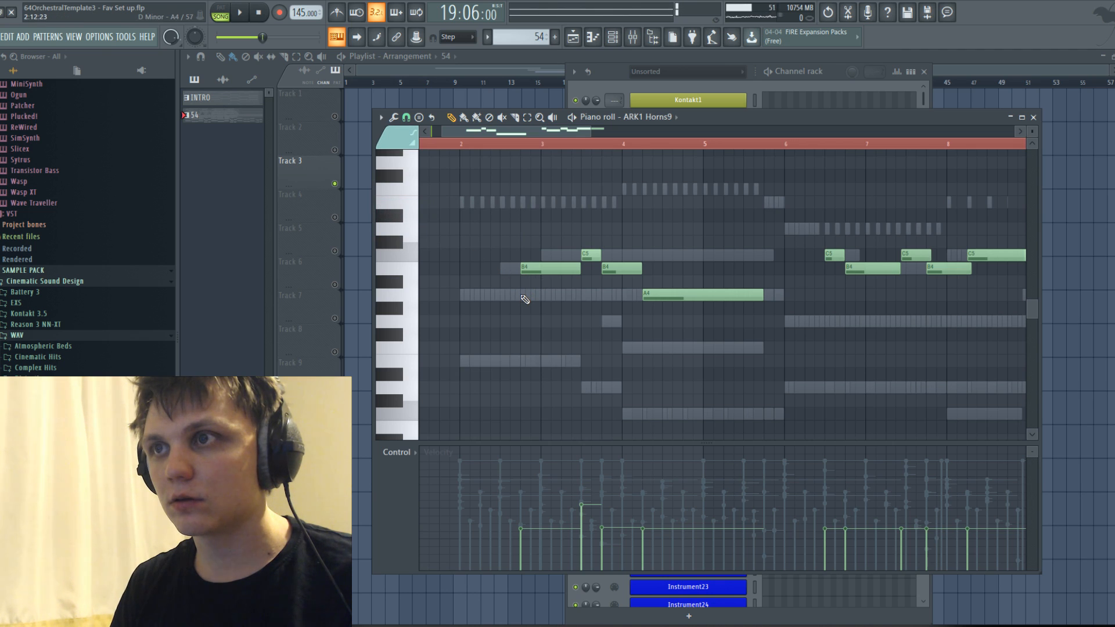
{"action": "left_click", "coordinate": [518, 296]}
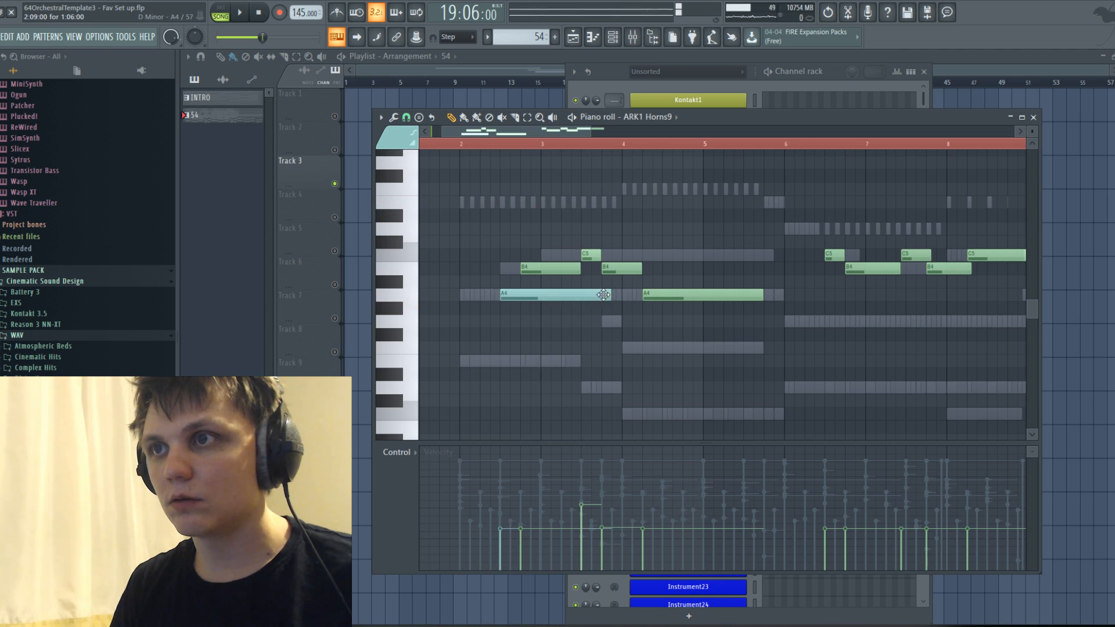
{"action": "left_click", "coordinate": [587, 231]}
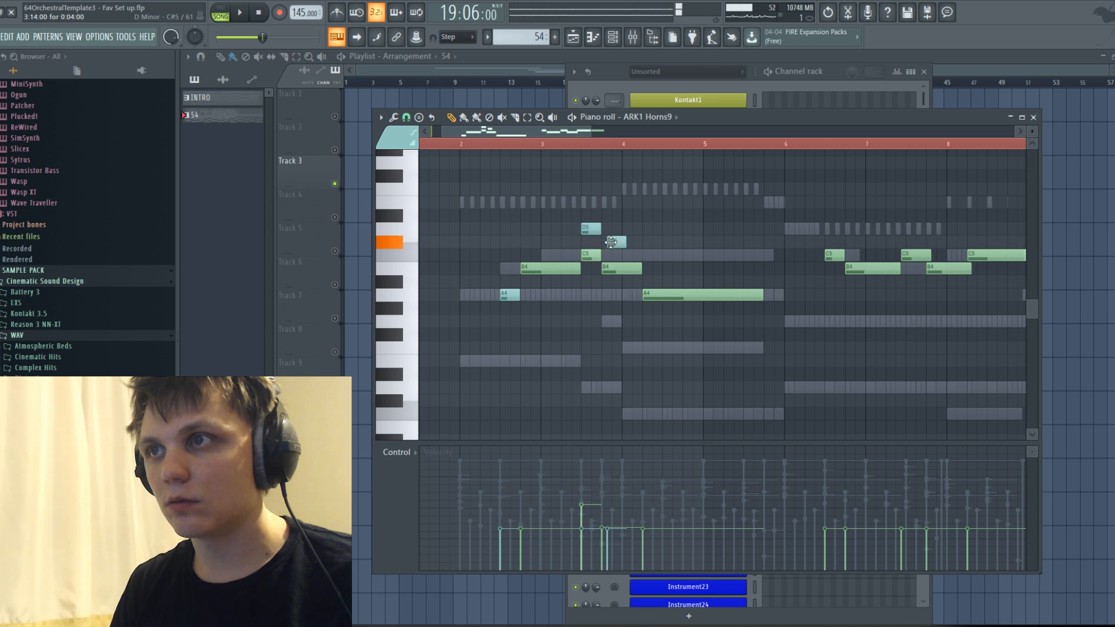
Replace the short C5 and B4 in bar 3 and the answering phrase's two short C5s with Marcato Short notes.
{"action": "left_click_drag", "start_coordinate": [591, 133], "coordinate": [620, 135]}
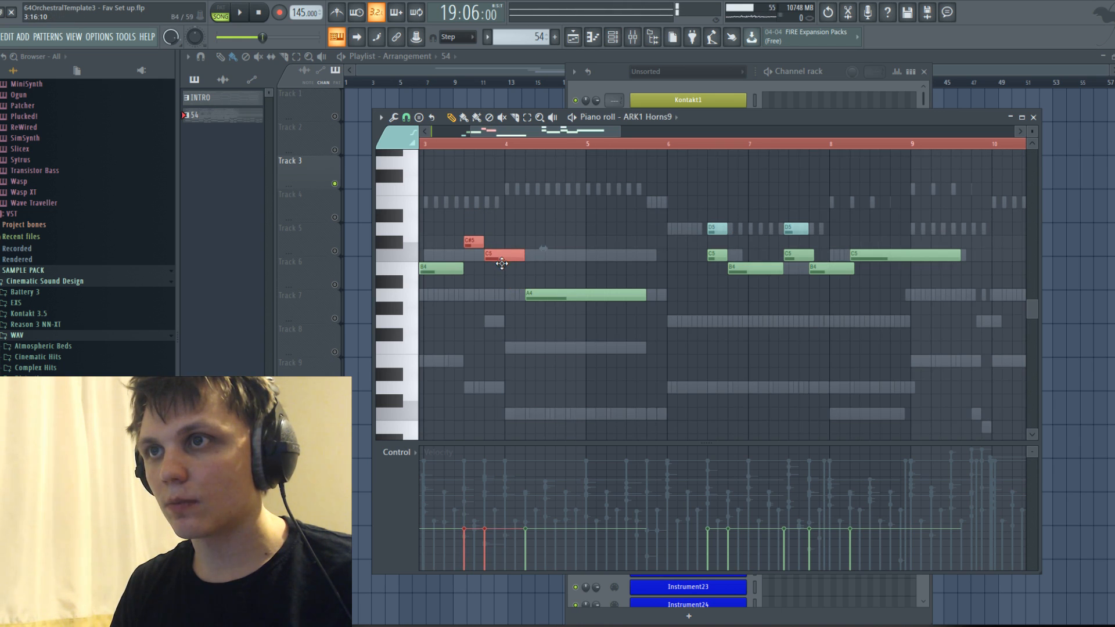
{"action": "left_click_drag", "start_coordinate": [502, 263], "coordinate": [503, 274]}
{"action": "left_click_drag", "start_coordinate": [806, 260], "coordinate": [800, 232]}
{"action": "left_click", "coordinate": [708, 234]}
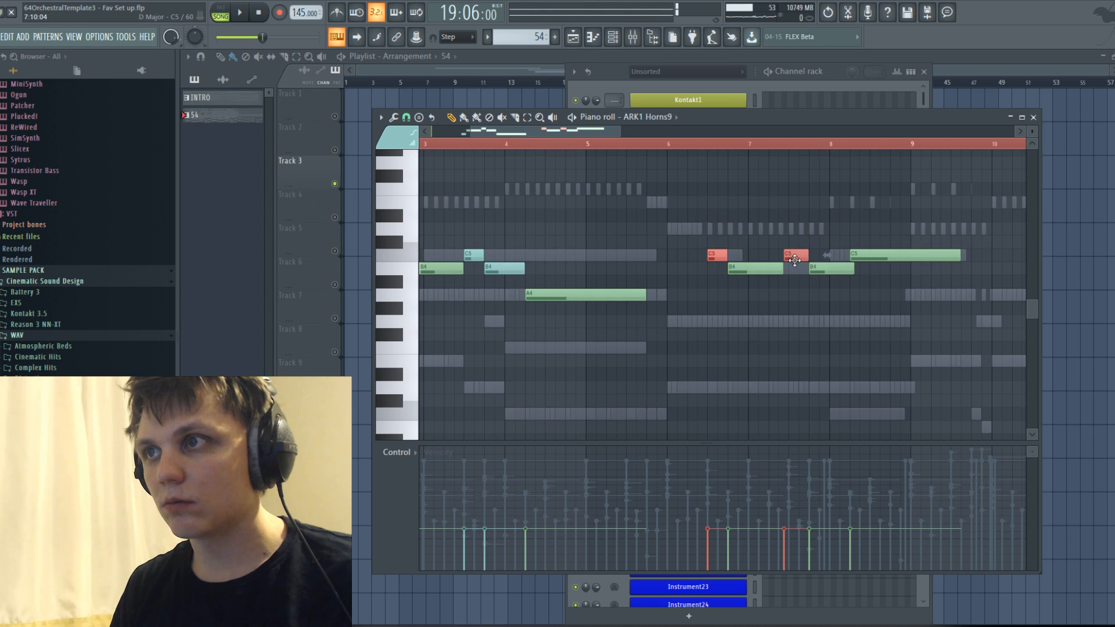
Play the horn passage and raise the velocities of all its notes to one equal, higher level.
{"action": "key", "text": "space"}
{"action": "scroll", "coordinate": [703, 250], "scroll_direction": "down", "scroll_amount": 3}
{"action": "left_click", "coordinate": [486, 144]}
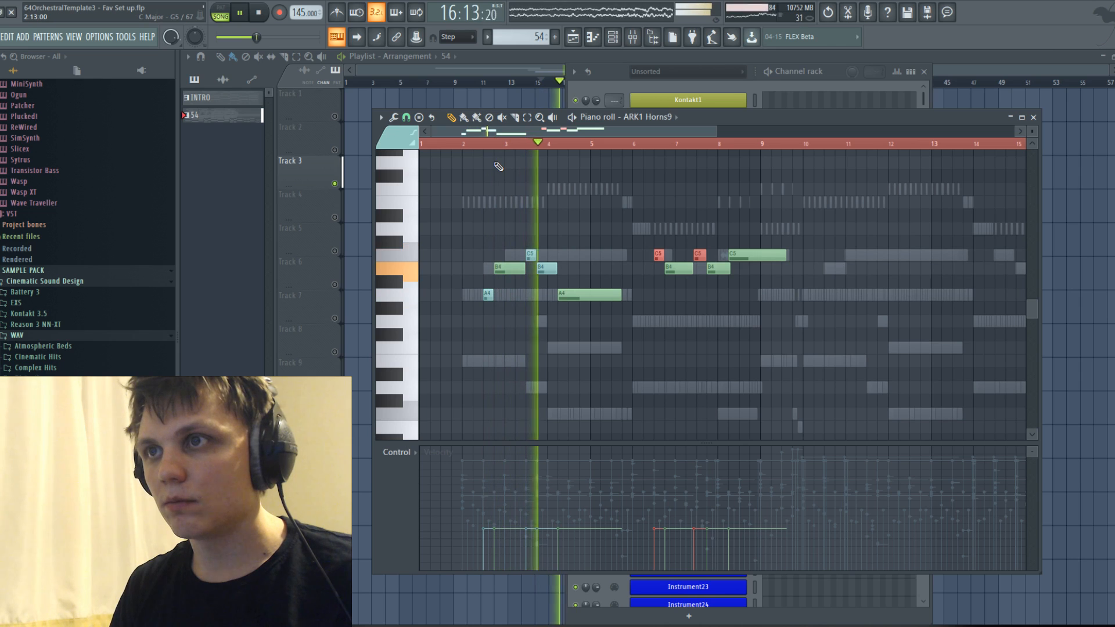
{"action": "key", "text": "space"}
{"action": "left_click_drag", "start_coordinate": [479, 227], "coordinate": [839, 341]}
{"action": "key", "text": "space"}
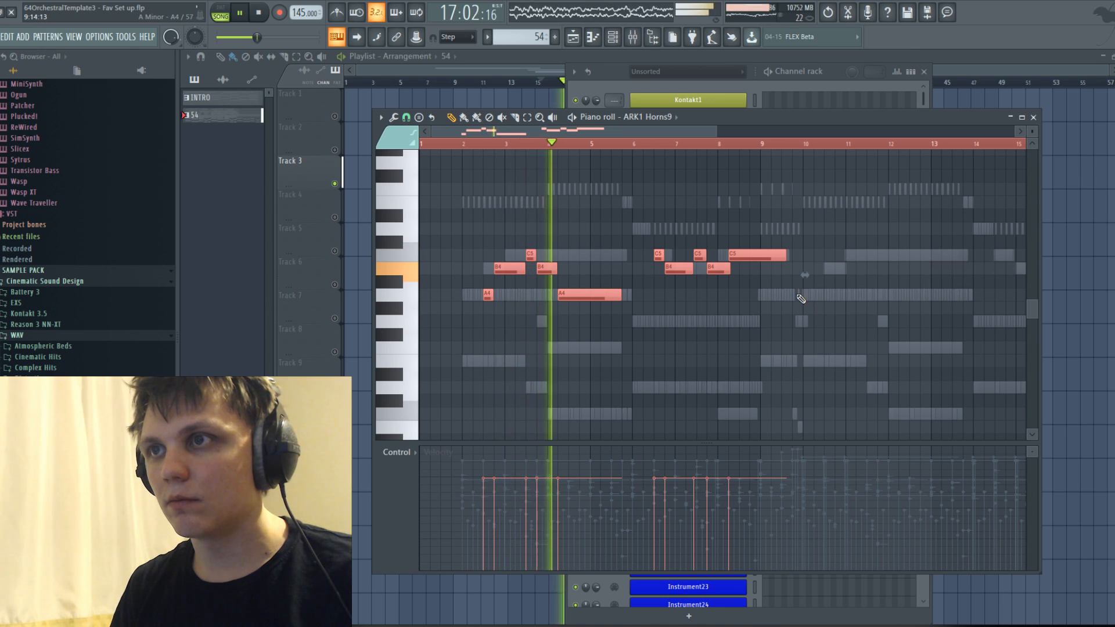
{"action": "left_click", "coordinate": [660, 319]}
{"action": "right_click", "coordinate": [660, 318]}
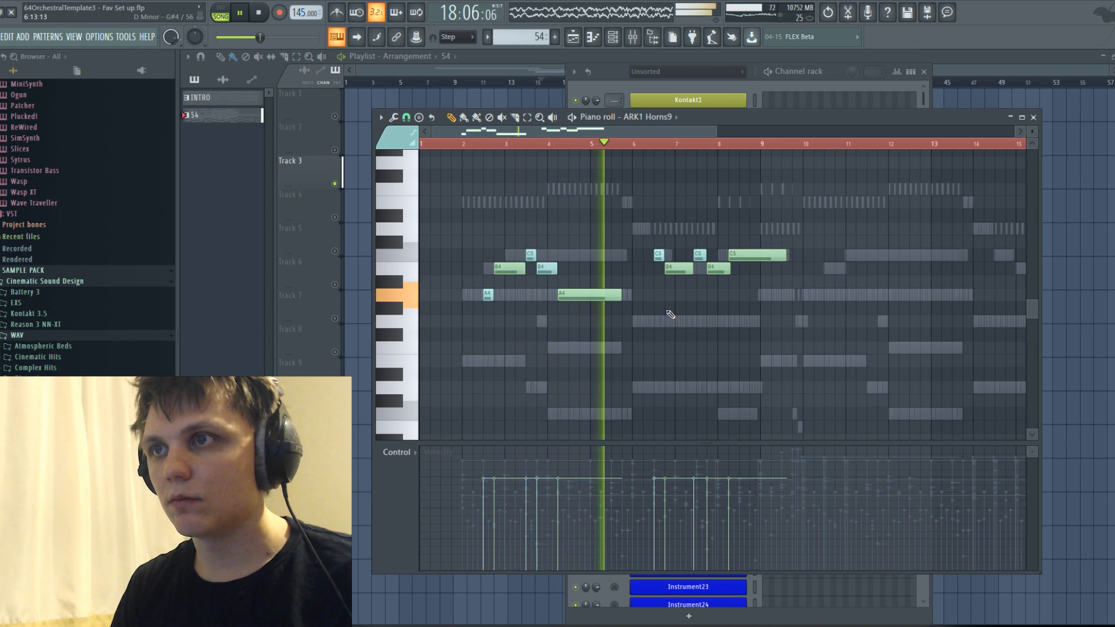
Open the ARK1 Horns9 channel and show its Dynamics controller events in the piano roll.
{"action": "left_click", "coordinate": [734, 87]}
{"action": "key", "text": "space"}
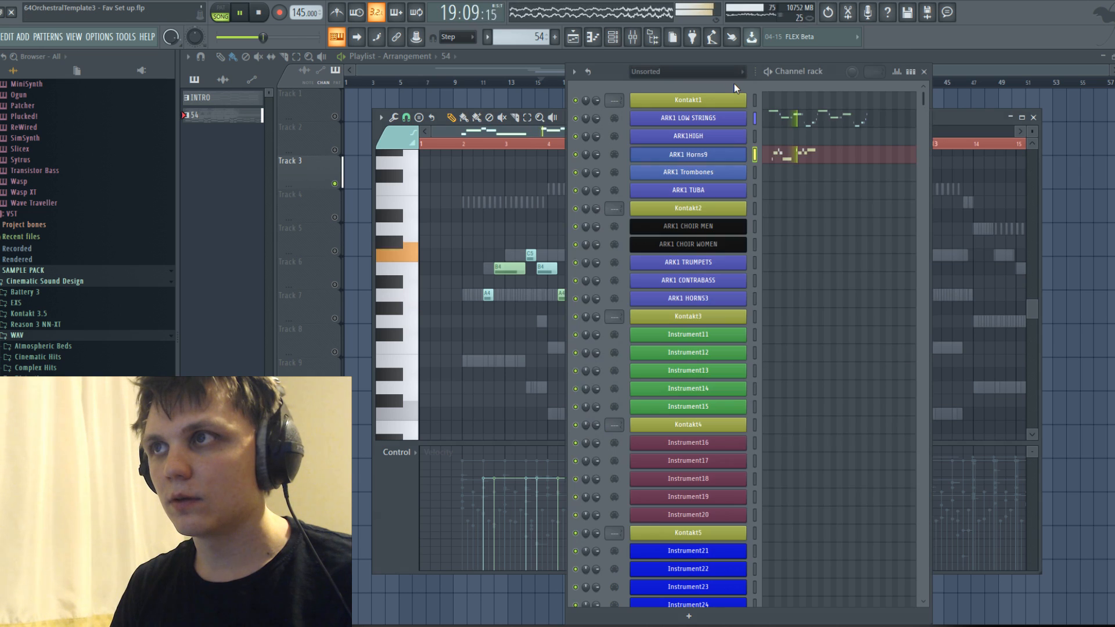
{"action": "left_click", "coordinate": [693, 157]}
{"action": "key", "text": "space"}
{"action": "key", "text": "space"}
{"action": "right_click", "coordinate": [684, 332]}
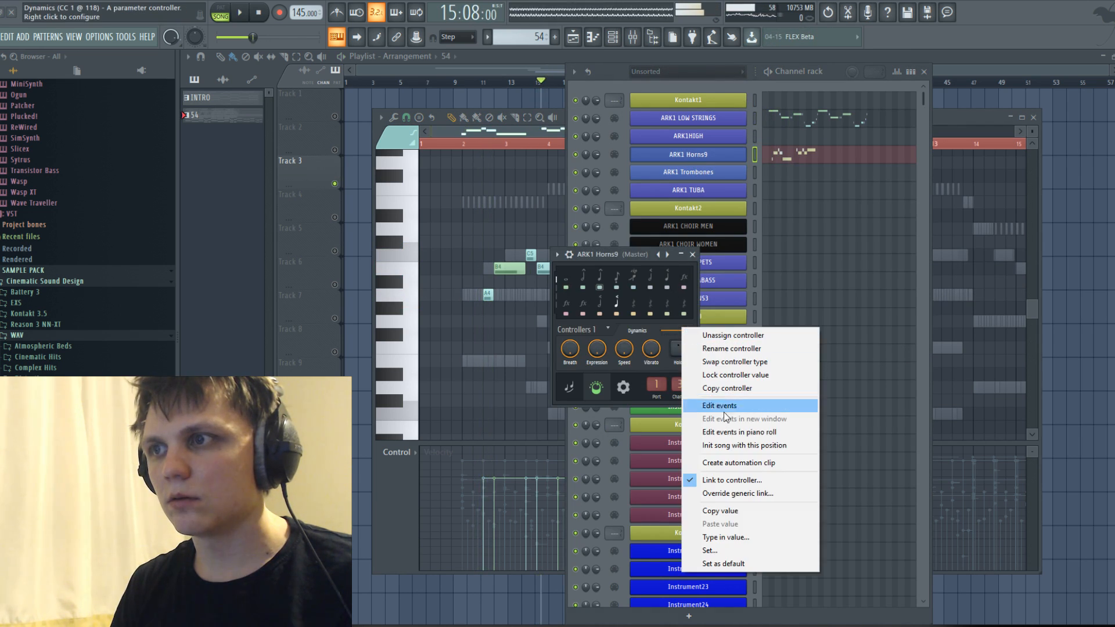
{"action": "left_click", "coordinate": [726, 430]}
{"action": "key", "text": "space"}
Draw a Dynamics swell under the first horn phrase, rising from bar 2, peaking in bar 3 and easing off in bar 4.
{"action": "key", "text": "space"}
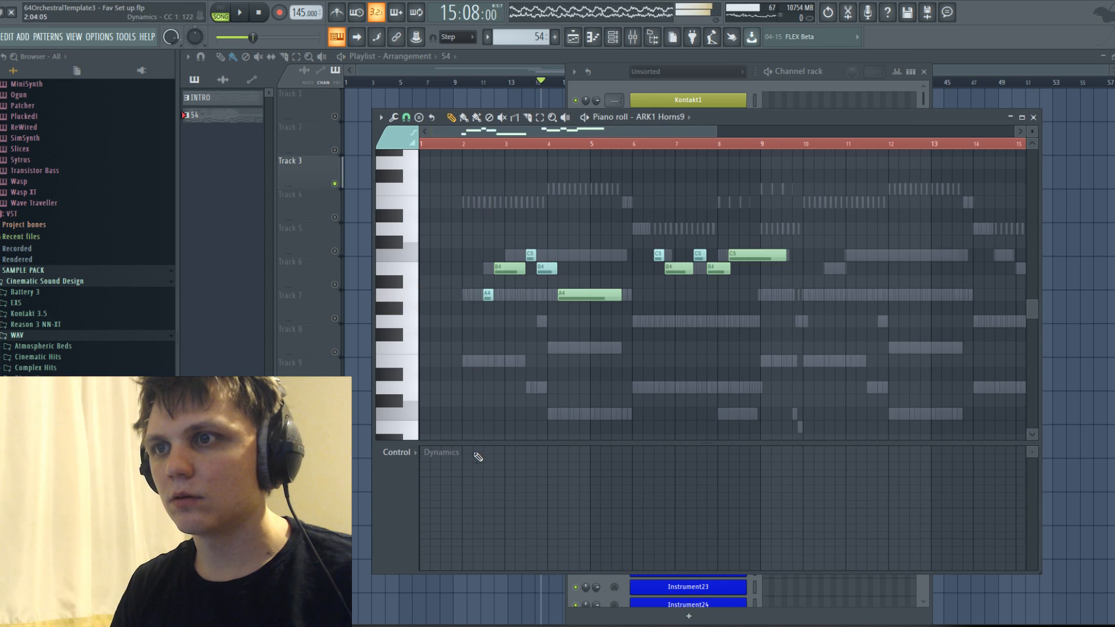
{"action": "left_click_drag", "start_coordinate": [483, 497], "coordinate": [571, 475]}
{"action": "key", "text": "space"}
{"action": "key", "text": "space"}
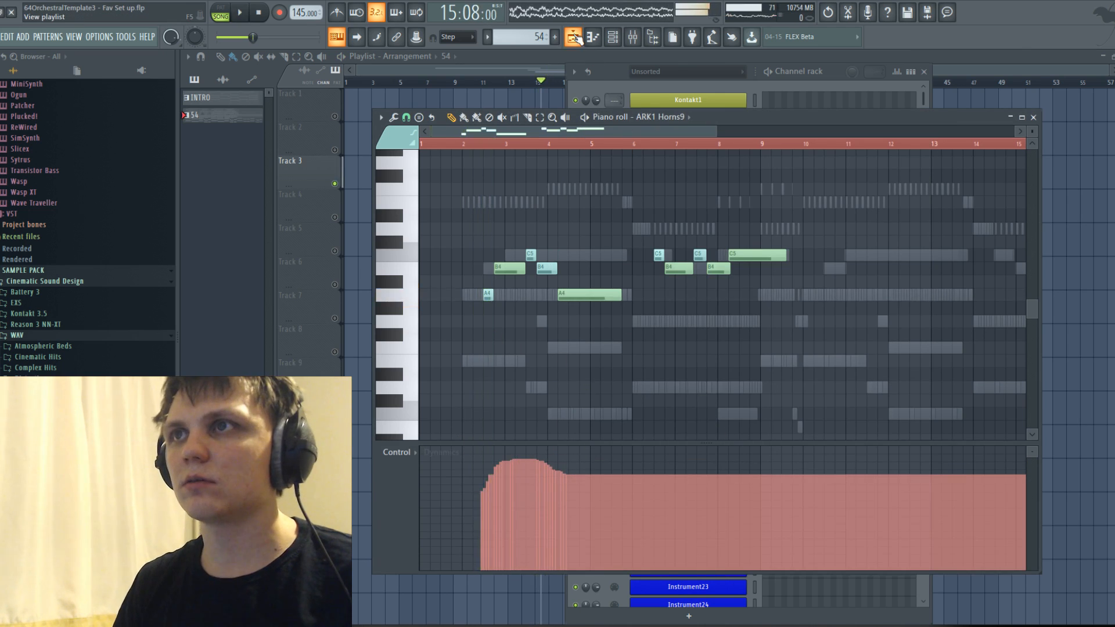
Solo the horns' mixer track 3 and start playback.
{"action": "left_click", "coordinate": [575, 39]}
{"action": "left_click", "coordinate": [612, 38]}
{"action": "key", "text": "F9"}
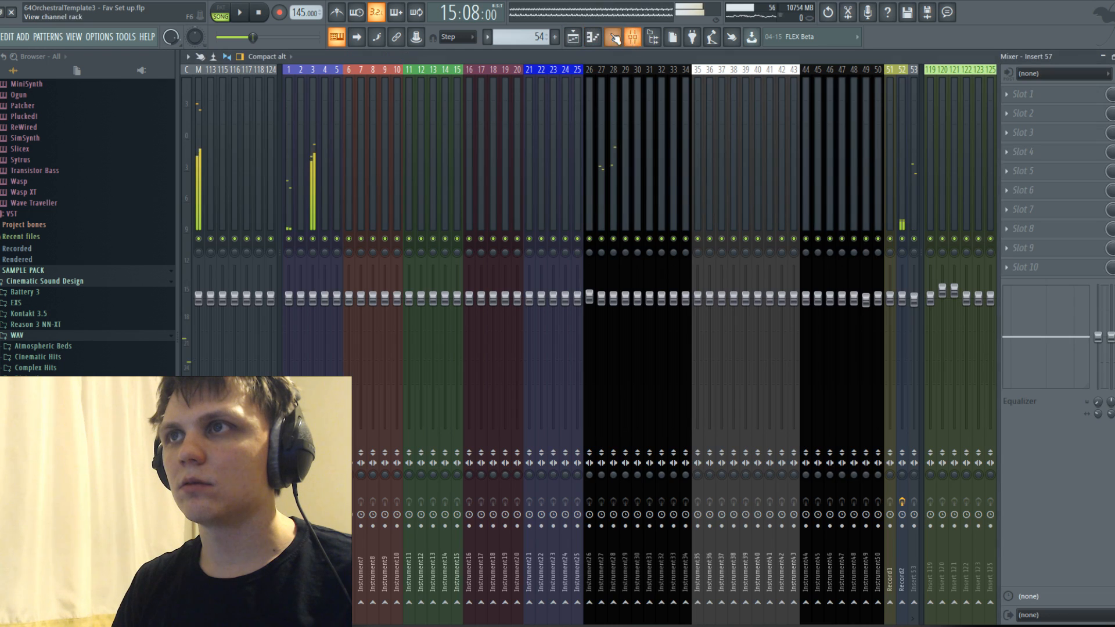
{"action": "right_click", "coordinate": [312, 245]}
{"action": "right_click", "coordinate": [313, 239]}
{"action": "key", "text": "space"}
Paint a second Dynamics swell under the answering phrase, rising from bar 6, peaking near bar 8 and falling through bar 9.
{"action": "left_click", "coordinate": [592, 39]}
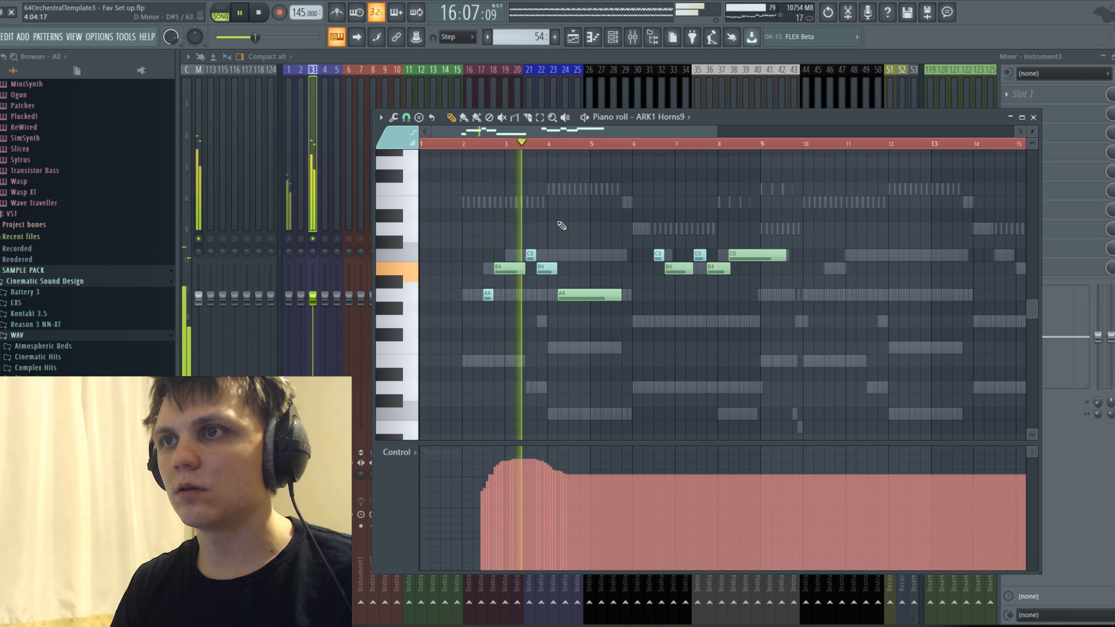
{"action": "left_click", "coordinate": [464, 118]}
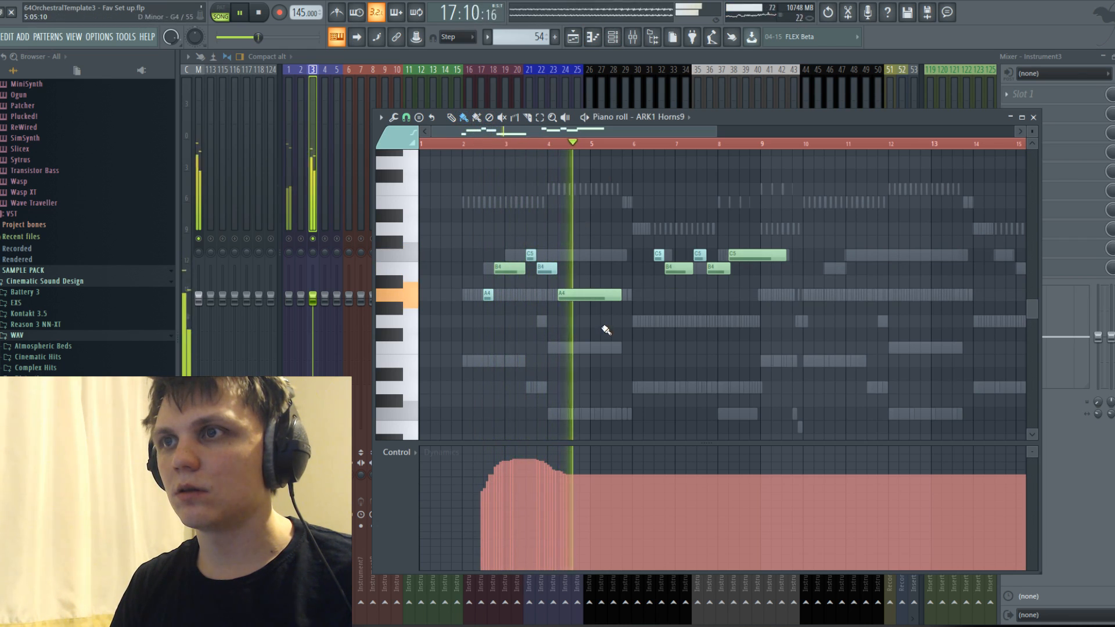
{"action": "mouse_move", "coordinate": [649, 492]}
{"action": "left_mouse_down"}
{"action": "mouse_move", "coordinate": [730, 463]}
{"action": "mouse_move", "coordinate": [791, 493]}
{"action": "left_mouse_up"}
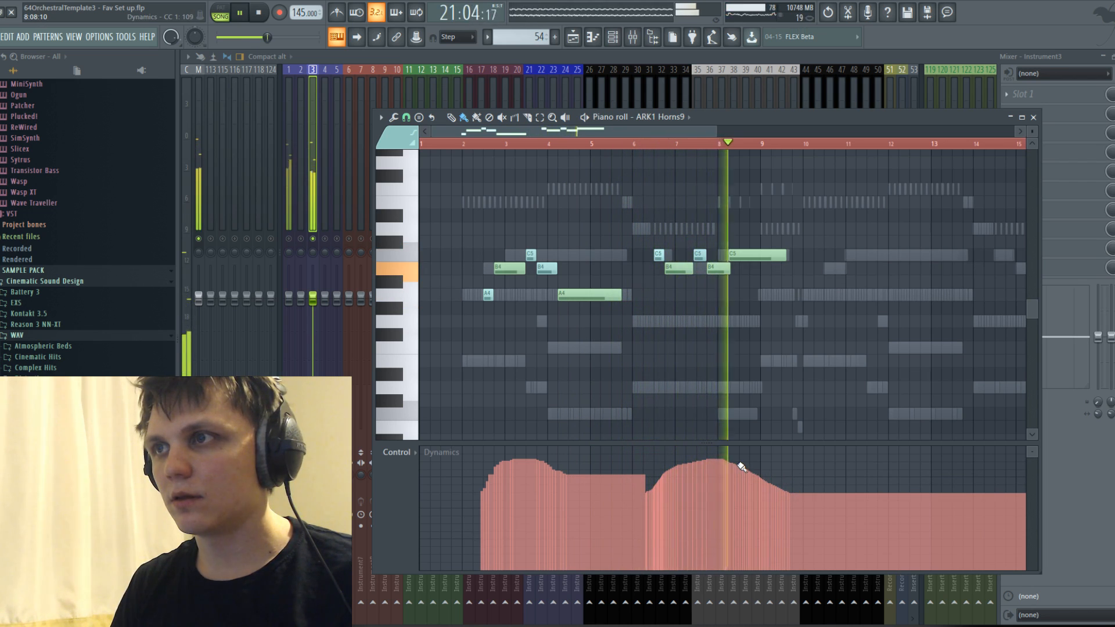
{"action": "key", "text": "space"}
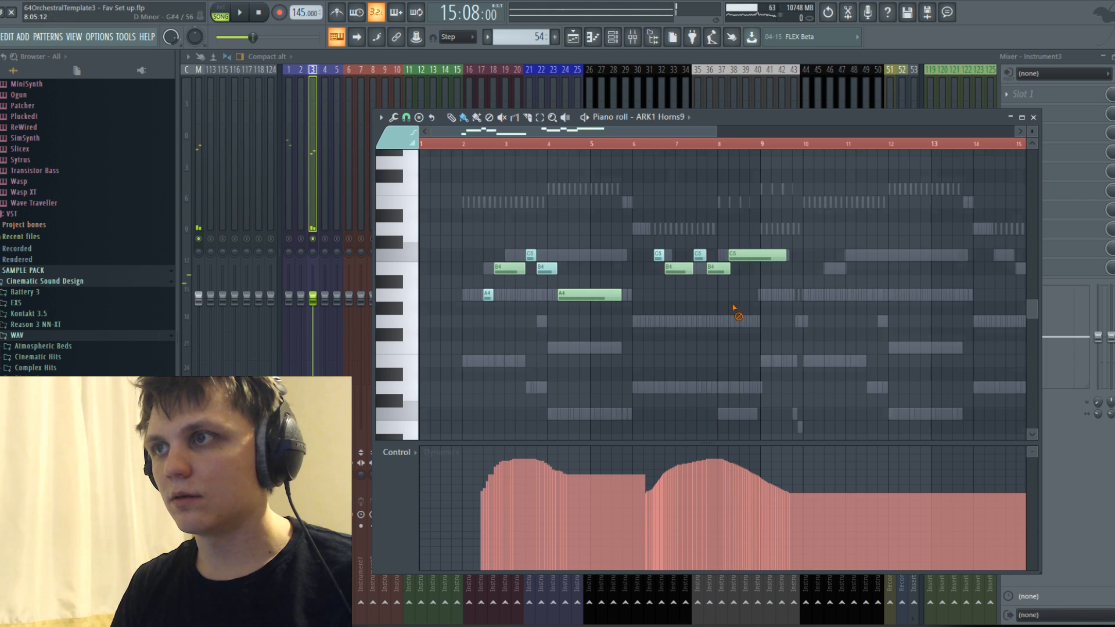
Lower the final C5 to A4, extend the B4 before it to bar 9, and move and shorten the A4 to start there.
{"action": "left_click_drag", "start_coordinate": [760, 253], "coordinate": [762, 298]}
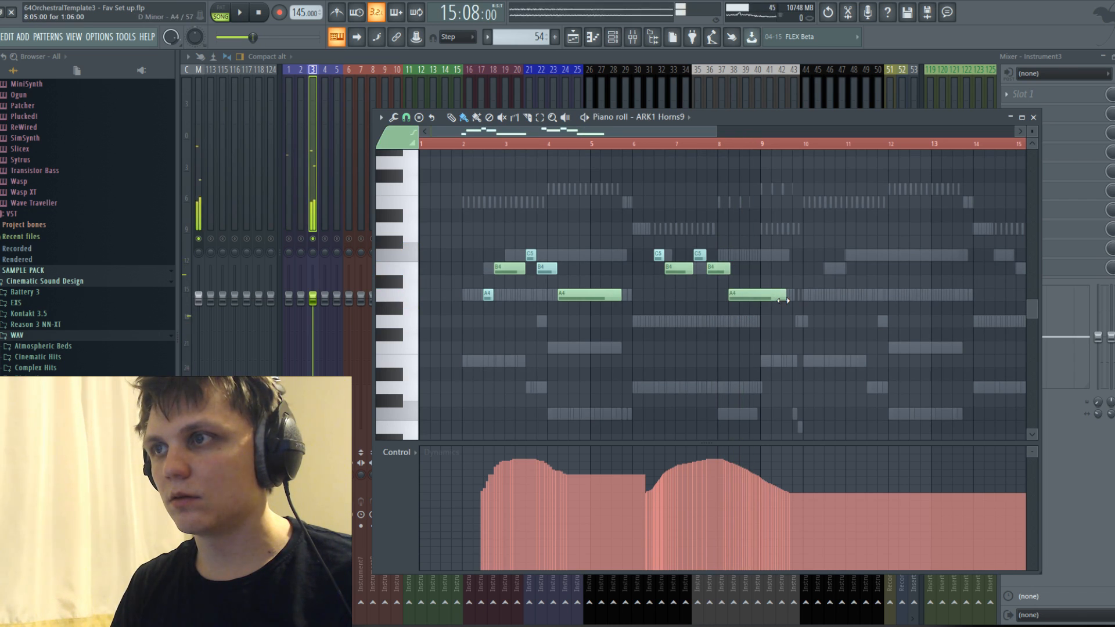
{"action": "key", "text": "space"}
{"action": "right_click", "coordinate": [783, 300]}
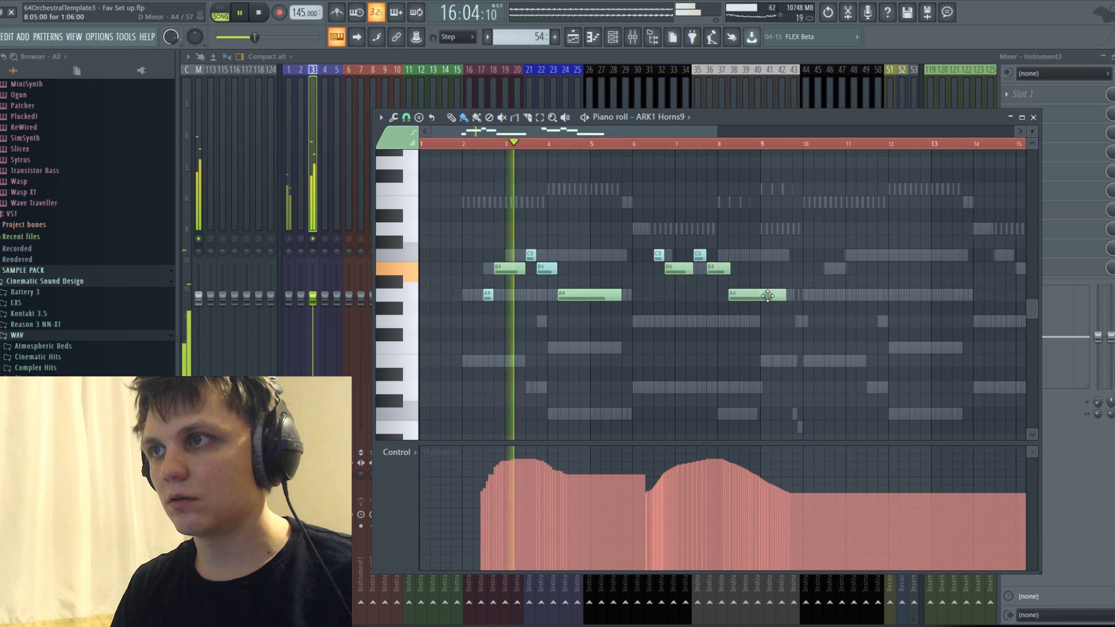
{"action": "left_click_drag", "start_coordinate": [730, 267], "coordinate": [759, 267]}
{"action": "left_click", "coordinate": [767, 296]}
{"action": "left_click_drag", "start_coordinate": [812, 296], "coordinate": [795, 296]}
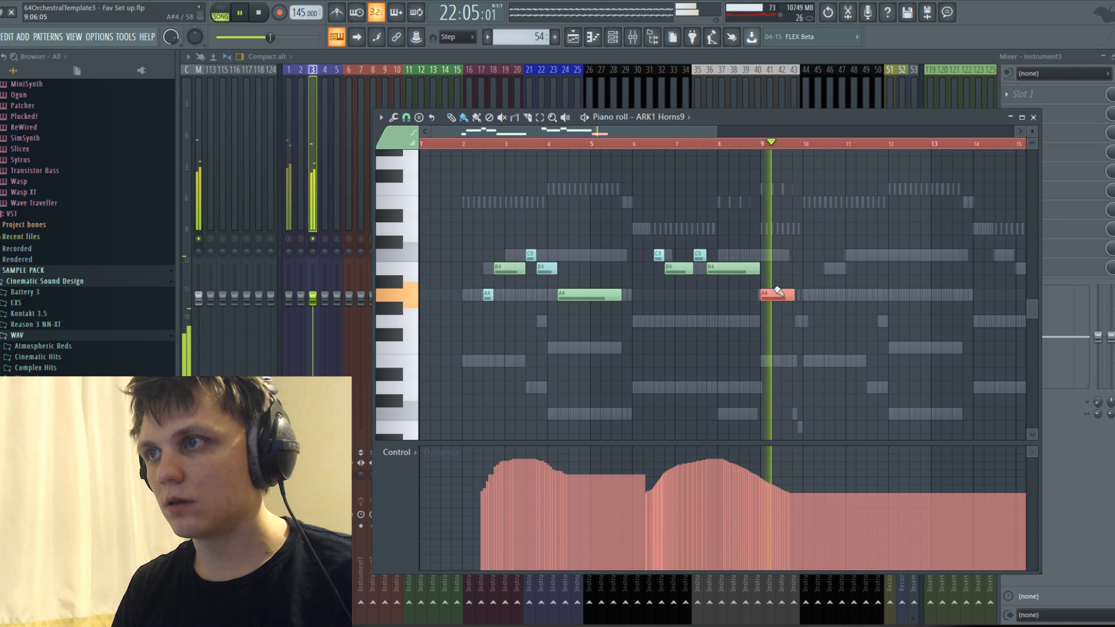
Raise the answering phrase's final A4 in bar 9 to C5 and play the ending from bar 8.
{"action": "scroll", "coordinate": [756, 268], "scroll_direction": "down", "scroll_amount": 1}
{"action": "scroll", "coordinate": [756, 268], "scroll_direction": "down", "scroll_amount": 1}
{"action": "key", "text": "space"}
{"action": "left_click_drag", "start_coordinate": [726, 251], "coordinate": [723, 251]}
{"action": "key", "text": "space"}
{"action": "left_click", "coordinate": [695, 144]}
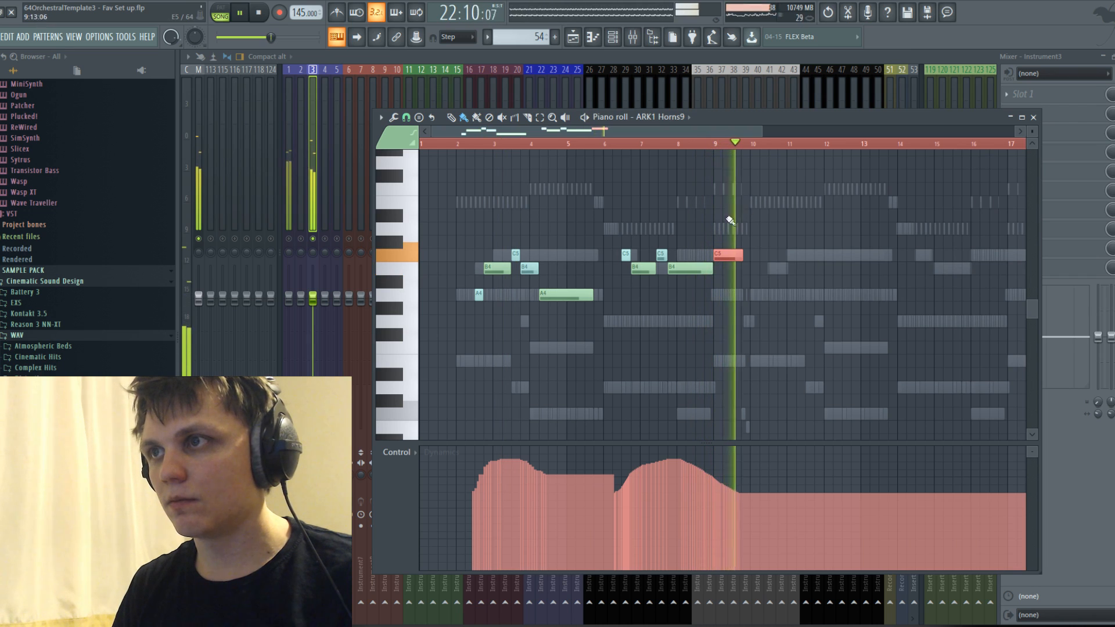
{"action": "key", "text": "space"}
Duplicate both horn phrases and position the copy so that its first B4 starts at 10:09:00, playing the transition.
{"action": "left_click_drag", "start_coordinate": [455, 216], "coordinate": [846, 350]}
{"action": "key", "text": "ctrl+b"}
{"action": "left_click_drag", "start_coordinate": [886, 300], "coordinate": [857, 295]}
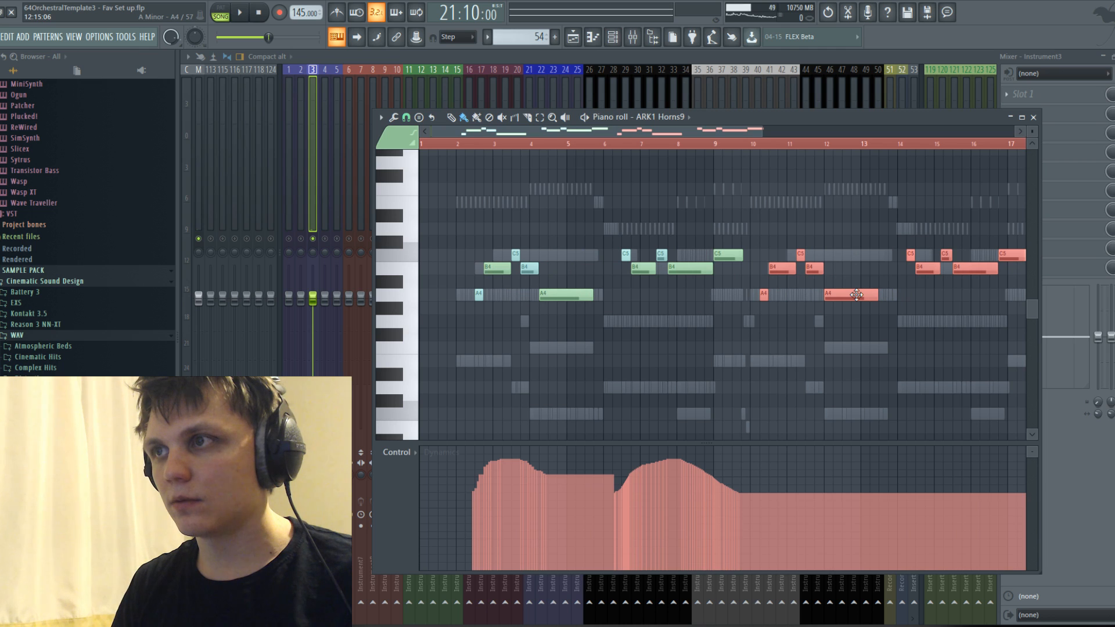
{"action": "scroll", "coordinate": [792, 271], "scroll_direction": "up", "scroll_amount": 3}
{"action": "key", "text": "space"}
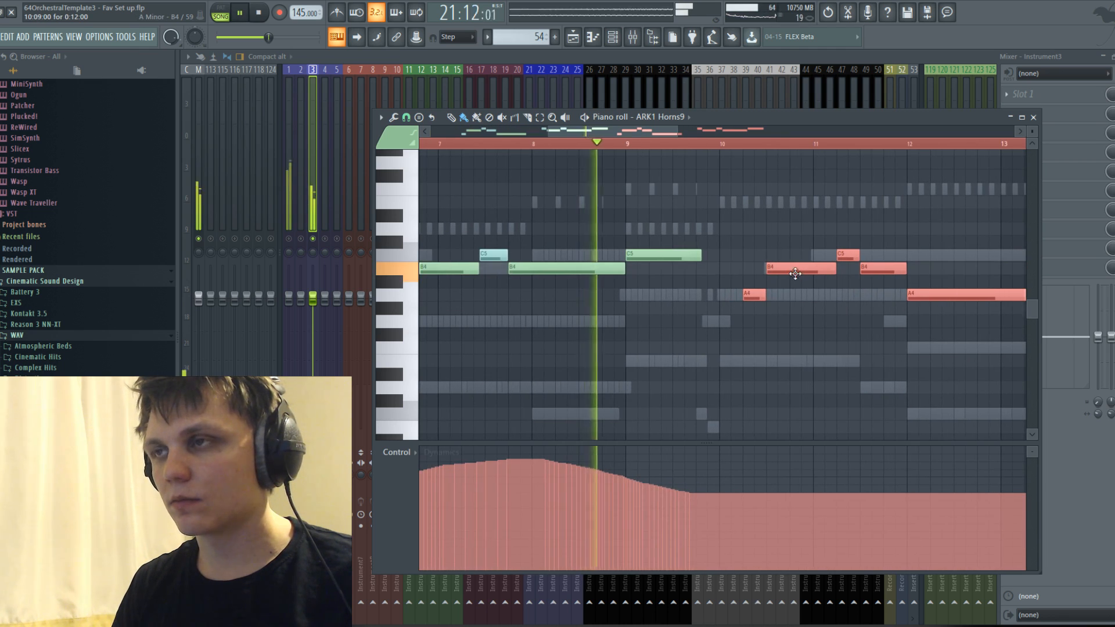
Paint two Dynamics swells under the duplicated horn phrases from bar 10 to bar 17.
{"action": "scroll", "coordinate": [794, 271], "scroll_direction": "down", "scroll_amount": 3}
{"action": "key", "text": "space"}
{"action": "mouse_move", "coordinate": [772, 490]}
{"action": "left_mouse_down"}
{"action": "mouse_move", "coordinate": [908, 486]}
{"action": "mouse_move", "coordinate": [931, 501]}
{"action": "mouse_move", "coordinate": [959, 468]}
{"action": "mouse_move", "coordinate": [1003, 488]}
{"action": "left_mouse_up"}
{"action": "scroll", "coordinate": [929, 488], "scroll_direction": "down", "scroll_amount": 1}
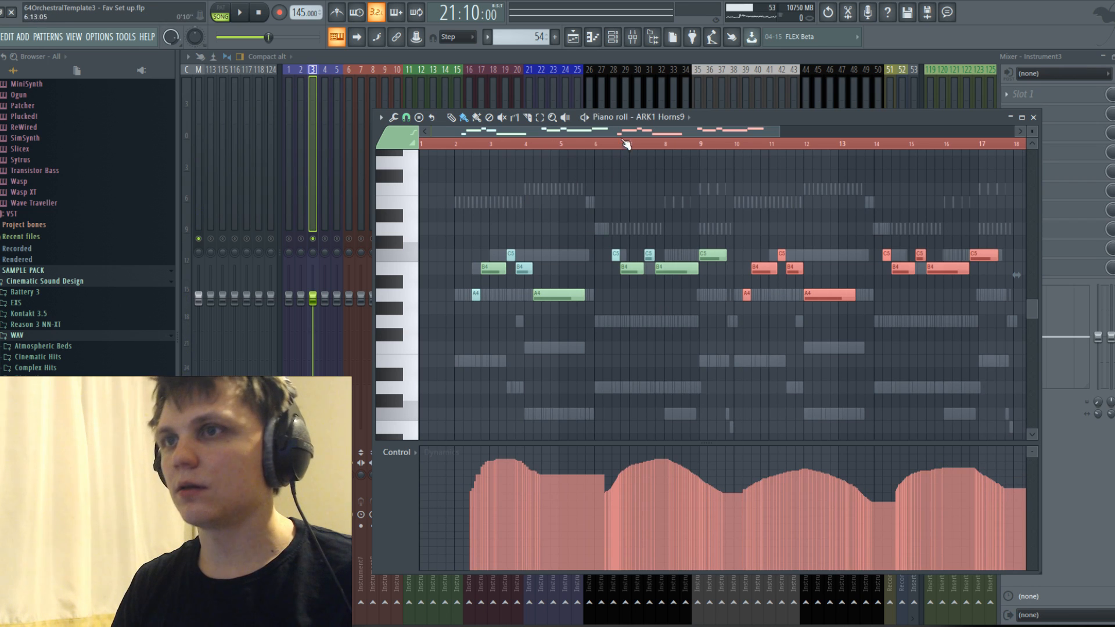
Unsolo mixer track 3, lower its fader during playback of the full mix, and return to the piano roll.
{"action": "left_click", "coordinate": [634, 36]}
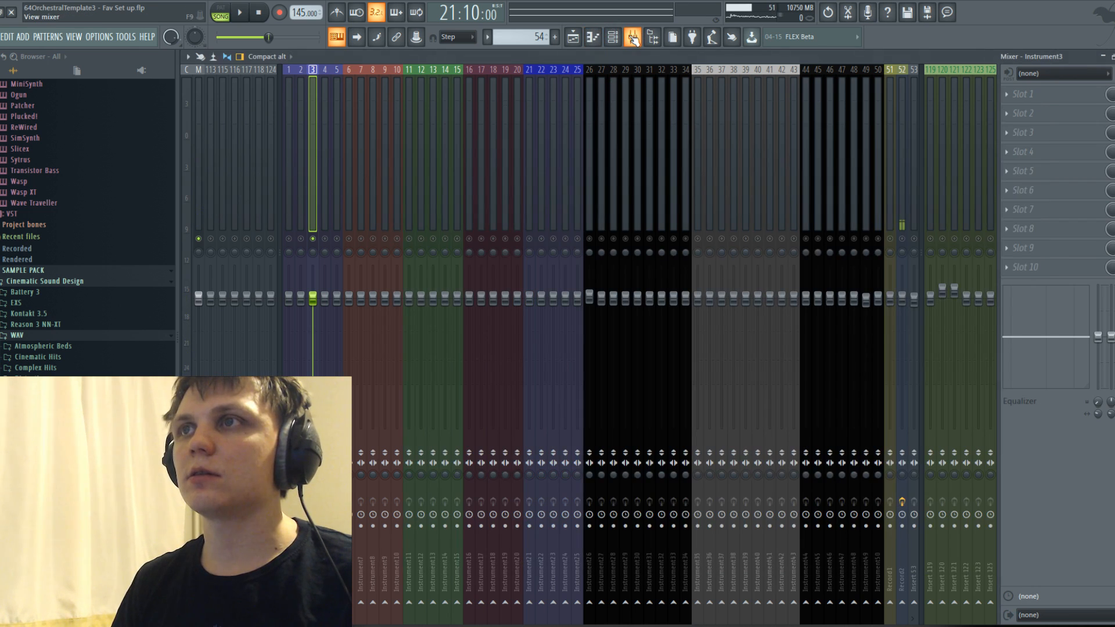
{"action": "right_click", "coordinate": [314, 239]}
{"action": "key", "text": "space"}
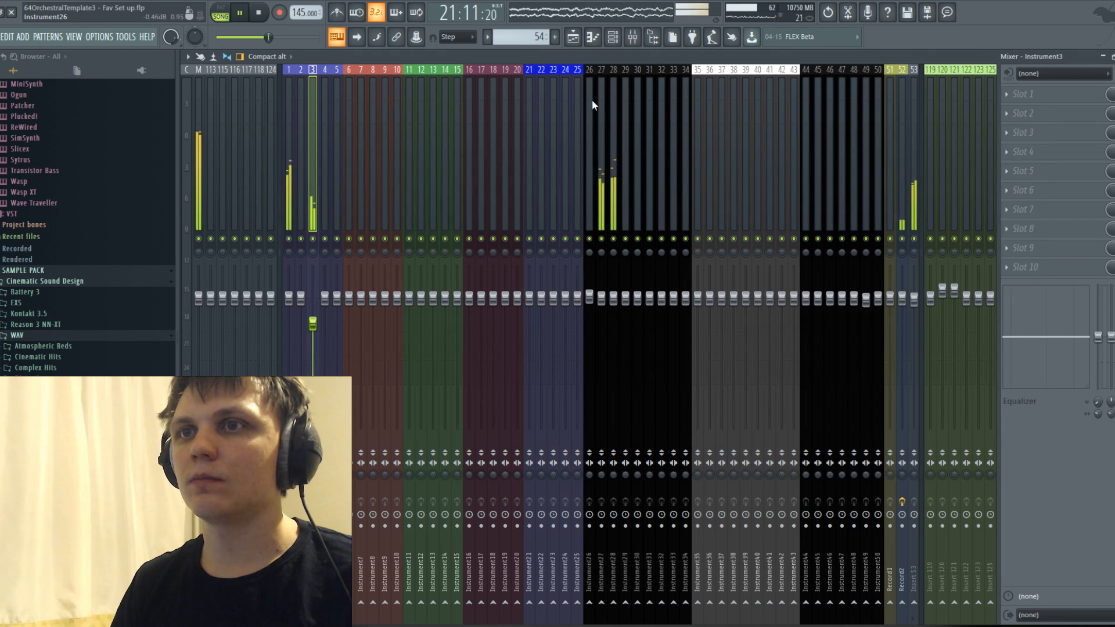
{"action": "left_click", "coordinate": [592, 37]}
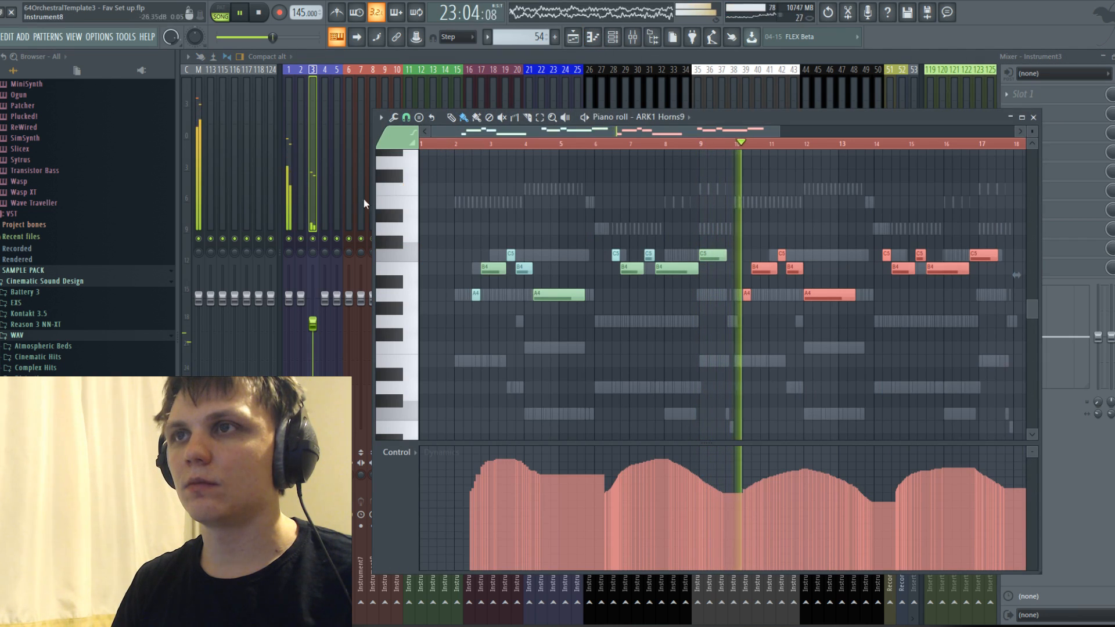
Raise mixer track 3's fader during playback, return to the playlist and stop playback.
{"action": "left_click_drag", "start_coordinate": [314, 326], "coordinate": [314, 315]}
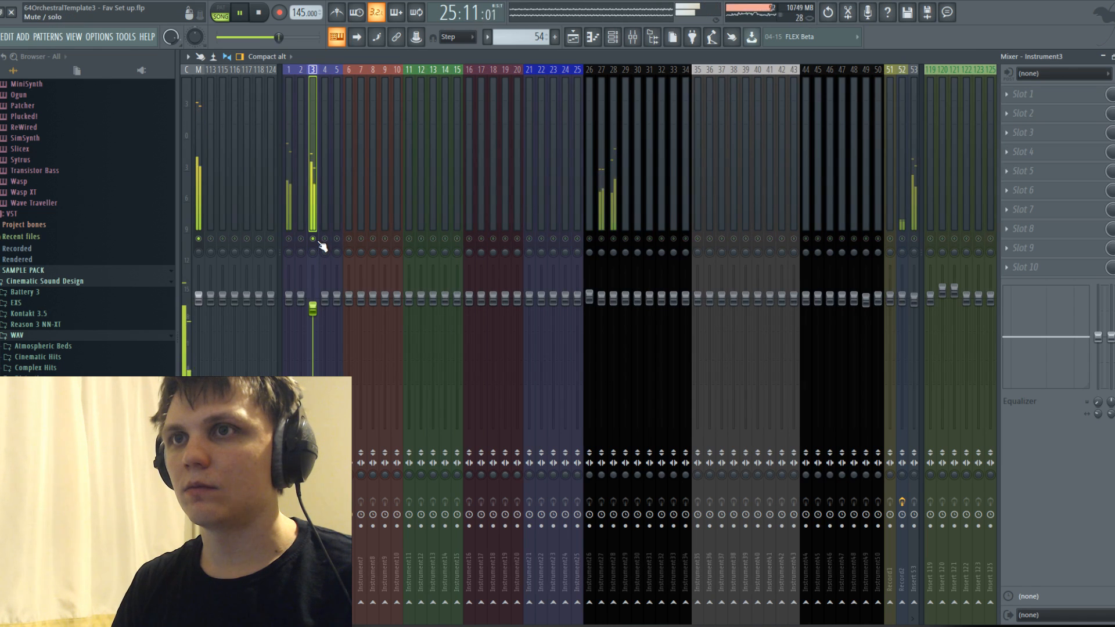
{"action": "key", "text": "F5"}
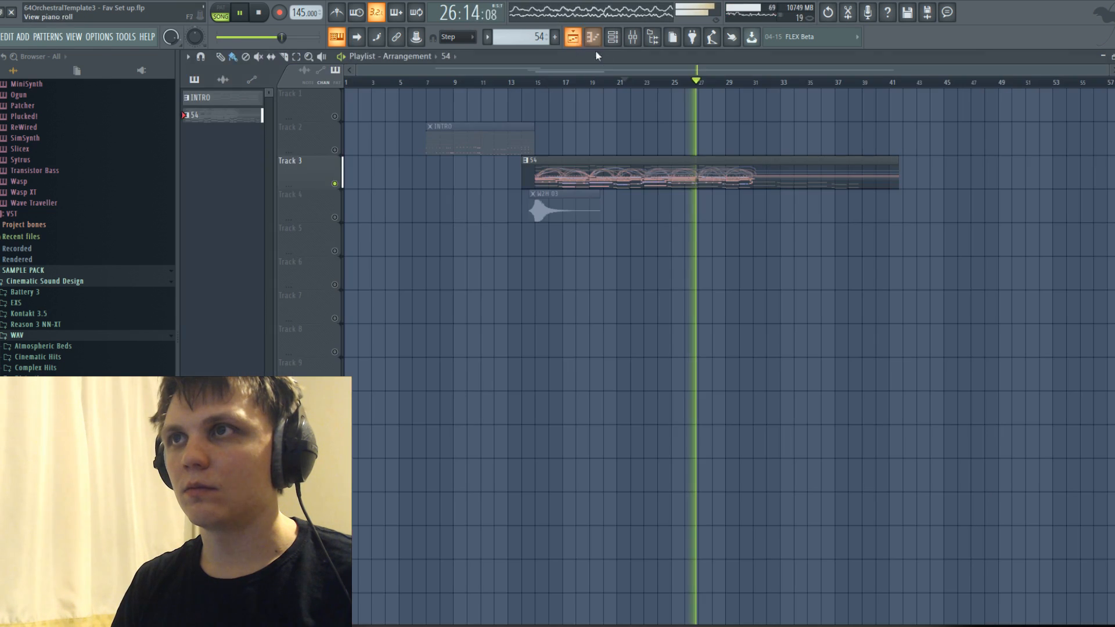
{"action": "key", "text": "space"}
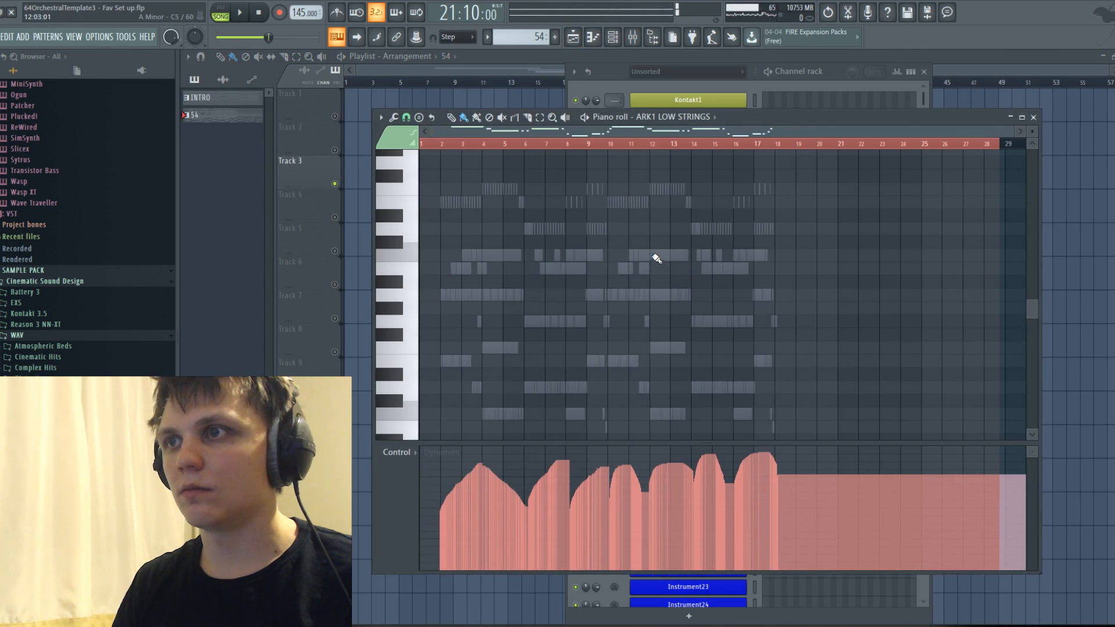
Open channel 58 of the Track 3 pattern and try transposing all its notes up an octave, playing from bar 2.
{"action": "double_click", "coordinate": [656, 257]}
{"action": "left_click_drag", "start_coordinate": [615, 197], "coordinate": [891, 367]}
{"action": "key", "text": "ctrl+a"}
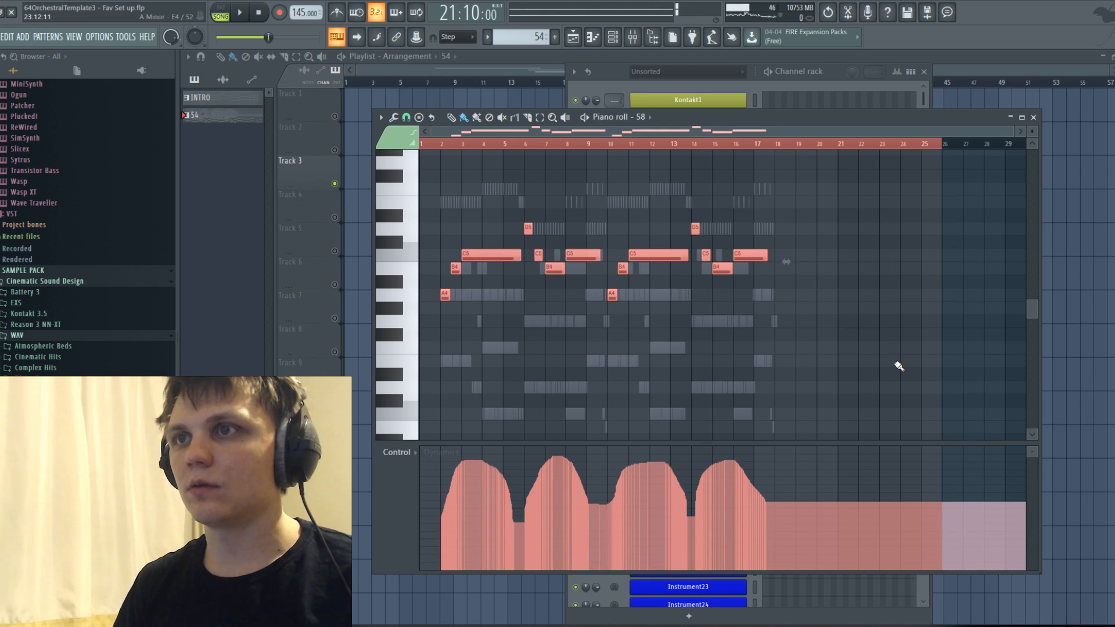
{"action": "key", "text": "Delete"}
{"action": "key", "text": "space"}
{"action": "scroll", "coordinate": [510, 182], "scroll_direction": "up", "scroll_amount": 4}
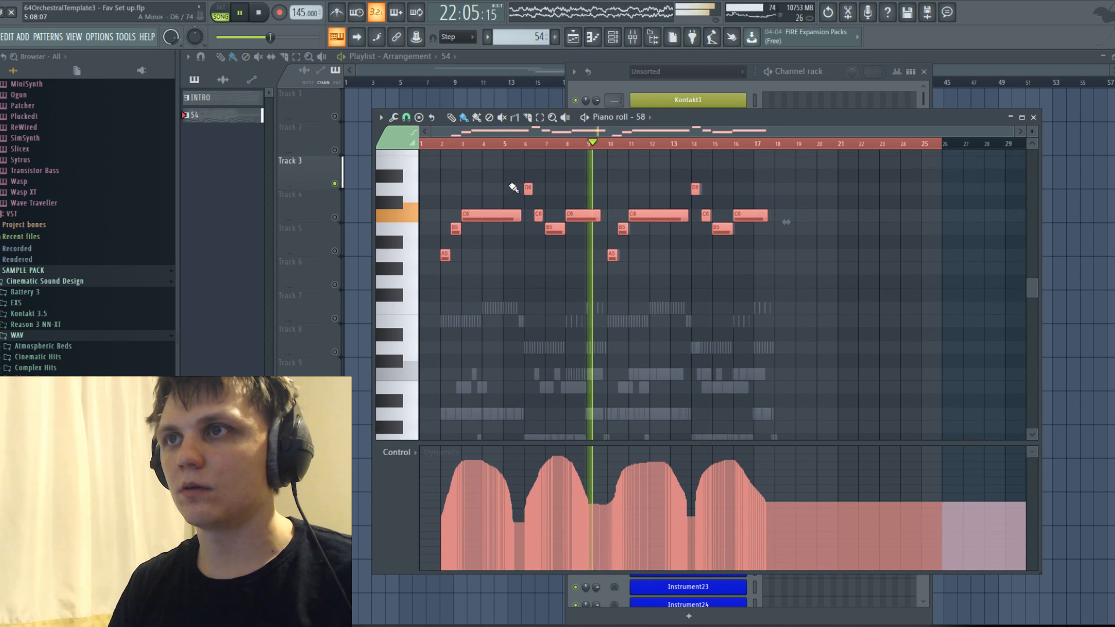
{"action": "left_click", "coordinate": [444, 145]}
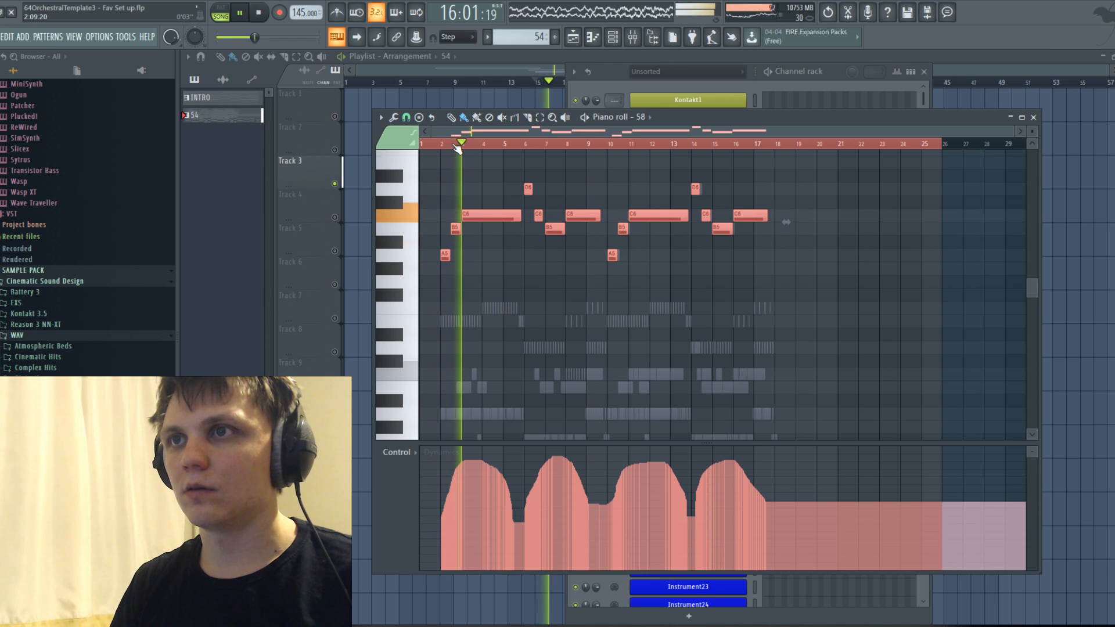
{"action": "scroll", "coordinate": [448, 174], "scroll_direction": "up", "scroll_amount": 4, "text": "ctrl"}
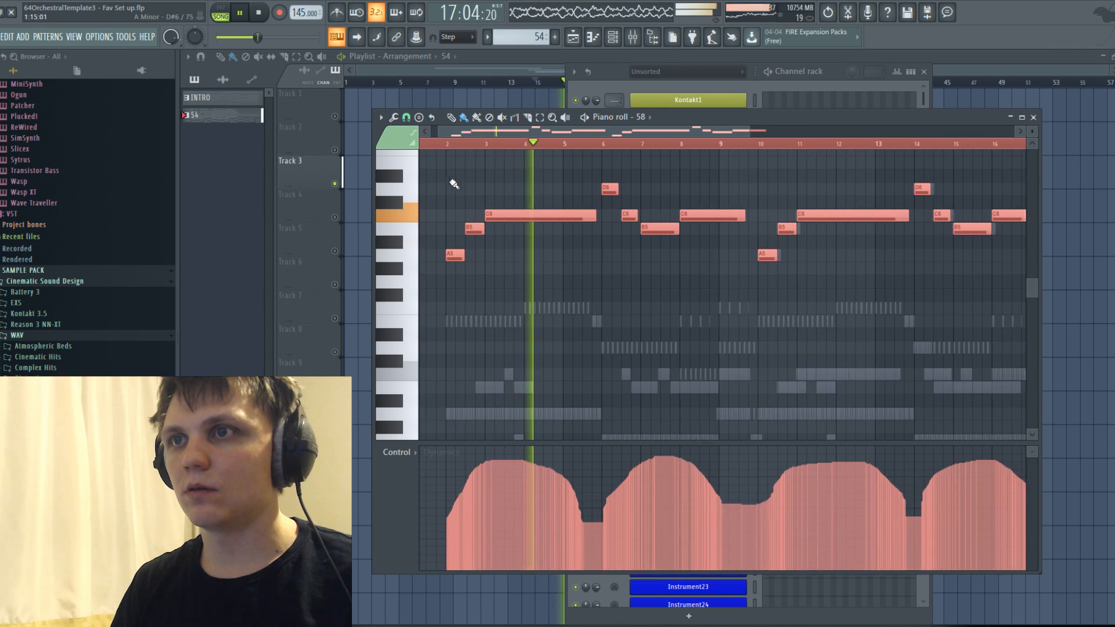
{"action": "key", "text": "space"}
Transpose channel 58's notes back down an octave.
{"action": "left_click", "coordinate": [643, 115]}
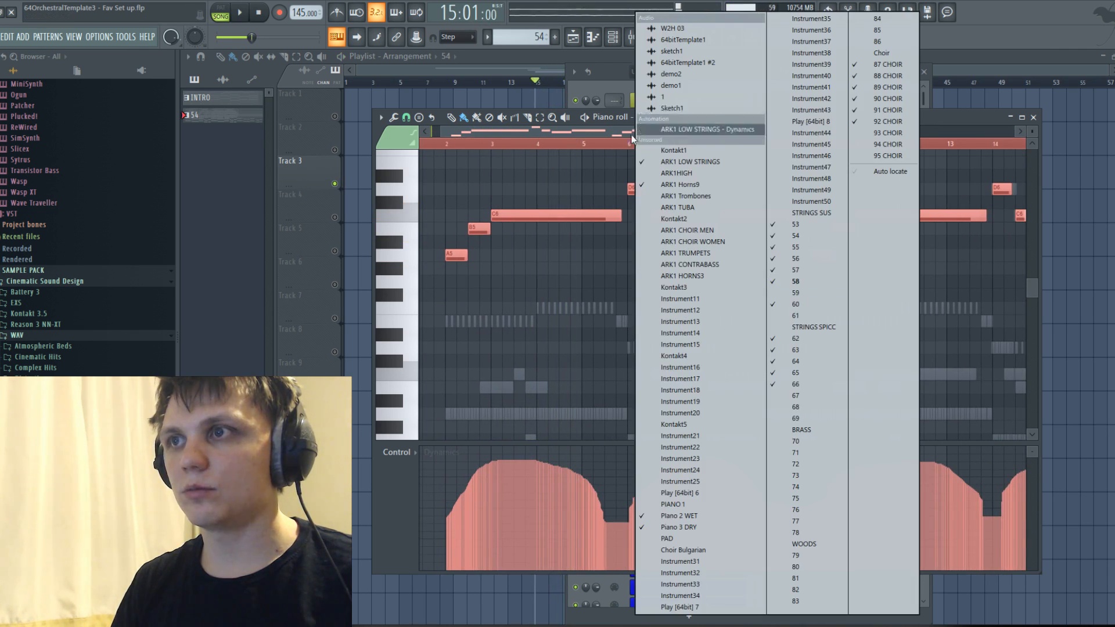
{"action": "left_click", "coordinate": [583, 143]}
{"action": "key", "text": "ctrl+Down"}
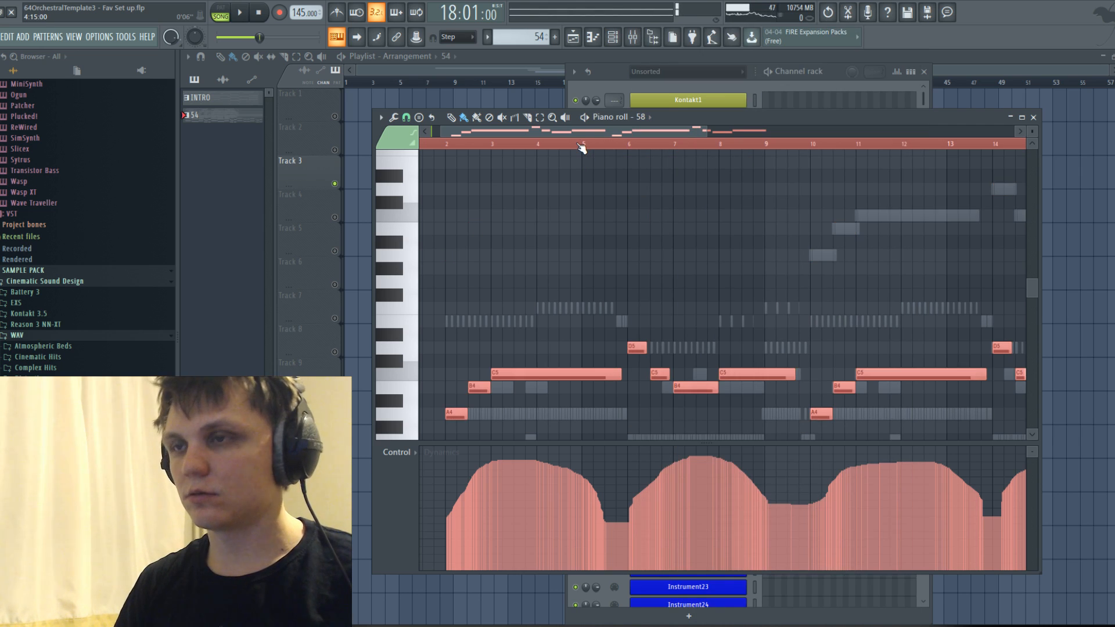
Switch to ARK1 Horns9, try its melody an octave higher from bar 2, and transpose it back down.
{"action": "left_click", "coordinate": [634, 116]}
{"action": "left_click", "coordinate": [696, 186]}
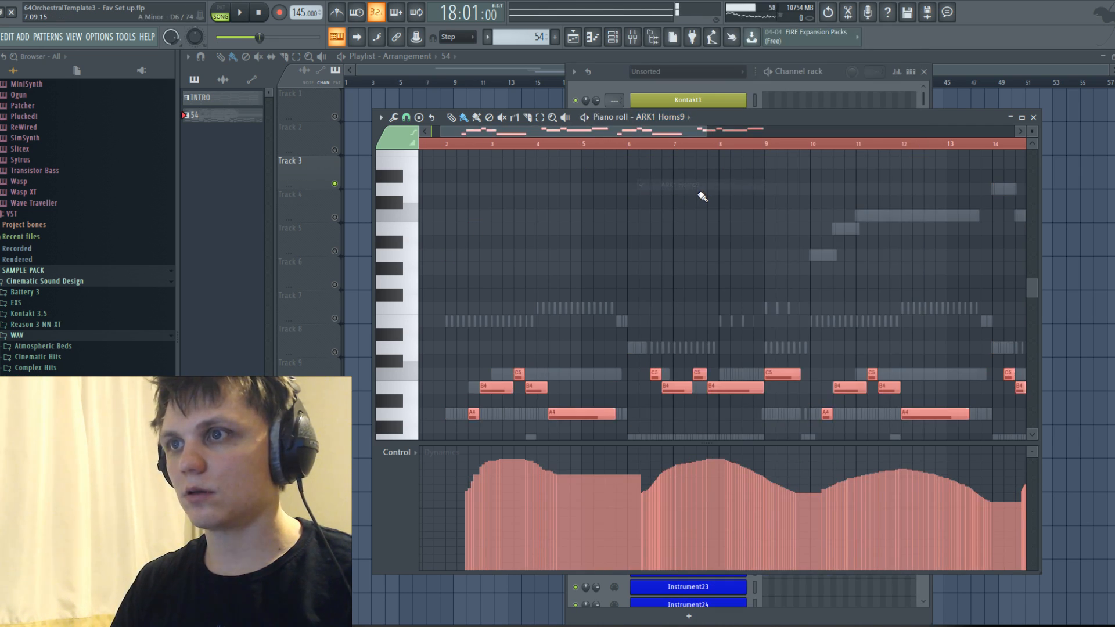
{"action": "key", "text": "space"}
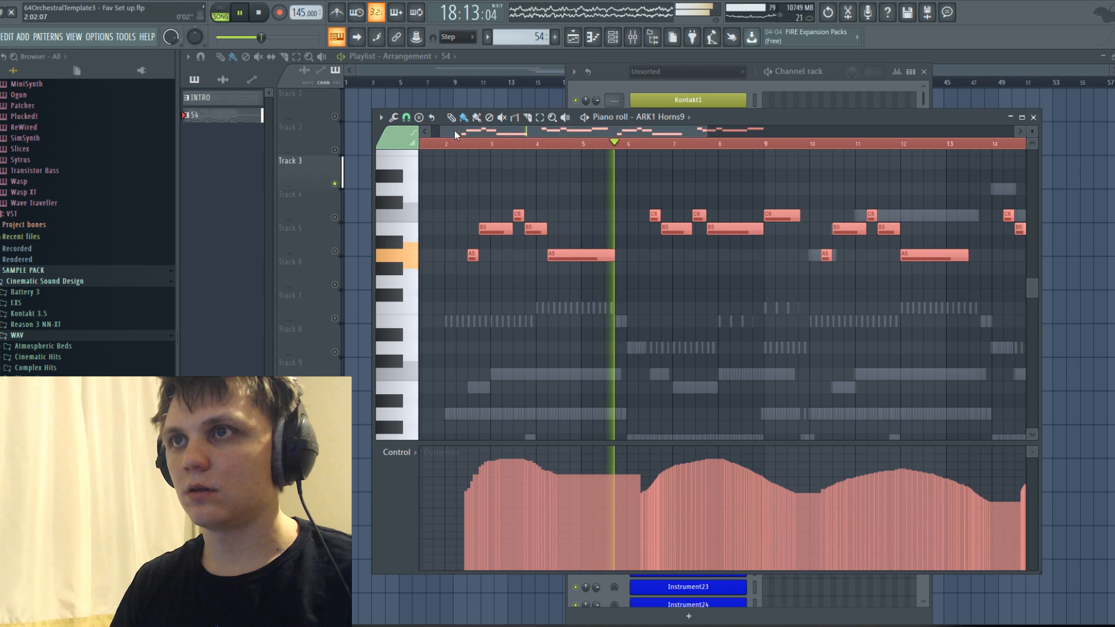
{"action": "left_click", "coordinate": [464, 143]}
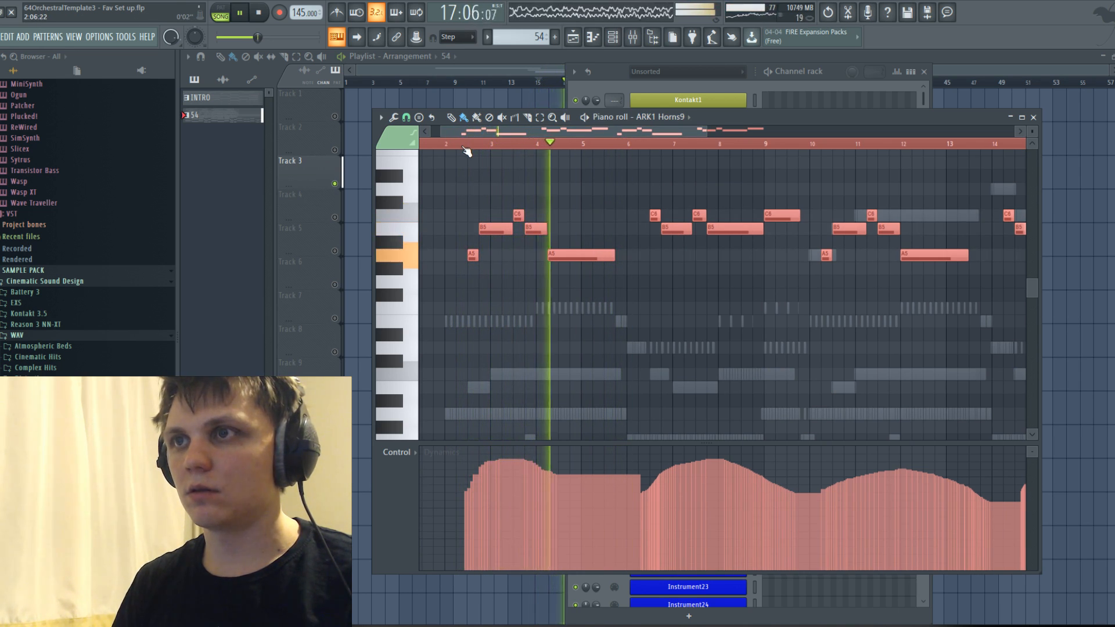
{"action": "key", "text": "ctrl+Down"}
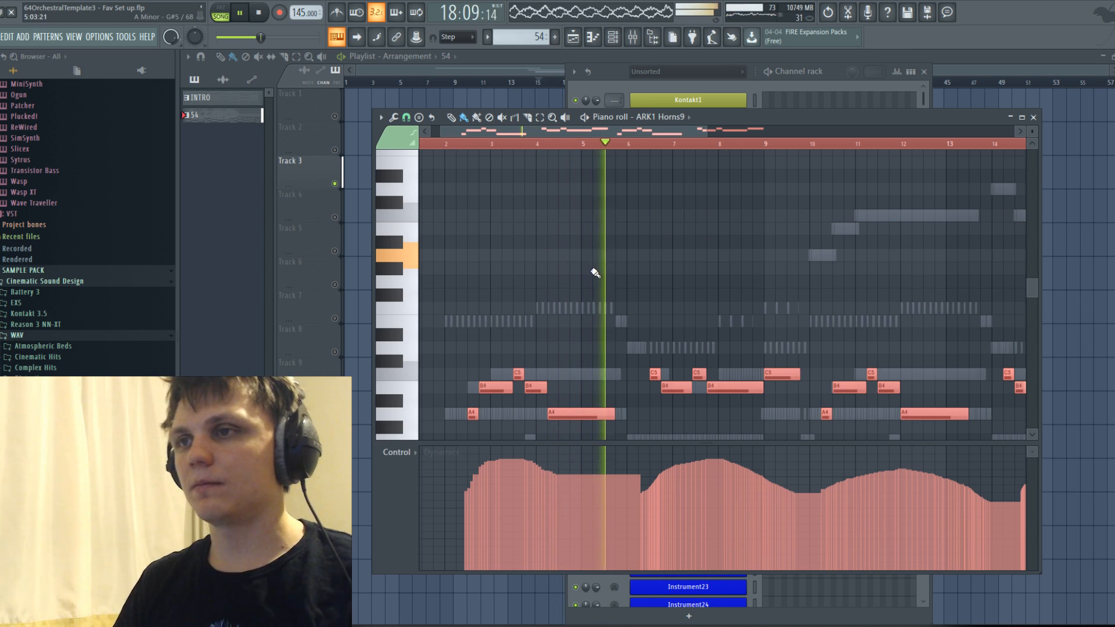
Check the mixer levels during playback, reopen the Track 3 pattern's piano roll and stop playback.
{"action": "left_click", "coordinate": [607, 38]}
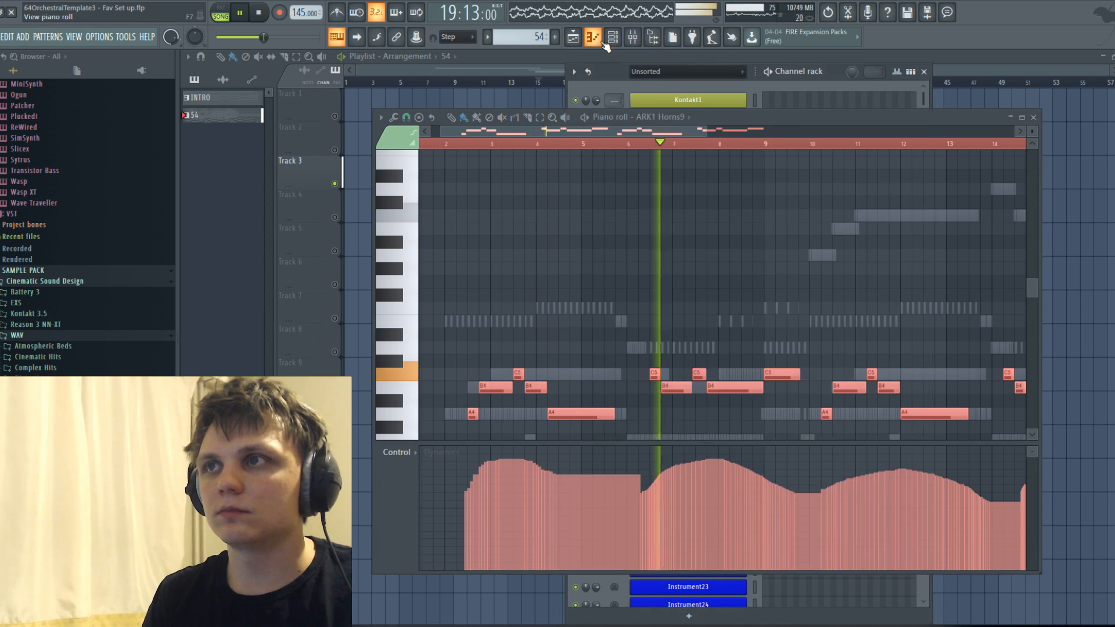
{"action": "left_click", "coordinate": [641, 39]}
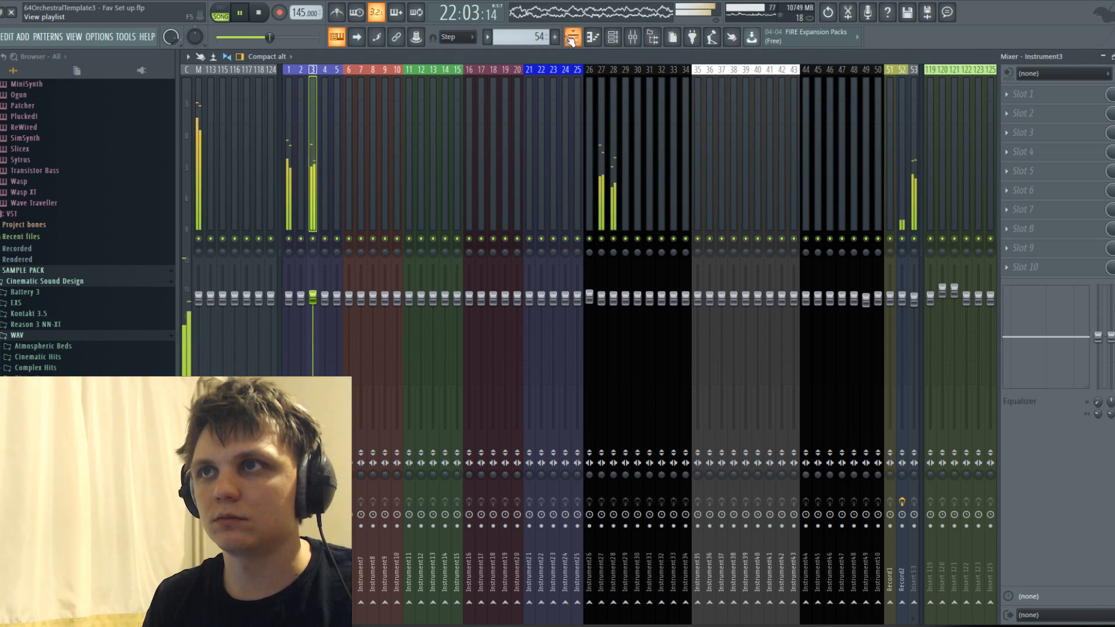
{"action": "key", "text": "F5"}
{"action": "double_click", "coordinate": [598, 176]}
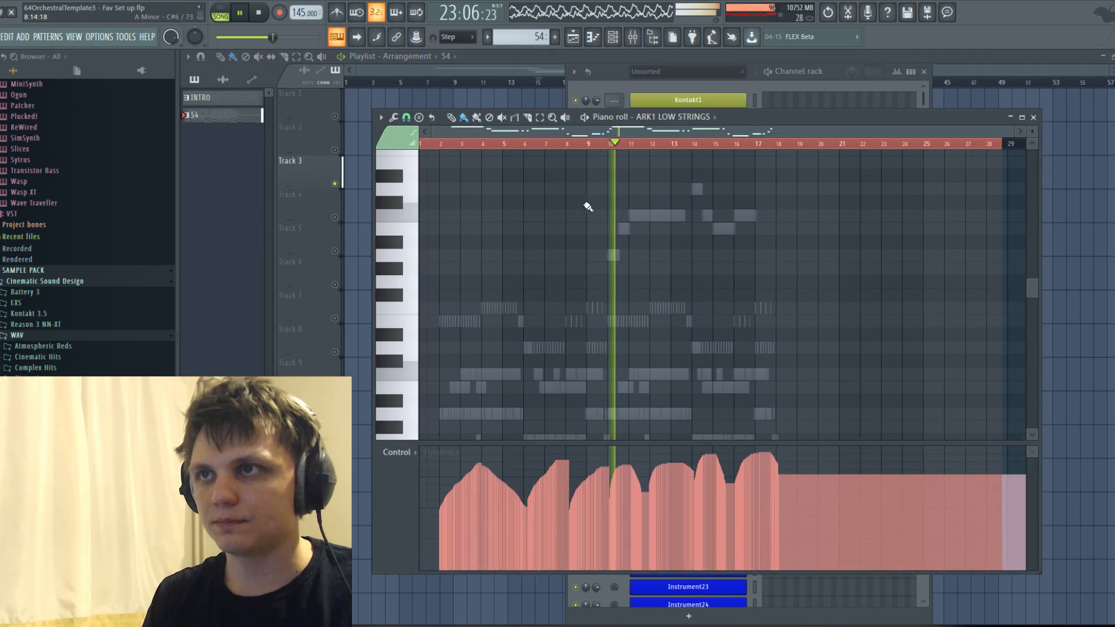
{"action": "key", "text": "space"}
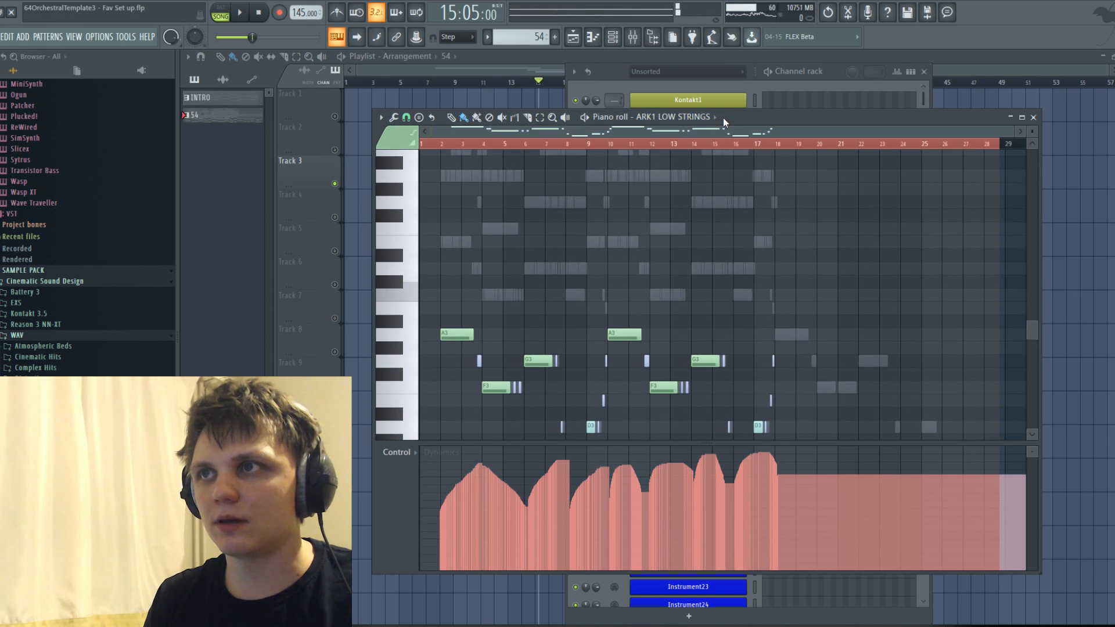
Switch to ARK1 Horns9 and set the length of the B4 at 3:13:00 to 0:09:00 while playing the opening phrase.
{"action": "left_click", "coordinate": [723, 117]}
{"action": "left_click", "coordinate": [720, 181]}
{"action": "key", "text": "space"}
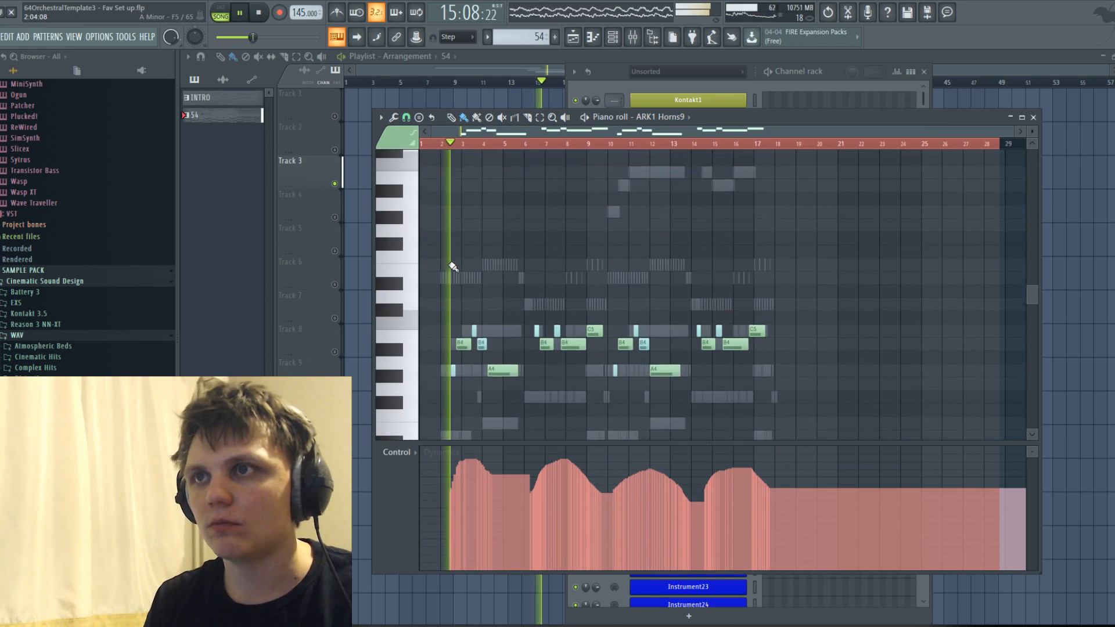
{"action": "scroll", "coordinate": [466, 290], "scroll_direction": "up", "scroll_amount": 2}
{"action": "scroll", "coordinate": [499, 334], "scroll_direction": "down", "scroll_amount": 3}
{"action": "scroll", "coordinate": [512, 337], "scroll_direction": "up", "scroll_amount": 1}
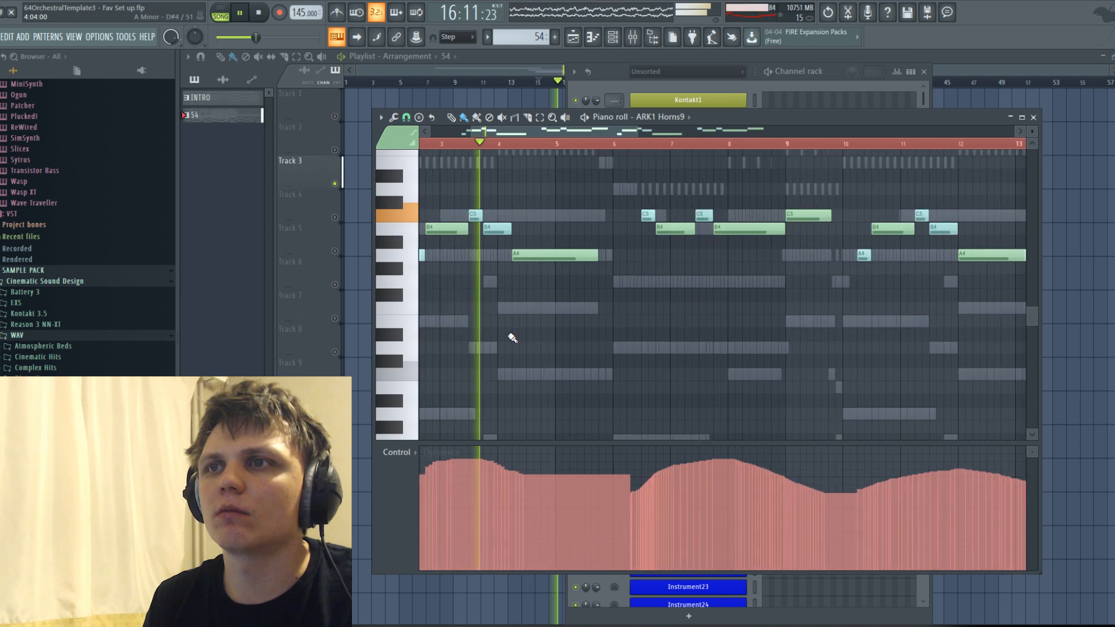
{"action": "scroll", "coordinate": [511, 338], "scroll_direction": "up", "scroll_amount": 1}
{"action": "key", "text": "space"}
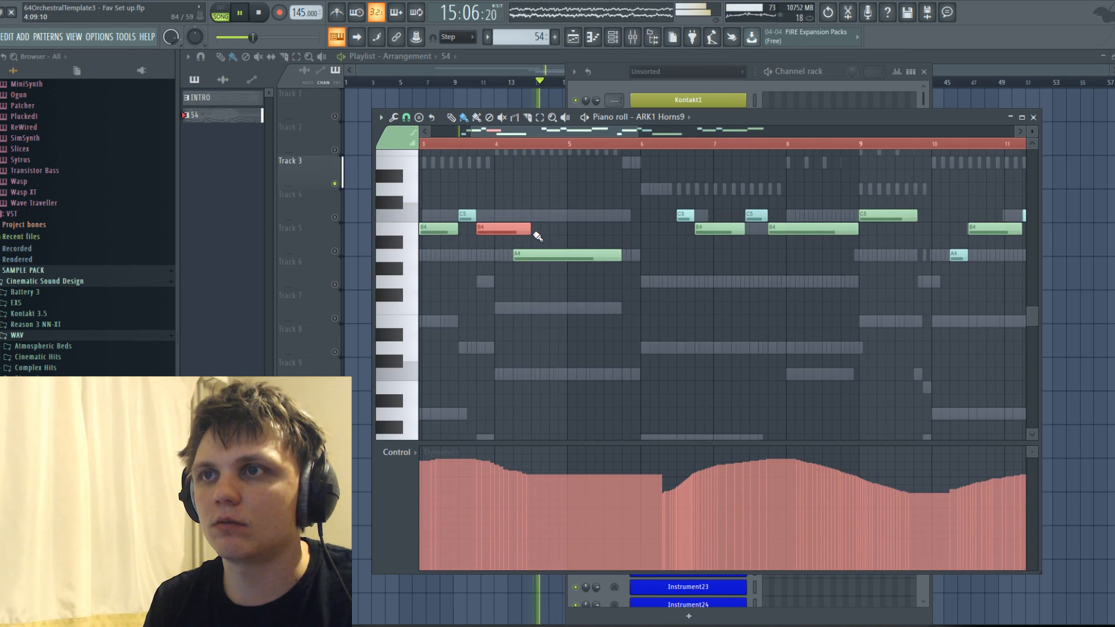
{"action": "left_click_drag", "start_coordinate": [529, 227], "coordinate": [516, 227]}
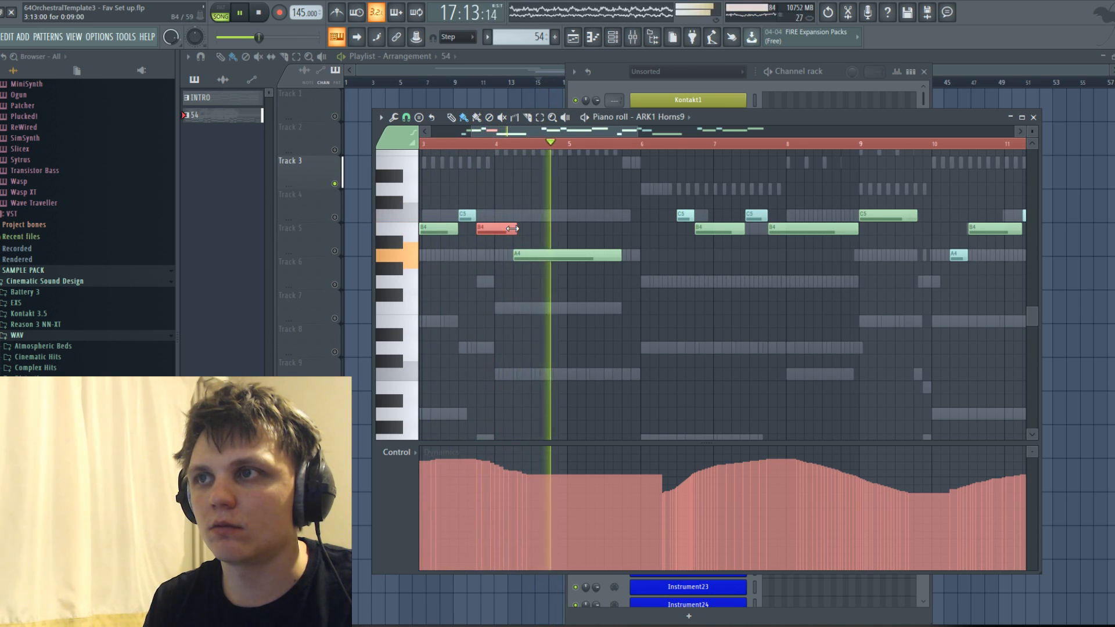
Lengthen the matching second B4 in bar 11 to the same length and switch to the Draw tool.
{"action": "scroll", "coordinate": [530, 222], "scroll_direction": "down", "scroll_amount": 2}
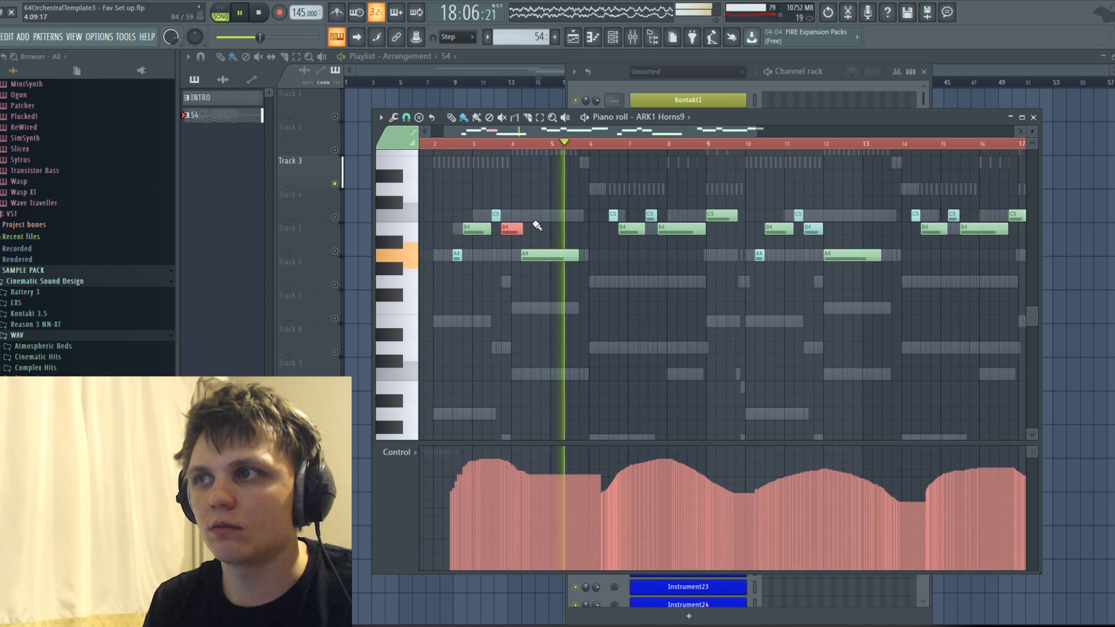
{"action": "left_click", "coordinate": [815, 231]}
{"action": "left_click", "coordinate": [838, 228]}
{"action": "right_click", "coordinate": [843, 227]}
{"action": "left_click", "coordinate": [451, 117]}
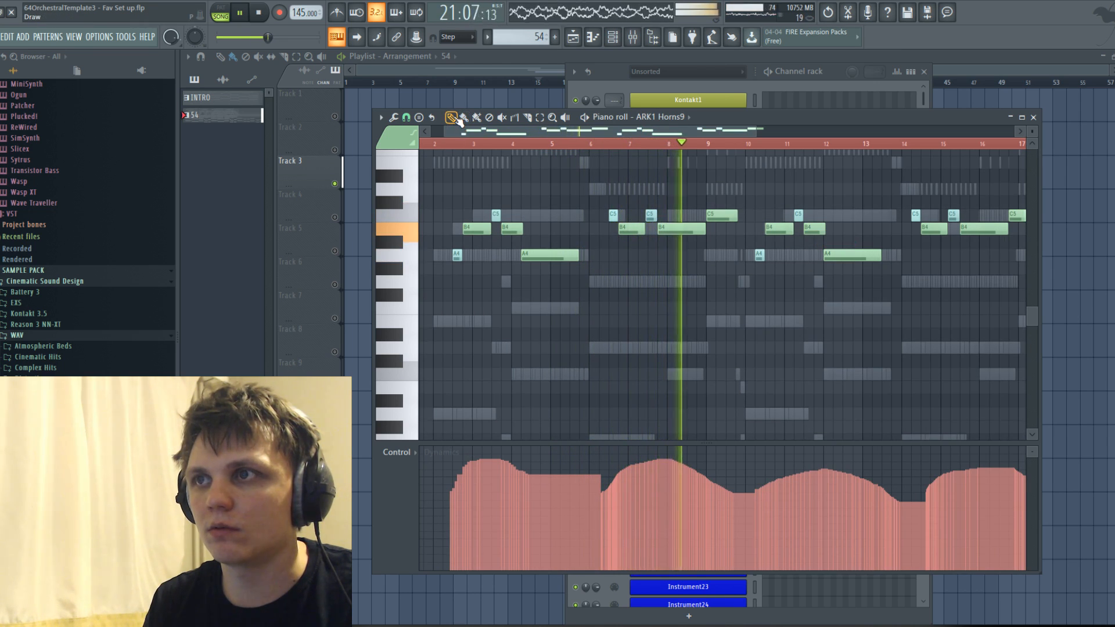
Change the first answering phrase's ending to a short A4 and a long G4, delete its final C5, and play from 6:05:00.
{"action": "key", "text": "space"}
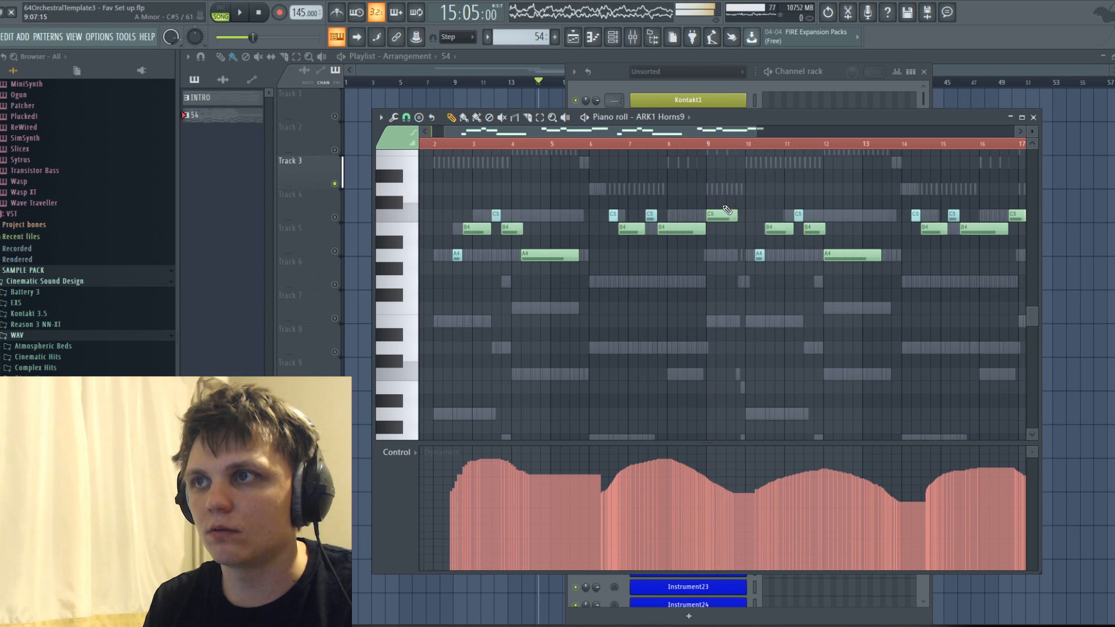
{"action": "left_click", "coordinate": [602, 148]}
{"action": "key", "text": "space"}
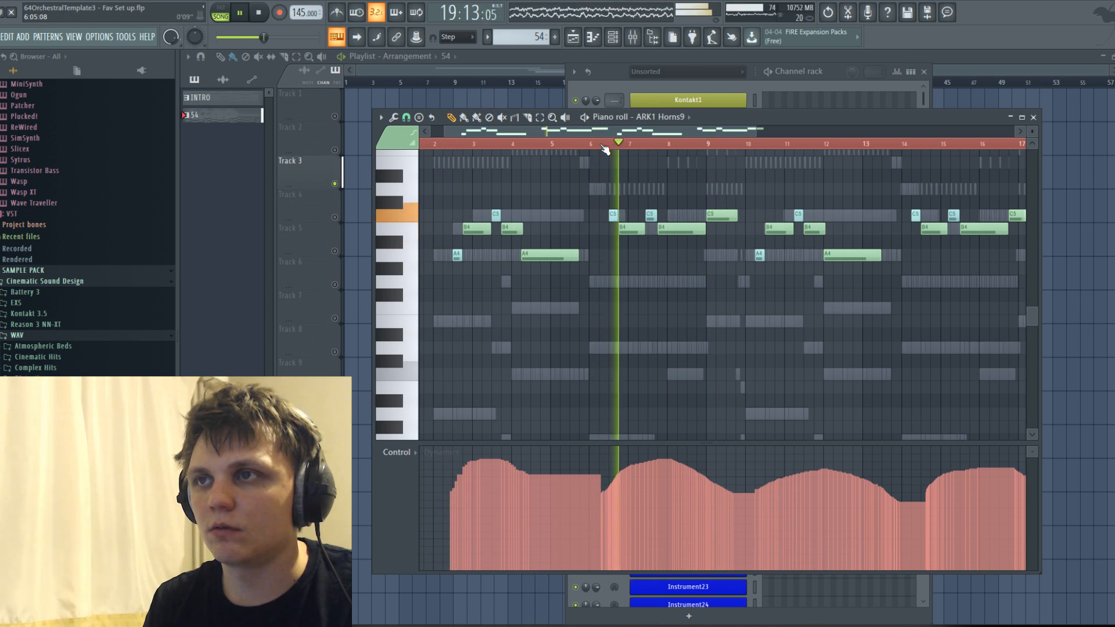
{"action": "key", "text": "space"}
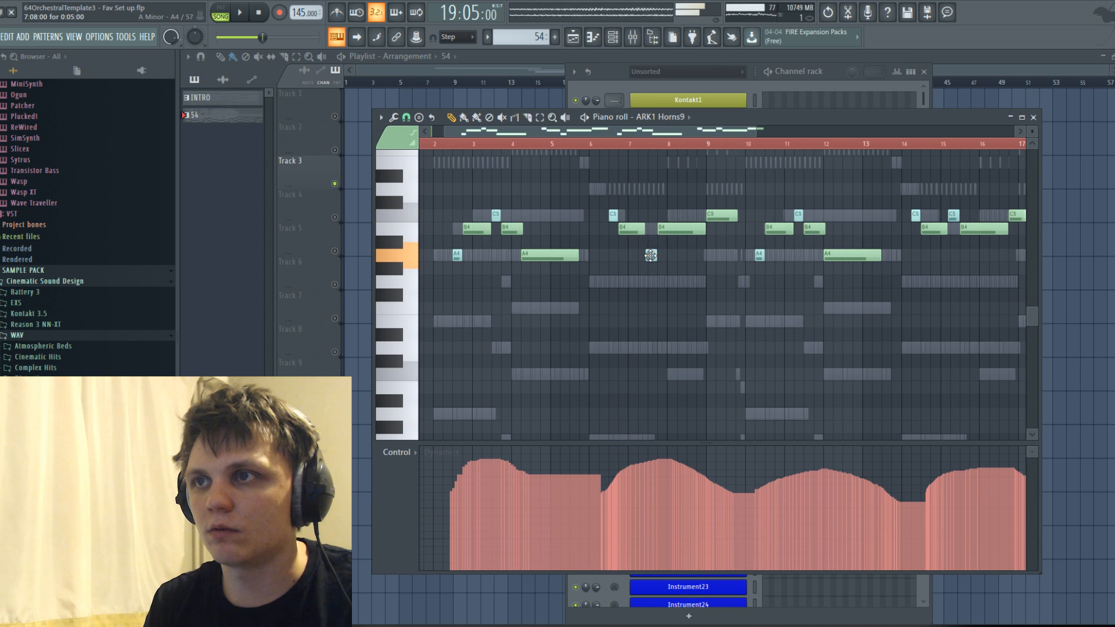
{"action": "left_click_drag", "start_coordinate": [673, 232], "coordinate": [674, 288]}
{"action": "key", "text": "space"}
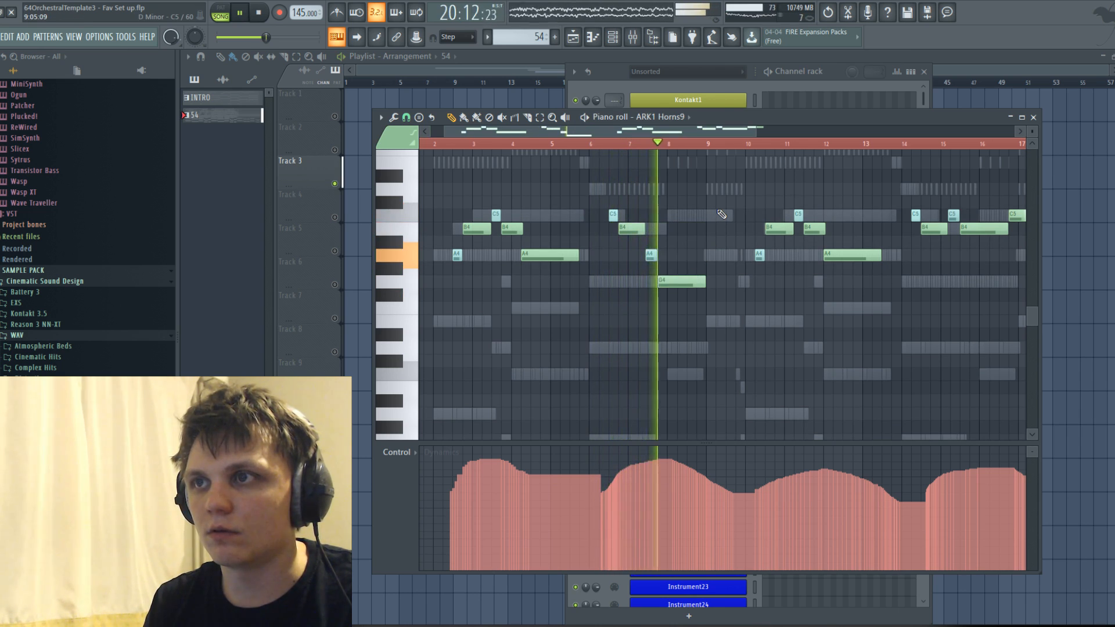
Replace the horn phrases from bar 10 onward with a copy of the two opening phrases and play them through.
{"action": "left_click_drag", "start_coordinate": [652, 132], "coordinate": [729, 131]}
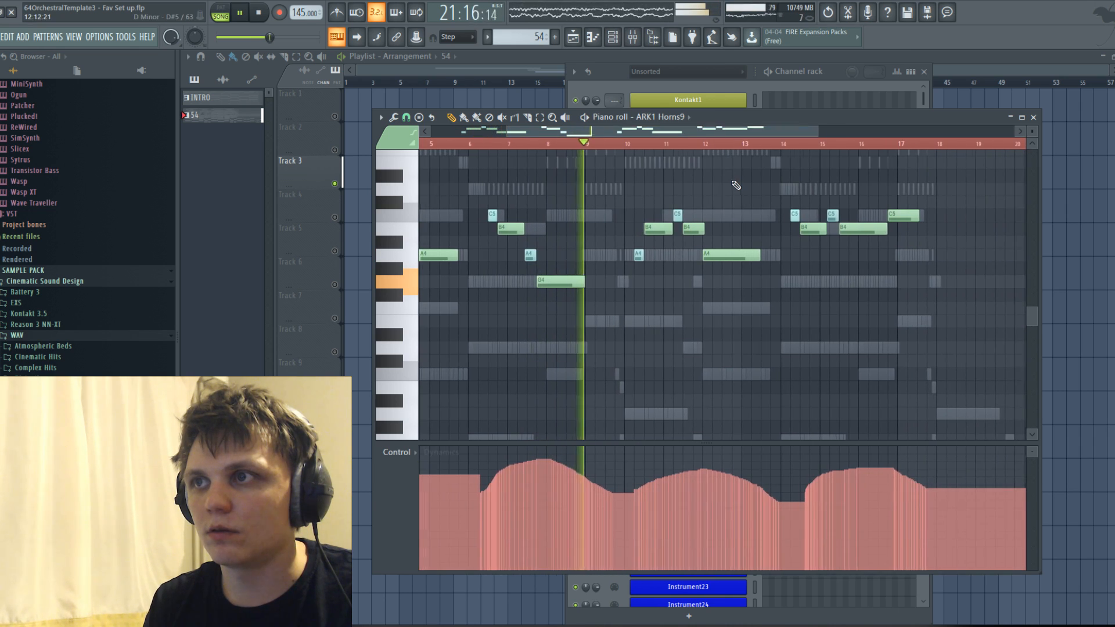
{"action": "scroll", "coordinate": [732, 182], "scroll_direction": "down", "scroll_amount": 2}
{"action": "left_click_drag", "start_coordinate": [653, 162], "coordinate": [847, 302]}
{"action": "key", "text": "Delete"}
{"action": "key", "text": "ctrl+a"}
{"action": "key", "text": "ctrl+c"}
{"action": "key", "text": "ctrl+v"}
{"action": "left_click_drag", "start_coordinate": [484, 257], "coordinate": [709, 265]}
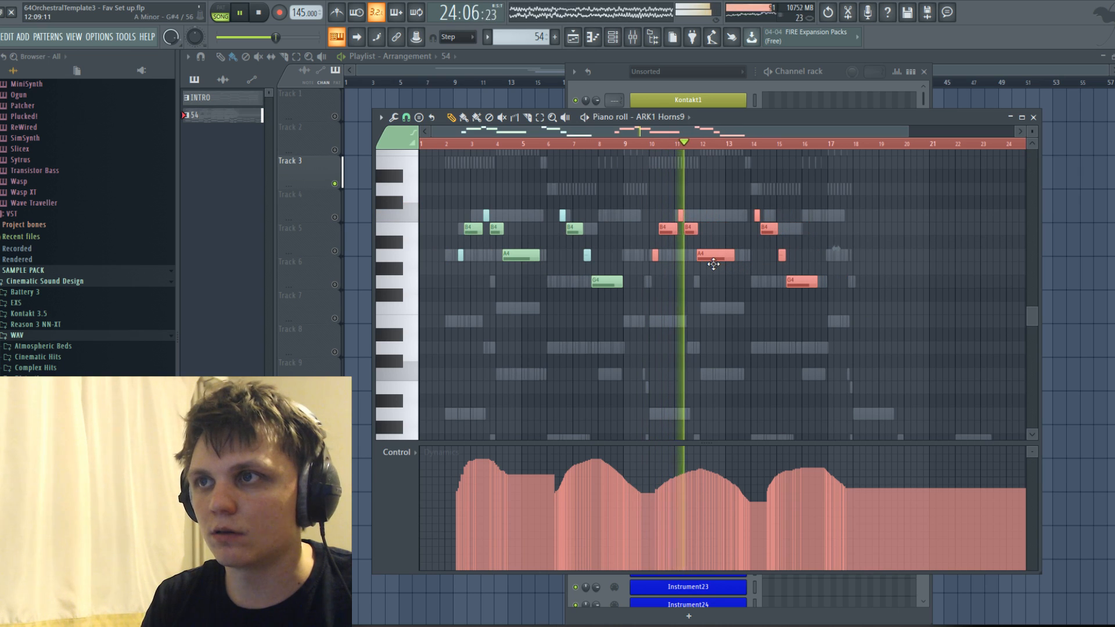
{"action": "scroll", "coordinate": [702, 259], "scroll_direction": "up", "scroll_amount": 3}
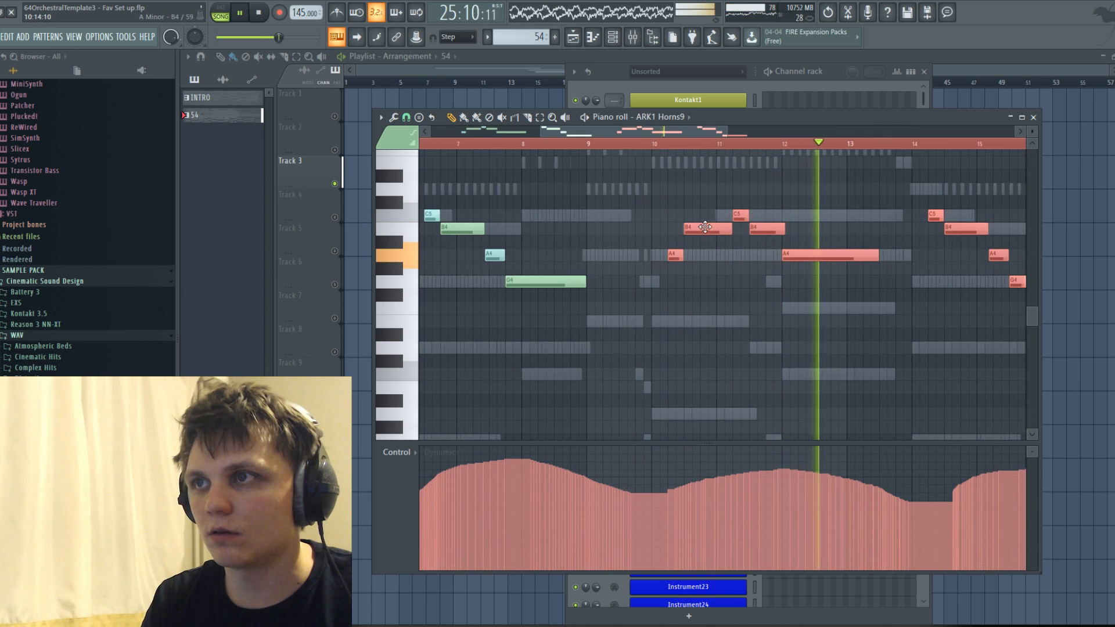
{"action": "scroll", "coordinate": [702, 235], "scroll_direction": "down", "scroll_amount": 3}
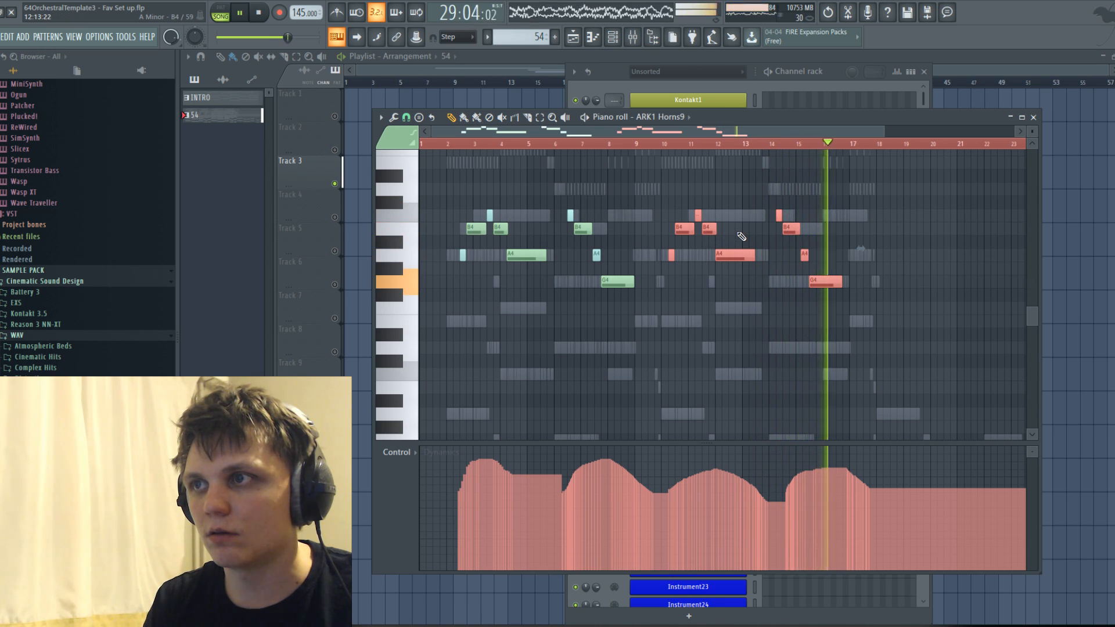
{"action": "scroll", "coordinate": [813, 232], "scroll_direction": "up", "scroll_amount": 1}
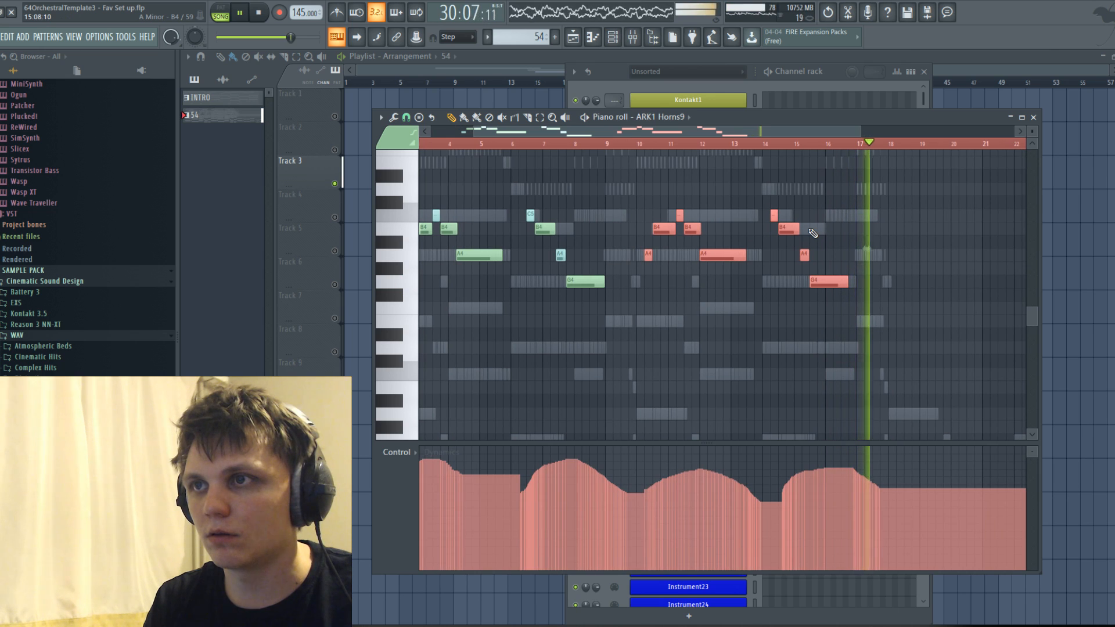
{"action": "key", "text": "space"}
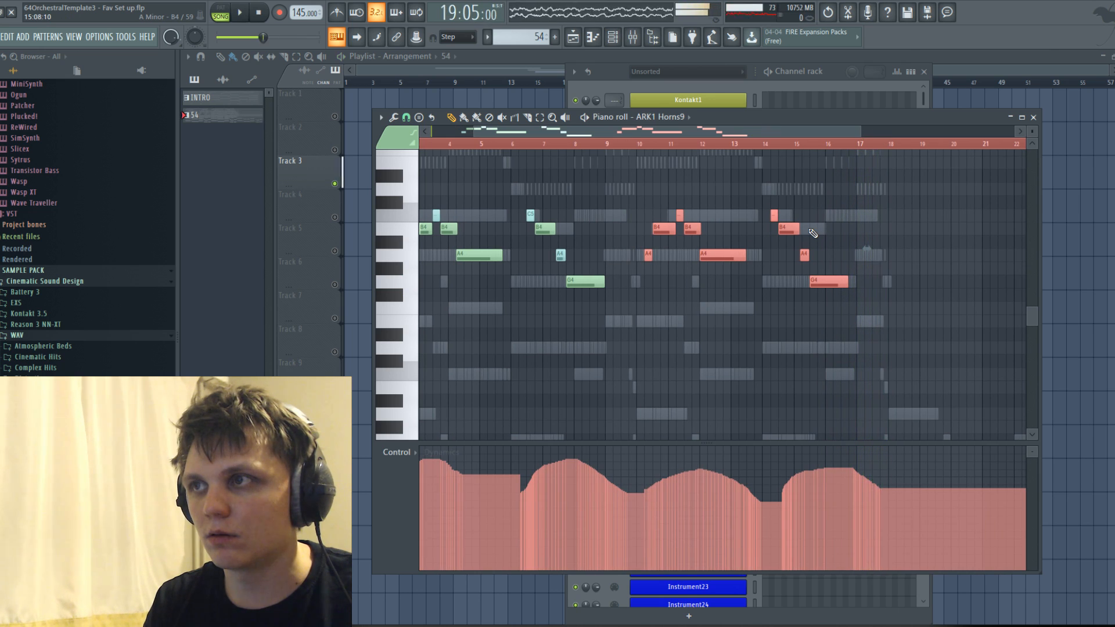
Replay the first answering phrase and raise its closing G4 to C5.
{"action": "left_click", "coordinate": [709, 90]}
{"action": "key", "text": "space"}
{"action": "left_click", "coordinate": [535, 134]}
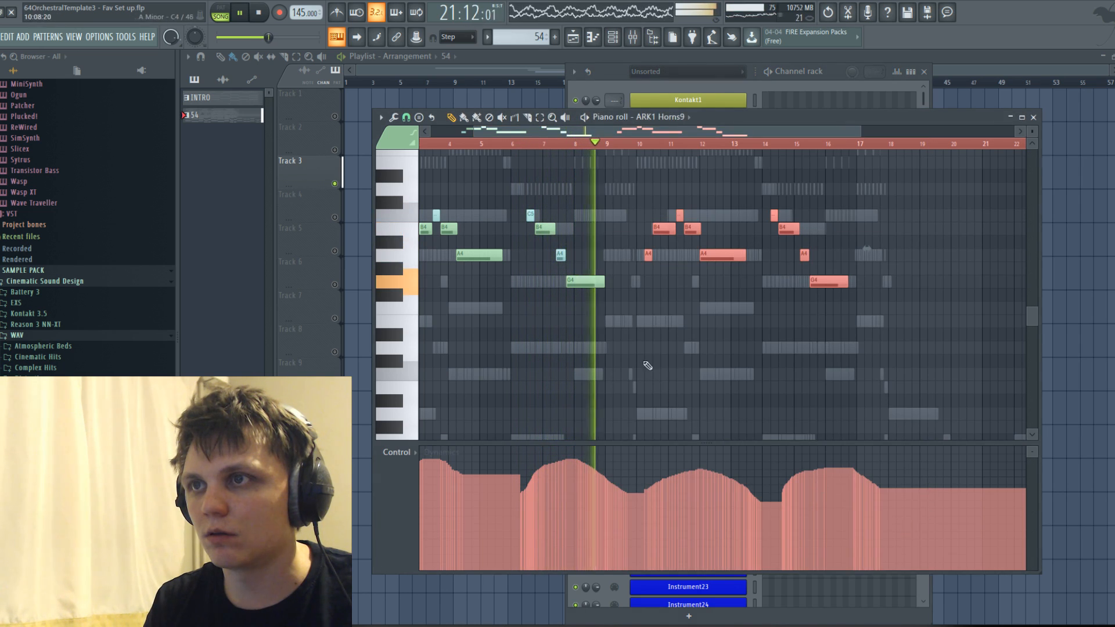
{"action": "key", "text": "space"}
{"action": "left_click_drag", "start_coordinate": [582, 275], "coordinate": [580, 206]}
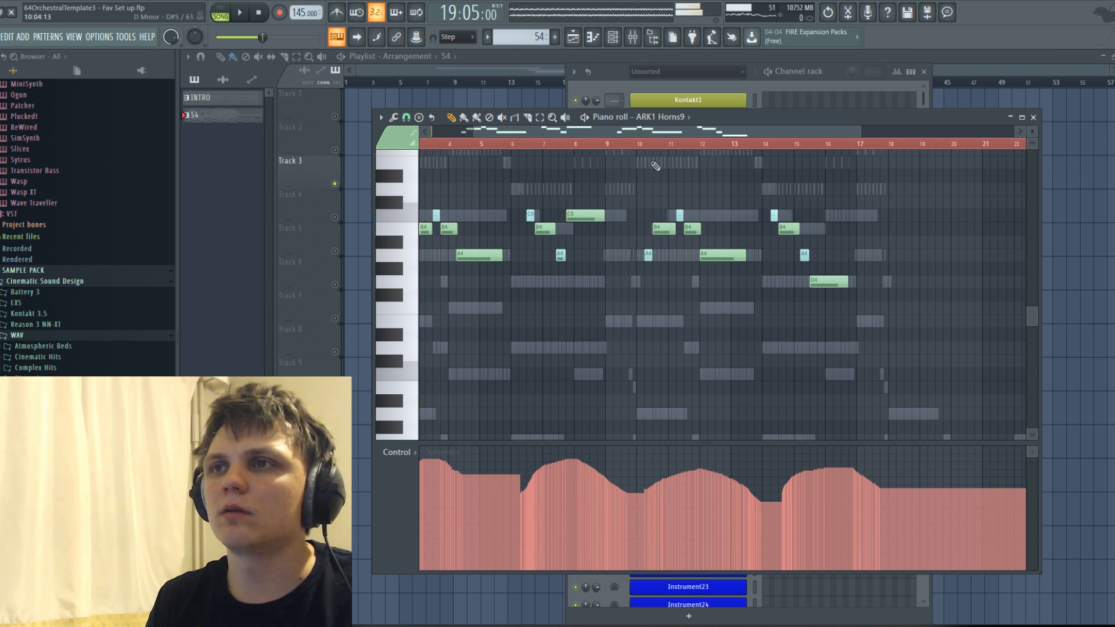
Play the arrangement from 19:05:00 and check which channels in the pattern hold notes.
{"action": "key", "text": "space"}
{"action": "key", "text": "space"}
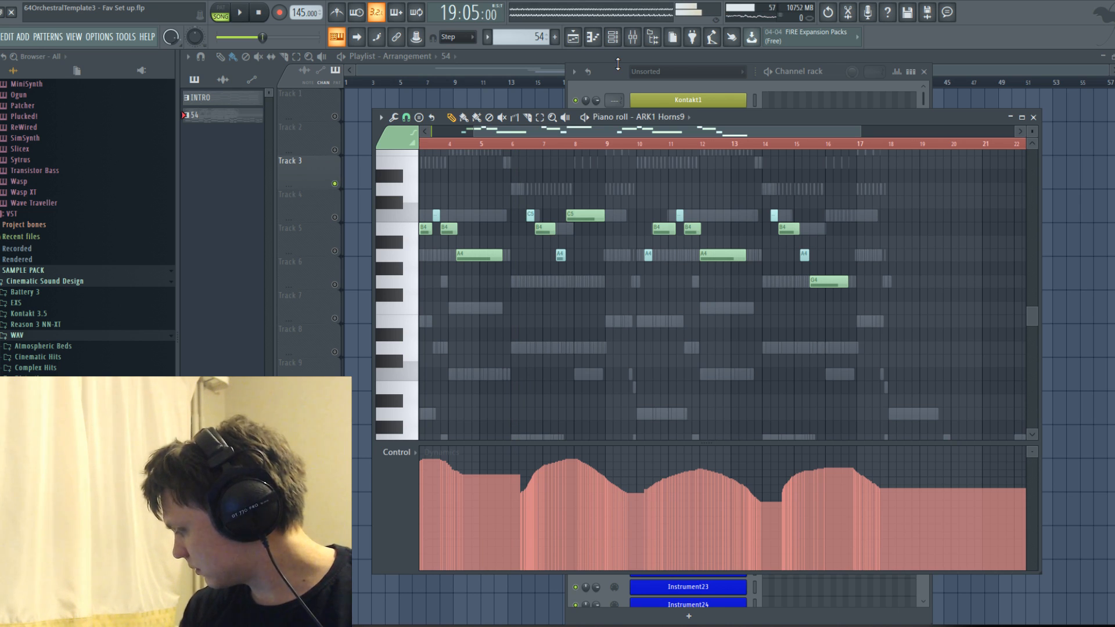
{"action": "left_click", "coordinate": [724, 88]}
{"action": "key", "text": "space"}
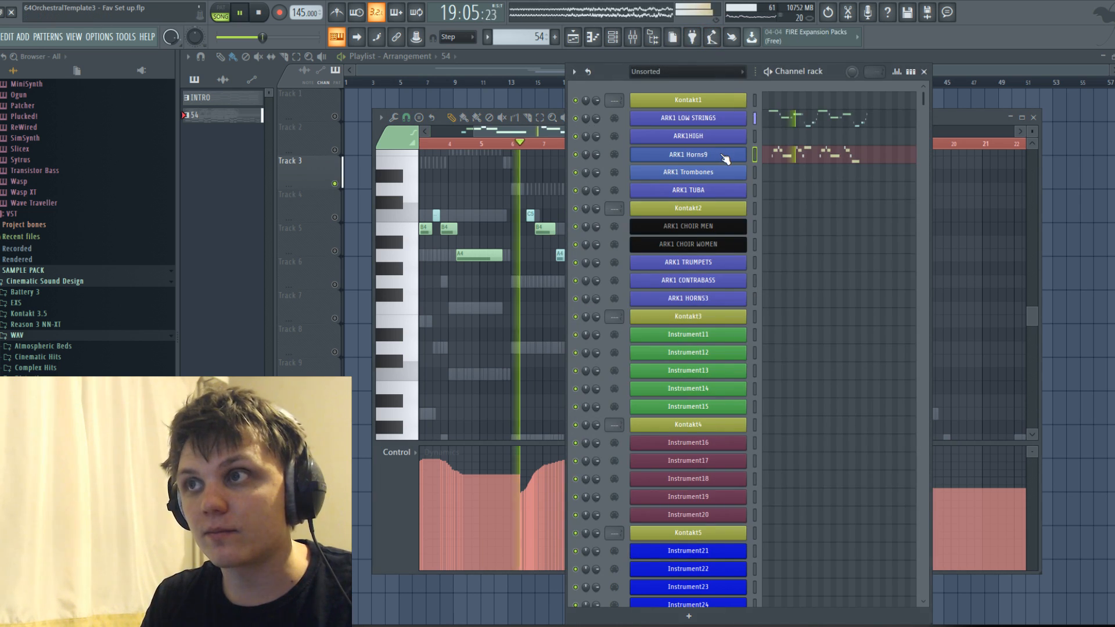
{"action": "key", "text": "space"}
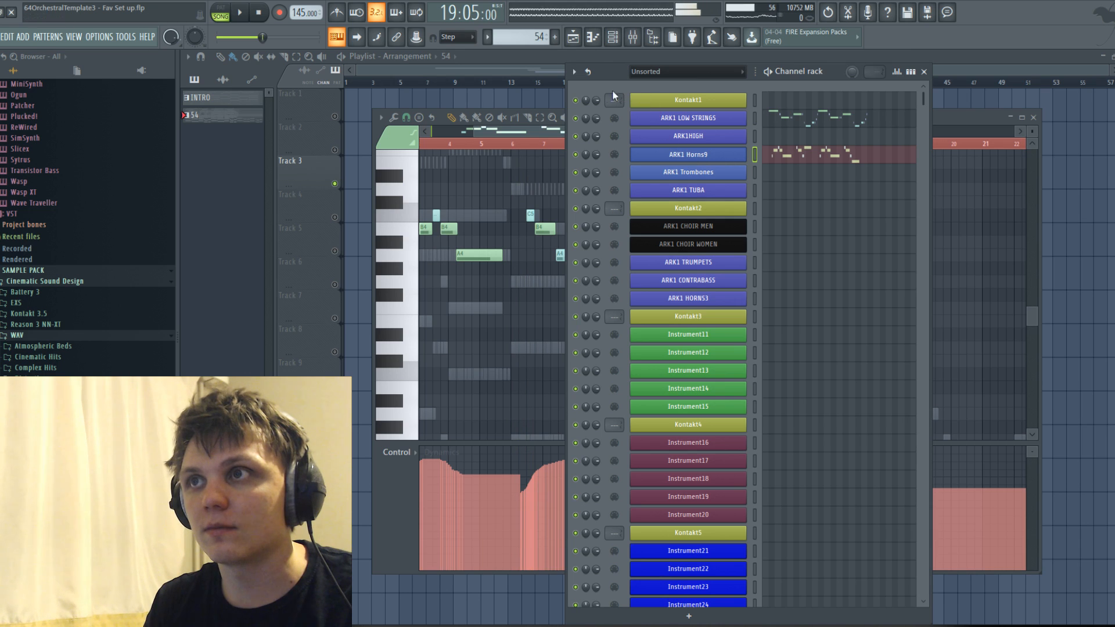
Show the whole ARK1 Horns9 melody in the piano roll and play it through from 15:06:00.
{"action": "left_click", "coordinate": [526, 135]}
{"action": "scroll", "coordinate": [543, 143], "scroll_direction": "down", "scroll_amount": 2}
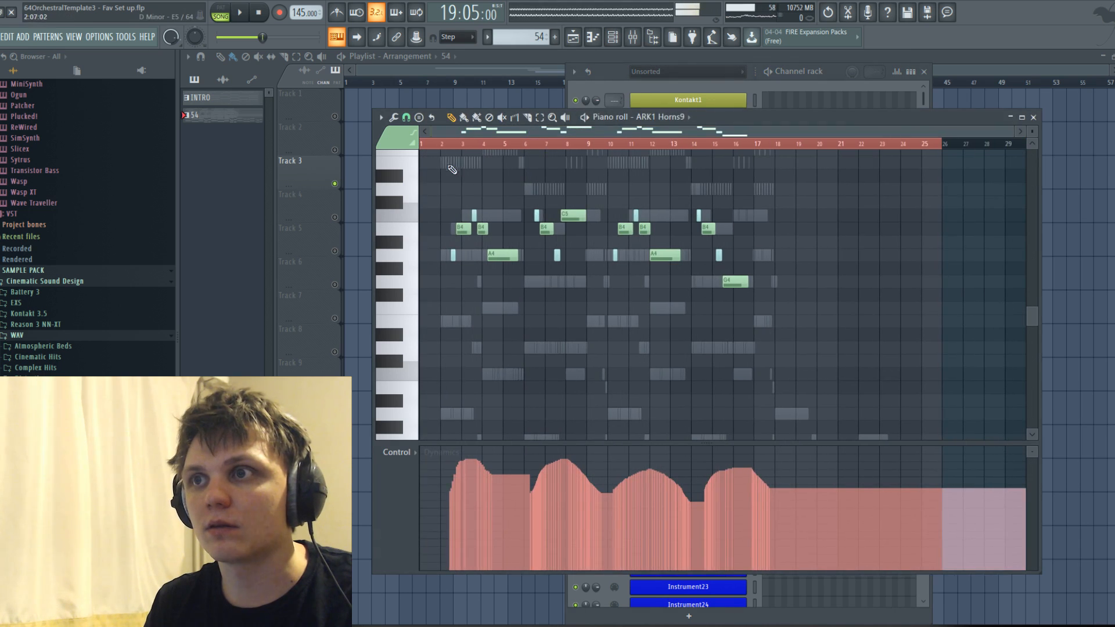
{"action": "key", "text": "space"}
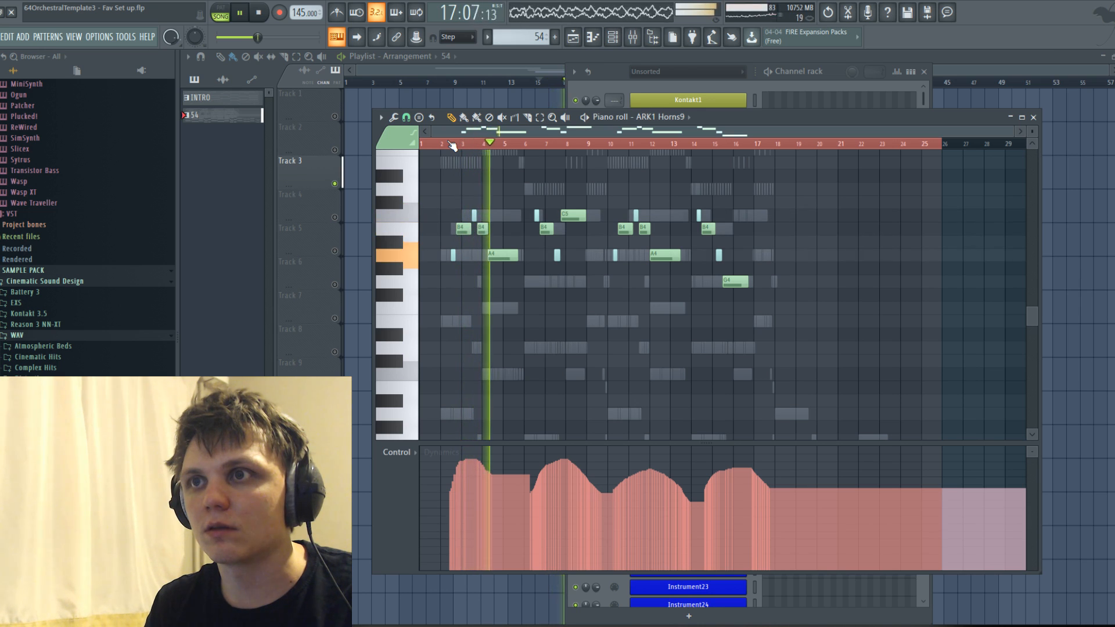
{"action": "left_click", "coordinate": [697, 85]}
{"action": "key", "text": "space"}
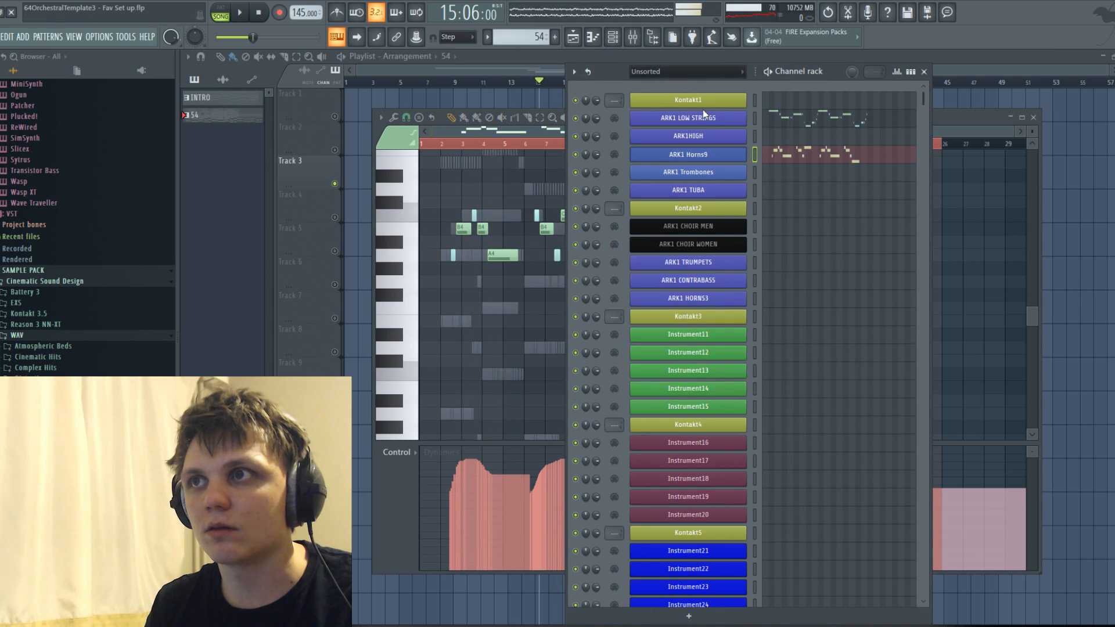
Open Kontakt1, expand the 06. Schwarzdorn Horns a9 Multi and check its articulations and key range during playback.
{"action": "left_click", "coordinate": [700, 100]}
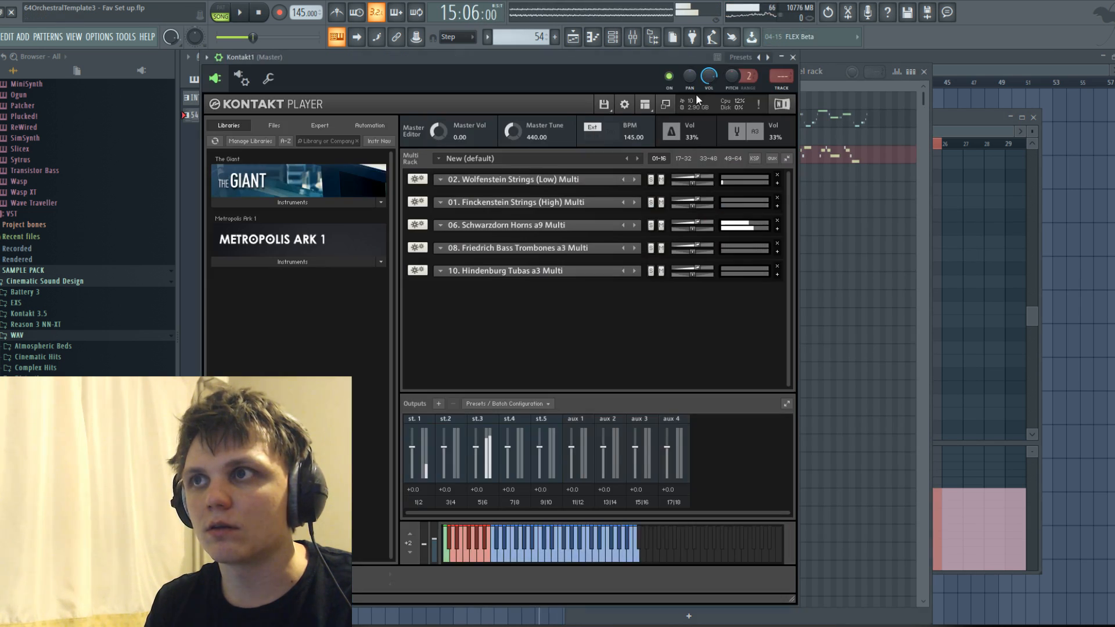
{"action": "left_click", "coordinate": [779, 228]}
{"action": "scroll", "coordinate": [638, 296], "scroll_direction": "down", "scroll_amount": 2}
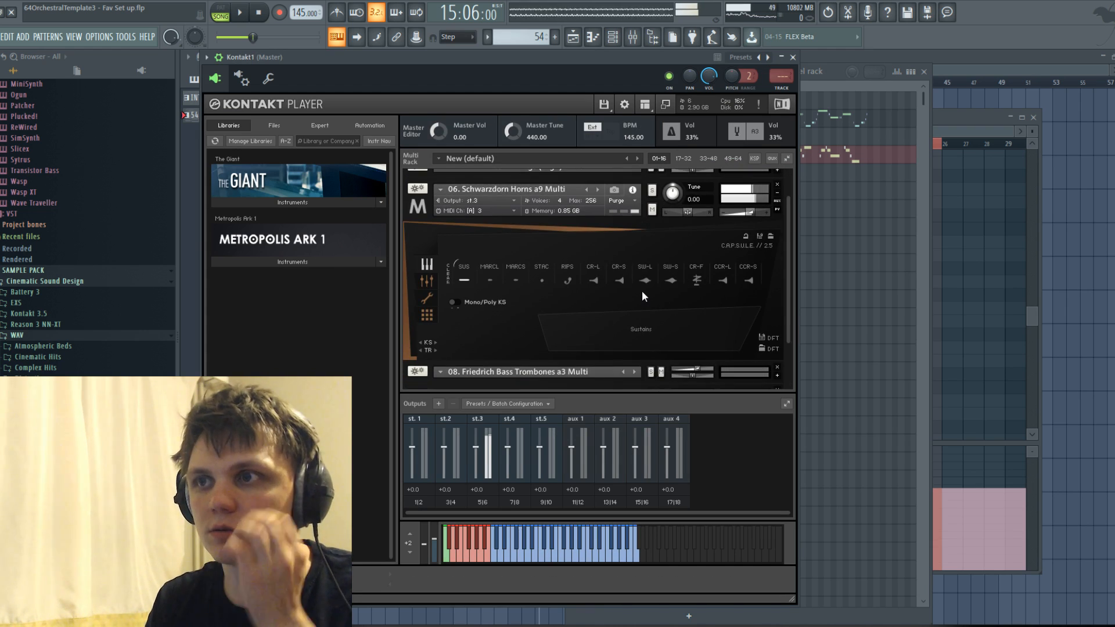
{"action": "left_click", "coordinate": [500, 183]}
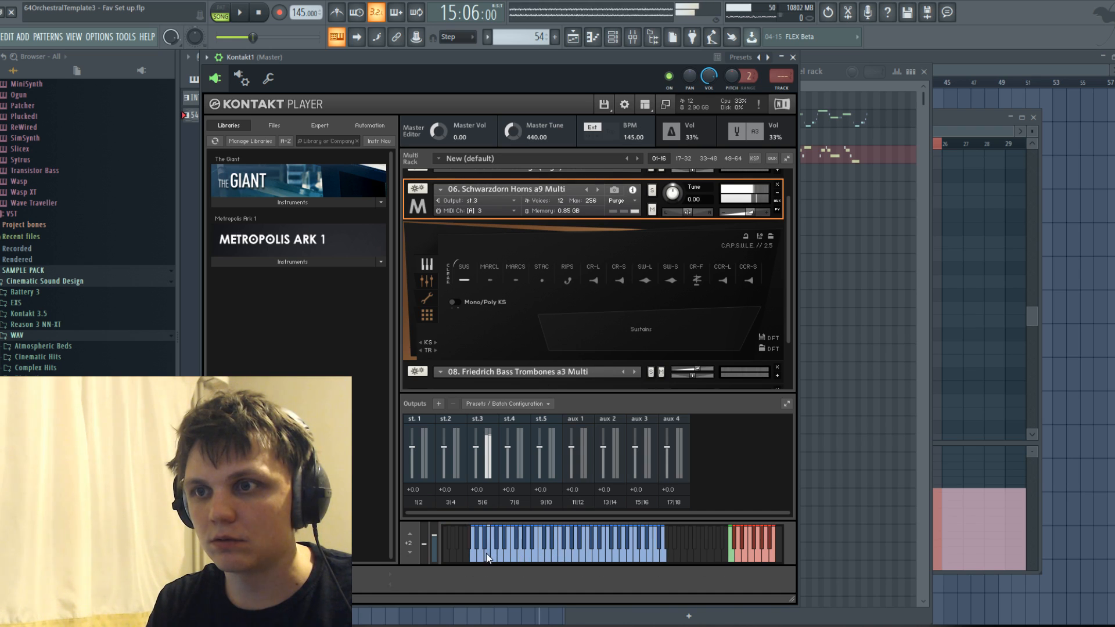
{"action": "left_click", "coordinate": [561, 546]}
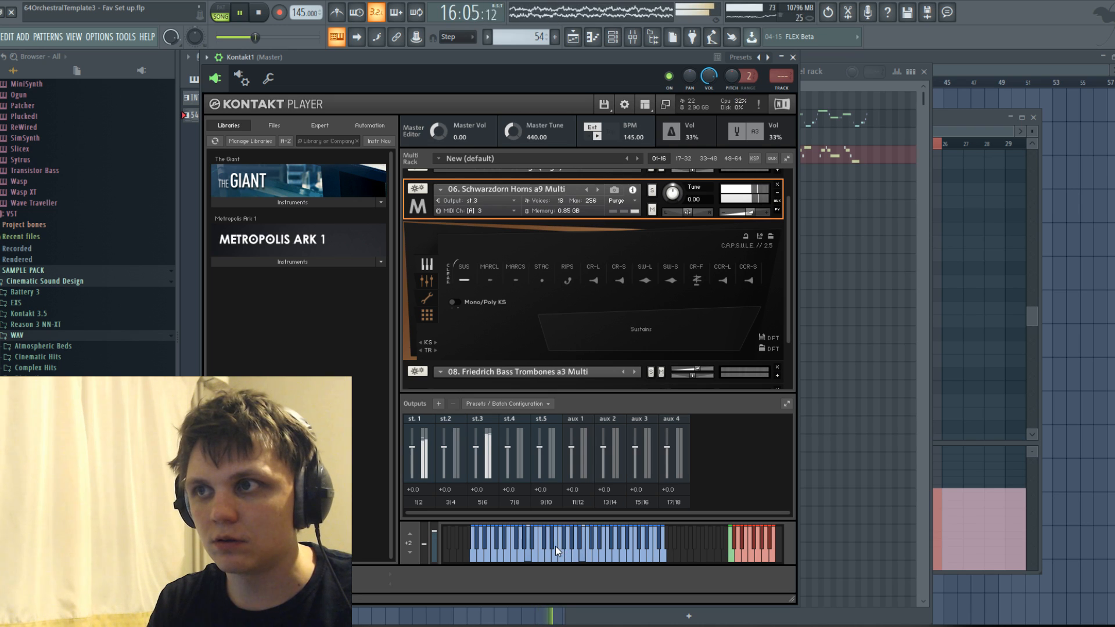
{"action": "key", "text": "space"}
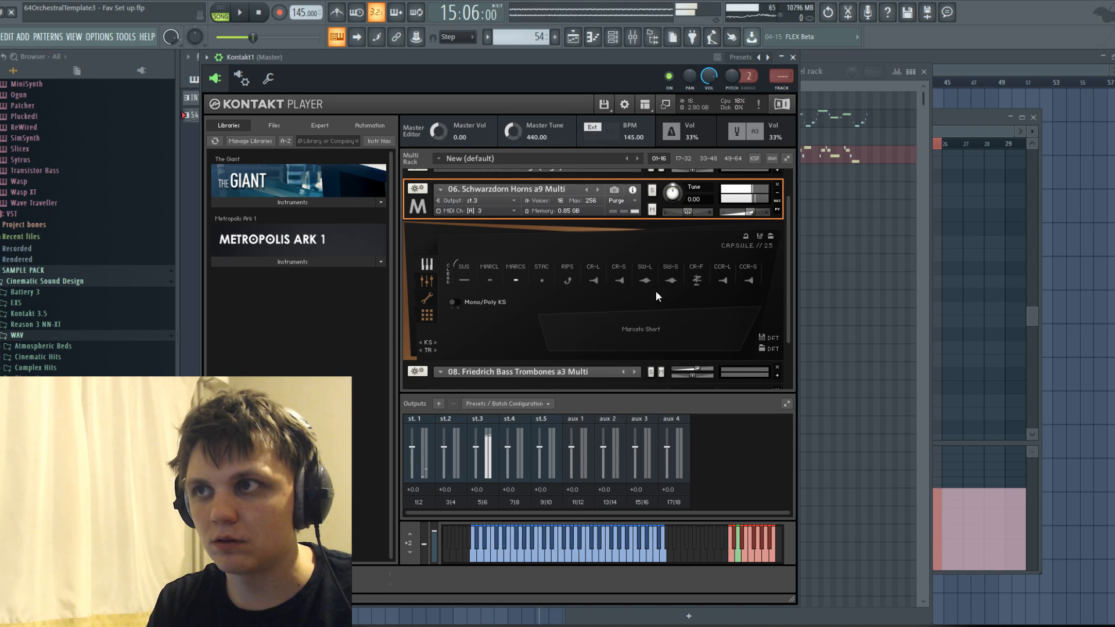
{"action": "key", "text": "space"}
Return to the ARK1 Horns9 notes and replay the melody's opening from 15:06:00.
{"action": "left_click", "coordinate": [954, 121]}
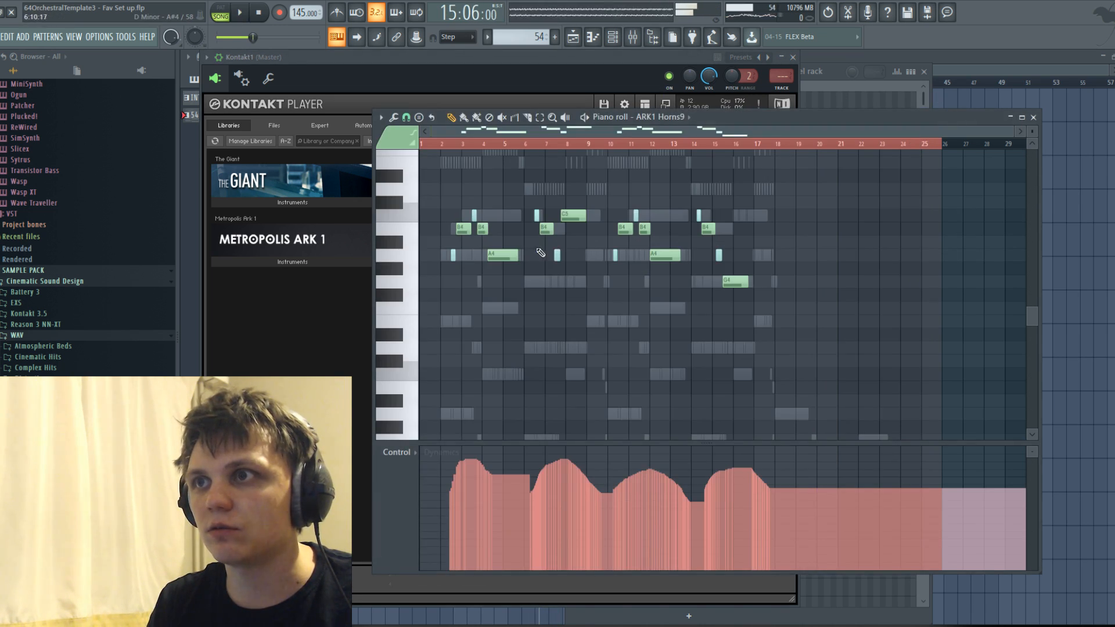
{"action": "scroll", "coordinate": [540, 252], "scroll_direction": "down", "scroll_amount": 3}
{"action": "key", "text": "space"}
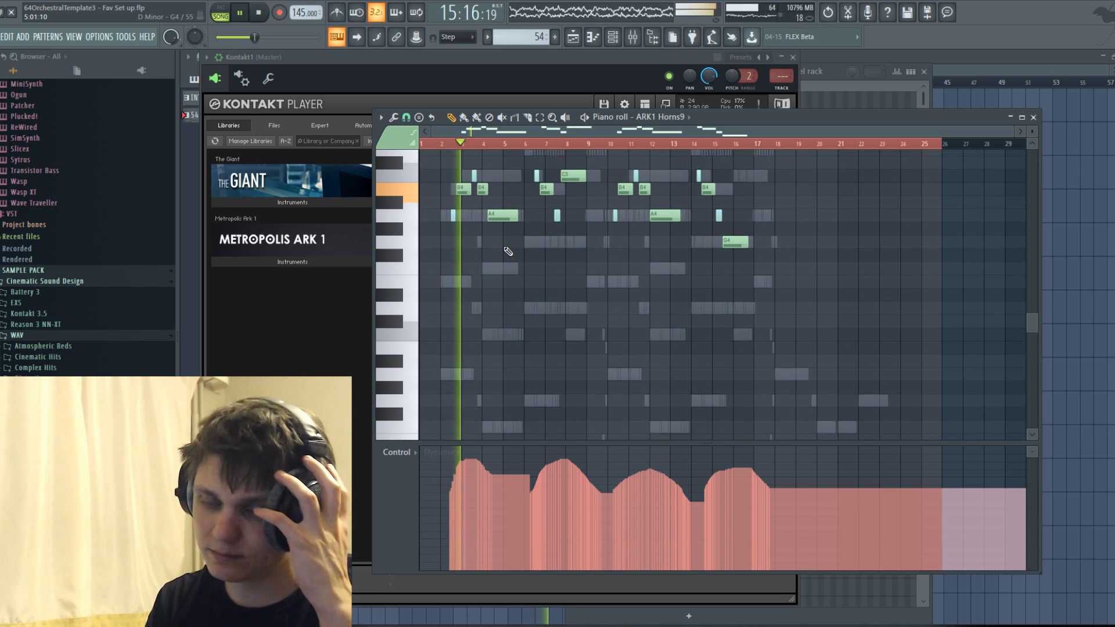
{"action": "key", "text": "space"}
{"action": "scroll", "coordinate": [504, 238], "scroll_direction": "up", "scroll_amount": 3}
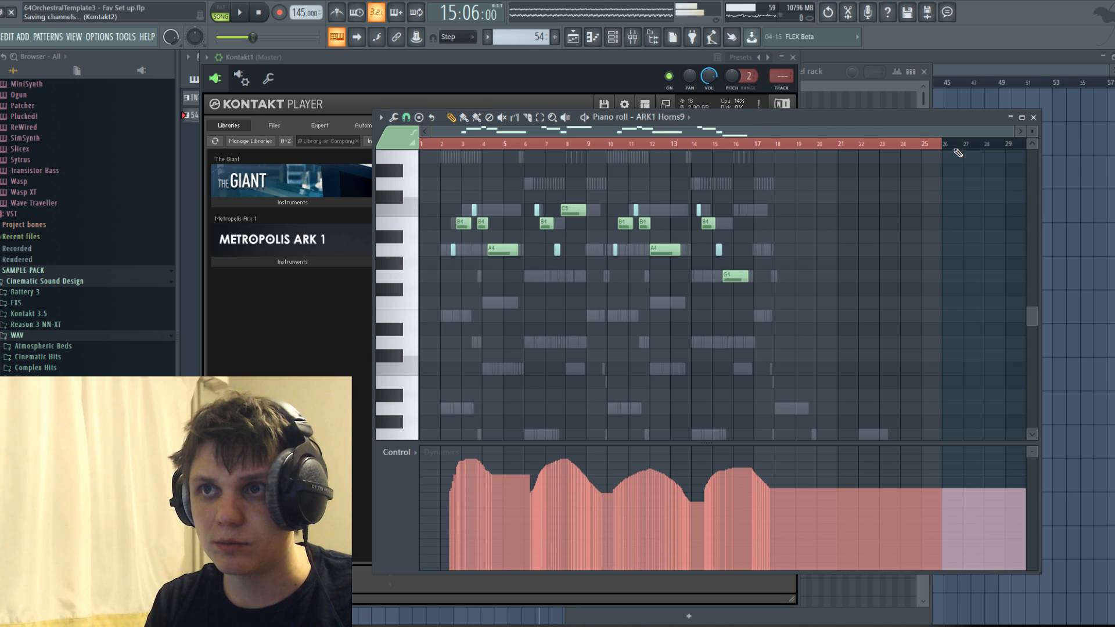
Check the Kontakt1 horns and the mixer levels, and play the arrangement in the playlist from 15:06:00.
{"action": "left_click", "coordinate": [793, 101]}
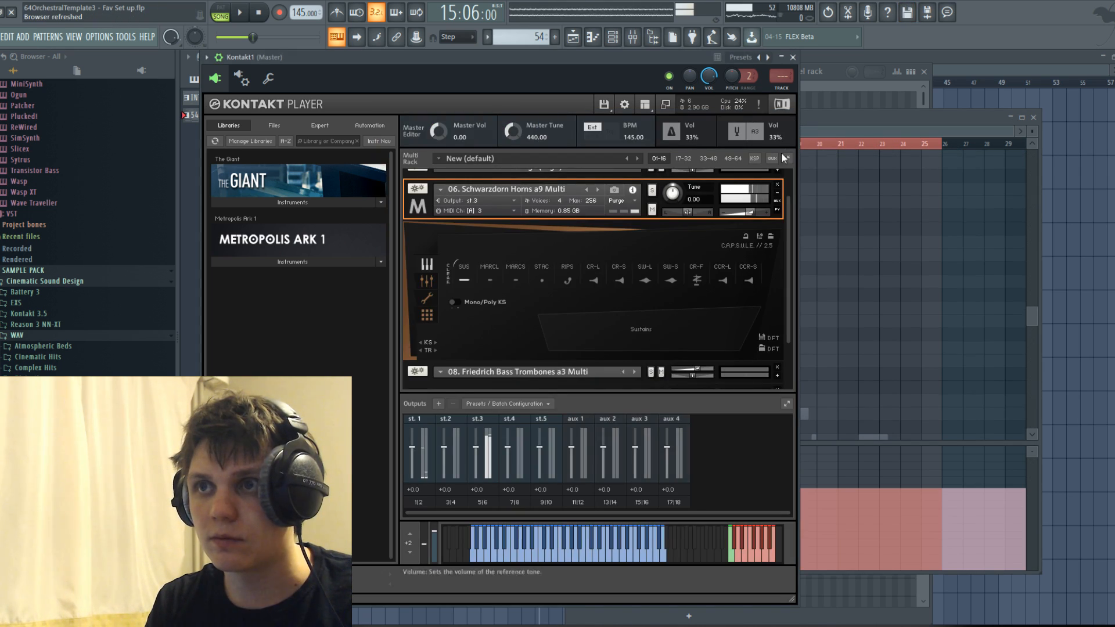
{"action": "left_click", "coordinate": [615, 42]}
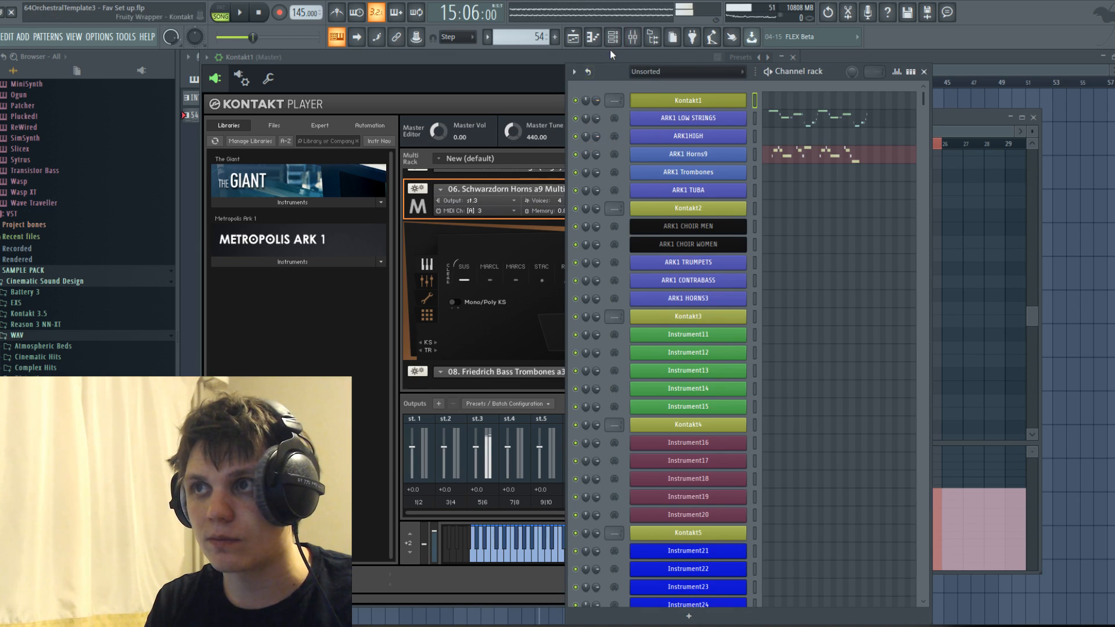
{"action": "left_click", "coordinate": [613, 37]}
{"action": "left_click", "coordinate": [614, 39]}
{"action": "left_click", "coordinate": [638, 43]}
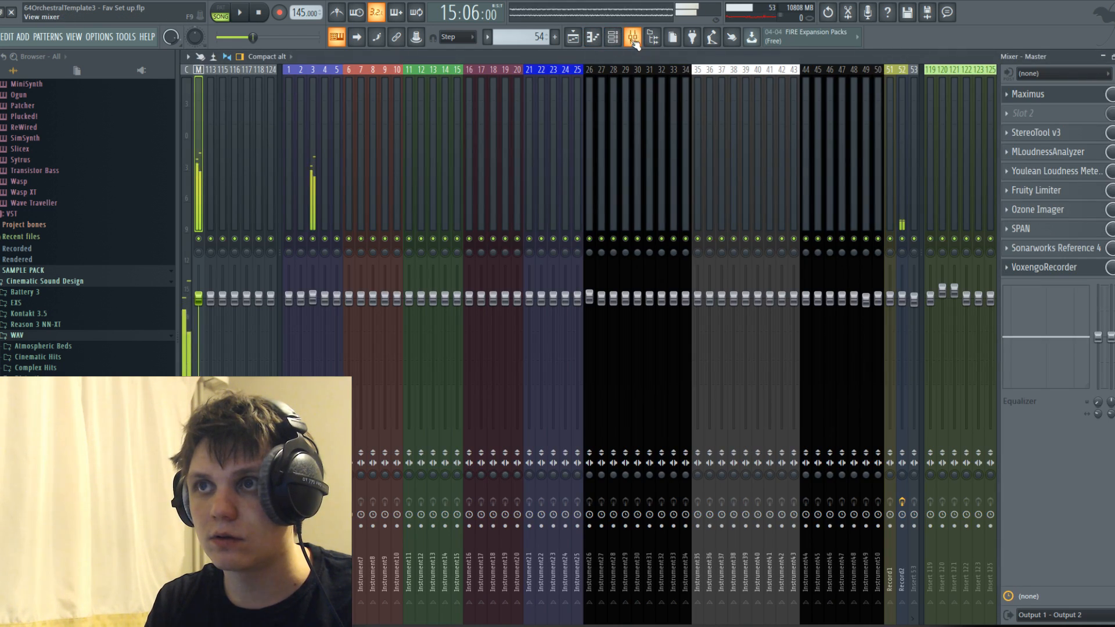
{"action": "left_click", "coordinate": [572, 38]}
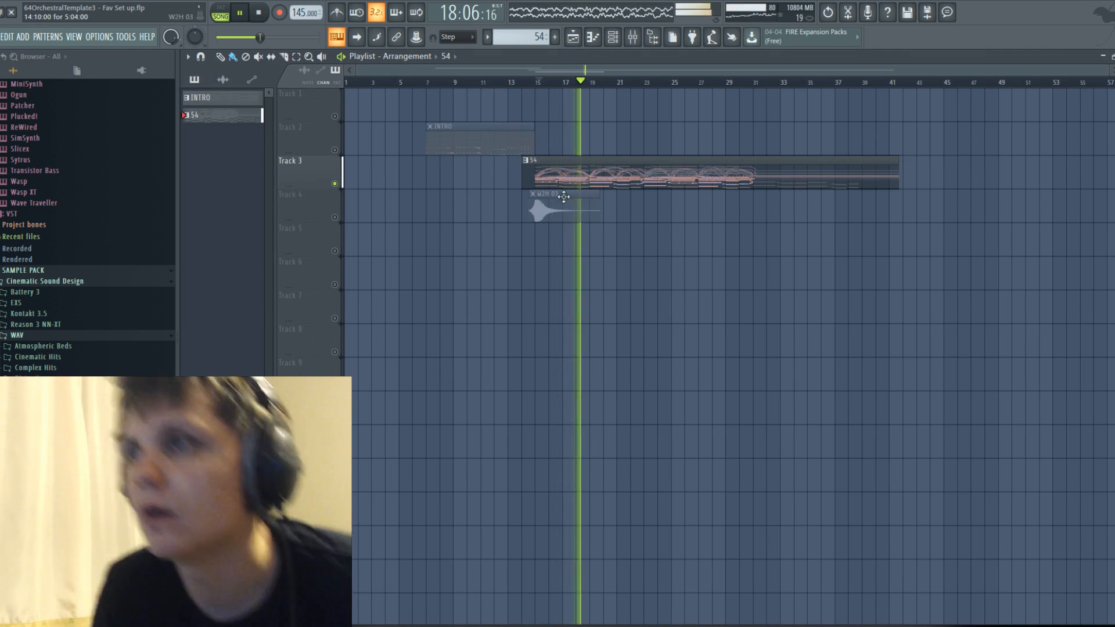
{"action": "key", "text": "space"}
Open the WOODS channel near the end of the channel rack and show its Play instrument browser.
{"action": "left_click", "coordinate": [592, 38]}
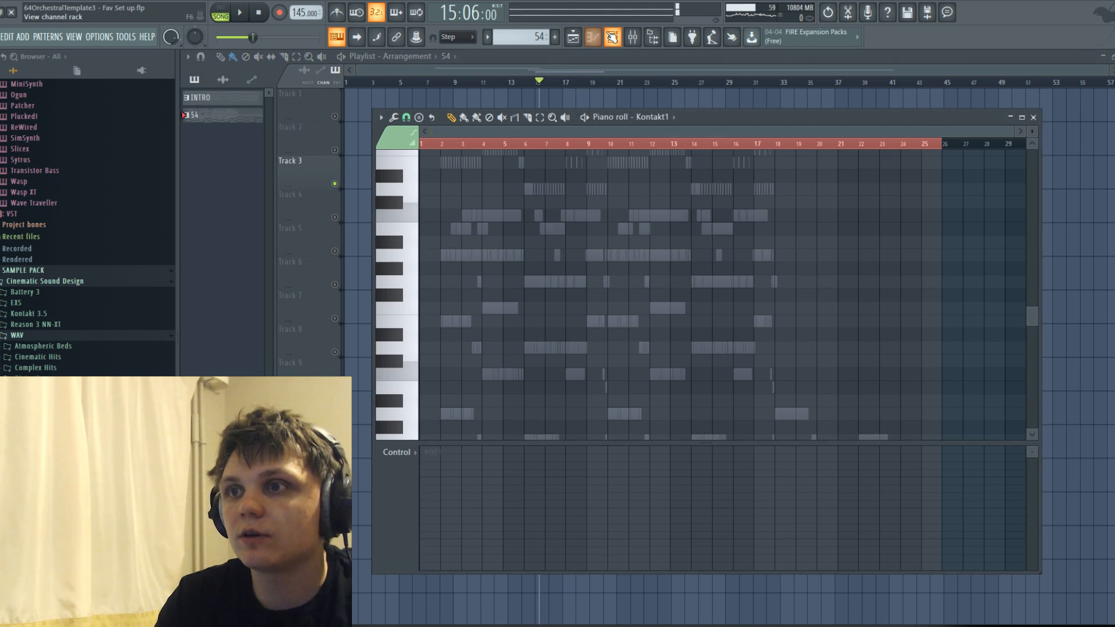
{"action": "left_click", "coordinate": [611, 37]}
{"action": "scroll", "coordinate": [704, 372], "scroll_direction": "down", "scroll_amount": 15}
{"action": "scroll", "coordinate": [702, 360], "scroll_direction": "down", "scroll_amount": 5}
{"action": "left_click", "coordinate": [704, 262]}
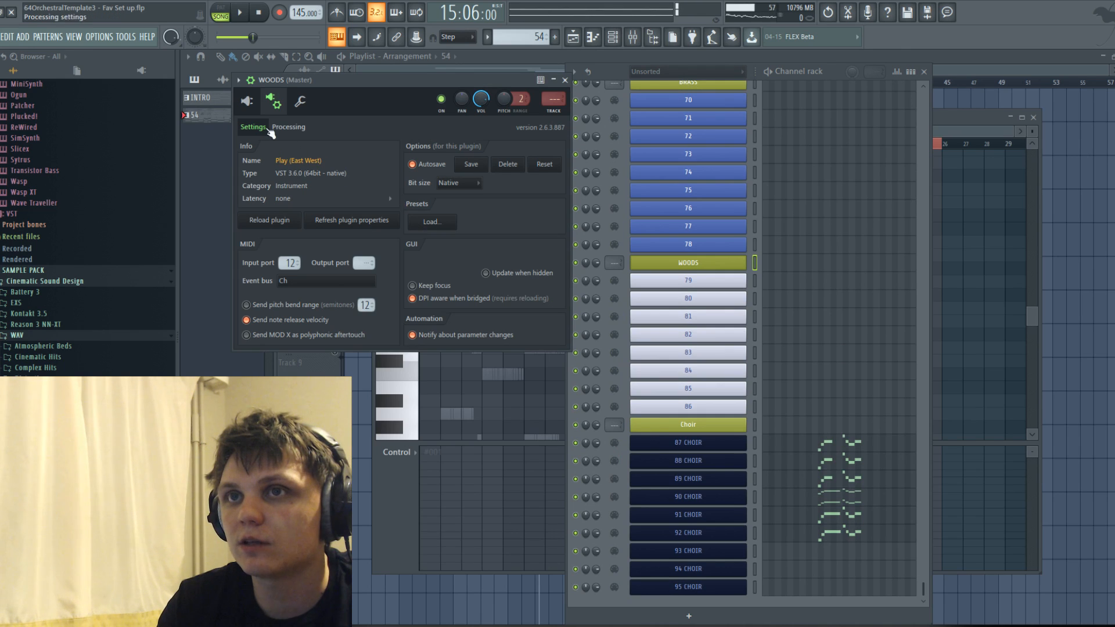
{"action": "left_click", "coordinate": [248, 102]}
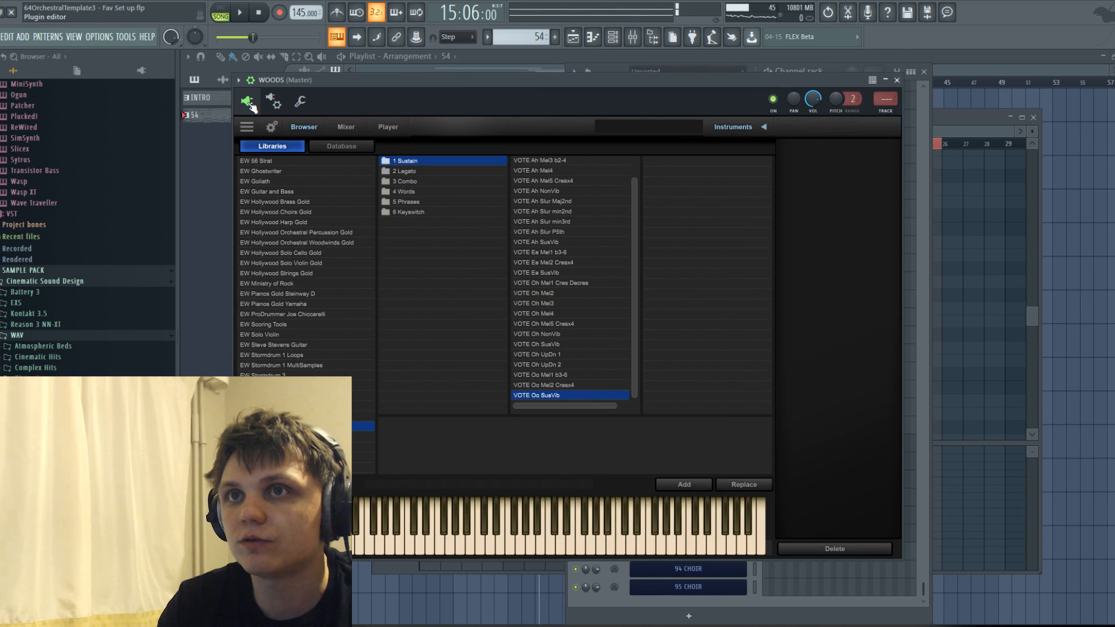
Browse the EW Hollywood Orchestral Percussion Gold and Orchestral Woodwinds Gold libraries, including the Flute 2 folder.
{"action": "left_click", "coordinate": [293, 263]}
{"action": "left_click", "coordinate": [307, 212]}
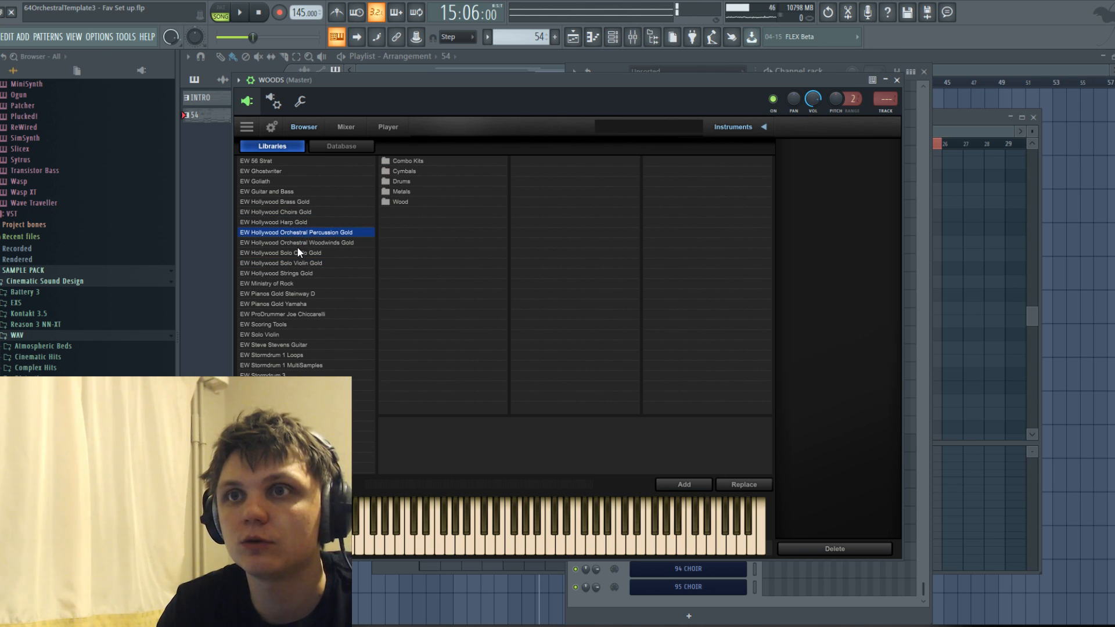
{"action": "left_click", "coordinate": [298, 243]}
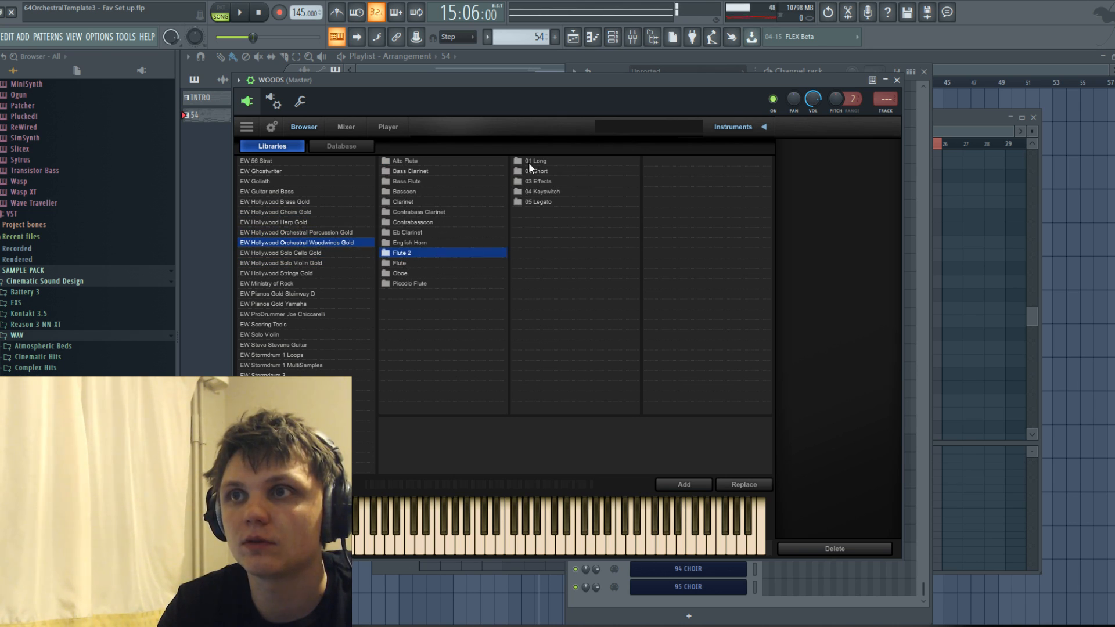
Add the 3FL Legato and 3FL Sus patches from the long articulations of 3 Flutes in Gold Woodwinds.
{"action": "left_click", "coordinate": [348, 406]}
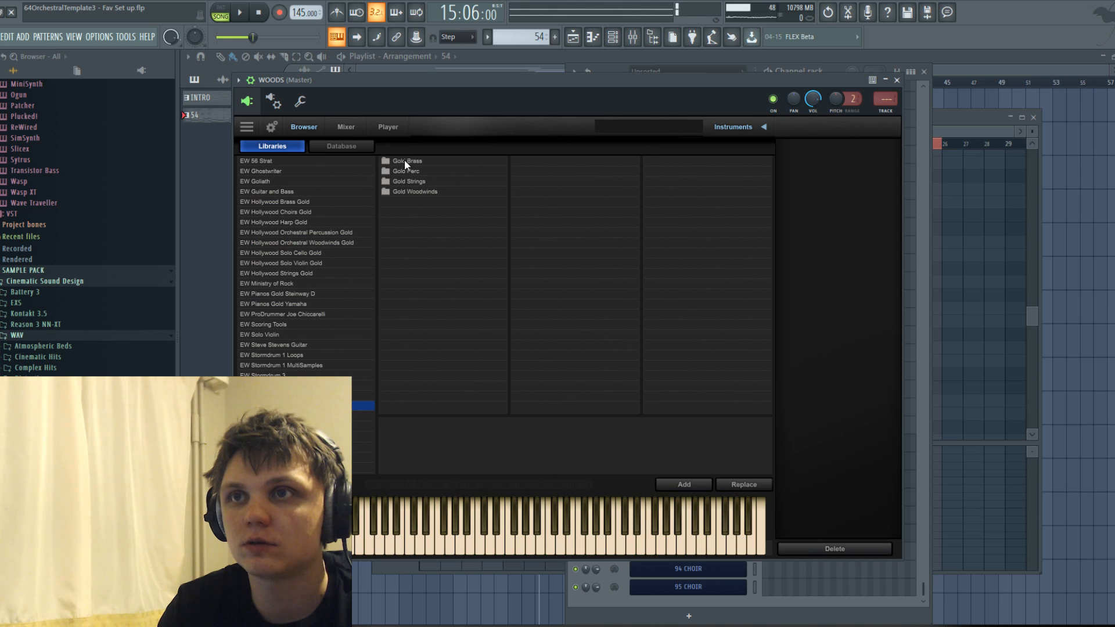
{"action": "left_click", "coordinate": [411, 191]}
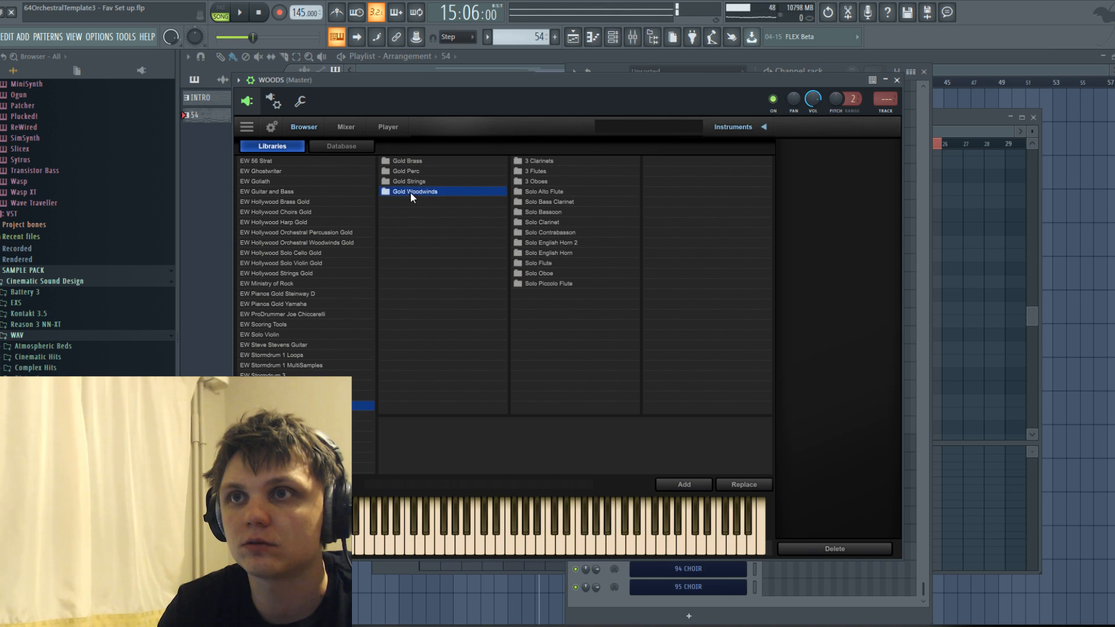
{"action": "left_click", "coordinate": [545, 173]}
{"action": "left_click", "coordinate": [669, 164]}
{"action": "left_click", "coordinate": [665, 176]}
{"action": "left_click", "coordinate": [665, 172]}
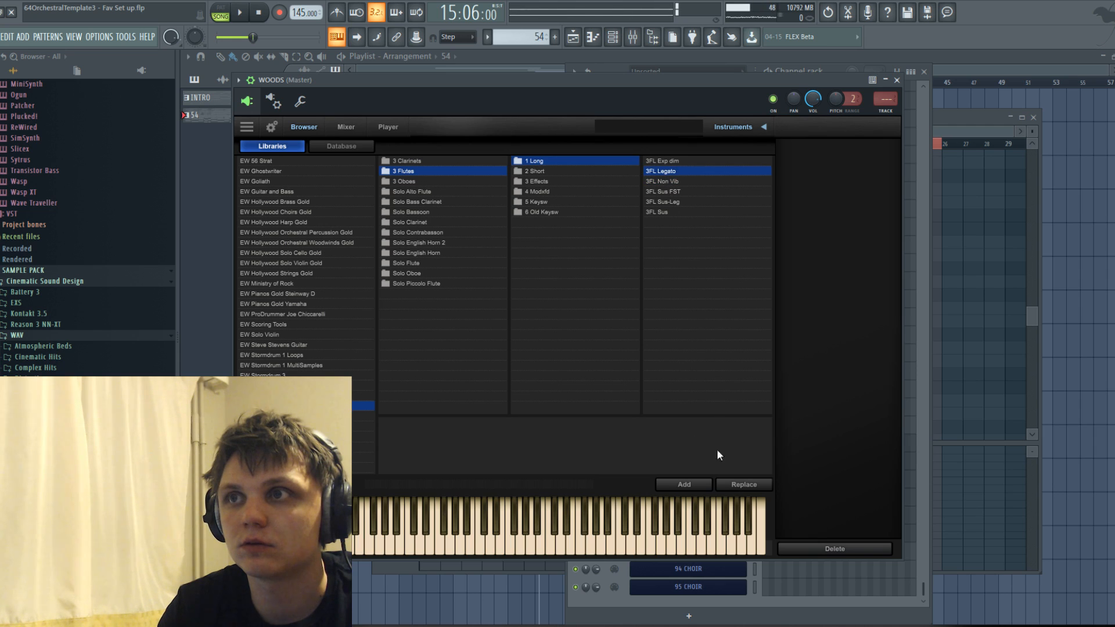
{"action": "left_click", "coordinate": [684, 484]}
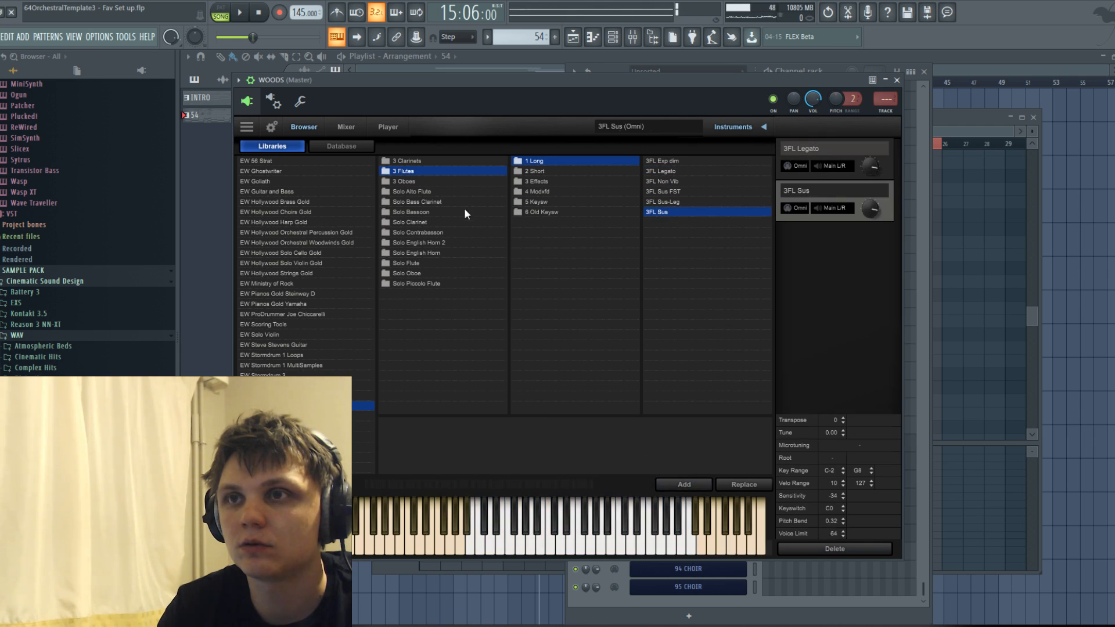
Add the 3OB Legato and 3OB Exp patches from the long articulations of 3 Oboes.
{"action": "left_click", "coordinate": [412, 182]}
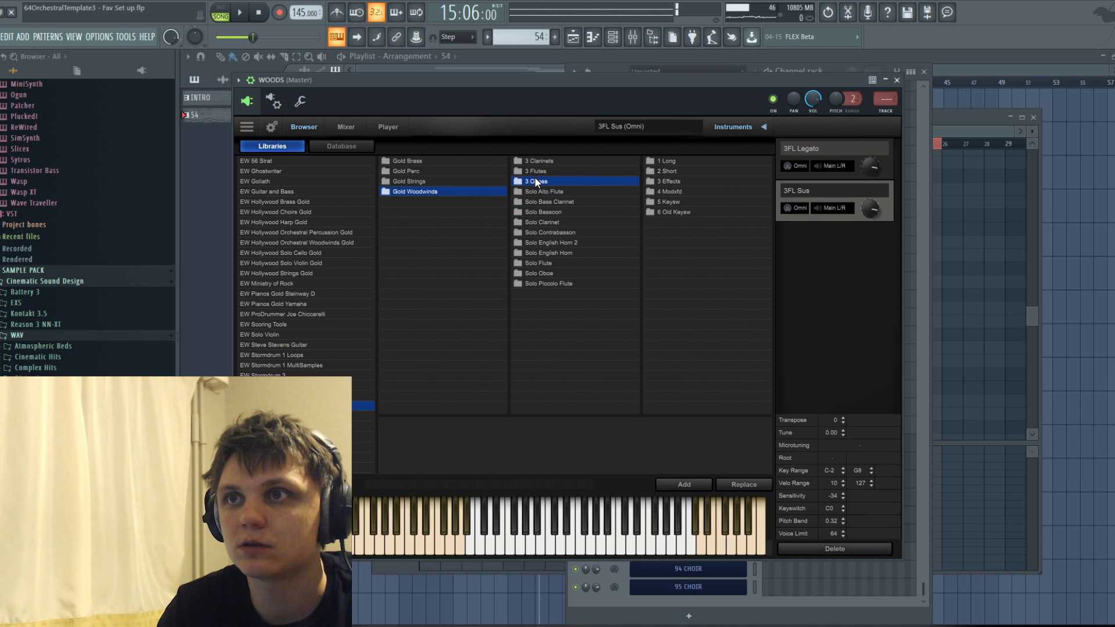
{"action": "left_click", "coordinate": [674, 163]}
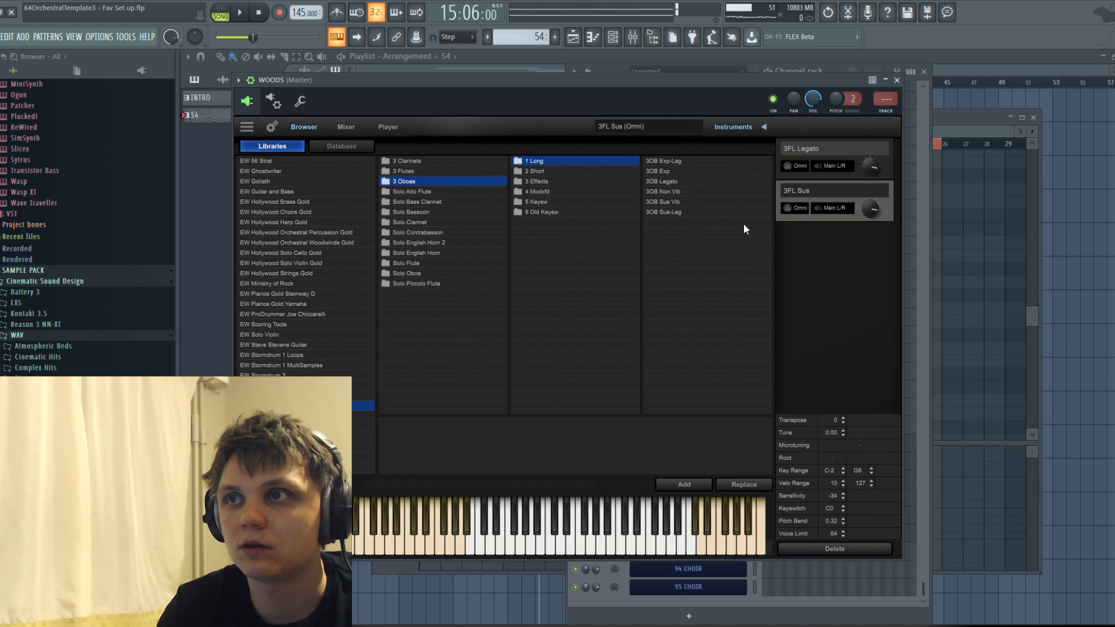
{"action": "left_click", "coordinate": [677, 486]}
{"action": "left_click", "coordinate": [668, 171]}
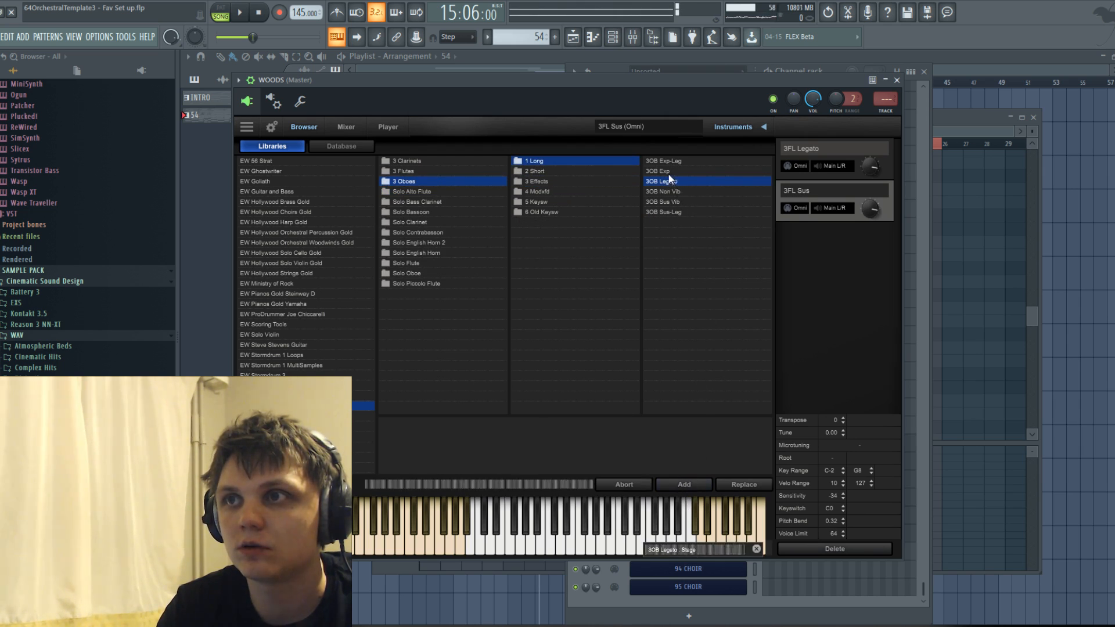
Assign MIDI channels 1 to 4 to 3FL Legato, 3FL Sus, 3OB Legato and 3OB Exp in that order.
{"action": "left_click", "coordinate": [797, 167]}
{"action": "left_click", "coordinate": [803, 197]}
{"action": "left_click", "coordinate": [797, 207]}
{"action": "left_click", "coordinate": [813, 254]}
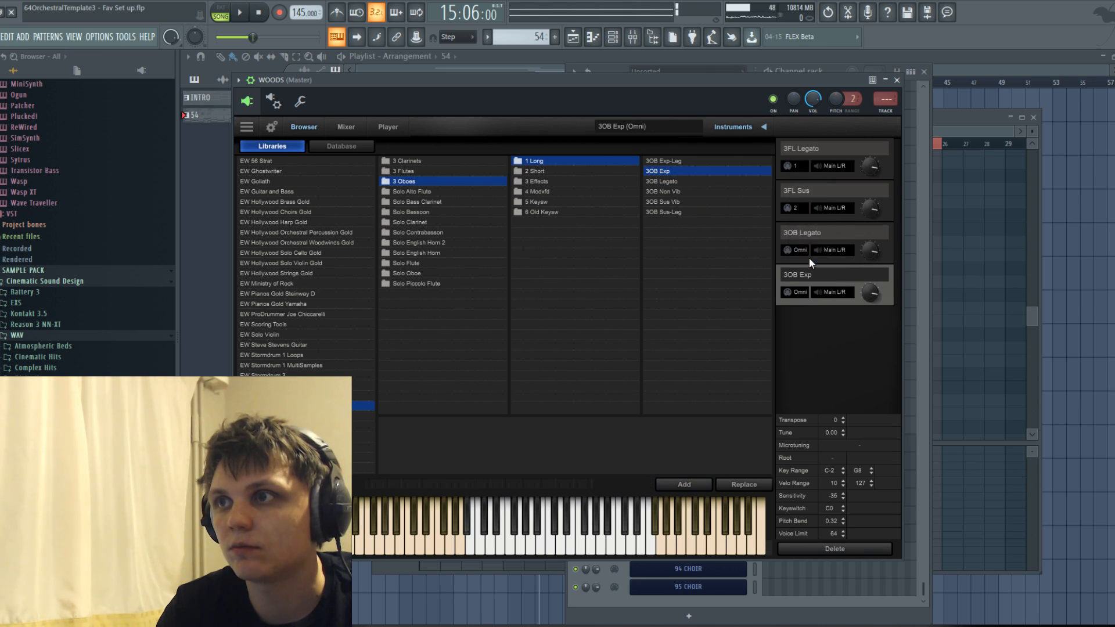
{"action": "left_click", "coordinate": [798, 251]}
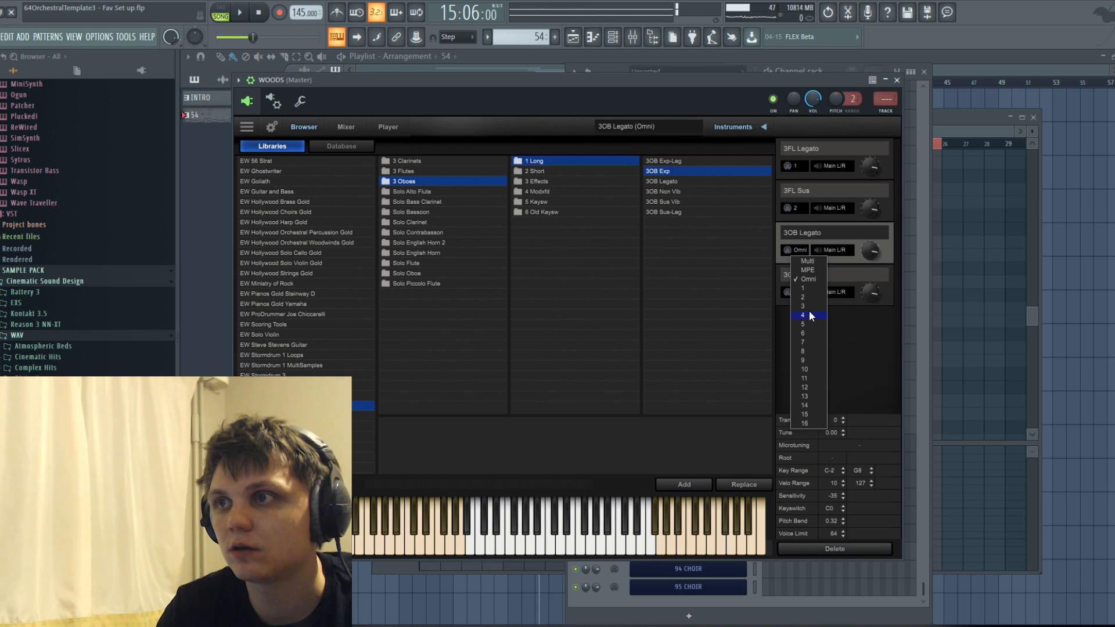
{"action": "left_click", "coordinate": [806, 306]}
{"action": "left_click", "coordinate": [799, 292]}
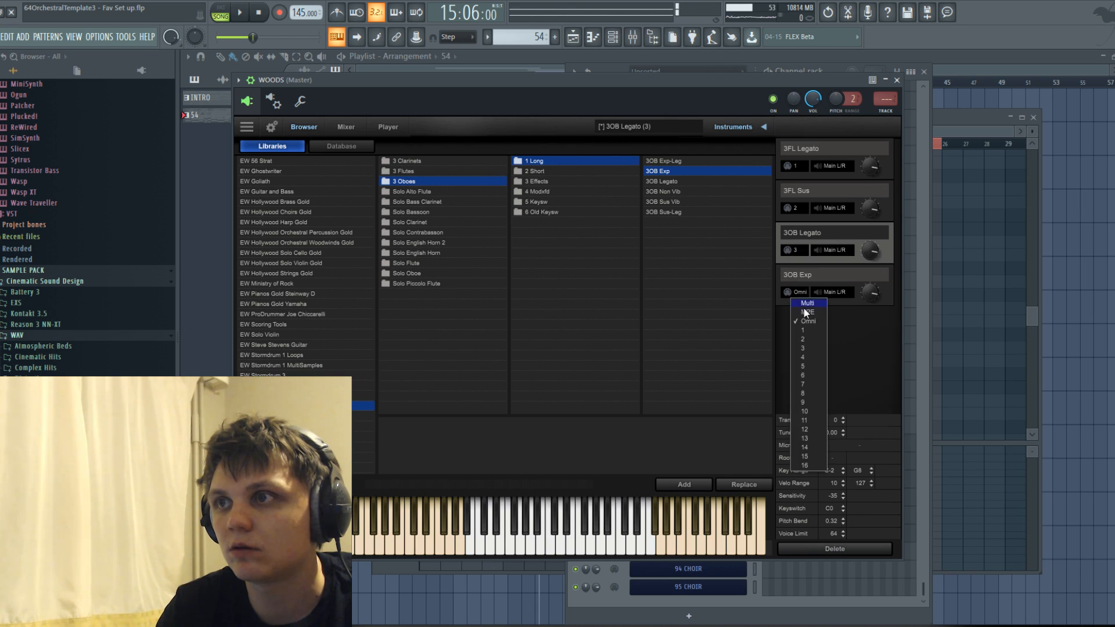
{"action": "left_click", "coordinate": [804, 356]}
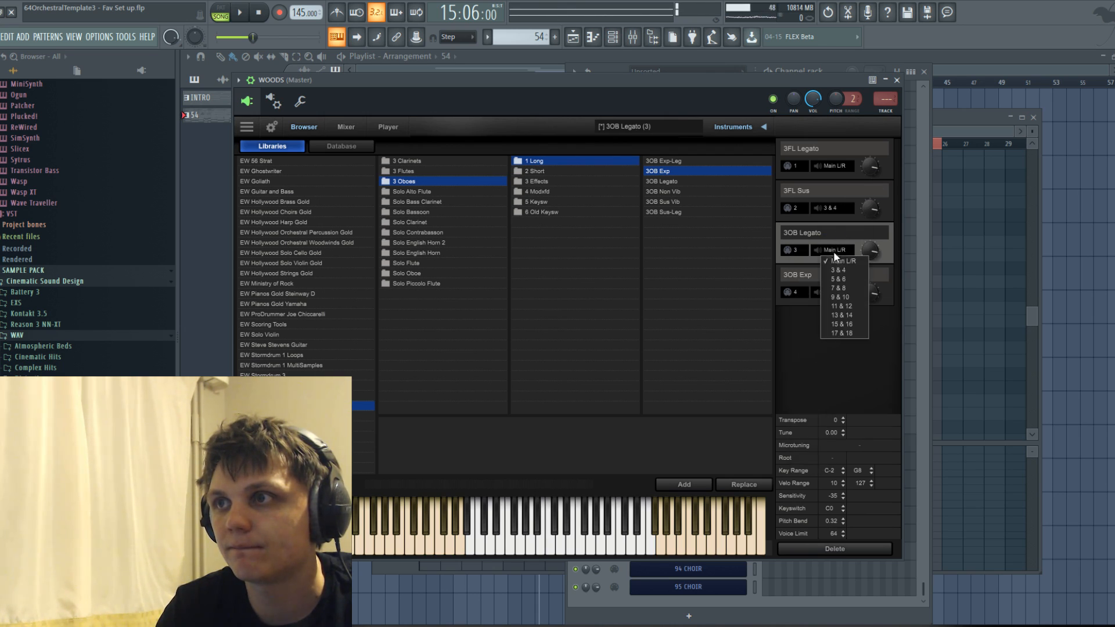
Route 3OB Legato to outputs 5 & 6, assign 3OB Exp its own output pair, and close the WOODS instrument.
{"action": "left_click", "coordinate": [838, 279]}
{"action": "left_click", "coordinate": [835, 292]}
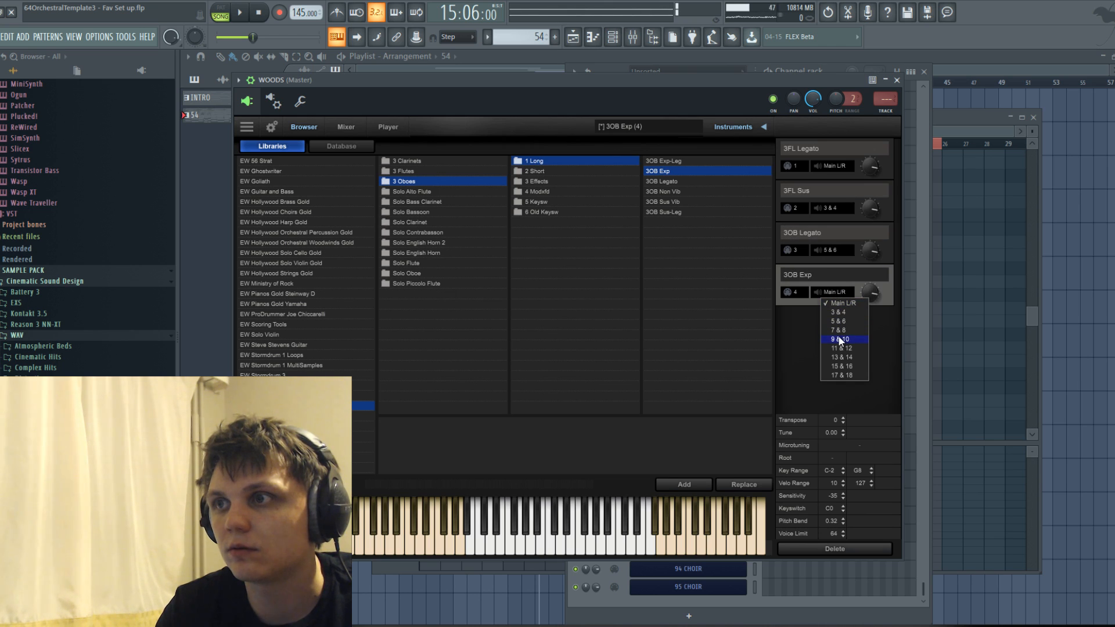
{"action": "left_click", "coordinate": [897, 79]}
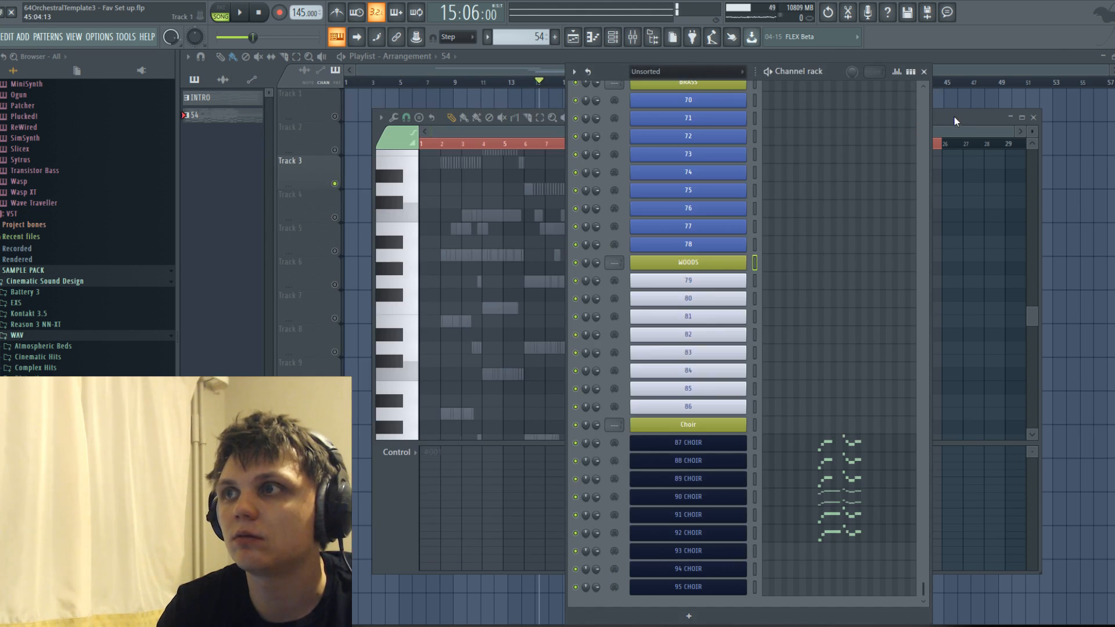
Copy the ARK1 Horns9 melody into woodwind channel 79, shifting the pasted notes into time.
{"action": "left_click", "coordinate": [952, 114]}
{"action": "left_click", "coordinate": [677, 117]}
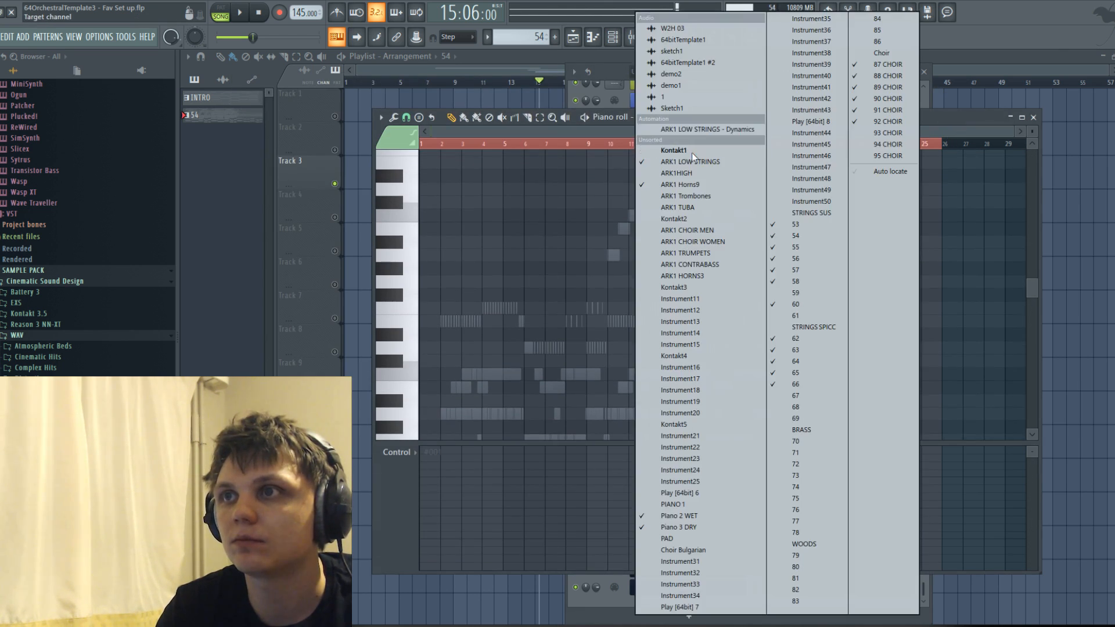
{"action": "left_click", "coordinate": [691, 186]}
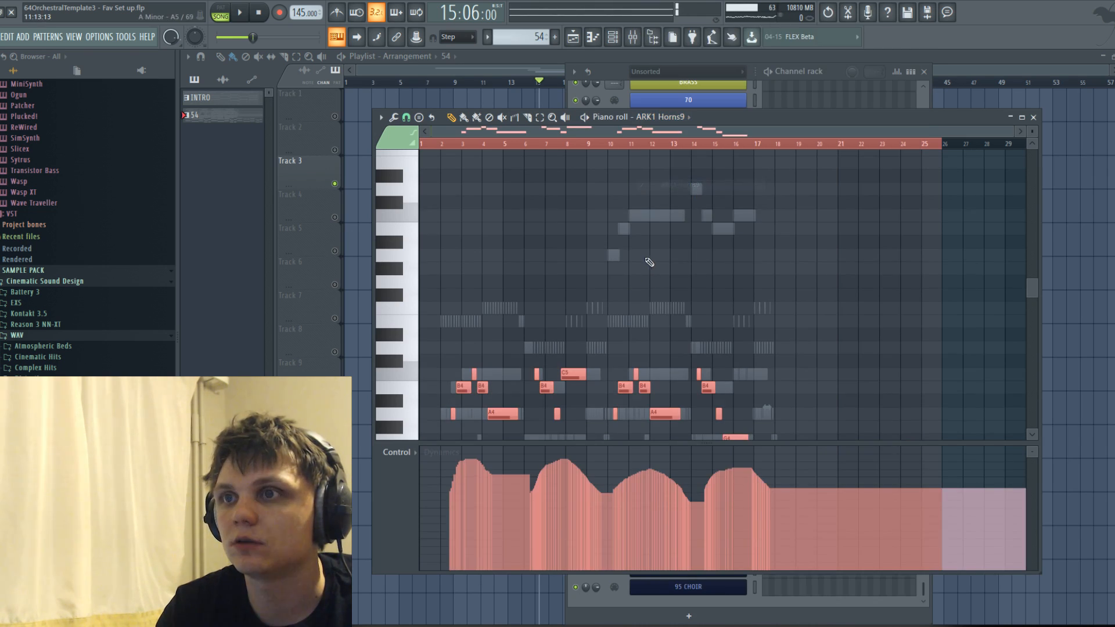
{"action": "left_click", "coordinate": [671, 119]}
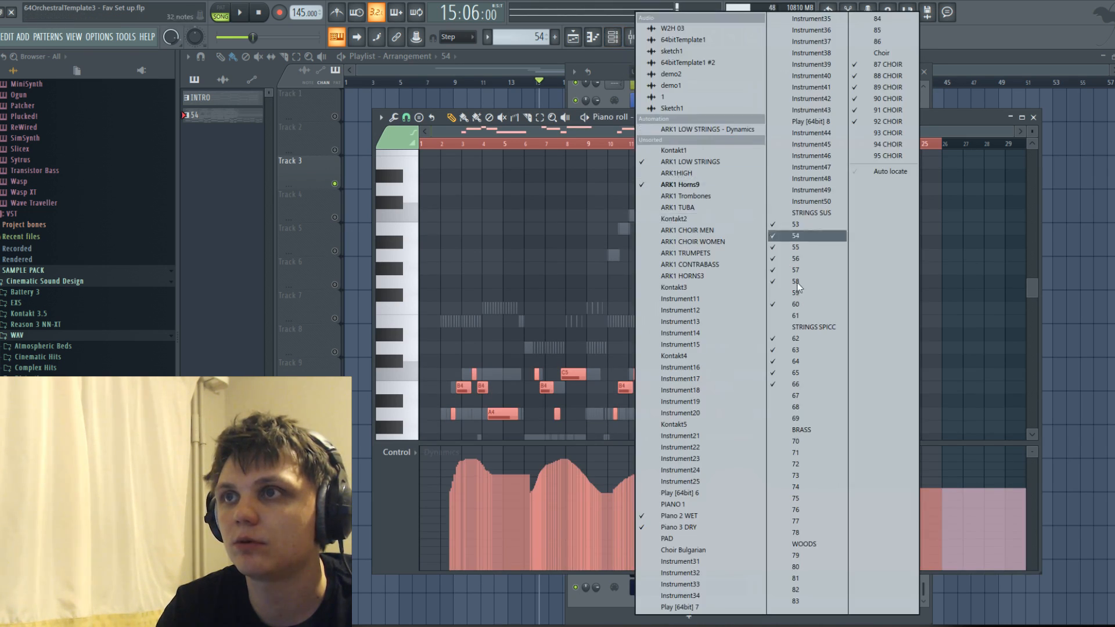
{"action": "left_click", "coordinate": [811, 555]}
{"action": "left_click_drag", "start_coordinate": [475, 415], "coordinate": [495, 416]}
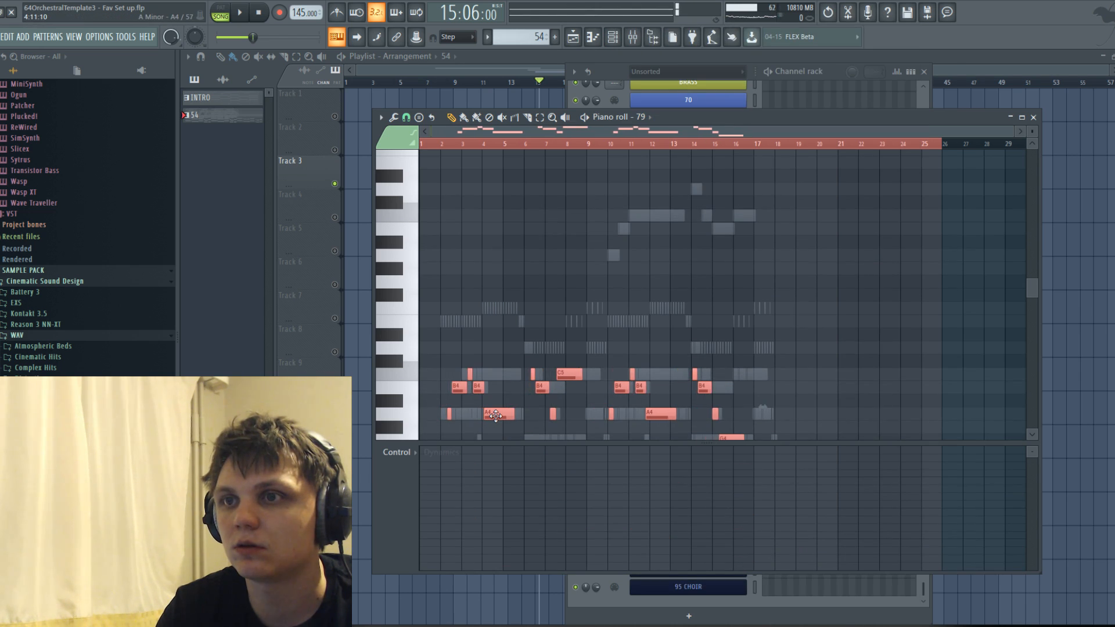
Transpose the channel 79 melody up one octave and listen to it with the arrangement.
{"action": "scroll", "coordinate": [497, 416], "scroll_direction": "up", "scroll_amount": 3}
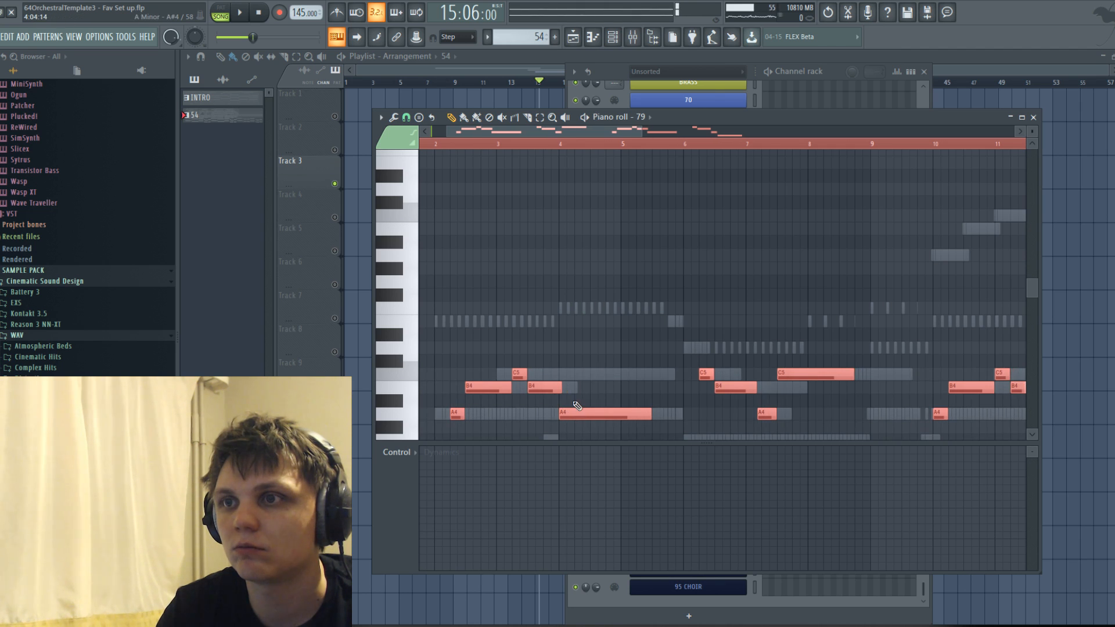
{"action": "key", "text": "ctrl+Up"}
{"action": "key", "text": "space"}
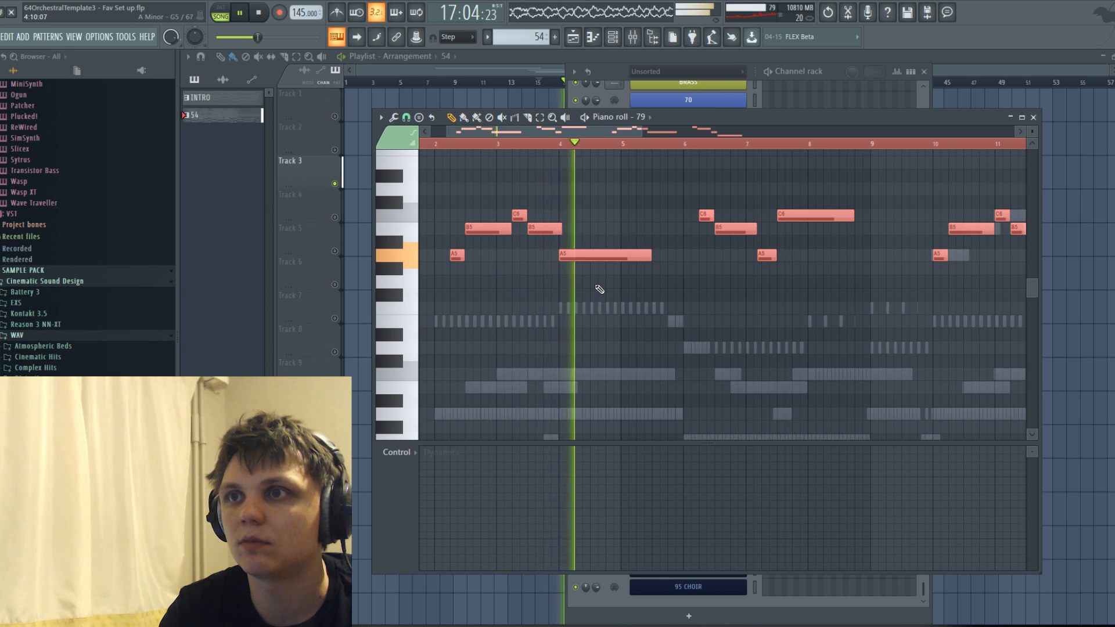
{"action": "scroll", "coordinate": [597, 282], "scroll_direction": "down", "scroll_amount": 3}
{"action": "key", "text": "space"}
Paste the octave-raised melody into woodwind channels 80, 81 and 82, aligned with channel 79, and play the result.
{"action": "left_click", "coordinate": [652, 119]}
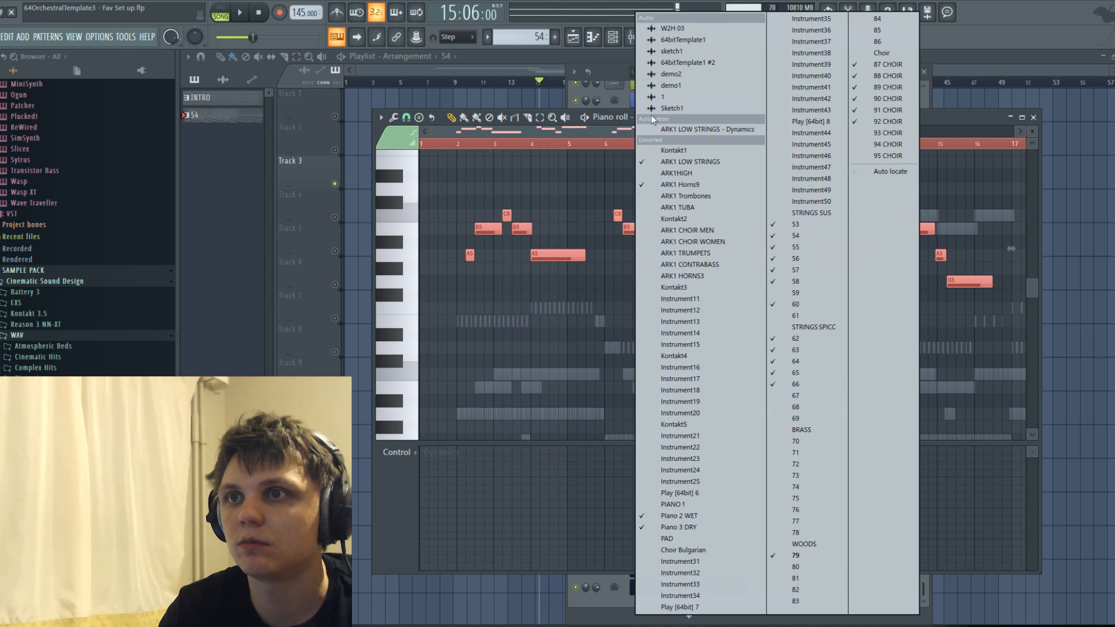
{"action": "left_click", "coordinate": [812, 571]}
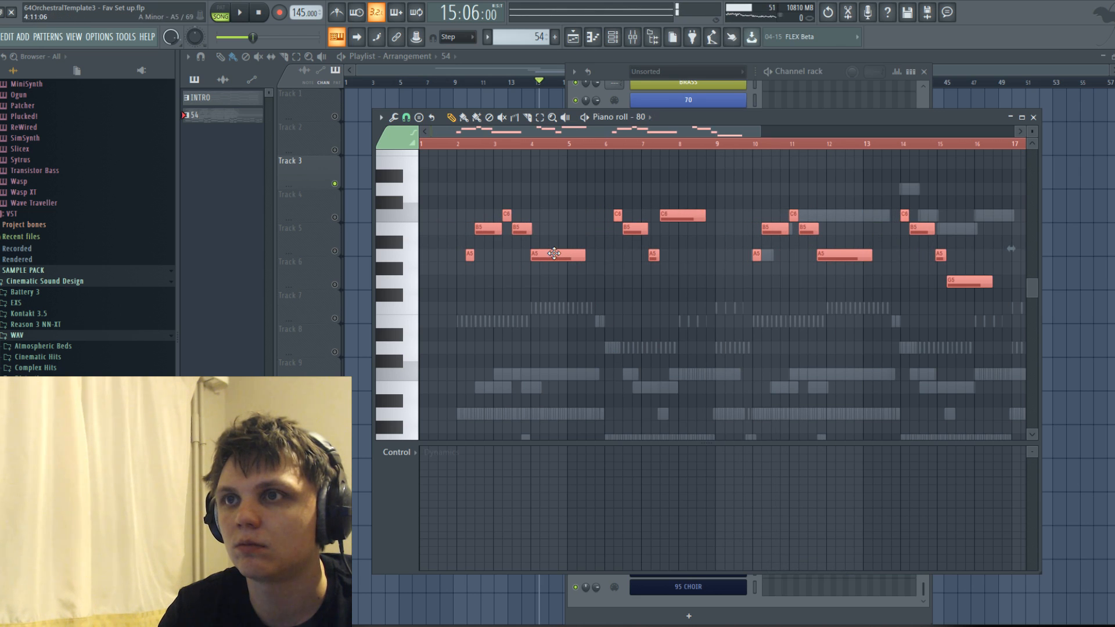
{"action": "left_click", "coordinate": [650, 118]}
{"action": "left_click", "coordinate": [809, 580]}
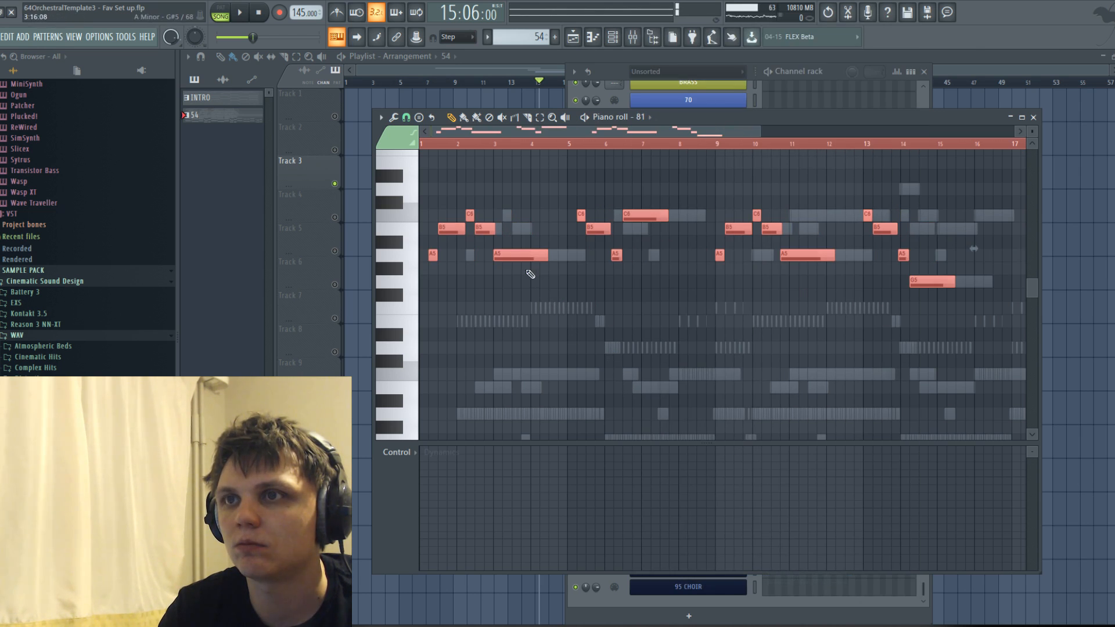
{"action": "key", "text": "space"}
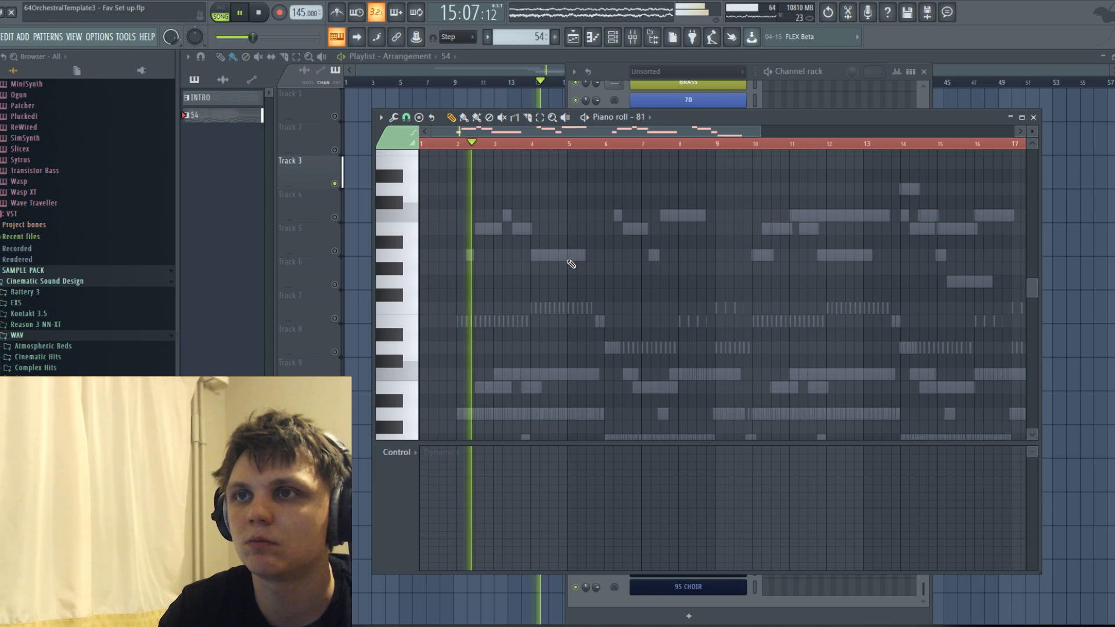
{"action": "left_click", "coordinate": [652, 114]}
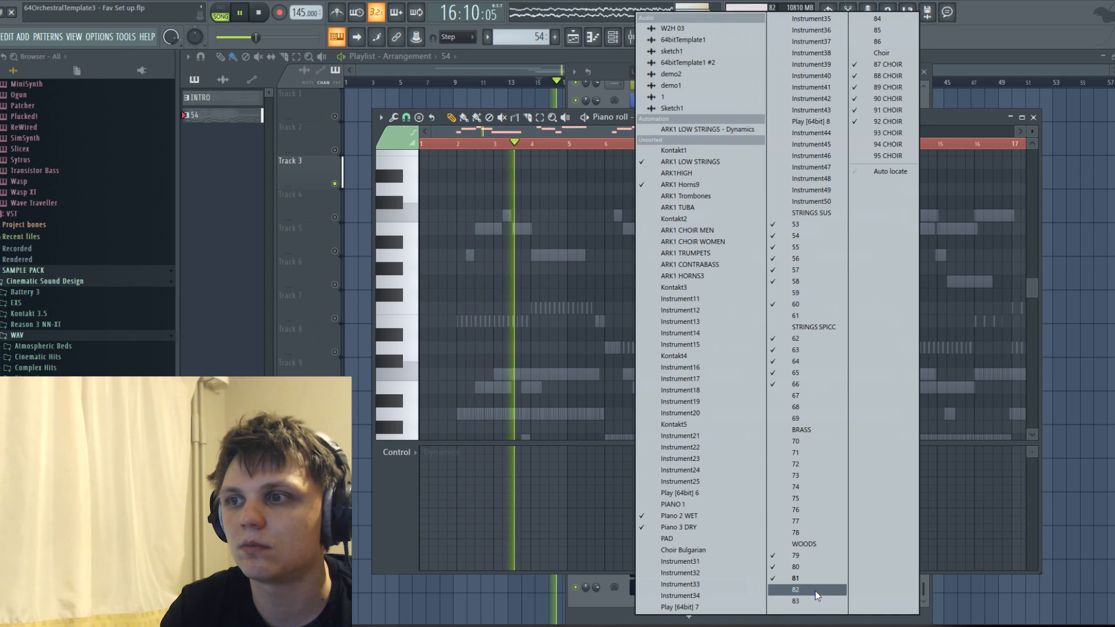
{"action": "left_click", "coordinate": [824, 590]}
{"action": "key", "text": "space"}
Reopen channel 81 in the piano roll and play back its melody with the full arrangement.
{"action": "left_click", "coordinate": [653, 115]}
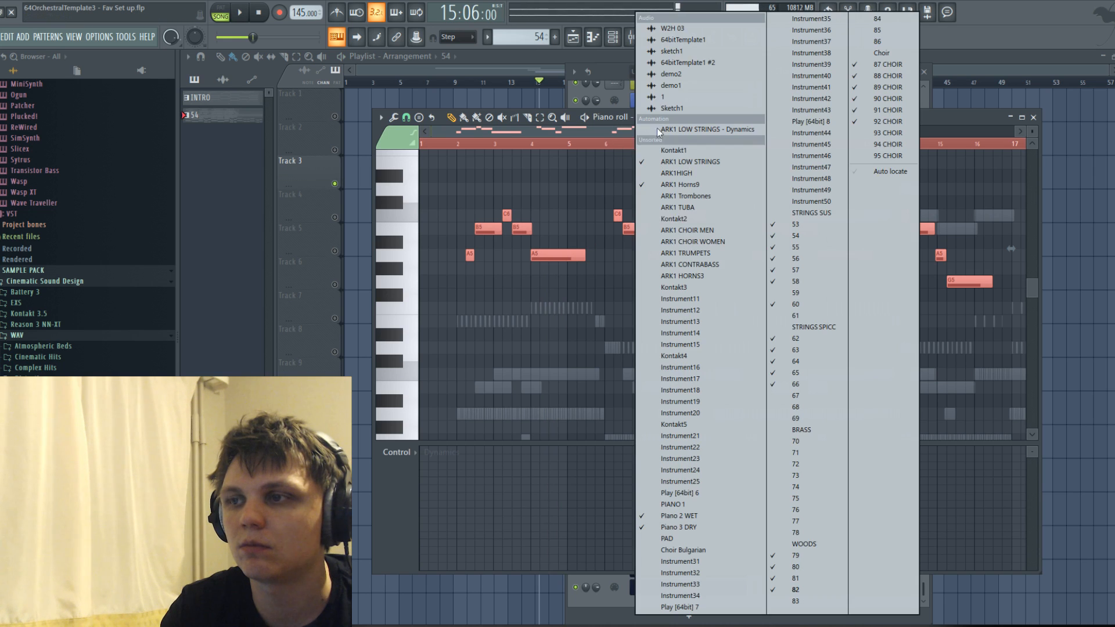
{"action": "left_click", "coordinate": [821, 578]}
{"action": "scroll", "coordinate": [755, 406], "scroll_direction": "up", "scroll_amount": 5}
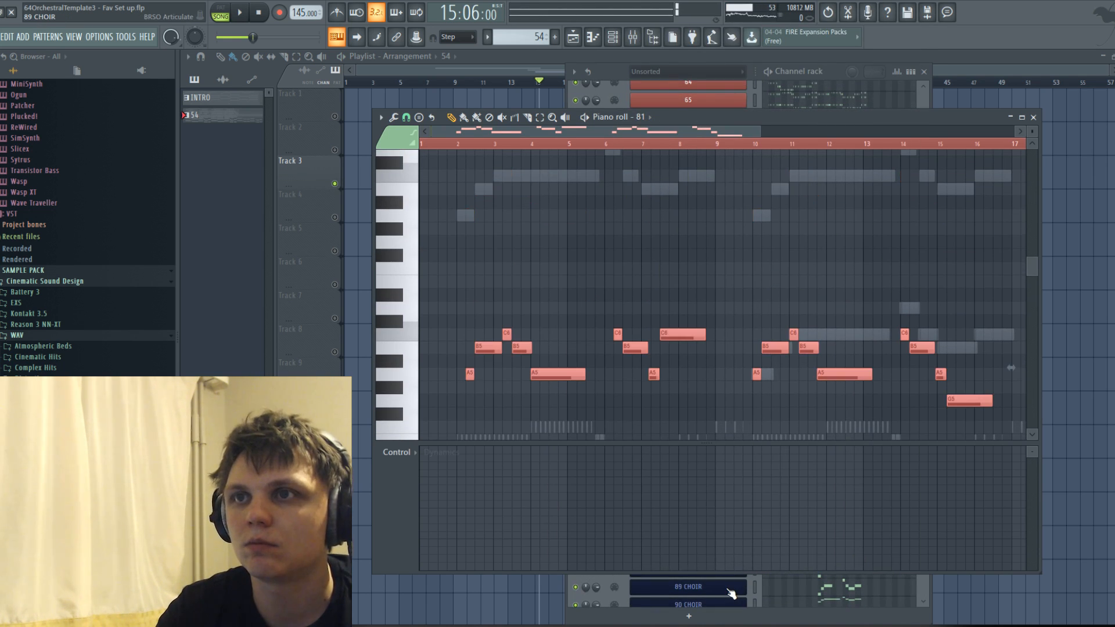
{"action": "key", "text": "space"}
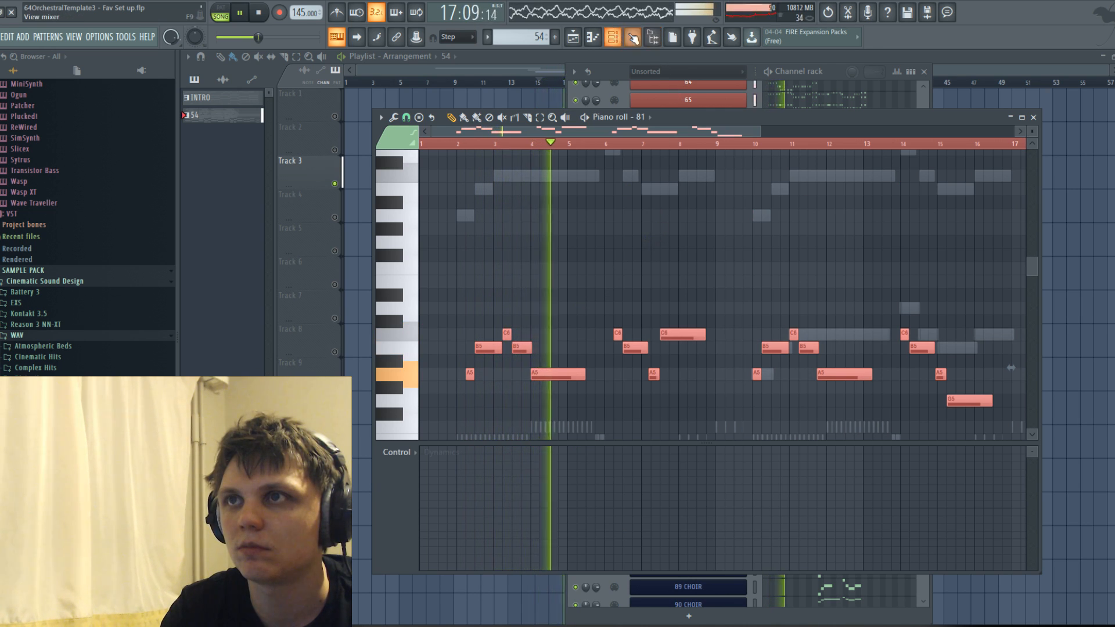
Solo individual woodwind tracks among mixer inserts 79 to 82 during playback and lower their faders.
{"action": "key", "text": "F9"}
{"action": "scroll", "coordinate": [745, 155], "scroll_direction": "right", "scroll_amount": 15}
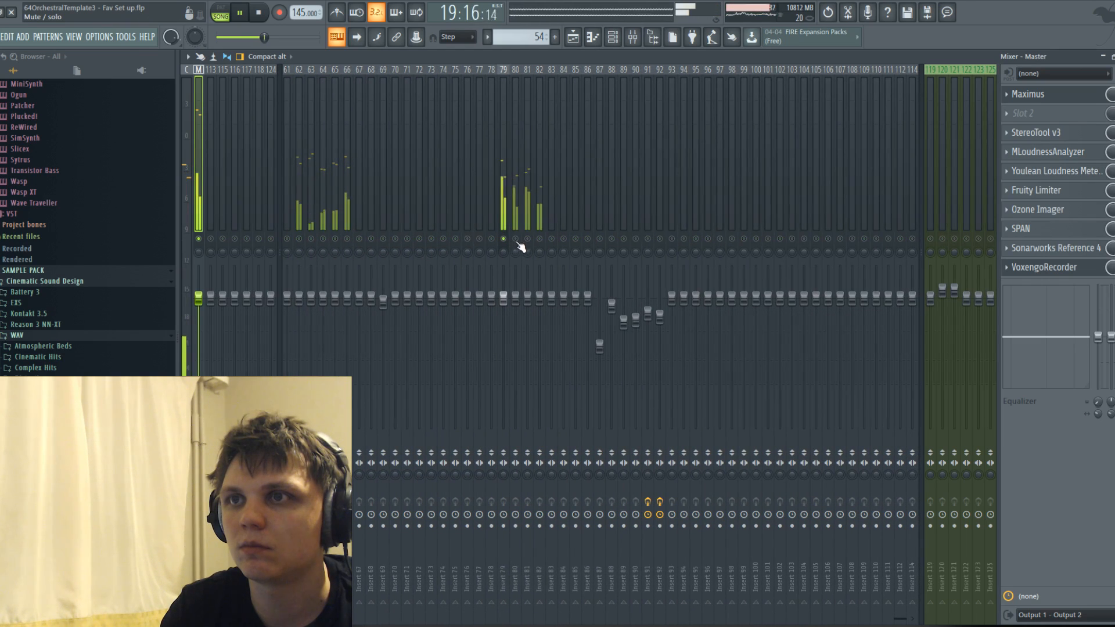
{"action": "right_click", "coordinate": [527, 239]}
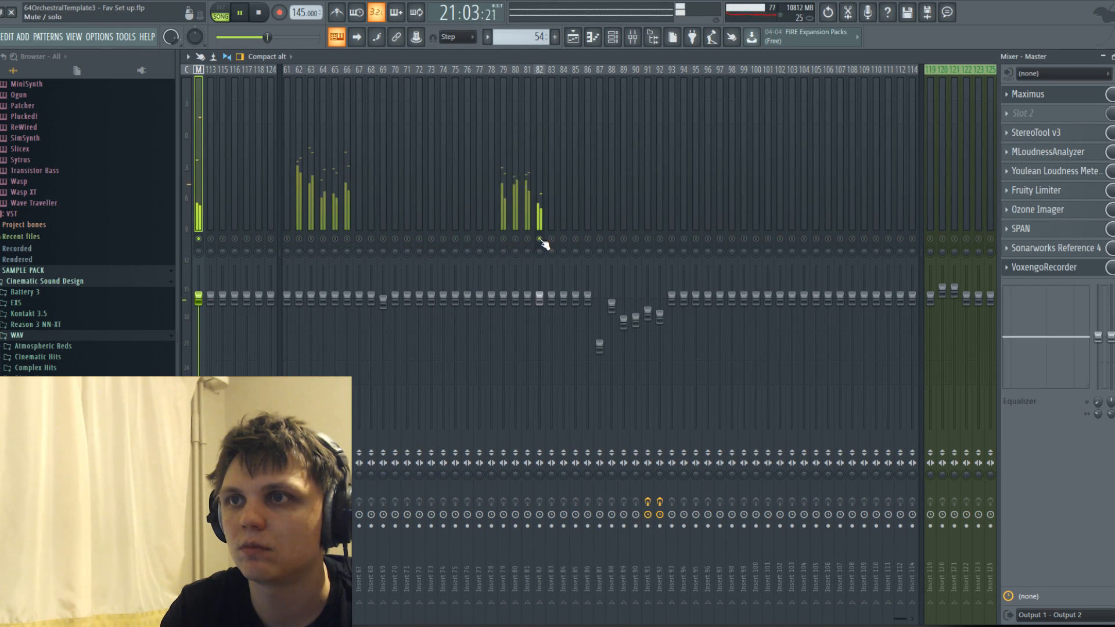
{"action": "right_click", "coordinate": [503, 239]}
{"action": "right_click", "coordinate": [503, 239]}
{"action": "left_click_drag", "start_coordinate": [503, 297], "coordinate": [527, 313]}
{"action": "left_click_drag", "start_coordinate": [539, 297], "coordinate": [540, 300]}
{"action": "scroll", "coordinate": [565, 191], "scroll_direction": "left", "scroll_amount": 10}
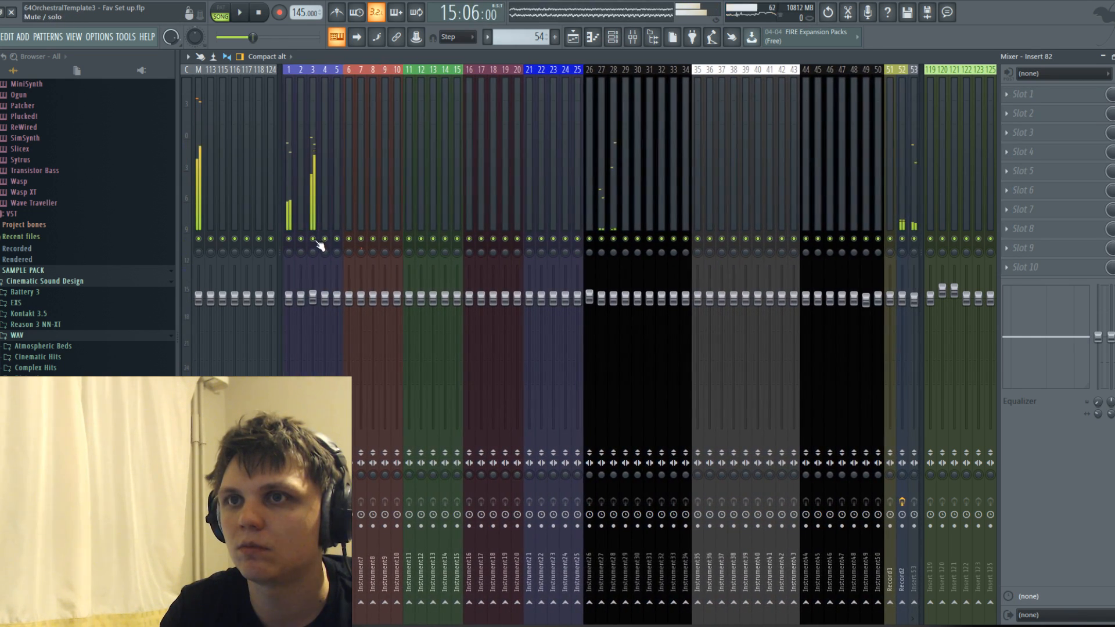
Open the Track 3 pattern from the playlist and examine channel 79's melody against the other parts.
{"action": "left_click", "coordinate": [575, 37]}
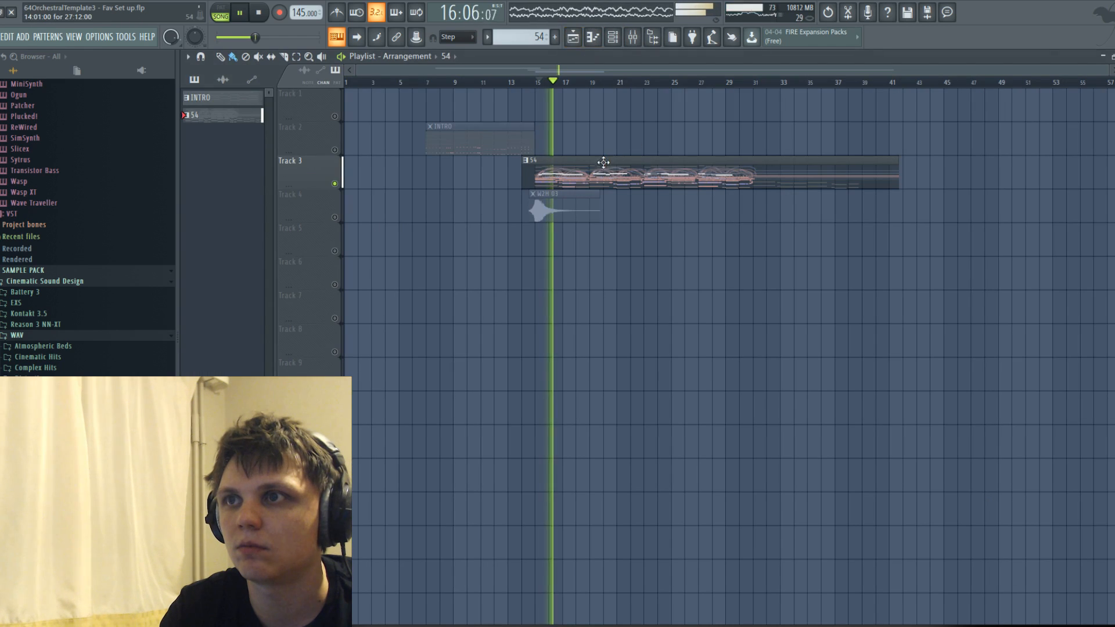
{"action": "double_click", "coordinate": [601, 183]}
{"action": "scroll", "coordinate": [481, 246], "scroll_direction": "down", "scroll_amount": 6}
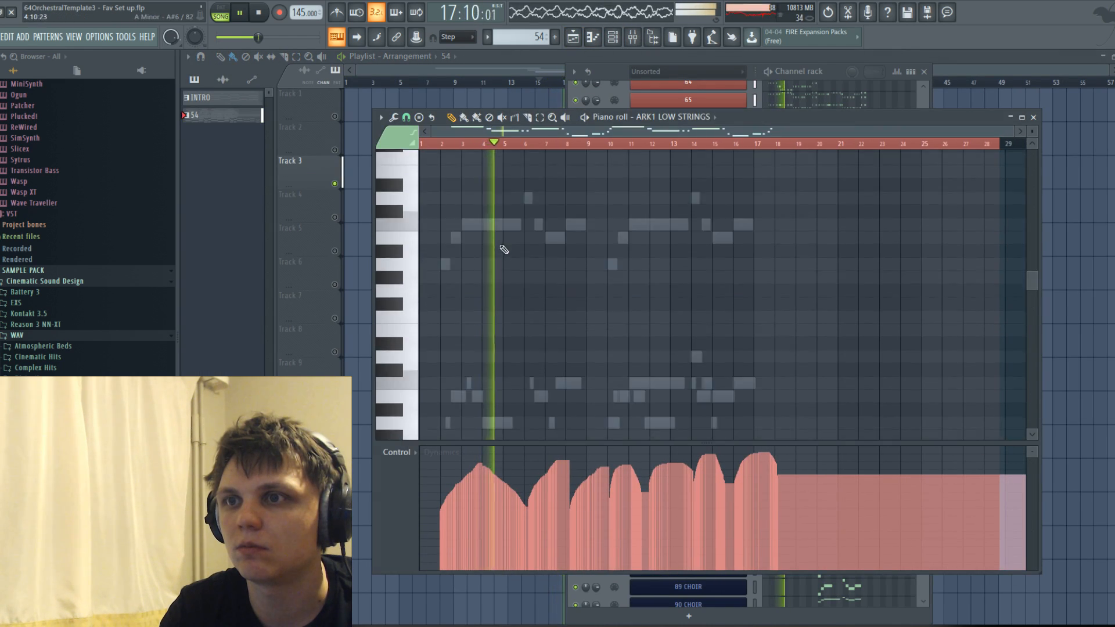
{"action": "key", "text": "space"}
{"action": "scroll", "coordinate": [483, 248], "scroll_direction": "up", "scroll_amount": 9}
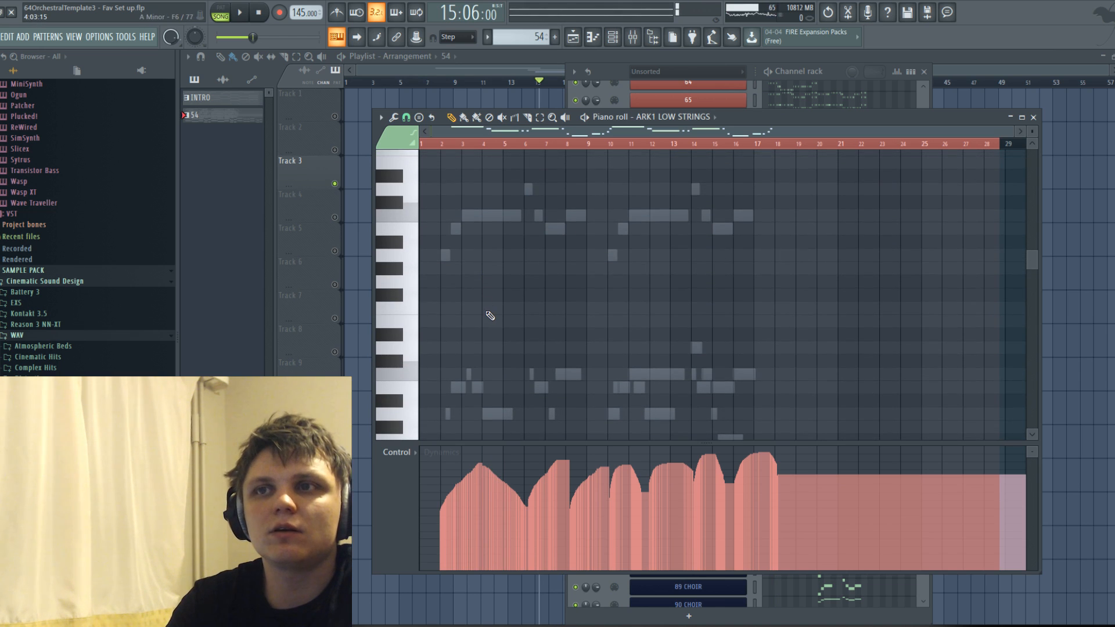
{"action": "scroll", "coordinate": [491, 314], "scroll_direction": "down", "scroll_amount": 3}
{"action": "right_click", "coordinate": [497, 295]}
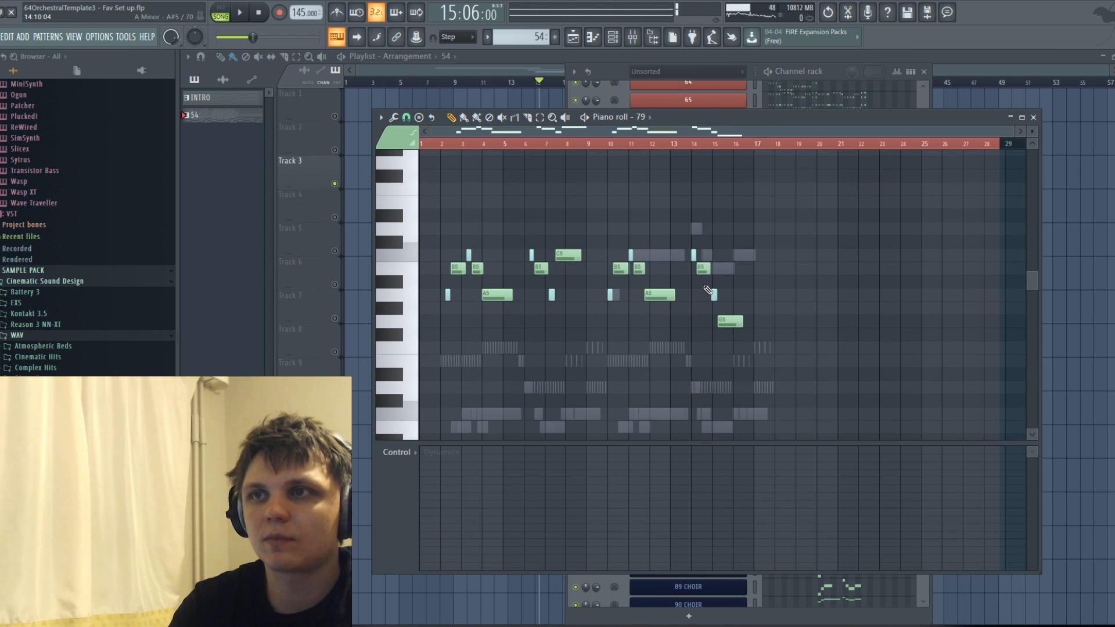
{"action": "scroll", "coordinate": [557, 250], "scroll_direction": "up", "scroll_amount": 3}
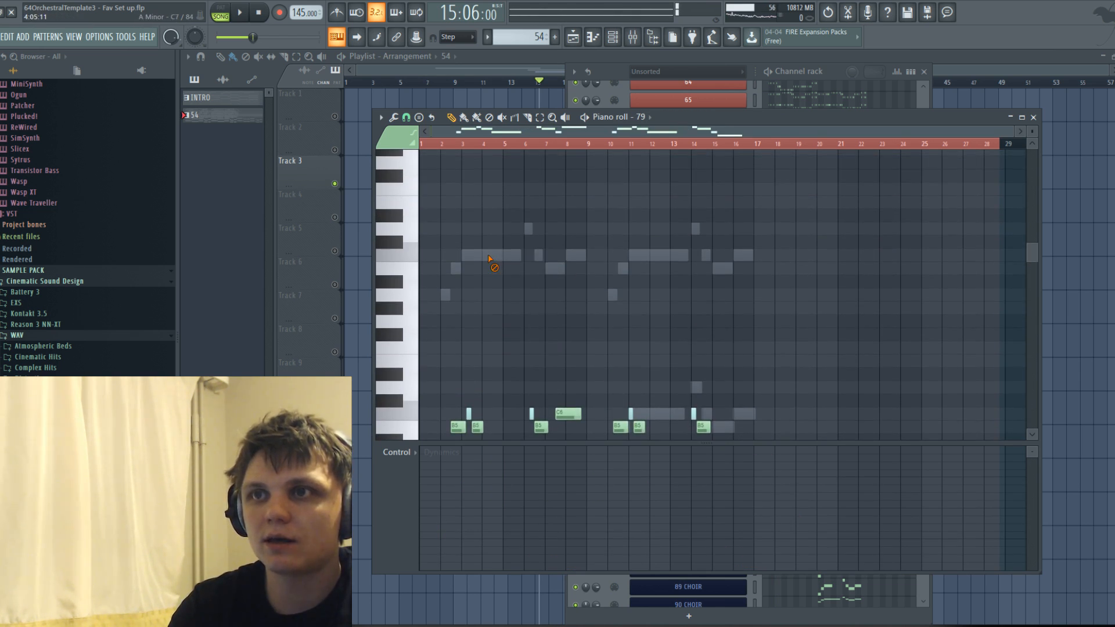
Cut all melody notes from woodwind channels 79 and 80.
{"action": "left_click", "coordinate": [642, 110]}
{"action": "left_click", "coordinate": [824, 558]}
{"action": "scroll", "coordinate": [637, 305], "scroll_direction": "down", "scroll_amount": 6}
{"action": "key", "text": "ctrl+x"}
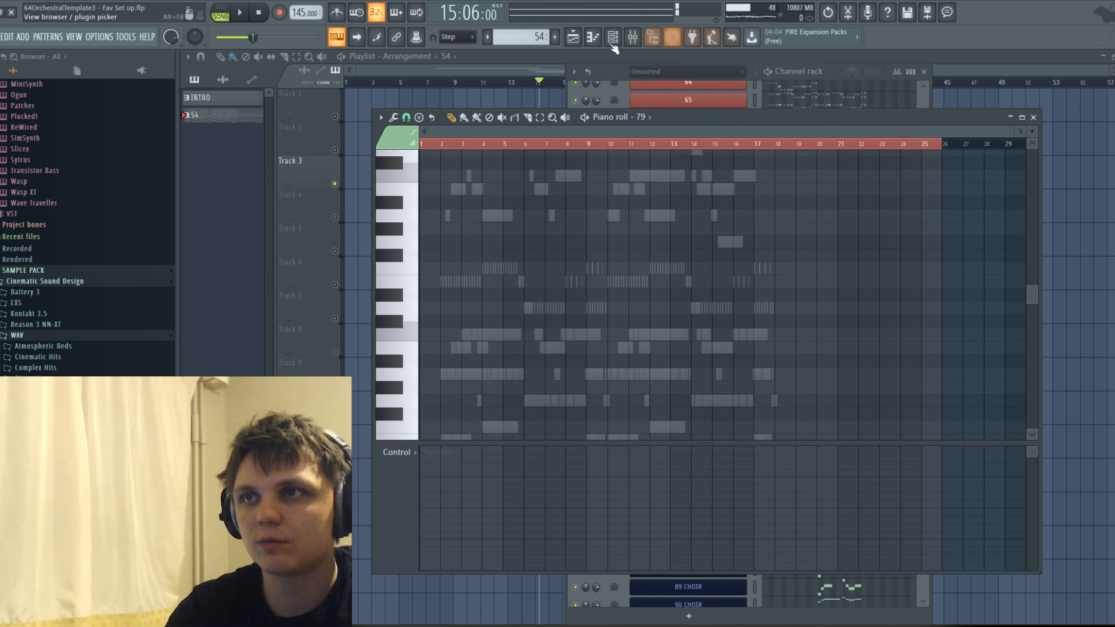
{"action": "left_click", "coordinate": [644, 117]}
{"action": "left_click", "coordinate": [813, 568]}
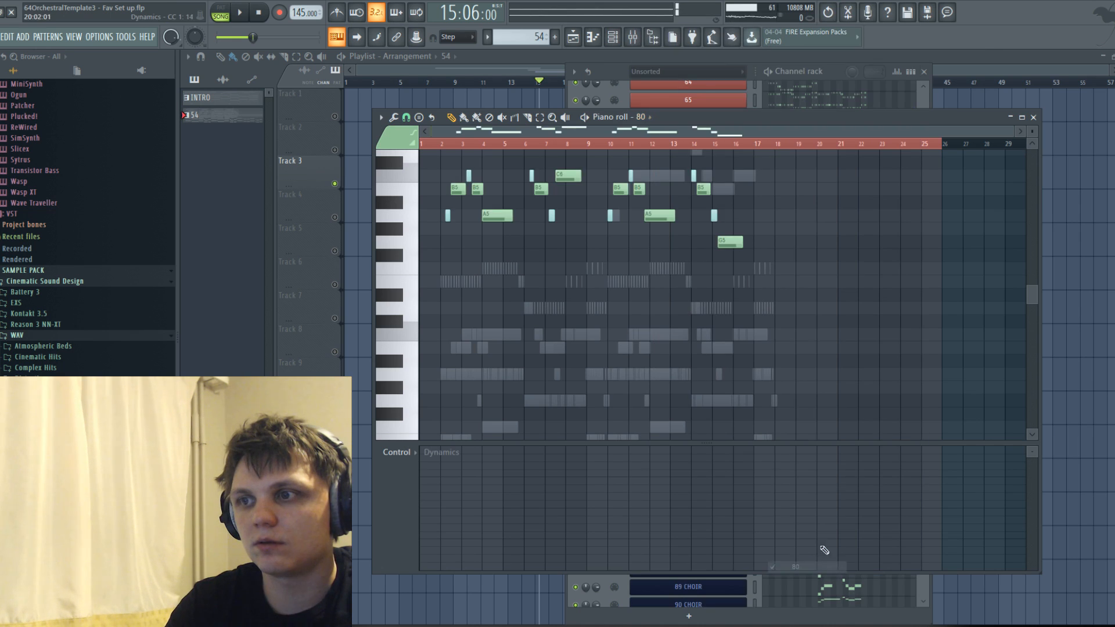
{"action": "key", "text": "ctrl+x"}
Cut all melody notes from woodwind channels 81 and 82.
{"action": "left_click", "coordinate": [642, 118]}
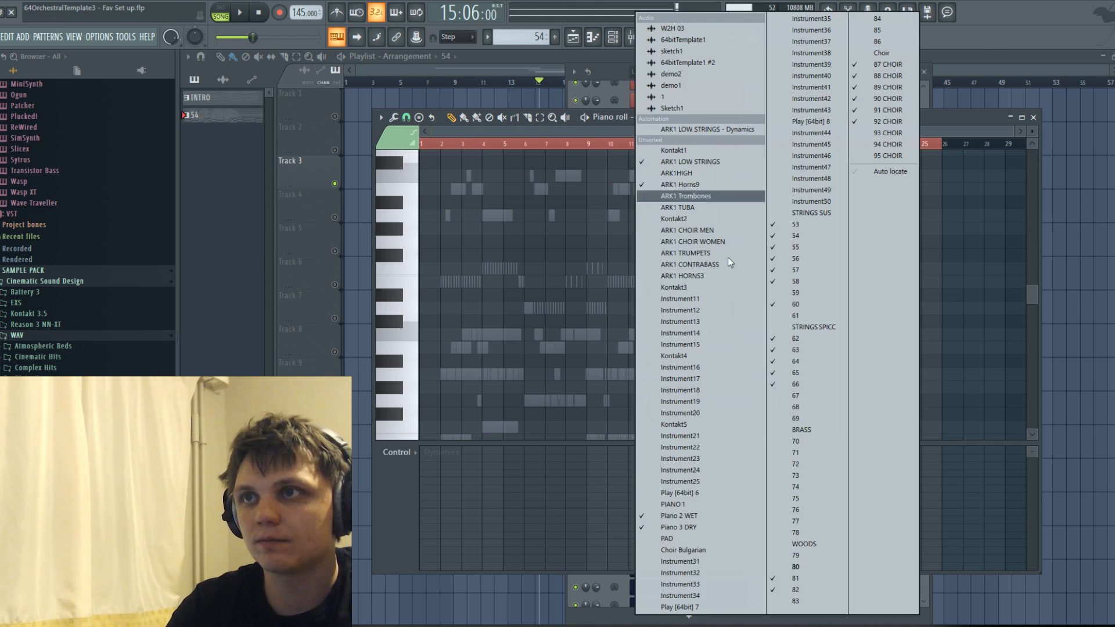
{"action": "left_click", "coordinate": [813, 582]}
{"action": "key", "text": "ctrl+x"}
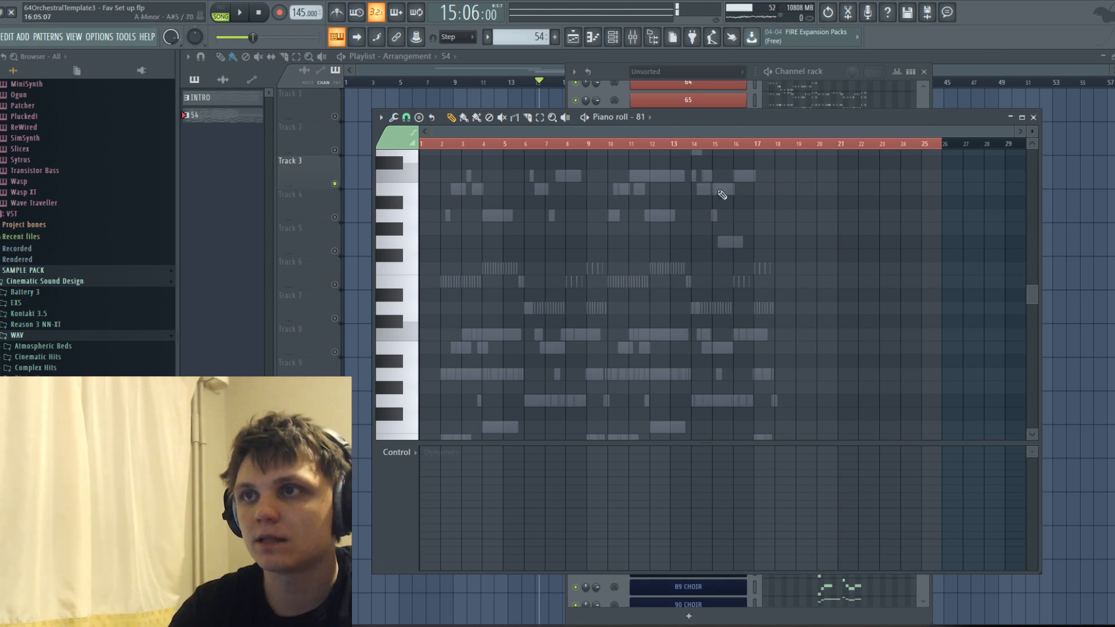
{"action": "left_click", "coordinate": [639, 116]}
{"action": "left_click", "coordinate": [804, 593]}
{"action": "key", "text": "ctrl+x"}
Compare the ARK1 Horns9 melody with the higher piano line and cut the horn notes from the channel.
{"action": "left_click", "coordinate": [643, 118]}
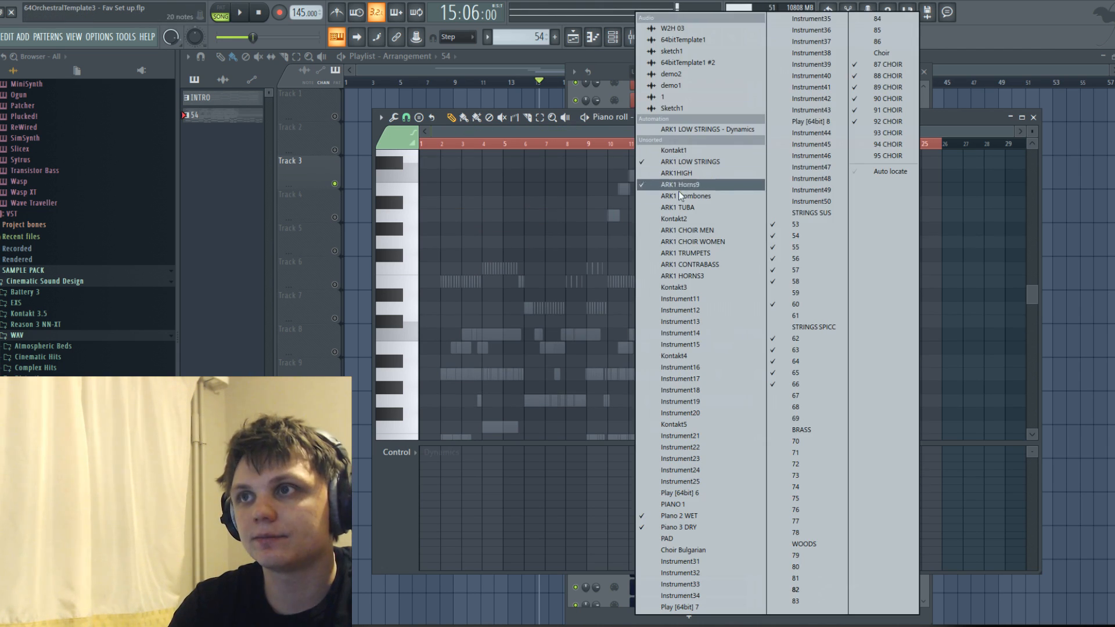
{"action": "left_click", "coordinate": [674, 184]}
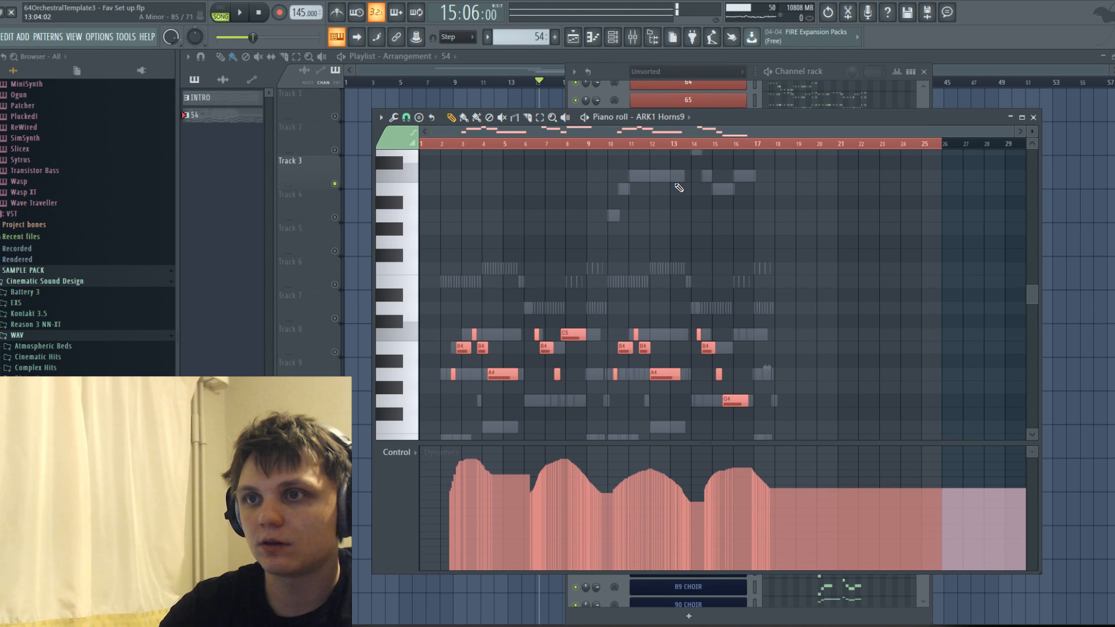
{"action": "scroll", "coordinate": [610, 270], "scroll_direction": "up", "scroll_amount": 15}
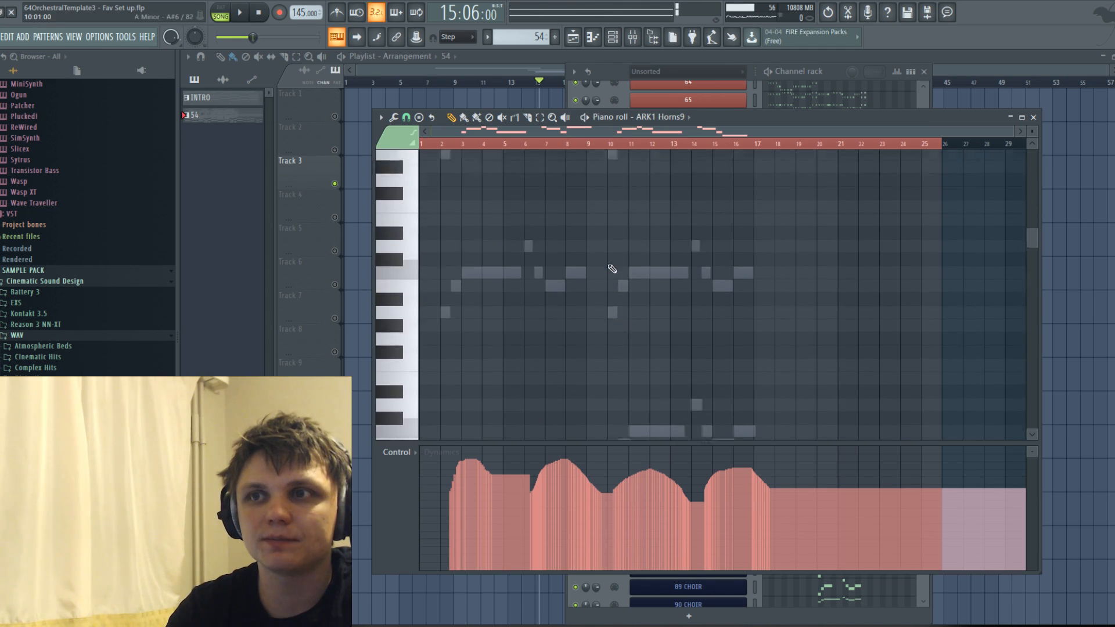
{"action": "scroll", "coordinate": [606, 269], "scroll_direction": "down", "scroll_amount": 15}
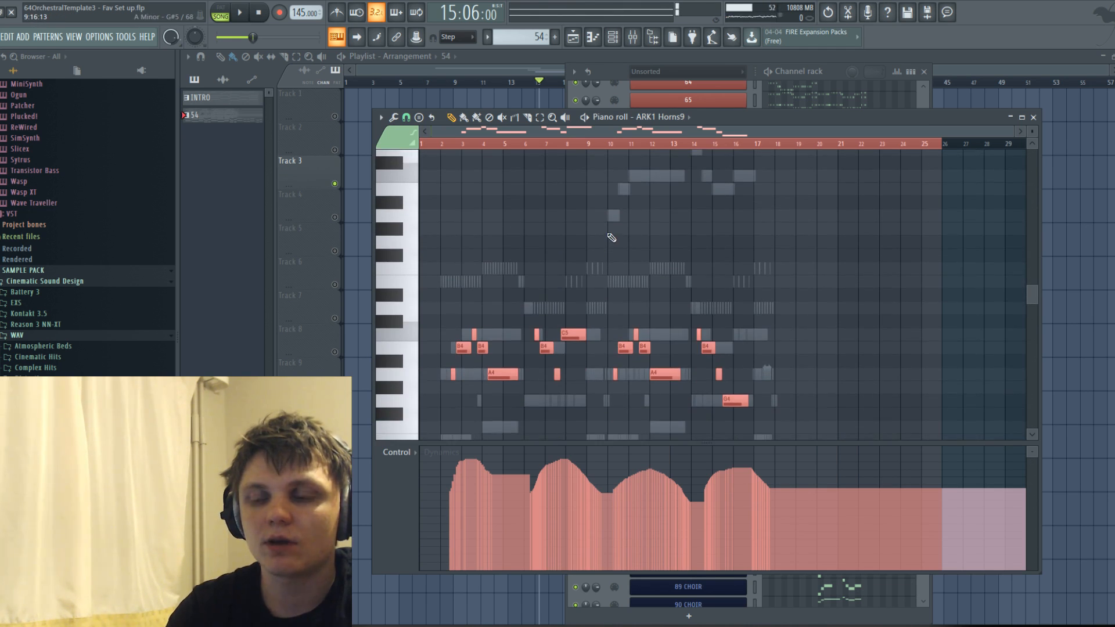
{"action": "key", "text": "ctrl+x"}
{"action": "scroll", "coordinate": [607, 246], "scroll_direction": "up", "scroll_amount": 3}
{"action": "scroll", "coordinate": [592, 255], "scroll_direction": "down", "scroll_amount": 4}
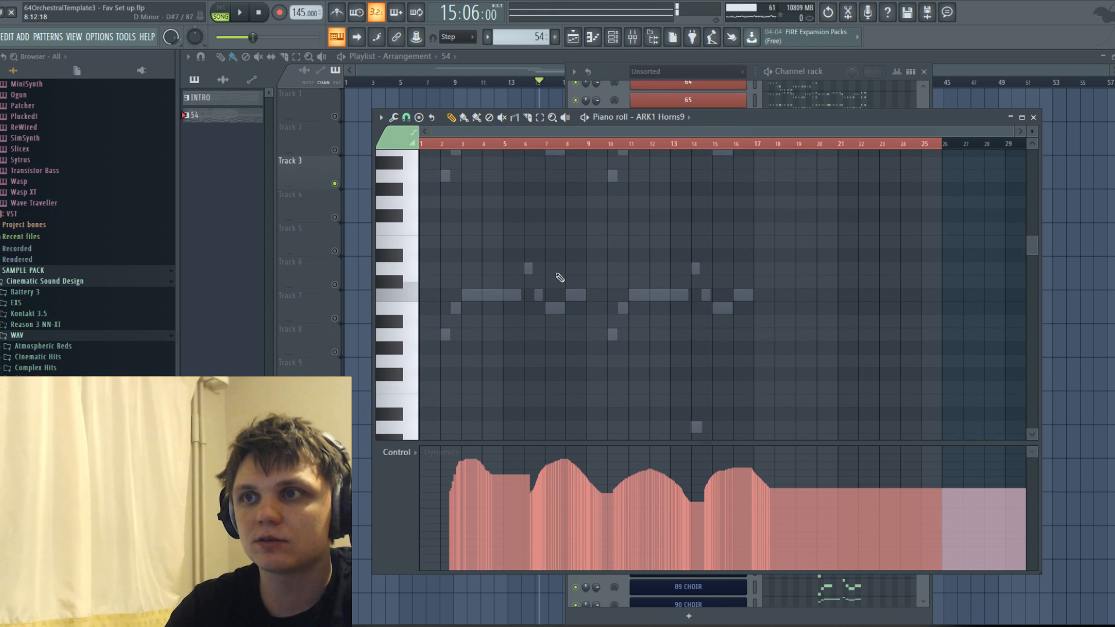
Delete the Piano 3 DRY melody notes between A6 and D7 and paste the cut horn melody into that channel.
{"action": "double_click", "coordinate": [489, 298]}
{"action": "left_click_drag", "start_coordinate": [419, 243], "coordinate": [421, 368]}
{"action": "key", "text": "Delete"}
{"action": "key", "text": "ctrl+v"}
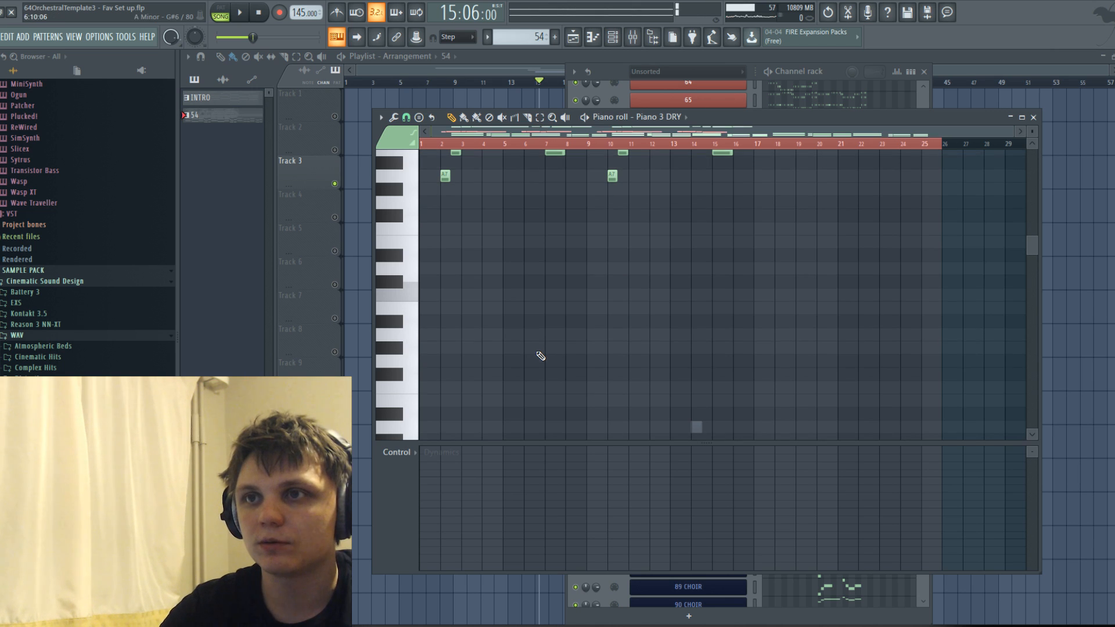
{"action": "scroll", "coordinate": [474, 327], "scroll_direction": "up", "scroll_amount": 5}
{"action": "scroll", "coordinate": [474, 328], "scroll_direction": "down", "scroll_amount": 14}
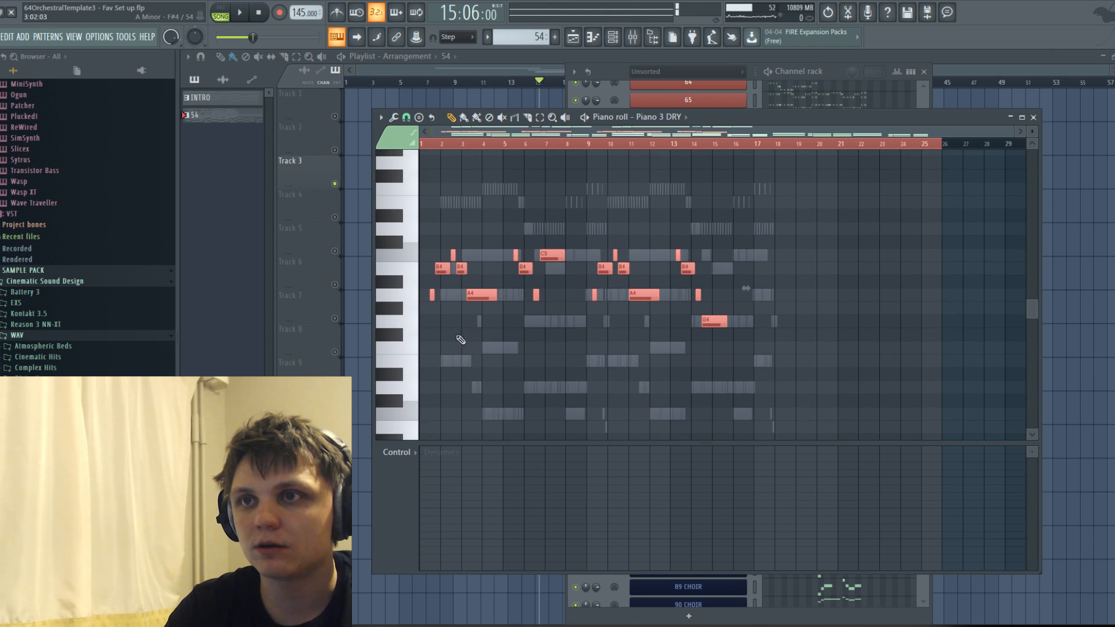
Shift the pasted Piano 3 DRY melody slightly later and transpose it up two octaves to start on A6.
{"action": "left_click_drag", "start_coordinate": [486, 293], "coordinate": [496, 295]}
{"action": "key", "text": "ctrl+Up"}
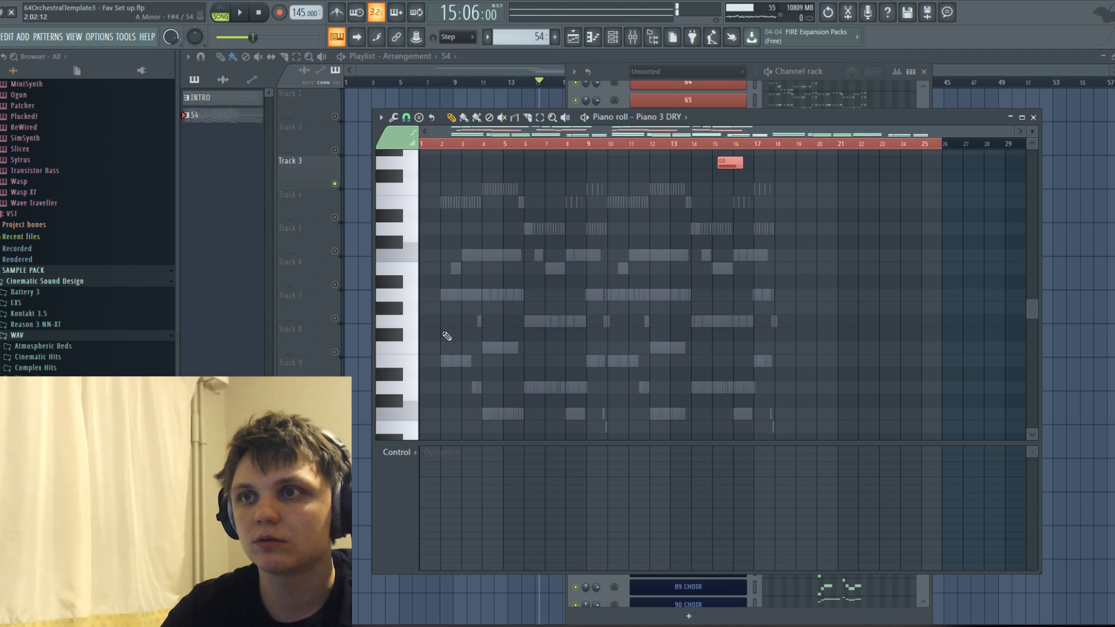
{"action": "scroll", "coordinate": [590, 353], "scroll_direction": "up", "scroll_amount": 6}
{"action": "scroll", "coordinate": [555, 381], "scroll_direction": "down", "scroll_amount": 2}
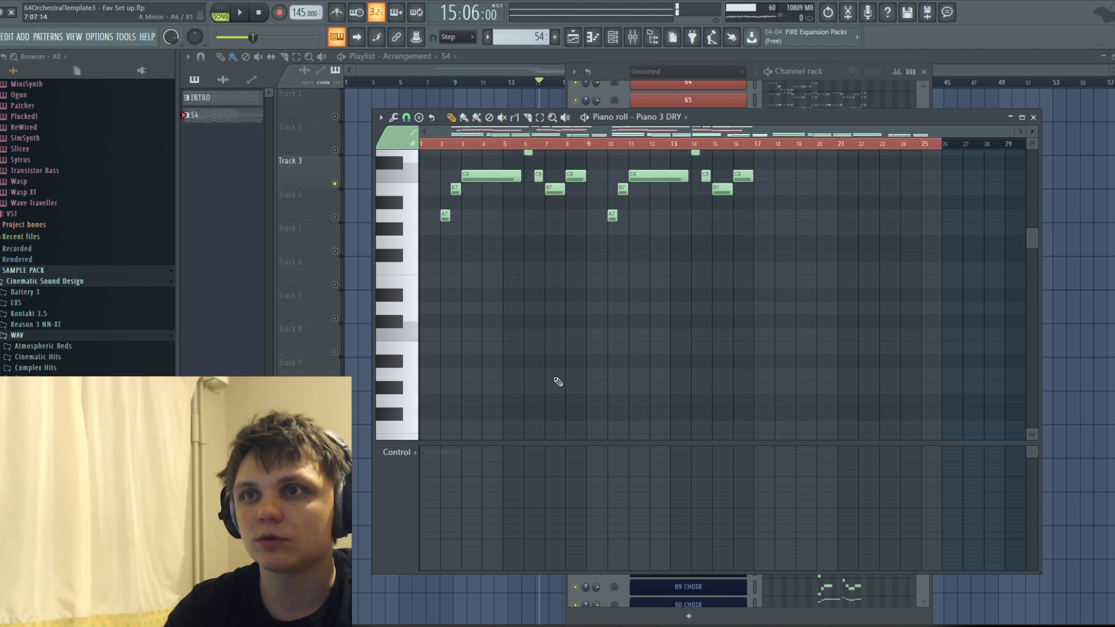
{"action": "key", "text": "ctrl+Up"}
{"action": "key", "text": "ctrl+Down"}
Play the arrangement with the raised piano melody and check the channel levels in the mixer.
{"action": "key", "text": "space"}
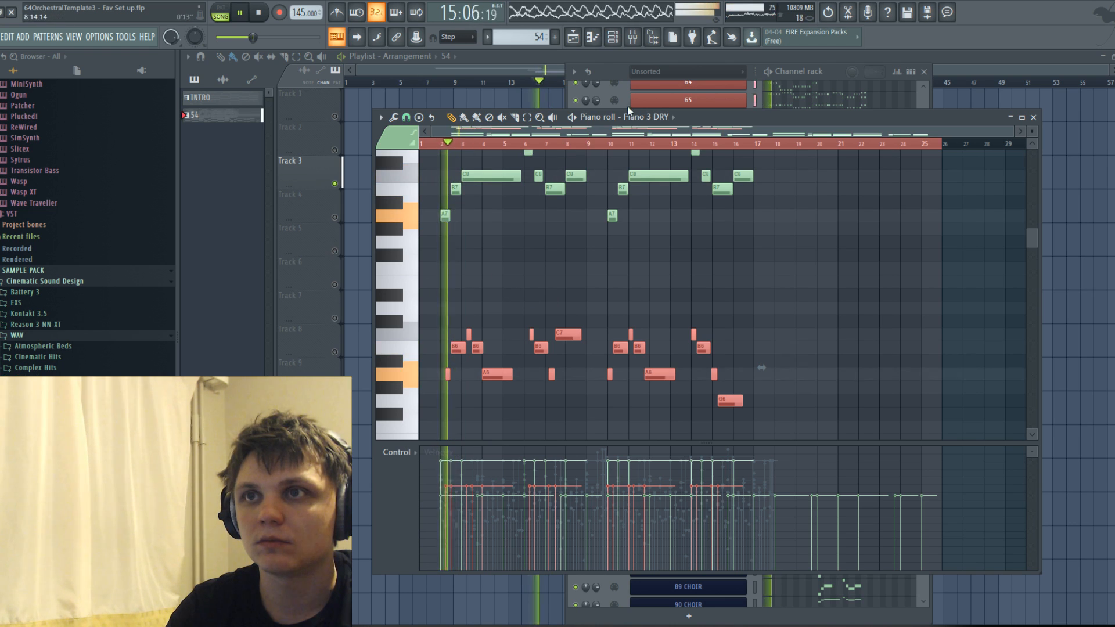
{"action": "left_click", "coordinate": [631, 37]}
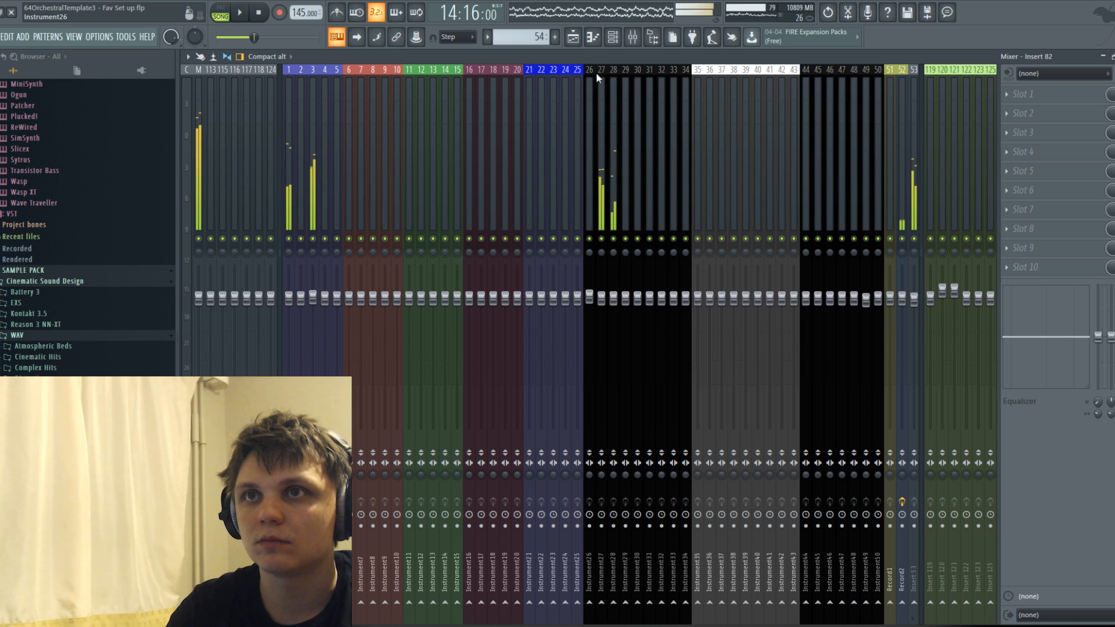
{"action": "left_click", "coordinate": [601, 36]}
Open the ARK1 Horns9 channel settings and raise its Dynamics control slightly.
{"action": "left_click", "coordinate": [612, 36]}
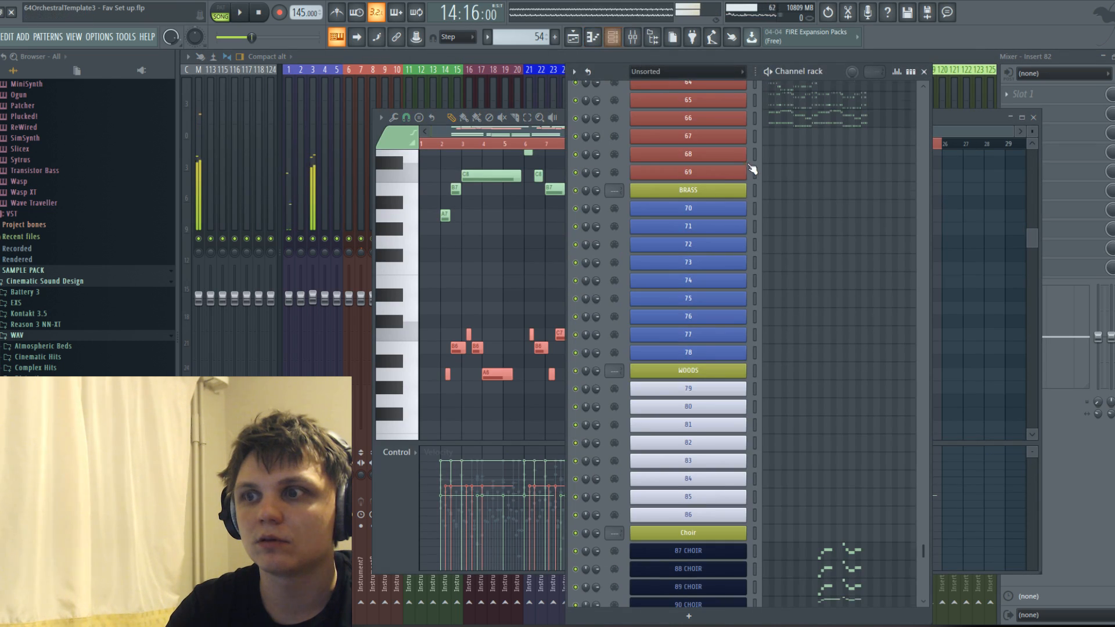
{"action": "scroll", "coordinate": [741, 167], "scroll_direction": "up", "scroll_amount": 10}
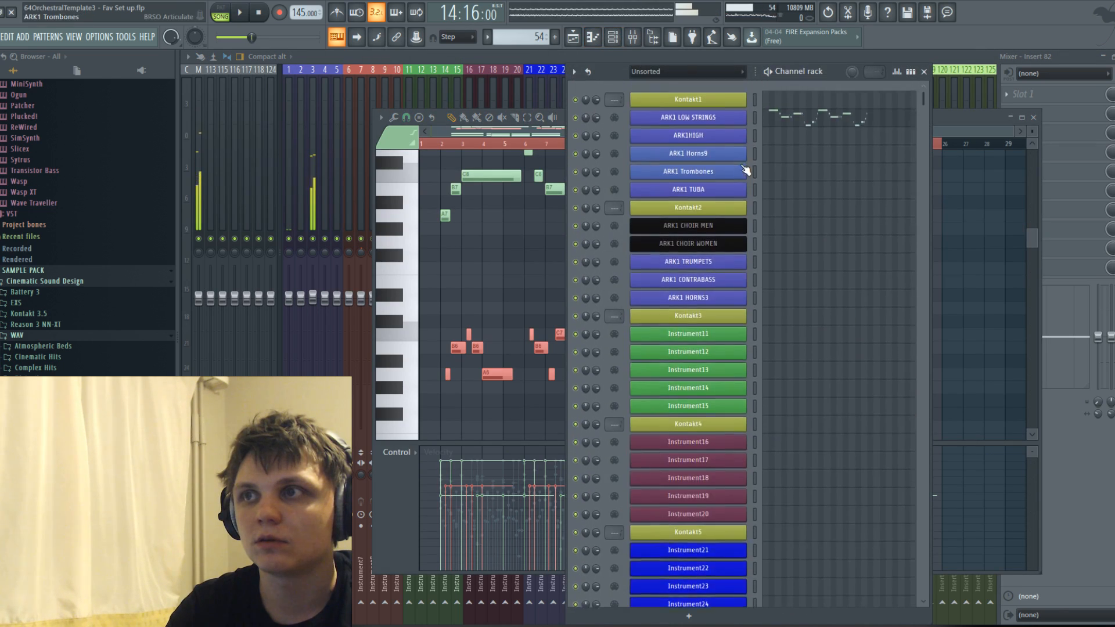
{"action": "left_click", "coordinate": [711, 154]}
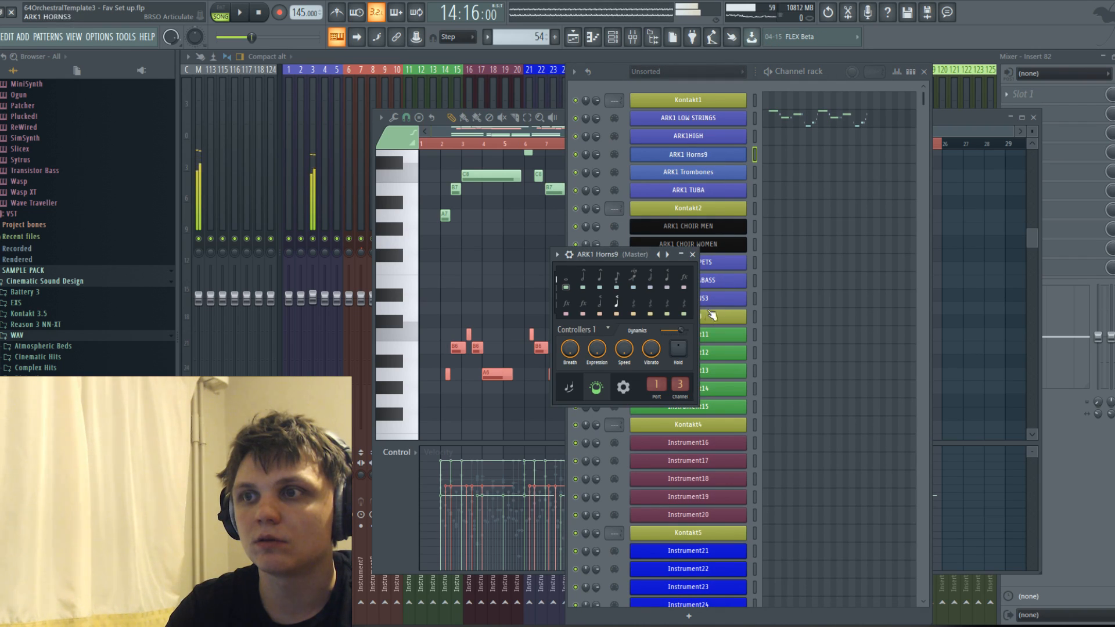
{"action": "left_click_drag", "start_coordinate": [680, 329], "coordinate": [687, 330]}
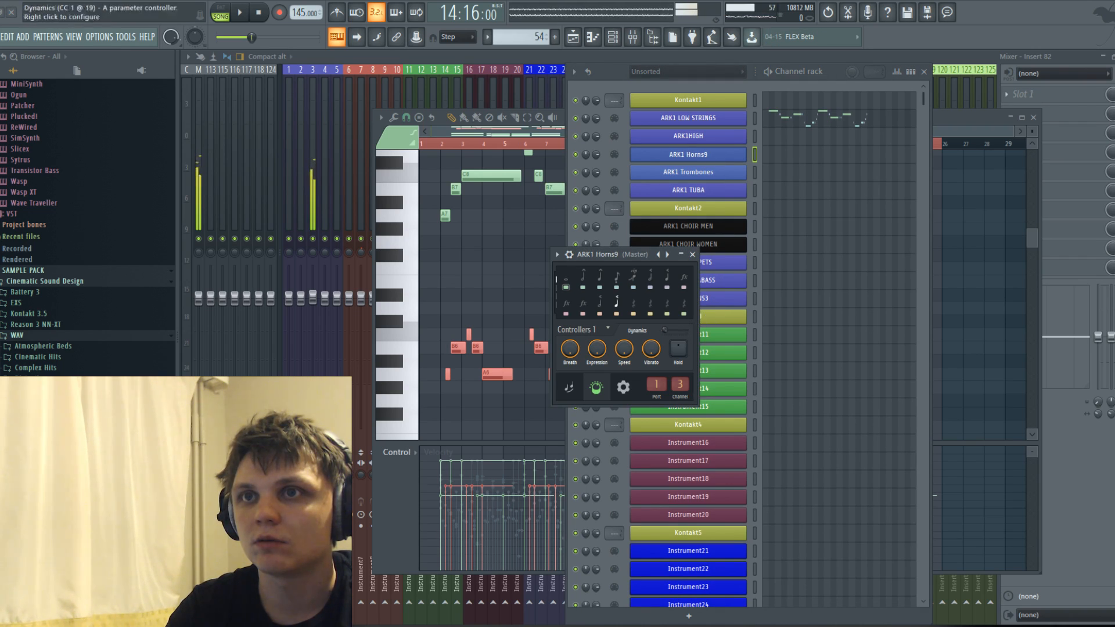
Solo Track 2 in the playlist and play the song briefly to trace the sustained sound.
{"action": "left_click", "coordinate": [573, 37]}
{"action": "key", "text": "space"}
{"action": "key", "text": "space"}
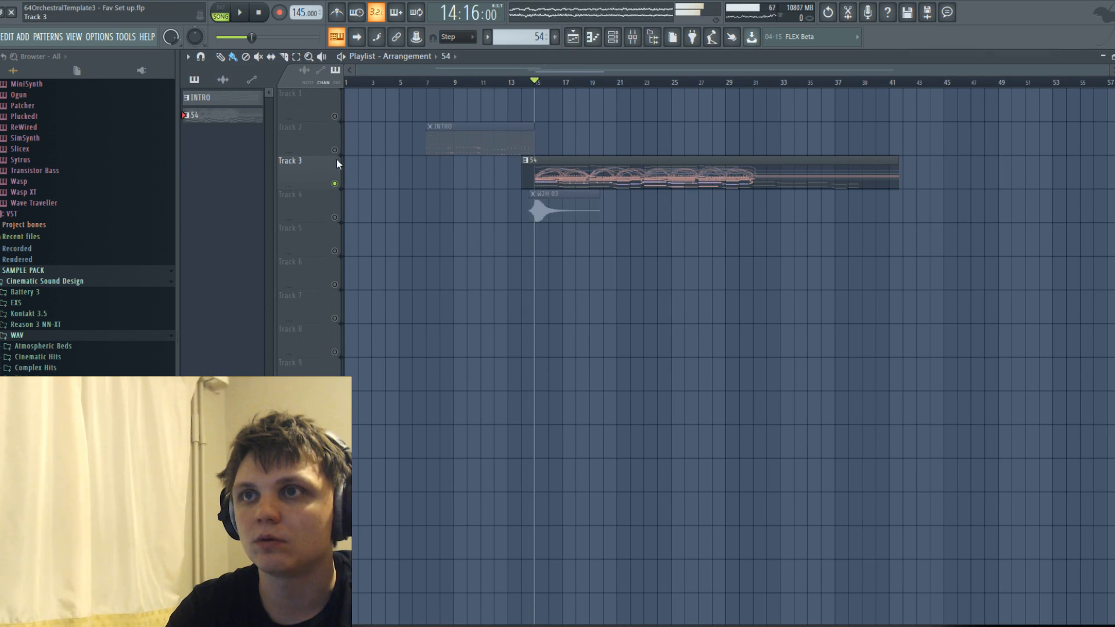
{"action": "right_click", "coordinate": [336, 150]}
{"action": "key", "text": "space"}
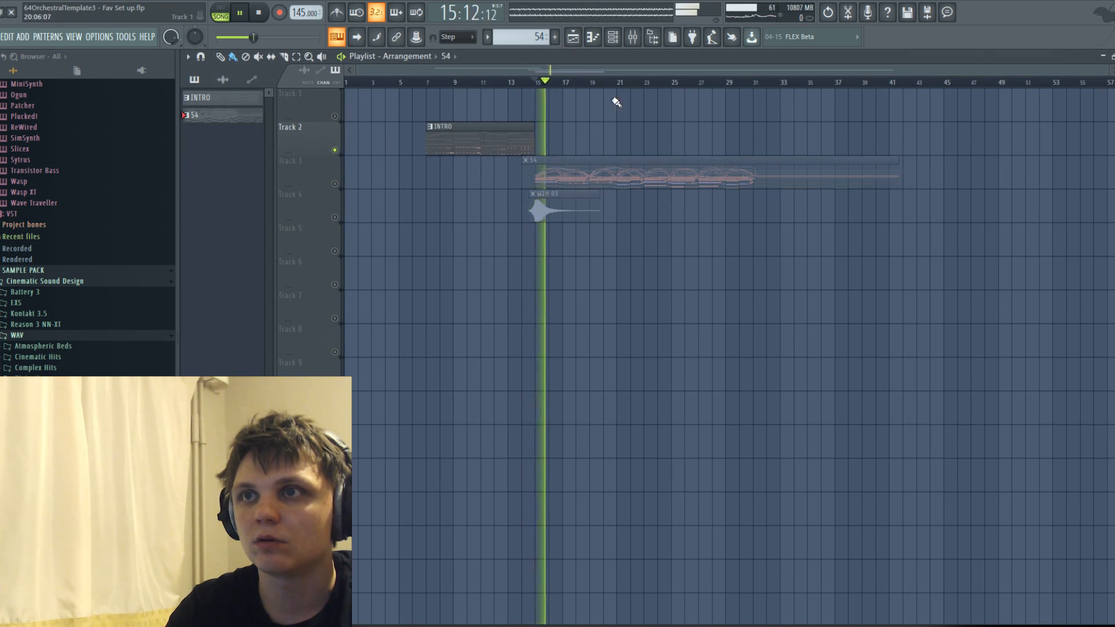
{"action": "key", "text": "space"}
Open the Kontakt1 instrument and play the song briefly to check the Schwarzdorn Horns a9 output level.
{"action": "left_click", "coordinate": [612, 37]}
{"action": "left_click", "coordinate": [689, 101]}
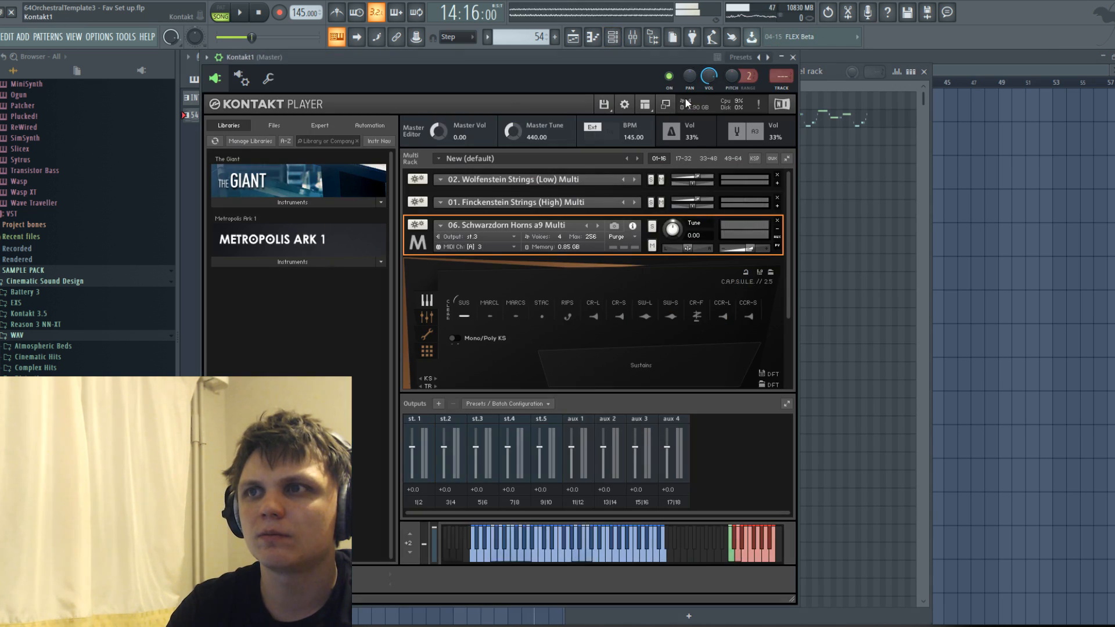
{"action": "key", "text": "space"}
{"action": "key", "text": "space"}
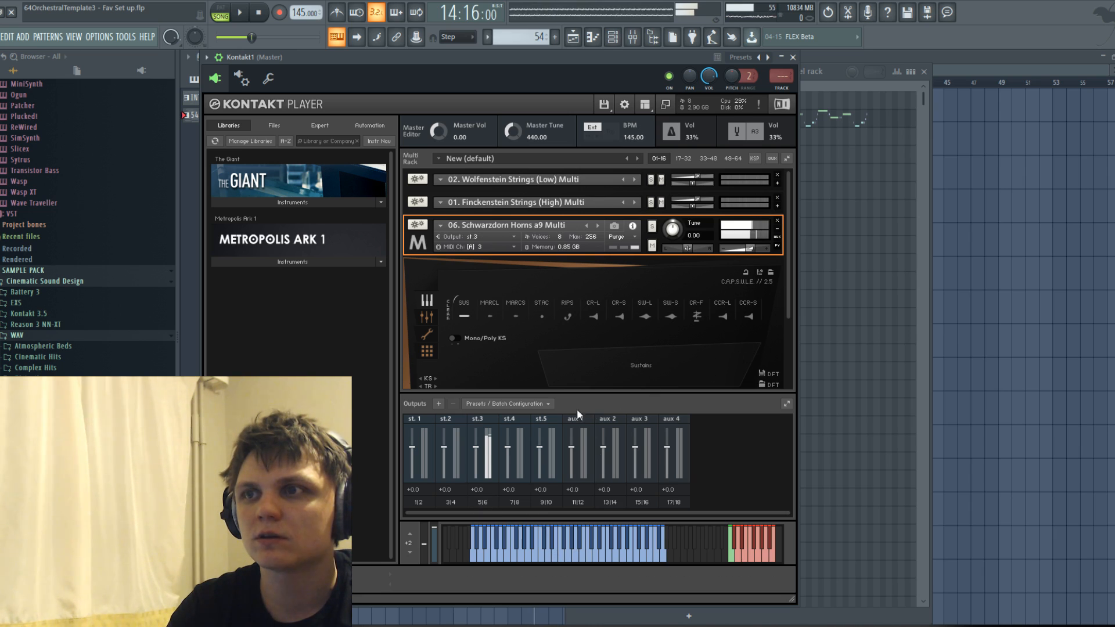
Unload and reload the Close and Tree microphone positions of Schwarzdorn Horns a9, and play the song.
{"action": "left_click", "coordinate": [426, 317]}
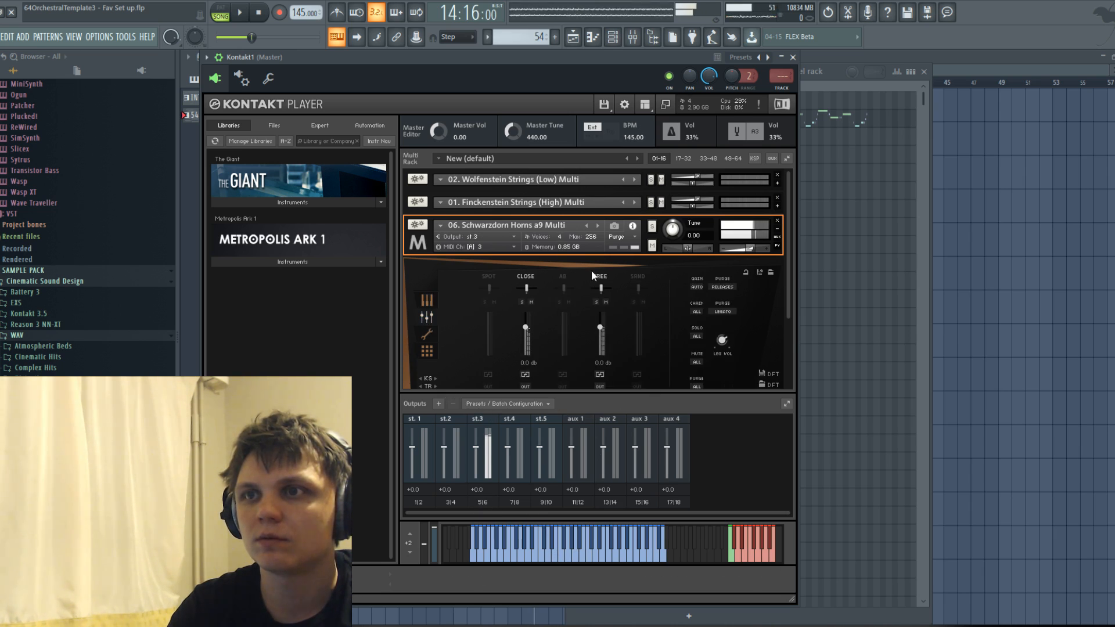
{"action": "left_click", "coordinate": [525, 276]}
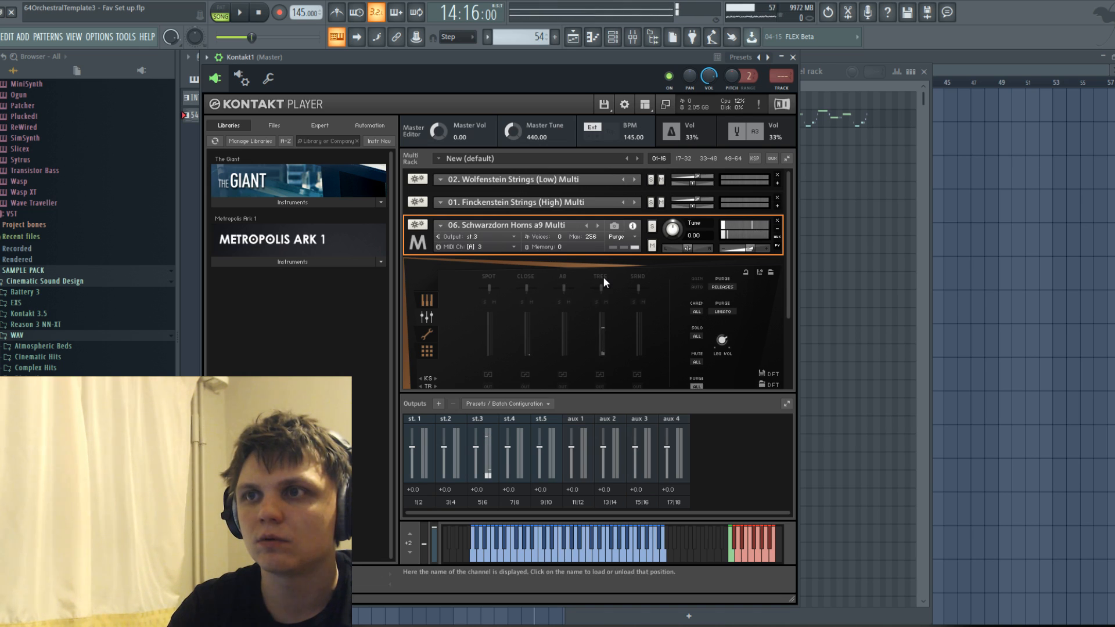
{"action": "left_click", "coordinate": [525, 275]}
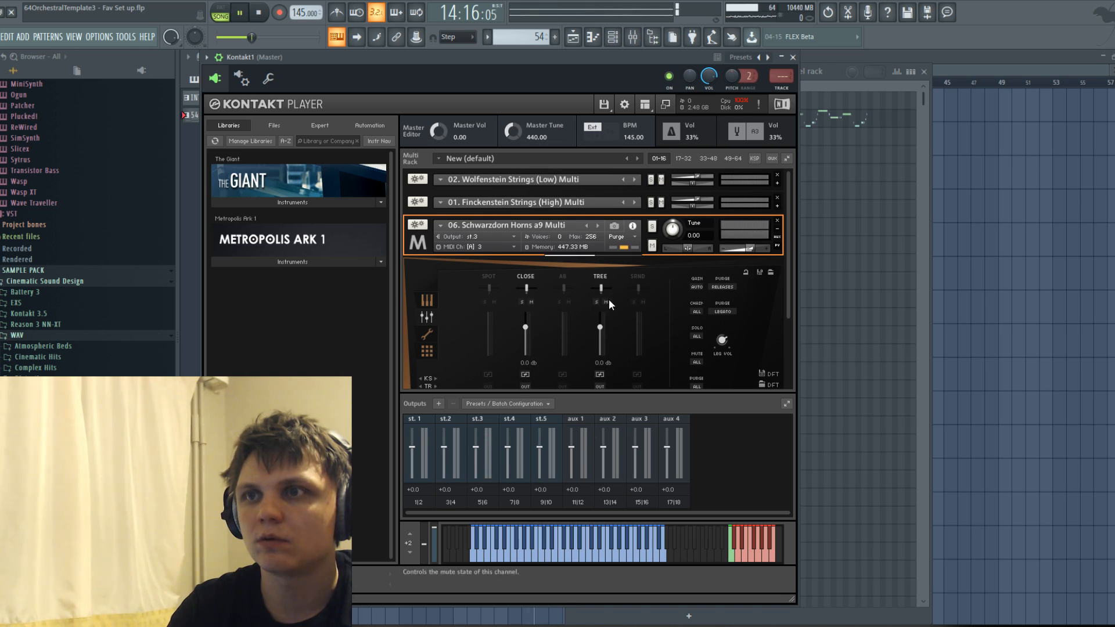
{"action": "key", "text": "space"}
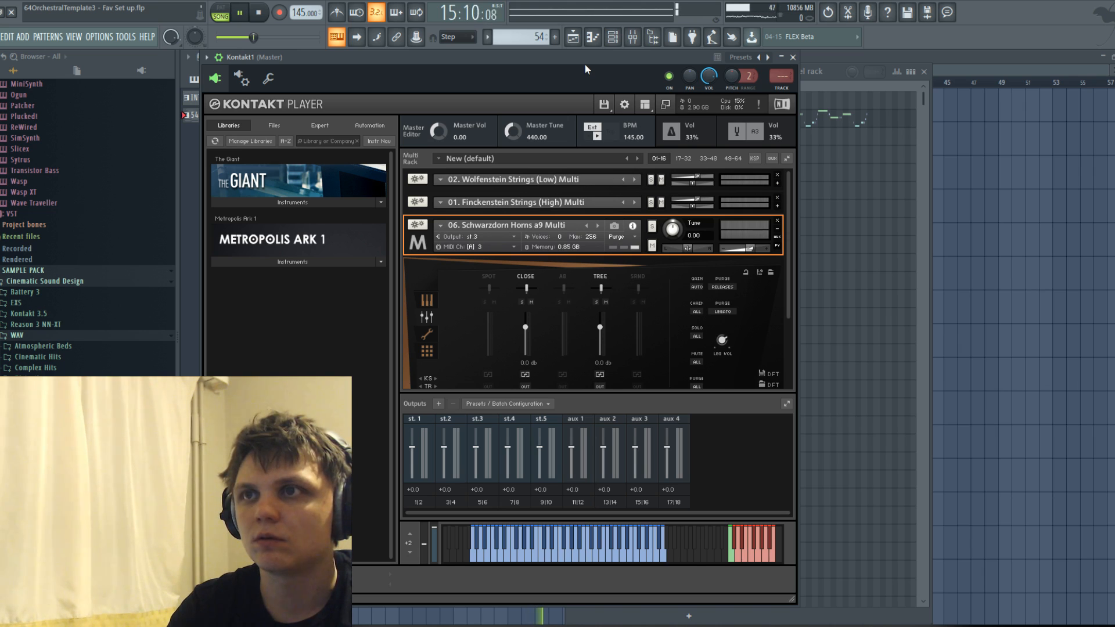
Close Kontakt1 and unmute Tracks 3 and 4 in the playlist, keeping Track 2 active, while restarting playback.
{"action": "left_click", "coordinate": [793, 56]}
{"action": "key", "text": "space"}
{"action": "key", "text": "F6"}
{"action": "key", "text": "space"}
{"action": "left_click", "coordinate": [334, 183]}
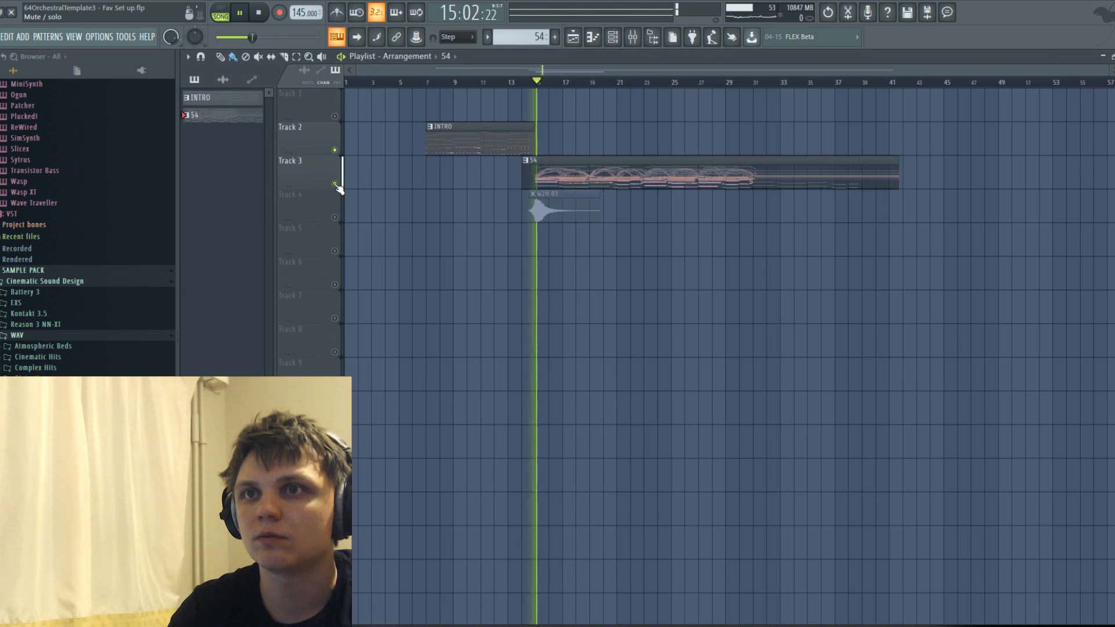
{"action": "left_click", "coordinate": [334, 150]}
{"action": "left_click", "coordinate": [335, 149]}
{"action": "left_click", "coordinate": [335, 217]}
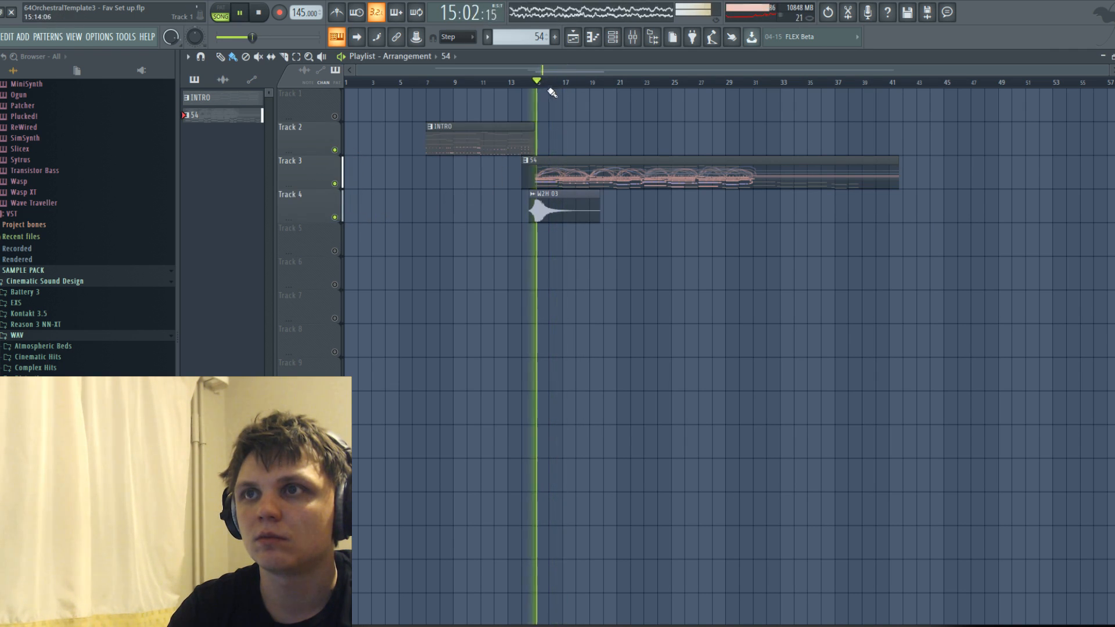
Listen to the arrangement with Tracks 2 to 4 active and check the mixer levels before stopping playback.
{"action": "left_click", "coordinate": [615, 38]}
{"action": "left_click", "coordinate": [593, 37]}
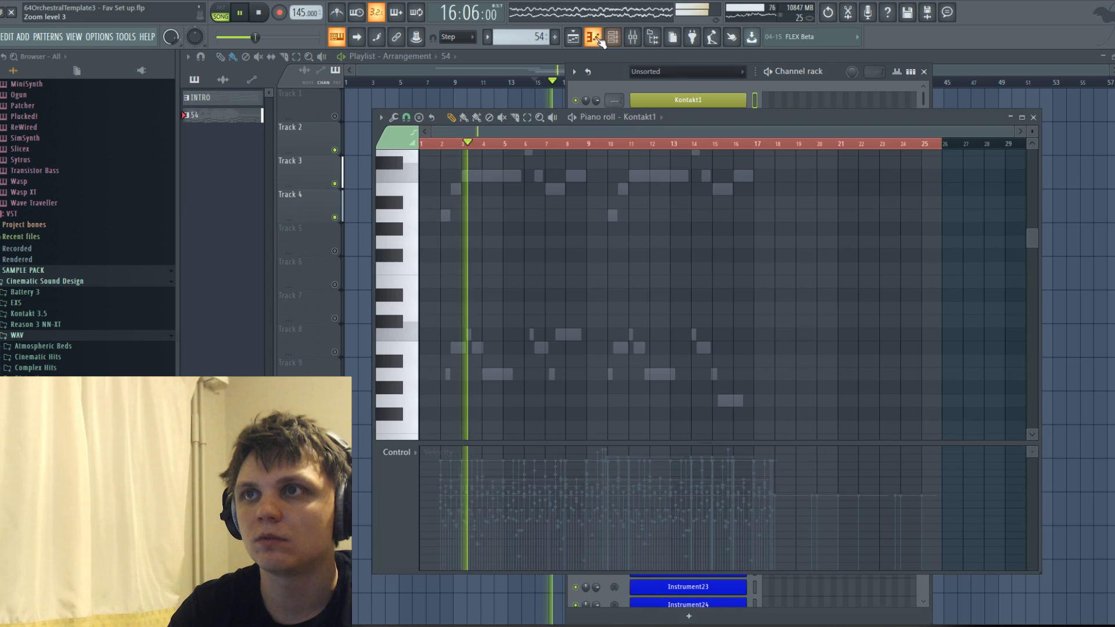
{"action": "left_click", "coordinate": [633, 37]}
{"action": "key", "text": "space"}
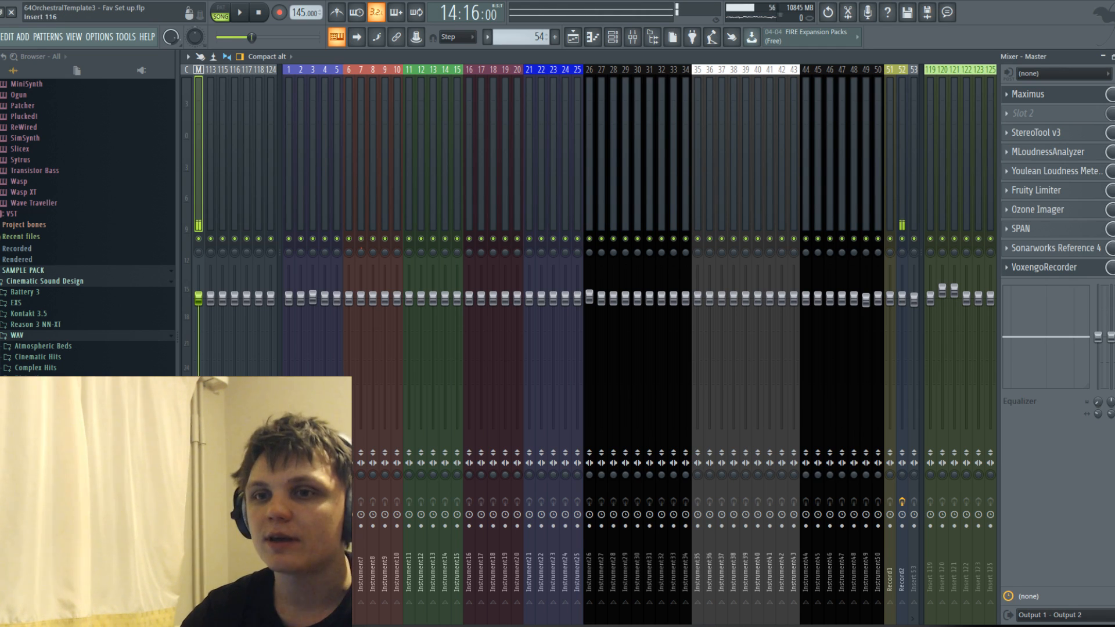
Switch to OBS to check the live stream.
{"action": "key", "text": "alt+Tab"}
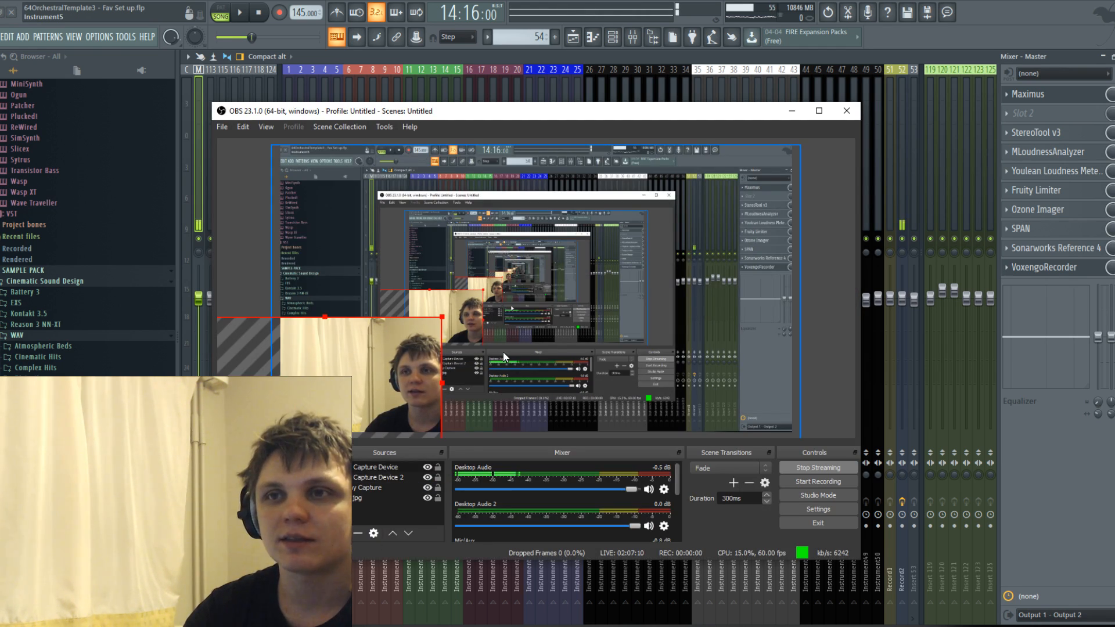
{"action": "left_click", "coordinate": [496, 390]}
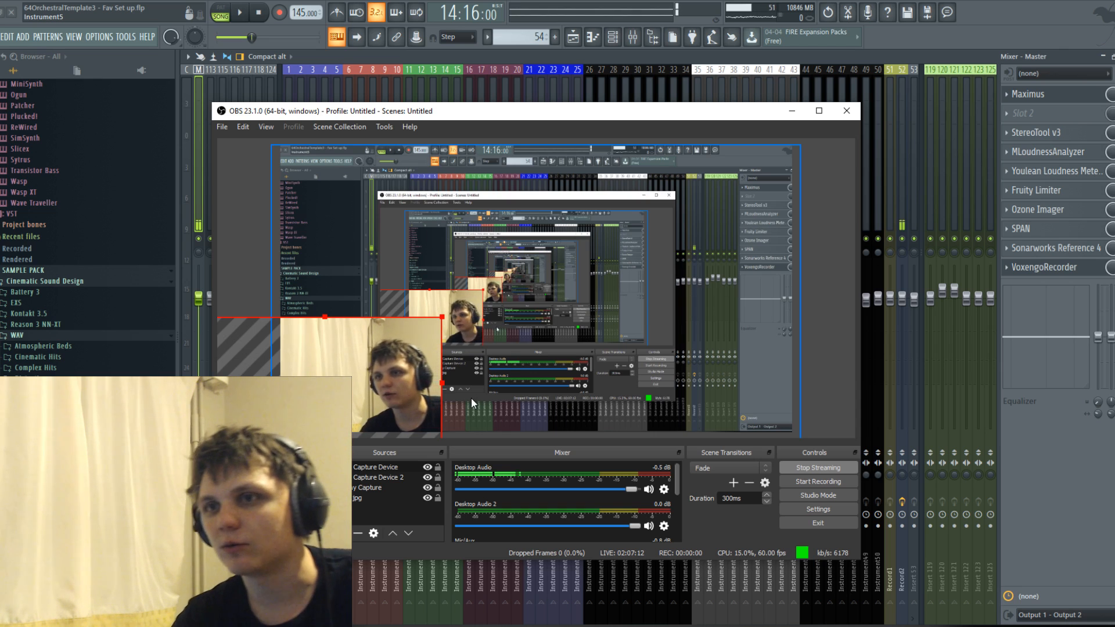